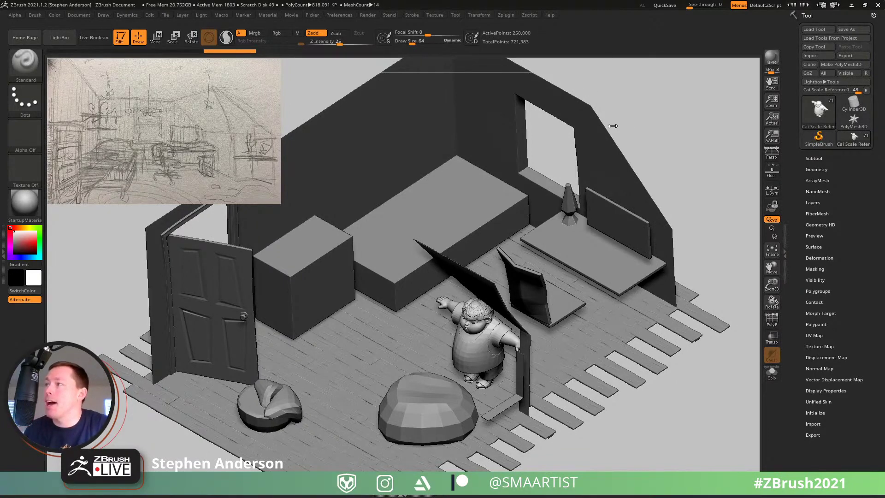
# Step: Inspect the blocked-out attic bedroom, the boy scale reference and the desk area from several angles against the reference sketch
pyautogui.moveTo(661, 118); pyautogui.dragTo(440, 417)
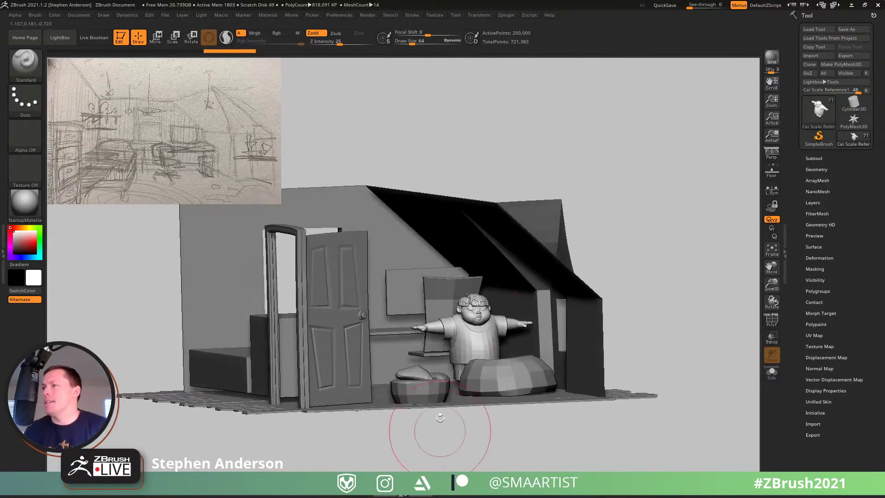
pyautogui.moveTo(473, 333)
pyautogui.keyDown('ctrl'); pyautogui.mouseDown(button='right')
pyautogui.moveTo(608, 425)
pyautogui.moveTo(629, 453)
pyautogui.mouseUp(button='right'); pyautogui.keyUp('ctrl')
pyautogui.moveTo(524, 312)
pyautogui.mouseDown(button='right')
pyautogui.moveTo(518, 324)
pyautogui.moveTo(518, 316)
pyautogui.moveTo(474, 316)
pyautogui.moveTo(486, 251)
pyautogui.mouseUp(button='right')
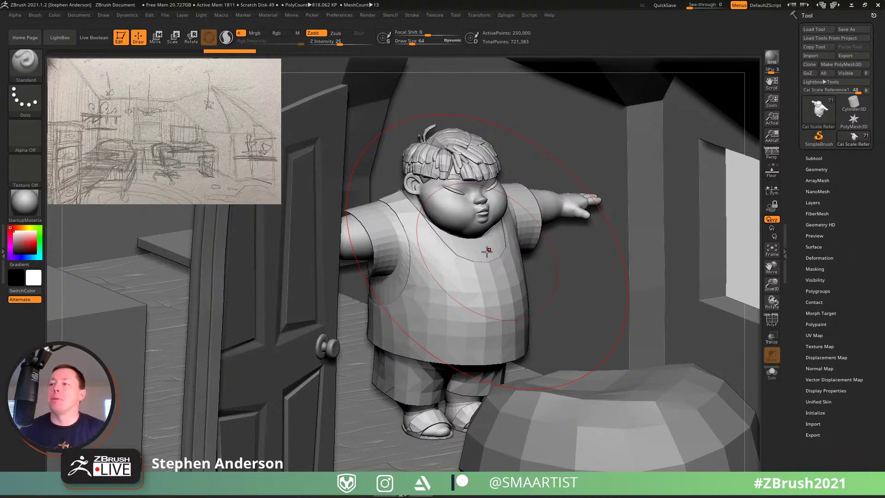
pyautogui.keyDown('ctrl'); pyautogui.moveTo(499, 312); pyautogui.dragTo(484, 258, button='right'); pyautogui.keyUp('ctrl')
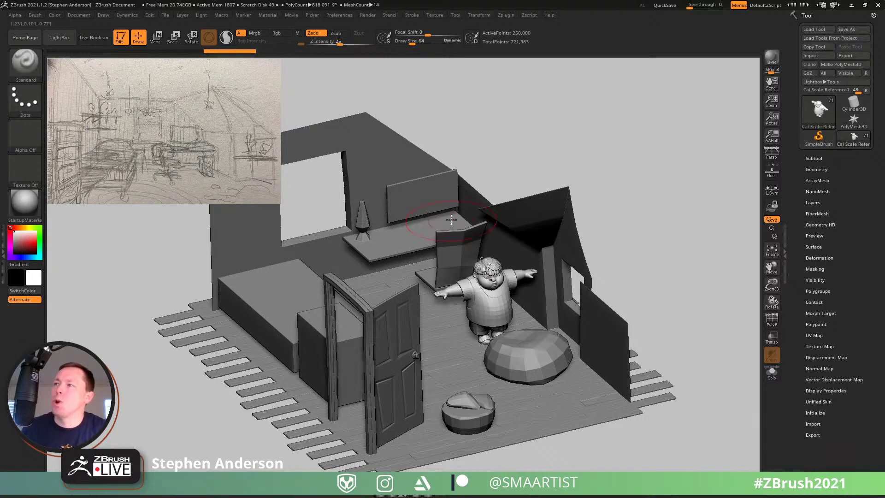
pyautogui.moveTo(500, 182)
pyautogui.mouseDown()
pyautogui.moveTo(511, 159)
pyautogui.moveTo(561, 138)
pyautogui.moveTo(544, 123)
pyautogui.moveTo(562, 117)
pyautogui.moveTo(557, 137)
pyautogui.moveTo(565, 152)
pyautogui.mouseUp()
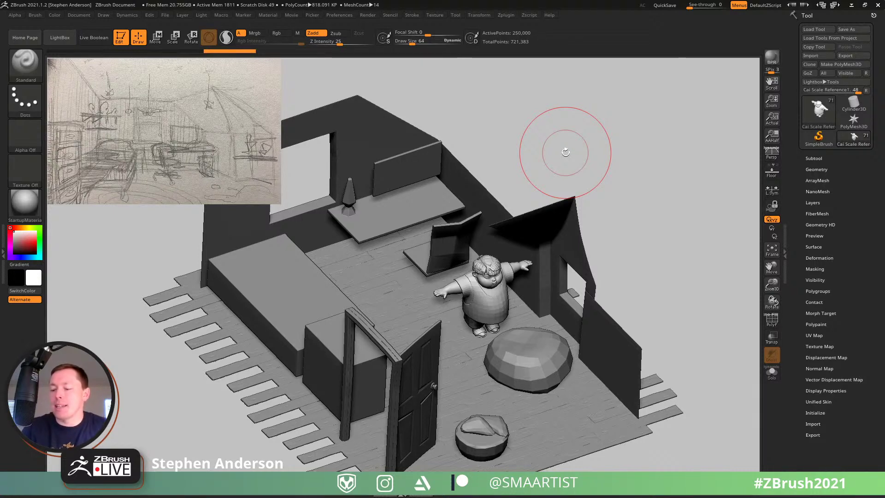
pyautogui.moveTo(529, 134)
pyautogui.mouseDown(button='right')
pyautogui.moveTo(517, 134)
pyautogui.moveTo(523, 128)
pyautogui.moveTo(428, 231)
pyautogui.mouseUp(button='right')
pyautogui.keyDown('alt'); pyautogui.moveTo(373, 188); pyautogui.dragTo(454, 330, button='right'); pyautogui.keyUp('alt')
pyautogui.moveTo(497, 170)
pyautogui.keyDown('ctrl'); pyautogui.mouseDown(button='right')
pyautogui.moveTo(453, 228)
pyautogui.moveTo(489, 255)
pyautogui.mouseUp(button='right'); pyautogui.keyUp('ctrl')
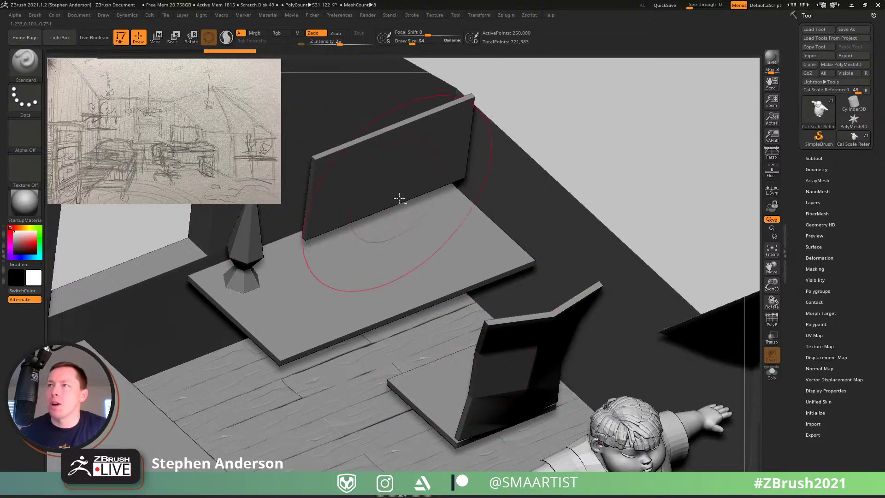
pyautogui.keyDown('alt'); pyautogui.moveTo(401, 196); pyautogui.dragTo(403, 224, button='right'); pyautogui.keyUp('alt')
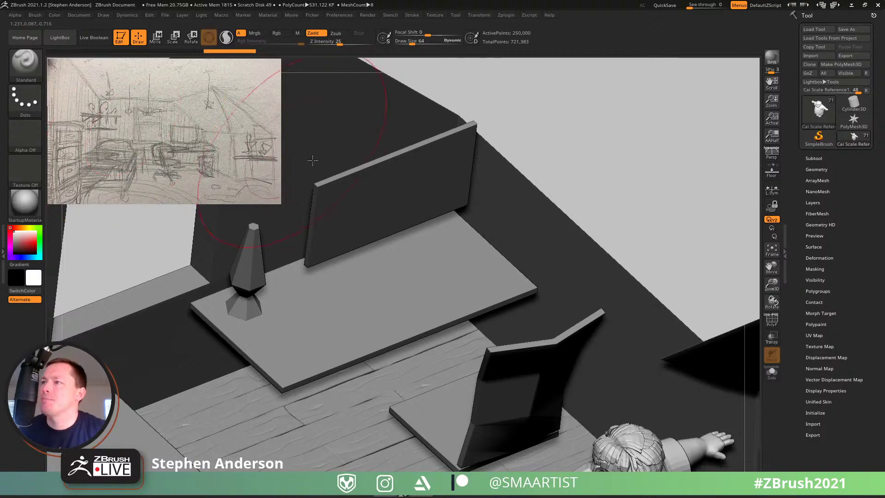
# Step: Make the walls the active subtool and examine the bed, dresser and overall room layout from close up and far away
pyautogui.moveTo(310, 158)
pyautogui.mouseDown(button='right')
pyautogui.moveTo(339, 281)
pyautogui.moveTo(405, 275)
pyautogui.moveTo(381, 103)
pyautogui.moveTo(298, 223)
pyautogui.moveTo(355, 243)
pyautogui.moveTo(402, 285)
pyautogui.moveTo(399, 300)
pyautogui.mouseUp(button='right')
pyautogui.keyDown('alt'); pyautogui.click(299, 224); pyautogui.keyUp('alt')
pyautogui.moveTo(472, 236)
pyautogui.keyDown('ctrl'); pyautogui.mouseDown(button='right')
pyautogui.moveTo(513, 269)
pyautogui.moveTo(533, 241)
pyautogui.mouseUp(button='right'); pyautogui.keyUp('ctrl')
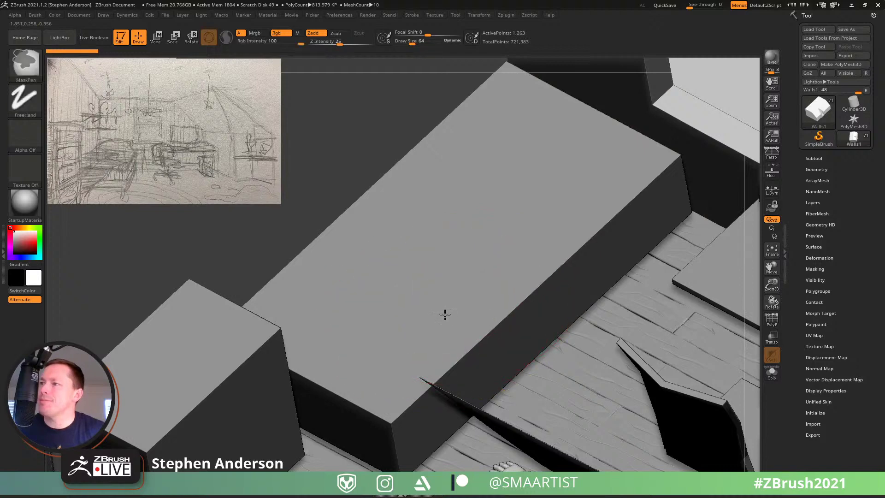
pyautogui.moveTo(444, 313)
pyautogui.keyDown('ctrl'); pyautogui.mouseDown(button='right')
pyautogui.moveTo(424, 339)
pyautogui.moveTo(437, 270)
pyautogui.mouseUp(button='right'); pyautogui.keyUp('ctrl')
pyautogui.moveTo(365, 336)
pyautogui.mouseDown(button='right')
pyautogui.moveTo(364, 321)
pyautogui.moveTo(401, 286)
pyautogui.moveTo(368, 267)
pyautogui.moveTo(392, 236)
pyautogui.moveTo(417, 287)
pyautogui.mouseUp(button='right')
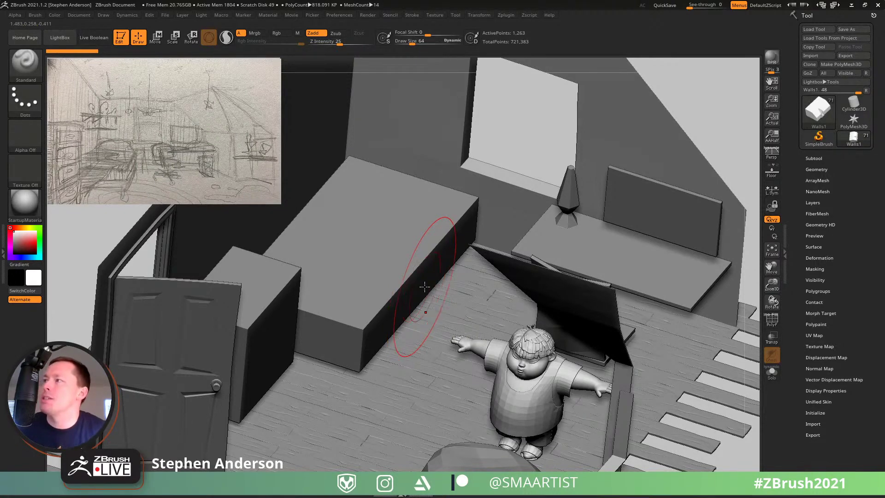
pyautogui.moveTo(454, 338)
pyautogui.keyDown('ctrl'); pyautogui.mouseDown(button='right')
pyautogui.moveTo(469, 321)
pyautogui.moveTo(462, 307)
pyautogui.moveTo(492, 321)
pyautogui.moveTo(522, 317)
pyautogui.moveTo(489, 307)
pyautogui.moveTo(492, 325)
pyautogui.mouseUp(button='right'); pyautogui.keyUp('ctrl')
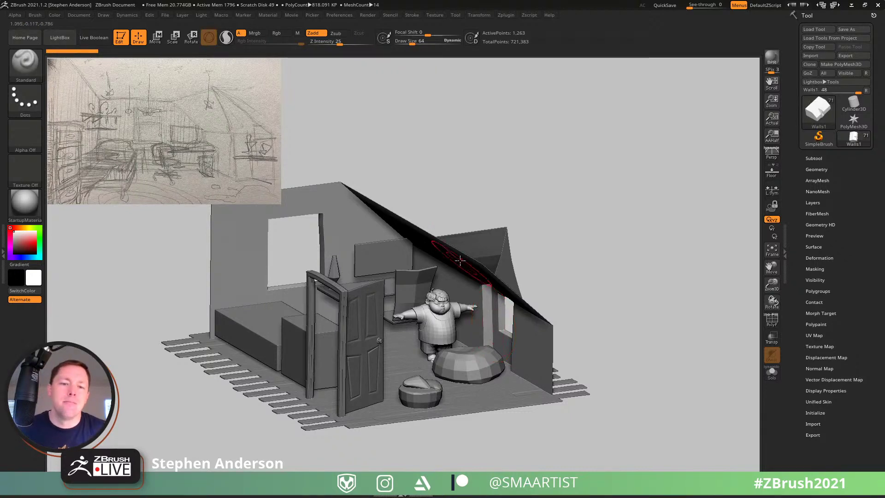
pyautogui.moveTo(529, 191)
pyautogui.mouseDown()
pyautogui.moveTo(535, 174)
pyautogui.moveTo(521, 164)
pyautogui.moveTo(511, 178)
pyautogui.moveTo(547, 194)
pyautogui.moveTo(556, 220)
pyautogui.mouseUp()
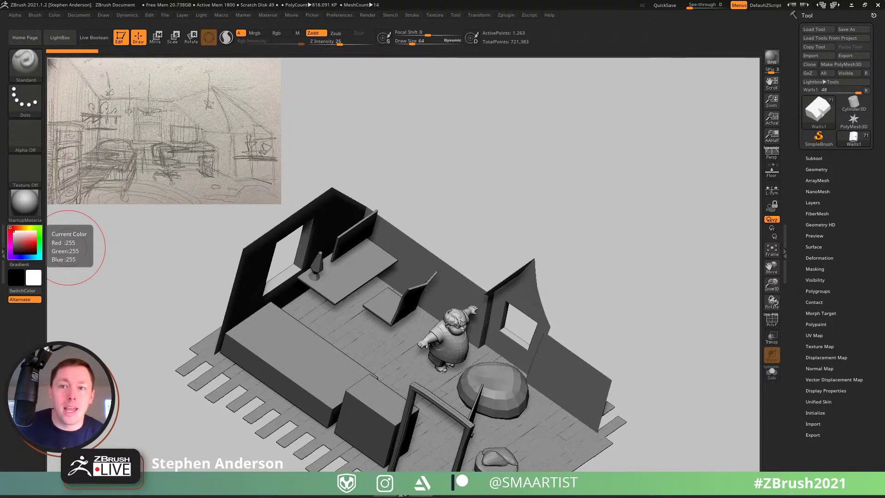
# Step: Switch to the web browser, view the channel page twitch.tv/smaartist in a new tab, and close the browser
pyautogui.hotkey('alt', 'Tab')
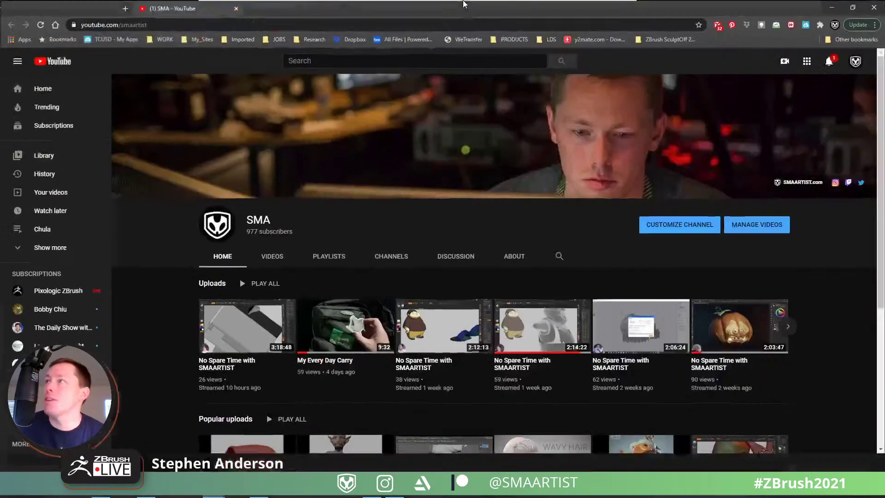
pyautogui.click(124, 8)
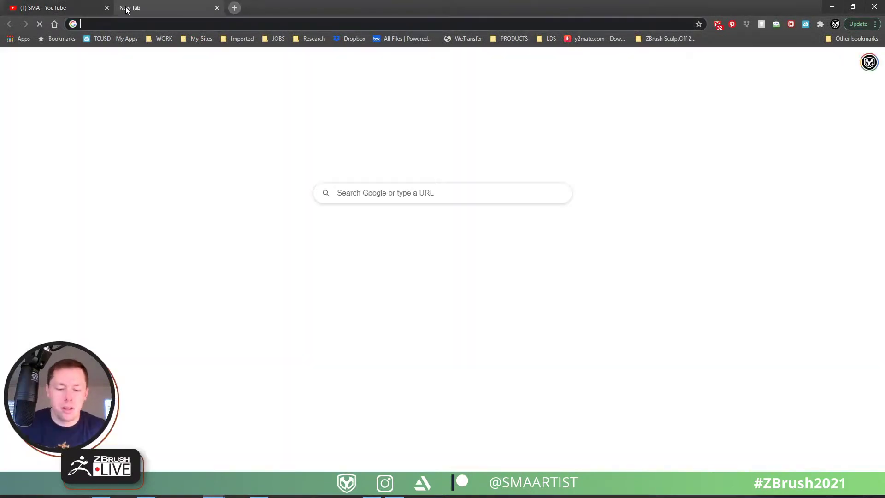
pyautogui.write('twitch.t')
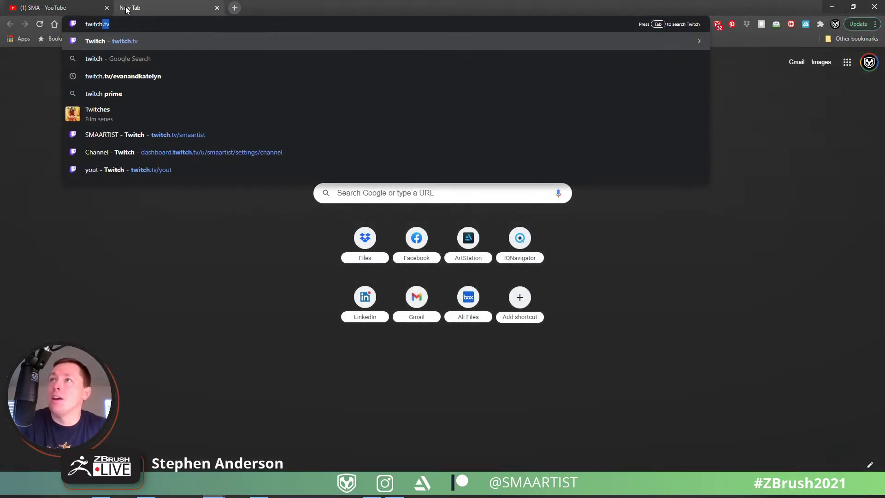
pyautogui.write('v')
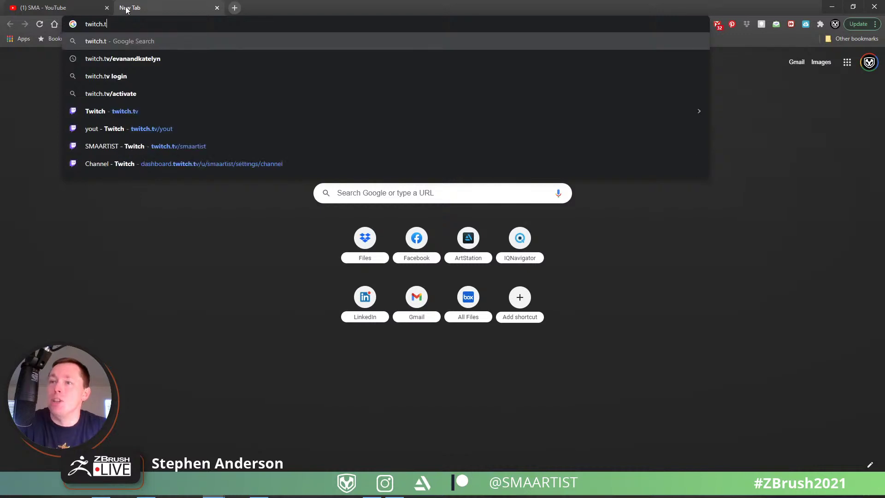
pyautogui.write('/smaartis')
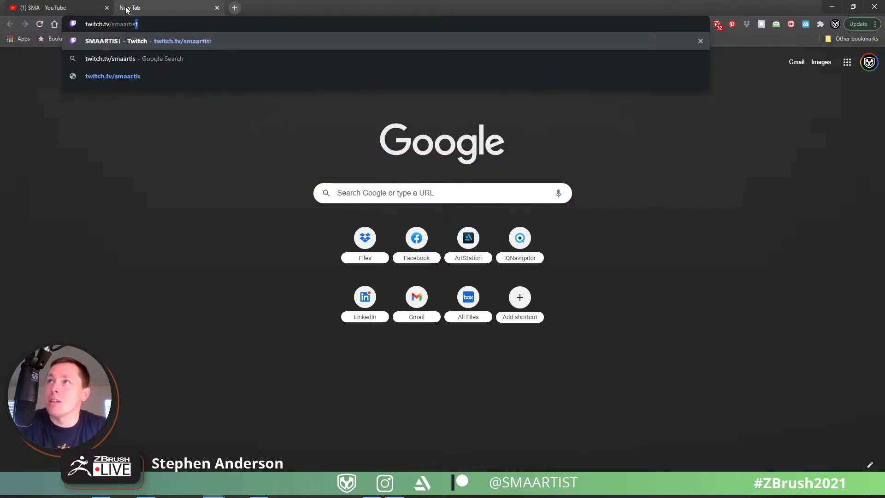
pyautogui.press('Return')
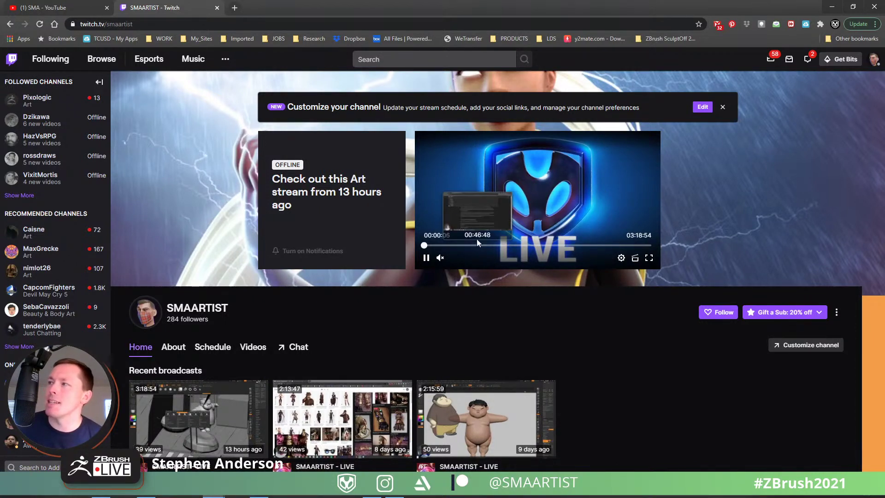
pyautogui.click(217, 8)
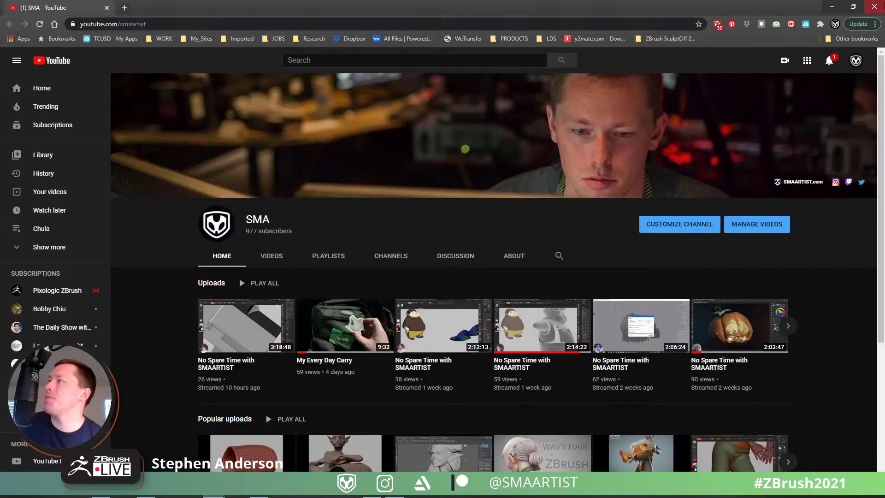
pyautogui.click(874, 7)
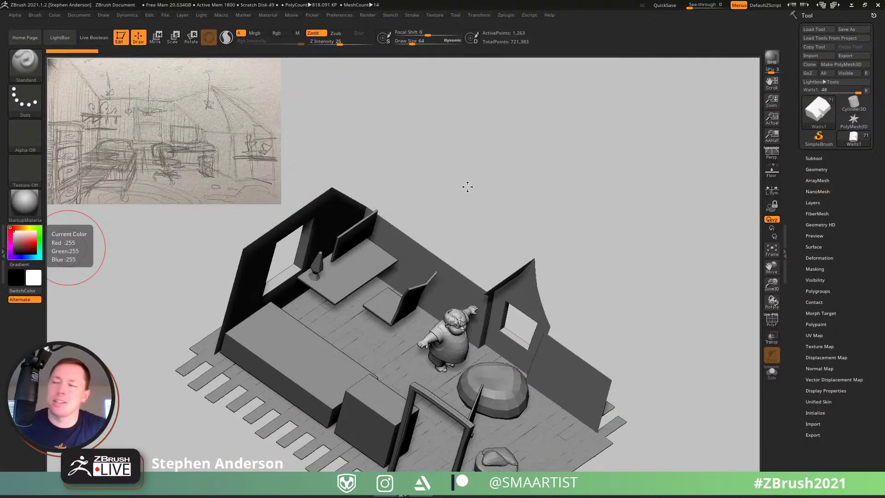
# Step: Make the bed the active subtool and turn on its polygon wireframe display
pyautogui.moveTo(509, 188); pyautogui.dragTo(551, 205)
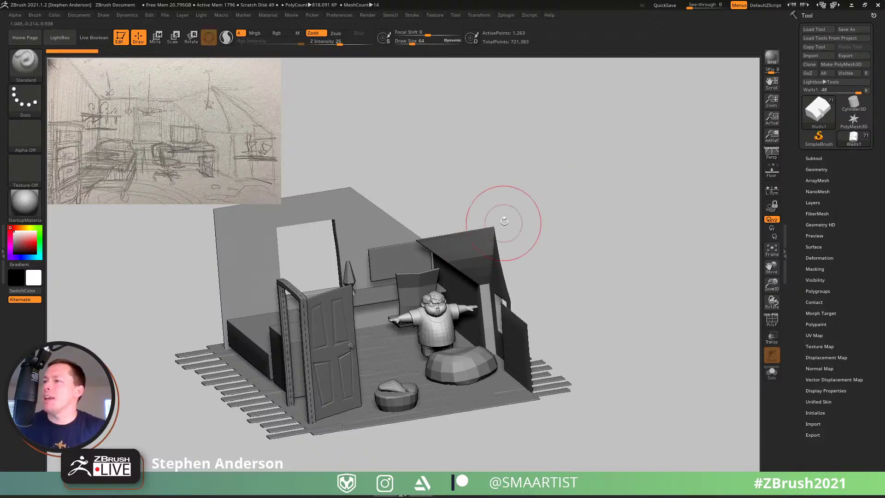
pyautogui.moveTo(506, 209); pyautogui.dragTo(546, 249)
pyautogui.scroll(5, 546, 249)
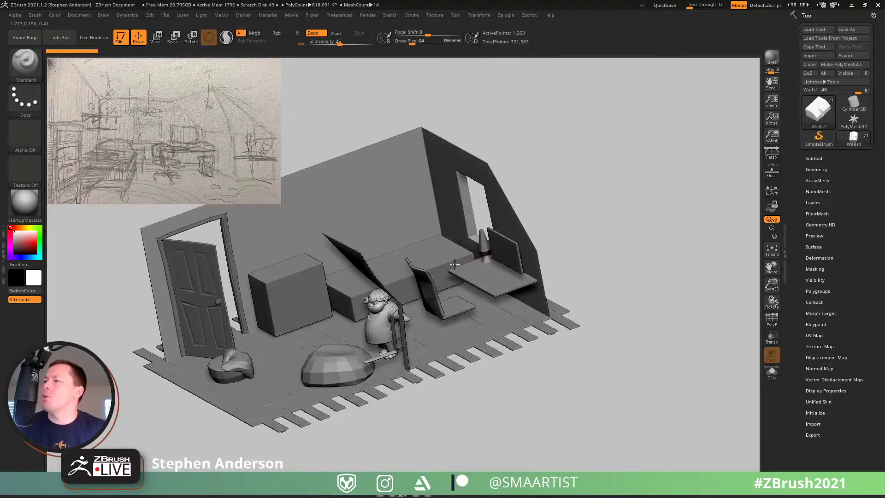
pyautogui.keyDown('alt'); pyautogui.click(449, 295); pyautogui.keyUp('alt')
pyautogui.hotkey('shift', 'f')
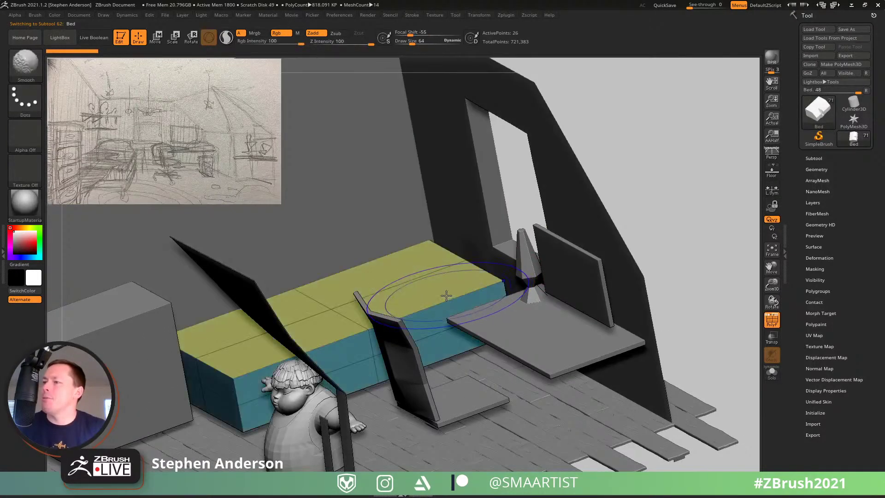
pyautogui.moveTo(408, 269); pyautogui.dragTo(400, 251, button='right')
pyautogui.moveTo(397, 310); pyautogui.dragTo(412, 270, button='right')
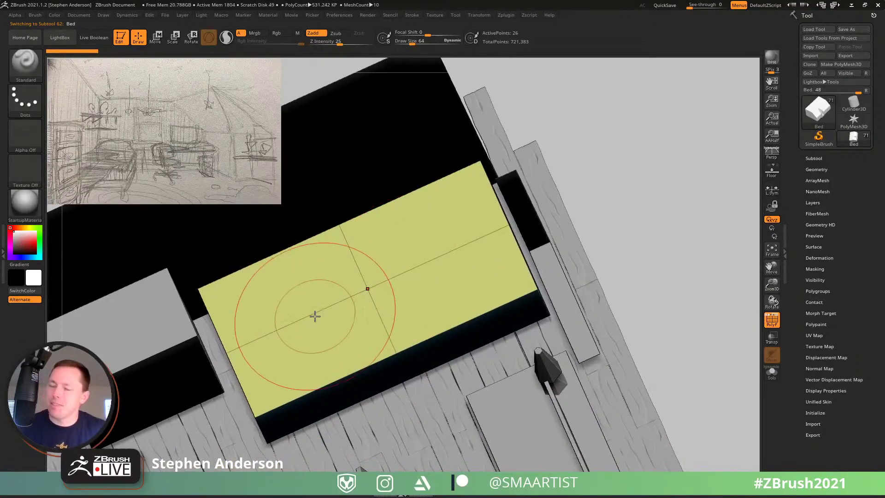
# Step: With the ZModeler brush, delete the edge loops crossing the bed's top, keeping only the horizontal loop around its sides
pyautogui.press('b')
pyautogui.press('z')
pyautogui.press('m')
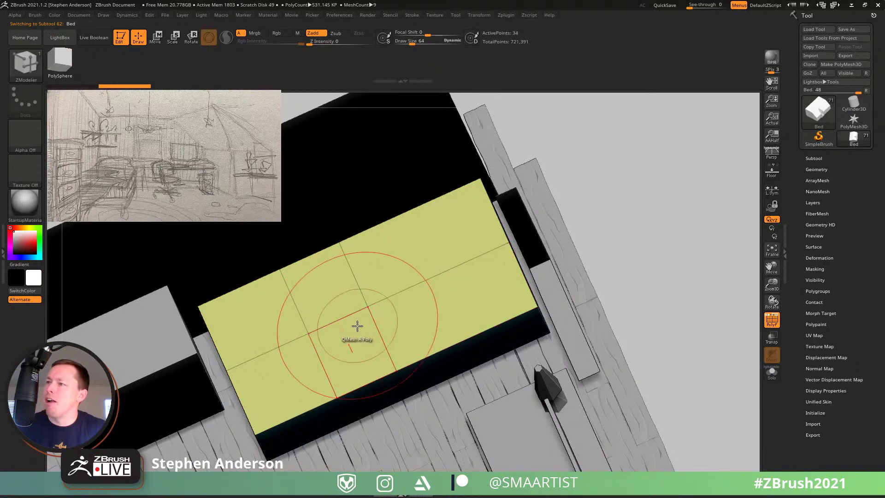
pyautogui.hotkey('ctrl', 'z')
pyautogui.hotkey('ctrl', 'z')
pyautogui.moveTo(335, 319); pyautogui.dragTo(364, 260, button='right')
pyautogui.keyDown('ctrl'); pyautogui.moveTo(348, 336); pyautogui.dragTo(345, 398, button='right'); pyautogui.keyUp('ctrl')
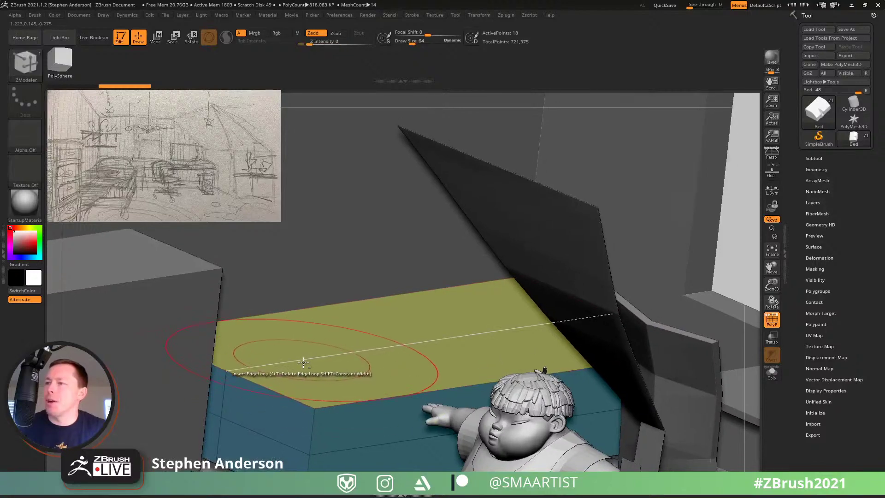
pyautogui.moveTo(307, 365); pyautogui.dragTo(292, 379, button='right')
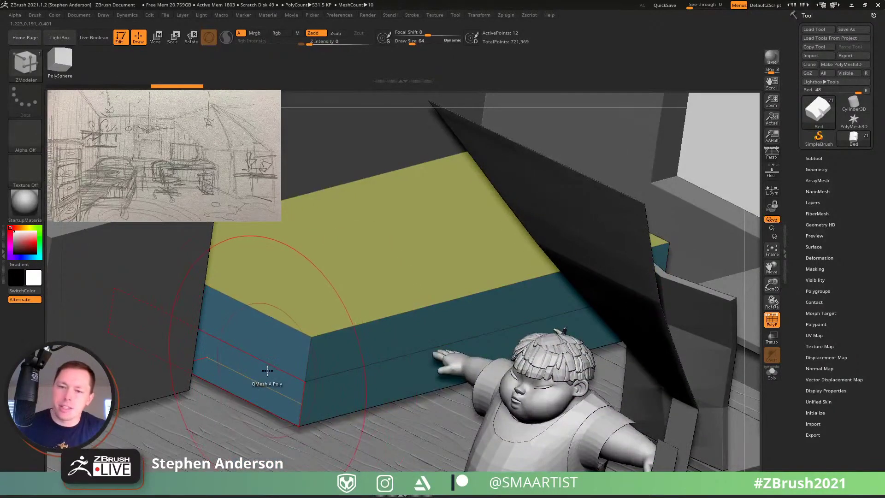
# Step: Isolate the bed, set the gizmo pivot at its lower front corner, reduce its height from there, and show the whole room again
pyautogui.click(772, 372)
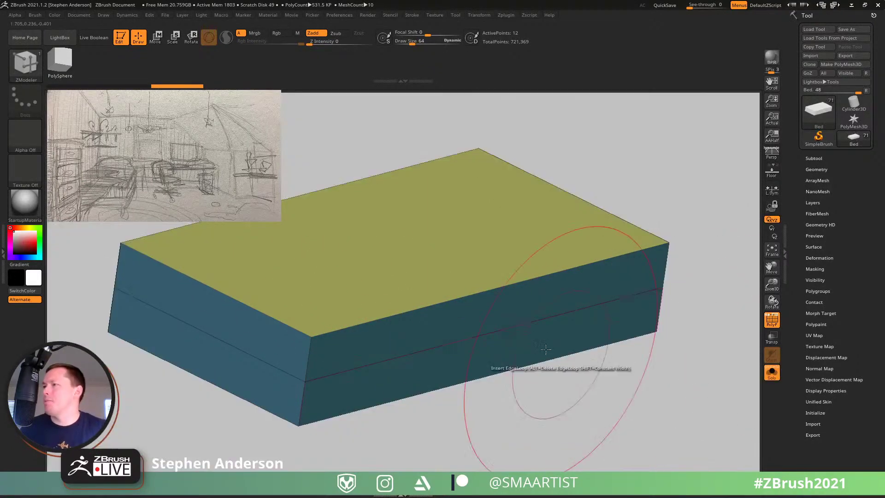
pyautogui.moveTo(533, 366); pyautogui.dragTo(527, 404, button='right')
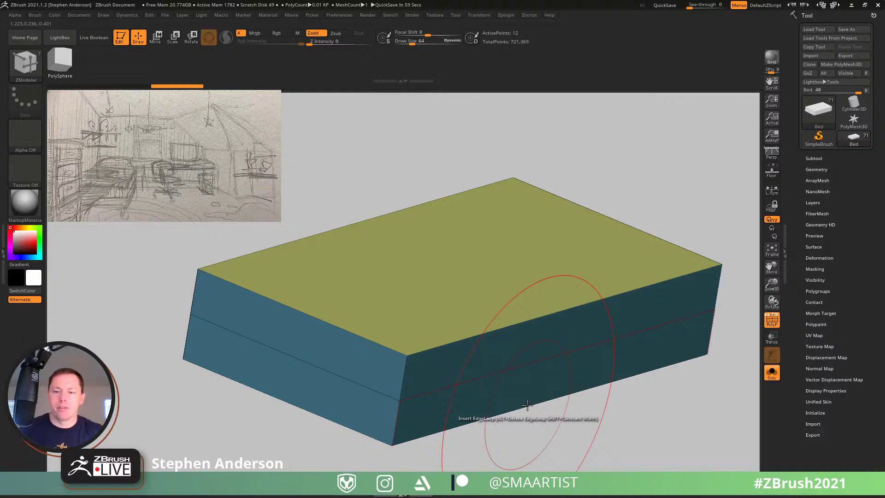
pyautogui.moveTo(394, 365)
pyautogui.mouseDown(button='right')
pyautogui.moveTo(442, 322)
pyautogui.moveTo(484, 360)
pyautogui.moveTo(385, 322)
pyautogui.moveTo(375, 326)
pyautogui.moveTo(405, 361)
pyautogui.moveTo(439, 379)
pyautogui.moveTo(406, 364)
pyautogui.moveTo(375, 365)
pyautogui.mouseUp(button='right')
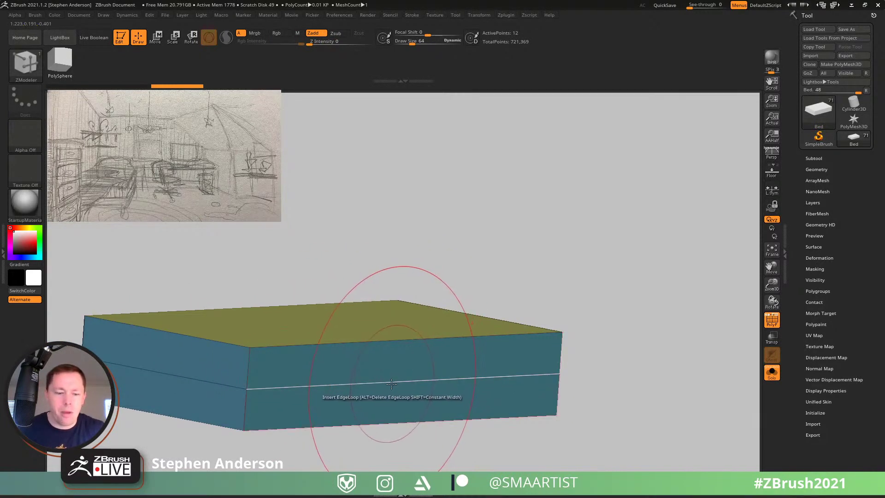
pyautogui.press('w')
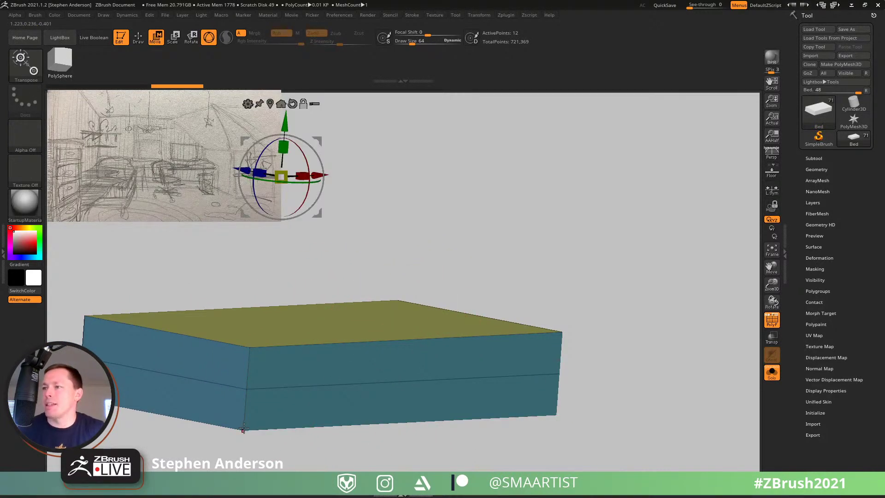
pyautogui.click(244, 428)
pyautogui.moveTo(248, 390); pyautogui.dragTo(240, 456)
pyautogui.click(772, 373)
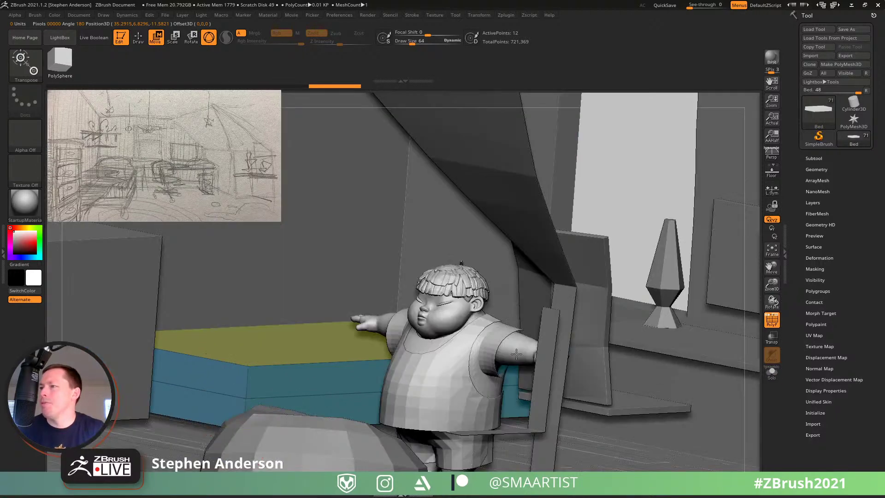
pyautogui.moveTo(436, 355); pyautogui.dragTo(408, 340, button='right')
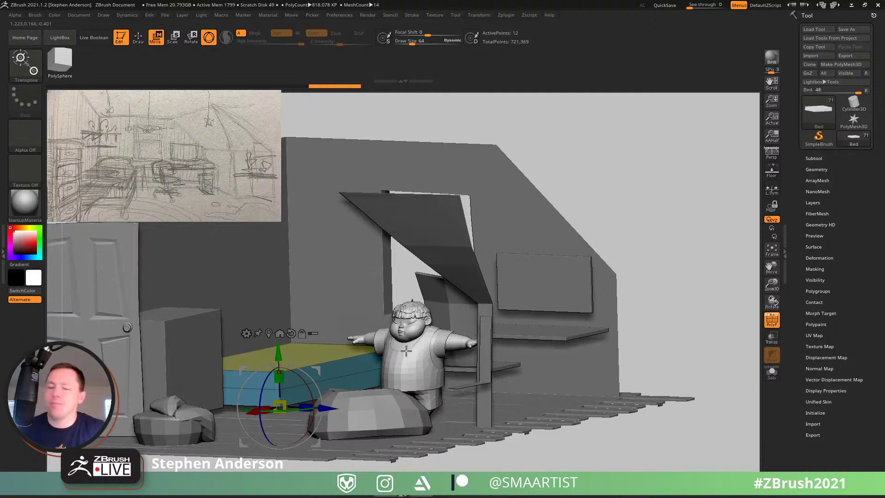
pyautogui.press('q')
pyautogui.moveTo(395, 373)
pyautogui.mouseDown(button='right')
pyautogui.moveTo(396, 364)
pyautogui.moveTo(369, 355)
pyautogui.mouseUp(button='right')
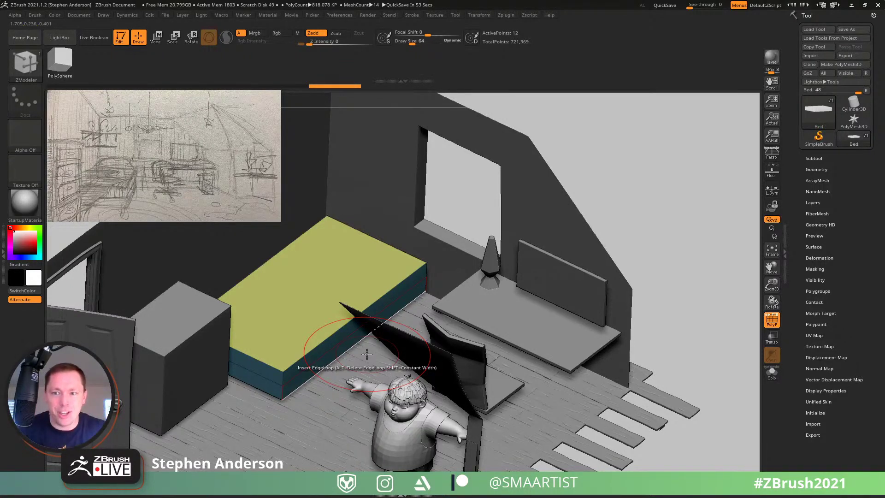
pyautogui.moveTo(320, 290); pyautogui.dragTo(322, 269, button='right')
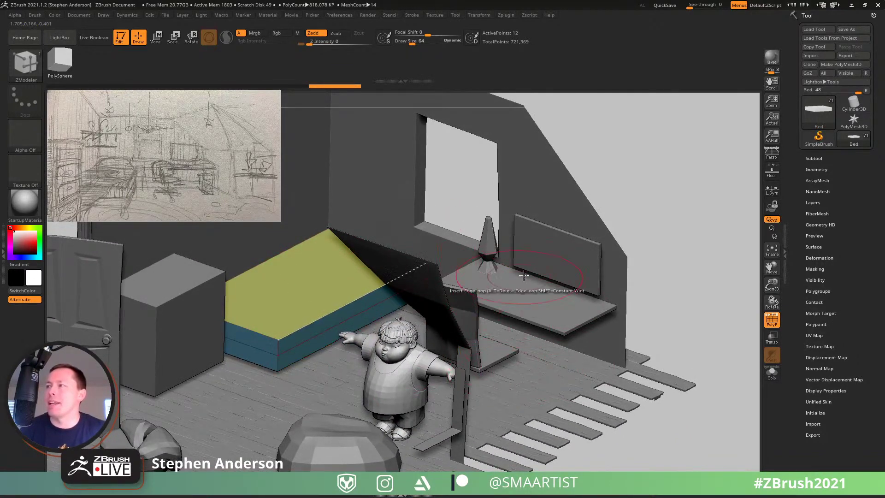
pyautogui.keyDown('alt'); pyautogui.moveTo(335, 331); pyautogui.dragTo(496, 381, button='right'); pyautogui.keyUp('alt')
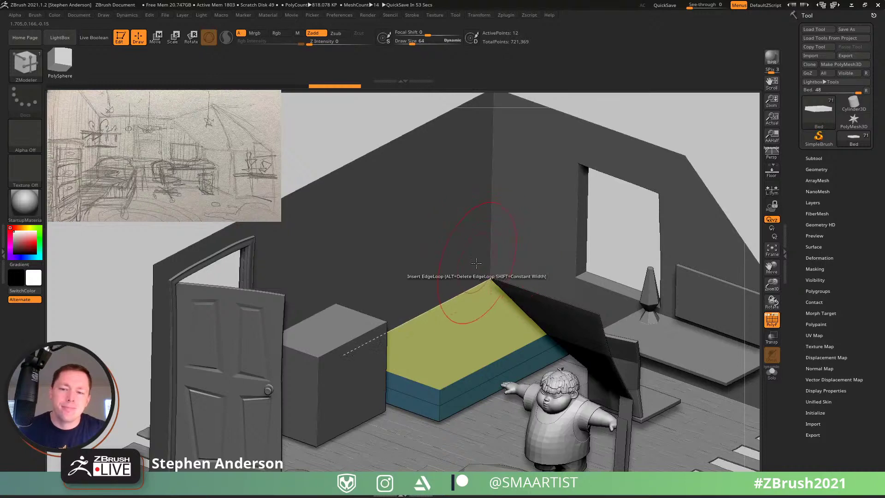
pyautogui.moveTo(411, 289); pyautogui.dragTo(387, 316, button='right')
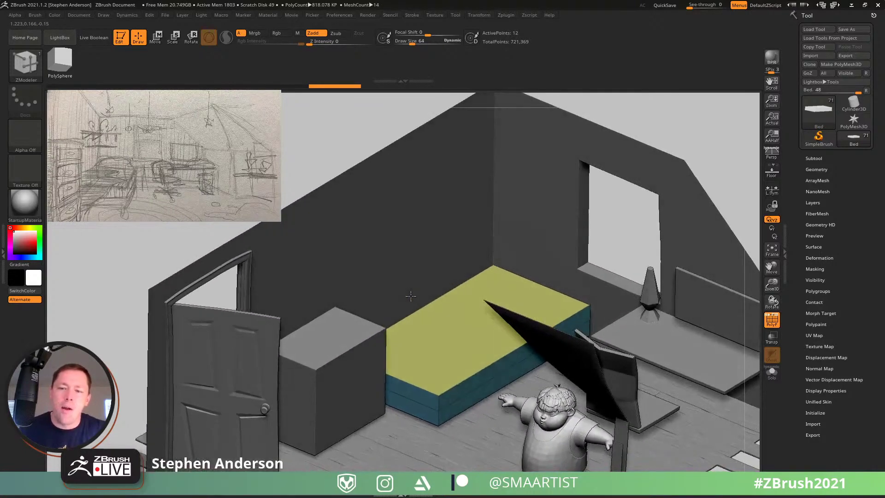
# Step: Isolate the bed, mask one half of its height along the horizontal side loop, and turn the masked half into its own polygroup
pyautogui.click(771, 371)
pyautogui.press('ctrl')
pyautogui.moveTo(413, 296)
pyautogui.mouseDown(button='right')
pyautogui.moveTo(405, 375)
pyautogui.moveTo(441, 318)
pyautogui.moveTo(405, 316)
pyautogui.moveTo(472, 330)
pyautogui.moveTo(369, 326)
pyautogui.moveTo(396, 300)
pyautogui.moveTo(379, 338)
pyautogui.mouseUp(button='right')
pyautogui.press('ctrl')
pyautogui.moveTo(123, 290)
pyautogui.keyDown('ctrl'); pyautogui.mouseDown()
pyautogui.moveTo(154, 312)
pyautogui.moveTo(556, 371)
pyautogui.mouseUp(); pyautogui.keyUp('ctrl')
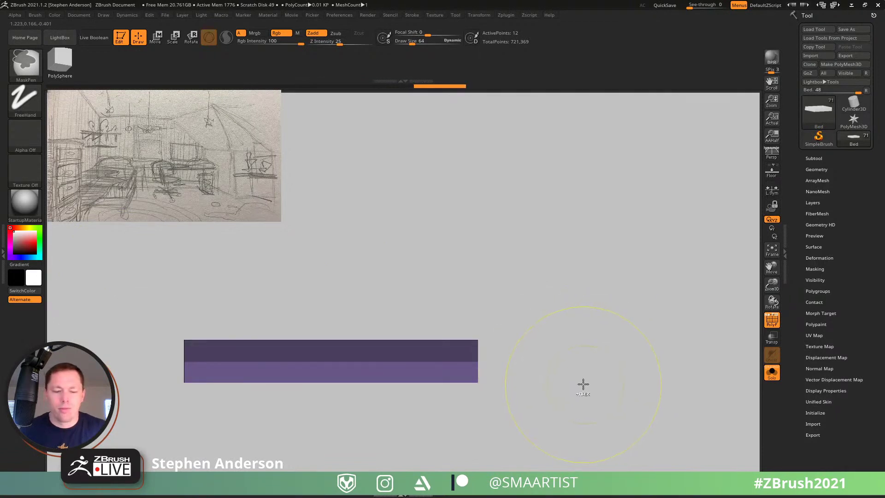
pyautogui.hotkey('ctrl', 'w')
pyautogui.moveTo(330, 385); pyautogui.dragTo(668, 277, button='right')
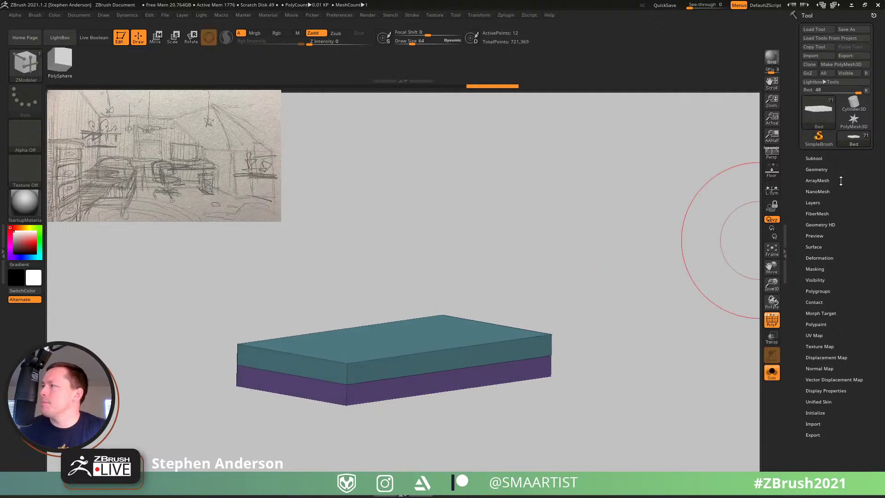
# Step: Split the bed into separate subtools by polygroup and accept the non-undoable operation
pyautogui.click(820, 170)
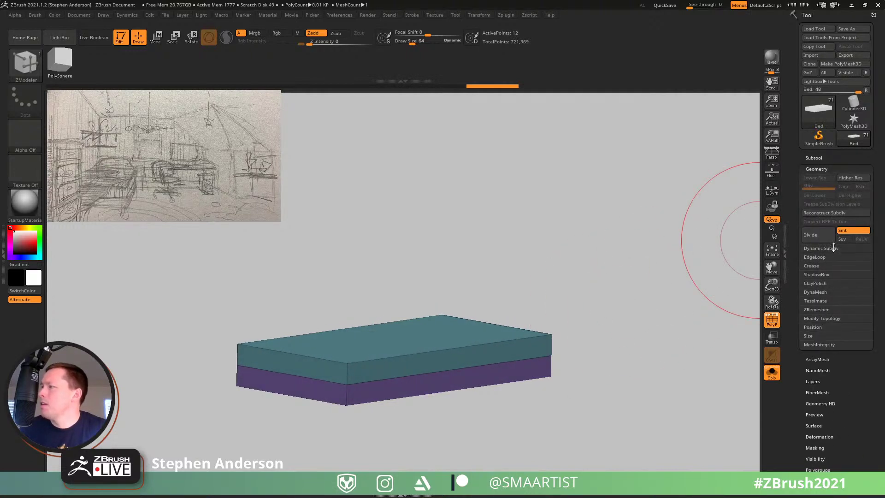
pyautogui.click(819, 158)
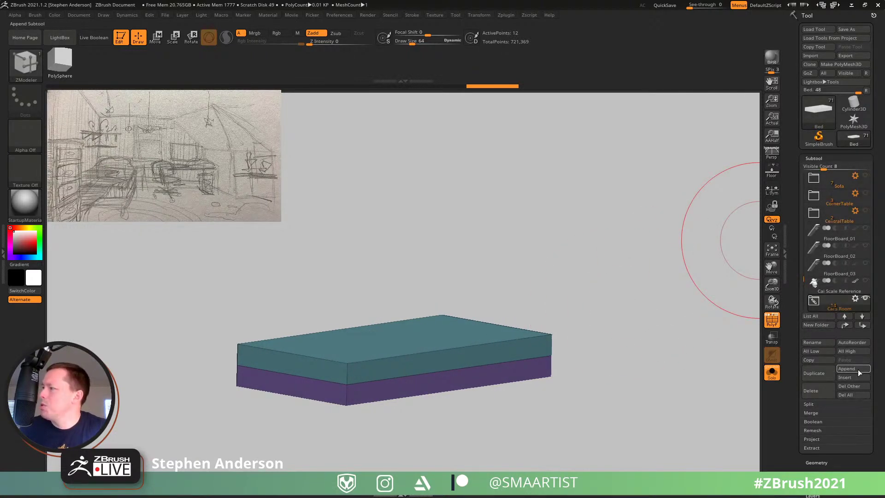
pyautogui.click(816, 404)
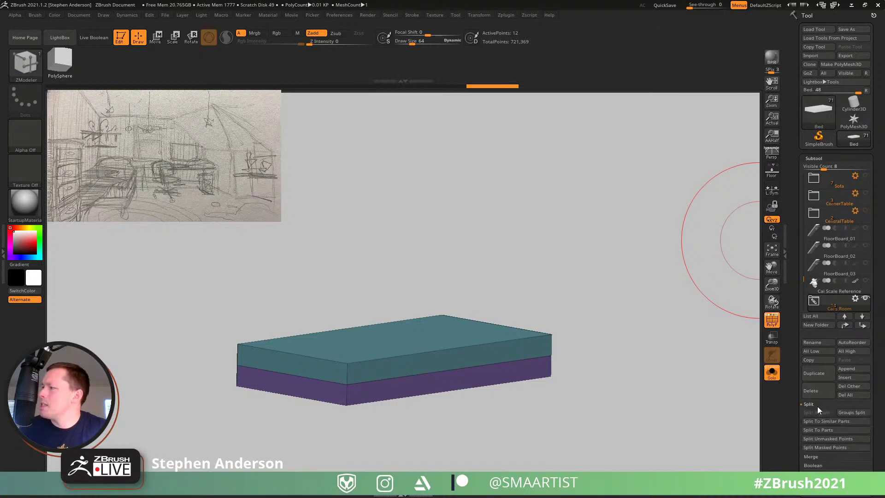
pyautogui.click(853, 413)
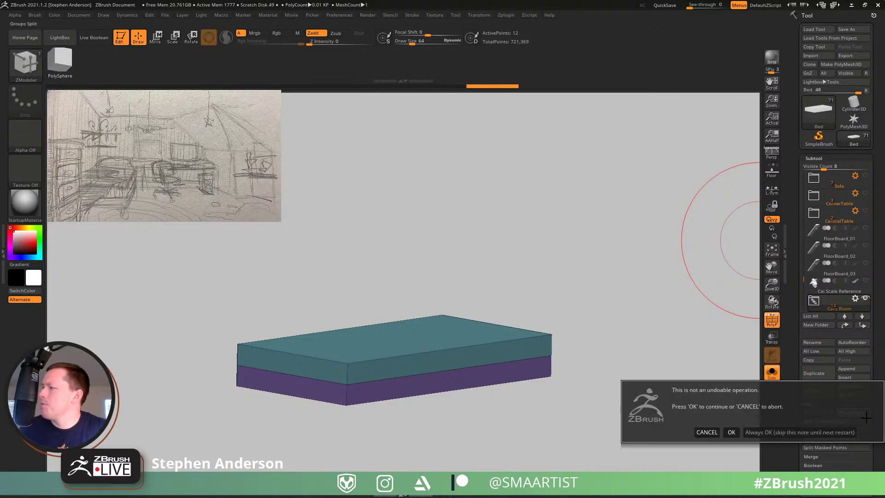
pyautogui.click(731, 432)
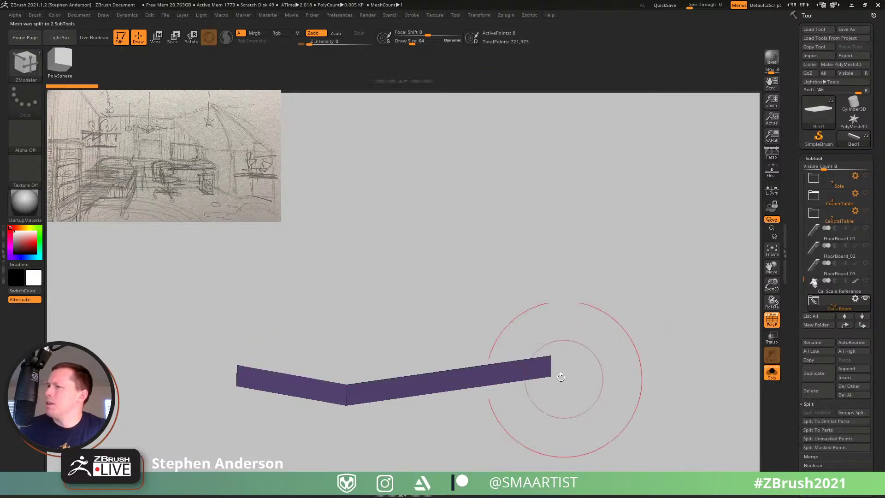
# Step: Turn on double-sided display for the lower bed half
pyautogui.moveTo(594, 364); pyautogui.dragTo(603, 377)
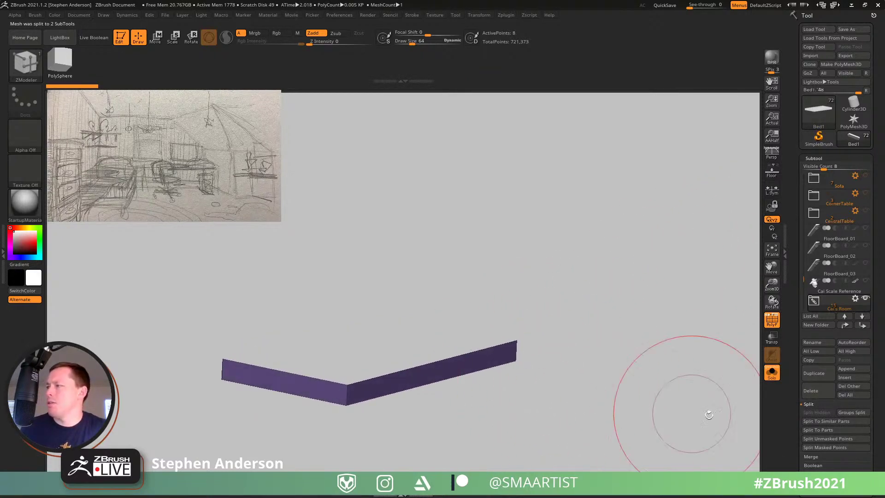
pyautogui.scroll(-10, 874, 375)
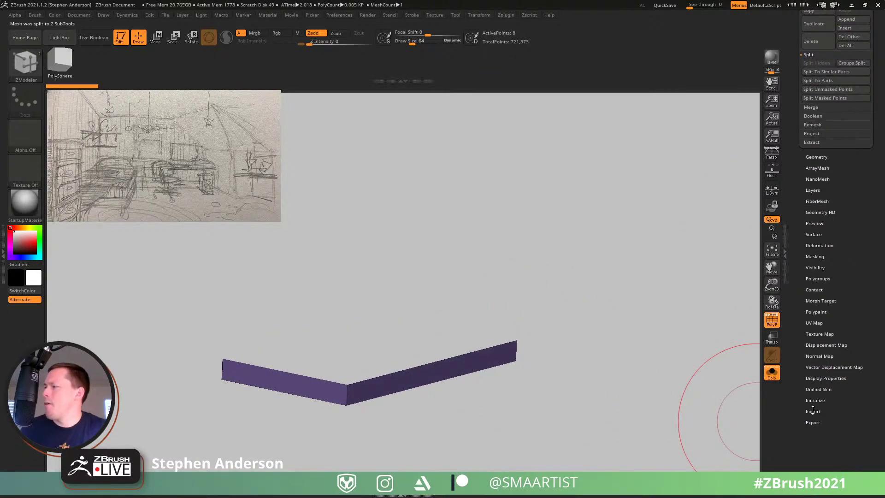
pyautogui.click(820, 378)
pyautogui.click(813, 404)
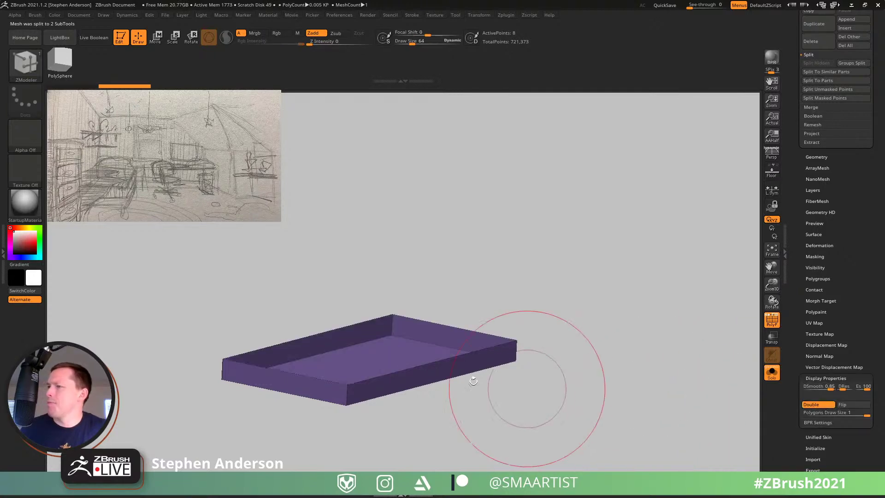
# Step: Close the open top of the lower bed half with the ZModeler Bridge edge action
pyautogui.moveTo(473, 380); pyautogui.dragTo(405, 385)
pyautogui.press('b')
pyautogui.press('m')
pyautogui.press('p')
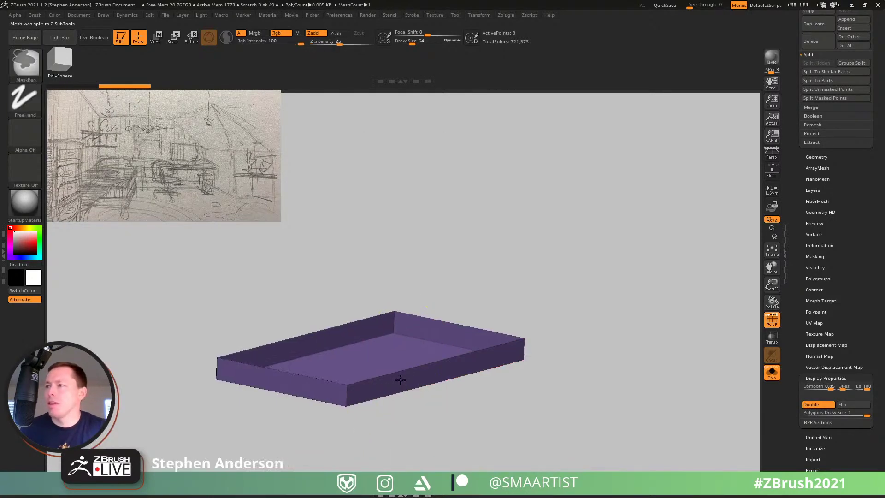
pyautogui.press('f')
pyautogui.press('b')
pyautogui.press('z')
pyautogui.press('m')
pyautogui.press('space')
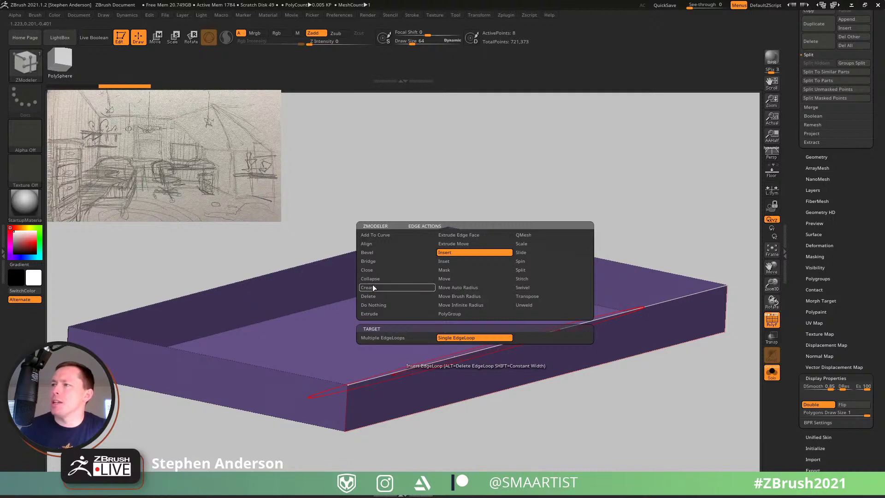
pyautogui.click(375, 262)
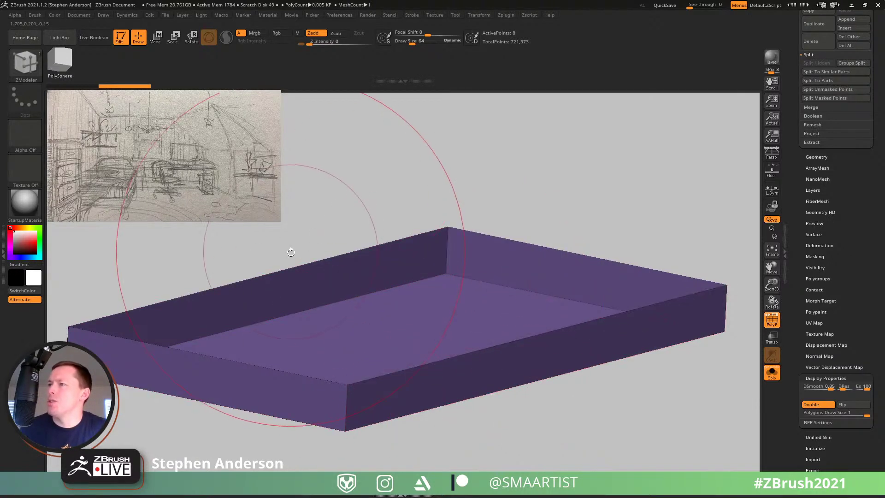
pyautogui.keyDown('ctrl'); pyautogui.moveTo(564, 339); pyautogui.dragTo(605, 301, button='right'); pyautogui.keyUp('ctrl')
# Step: Make the upper bed half active and bridge opposite edges of its open underside to close it
pyautogui.press('Up')
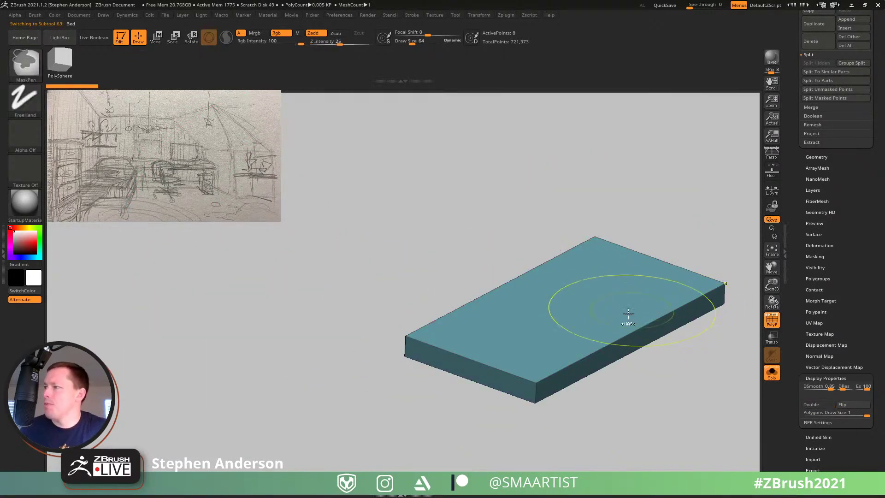
pyautogui.moveTo(599, 336); pyautogui.dragTo(569, 282, button='right')
pyautogui.moveTo(533, 394); pyautogui.dragTo(593, 297, button='right')
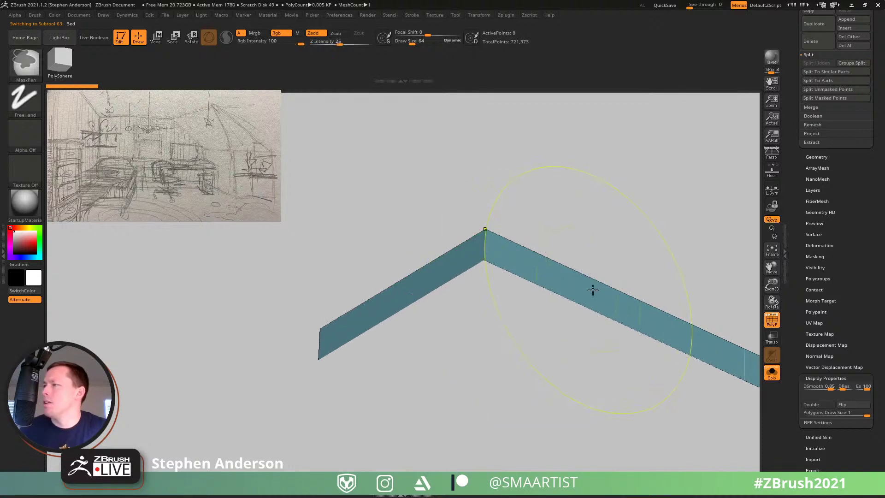
pyautogui.moveTo(595, 334); pyautogui.dragTo(562, 286, button='right')
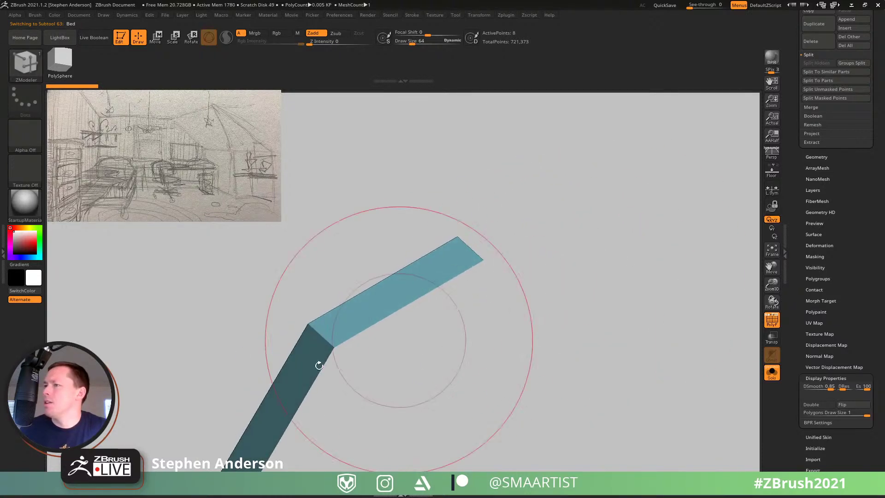
pyautogui.click(301, 401)
pyautogui.click(363, 330)
pyautogui.keyDown('ctrl'); pyautogui.moveTo(357, 355); pyautogui.dragTo(368, 318, button='right'); pyautogui.keyUp('ctrl')
pyautogui.moveTo(369, 318)
pyautogui.mouseDown(button='right')
pyautogui.moveTo(442, 334)
pyautogui.moveTo(588, 332)
pyautogui.moveTo(593, 357)
pyautogui.mouseUp(button='right')
# Step: Give each bed half a single polygroup of its own and merge the two halves into one subtool
pyautogui.hotkey('ctrl', 'w')
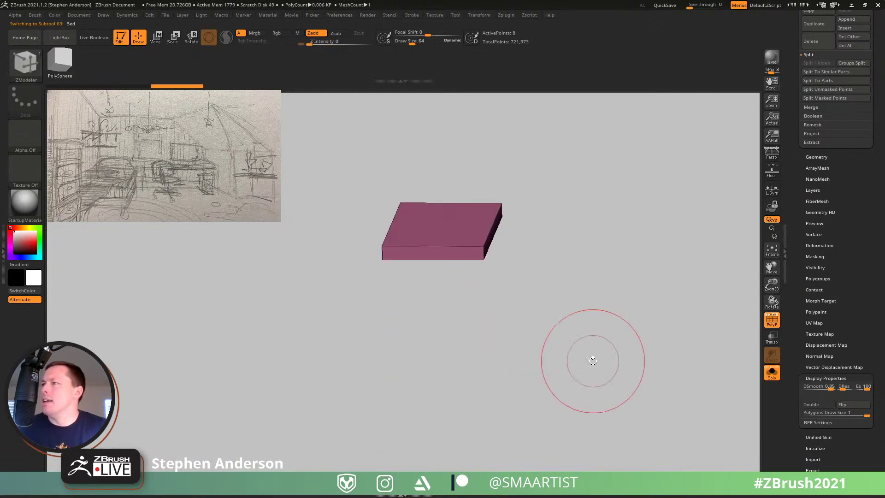
pyautogui.press('Up')
pyautogui.hotkey('ctrl', 'w')
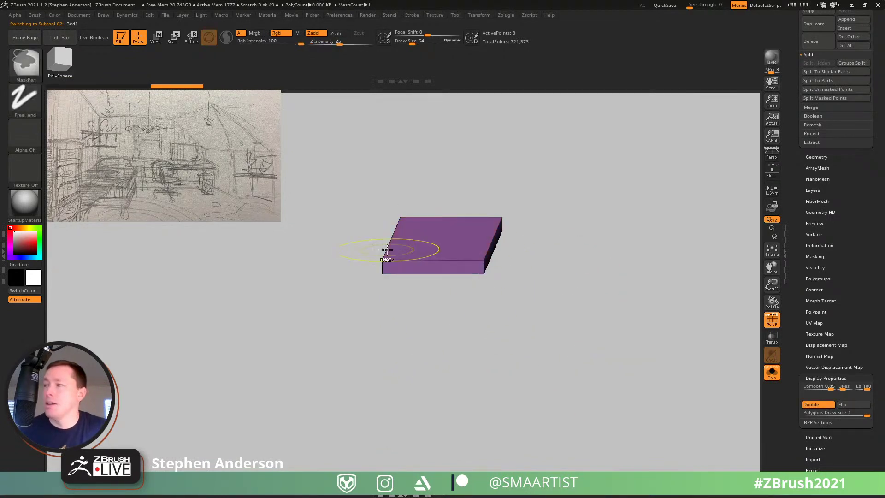
pyautogui.hotkey('ctrl', 'e')
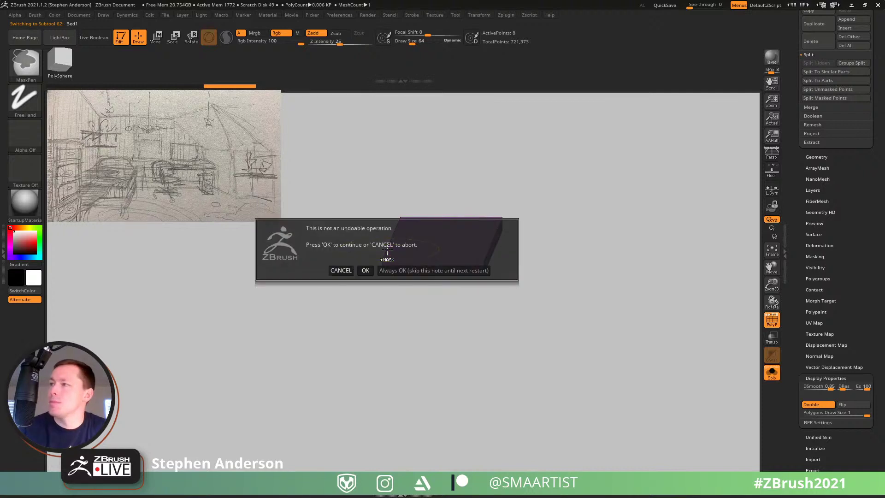
pyautogui.click(365, 270)
# Step: Insert multiple evenly spaced edge loops along the length of the upper bed half with ZModeler, redoing them at a slightly denser spacing
pyautogui.moveTo(389, 306); pyautogui.dragTo(424, 330, button='right')
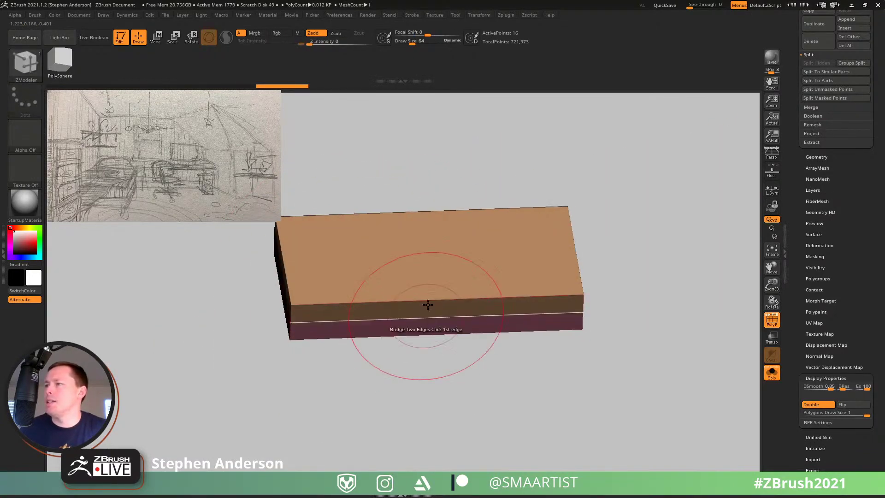
pyautogui.press('space')
pyautogui.click(405, 252)
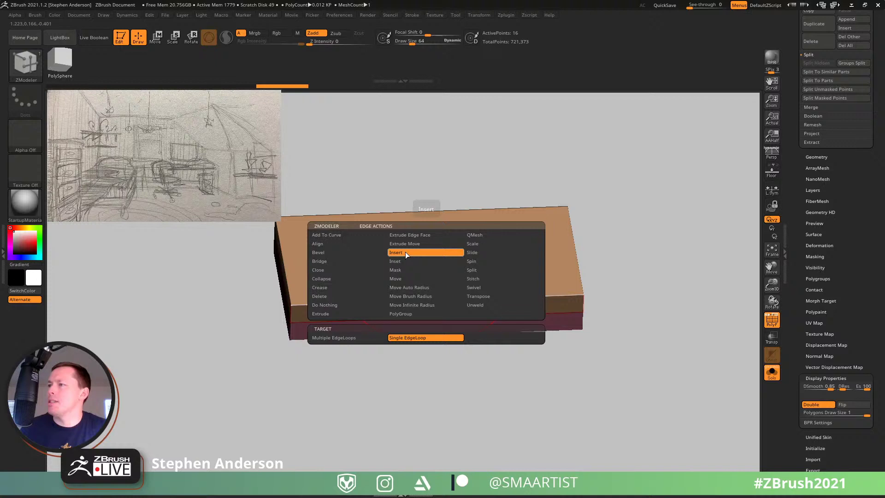
pyautogui.click(356, 337)
pyautogui.moveTo(434, 300)
pyautogui.mouseDown()
pyautogui.moveTo(470, 283)
pyautogui.moveTo(479, 259)
pyautogui.mouseUp()
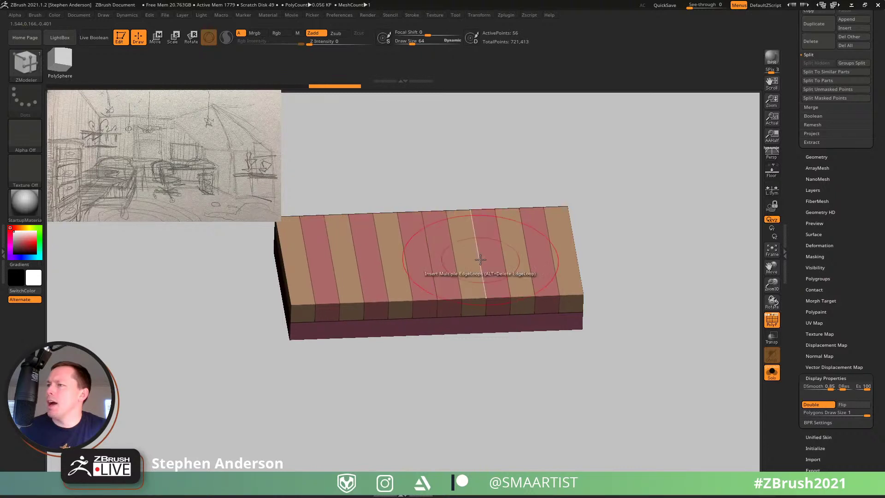
pyautogui.moveTo(339, 361)
pyautogui.mouseDown()
pyautogui.moveTo(333, 277)
pyautogui.moveTo(328, 288)
pyautogui.mouseUp()
pyautogui.keyDown('ctrl'); pyautogui.moveTo(328, 288); pyautogui.dragTo(328, 317, button='right'); pyautogui.keyUp('ctrl')
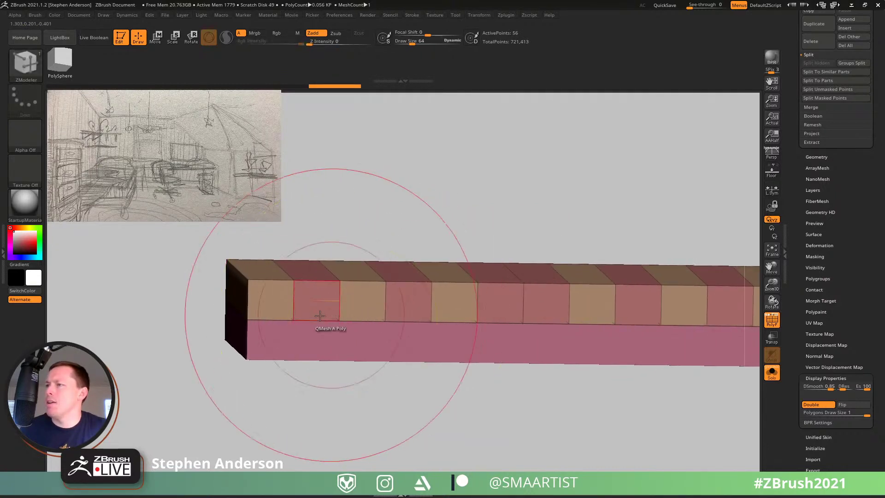
pyautogui.hotkey('ctrl', 'z')
pyautogui.moveTo(507, 280); pyautogui.dragTo(525, 244)
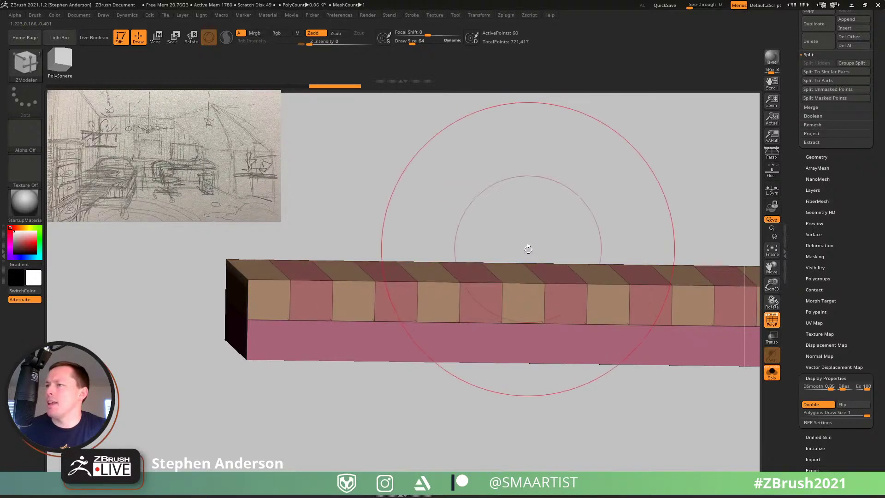
# Step: Insert multiple edge loops along the lower bed half as well, and add crossing loops over the bed's width
pyautogui.keyDown('alt'); pyautogui.moveTo(581, 324); pyautogui.dragTo(567, 291, button='right'); pyautogui.keyUp('alt')
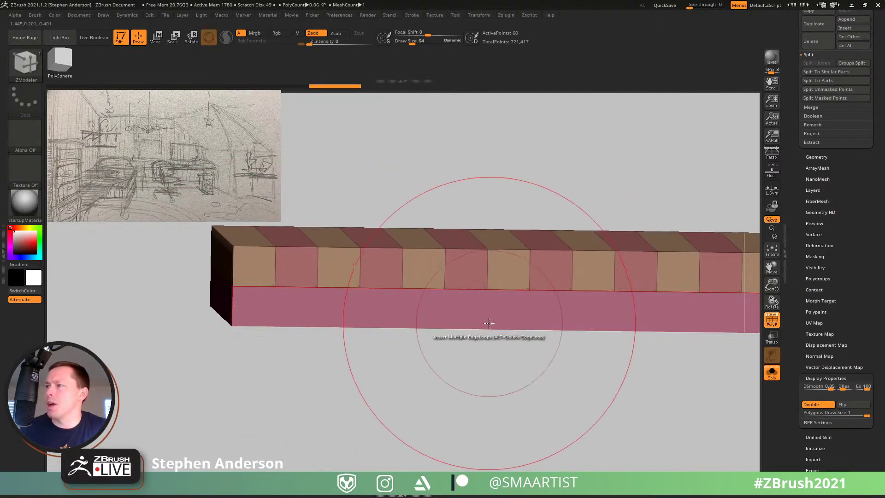
pyautogui.click(488, 322)
pyautogui.moveTo(504, 326); pyautogui.dragTo(475, 332, button='right')
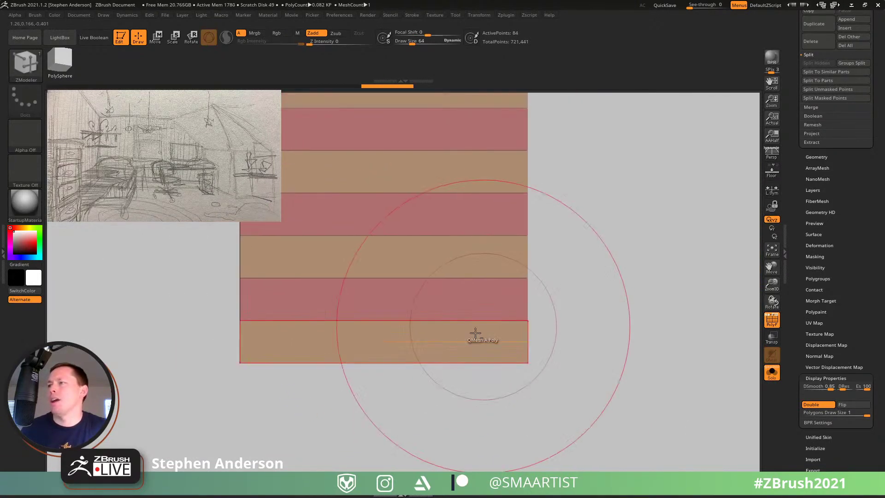
pyautogui.moveTo(438, 322); pyautogui.dragTo(466, 292)
pyautogui.moveTo(439, 361); pyautogui.dragTo(503, 419, button='right')
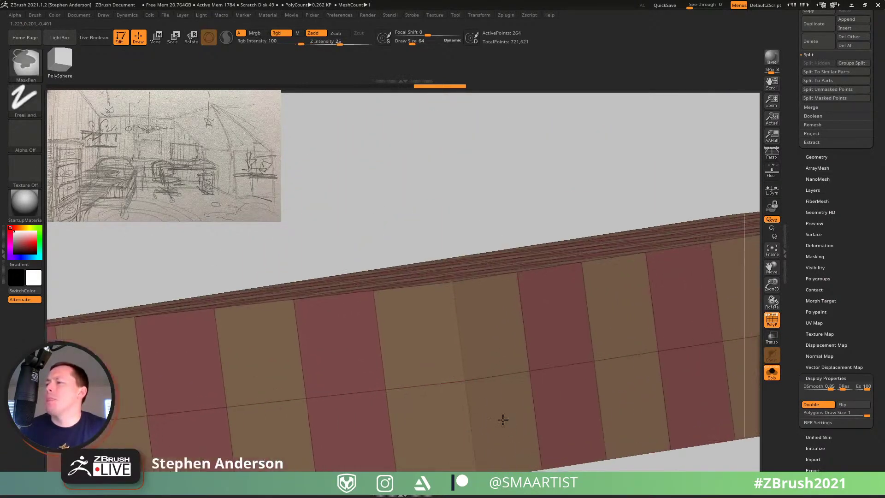
# Step: Undo all the edge loop insertions on both bed halves
pyautogui.hotkey('ctrl', 'z')
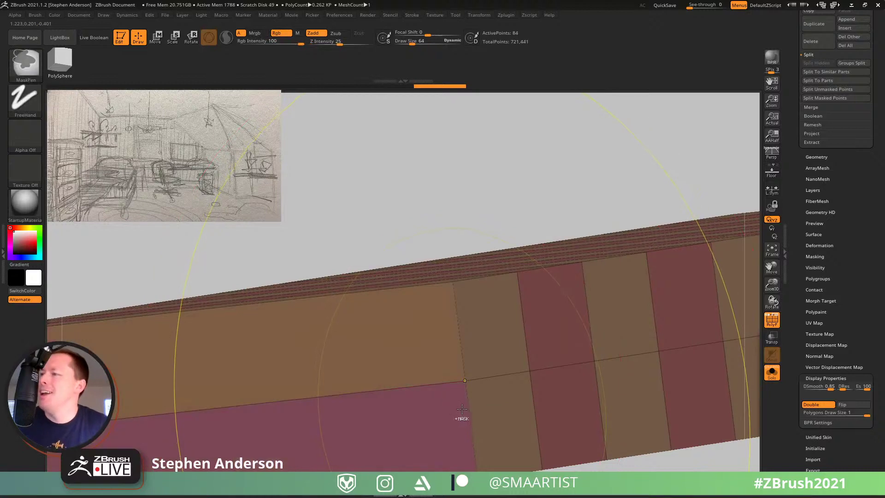
pyautogui.hotkey('ctrl', 'z')
pyautogui.hotkey('ctrl', 'z')
pyautogui.hotkey('ctrl', 'z')
pyautogui.hotkey('ctrl', 'z')
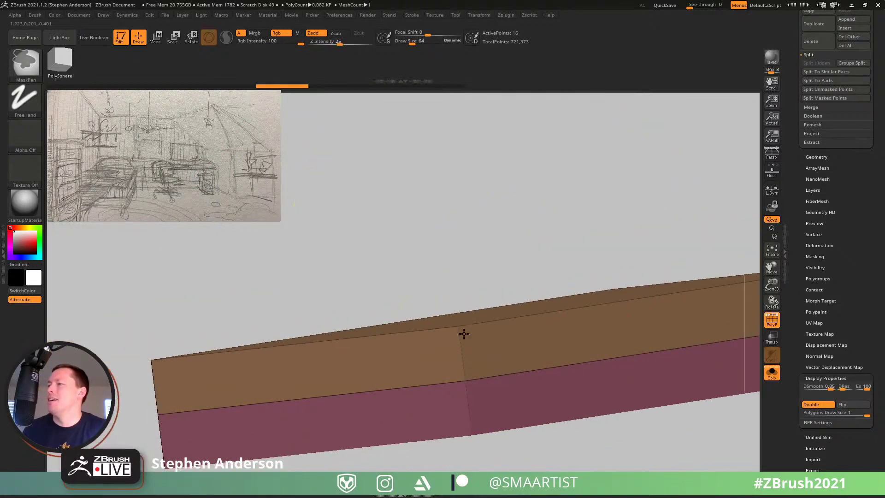
# Step: Leave a thin gap between the masked lower half and the upper half, and insert six edge loops across the short end of each
pyautogui.press('w')
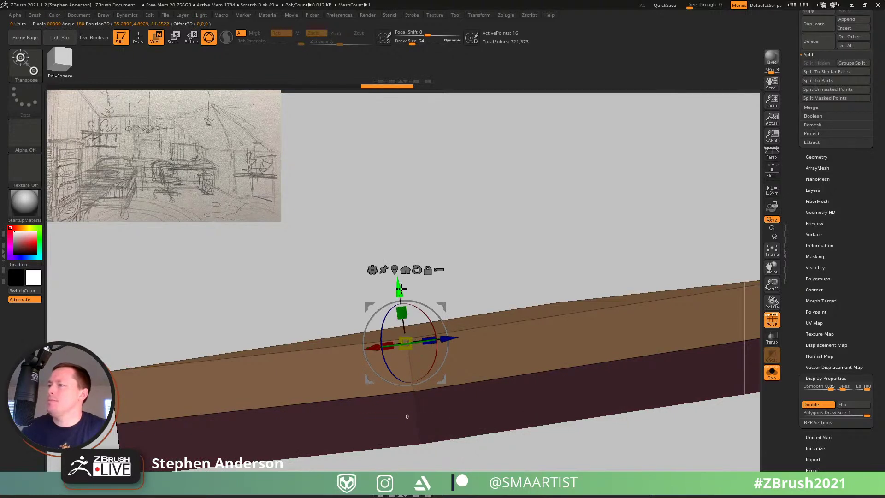
pyautogui.press('q')
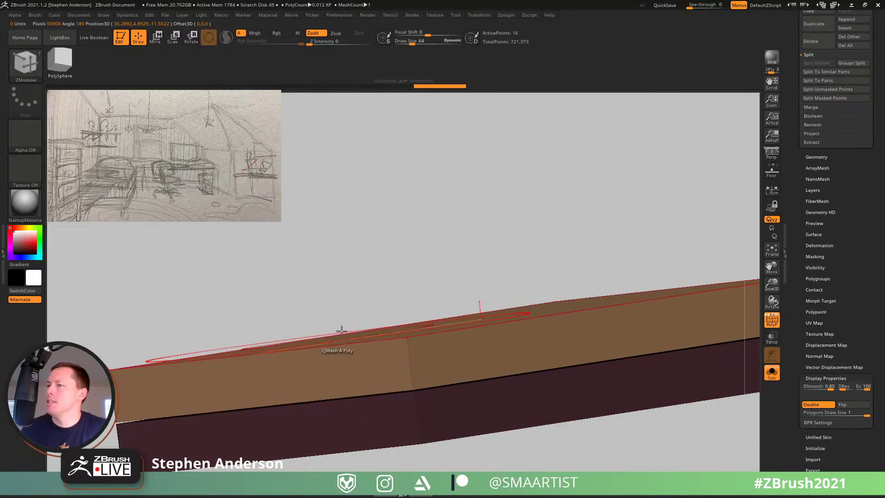
pyautogui.click(359, 341)
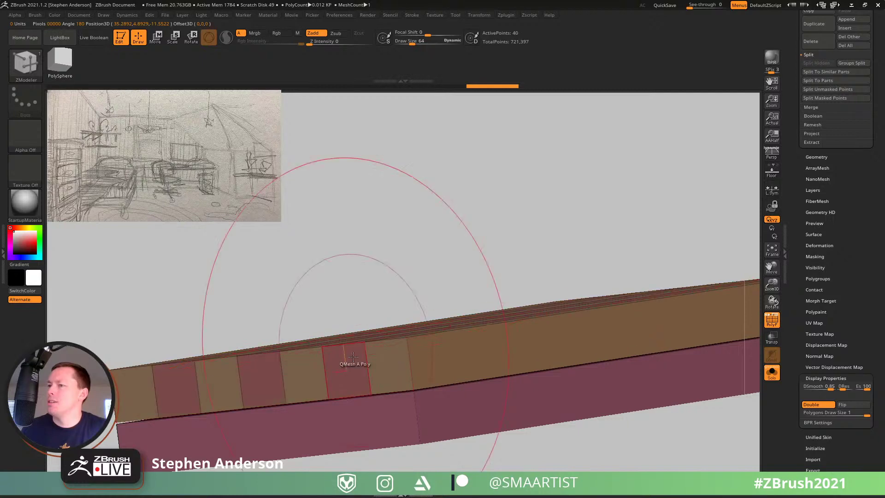
pyautogui.click(352, 448)
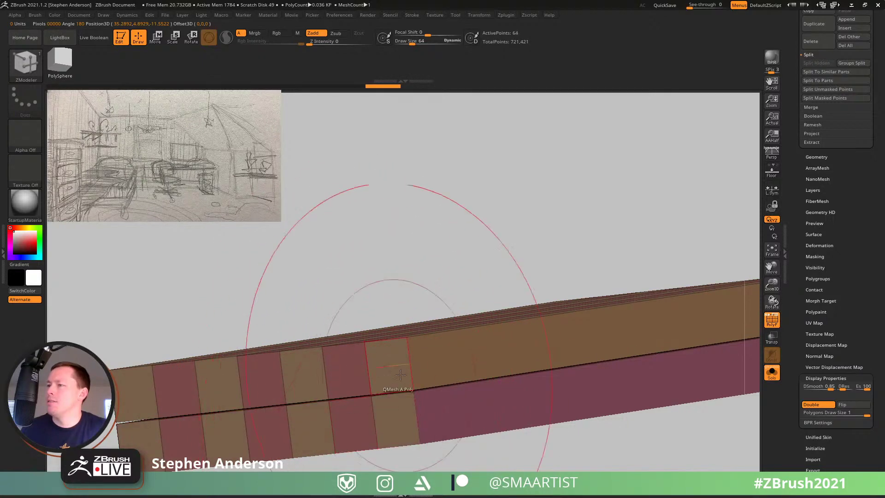
# Step: Insert 11 evenly spaced edge loops along the long side of the upper bed half
pyautogui.moveTo(401, 374); pyautogui.dragTo(403, 331, button='right')
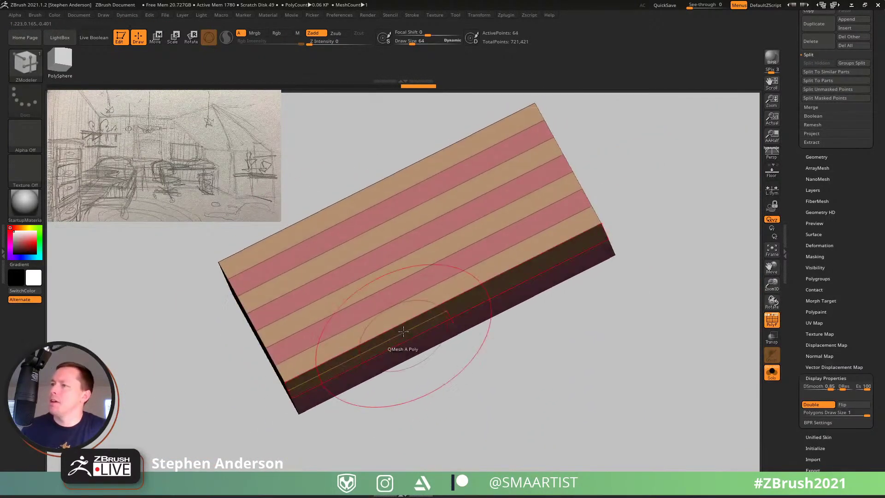
pyautogui.moveTo(387, 311); pyautogui.dragTo(394, 273)
pyautogui.moveTo(398, 303); pyautogui.dragTo(345, 230, button='right')
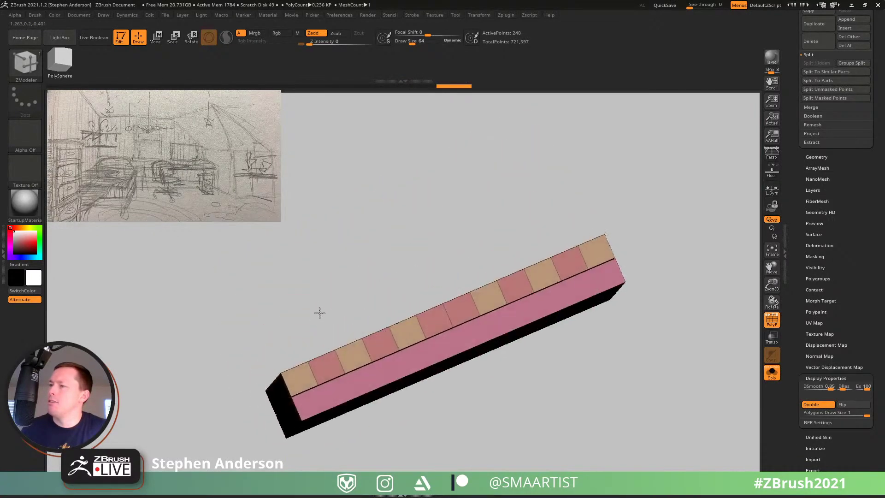
# Step: Insert evenly spaced edge loops along the long side of the lower bed half, matching the upper half
pyautogui.keyDown('ctrl'); pyautogui.moveTo(324, 371); pyautogui.dragTo(392, 428, button='right'); pyautogui.keyUp('ctrl')
pyautogui.hotkey('ctrl', 'z')
pyautogui.press('b')
pyautogui.press('z')
pyautogui.press('m')
pyautogui.moveTo(326, 310)
pyautogui.mouseDown()
pyautogui.moveTo(304, 263)
pyautogui.moveTo(309, 271)
pyautogui.mouseUp()
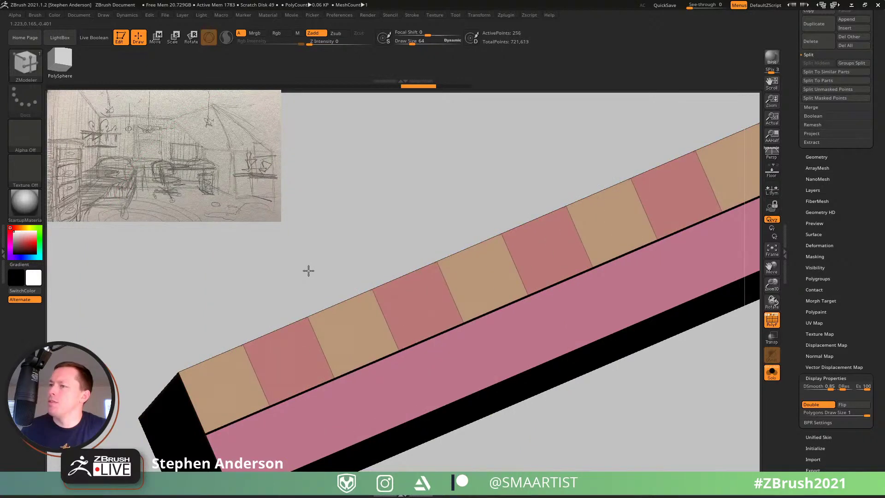
pyautogui.click(391, 434)
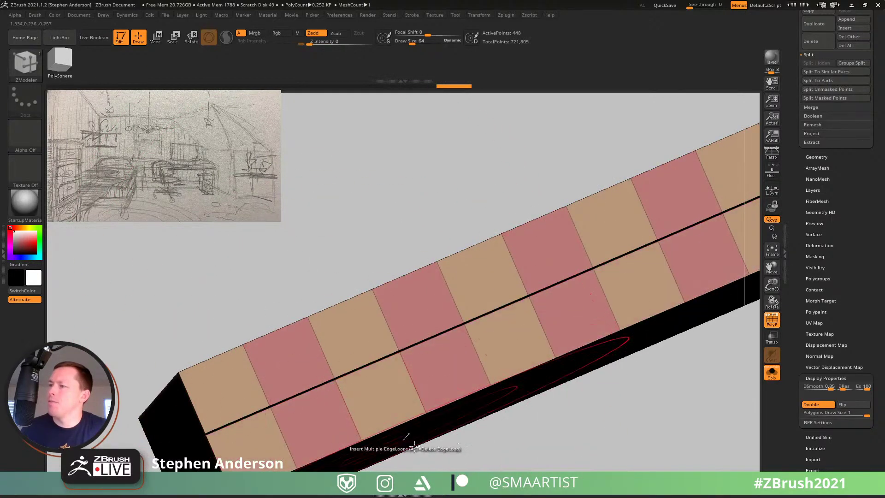
pyautogui.keyDown('ctrl'); pyautogui.moveTo(406, 440); pyautogui.dragTo(425, 349, button='right'); pyautogui.keyUp('ctrl')
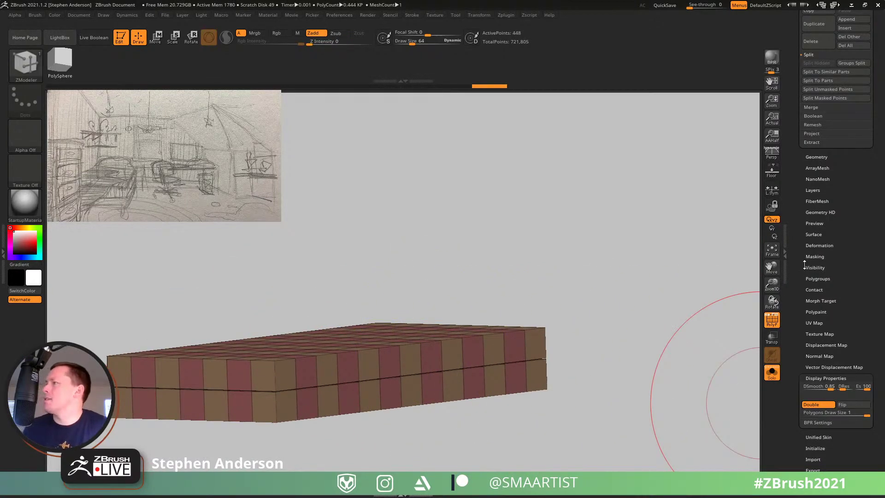
# Step: Assign a separate polygroup to each bed half with Auto Groups
pyautogui.click(819, 277)
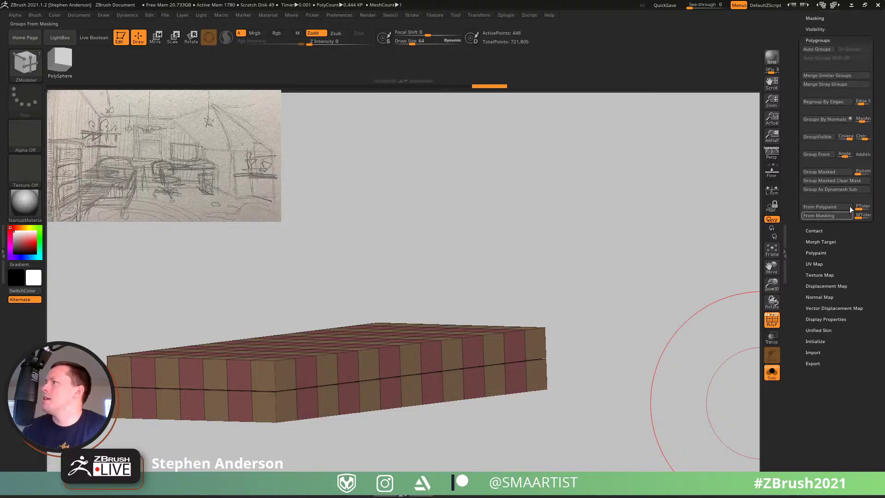
pyautogui.click(824, 59)
pyautogui.hotkey('shift', 'f')
pyautogui.hotkey('shift', 'f')
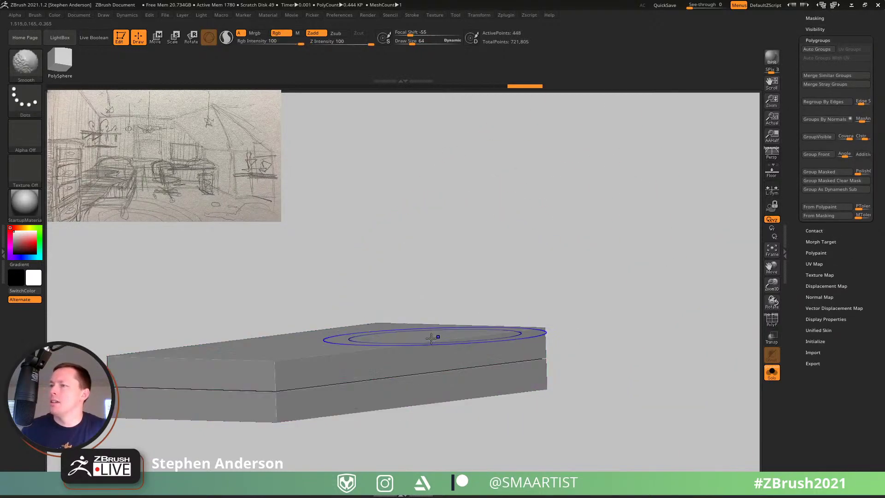
pyautogui.moveTo(418, 335)
pyautogui.mouseDown(button='right')
pyautogui.moveTo(415, 364)
pyautogui.moveTo(460, 322)
pyautogui.mouseUp(button='right')
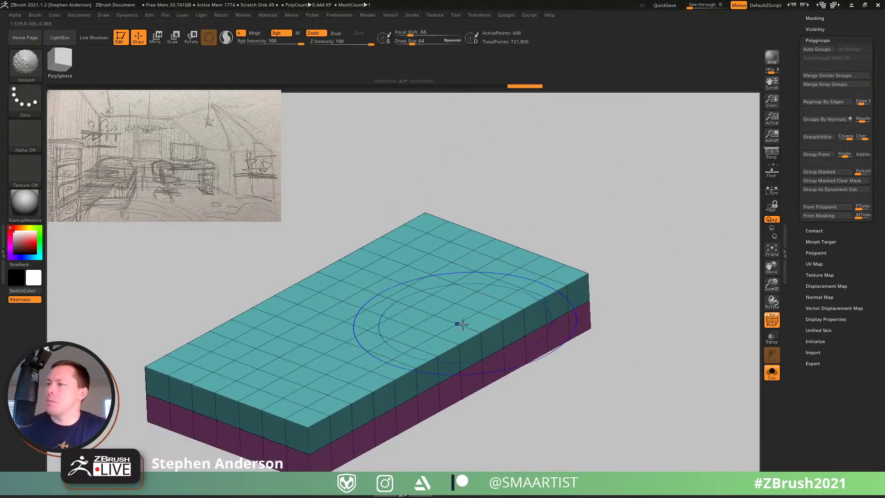
# Step: Insert an extra edge loop through the middle of the outermost polygon row on all four sides of the upper bed half
pyautogui.moveTo(404, 354)
pyautogui.keyDown('ctrl'); pyautogui.mouseDown(button='right')
pyautogui.moveTo(393, 368)
pyautogui.moveTo(478, 324)
pyautogui.mouseUp(button='right'); pyautogui.keyUp('ctrl')
pyautogui.moveTo(422, 367)
pyautogui.keyDown('ctrl'); pyautogui.mouseDown(button='right')
pyautogui.moveTo(418, 288)
pyautogui.moveTo(424, 304)
pyautogui.moveTo(472, 276)
pyautogui.mouseUp(button='right'); pyautogui.keyUp('ctrl')
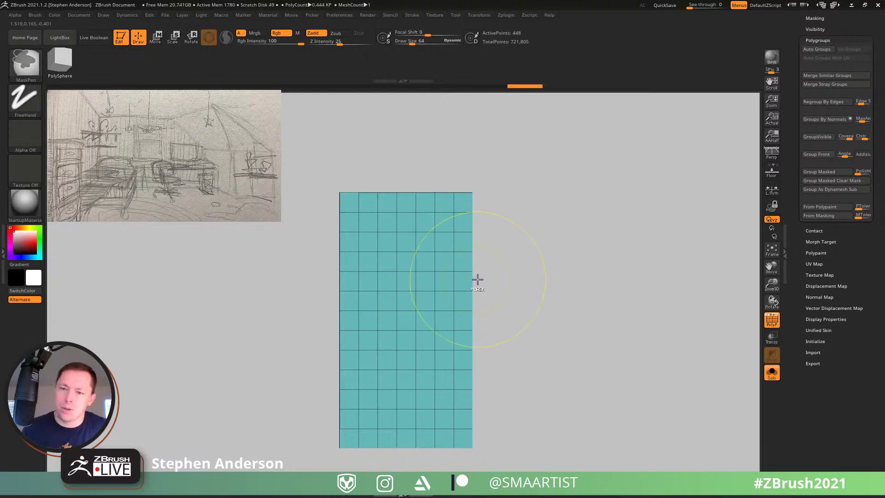
pyautogui.keyDown('ctrl'); pyautogui.moveTo(467, 210); pyautogui.dragTo(464, 213, button='right'); pyautogui.keyUp('ctrl')
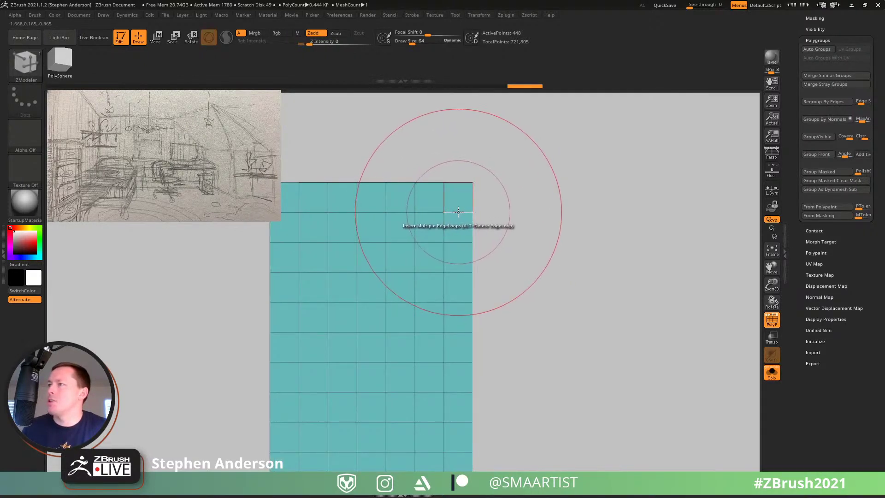
pyautogui.click(458, 211)
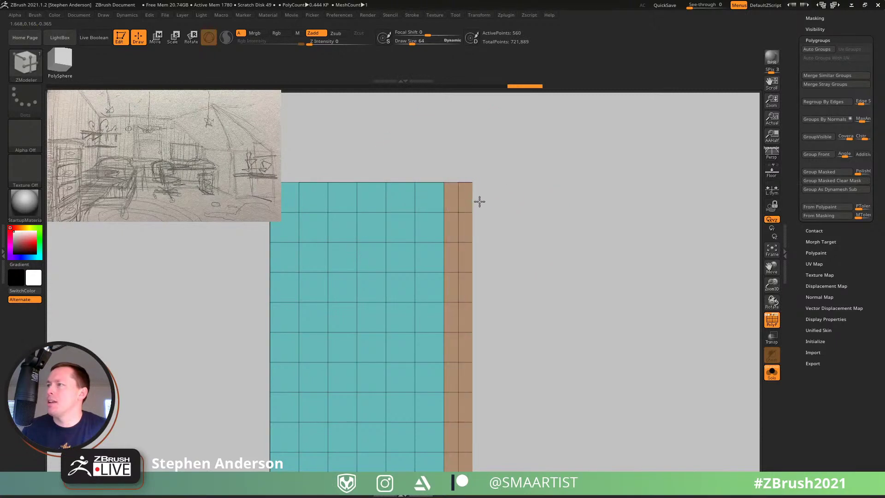
pyautogui.keyDown('alt'); pyautogui.moveTo(443, 190); pyautogui.dragTo(532, 205, button='right'); pyautogui.keyUp('alt')
pyautogui.click(528, 206)
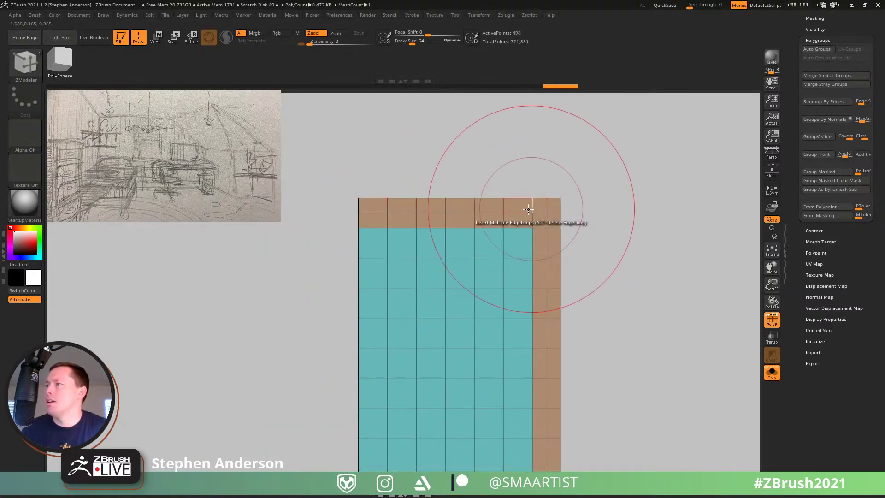
pyautogui.click(367, 216)
pyautogui.keyDown('alt'); pyautogui.moveTo(389, 247); pyautogui.dragTo(442, 137, button='right'); pyautogui.keyUp('alt')
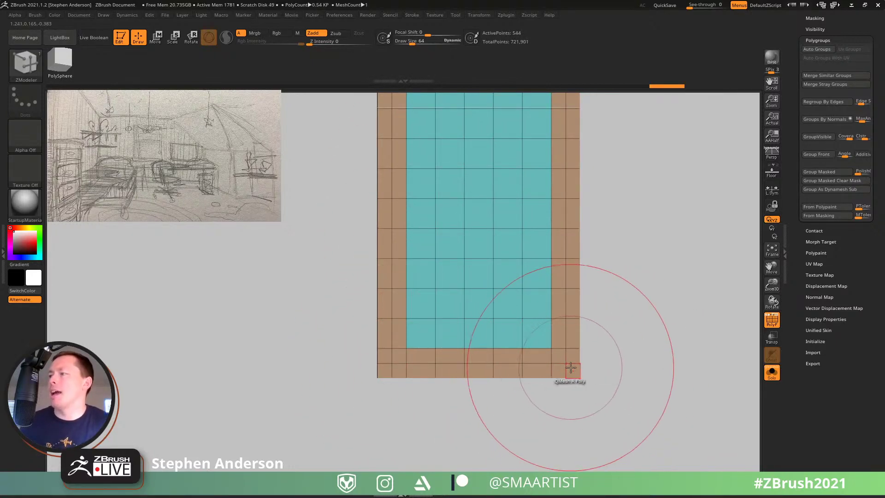
# Step: Insert the same extra edge loops through the outermost polygon rows of the lower bed half
pyautogui.moveTo(561, 358)
pyautogui.mouseDown(button='right')
pyautogui.moveTo(561, 326)
pyautogui.moveTo(519, 251)
pyautogui.moveTo(552, 244)
pyautogui.moveTo(570, 372)
pyautogui.moveTo(547, 314)
pyautogui.moveTo(559, 228)
pyautogui.moveTo(548, 250)
pyautogui.mouseUp(button='right')
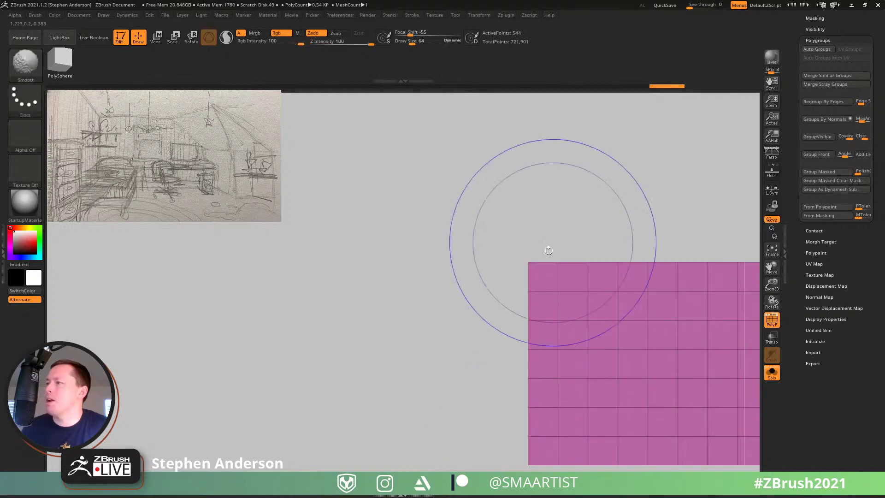
pyautogui.click(547, 289)
pyautogui.click(543, 454)
pyautogui.keyDown('alt'); pyautogui.moveTo(584, 432); pyautogui.dragTo(223, 371, button='right'); pyautogui.keyUp('alt')
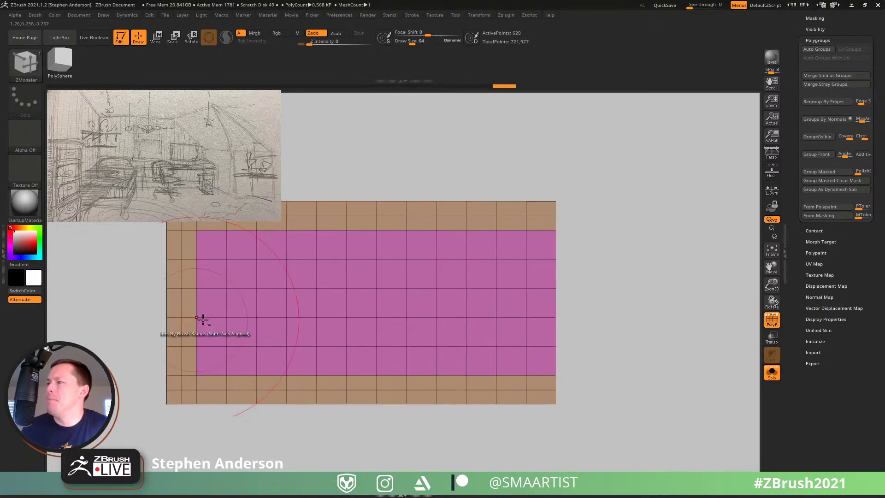
pyautogui.click(538, 283)
# Step: Try to collapse an edge at one outer corner of the lower bed half
pyautogui.keyDown('alt'); pyautogui.moveTo(537, 286); pyautogui.dragTo(498, 335, button='right'); pyautogui.keyUp('alt')
pyautogui.press('space')
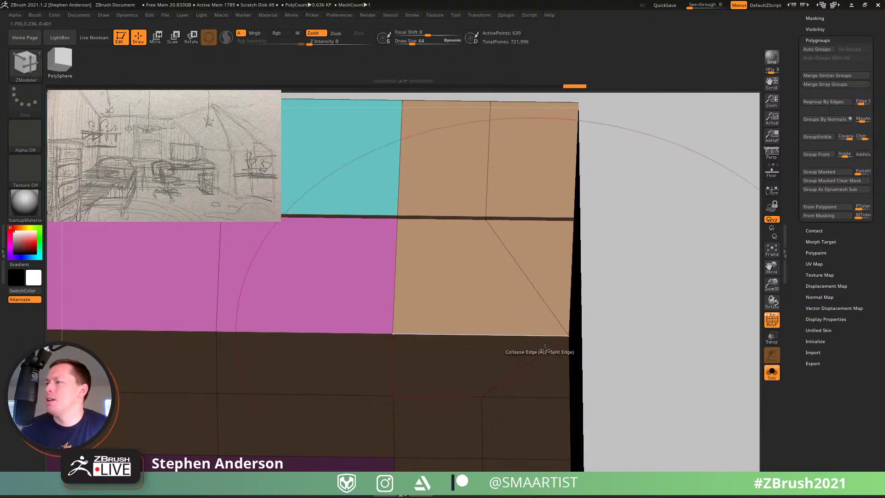
pyautogui.click(553, 368)
pyautogui.moveTo(516, 350); pyautogui.dragTo(537, 303, button='right')
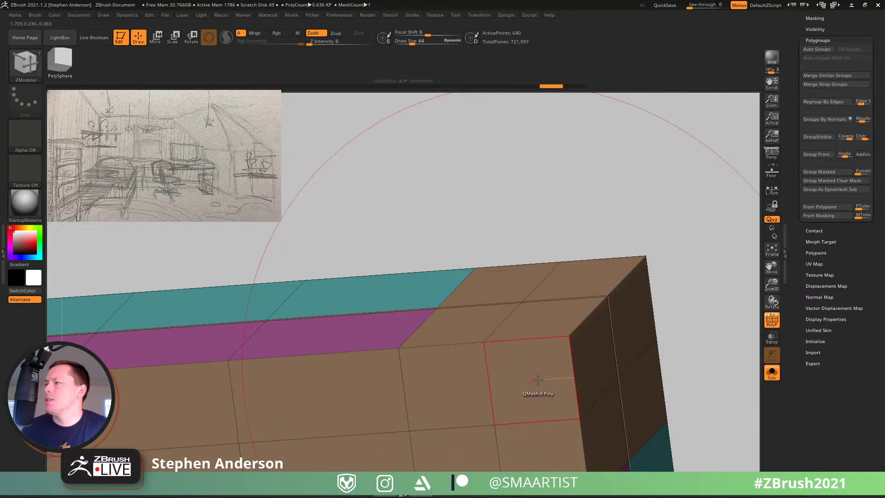
# Step: Try deleting single polygons at the lower half's corner with the ZModeler polygon Delete action
pyautogui.press('space')
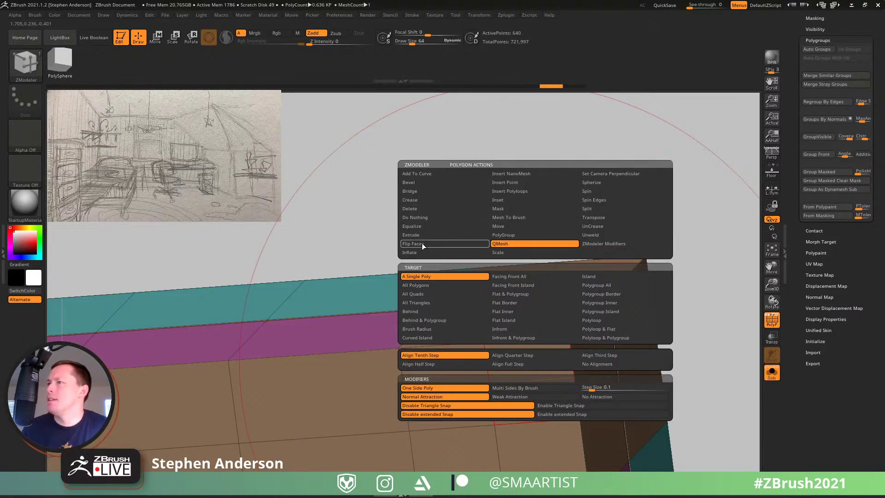
pyautogui.click(429, 209)
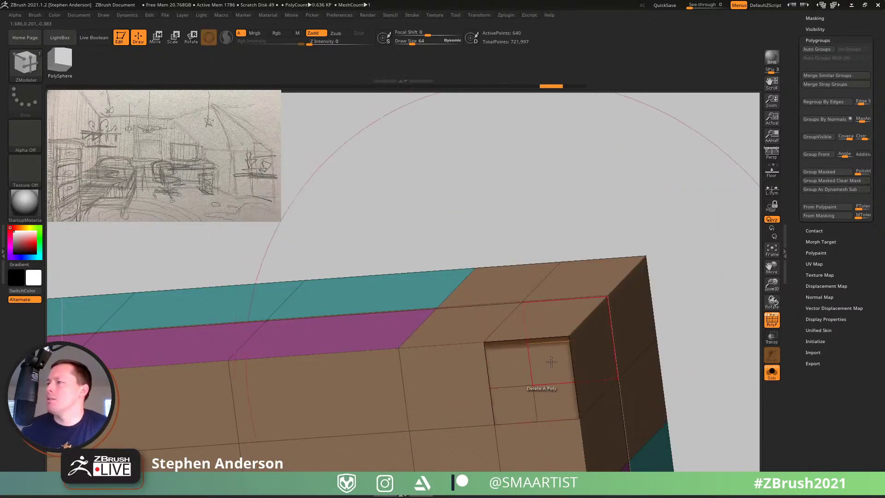
pyautogui.keyDown('shift'); pyautogui.moveTo(551, 362); pyautogui.dragTo(554, 262, button='right'); pyautogui.keyUp('shift')
pyautogui.click(580, 347)
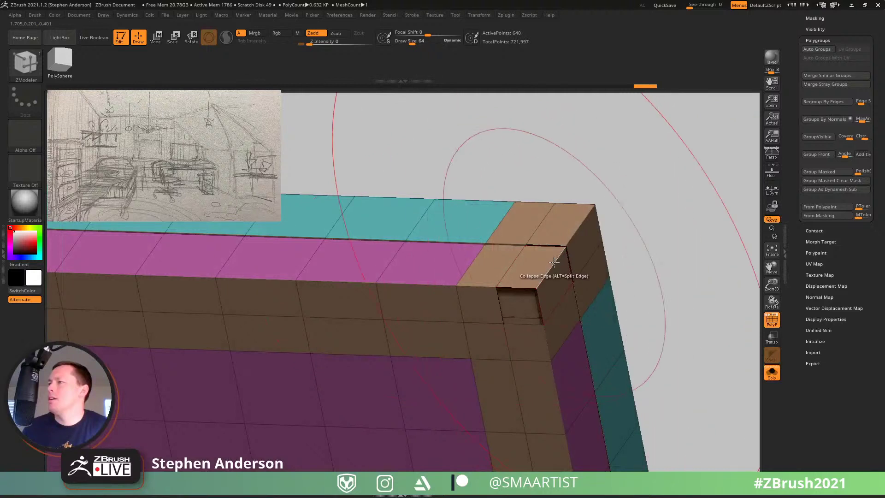
# Step: Try to chamfer that corner by removing the vertical corner edges of both bed halves
pyautogui.press('space')
pyautogui.click(530, 252)
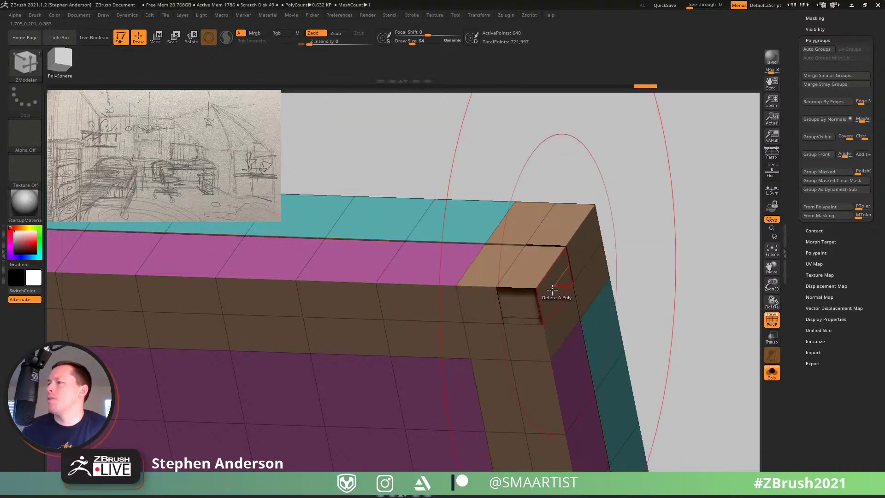
pyautogui.press('space')
pyautogui.click(533, 337)
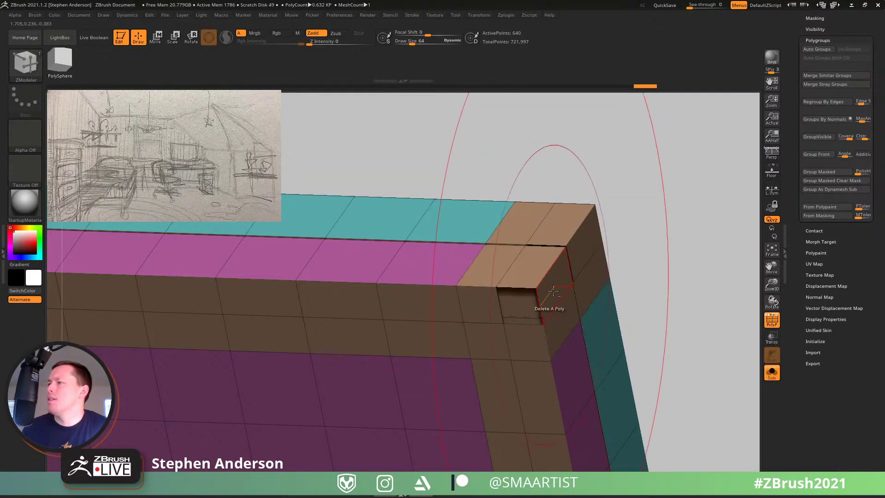
pyautogui.keyDown('alt'); pyautogui.click(545, 276); pyautogui.keyUp('alt')
pyautogui.keyDown('alt'); pyautogui.click(579, 226); pyautogui.keyUp('alt')
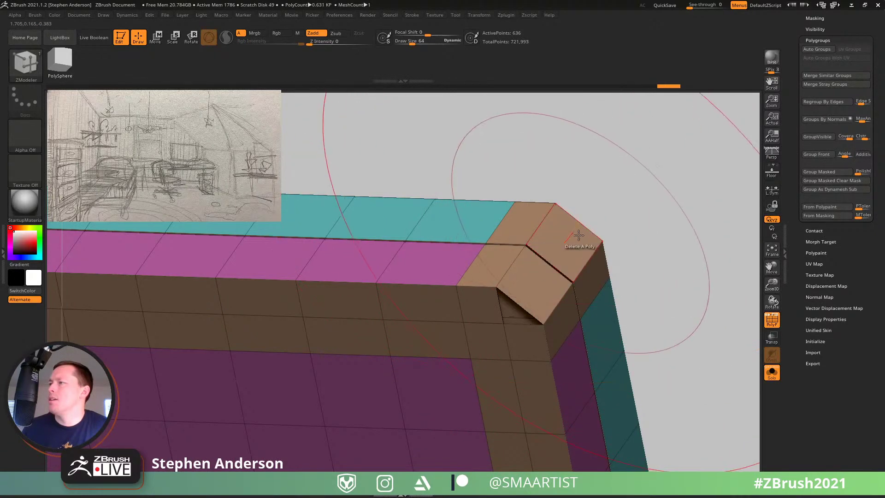
# Step: Undo the corner polygon deletions and edge removals on the bed
pyautogui.moveTo(579, 237)
pyautogui.mouseDown(button='right')
pyautogui.moveTo(563, 371)
pyautogui.moveTo(580, 240)
pyautogui.moveTo(553, 243)
pyautogui.moveTo(563, 217)
pyautogui.moveTo(584, 281)
pyautogui.moveTo(489, 290)
pyautogui.moveTo(455, 260)
pyautogui.moveTo(474, 316)
pyautogui.moveTo(460, 306)
pyautogui.moveTo(449, 222)
pyautogui.moveTo(465, 204)
pyautogui.moveTo(469, 215)
pyautogui.mouseUp(button='right')
pyautogui.press('ctrl')
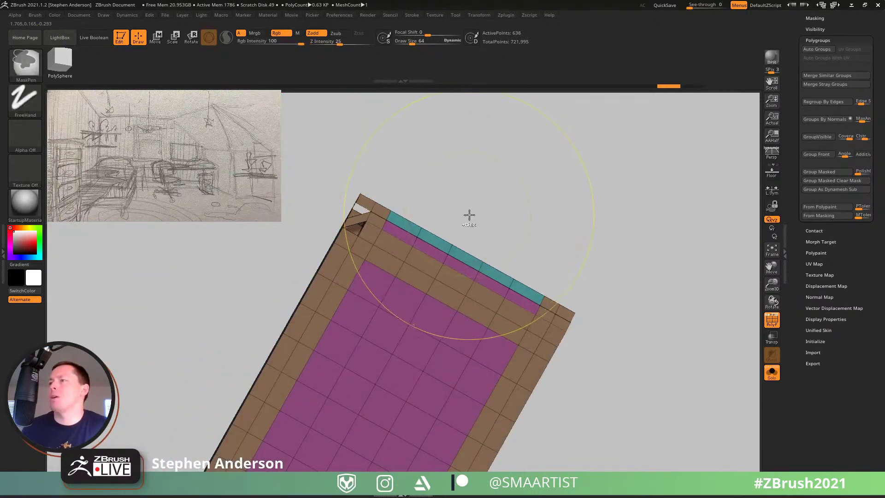
pyautogui.hotkey('ctrl', 'z')
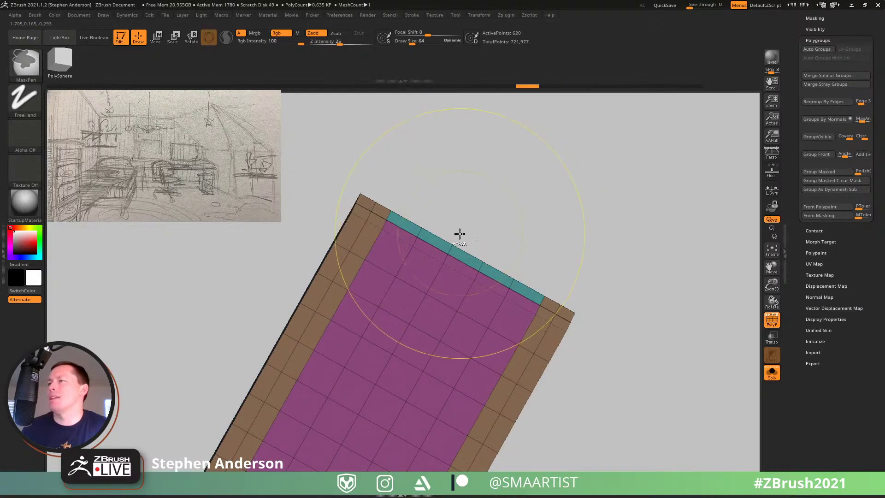
pyautogui.hotkey('ctrl', 'shift', 'z')
# Step: Chamfer the bed's four corners by scaling the unmasked corner edges inward, and clear the mask
pyautogui.moveTo(431, 232)
pyautogui.mouseDown(button='right')
pyautogui.moveTo(447, 338)
pyautogui.moveTo(480, 423)
pyautogui.moveTo(456, 347)
pyautogui.moveTo(482, 295)
pyautogui.moveTo(454, 478)
pyautogui.mouseUp(button='right')
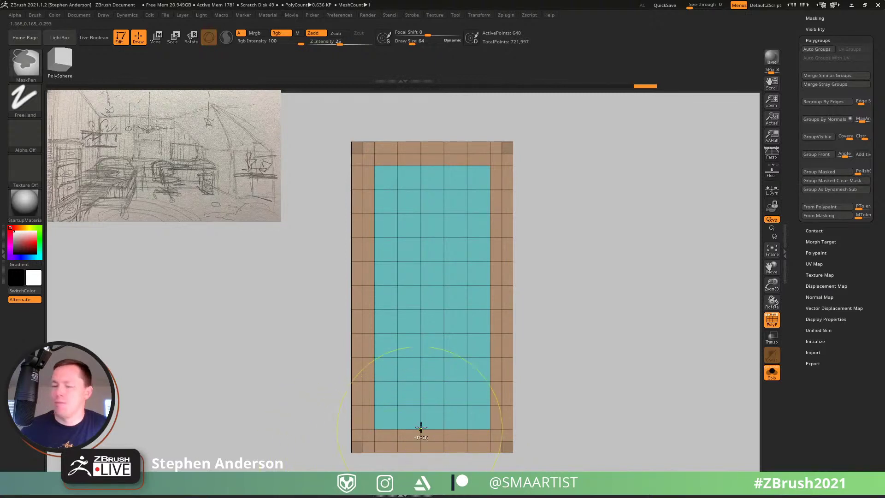
pyautogui.press('w')
pyautogui.click(441, 286)
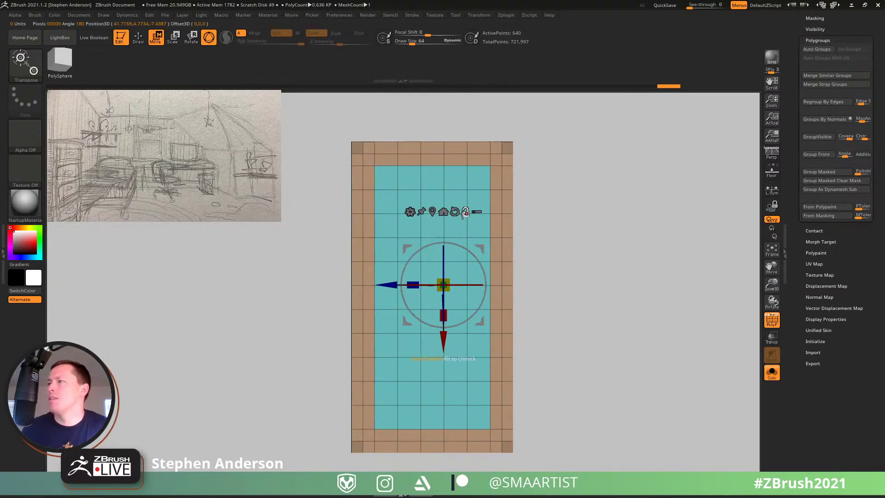
pyautogui.moveTo(576, 268); pyautogui.dragTo(506, 245)
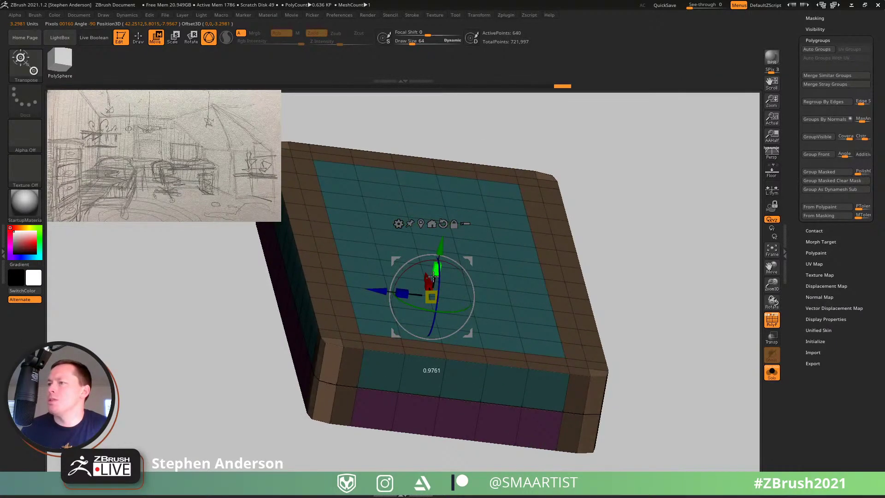
pyautogui.moveTo(509, 237); pyautogui.dragTo(477, 259, button='right')
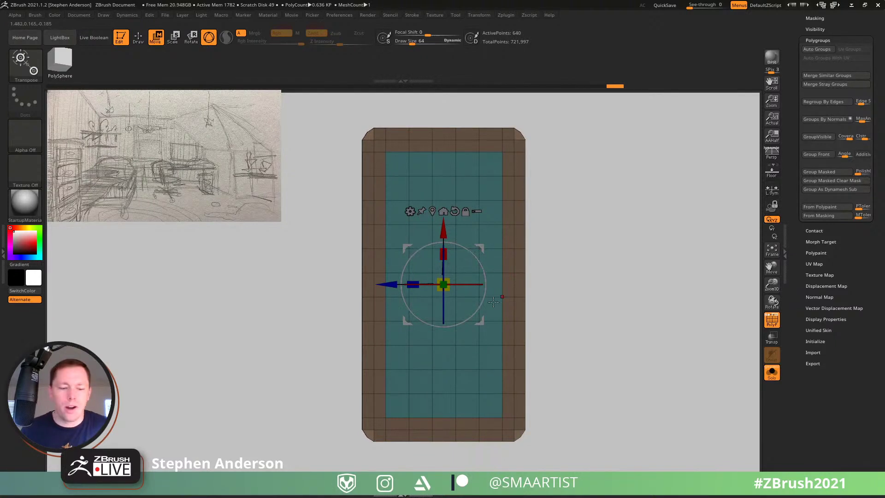
pyautogui.moveTo(472, 326)
pyautogui.mouseDown(button='right')
pyautogui.moveTo(438, 294)
pyautogui.moveTo(462, 267)
pyautogui.moveTo(470, 295)
pyautogui.moveTo(486, 293)
pyautogui.moveTo(449, 281)
pyautogui.mouseUp(button='right')
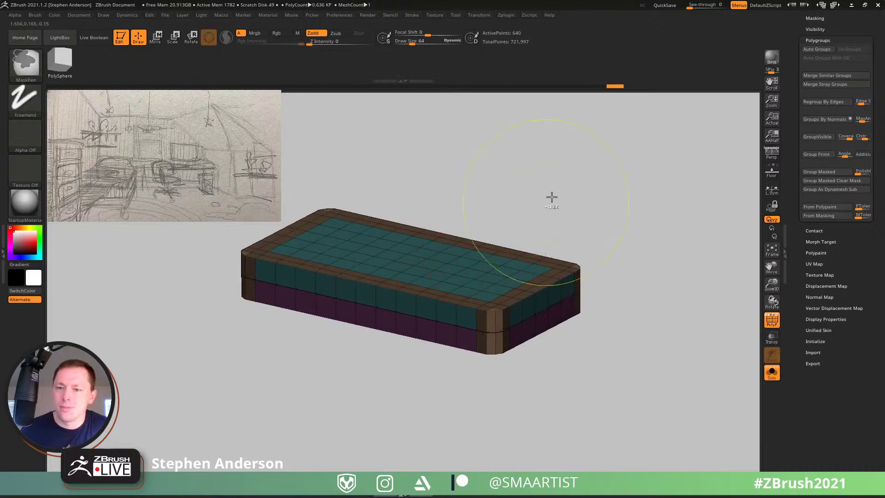
pyautogui.keyDown('ctrl'); pyautogui.moveTo(551, 198); pyautogui.dragTo(594, 214); pyautogui.keyUp('ctrl')
# Step: Merge the whole bed into one polygroup, and give each half its own polygroup again with Auto Groups
pyautogui.keyDown('ctrl'); pyautogui.moveTo(561, 291); pyautogui.dragTo(536, 362, button='right'); pyautogui.keyUp('ctrl')
pyautogui.moveTo(449, 353)
pyautogui.mouseDown(button='right')
pyautogui.moveTo(465, 379)
pyautogui.moveTo(468, 310)
pyautogui.moveTo(477, 311)
pyautogui.mouseUp(button='right')
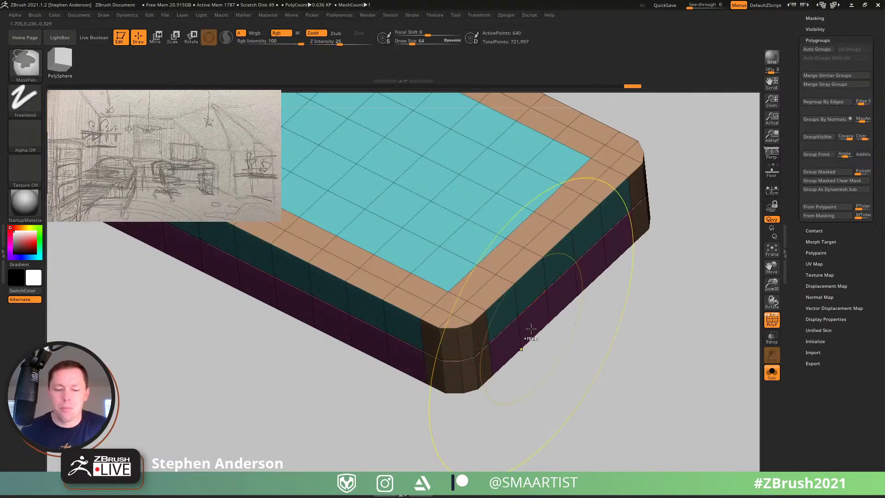
pyautogui.hotkey('ctrl', 'w')
pyautogui.scroll(3, 830, 262)
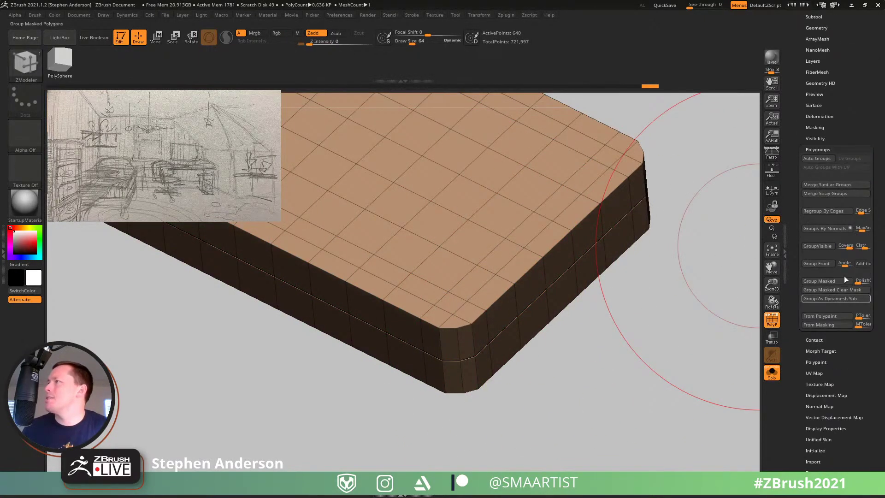
pyautogui.click(819, 158)
pyautogui.press('f')
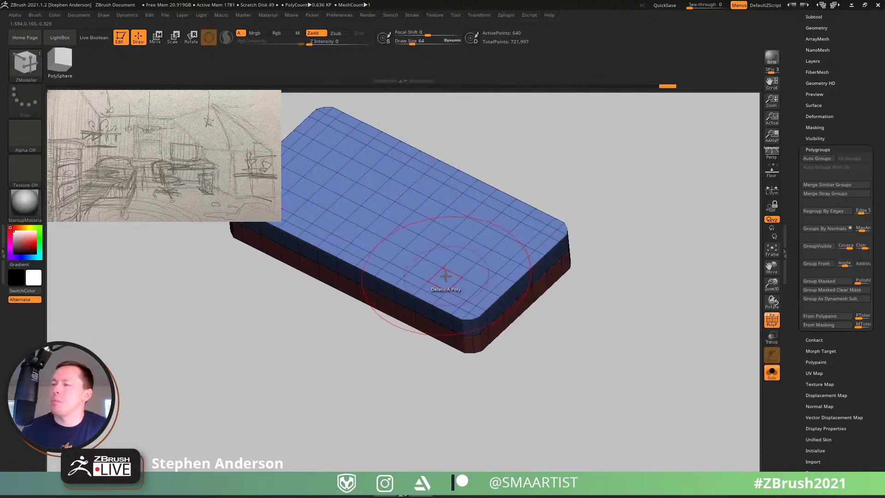
# Step: Turn off Solo to bring back the whole room around the bed, and open the subtool list
pyautogui.click(776, 373)
pyautogui.keyDown('ctrl'); pyautogui.moveTo(561, 377); pyautogui.dragTo(573, 396, button='right'); pyautogui.keyUp('ctrl')
pyautogui.moveTo(836, 124); pyautogui.dragTo(823, 202)
pyautogui.click(814, 158)
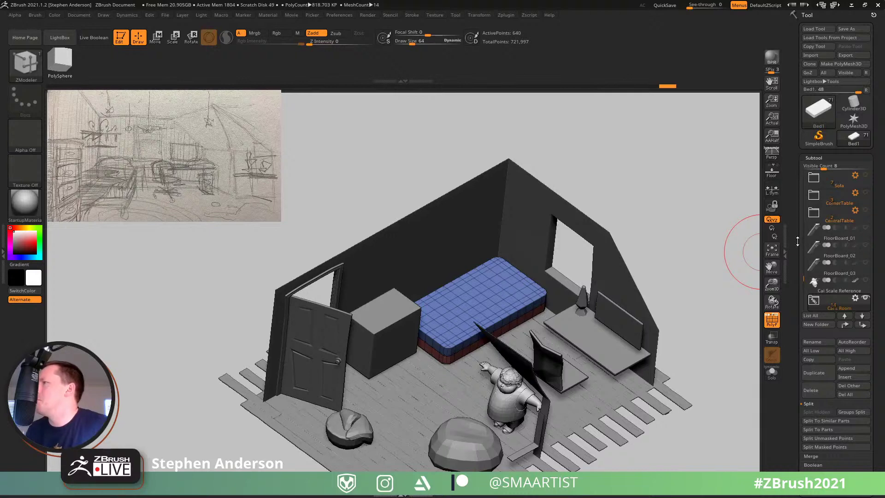
# Step: Show the Apartment, CabinetTall, ArmChair, Sofa, CornerTable and CentralTable folders in the subtool list
pyautogui.moveTo(803, 275); pyautogui.dragTo(818, 208)
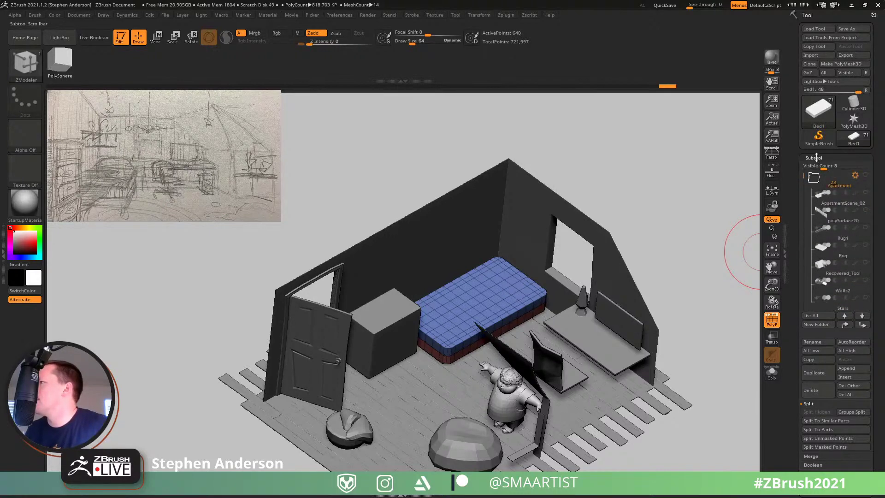
pyautogui.click(812, 180)
pyautogui.click(865, 176)
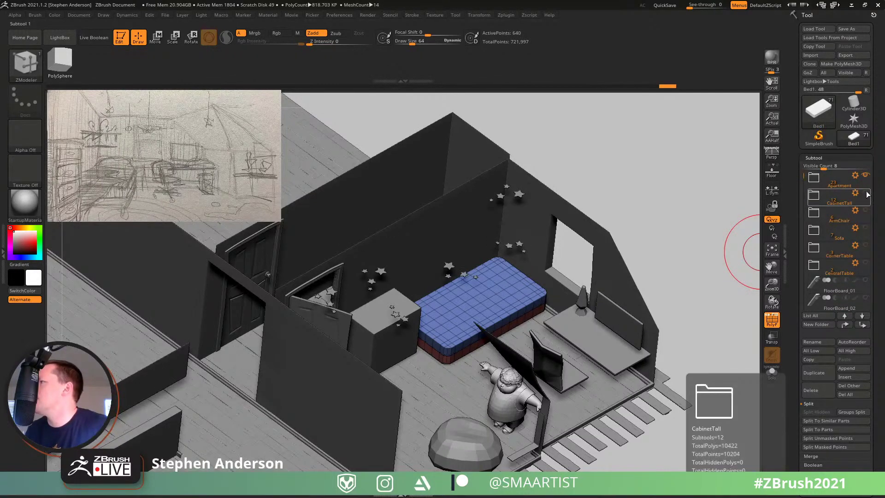
pyautogui.click(866, 192)
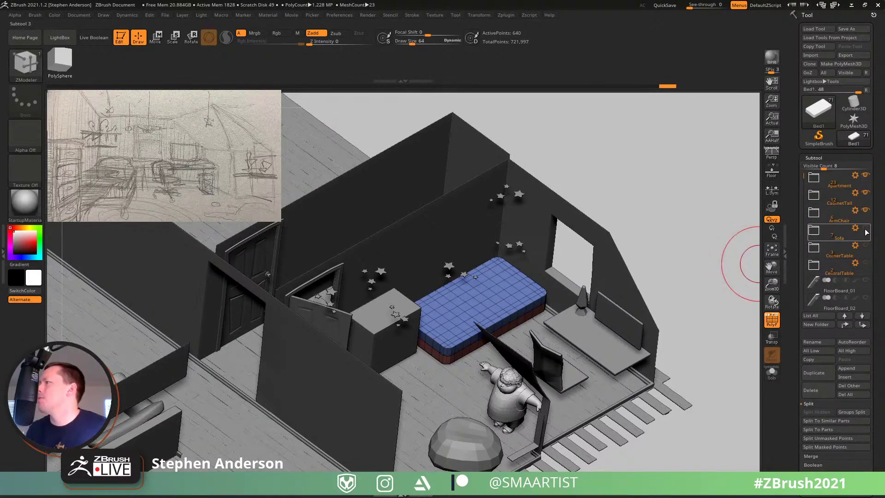
pyautogui.click(866, 245)
pyautogui.click(866, 262)
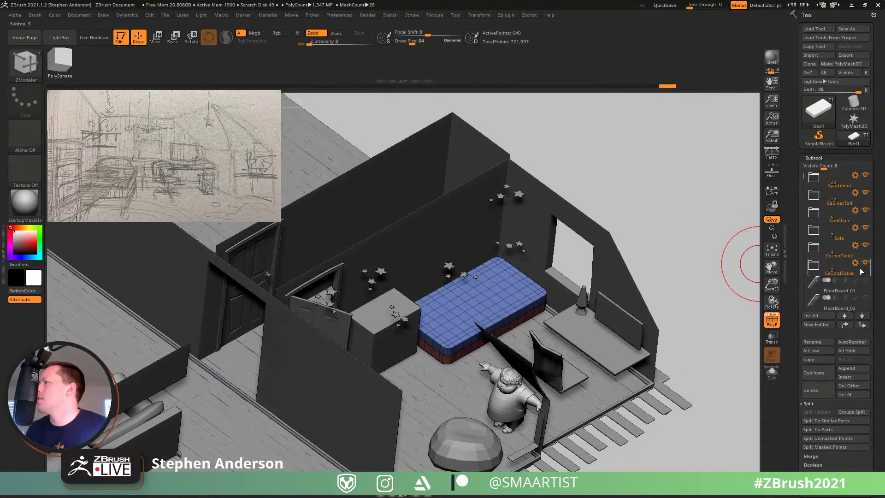
# Step: Examine the furnished apartment around the bedroom for reference, and hide the six furniture and apartment folders again
pyautogui.press('f')
pyautogui.keyDown('alt'); pyautogui.moveTo(550, 295); pyautogui.dragTo(625, 295, button='right'); pyautogui.keyUp('alt')
pyautogui.moveTo(625, 295); pyautogui.dragTo(590, 293, button='right')
pyautogui.keyDown('alt'); pyautogui.moveTo(589, 294); pyautogui.dragTo(408, 392, button='right'); pyautogui.keyUp('alt')
pyautogui.moveTo(407, 391)
pyautogui.keyDown('ctrl'); pyautogui.mouseDown(button='right')
pyautogui.moveTo(521, 367)
pyautogui.moveTo(589, 231)
pyautogui.moveTo(444, 389)
pyautogui.moveTo(442, 326)
pyautogui.moveTo(454, 318)
pyautogui.moveTo(504, 395)
pyautogui.mouseUp(button='right'); pyautogui.keyUp('ctrl')
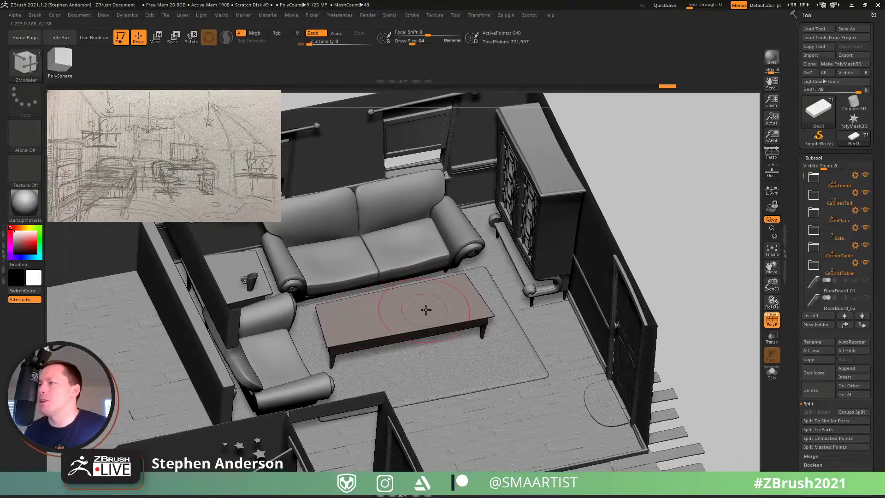
pyautogui.keyDown('alt'); pyautogui.moveTo(462, 324); pyautogui.dragTo(415, 411, button='right'); pyautogui.keyUp('alt')
pyautogui.keyDown('alt'); pyautogui.moveTo(415, 410); pyautogui.dragTo(499, 241, button='right'); pyautogui.keyUp('alt')
pyautogui.moveTo(500, 303); pyautogui.dragTo(444, 309, button='right')
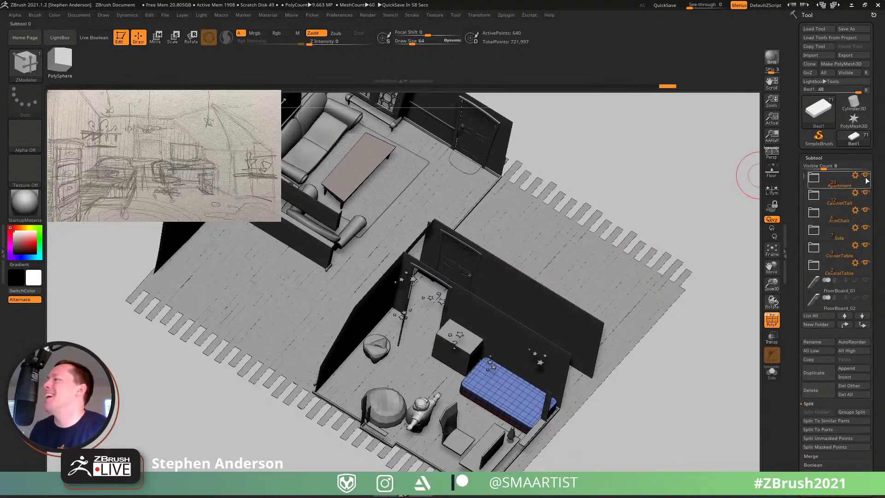
pyautogui.moveTo(868, 176); pyautogui.dragTo(865, 263)
# Step: Give the bed's top surface its own polygroup with the ZModeler PolyGroup action targeting Flat Island
pyautogui.moveTo(547, 255)
pyautogui.mouseDown(button='right')
pyautogui.moveTo(506, 244)
pyautogui.moveTo(569, 221)
pyautogui.moveTo(598, 253)
pyautogui.moveTo(585, 240)
pyautogui.moveTo(519, 386)
pyautogui.moveTo(514, 433)
pyautogui.mouseUp(button='right')
pyautogui.moveTo(464, 297)
pyautogui.mouseDown(button='right')
pyautogui.moveTo(461, 318)
pyautogui.moveTo(468, 269)
pyautogui.moveTo(285, 352)
pyautogui.moveTo(362, 338)
pyautogui.moveTo(425, 381)
pyautogui.mouseUp(button='right')
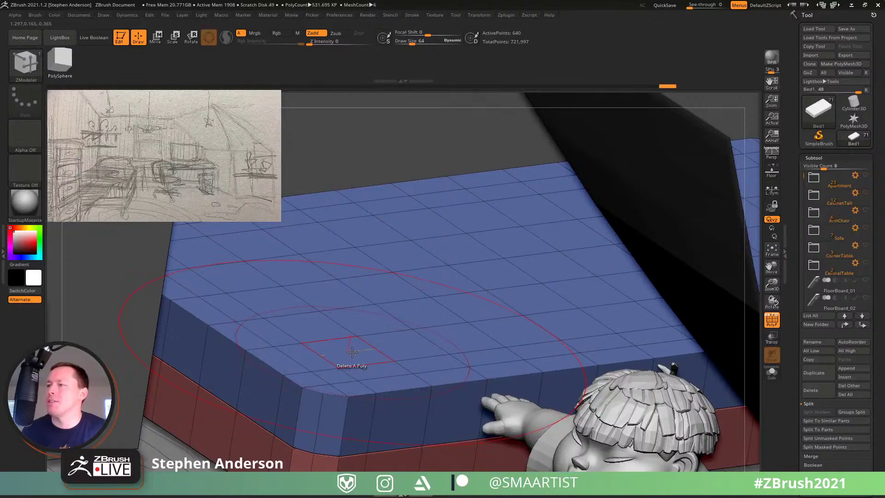
pyautogui.press('space')
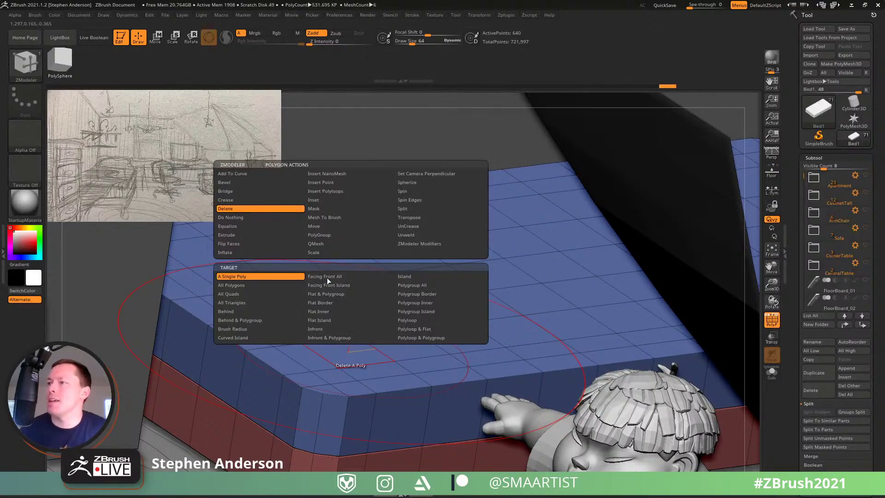
pyautogui.click(331, 320)
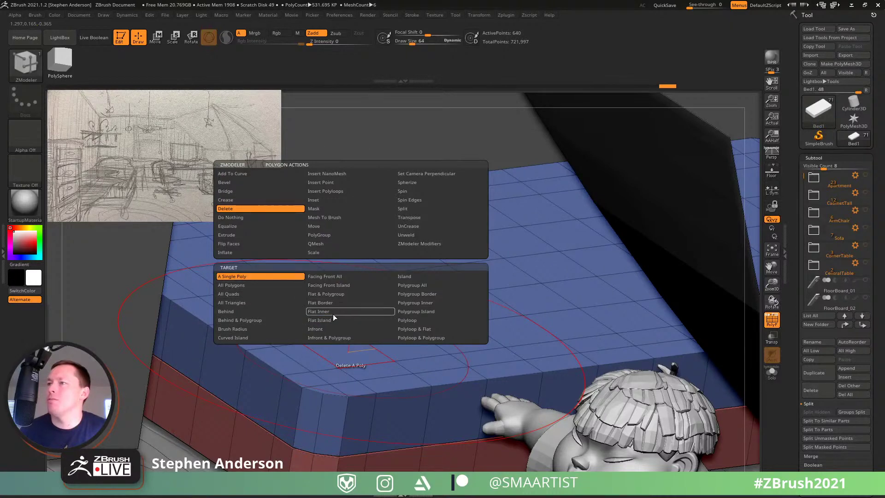
pyautogui.click(338, 235)
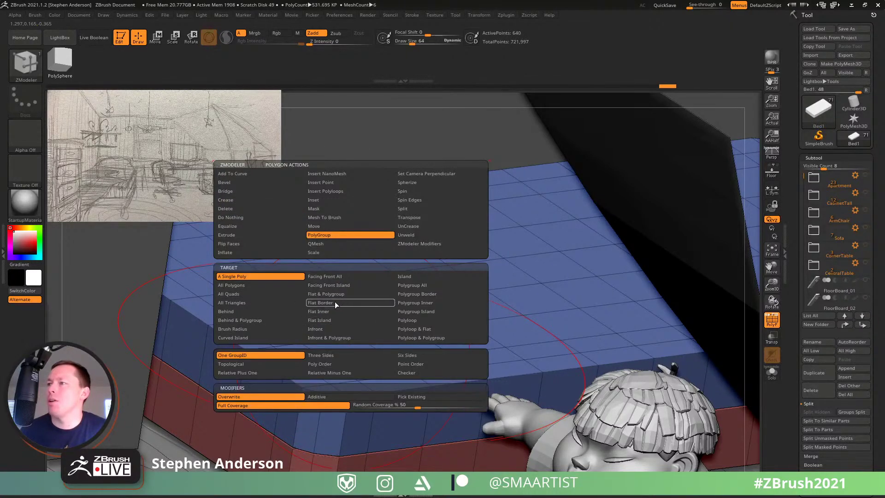
pyautogui.click(339, 320)
pyautogui.press('space')
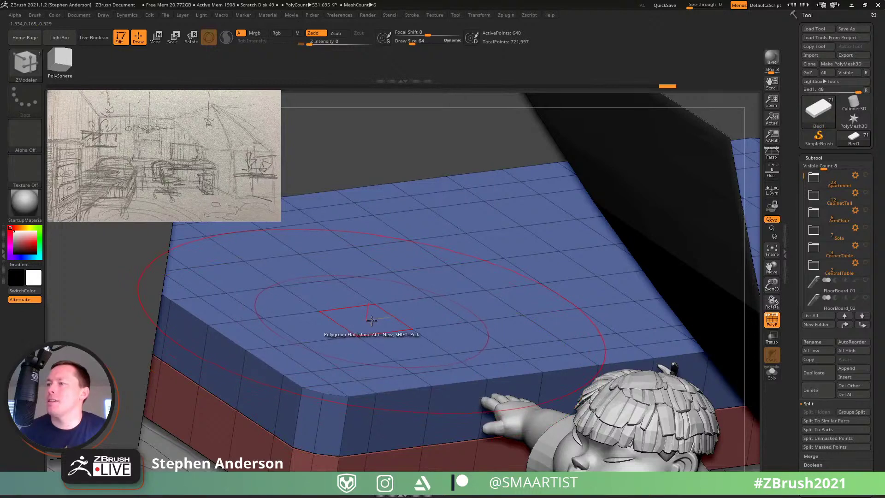
pyautogui.click(368, 320)
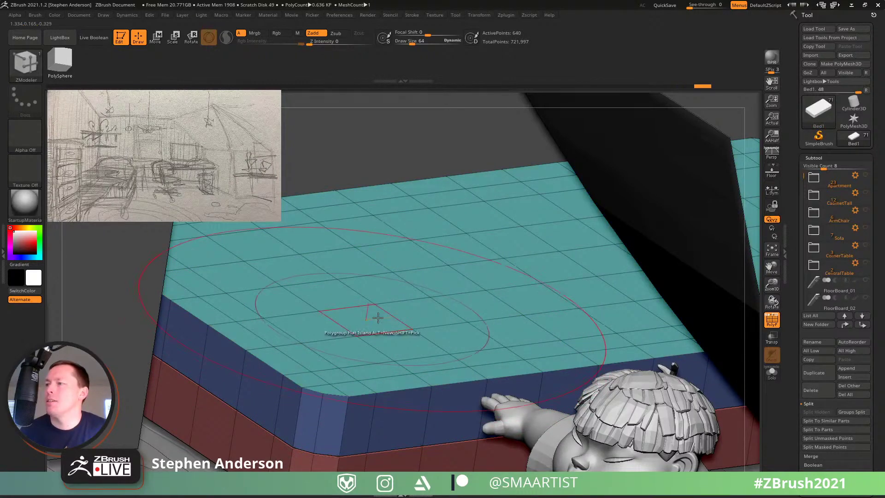
# Step: Inset the bed's top polygroup island with the Standard modifier, leaving a thin border along its edge
pyautogui.moveTo(378, 318)
pyautogui.keyDown('ctrl'); pyautogui.mouseDown(button='right')
pyautogui.moveTo(392, 267)
pyautogui.moveTo(299, 299)
pyautogui.moveTo(335, 344)
pyautogui.mouseUp(button='right'); pyautogui.keyUp('ctrl')
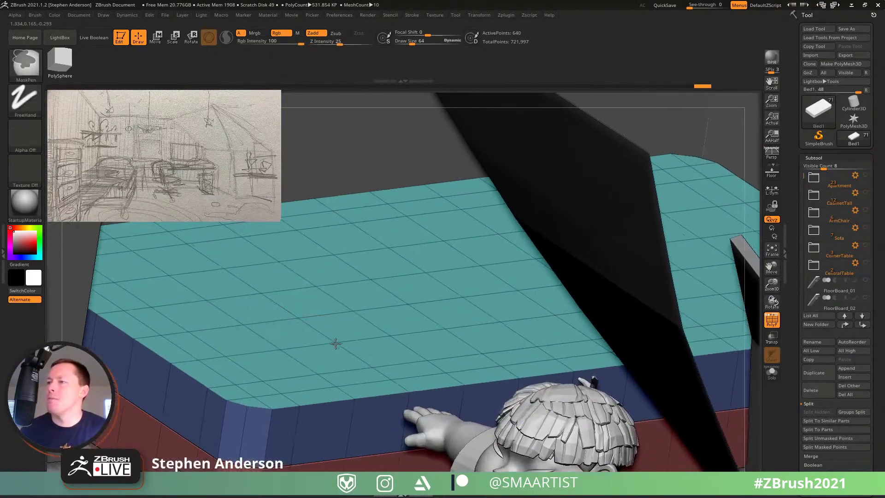
pyautogui.press('space')
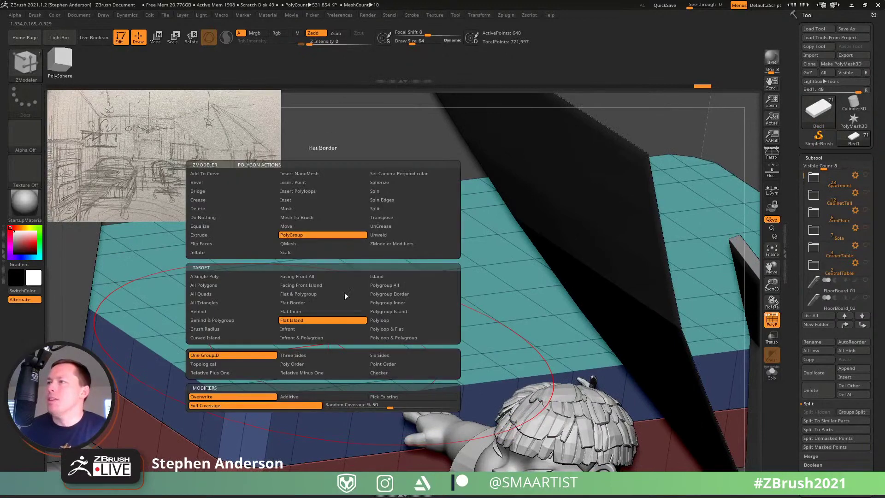
pyautogui.click(304, 200)
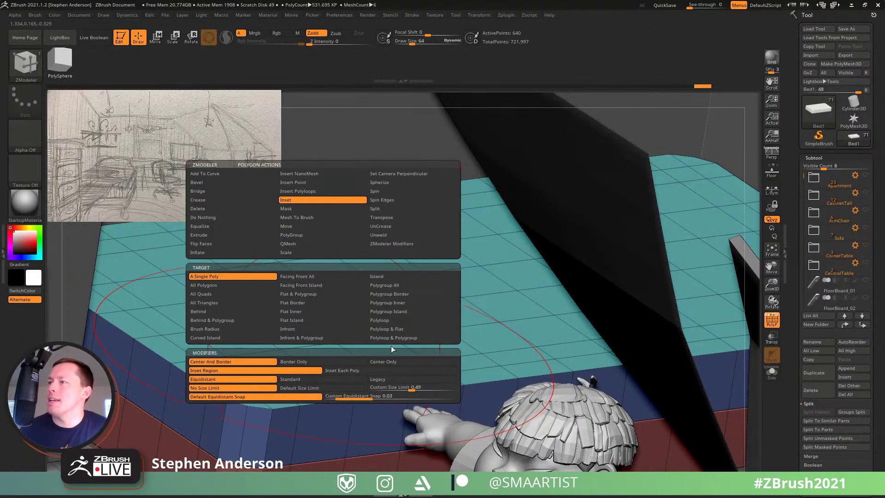
pyautogui.click(418, 311)
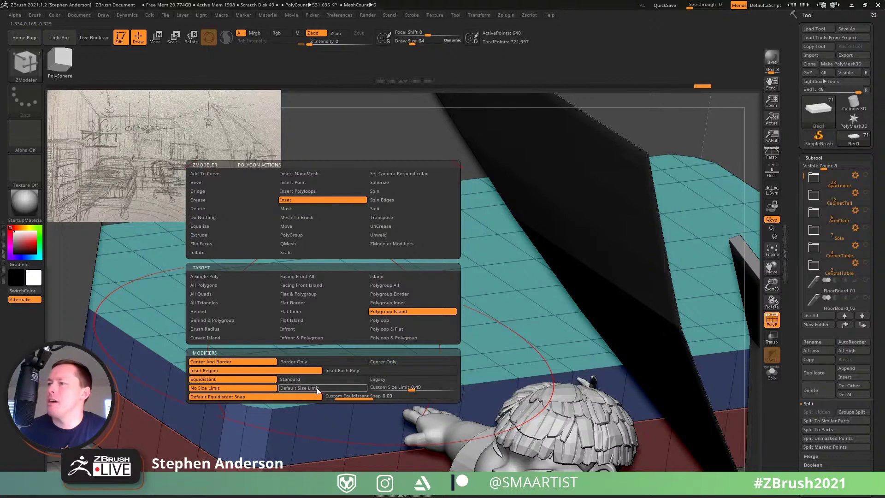
pyautogui.moveTo(384, 355); pyautogui.dragTo(374, 350)
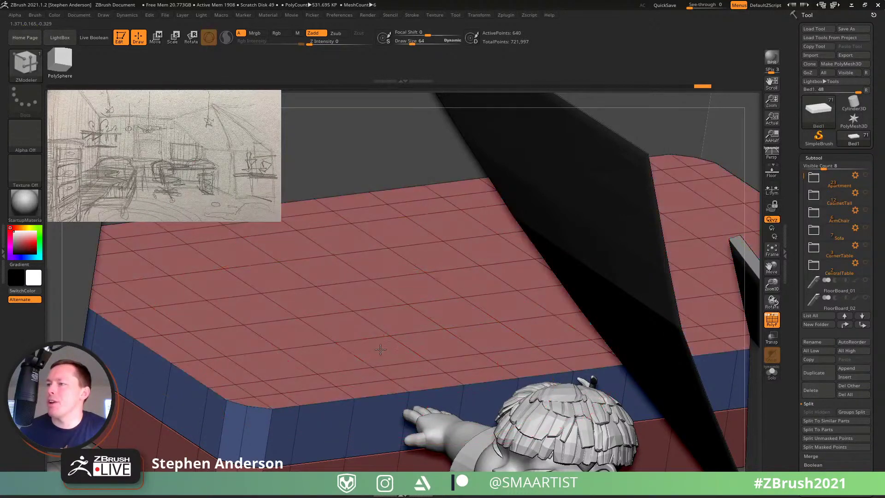
# Step: Raise the inset top using the Extrude action on Polygroup Island to bevel the bed's upper edge, and turn off the polyframe
pyautogui.moveTo(340, 346)
pyautogui.mouseDown(button='right')
pyautogui.moveTo(338, 371)
pyautogui.moveTo(330, 356)
pyautogui.mouseUp(button='right')
pyautogui.press('space')
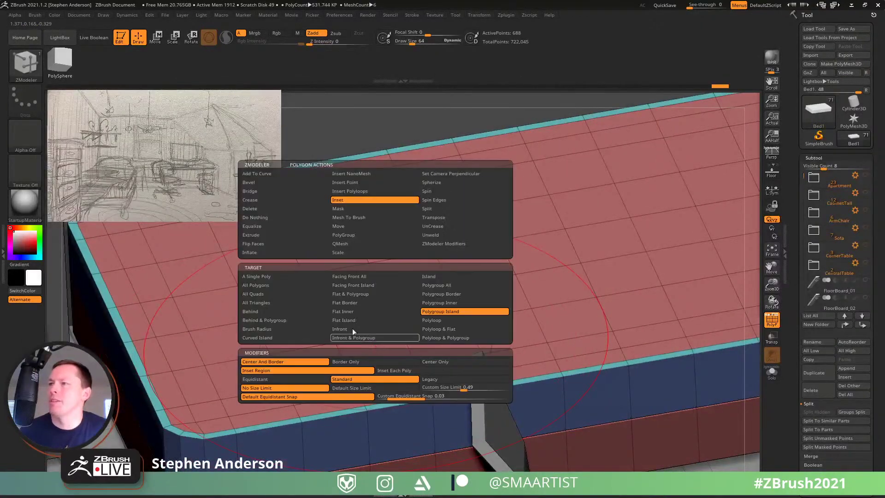
pyautogui.click(258, 235)
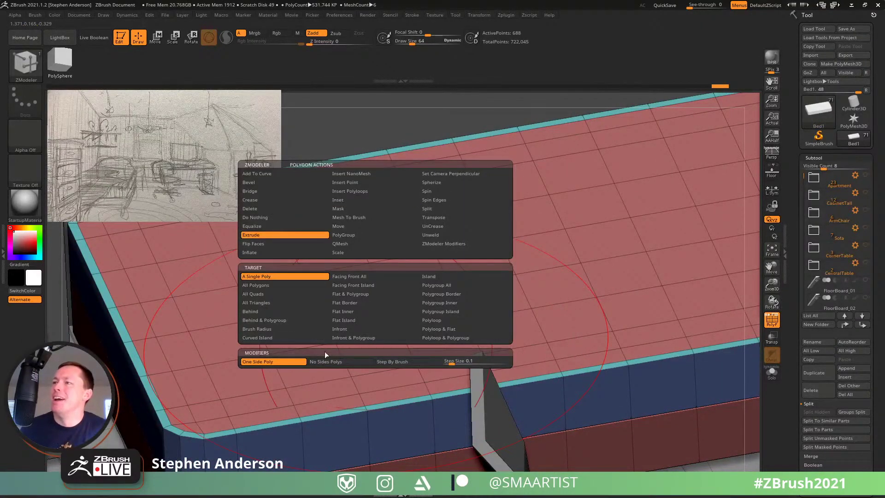
pyautogui.click(464, 311)
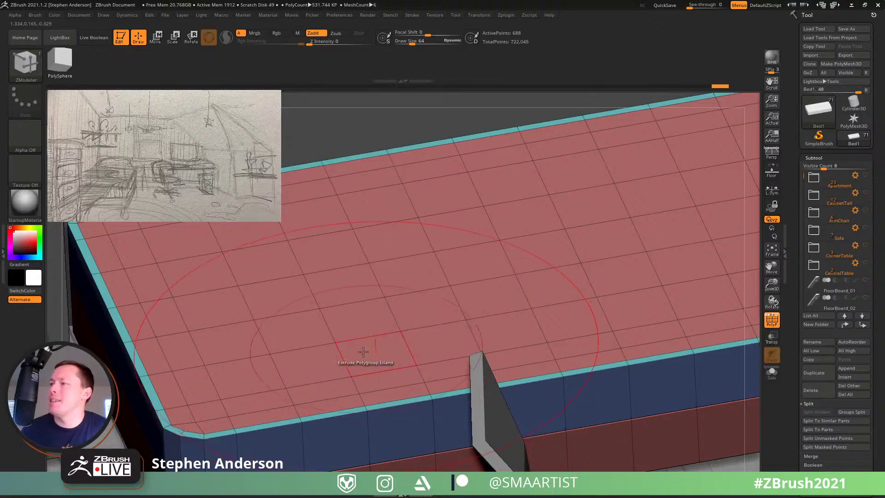
pyautogui.press('shift')
pyautogui.moveTo(296, 377); pyautogui.dragTo(240, 406, button='right')
pyautogui.hotkey('shift', 'f')
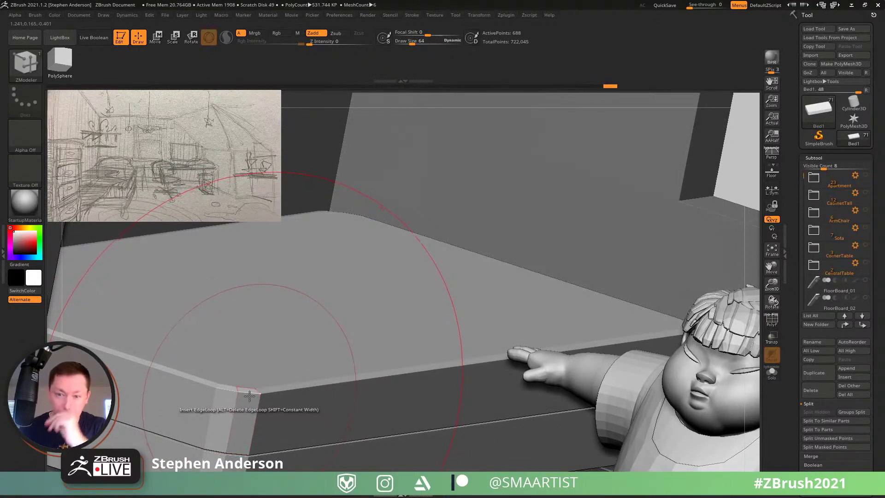
# Step: Inspect the bed's bevelled top edge within the room and in isolation with Solo
pyautogui.moveTo(264, 379); pyautogui.dragTo(277, 362, button='right')
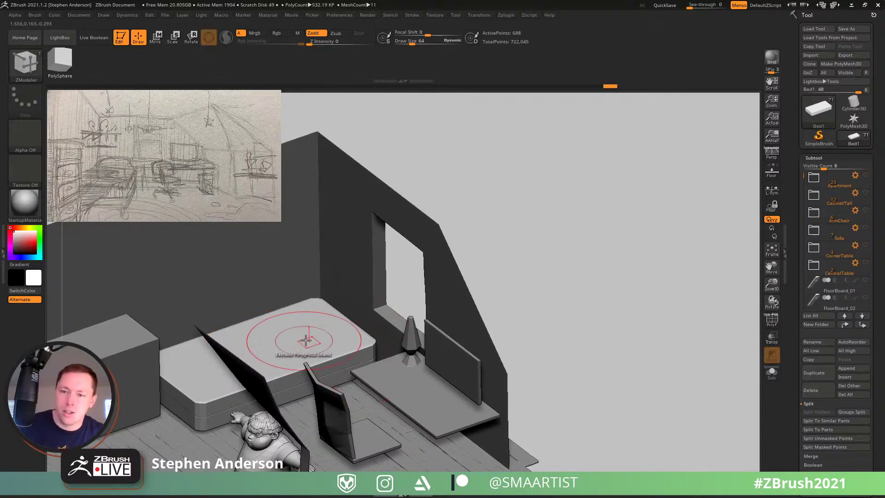
pyautogui.moveTo(307, 340); pyautogui.dragTo(350, 341, button='right')
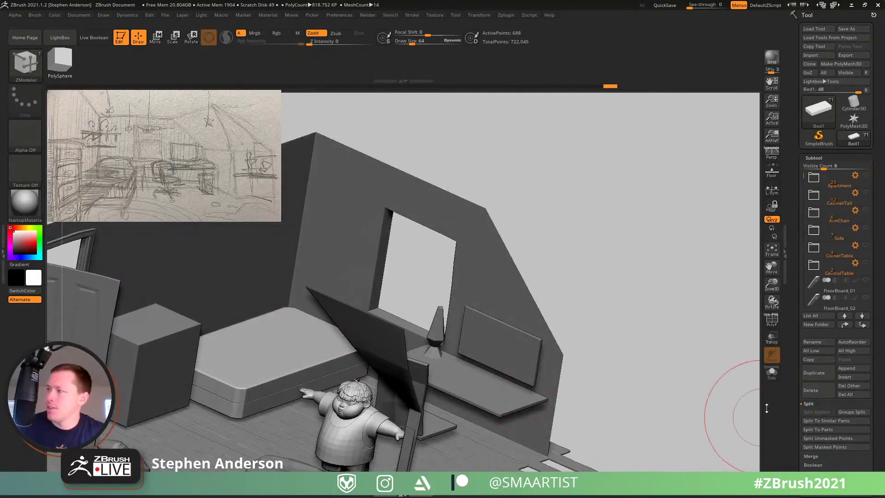
pyautogui.click(776, 377)
pyautogui.moveTo(416, 358); pyautogui.dragTo(391, 253, button='right')
pyautogui.hotkey('shift', 'f')
pyautogui.hotkey('shift', 'f')
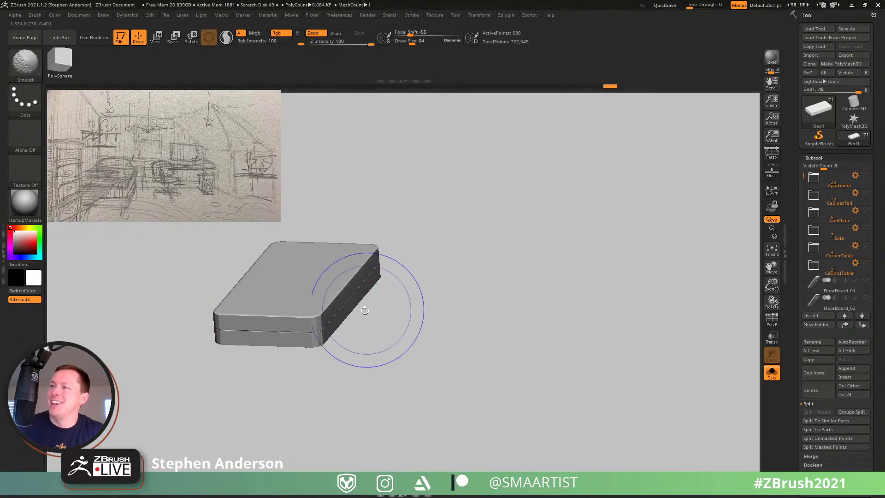
pyautogui.moveTo(365, 305); pyautogui.dragTo(360, 332, button='right')
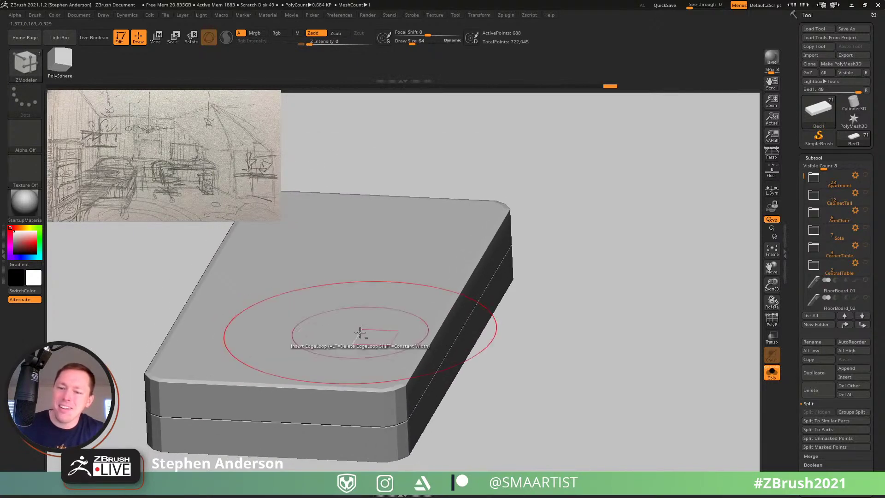
pyautogui.click(772, 373)
pyautogui.moveTo(599, 323)
pyautogui.keyDown('ctrl'); pyautogui.mouseDown(button='right')
pyautogui.moveTo(511, 292)
pyautogui.moveTo(519, 320)
pyautogui.moveTo(469, 313)
pyautogui.moveTo(482, 316)
pyautogui.moveTo(494, 295)
pyautogui.moveTo(509, 310)
pyautogui.moveTo(496, 320)
pyautogui.moveTo(462, 308)
pyautogui.moveTo(483, 321)
pyautogui.moveTo(485, 295)
pyautogui.mouseUp(button='right'); pyautogui.keyUp('ctrl')
pyautogui.keyDown('ctrl'); pyautogui.moveTo(405, 304); pyautogui.dragTo(460, 349, button='right'); pyautogui.keyUp('ctrl')
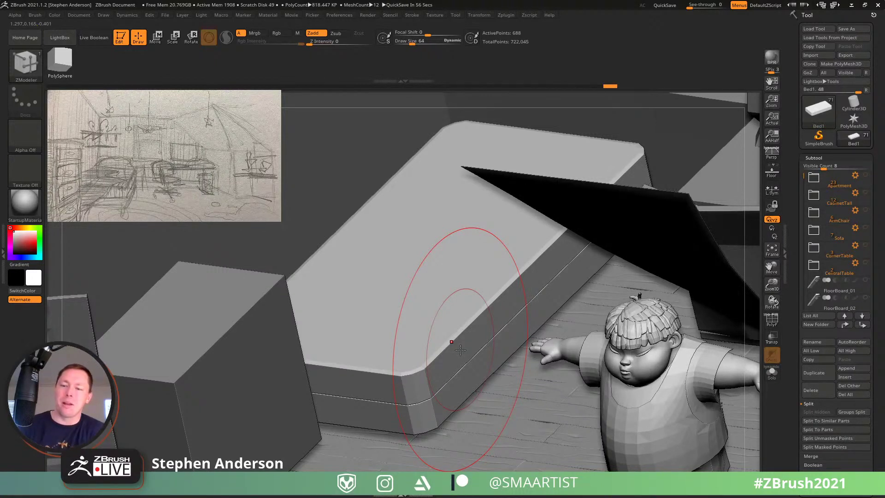
# Step: Isolate the bed with Solo and show its polyframe at the near lower corner
pyautogui.click(771, 375)
pyautogui.moveTo(484, 336); pyautogui.dragTo(484, 358, button='right')
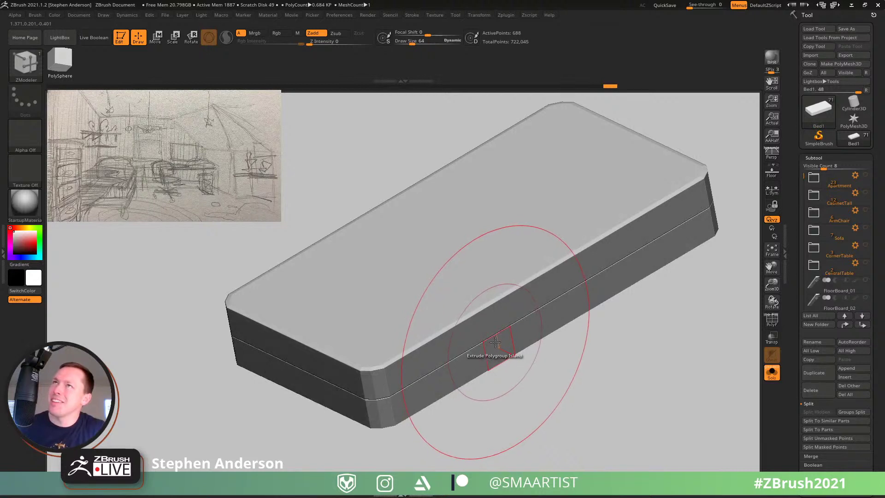
pyautogui.keyDown('alt'); pyautogui.moveTo(444, 330); pyautogui.dragTo(363, 344, button='right'); pyautogui.keyUp('alt')
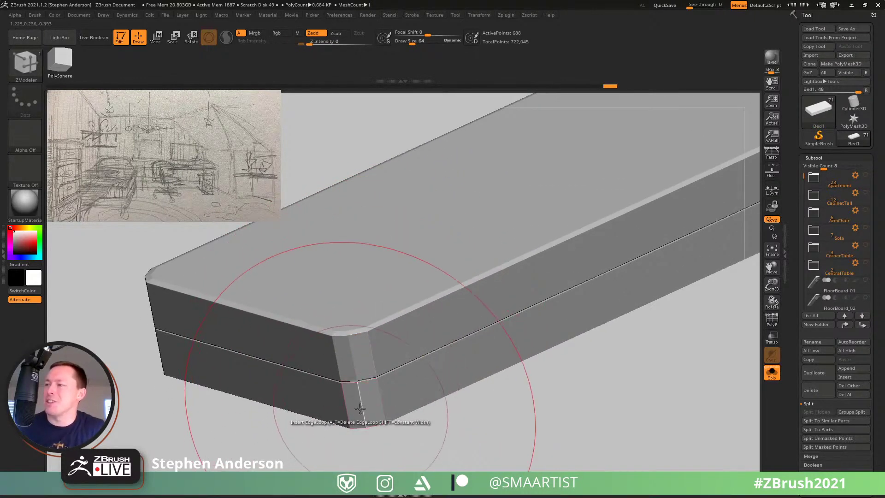
pyautogui.hotkey('shift', 'f')
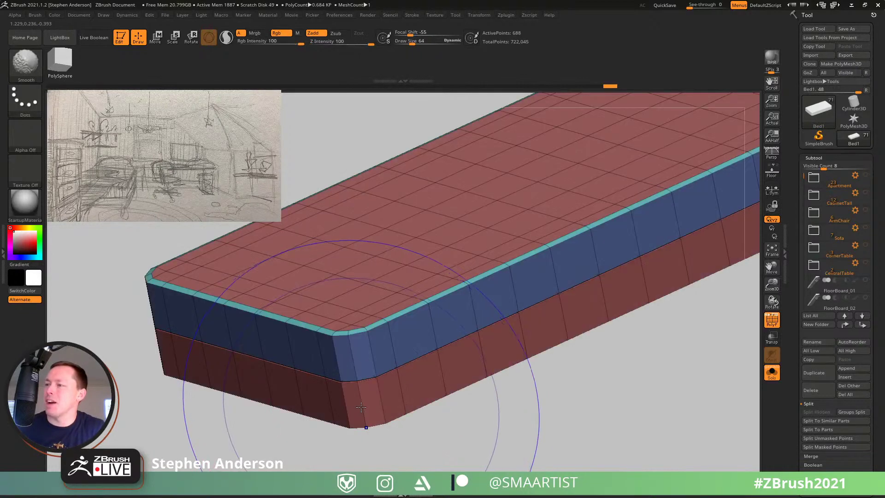
# Step: Insert two edge loops around the bed's lower half with the Insert Multiple EdgeLoops action
pyautogui.click(357, 402)
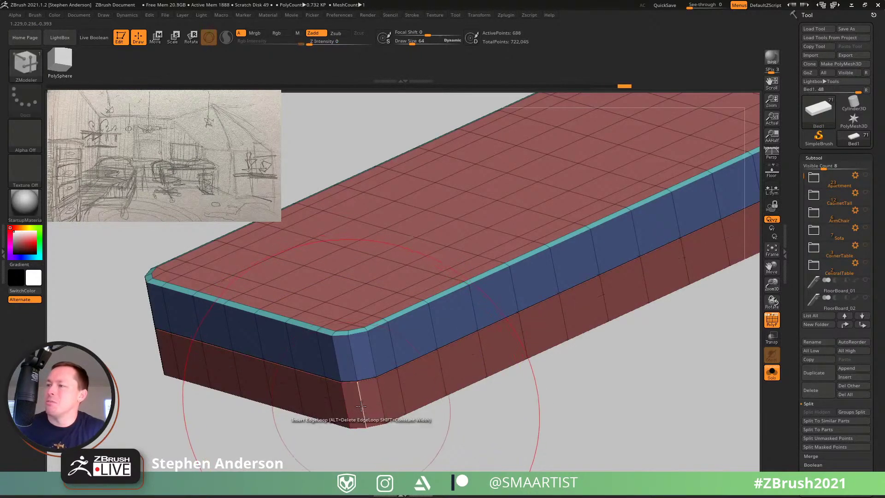
pyautogui.press('space')
pyautogui.click(293, 344)
pyautogui.click(359, 409)
pyautogui.hotkey('ctrl', 'z')
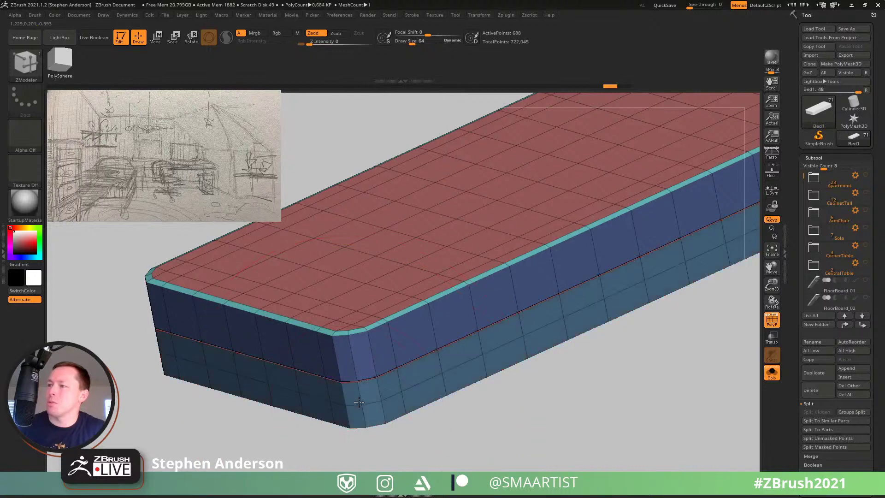
pyautogui.click(352, 391)
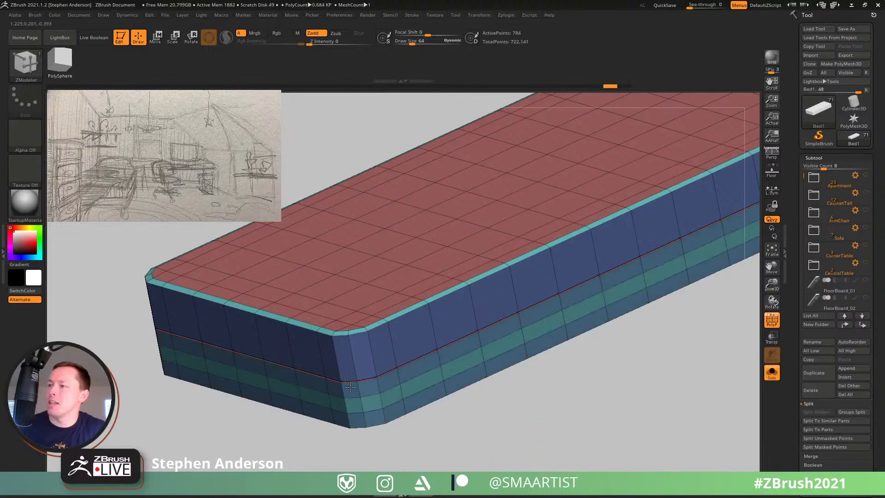
# Step: Insert two edge loops around the bed's upper half to match the lower half
pyautogui.hotkey('ctrl', 'z')
pyautogui.moveTo(353, 362); pyautogui.dragTo(349, 347)
pyautogui.click(360, 352)
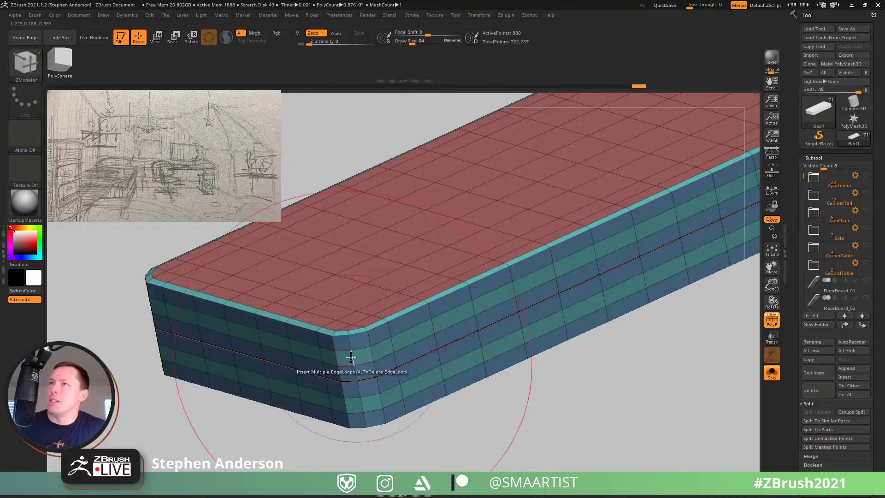
# Step: Hide one polygon loop around the bed's upper half and one around its lower half with SelectLasso, then show the whole mesh
pyautogui.moveTo(355, 369); pyautogui.dragTo(363, 331)
pyautogui.keyDown('ctrl'); pyautogui.keyDown('shift'); pyautogui.click(26, 65); pyautogui.keyUp('shift'); pyautogui.keyUp('ctrl')
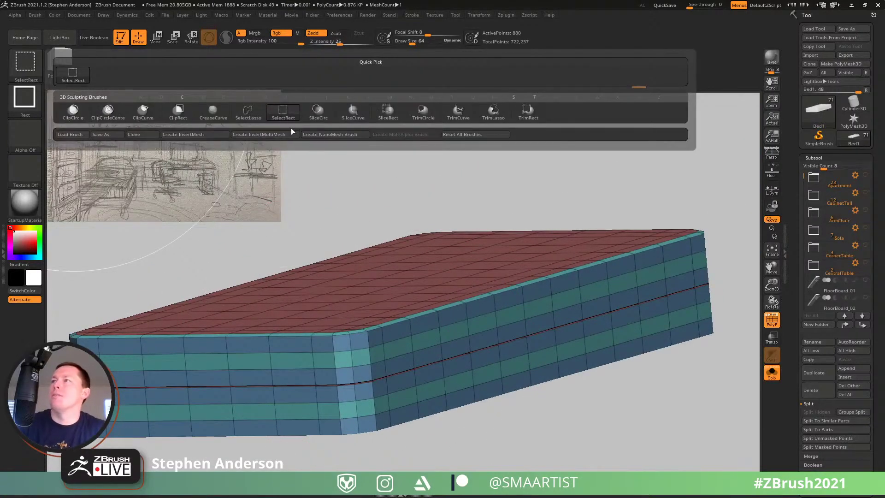
pyautogui.click(249, 111)
pyautogui.keyDown('ctrl'); pyautogui.keyDown('shift'); pyautogui.click(353, 416); pyautogui.keyUp('shift'); pyautogui.keyUp('ctrl')
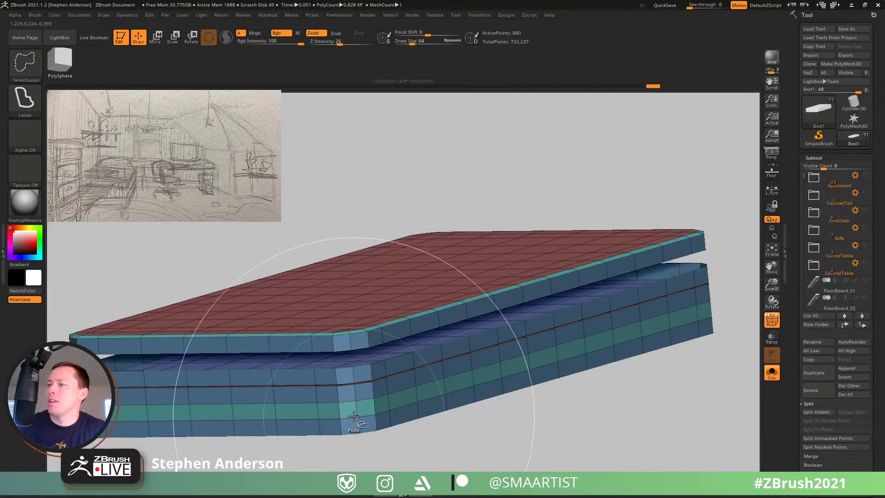
pyautogui.keyDown('ctrl'); pyautogui.keyDown('shift'); pyautogui.click(356, 412); pyautogui.keyUp('shift'); pyautogui.keyUp('ctrl')
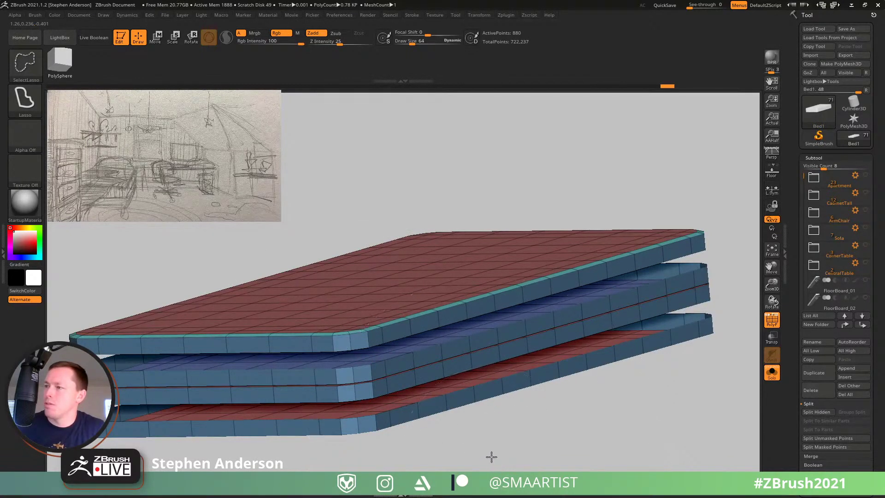
pyautogui.keyDown('ctrl'); pyautogui.keyDown('shift'); pyautogui.click(492, 457); pyautogui.keyUp('shift'); pyautogui.keyUp('ctrl')
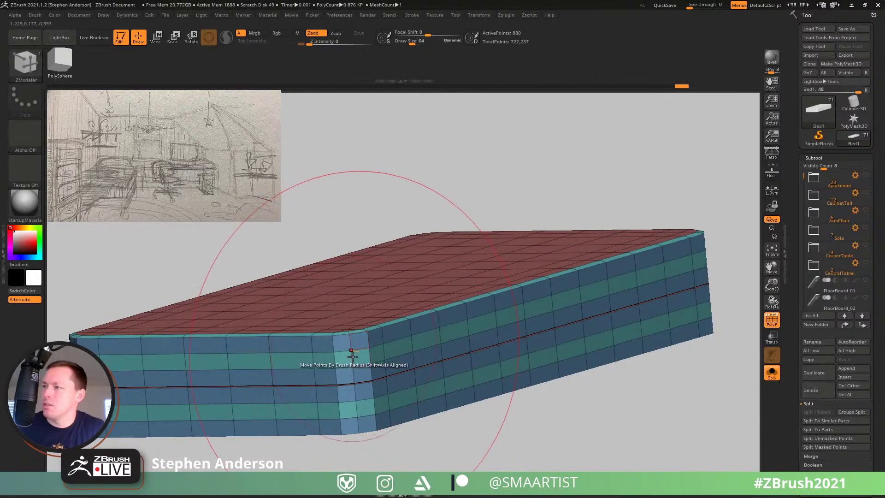
# Step: Undo the edge loops inserted around the upper and lower halves of the bed
pyautogui.hotkey('ctrl', 'z')
pyautogui.hotkey('ctrl', 'z')
pyautogui.hotkey('ctrl', 'z')
pyautogui.hotkey('ctrl', 'z')
pyautogui.hotkey('ctrl', 'z')
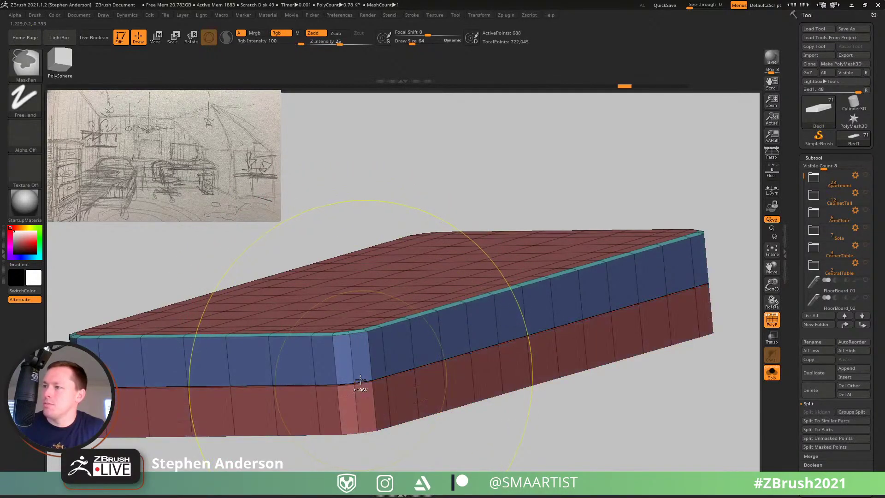
# Step: Insert multiple edge loops around each half of the bed's sides, deleting the middle ones to keep two near each half's borders
pyautogui.moveTo(352, 358); pyautogui.dragTo(349, 333)
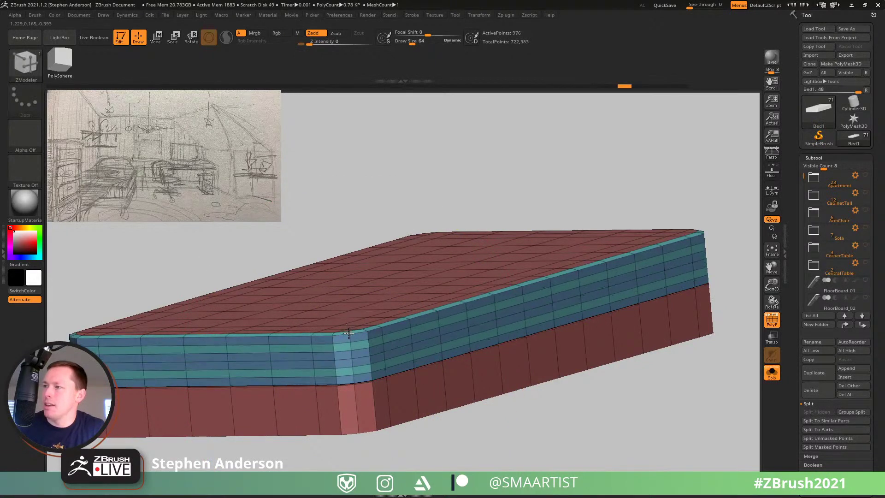
pyautogui.keyDown('alt'); pyautogui.click(362, 358); pyautogui.keyUp('alt')
pyautogui.keyDown('alt'); pyautogui.click(361, 354); pyautogui.keyUp('alt')
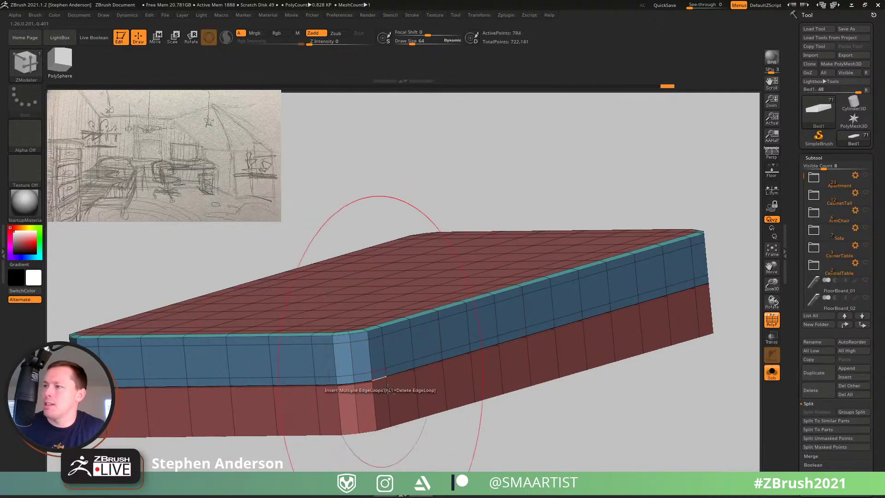
pyautogui.click(372, 405)
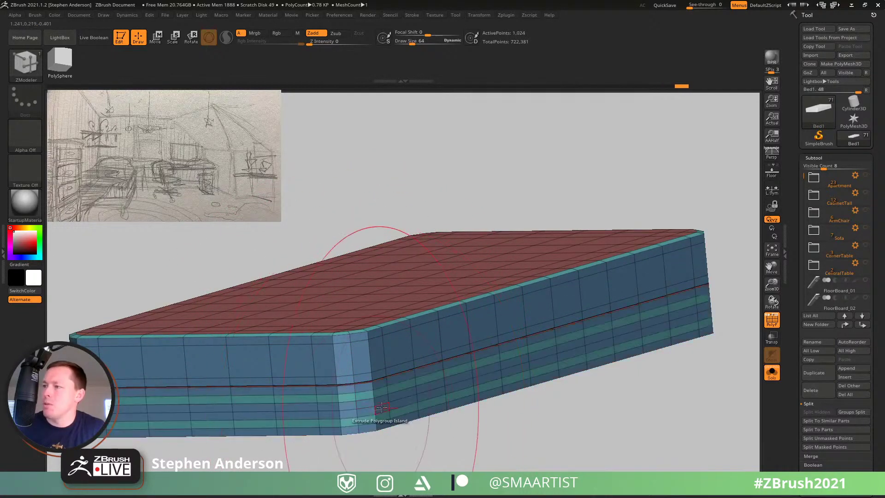
pyautogui.keyDown('alt'); pyautogui.click(363, 405); pyautogui.keyUp('alt')
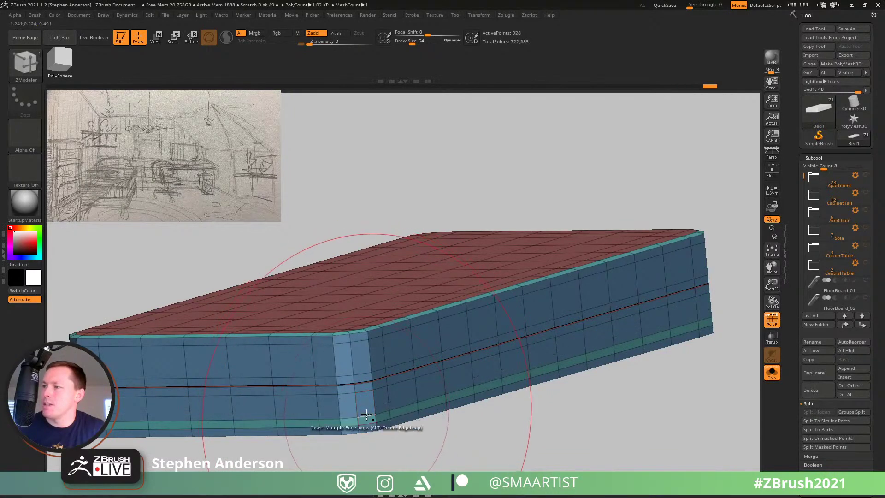
pyautogui.keyDown('alt'); pyautogui.click(366, 414); pyautogui.keyUp('alt')
# Step: Insert one edge loop around the middle of each half of the bed's sides
pyautogui.moveTo(440, 401); pyautogui.dragTo(415, 414, button='right')
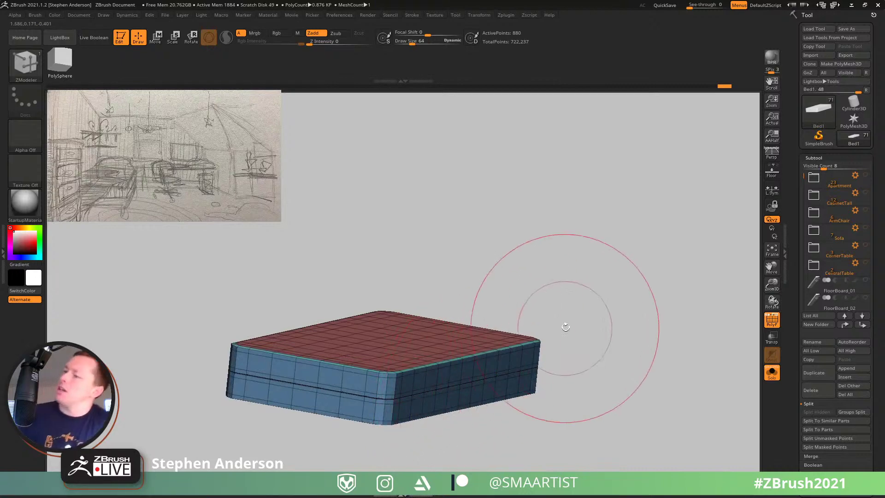
pyautogui.moveTo(474, 330)
pyautogui.mouseDown(button='right')
pyautogui.moveTo(416, 372)
pyautogui.moveTo(402, 426)
pyautogui.mouseUp(button='right')
pyautogui.moveTo(401, 426)
pyautogui.keyDown('alt'); pyautogui.mouseDown(button='right')
pyautogui.moveTo(443, 355)
pyautogui.moveTo(392, 350)
pyautogui.moveTo(350, 364)
pyautogui.moveTo(338, 342)
pyautogui.moveTo(322, 343)
pyautogui.mouseUp(button='right'); pyautogui.keyUp('alt')
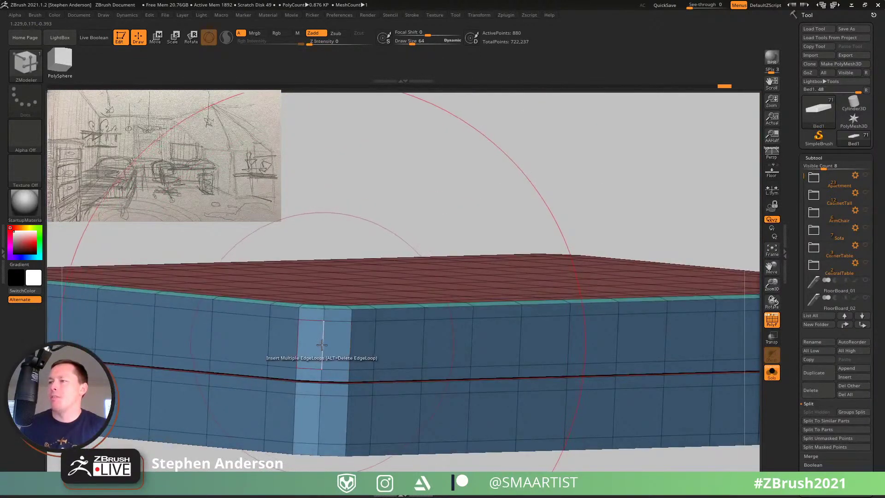
pyautogui.click(319, 417)
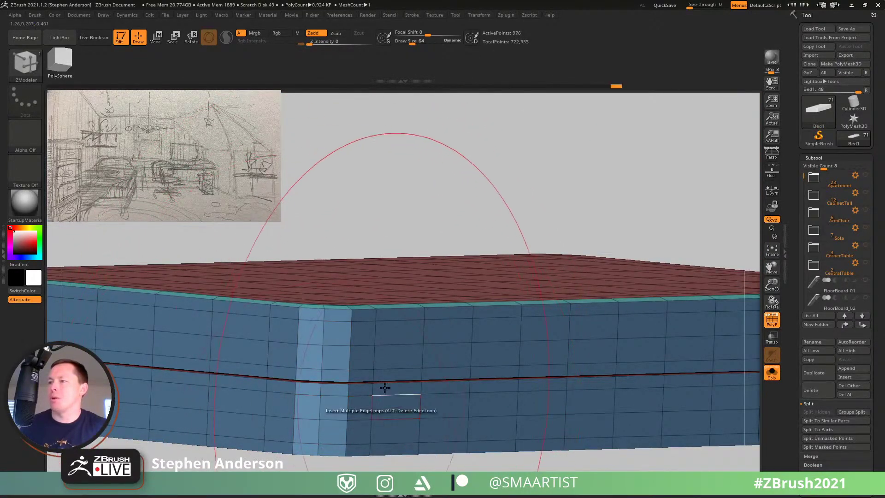
# Step: Mark the strip of faces along one long edge of the bed's underside as a temporary polygroup
pyautogui.keyDown('alt'); pyautogui.moveTo(297, 366); pyautogui.dragTo(360, 359, button='right'); pyautogui.keyUp('alt')
pyautogui.moveTo(426, 318); pyautogui.dragTo(371, 322, button='right')
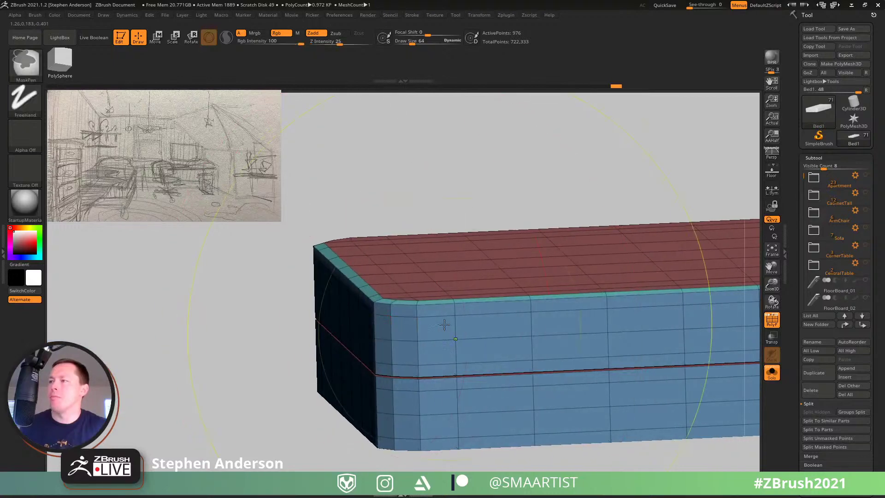
pyautogui.keyDown('ctrl'); pyautogui.moveTo(444, 322); pyautogui.dragTo(428, 375, button='right'); pyautogui.keyUp('ctrl')
pyautogui.moveTo(343, 369); pyautogui.dragTo(497, 426, button='right')
pyautogui.hotkey('shift', 'f')
pyautogui.moveTo(498, 426)
pyautogui.mouseDown(button='right')
pyautogui.moveTo(484, 328)
pyautogui.moveTo(395, 340)
pyautogui.moveTo(384, 269)
pyautogui.moveTo(396, 301)
pyautogui.mouseUp(button='right')
pyautogui.hotkey('shift', 'f')
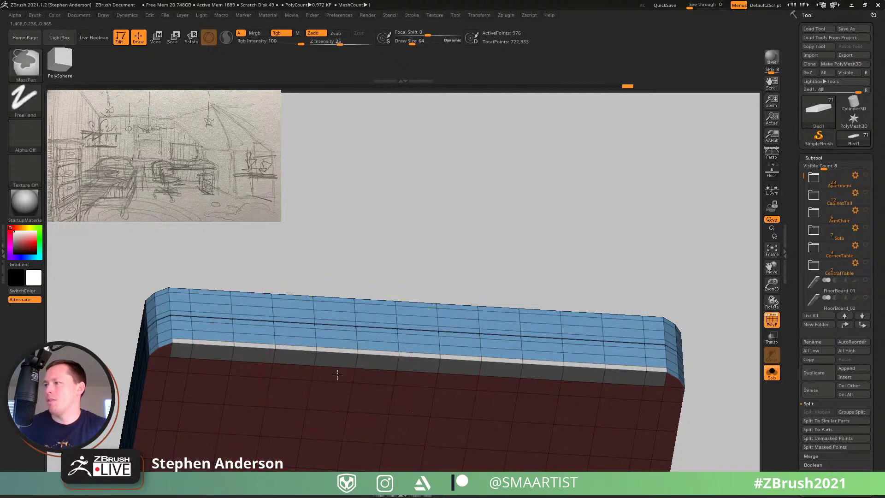
pyautogui.keyDown('ctrl'); pyautogui.moveTo(337, 373); pyautogui.dragTo(351, 295, button='right'); pyautogui.keyUp('ctrl')
# Step: Mark the face strip along the opposite long edge of the bed's underside as a temporary polygroup with ZModeler
pyautogui.press('b')
pyautogui.press('z')
pyautogui.press('m')
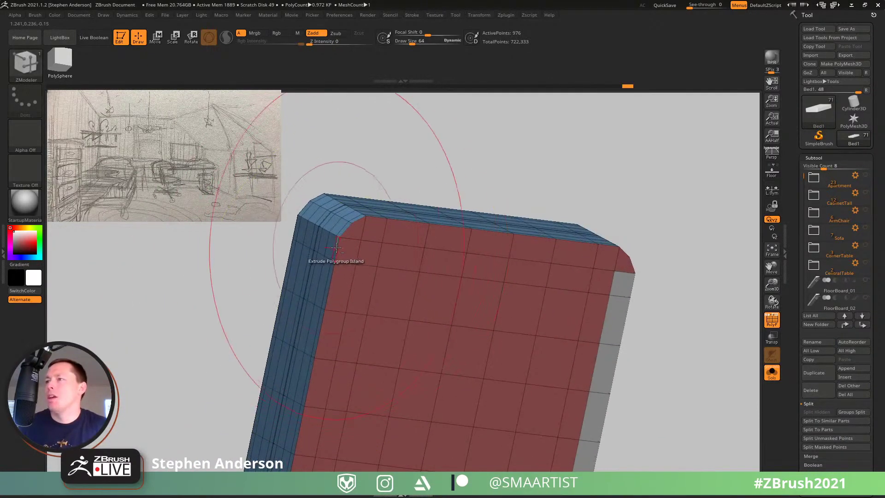
pyautogui.moveTo(326, 302); pyautogui.dragTo(304, 435)
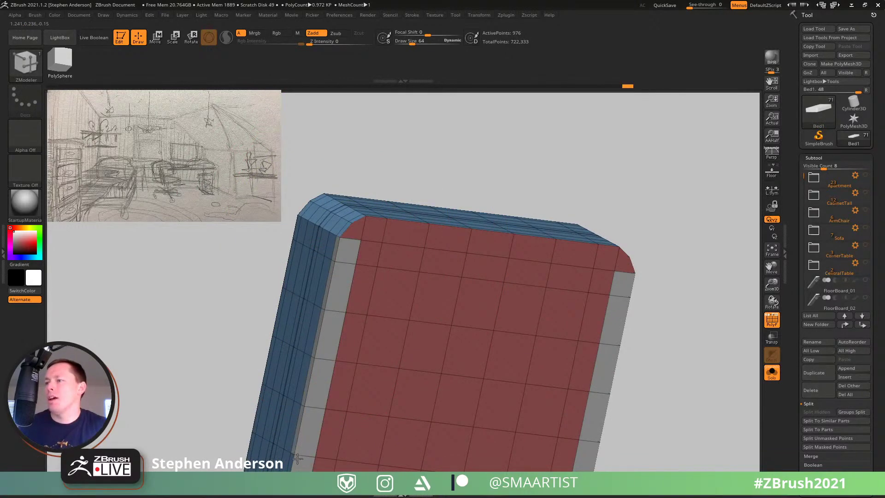
pyautogui.keyDown('alt'); pyautogui.moveTo(291, 466); pyautogui.dragTo(403, 227, button='right'); pyautogui.keyUp('alt')
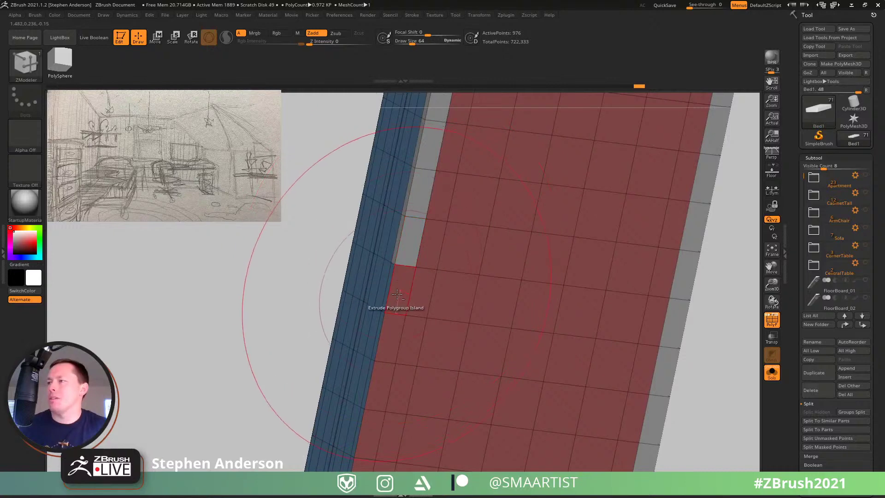
pyautogui.moveTo(397, 294)
pyautogui.mouseDown()
pyautogui.moveTo(389, 294)
pyautogui.moveTo(356, 455)
pyautogui.mouseUp()
pyautogui.keyDown('alt'); pyautogui.moveTo(352, 469); pyautogui.dragTo(332, 322, button='right'); pyautogui.keyUp('alt')
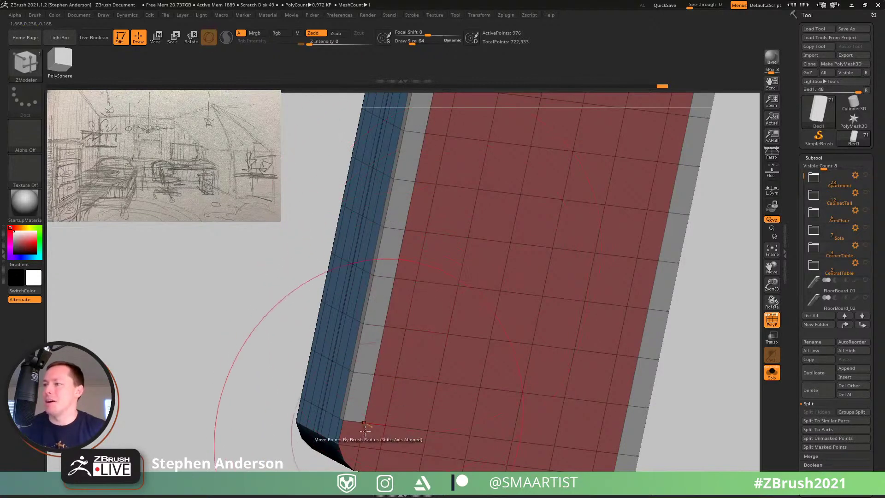
pyautogui.moveTo(457, 334)
pyautogui.keyDown('ctrl'); pyautogui.mouseDown(button='right')
pyautogui.moveTo(436, 319)
pyautogui.moveTo(405, 401)
pyautogui.moveTo(426, 376)
pyautogui.moveTo(463, 372)
pyautogui.moveTo(464, 426)
pyautogui.mouseUp(button='right'); pyautogui.keyUp('ctrl')
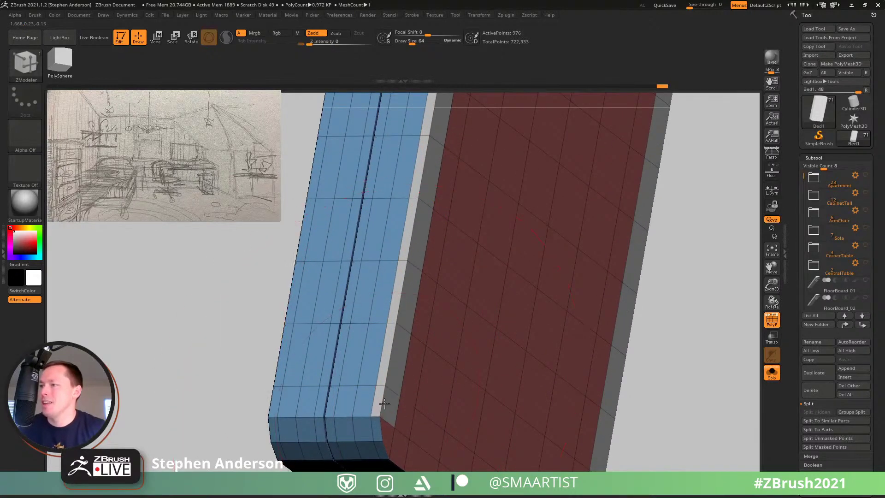
# Step: Open the bed's Geometry settings with the whole bed in view
pyautogui.moveTo(429, 382)
pyautogui.keyDown('ctrl'); pyautogui.mouseDown(button='right')
pyautogui.moveTo(405, 316)
pyautogui.moveTo(445, 318)
pyautogui.moveTo(426, 326)
pyautogui.moveTo(455, 374)
pyautogui.moveTo(452, 312)
pyautogui.moveTo(410, 268)
pyautogui.moveTo(445, 309)
pyautogui.moveTo(430, 275)
pyautogui.moveTo(431, 243)
pyautogui.moveTo(456, 281)
pyautogui.moveTo(651, 339)
pyautogui.mouseUp(button='right'); pyautogui.keyUp('ctrl')
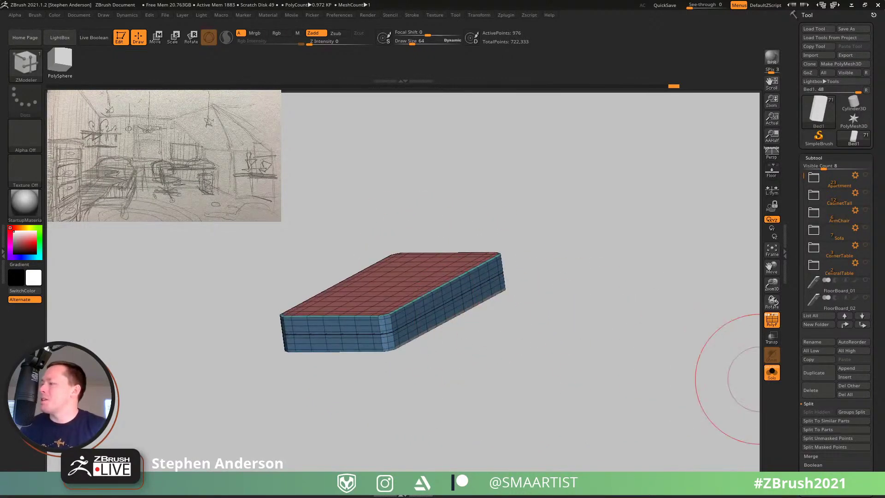
pyautogui.scroll(-1, 874, 453)
pyautogui.moveTo(874, 453); pyautogui.dragTo(869, 427)
pyautogui.click(827, 412)
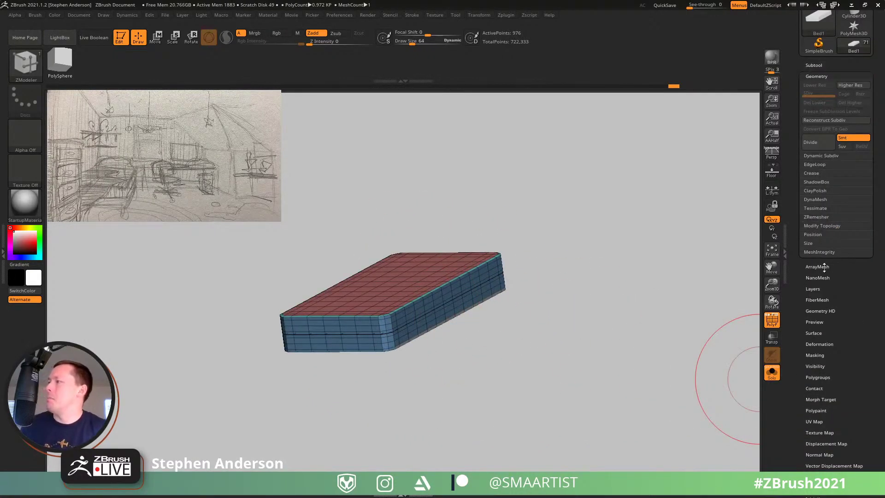
# Step: Unlock the bed's transform gizmo, reset its orientation and place the pivot at the bottom of the bed
pyautogui.press('w')
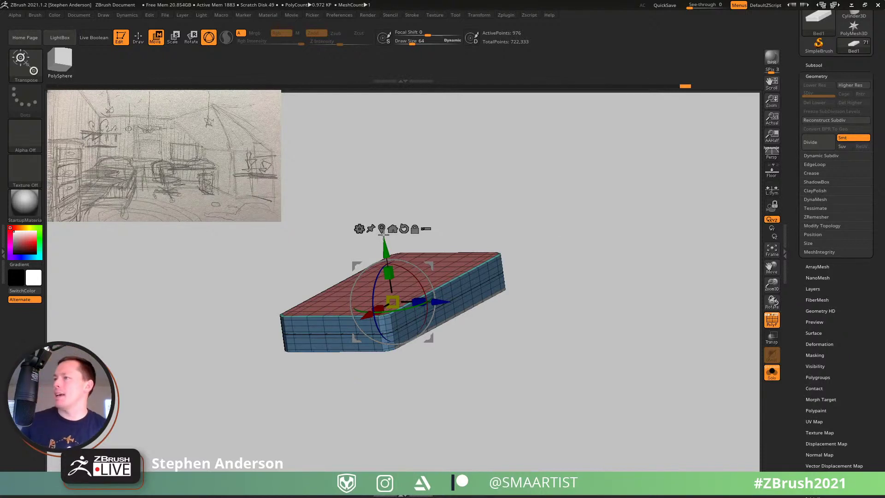
pyautogui.moveTo(558, 227); pyautogui.dragTo(463, 272)
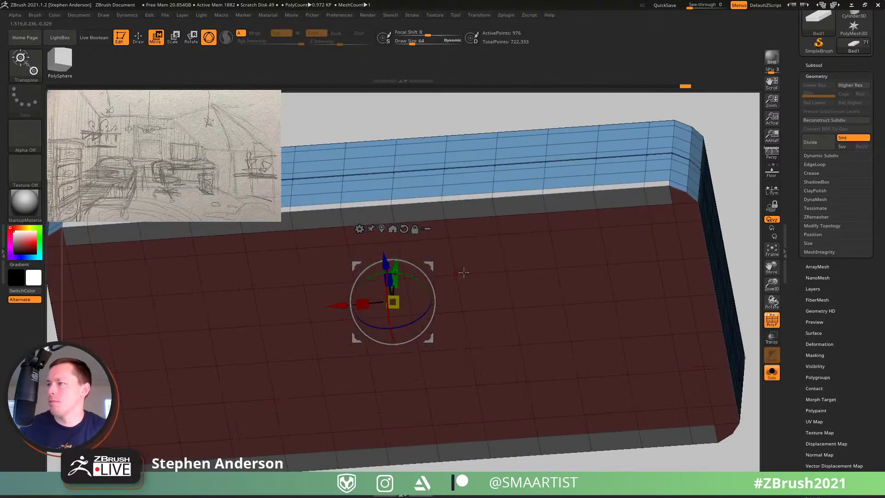
pyautogui.click(417, 351)
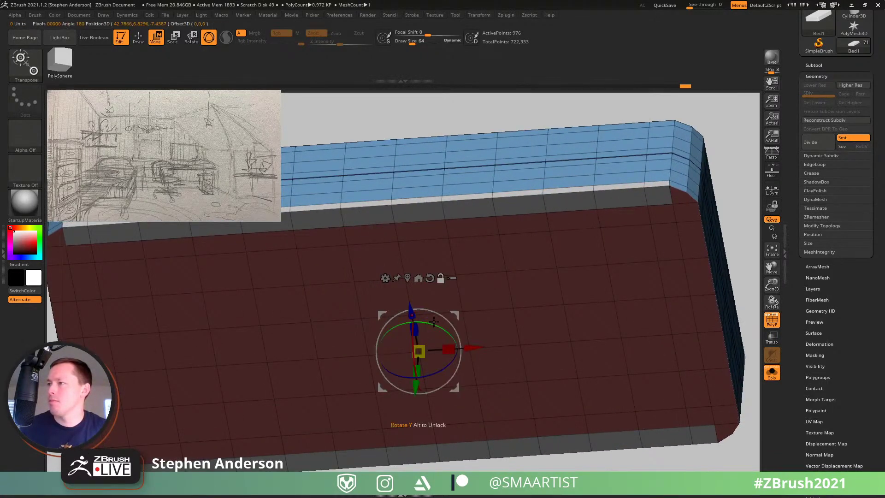
pyautogui.click(429, 278)
pyautogui.keyDown('shift'); pyautogui.moveTo(448, 325); pyautogui.dragTo(467, 184, button='right'); pyautogui.keyUp('shift')
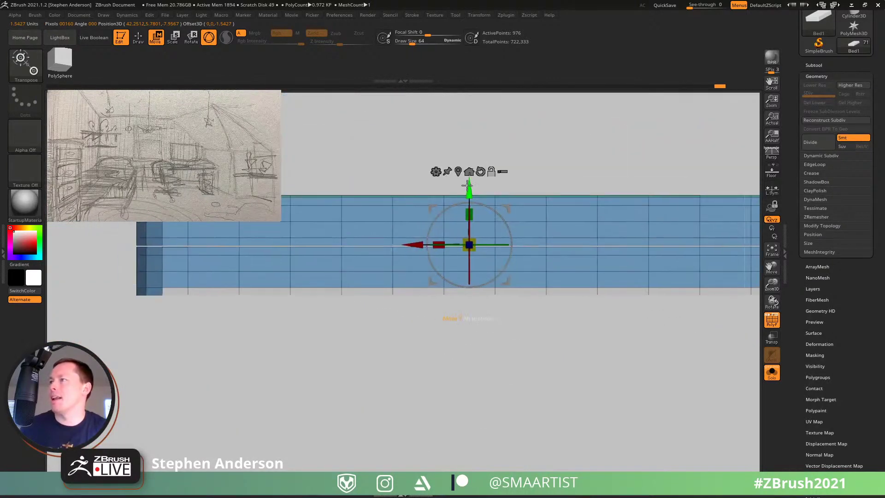
pyautogui.moveTo(468, 184); pyautogui.dragTo(467, 238)
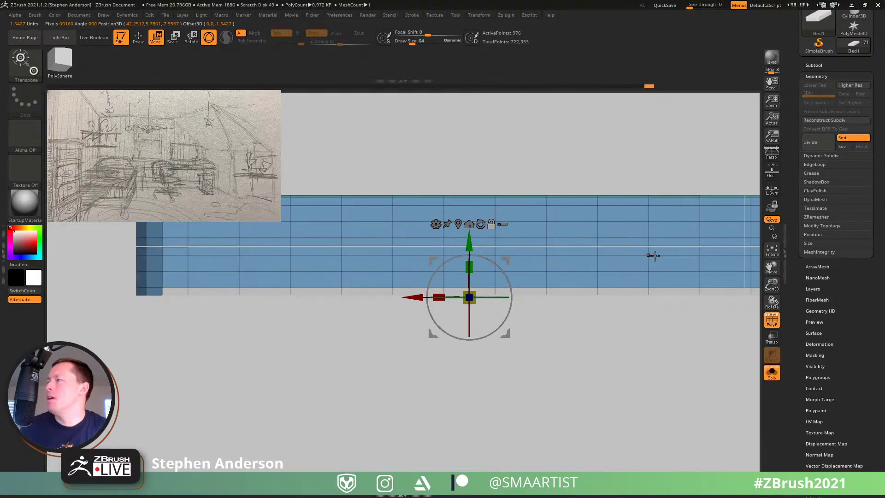
# Step: Move the bed to the world origin with the gizmo's mesh orientation reset and frame it
pyautogui.keyDown('ctrl'); pyautogui.moveTo(655, 255); pyautogui.dragTo(609, 254, button='right'); pyautogui.keyUp('ctrl')
pyautogui.click(560, 224)
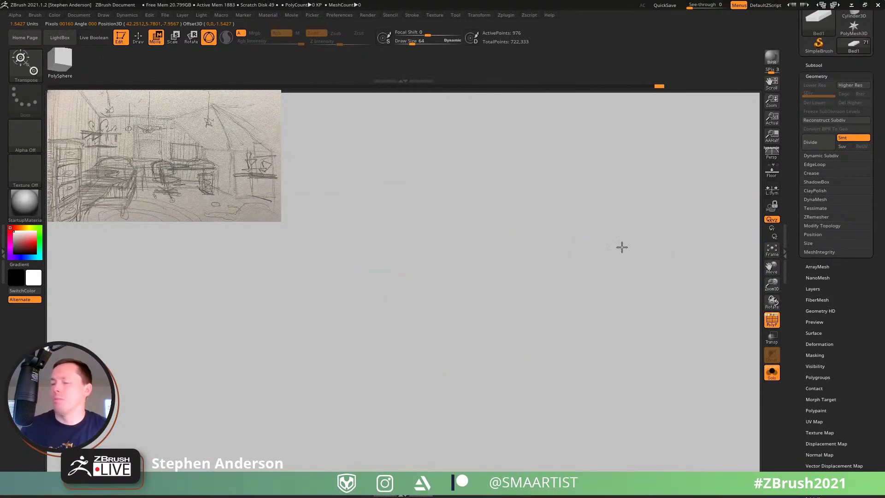
pyautogui.press('f')
pyautogui.moveTo(592, 250); pyautogui.dragTo(489, 286, button='right')
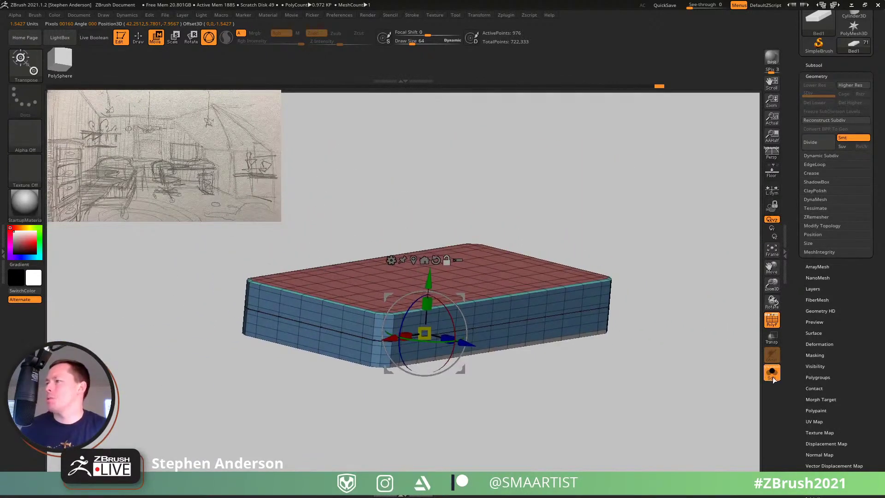
# Step: Turn Solo off and rotate the bed 90° about the vertical axis in top view
pyautogui.click(772, 375)
pyautogui.moveTo(683, 338); pyautogui.dragTo(539, 438, button='right')
pyautogui.keyDown('alt'); pyautogui.moveTo(539, 438); pyautogui.dragTo(561, 343, button='right'); pyautogui.keyUp('alt')
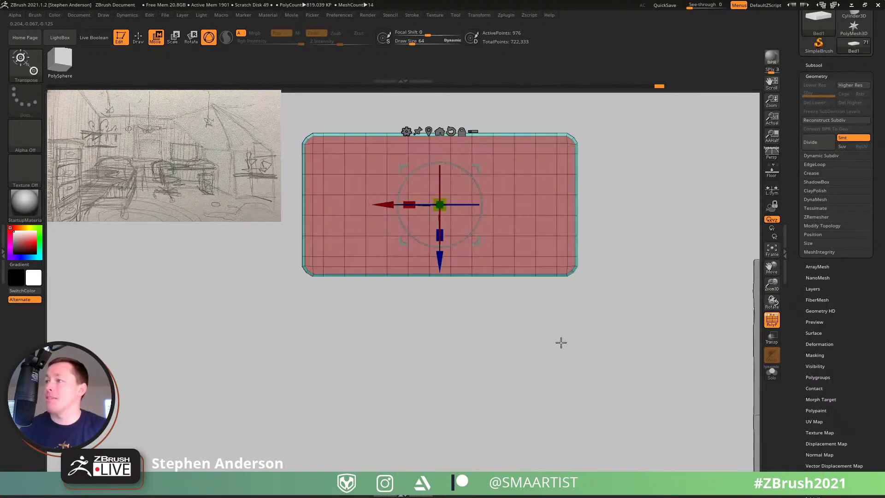
pyautogui.moveTo(466, 168); pyautogui.dragTo(397, 180)
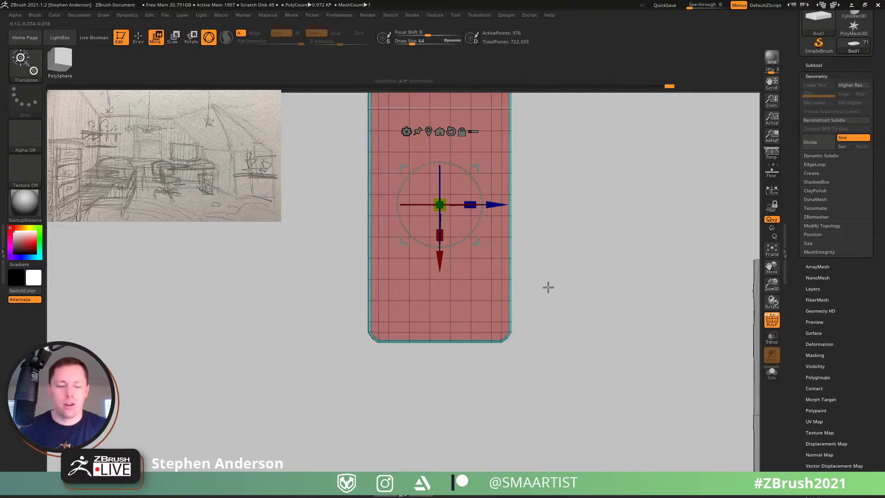
# Step: Examine the bed's underside and side loops within the scene and in isolation with Solo
pyautogui.press('q')
pyautogui.moveTo(519, 286)
pyautogui.mouseDown(button='right')
pyautogui.moveTo(458, 323)
pyautogui.moveTo(492, 313)
pyautogui.moveTo(463, 240)
pyautogui.mouseUp(button='right')
pyautogui.keyDown('ctrl'); pyautogui.moveTo(460, 300); pyautogui.dragTo(517, 306, button='right'); pyautogui.keyUp('ctrl')
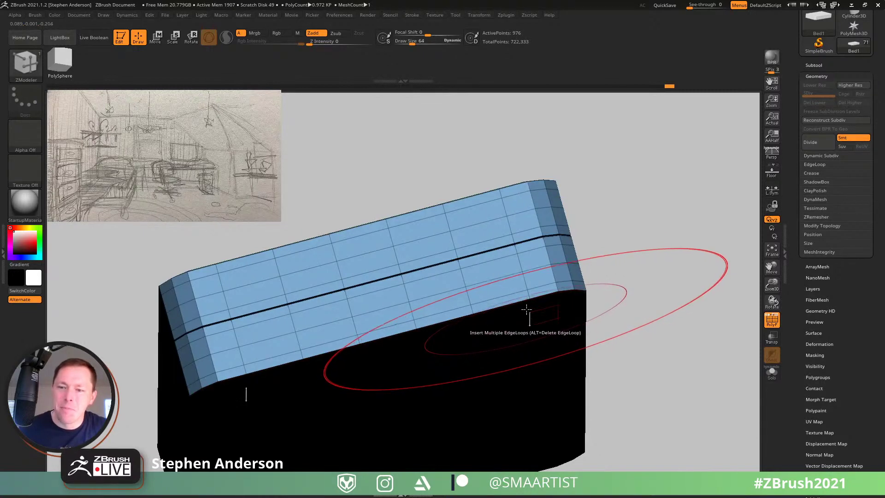
pyautogui.moveTo(527, 310); pyautogui.dragTo(455, 227, button='right')
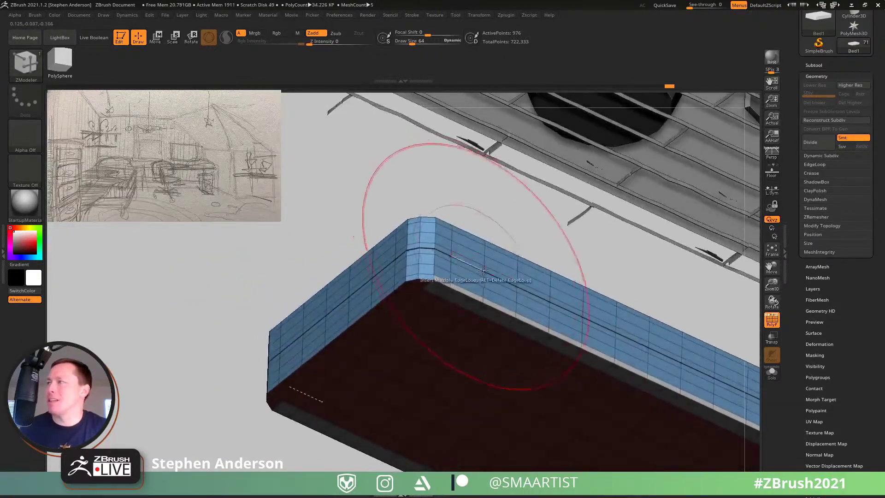
pyautogui.click(772, 373)
pyautogui.moveTo(512, 318); pyautogui.dragTo(487, 314, button='right')
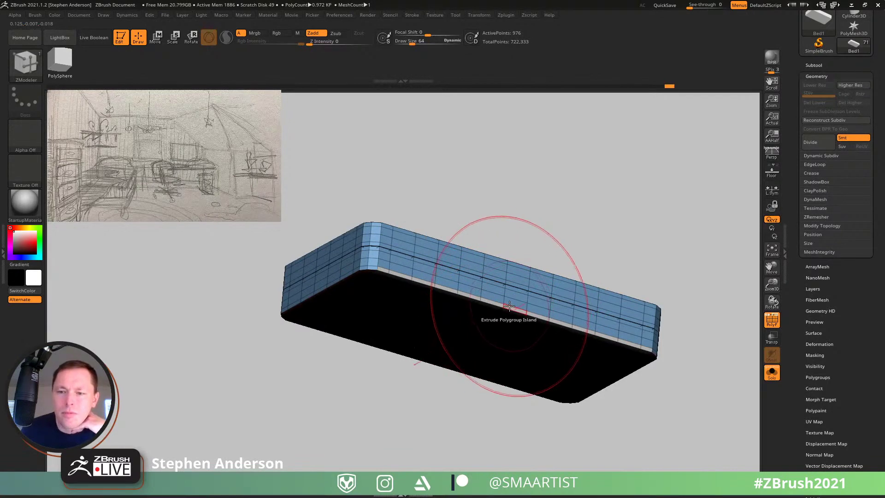
pyautogui.moveTo(508, 305)
pyautogui.mouseDown(button='right')
pyautogui.moveTo(513, 330)
pyautogui.moveTo(523, 317)
pyautogui.mouseUp(button='right')
# Step: Undo the bed's rotation and its move to the world origin
pyautogui.press('ctrl')
pyautogui.hotkey('ctrl', 'z')
pyautogui.moveTo(477, 285)
pyautogui.mouseDown(button='right')
pyautogui.moveTo(474, 234)
pyautogui.moveTo(550, 291)
pyautogui.mouseUp(button='right')
# Step: Show the bed within the room with Solo and polyframe off, and bring up the Move gizmo on it
pyautogui.click(772, 372)
pyautogui.moveTo(586, 349); pyautogui.dragTo(638, 477, button='right')
pyautogui.hotkey('shift', 'f')
pyautogui.moveTo(465, 302)
pyautogui.mouseDown(button='right')
pyautogui.moveTo(452, 336)
pyautogui.moveTo(464, 330)
pyautogui.moveTo(460, 318)
pyautogui.moveTo(539, 256)
pyautogui.mouseUp(button='right')
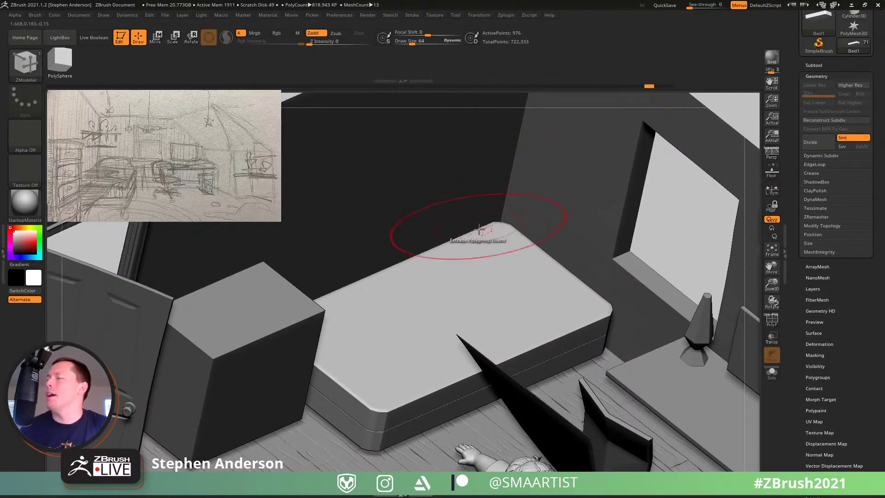
pyautogui.press('w')
pyautogui.keyDown('alt'); pyautogui.click(421, 284); pyautogui.keyUp('alt')
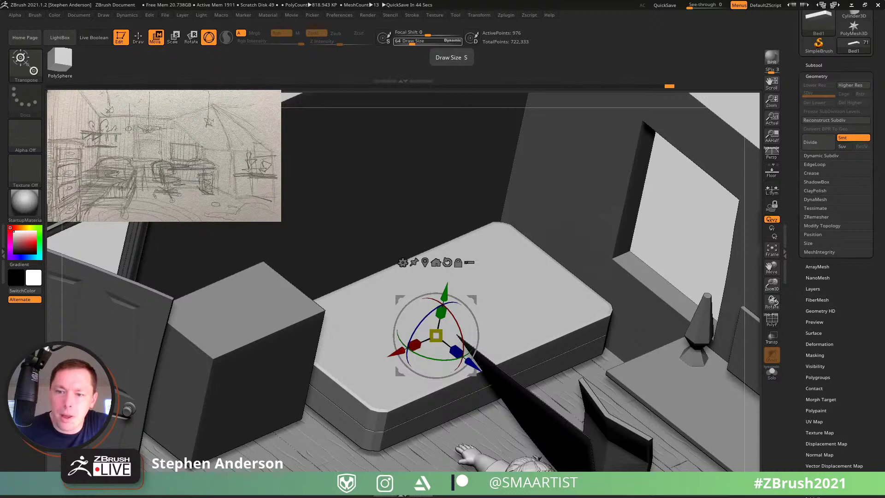
# Step: Set a pivot point for the bed and rotate the bed 90° about the vertical axis in top view
pyautogui.click(477, 15)
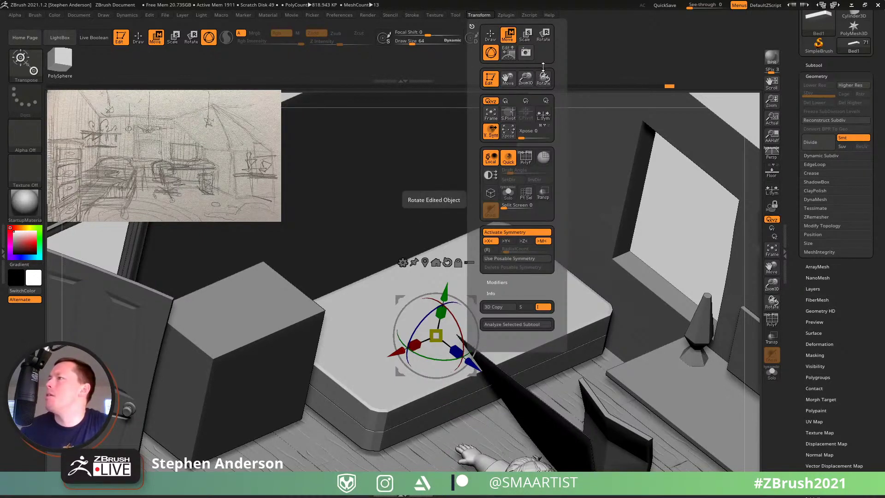
pyautogui.click(509, 115)
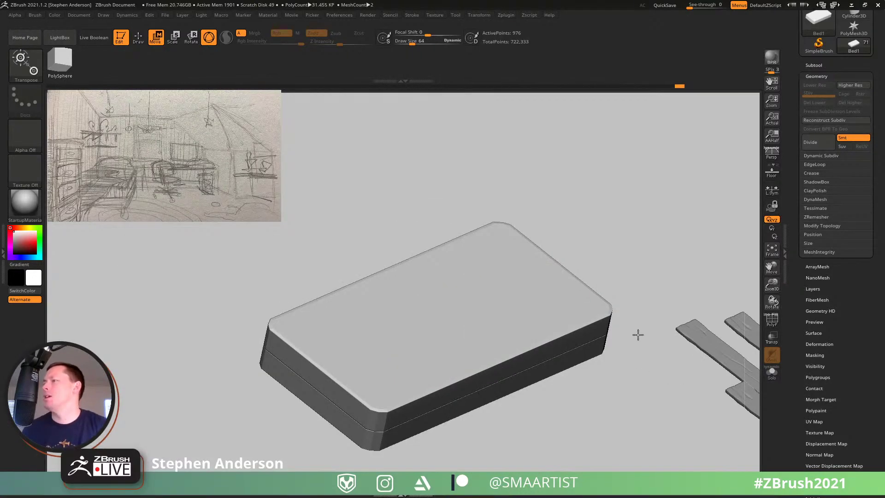
pyautogui.moveTo(638, 334); pyautogui.dragTo(582, 248, button='right')
pyautogui.keyDown('alt'); pyautogui.moveTo(583, 248); pyautogui.dragTo(343, 284, button='right'); pyautogui.keyUp('alt')
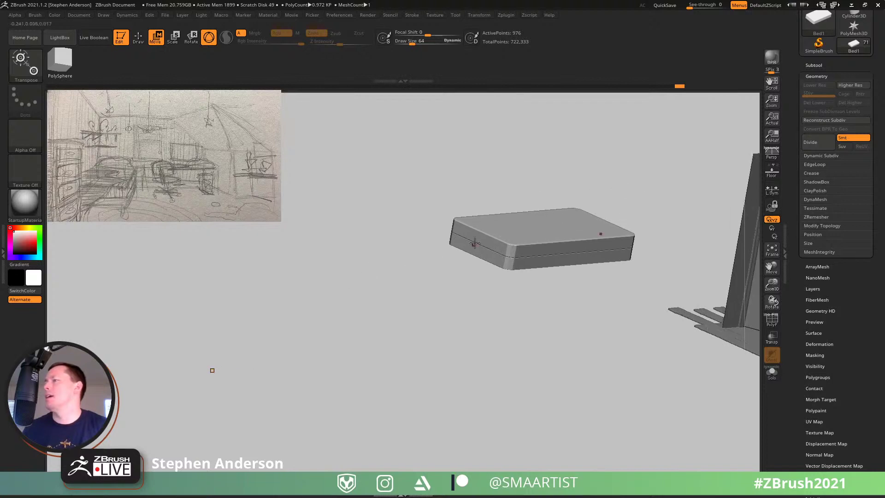
pyautogui.moveTo(583, 239); pyautogui.dragTo(509, 285, button='right')
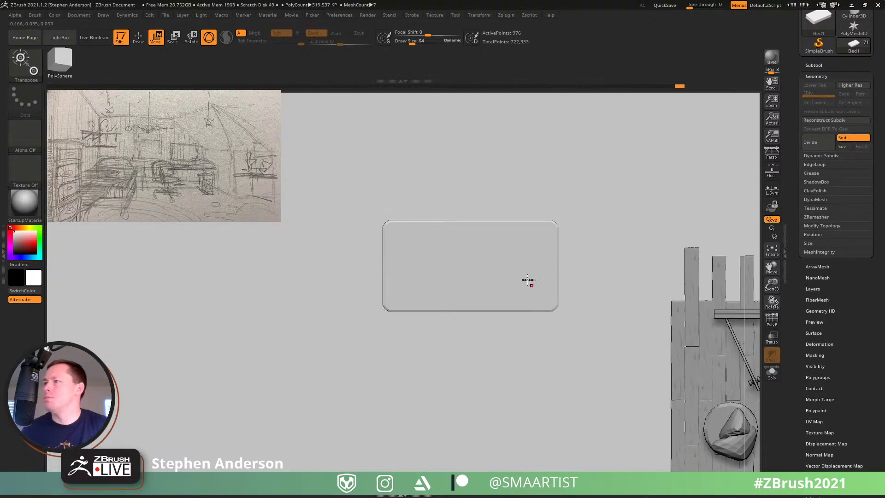
pyautogui.click(477, 265)
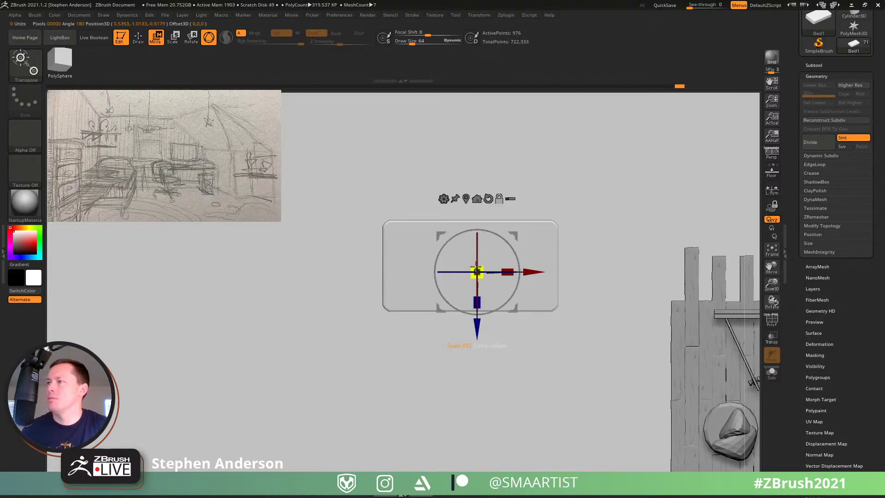
pyautogui.click(494, 203)
pyautogui.moveTo(502, 243); pyautogui.dragTo(442, 221)
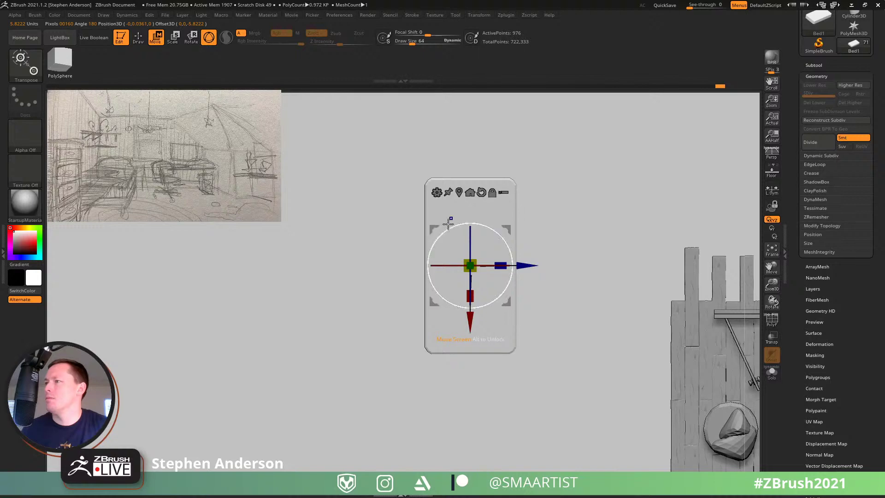
pyautogui.press('q')
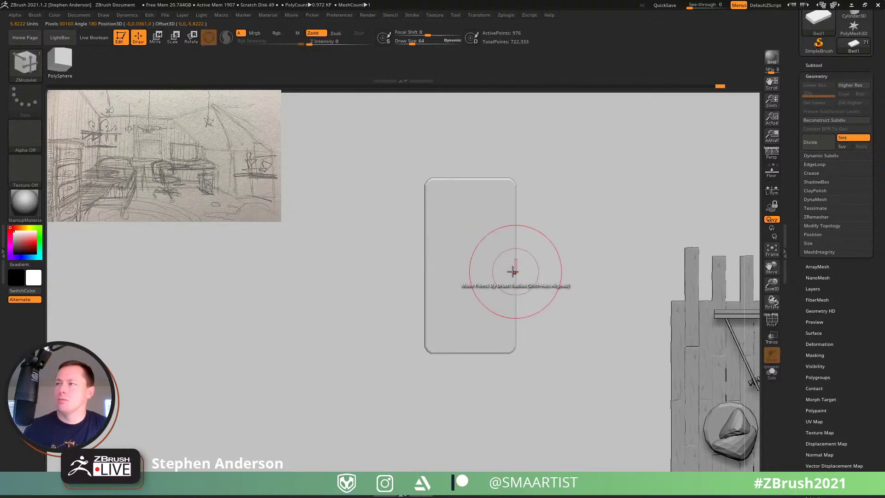
# Step: Isolate the bed with Solo and show its polyframe in a close view of the underside's edge
pyautogui.moveTo(502, 275); pyautogui.dragTo(479, 186, button='right')
pyautogui.moveTo(500, 257)
pyautogui.mouseDown(button='right')
pyautogui.moveTo(515, 276)
pyautogui.moveTo(510, 320)
pyautogui.moveTo(493, 251)
pyautogui.moveTo(347, 286)
pyautogui.mouseUp(button='right')
pyautogui.press('ctrl')
pyautogui.moveTo(296, 324)
pyautogui.keyDown('ctrl'); pyautogui.mouseDown(button='right')
pyautogui.moveTo(364, 380)
pyautogui.moveTo(346, 352)
pyautogui.moveTo(381, 397)
pyautogui.moveTo(404, 338)
pyautogui.moveTo(385, 328)
pyautogui.moveTo(379, 345)
pyautogui.moveTo(395, 385)
pyautogui.moveTo(392, 354)
pyautogui.mouseUp(button='right'); pyautogui.keyUp('ctrl')
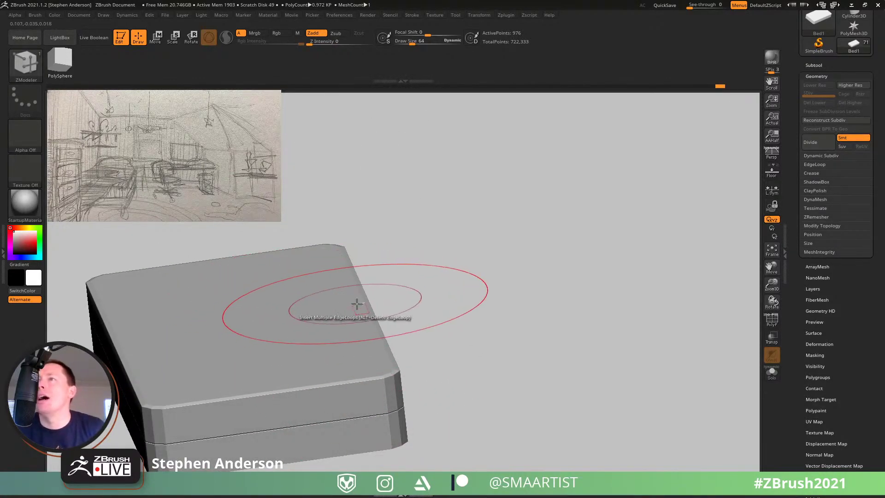
pyautogui.moveTo(299, 294); pyautogui.dragTo(312, 312, button='right')
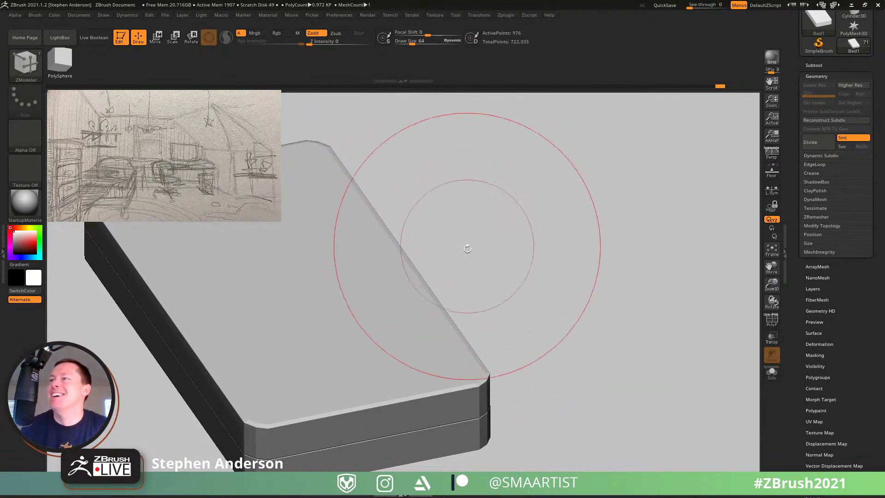
pyautogui.keyDown('ctrl'); pyautogui.moveTo(467, 246); pyautogui.dragTo(553, 303, button='right'); pyautogui.keyUp('ctrl')
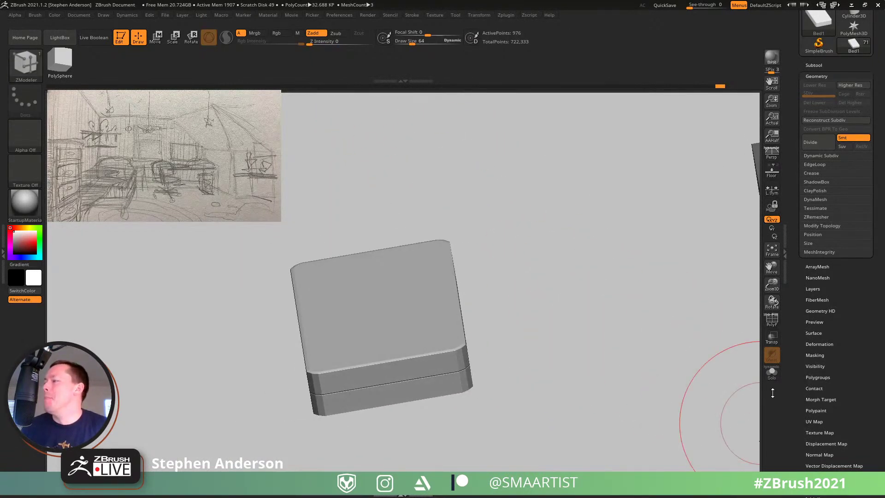
pyautogui.click(772, 372)
pyautogui.moveTo(285, 357)
pyautogui.mouseDown(button='right')
pyautogui.moveTo(342, 339)
pyautogui.moveTo(346, 322)
pyautogui.moveTo(325, 350)
pyautogui.moveTo(359, 293)
pyautogui.moveTo(398, 401)
pyautogui.moveTo(392, 307)
pyautogui.moveTo(341, 300)
pyautogui.mouseUp(button='right')
pyautogui.hotkey('shift', 'f')
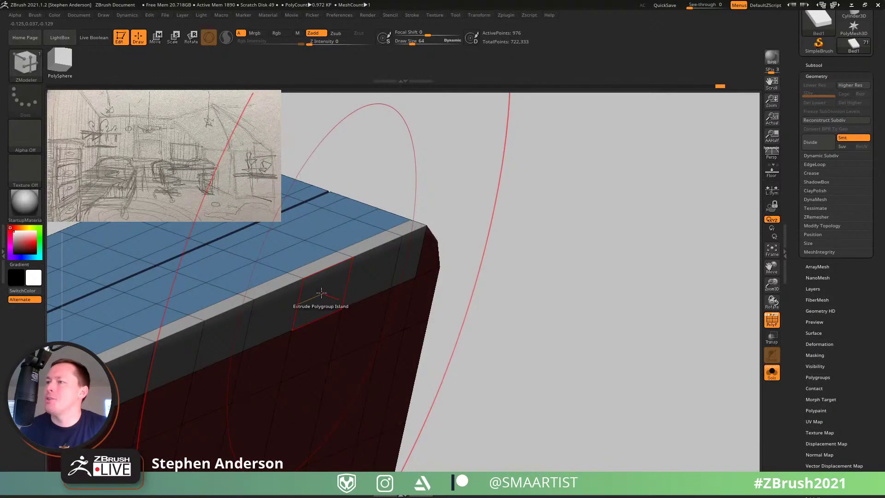
# Step: Extrude the strip of polygons along the short end of the bed's underside using ZModeler's Extrude with the A Single Poly target
pyautogui.press('space')
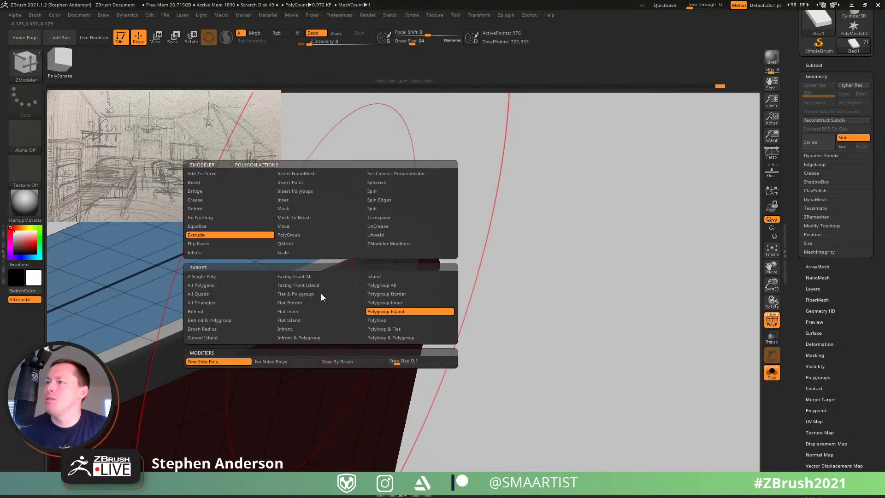
pyautogui.click(210, 276)
pyautogui.moveTo(316, 306); pyautogui.dragTo(326, 297)
# Step: Assign the extruded strip its own polygroup with the PolyGroup action and the Island target
pyautogui.moveTo(324, 296); pyautogui.dragTo(379, 241, button='right')
pyautogui.press('space')
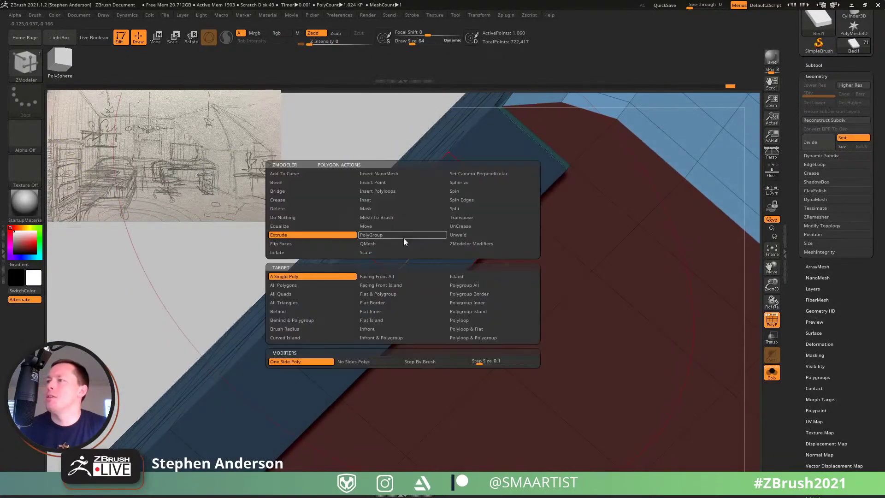
pyautogui.click(374, 235)
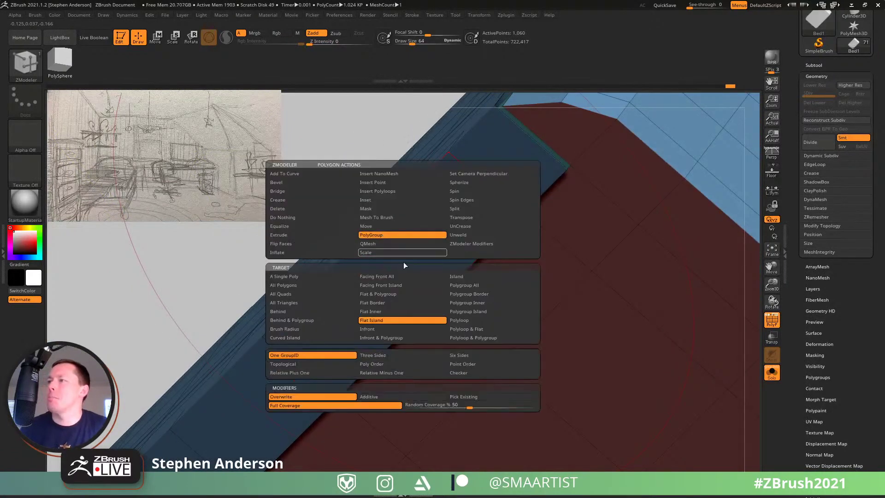
pyautogui.click(477, 277)
pyautogui.click(442, 255)
pyautogui.click(428, 254)
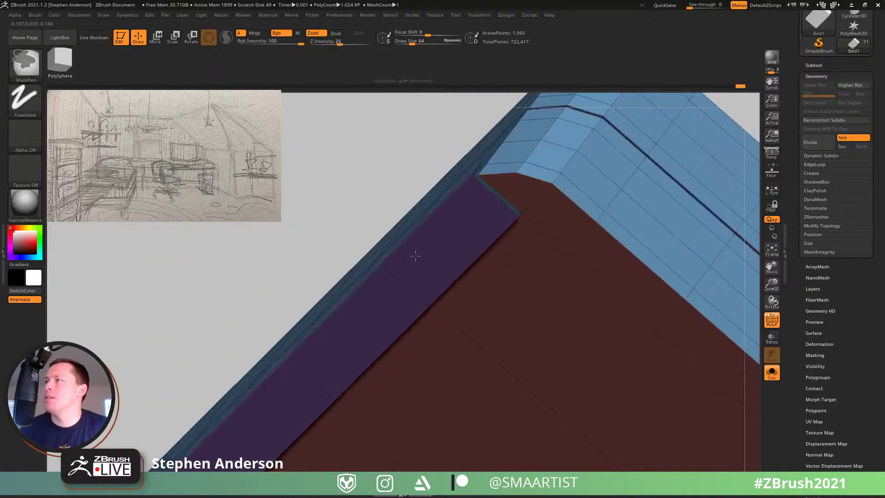
# Step: Mask the middle of the strip in bottom view and scale its unmasked ends inward along its length by 0.9677
pyautogui.moveTo(415, 256)
pyautogui.mouseDown(button='right')
pyautogui.moveTo(537, 261)
pyautogui.moveTo(613, 333)
pyautogui.mouseUp(button='right')
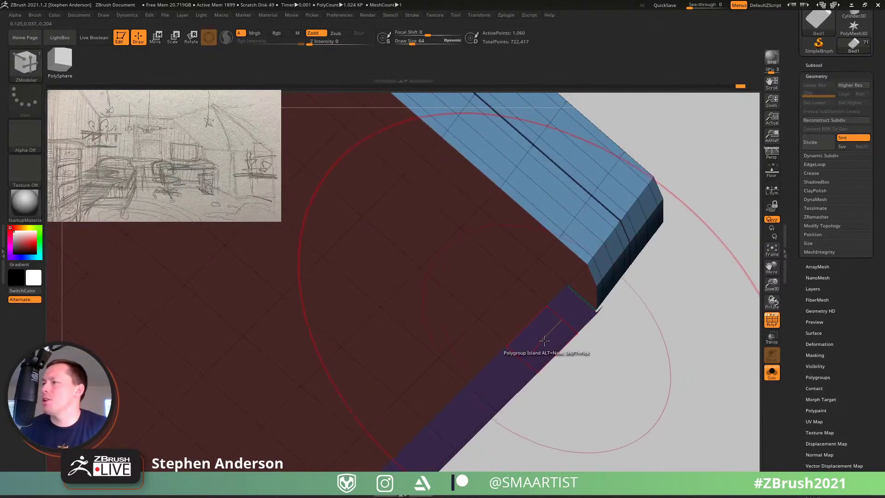
pyautogui.moveTo(544, 340); pyautogui.dragTo(477, 237, button='right')
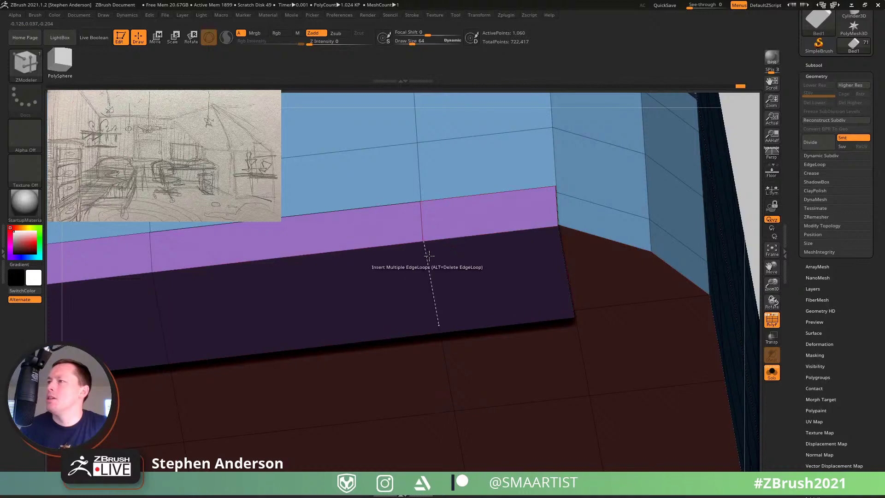
pyautogui.press('w')
pyautogui.moveTo(424, 247); pyautogui.dragTo(234, 209, button='right')
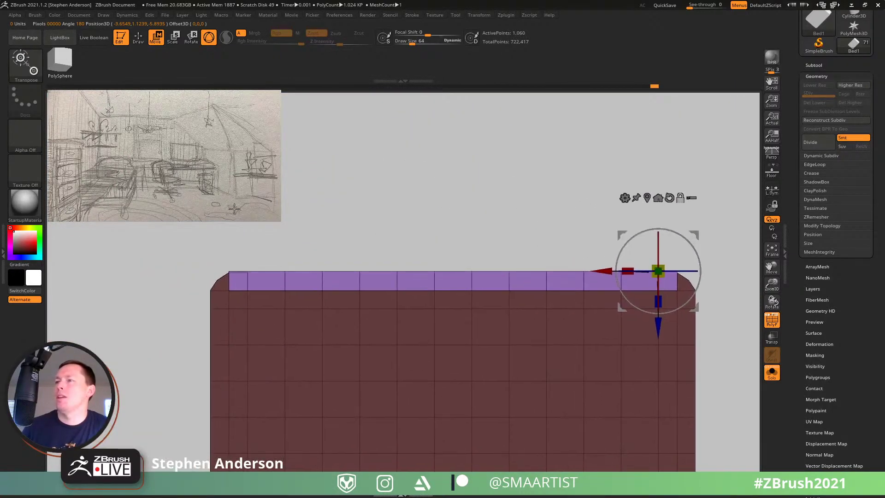
pyautogui.moveTo(238, 247)
pyautogui.keyDown('ctrl'); pyautogui.mouseDown()
pyautogui.moveTo(495, 350)
pyautogui.moveTo(670, 375)
pyautogui.mouseUp(); pyautogui.keyUp('ctrl')
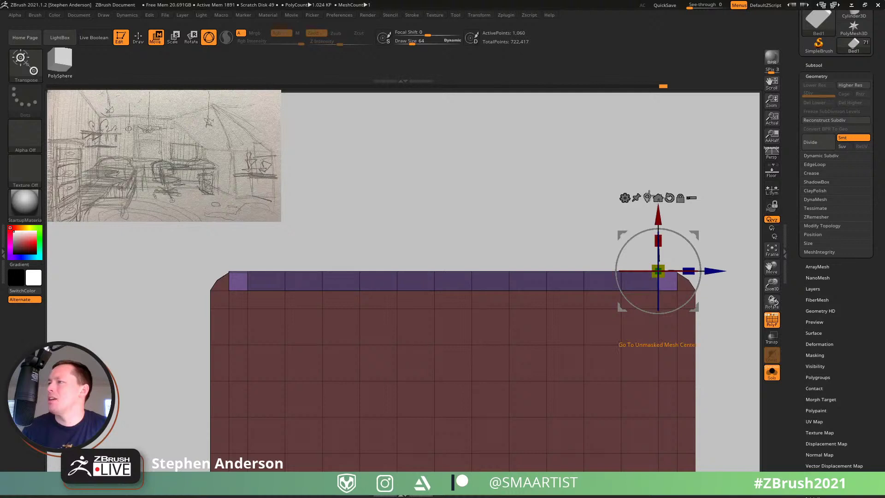
pyautogui.click(668, 198)
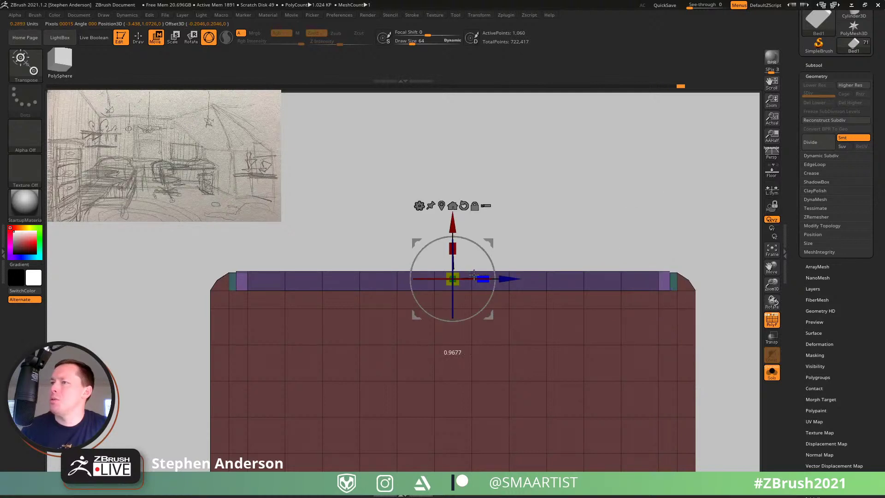
pyautogui.press('q')
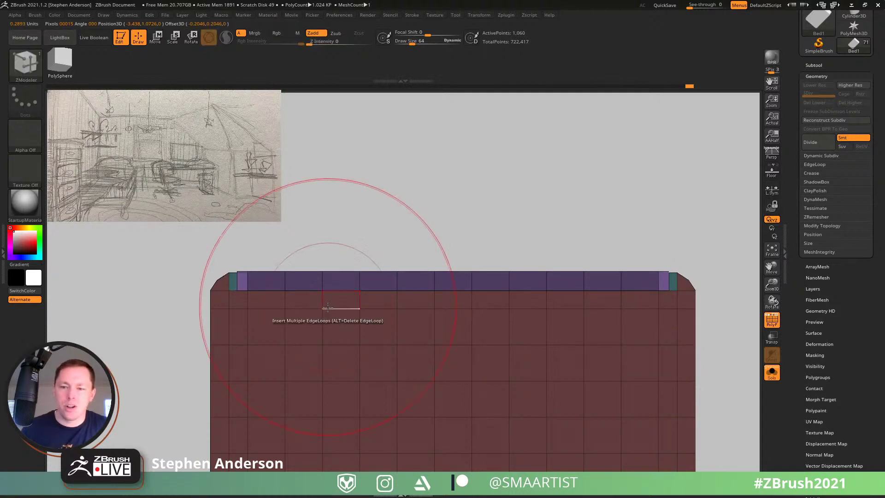
# Step: Set the ZModeler Welding Tolerance to 5 in the geometry preferences
pyautogui.moveTo(483, 317)
pyautogui.keyDown('alt'); pyautogui.mouseDown(button='right')
pyautogui.moveTo(385, 309)
pyautogui.moveTo(545, 207)
pyautogui.moveTo(651, 276)
pyautogui.moveTo(589, 313)
pyautogui.moveTo(361, 336)
pyautogui.moveTo(438, 359)
pyautogui.moveTo(464, 304)
pyautogui.moveTo(479, 359)
pyautogui.moveTo(465, 369)
pyautogui.mouseUp(button='right'); pyautogui.keyUp('alt')
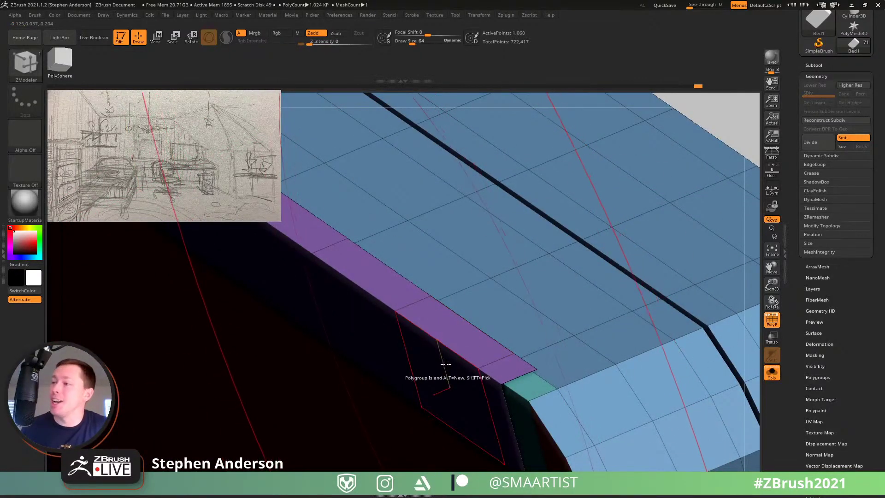
pyautogui.press('space')
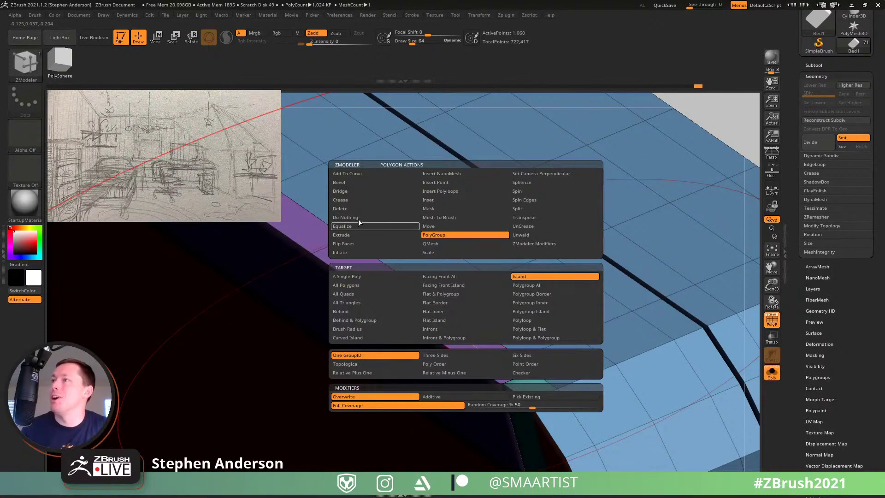
pyautogui.click(339, 15)
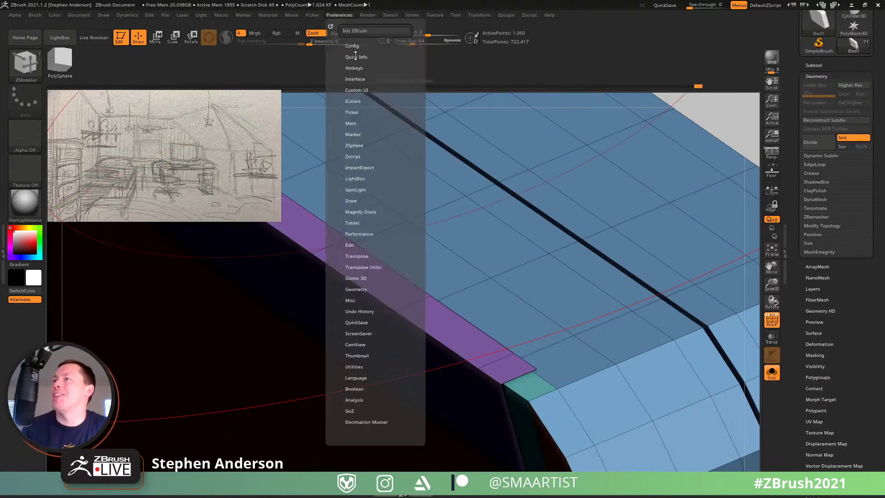
pyautogui.click(351, 200)
pyautogui.click(352, 200)
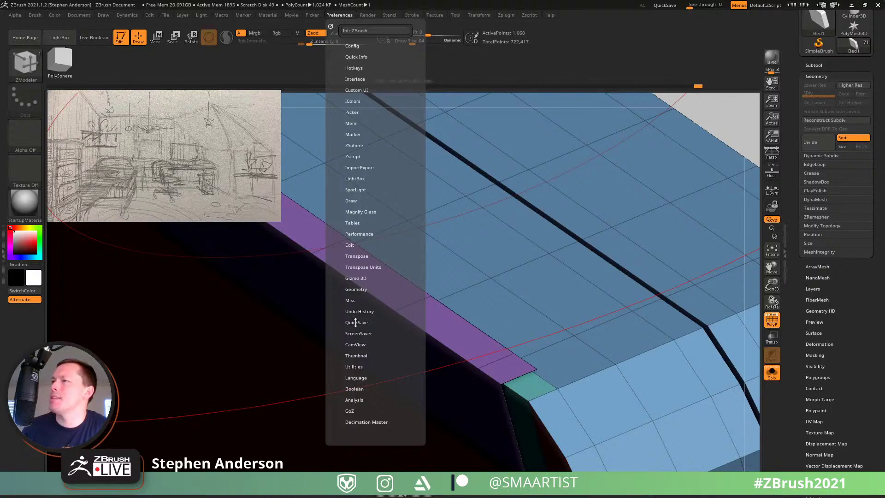
pyautogui.click(351, 201)
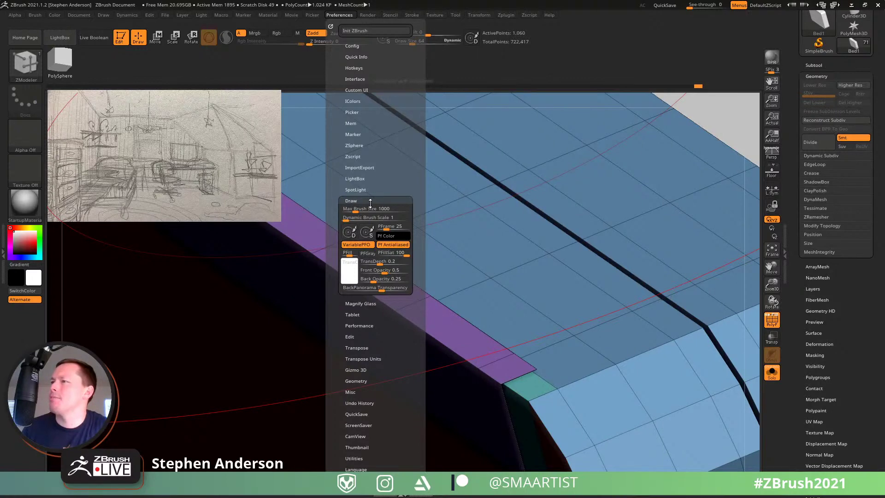
pyautogui.click(359, 201)
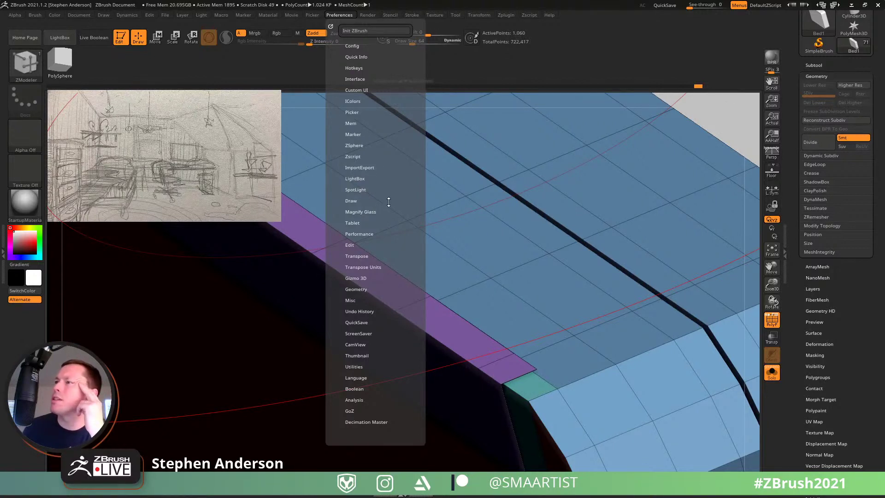
pyautogui.click(359, 289)
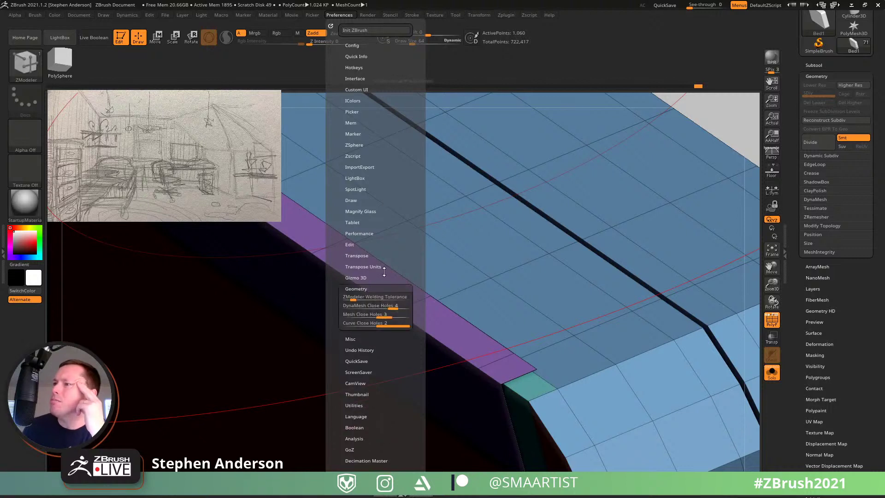
pyautogui.click(365, 297)
pyautogui.write('1')
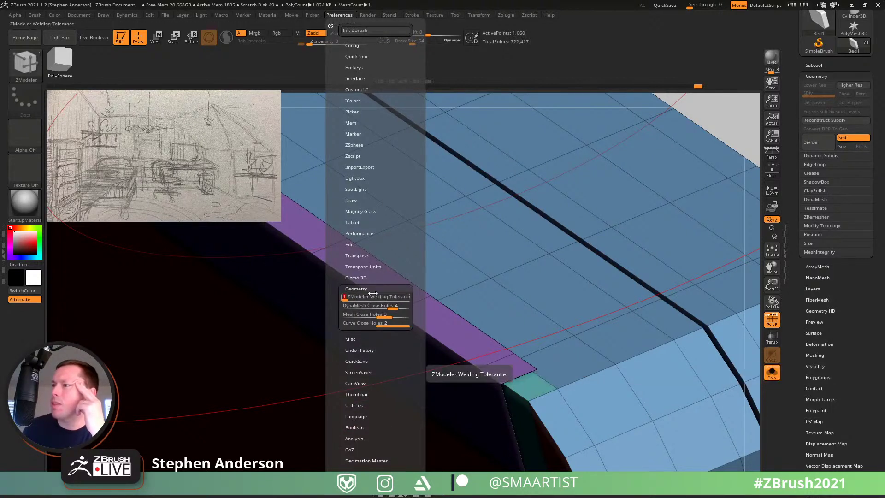
pyautogui.write('5')
pyautogui.press('Return')
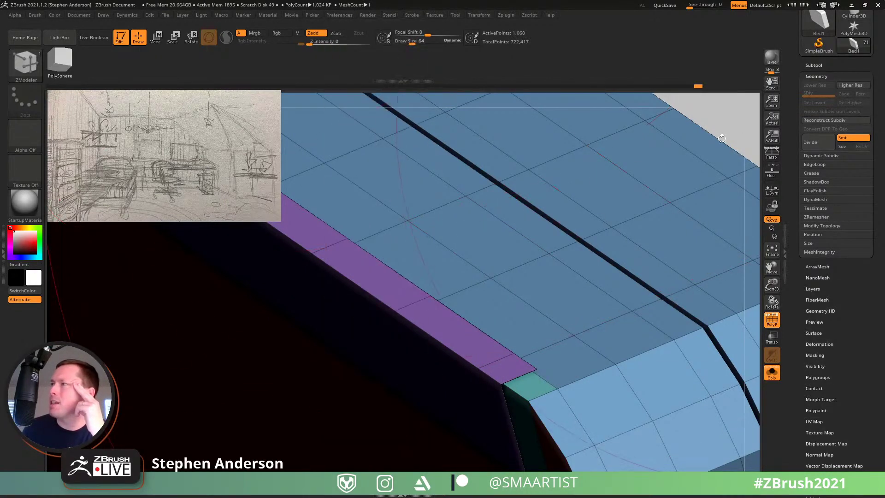
# Step: Try to extrude the purple edge strip of the bed with ZModeler's Extrude and the Island target
pyautogui.moveTo(395, 344); pyautogui.dragTo(423, 339, button='right')
pyautogui.press('space')
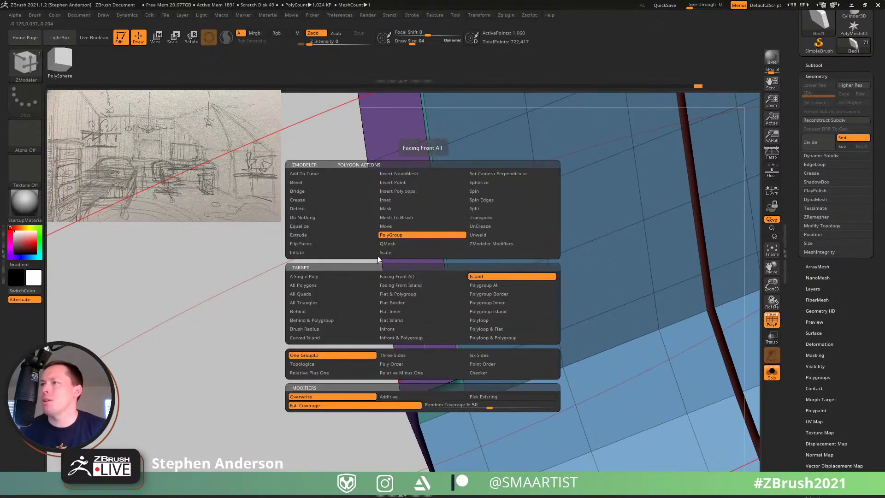
pyautogui.click(308, 234)
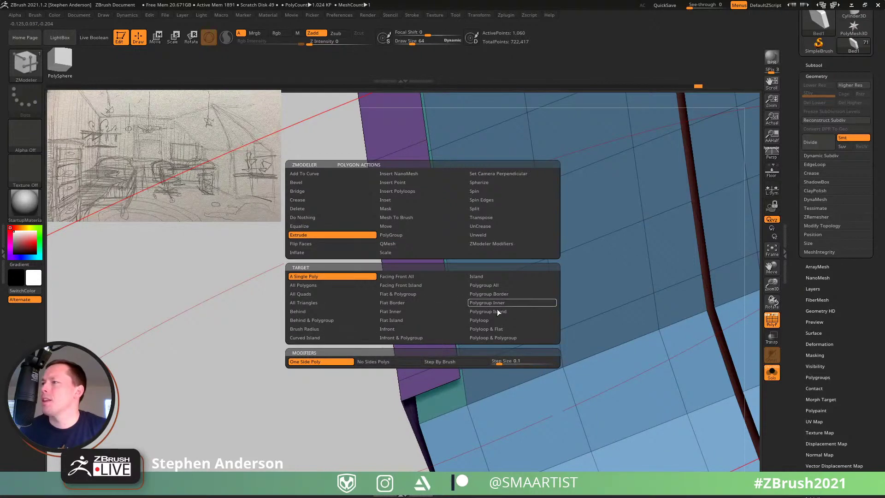
pyautogui.click(491, 275)
pyautogui.moveTo(424, 340); pyautogui.dragTo(434, 355)
# Step: Preview the bed with Dynamic Subdiv set to always auto-activate, and undo the strip's extrusion
pyautogui.press('d')
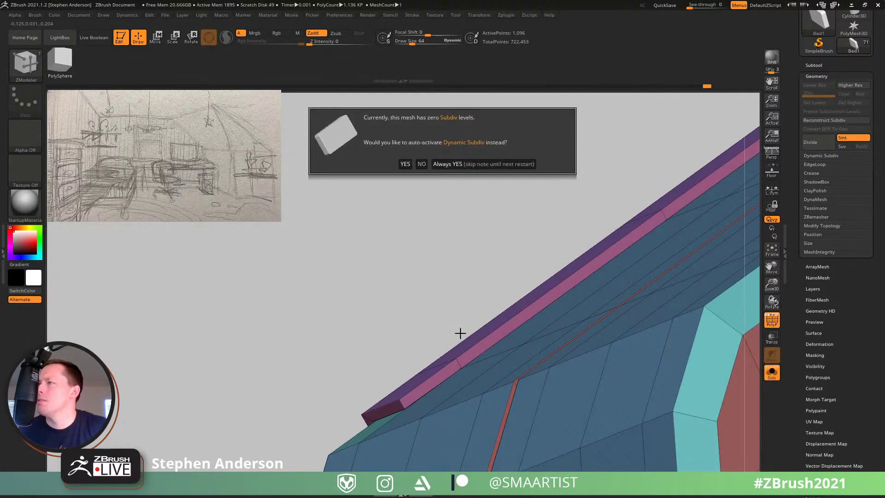
pyautogui.click(475, 161)
pyautogui.moveTo(500, 302); pyautogui.dragTo(511, 368)
pyautogui.hotkey('shift', 'd')
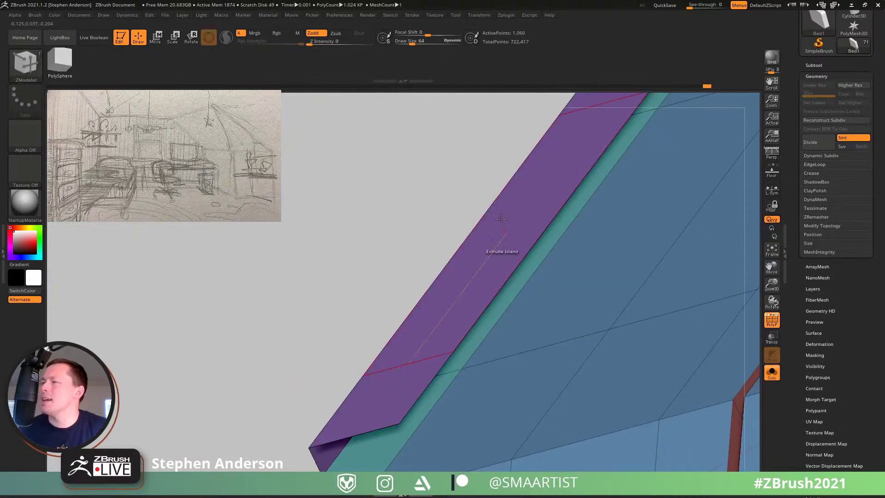
# Step: Adjust the ZModeler Welding Tolerance in the geometry preferences and extrude the bed's purple edge strip with Extrude Island
pyautogui.press('space')
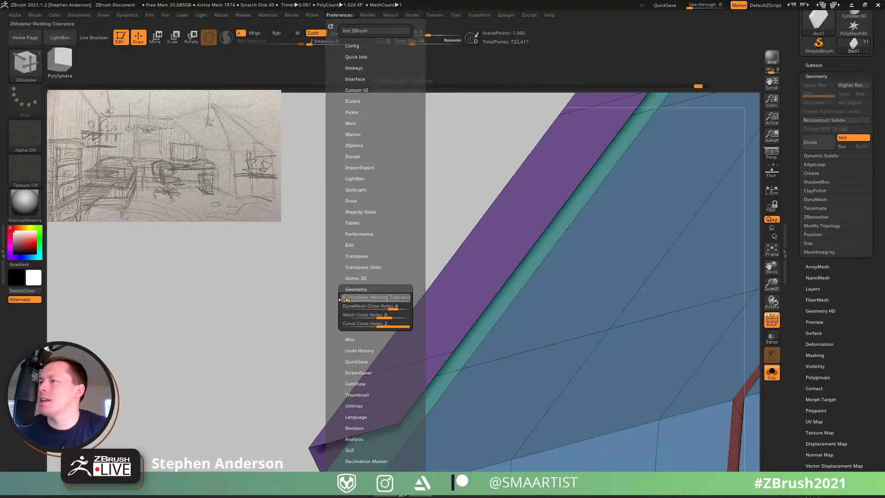
pyautogui.click(366, 299)
pyautogui.moveTo(462, 303); pyautogui.dragTo(470, 321)
pyautogui.moveTo(508, 323)
pyautogui.keyDown('ctrl'); pyautogui.mouseDown(button='right')
pyautogui.moveTo(461, 324)
pyautogui.moveTo(486, 260)
pyautogui.moveTo(473, 264)
pyautogui.moveTo(450, 322)
pyautogui.moveTo(450, 304)
pyautogui.moveTo(476, 408)
pyautogui.moveTo(428, 367)
pyautogui.moveTo(480, 329)
pyautogui.moveTo(511, 352)
pyautogui.moveTo(508, 314)
pyautogui.moveTo(525, 265)
pyautogui.moveTo(504, 290)
pyautogui.moveTo(525, 322)
pyautogui.moveTo(502, 276)
pyautogui.moveTo(508, 316)
pyautogui.moveTo(454, 313)
pyautogui.moveTo(454, 363)
pyautogui.moveTo(423, 370)
pyautogui.moveTo(415, 390)
pyautogui.moveTo(468, 438)
pyautogui.moveTo(435, 405)
pyautogui.mouseUp(button='right'); pyautogui.keyUp('ctrl')
# Step: Preview the extruded strip with Dynamic Subdiv smoothing and without the polyframe
pyautogui.press('d')
pyautogui.hotkey('shift', 'f')
pyautogui.hotkey('shift', 'f')
pyautogui.hotkey('shift', 'd')
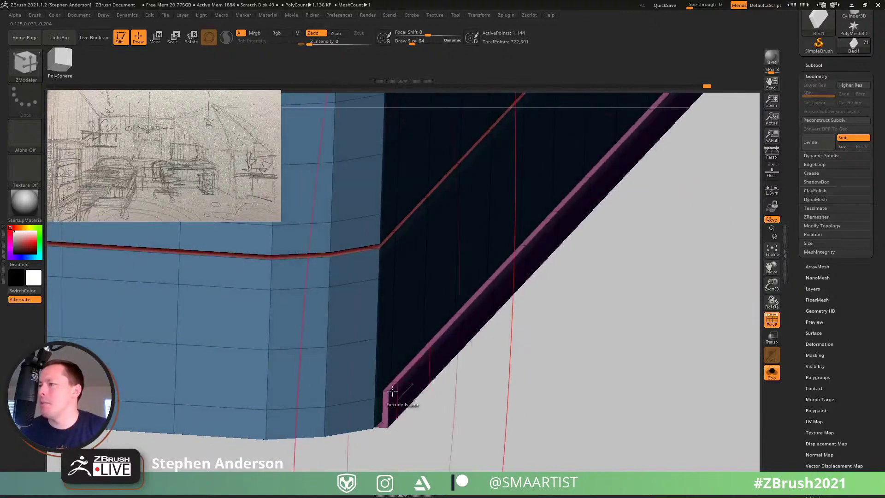
# Step: Set the polygon Extrude target to Flat Island and extrude the strip's thin pink edge face
pyautogui.press('space')
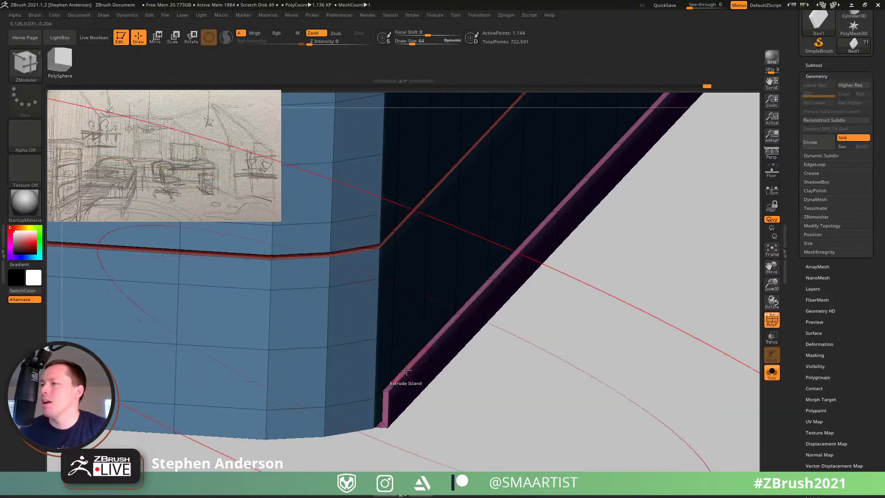
pyautogui.press('space')
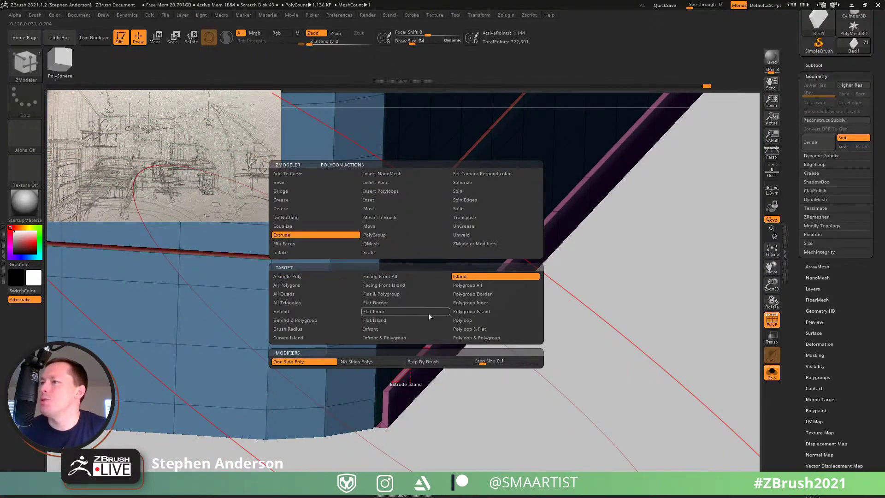
pyautogui.click(398, 320)
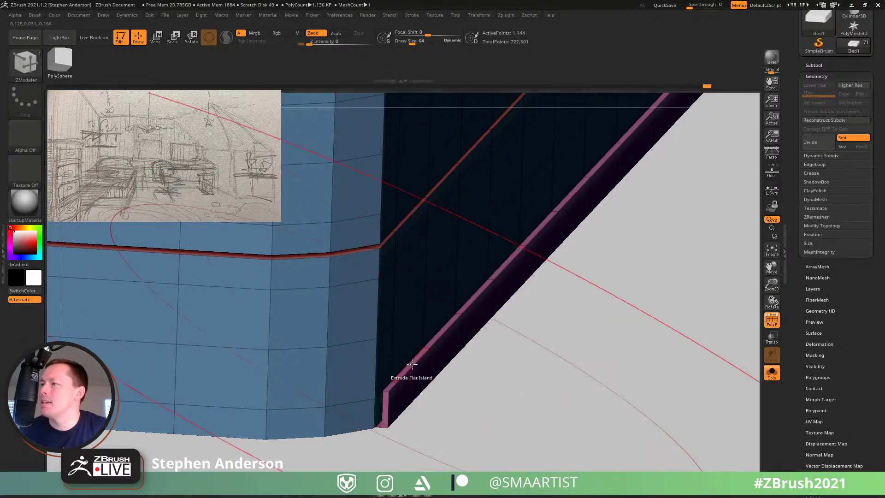
pyautogui.moveTo(412, 364); pyautogui.dragTo(410, 337)
pyautogui.keyDown('ctrl'); pyautogui.moveTo(470, 350); pyautogui.dragTo(336, 338, button='right'); pyautogui.keyUp('ctrl')
pyautogui.moveTo(441, 339); pyautogui.dragTo(390, 342, button='right')
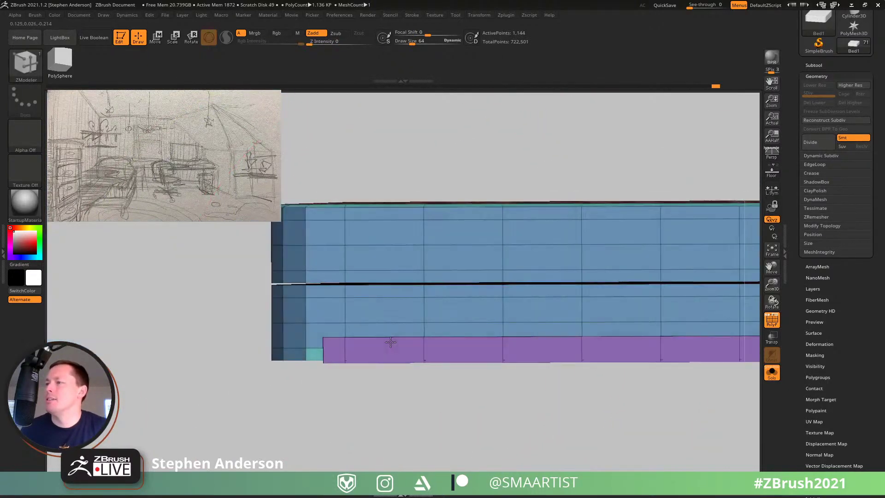
# Step: Examine the purple strip's corner and fit along the bed's side, with and without the polyframe
pyautogui.keyDown('ctrl'); pyautogui.moveTo(322, 336); pyautogui.dragTo(380, 386, button='right'); pyautogui.keyUp('ctrl')
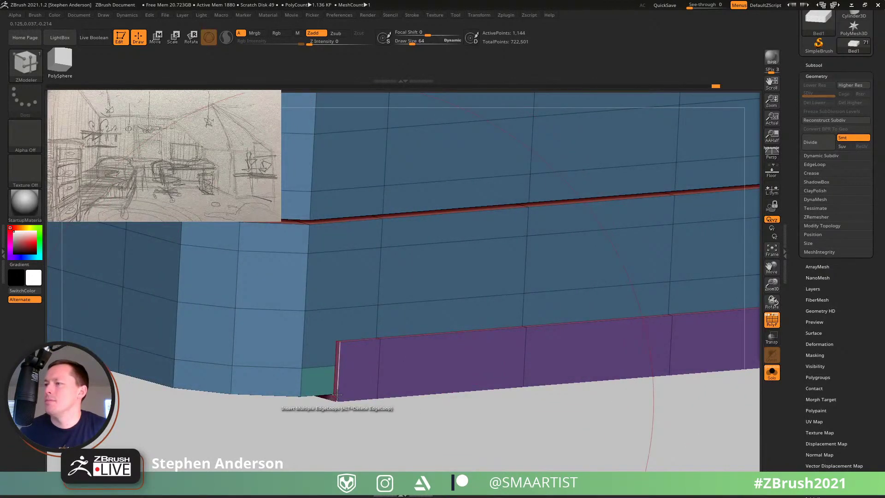
pyautogui.press('space')
pyautogui.keyDown('ctrl'); pyautogui.moveTo(337, 395); pyautogui.dragTo(405, 366, button='right'); pyautogui.keyUp('ctrl')
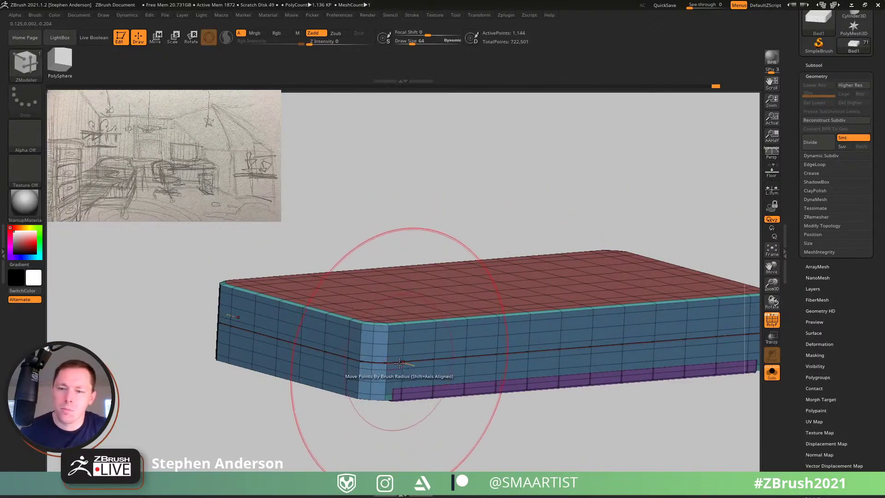
pyautogui.keyDown('ctrl'); pyautogui.moveTo(402, 362); pyautogui.dragTo(351, 324, button='right'); pyautogui.keyUp('ctrl')
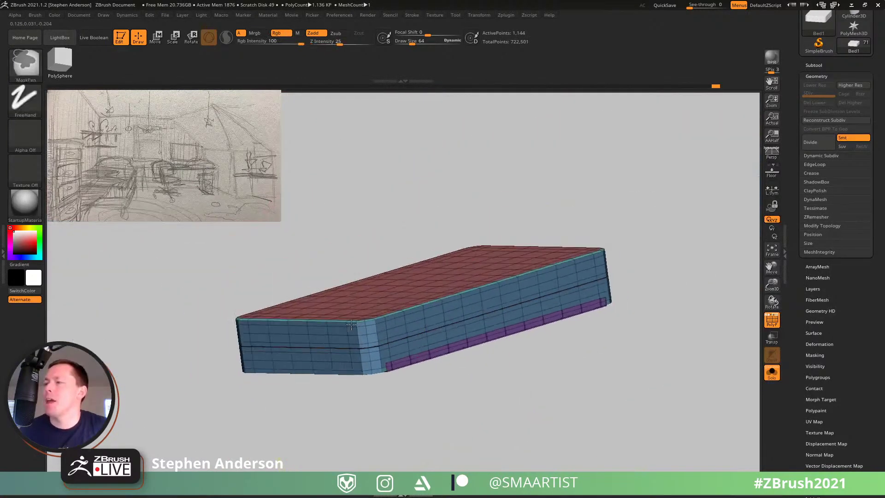
pyautogui.hotkey('shift', 'f')
pyautogui.moveTo(464, 376); pyautogui.dragTo(418, 372, button='right')
pyautogui.moveTo(413, 382)
pyautogui.mouseDown()
pyautogui.moveTo(410, 300)
pyautogui.moveTo(398, 354)
pyautogui.moveTo(377, 350)
pyautogui.moveTo(375, 361)
pyautogui.moveTo(356, 316)
pyautogui.moveTo(361, 338)
pyautogui.mouseUp()
pyautogui.hotkey('shift', 'f')
pyautogui.keyDown('ctrl'); pyautogui.moveTo(361, 338); pyautogui.dragTo(402, 342, button='right'); pyautogui.keyUp('ctrl')
pyautogui.press('space')
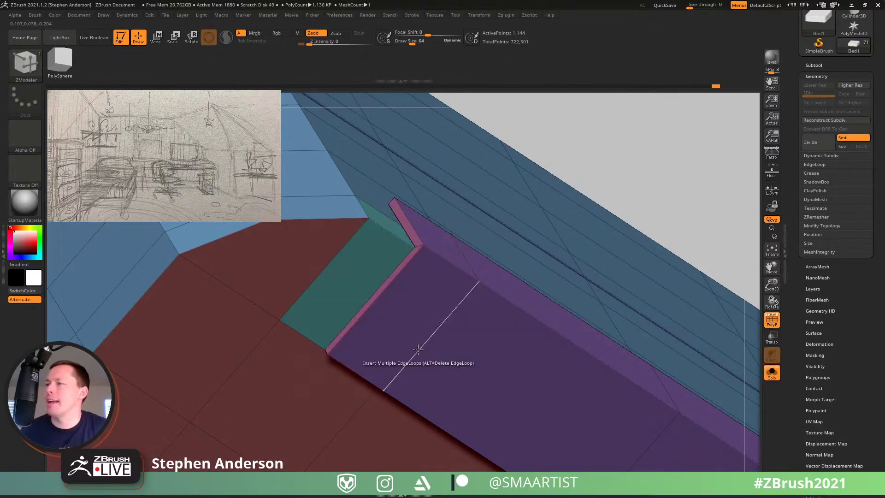
pyautogui.click(418, 348)
pyautogui.press('ctrl')
pyautogui.hotkey('ctrl', 'z')
# Step: Set the edge Insert target to Single EdgeLoop and add supporting loops close to the purple strip's long edges
pyautogui.press('space')
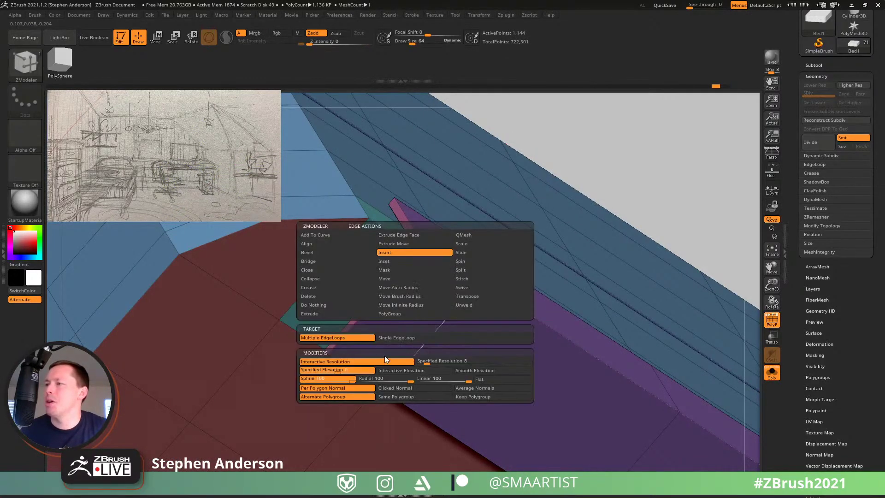
pyautogui.click(395, 253)
pyautogui.click(387, 341)
pyautogui.click(400, 366)
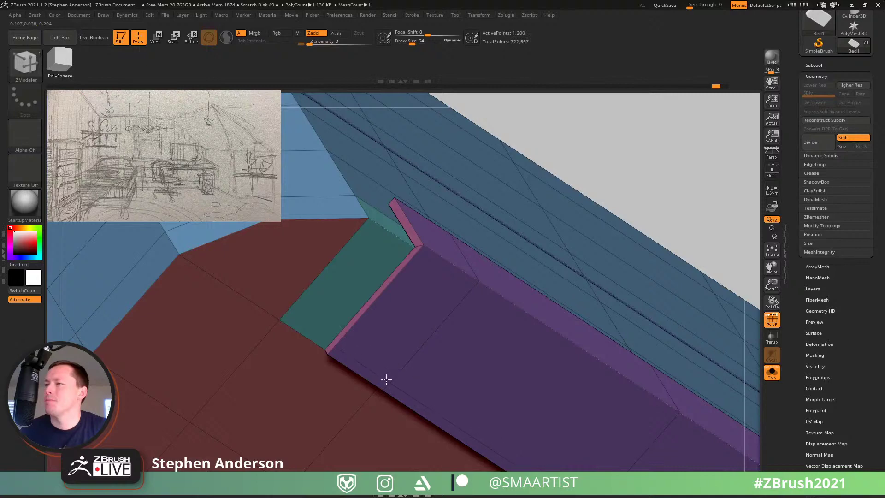
pyautogui.moveTo(472, 262); pyautogui.dragTo(429, 249, button='right')
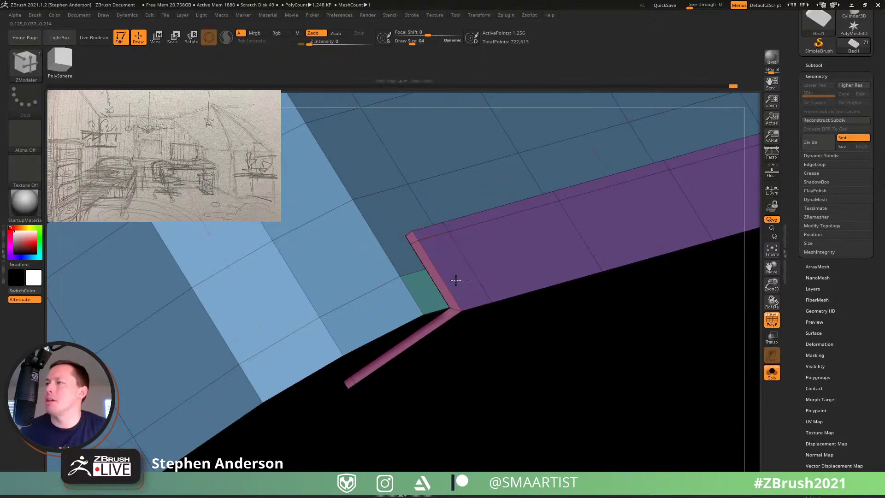
pyautogui.moveTo(447, 301); pyautogui.dragTo(449, 279, button='right')
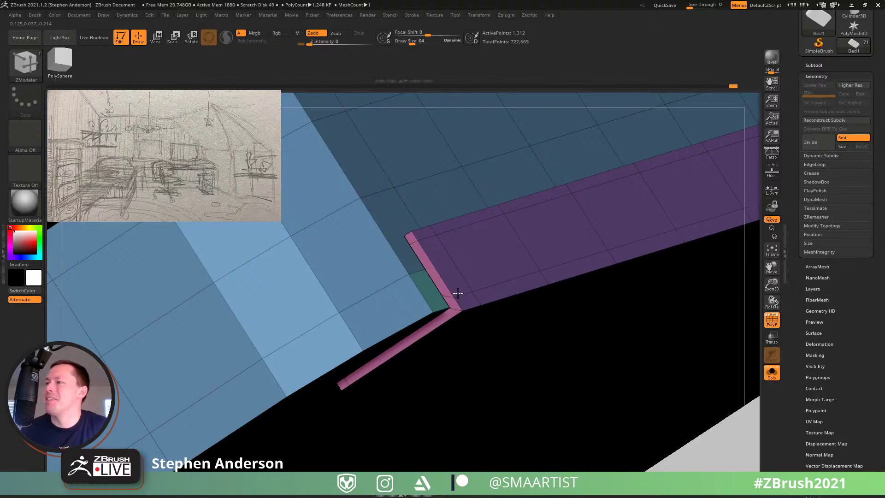
pyautogui.click(446, 320)
pyautogui.moveTo(446, 320)
pyautogui.mouseDown(button='right')
pyautogui.moveTo(448, 286)
pyautogui.moveTo(445, 336)
pyautogui.mouseUp(button='right')
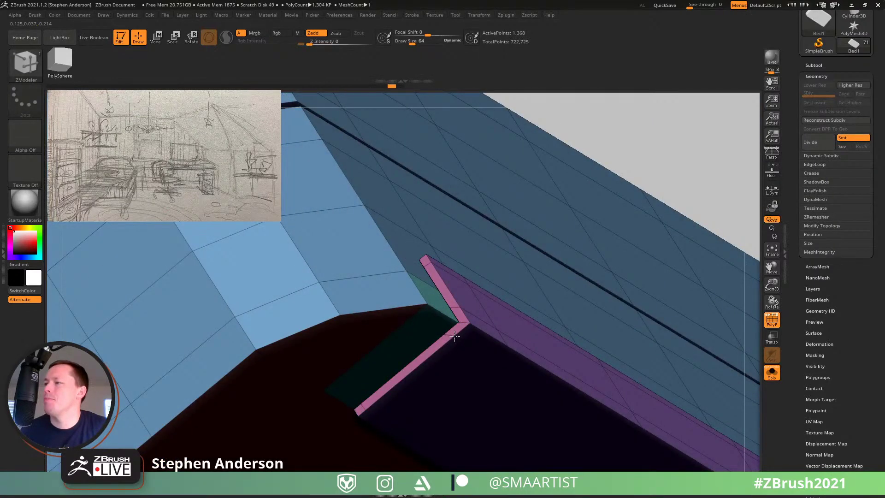
# Step: Insert a supporting edge loop near each end of the purple strip, checking the smoothing with Dynamic Subdiv
pyautogui.moveTo(455, 335)
pyautogui.mouseDown(button='right')
pyautogui.moveTo(466, 350)
pyautogui.moveTo(463, 302)
pyautogui.moveTo(450, 290)
pyautogui.moveTo(439, 339)
pyautogui.moveTo(447, 355)
pyautogui.moveTo(475, 363)
pyautogui.moveTo(394, 328)
pyautogui.moveTo(405, 331)
pyautogui.mouseUp(button='right')
pyautogui.press('d')
pyautogui.hotkey('shift', 'd')
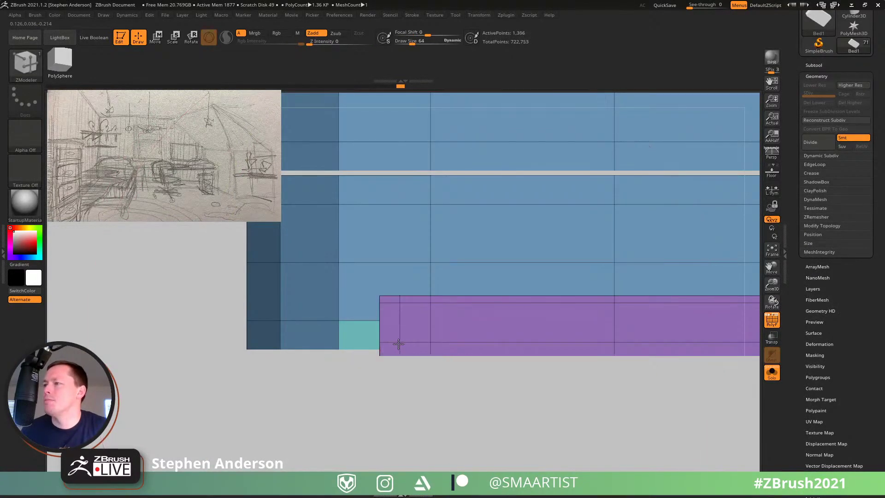
pyautogui.moveTo(386, 343); pyautogui.dragTo(484, 284, button='right')
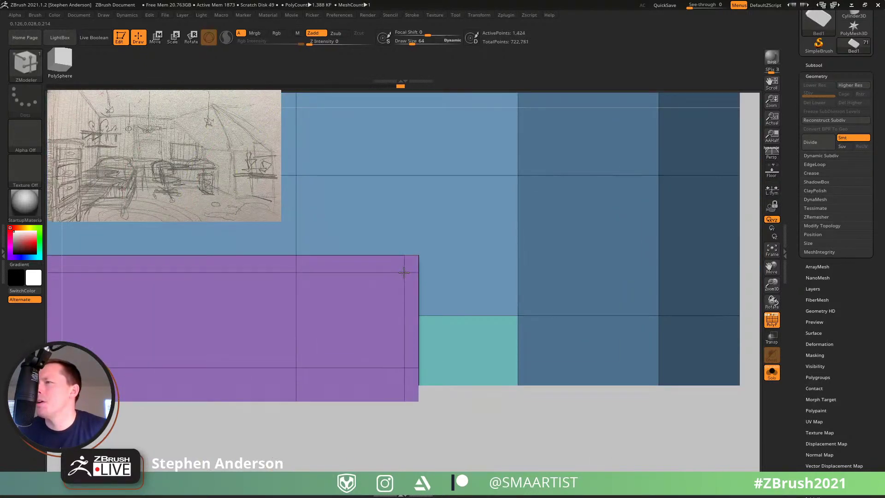
pyautogui.moveTo(399, 273); pyautogui.dragTo(400, 273)
pyautogui.keyDown('ctrl'); pyautogui.moveTo(428, 304); pyautogui.dragTo(391, 289, button='right'); pyautogui.keyUp('ctrl')
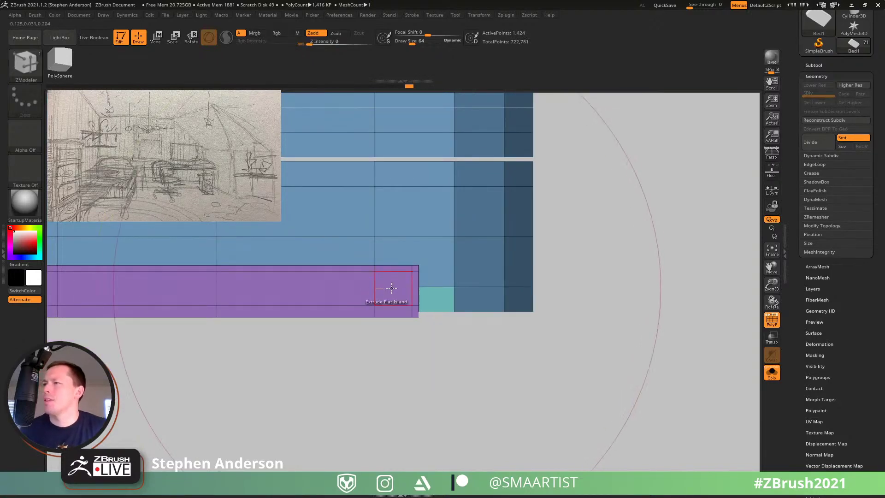
pyautogui.hotkey('shift', 'f')
pyautogui.moveTo(467, 327); pyautogui.dragTo(569, 288, button='right')
pyautogui.hotkey('shift', 'f')
# Step: Isolate the middle side band of the bed's upper section, give it its own polygroup, and show the whole bed again
pyautogui.keyDown('ctrl'); pyautogui.moveTo(529, 318); pyautogui.dragTo(547, 397, button='right'); pyautogui.keyUp('ctrl')
pyautogui.click(339, 361)
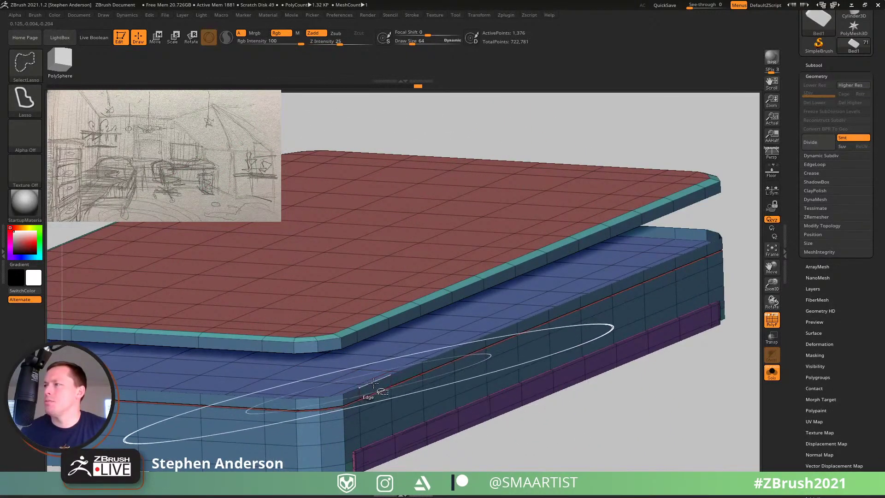
pyautogui.keyDown('ctrl'); pyautogui.keyDown('shift'); pyautogui.moveTo(502, 464); pyautogui.dragTo(568, 460); pyautogui.keyUp('shift'); pyautogui.keyUp('ctrl')
pyautogui.keyDown('ctrl'); pyautogui.click(563, 443); pyautogui.keyUp('ctrl')
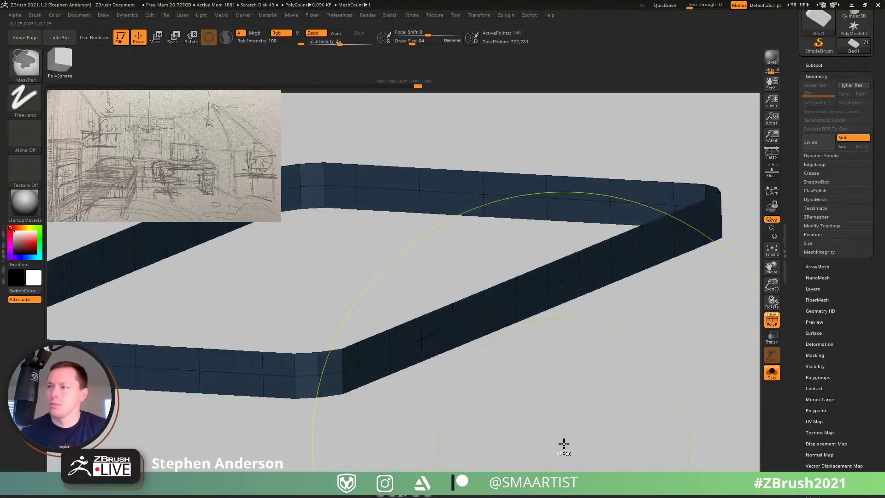
pyautogui.keyDown('ctrl'); pyautogui.click(567, 436); pyautogui.keyUp('ctrl')
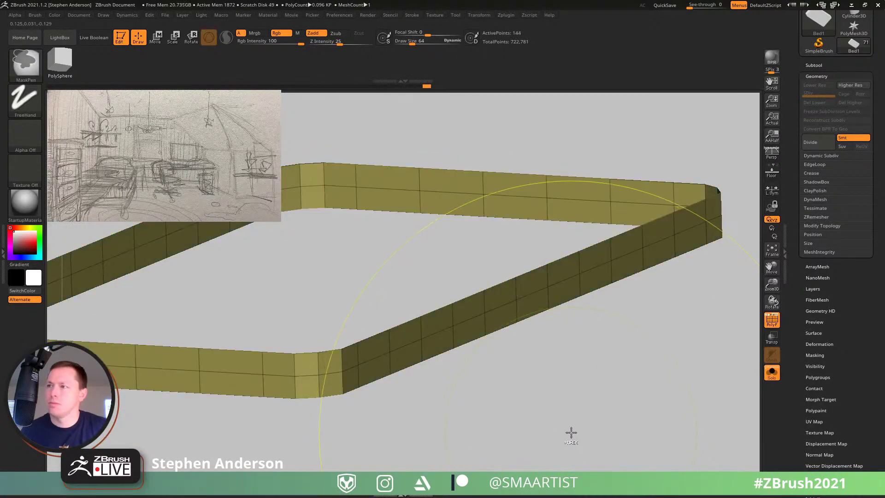
pyautogui.keyDown('ctrl'); pyautogui.keyDown('shift'); pyautogui.click(574, 433); pyautogui.keyUp('shift'); pyautogui.keyUp('ctrl')
pyautogui.moveTo(399, 349); pyautogui.dragTo(410, 352)
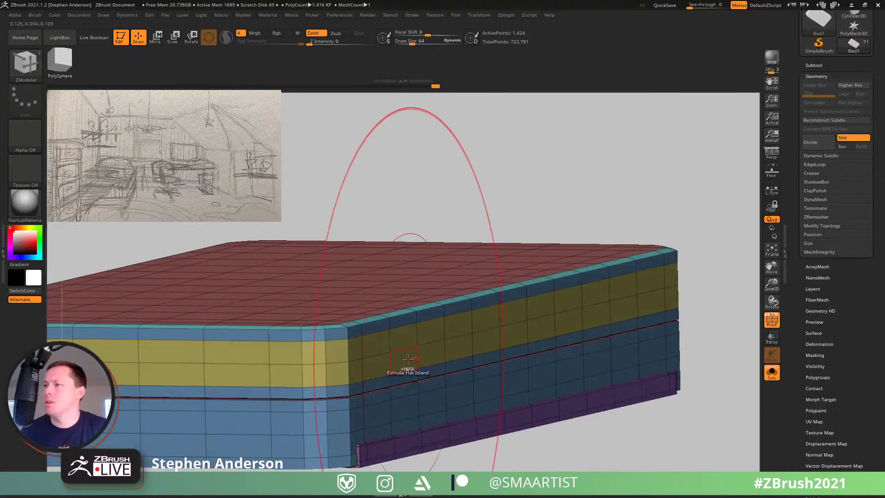
# Step: Isolate the side band of the bed's lower section, assign it a separate polygroup, and unhide the rest
pyautogui.keyDown('ctrl'); pyautogui.keyDown('shift'); pyautogui.click(348, 421); pyautogui.keyUp('shift'); pyautogui.keyUp('ctrl')
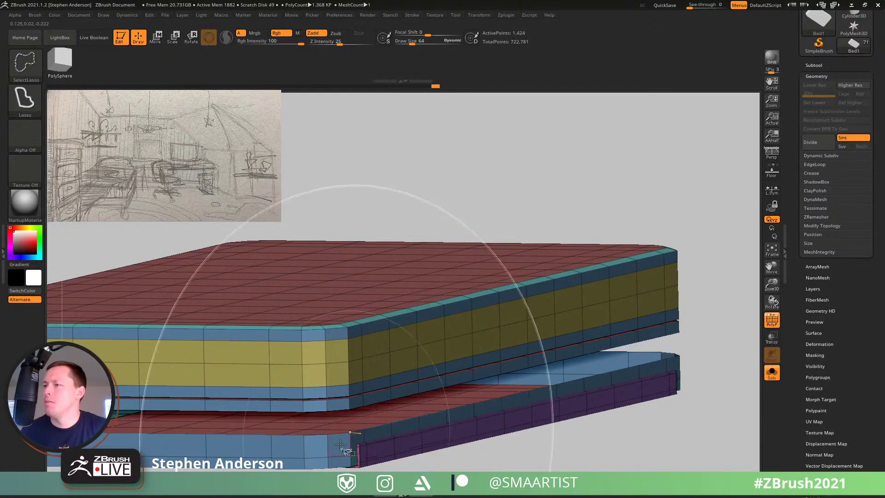
pyautogui.keyDown('ctrl'); pyautogui.keyDown('shift'); pyautogui.click(328, 445); pyautogui.keyUp('shift'); pyautogui.keyUp('ctrl')
pyautogui.keyDown('ctrl'); pyautogui.keyDown('shift'); pyautogui.moveTo(562, 459); pyautogui.dragTo(597, 469); pyautogui.keyUp('shift'); pyautogui.keyUp('ctrl')
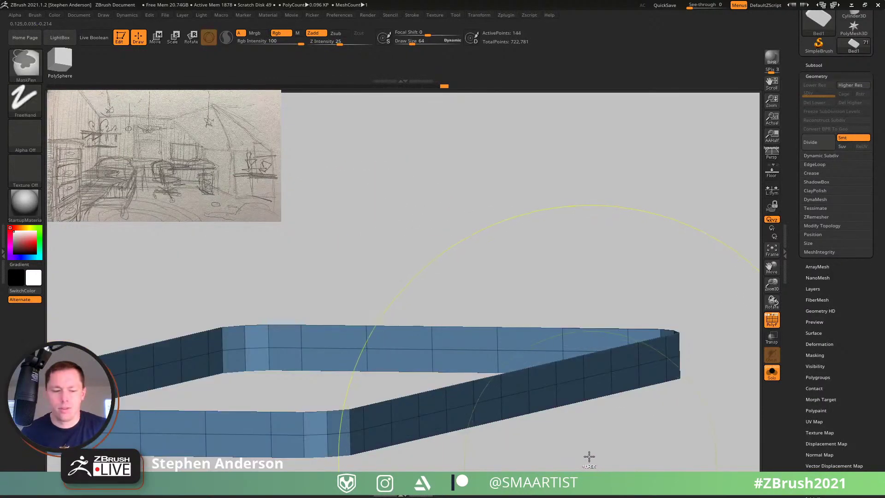
pyautogui.hotkey('ctrl', 'w')
pyautogui.keyDown('ctrl'); pyautogui.keyDown('shift'); pyautogui.click(585, 439); pyautogui.keyUp('shift'); pyautogui.keyUp('ctrl')
pyautogui.keyDown('ctrl'); pyautogui.moveTo(375, 367); pyautogui.dragTo(421, 341, button='right'); pyautogui.keyUp('ctrl')
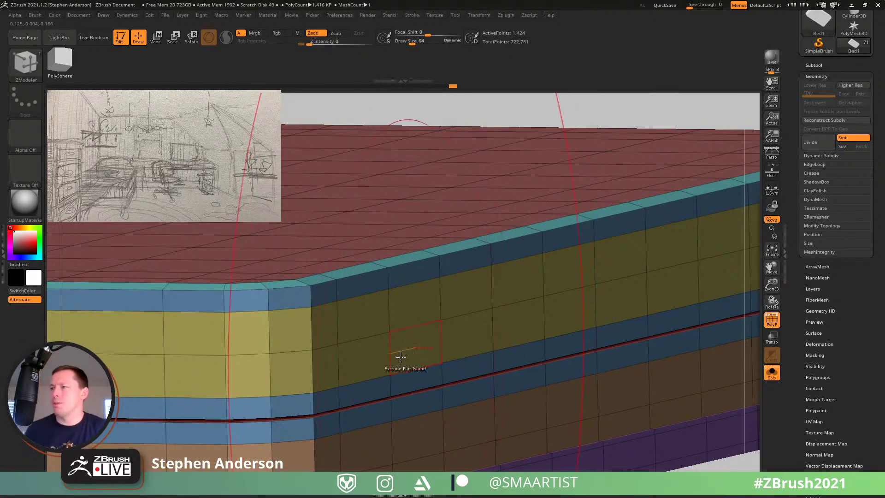
# Step: Set the polygon Extrude target to Polygroup Island and try pushing the yellow side band inward
pyautogui.moveTo(403, 357); pyautogui.dragTo(403, 350, button='right')
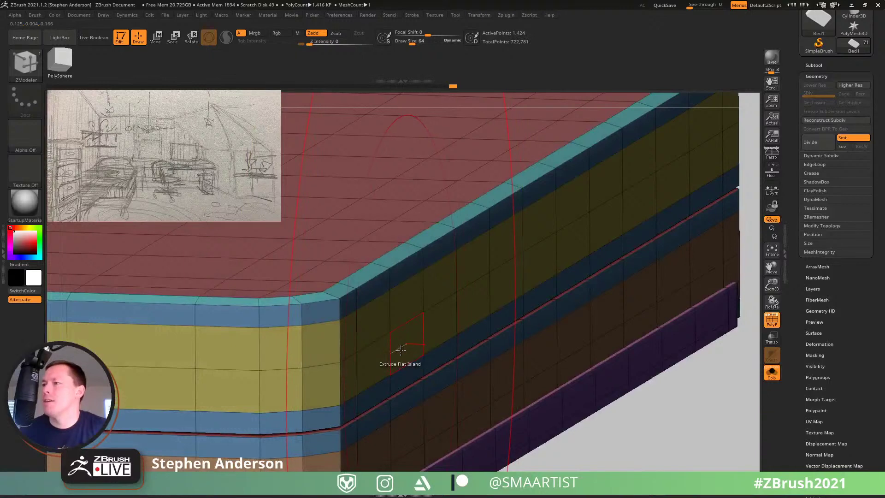
pyautogui.press('space')
pyautogui.click(479, 313)
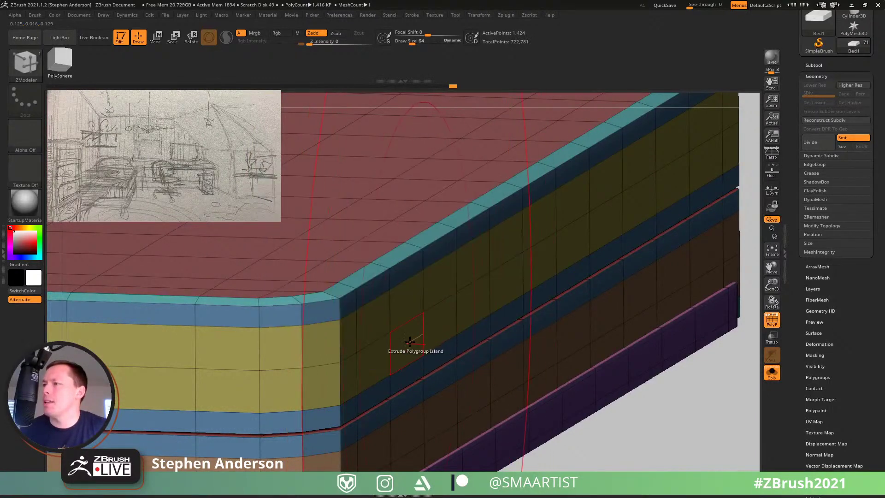
pyautogui.moveTo(402, 349); pyautogui.dragTo(398, 349)
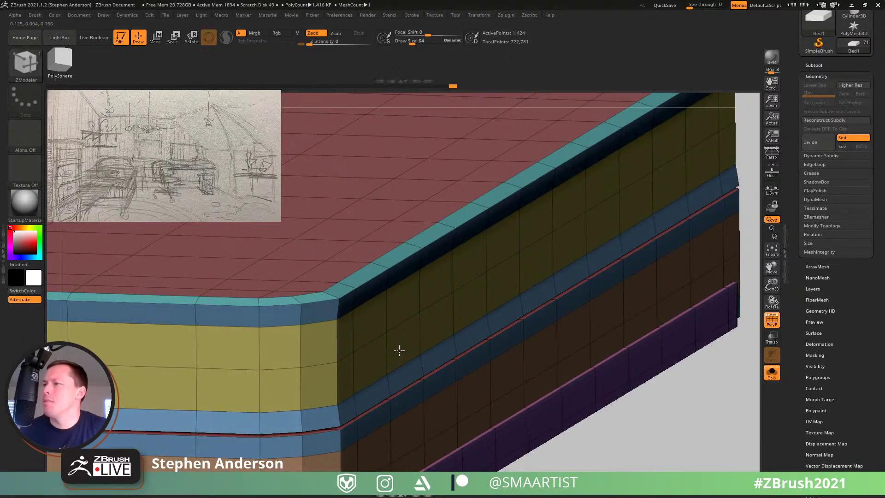
pyautogui.click(354, 404)
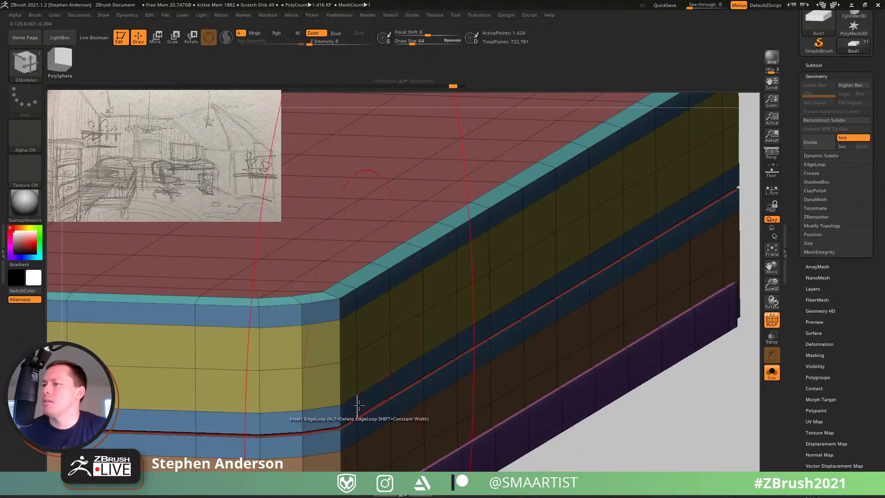
# Step: Using the Multiple EdgeLoops target, insert loops in the borders below and above the yellow band, and push the band inward
pyautogui.press('space')
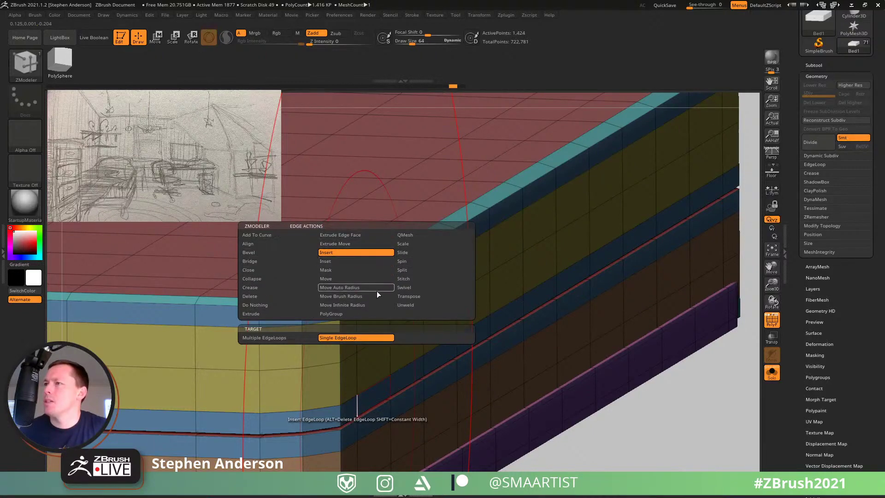
pyautogui.click(297, 338)
pyautogui.click(355, 410)
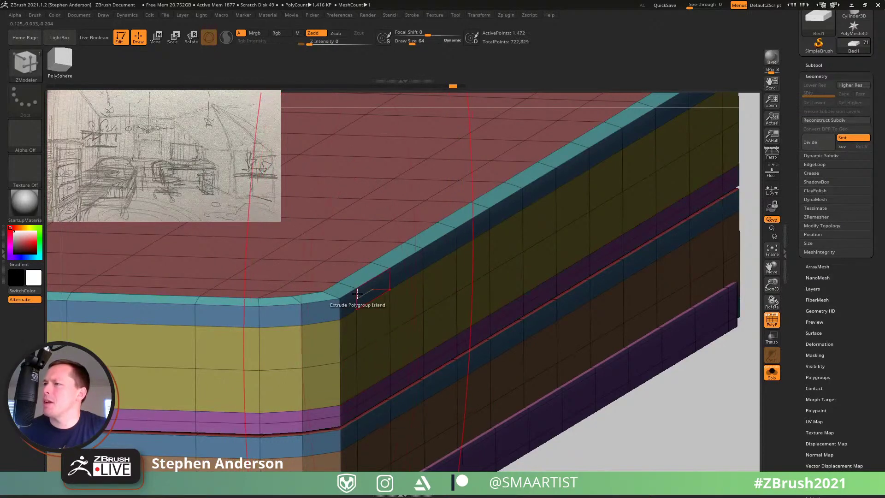
pyautogui.moveTo(357, 293); pyautogui.dragTo(370, 369)
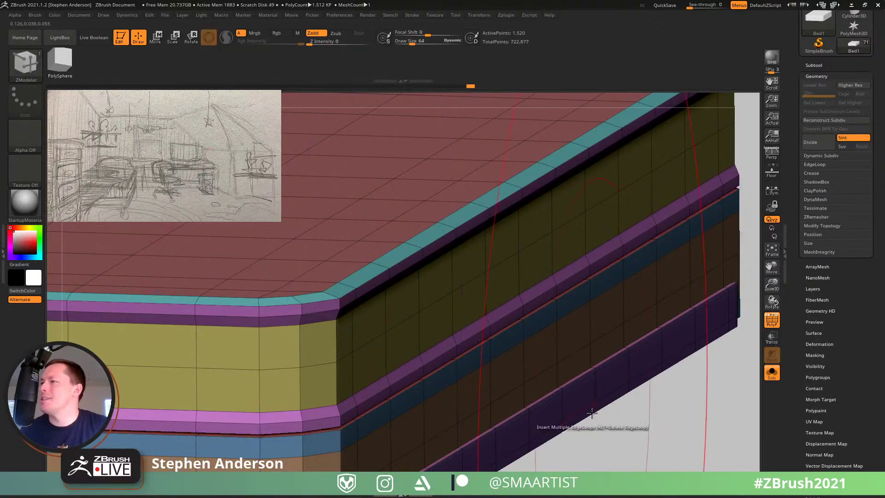
# Step: Inspect the bed's recessed side band and borders without the polyframe
pyautogui.hotkey('shift', 'f')
pyautogui.keyDown('ctrl'); pyautogui.moveTo(601, 422); pyautogui.dragTo(604, 305, button='right'); pyautogui.keyUp('ctrl')
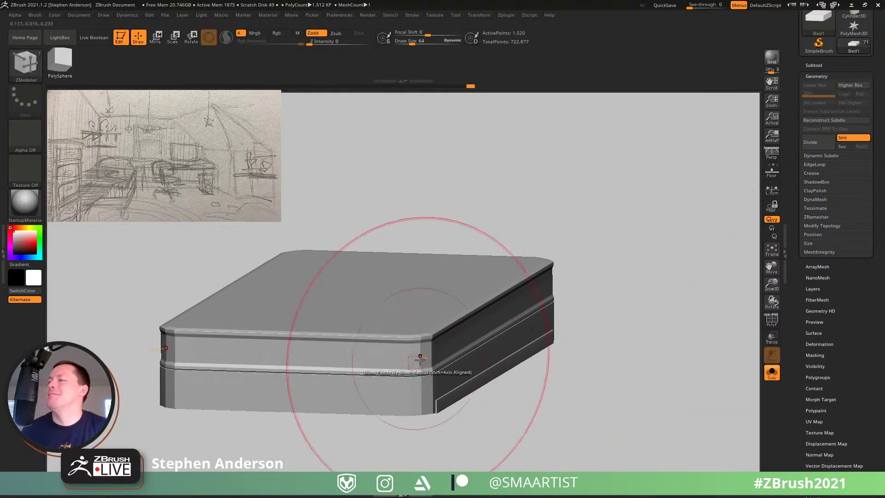
pyautogui.moveTo(419, 357)
pyautogui.mouseDown(button='right')
pyautogui.moveTo(400, 353)
pyautogui.moveTo(432, 367)
pyautogui.moveTo(480, 419)
pyautogui.moveTo(416, 342)
pyautogui.moveTo(405, 342)
pyautogui.moveTo(423, 344)
pyautogui.mouseUp(button='right')
pyautogui.hotkey('shift', 'f')
# Step: Inset the top face of the bed's upper section, using the Polygroup Island target
pyautogui.moveTo(513, 294)
pyautogui.mouseDown(button='right')
pyautogui.moveTo(442, 326)
pyautogui.moveTo(440, 348)
pyautogui.mouseUp(button='right')
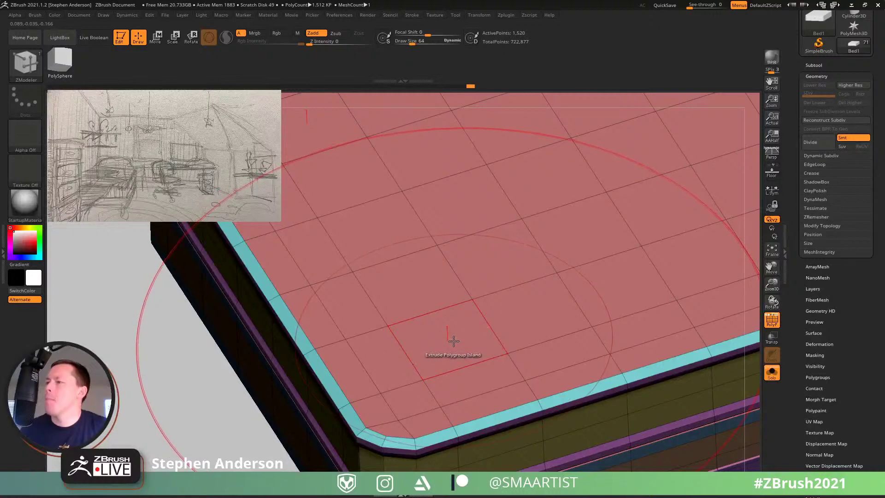
pyautogui.press('space')
pyautogui.click(443, 200)
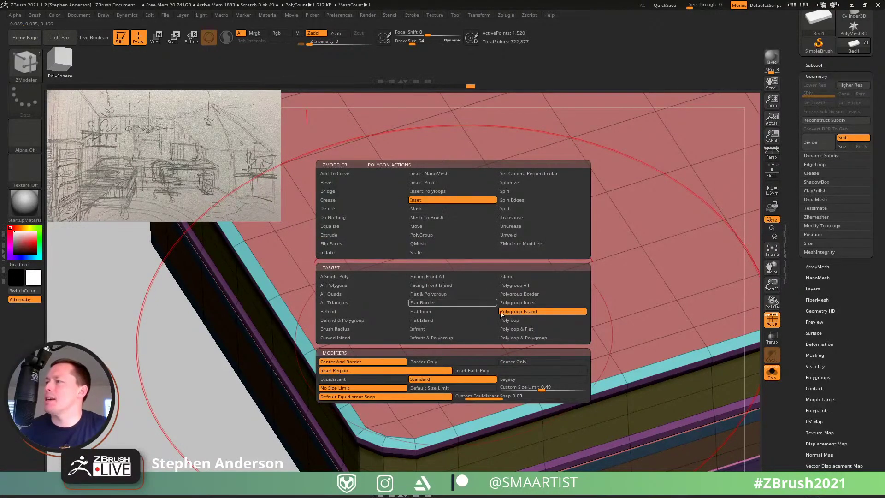
pyautogui.moveTo(537, 312); pyautogui.dragTo(520, 336)
pyautogui.moveTo(404, 417); pyautogui.dragTo(406, 451, button='right')
# Step: Set the draw size to 2 and adjust the top inset's inner corner points with the Slide Points by Brush Radius action
pyautogui.press('s')
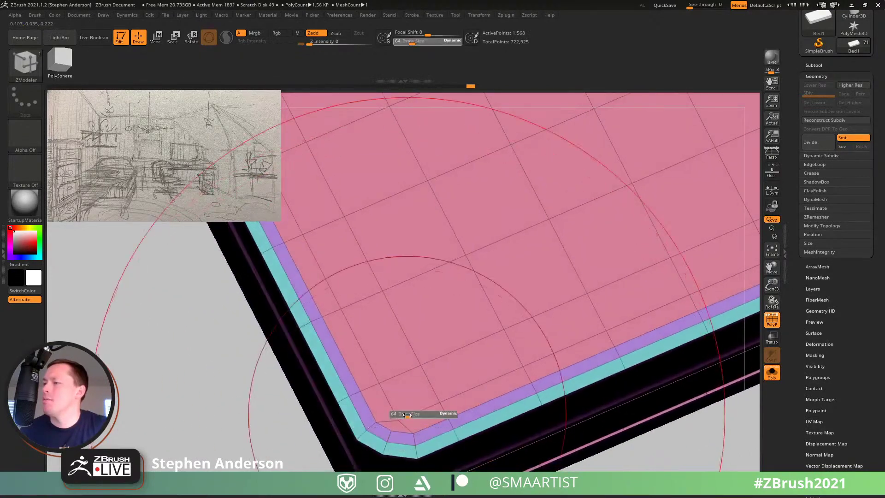
pyautogui.moveTo(408, 417); pyautogui.dragTo(396, 416)
pyautogui.press('space')
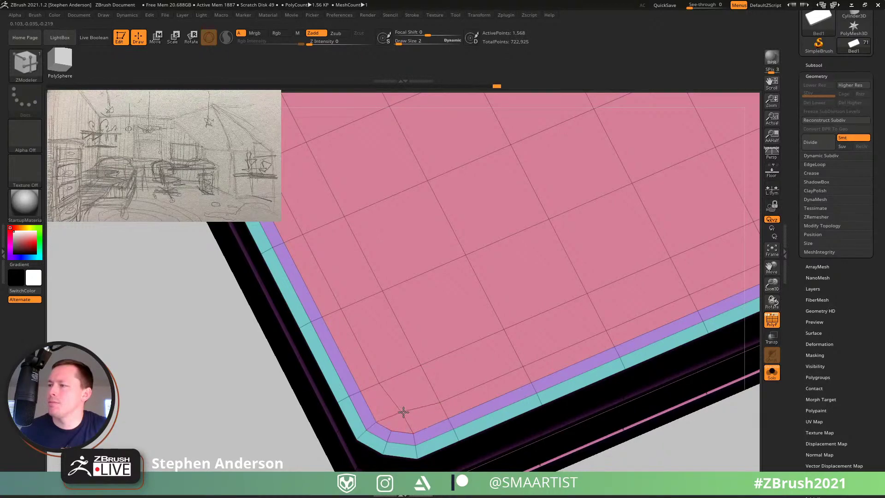
pyautogui.keyDown('ctrl'); pyautogui.moveTo(476, 383); pyautogui.dragTo(306, 375, button='right'); pyautogui.keyUp('ctrl')
pyautogui.moveTo(469, 310)
pyautogui.keyDown('alt'); pyautogui.mouseDown(button='right')
pyautogui.moveTo(585, 241)
pyautogui.moveTo(422, 382)
pyautogui.mouseUp(button='right'); pyautogui.keyUp('alt')
pyautogui.press('shift')
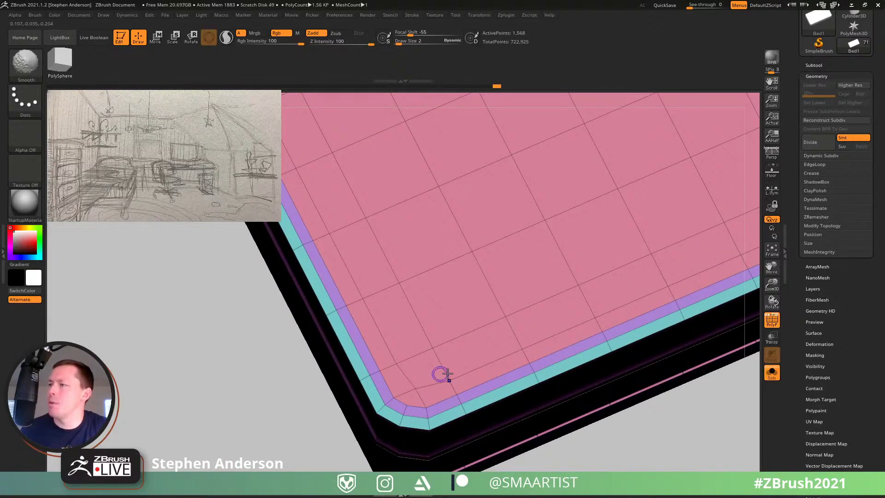
pyautogui.moveTo(502, 319)
pyautogui.keyDown('alt'); pyautogui.mouseDown(button='right')
pyautogui.moveTo(449, 305)
pyautogui.moveTo(264, 426)
pyautogui.mouseUp(button='right'); pyautogui.keyUp('alt')
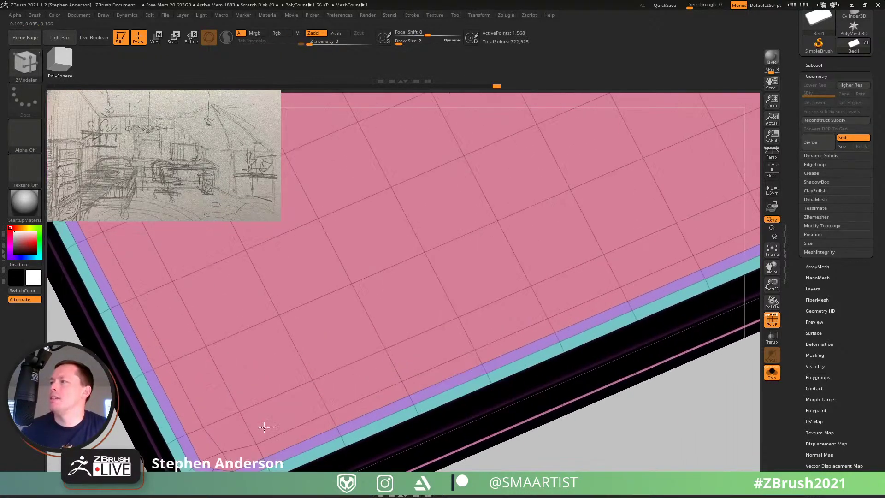
pyautogui.keyDown('alt'); pyautogui.moveTo(594, 290); pyautogui.dragTo(270, 383, button='right'); pyautogui.keyUp('alt')
pyautogui.moveTo(663, 239)
pyautogui.keyDown('alt'); pyautogui.mouseDown(button='right')
pyautogui.moveTo(509, 303)
pyautogui.moveTo(483, 336)
pyautogui.mouseUp(button='right'); pyautogui.keyUp('alt')
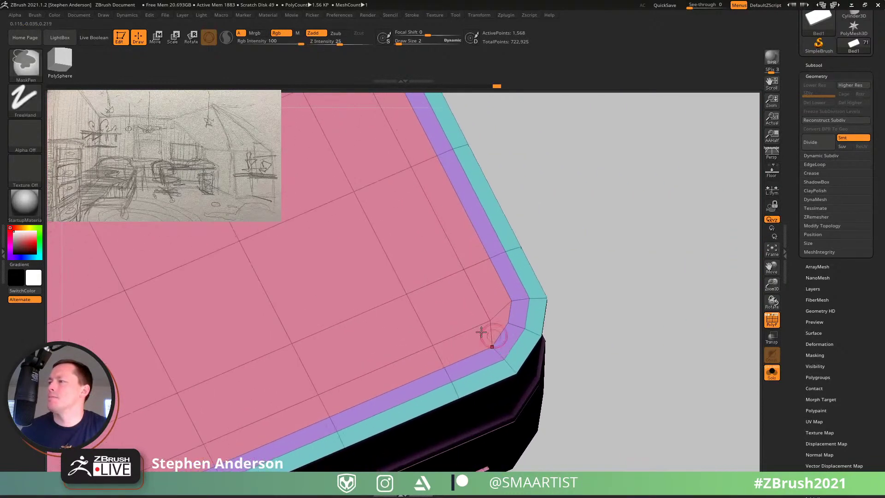
pyautogui.press('shift')
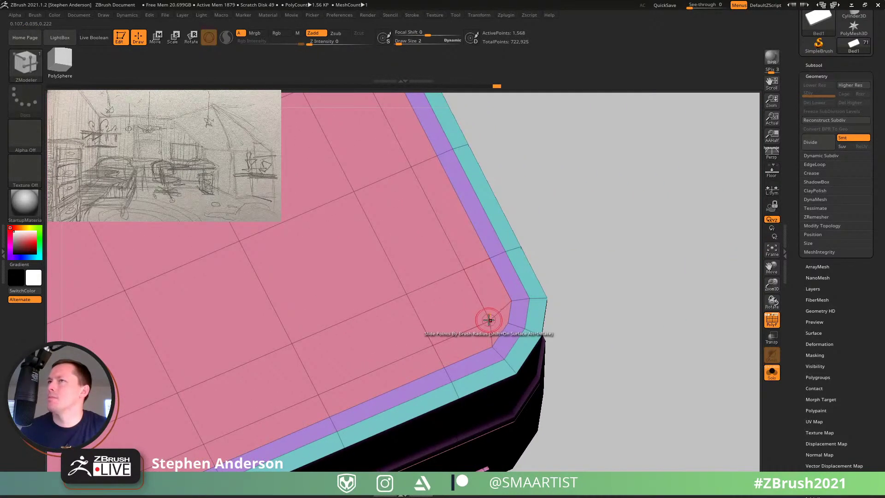
pyautogui.click(33, 15)
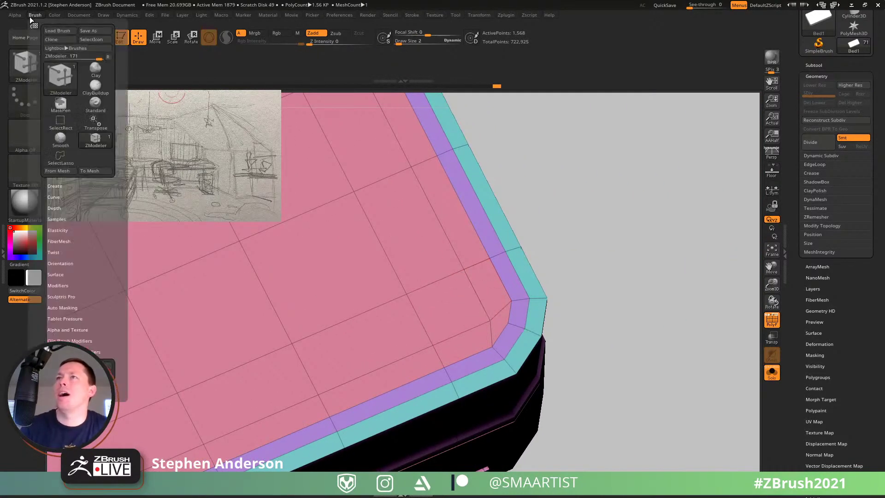
pyautogui.click(57, 220)
pyautogui.press('shift')
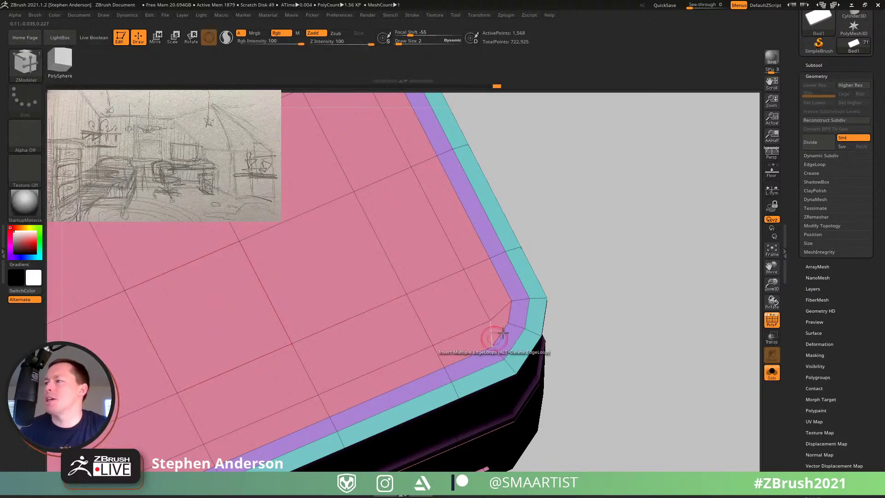
pyautogui.moveTo(467, 309)
pyautogui.keyDown('ctrl'); pyautogui.mouseDown(button='right')
pyautogui.moveTo(405, 270)
pyautogui.moveTo(737, 225)
pyautogui.moveTo(726, 221)
pyautogui.mouseUp(button='right'); pyautogui.keyUp('ctrl')
pyautogui.moveTo(479, 369)
pyautogui.keyDown('ctrl'); pyautogui.mouseDown(button='right')
pyautogui.moveTo(424, 455)
pyautogui.moveTo(391, 377)
pyautogui.moveTo(384, 295)
pyautogui.mouseUp(button='right'); pyautogui.keyUp('ctrl')
pyautogui.press('shift')
# Step: Extrude the upper section's yellow side band slightly with the Polygroup Island target, and preview the bed smoothed with Dynamic Subdivision
pyautogui.keyDown('alt'); pyautogui.moveTo(488, 352); pyautogui.dragTo(448, 351, button='right'); pyautogui.keyUp('alt')
pyautogui.hotkey('shift', 'f')
pyautogui.moveTo(380, 343)
pyautogui.keyDown('ctrl'); pyautogui.mouseDown(button='right')
pyautogui.moveTo(428, 365)
pyautogui.moveTo(398, 346)
pyautogui.moveTo(397, 360)
pyautogui.moveTo(438, 367)
pyautogui.moveTo(397, 345)
pyautogui.mouseUp(button='right'); pyautogui.keyUp('ctrl')
pyautogui.hotkey('shift', 'f')
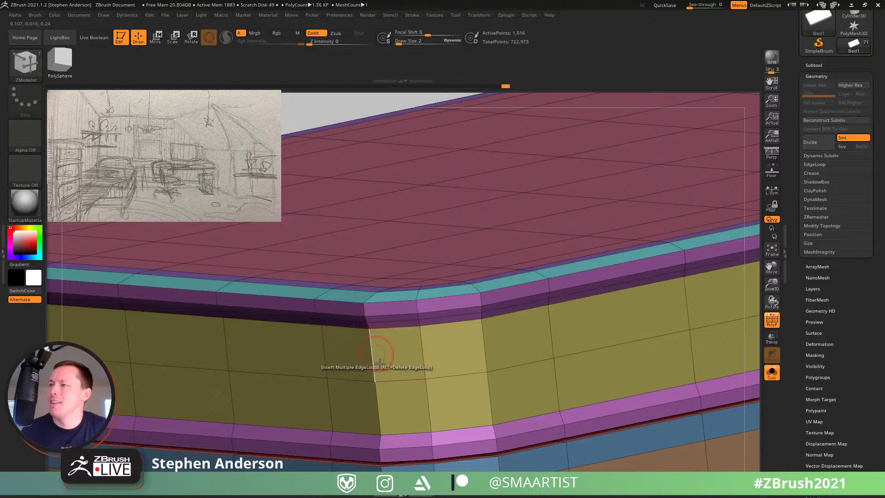
pyautogui.moveTo(396, 417); pyautogui.dragTo(390, 355, button='right')
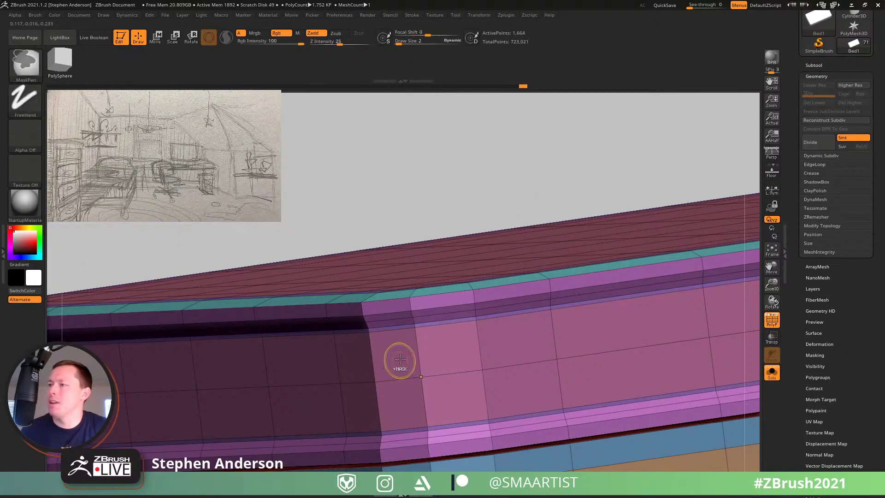
pyautogui.press('space')
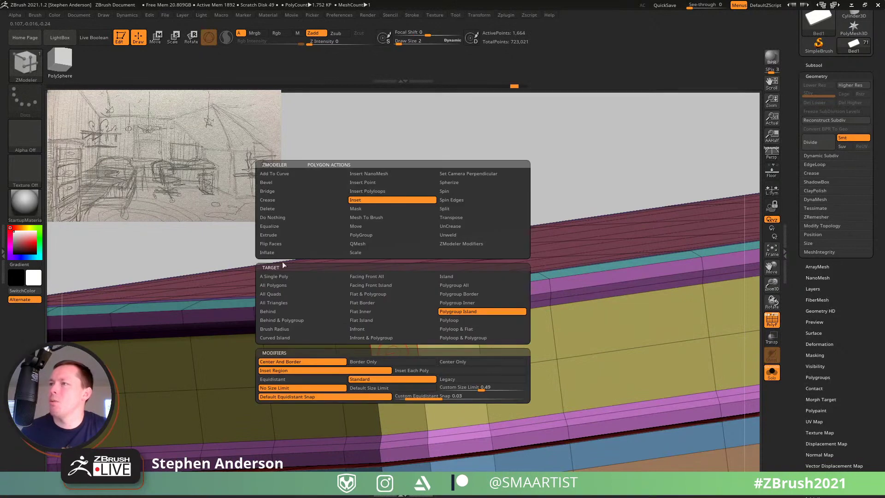
pyautogui.click(287, 235)
pyautogui.moveTo(385, 365); pyautogui.dragTo(381, 363)
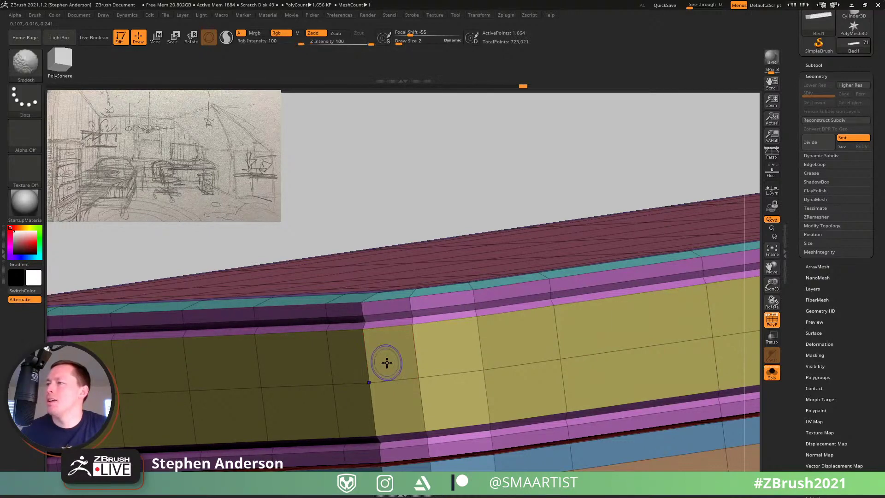
pyautogui.hotkey('shift', 'f')
pyautogui.keyDown('ctrl'); pyautogui.moveTo(387, 362); pyautogui.dragTo(549, 386, button='right'); pyautogui.keyUp('ctrl')
pyautogui.press('d')
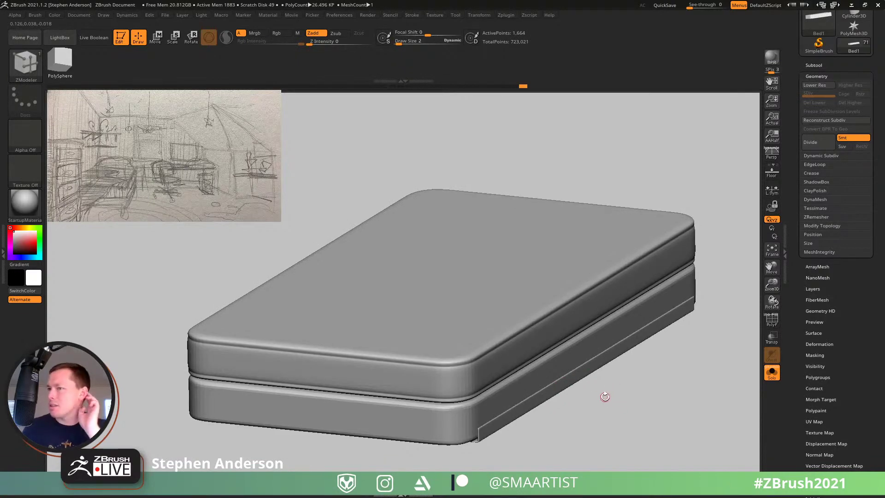
pyautogui.moveTo(482, 339)
pyautogui.mouseDown(button='right')
pyautogui.moveTo(480, 316)
pyautogui.moveTo(486, 348)
pyautogui.moveTo(433, 355)
pyautogui.moveTo(417, 340)
pyautogui.moveTo(460, 353)
pyautogui.moveTo(452, 351)
pyautogui.moveTo(462, 405)
pyautogui.moveTo(441, 406)
pyautogui.moveTo(514, 417)
pyautogui.mouseUp(button='right')
# Step: Insert an edge loop in the border around the bed's top surface and mask everything except that border
pyautogui.hotkey('shift', 'f')
pyautogui.hotkey('shift', 'd')
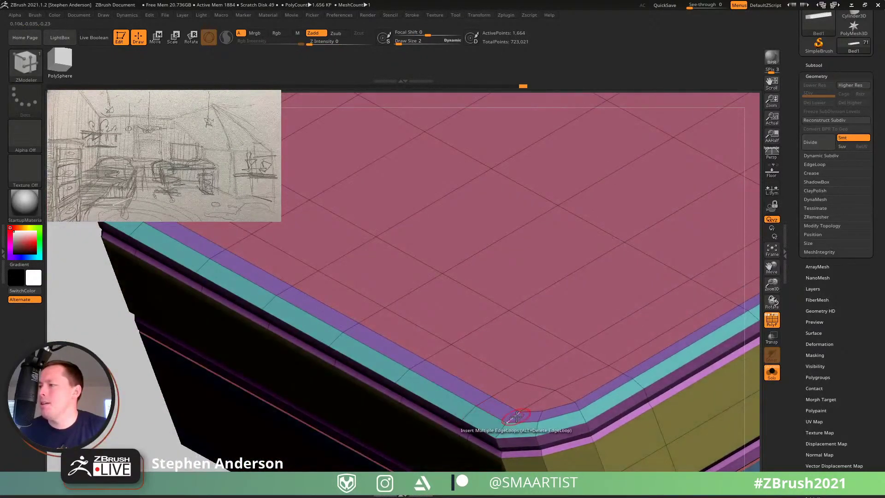
pyautogui.click(516, 417)
pyautogui.hotkey('ctrl', 'shift')
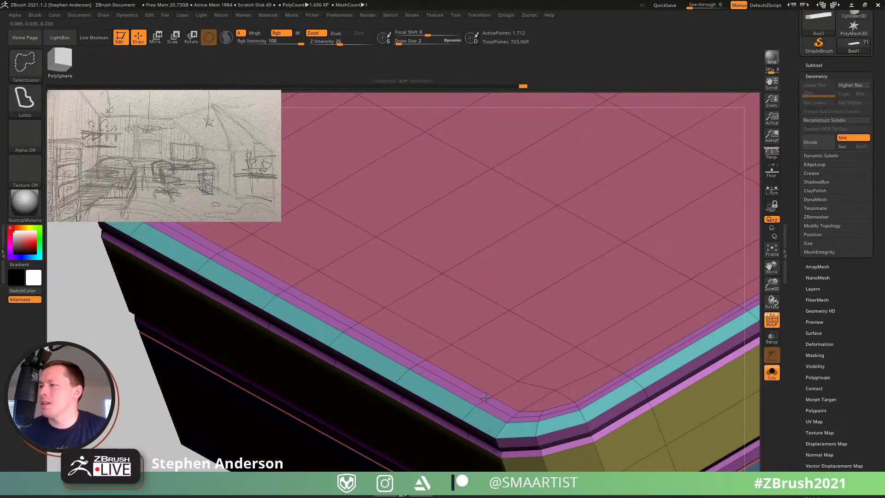
pyautogui.hotkey('ctrl', 'z')
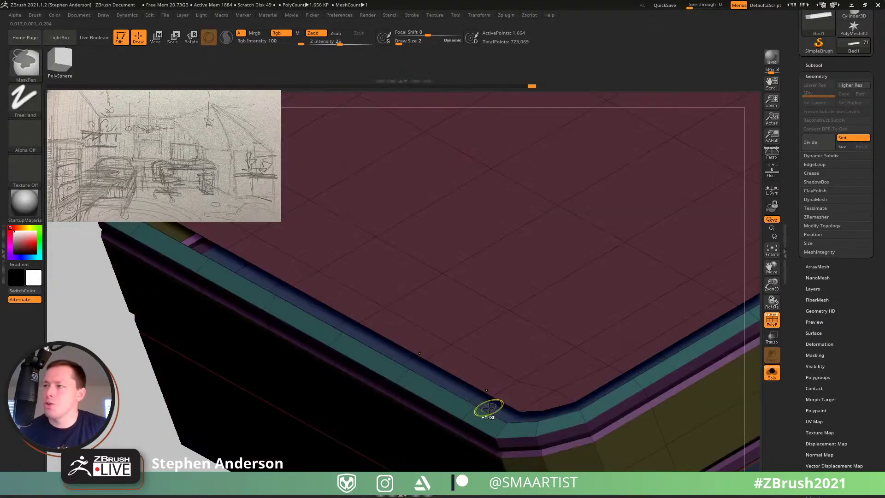
pyautogui.hotkey('ctrl', 'shift', 'z')
# Step: Centre the gizmo on the unmasked top border, move the border down slightly, and clear the mask
pyautogui.press('w')
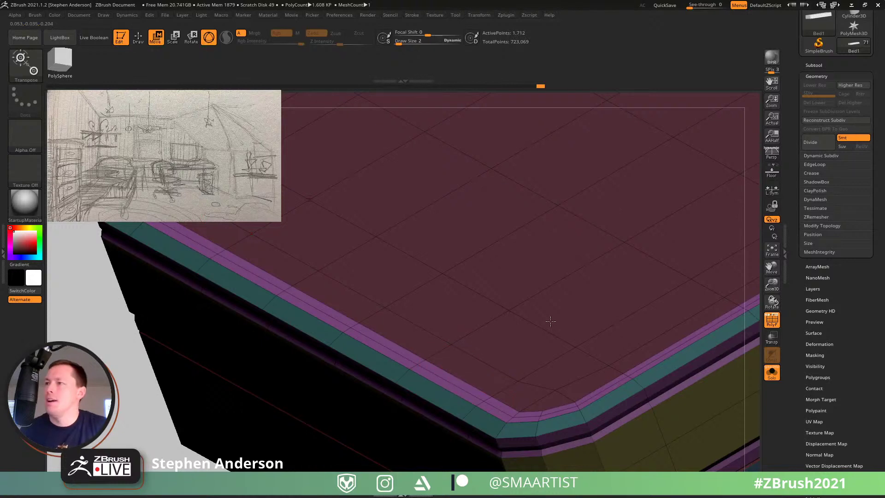
pyautogui.moveTo(589, 298)
pyautogui.keyDown('alt'); pyautogui.mouseDown(button='right')
pyautogui.moveTo(448, 391)
pyautogui.moveTo(492, 306)
pyautogui.moveTo(511, 300)
pyautogui.mouseUp(button='right'); pyautogui.keyUp('alt')
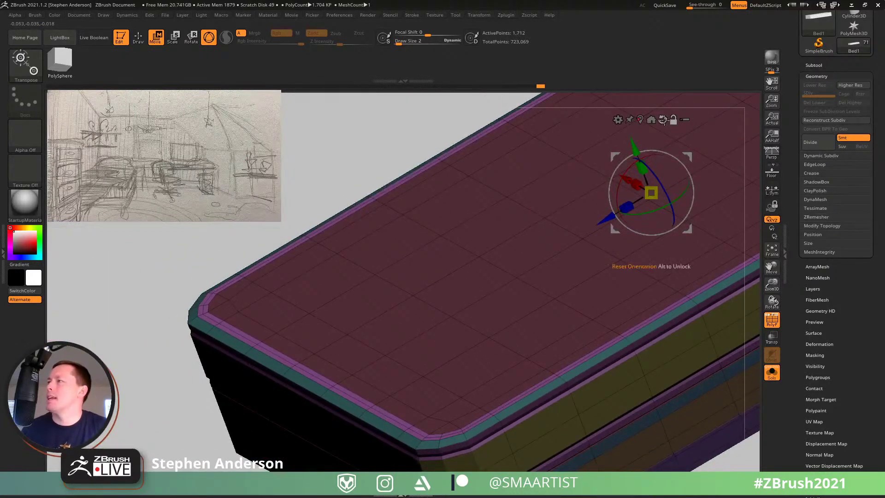
pyautogui.click(640, 119)
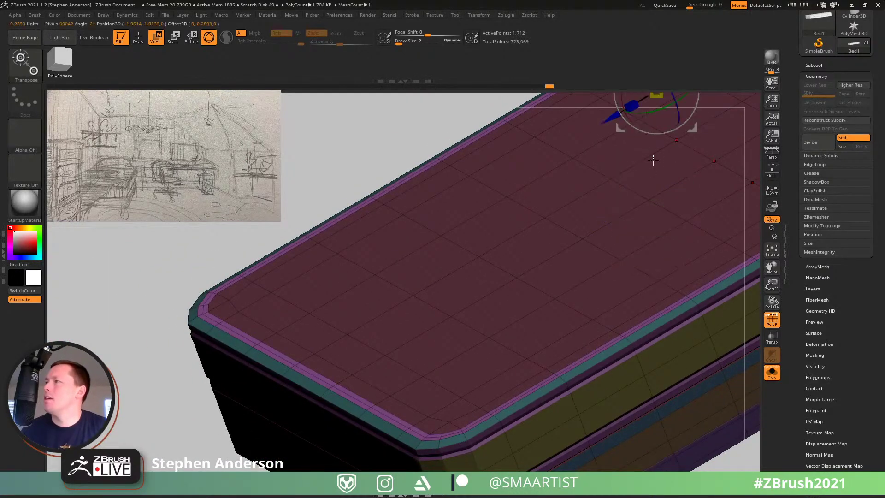
pyautogui.keyDown('alt'); pyautogui.moveTo(653, 203); pyautogui.dragTo(512, 305, button='right'); pyautogui.keyUp('alt')
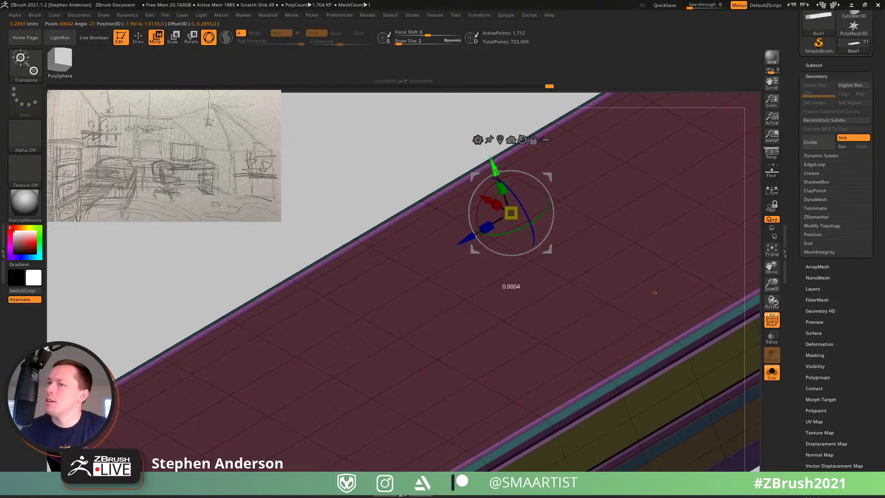
pyautogui.moveTo(495, 170); pyautogui.dragTo(496, 172)
pyautogui.press('q')
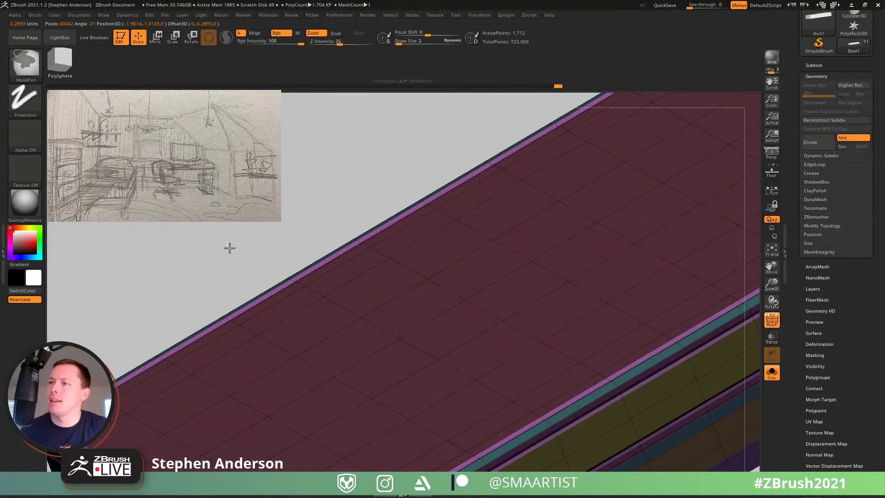
pyautogui.keyDown('ctrl'); pyautogui.moveTo(230, 248); pyautogui.dragTo(242, 261); pyautogui.keyUp('ctrl')
# Step: Examine the smoothed bed's top border and side bands from several angles without the polyframe
pyautogui.hotkey('shift', 'f')
pyautogui.keyDown('ctrl'); pyautogui.moveTo(358, 329); pyautogui.dragTo(384, 295, button='right'); pyautogui.keyUp('ctrl')
pyautogui.moveTo(384, 296); pyautogui.dragTo(399, 312, button='right')
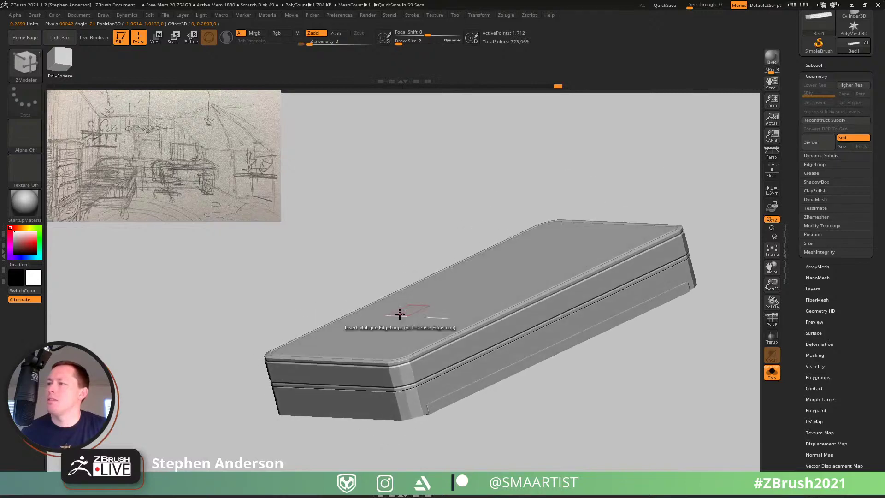
pyautogui.press('d')
pyautogui.moveTo(410, 343)
pyautogui.mouseDown(button='right')
pyautogui.moveTo(416, 364)
pyautogui.moveTo(460, 331)
pyautogui.moveTo(408, 350)
pyautogui.moveTo(327, 333)
pyautogui.moveTo(436, 337)
pyautogui.moveTo(368, 342)
pyautogui.moveTo(357, 358)
pyautogui.moveTo(467, 352)
pyautogui.mouseUp(button='right')
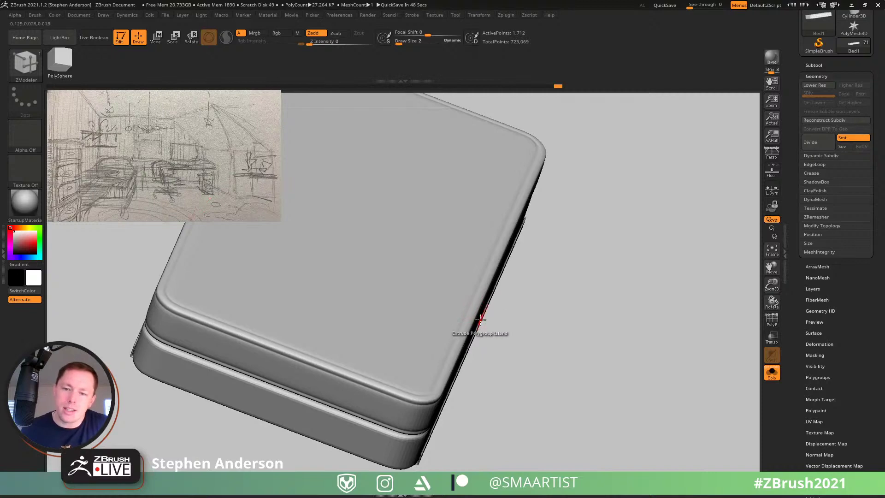
pyautogui.moveTo(480, 319); pyautogui.dragTo(426, 335)
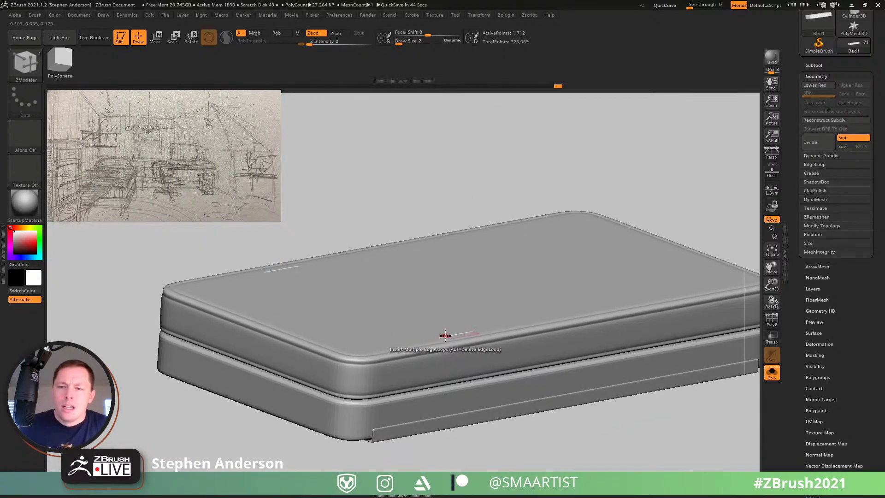
pyautogui.moveTo(443, 323); pyautogui.dragTo(348, 381, button='right')
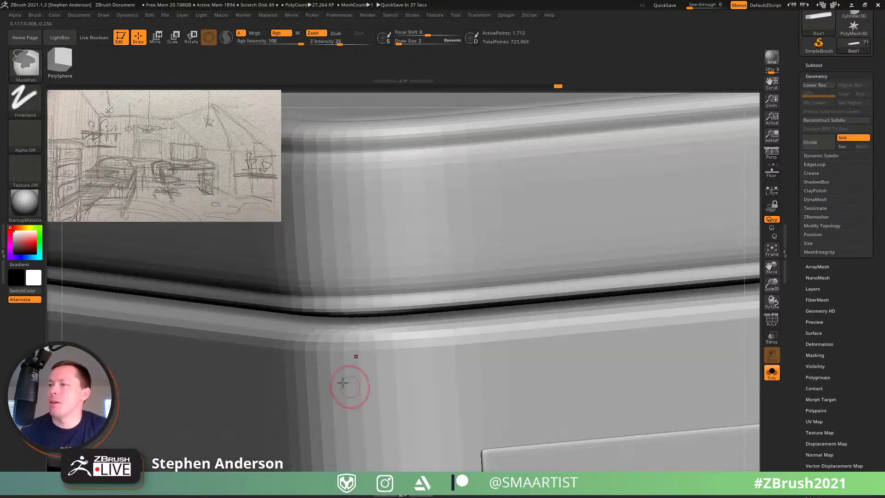
# Step: Hide the bed's lower section, keeping the upper section and frame strips visible, and delete the hidden geometry
pyautogui.moveTo(381, 181); pyautogui.dragTo(348, 367, button='right')
pyautogui.hotkey('shift', 'f')
pyautogui.keyDown('ctrl'); pyautogui.keyDown('shift'); pyautogui.click(347, 370); pyautogui.keyUp('shift'); pyautogui.keyUp('ctrl')
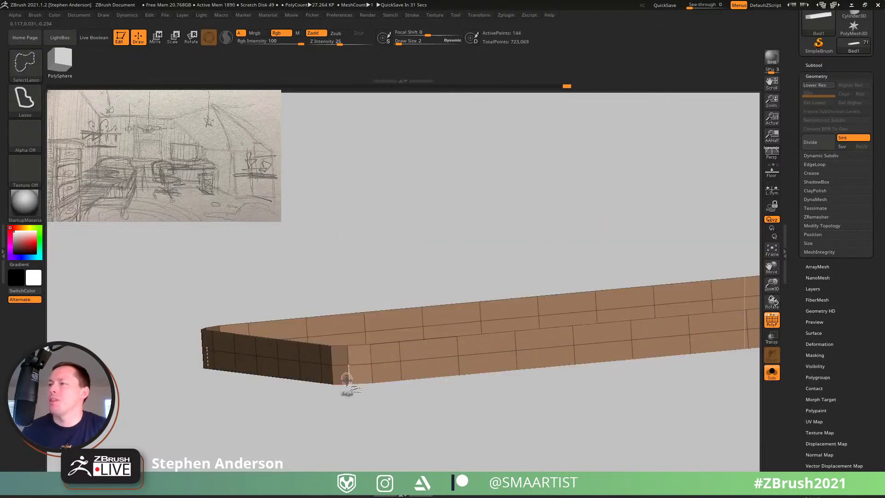
pyautogui.keyDown('ctrl'); pyautogui.keyDown('shift'); pyautogui.click(467, 414); pyautogui.keyUp('shift'); pyautogui.keyUp('ctrl')
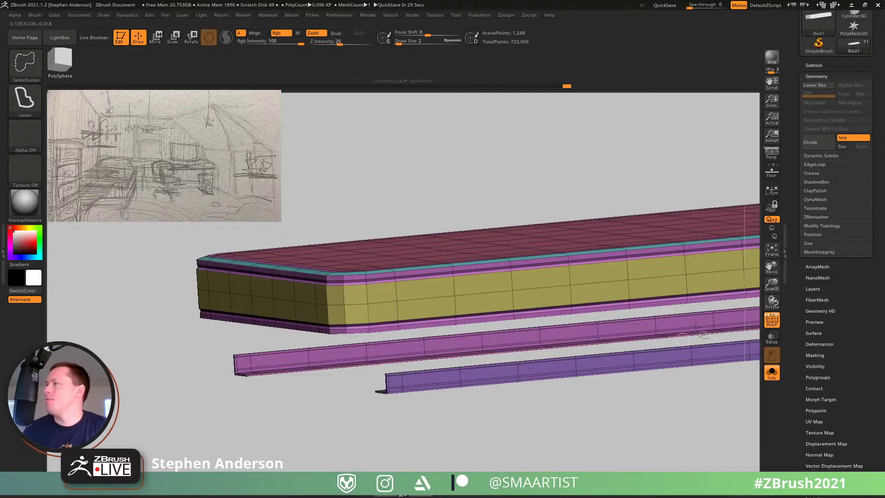
pyautogui.click(822, 226)
pyautogui.click(820, 261)
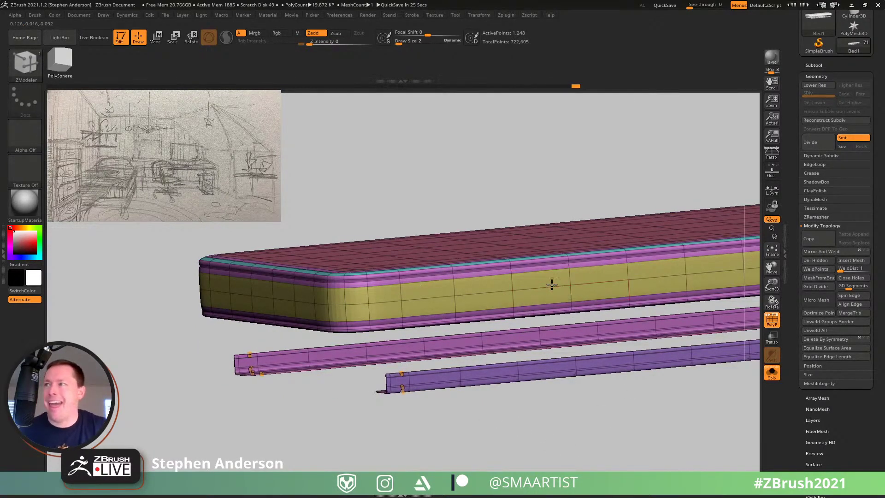
# Step: From a straight side view, mask the frame strips and duplicate the detailed upper section downward as the new lower section
pyautogui.moveTo(551, 284)
pyautogui.mouseDown(button='right')
pyautogui.moveTo(543, 297)
pyautogui.moveTo(550, 274)
pyautogui.moveTo(471, 298)
pyautogui.moveTo(495, 302)
pyautogui.mouseUp(button='right')
pyautogui.moveTo(298, 348)
pyautogui.keyDown('ctrl'); pyautogui.mouseDown()
pyautogui.moveTo(666, 418)
pyautogui.moveTo(749, 417)
pyautogui.mouseUp(); pyautogui.keyUp('ctrl')
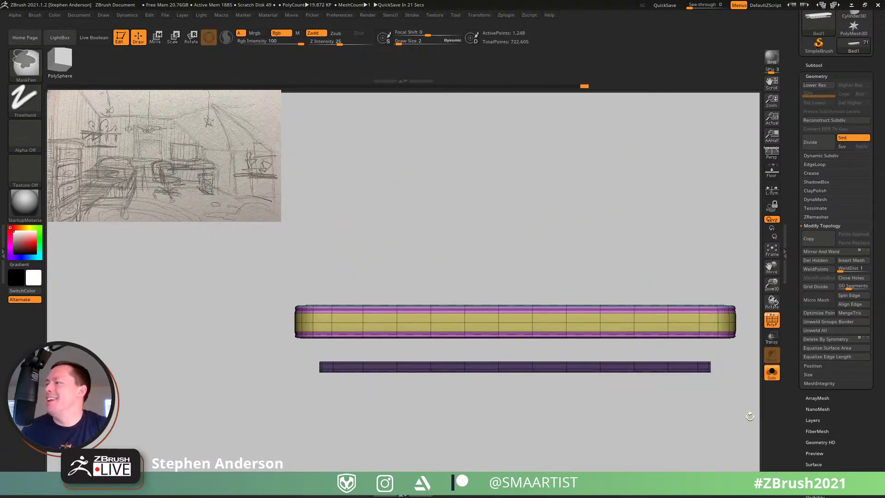
pyautogui.press('w')
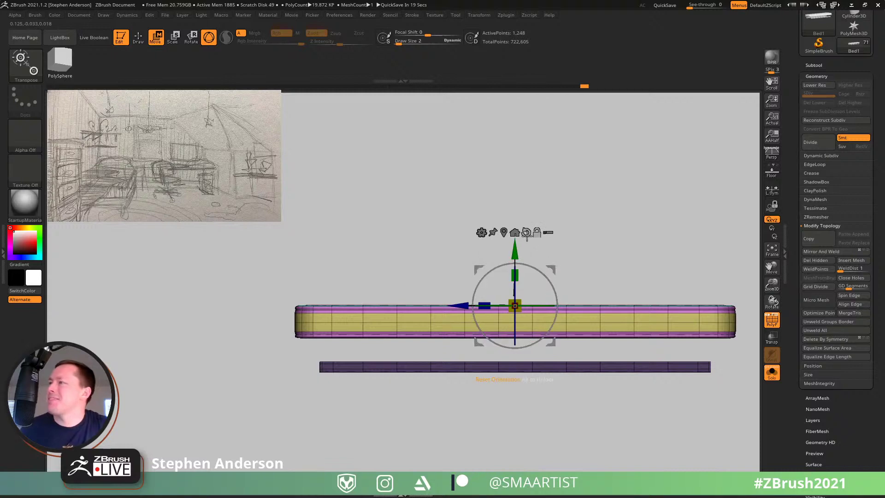
pyautogui.keyDown('ctrl'); pyautogui.moveTo(514, 275); pyautogui.dragTo(522, 290); pyautogui.keyUp('ctrl')
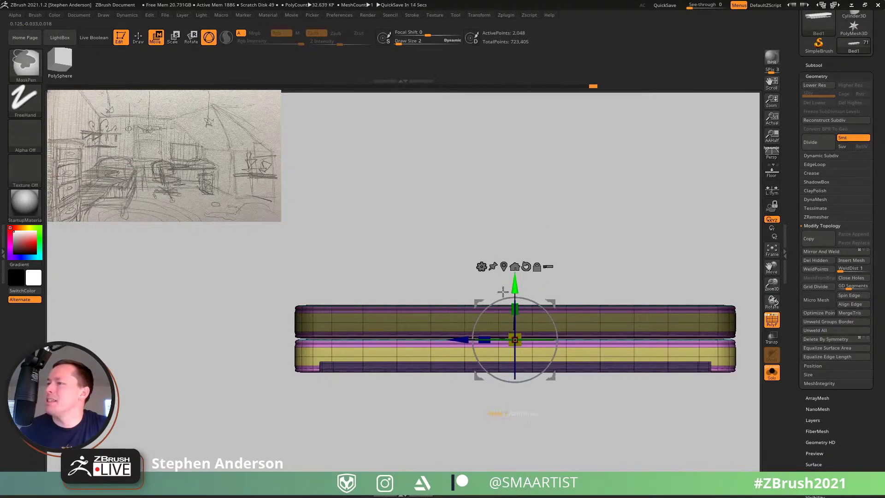
# Step: Lower the gizmo pivot on the duplicated section and stretch the section vertically towards the upper one
pyautogui.keyDown('ctrl'); pyautogui.moveTo(363, 343); pyautogui.dragTo(512, 383, button='right'); pyautogui.keyUp('ctrl')
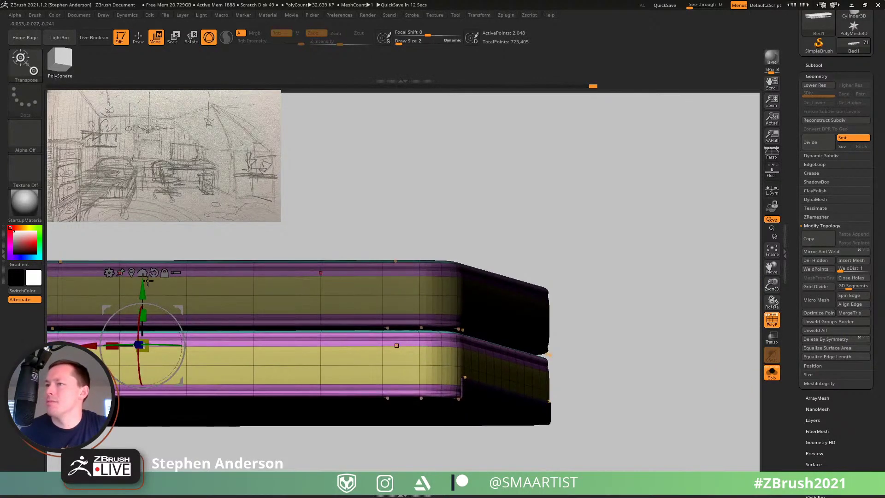
pyautogui.moveTo(143, 288); pyautogui.dragTo(160, 314)
pyautogui.moveTo(140, 341); pyautogui.dragTo(140, 316)
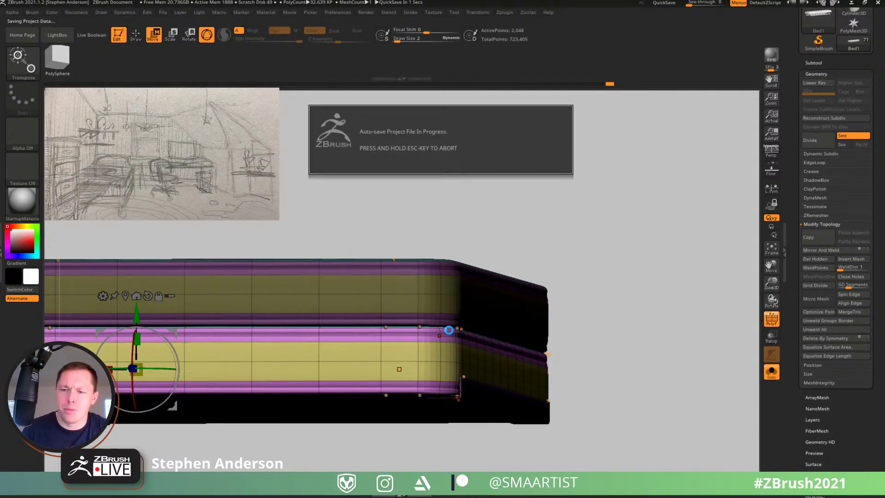
# Step: Clear the mask and check the two stacked bed sections from the side and corner without the polyframe
pyautogui.press('q')
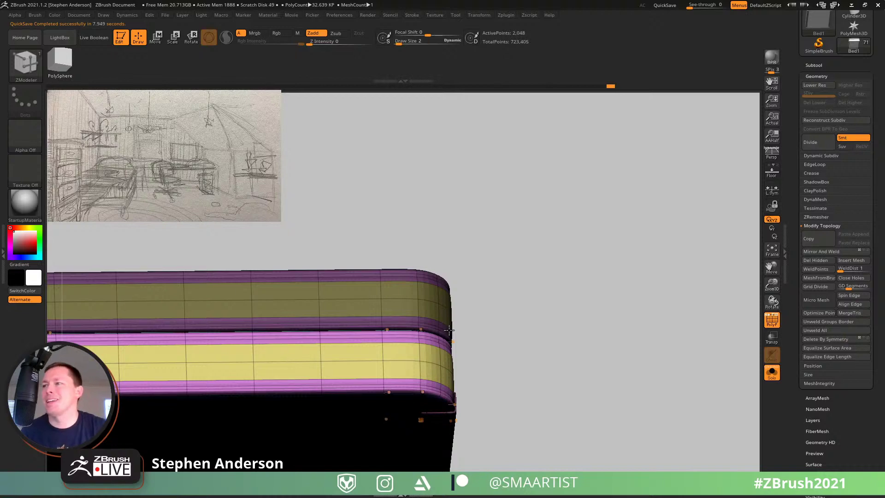
pyautogui.moveTo(487, 298); pyautogui.dragTo(480, 336)
pyautogui.hotkey('shift', 'f')
pyautogui.moveTo(480, 336); pyautogui.dragTo(484, 276, button='right')
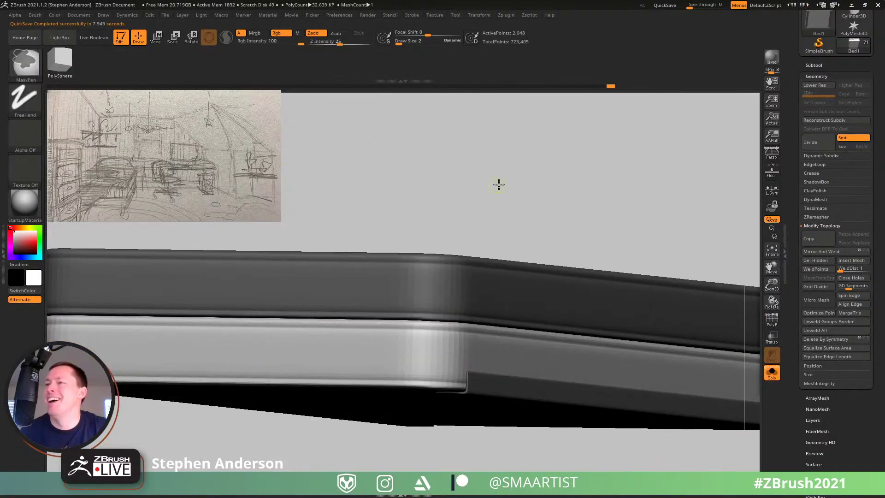
pyautogui.keyDown('ctrl'); pyautogui.moveTo(498, 184); pyautogui.dragTo(517, 286, button='right'); pyautogui.keyUp('ctrl')
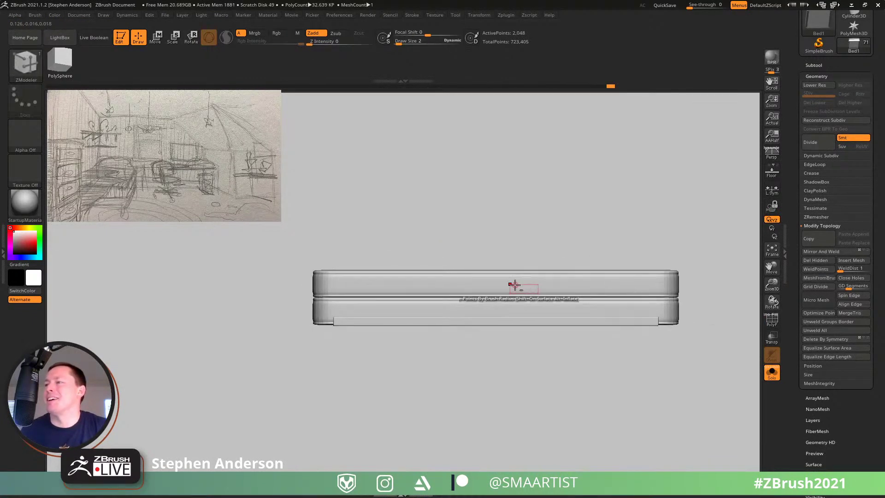
pyautogui.moveTo(346, 306)
pyautogui.keyDown('ctrl'); pyautogui.mouseDown(button='right')
pyautogui.moveTo(389, 305)
pyautogui.moveTo(376, 328)
pyautogui.moveTo(331, 322)
pyautogui.mouseUp(button='right'); pyautogui.keyUp('ctrl')
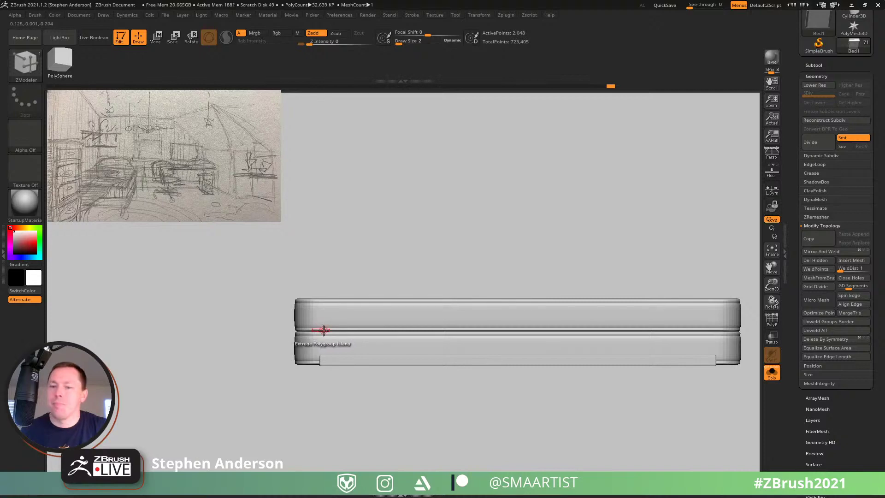
pyautogui.moveTo(295, 326); pyautogui.dragTo(349, 327, button='right')
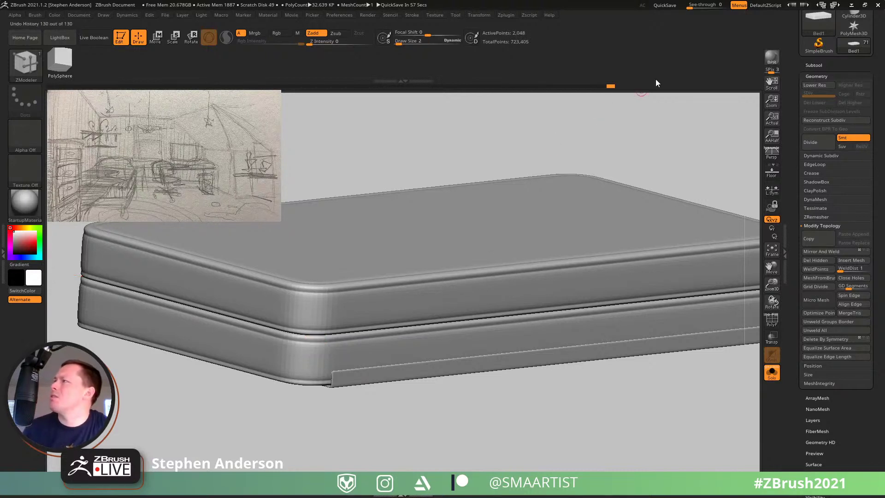
# Step: Look through the GoZ application path choices and the FBX ExportImport plugin's export options
pyautogui.moveTo(836, 30); pyautogui.dragTo(836, 123)
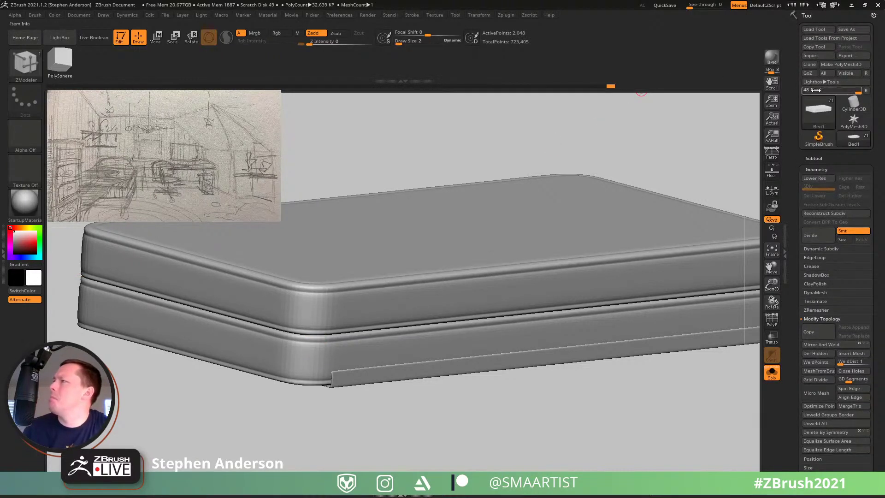
pyautogui.click(865, 73)
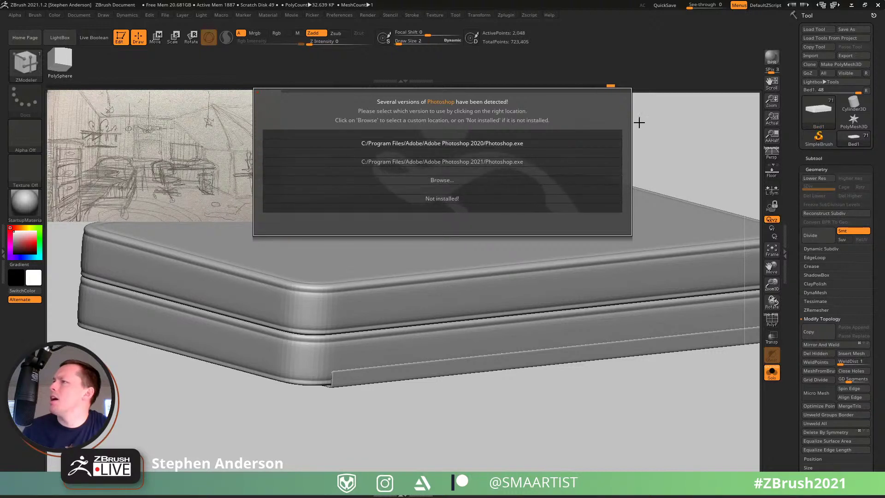
pyautogui.click(673, 128)
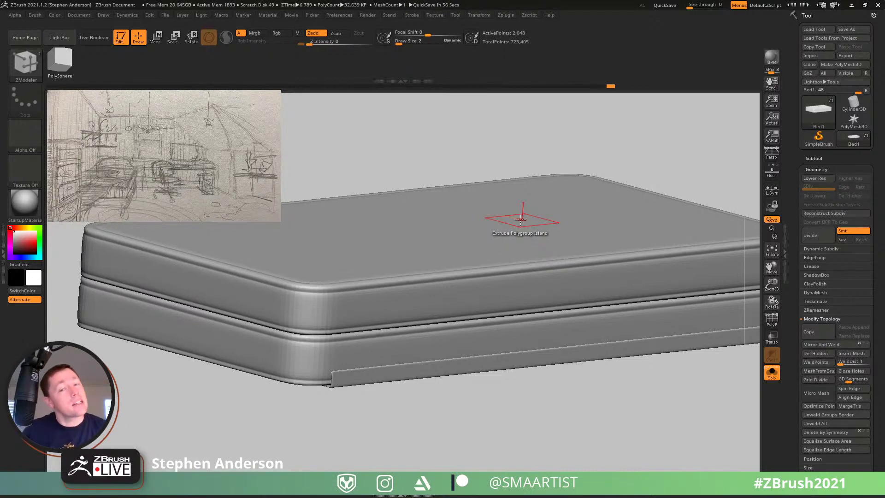
pyautogui.click(507, 15)
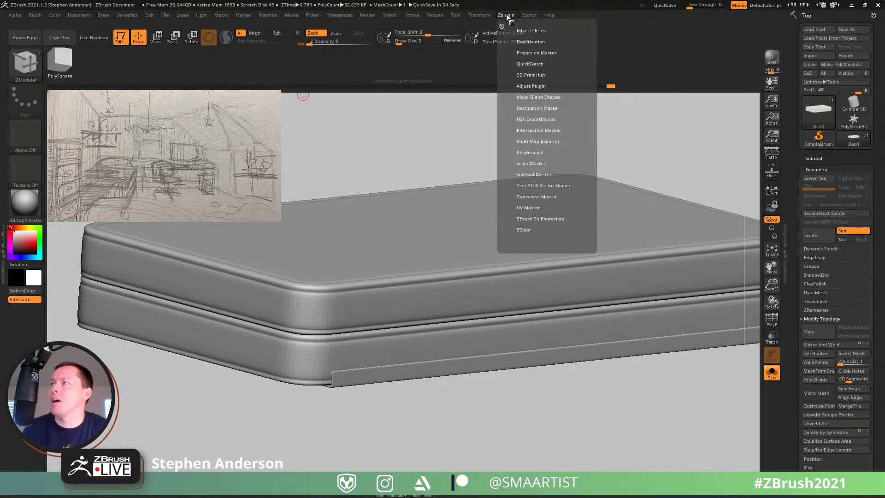
pyautogui.click(538, 119)
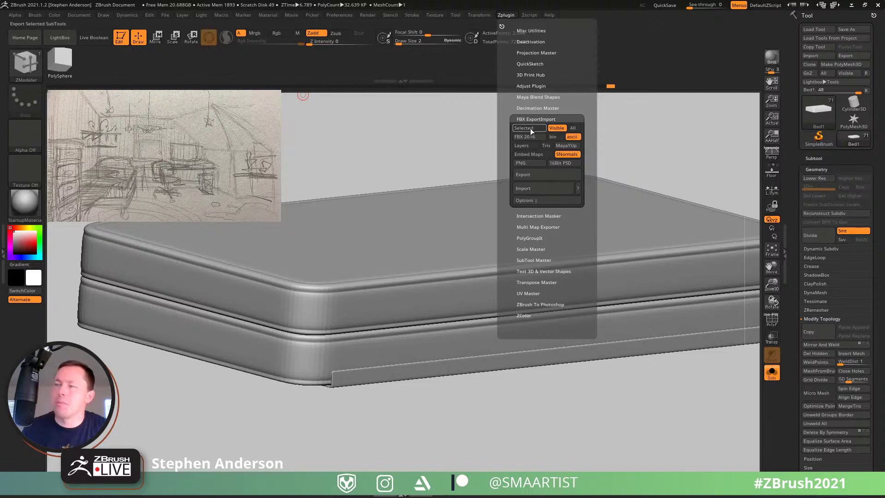
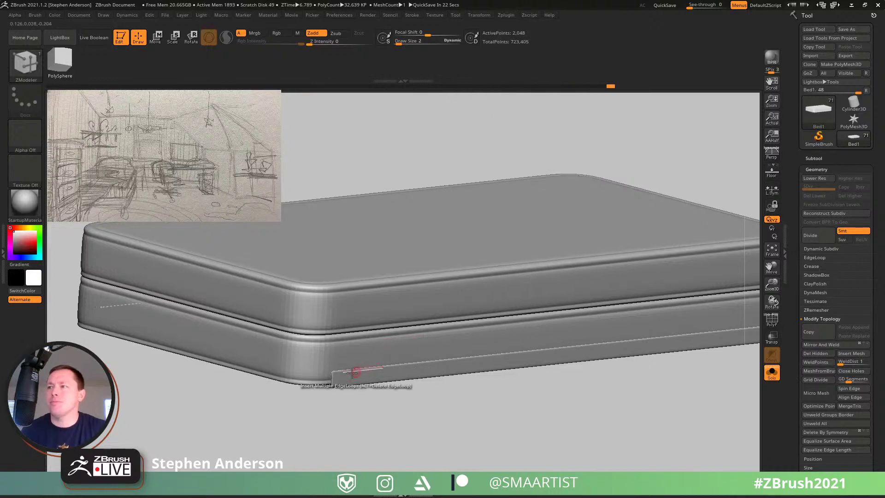
# Step: Try an edge-loop edit on the bed's lower section, undo it, and briefly isolate its side band before restoring full visibility
pyautogui.keyDown('shift'); pyautogui.moveTo(356, 367); pyautogui.dragTo(332, 351, button='right'); pyautogui.keyUp('shift')
pyautogui.hotkey('shift', 'f')
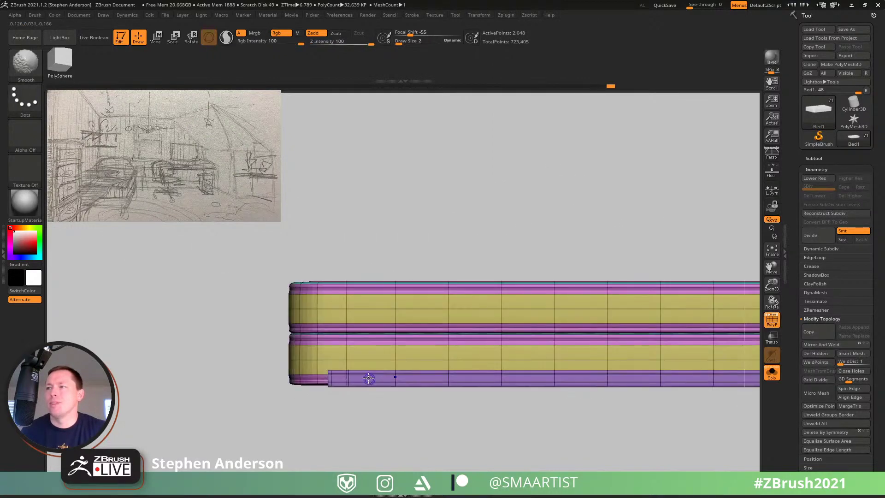
pyautogui.keyDown('alt'); pyautogui.moveTo(373, 372); pyautogui.dragTo(322, 365, button='right'); pyautogui.keyUp('alt')
pyautogui.press('w')
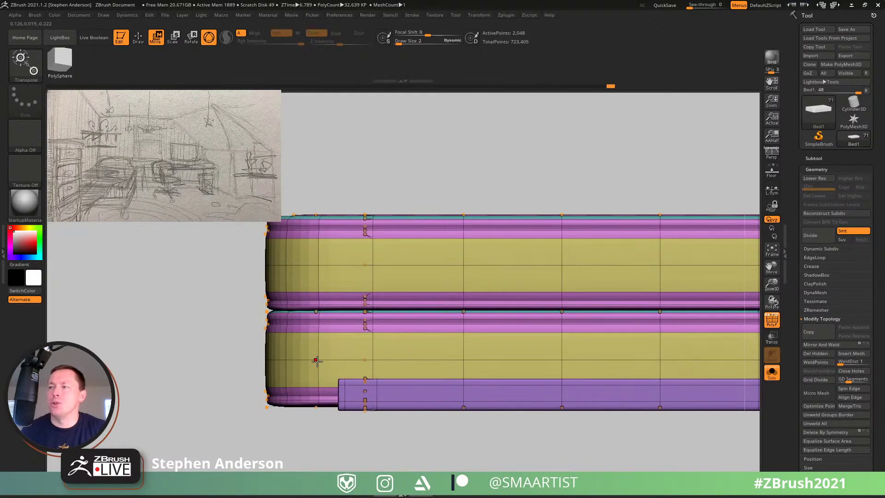
pyautogui.press('q')
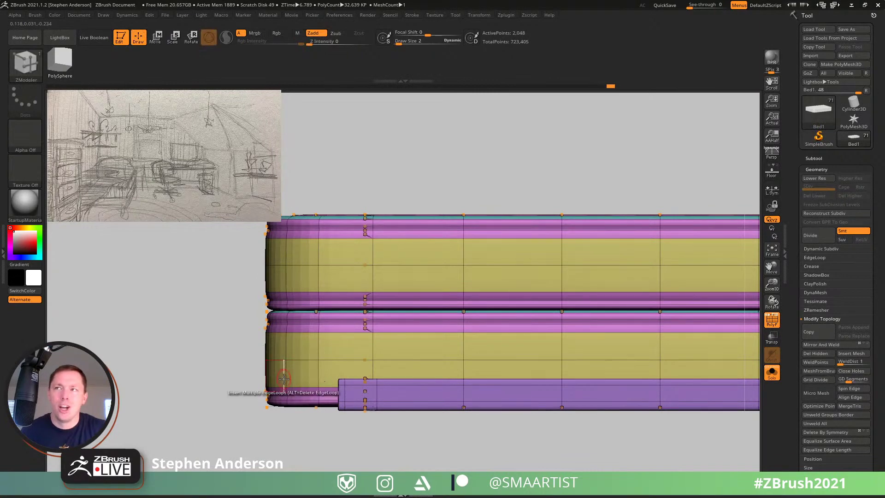
pyautogui.moveTo(283, 378); pyautogui.dragTo(298, 381)
pyautogui.hotkey('ctrl', 'z')
pyautogui.keyDown('ctrl'); pyautogui.keyDown('shift'); pyautogui.moveTo(320, 349); pyautogui.dragTo(325, 365); pyautogui.keyUp('shift'); pyautogui.keyUp('ctrl')
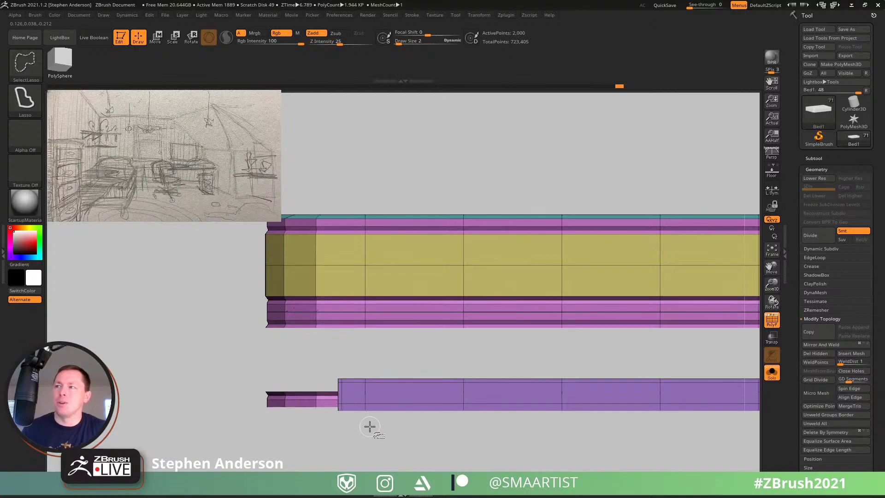
pyautogui.moveTo(340, 408); pyautogui.dragTo(395, 450)
pyautogui.keyDown('ctrl'); pyautogui.keyDown('shift'); pyautogui.click(400, 453); pyautogui.keyUp('shift'); pyautogui.keyUp('ctrl')
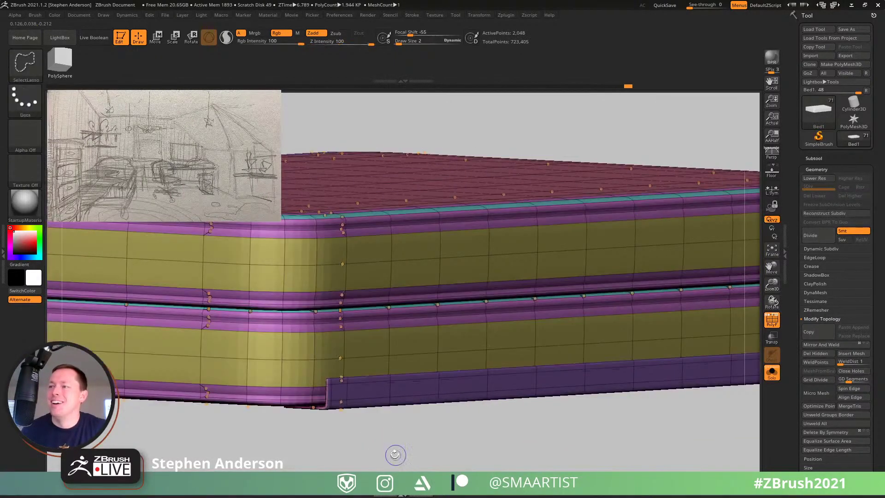
pyautogui.hotkey('shift', 'f')
pyautogui.moveTo(376, 442)
pyautogui.keyDown('ctrl'); pyautogui.mouseDown(button='right')
pyautogui.moveTo(355, 346)
pyautogui.moveTo(402, 394)
pyautogui.moveTo(379, 395)
pyautogui.moveTo(378, 381)
pyautogui.mouseUp(button='right'); pyautogui.keyUp('ctrl')
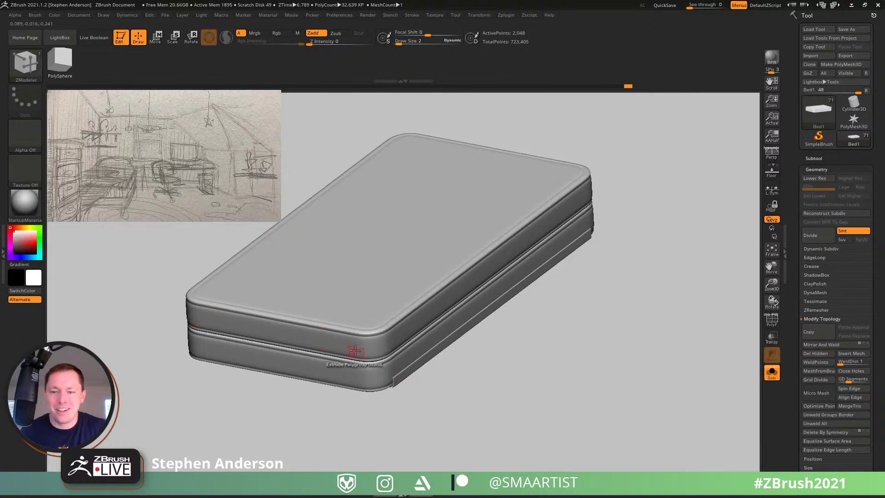
# Step: Sculpt soft, shallow unevenness across the top surface of the upper section using the Clay brush at draw size 28
pyautogui.moveTo(365, 339)
pyautogui.keyDown('alt'); pyautogui.mouseDown(button='right')
pyautogui.moveTo(395, 379)
pyautogui.moveTo(381, 342)
pyautogui.moveTo(452, 308)
pyautogui.moveTo(473, 332)
pyautogui.moveTo(474, 361)
pyautogui.mouseUp(button='right'); pyautogui.keyUp('alt')
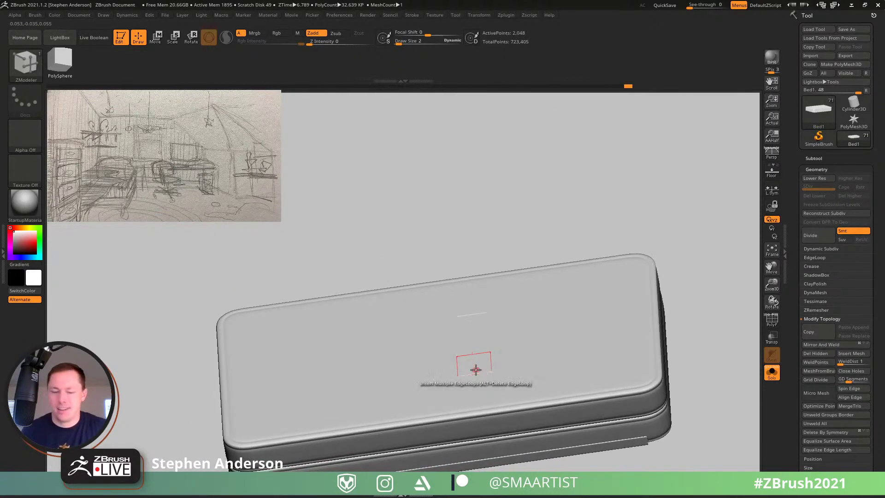
pyautogui.press('b')
pyautogui.press('c')
pyautogui.press('l')
pyautogui.click(277, 34)
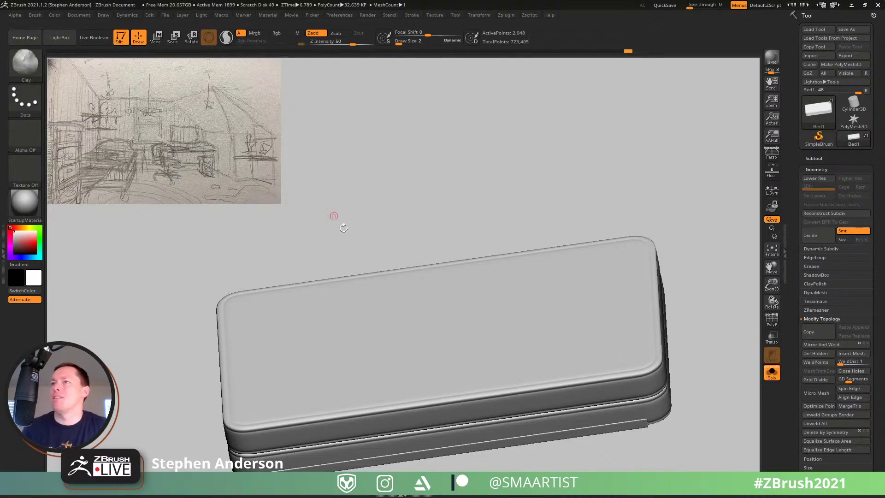
pyautogui.press('s')
pyautogui.moveTo(354, 341); pyautogui.dragTo(369, 342)
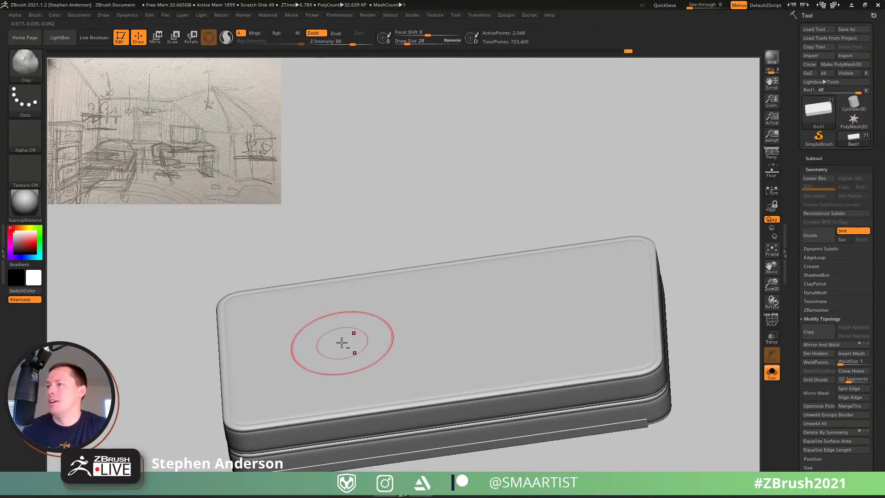
pyautogui.moveTo(484, 332); pyautogui.dragTo(464, 358, button='right')
pyautogui.moveTo(322, 348)
pyautogui.mouseDown(button='right')
pyautogui.moveTo(405, 326)
pyautogui.moveTo(387, 300)
pyautogui.moveTo(393, 317)
pyautogui.mouseUp(button='right')
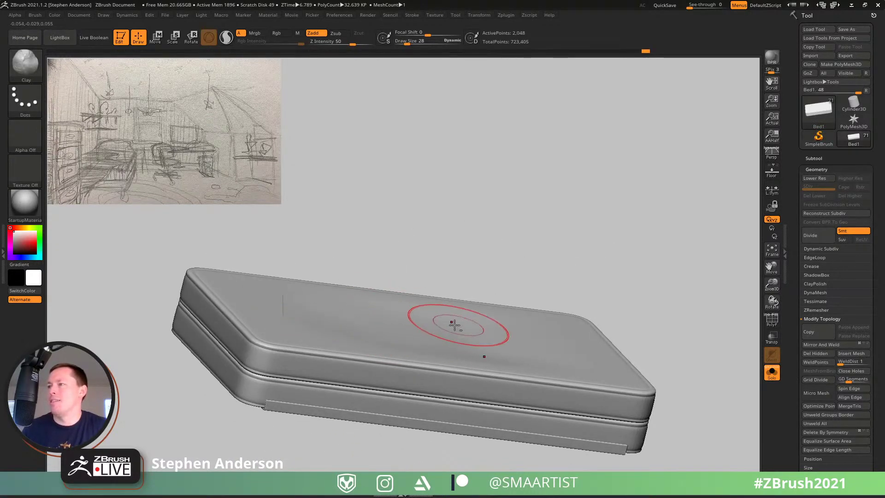
pyautogui.moveTo(431, 325); pyautogui.dragTo(444, 345, button='right')
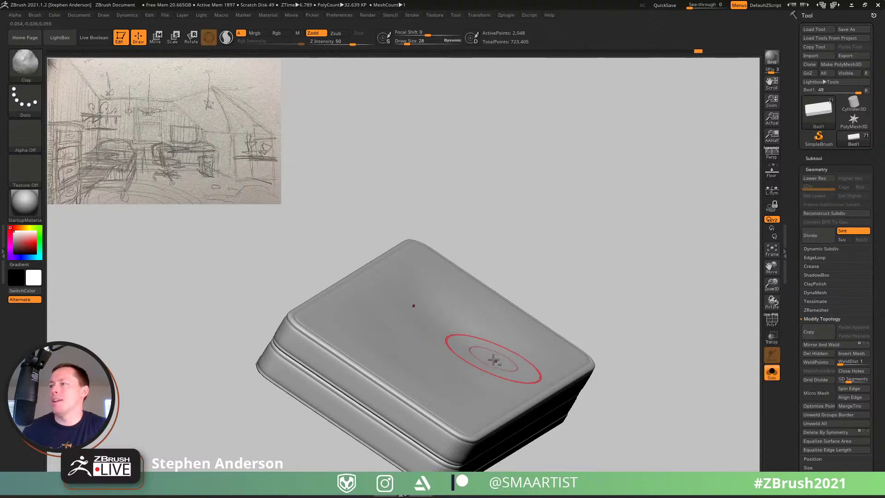
pyautogui.moveTo(476, 357)
pyautogui.mouseDown(button='right')
pyautogui.moveTo(465, 332)
pyautogui.moveTo(443, 348)
pyautogui.mouseUp(button='right')
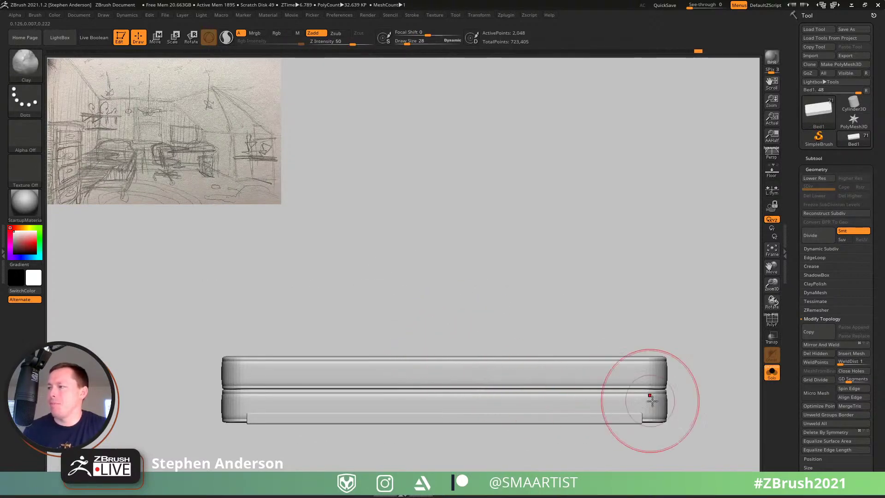
# Step: From a straight side view, mask the bed's lower section together with the frame strips
pyautogui.keyDown('alt'); pyautogui.moveTo(657, 413); pyautogui.dragTo(628, 378, button='right'); pyautogui.keyUp('alt')
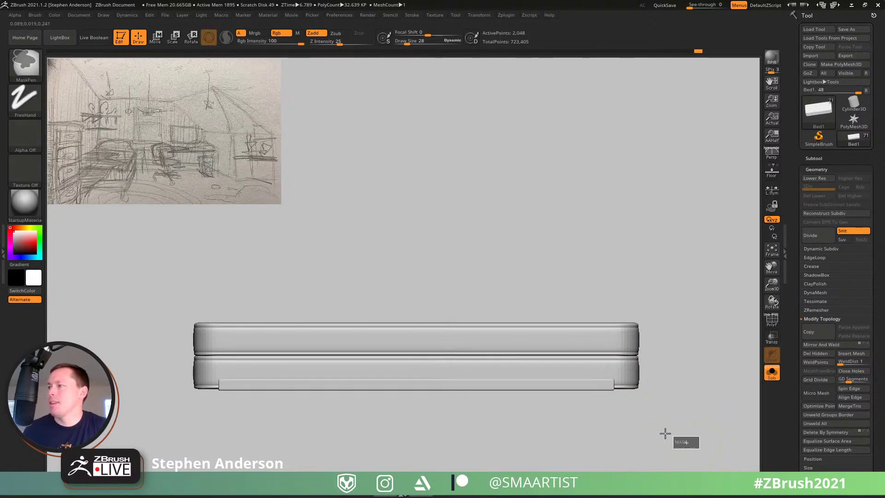
pyautogui.keyDown('ctrl'); pyautogui.moveTo(699, 448); pyautogui.dragTo(100, 359); pyautogui.keyUp('ctrl')
pyautogui.keyDown('ctrl'); pyautogui.moveTo(100, 359); pyautogui.dragTo(100, 357); pyautogui.keyUp('ctrl')
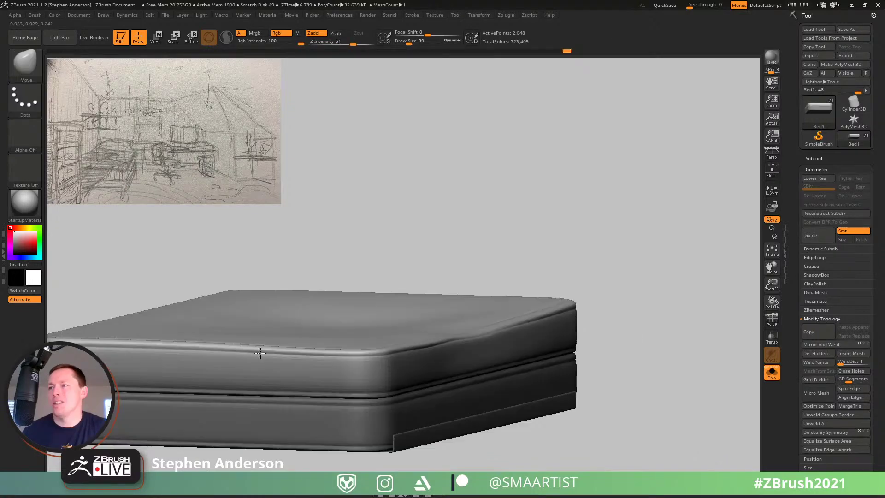
# Step: Nudge the upper section's top edges and corner into slightly irregular lines using the Move brush at draw size 39
pyautogui.moveTo(259, 352); pyautogui.dragTo(253, 349)
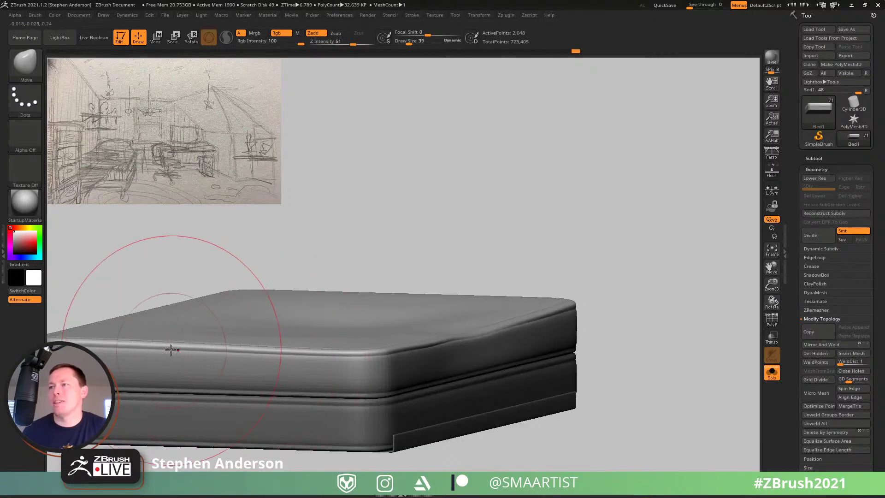
pyautogui.moveTo(172, 350); pyautogui.dragTo(179, 348)
pyautogui.moveTo(409, 353); pyautogui.dragTo(343, 359, button='right')
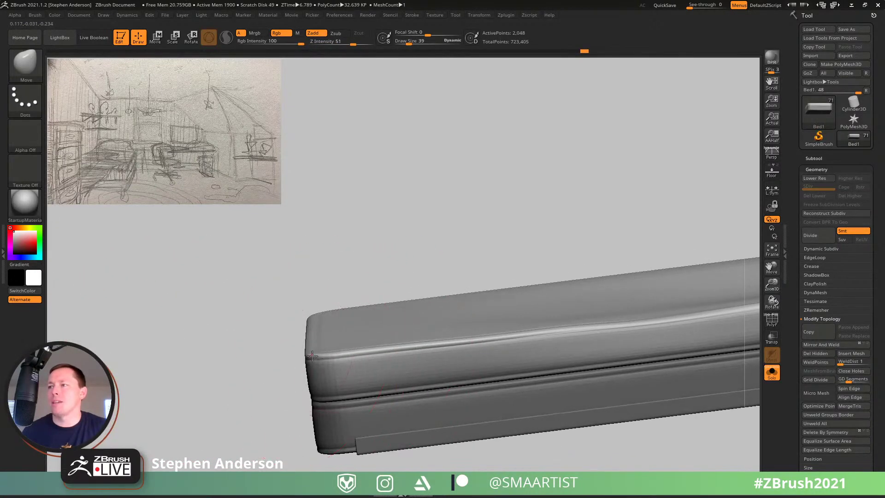
pyautogui.moveTo(314, 357); pyautogui.dragTo(306, 356)
pyautogui.moveTo(338, 339)
pyautogui.mouseDown(button='right')
pyautogui.moveTo(339, 363)
pyautogui.moveTo(378, 360)
pyautogui.mouseUp(button='right')
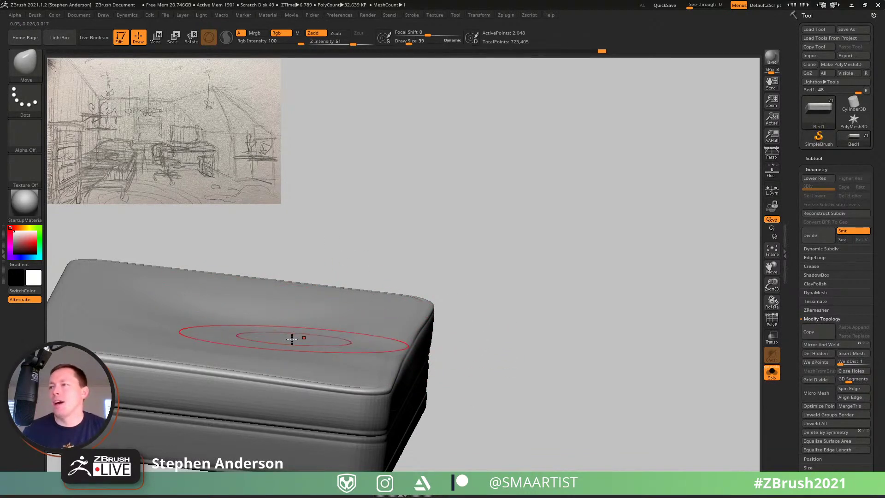
# Step: Enlarge the Move brush to draw size 99 and subtly reshape the upper section's end corner
pyautogui.moveTo(300, 335)
pyautogui.mouseDown(button='right')
pyautogui.moveTo(357, 342)
pyautogui.moveTo(346, 354)
pyautogui.moveTo(321, 338)
pyautogui.moveTo(539, 296)
pyautogui.mouseUp(button='right')
pyautogui.press('s')
pyautogui.moveTo(572, 314); pyautogui.dragTo(590, 314)
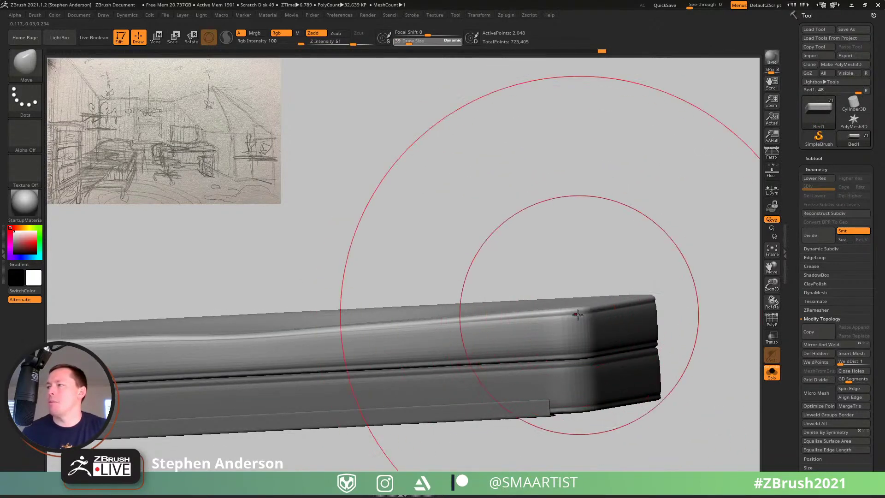
pyautogui.moveTo(590, 314)
pyautogui.mouseDown(button='right')
pyautogui.moveTo(573, 305)
pyautogui.moveTo(574, 318)
pyautogui.mouseUp(button='right')
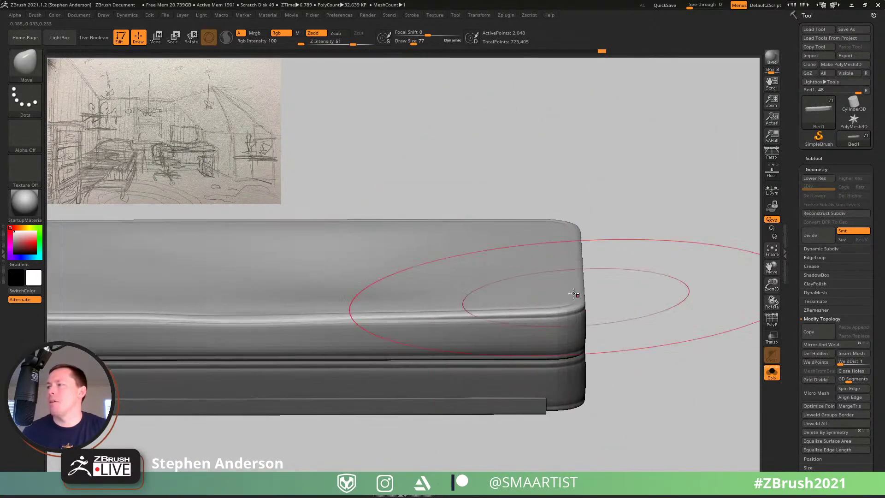
pyautogui.press('s')
pyautogui.moveTo(574, 287)
pyautogui.mouseDown()
pyautogui.moveTo(585, 287)
pyautogui.moveTo(556, 283)
pyautogui.mouseUp()
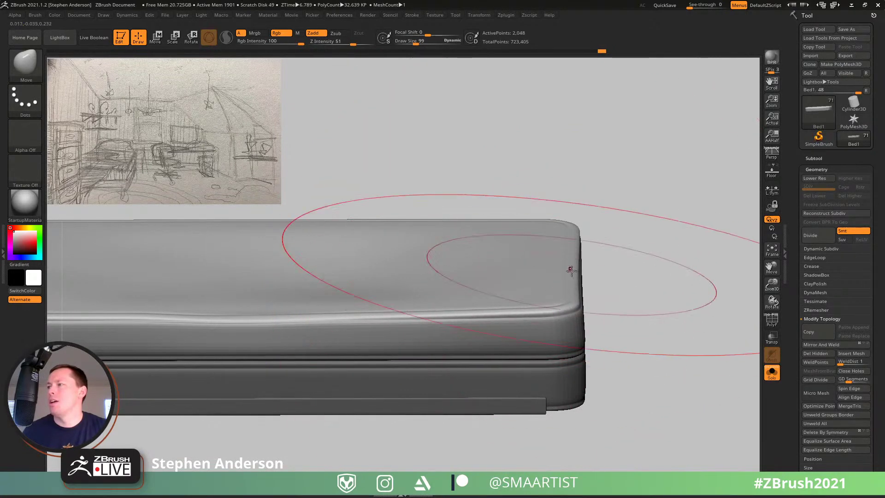
pyautogui.moveTo(569, 216)
pyautogui.mouseDown(button='right')
pyautogui.moveTo(528, 249)
pyautogui.moveTo(561, 231)
pyautogui.moveTo(537, 244)
pyautogui.moveTo(469, 253)
pyautogui.moveTo(437, 245)
pyautogui.moveTo(492, 221)
pyautogui.mouseUp(button='right')
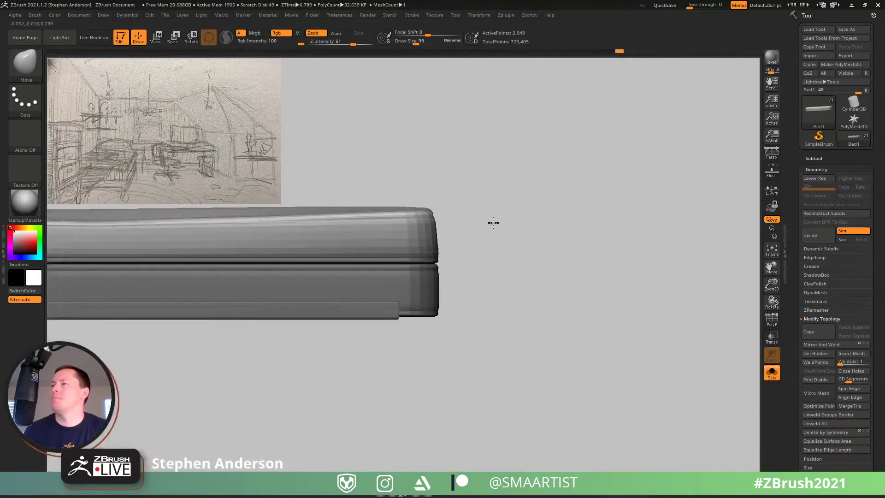
# Step: Pull the corners at the upper section's other end slightly upward and outward with the Move brush at draw size 99
pyautogui.keyDown('alt'); pyautogui.moveTo(438, 258); pyautogui.dragTo(658, 251, button='right'); pyautogui.keyUp('alt')
pyautogui.keyDown('ctrl'); pyautogui.moveTo(659, 251); pyautogui.dragTo(420, 268, button='right'); pyautogui.keyUp('ctrl')
pyautogui.moveTo(419, 269)
pyautogui.keyDown('alt'); pyautogui.mouseDown(button='right')
pyautogui.moveTo(487, 290)
pyautogui.moveTo(433, 302)
pyautogui.mouseUp(button='right'); pyautogui.keyUp('alt')
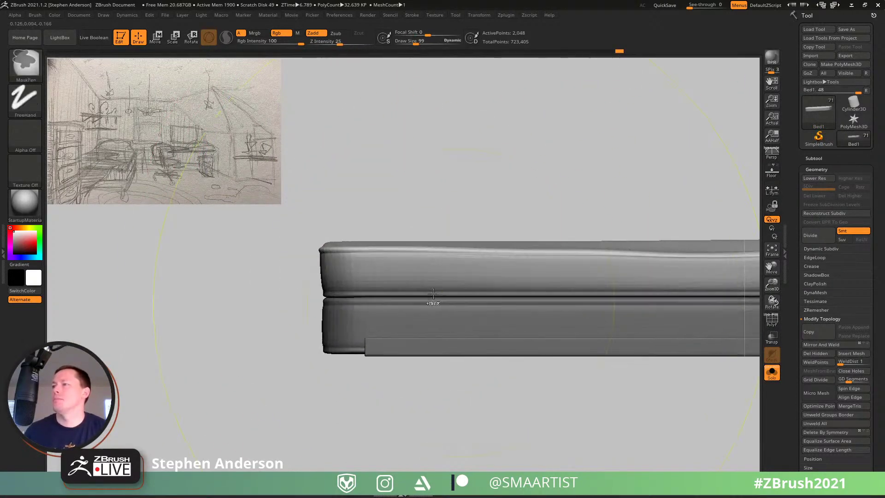
pyautogui.moveTo(332, 259); pyautogui.dragTo(328, 252)
pyautogui.moveTo(329, 251); pyautogui.dragTo(366, 296, button='right')
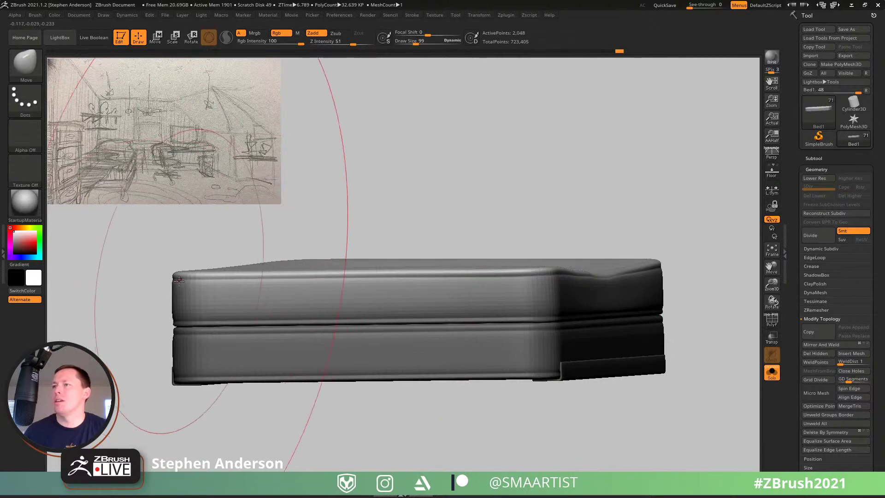
pyautogui.moveTo(170, 289); pyautogui.dragTo(167, 272)
pyautogui.moveTo(375, 297)
pyautogui.mouseDown(button='right')
pyautogui.moveTo(362, 319)
pyautogui.moveTo(312, 296)
pyautogui.moveTo(423, 319)
pyautogui.moveTo(543, 325)
pyautogui.mouseUp(button='right')
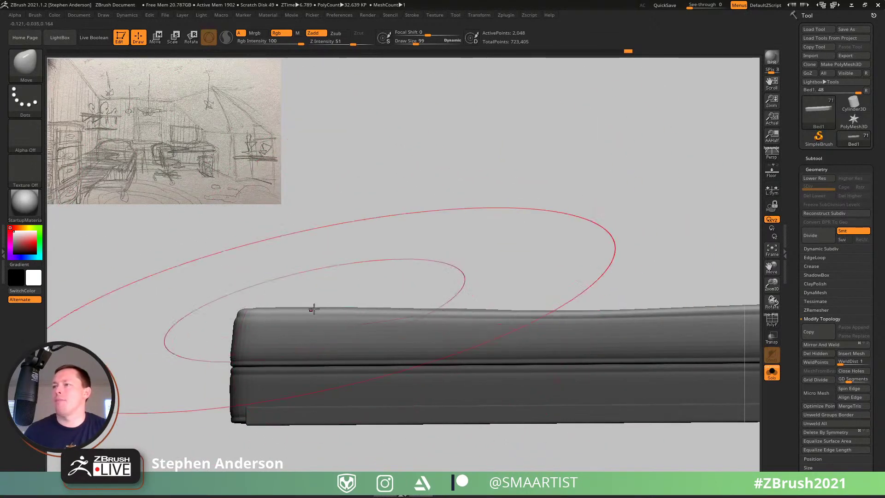
# Step: Nudge the upper section's top edge near its end with the Move brush at draw size 99, and clear the mask
pyautogui.moveTo(312, 308); pyautogui.dragTo(313, 312)
pyautogui.moveTo(314, 320); pyautogui.dragTo(351, 324, button='right')
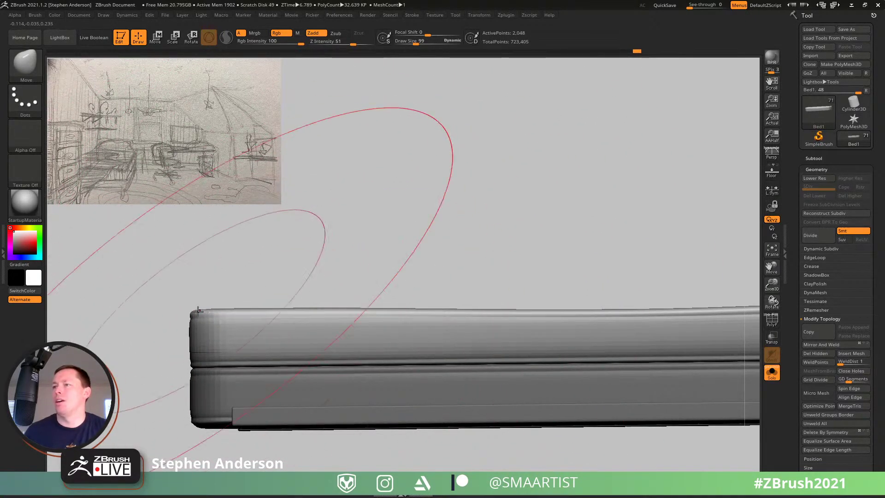
pyautogui.moveTo(199, 310); pyautogui.dragTo(259, 318, button='right')
pyautogui.moveTo(259, 318)
pyautogui.keyDown('ctrl'); pyautogui.mouseDown(button='right')
pyautogui.moveTo(241, 306)
pyautogui.moveTo(265, 320)
pyautogui.moveTo(385, 308)
pyautogui.moveTo(364, 344)
pyautogui.moveTo(468, 320)
pyautogui.moveTo(484, 360)
pyautogui.moveTo(478, 334)
pyautogui.moveTo(519, 331)
pyautogui.mouseUp(button='right'); pyautogui.keyUp('ctrl')
pyautogui.keyDown('ctrl'); pyautogui.moveTo(523, 312); pyautogui.dragTo(543, 381); pyautogui.keyUp('ctrl')
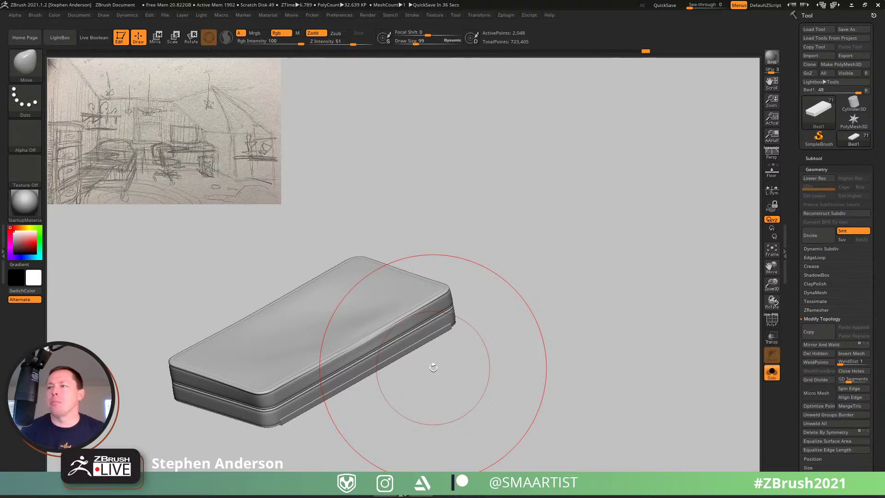
# Step: Make the mattress outline slightly uneven from above with the Move Topological brush at draw size 146
pyautogui.moveTo(342, 350)
pyautogui.mouseDown(button='right')
pyautogui.moveTo(357, 330)
pyautogui.moveTo(374, 331)
pyautogui.moveTo(367, 316)
pyautogui.moveTo(375, 345)
pyautogui.moveTo(366, 363)
pyautogui.mouseUp(button='right')
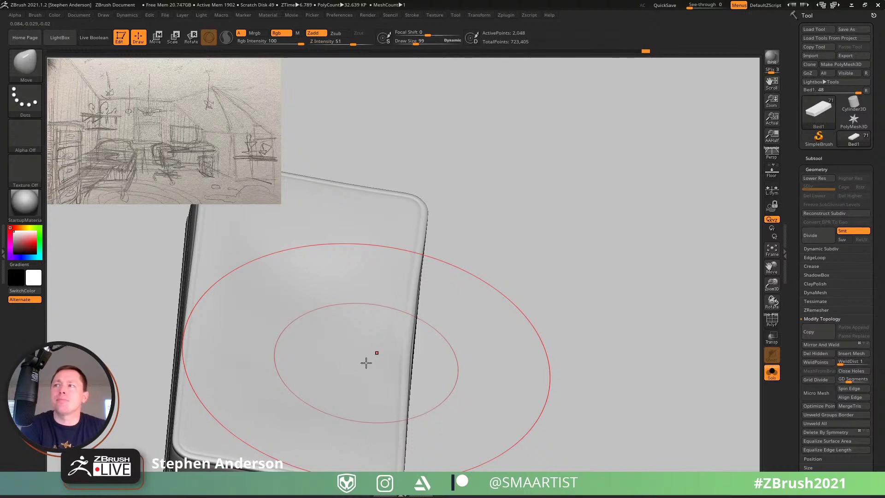
pyautogui.moveTo(387, 350)
pyautogui.mouseDown(button='right')
pyautogui.moveTo(381, 385)
pyautogui.moveTo(394, 391)
pyautogui.moveTo(415, 373)
pyautogui.moveTo(398, 301)
pyautogui.mouseUp(button='right')
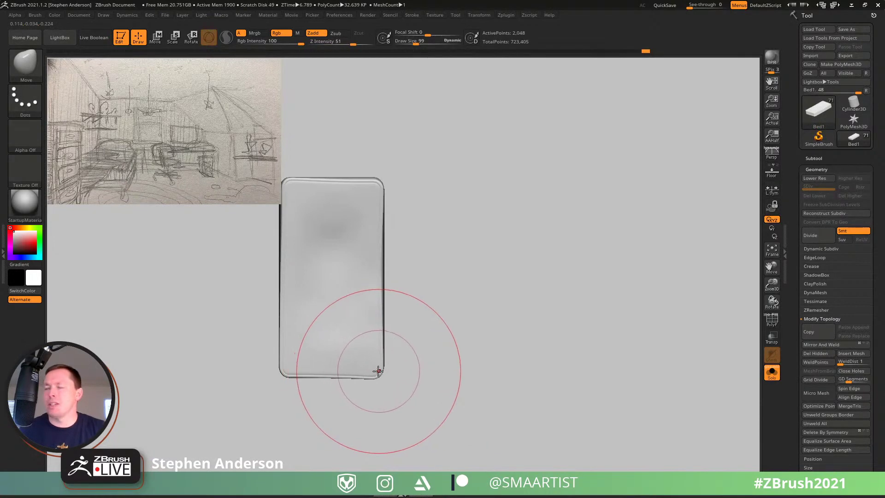
pyautogui.press('b')
pyautogui.press('m')
pyautogui.press('t')
pyautogui.press('s')
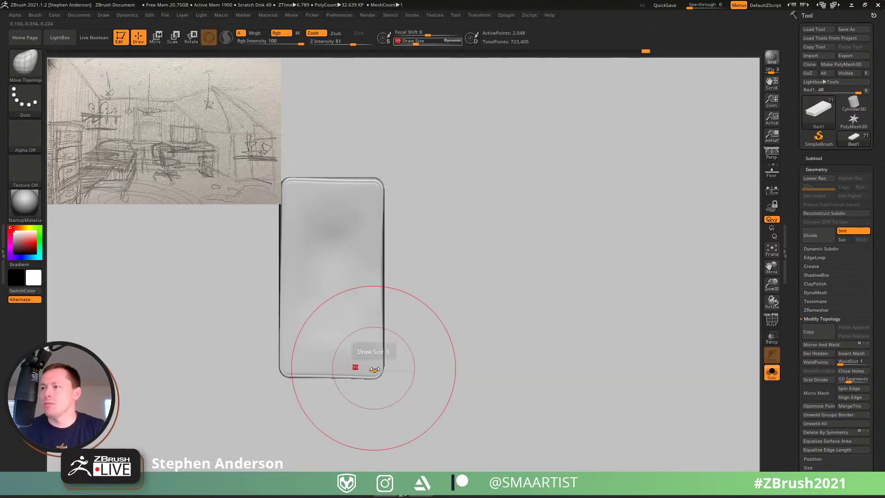
pyautogui.moveTo(376, 369); pyautogui.dragTo(375, 367)
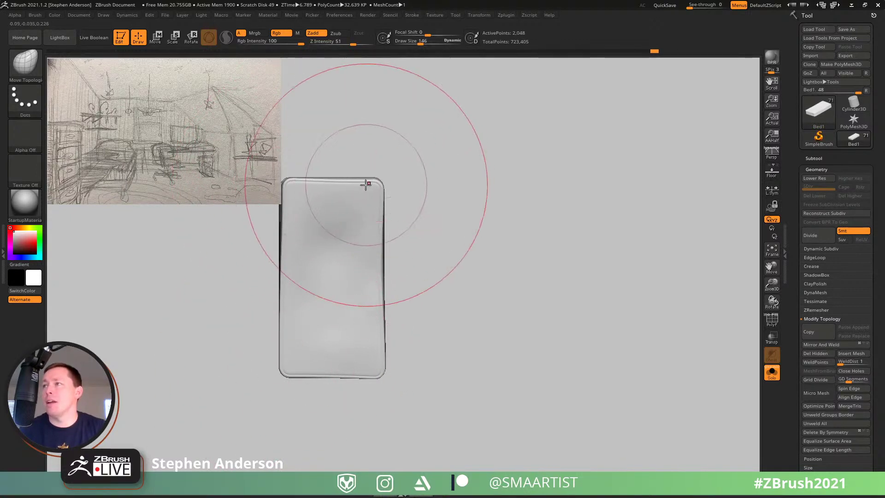
pyautogui.moveTo(395, 282)
pyautogui.mouseDown()
pyautogui.moveTo(401, 225)
pyautogui.moveTo(376, 284)
pyautogui.moveTo(385, 250)
pyautogui.moveTo(371, 280)
pyautogui.moveTo(317, 266)
pyautogui.moveTo(318, 209)
pyautogui.mouseUp()
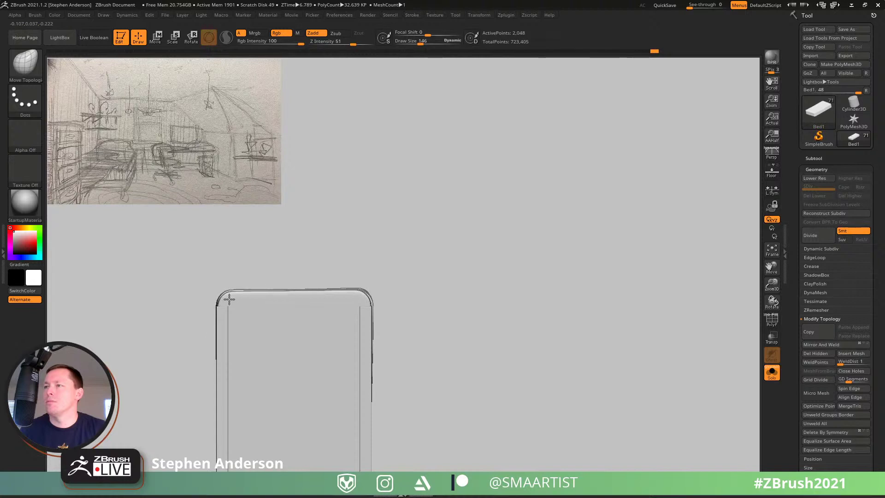
pyautogui.moveTo(371, 292)
pyautogui.mouseDown()
pyautogui.moveTo(334, 309)
pyautogui.moveTo(386, 391)
pyautogui.moveTo(343, 328)
pyautogui.moveTo(461, 304)
pyautogui.moveTo(349, 330)
pyautogui.mouseUp()
pyautogui.hotkey('shift', 'f')
pyautogui.hotkey('shift', 'f')
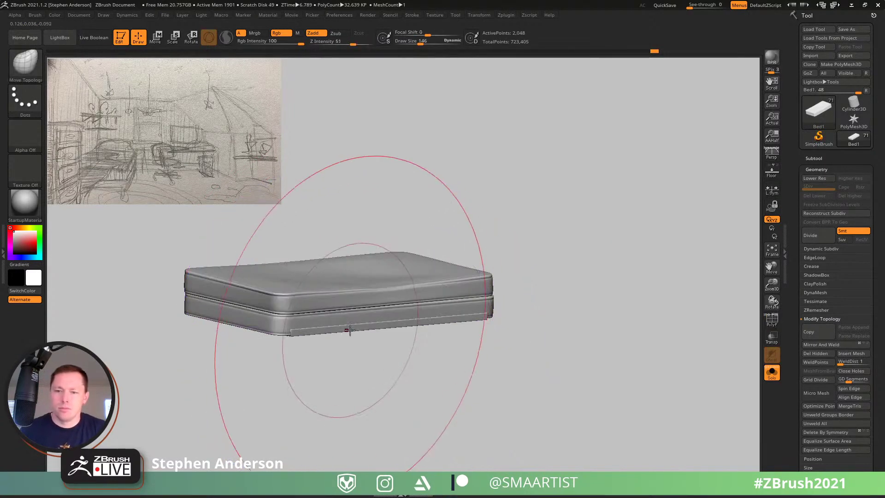
# Step: Show the polyframe and pull down the side frame strip's top edge near one end with Move Topological at draw size 7
pyautogui.moveTo(351, 323)
pyautogui.mouseDown(button='right')
pyautogui.moveTo(346, 316)
pyautogui.moveTo(458, 417)
pyautogui.mouseUp(button='right')
pyautogui.keyDown('ctrl'); pyautogui.moveTo(312, 336); pyautogui.dragTo(425, 358, button='right'); pyautogui.keyUp('ctrl')
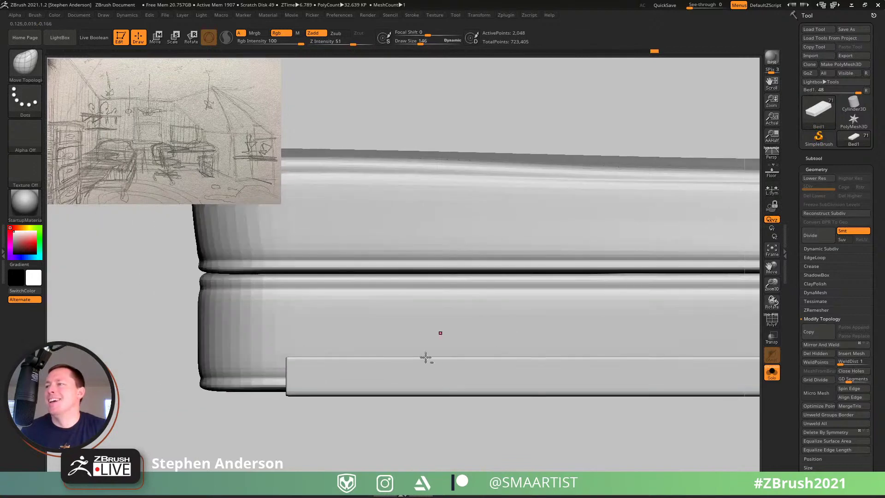
pyautogui.write('s7')
pyautogui.press('Return')
pyautogui.hotkey('shift', 'f')
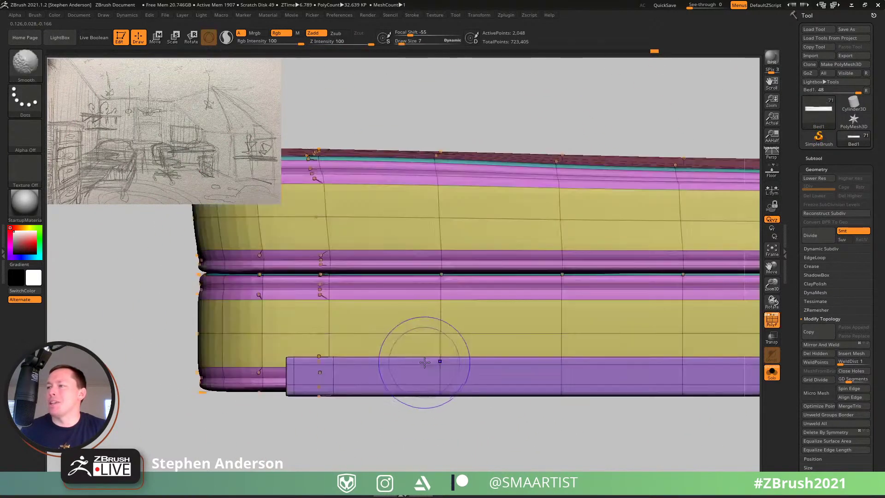
pyautogui.moveTo(440, 359); pyautogui.dragTo(437, 382)
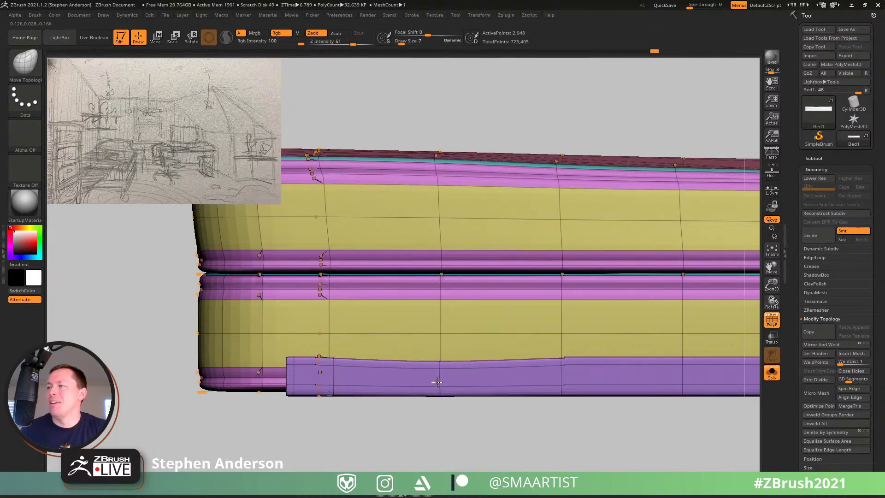
# Step: Bend the top and bottom edges along the rest of the side strip into slight waves at draw size 7
pyautogui.keyDown('alt'); pyautogui.moveTo(671, 356); pyautogui.dragTo(470, 364, button='right'); pyautogui.keyUp('alt')
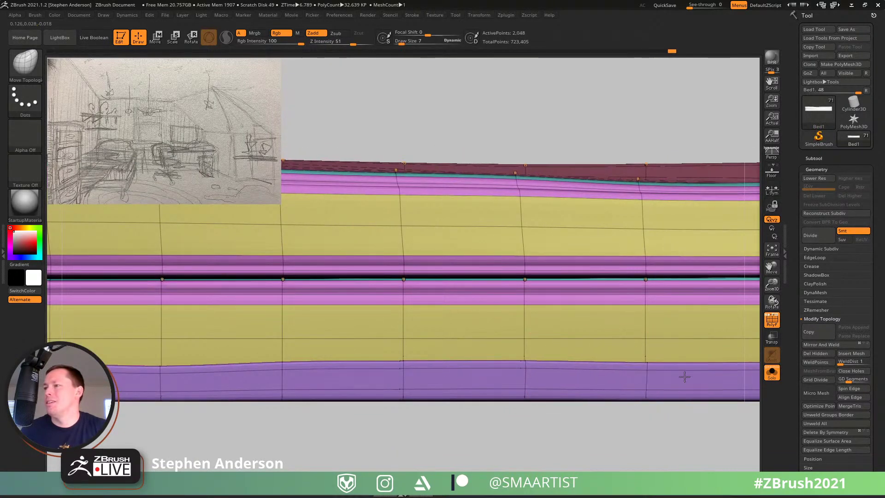
pyautogui.keyDown('alt'); pyautogui.moveTo(685, 370); pyautogui.dragTo(521, 387, button='right'); pyautogui.keyUp('alt')
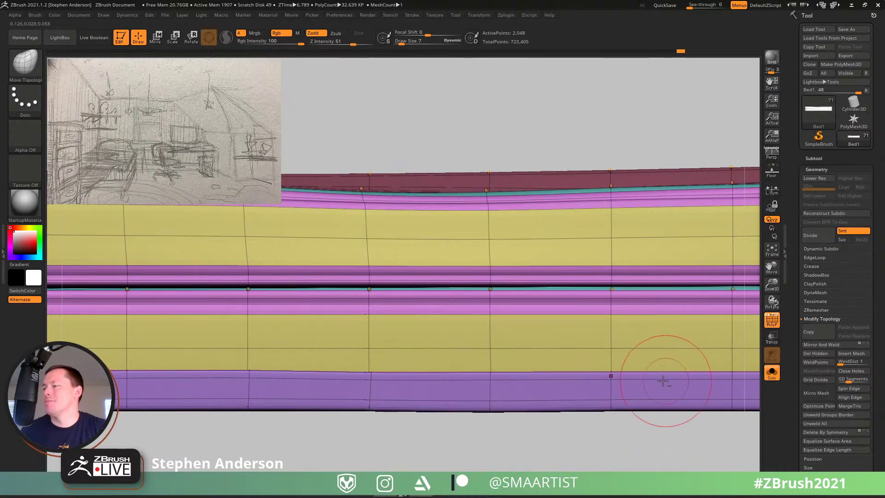
pyautogui.keyDown('alt'); pyautogui.moveTo(663, 380); pyautogui.dragTo(519, 388, button='right'); pyautogui.keyUp('alt')
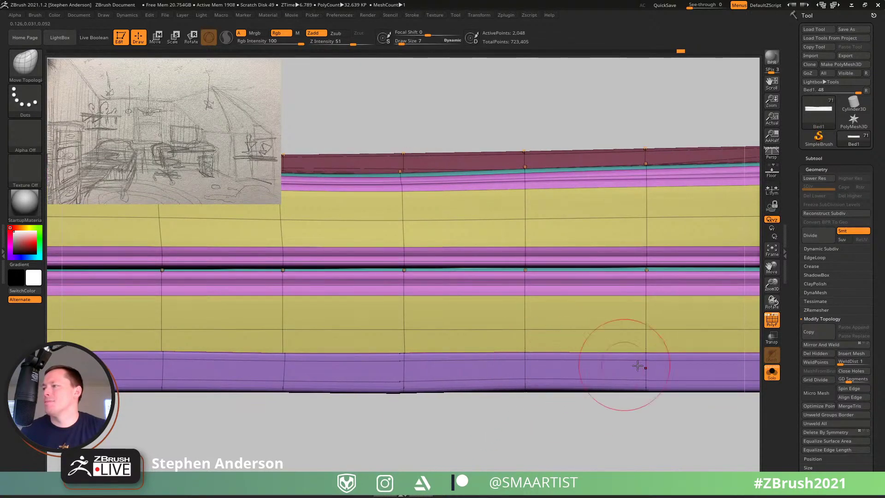
pyautogui.keyDown('alt'); pyautogui.moveTo(641, 371); pyautogui.dragTo(659, 344, button='right'); pyautogui.keyUp('alt')
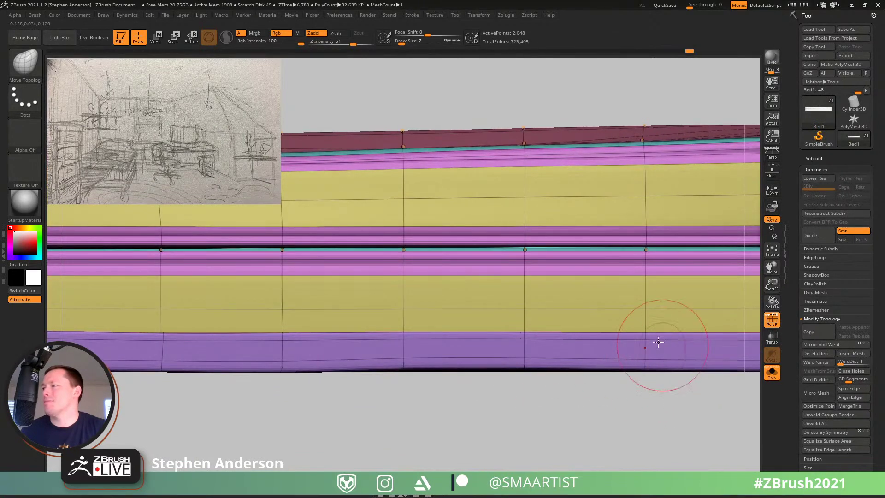
# Step: Give the frame strip along the bed's end a slightly wavy edge with Move Topological at draw size 10
pyautogui.moveTo(716, 344)
pyautogui.mouseDown(button='right')
pyautogui.moveTo(587, 376)
pyautogui.moveTo(604, 379)
pyautogui.moveTo(591, 410)
pyautogui.mouseUp(button='right')
pyautogui.moveTo(586, 339); pyautogui.dragTo(517, 409, button='right')
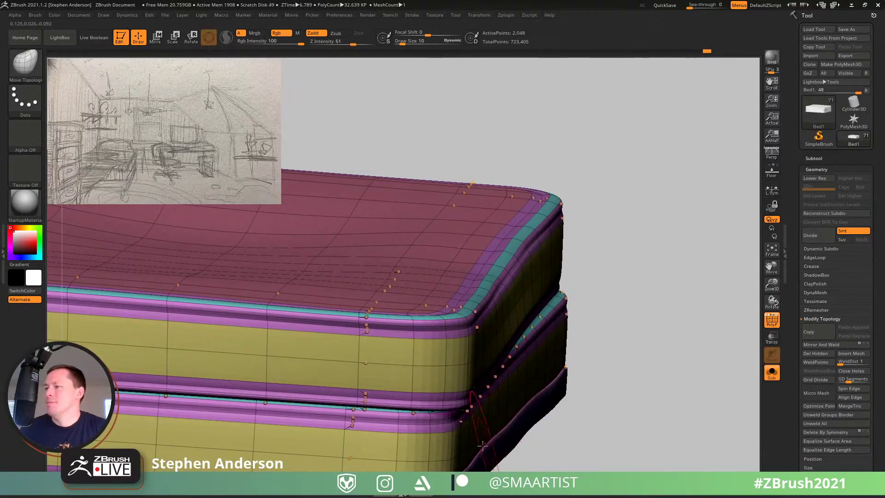
pyautogui.moveTo(473, 467); pyautogui.dragTo(622, 346, button='right')
# Step: Reshape the top edge at the side strip's end into a gentle slope with Move Topological at draw size 4
pyautogui.hotkey('shift', 'f')
pyautogui.moveTo(614, 379)
pyautogui.mouseDown(button='right')
pyautogui.moveTo(543, 312)
pyautogui.moveTo(529, 346)
pyautogui.moveTo(472, 327)
pyautogui.moveTo(462, 338)
pyautogui.moveTo(371, 331)
pyautogui.moveTo(371, 379)
pyautogui.moveTo(377, 316)
pyautogui.mouseUp(button='right')
pyautogui.press('s')
pyautogui.moveTo(378, 317); pyautogui.dragTo(376, 317)
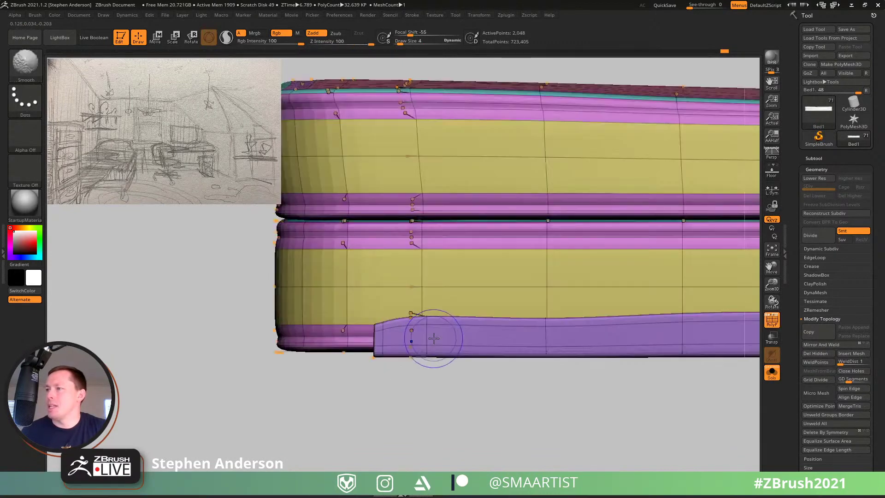
pyautogui.hotkey('shift', 'f')
pyautogui.moveTo(411, 314); pyautogui.dragTo(411, 322)
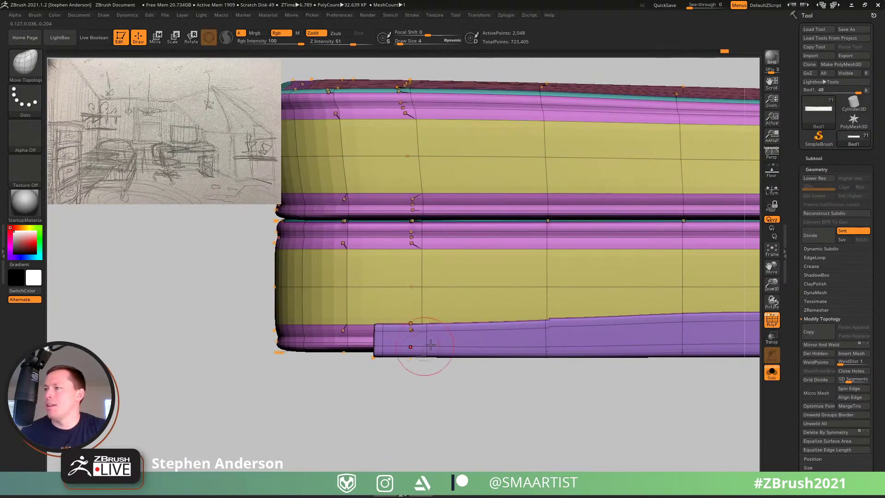
pyautogui.moveTo(556, 328); pyautogui.dragTo(561, 330)
# Step: Raise the top corner at the side strip's opposite end with Move Topological at draw size 12
pyautogui.keyDown('alt'); pyautogui.moveTo(663, 339); pyautogui.dragTo(447, 291, button='right'); pyautogui.keyUp('alt')
pyautogui.hotkey('shift', 'f')
pyautogui.keyDown('ctrl'); pyautogui.moveTo(527, 320); pyautogui.dragTo(516, 302, button='right'); pyautogui.keyUp('ctrl')
pyautogui.moveTo(583, 313)
pyautogui.keyDown('alt'); pyautogui.mouseDown(button='right')
pyautogui.moveTo(435, 312)
pyautogui.moveTo(482, 328)
pyautogui.moveTo(506, 313)
pyautogui.mouseUp(button='right'); pyautogui.keyUp('alt')
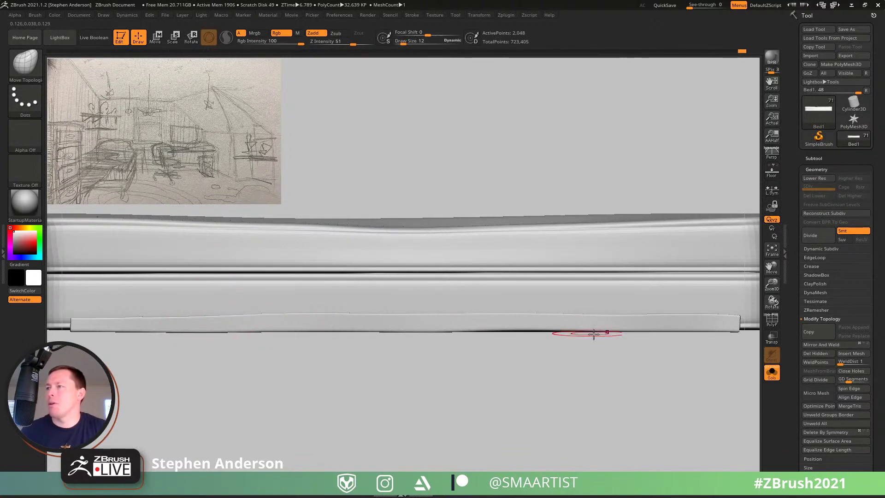
pyautogui.keyDown('alt'); pyautogui.moveTo(680, 327); pyautogui.dragTo(512, 301, button='right'); pyautogui.keyUp('alt')
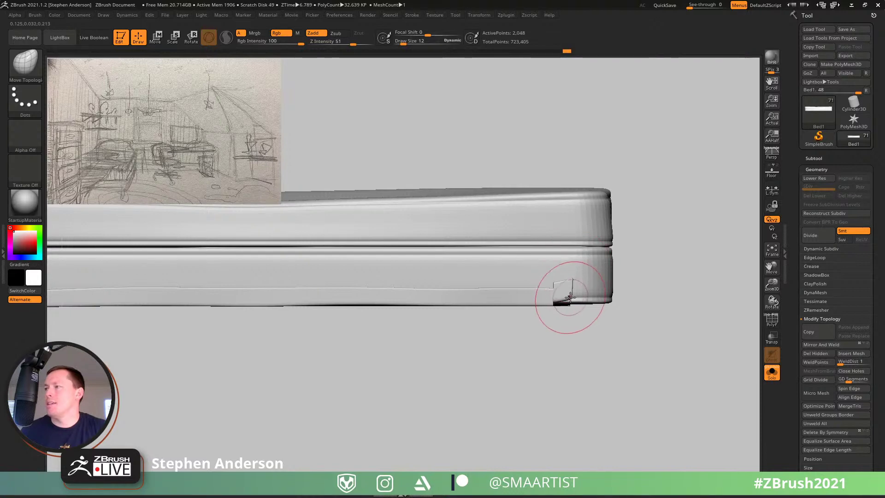
pyautogui.moveTo(572, 315); pyautogui.dragTo(572, 316)
pyautogui.moveTo(576, 317)
pyautogui.mouseDown(button='right')
pyautogui.moveTo(587, 319)
pyautogui.moveTo(579, 316)
pyautogui.mouseUp(button='right')
# Step: Raise the strip's top edge toward that corner so it widens gradually, using draw sizes 8 and 14
pyautogui.hotkey('shift', 'f')
pyautogui.press('s')
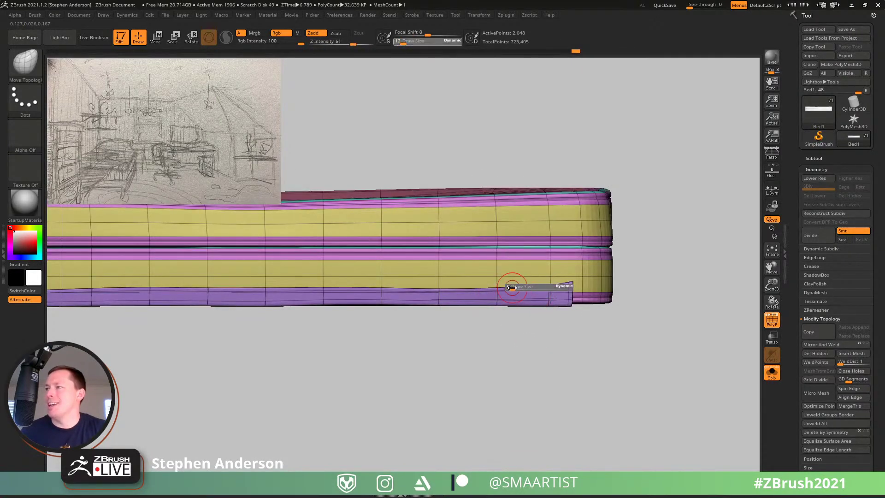
pyautogui.press('s')
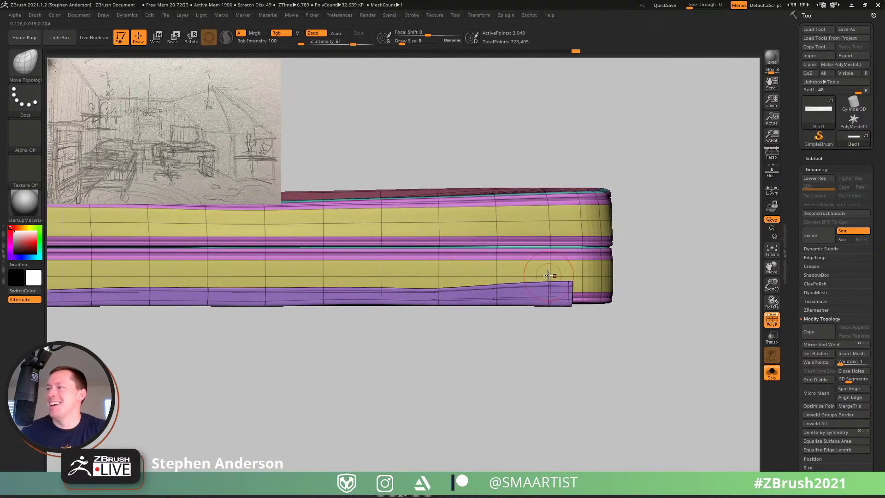
pyautogui.press('s')
pyautogui.moveTo(516, 305); pyautogui.dragTo(518, 304)
pyautogui.moveTo(494, 305)
pyautogui.keyDown('ctrl'); pyautogui.mouseDown(button='right')
pyautogui.moveTo(451, 312)
pyautogui.moveTo(466, 319)
pyautogui.moveTo(452, 310)
pyautogui.moveTo(386, 316)
pyautogui.moveTo(426, 333)
pyautogui.mouseUp(button='right'); pyautogui.keyUp('ctrl')
pyautogui.hotkey('shift', 'f')
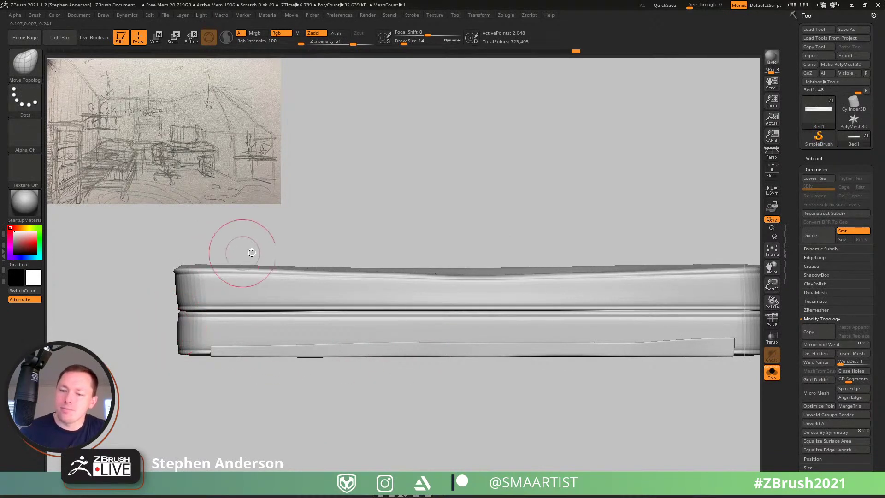
# Step: Bend the seam between the upper and lower sections into a gentle sag with the Move brush at draw sizes 30 and 28
pyautogui.press('s')
pyautogui.moveTo(239, 305); pyautogui.dragTo(250, 306)
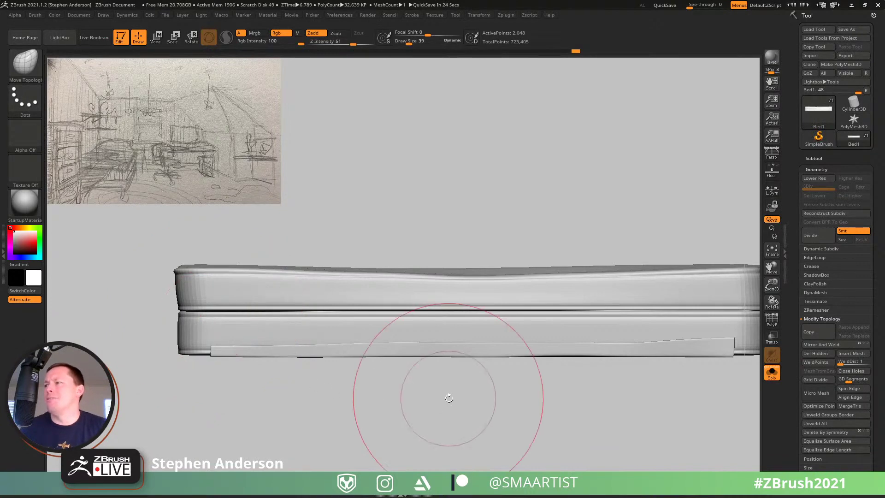
pyautogui.press('b')
pyautogui.press('m')
pyautogui.press('v')
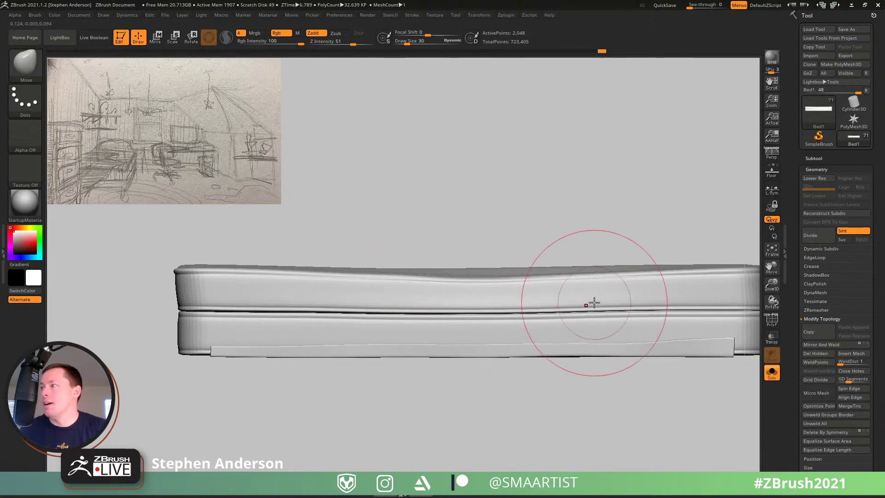
pyautogui.keyDown('alt'); pyautogui.moveTo(592, 300); pyautogui.dragTo(490, 292, button='right'); pyautogui.keyUp('alt')
pyautogui.press('s')
pyautogui.moveTo(585, 311); pyautogui.dragTo(593, 310)
pyautogui.press('s')
pyautogui.moveTo(594, 310); pyautogui.dragTo(587, 310)
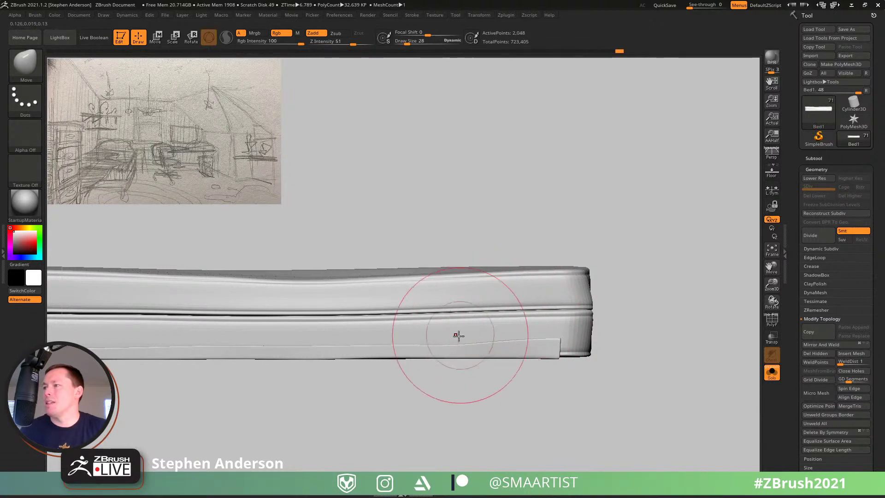
# Step: Adjust the side strip's top edge near its wider end with the Move brush at draw size 15
pyautogui.press('s')
pyautogui.moveTo(460, 344); pyautogui.dragTo(450, 344)
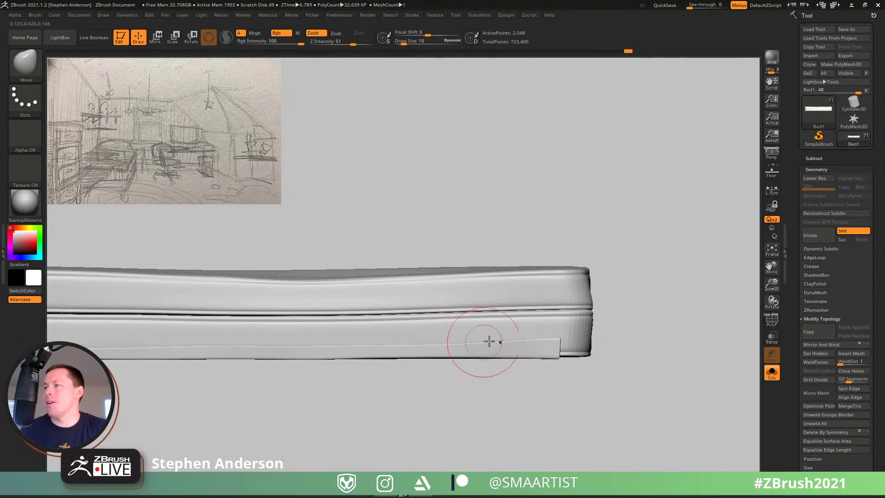
pyautogui.moveTo(533, 339); pyautogui.dragTo(520, 339)
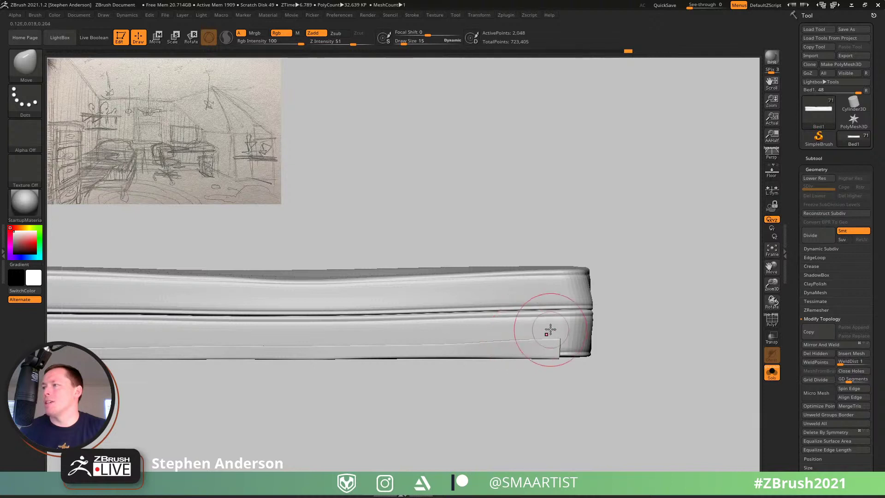
# Step: Nudge the seam between the two sections near the bed's opposite end with the Move brush at draw size 28
pyautogui.keyDown('alt'); pyautogui.moveTo(451, 332); pyautogui.dragTo(661, 340, button='right'); pyautogui.keyUp('alt')
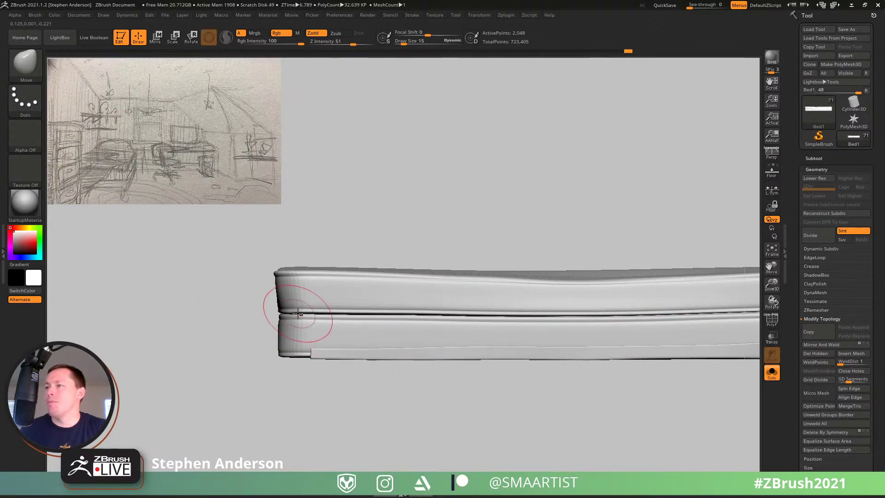
pyautogui.press('s')
pyautogui.moveTo(298, 309); pyautogui.dragTo(306, 314)
pyautogui.moveTo(306, 314)
pyautogui.mouseDown(button='right')
pyautogui.moveTo(373, 319)
pyautogui.moveTo(347, 313)
pyautogui.moveTo(325, 340)
pyautogui.mouseUp(button='right')
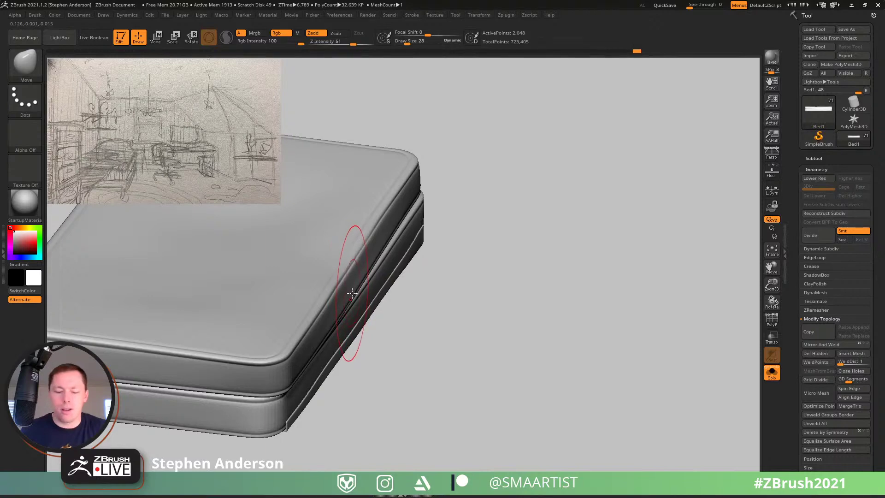
pyautogui.press('b')
pyautogui.press('m')
pyautogui.press('t')
pyautogui.moveTo(351, 290)
pyautogui.mouseDown(button='right')
pyautogui.moveTo(355, 306)
pyautogui.moveTo(317, 345)
pyautogui.mouseUp(button='right')
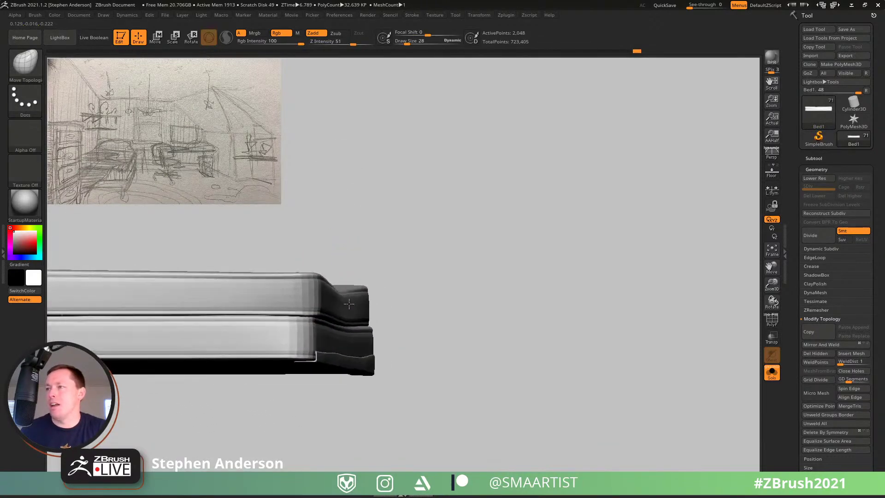
pyautogui.rightClick(315, 349)
pyautogui.keyDown('shift'); pyautogui.moveTo(361, 269); pyautogui.dragTo(321, 304, button='right'); pyautogui.keyUp('shift')
pyautogui.press('s')
pyautogui.moveTo(325, 292); pyautogui.dragTo(320, 293)
pyautogui.moveTo(320, 293); pyautogui.dragTo(282, 302, button='right')
# Step: Stroke the upper mattress section's side near the corner with the Clay brush at draw size 5
pyautogui.press('b')
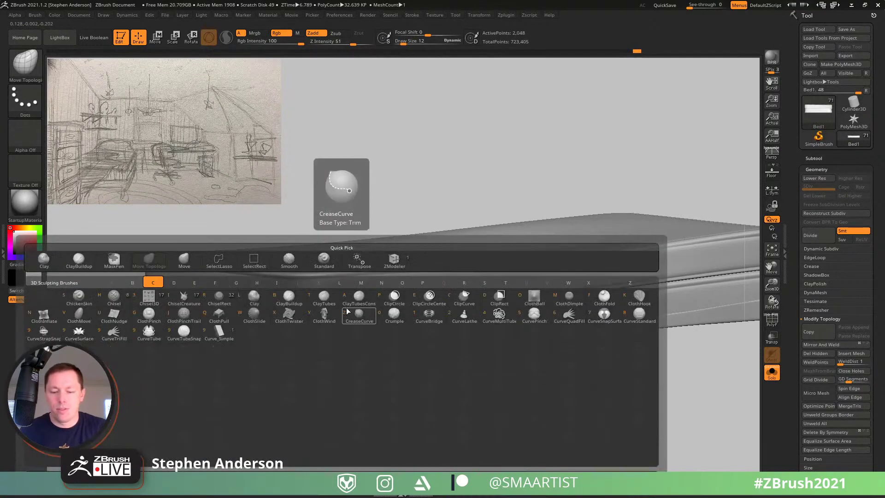
pyautogui.press('c')
pyautogui.press('l')
pyautogui.press('s')
pyautogui.moveTo(347, 292); pyautogui.dragTo(306, 297)
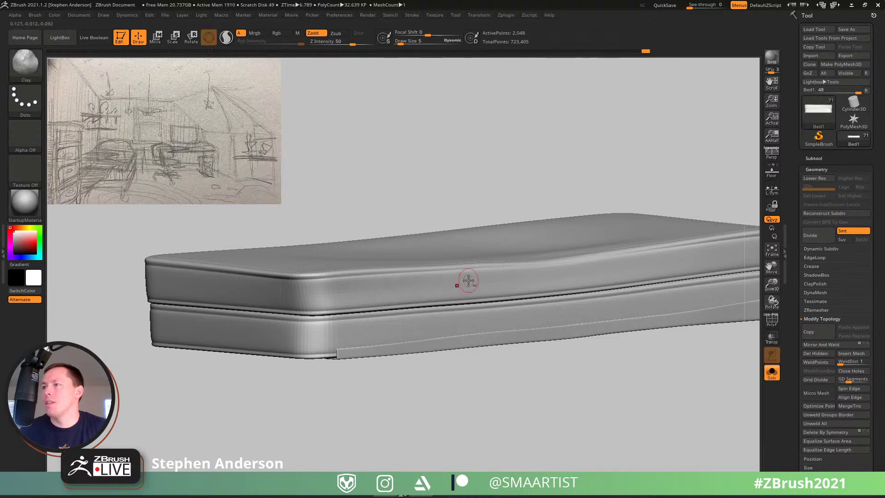
pyautogui.moveTo(463, 279); pyautogui.dragTo(218, 288, button='right')
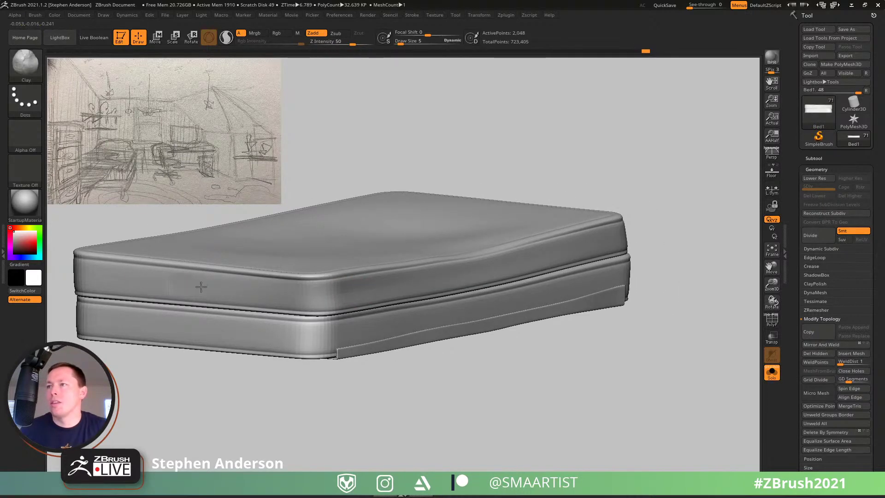
pyautogui.moveTo(403, 314); pyautogui.dragTo(266, 345, button='right')
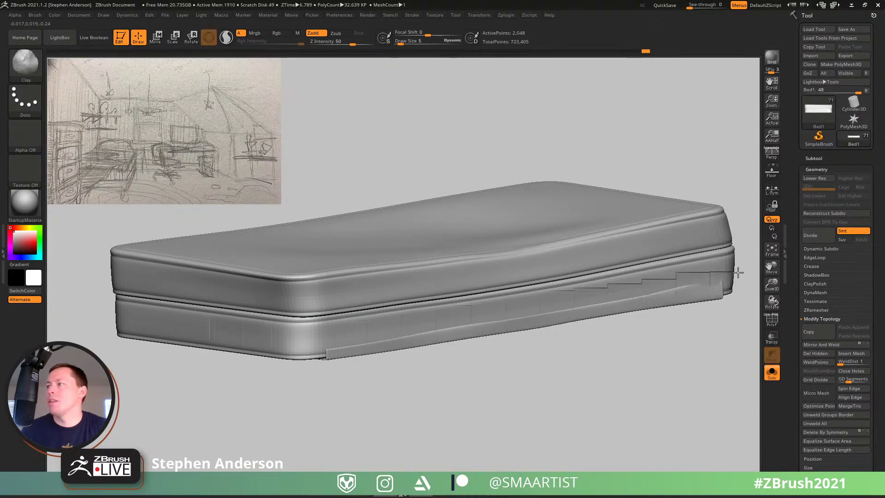
pyautogui.moveTo(662, 279); pyautogui.dragTo(493, 332, button='right')
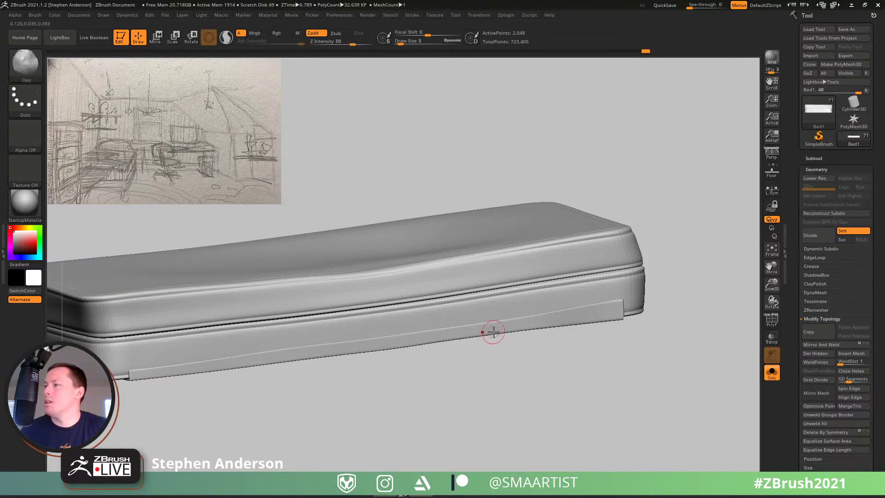
# Step: Mask only the long side strip so the mattress sections stay editable
pyautogui.press('w')
pyautogui.keyDown('ctrl'); pyautogui.keyDown('shift'); pyautogui.click(530, 328); pyautogui.keyUp('shift'); pyautogui.keyUp('ctrl')
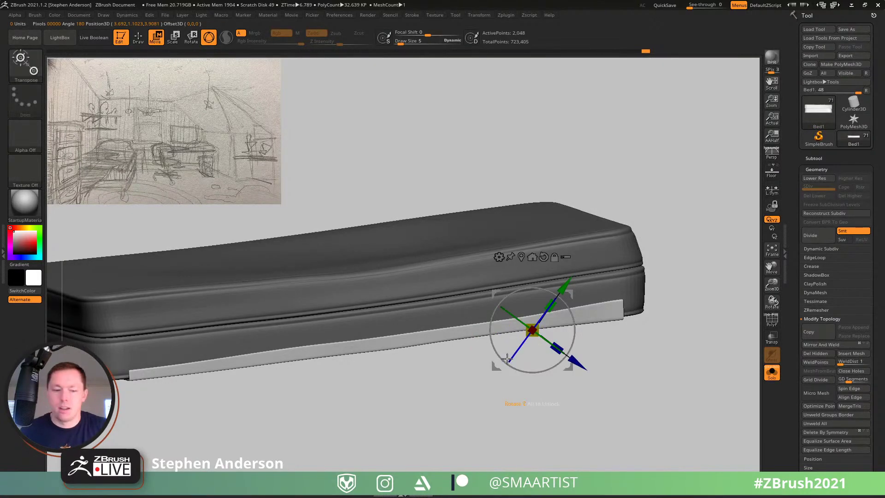
pyautogui.press('q')
pyautogui.keyDown('ctrl'); pyautogui.click(447, 375); pyautogui.keyUp('ctrl')
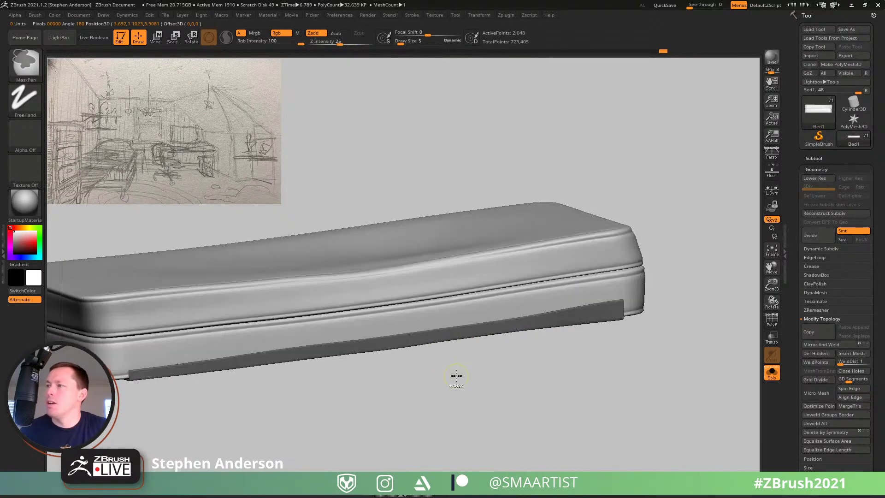
# Step: Stroke around the lower section's sides above the masked strip with the Clay brush at draw size 5
pyautogui.moveTo(425, 363); pyautogui.dragTo(118, 346, button='right')
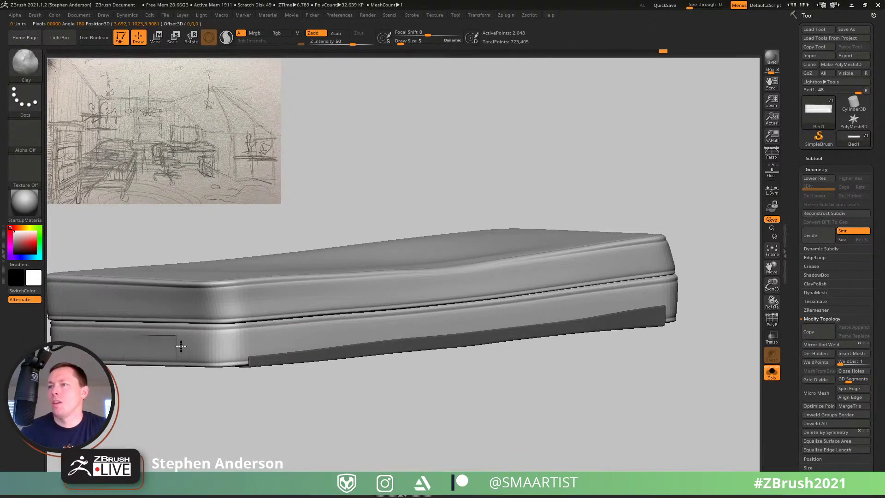
pyautogui.moveTo(241, 343); pyautogui.dragTo(297, 339)
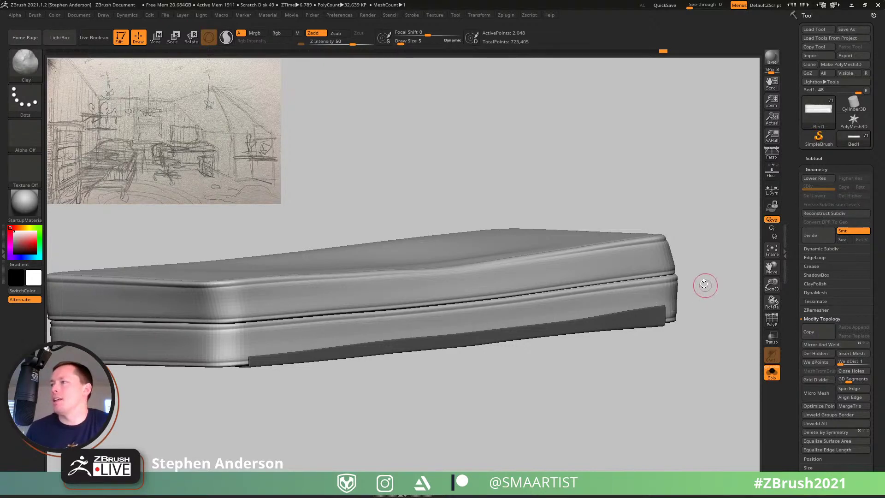
pyautogui.moveTo(703, 284); pyautogui.dragTo(600, 308, button='right')
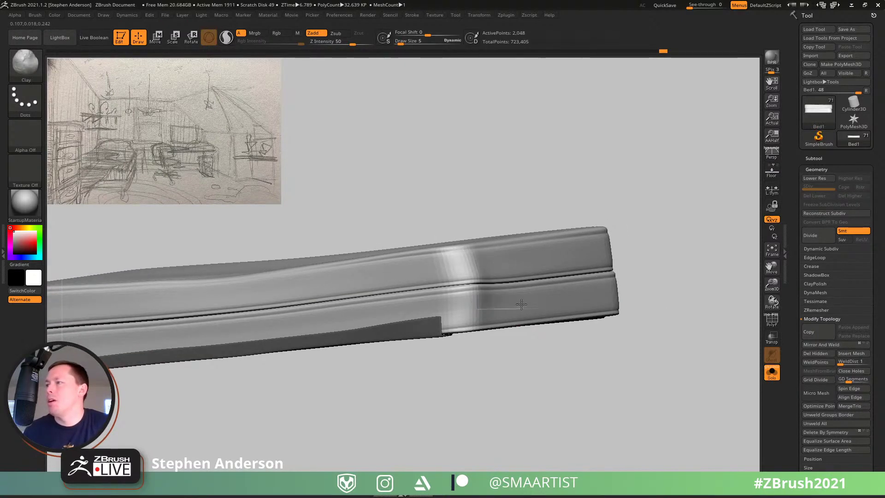
pyautogui.moveTo(584, 296); pyautogui.dragTo(571, 306, button='right')
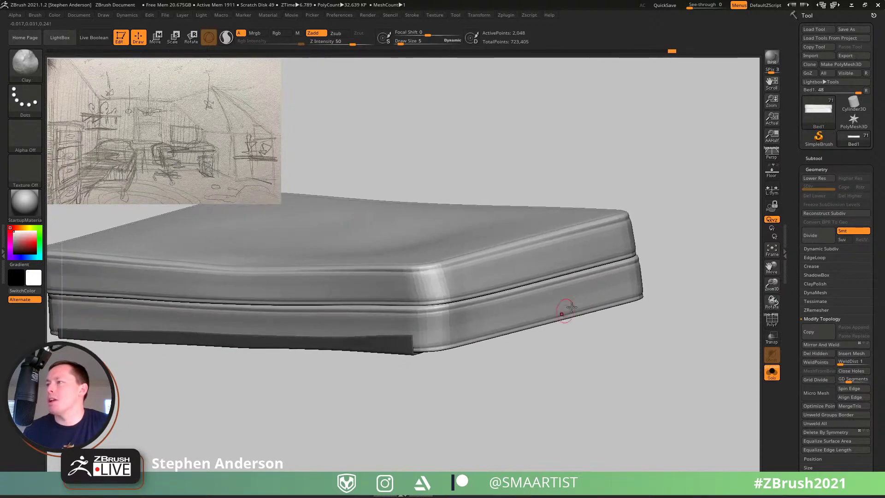
pyautogui.moveTo(571, 291); pyautogui.dragTo(489, 313)
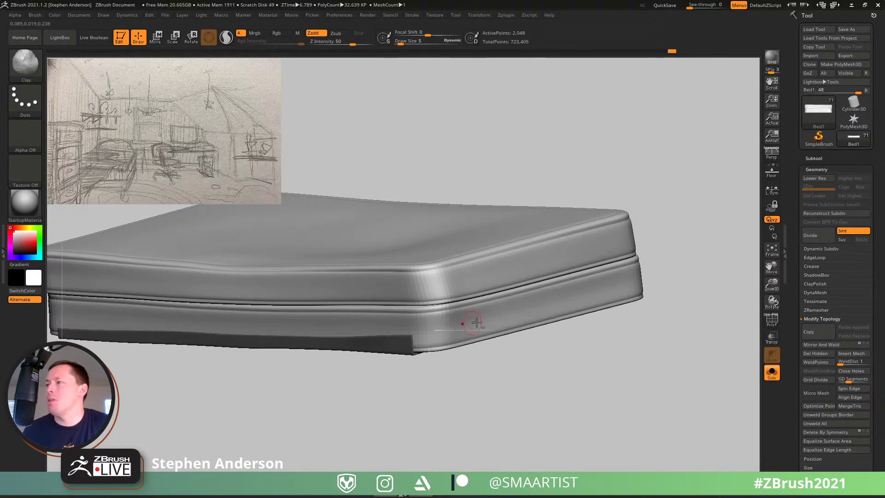
pyautogui.moveTo(439, 319); pyautogui.dragTo(631, 330, button='right')
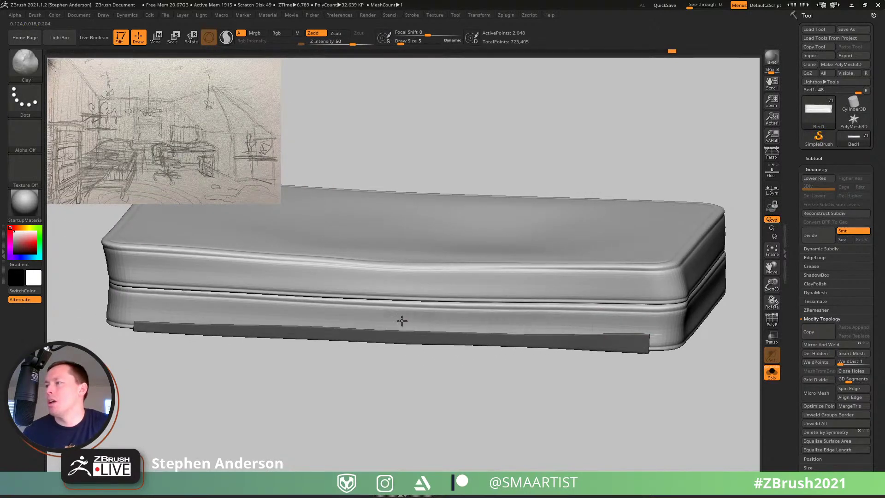
pyautogui.moveTo(304, 316); pyautogui.dragTo(206, 313)
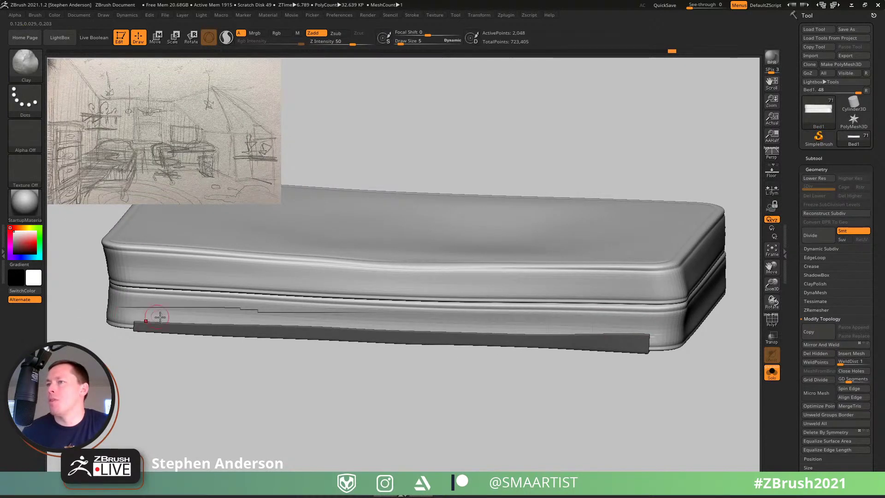
# Step: Continue the Clay strokes along the lower section's short end toward its corner
pyautogui.moveTo(160, 317); pyautogui.dragTo(142, 302, button='right')
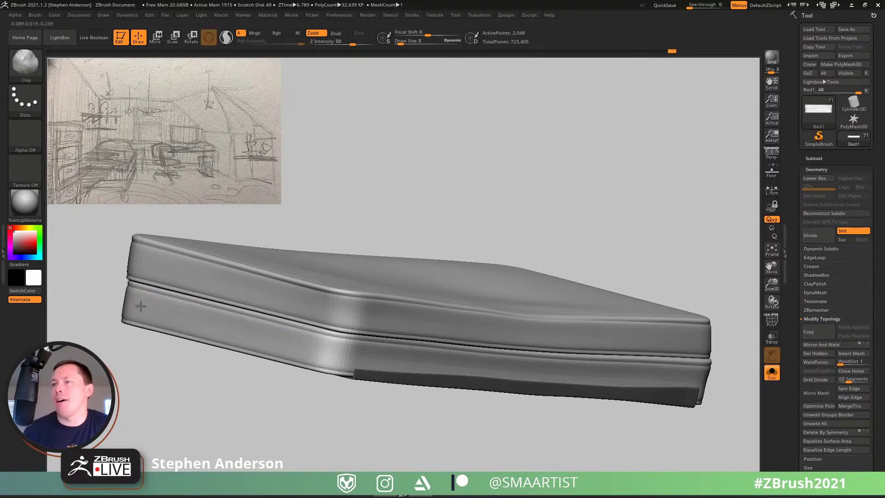
pyautogui.moveTo(283, 343); pyautogui.dragTo(295, 346)
pyautogui.moveTo(131, 308); pyautogui.dragTo(239, 332)
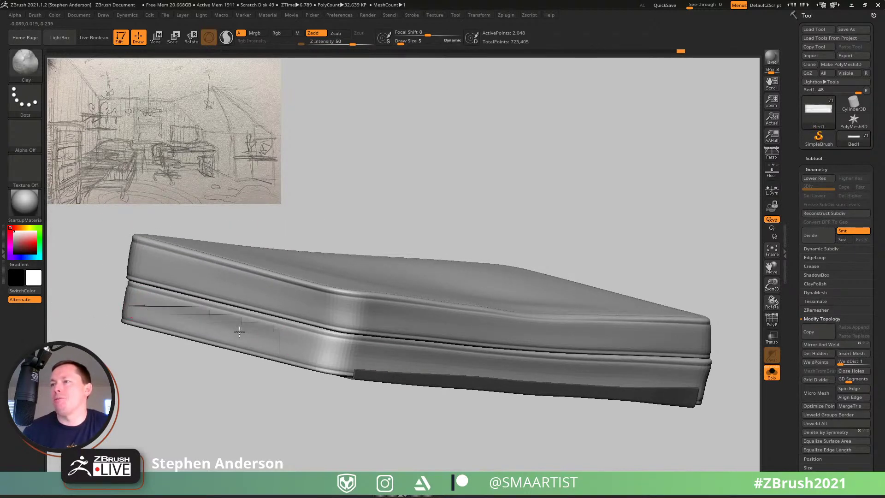
pyautogui.moveTo(303, 350); pyautogui.dragTo(305, 351)
pyautogui.moveTo(305, 351)
pyautogui.mouseDown(button='right')
pyautogui.moveTo(336, 369)
pyautogui.moveTo(326, 372)
pyautogui.moveTo(356, 372)
pyautogui.moveTo(343, 380)
pyautogui.mouseUp(button='right')
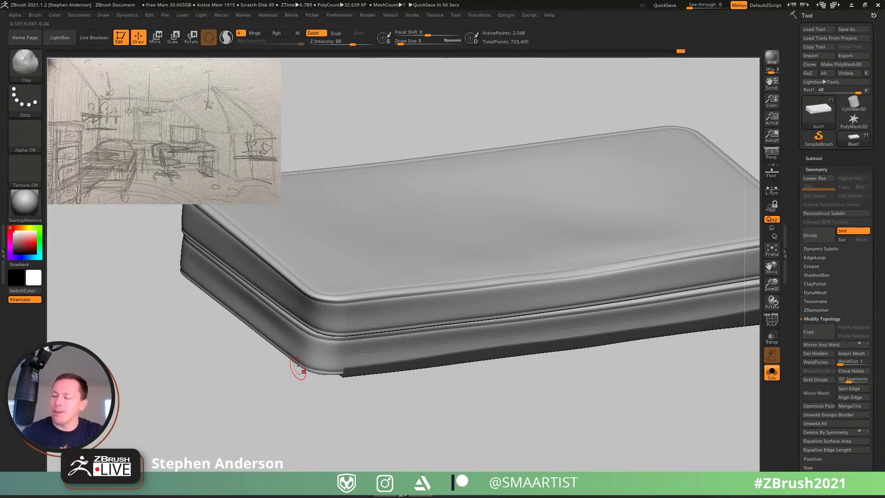
# Step: Show the polygon wireframe at the mattress corner and drop the bed to its lowest subdivision level
pyautogui.moveTo(389, 335)
pyautogui.mouseDown(button='right')
pyautogui.moveTo(385, 310)
pyautogui.moveTo(373, 353)
pyautogui.moveTo(642, 332)
pyautogui.moveTo(445, 397)
pyautogui.mouseUp(button='right')
pyautogui.press('ctrl')
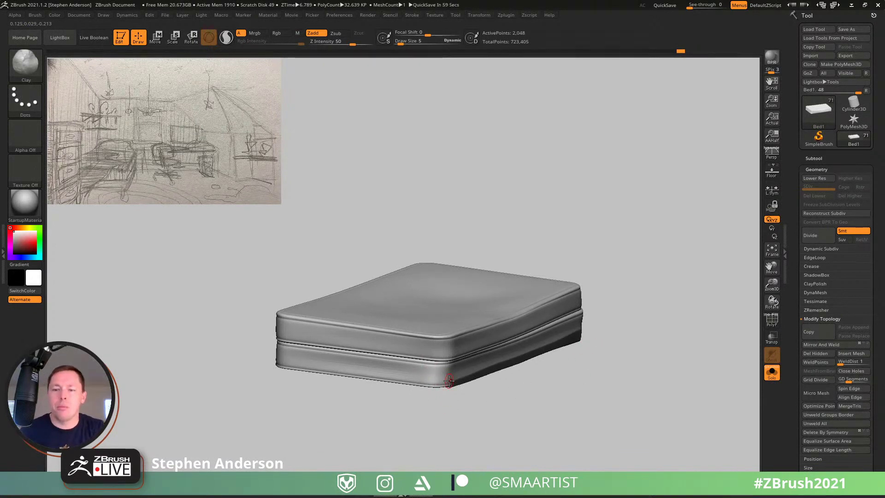
pyautogui.moveTo(358, 341); pyautogui.dragTo(285, 366, button='right')
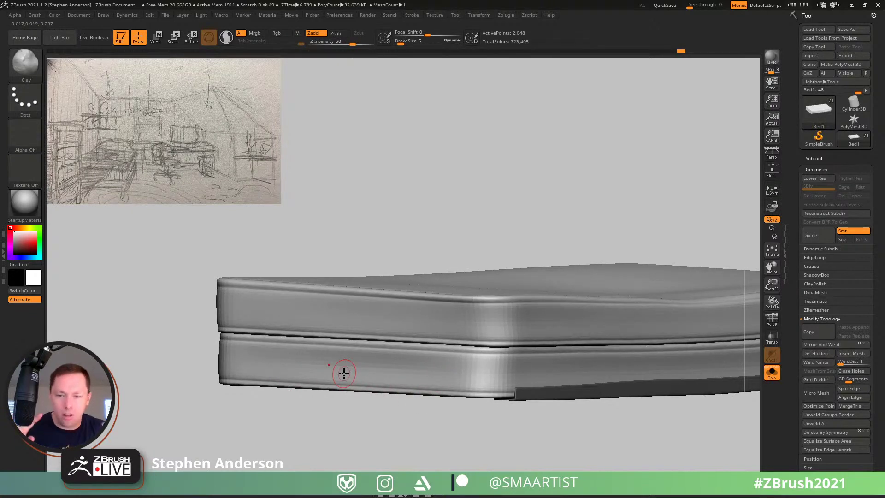
pyautogui.keyDown('ctrl'); pyautogui.moveTo(454, 365); pyautogui.dragTo(263, 319, button='right'); pyautogui.keyUp('ctrl')
pyautogui.moveTo(352, 325)
pyautogui.keyDown('alt'); pyautogui.mouseDown(button='right')
pyautogui.moveTo(348, 370)
pyautogui.moveTo(272, 359)
pyautogui.moveTo(366, 392)
pyautogui.moveTo(346, 377)
pyautogui.mouseUp(button='right'); pyautogui.keyUp('alt')
pyautogui.hotkey('shift', 'f')
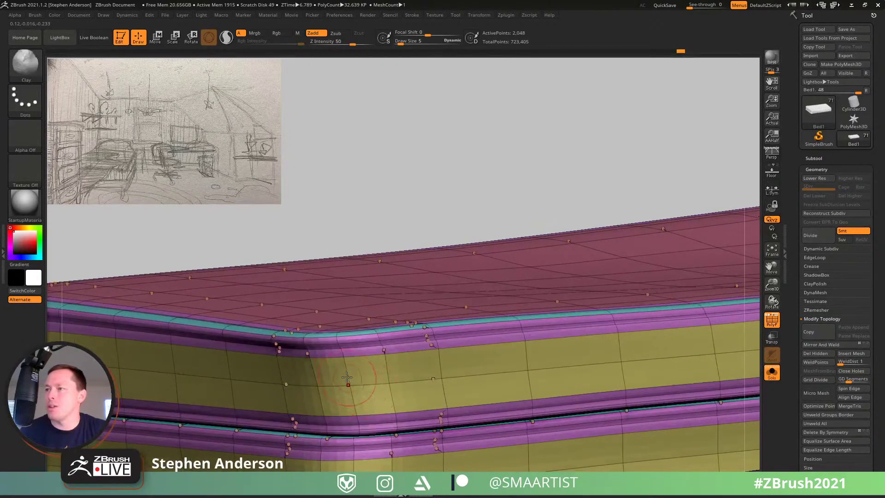
pyautogui.hotkey('shift', 'd')
pyautogui.hotkey('shift', 'd')
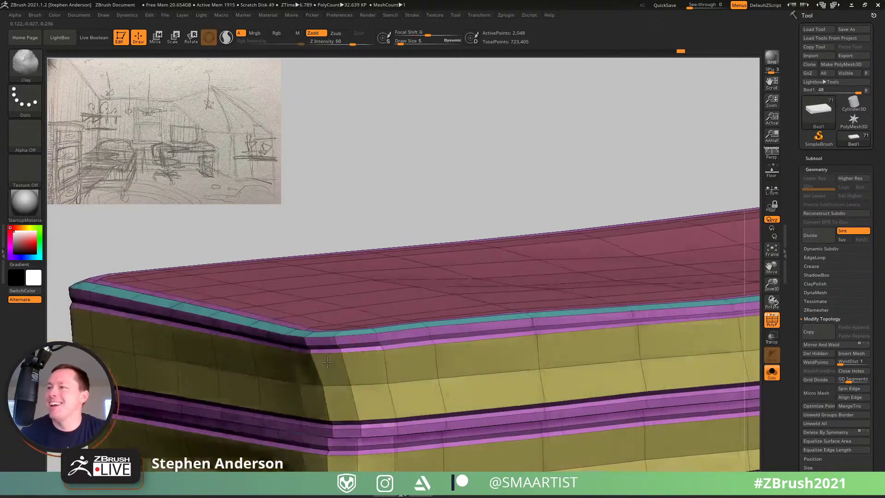
# Step: Insert two horizontal edge loops around the upper section's side, one near its upper seam and one near its lower seam, with ZModeler
pyautogui.press('b')
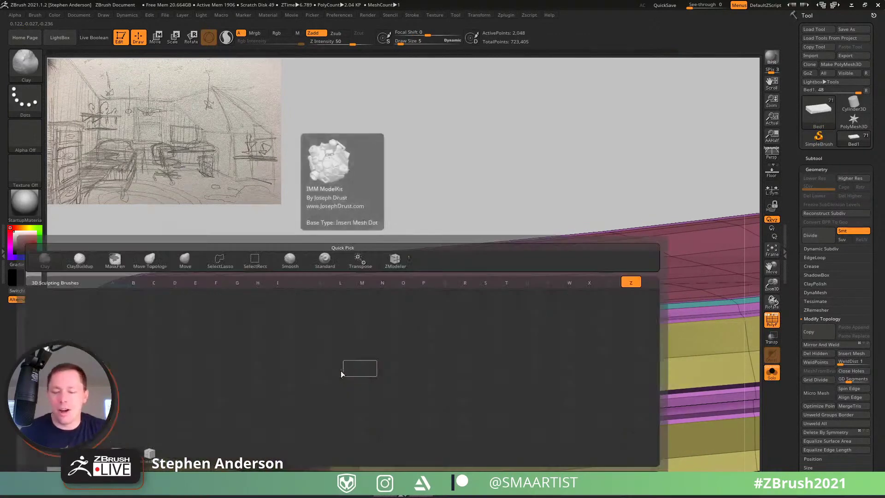
pyautogui.press('z')
pyautogui.press('m')
pyautogui.click(344, 380)
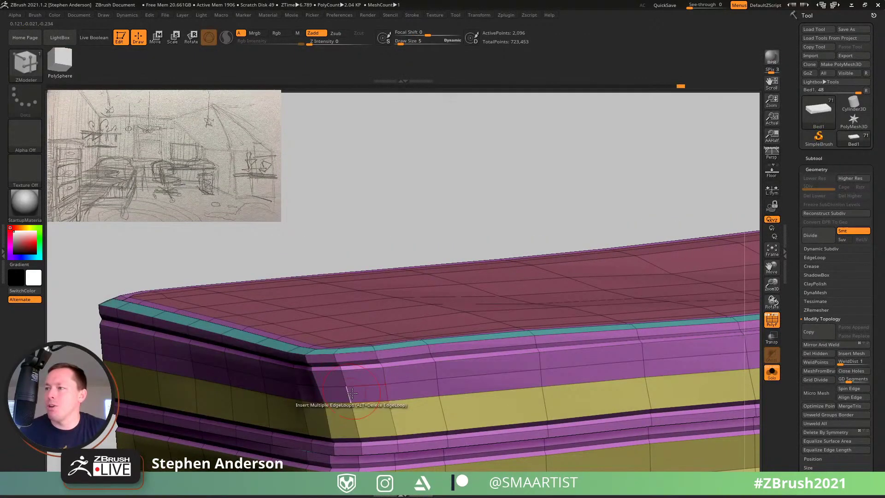
pyautogui.click(357, 421)
# Step: Isolate the upper section's side band by hiding its faces and masking the rest of the bed
pyautogui.hotkey('ctrl', 'shift')
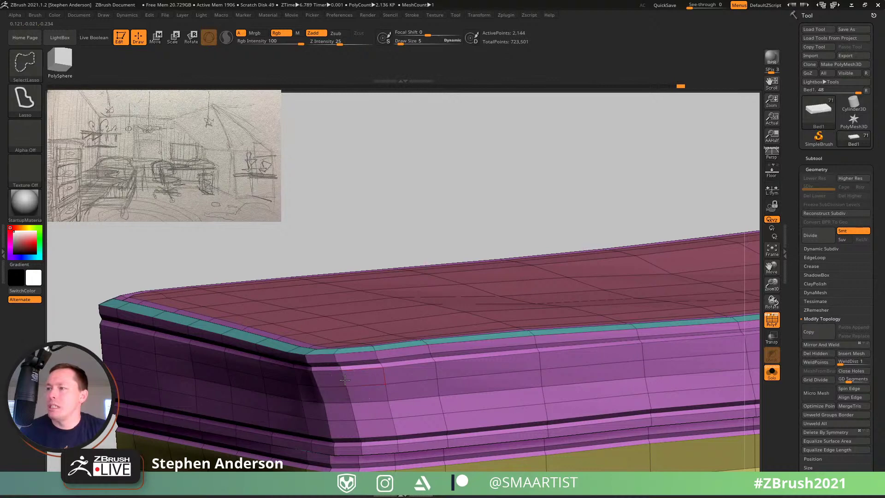
pyautogui.hotkey('ctrl', 'z')
pyautogui.hotkey('ctrl', 'z')
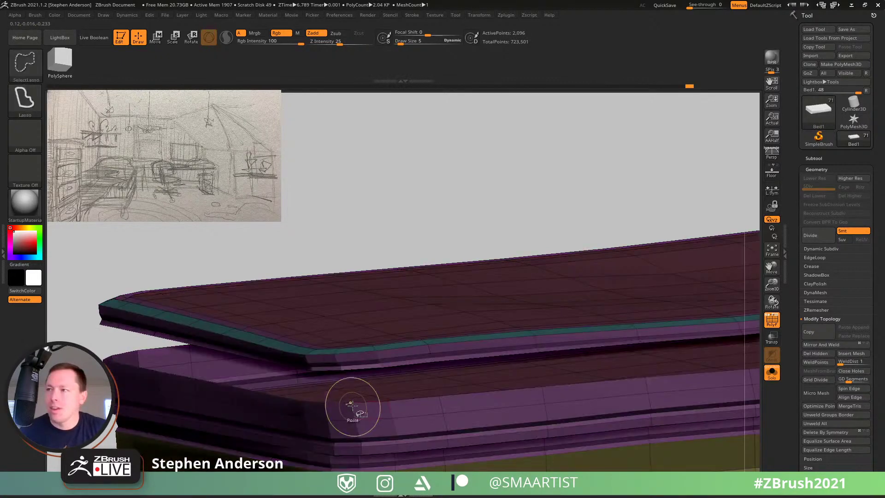
pyautogui.hotkey('ctrl', 'shift', 'z')
pyautogui.moveTo(308, 380); pyautogui.dragTo(317, 379)
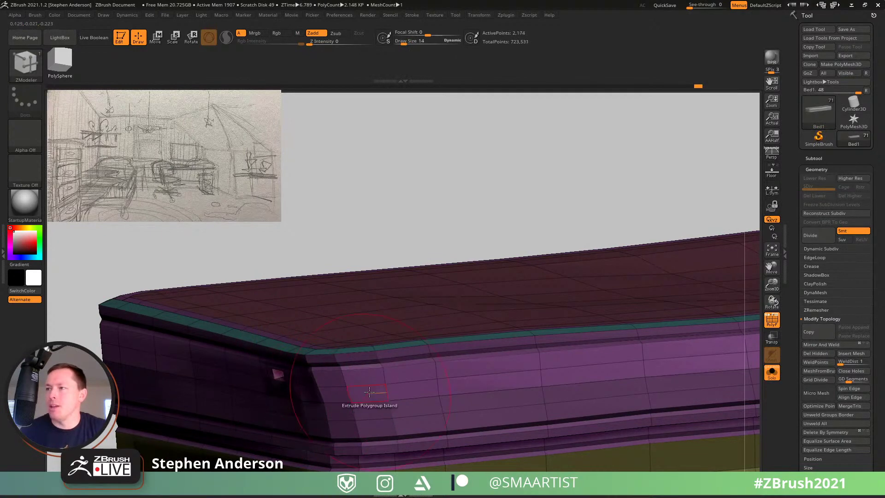
pyautogui.hotkey('ctrl', 'z')
pyautogui.hotkey('ctrl', 'z')
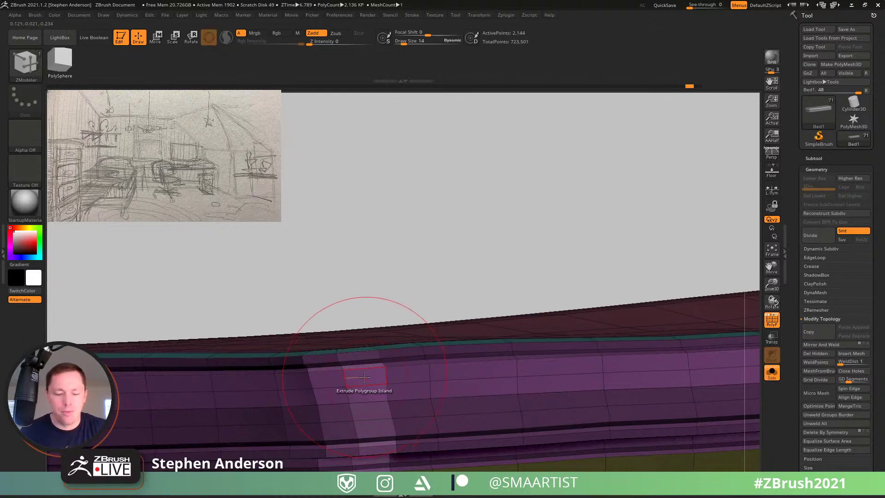
# Step: Switch to the Move brush and hide the polygon wireframe to shape the unmasked side band
pyautogui.press('b')
pyautogui.press('m')
pyautogui.press('v')
pyautogui.hotkey('shift', 'f')
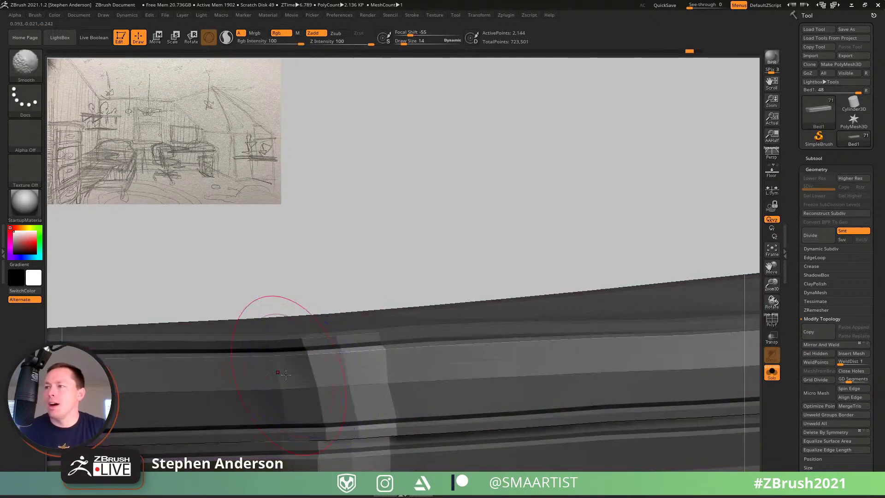
# Step: Set the Smooth brush's intensity to 21, smooth the mattress's upper side band at the corner, and undo the last stroke
pyautogui.moveTo(423, 364); pyautogui.dragTo(434, 367)
pyautogui.moveTo(430, 377)
pyautogui.keyDown('ctrl'); pyautogui.mouseDown(button='right')
pyautogui.moveTo(375, 359)
pyautogui.moveTo(370, 379)
pyautogui.moveTo(381, 361)
pyautogui.moveTo(401, 364)
pyautogui.mouseUp(button='right'); pyautogui.keyUp('ctrl')
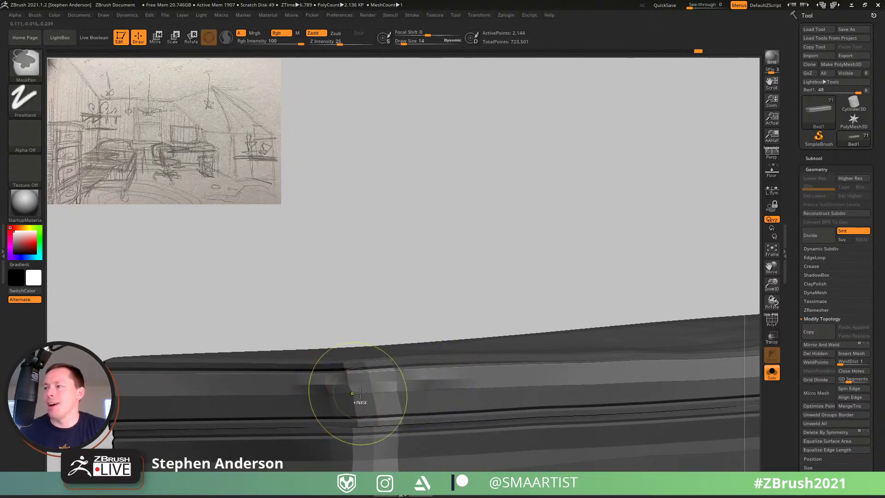
pyautogui.keyDown('shift'); pyautogui.moveTo(360, 42); pyautogui.dragTo(337, 42); pyautogui.keyUp('shift')
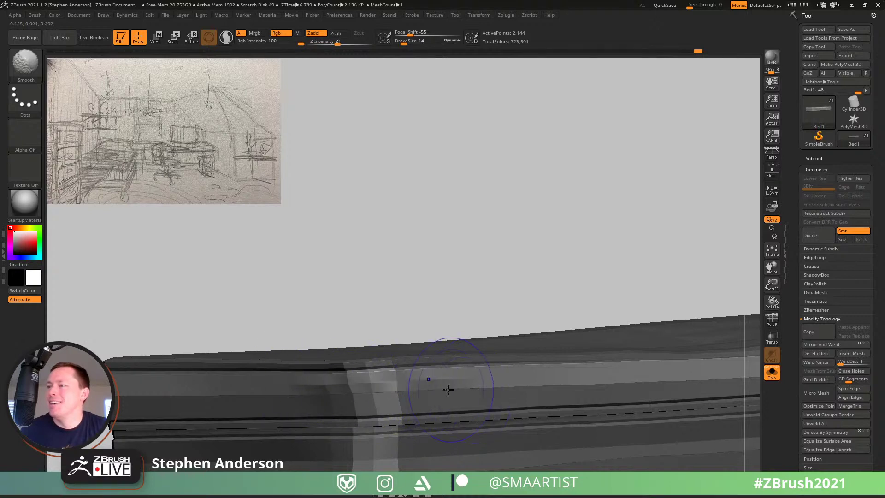
pyautogui.moveTo(323, 405); pyautogui.dragTo(345, 407, button='right')
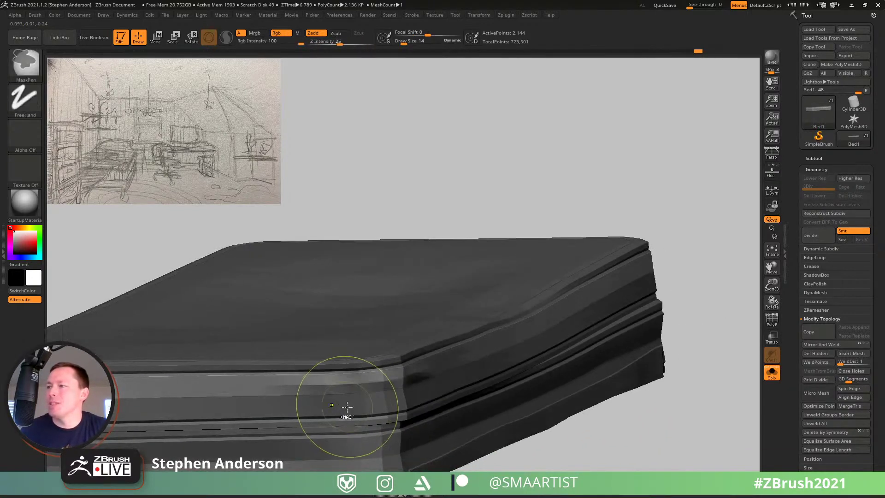
pyautogui.hotkey('ctrl', 'z')
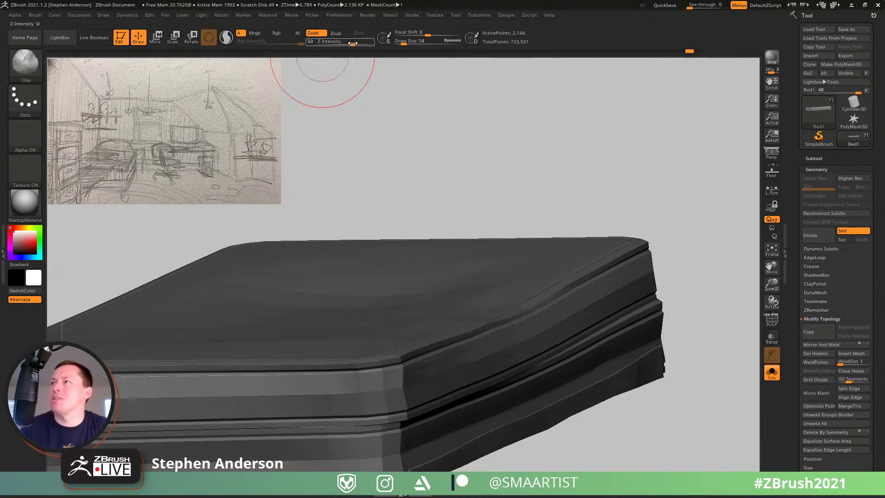
# Step: Inflate the mattress's upper side band at the near corner and along the long side with the Inflat brush at draw size 23
pyautogui.moveTo(354, 43); pyautogui.dragTo(331, 44)
pyautogui.press('b')
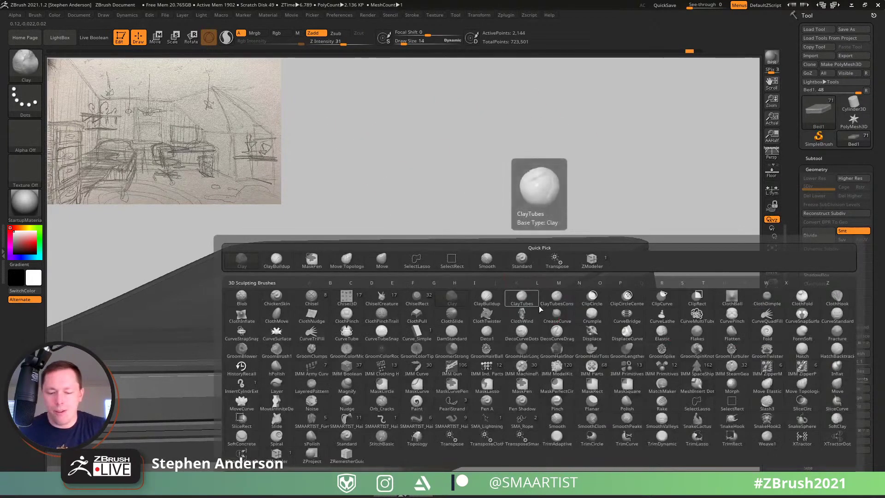
pyautogui.click(538, 305)
pyautogui.press('s')
pyautogui.moveTo(348, 384); pyautogui.dragTo(350, 384)
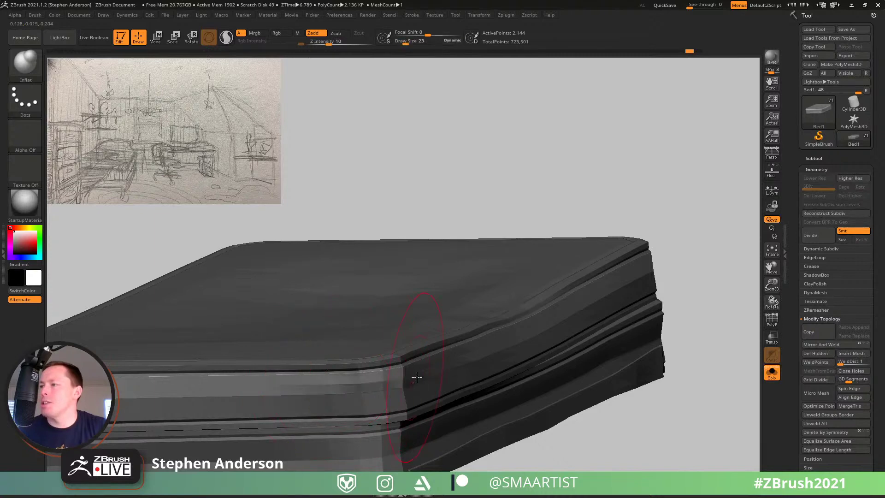
pyautogui.moveTo(480, 357); pyautogui.dragTo(430, 359, button='right')
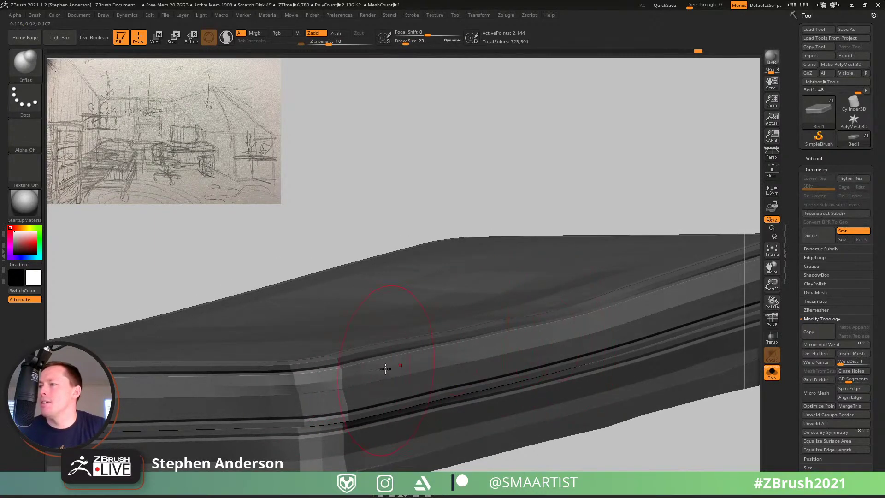
pyautogui.moveTo(554, 329); pyautogui.dragTo(396, 299, button='right')
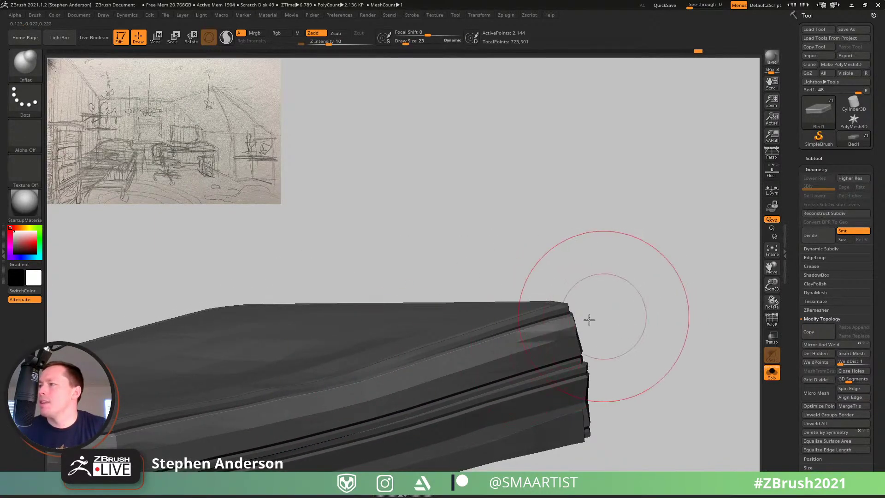
pyautogui.moveTo(588, 316); pyautogui.dragTo(585, 323, button='right')
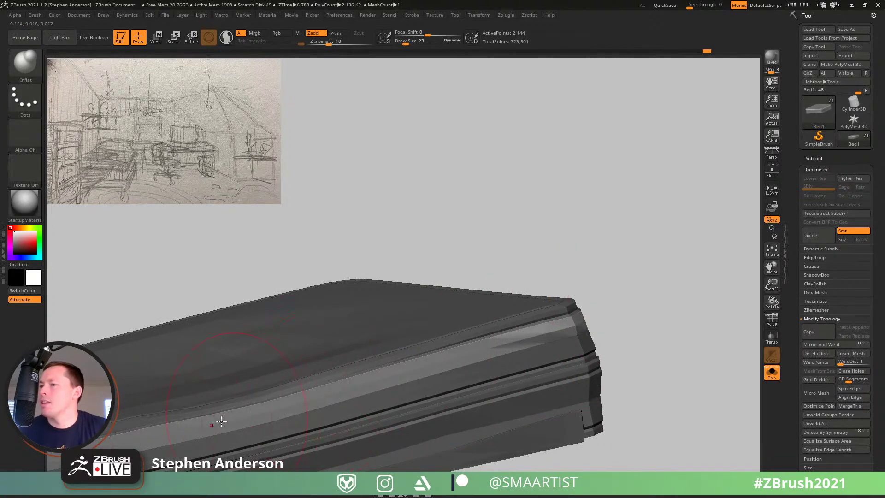
# Step: Puff out the upper side band around the mattress's remaining sides and corners with the Inflat brush
pyautogui.keyDown('alt'); pyautogui.moveTo(258, 402); pyautogui.dragTo(484, 356, button='right'); pyautogui.keyUp('alt')
pyautogui.moveTo(239, 418); pyautogui.dragTo(313, 406, button='right')
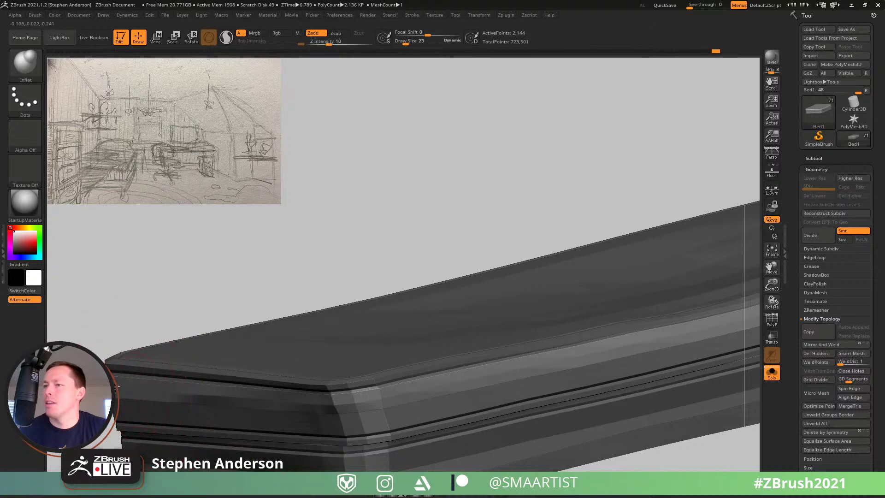
pyautogui.moveTo(156, 390)
pyautogui.mouseDown(button='right')
pyautogui.moveTo(340, 375)
pyautogui.moveTo(735, 407)
pyautogui.moveTo(69, 276)
pyautogui.moveTo(152, 323)
pyautogui.moveTo(422, 352)
pyautogui.moveTo(139, 275)
pyautogui.moveTo(419, 328)
pyautogui.moveTo(278, 327)
pyautogui.mouseUp(button='right')
pyautogui.moveTo(638, 301); pyautogui.dragTo(434, 329, button='right')
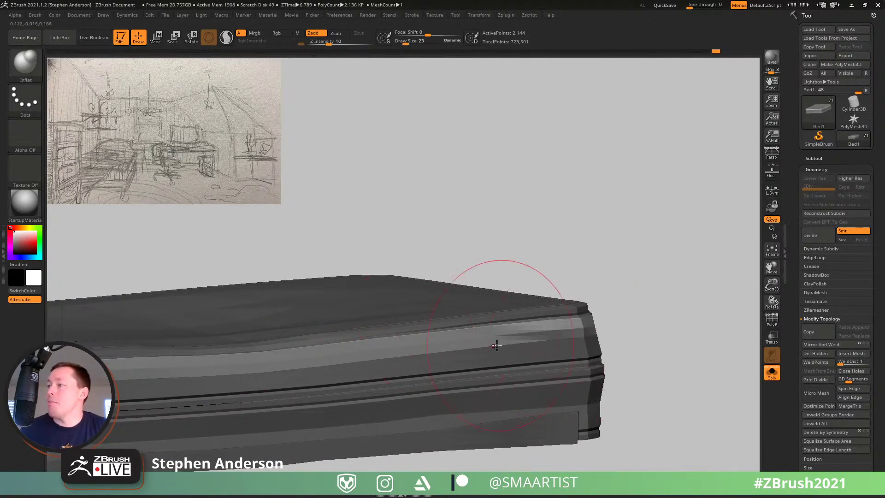
pyautogui.moveTo(362, 352); pyautogui.dragTo(558, 335, button='right')
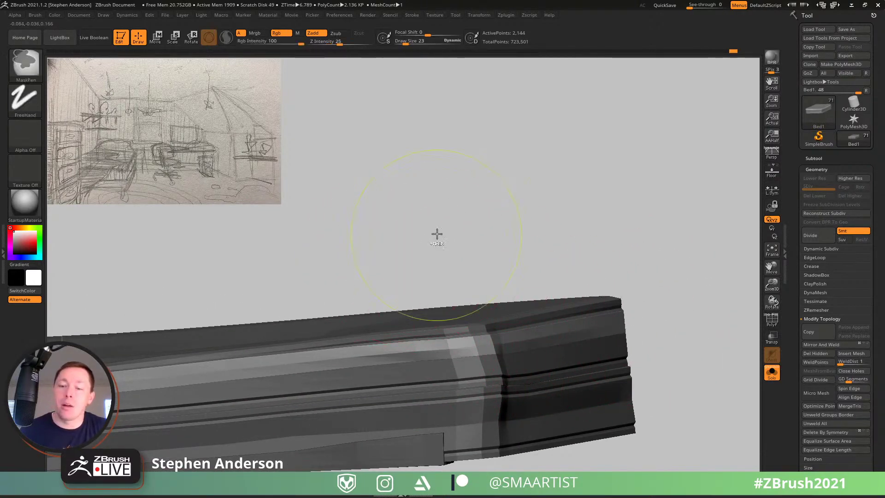
pyautogui.moveTo(436, 234)
pyautogui.mouseDown(button='right')
pyautogui.moveTo(348, 348)
pyautogui.moveTo(359, 338)
pyautogui.moveTo(350, 360)
pyautogui.moveTo(283, 385)
pyautogui.moveTo(326, 409)
pyautogui.moveTo(321, 333)
pyautogui.mouseUp(button='right')
# Step: Check the mattress's polygroups and wireframe, and undo the last changes to the upper side band
pyautogui.hotkey('shift', 'f')
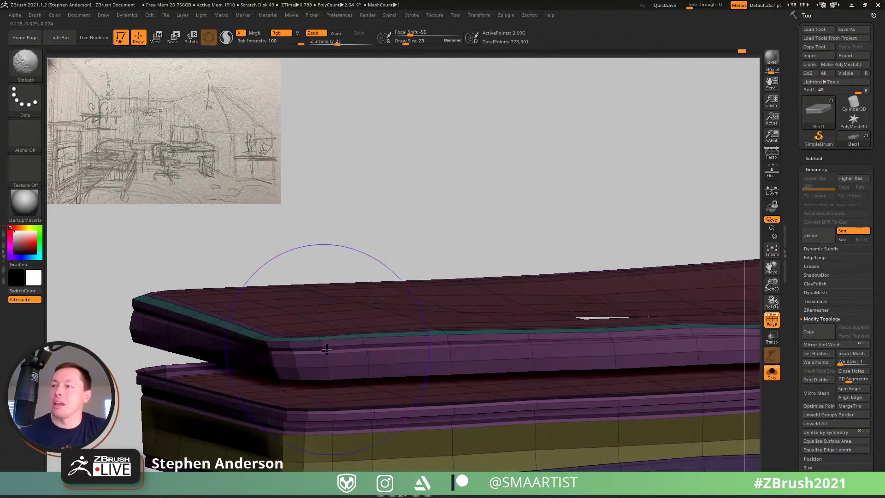
pyautogui.hotkey('shift', 'f')
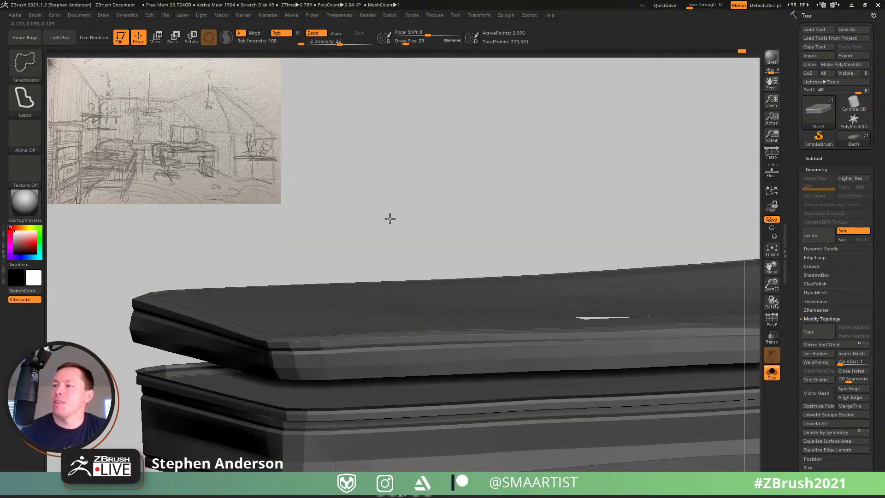
pyautogui.hotkey('ctrl', 'z')
pyautogui.hotkey('ctrl', 'z')
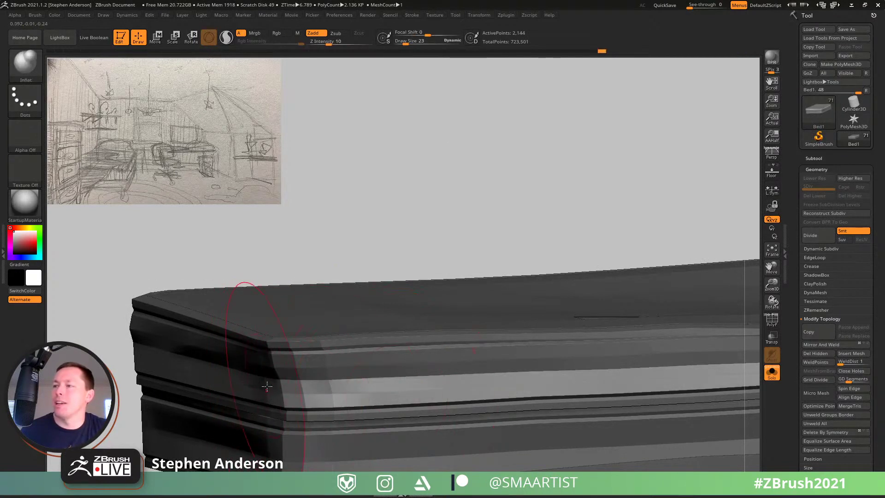
# Step: Smooth the upper side band at the near corner and adjust its edges with the Move brush at draw size 5
pyautogui.keyDown('shift'); pyautogui.moveTo(318, 389); pyautogui.dragTo(387, 389); pyautogui.keyUp('shift')
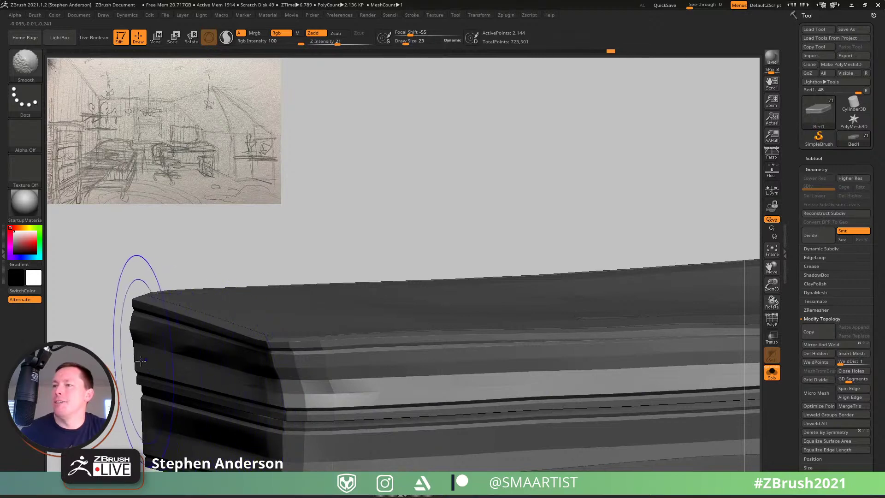
pyautogui.moveTo(347, 378)
pyautogui.mouseDown(button='right')
pyautogui.moveTo(342, 359)
pyautogui.moveTo(341, 389)
pyautogui.mouseUp(button='right')
pyautogui.press('b')
pyautogui.press('m')
pyautogui.press('v')
pyautogui.press('s')
pyautogui.moveTo(344, 389); pyautogui.dragTo(340, 392)
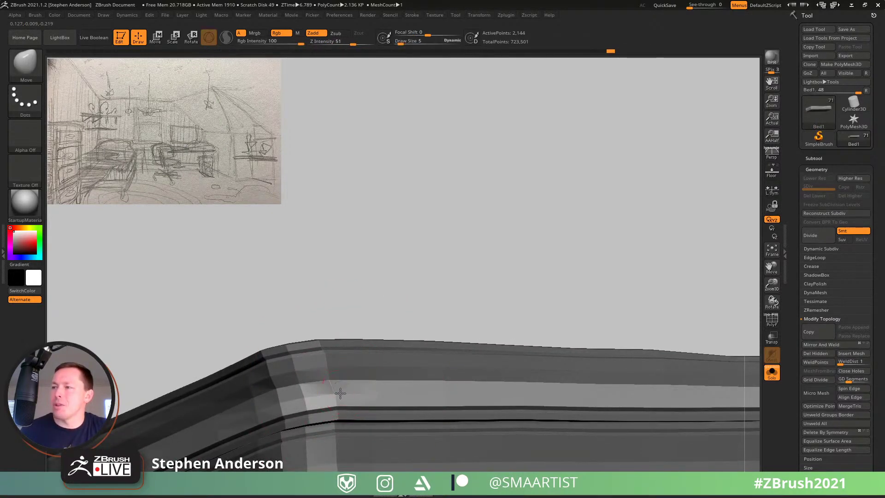
pyautogui.moveTo(333, 395)
pyautogui.mouseDown(button='right')
pyautogui.moveTo(254, 407)
pyautogui.moveTo(300, 316)
pyautogui.moveTo(361, 330)
pyautogui.moveTo(407, 359)
pyautogui.moveTo(223, 408)
pyautogui.moveTo(267, 433)
pyautogui.mouseUp(button='right')
pyautogui.keyDown('ctrl'); pyautogui.moveTo(268, 433); pyautogui.dragTo(277, 479, button='right'); pyautogui.keyUp('ctrl')
# Step: Refine the facets at the upper band's corners with the Move brush at draw size 3 and smooth the uneven spots
pyautogui.press('s')
pyautogui.moveTo(222, 386); pyautogui.dragTo(220, 387)
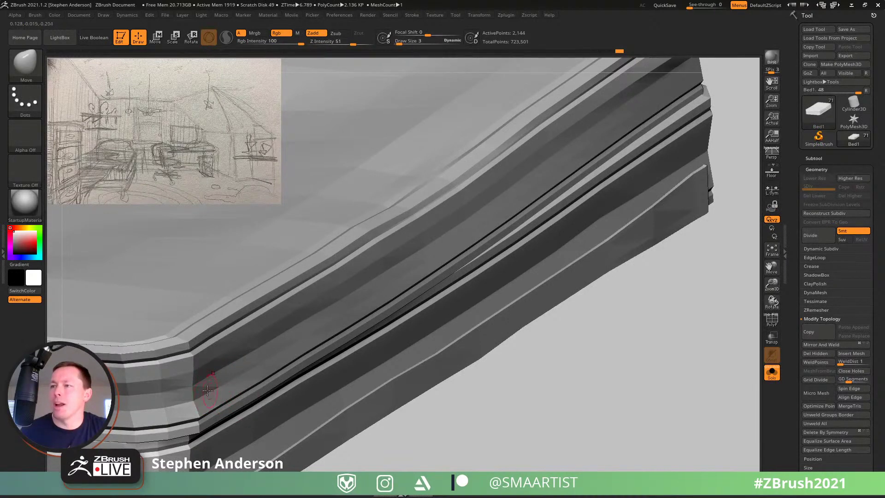
pyautogui.moveTo(207, 390)
pyautogui.mouseDown(button='right')
pyautogui.moveTo(342, 353)
pyautogui.moveTo(300, 375)
pyautogui.moveTo(285, 326)
pyautogui.moveTo(445, 370)
pyautogui.moveTo(458, 316)
pyautogui.moveTo(437, 331)
pyautogui.mouseUp(button='right')
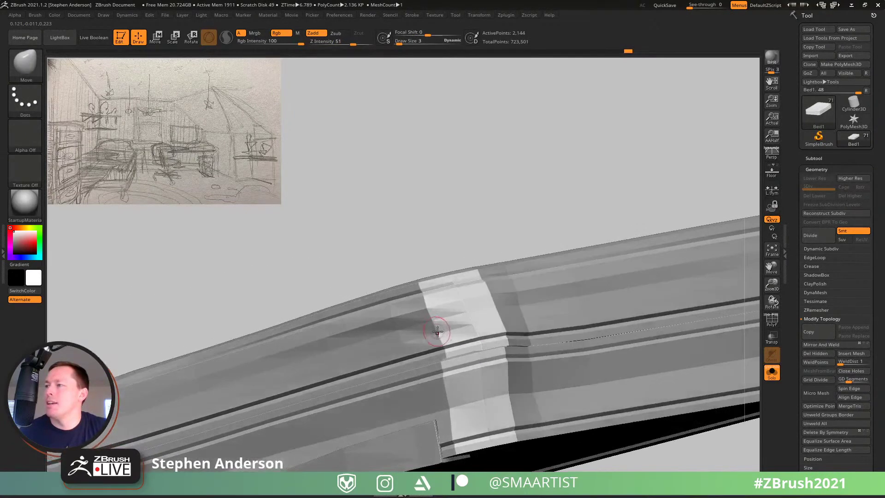
pyautogui.keyDown('shift'); pyautogui.moveTo(456, 322); pyautogui.dragTo(544, 312); pyautogui.keyUp('shift')
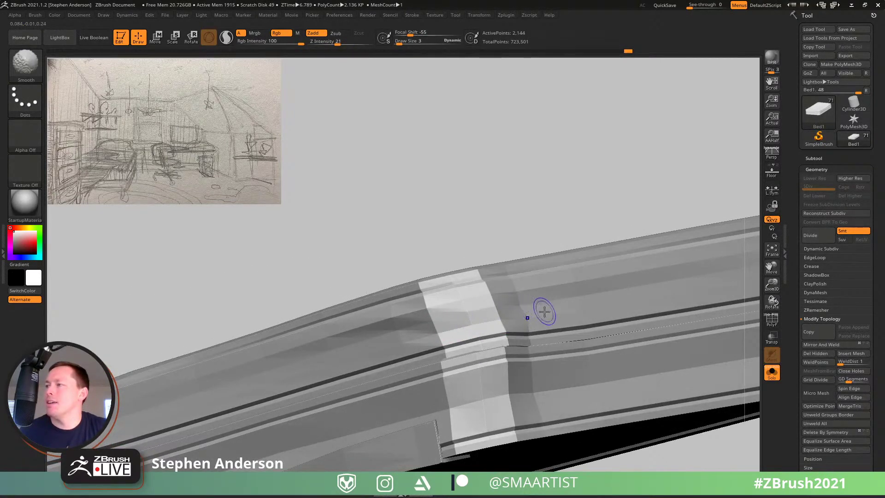
pyautogui.moveTo(602, 304); pyautogui.dragTo(438, 341, button='right')
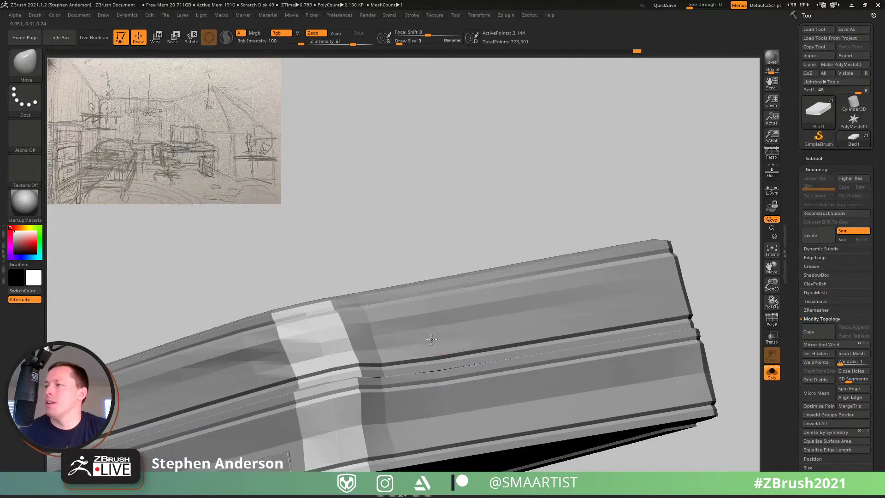
# Step: Even out the upper and lower side bands at the mattress's ends by smoothing them at draw size 7
pyautogui.moveTo(533, 317)
pyautogui.keyDown('ctrl'); pyautogui.mouseDown(button='right')
pyautogui.moveTo(401, 331)
pyautogui.moveTo(458, 331)
pyautogui.moveTo(484, 312)
pyautogui.moveTo(522, 314)
pyautogui.moveTo(519, 340)
pyautogui.moveTo(451, 352)
pyautogui.moveTo(469, 346)
pyautogui.mouseUp(button='right'); pyautogui.keyUp('ctrl')
pyautogui.press('s')
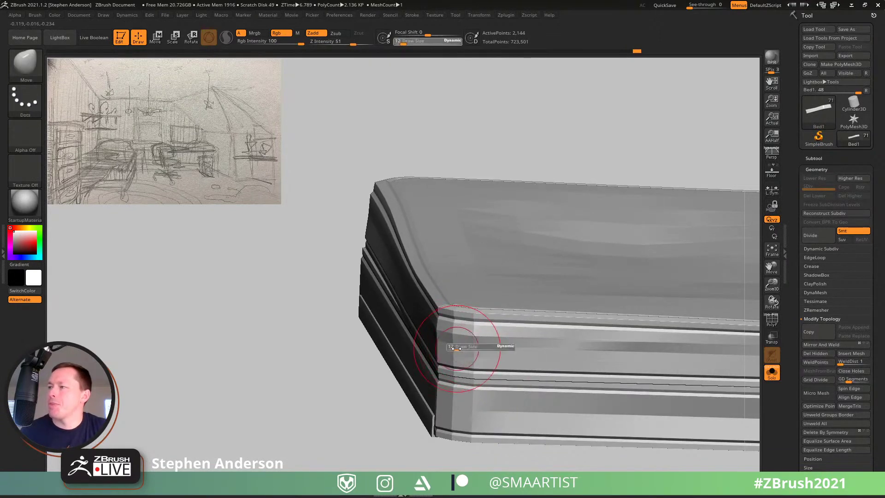
pyautogui.moveTo(455, 347); pyautogui.dragTo(452, 348)
pyautogui.moveTo(470, 343); pyautogui.dragTo(409, 336, button='right')
pyautogui.keyDown('shift'); pyautogui.moveTo(477, 350); pyautogui.dragTo(481, 353, button='right'); pyautogui.keyUp('shift')
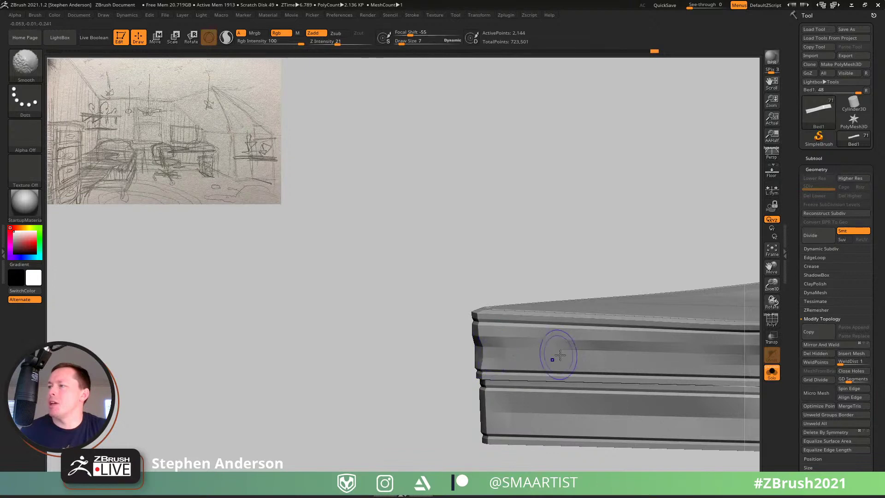
pyautogui.moveTo(557, 419); pyautogui.dragTo(468, 366, button='right')
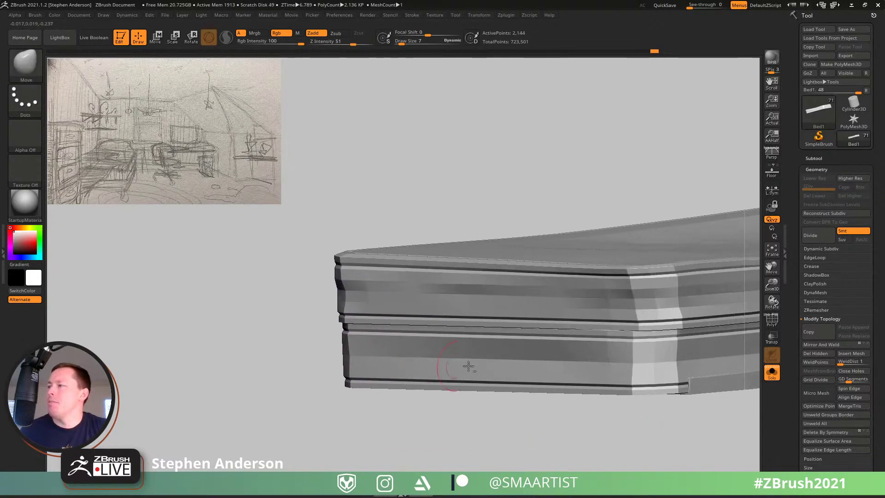
pyautogui.press('shift')
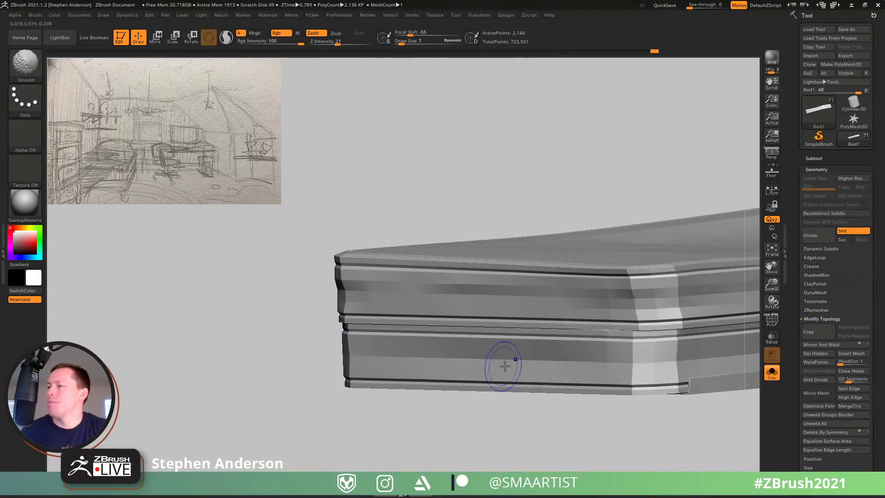
pyautogui.moveTo(573, 355)
pyautogui.mouseDown(button='right')
pyautogui.moveTo(554, 334)
pyautogui.moveTo(474, 358)
pyautogui.moveTo(412, 326)
pyautogui.moveTo(475, 356)
pyautogui.moveTo(513, 347)
pyautogui.moveTo(555, 401)
pyautogui.moveTo(616, 366)
pyautogui.mouseUp(button='right')
# Step: Save the tool as ApartmentScene_02 in the _Environments folder, overwriting the existing file
pyautogui.press('ctrl')
pyautogui.press('ctrl')
pyautogui.hotkey('ctrl', 's')
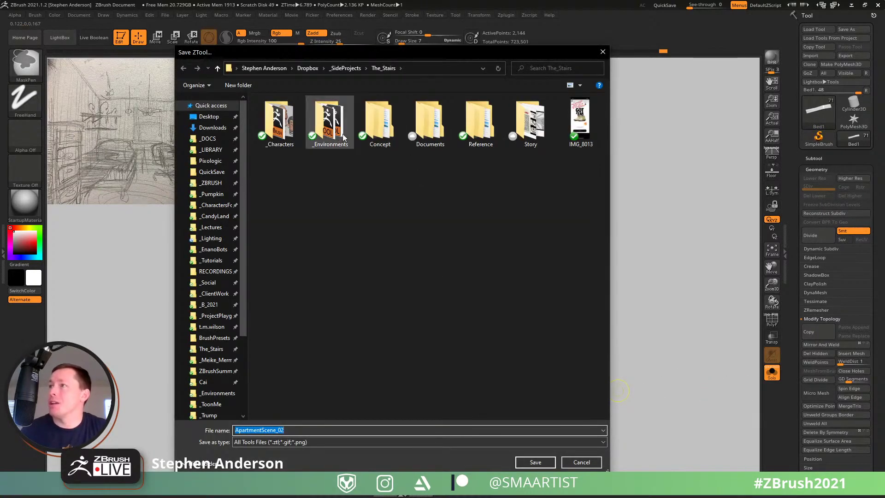
pyautogui.doubleClick(329, 121)
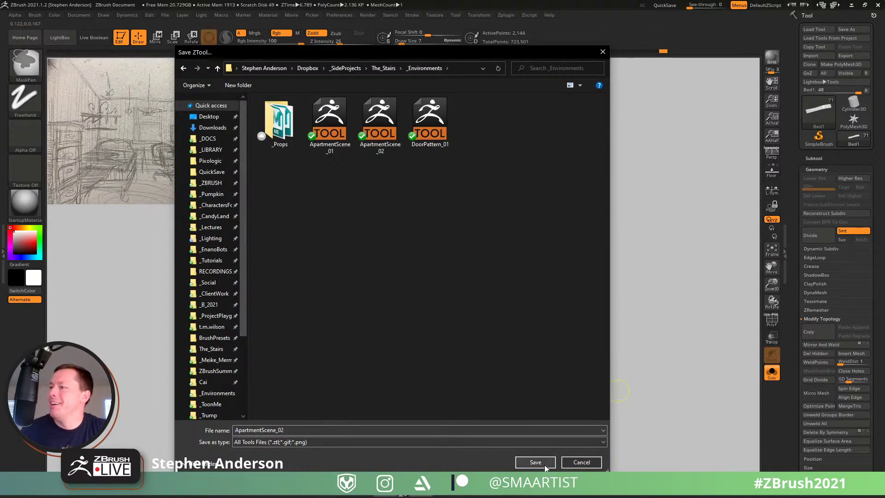
pyautogui.click(545, 466)
pyautogui.click(462, 245)
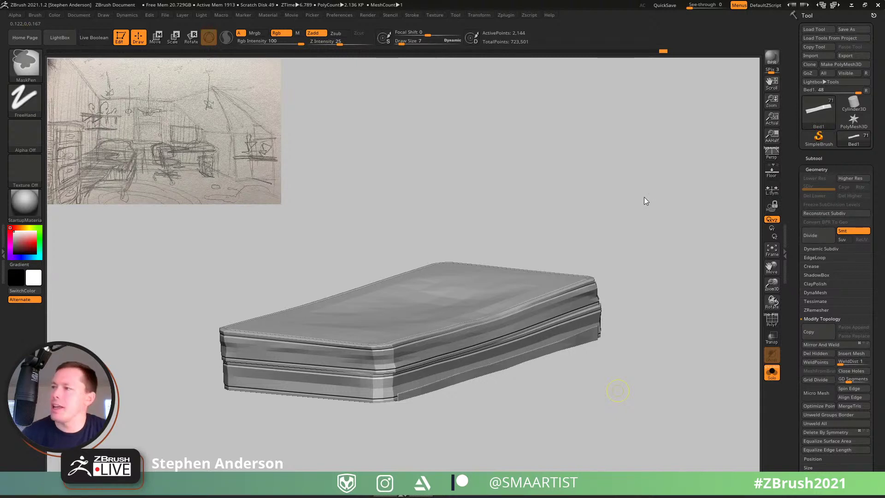
pyautogui.click(506, 15)
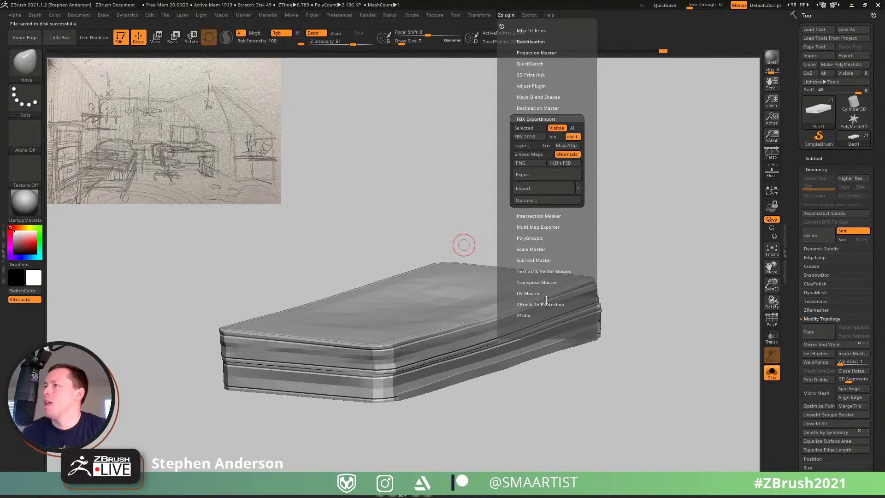
pyautogui.click(479, 14)
pyautogui.click(524, 116)
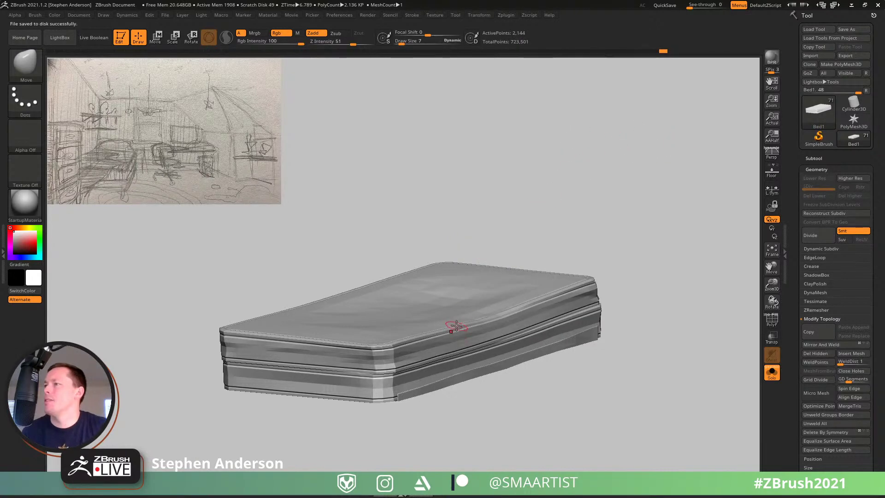
# Step: Show the whole apartment scene again in top view and place the transform gizmo on the mattress
pyautogui.scroll(-3, 419, 277)
pyautogui.click(771, 373)
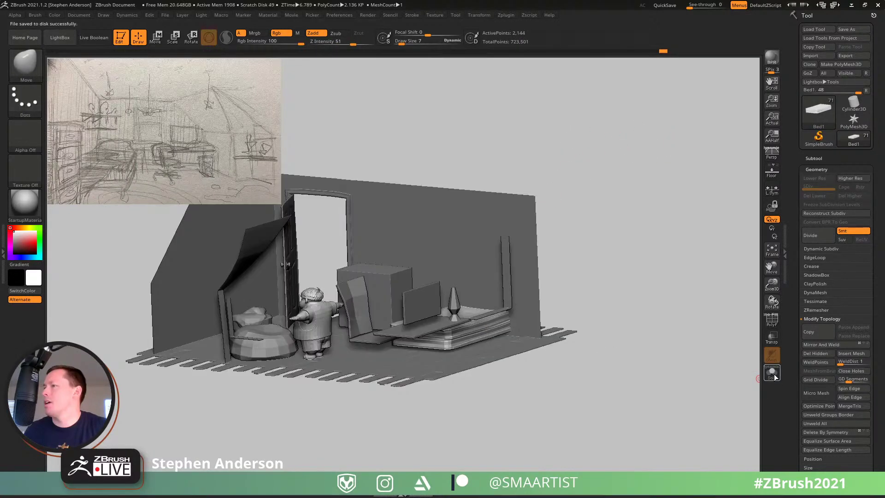
pyautogui.keyDown('shift'); pyautogui.moveTo(668, 322); pyautogui.dragTo(553, 341); pyautogui.keyUp('shift')
pyautogui.press('w')
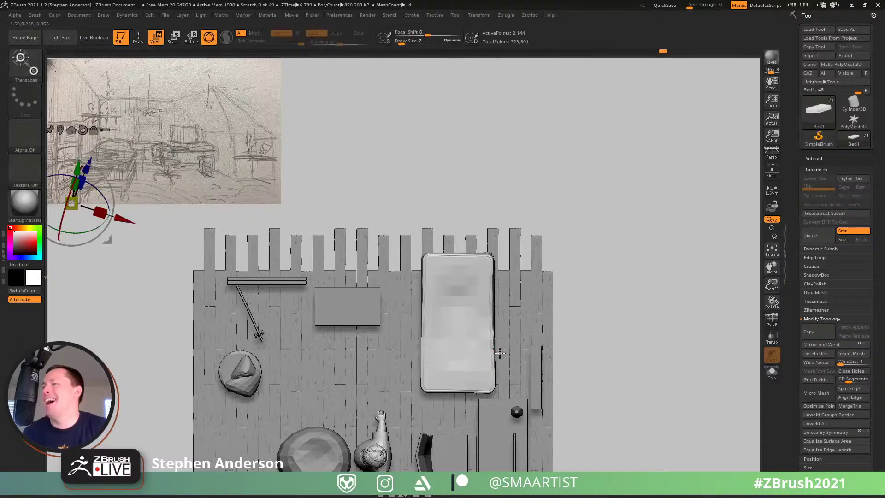
pyautogui.click(452, 316)
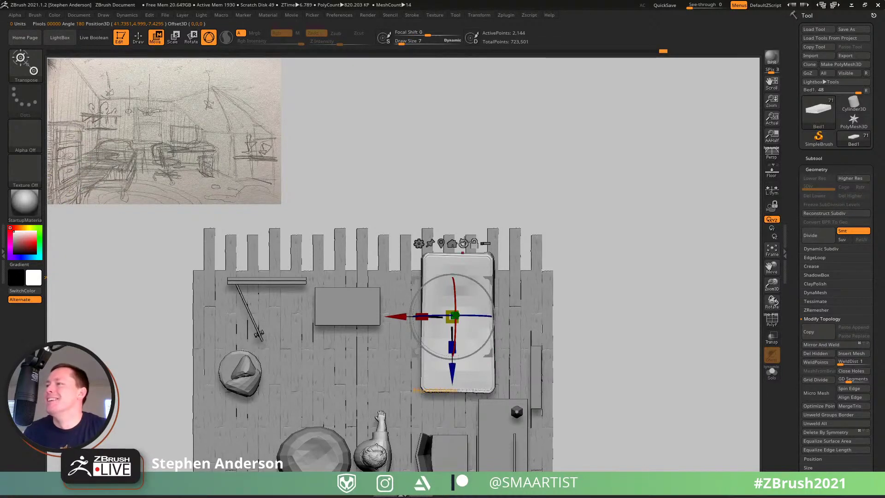
# Step: Turn the mattress a quarter turn so it lies across the floor planks, and reorient the gizmo on it
pyautogui.moveTo(469, 307); pyautogui.dragTo(517, 352)
pyautogui.moveTo(588, 322)
pyautogui.mouseDown()
pyautogui.moveTo(582, 205)
pyautogui.moveTo(562, 302)
pyautogui.moveTo(566, 365)
pyautogui.moveTo(559, 296)
pyautogui.moveTo(591, 366)
pyautogui.moveTo(472, 303)
pyautogui.mouseUp()
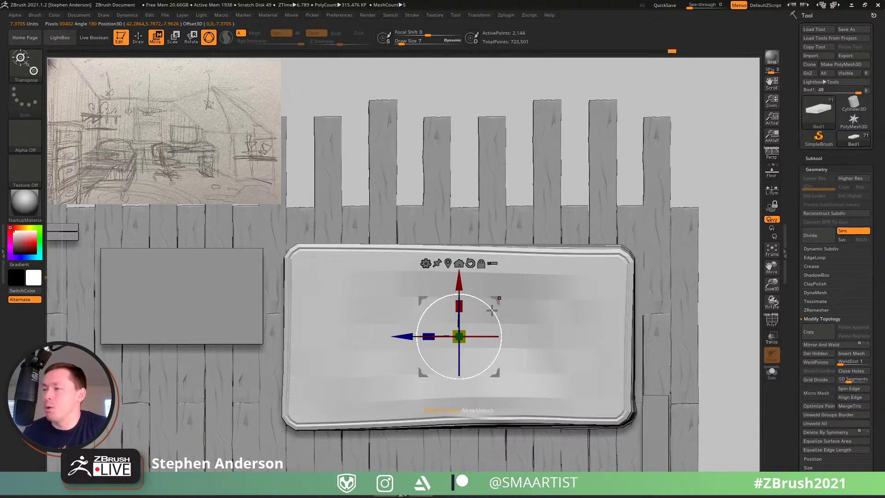
pyautogui.moveTo(492, 311); pyautogui.dragTo(478, 367)
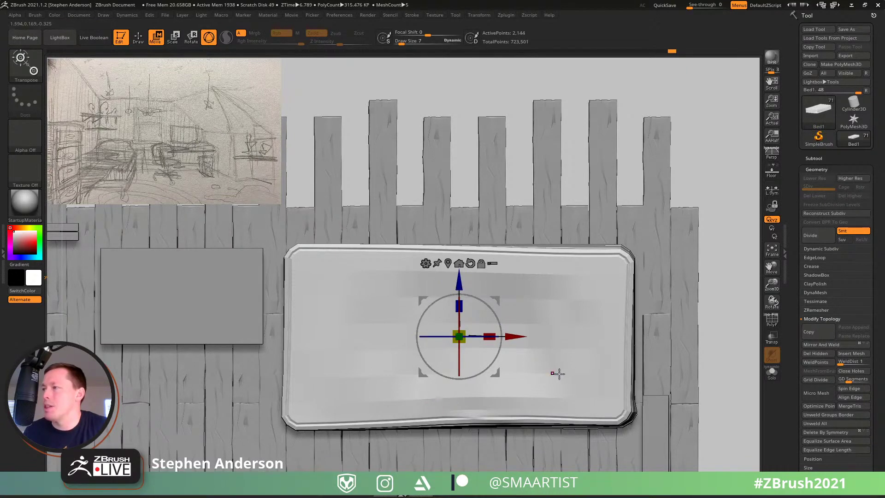
pyautogui.keyDown('ctrl'); pyautogui.moveTo(571, 372); pyautogui.dragTo(498, 273, button='right'); pyautogui.keyUp('ctrl')
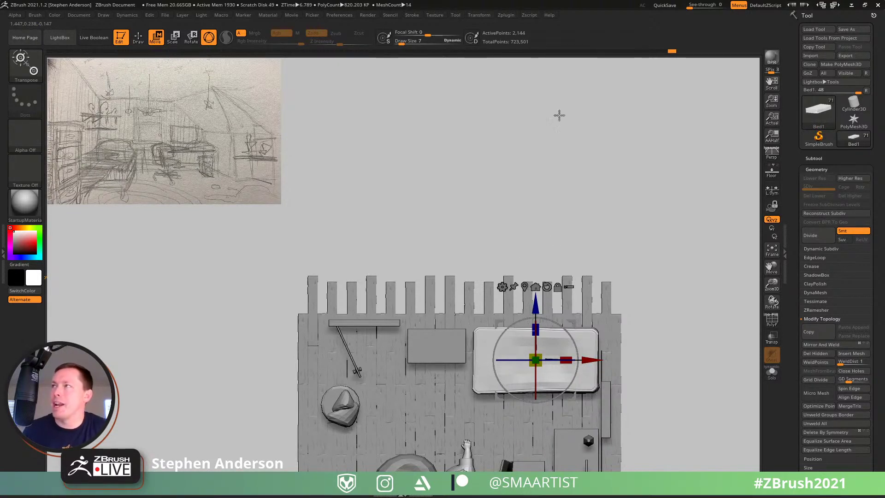
pyautogui.click(504, 15)
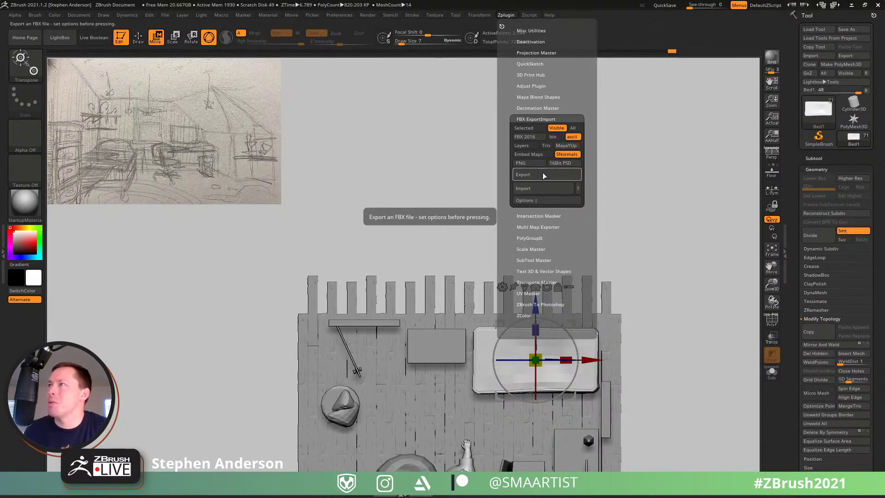
pyautogui.click(479, 16)
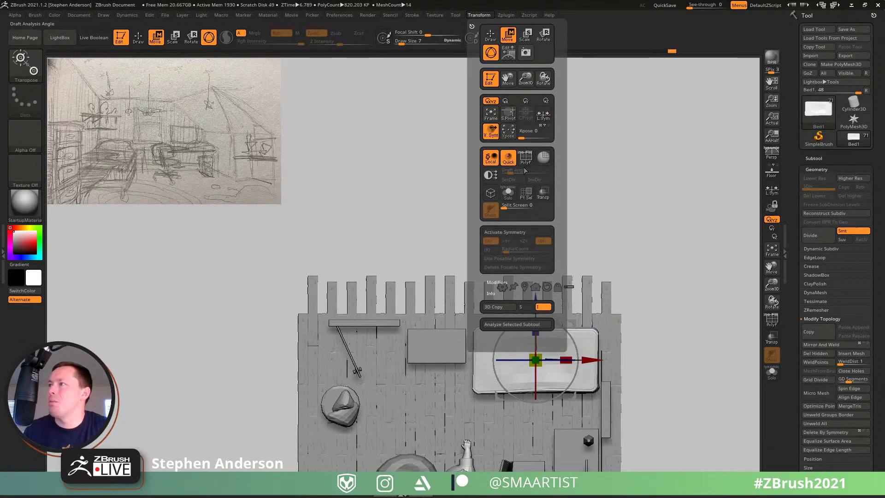
pyautogui.click(508, 130)
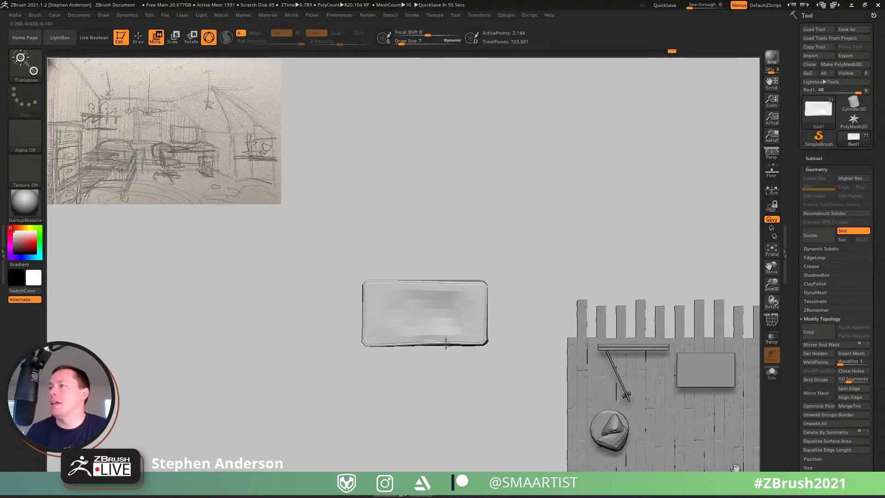
# Step: Rotate the mattress a quarter turn so its long side runs vertically in the top view
pyautogui.moveTo(448, 321); pyautogui.dragTo(431, 315, button='right')
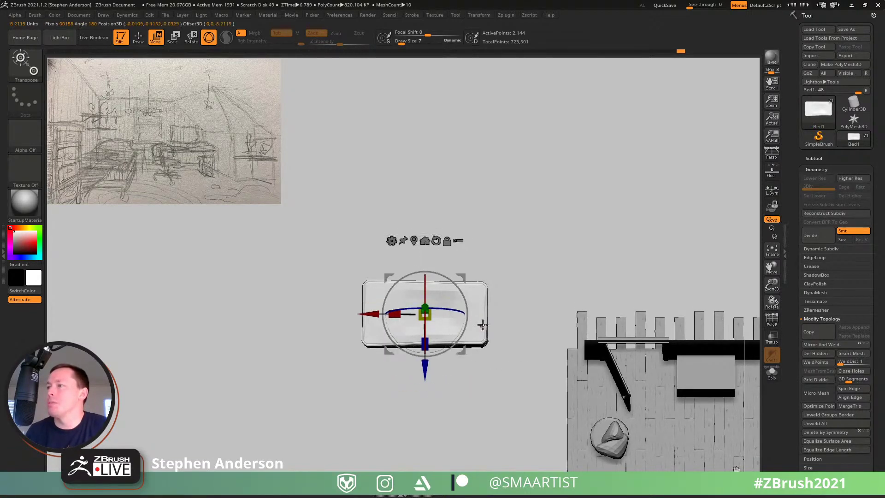
pyautogui.keyDown('ctrl'); pyautogui.moveTo(483, 324); pyautogui.dragTo(541, 342, button='right'); pyautogui.keyUp('ctrl')
pyautogui.moveTo(556, 304); pyautogui.dragTo(562, 318, button='right')
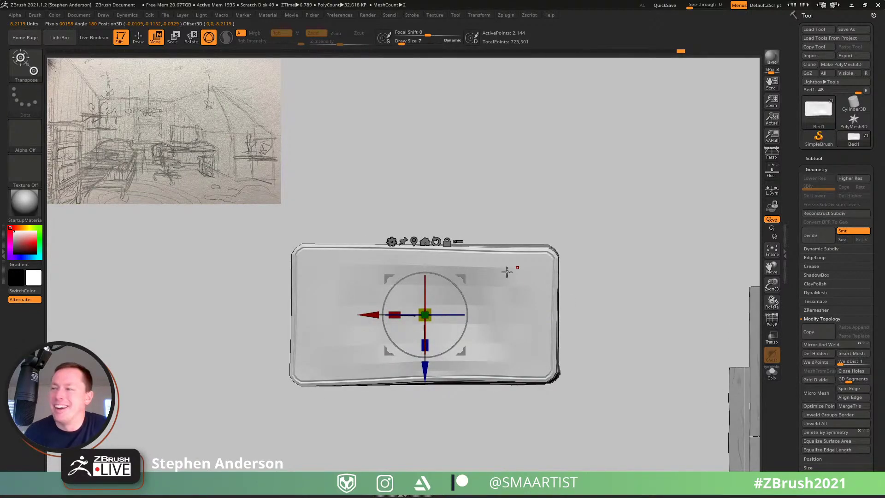
pyautogui.moveTo(455, 285); pyautogui.dragTo(373, 265)
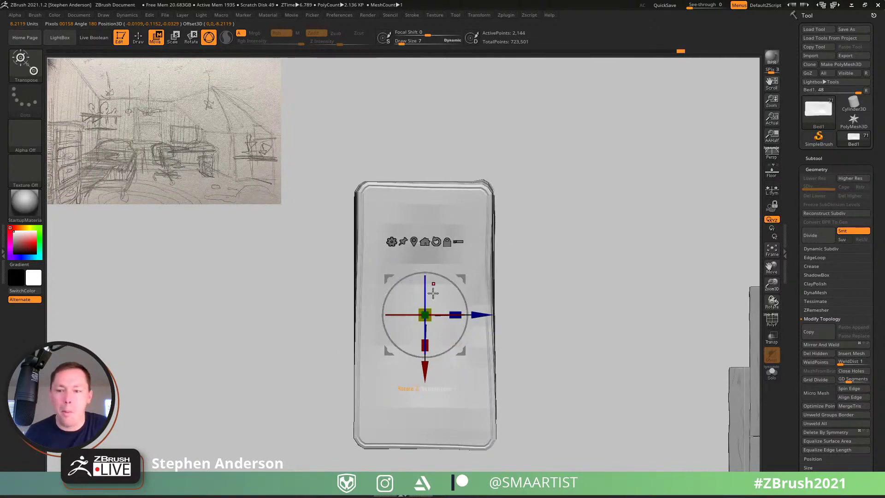
# Step: Preview the mattress with dynamic subdivision and inspect its wireframe, top surface and side bands from several angles
pyautogui.press('q')
pyautogui.moveTo(438, 335); pyautogui.dragTo(452, 278, button='right')
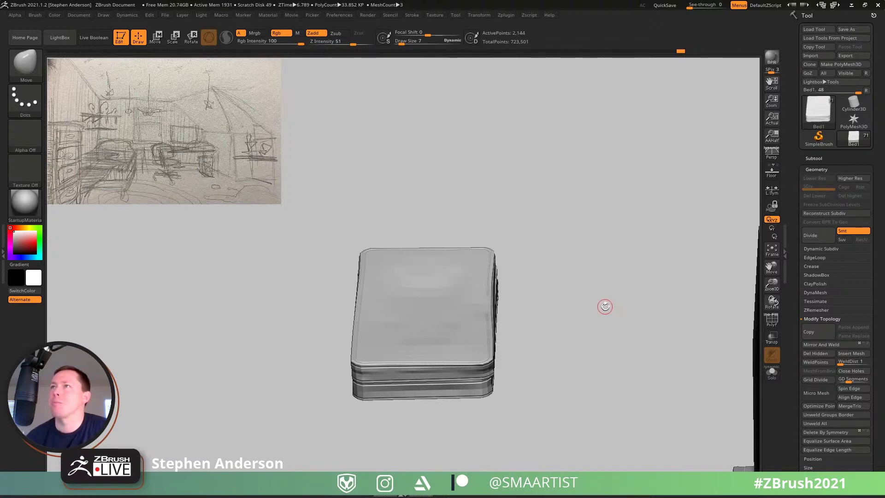
pyautogui.moveTo(504, 349); pyautogui.dragTo(567, 372)
pyautogui.hotkey('shift', 'f')
pyautogui.hotkey('shift', 'f')
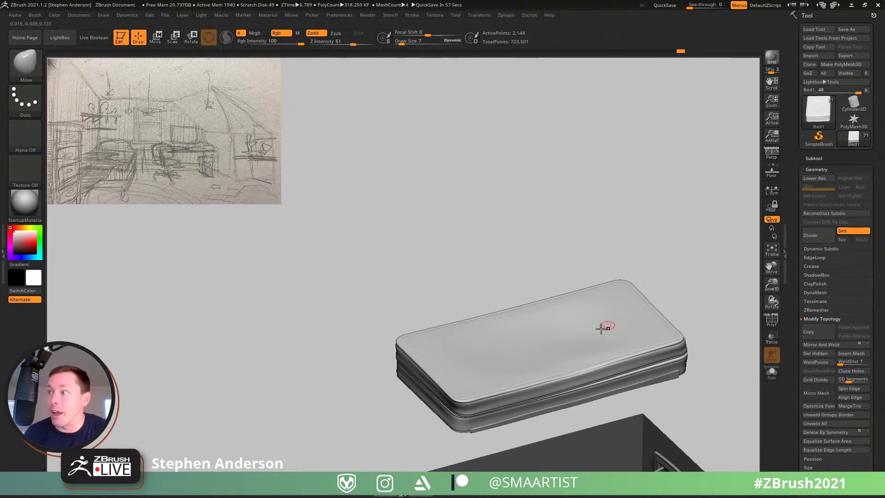
pyautogui.moveTo(603, 325); pyautogui.dragTo(525, 375)
pyautogui.moveTo(525, 376)
pyautogui.mouseDown(button='right')
pyautogui.moveTo(515, 378)
pyautogui.moveTo(523, 380)
pyautogui.mouseUp(button='right')
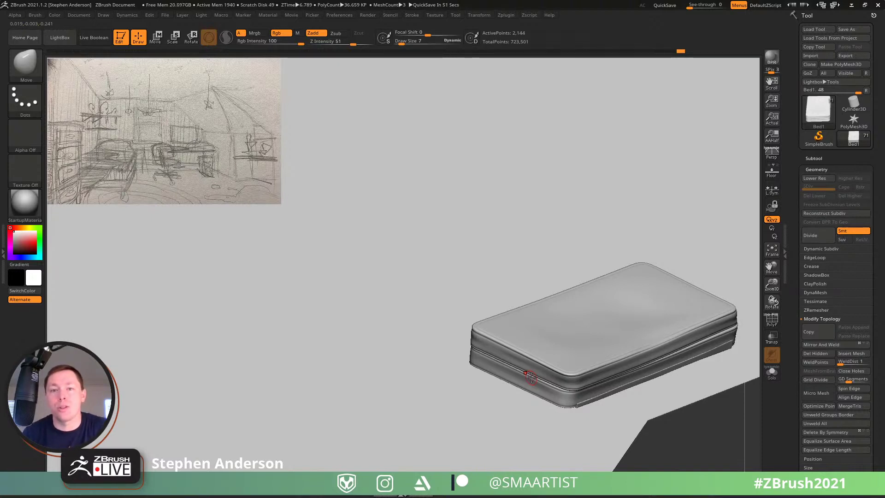
pyautogui.moveTo(513, 349)
pyautogui.mouseDown(button='right')
pyautogui.moveTo(571, 361)
pyautogui.moveTo(493, 356)
pyautogui.moveTo(498, 341)
pyautogui.mouseUp(button='right')
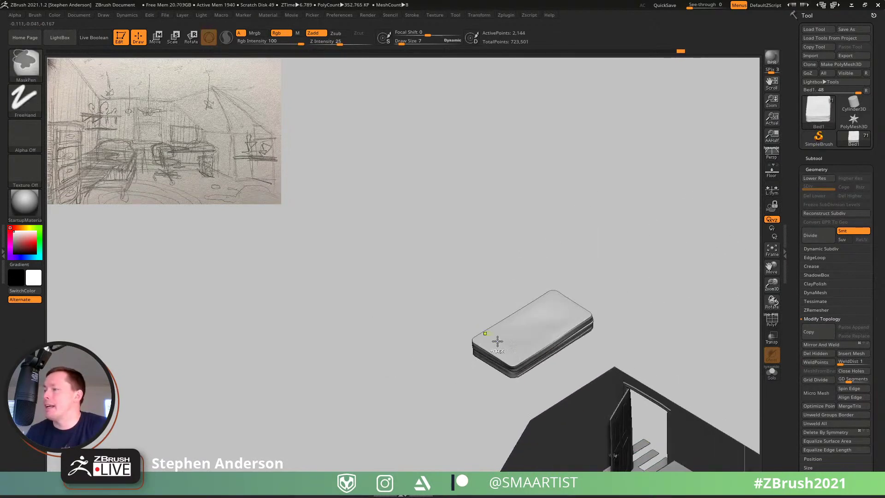
# Step: Isolate the mattress and choose the IMM Primitives insert brush with the cylinder mesh for the legs
pyautogui.click(771, 372)
pyautogui.keyDown('ctrl'); pyautogui.moveTo(594, 415); pyautogui.dragTo(470, 352, button='right'); pyautogui.keyUp('ctrl')
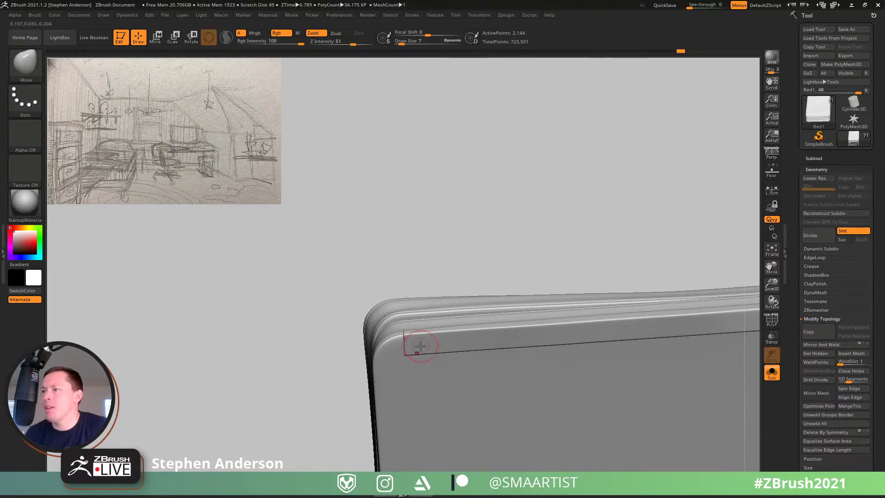
pyautogui.press('b')
pyautogui.press('i')
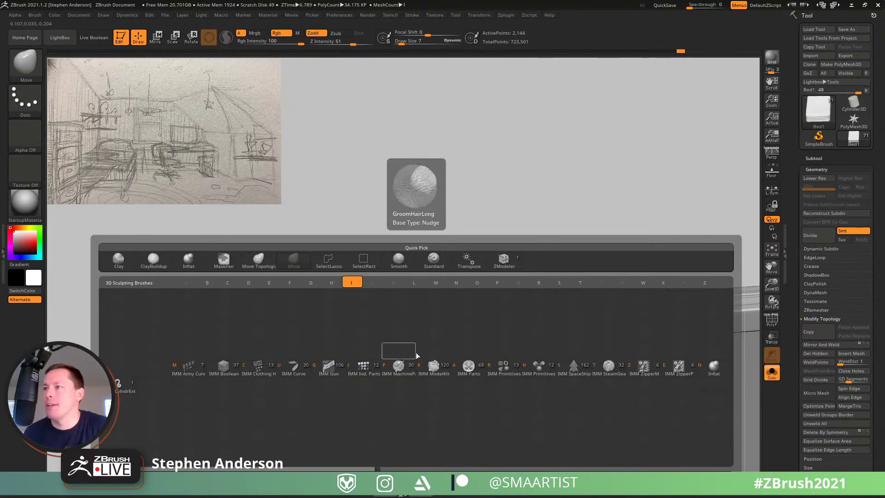
pyautogui.click(502, 368)
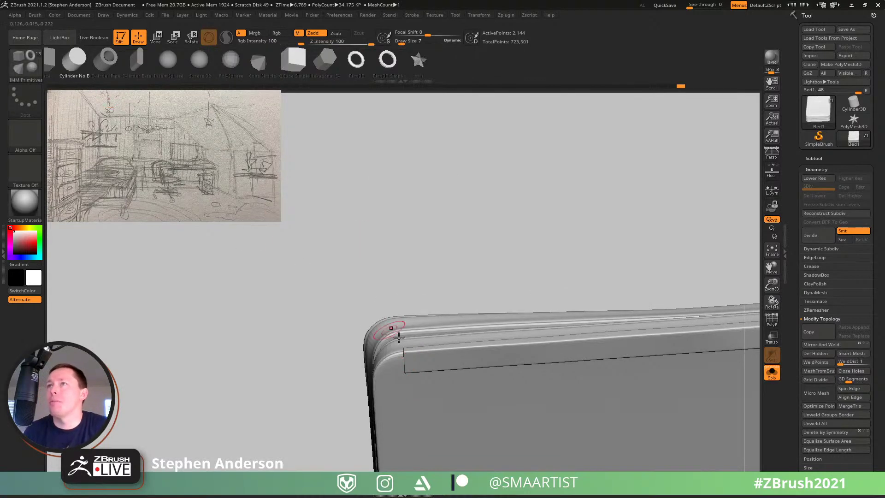
# Step: Insert mirrored cylinder legs at draw size 5 on the mattress's underside, near the two corners at one end
pyautogui.keyDown('ctrl'); pyautogui.moveTo(432, 361); pyautogui.dragTo(415, 325, button='right'); pyautogui.keyUp('ctrl')
pyautogui.moveTo(414, 324); pyautogui.dragTo(397, 277, button='right')
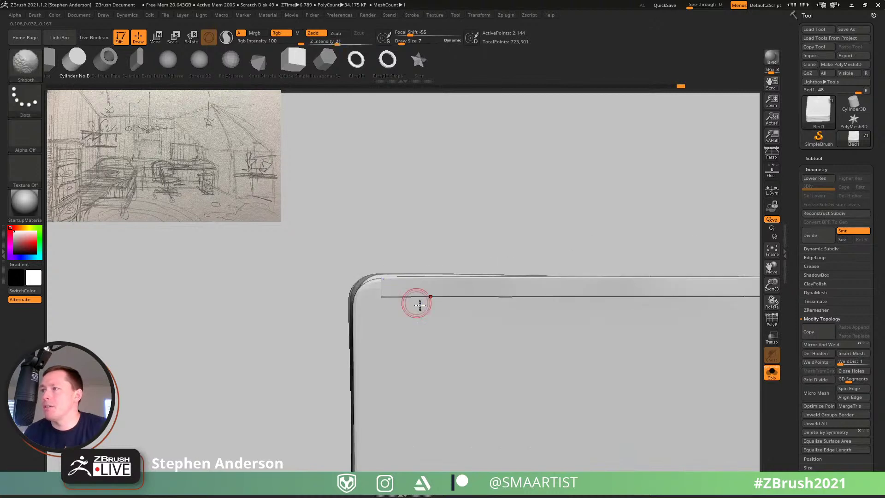
pyautogui.keyDown('ctrl'); pyautogui.moveTo(419, 304); pyautogui.dragTo(393, 267, button='right'); pyautogui.keyUp('ctrl')
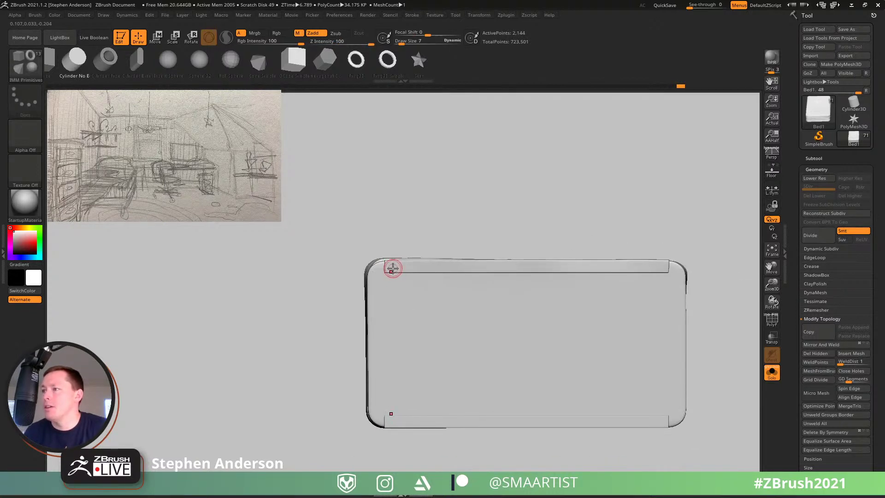
pyautogui.press('s')
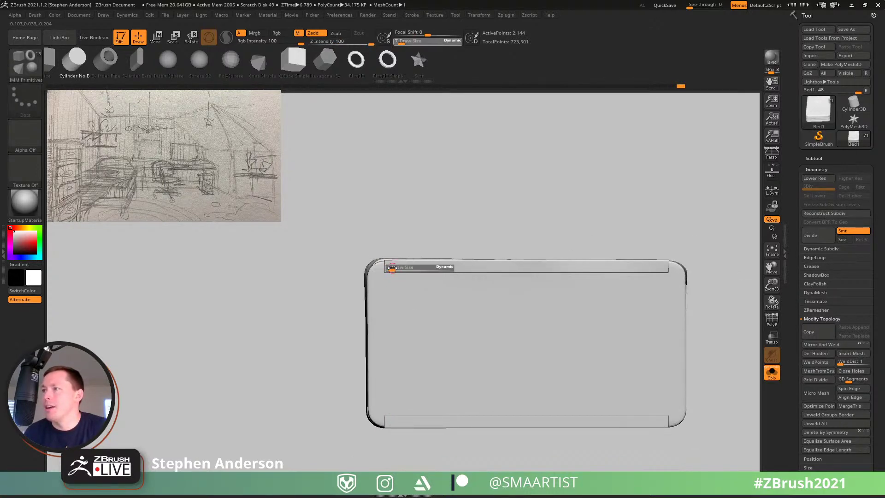
pyautogui.moveTo(392, 268); pyautogui.dragTo(391, 268)
pyautogui.keyDown('ctrl'); pyautogui.moveTo(392, 269); pyautogui.dragTo(402, 281, button='right'); pyautogui.keyUp('ctrl')
pyautogui.moveTo(393, 267); pyautogui.dragTo(401, 277)
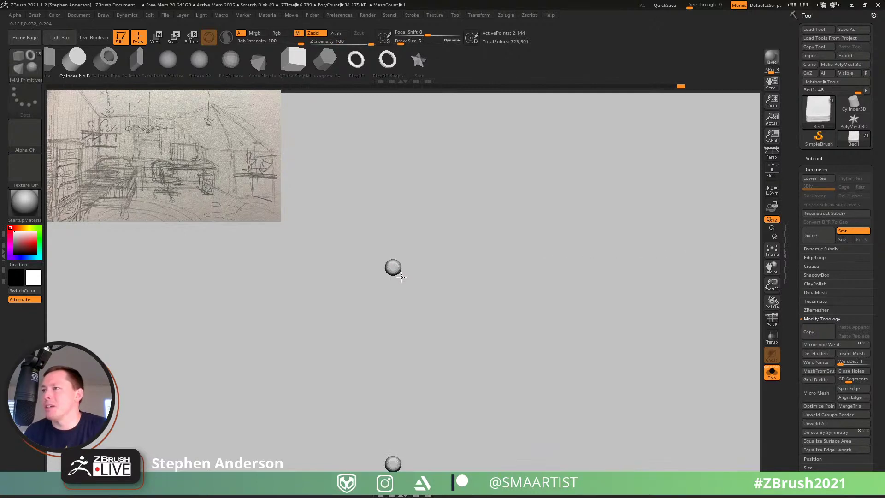
pyautogui.moveTo(420, 331); pyautogui.dragTo(425, 373)
pyautogui.keyDown('ctrl'); pyautogui.moveTo(389, 300); pyautogui.dragTo(428, 370, button='right'); pyautogui.keyUp('ctrl')
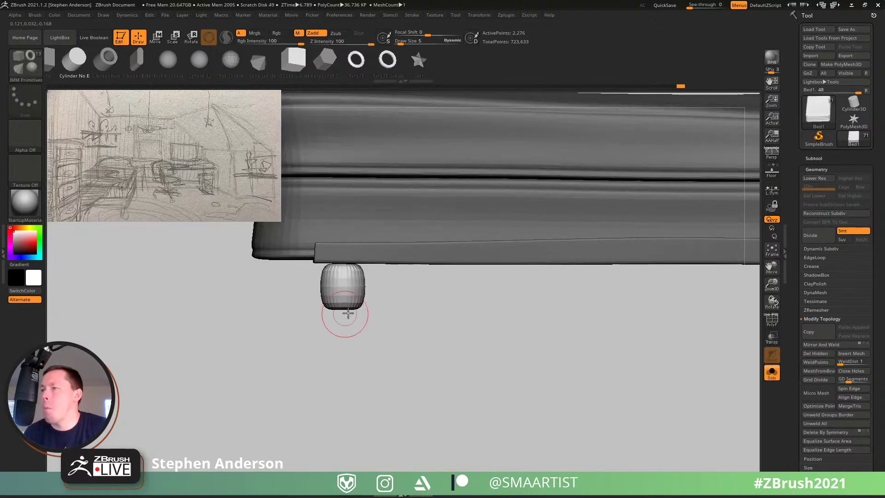
# Step: Taper the cylinder legs so they narrow toward the floor, and accept the Taper deformation
pyautogui.moveTo(348, 313); pyautogui.dragTo(368, 286)
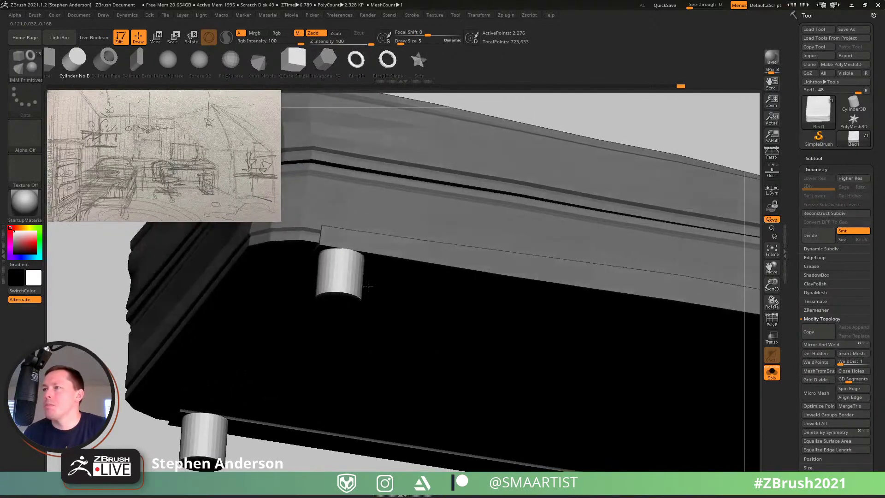
pyautogui.press('w')
pyautogui.click(350, 274)
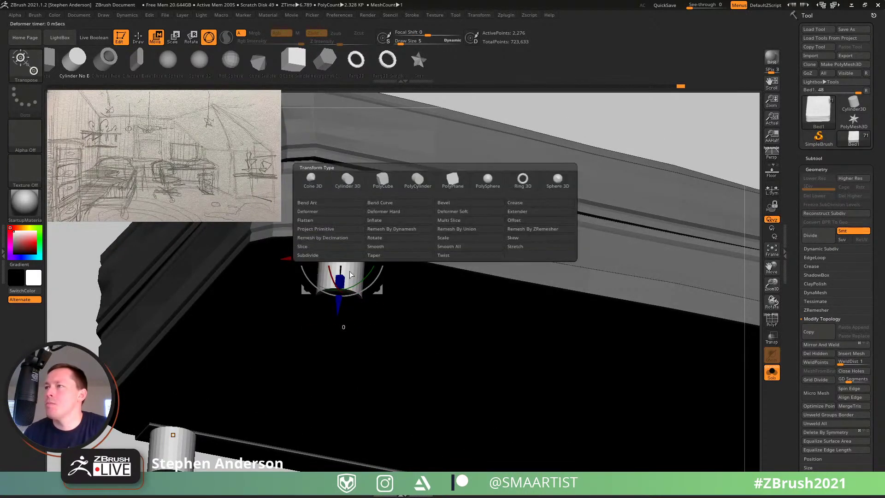
pyautogui.click(385, 256)
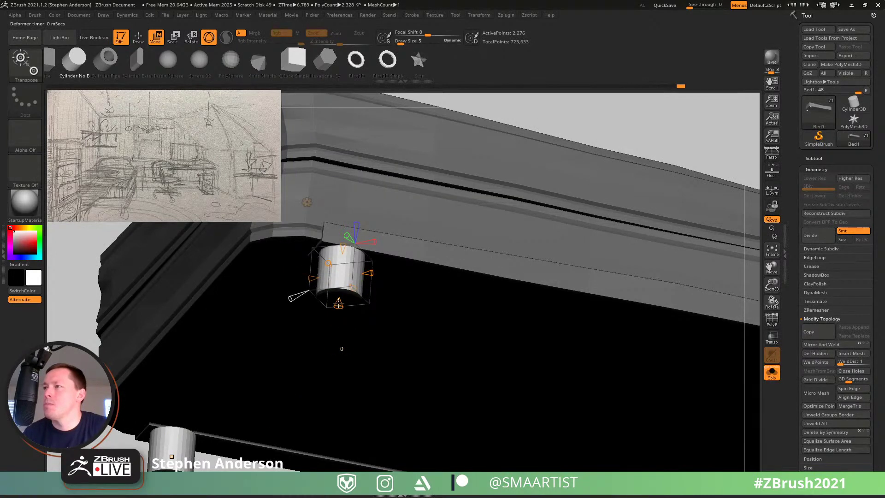
pyautogui.moveTo(344, 287); pyautogui.dragTo(350, 268)
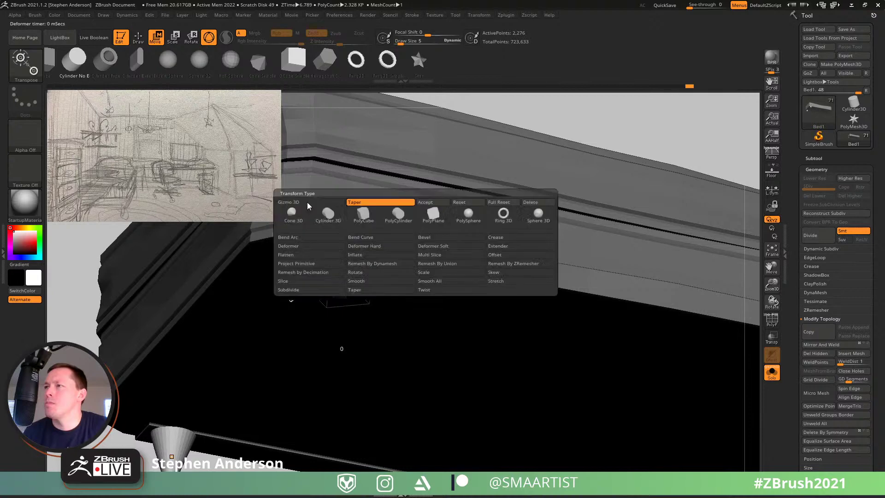
pyautogui.click(307, 202)
pyautogui.click(424, 202)
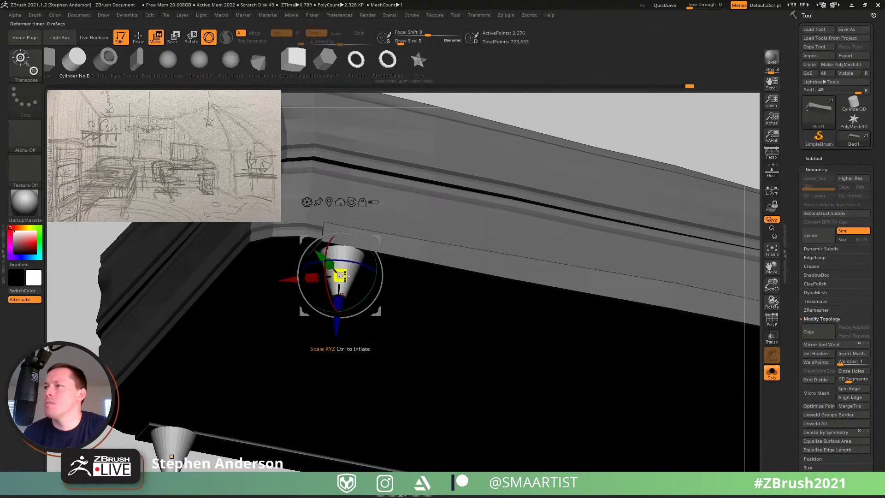
# Step: Turn on local symmetry and stretch the tapered legs vertically beneath the mattress
pyautogui.moveTo(338, 300); pyautogui.dragTo(400, 270, button='right')
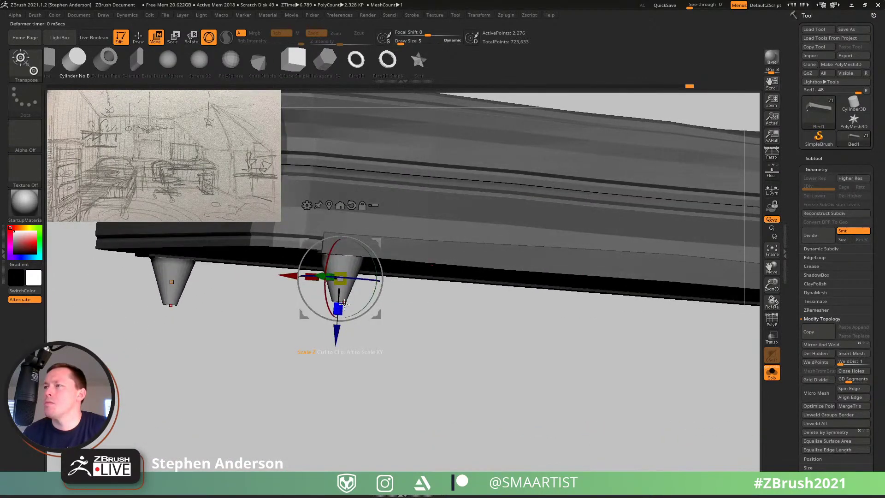
pyautogui.moveTo(340, 300); pyautogui.dragTo(327, 408)
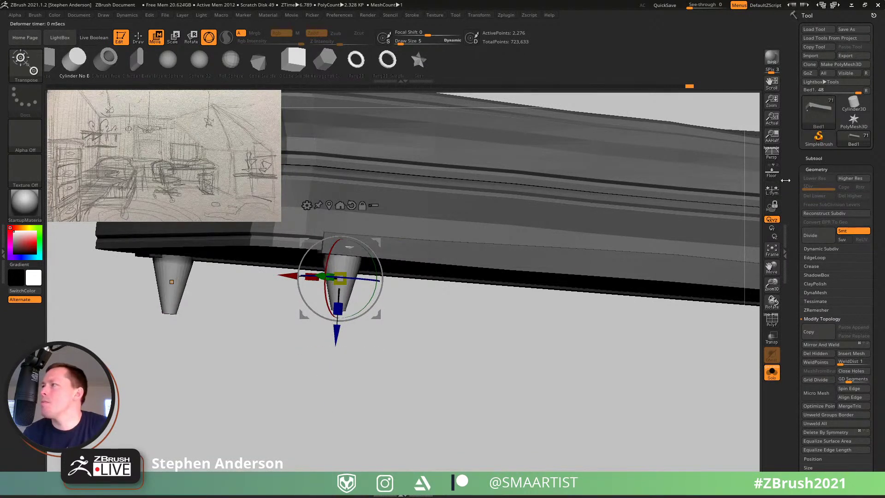
pyautogui.click(771, 188)
pyautogui.moveTo(338, 309)
pyautogui.mouseDown()
pyautogui.moveTo(335, 325)
pyautogui.moveTo(339, 259)
pyautogui.mouseUp()
pyautogui.press('q')
pyautogui.moveTo(365, 286)
pyautogui.mouseDown()
pyautogui.moveTo(328, 248)
pyautogui.moveTo(341, 251)
pyautogui.mouseUp()
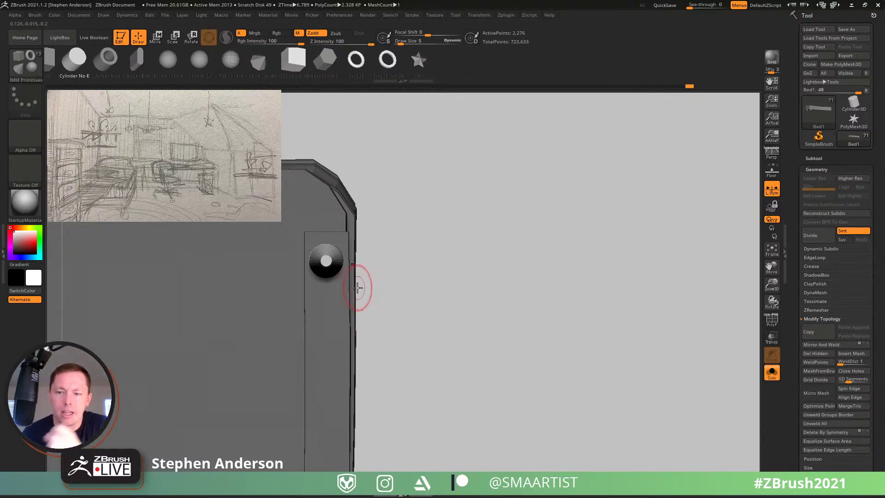
pyautogui.moveTo(326, 252); pyautogui.dragTo(334, 319, button='right')
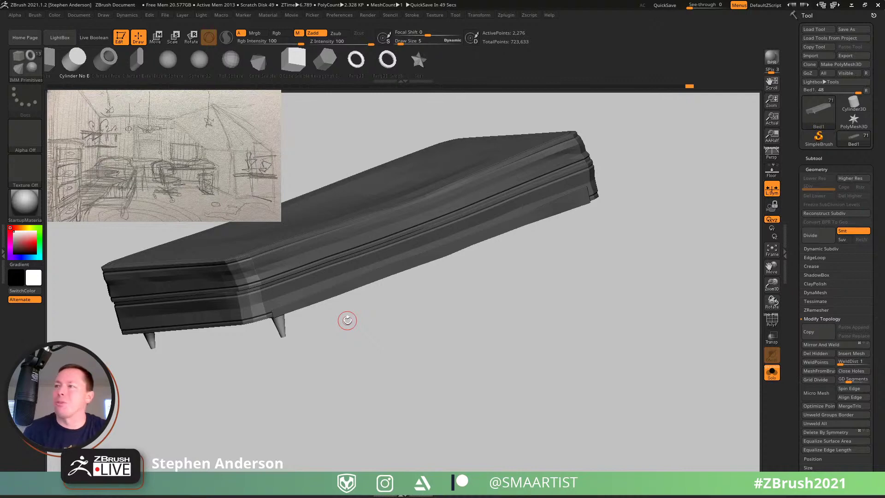
# Step: Realign the gizmo on the tapered legs and copy the pair to the opposite end of the mattress
pyautogui.moveTo(347, 320); pyautogui.dragTo(332, 296)
pyautogui.press('w')
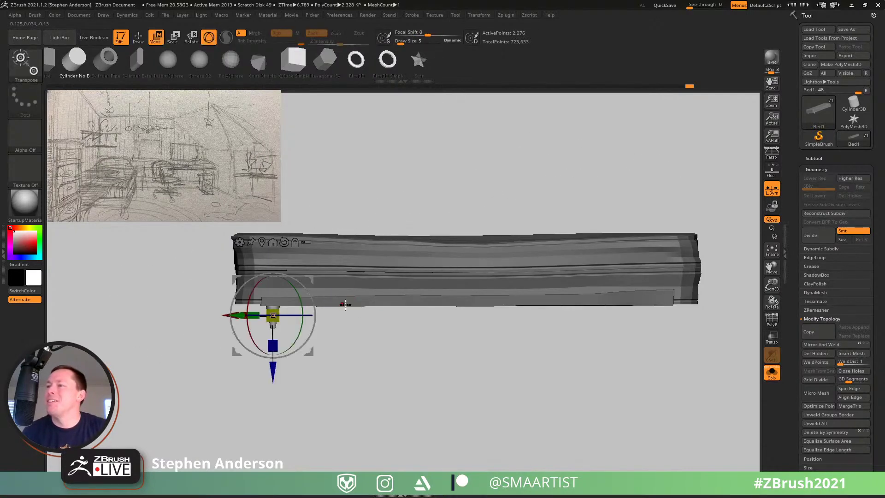
pyautogui.click(284, 242)
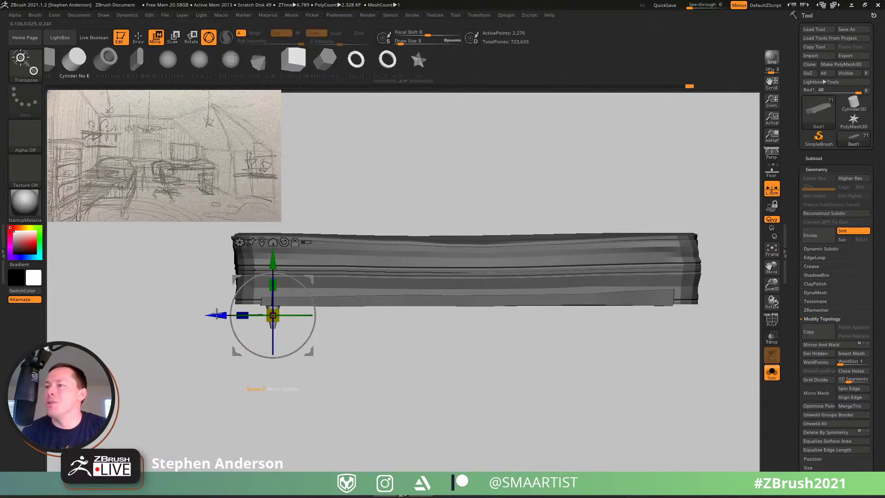
pyautogui.moveTo(217, 314)
pyautogui.keyDown('ctrl'); pyautogui.mouseDown()
pyautogui.moveTo(573, 315)
pyautogui.moveTo(602, 326)
pyautogui.mouseUp(); pyautogui.keyUp('ctrl')
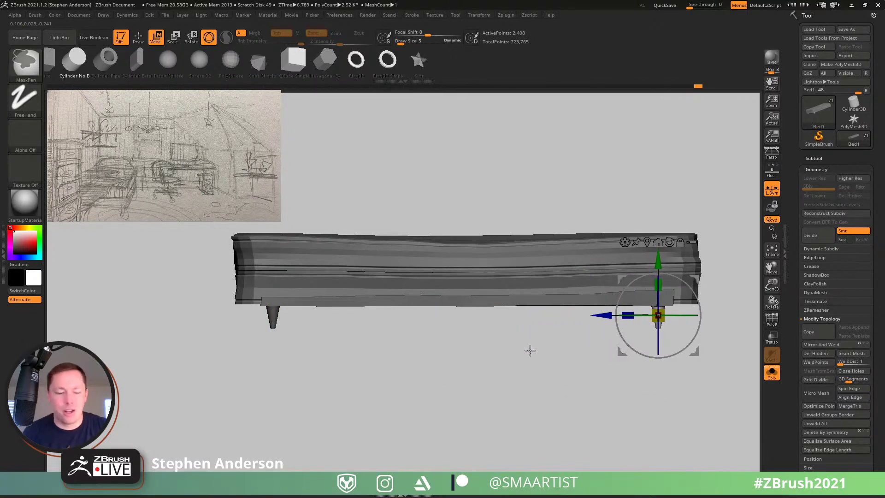
pyautogui.press('q')
pyautogui.moveTo(432, 344)
pyautogui.mouseDown()
pyautogui.moveTo(461, 339)
pyautogui.moveTo(533, 355)
pyautogui.moveTo(557, 347)
pyautogui.moveTo(464, 349)
pyautogui.mouseUp()
pyautogui.keyDown('alt'); pyautogui.moveTo(567, 360); pyautogui.dragTo(636, 359); pyautogui.keyUp('alt')
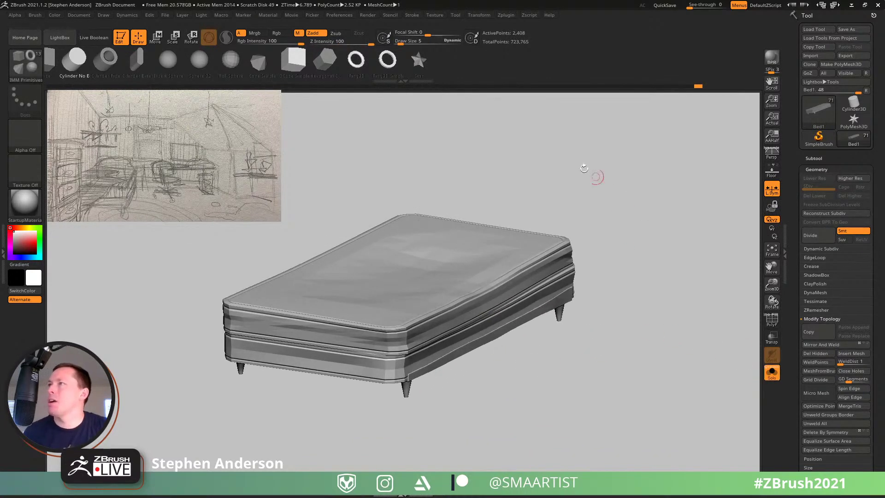
# Step: Undo the copy of the legs and return to a close view of one original leg with only the bed shown
pyautogui.click(507, 15)
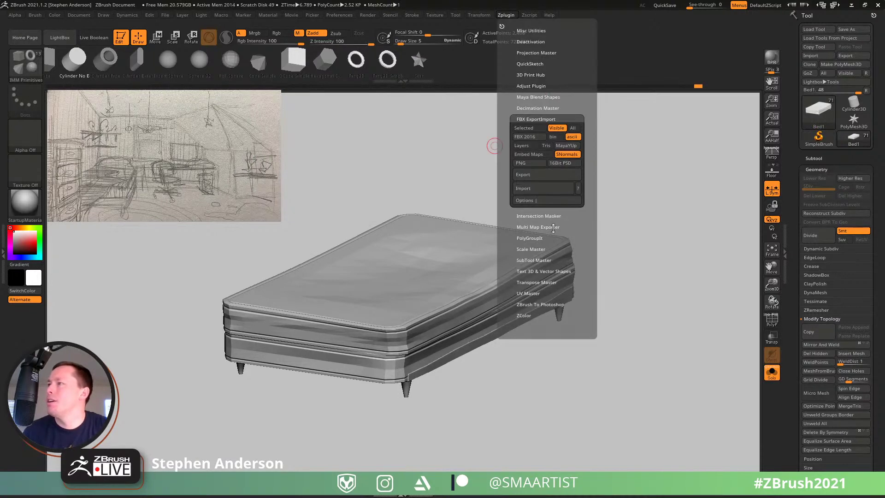
pyautogui.moveTo(515, 402); pyautogui.dragTo(498, 281, button='right')
pyautogui.hotkey('ctrl', 'z')
pyautogui.hotkey('ctrl', 'z')
pyautogui.moveTo(497, 281); pyautogui.dragTo(580, 450, button='right')
pyautogui.click(769, 373)
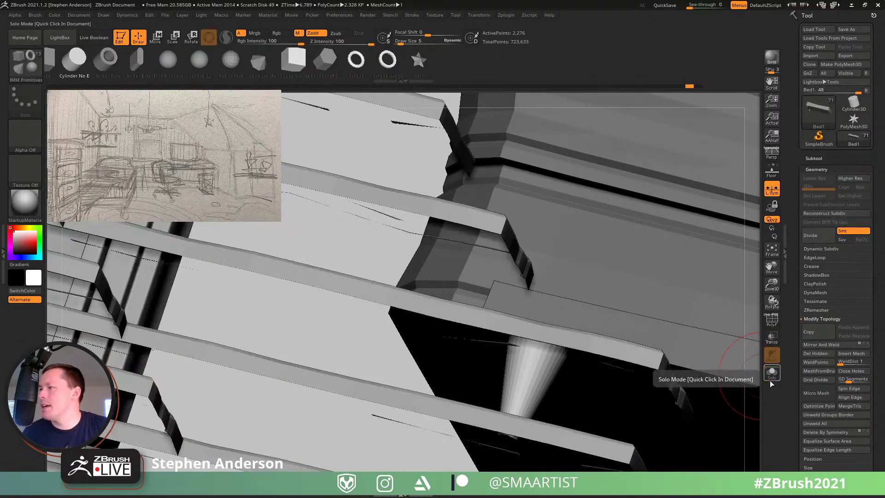
pyautogui.click(769, 373)
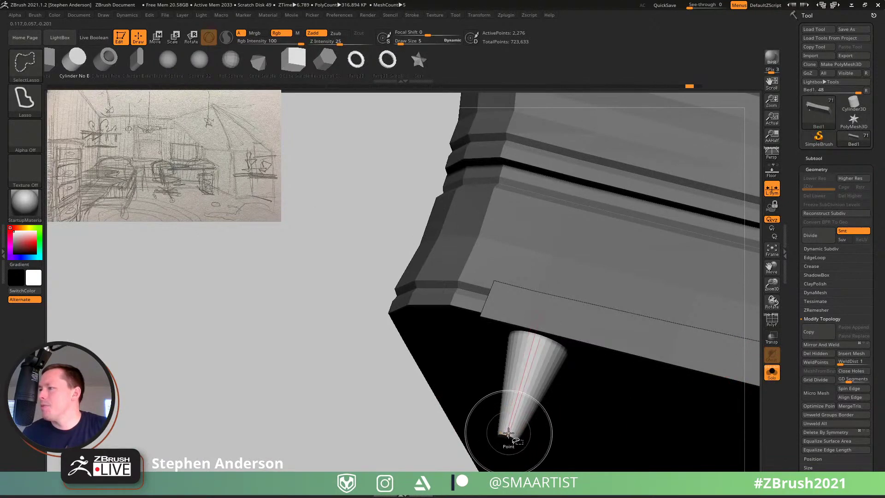
# Step: Isolate the tapered leg with its polygroup wireframe shown and insert multiple evenly spaced edge loops along its length with ZModeler
pyautogui.keyDown('ctrl'); pyautogui.keyDown('shift'); pyautogui.click(496, 421); pyautogui.keyUp('shift'); pyautogui.keyUp('ctrl')
pyautogui.hotkey('shift', 'f')
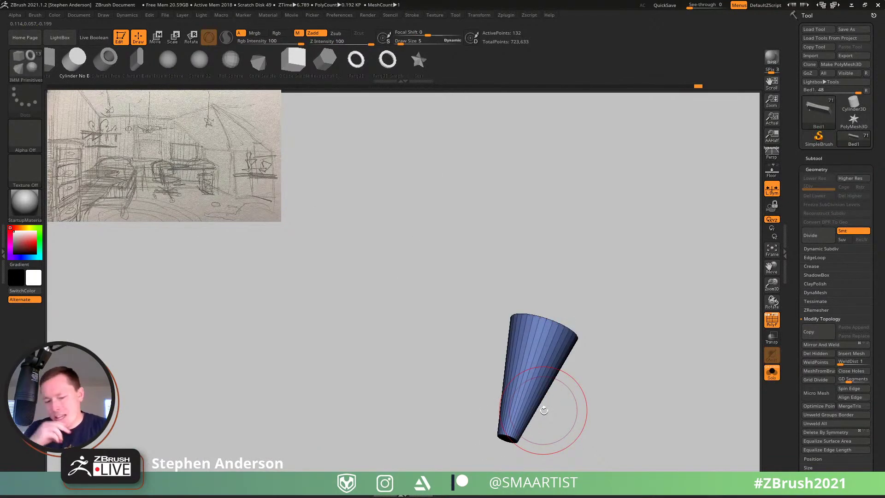
pyautogui.press('b')
pyautogui.press('z')
pyautogui.press('m')
pyautogui.moveTo(433, 302); pyautogui.dragTo(470, 336)
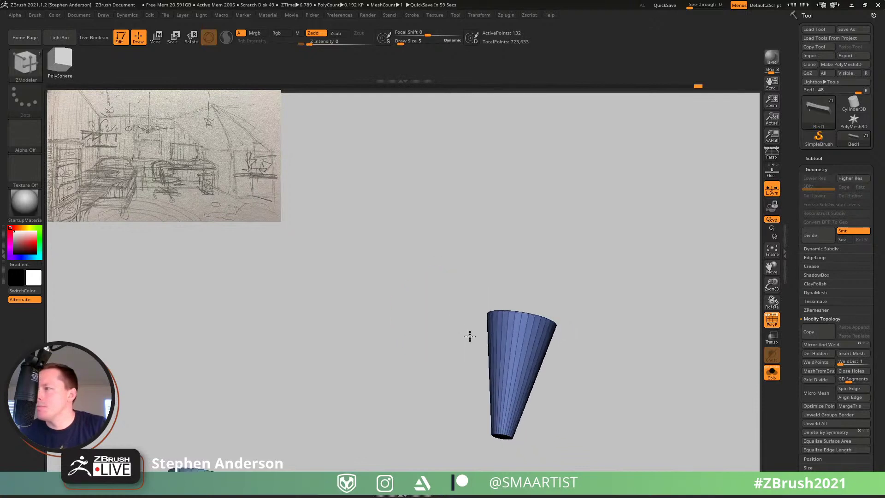
pyautogui.keyDown('alt'); pyautogui.moveTo(515, 312); pyautogui.dragTo(447, 295, button='right'); pyautogui.keyUp('alt')
pyautogui.keyDown('ctrl'); pyautogui.moveTo(447, 294); pyautogui.dragTo(484, 342, button='right'); pyautogui.keyUp('ctrl')
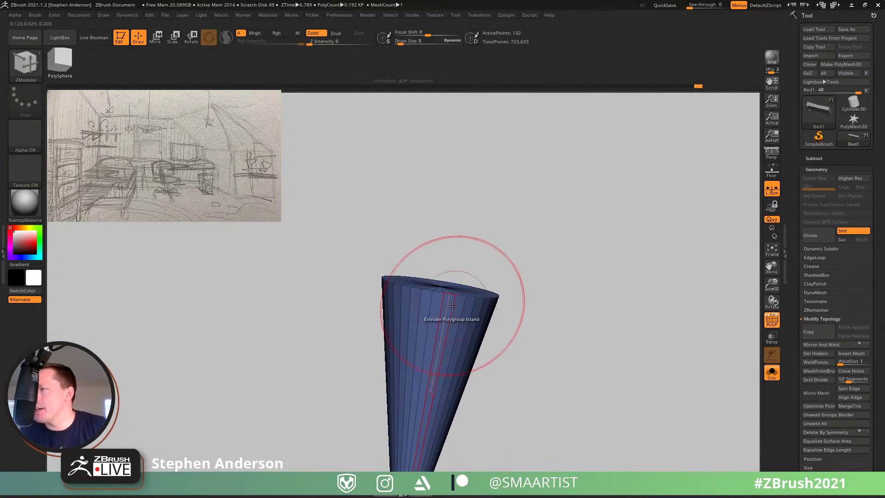
pyautogui.click(438, 377)
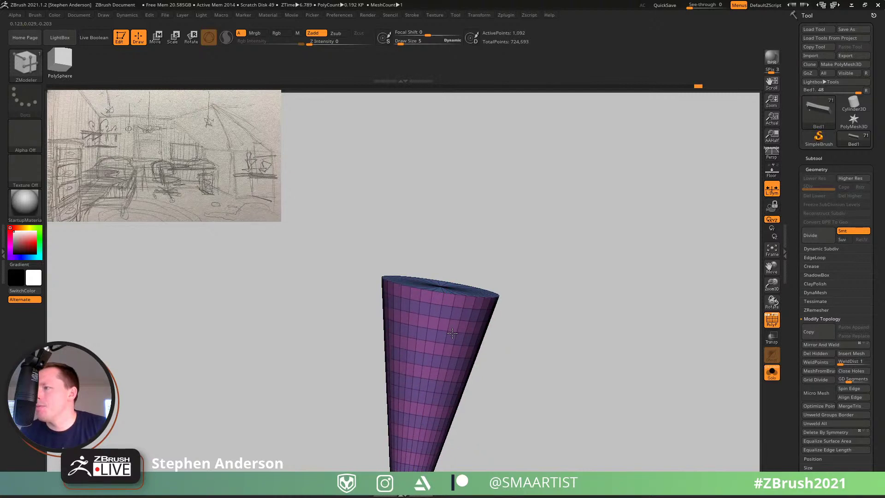
pyautogui.moveTo(452, 333); pyautogui.dragTo(451, 340)
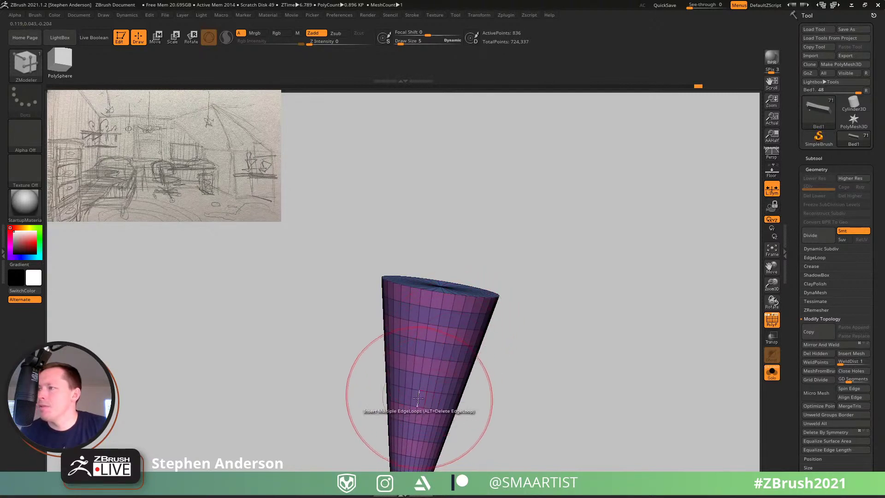
pyautogui.keyDown('shift'); pyautogui.moveTo(417, 399); pyautogui.dragTo(436, 410); pyautogui.keyUp('shift')
pyautogui.moveTo(471, 393)
pyautogui.keyDown('shift'); pyautogui.mouseDown()
pyautogui.moveTo(492, 392)
pyautogui.moveTo(455, 358)
pyautogui.mouseUp(); pyautogui.keyUp('shift')
# Step: Reduce the ZModeler brush's draw size to 1
pyautogui.press('b')
pyautogui.press('z')
pyautogui.press('m')
pyautogui.keyDown('ctrl'); pyautogui.moveTo(456, 357); pyautogui.dragTo(445, 324, button='right'); pyautogui.keyUp('ctrl')
pyautogui.press('s')
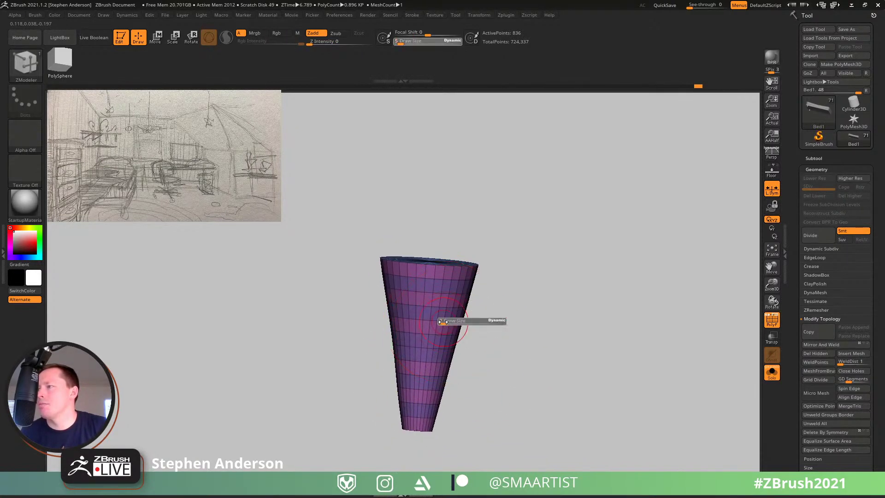
pyautogui.moveTo(444, 320); pyautogui.dragTo(479, 313)
# Step: Relocate the transform gizmo to the center of the leg's top face
pyautogui.press('w')
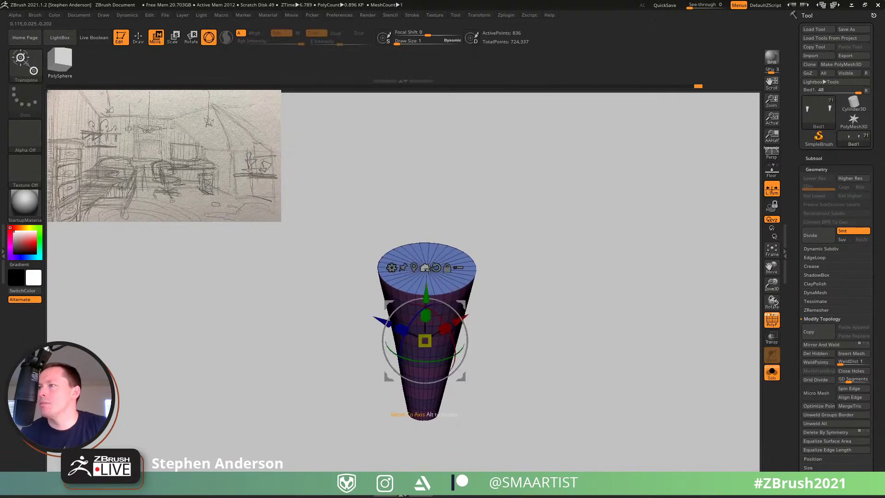
pyautogui.click(413, 267)
pyautogui.click(425, 268)
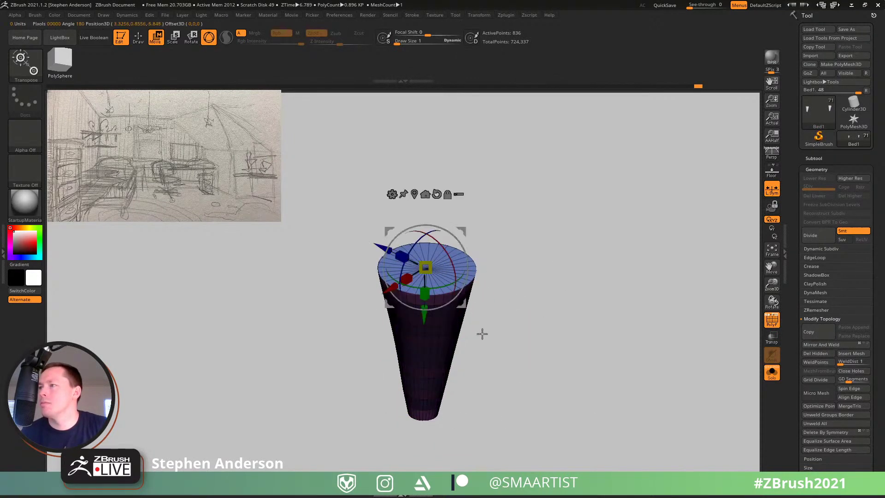
pyautogui.moveTo(482, 332); pyautogui.dragTo(524, 311)
pyautogui.press('q')
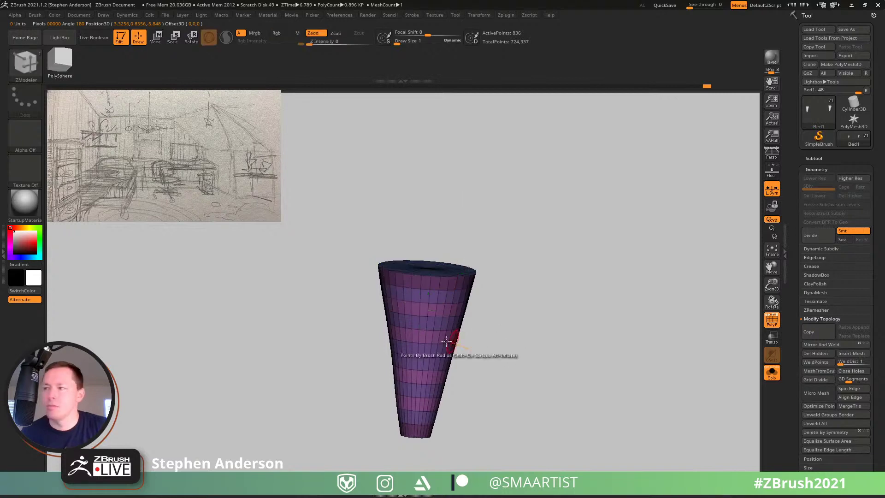
# Step: Smooth the legs at draw size 15 so their sides curve inward below the top, and hide the wireframe
pyautogui.press('s')
pyautogui.moveTo(420, 346); pyautogui.dragTo(428, 347)
pyautogui.press('shift')
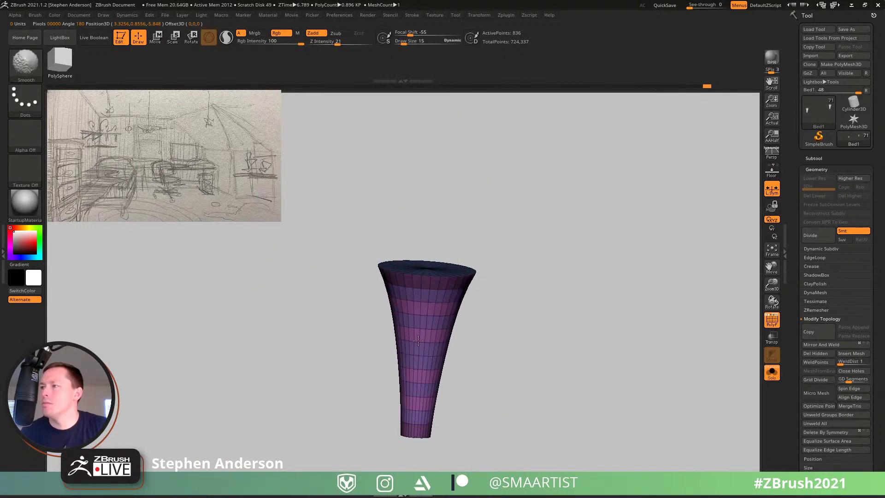
pyautogui.moveTo(435, 369); pyautogui.dragTo(465, 364)
pyautogui.keyDown('ctrl'); pyautogui.moveTo(513, 433); pyautogui.dragTo(450, 343, button='right'); pyautogui.keyUp('ctrl')
pyautogui.hotkey('shift', 'f')
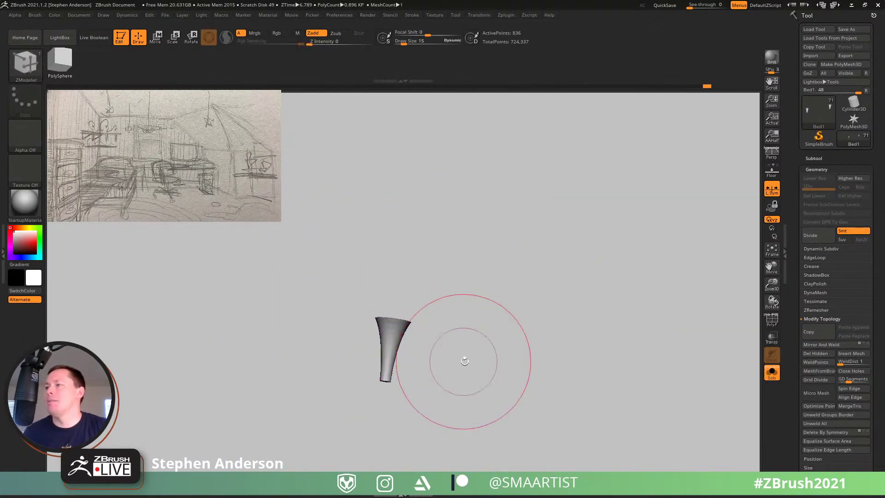
# Step: Bring back the hidden mattress geometry and isolate the complete bed from the rest of the scene
pyautogui.moveTo(465, 363)
pyautogui.mouseDown()
pyautogui.moveTo(514, 373)
pyautogui.moveTo(471, 356)
pyautogui.mouseUp()
pyautogui.press('ctrl')
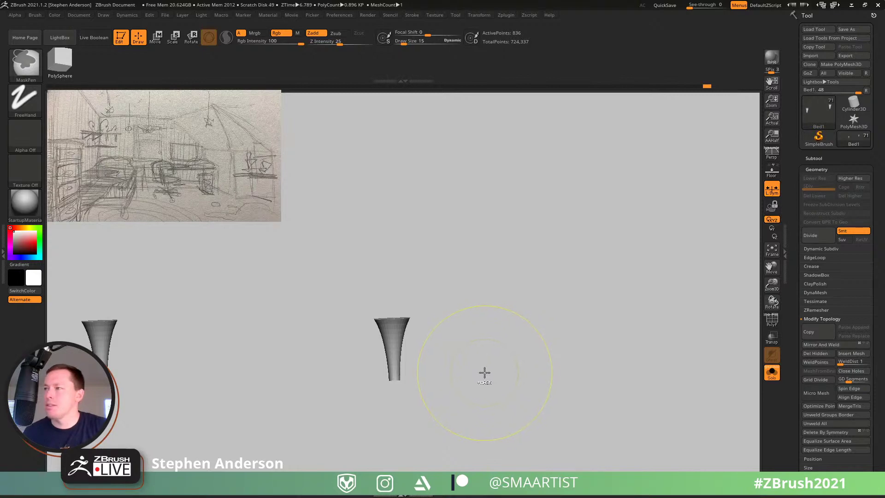
pyautogui.click(772, 374)
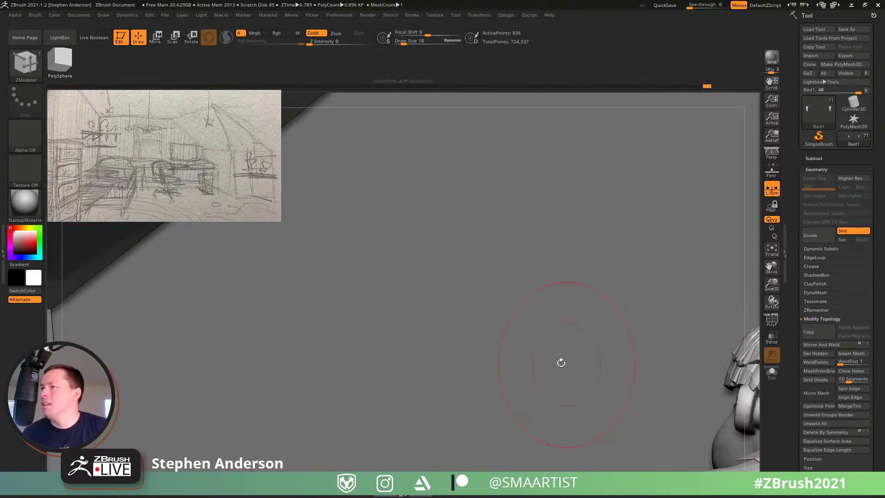
pyautogui.keyDown('ctrl'); pyautogui.moveTo(453, 289); pyautogui.dragTo(467, 333, button='right'); pyautogui.keyUp('ctrl')
pyautogui.click(771, 374)
pyautogui.keyDown('ctrl'); pyautogui.moveTo(493, 371); pyautogui.dragTo(459, 318, button='right'); pyautogui.keyUp('ctrl')
# Step: Try to copy the smoothed leg pair to the opposite end of the bed, check it from below, and undo it
pyautogui.press('w')
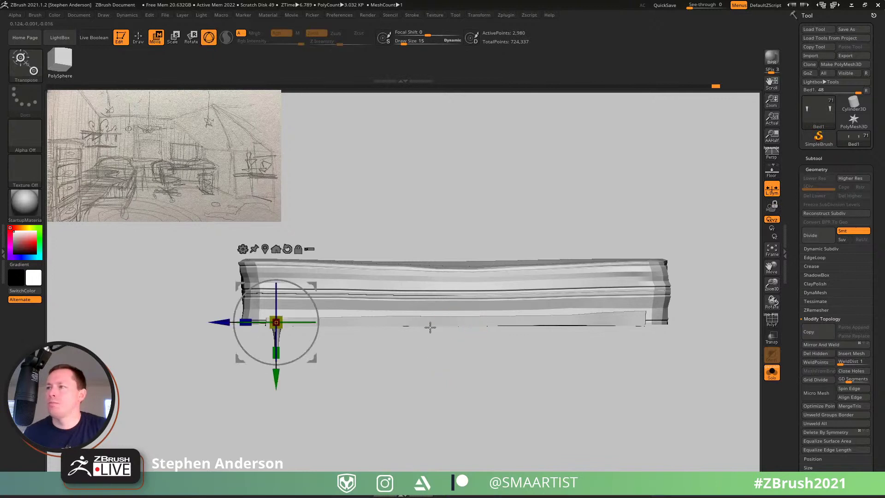
pyautogui.keyDown('ctrl'); pyautogui.moveTo(221, 322); pyautogui.dragTo(575, 354); pyautogui.keyUp('ctrl')
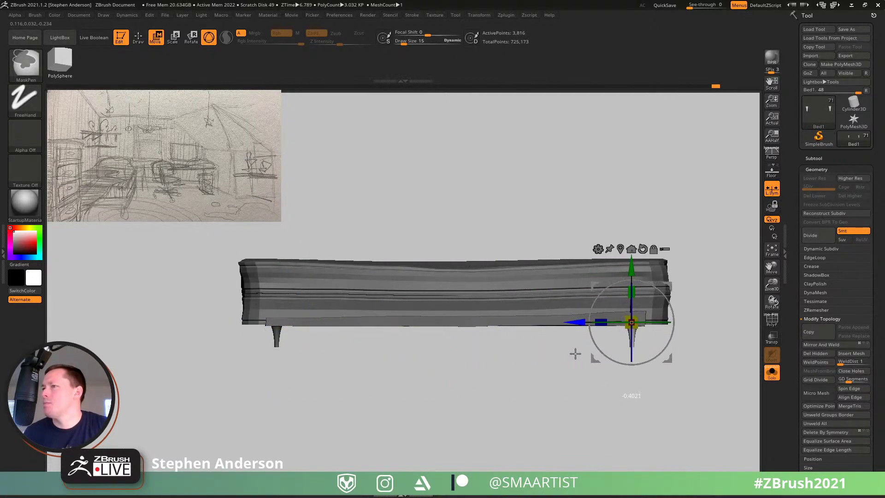
pyautogui.press('q')
pyautogui.moveTo(501, 405)
pyautogui.mouseDown()
pyautogui.moveTo(488, 365)
pyautogui.moveTo(517, 339)
pyautogui.moveTo(484, 263)
pyautogui.moveTo(496, 279)
pyautogui.moveTo(502, 237)
pyautogui.moveTo(586, 271)
pyautogui.mouseUp()
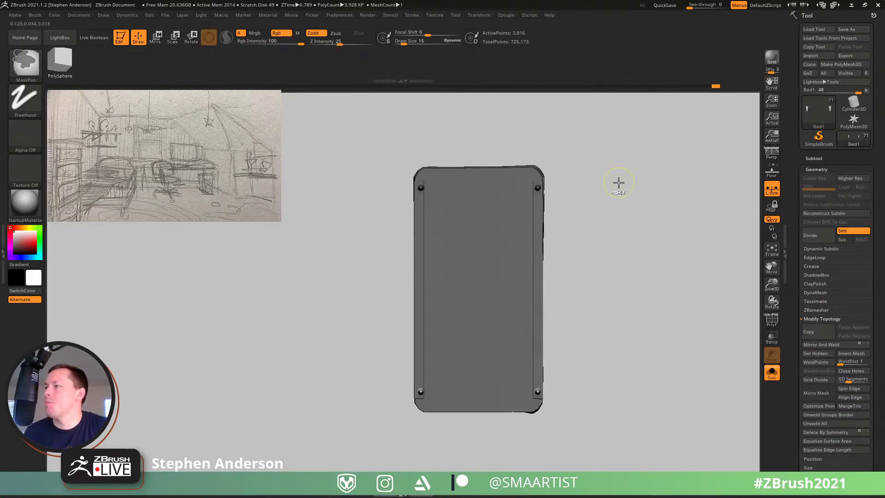
pyautogui.hotkey('ctrl', 'z')
pyautogui.keyDown('ctrl'); pyautogui.moveTo(592, 145); pyautogui.dragTo(591, 145); pyautogui.keyUp('ctrl')
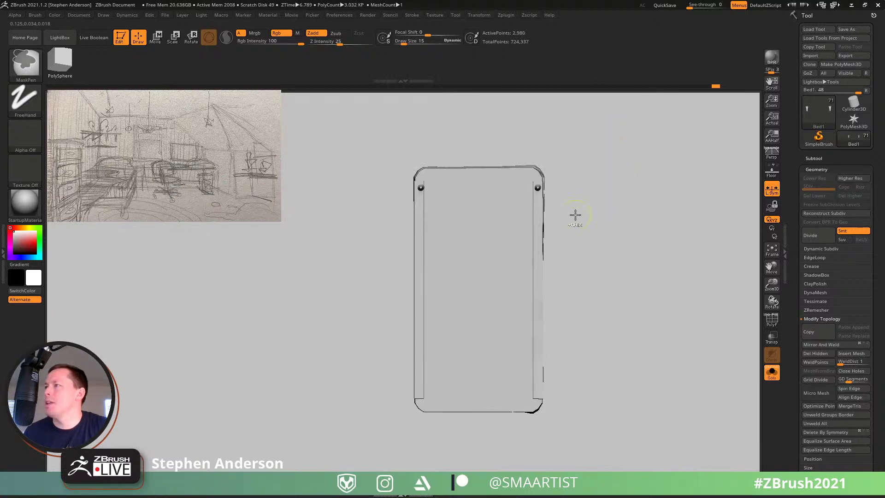
# Step: Mask everything except the legs, realign the gizmo to them and shift the pair slightly across the bed's width
pyautogui.keyDown('ctrl'); pyautogui.moveTo(553, 208); pyautogui.dragTo(570, 246, button='right'); pyautogui.keyUp('ctrl')
pyautogui.hotkey('shift', 'f')
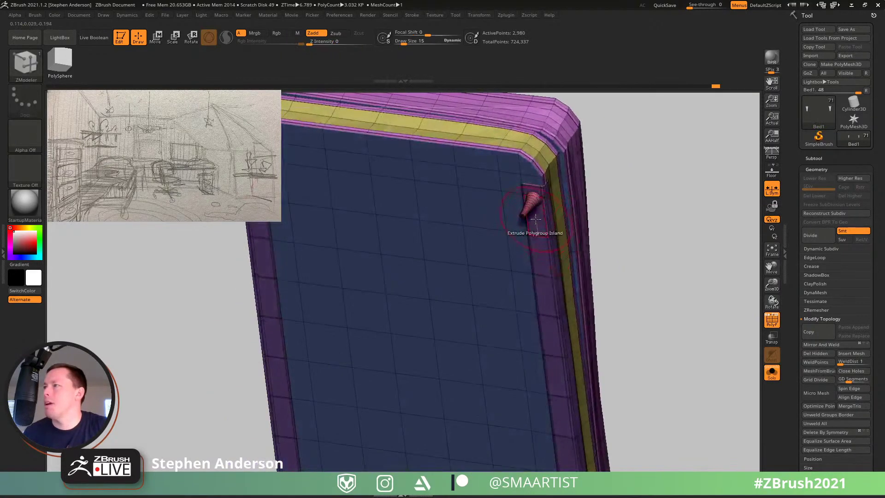
pyautogui.press('w')
pyautogui.keyDown('alt'); pyautogui.click(544, 203); pyautogui.keyUp('alt')
pyautogui.keyDown('ctrl'); pyautogui.click(532, 201); pyautogui.keyUp('ctrl')
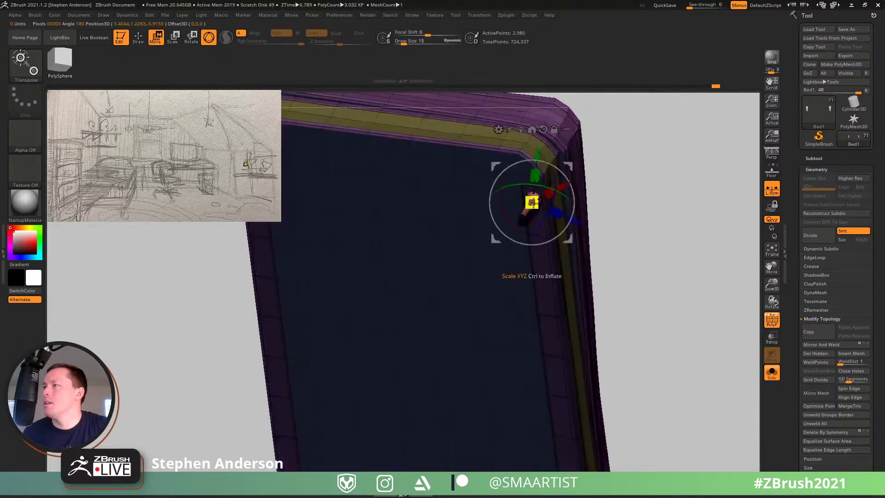
pyautogui.moveTo(661, 199)
pyautogui.keyDown('shift'); pyautogui.mouseDown(button='right')
pyautogui.moveTo(667, 173)
pyautogui.moveTo(626, 154)
pyautogui.moveTo(657, 209)
pyautogui.mouseUp(button='right'); pyautogui.keyUp('shift')
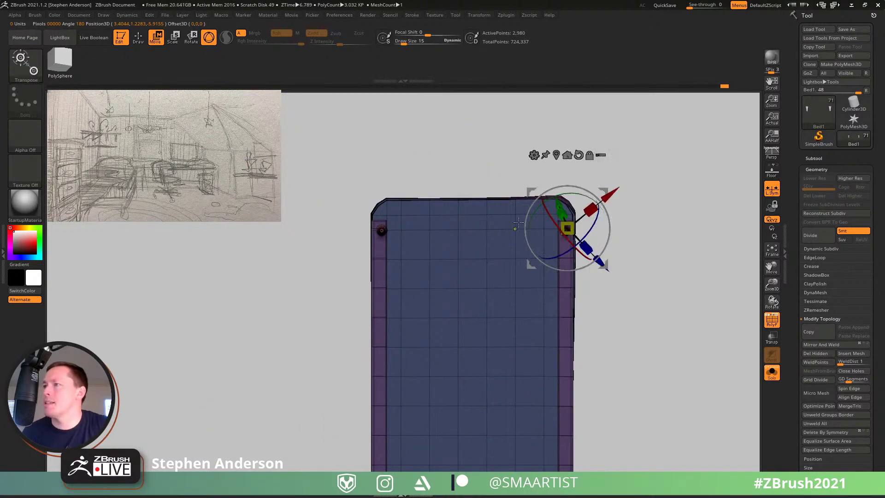
pyautogui.click(578, 155)
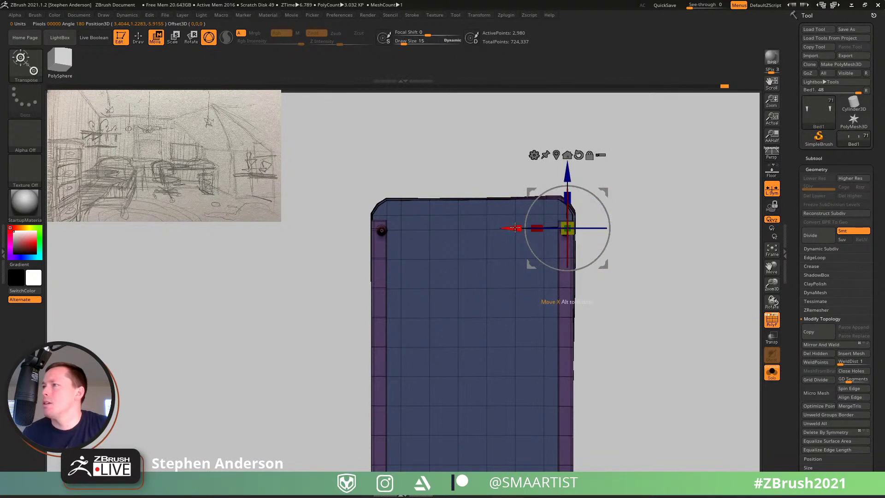
pyautogui.moveTo(515, 227); pyautogui.dragTo(512, 228)
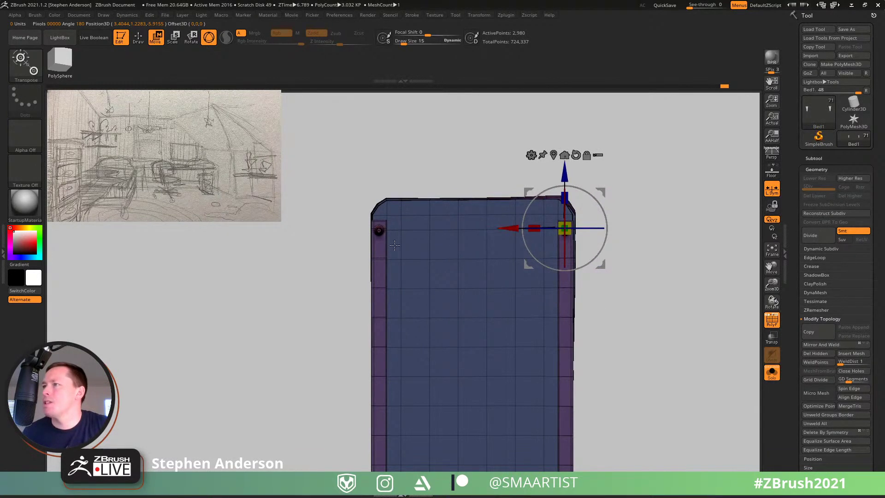
# Step: Realign the gizmo on the other leg, copy the pair to the bed's opposite end and position it at the corners
pyautogui.click(379, 230)
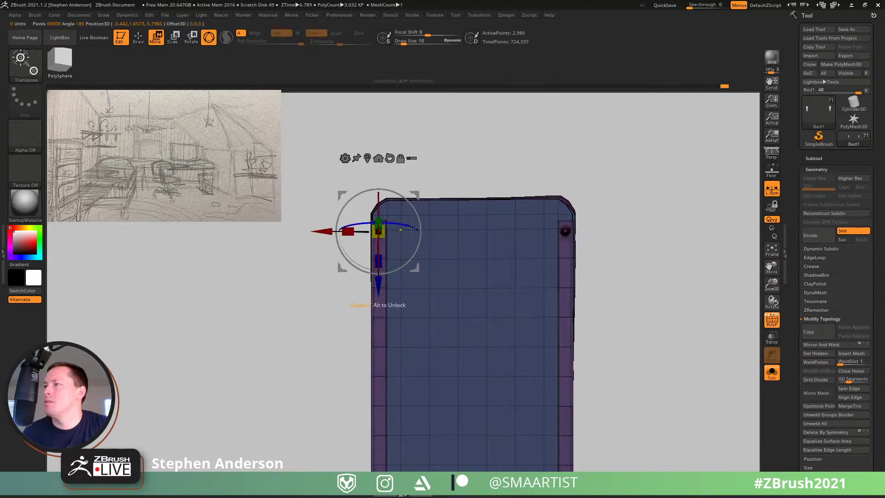
pyautogui.click(390, 159)
pyautogui.keyDown('ctrl'); pyautogui.moveTo(378, 179); pyautogui.dragTo(380, 395); pyautogui.keyUp('ctrl')
pyautogui.keyDown('alt'); pyautogui.moveTo(680, 322); pyautogui.dragTo(712, 152); pyautogui.keyUp('alt')
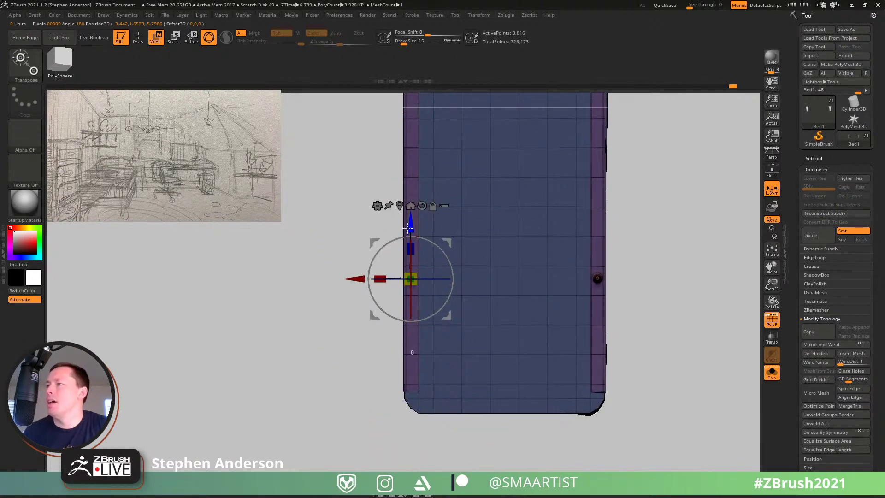
pyautogui.moveTo(408, 227); pyautogui.dragTo(408, 333)
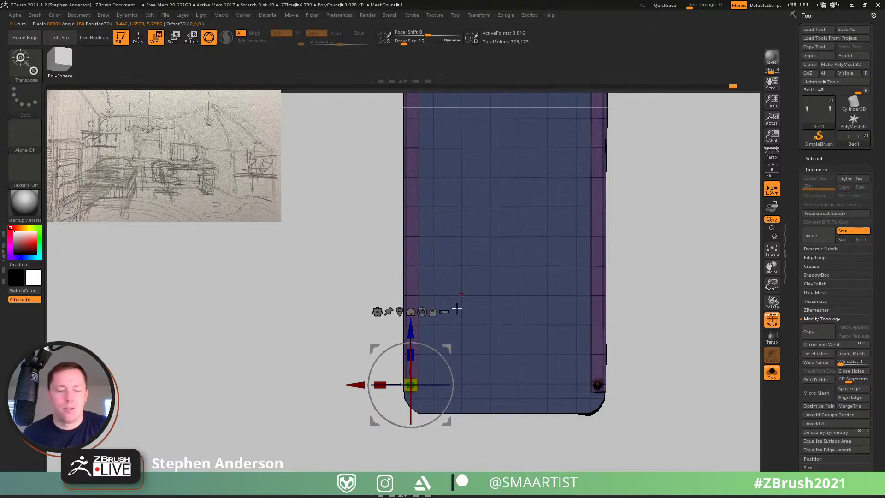
pyautogui.press('q')
pyautogui.hotkey('shift', 'f')
pyautogui.moveTo(612, 318)
pyautogui.mouseDown()
pyautogui.moveTo(616, 375)
pyautogui.moveTo(616, 367)
pyautogui.moveTo(567, 373)
pyautogui.moveTo(628, 430)
pyautogui.mouseUp()
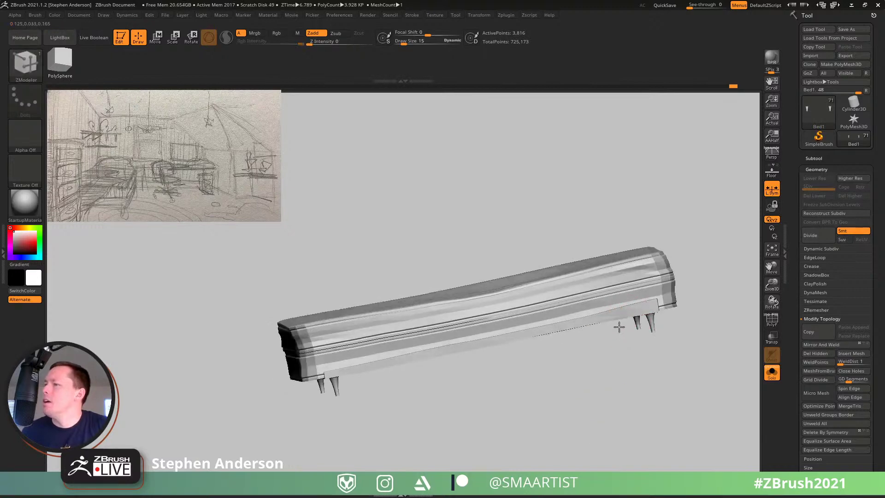
# Step: Inspect the four-legged bed from the side and turn on Dynamic Subdivision to smooth it
pyautogui.moveTo(618, 327); pyautogui.dragTo(569, 363)
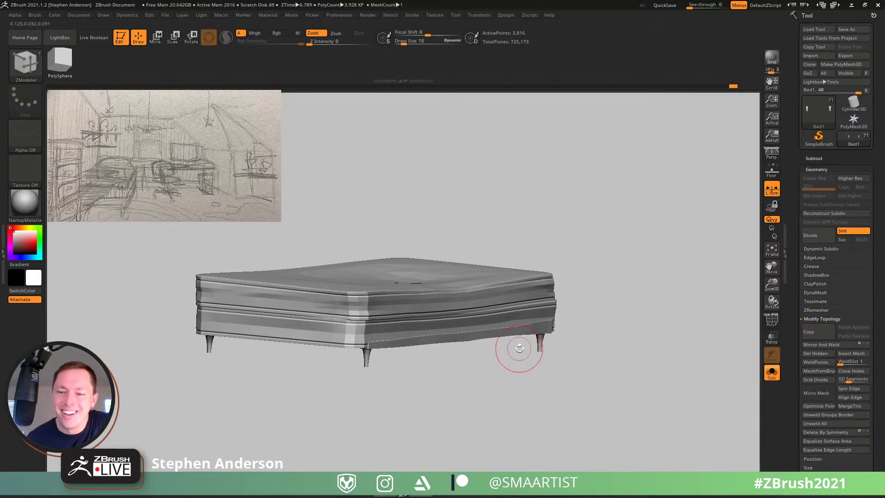
pyautogui.moveTo(508, 339); pyautogui.dragTo(504, 297)
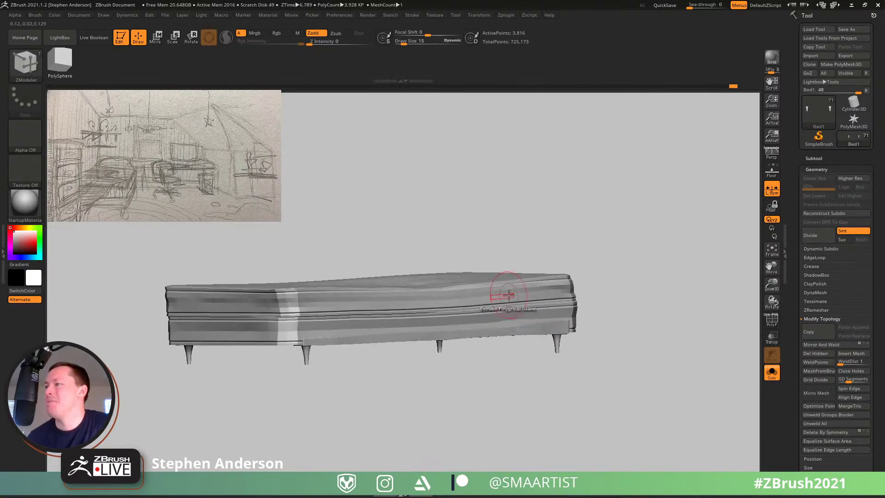
pyautogui.hotkey('ctrl', 'd')
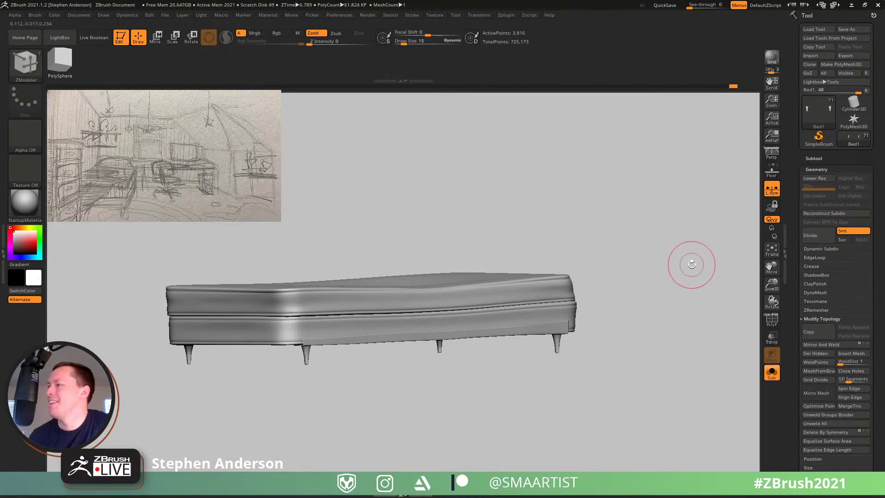
# Step: Review the bed against the scene, isolate it again and clear its pivot point
pyautogui.click(771, 372)
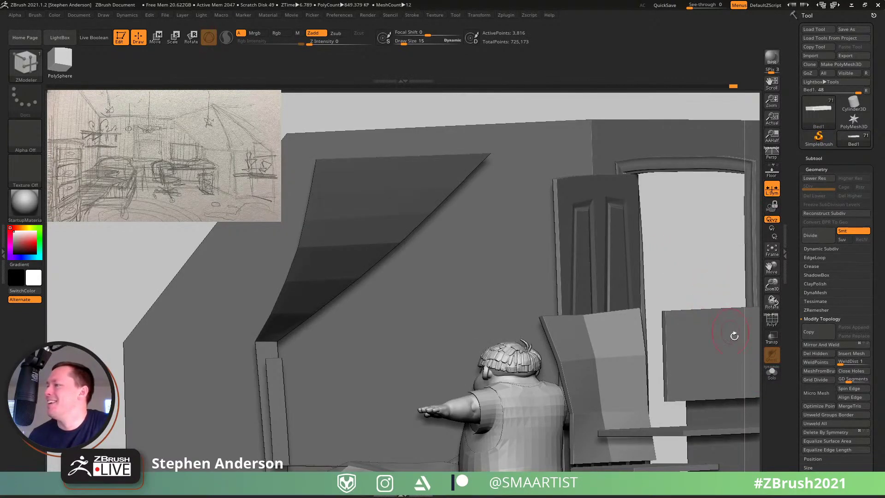
pyautogui.click(773, 376)
pyautogui.keyDown('ctrl'); pyautogui.moveTo(502, 276); pyautogui.dragTo(496, 221, button='right'); pyautogui.keyUp('ctrl')
pyautogui.moveTo(496, 222); pyautogui.dragTo(525, 217, button='right')
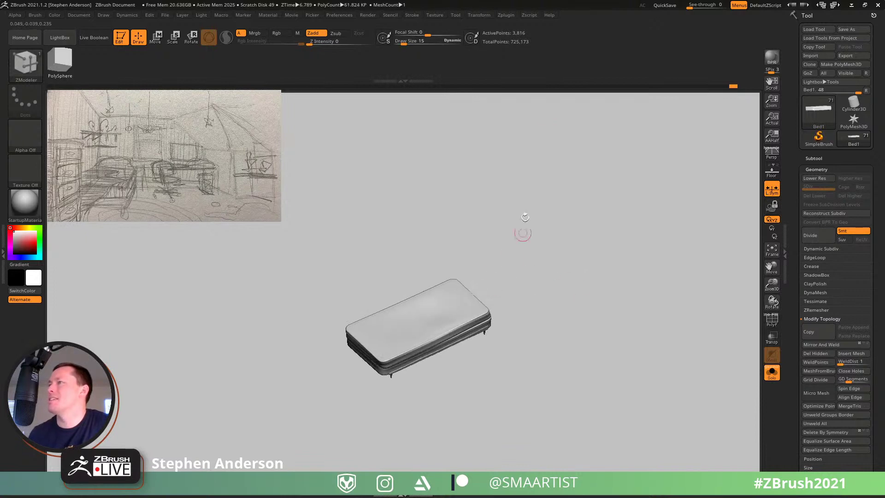
pyautogui.click(480, 16)
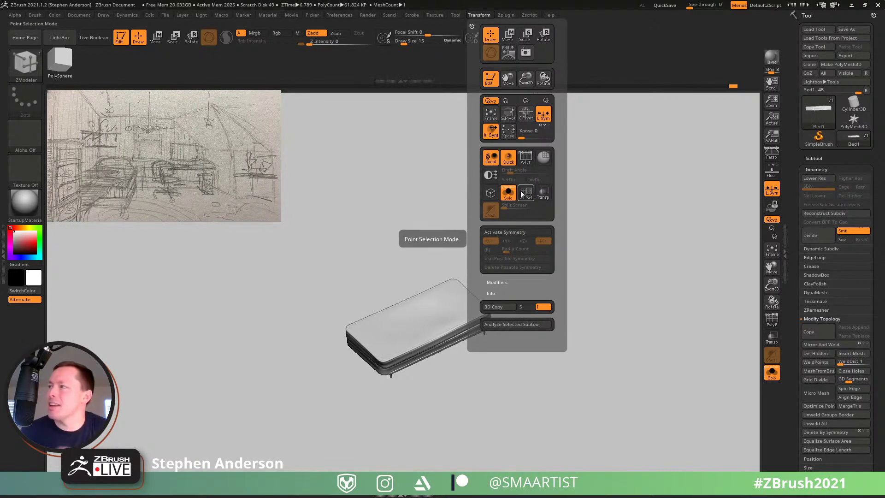
pyautogui.click(525, 115)
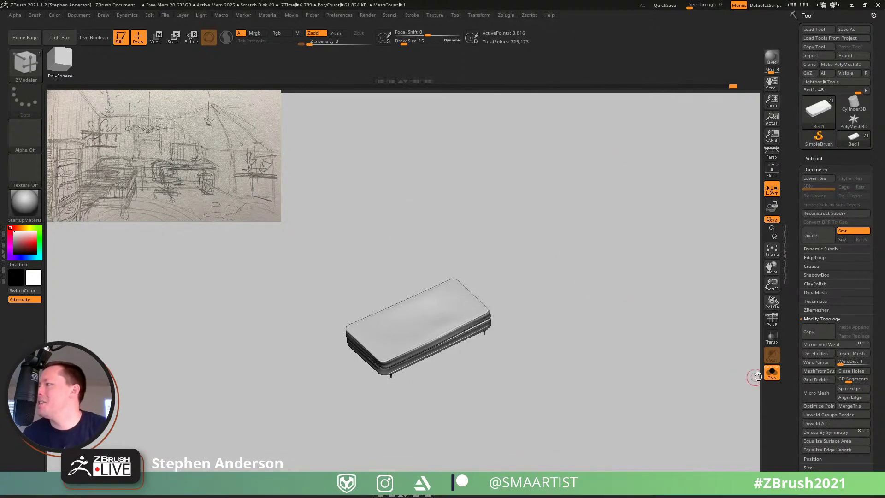
# Step: Bring back the full scene and rotate the bed 90 degrees on the floor so its length runs along the back wall
pyautogui.click(771, 372)
pyautogui.moveTo(481, 327)
pyautogui.mouseDown(button='right')
pyautogui.moveTo(476, 360)
pyautogui.moveTo(433, 352)
pyautogui.mouseUp(button='right')
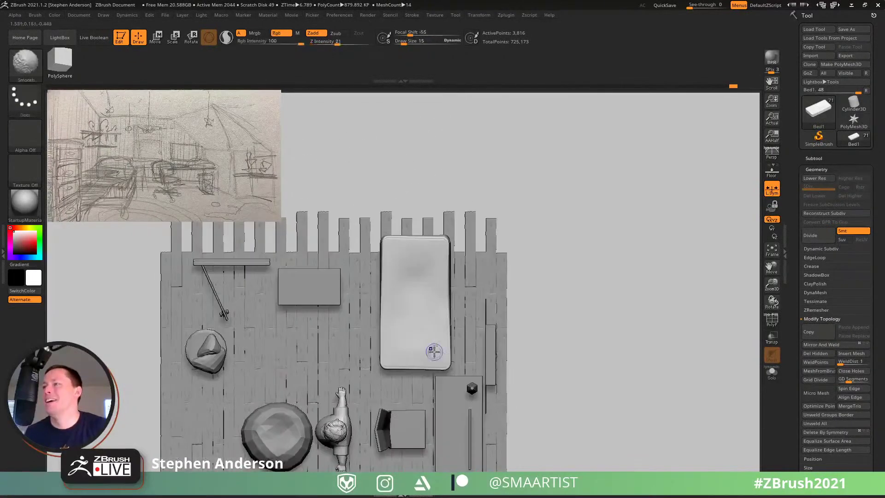
pyautogui.press('e')
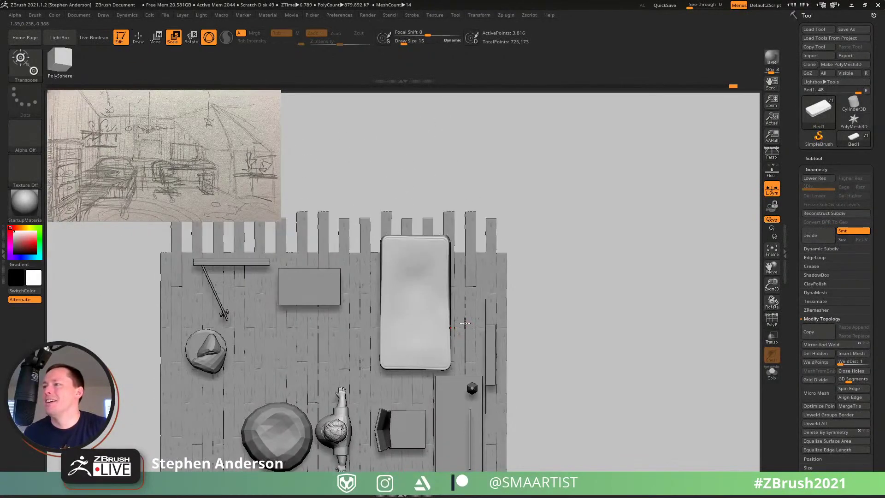
pyautogui.click(421, 305)
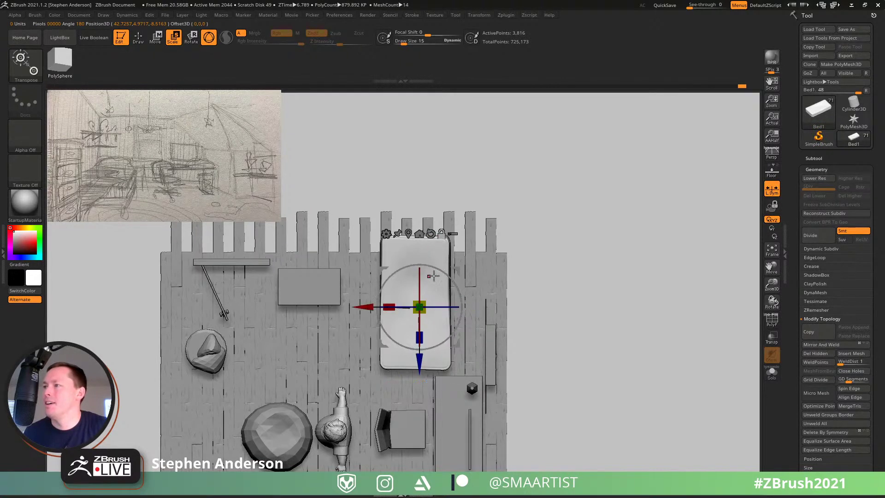
pyautogui.moveTo(442, 271); pyautogui.dragTo(463, 334)
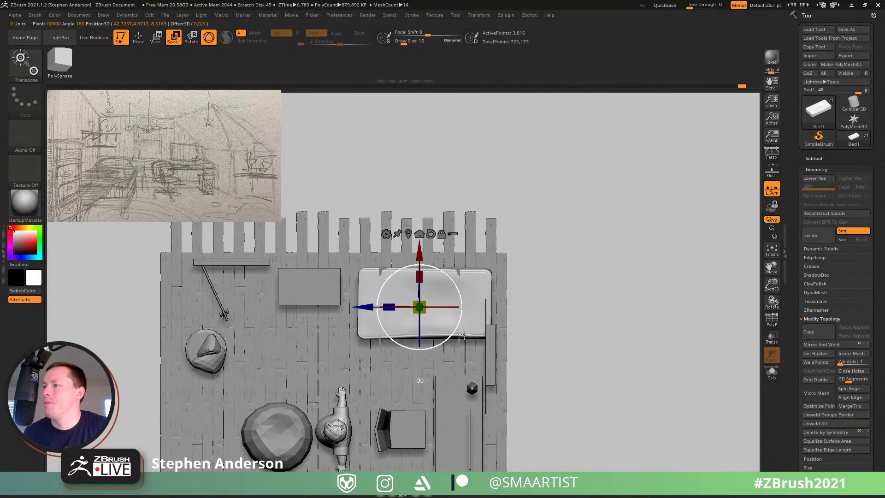
pyautogui.hotkey('ctrl', 'z')
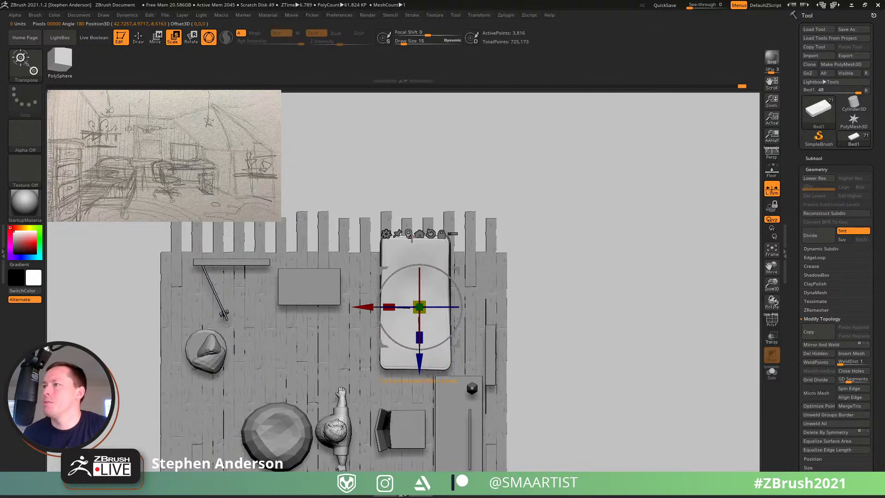
pyautogui.hotkey('ctrl', 'z')
pyautogui.moveTo(442, 268); pyautogui.dragTo(460, 335)
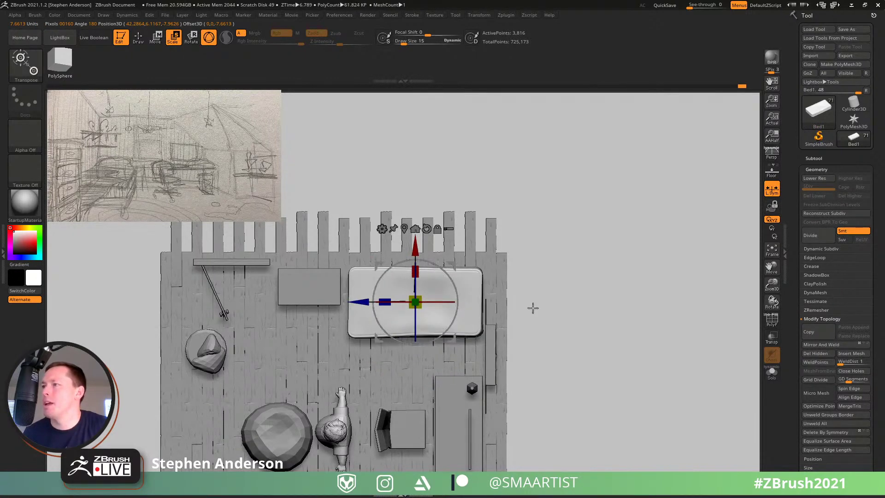
# Step: Fit the bed into the corner, nudging it along its length and width towards the back and side walls
pyautogui.moveTo(532, 308)
pyautogui.mouseDown()
pyautogui.moveTo(521, 221)
pyautogui.moveTo(541, 297)
pyautogui.moveTo(589, 263)
pyautogui.moveTo(583, 279)
pyautogui.mouseUp()
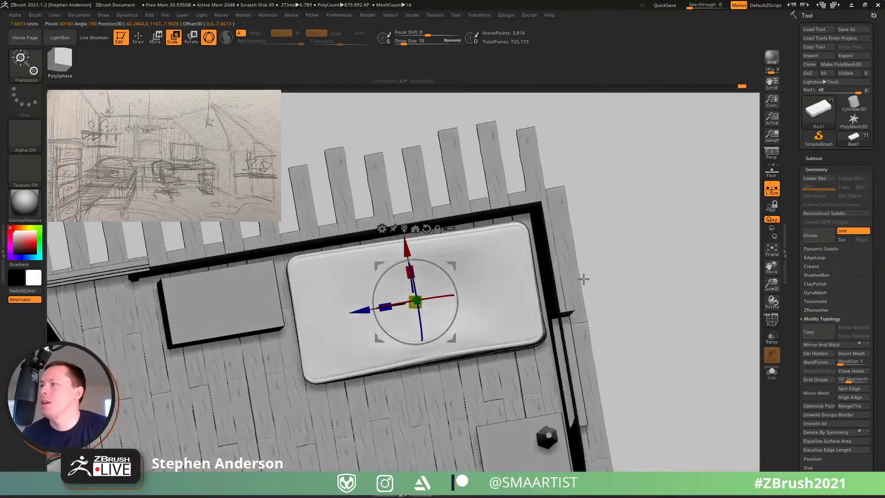
pyautogui.moveTo(360, 315); pyautogui.dragTo(406, 246)
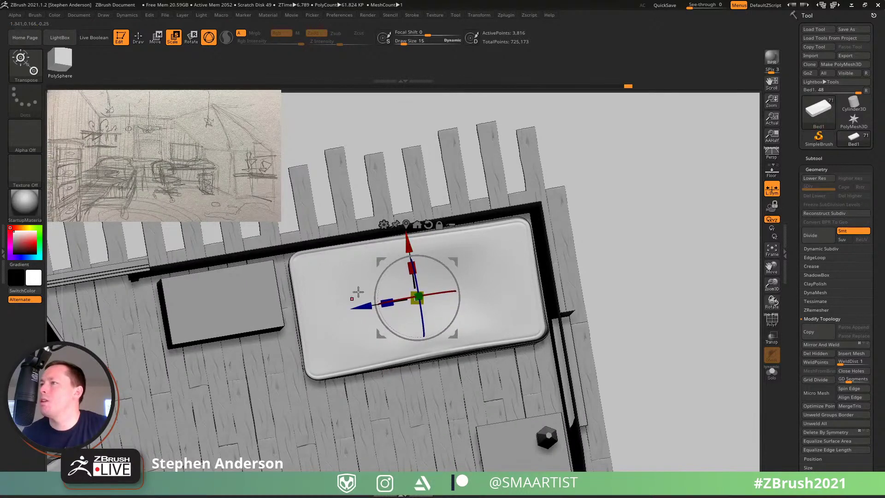
pyautogui.moveTo(364, 306); pyautogui.dragTo(368, 306)
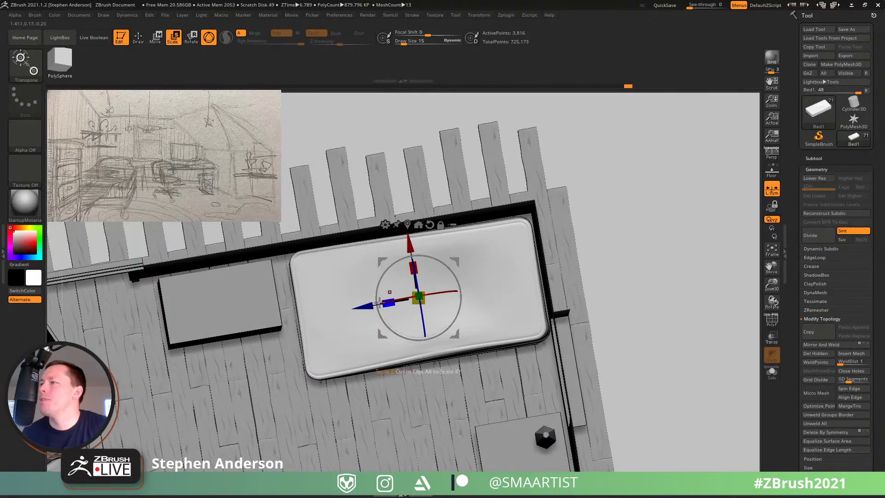
pyautogui.moveTo(362, 305); pyautogui.dragTo(363, 306)
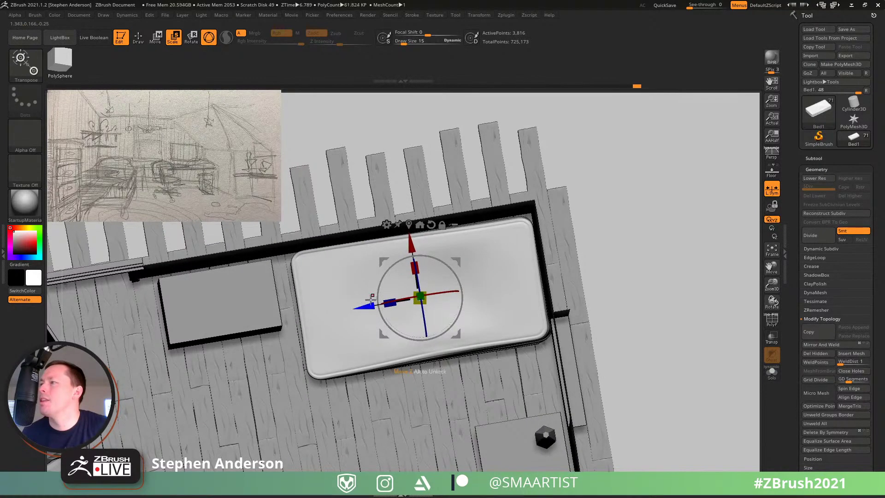
pyautogui.moveTo(489, 234); pyautogui.dragTo(499, 229, button='right')
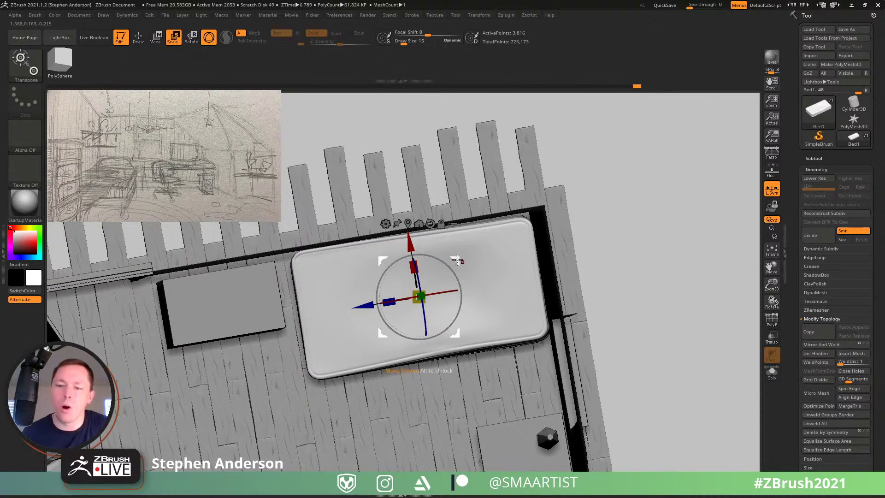
# Step: Check the placed bed from an angle and save the tool over the existing ApartmentScene_02 file
pyautogui.press('q')
pyautogui.moveTo(466, 282)
pyautogui.mouseDown(button='right')
pyautogui.moveTo(474, 283)
pyautogui.moveTo(467, 288)
pyautogui.moveTo(480, 316)
pyautogui.moveTo(419, 310)
pyautogui.moveTo(443, 312)
pyautogui.moveTo(417, 317)
pyautogui.mouseUp(button='right')
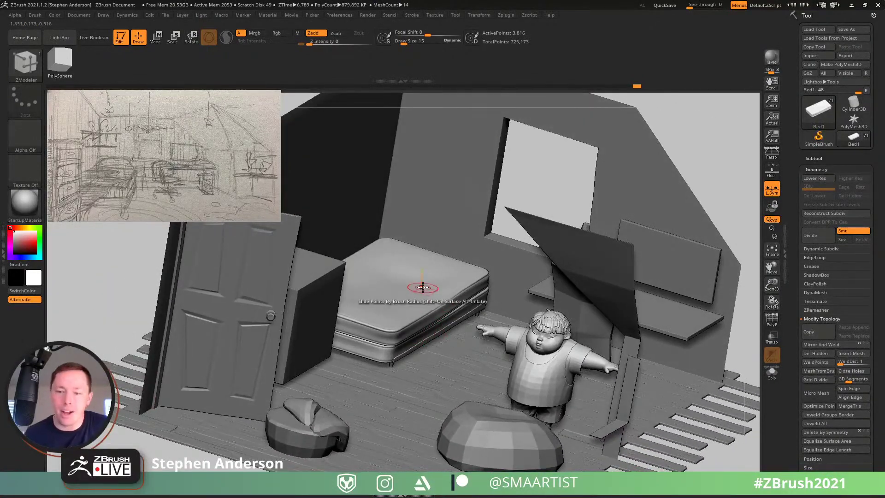
pyautogui.hotkey('ctrl', 's')
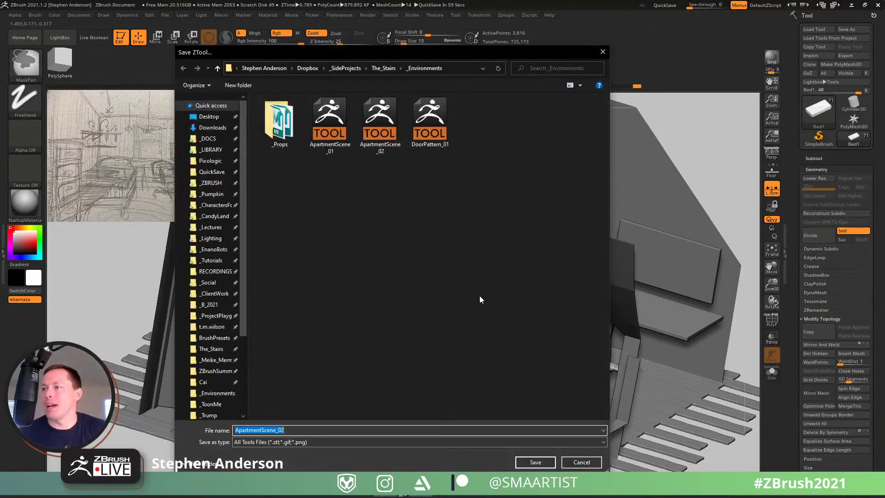
pyautogui.click(535, 462)
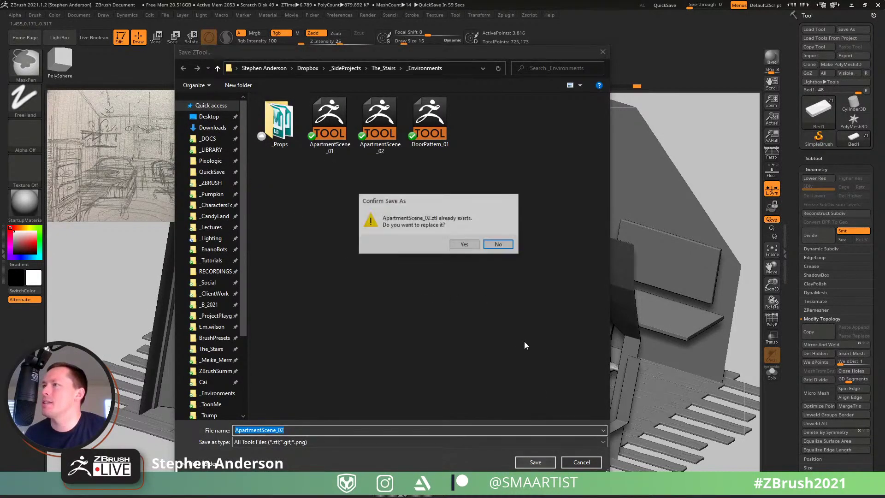
pyautogui.click(457, 244)
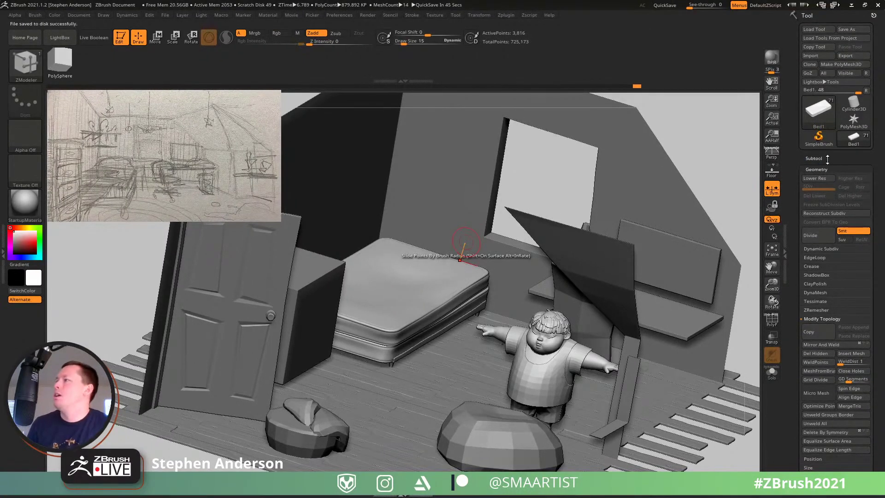
# Step: Move the Bed1 subtool out of the room folder to directly below it and collapse the folder
pyautogui.click(827, 159)
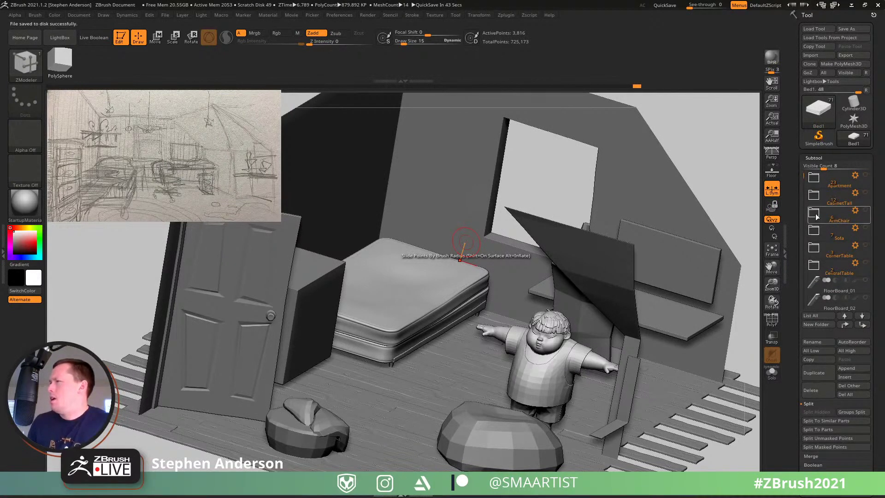
pyautogui.moveTo(803, 174); pyautogui.dragTo(795, 245)
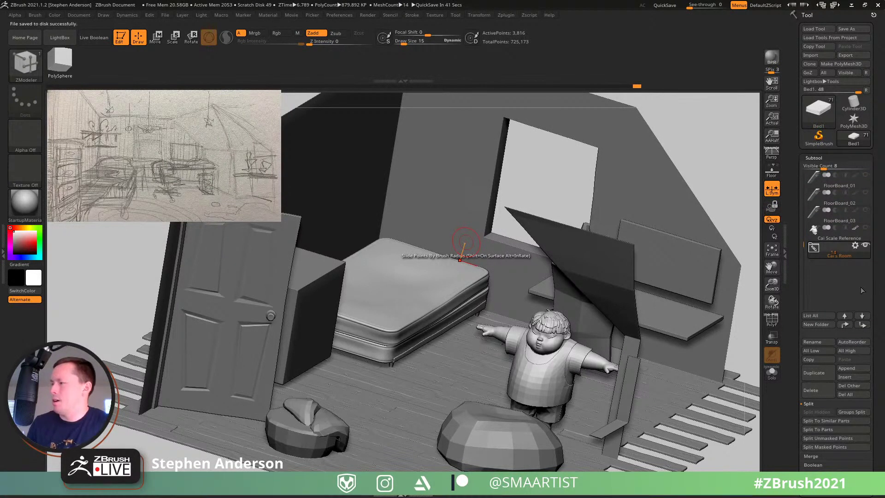
pyautogui.keyDown('shift'); pyautogui.click(865, 327); pyautogui.keyUp('shift')
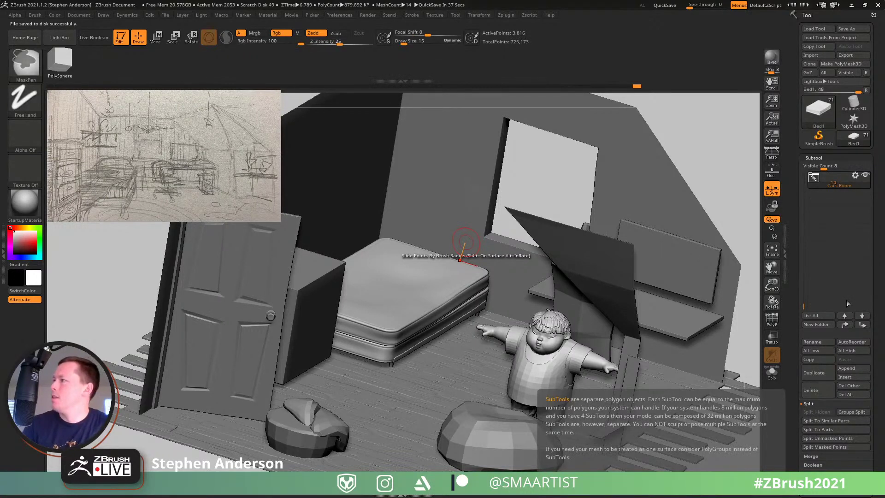
pyautogui.click(813, 178)
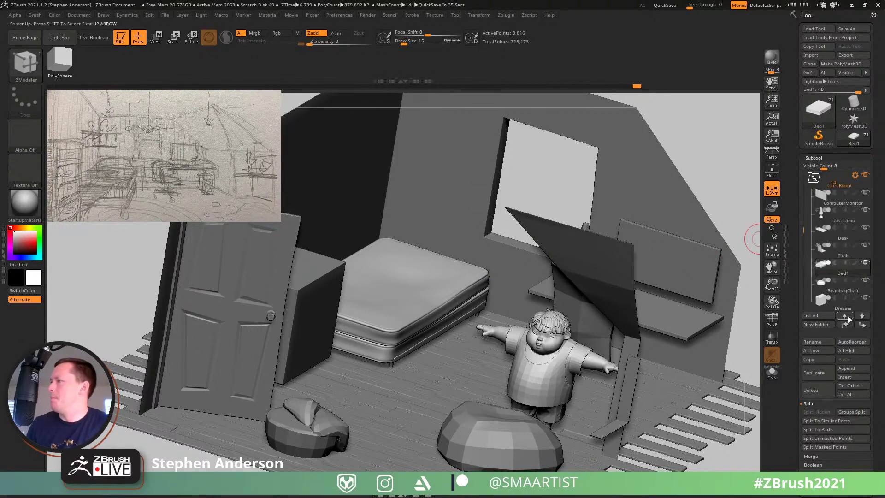
pyautogui.press('shift')
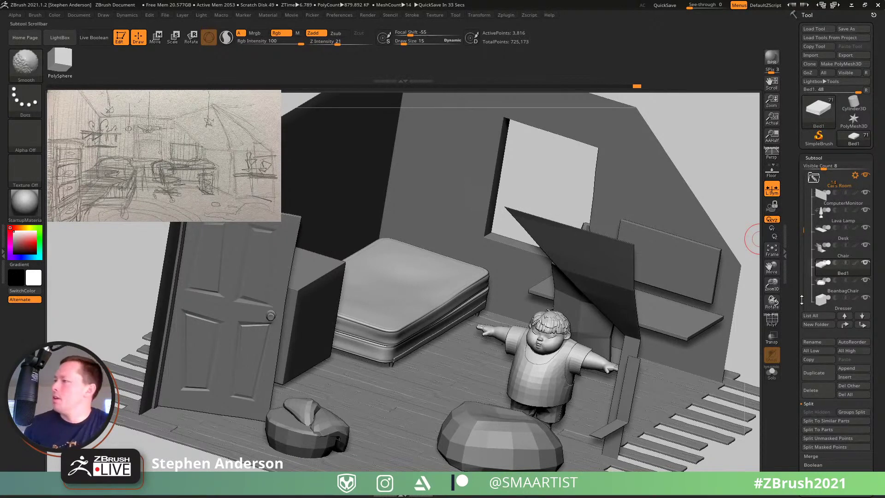
pyautogui.click(840, 343)
pyautogui.click(850, 177)
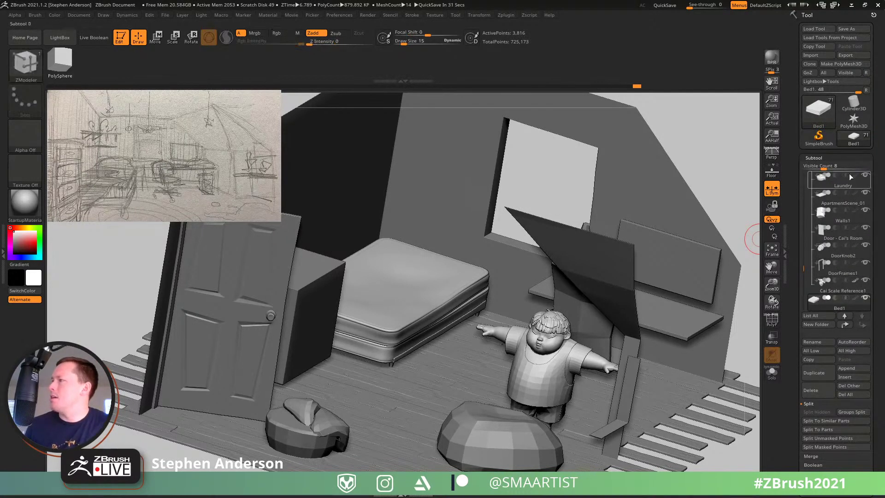
pyautogui.click(813, 197)
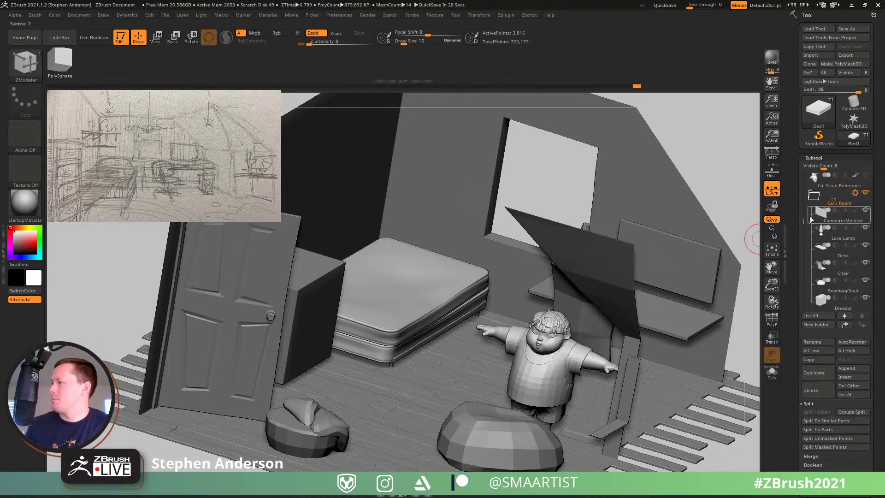
# Step: Hide the room folder and examine the bed on its own from low and high angles
pyautogui.click(865, 192)
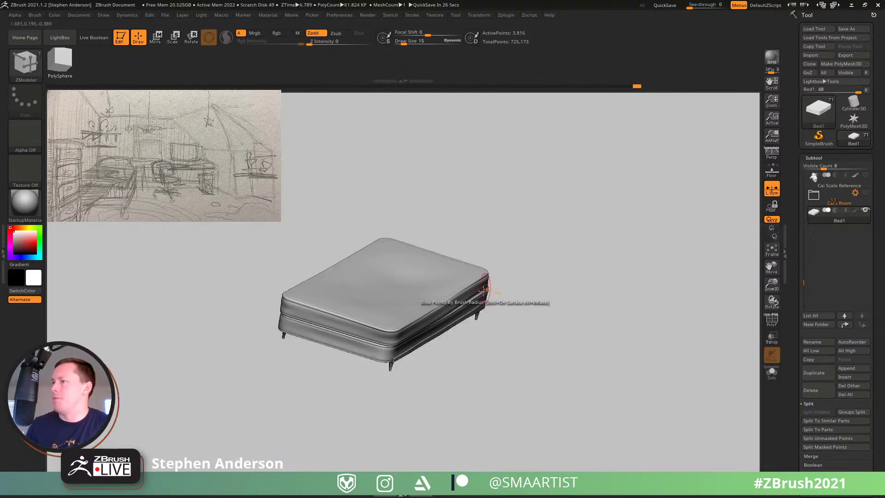
pyautogui.moveTo(485, 302); pyautogui.dragTo(450, 357, button='right')
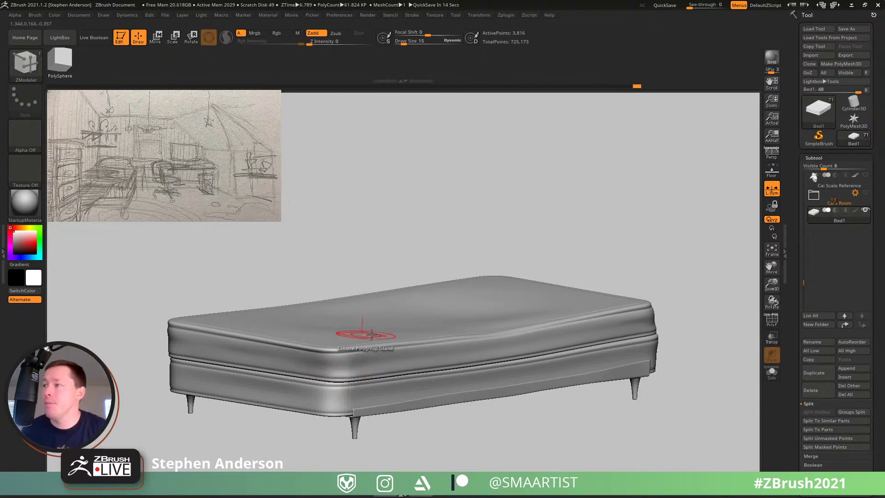
pyautogui.moveTo(403, 340); pyautogui.dragTo(417, 391, button='right')
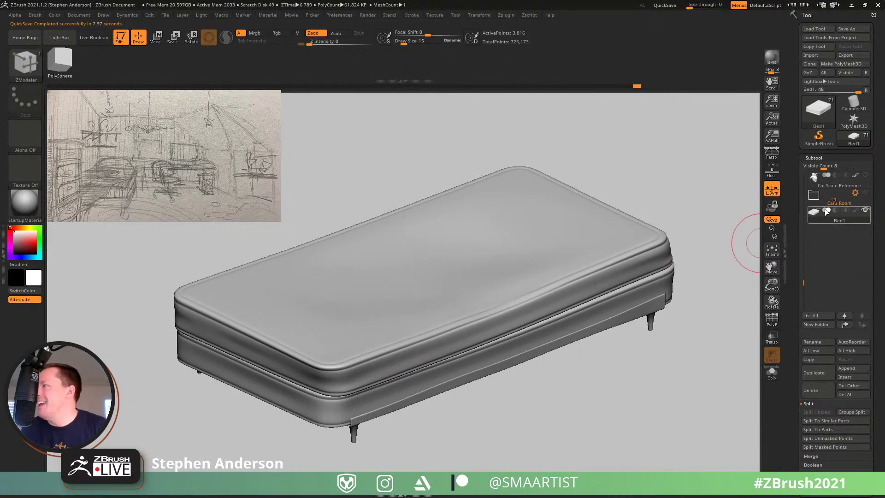
# Step: Show the room folder again, raise the bed slightly to adjust its legs against the floor, and return to the ZModeler brush
pyautogui.click(865, 194)
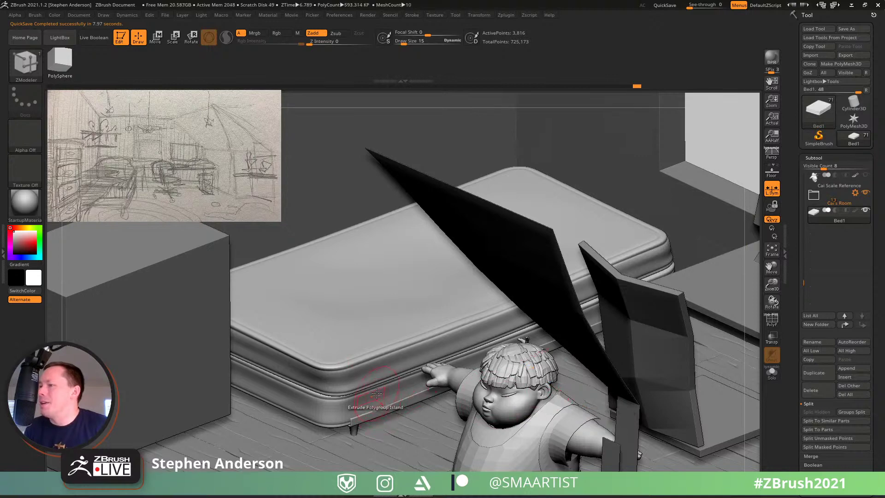
pyautogui.moveTo(350, 431)
pyautogui.mouseDown(button='right')
pyautogui.moveTo(375, 386)
pyautogui.moveTo(447, 374)
pyautogui.mouseUp(button='right')
pyautogui.keyDown('ctrl'); pyautogui.moveTo(357, 414); pyautogui.dragTo(410, 389, button='right'); pyautogui.keyUp('ctrl')
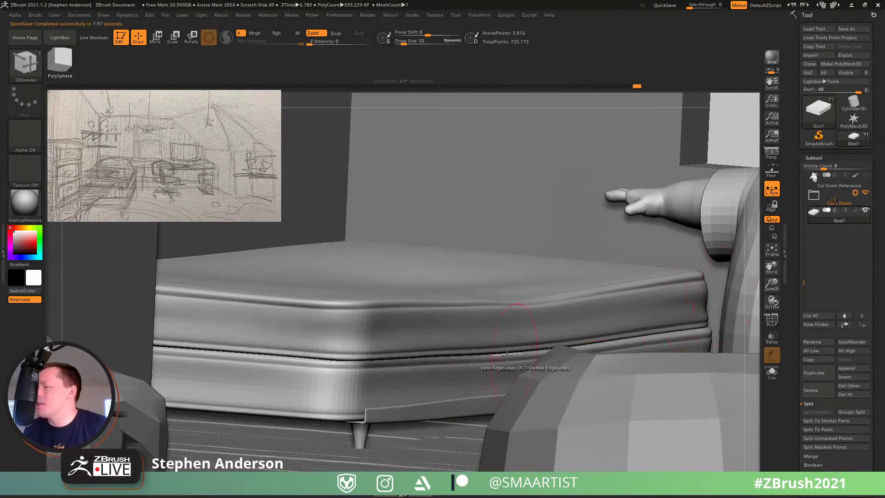
pyautogui.press('w')
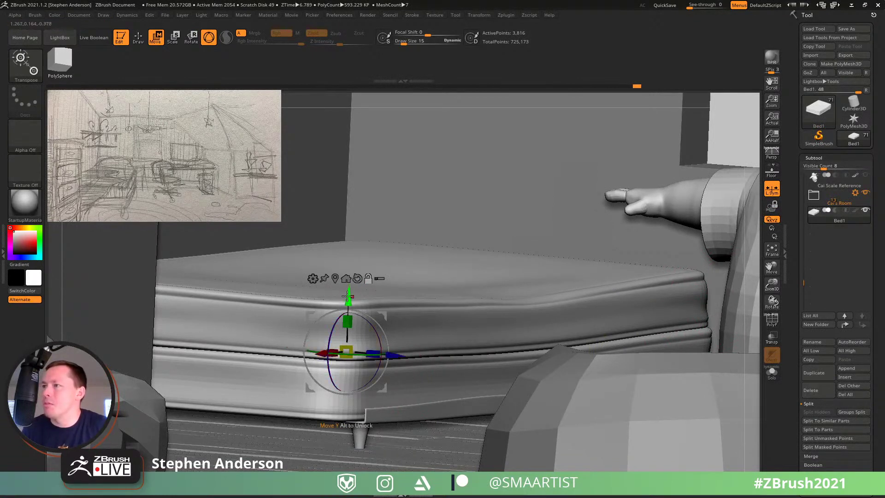
pyautogui.moveTo(348, 298); pyautogui.dragTo(348, 281)
pyautogui.moveTo(348, 281)
pyautogui.mouseDown(button='right')
pyautogui.moveTo(465, 262)
pyautogui.moveTo(469, 276)
pyautogui.moveTo(455, 267)
pyautogui.moveTo(451, 286)
pyautogui.moveTo(455, 275)
pyautogui.moveTo(465, 284)
pyautogui.moveTo(450, 290)
pyautogui.moveTo(456, 311)
pyautogui.moveTo(474, 309)
pyautogui.mouseUp(button='right')
pyautogui.press('q')
pyautogui.press('b')
pyautogui.press('z')
pyautogui.press('m')
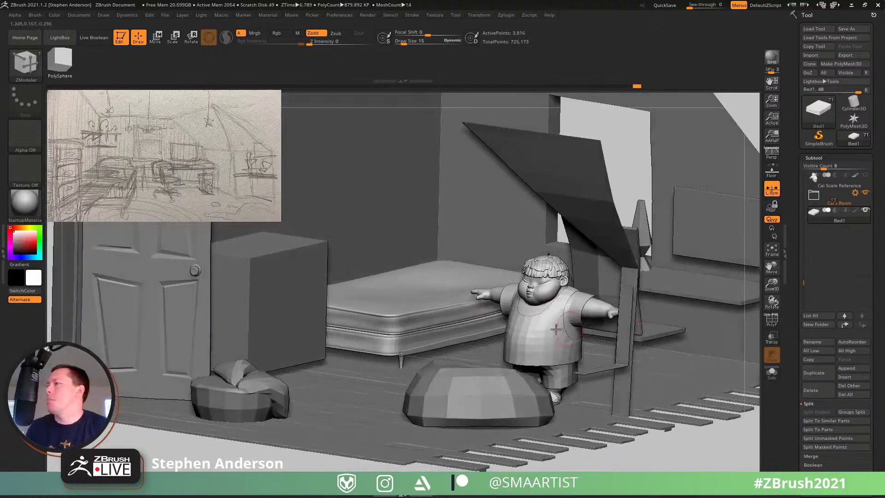
# Step: Save the scene with the bed's adjusted height, replacing ApartmentScene_02
pyautogui.moveTo(501, 337); pyautogui.dragTo(567, 382, button='right')
pyautogui.hotkey('ctrl', 's')
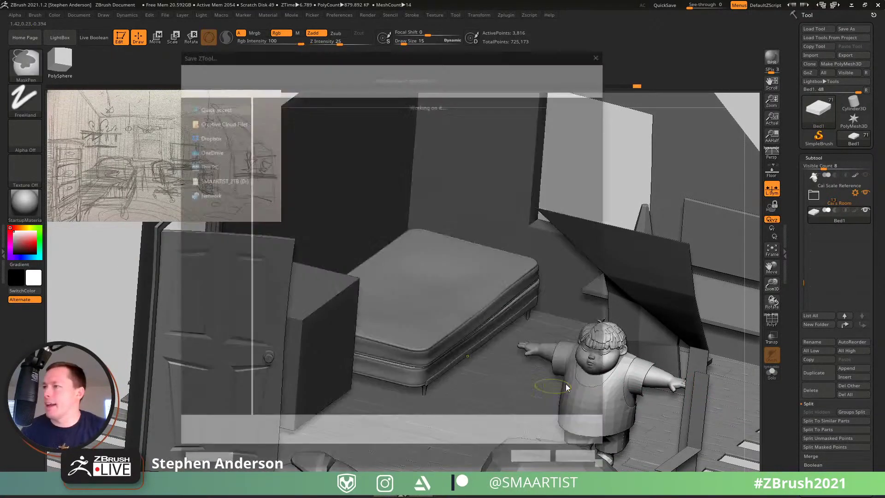
pyautogui.click(549, 461)
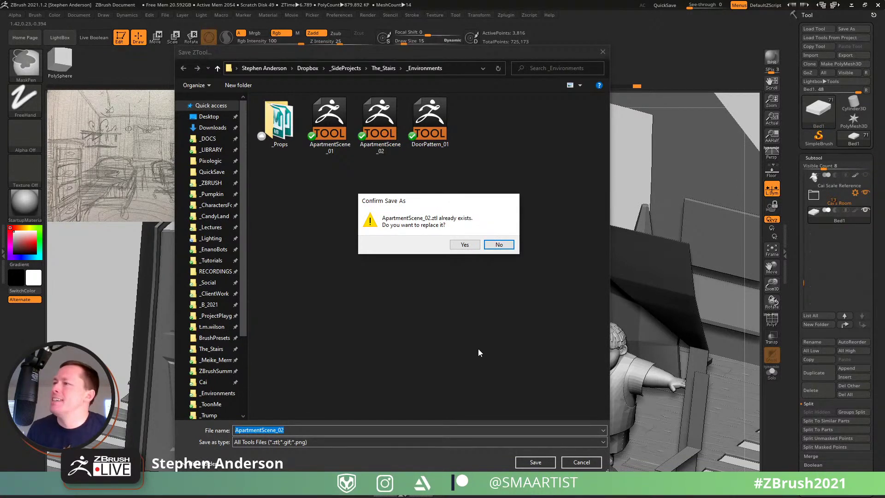
pyautogui.click(464, 245)
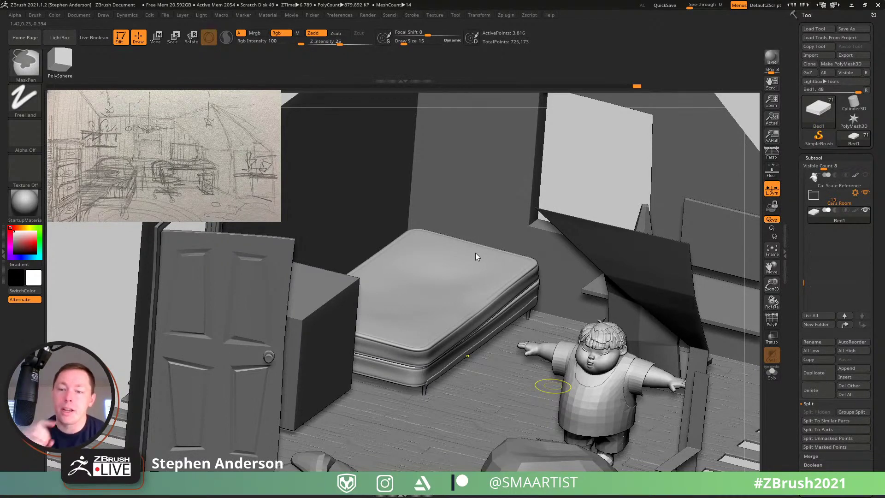
# Step: Review the bed's placement and proportions within the whole room from several angles
pyautogui.press('b')
pyautogui.press('z')
pyautogui.press('m')
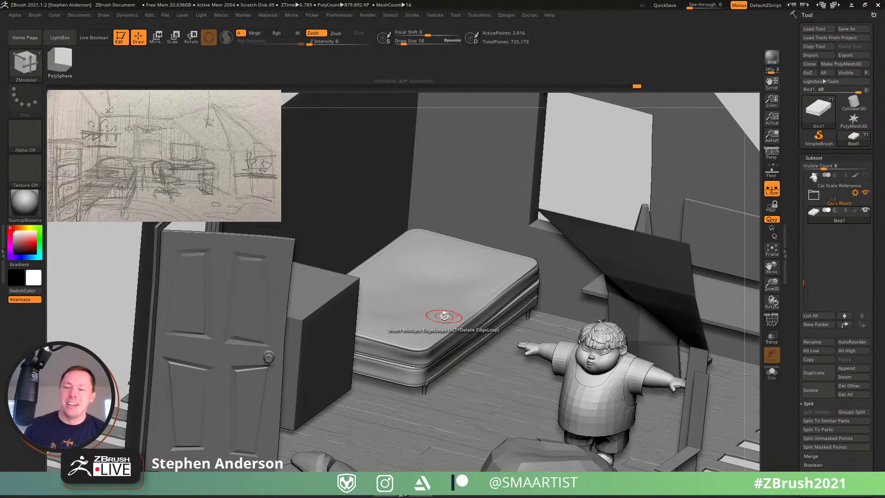
pyautogui.moveTo(443, 316); pyautogui.dragTo(420, 335, button='right')
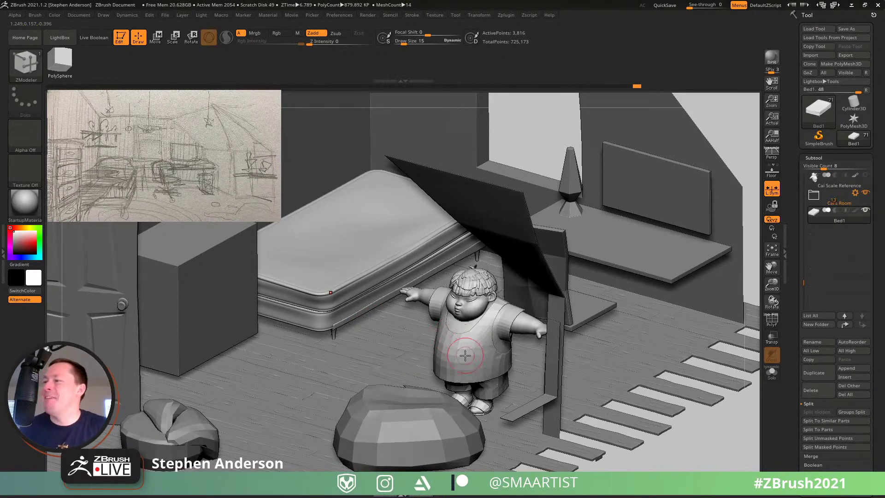
pyautogui.moveTo(455, 358)
pyautogui.keyDown('ctrl'); pyautogui.mouseDown(button='right')
pyautogui.moveTo(432, 325)
pyautogui.moveTo(494, 367)
pyautogui.mouseUp(button='right'); pyautogui.keyUp('ctrl')
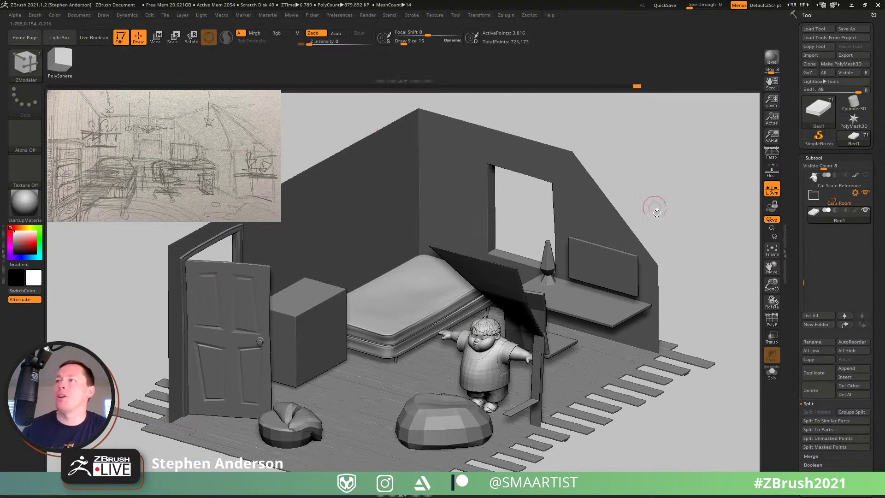
# Step: Shrink the document view until the edges of the whole canvas around the room can be inspected
pyautogui.moveTo(633, 350)
pyautogui.keyDown('alt'); pyautogui.mouseDown(button='right')
pyautogui.moveTo(615, 335)
pyautogui.moveTo(611, 340)
pyautogui.moveTo(628, 278)
pyautogui.moveTo(645, 317)
pyautogui.mouseUp(button='right'); pyautogui.keyUp('alt')
pyautogui.press('shift')
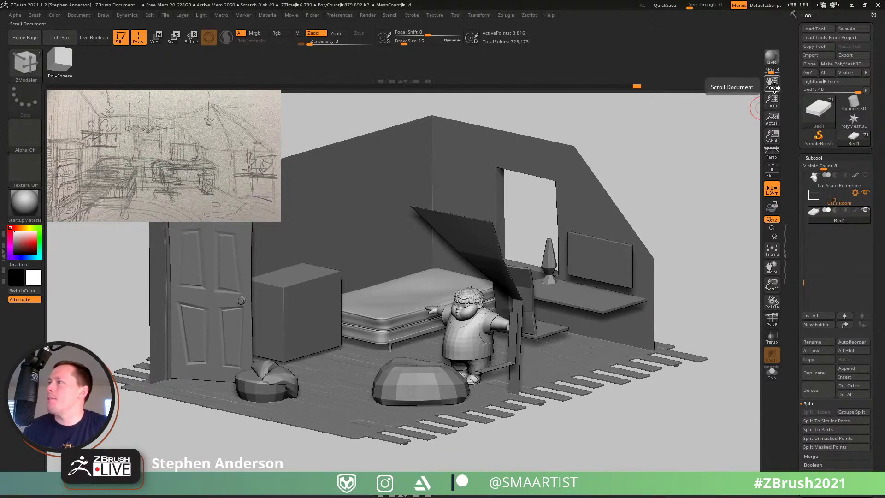
pyautogui.moveTo(772, 83); pyautogui.dragTo(766, 103)
pyautogui.click(776, 120)
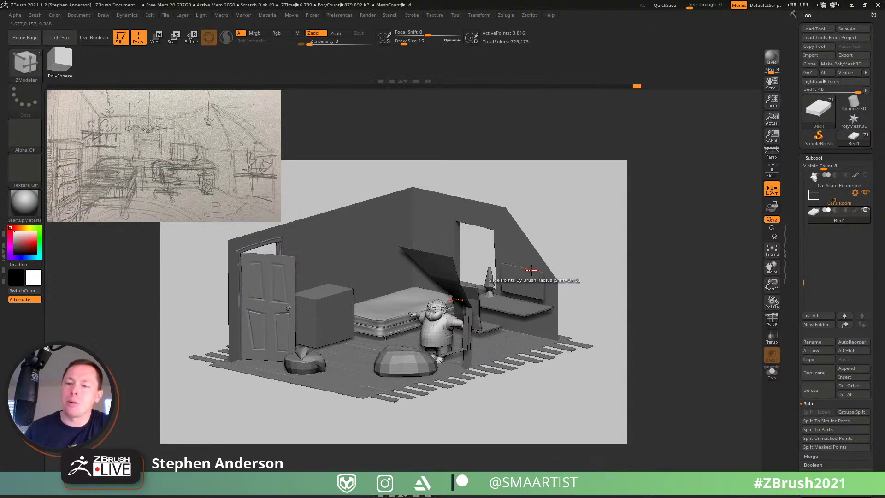
# Step: Turn off constrained document proportions, look over the document's width and height settings, and return the canvas to actual size
pyautogui.click(82, 17)
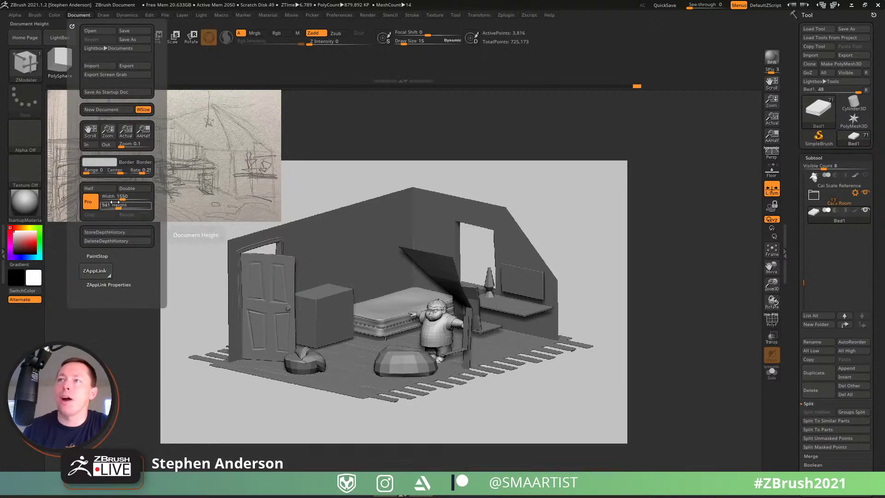
pyautogui.click(90, 203)
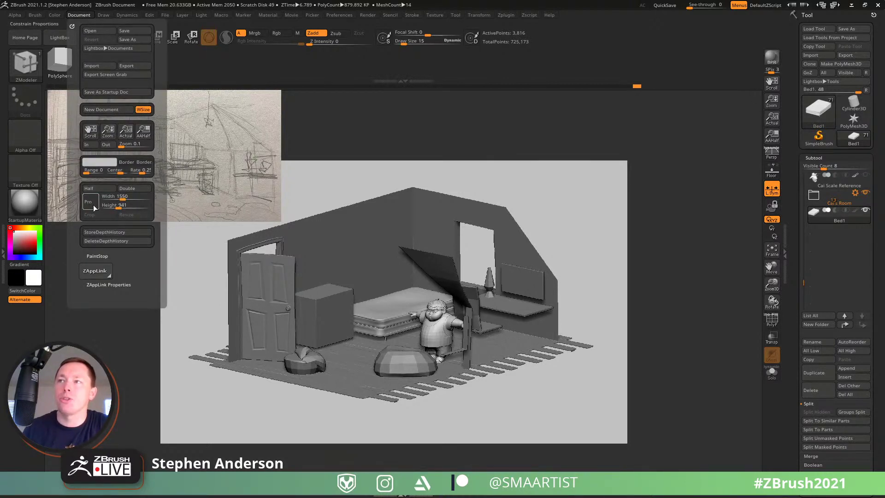
pyautogui.click(113, 204)
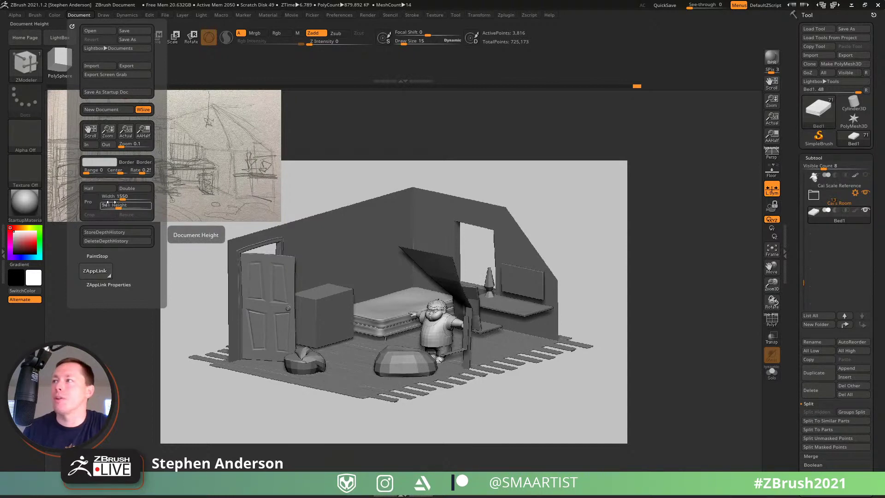
pyautogui.click(108, 197)
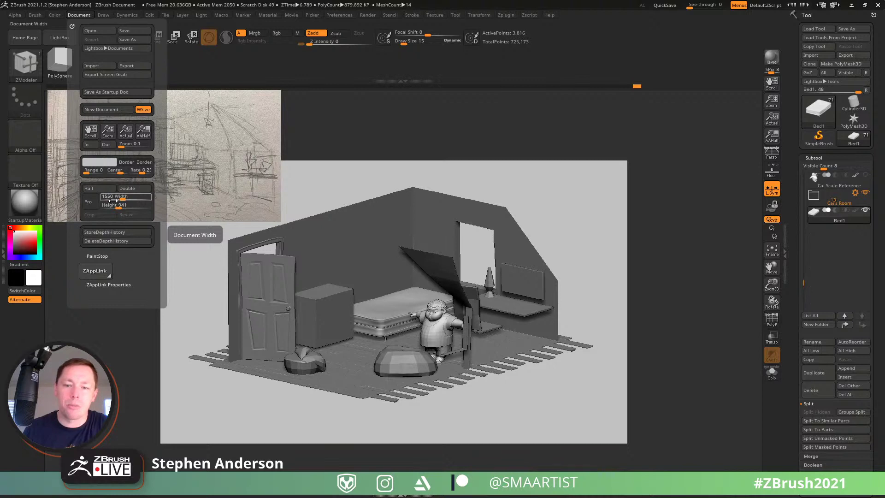
pyautogui.click(112, 205)
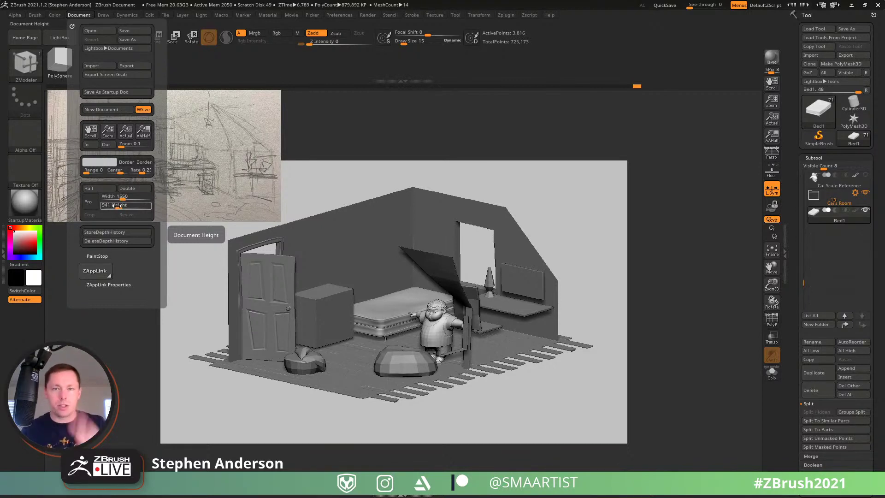
pyautogui.click(115, 196)
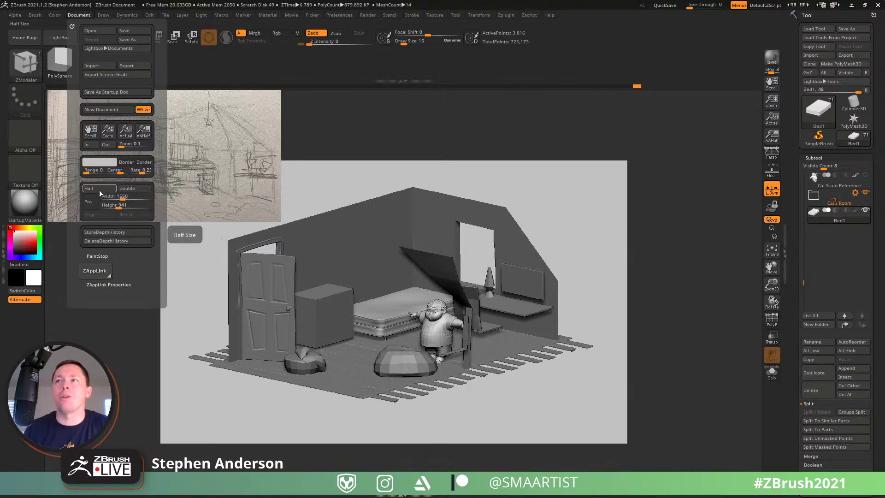
pyautogui.click(109, 205)
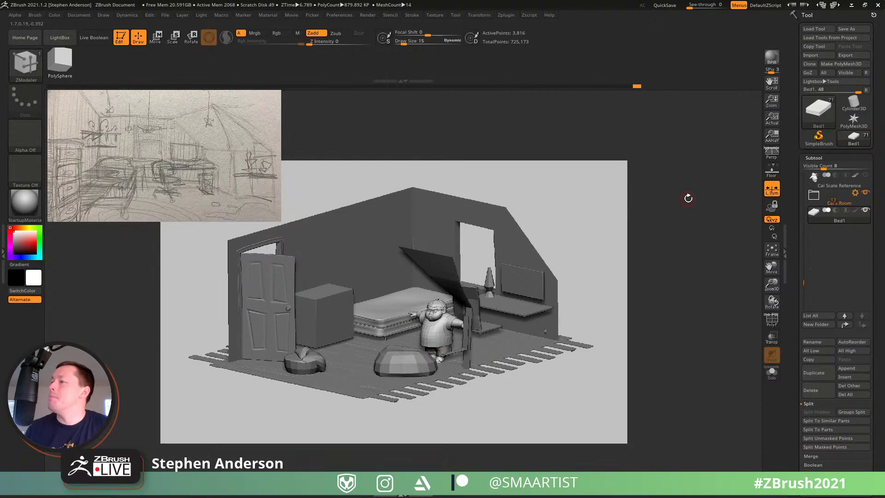
pyautogui.click(772, 121)
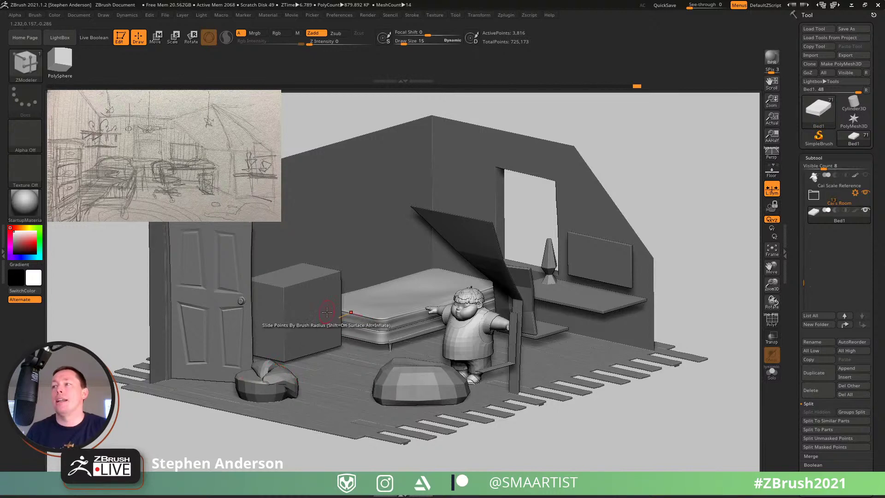
# Step: Show polygroups on the bed, isolate the mattress, and split the hidden box spring and frame into a separate subtool
pyautogui.moveTo(316, 310); pyautogui.dragTo(458, 352, button='right')
pyautogui.hotkey('shift', 'f')
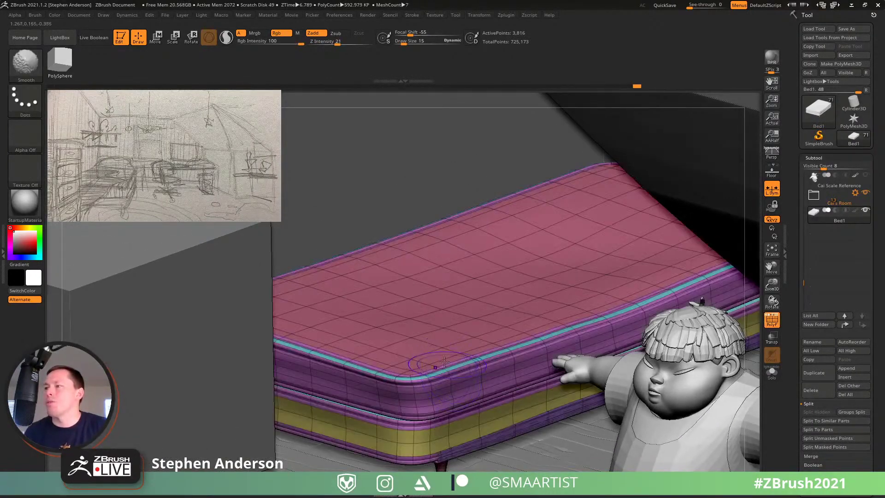
pyautogui.click(413, 358)
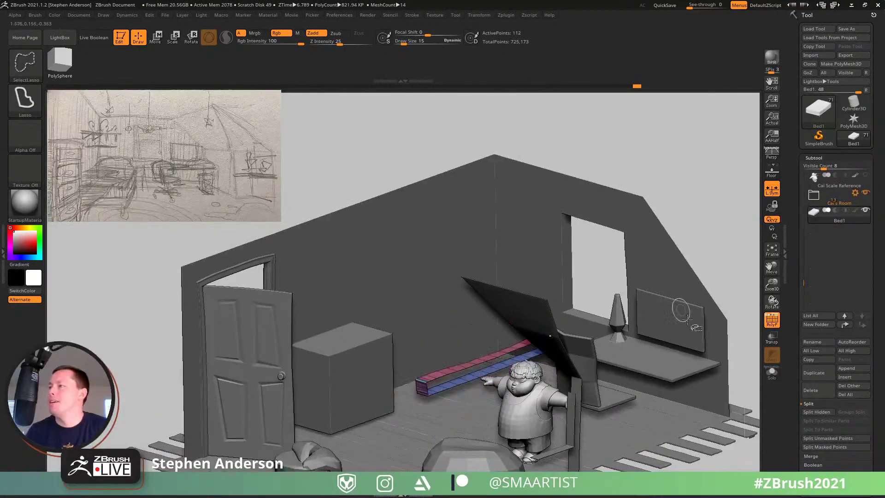
pyautogui.click(771, 372)
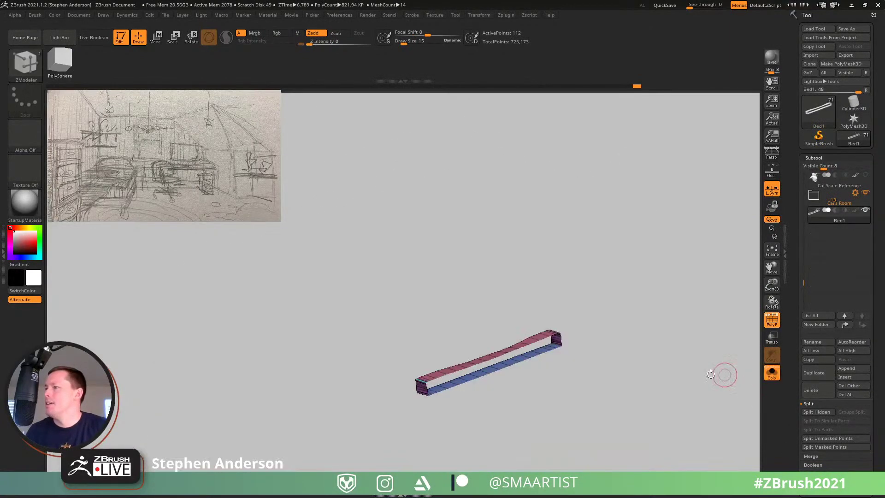
pyautogui.keyDown('ctrl'); pyautogui.keyDown('shift'); pyautogui.click(592, 408); pyautogui.keyUp('shift'); pyautogui.keyUp('ctrl')
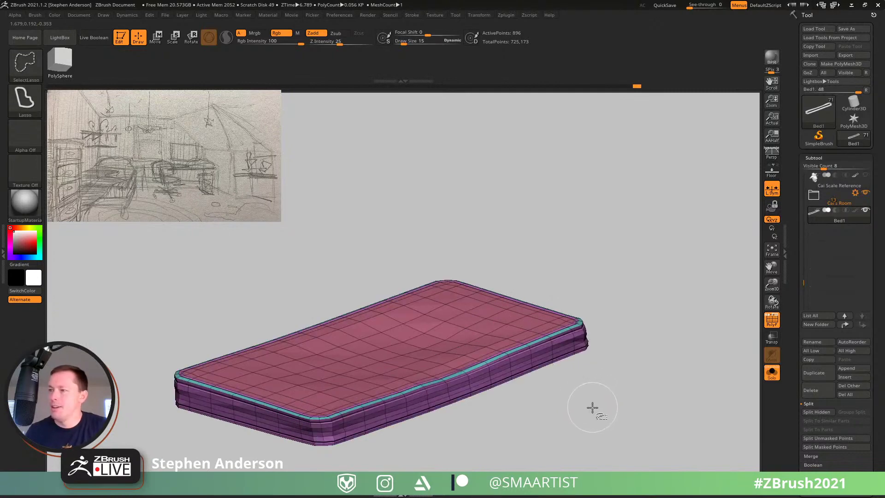
pyautogui.click(819, 412)
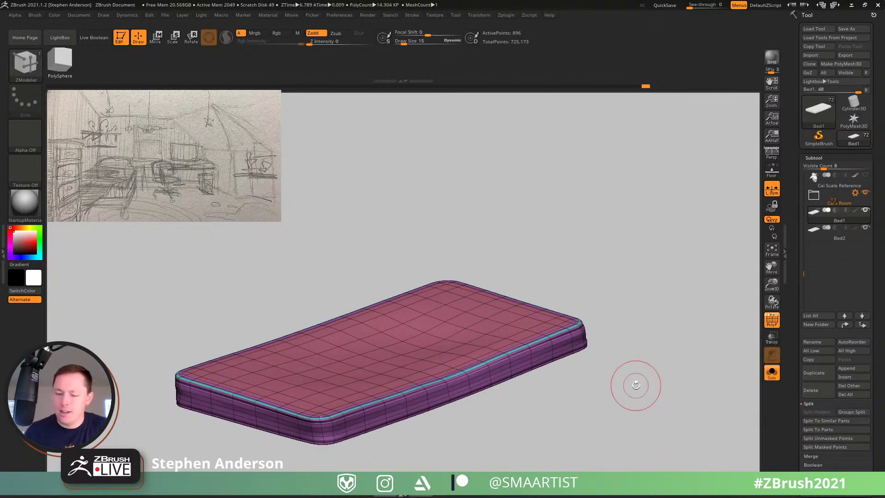
# Step: Isolate the box spring in the Bed2 subtool and split the hidden frame rails and legs off as their own subtool
pyautogui.press('Down')
pyautogui.keyDown('alt'); pyautogui.moveTo(586, 369); pyautogui.dragTo(625, 349); pyautogui.keyUp('alt')
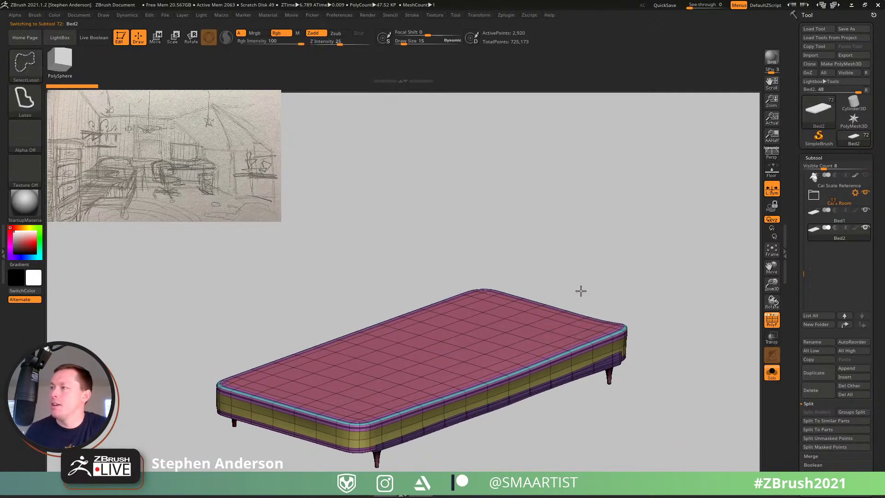
pyautogui.moveTo(581, 290)
pyautogui.keyDown('ctrl'); pyautogui.keyDown('shift'); pyautogui.mouseDown()
pyautogui.moveTo(552, 322)
pyautogui.moveTo(593, 313)
pyautogui.mouseUp(); pyautogui.keyUp('shift'); pyautogui.keyUp('ctrl')
pyautogui.hotkey('ctrl', 'shift', 'a')
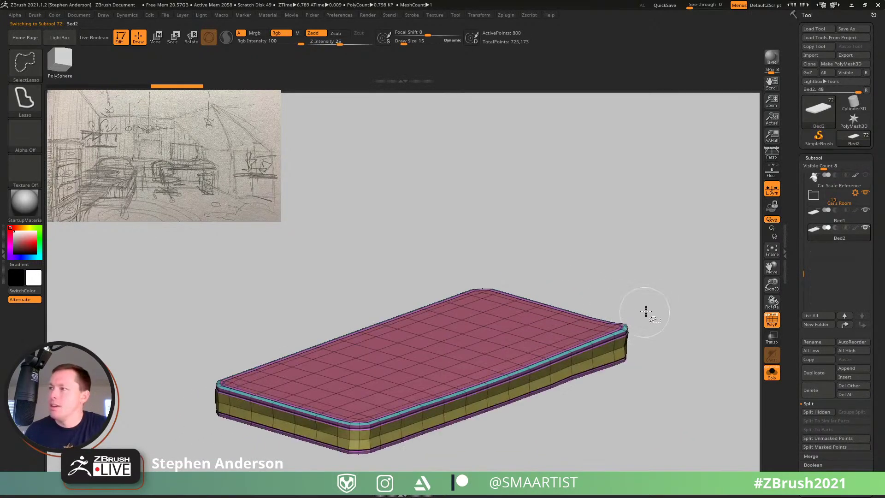
pyautogui.click(815, 412)
# Step: Rename the mattress subtool as Matress
pyautogui.press('Up')
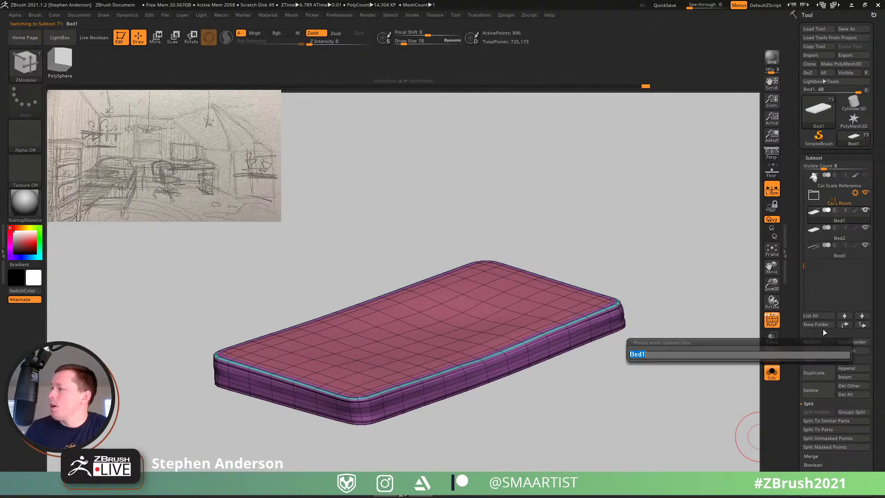
pyautogui.click(825, 342)
pyautogui.write('Matress')
pyautogui.press('Return')
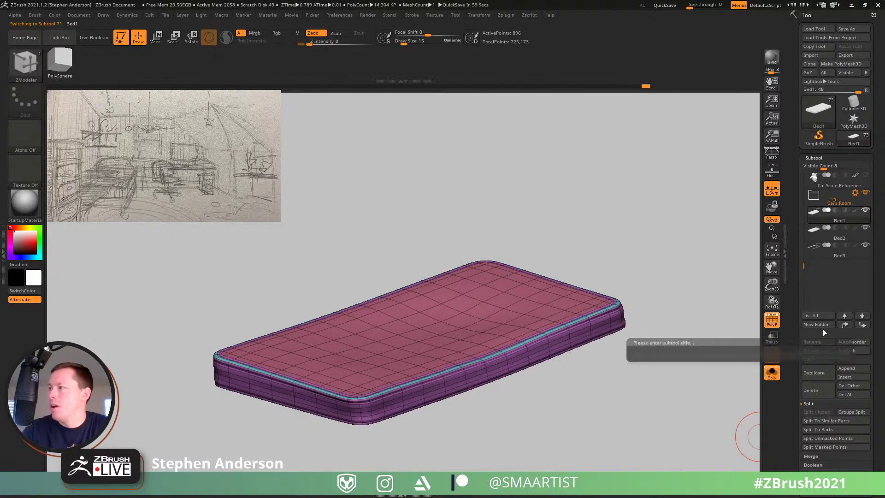
# Step: Rename the Bed2 subtool as BoxSpring
pyautogui.press('Down')
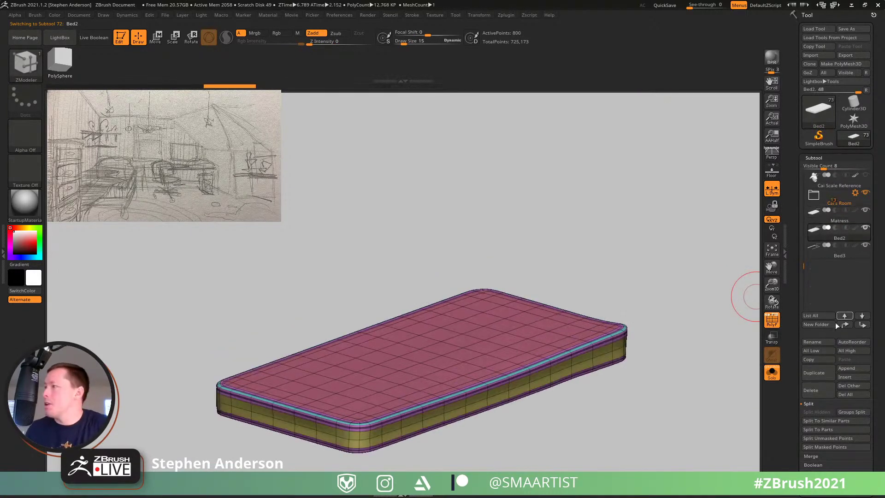
pyautogui.click(827, 343)
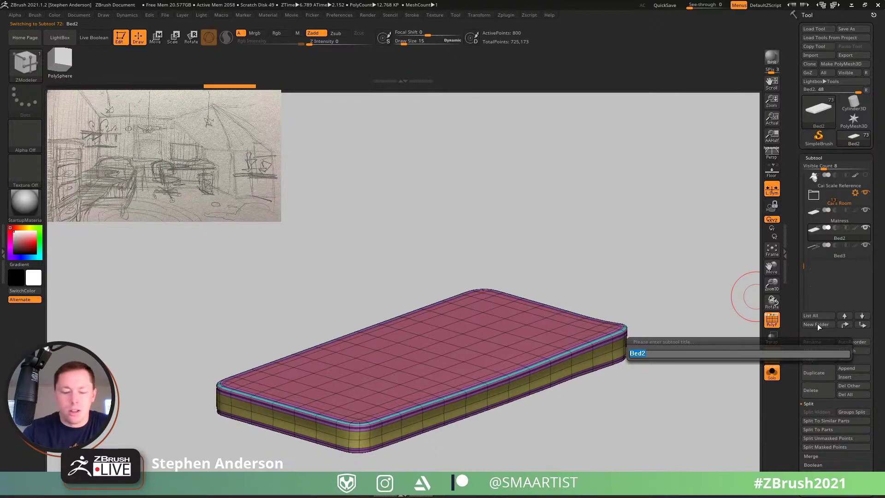
pyautogui.write('BoxSpring')
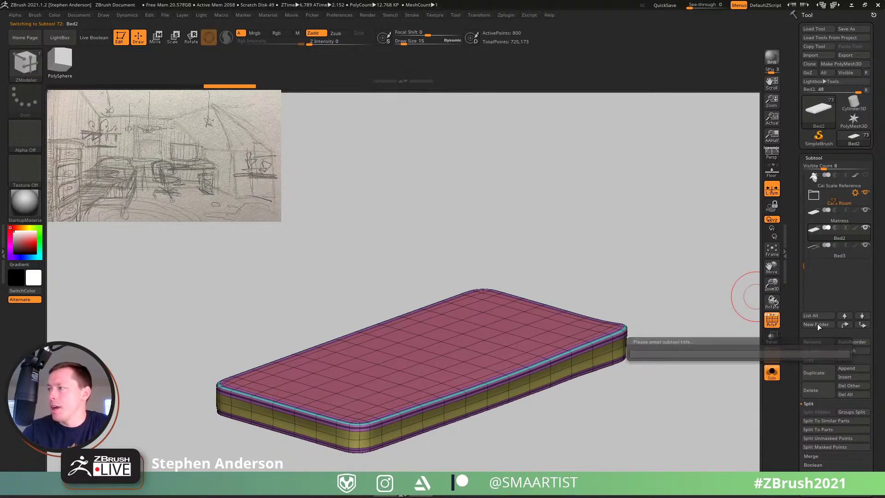
pyautogui.press('Return')
# Step: Rename the subtool holding the rails and legs as BedFrame
pyautogui.press('Down')
pyautogui.click(819, 342)
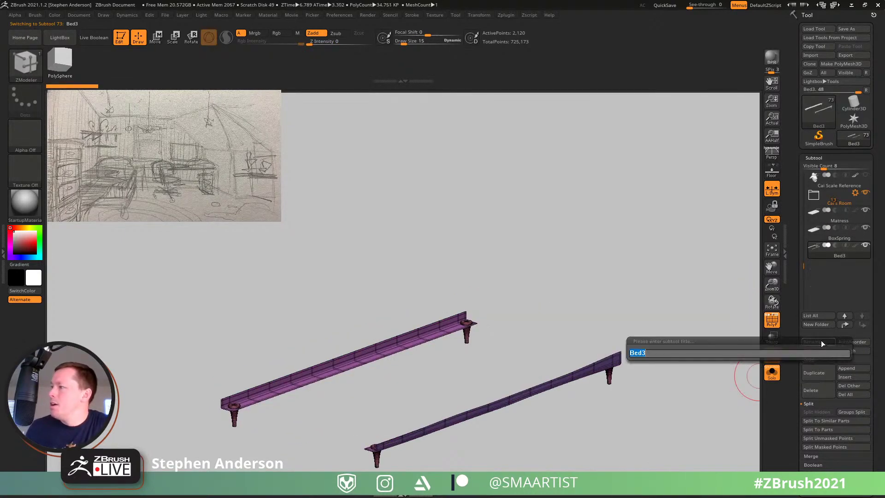
pyautogui.write('BedFrame')
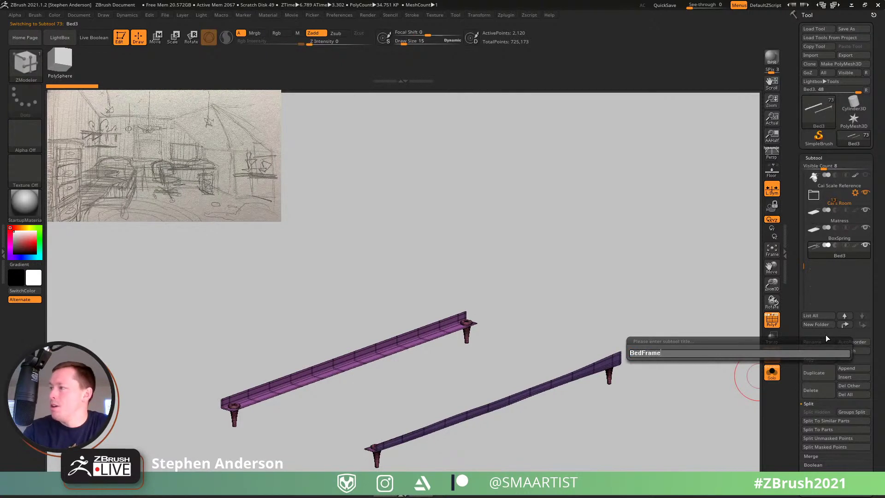
pyautogui.press('Return')
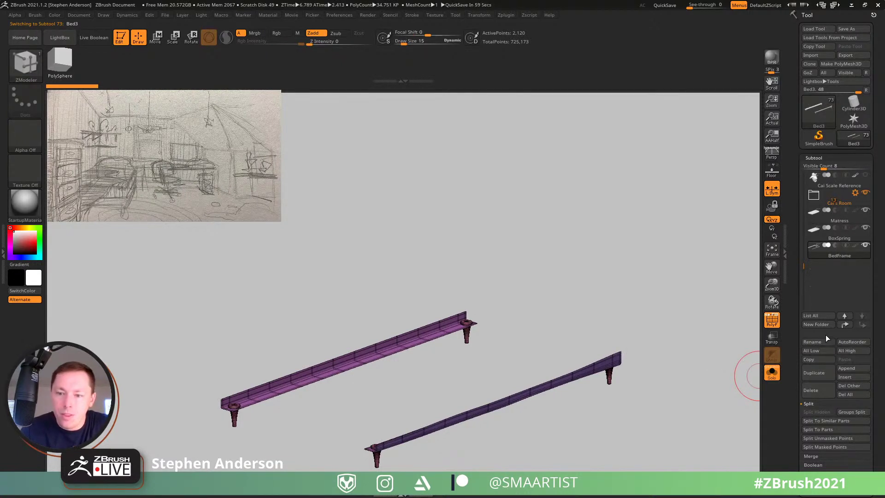
# Step: Show the whole room again, make the mattress the active subtool, and turn off its polygroup wireframe display
pyautogui.moveTo(470, 307); pyautogui.dragTo(527, 325)
pyautogui.click(771, 372)
pyautogui.moveTo(415, 364); pyautogui.dragTo(479, 403, button='right')
pyautogui.keyDown('alt'); pyautogui.click(416, 318); pyautogui.keyUp('alt')
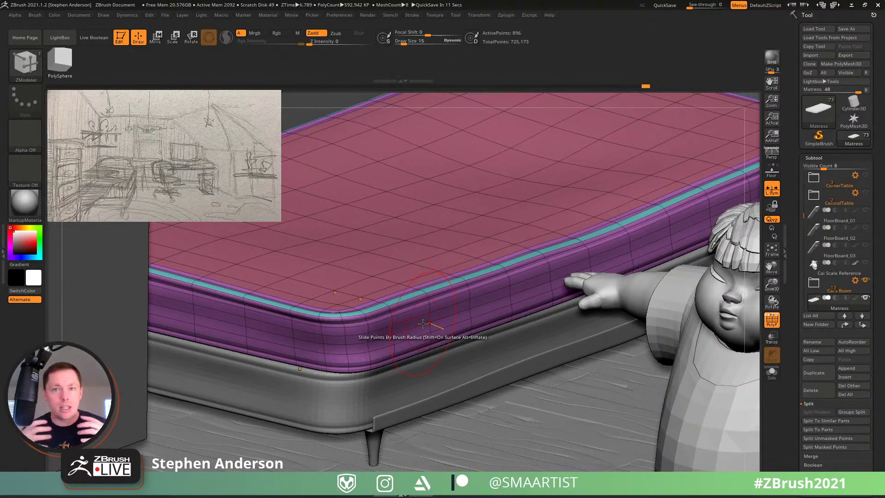
pyautogui.moveTo(378, 270); pyautogui.dragTo(463, 321, button='right')
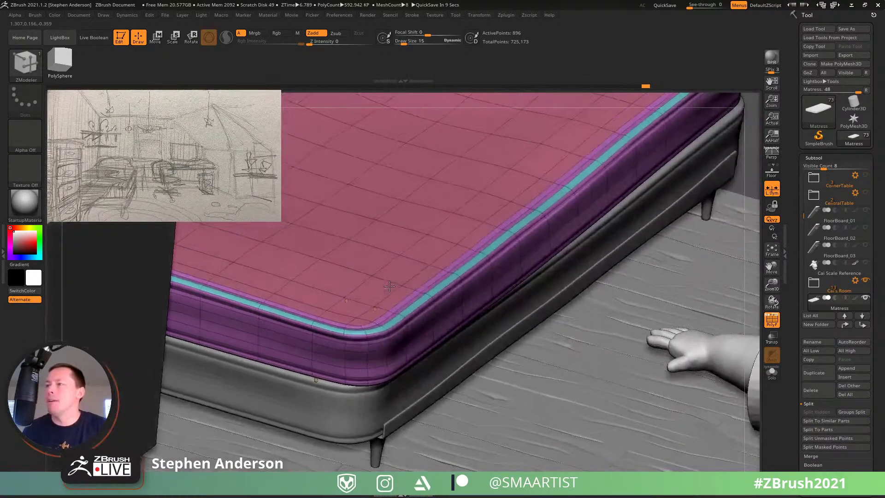
pyautogui.hotkey('shift', 'f')
pyautogui.moveTo(402, 302); pyautogui.dragTo(396, 291, button='right')
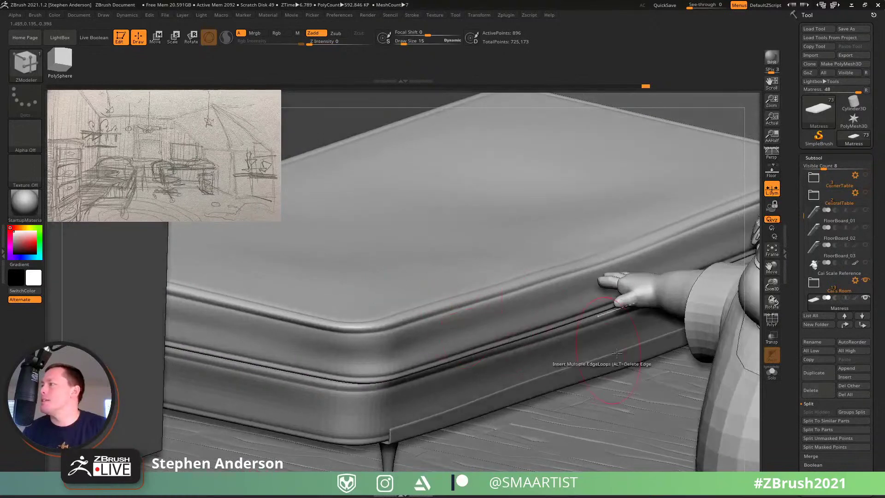
# Step: Duplicate the mattress subtool, rename the copy as Fitted Sheet, and show it on its own
pyautogui.moveTo(827, 307)
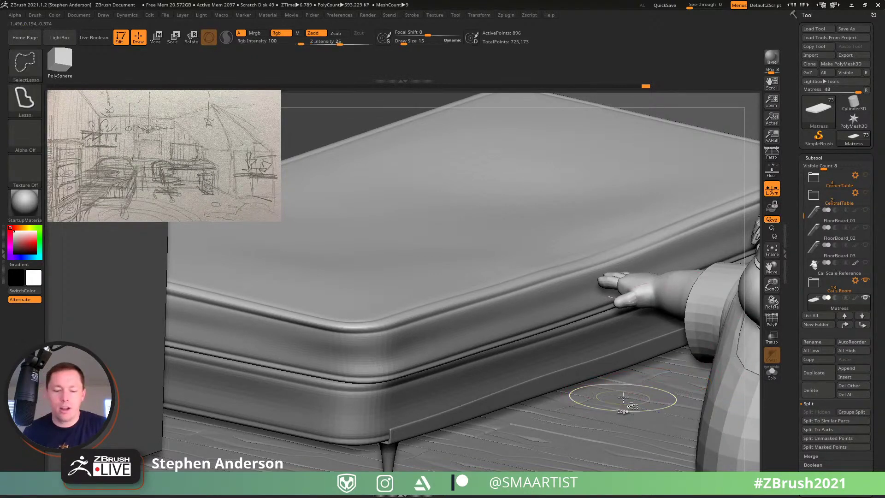
pyautogui.hotkey('ctrl', 'shift', 'd')
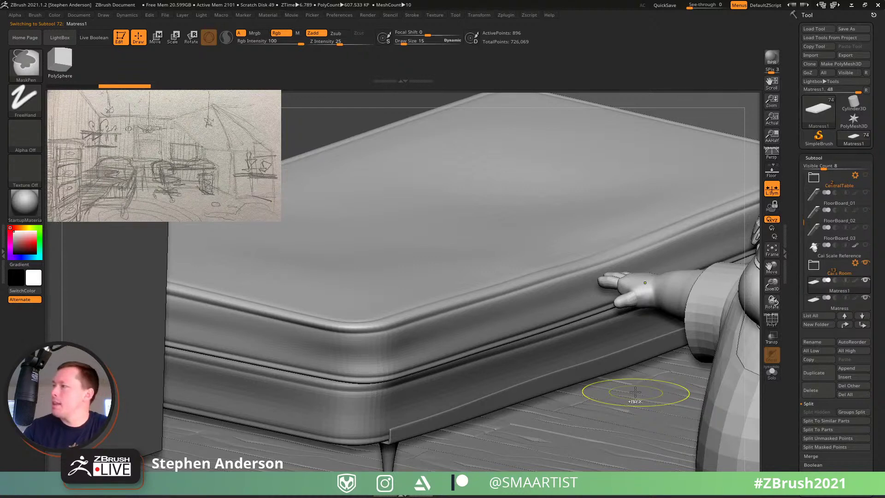
pyautogui.click(818, 342)
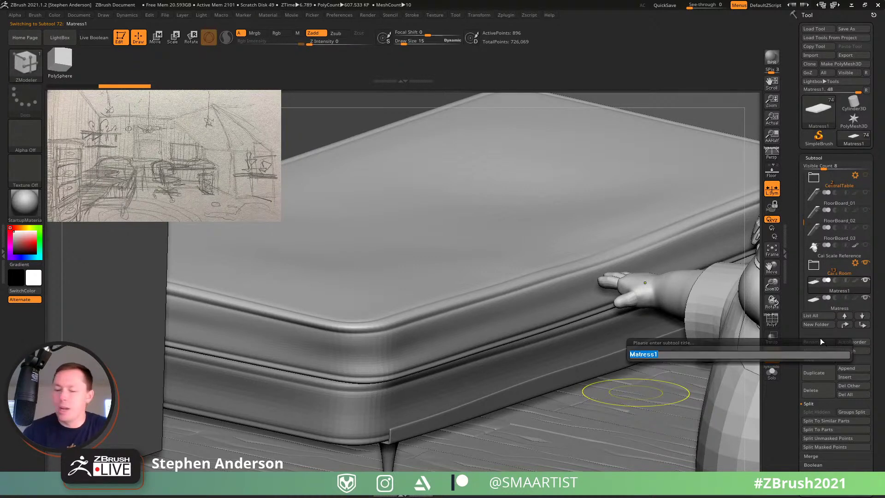
pyautogui.write('Bed')
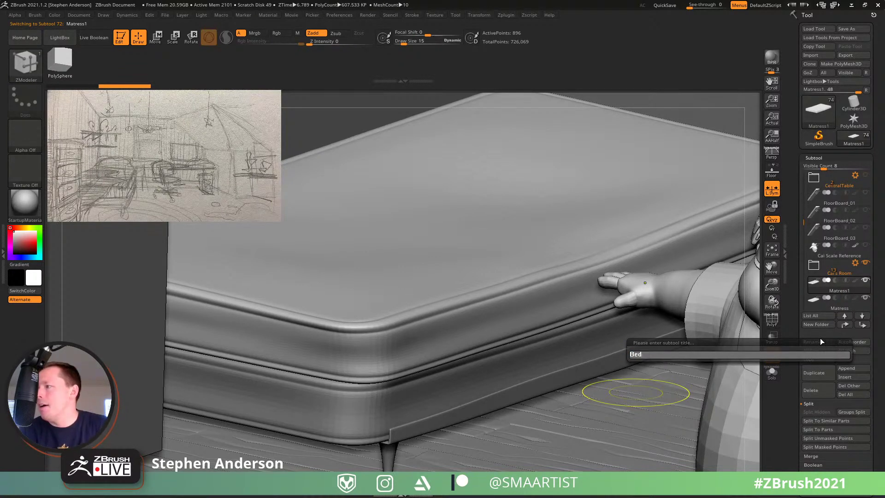
pyautogui.press('BackSpace')
pyautogui.press('BackSpace')
pyautogui.press('BackSpace')
pyautogui.write('Fitted ')
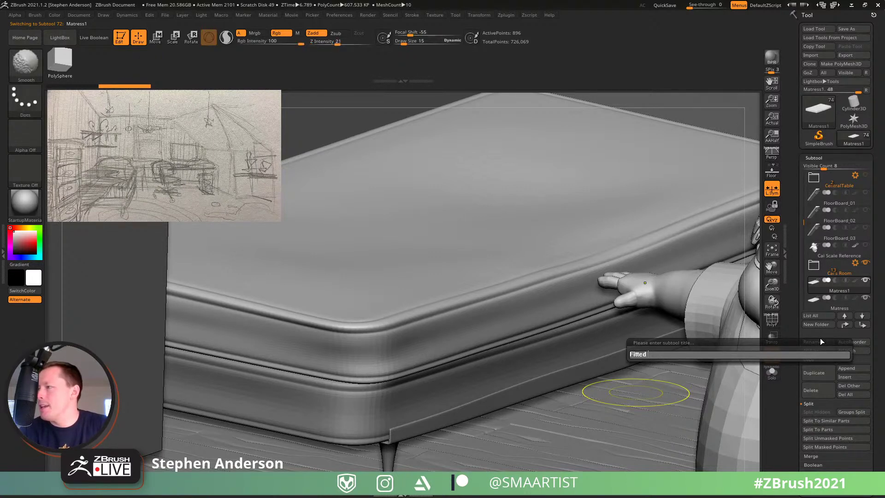
pyautogui.write('Sheet')
pyautogui.press('Return')
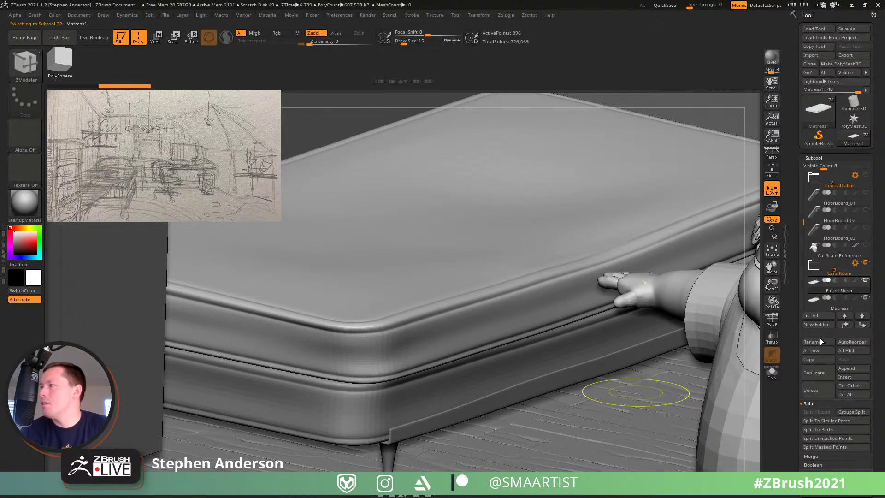
pyautogui.click(771, 372)
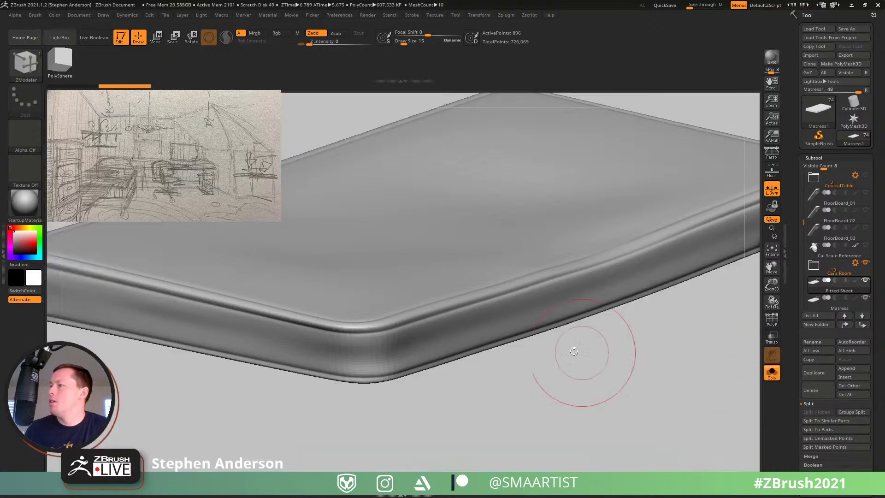
# Step: Hide the dark blue underside polygroup of the fitted sheet and delete it, leaving the bottom open
pyautogui.moveTo(573, 351); pyautogui.dragTo(388, 354)
pyautogui.hotkey('shift', 'f')
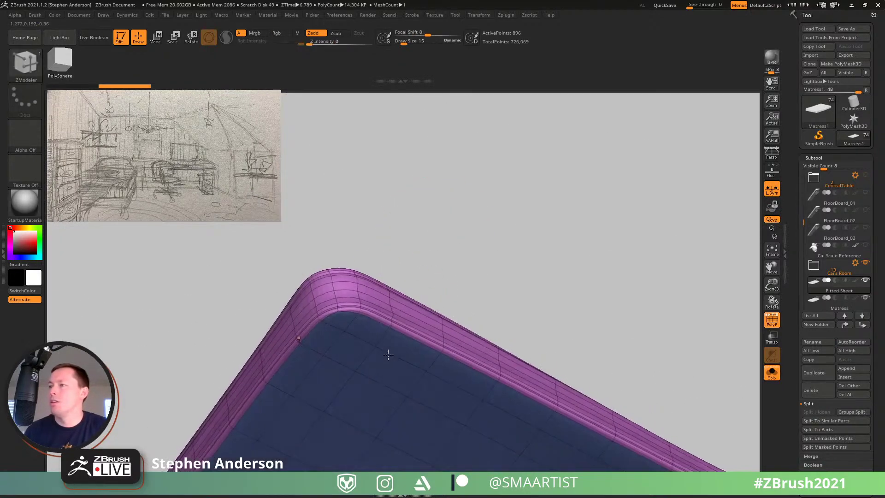
pyautogui.keyDown('ctrl'); pyautogui.keyDown('shift'); pyautogui.click(370, 351); pyautogui.keyUp('shift'); pyautogui.keyUp('ctrl')
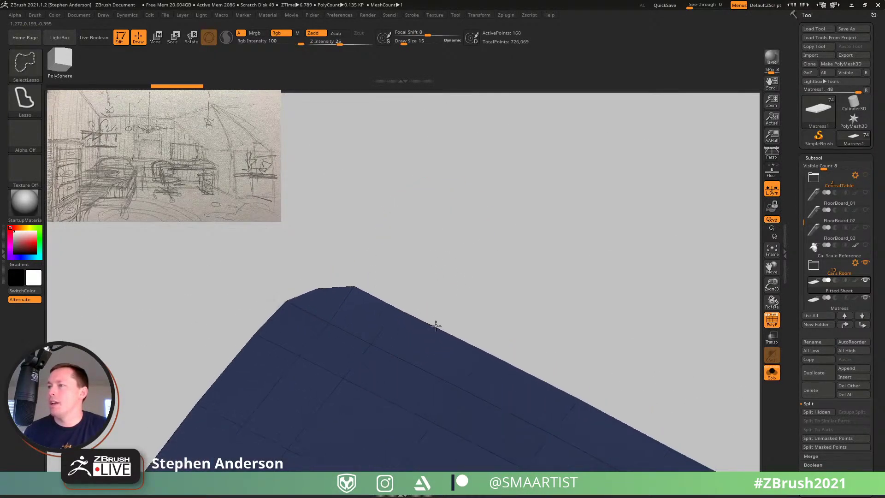
pyautogui.keyDown('ctrl'); pyautogui.keyDown('shift'); pyautogui.moveTo(458, 214); pyautogui.dragTo(449, 233); pyautogui.keyUp('shift'); pyautogui.keyUp('ctrl')
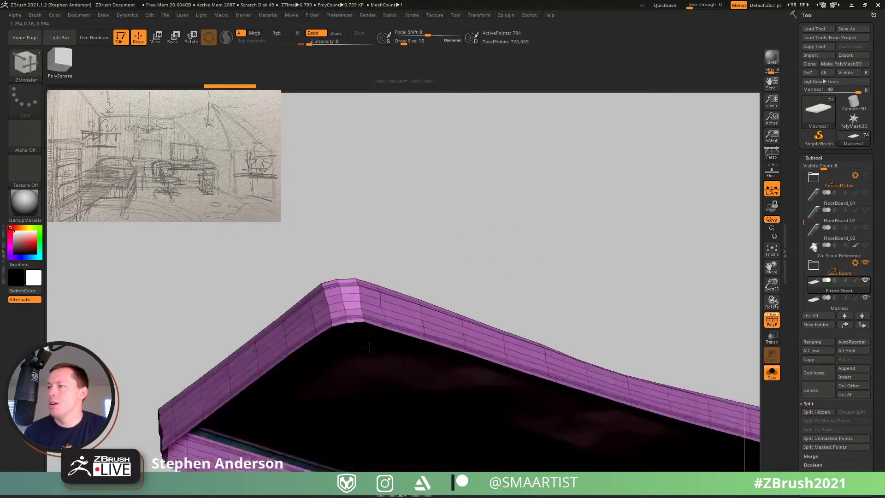
pyautogui.moveTo(370, 346); pyautogui.dragTo(401, 341)
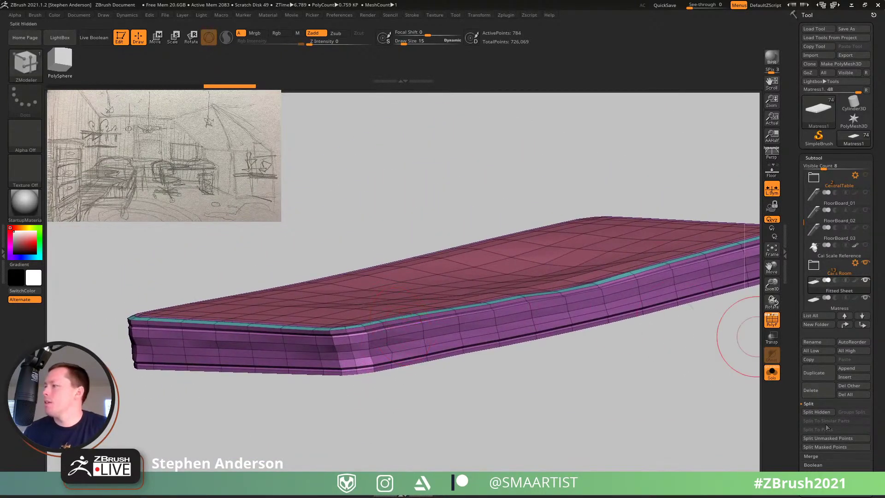
pyautogui.moveTo(827, 489); pyautogui.dragTo(827, 336)
pyautogui.click(825, 351)
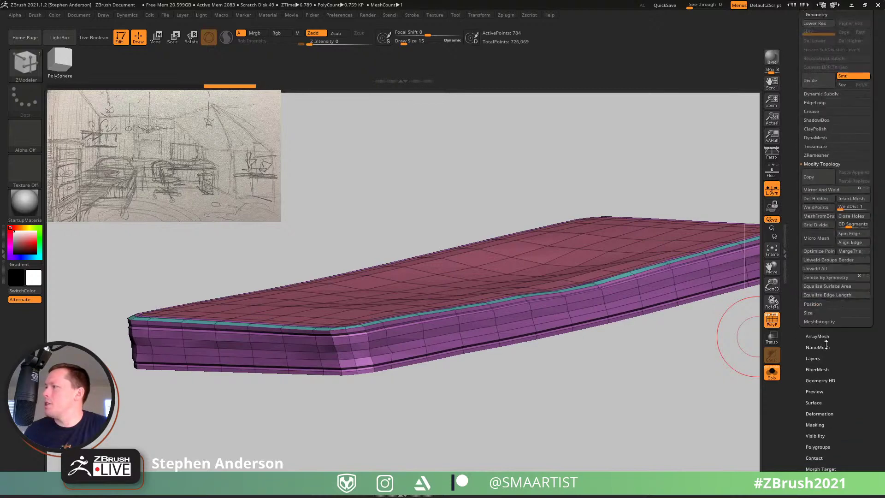
pyautogui.click(825, 199)
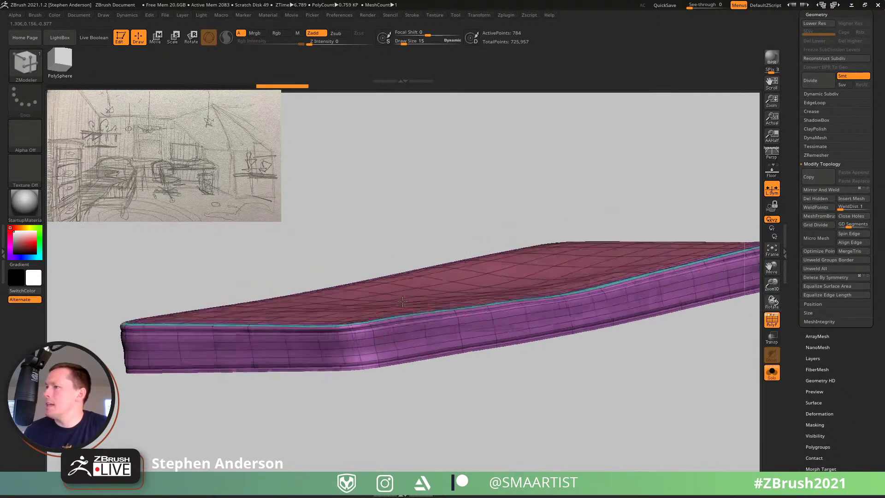
# Step: Delete the edge loops forming the lower and upper seams around the fitted sheet's side
pyautogui.moveTo(402, 301)
pyautogui.mouseDown(button='right')
pyautogui.moveTo(393, 259)
pyautogui.moveTo(423, 369)
pyautogui.moveTo(369, 322)
pyautogui.moveTo(364, 329)
pyautogui.mouseUp(button='right')
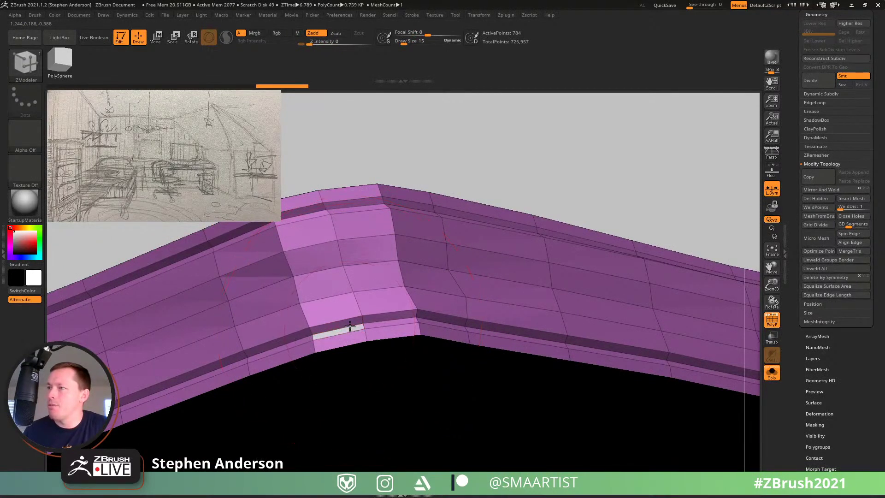
pyautogui.press('d')
pyautogui.hotkey('ctrl', 'z')
pyautogui.keyDown('alt'); pyautogui.click(409, 318); pyautogui.keyUp('alt')
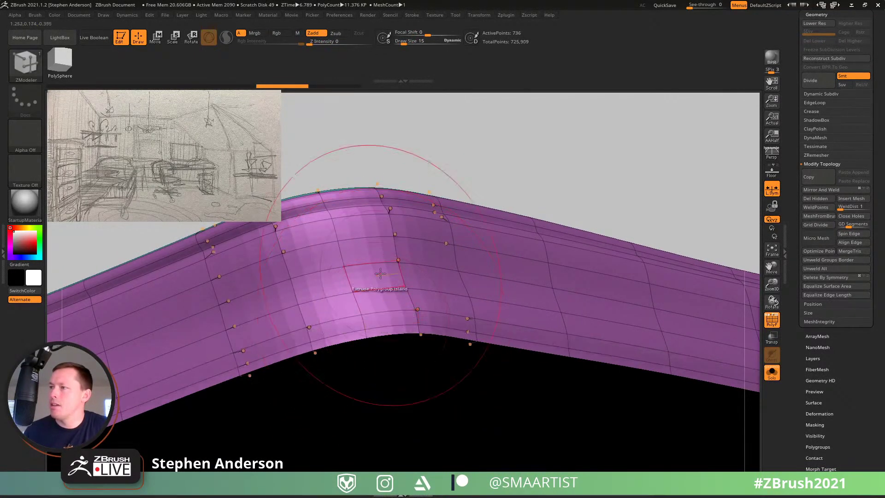
pyautogui.hotkey('shift', 'f')
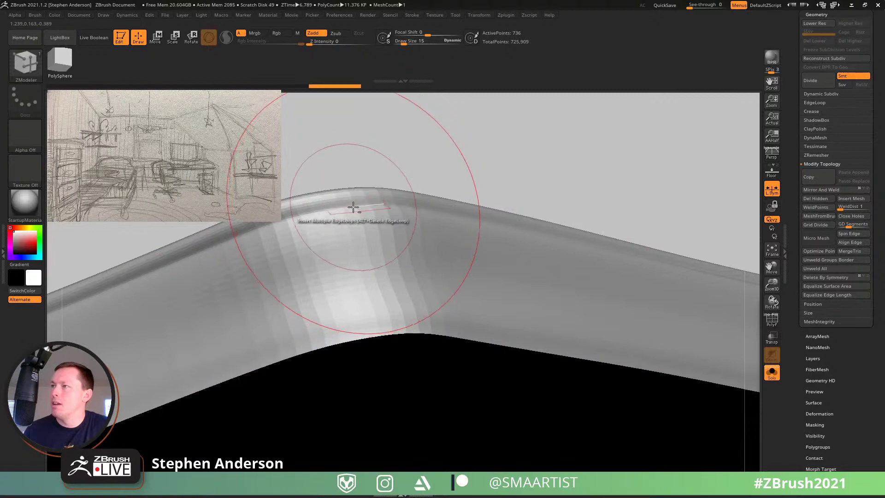
pyautogui.hotkey('shift', 'd')
pyautogui.keyDown('alt'); pyautogui.click(352, 207); pyautogui.keyUp('alt')
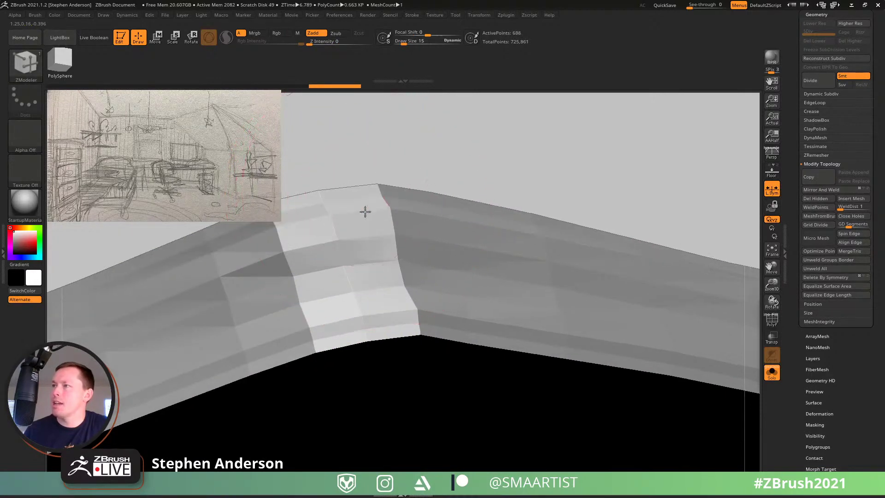
# Step: Delete one more edge loop along the fitted sheet's top border and preview the corner smoothed
pyautogui.moveTo(365, 211)
pyautogui.mouseDown(button='right')
pyautogui.moveTo(337, 205)
pyautogui.moveTo(477, 259)
pyautogui.mouseUp(button='right')
pyautogui.moveTo(519, 312)
pyautogui.keyDown('ctrl'); pyautogui.mouseDown(button='right')
pyautogui.moveTo(515, 292)
pyautogui.moveTo(530, 336)
pyautogui.mouseUp(button='right'); pyautogui.keyUp('ctrl')
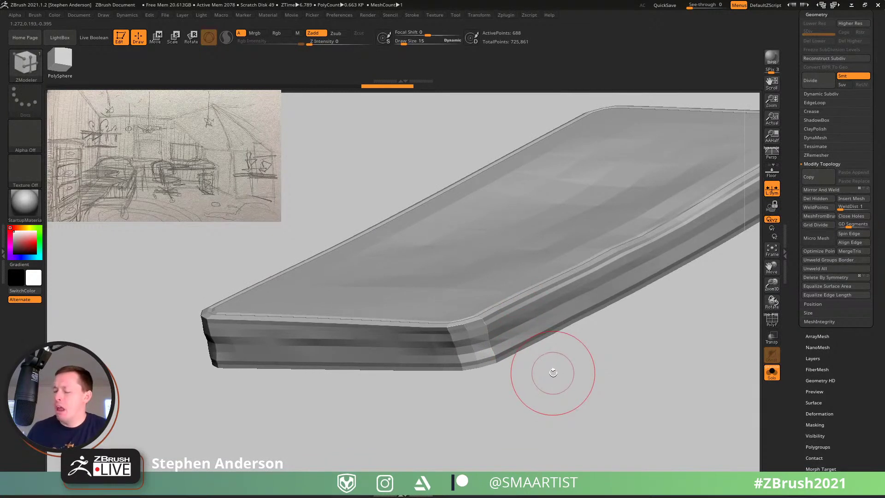
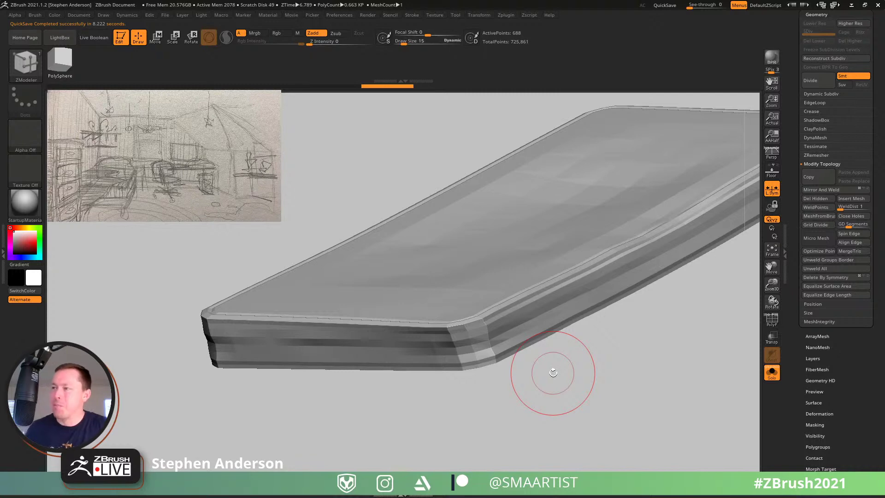
pyautogui.moveTo(462, 318)
pyautogui.mouseDown(button='right')
pyautogui.moveTo(443, 327)
pyautogui.moveTo(543, 435)
pyautogui.mouseUp(button='right')
pyautogui.hotkey('shift', 'f')
pyautogui.keyDown('ctrl'); pyautogui.moveTo(421, 338); pyautogui.dragTo(475, 322, button='right'); pyautogui.keyUp('ctrl')
pyautogui.keyDown('alt'); pyautogui.click(403, 349); pyautogui.keyUp('alt')
pyautogui.hotkey('shift', 'f')
pyautogui.moveTo(525, 346); pyautogui.dragTo(562, 446, button='right')
pyautogui.press('d')
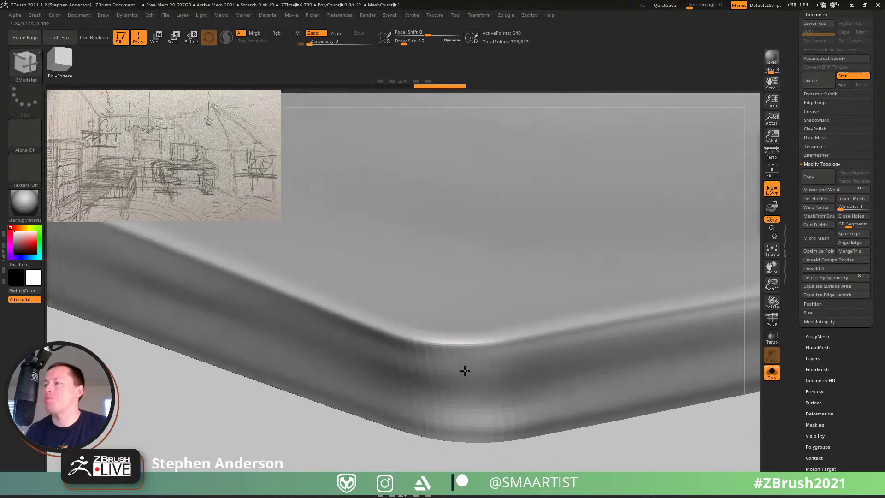
# Step: Try deleting two more edge loops from the fitted sheet, then undo both deletions
pyautogui.moveTo(464, 368)
pyautogui.mouseDown(button='right')
pyautogui.moveTo(446, 366)
pyautogui.moveTo(472, 360)
pyautogui.mouseUp(button='right')
pyautogui.hotkey('shift', 'f')
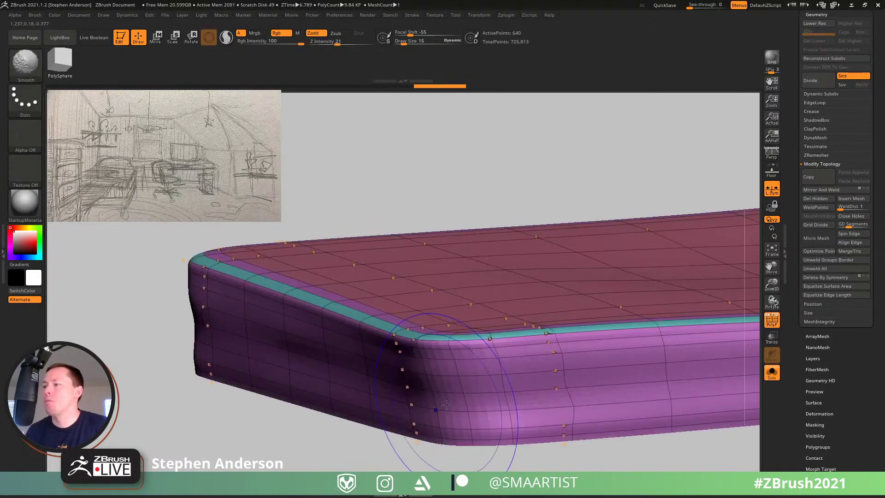
pyautogui.hotkey('shift', 'd')
pyautogui.moveTo(446, 404)
pyautogui.keyDown('ctrl'); pyautogui.mouseDown(button='right')
pyautogui.moveTo(454, 422)
pyautogui.moveTo(437, 402)
pyautogui.moveTo(452, 394)
pyautogui.moveTo(412, 363)
pyautogui.moveTo(466, 397)
pyautogui.mouseUp(button='right'); pyautogui.keyUp('ctrl')
pyautogui.hotkey('shift', 'f')
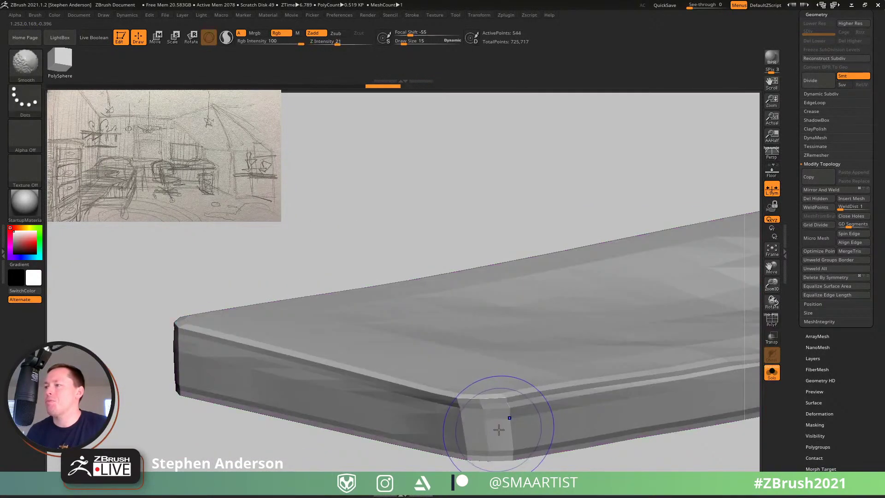
pyautogui.press('d')
pyautogui.keyDown('ctrl'); pyautogui.moveTo(607, 410); pyautogui.dragTo(470, 320, button='right'); pyautogui.keyUp('ctrl')
pyautogui.moveTo(470, 320); pyautogui.dragTo(499, 343, button='right')
pyautogui.hotkey('ctrl', 'z')
pyautogui.hotkey('ctrl', 'z')
pyautogui.press('d')
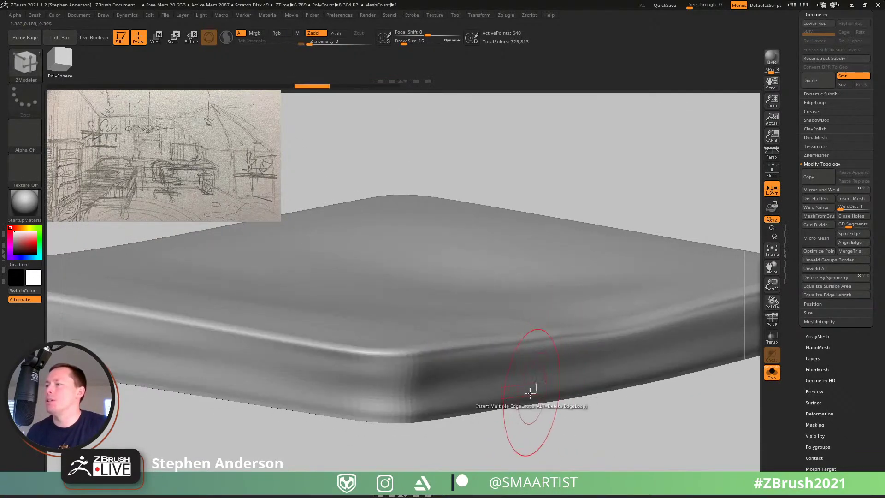
# Step: Examine the smoothed fitted sheet on its own and within the full room, checking where it overlaps the mattress
pyautogui.moveTo(474, 438)
pyautogui.keyDown('ctrl'); pyautogui.mouseDown(button='right')
pyautogui.moveTo(431, 357)
pyautogui.moveTo(474, 371)
pyautogui.moveTo(474, 336)
pyautogui.mouseUp(button='right'); pyautogui.keyUp('ctrl')
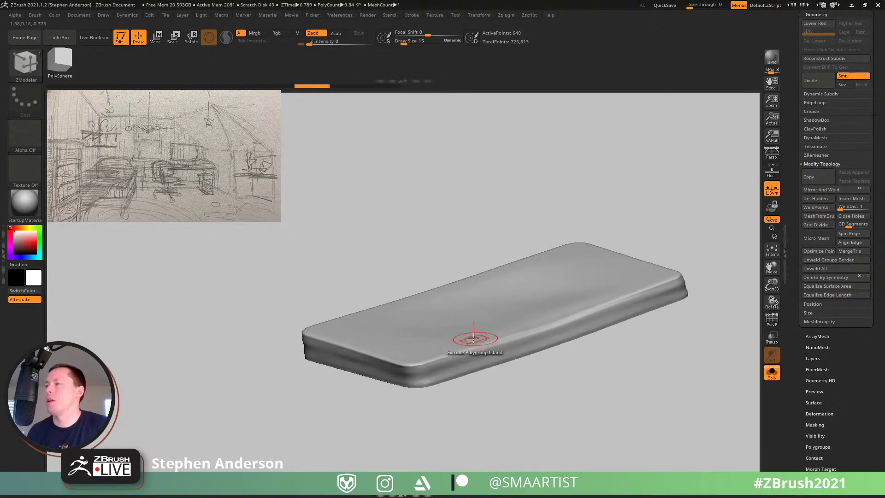
pyautogui.moveTo(422, 400); pyautogui.dragTo(450, 372, button='right')
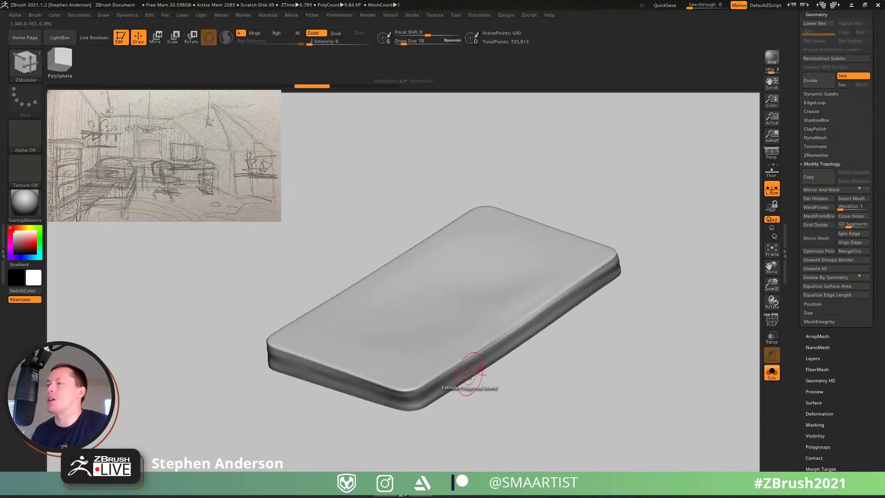
pyautogui.moveTo(523, 371); pyautogui.dragTo(507, 328, button='right')
pyautogui.press('space')
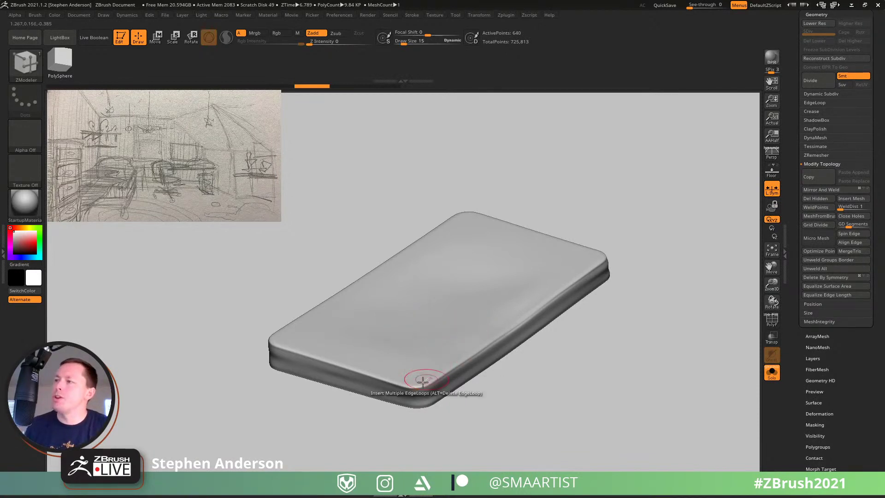
pyautogui.moveTo(418, 367); pyautogui.dragTo(416, 348, button='right')
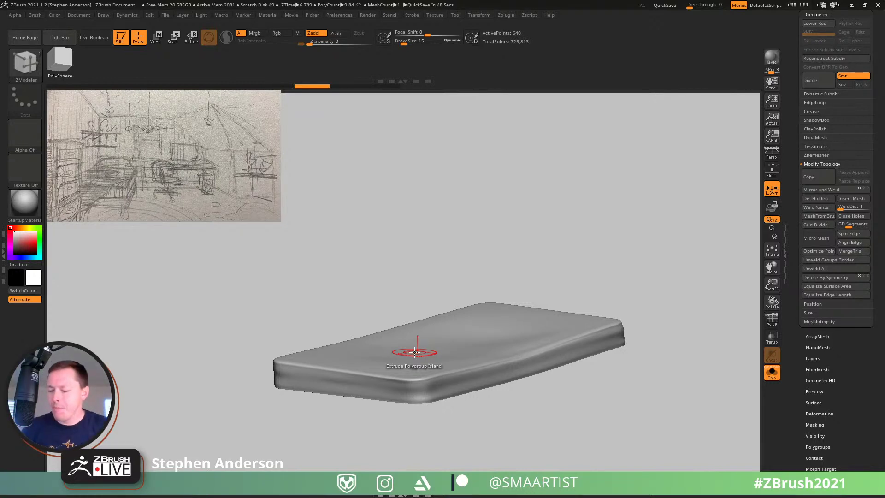
pyautogui.moveTo(439, 296)
pyautogui.mouseDown()
pyautogui.moveTo(460, 381)
pyautogui.moveTo(401, 362)
pyautogui.moveTo(427, 334)
pyautogui.mouseUp()
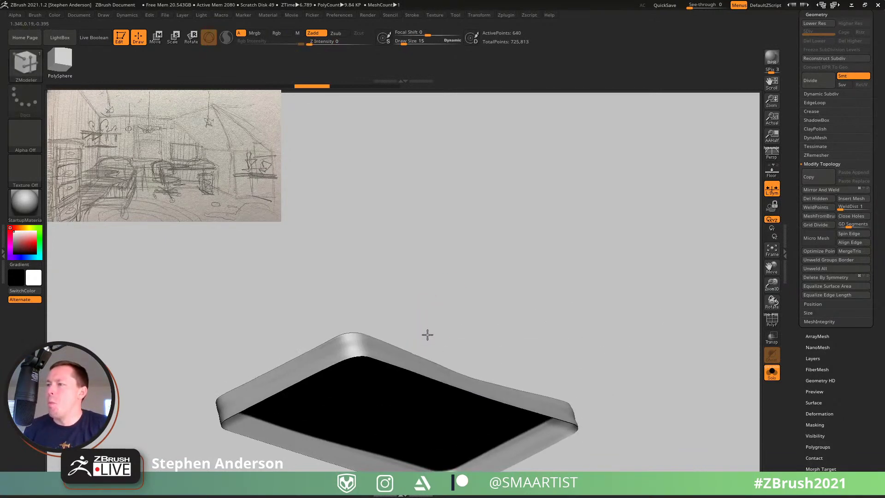
pyautogui.click(771, 372)
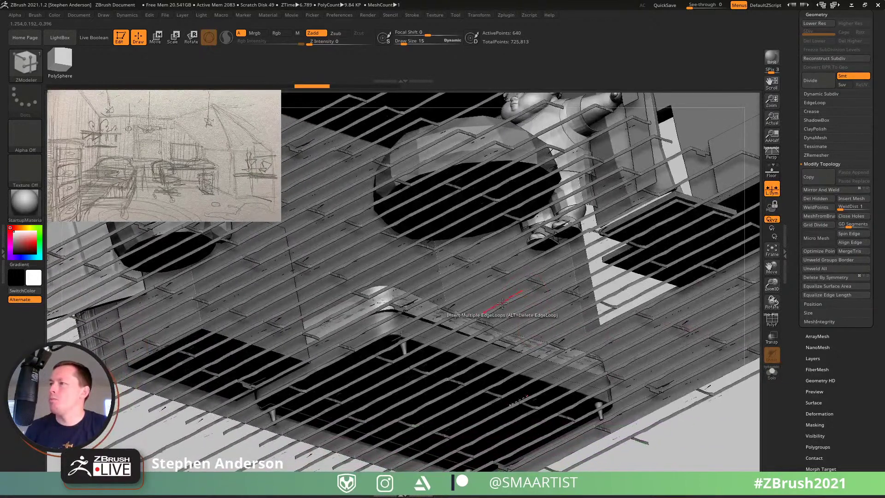
pyautogui.moveTo(501, 302); pyautogui.dragTo(463, 350)
pyautogui.moveTo(463, 350)
pyautogui.keyDown('ctrl'); pyautogui.mouseDown(button='right')
pyautogui.moveTo(414, 277)
pyautogui.moveTo(405, 323)
pyautogui.mouseUp(button='right'); pyautogui.keyUp('ctrl')
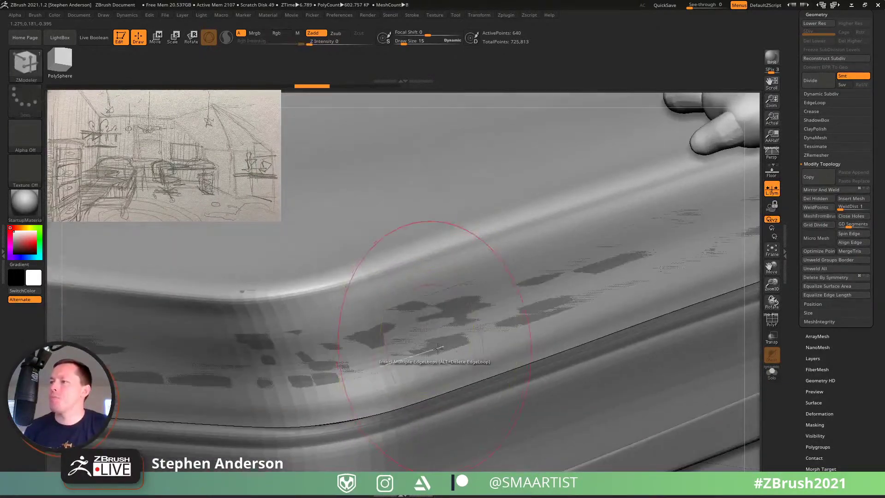
pyautogui.moveTo(423, 354); pyautogui.dragTo(536, 378, button='right')
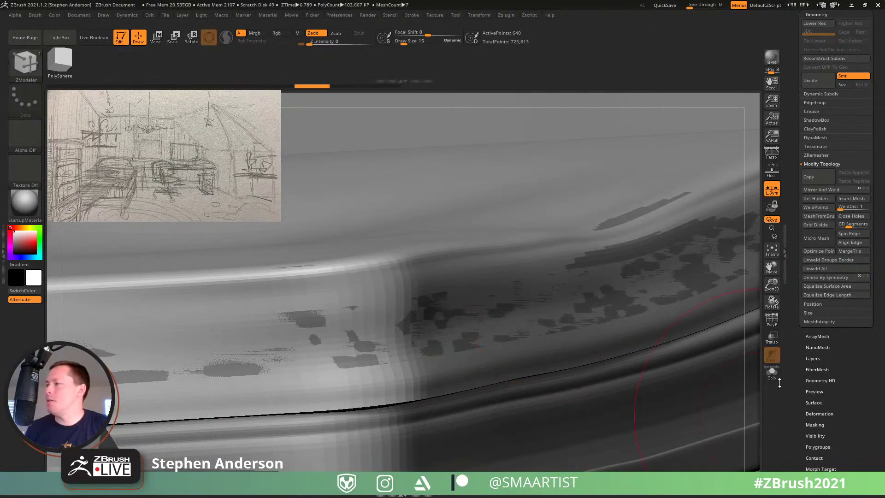
# Step: Isolate the fitted sheet with its unsmoothed wireframe displayed and insert an edge loop close to its open lower edge
pyautogui.click(772, 374)
pyautogui.hotkey('shift', 'f')
pyautogui.moveTo(433, 414)
pyautogui.mouseDown(button='right')
pyautogui.moveTo(453, 373)
pyautogui.moveTo(429, 364)
pyautogui.moveTo(426, 399)
pyautogui.mouseUp(button='right')
pyautogui.hotkey('shift', 'd')
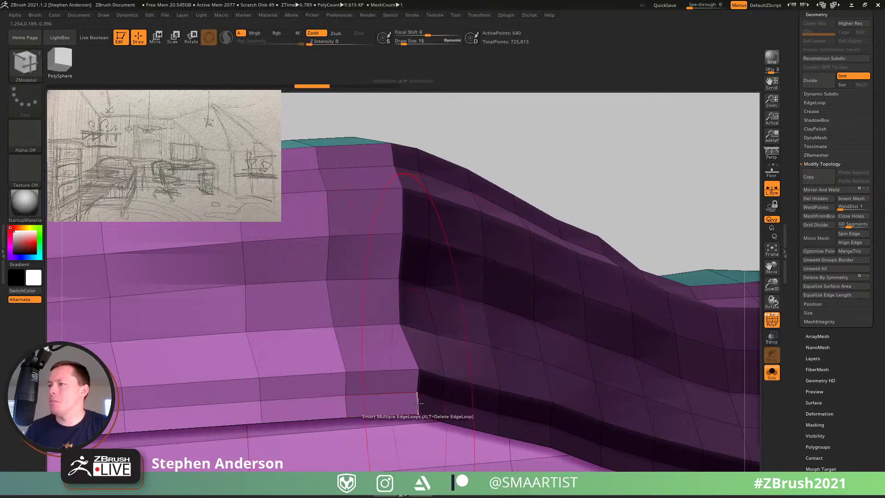
pyautogui.press('space')
pyautogui.moveTo(417, 405); pyautogui.dragTo(428, 404)
pyautogui.hotkey('ctrl', 'z')
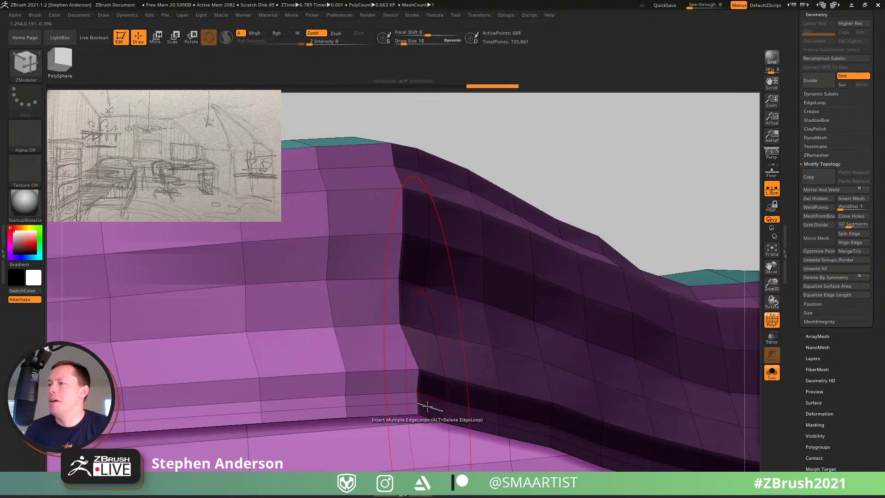
# Step: Try masking the edge loop near the lower edge in preparation for a deformation, then clear the mask
pyautogui.press('space')
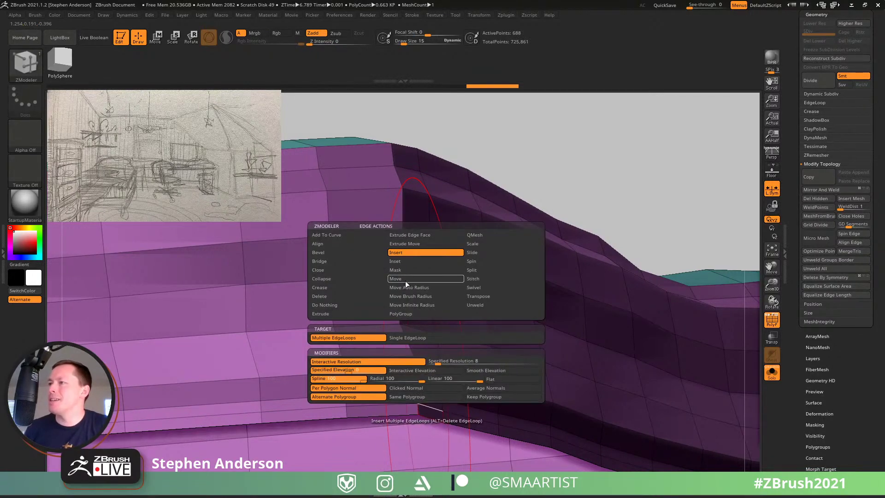
pyautogui.click(404, 270)
pyautogui.click(430, 339)
pyautogui.click(430, 408)
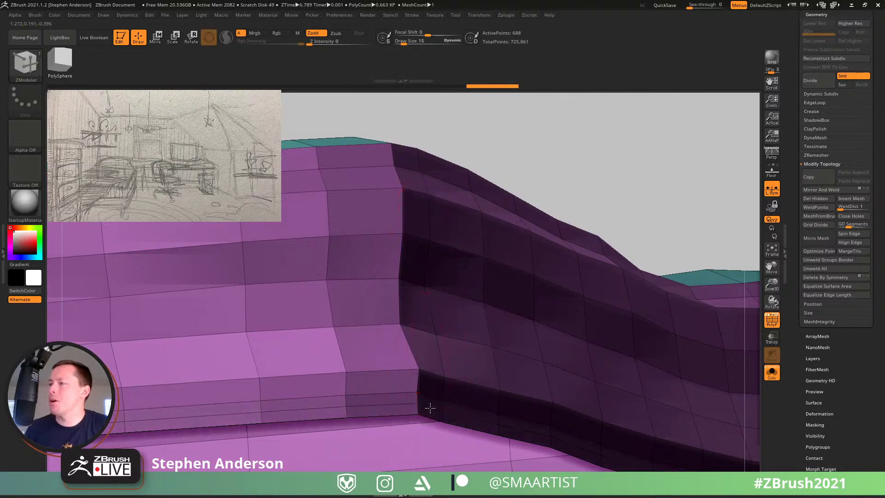
pyautogui.keyDown('ctrl'); pyautogui.moveTo(433, 406); pyautogui.dragTo(565, 195, button='right'); pyautogui.keyUp('ctrl')
pyautogui.keyDown('ctrl'); pyautogui.click(566, 195); pyautogui.keyUp('ctrl')
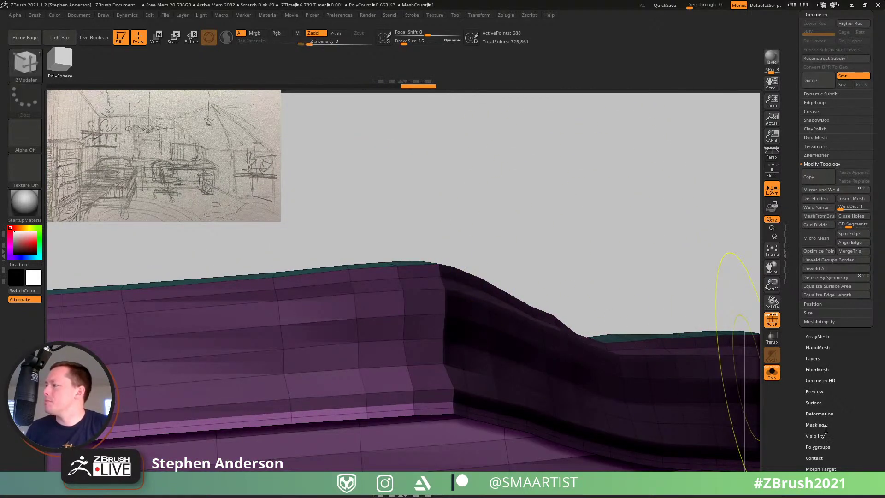
pyautogui.click(823, 413)
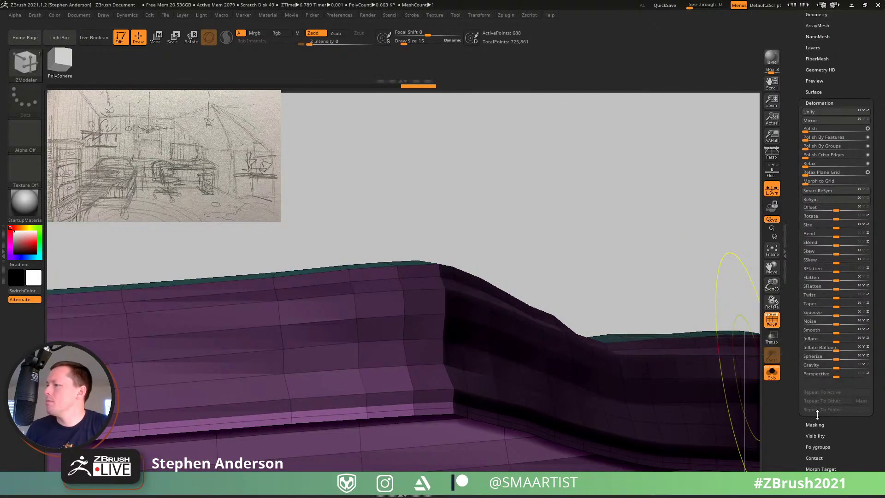
pyautogui.press('ctrl')
pyautogui.keyDown('ctrl'); pyautogui.moveTo(553, 225); pyautogui.dragTo(581, 277); pyautogui.keyUp('ctrl')
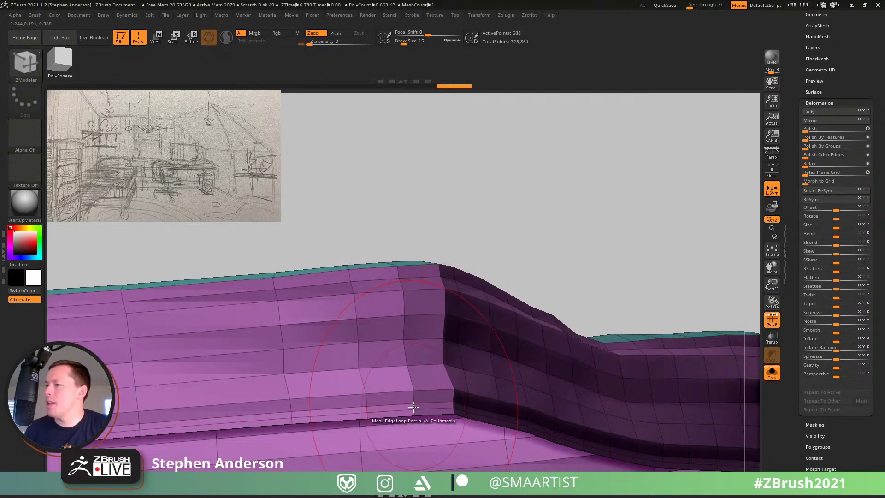
# Step: Insert another single edge loop beside the one near the fitted sheet's lower edge
pyautogui.press('space')
pyautogui.click(385, 253)
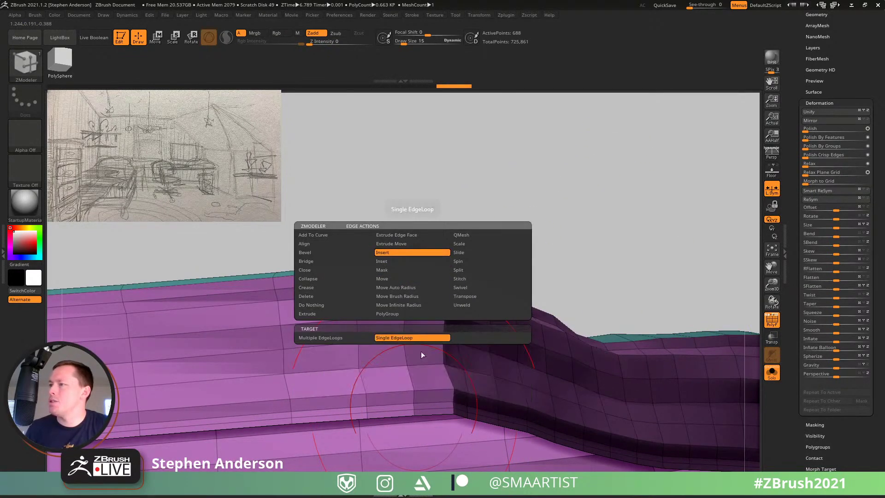
pyautogui.click(412, 405)
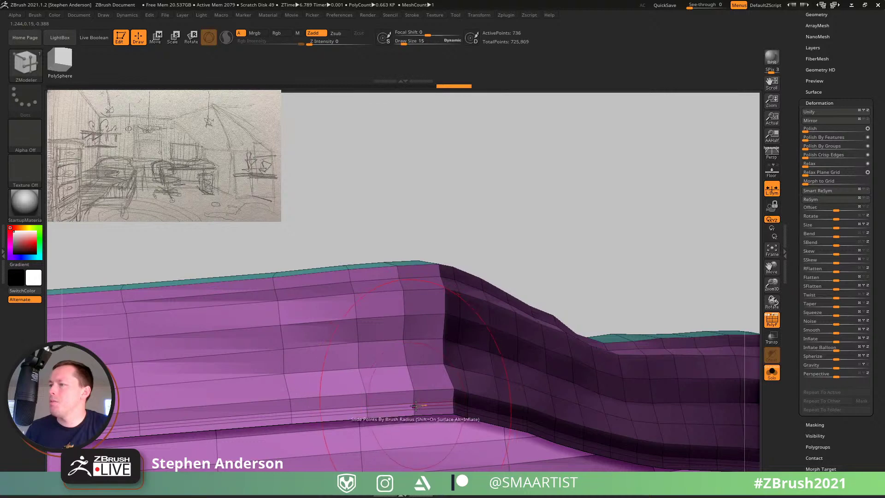
# Step: Hide the narrow strip of polygons between the edge loops near the fitted sheet's lower edge
pyautogui.keyDown('ctrl'); pyautogui.moveTo(413, 406); pyautogui.dragTo(523, 497, button='right'); pyautogui.keyUp('ctrl')
pyautogui.keyDown('ctrl'); pyautogui.keyDown('shift'); pyautogui.click(416, 417); pyautogui.keyUp('shift'); pyautogui.keyUp('ctrl')
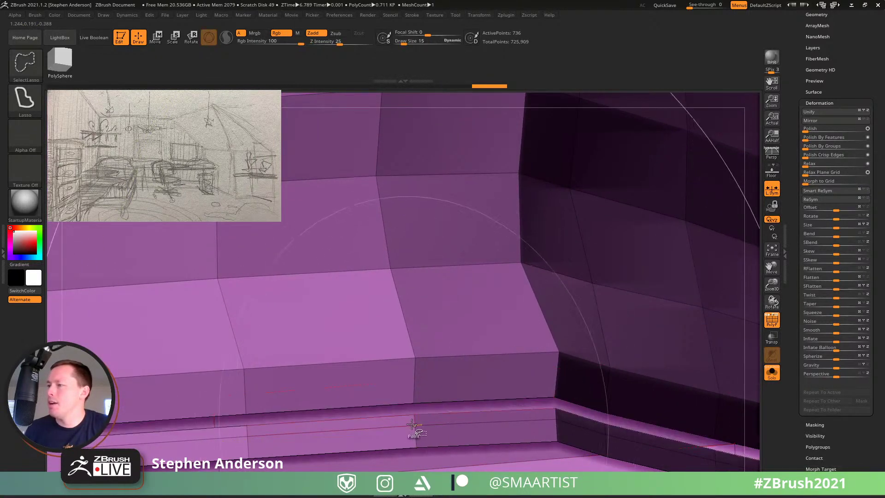
pyautogui.keyDown('ctrl'); pyautogui.keyDown('shift'); pyautogui.click(414, 423); pyautogui.keyUp('shift'); pyautogui.keyUp('ctrl')
pyautogui.hotkey('ctrl', 'z')
pyautogui.keyDown('ctrl'); pyautogui.keyDown('shift'); pyautogui.click(415, 419); pyautogui.keyUp('shift'); pyautogui.keyUp('ctrl')
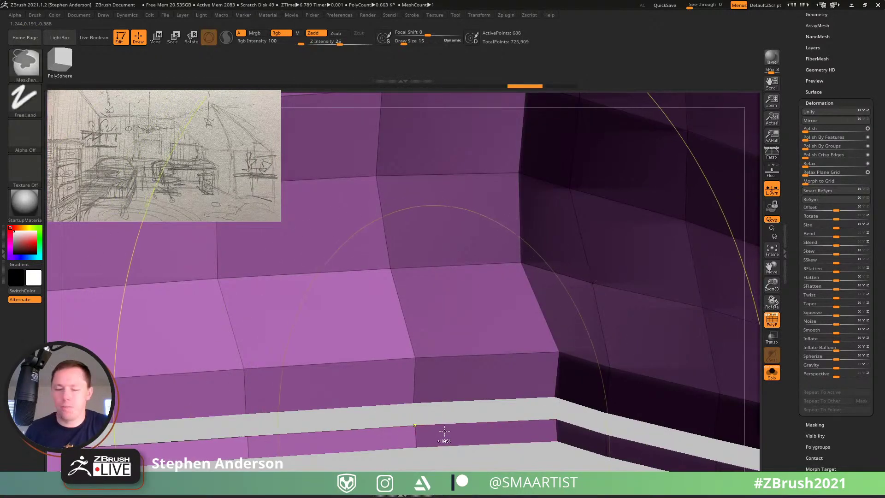
# Step: Mask all visible polygons, bring back the hidden strip and sink it slightly with Inflate to form a groove, clearing the mask when done
pyautogui.hotkey('ctrl', 'a')
pyautogui.keyDown('ctrl'); pyautogui.keyDown('shift'); pyautogui.click(456, 466); pyautogui.keyUp('shift'); pyautogui.keyUp('ctrl')
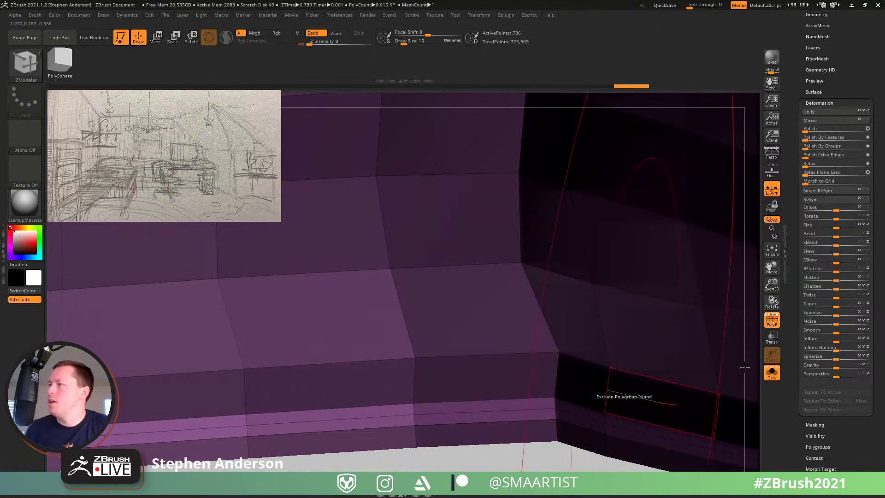
pyautogui.moveTo(836, 342); pyautogui.dragTo(835, 342)
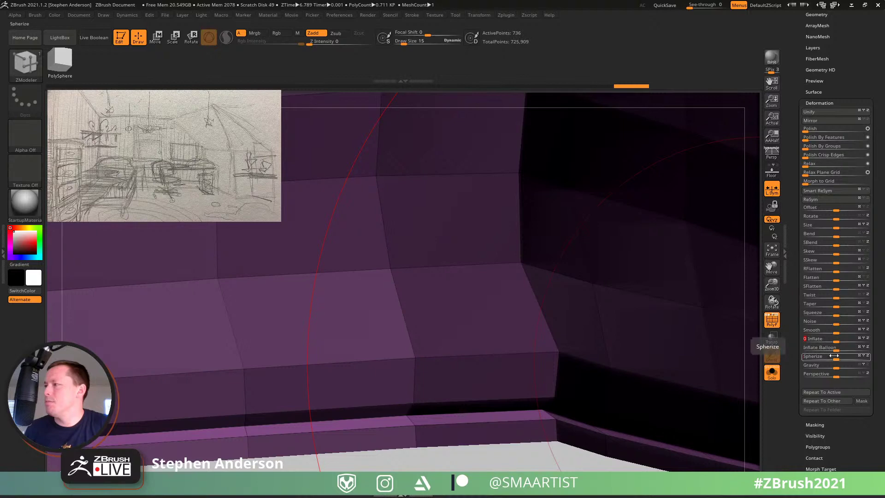
pyautogui.keyDown('ctrl'); pyautogui.moveTo(540, 410); pyautogui.dragTo(450, 319, button='right'); pyautogui.keyUp('ctrl')
pyautogui.hotkey('shift', 'f')
pyautogui.keyDown('ctrl'); pyautogui.moveTo(545, 363); pyautogui.dragTo(495, 233, button='right'); pyautogui.keyUp('ctrl')
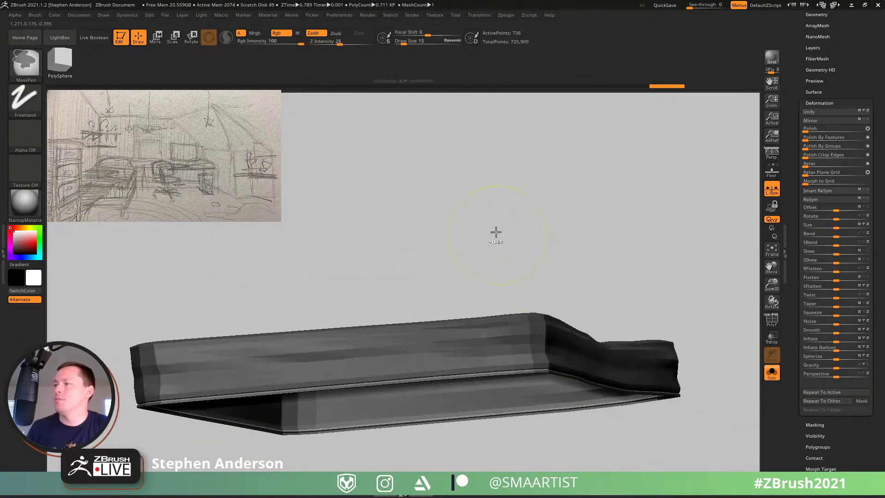
pyautogui.keyDown('ctrl'); pyautogui.moveTo(496, 233); pyautogui.dragTo(518, 261); pyautogui.keyUp('ctrl')
# Step: Turn on the smoothed subdivision preview of the fitted sheet and inspect its top and groove from several angles
pyautogui.moveTo(545, 327); pyautogui.dragTo(552, 349, button='right')
pyautogui.press('d')
pyautogui.moveTo(596, 330)
pyautogui.mouseDown(button='right')
pyautogui.moveTo(590, 337)
pyautogui.moveTo(612, 306)
pyautogui.moveTo(499, 332)
pyautogui.mouseUp(button='right')
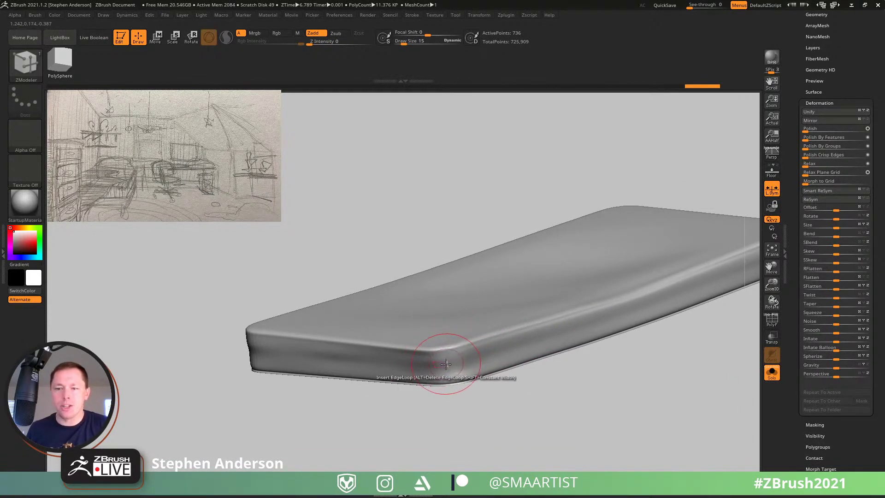
pyautogui.moveTo(468, 334); pyautogui.dragTo(480, 279, button='right')
pyautogui.moveTo(484, 310); pyautogui.dragTo(462, 322, button='right')
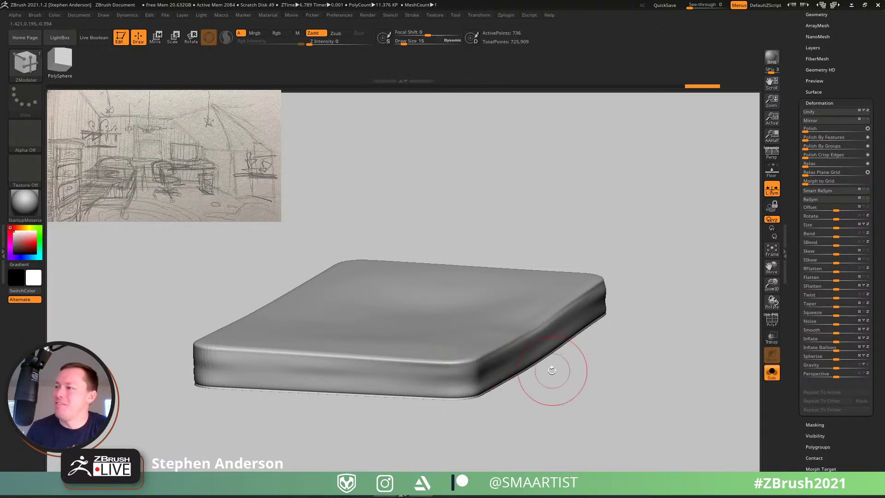
# Step: Give the fitted sheet a slight thickness with ZModeler's polygon Extrude on the Island target, and check the thickened lower edge in wireframe
pyautogui.moveTo(559, 372); pyautogui.dragTo(383, 353)
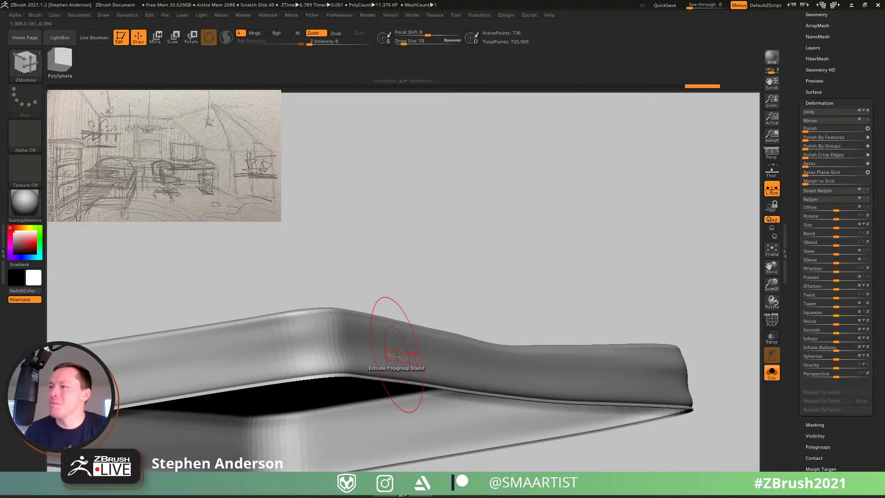
pyautogui.press('space')
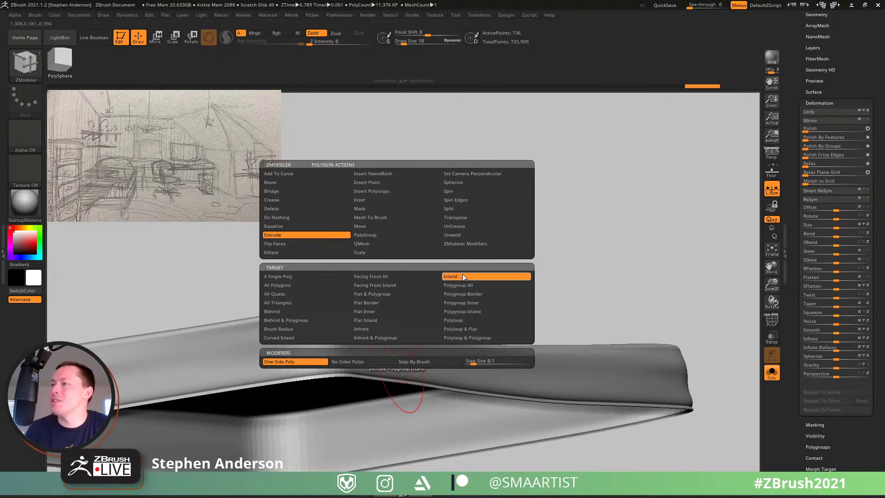
pyautogui.moveTo(432, 362); pyautogui.dragTo(433, 360)
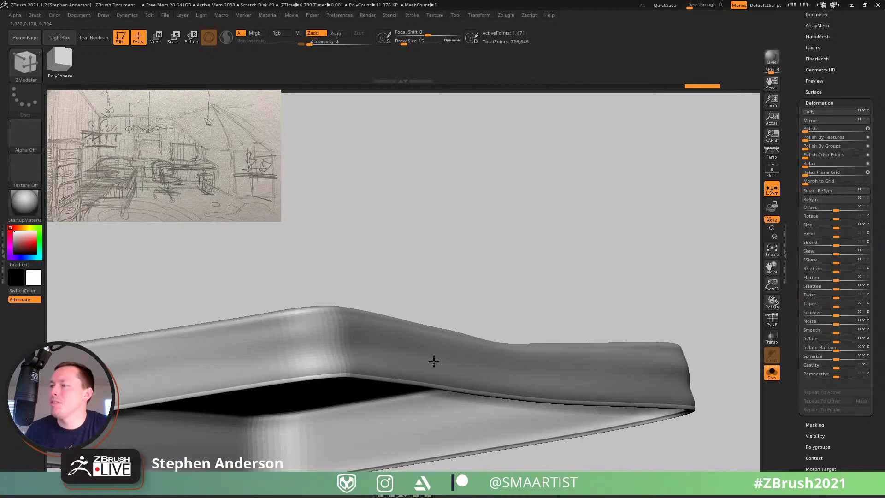
pyautogui.hotkey('shift', 'f')
pyautogui.scroll(5, 396, 369)
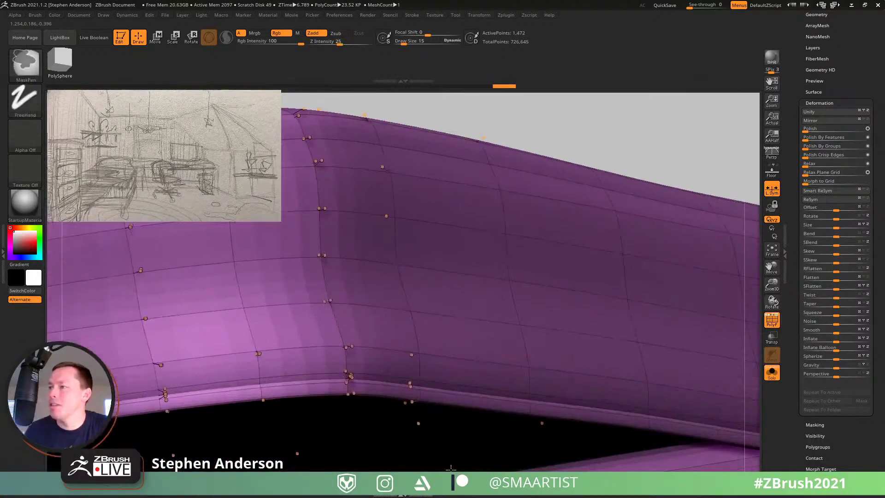
pyautogui.scroll(-3, 388, 372)
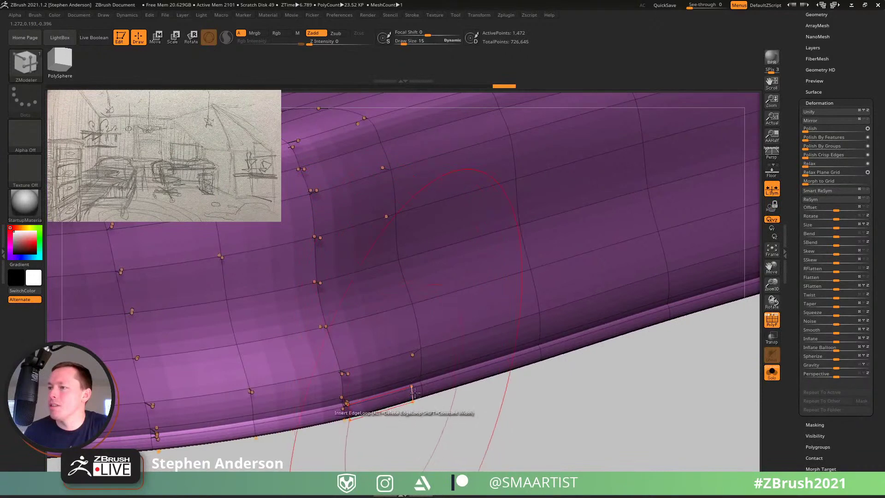
pyautogui.moveTo(388, 372); pyautogui.dragTo(405, 332, button='right')
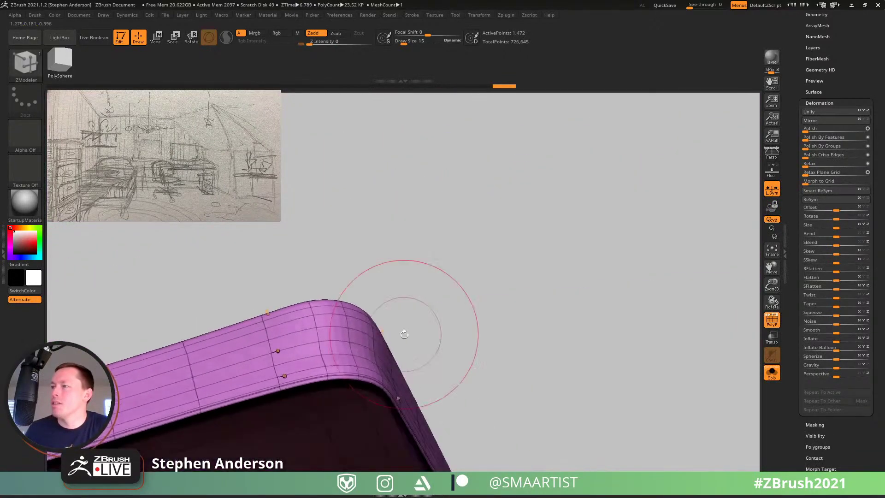
# Step: End the isolation of the fitted sheet and review its fit and wireframe on the bed within the room
pyautogui.hotkey('shift', 'f')
pyautogui.click(774, 376)
pyautogui.moveTo(488, 316)
pyautogui.mouseDown(button='right')
pyautogui.moveTo(405, 340)
pyautogui.moveTo(420, 381)
pyautogui.moveTo(512, 232)
pyautogui.moveTo(424, 356)
pyautogui.moveTo(394, 269)
pyautogui.moveTo(409, 277)
pyautogui.moveTo(416, 245)
pyautogui.moveTo(417, 276)
pyautogui.moveTo(438, 261)
pyautogui.mouseUp(button='right')
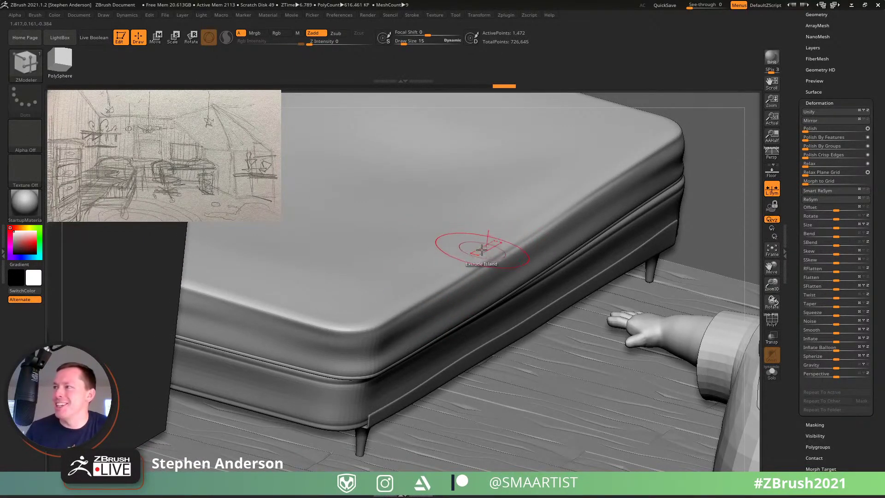
pyautogui.moveTo(468, 247)
pyautogui.mouseDown(button='right')
pyautogui.moveTo(472, 302)
pyautogui.moveTo(418, 268)
pyautogui.moveTo(430, 276)
pyautogui.mouseUp(button='right')
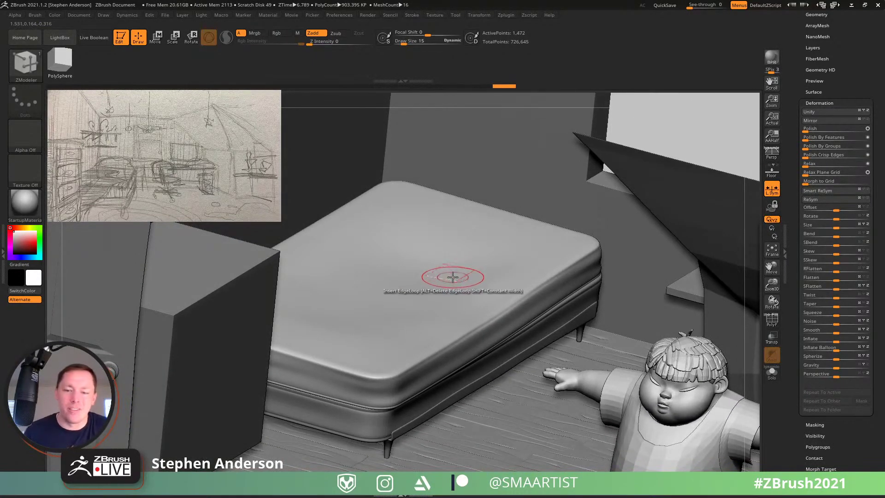
pyautogui.hotkey('shift', 'f')
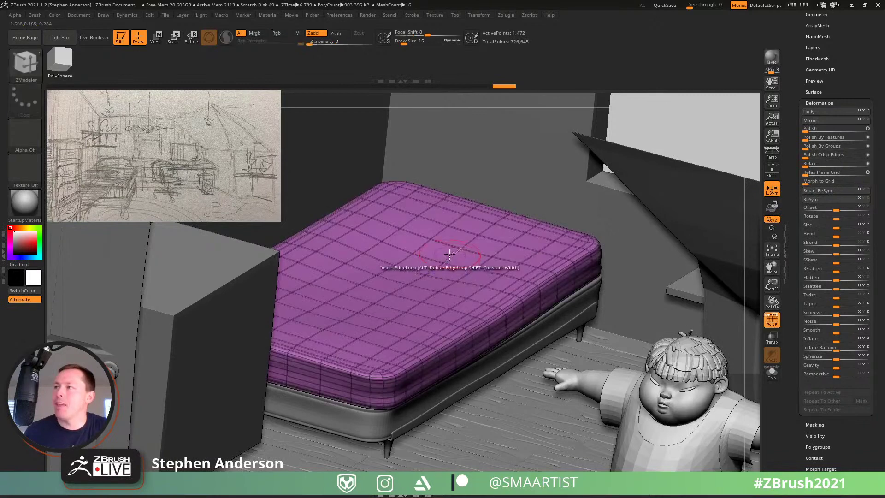
pyautogui.press('f')
pyautogui.moveTo(450, 274); pyautogui.dragTo(451, 275, button='right')
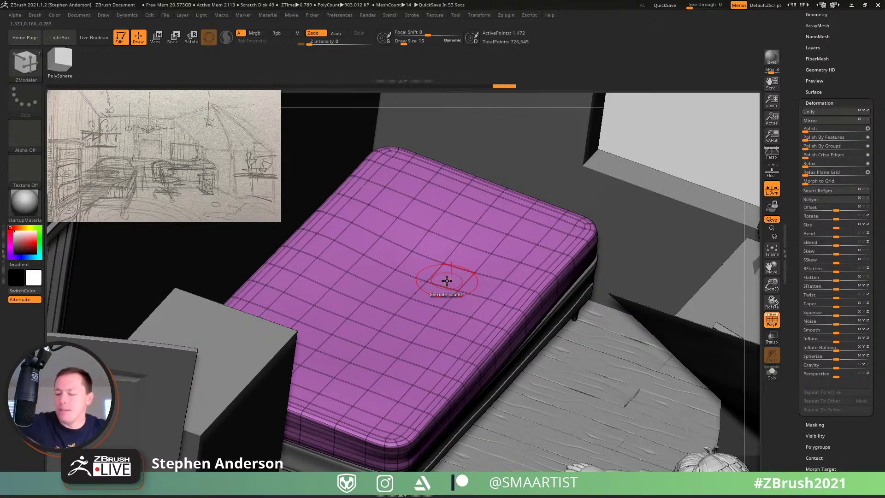
# Step: Hide the wireframe and divide the fitted sheet into several higher subdivision levels for sculpting
pyautogui.hotkey('shift', 'f')
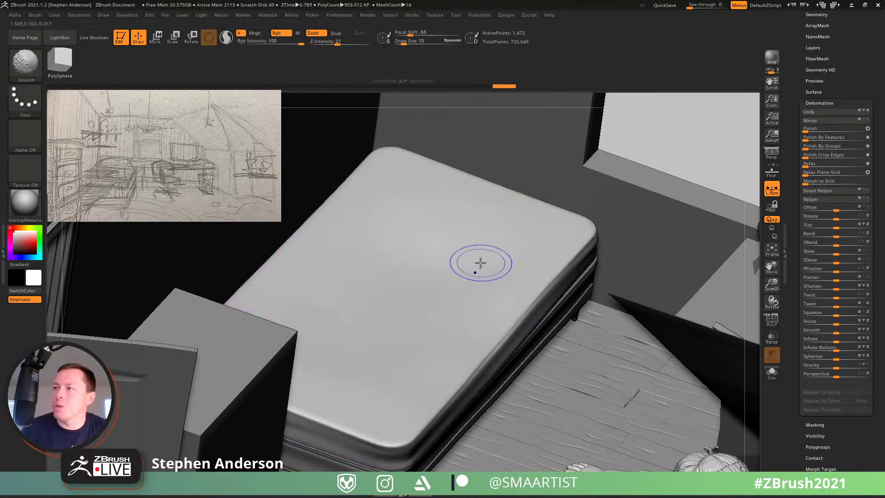
pyautogui.hotkey('ctrl', 'd')
pyautogui.hotkey('ctrl', 'd')
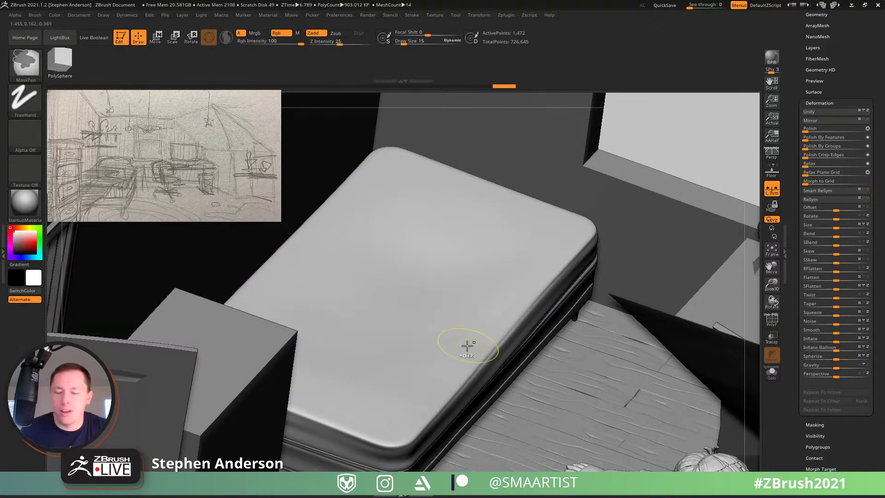
pyautogui.hotkey('ctrl', 'd')
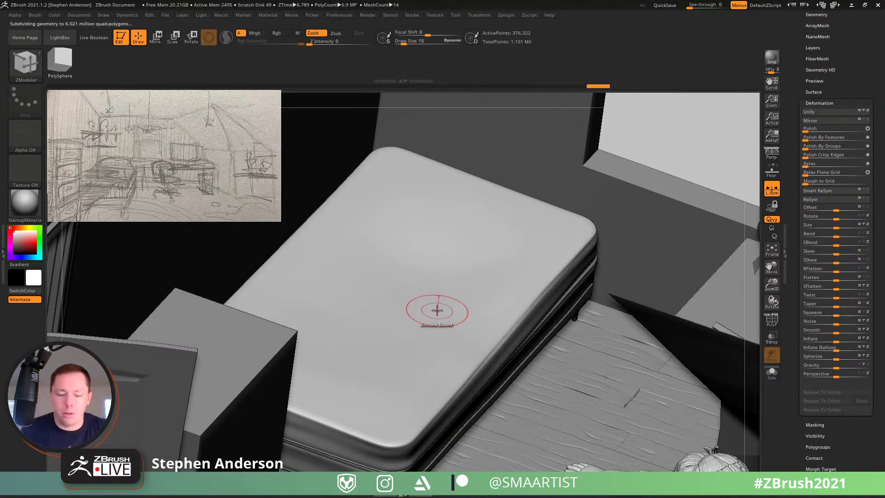
# Step: Select the Standard brush with a draw size of 5 and try a short stroke across the sheet's top, undoing it after the test
pyautogui.press('b')
pyautogui.press('s')
pyautogui.press('t')
pyautogui.hotkey('shift', 'f')
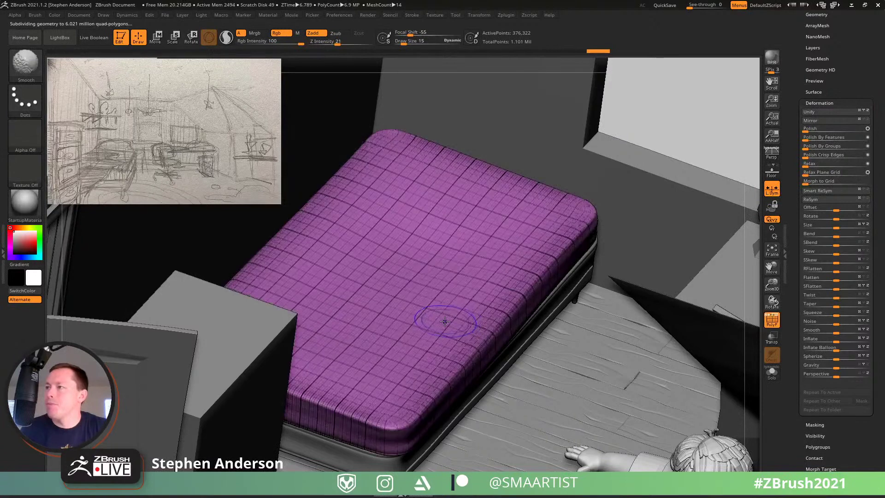
pyautogui.hotkey('shift', 'f')
pyautogui.press('s')
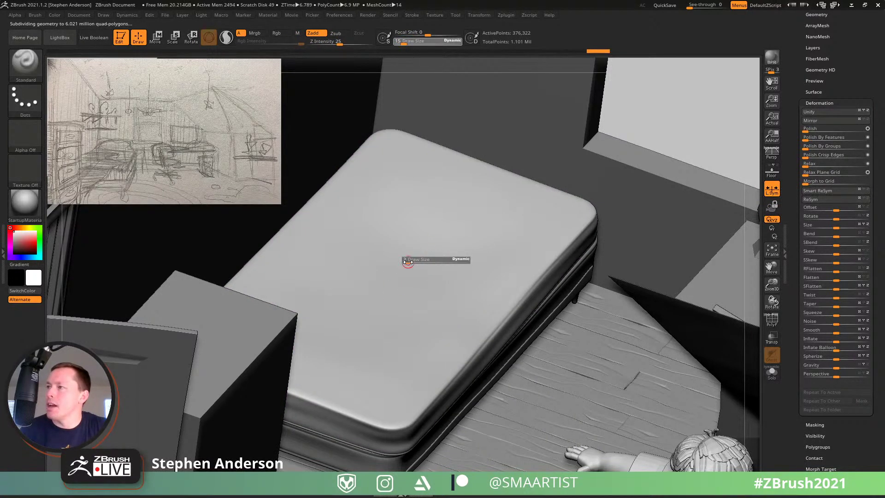
pyautogui.moveTo(408, 262); pyautogui.dragTo(408, 261)
pyautogui.press('s')
pyautogui.moveTo(356, 251); pyautogui.dragTo(423, 266)
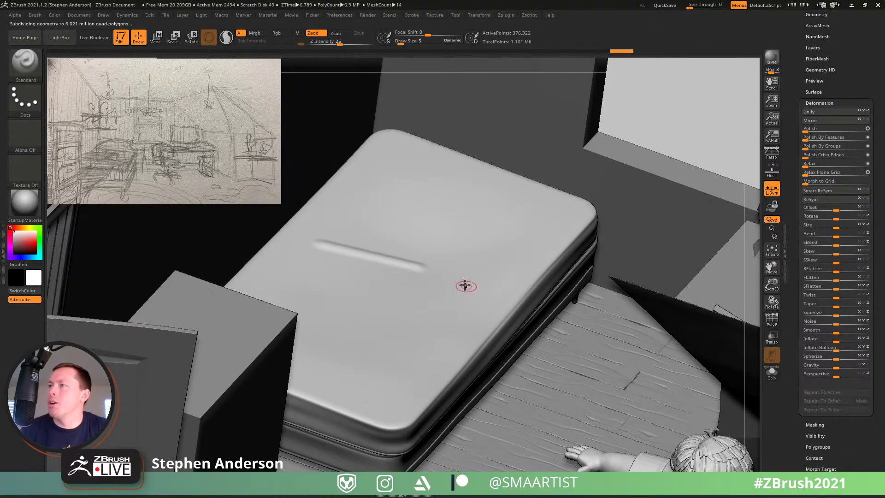
pyautogui.hotkey('ctrl', 'z')
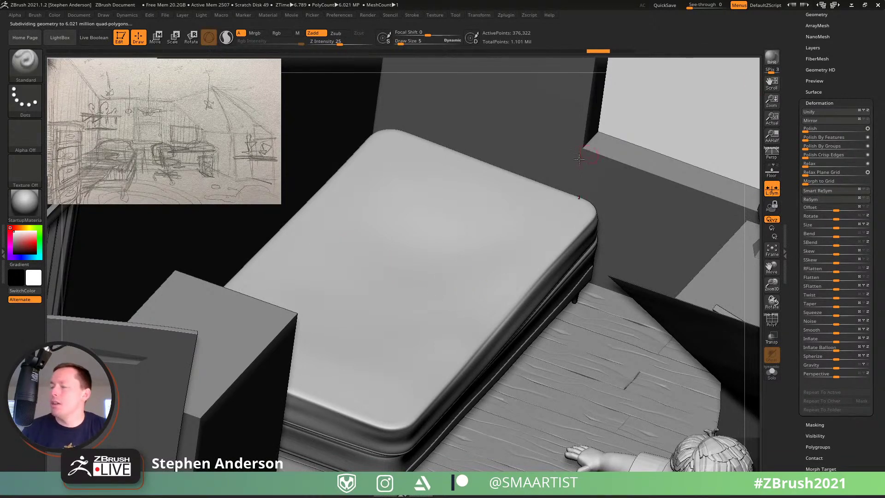
# Step: Take the fitted sheet back to subdivision level 4, checking the mesh density with the wireframe
pyautogui.hotkey('shift', 'f')
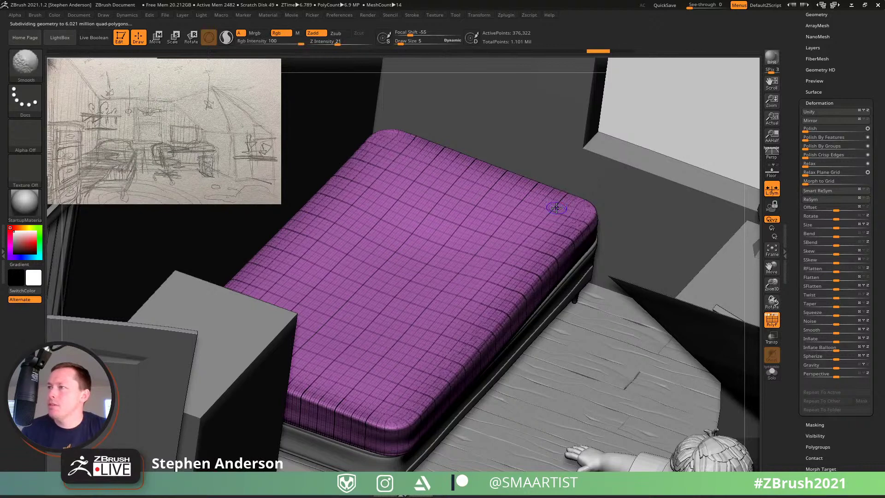
pyautogui.press('ctrl')
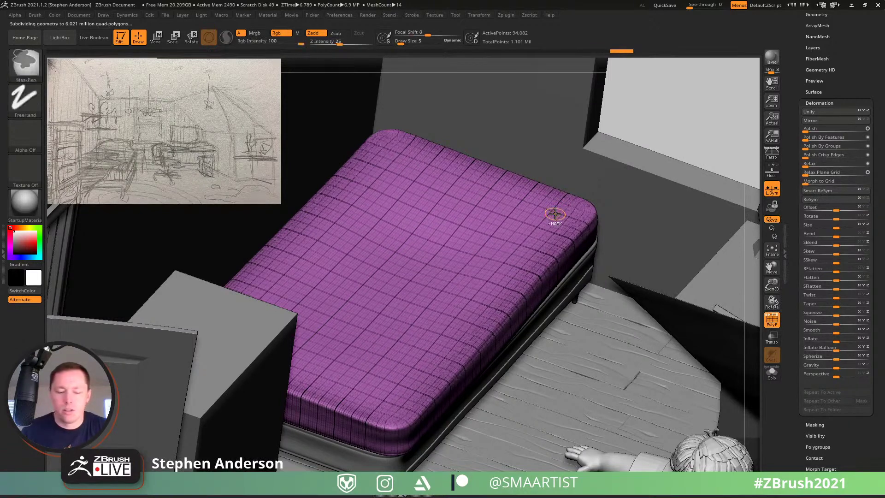
pyautogui.hotkey('shift', 'd')
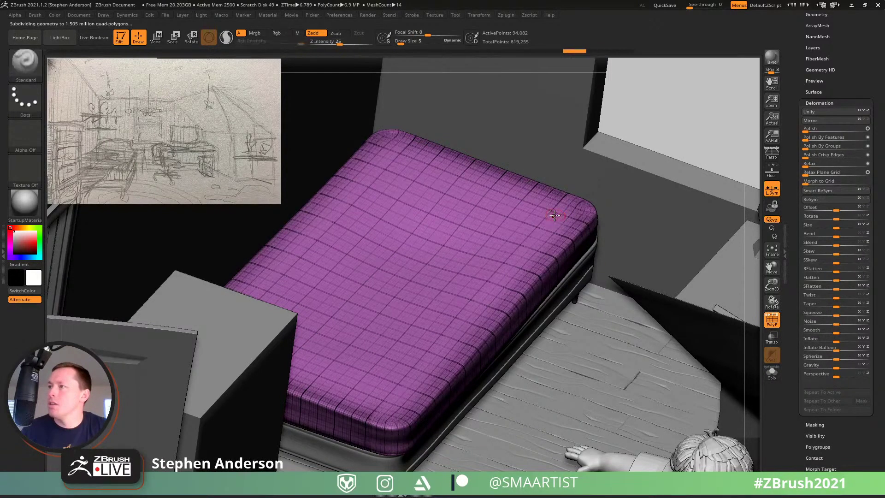
pyautogui.hotkey('shift', 'f')
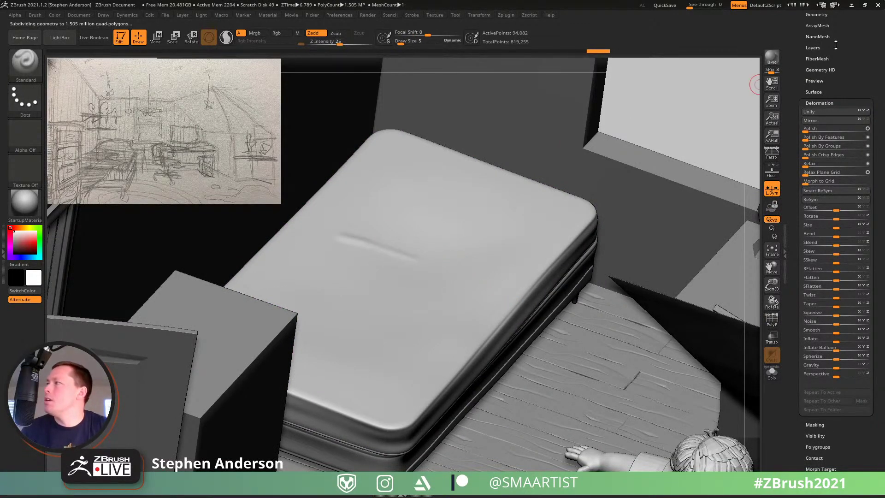
# Step: Open the fitted sheet's Dynamic Subdiv geometry settings and turn dynamic subdivision off
pyautogui.moveTo(835, 46); pyautogui.dragTo(822, 131)
pyautogui.click(813, 169)
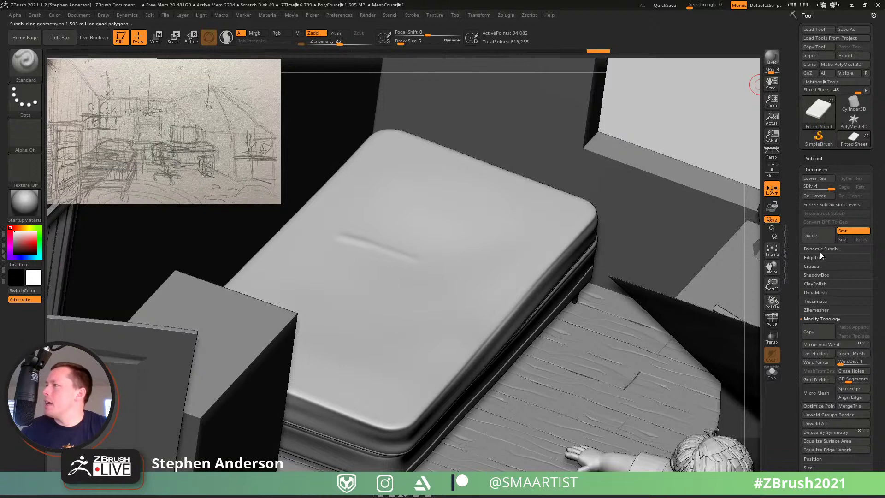
pyautogui.click(821, 251)
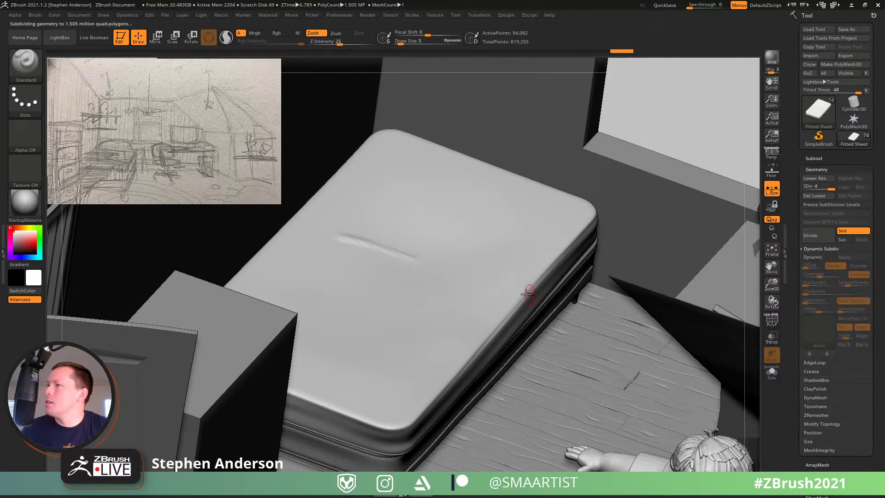
pyautogui.press('ctrl')
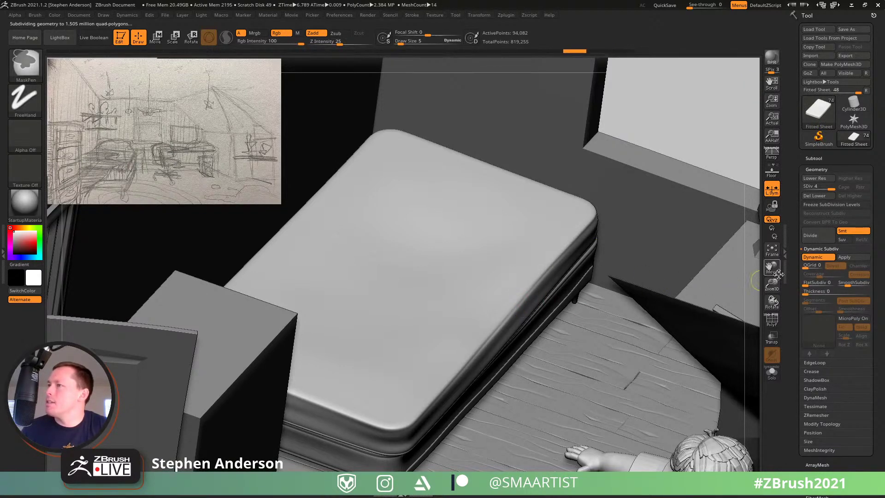
pyautogui.hotkey('shift', 'd')
# Step: Sculpt several thin wrinkles across the upper half of the fitted sheet's top, undoing the first trial stroke
pyautogui.moveTo(332, 239); pyautogui.dragTo(520, 286)
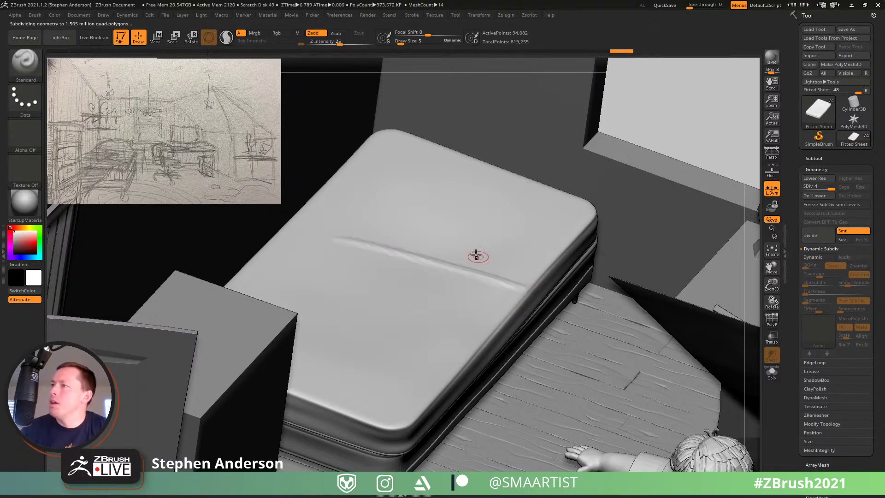
pyautogui.hotkey('ctrl', 'z')
pyautogui.moveTo(340, 237); pyautogui.dragTo(513, 285)
pyautogui.moveTo(378, 218); pyautogui.dragTo(509, 263)
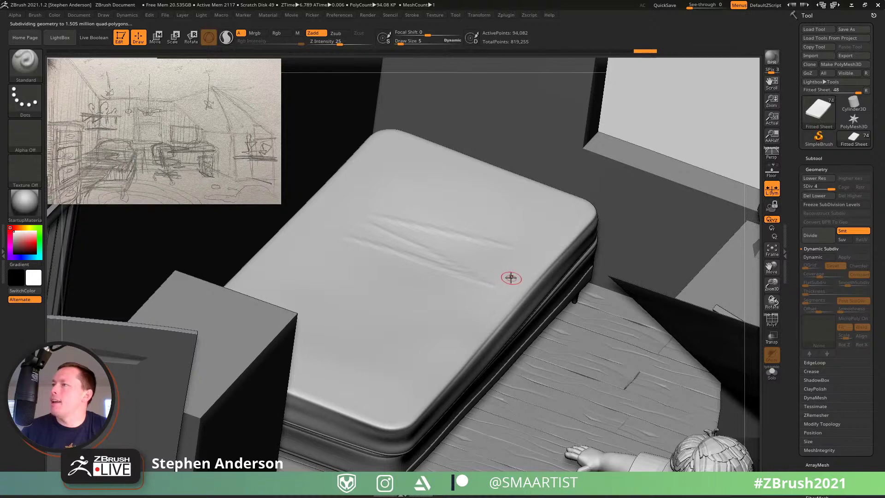
# Step: Set the draw size to 15 and soften the sheet's wrinkles with the Smooth brush
pyautogui.press('s')
pyautogui.moveTo(394, 232); pyautogui.dragTo(408, 233)
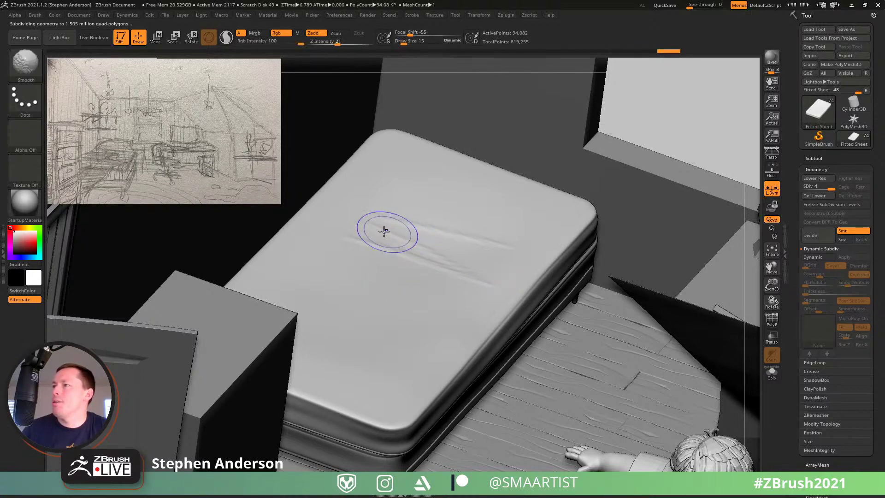
pyautogui.keyDown('shift'); pyautogui.moveTo(353, 234); pyautogui.dragTo(417, 256); pyautogui.keyUp('shift')
pyautogui.moveTo(427, 258)
pyautogui.keyDown('shift'); pyautogui.mouseDown()
pyautogui.moveTo(419, 263)
pyautogui.moveTo(405, 236)
pyautogui.moveTo(462, 239)
pyautogui.mouseUp(); pyautogui.keyUp('shift')
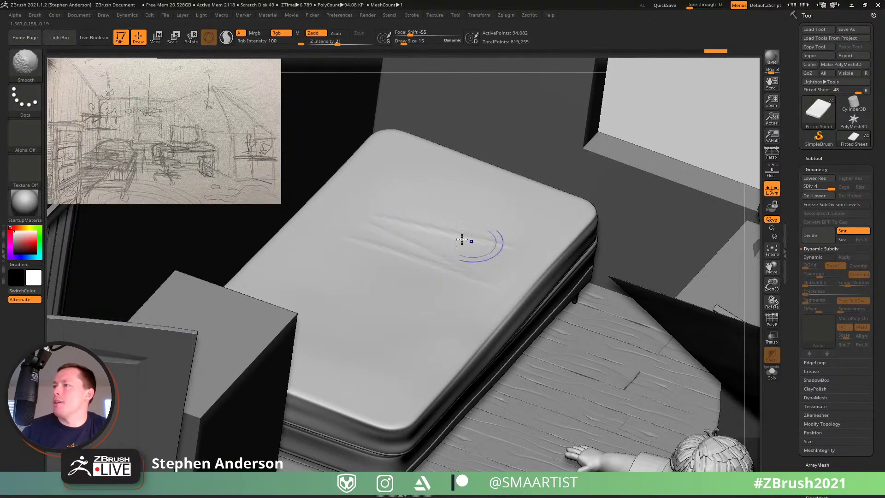
pyautogui.moveTo(398, 214)
pyautogui.keyDown('shift'); pyautogui.mouseDown()
pyautogui.moveTo(347, 223)
pyautogui.moveTo(433, 225)
pyautogui.moveTo(483, 258)
pyautogui.mouseUp(); pyautogui.keyUp('shift')
pyautogui.moveTo(483, 257)
pyautogui.mouseDown(button='right')
pyautogui.moveTo(431, 316)
pyautogui.moveTo(452, 306)
pyautogui.moveTo(518, 329)
pyautogui.mouseUp(button='right')
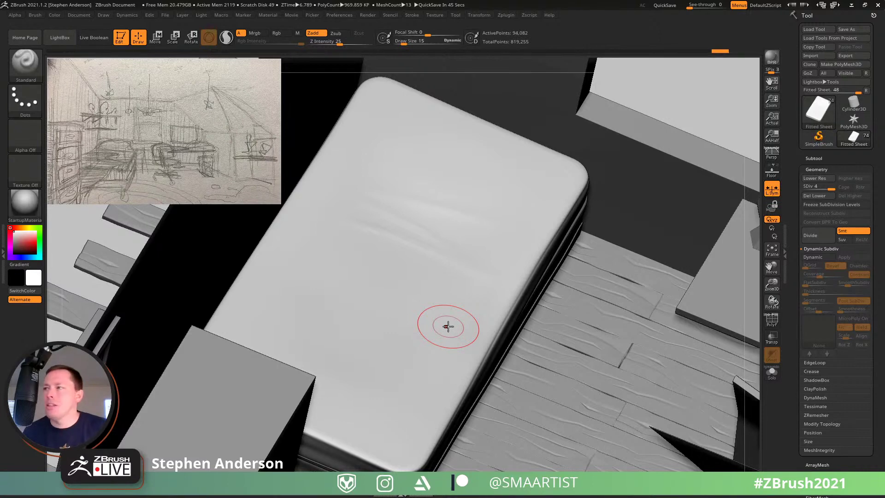
pyautogui.press('ctrl')
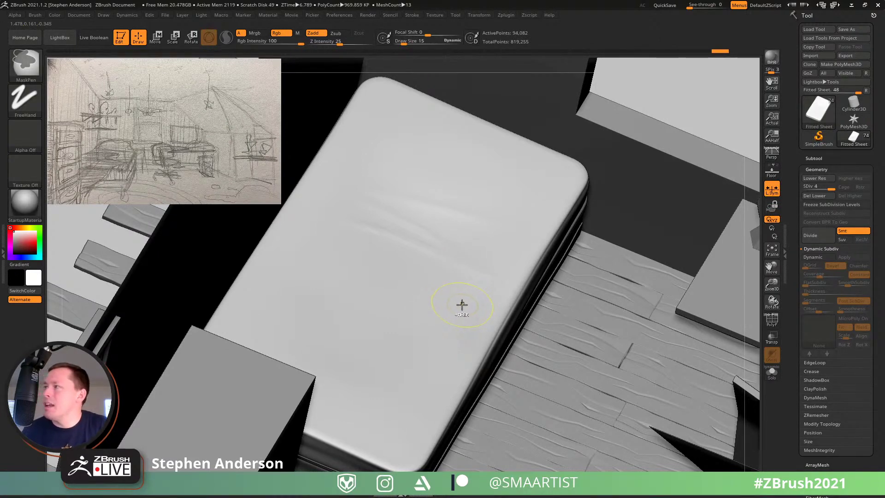
# Step: Undo the fitted sheet's wrinkle strokes and subdivision levels, returning to the base mesh with dynamic subdivision on
pyautogui.moveTo(653, 88); pyautogui.dragTo(665, 88)
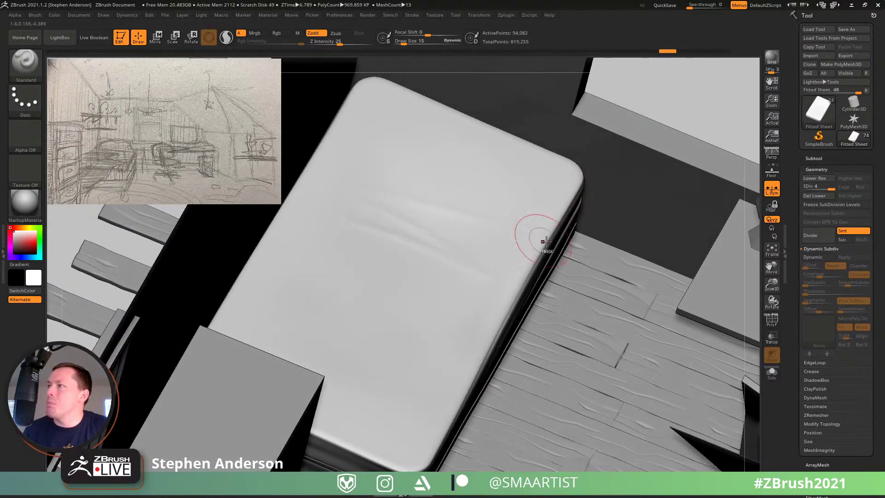
pyautogui.press('ctrl')
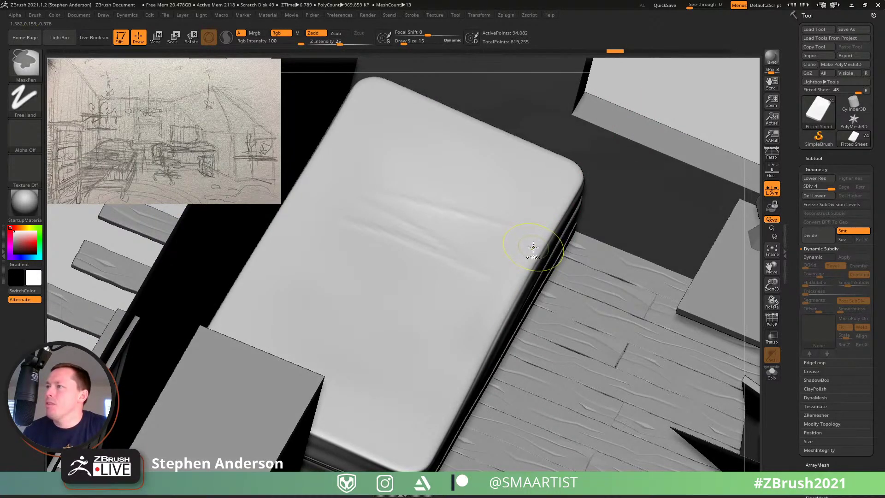
pyautogui.hotkey('ctrl', 'z')
pyautogui.hotkey('ctrl', 'z')
pyautogui.hotkey('ctrl', 'z')
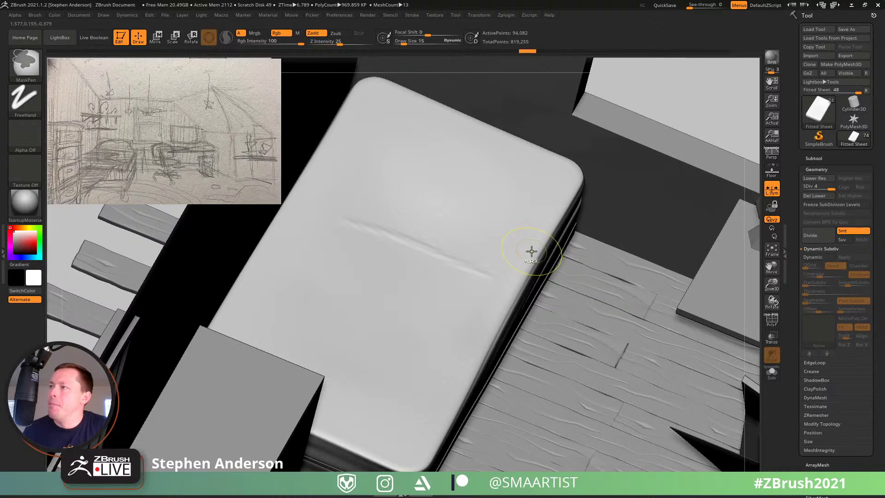
pyautogui.press('d')
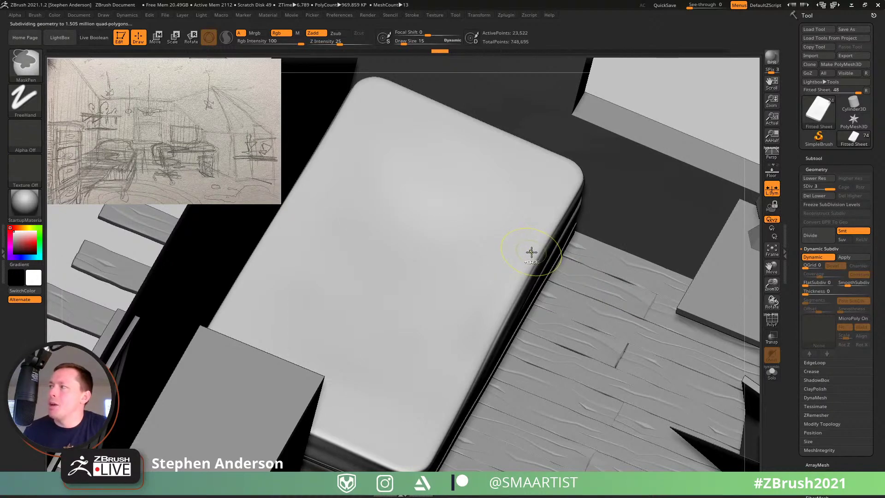
pyautogui.hotkey('ctrl', 'z')
pyautogui.hotkey('ctrl', 'z')
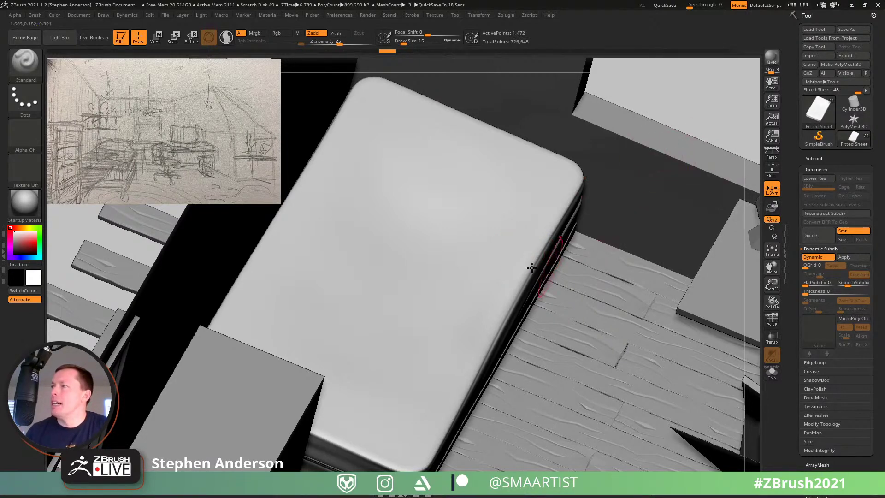
# Step: Show the fitted sheet's wireframe, duplicate the sheet, isolate the copy in Solo mode and open its subtool options
pyautogui.moveTo(469, 299)
pyautogui.mouseDown(button='right')
pyautogui.moveTo(456, 273)
pyautogui.moveTo(375, 355)
pyautogui.mouseUp(button='right')
pyautogui.hotkey('shift', 'f')
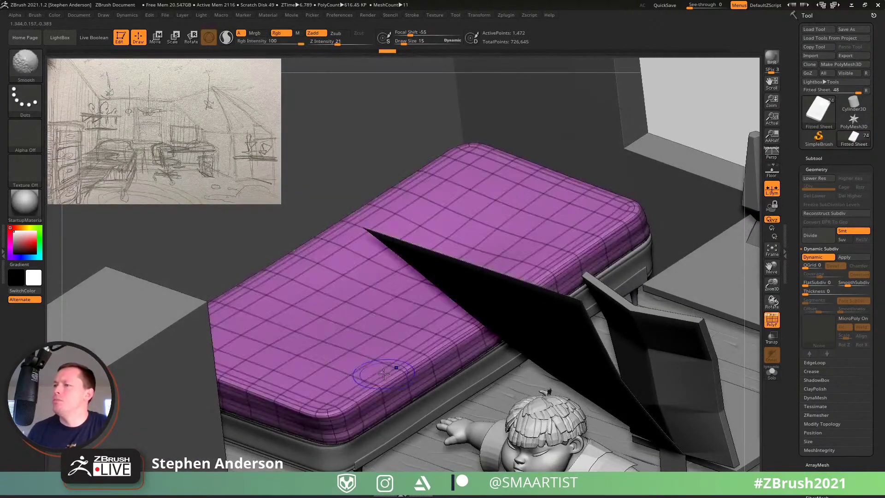
pyautogui.hotkey('shift', 'f')
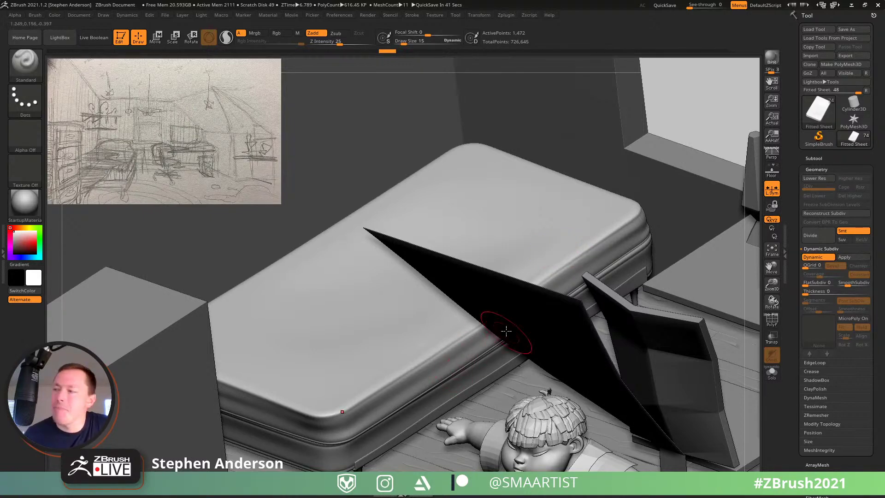
pyautogui.moveTo(479, 322); pyautogui.dragTo(312, 331, button='right')
pyautogui.hotkey('shift', 'f')
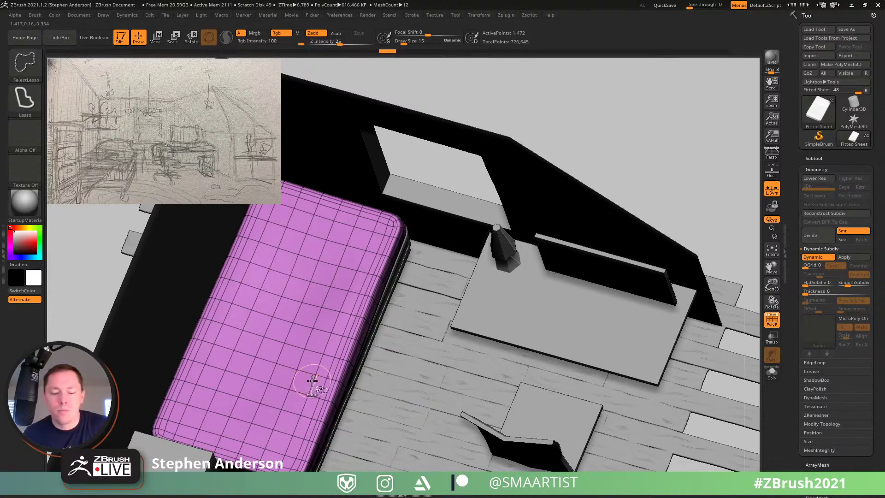
pyautogui.hotkey('ctrl', 'shift', 'd')
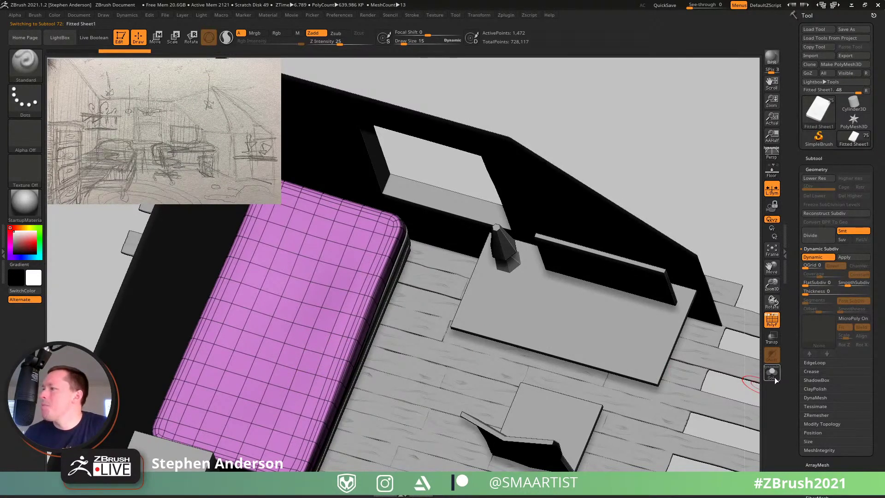
pyautogui.click(771, 373)
pyautogui.moveTo(391, 364); pyautogui.dragTo(417, 298)
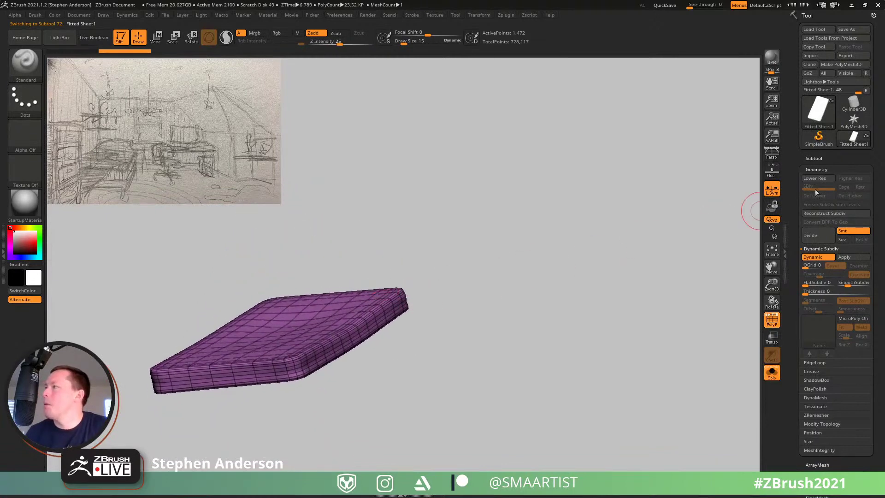
pyautogui.click(819, 158)
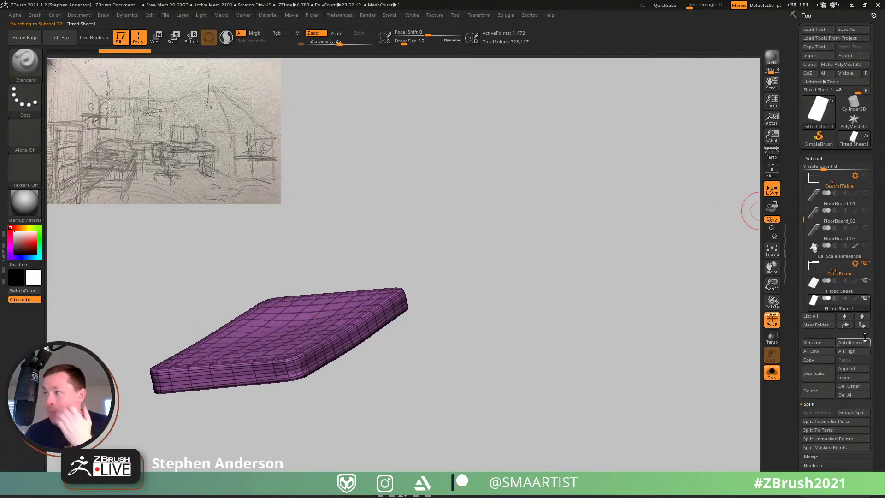
# Step: Hide both end portions of the duplicated sheet with lasso selections, keeping only the middle section visible
pyautogui.moveTo(575, 302); pyautogui.dragTo(346, 307)
pyautogui.moveTo(346, 308)
pyautogui.keyDown('alt'); pyautogui.mouseDown(button='right')
pyautogui.moveTo(479, 335)
pyautogui.moveTo(451, 343)
pyautogui.mouseUp(button='right'); pyautogui.keyUp('alt')
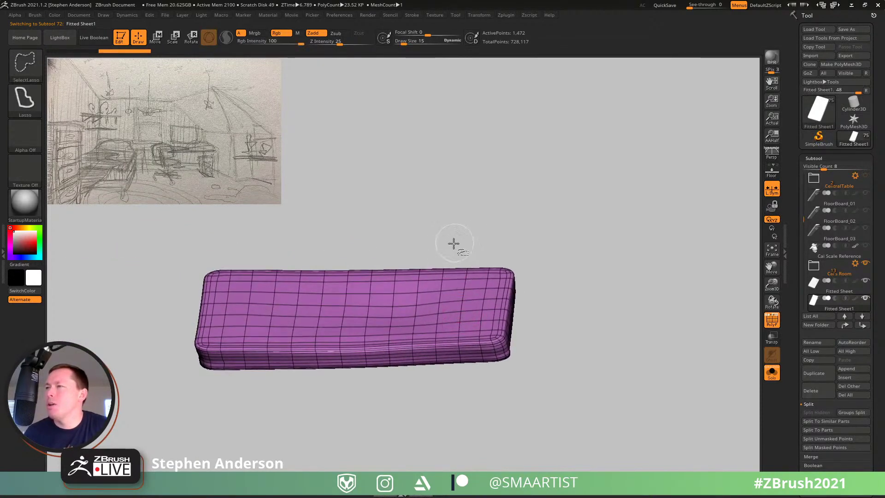
pyautogui.moveTo(479, 249)
pyautogui.keyDown('ctrl'); pyautogui.keyDown('shift'); pyautogui.mouseDown()
pyautogui.moveTo(530, 346)
pyautogui.moveTo(543, 330)
pyautogui.moveTo(513, 391)
pyautogui.moveTo(442, 425)
pyautogui.moveTo(451, 426)
pyautogui.mouseUp(); pyautogui.keyUp('shift'); pyautogui.keyUp('ctrl')
pyautogui.moveTo(280, 290); pyautogui.dragTo(292, 296, button='right')
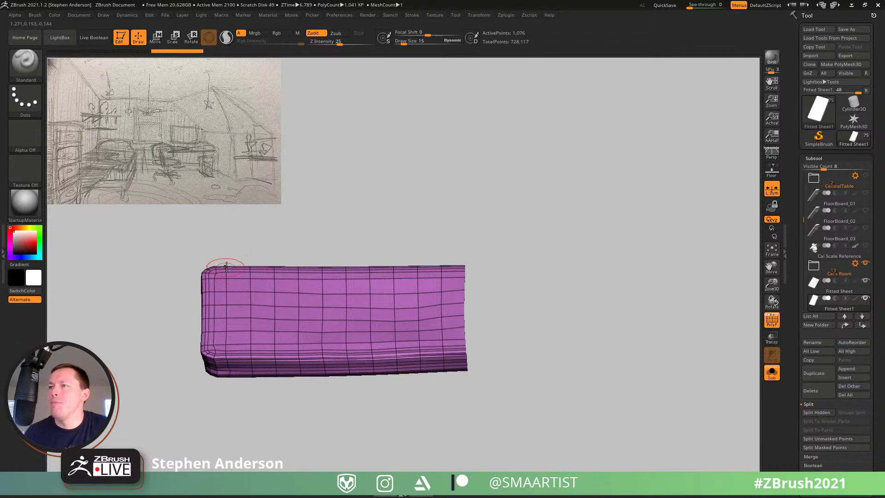
pyautogui.moveTo(222, 247)
pyautogui.keyDown('ctrl'); pyautogui.keyDown('alt'); pyautogui.keyDown('shift'); pyautogui.mouseDown()
pyautogui.moveTo(166, 277)
pyautogui.moveTo(214, 417)
pyautogui.moveTo(231, 421)
pyautogui.mouseUp(); pyautogui.keyUp('shift'); pyautogui.keyUp('alt'); pyautogui.keyUp('ctrl')
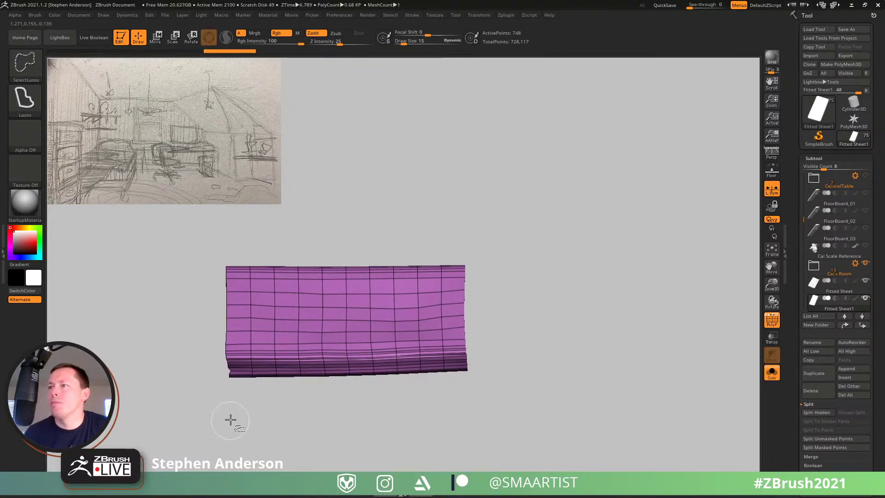
pyautogui.moveTo(336, 301)
pyautogui.mouseDown(button='right')
pyautogui.moveTo(396, 263)
pyautogui.moveTo(258, 272)
pyautogui.mouseUp(button='right')
pyautogui.moveTo(243, 250)
pyautogui.keyDown('ctrl'); pyautogui.keyDown('alt'); pyautogui.keyDown('shift'); pyautogui.mouseDown()
pyautogui.moveTo(198, 418)
pyautogui.moveTo(226, 430)
pyautogui.mouseUp(); pyautogui.keyUp('shift'); pyautogui.keyUp('alt'); pyautogui.keyUp('ctrl')
# Step: Try out loop selections at the cut sheet's corner, reverting the unwanted ones, and hide a polygon loop beside the edge
pyautogui.moveTo(325, 355)
pyautogui.mouseDown(button='right')
pyautogui.moveTo(348, 300)
pyautogui.moveTo(359, 361)
pyautogui.moveTo(364, 312)
pyautogui.moveTo(410, 373)
pyautogui.moveTo(464, 328)
pyautogui.moveTo(461, 389)
pyautogui.moveTo(462, 318)
pyautogui.moveTo(485, 279)
pyautogui.moveTo(404, 288)
pyautogui.mouseUp(button='right')
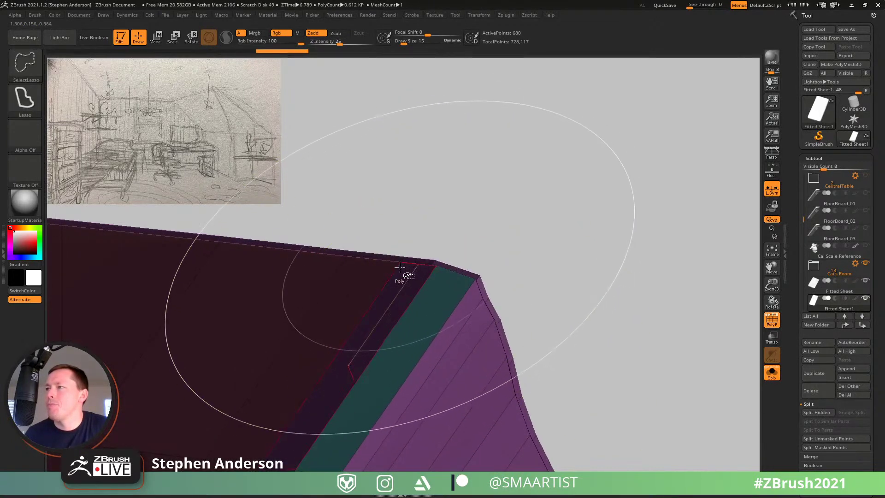
pyautogui.keyDown('ctrl'); pyautogui.keyDown('shift'); pyautogui.click(431, 292); pyautogui.keyUp('shift'); pyautogui.keyUp('ctrl')
pyautogui.keyDown('ctrl'); pyautogui.keyDown('shift'); pyautogui.click(438, 284); pyautogui.keyUp('shift'); pyautogui.keyUp('ctrl')
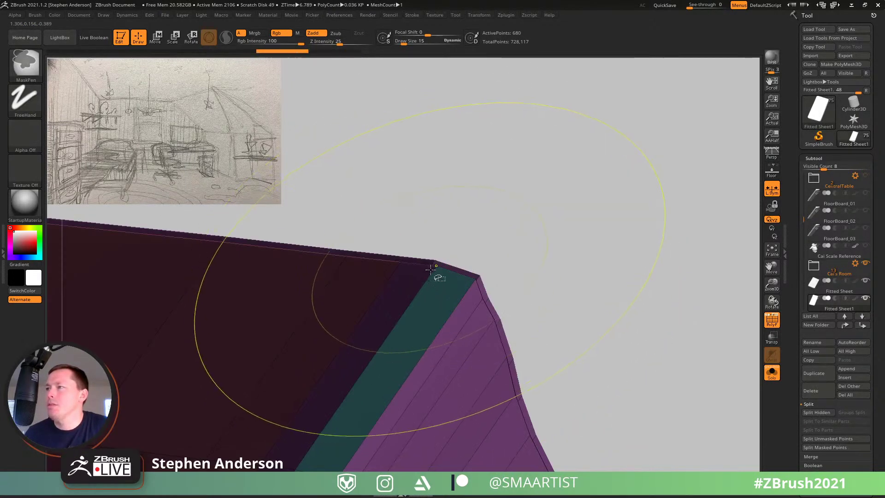
pyautogui.keyDown('ctrl'); pyautogui.keyDown('shift'); pyautogui.click(433, 271); pyautogui.keyUp('shift'); pyautogui.keyUp('ctrl')
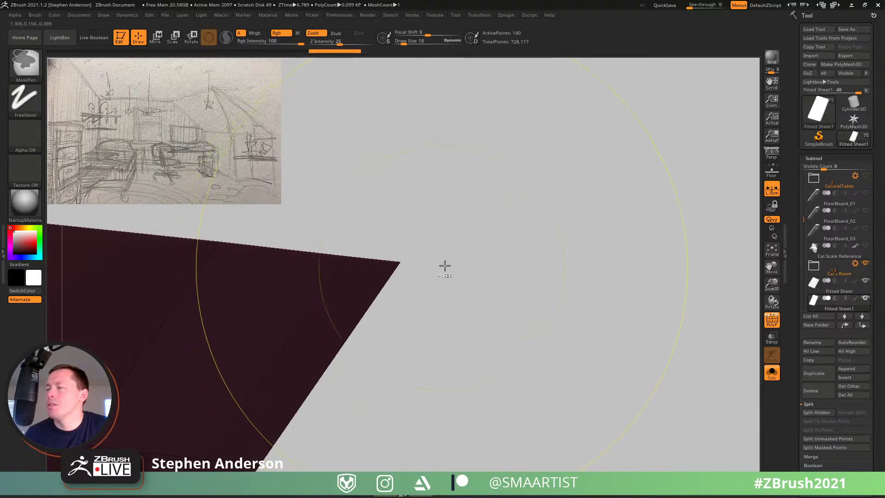
pyautogui.keyDown('ctrl'); pyautogui.keyDown('shift'); pyautogui.click(435, 268); pyautogui.keyUp('shift'); pyautogui.keyUp('ctrl')
pyautogui.keyDown('ctrl'); pyautogui.keyDown('shift'); pyautogui.click(436, 269); pyautogui.keyUp('shift'); pyautogui.keyUp('ctrl')
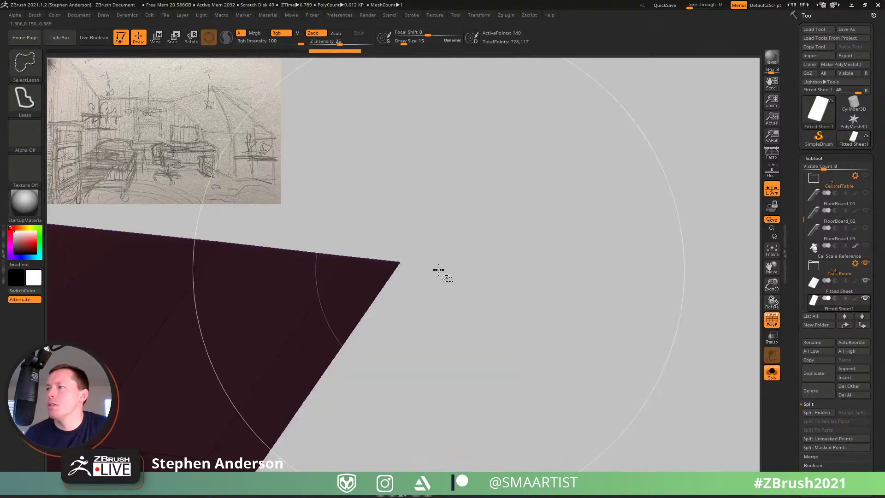
pyautogui.keyDown('ctrl'); pyautogui.keyDown('shift'); pyautogui.click(438, 271); pyautogui.keyUp('shift'); pyautogui.keyUp('ctrl')
pyautogui.moveTo(442, 272)
pyautogui.mouseDown()
pyautogui.moveTo(411, 358)
pyautogui.moveTo(439, 284)
pyautogui.moveTo(382, 303)
pyautogui.mouseUp()
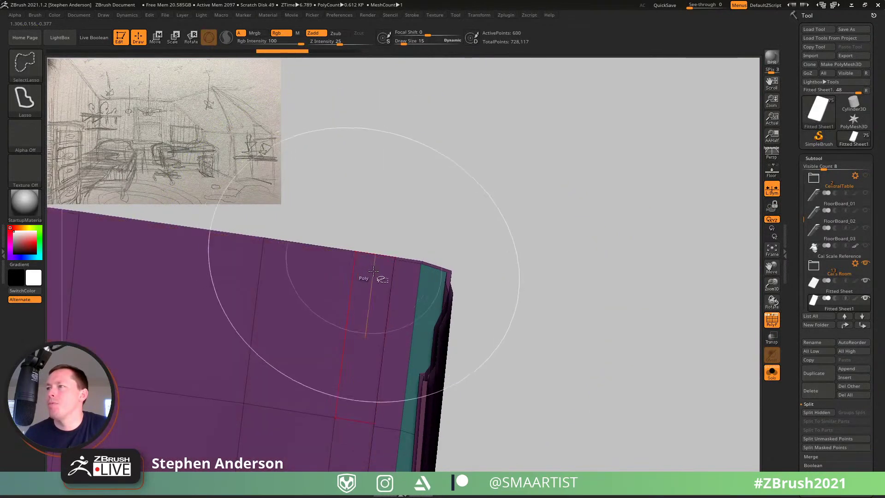
pyautogui.keyDown('ctrl'); pyautogui.keyDown('shift'); pyautogui.click(373, 275); pyautogui.keyUp('shift'); pyautogui.keyUp('ctrl')
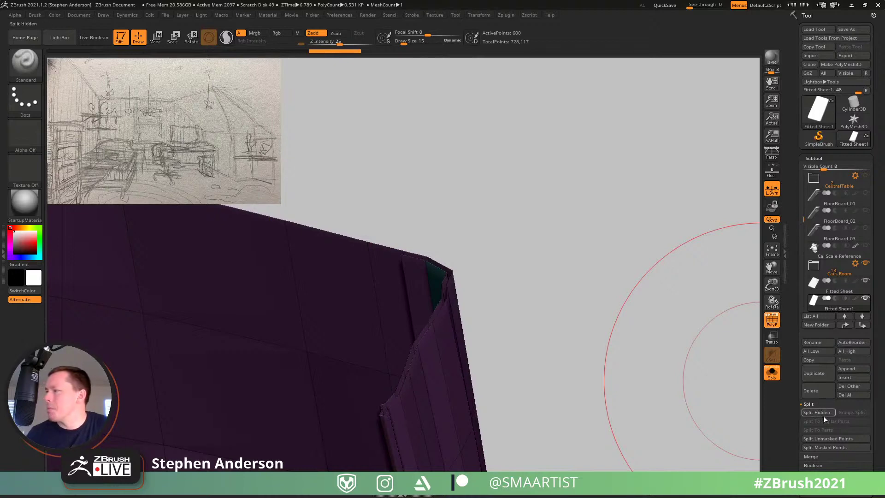
# Step: Hide the small polygon loops around the folded lower hem and delete all hidden geometry from the duplicated sheet
pyautogui.scroll(-5, 868, 387)
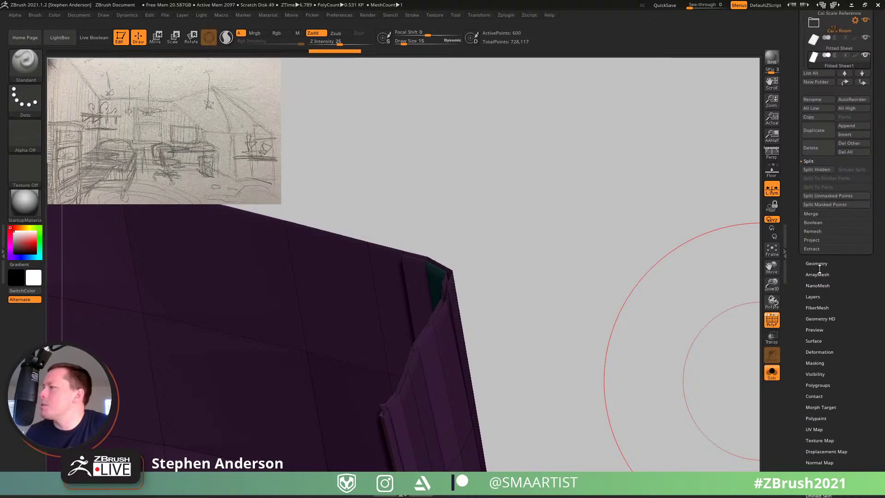
pyautogui.keyDown('alt'); pyautogui.moveTo(411, 338); pyautogui.dragTo(340, 311, button='right'); pyautogui.keyUp('alt')
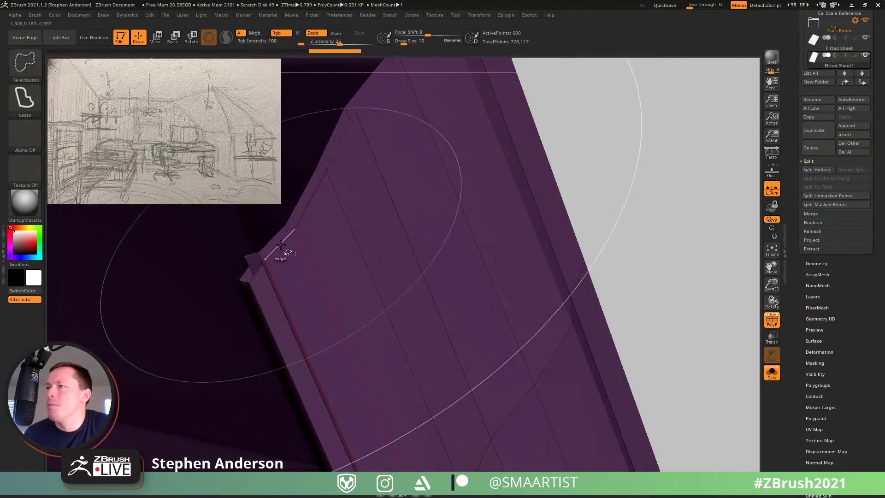
pyautogui.hotkey('ctrl', 'z')
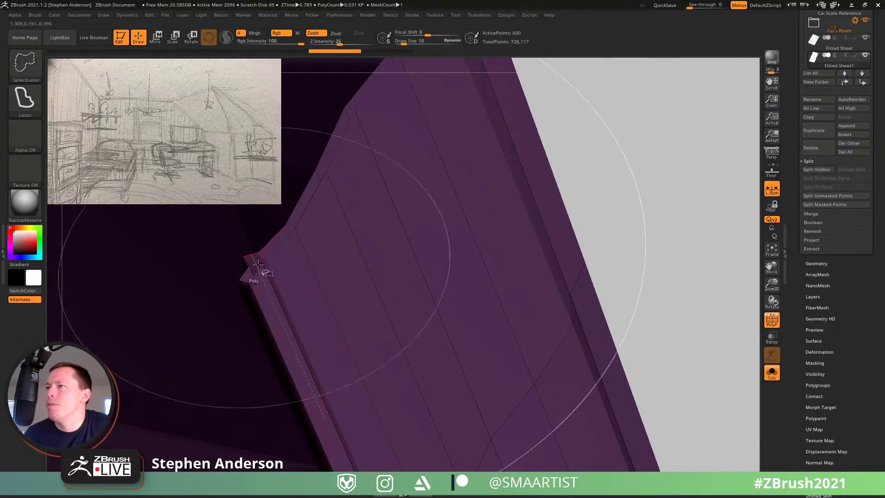
pyautogui.keyDown('ctrl'); pyautogui.keyDown('shift'); pyautogui.click(286, 252); pyautogui.keyUp('shift'); pyautogui.keyUp('ctrl')
pyautogui.moveTo(355, 259)
pyautogui.keyDown('ctrl'); pyautogui.mouseDown(button='right')
pyautogui.moveTo(339, 312)
pyautogui.moveTo(621, 327)
pyautogui.moveTo(572, 316)
pyautogui.moveTo(644, 379)
pyautogui.moveTo(561, 331)
pyautogui.moveTo(583, 336)
pyautogui.mouseUp(button='right'); pyautogui.keyUp('ctrl')
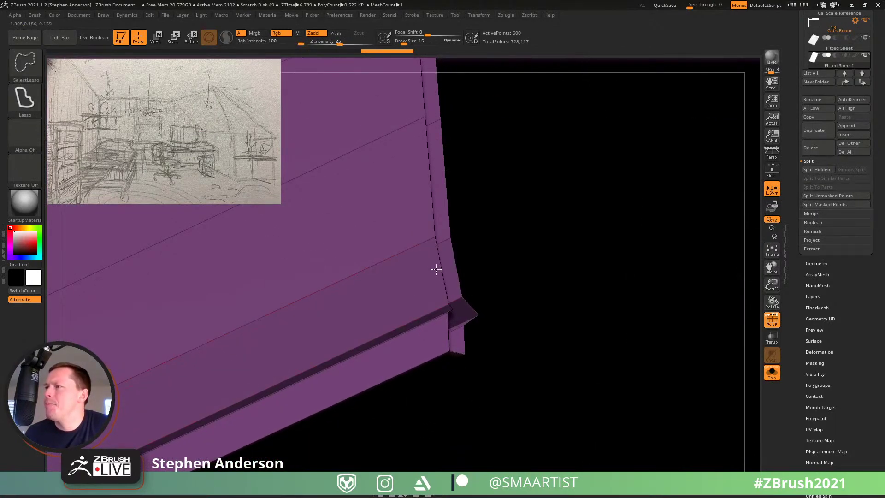
pyautogui.keyDown('ctrl'); pyautogui.moveTo(434, 284); pyautogui.dragTo(461, 267, button='right'); pyautogui.keyUp('ctrl')
pyautogui.click(818, 265)
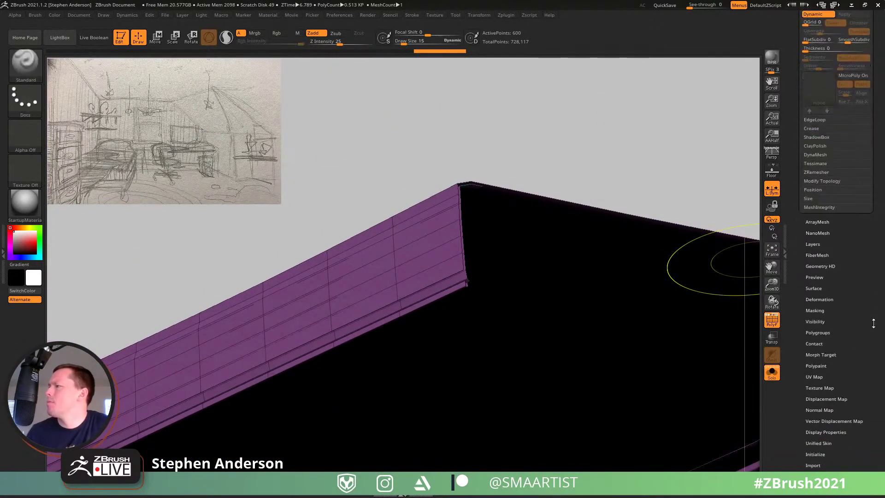
pyautogui.click(821, 181)
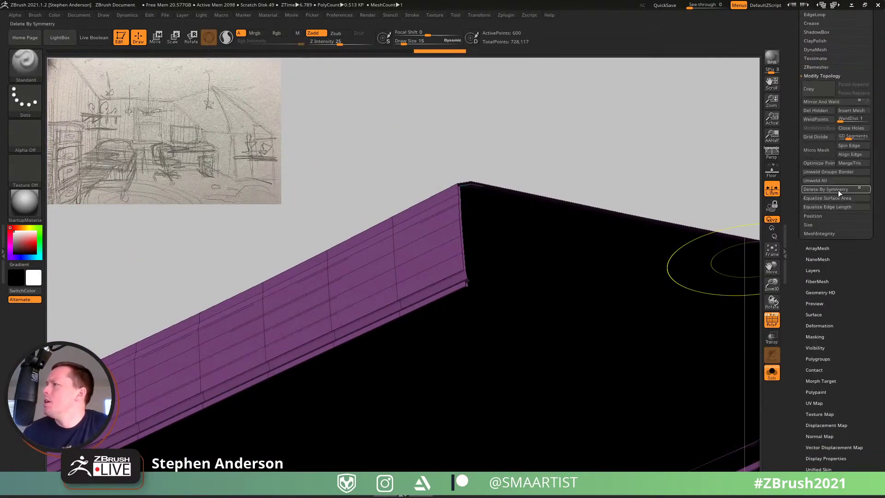
pyautogui.click(819, 110)
# Step: Isolate one connected piece of the sheet by lassoing part of it below the hem and growing the visibility fully
pyautogui.moveTo(502, 226)
pyautogui.mouseDown(button='right')
pyautogui.moveTo(499, 258)
pyautogui.moveTo(482, 229)
pyautogui.moveTo(450, 207)
pyautogui.mouseUp(button='right')
pyautogui.moveTo(516, 285)
pyautogui.mouseDown(button='right')
pyautogui.moveTo(545, 373)
pyautogui.moveTo(502, 349)
pyautogui.moveTo(543, 366)
pyautogui.mouseUp(button='right')
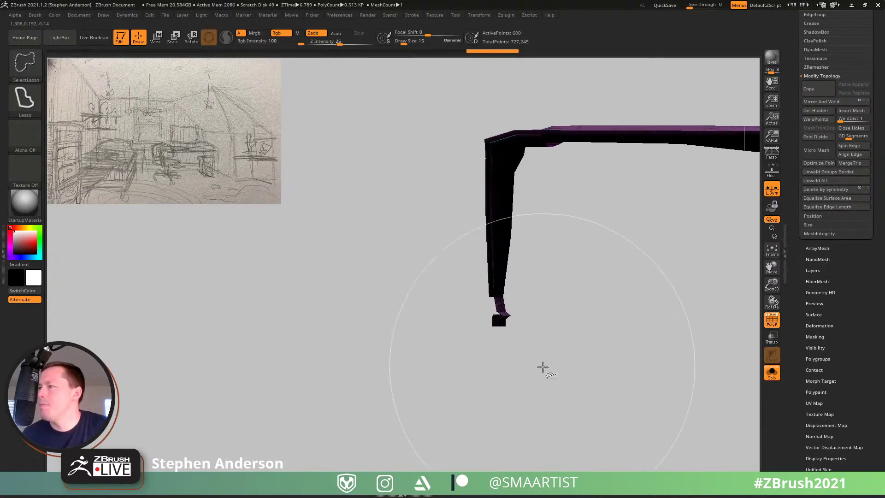
pyautogui.moveTo(541, 364)
pyautogui.keyDown('ctrl'); pyautogui.keyDown('shift'); pyautogui.mouseDown()
pyautogui.moveTo(481, 311)
pyautogui.moveTo(543, 312)
pyautogui.mouseUp(); pyautogui.keyUp('shift'); pyautogui.keyUp('ctrl')
pyautogui.hotkey('ctrl', 'shift', 'a')
pyautogui.keyDown('ctrl'); pyautogui.keyDown('shift'); pyautogui.moveTo(552, 352); pyautogui.dragTo(568, 376); pyautogui.keyUp('shift'); pyautogui.keyUp('ctrl')
pyautogui.moveTo(568, 374); pyautogui.dragTo(574, 268, button='right')
pyautogui.keyDown('alt'); pyautogui.moveTo(575, 267); pyautogui.dragTo(451, 263, button='right'); pyautogui.keyUp('alt')
pyautogui.moveTo(452, 263)
pyautogui.mouseDown(button='right')
pyautogui.moveTo(509, 317)
pyautogui.moveTo(542, 378)
pyautogui.moveTo(551, 329)
pyautogui.moveTo(541, 387)
pyautogui.moveTo(525, 338)
pyautogui.moveTo(540, 337)
pyautogui.mouseUp(button='right')
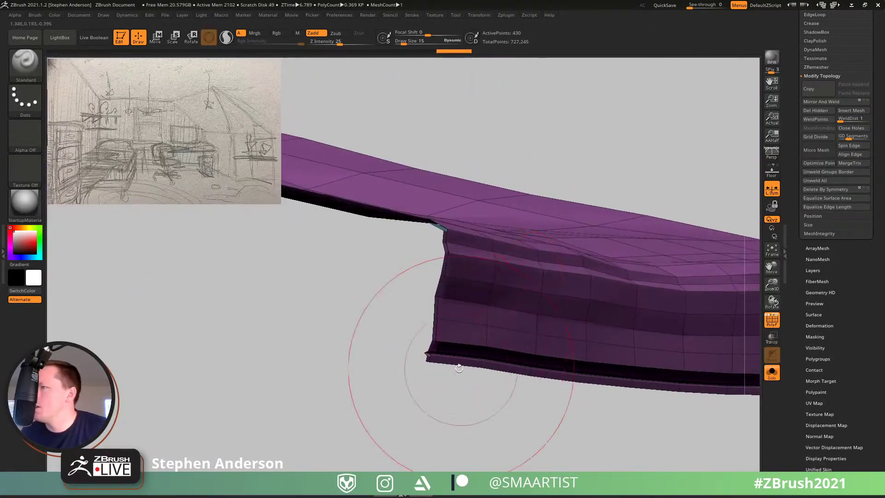
# Step: Hide the lower hem area, isolate the connected outer shell of the sheet and delete the hidden geometry
pyautogui.keyDown('ctrl'); pyautogui.keyDown('alt'); pyautogui.keyDown('shift'); pyautogui.moveTo(417, 345); pyautogui.dragTo(373, 384); pyautogui.keyUp('shift'); pyautogui.keyUp('alt'); pyautogui.keyUp('ctrl')
pyautogui.moveTo(442, 437)
pyautogui.keyDown('ctrl'); pyautogui.keyDown('shift'); pyautogui.mouseDown()
pyautogui.moveTo(466, 454)
pyautogui.moveTo(523, 433)
pyautogui.mouseUp(); pyautogui.keyUp('shift'); pyautogui.keyUp('ctrl')
pyautogui.hotkey('ctrl', 'shift', 'a')
pyautogui.moveTo(543, 374)
pyautogui.keyDown('ctrl'); pyautogui.mouseDown(button='right')
pyautogui.moveTo(478, 308)
pyautogui.moveTo(530, 352)
pyautogui.moveTo(545, 341)
pyautogui.moveTo(512, 278)
pyautogui.mouseUp(button='right'); pyautogui.keyUp('ctrl')
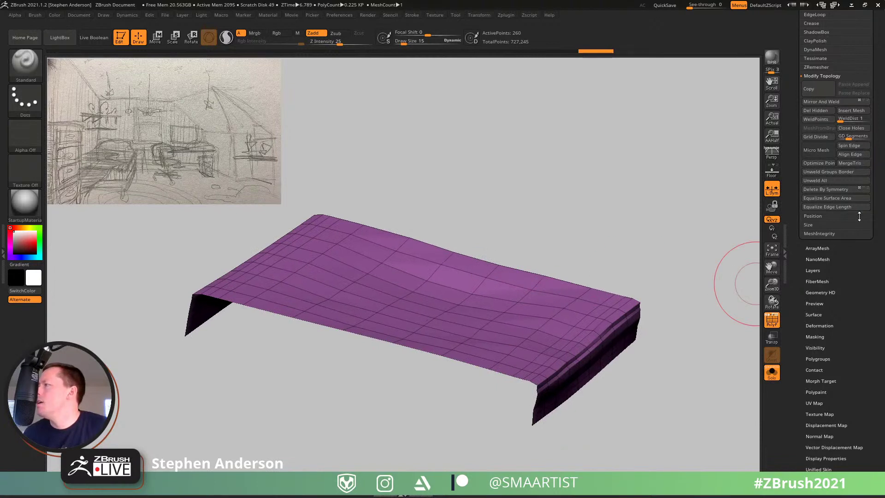
pyautogui.click(815, 111)
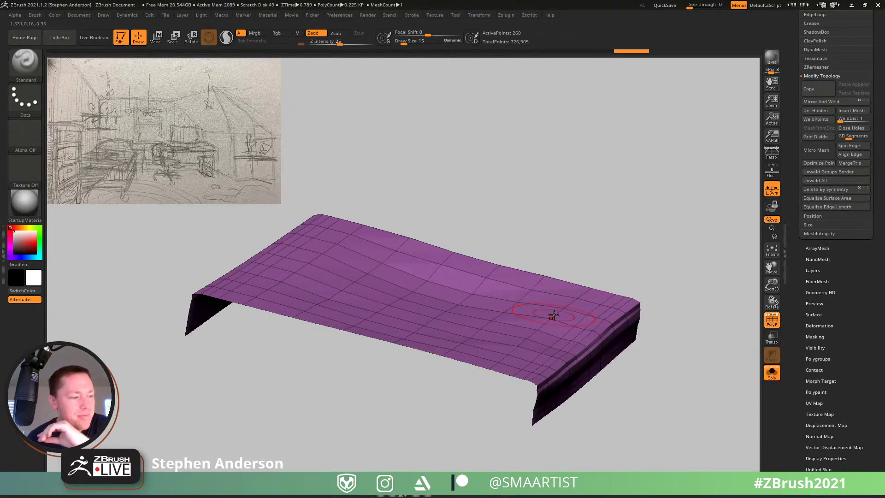
# Step: Switch to the ZModeler brush and delete a closely spaced edge loop along the sheet's upper side edge
pyautogui.moveTo(547, 302); pyautogui.dragTo(455, 296, button='right')
pyautogui.keyDown('ctrl'); pyautogui.moveTo(442, 387); pyautogui.dragTo(454, 426, button='right'); pyautogui.keyUp('ctrl')
pyautogui.moveTo(332, 423); pyautogui.dragTo(347, 375, button='right')
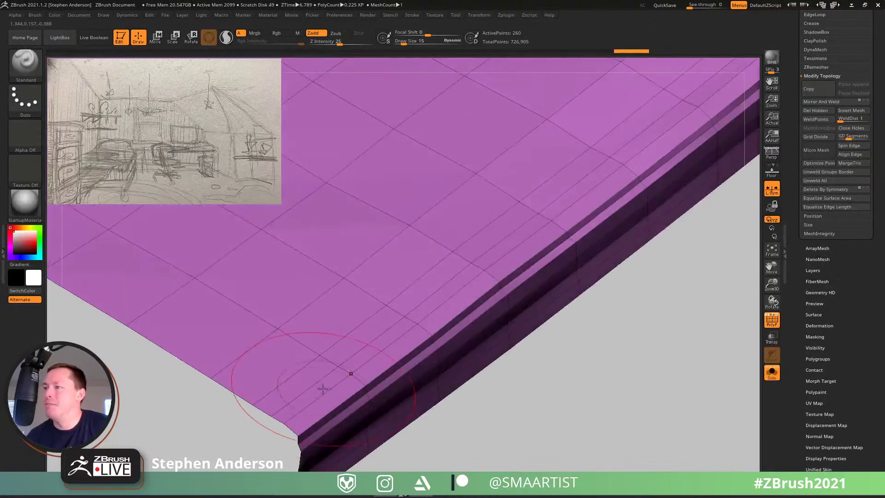
pyautogui.press('b')
pyautogui.press('z')
pyautogui.press('m')
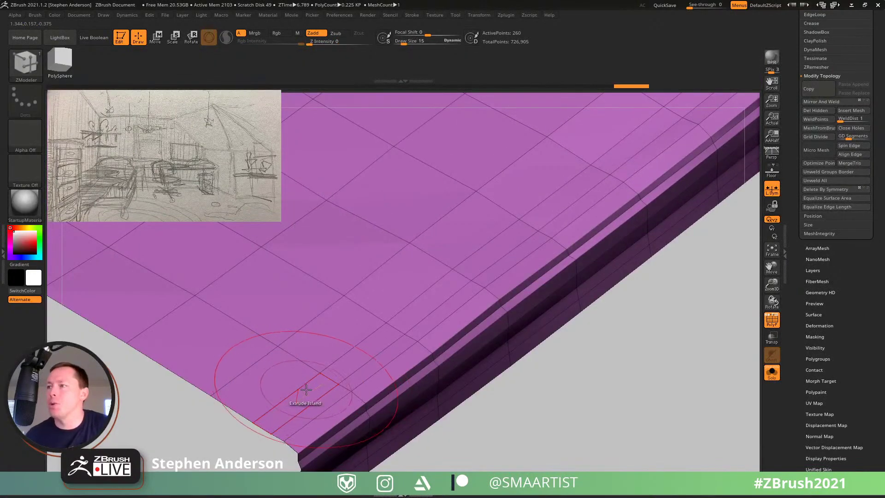
pyautogui.keyDown('alt'); pyautogui.click(297, 393); pyautogui.keyUp('alt')
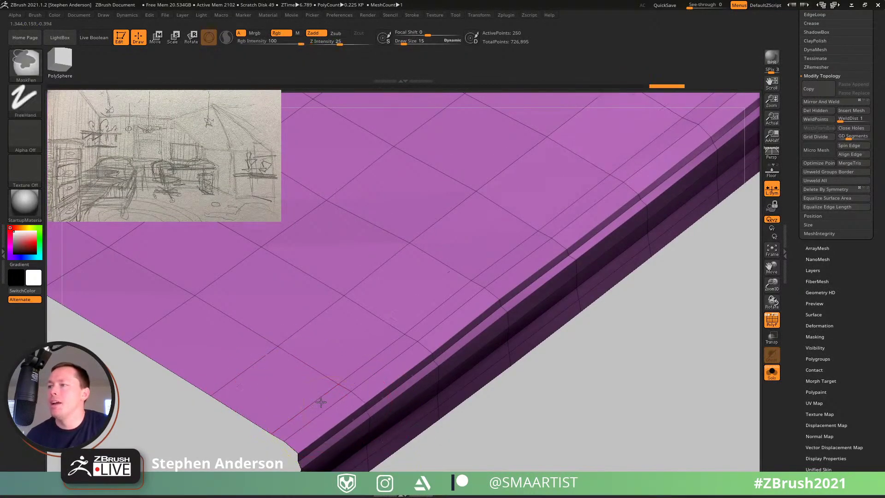
# Step: Delete the remaining tightly spaced edge loops at the sheet's rounded sides and the outermost strip of one side flap
pyautogui.keyDown('ctrl'); pyautogui.moveTo(319, 403); pyautogui.dragTo(396, 387, button='right'); pyautogui.keyUp('ctrl')
pyautogui.keyDown('alt'); pyautogui.click(368, 360); pyautogui.keyUp('alt')
pyautogui.keyDown('alt'); pyautogui.click(306, 351); pyautogui.keyUp('alt')
pyautogui.keyDown('alt'); pyautogui.click(305, 350); pyautogui.keyUp('alt')
pyautogui.keyDown('alt'); pyautogui.click(454, 361); pyautogui.keyUp('alt')
pyautogui.keyDown('alt'); pyautogui.click(442, 353); pyautogui.keyUp('alt')
pyautogui.keyDown('alt'); pyautogui.click(414, 385); pyautogui.keyUp('alt')
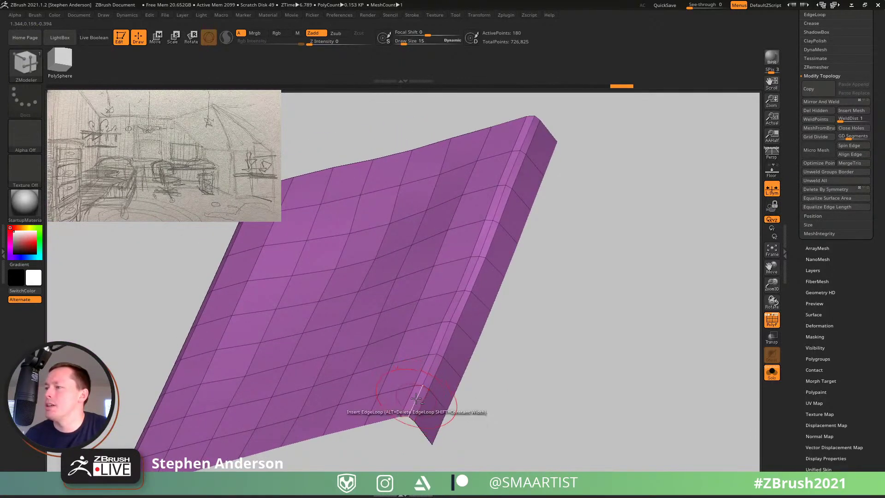
pyautogui.click(427, 418)
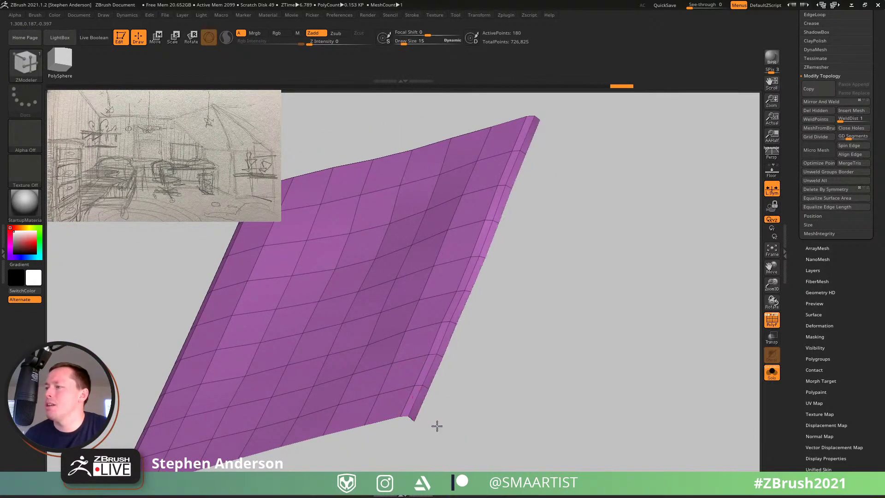
# Step: Delete the remaining closely spaced side loops and the folded flap strips, leaving only the sheet's coarse upper panel
pyautogui.click(419, 395)
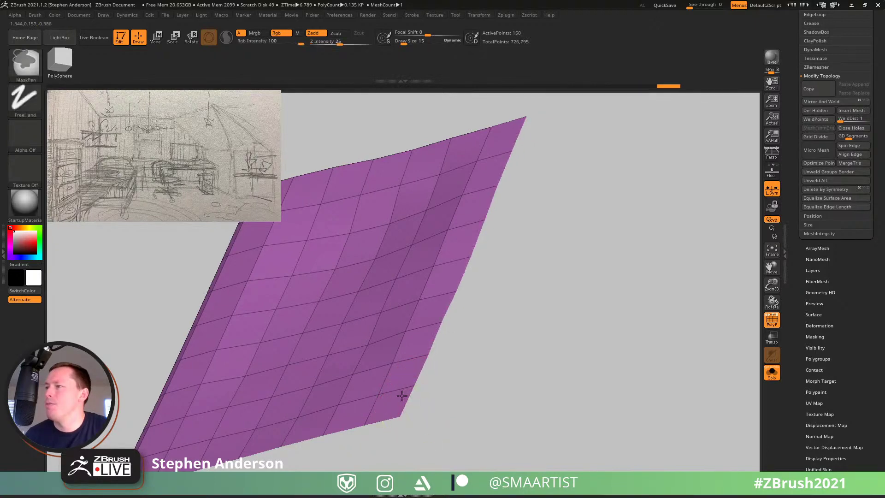
pyautogui.moveTo(419, 395); pyautogui.dragTo(447, 393, button='right')
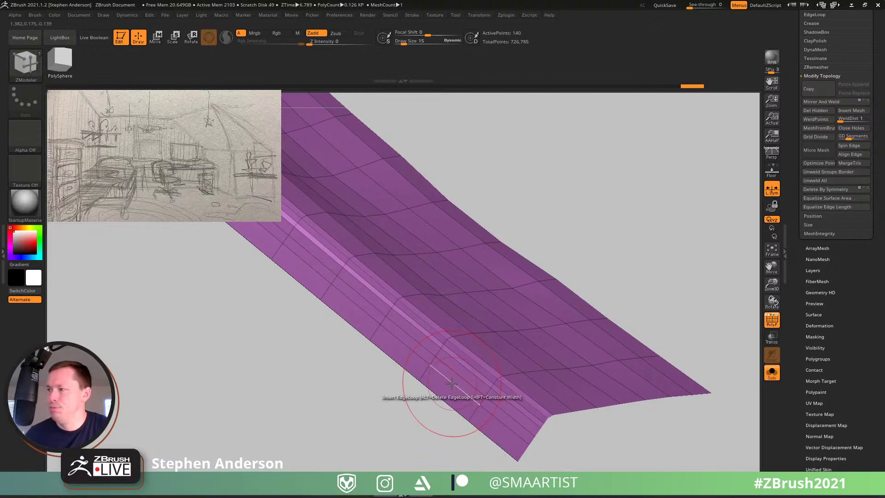
pyautogui.hotkey('ctrl', 'z')
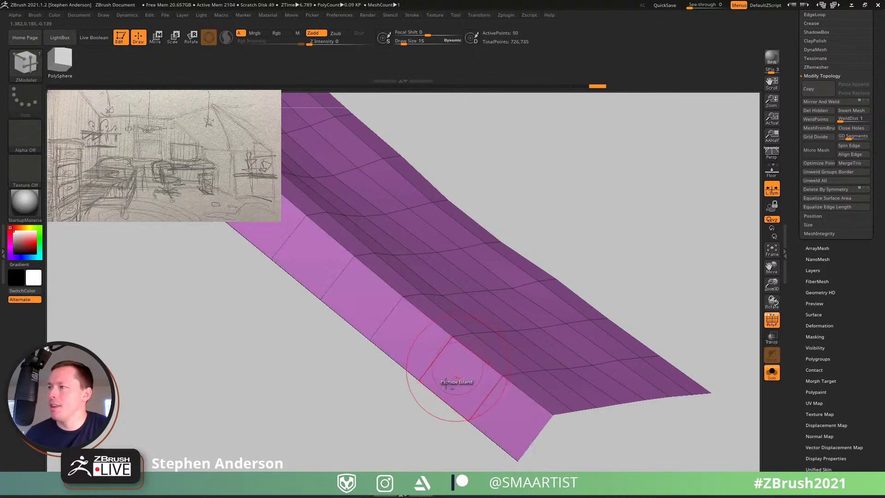
pyautogui.click(445, 401)
pyautogui.moveTo(515, 358); pyautogui.dragTo(458, 314, button='right')
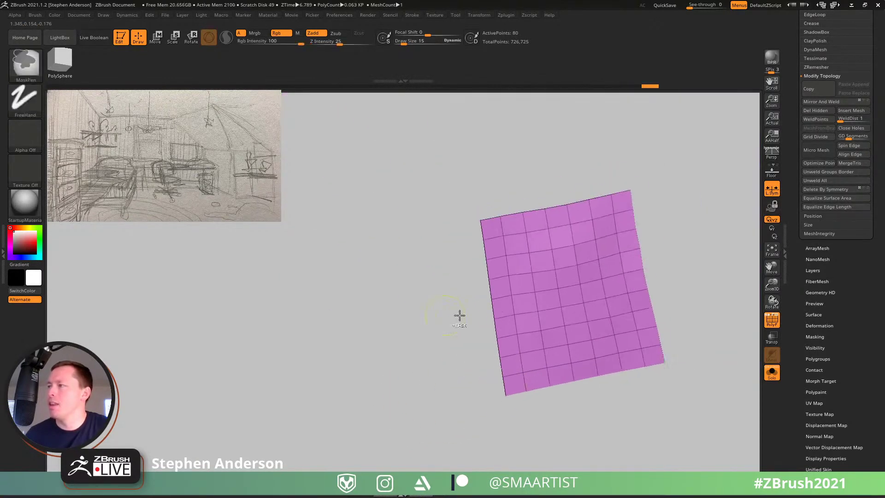
pyautogui.keyDown('alt'); pyautogui.moveTo(531, 307); pyautogui.dragTo(475, 330, button='right'); pyautogui.keyUp('alt')
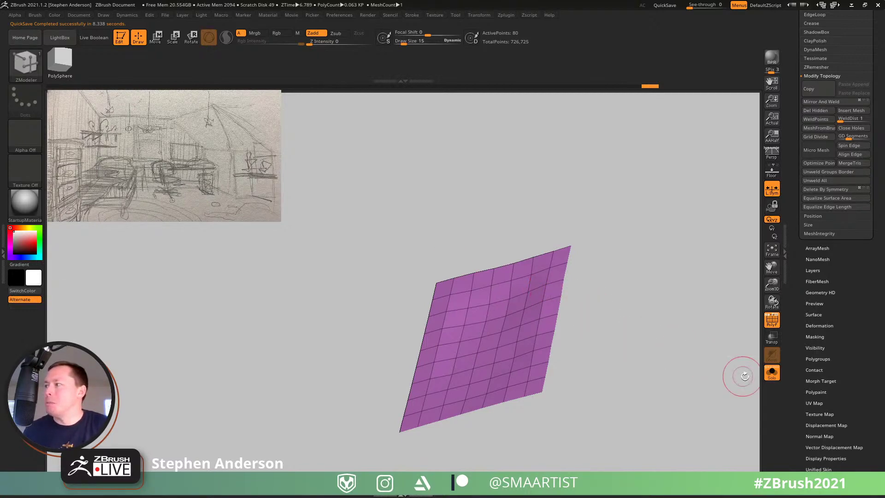
# Step: Leave solo display with the Move gizmo active, and hide the room's walls, floor and props around the bed
pyautogui.click(771, 373)
pyautogui.moveTo(556, 346)
pyautogui.keyDown('ctrl'); pyautogui.mouseDown(button='right')
pyautogui.moveTo(551, 396)
pyautogui.moveTo(560, 324)
pyautogui.moveTo(509, 331)
pyautogui.moveTo(486, 282)
pyautogui.mouseUp(button='right'); pyautogui.keyUp('ctrl')
pyautogui.press('w')
pyautogui.moveTo(465, 299); pyautogui.dragTo(469, 285)
pyautogui.moveTo(564, 282); pyautogui.dragTo(573, 293, button='right')
pyautogui.moveTo(796, 244); pyautogui.dragTo(850, 380)
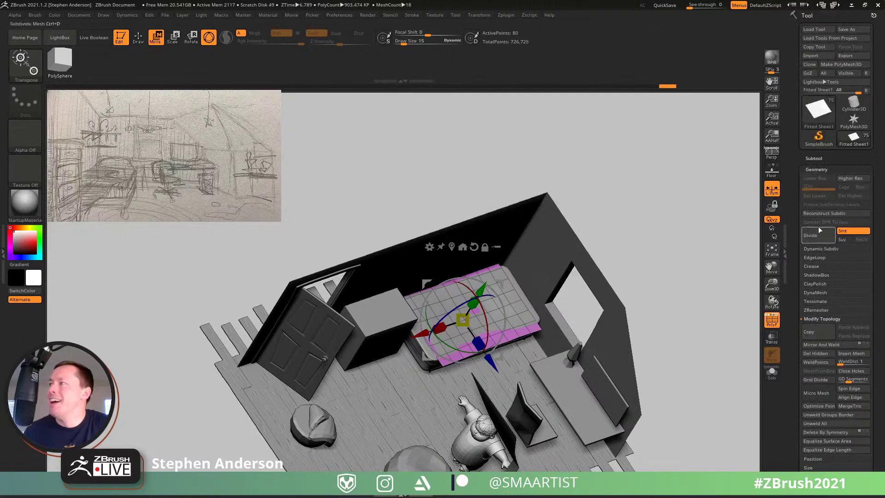
pyautogui.click(819, 158)
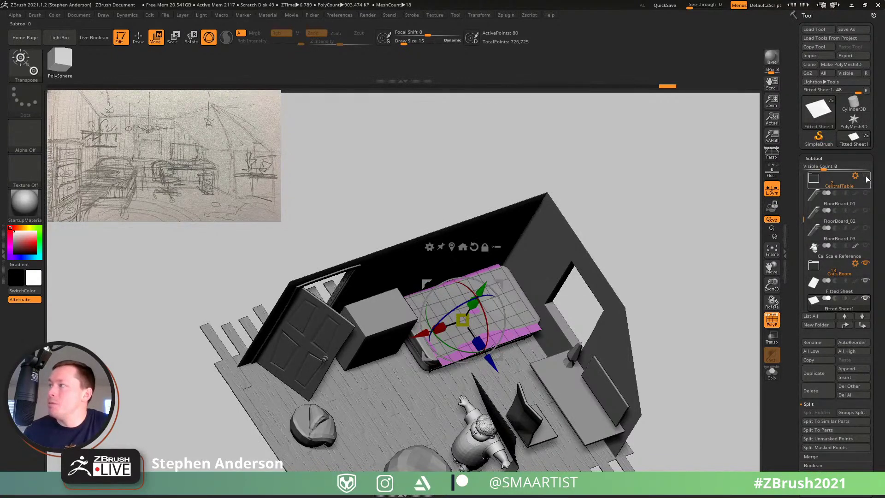
pyautogui.click(833, 286)
pyautogui.click(866, 263)
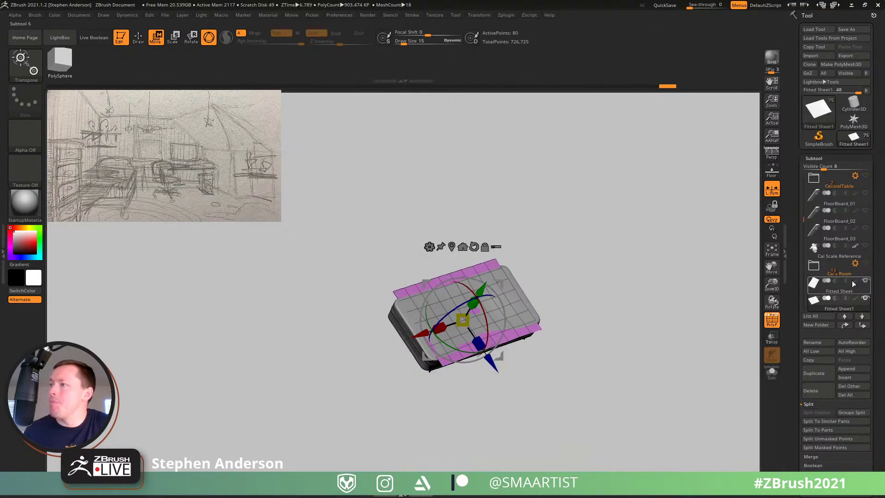
# Step: Raise the sheet panel clear of the mattress and shift it in the side view
pyautogui.moveTo(613, 309); pyautogui.dragTo(608, 283, button='right')
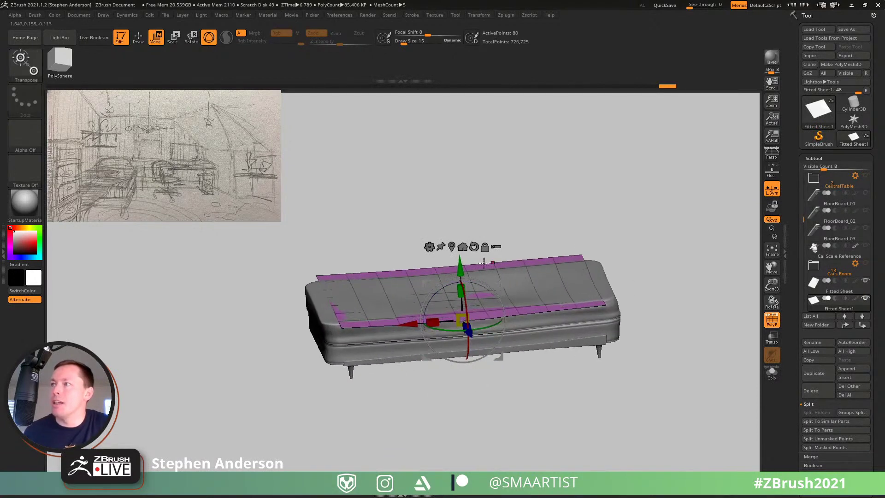
pyautogui.moveTo(459, 268); pyautogui.dragTo(458, 258)
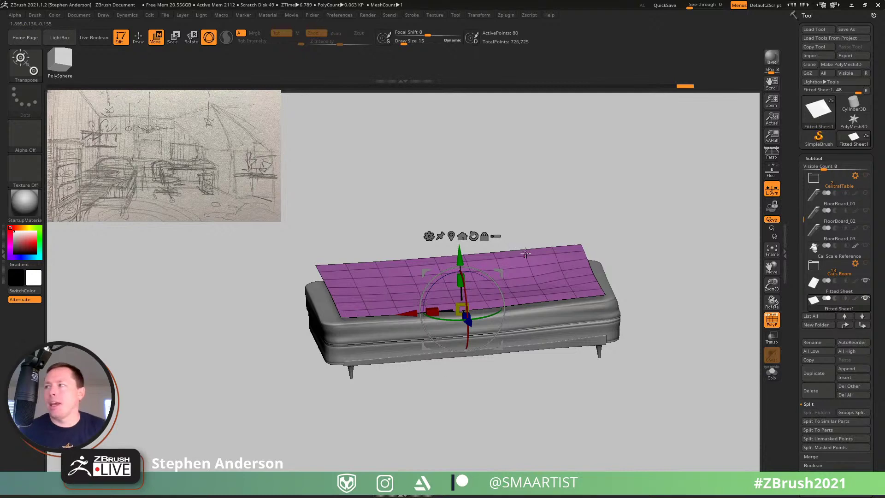
pyautogui.keyDown('alt'); pyautogui.moveTo(555, 207); pyautogui.dragTo(613, 242, button='right'); pyautogui.keyUp('alt')
pyautogui.moveTo(612, 242); pyautogui.dragTo(618, 223, button='right')
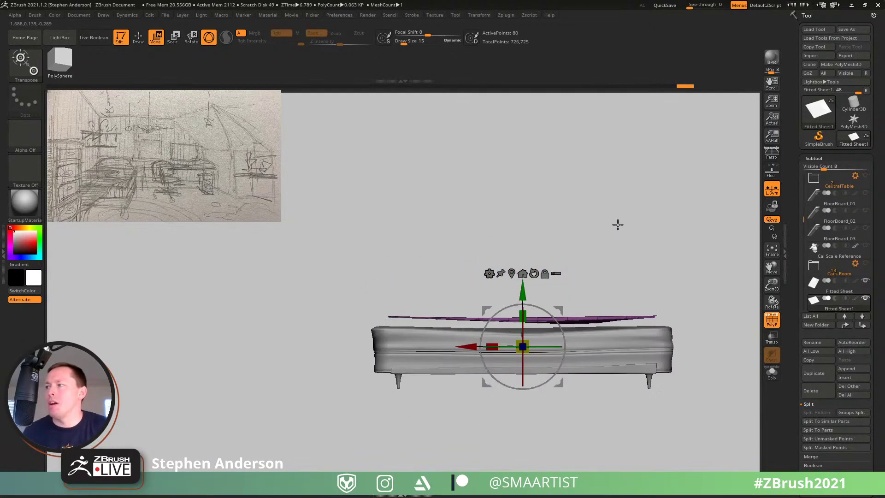
pyautogui.moveTo(559, 310); pyautogui.dragTo(506, 263)
pyautogui.moveTo(506, 264); pyautogui.dragTo(474, 290, button='right')
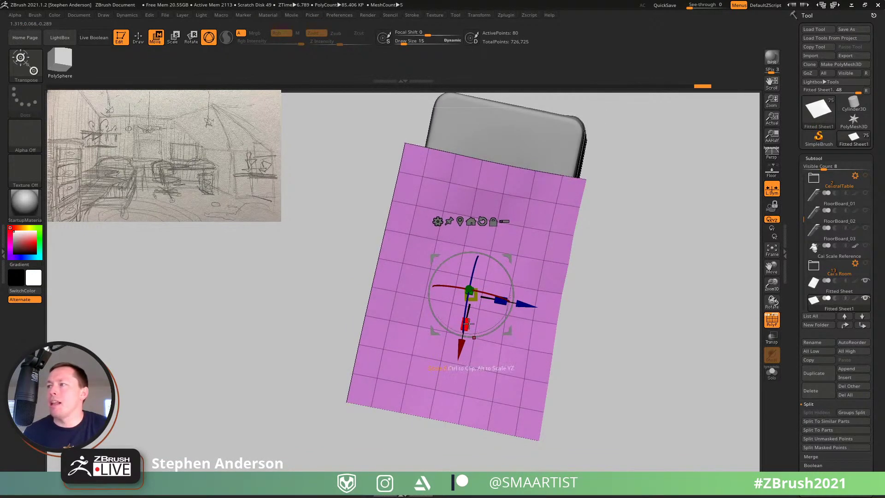
# Step: Make the other subtools transparent, turn off the wireframe and move the sheet panel over the mattress in the top view
pyautogui.moveTo(468, 324); pyautogui.dragTo(582, 286, button='right')
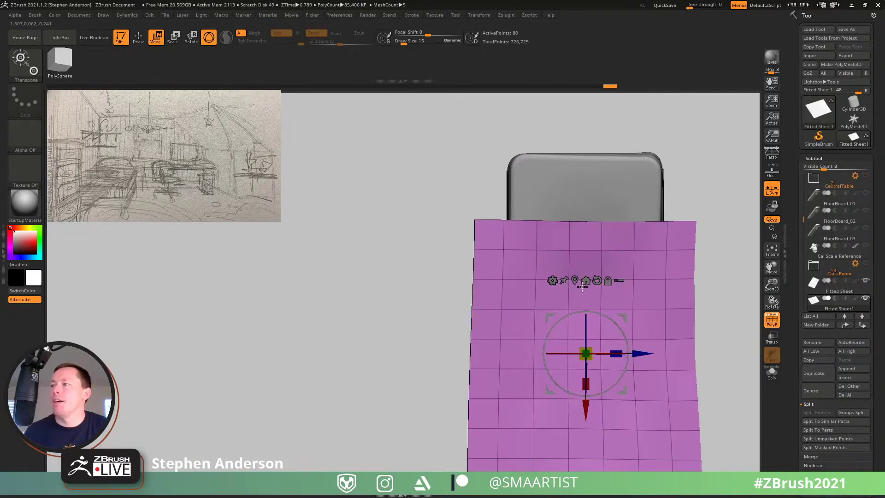
pyautogui.keyDown('alt'); pyautogui.moveTo(628, 266); pyautogui.dragTo(518, 218, button='right'); pyautogui.keyUp('alt')
pyautogui.keyDown('ctrl'); pyautogui.moveTo(517, 218); pyautogui.dragTo(572, 241, button='right'); pyautogui.keyUp('ctrl')
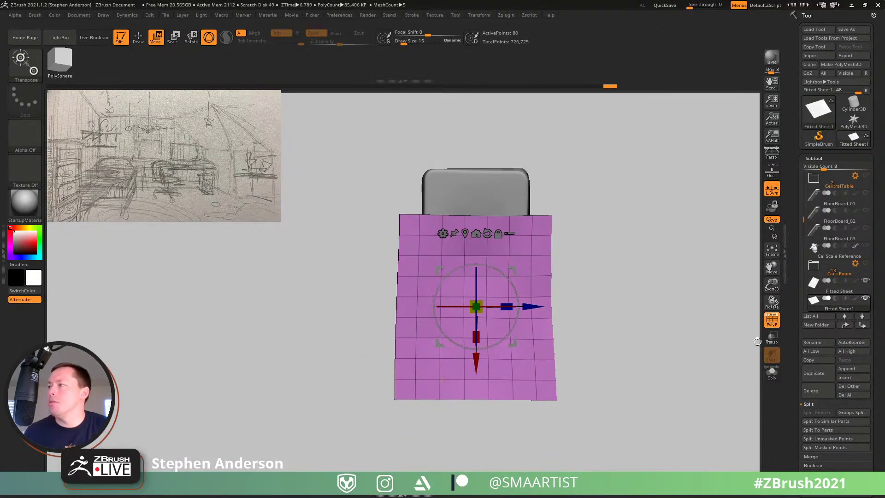
pyautogui.click(772, 337)
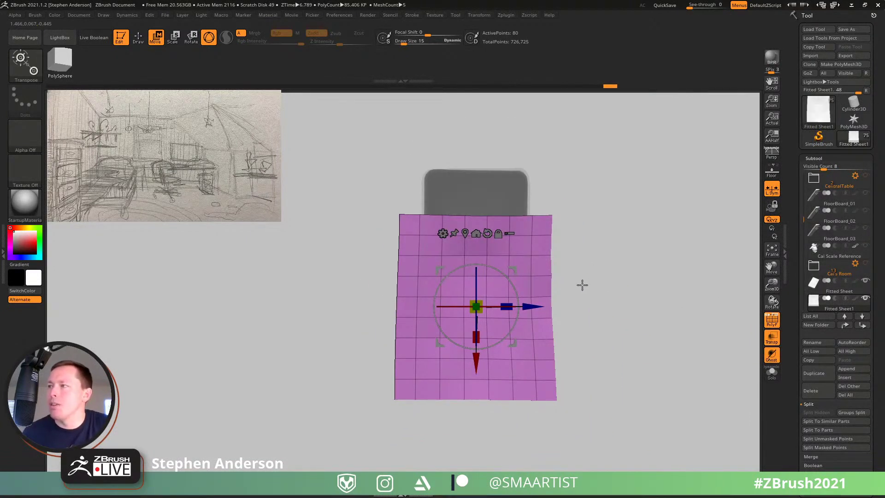
pyautogui.hotkey('shift', 'f')
pyautogui.moveTo(516, 272); pyautogui.dragTo(517, 263)
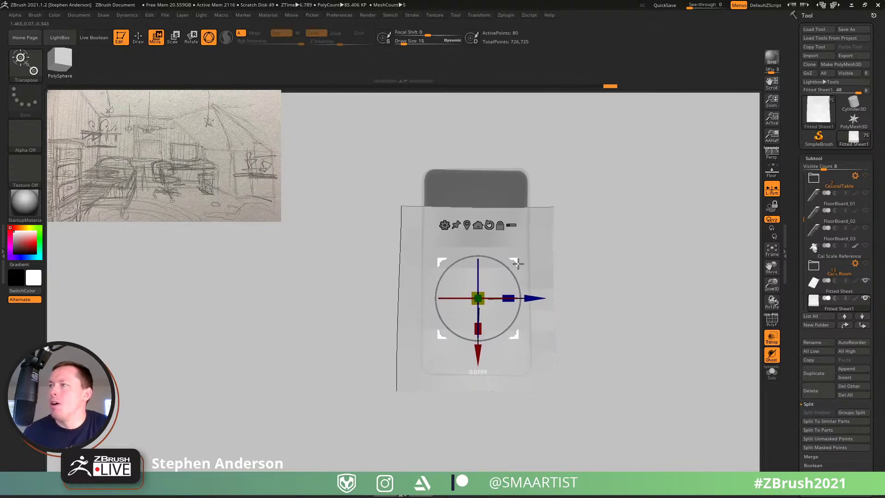
pyautogui.moveTo(594, 255); pyautogui.dragTo(568, 281)
pyautogui.moveTo(520, 265); pyautogui.dragTo(572, 281)
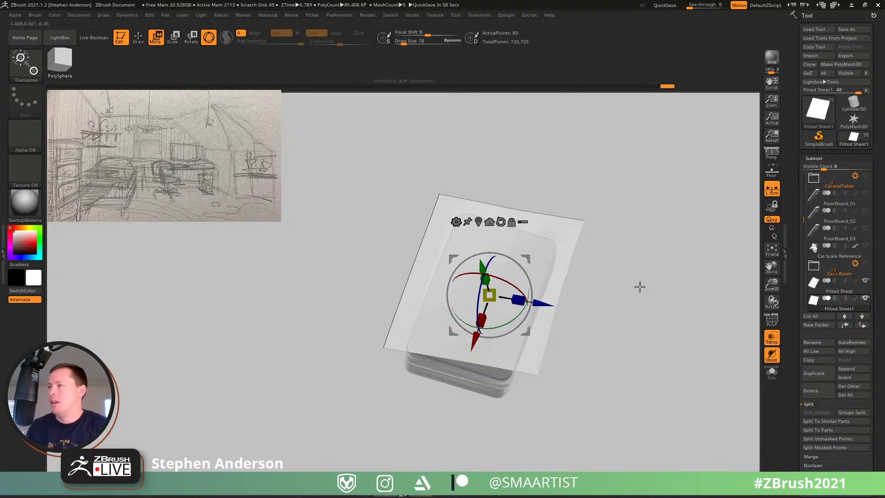
# Step: Fine-tune the sheet panel's position above the mattress from angled and end views, and return to Draw mode
pyautogui.moveTo(637, 286)
pyautogui.mouseDown()
pyautogui.moveTo(638, 327)
pyautogui.moveTo(630, 300)
pyautogui.mouseUp()
pyautogui.moveTo(527, 258); pyautogui.dragTo(536, 258)
pyautogui.moveTo(625, 279); pyautogui.dragTo(609, 200)
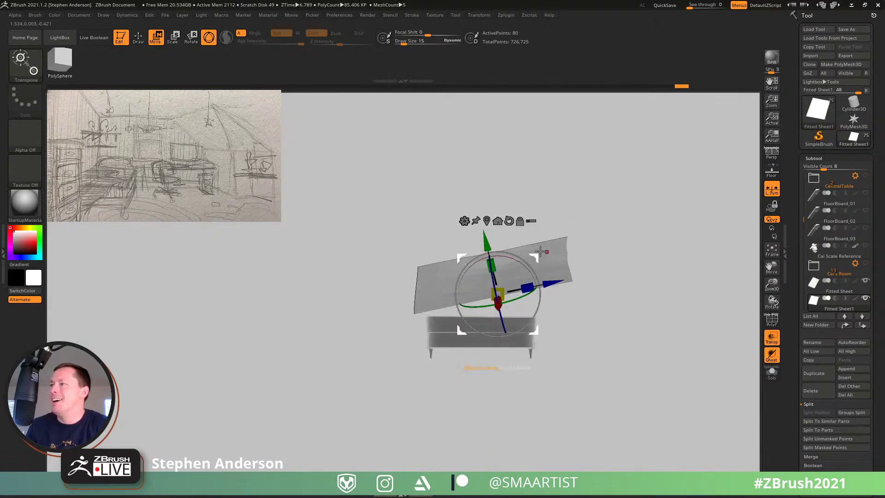
pyautogui.moveTo(538, 254); pyautogui.dragTo(545, 251)
pyautogui.moveTo(616, 217); pyautogui.dragTo(599, 288)
pyautogui.moveTo(546, 277); pyautogui.dragTo(615, 256)
pyautogui.press('q')
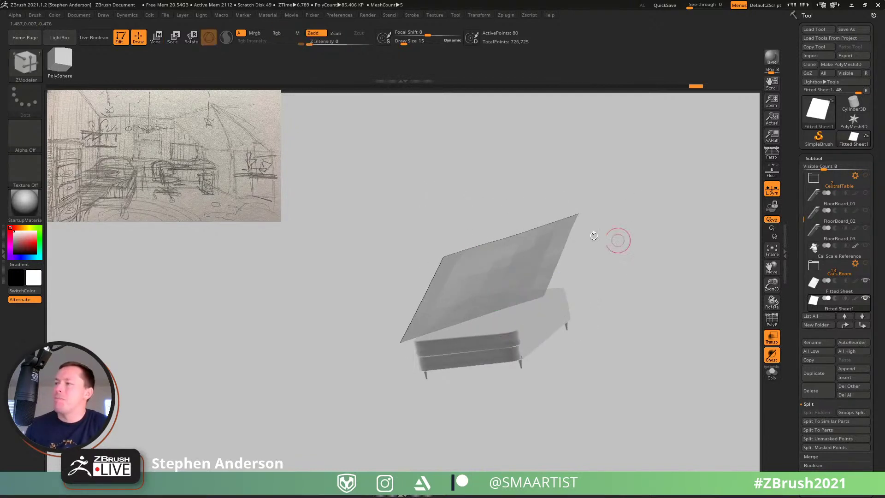
# Step: Try subdividing the sheet panel once with Smt smoothing on and compare its outline with and without the wireframe
pyautogui.click(127, 14)
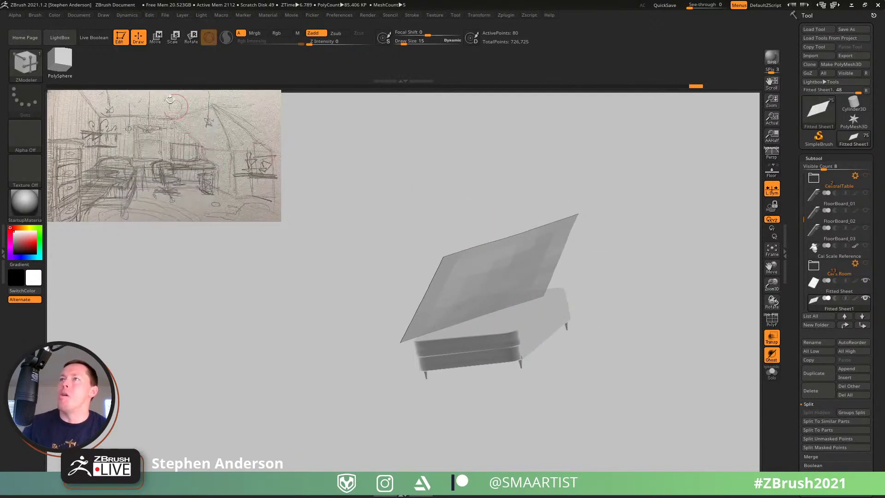
pyautogui.moveTo(595, 258); pyautogui.dragTo(627, 317)
pyautogui.hotkey('shift', 'f')
pyautogui.press('ctrl')
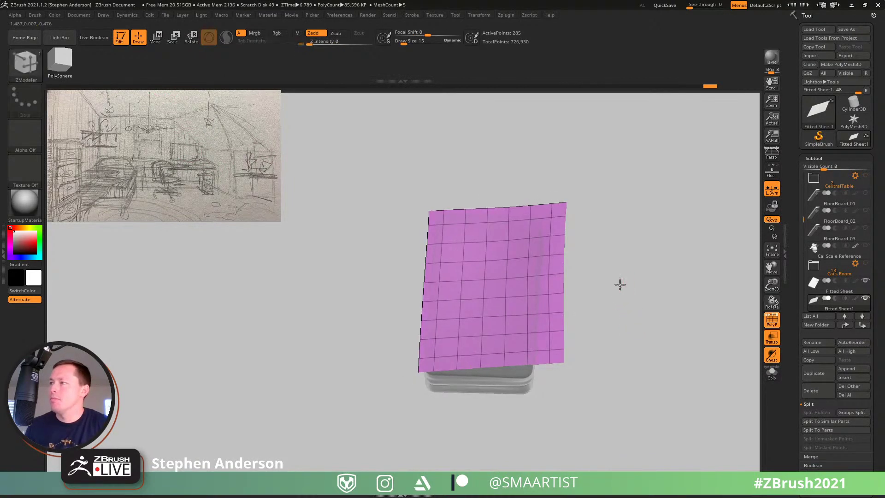
pyautogui.keyDown('shift'); pyautogui.moveTo(618, 283); pyautogui.dragTo(634, 292); pyautogui.keyUp('shift')
pyautogui.hotkey('shift', 'f')
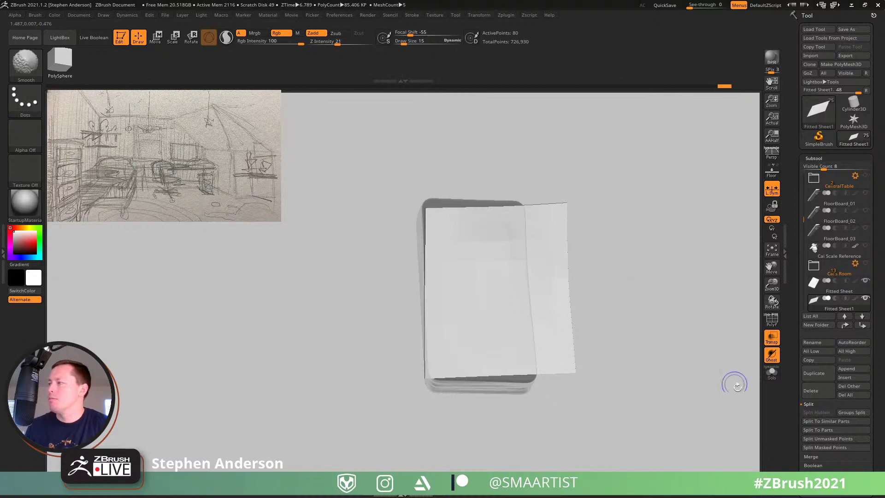
pyautogui.hotkey('shift', 'f')
pyautogui.click(813, 447)
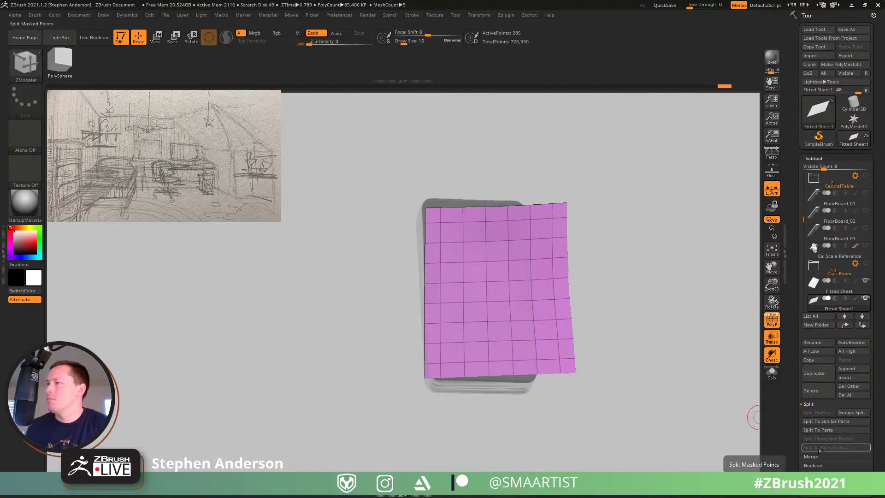
pyautogui.click(822, 319)
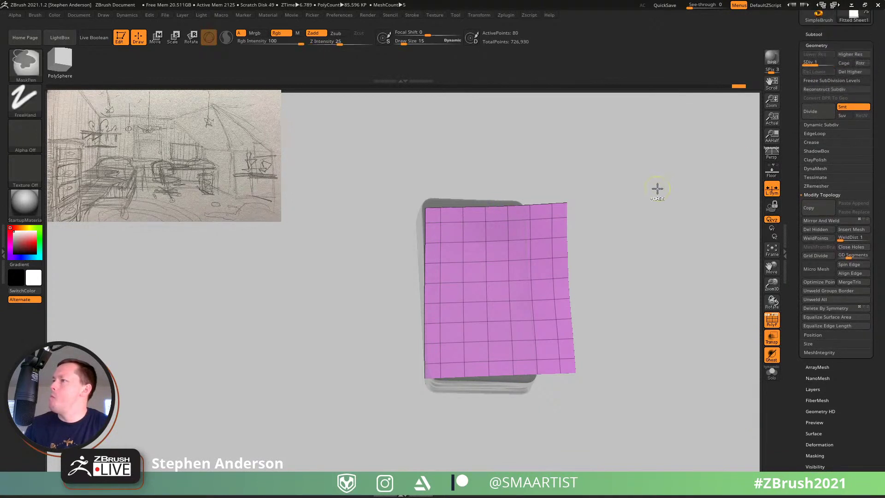
pyautogui.hotkey('shift', 'd')
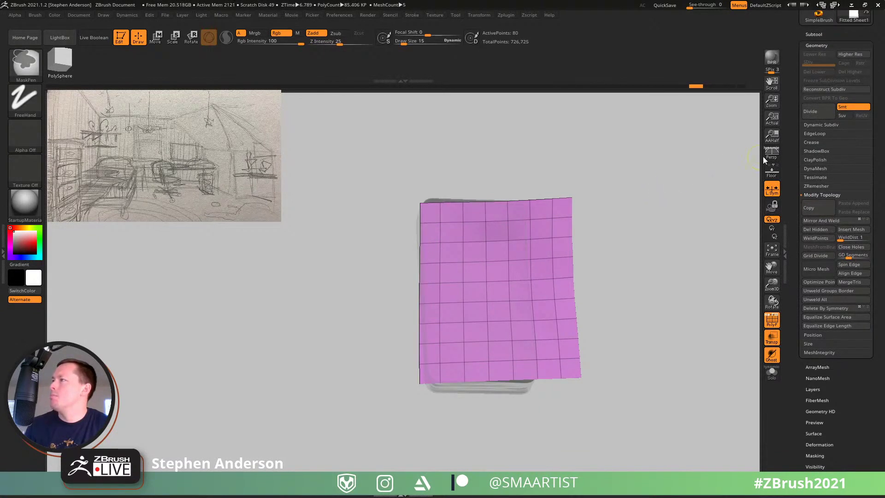
# Step: Subdivide the sheet panel once with Smt smoothing off, and turn off transparency for the other subtools
pyautogui.click(849, 107)
pyautogui.press('d')
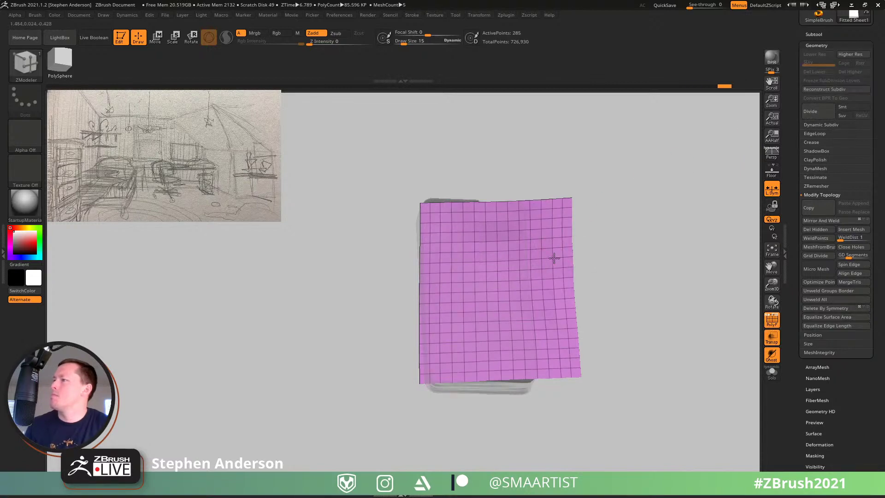
pyautogui.moveTo(553, 257)
pyautogui.mouseDown(button='right')
pyautogui.moveTo(529, 239)
pyautogui.moveTo(568, 268)
pyautogui.mouseUp(button='right')
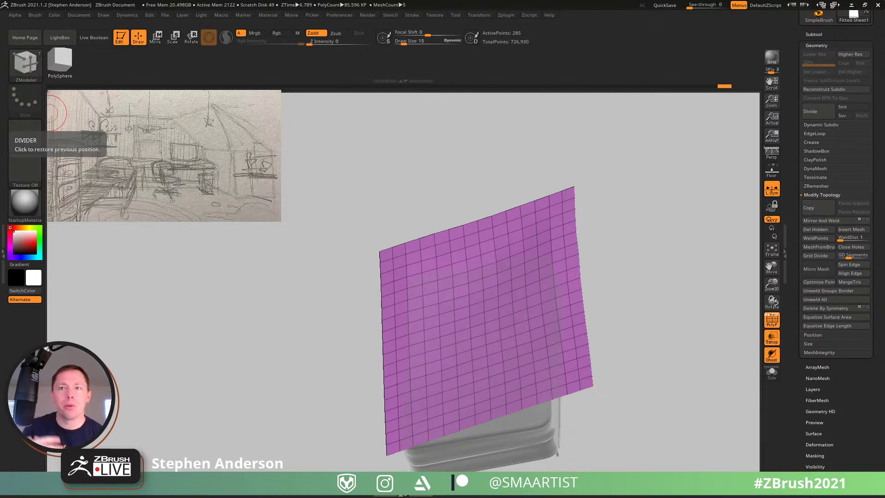
pyautogui.moveTo(361, 336); pyautogui.dragTo(350, 129)
pyautogui.click(772, 338)
# Step: Enable Collision Volume in the Dynamics settings and dock the Dynamics palette beside the canvas
pyautogui.click(127, 15)
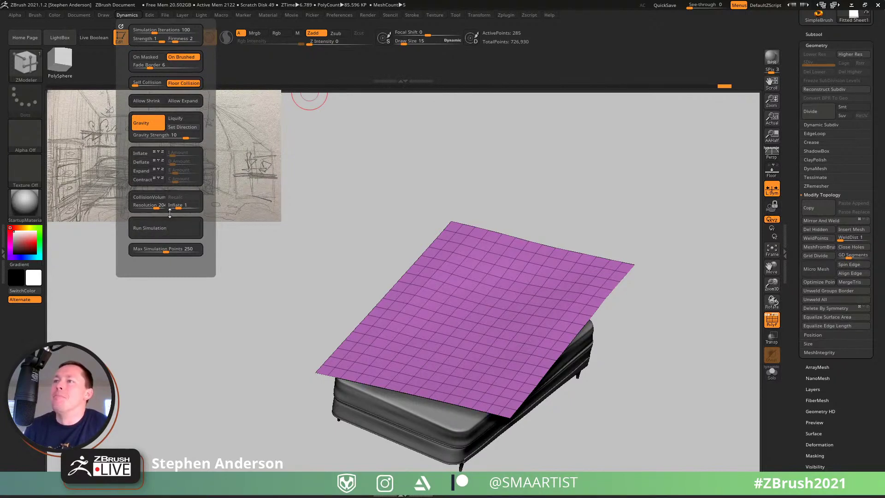
pyautogui.click(155, 198)
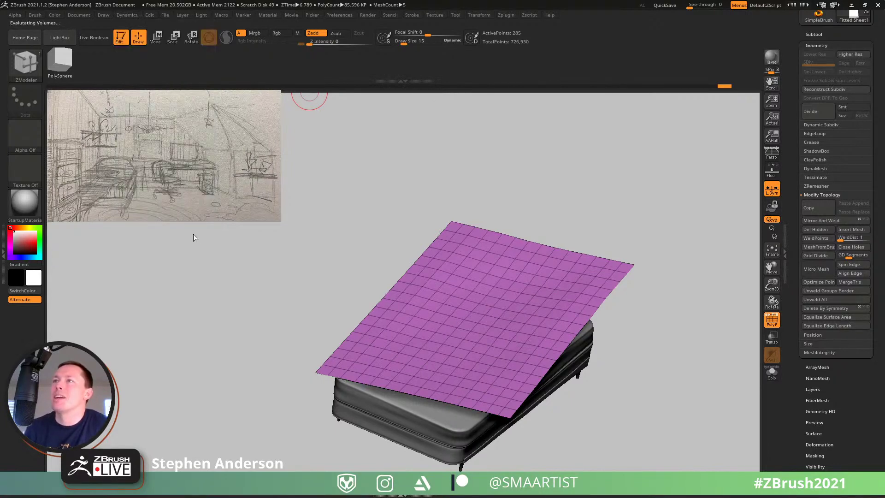
pyautogui.click(125, 15)
pyautogui.click(120, 26)
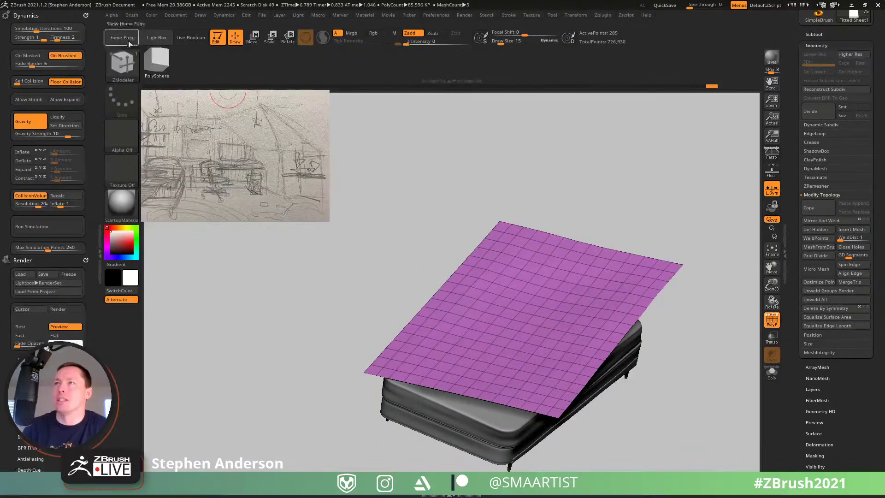
# Step: Set the collision volume's Inflate to 0 and select the sheet panel as the active subtool
pyautogui.click(58, 207)
pyautogui.moveTo(58, 207); pyautogui.dragTo(58, 211)
pyautogui.write('0')
pyautogui.press('Return')
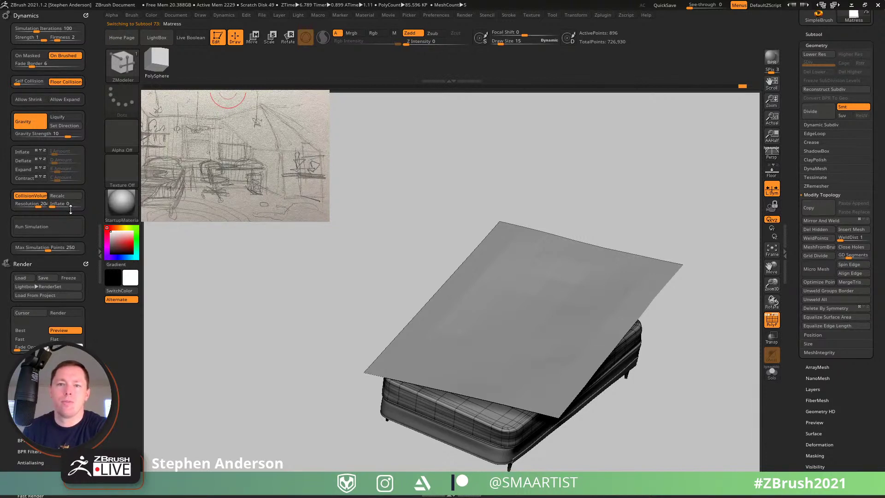
pyautogui.keyDown('alt'); pyautogui.click(653, 272); pyautogui.keyUp('alt')
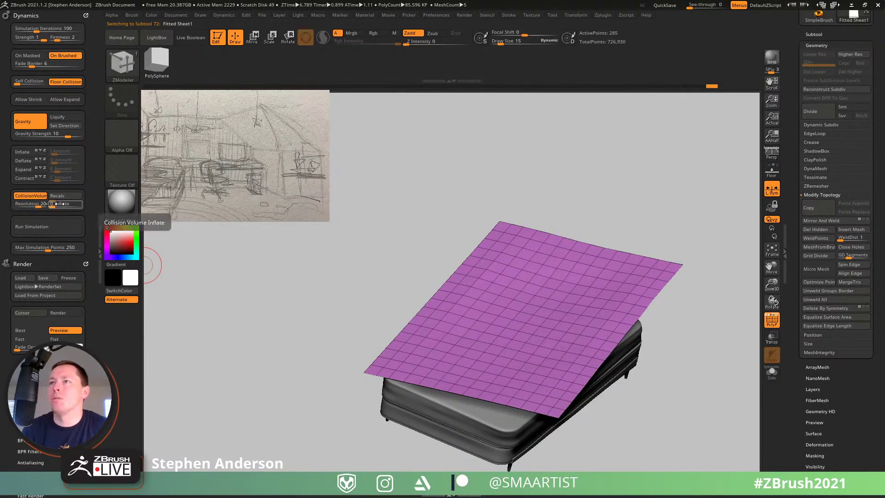
# Step: Set the collision volume's Inflate to 0.25 for the sheet panel's cloth simulation
pyautogui.moveTo(58, 203); pyautogui.dragTo(73, 203)
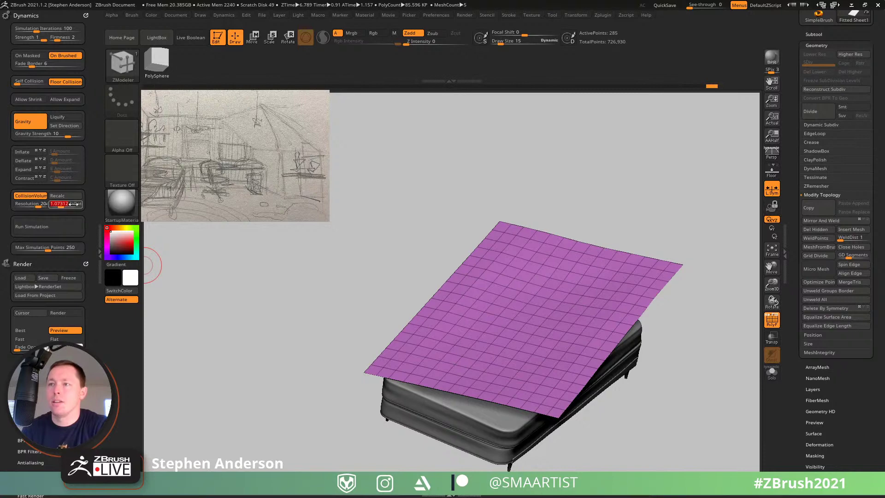
pyautogui.write('25')
pyautogui.press('Return')
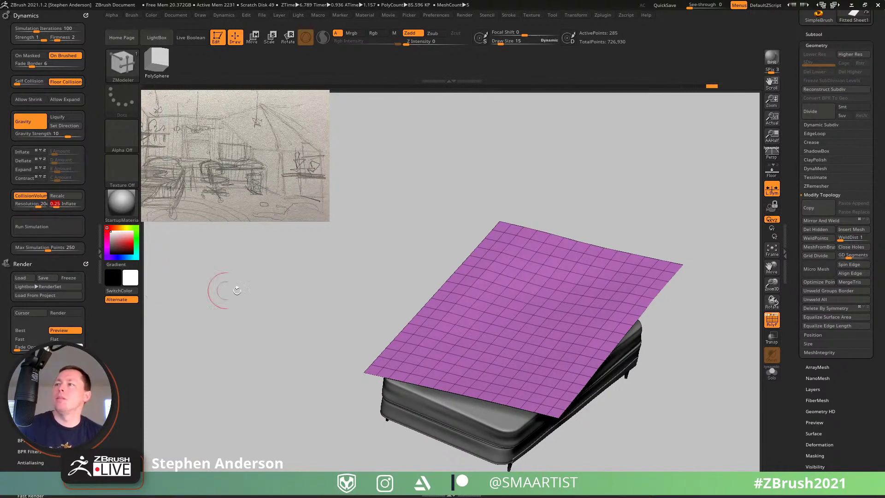
pyautogui.moveTo(236, 290); pyautogui.dragTo(449, 317)
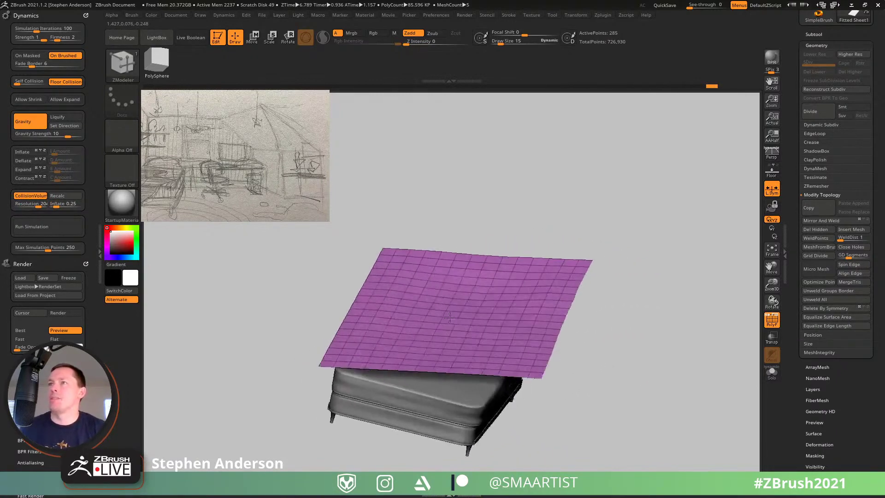
# Step: Test-run the cloth simulation on the sheet panel and undo the resulting drape
pyautogui.click(46, 225)
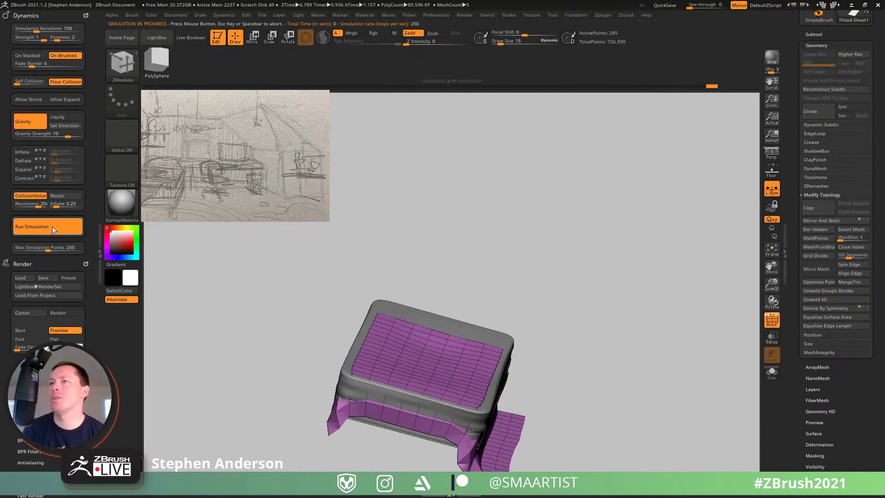
pyautogui.hotkey('ctrl', 'z')
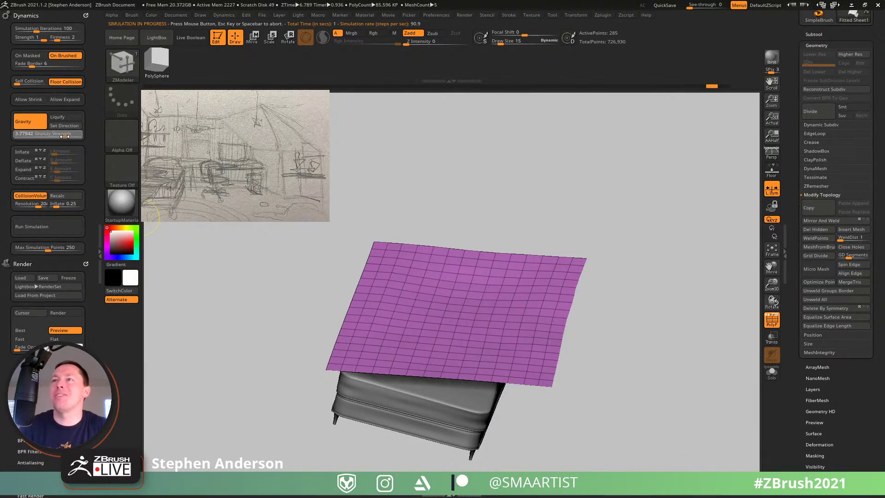
# Step: Set the Gravity Strength to 1, test-run the sheet panel's cloth simulation, and restore the undraped panel
pyautogui.moveTo(62, 136); pyautogui.dragTo(79, 158)
pyautogui.click(43, 225)
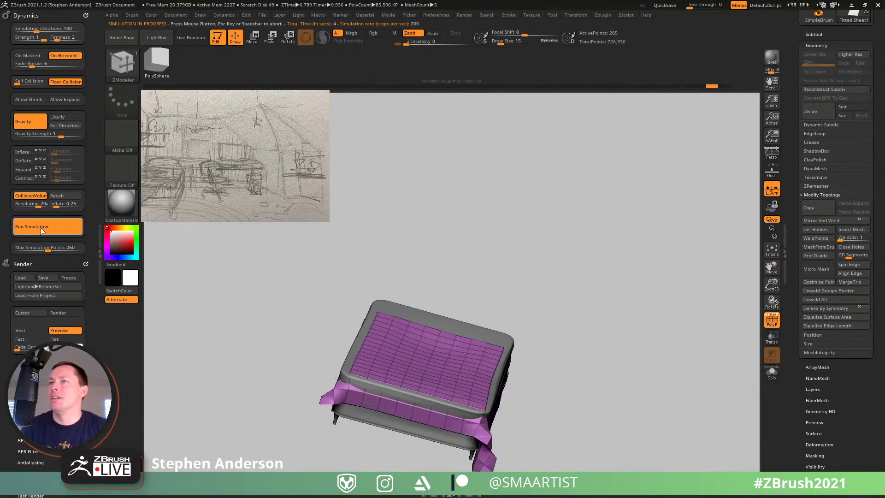
pyautogui.moveTo(563, 281); pyautogui.dragTo(521, 277)
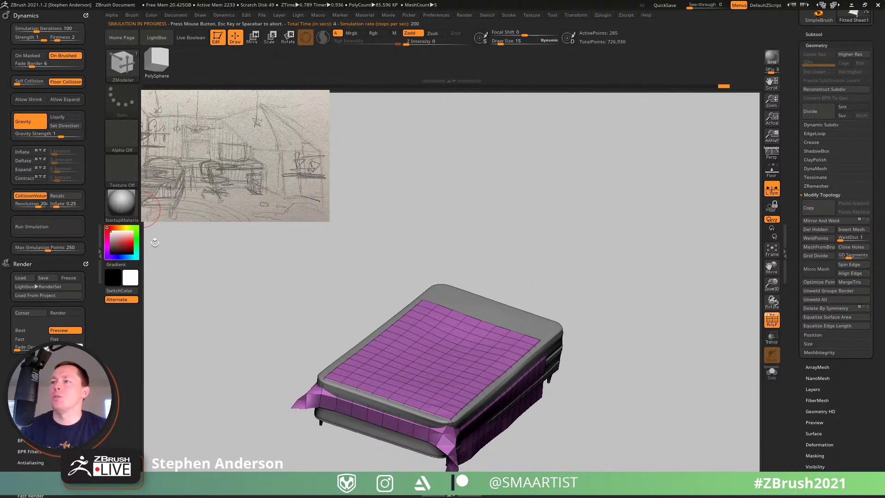
pyautogui.hotkey('ctrl', 'z')
pyautogui.hotkey('ctrl', 'z')
pyautogui.hotkey('ctrl', 'z')
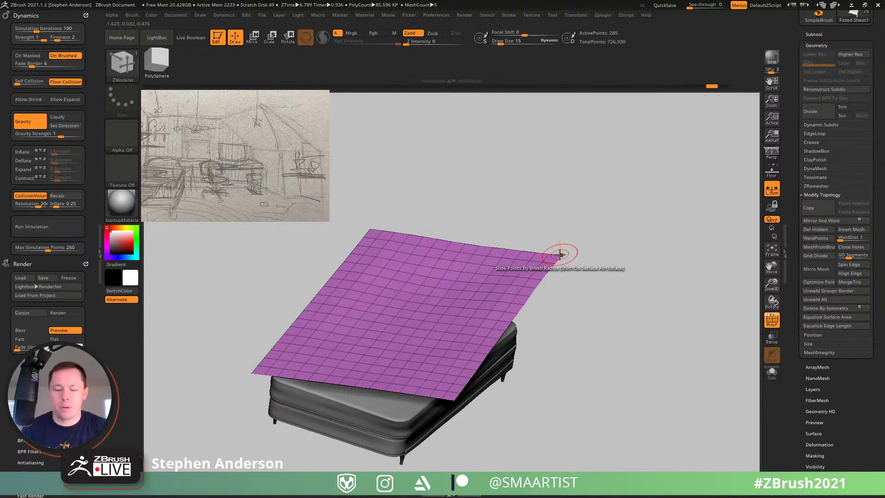
# Step: Fold the sheet panel's far corner back over itself with the ClothHook brush
pyautogui.press('b')
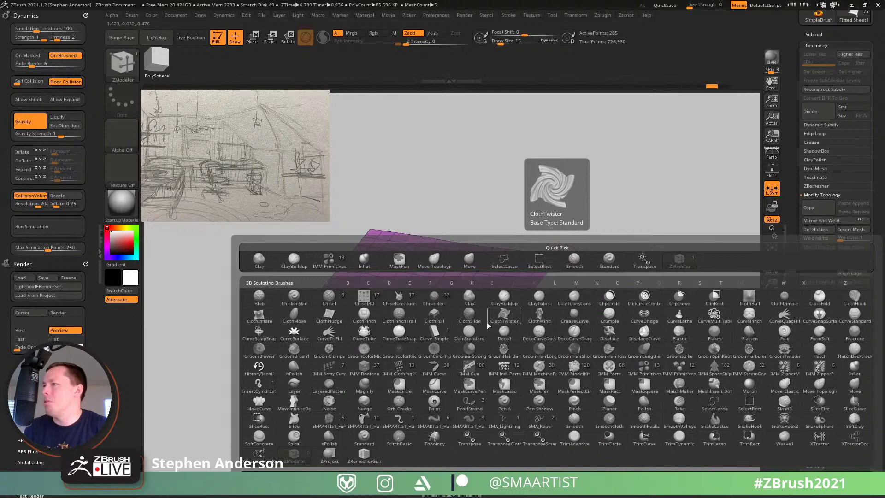
pyautogui.click(854, 297)
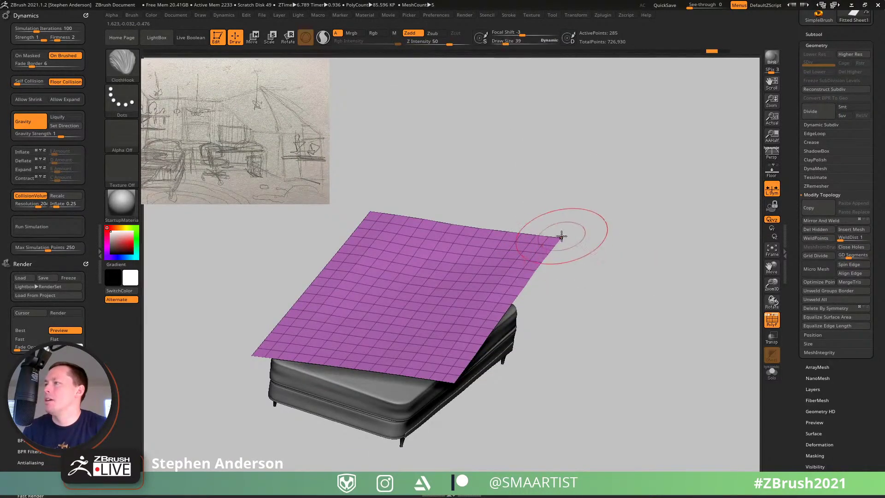
pyautogui.moveTo(561, 236)
pyautogui.mouseDown()
pyautogui.moveTo(537, 240)
pyautogui.moveTo(551, 226)
pyautogui.moveTo(526, 242)
pyautogui.moveTo(553, 221)
pyautogui.moveTo(571, 228)
pyautogui.moveTo(400, 225)
pyautogui.mouseUp()
pyautogui.hotkey('ctrl', 'z')
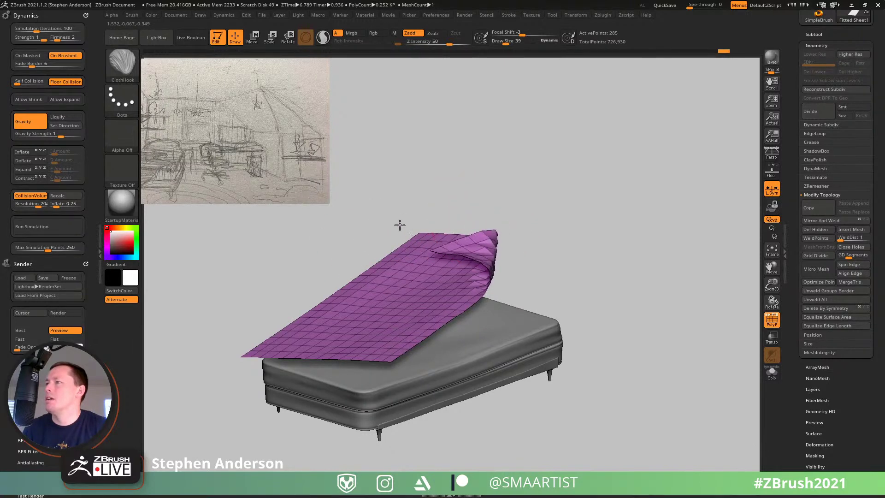
# Step: Enlarge the ClothHook Draw Size to 86 and gather the folded side of the sheet panel inward
pyautogui.press('s')
pyautogui.moveTo(439, 248)
pyautogui.mouseDown()
pyautogui.moveTo(441, 257)
pyautogui.moveTo(373, 223)
pyautogui.moveTo(416, 243)
pyautogui.mouseUp()
pyautogui.moveTo(416, 243); pyautogui.dragTo(420, 275, button='right')
# Step: Test-run the cloth simulation on the gathered sheet, and undo both the drape and the gathering
pyautogui.click(43, 231)
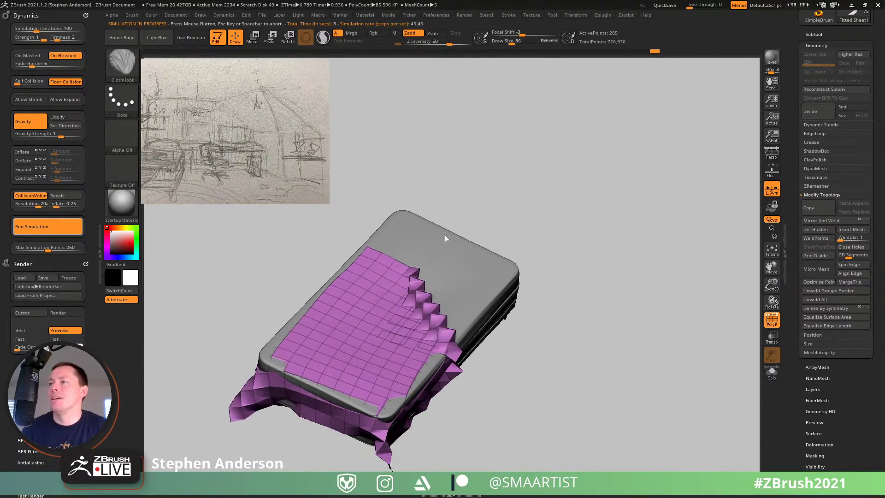
pyautogui.click(565, 195)
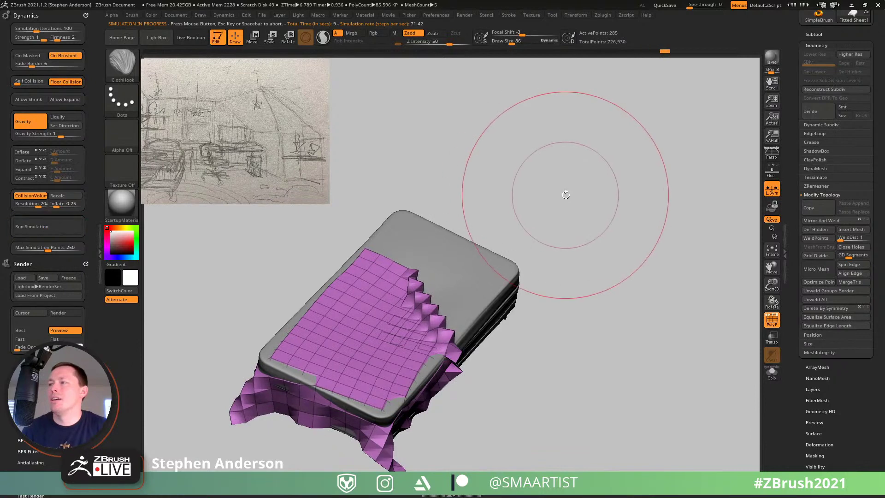
pyautogui.hotkey('ctrl', 'z')
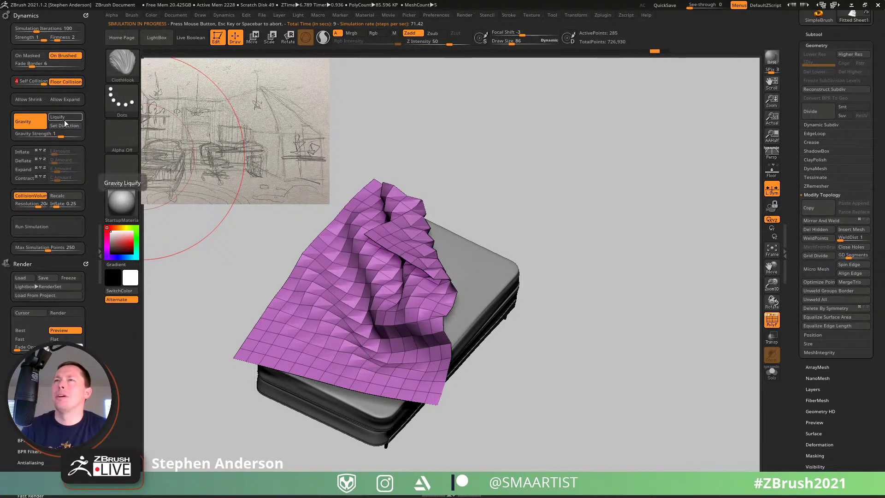
pyautogui.hotkey('ctrl', 'z')
pyautogui.hotkey('ctrl', 'z')
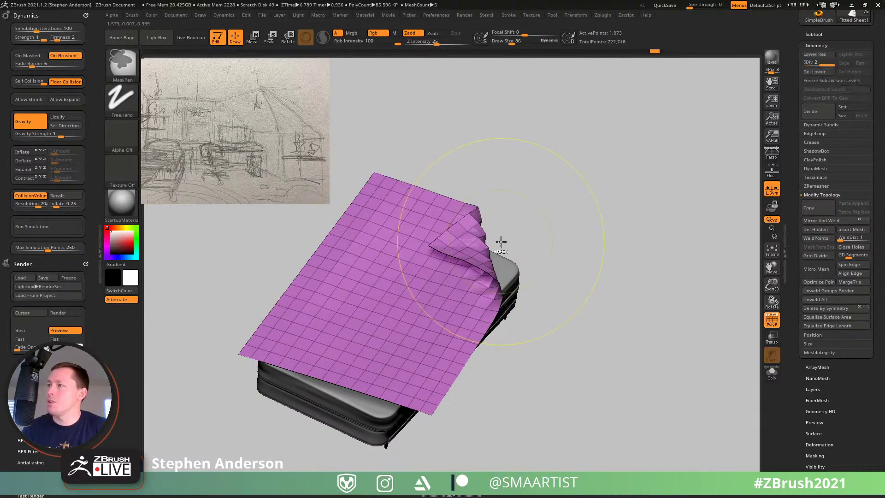
# Step: Delete the subdivided sheet's lower subdivision level and gather wrinkles around its folded corner with ClothHook
pyautogui.click(812, 88)
pyautogui.click(822, 72)
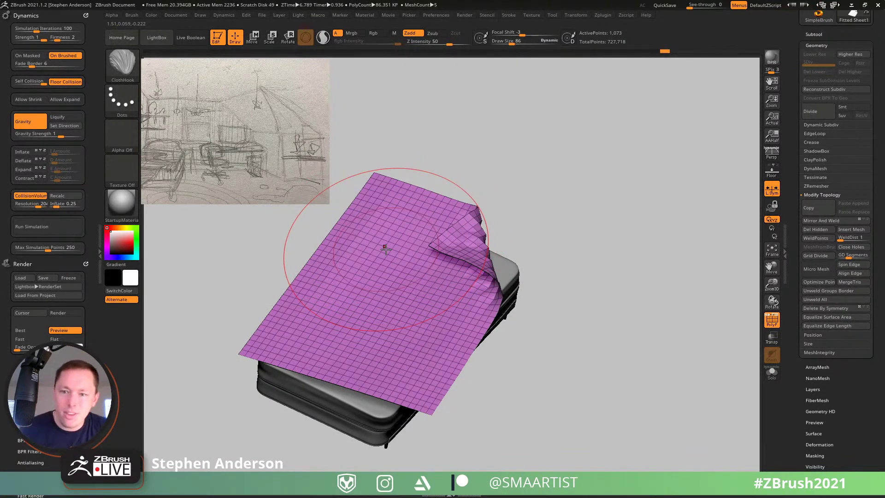
pyautogui.moveTo(386, 249)
pyautogui.mouseDown()
pyautogui.moveTo(461, 304)
pyautogui.moveTo(392, 319)
pyautogui.mouseUp()
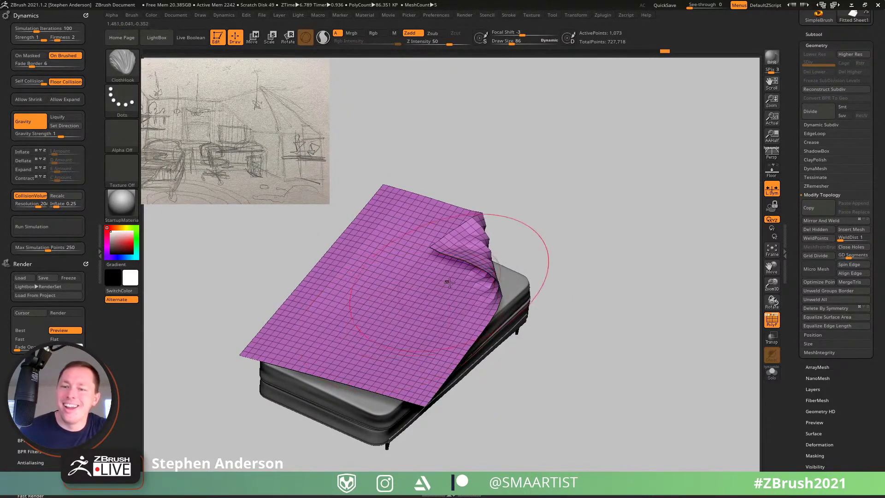
pyautogui.moveTo(433, 245); pyautogui.dragTo(420, 249)
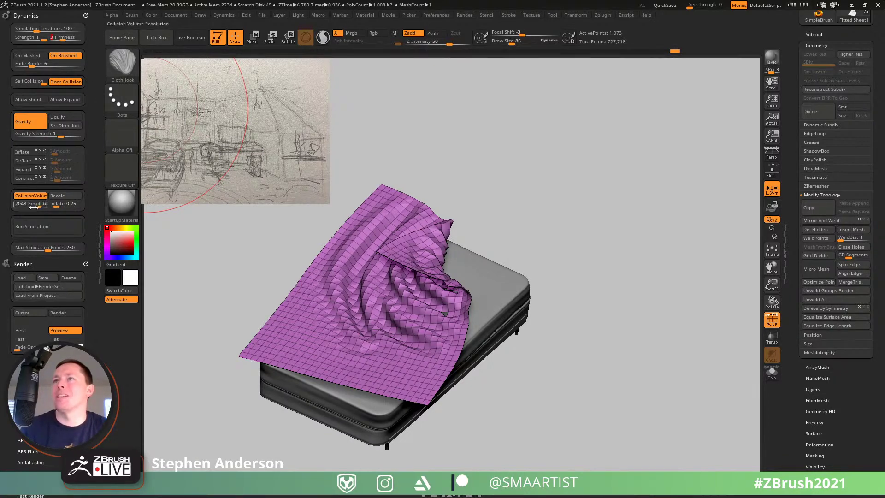
# Step: Drape the sheet over the mattress by running the simulation with Firmness 3, and reduce the Draw Size to 39
pyautogui.click(41, 226)
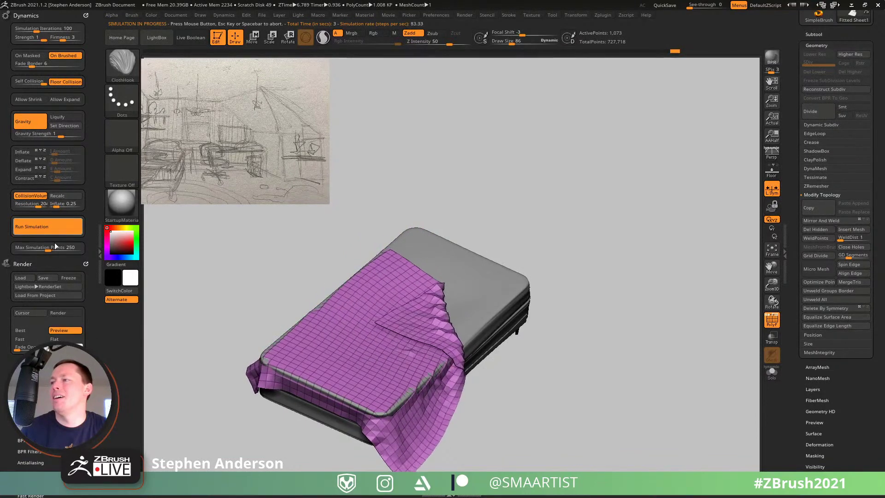
pyautogui.moveTo(507, 339)
pyautogui.mouseDown()
pyautogui.moveTo(372, 290)
pyautogui.moveTo(500, 322)
pyautogui.moveTo(512, 311)
pyautogui.mouseUp()
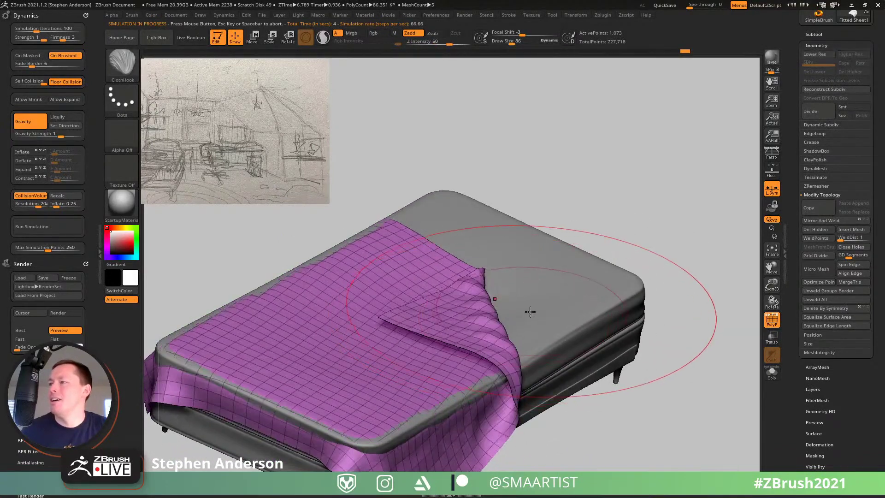
pyautogui.moveTo(495, 295); pyautogui.dragTo(496, 307, button='right')
pyautogui.press('s')
pyautogui.moveTo(496, 306); pyautogui.dragTo(485, 303)
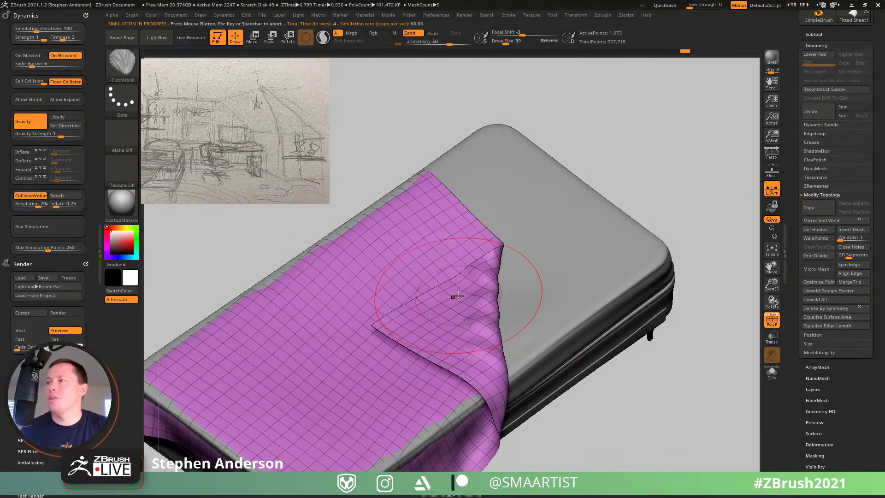
# Step: Assign SmoothCloth as the smoothing brush and set its Z Intensity to 17
pyautogui.press('b')
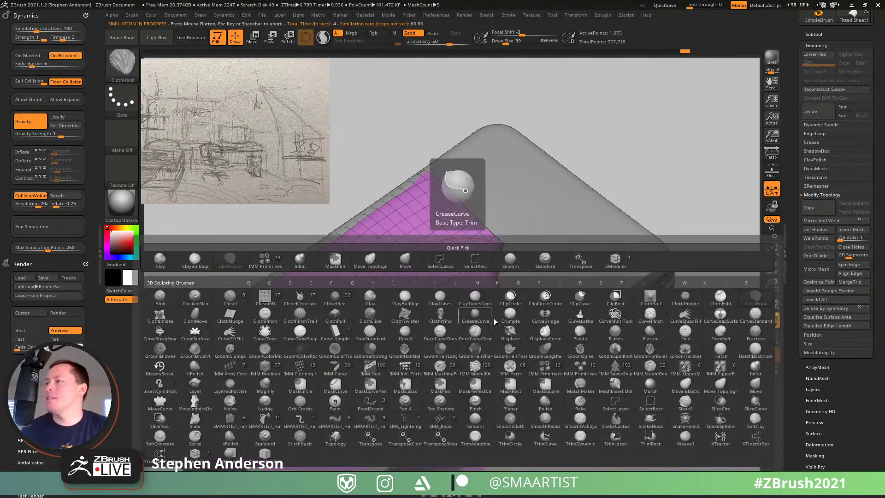
pyautogui.click(510, 419)
pyautogui.click(487, 439)
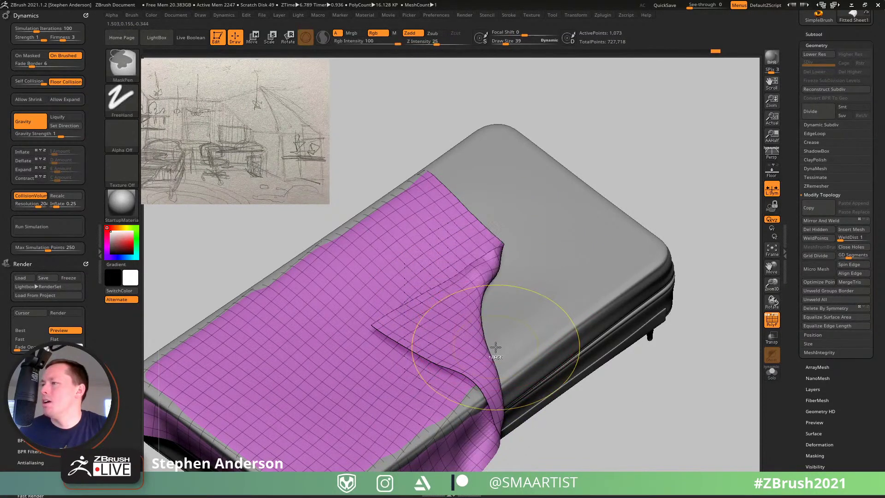
pyautogui.keyDown('shift'); pyautogui.moveTo(474, 355); pyautogui.dragTo(469, 355); pyautogui.keyUp('shift')
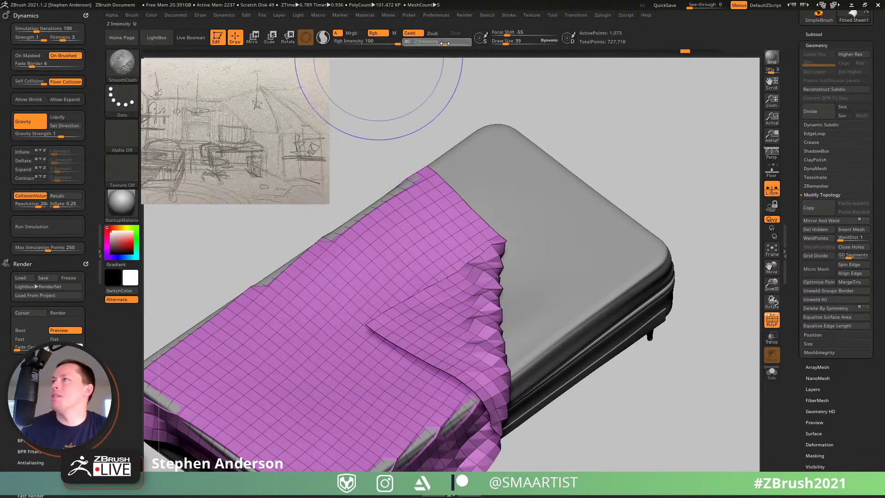
pyautogui.moveTo(432, 44); pyautogui.dragTo(430, 44)
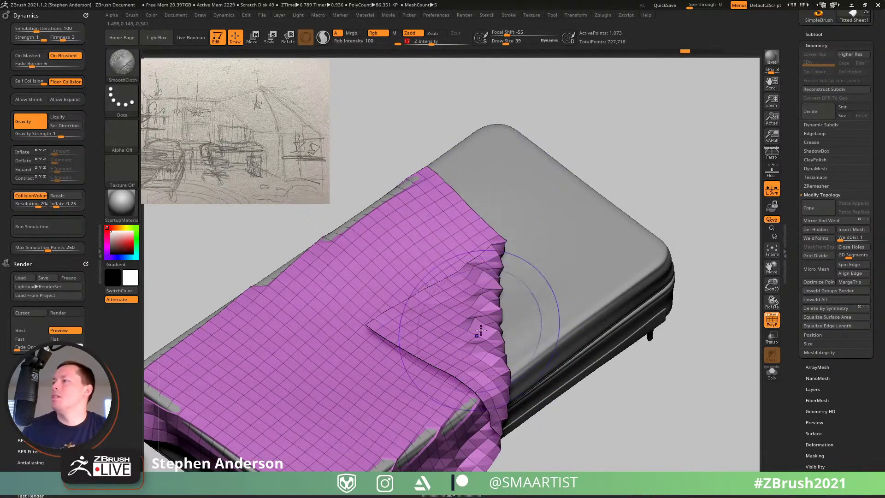
# Step: Smooth the jagged folded edge of the draped sheet with SmoothCloth, undoing unwanted strokes
pyautogui.keyDown('shift'); pyautogui.moveTo(492, 267); pyautogui.dragTo(497, 260); pyautogui.keyUp('shift')
pyautogui.hotkey('ctrl', 'z')
pyautogui.keyDown('shift'); pyautogui.moveTo(493, 328); pyautogui.dragTo(512, 308); pyautogui.keyUp('shift')
pyautogui.moveTo(524, 331); pyautogui.dragTo(466, 336, button='right')
pyautogui.hotkey('ctrl', 'z')
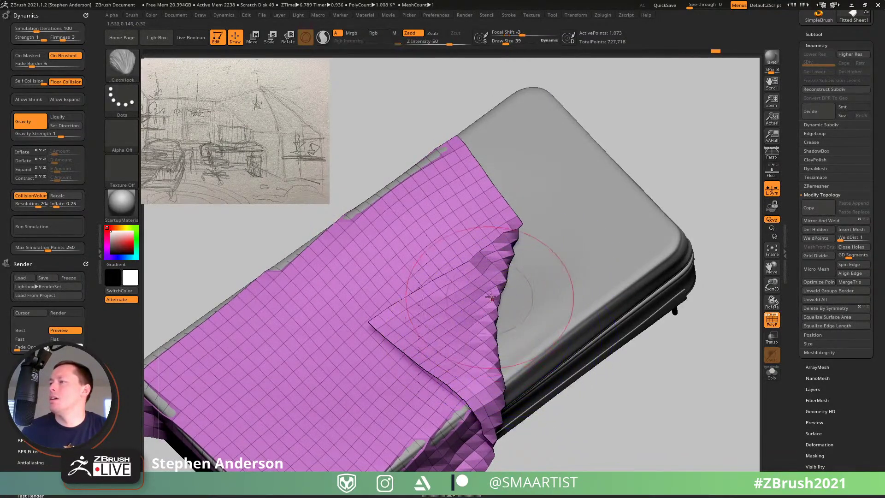
pyautogui.moveTo(491, 299)
pyautogui.mouseDown(button='right')
pyautogui.moveTo(514, 267)
pyautogui.moveTo(488, 264)
pyautogui.mouseUp(button='right')
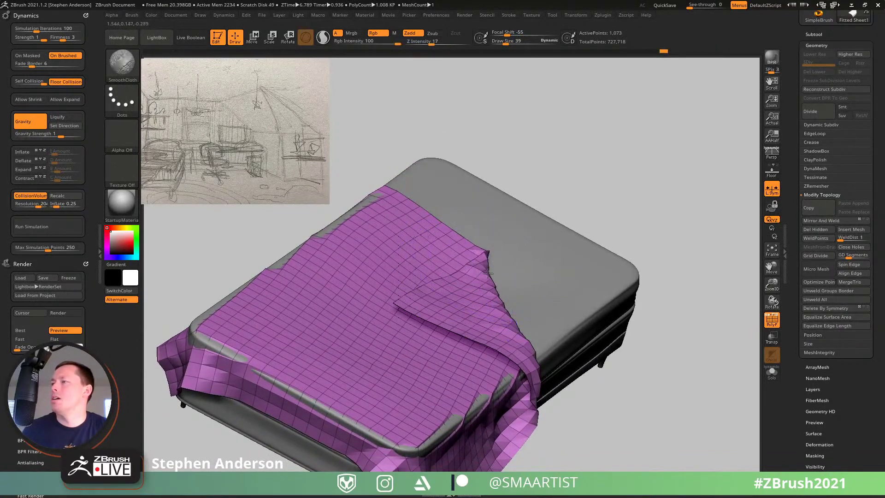
pyautogui.keyDown('shift'); pyautogui.moveTo(488, 273); pyautogui.dragTo(500, 295); pyautogui.keyUp('shift')
pyautogui.moveTo(509, 313)
pyautogui.keyDown('ctrl'); pyautogui.mouseDown(button='right')
pyautogui.moveTo(505, 257)
pyautogui.moveTo(490, 263)
pyautogui.moveTo(478, 343)
pyautogui.mouseUp(button='right'); pyautogui.keyUp('ctrl')
# Step: Bunch the folded part of the sheet into loose folds across the middle of the mattress with ClothHook
pyautogui.moveTo(447, 315); pyautogui.dragTo(422, 307)
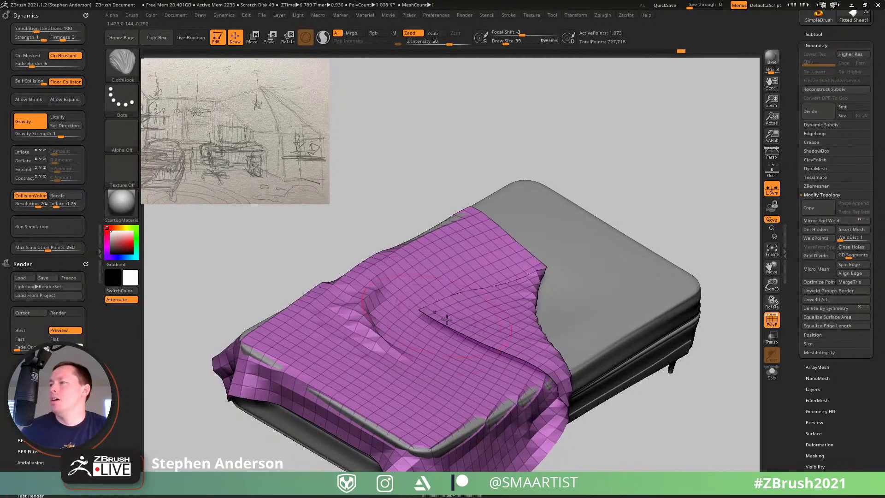
pyautogui.moveTo(582, 352); pyautogui.dragTo(555, 308, button='right')
pyautogui.moveTo(555, 309); pyautogui.dragTo(539, 299)
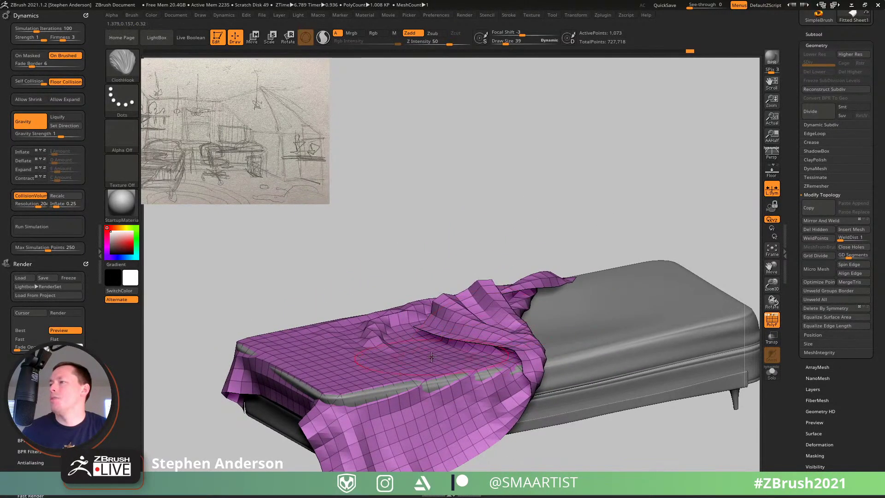
pyautogui.moveTo(431, 356); pyautogui.dragTo(466, 361, button='right')
pyautogui.moveTo(456, 355)
pyautogui.mouseDown()
pyautogui.moveTo(417, 325)
pyautogui.moveTo(431, 322)
pyautogui.moveTo(421, 345)
pyautogui.mouseUp()
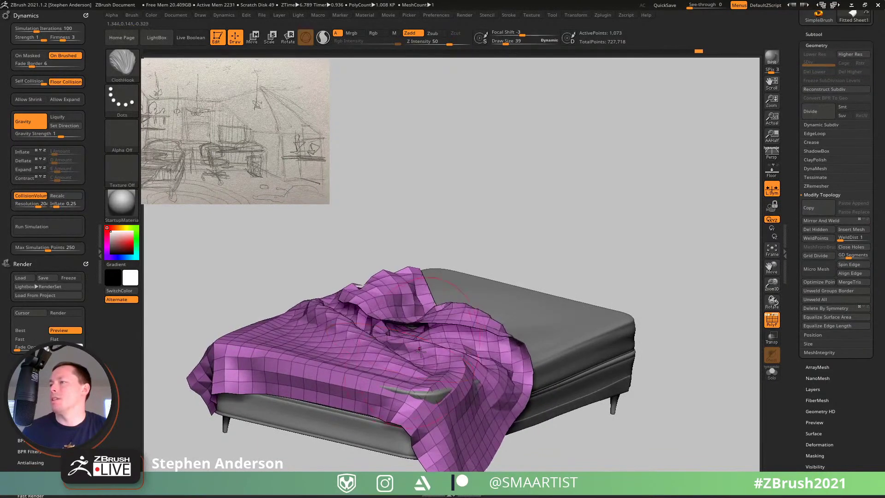
pyautogui.moveTo(420, 351); pyautogui.dragTo(488, 343, button='right')
pyautogui.moveTo(516, 346); pyautogui.dragTo(526, 298)
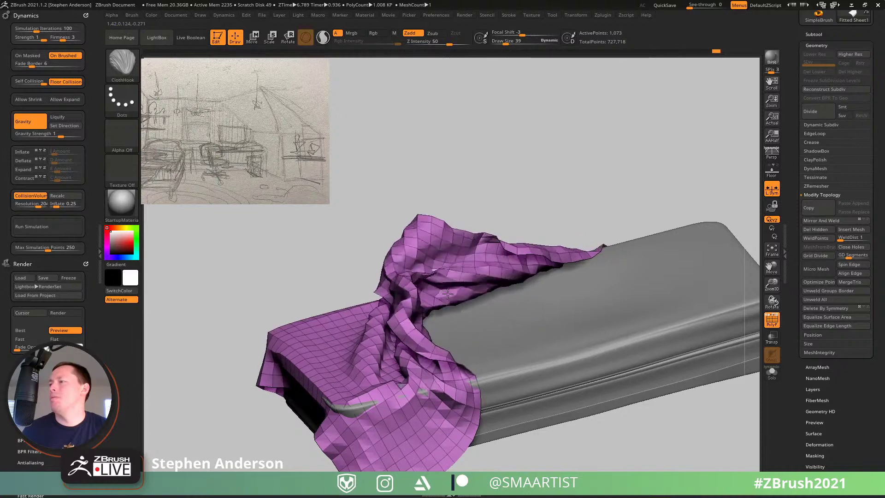
pyautogui.moveTo(448, 294); pyautogui.dragTo(452, 292)
pyautogui.moveTo(475, 275); pyautogui.dragTo(553, 294, button='right')
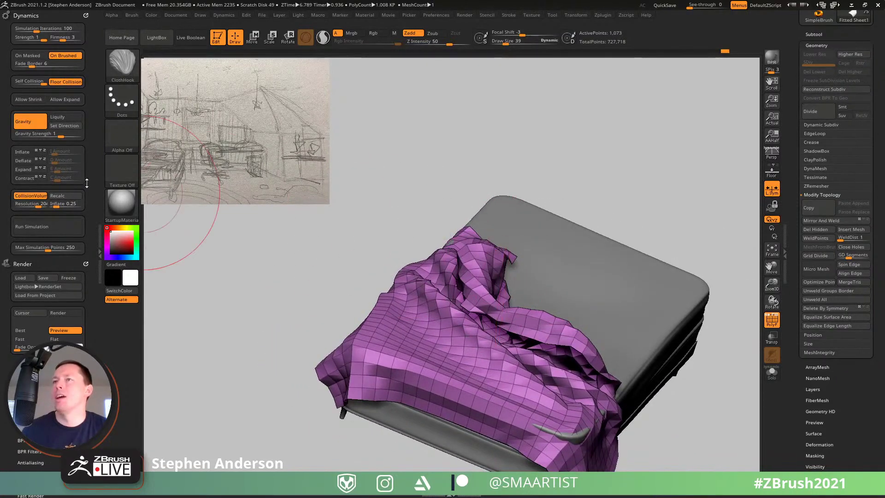
# Step: Settle the bunched sheet by running the cloth simulation with Firmness 2, and turn off the polyframe display
pyautogui.click(44, 226)
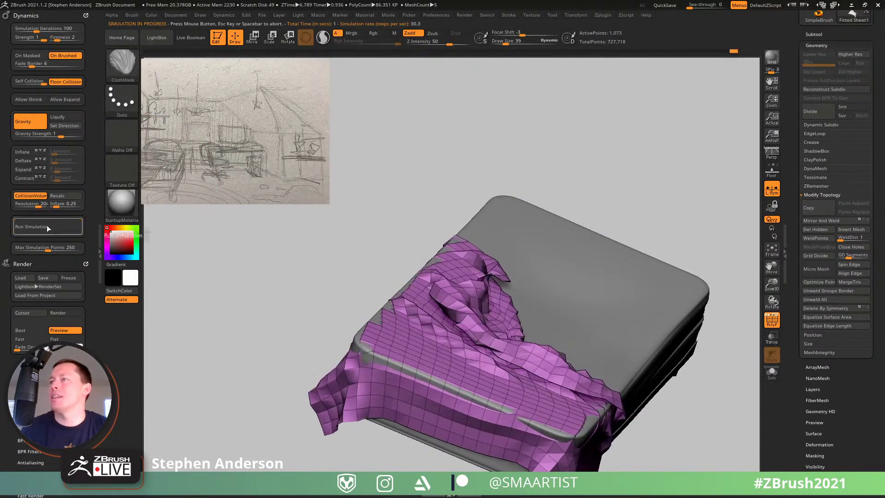
pyautogui.moveTo(561, 242); pyautogui.dragTo(488, 216, button='right')
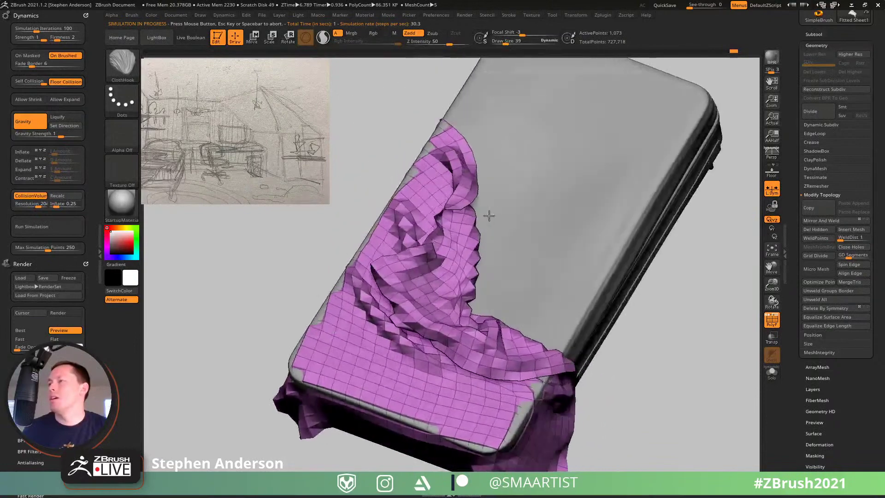
pyautogui.hotkey('shift', 'f')
pyautogui.moveTo(490, 290)
pyautogui.mouseDown(button='right')
pyautogui.moveTo(488, 321)
pyautogui.moveTo(473, 236)
pyautogui.moveTo(485, 220)
pyautogui.moveTo(533, 251)
pyautogui.moveTo(529, 239)
pyautogui.moveTo(461, 217)
pyautogui.moveTo(488, 237)
pyautogui.moveTo(468, 234)
pyautogui.moveTo(466, 253)
pyautogui.moveTo(508, 241)
pyautogui.moveTo(509, 262)
pyautogui.moveTo(486, 256)
pyautogui.mouseUp(button='right')
# Step: Reset the gizmo's placement and raise the sheet slightly above the mattress
pyautogui.press('w')
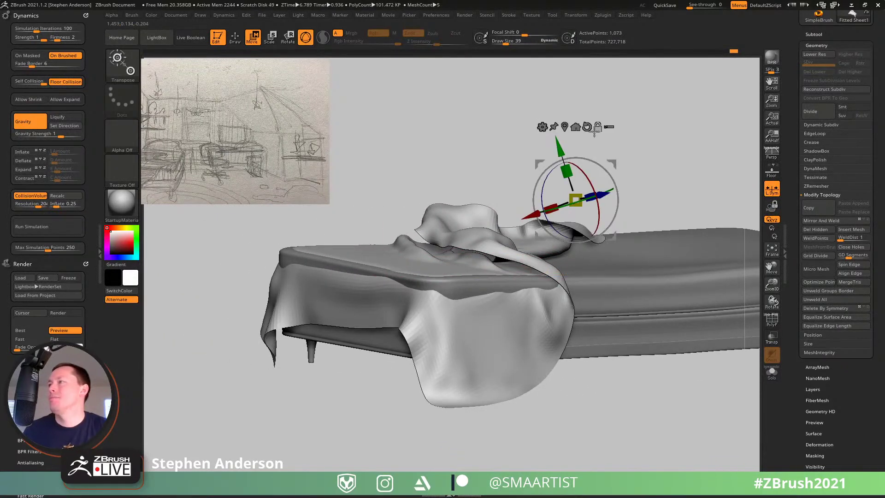
pyautogui.click(576, 128)
pyautogui.moveTo(576, 148); pyautogui.dragTo(576, 142)
pyautogui.press('q')
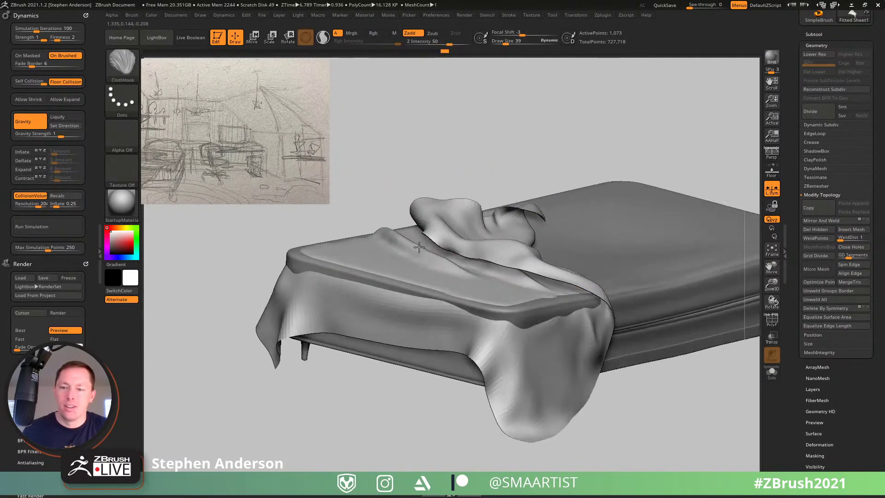
# Step: Turn off the dynamic subdivision preview on the sheet
pyautogui.moveTo(419, 247)
pyautogui.mouseDown(button='right')
pyautogui.moveTo(462, 239)
pyautogui.moveTo(403, 248)
pyautogui.mouseUp(button='right')
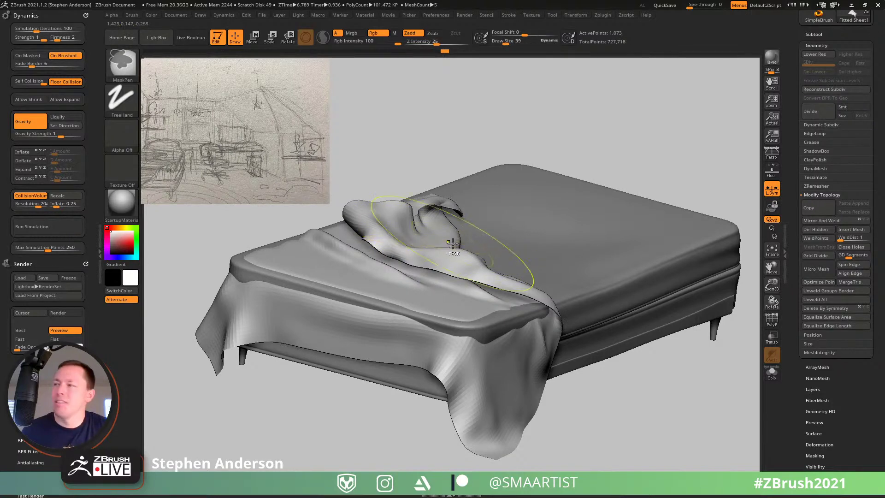
pyautogui.hotkey('shift', 'd')
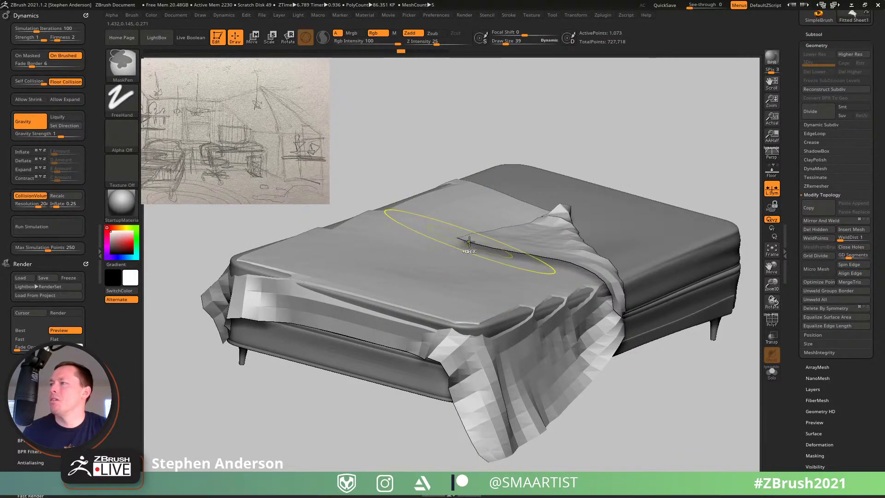
# Step: Undo the simulated drape, and lower the raised sheet onto the mattress with the TransposeCloth brush so it drapes over the bed
pyautogui.hotkey('ctrl', 'z')
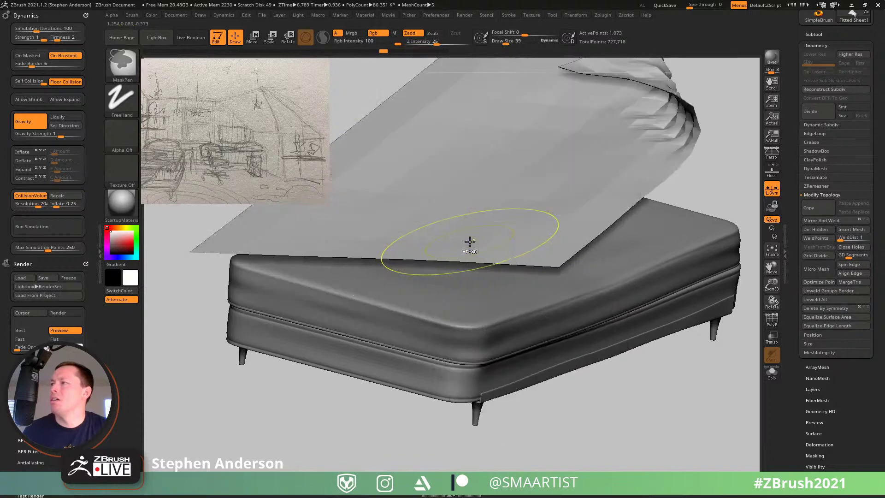
pyautogui.moveTo(556, 212)
pyautogui.keyDown('alt'); pyautogui.mouseDown(button='right')
pyautogui.moveTo(551, 223)
pyautogui.moveTo(537, 206)
pyautogui.moveTo(563, 207)
pyautogui.mouseUp(button='right'); pyautogui.keyUp('alt')
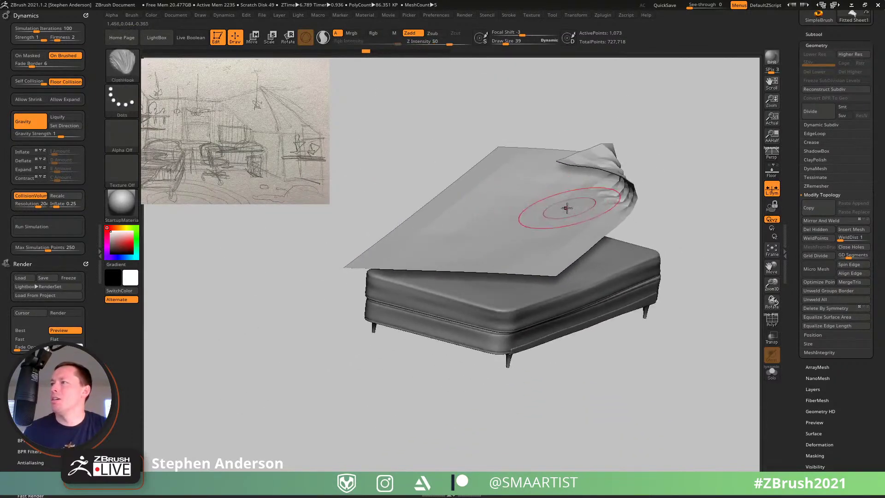
pyautogui.press('w')
pyautogui.press('b')
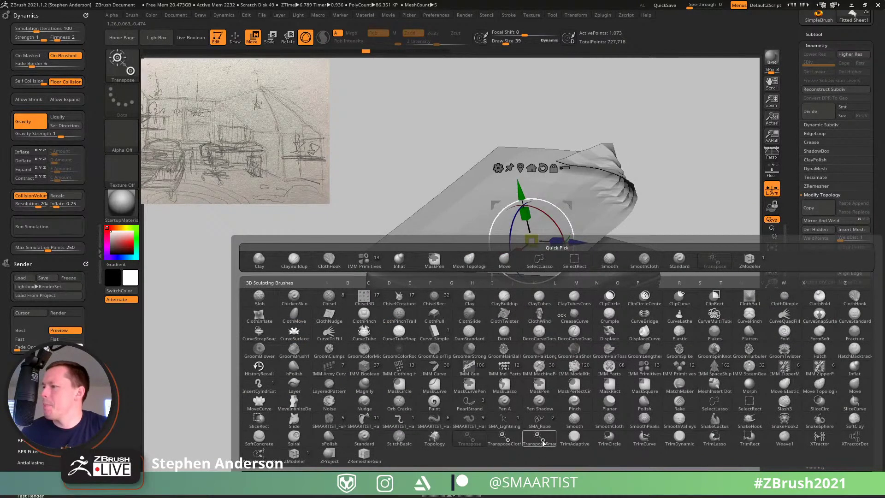
pyautogui.click(503, 439)
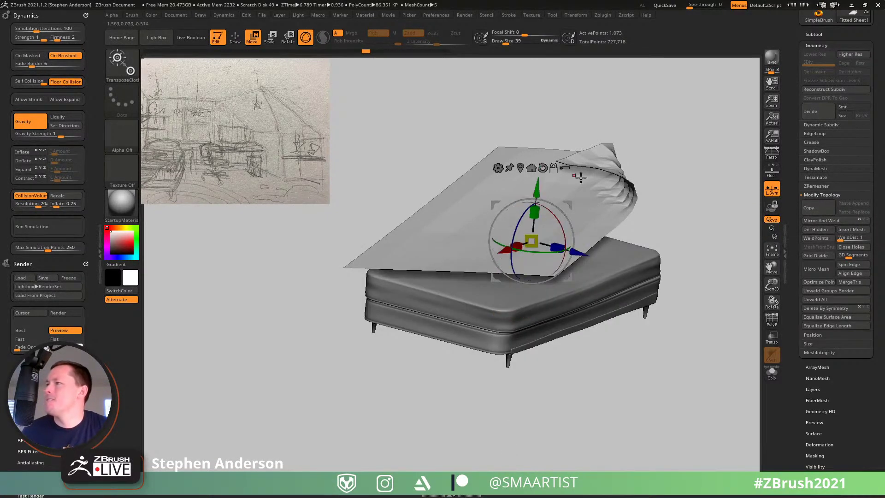
pyautogui.keyDown('shift'); pyautogui.moveTo(547, 181); pyautogui.dragTo(631, 173, button='right'); pyautogui.keyUp('shift')
pyautogui.moveTo(570, 205); pyautogui.dragTo(574, 291)
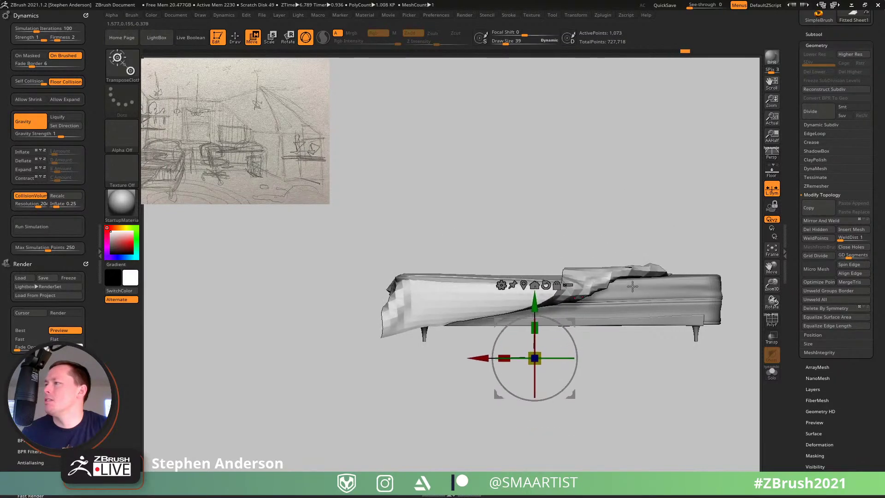
pyautogui.moveTo(575, 291); pyautogui.dragTo(636, 268, button='right')
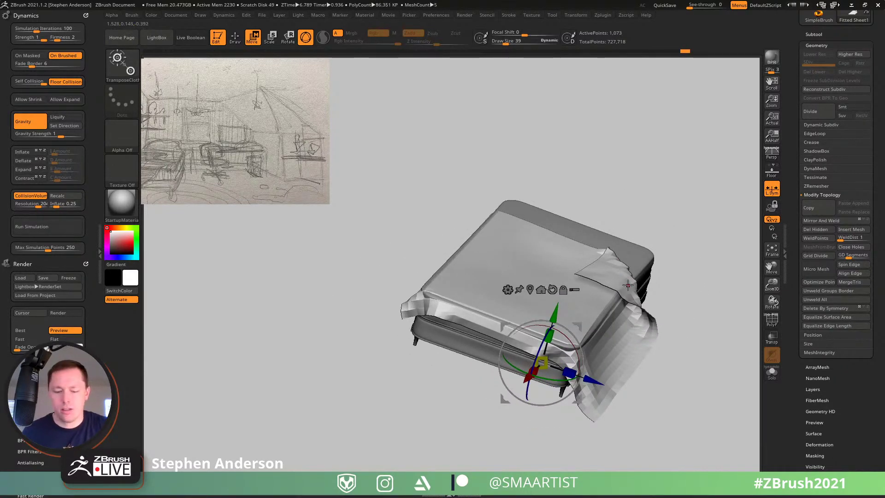
# Step: Gather the draped sheet into loose folds toward the foot of the bed with ClothHook, then reduce the draw size to 42
pyautogui.press('b')
pyautogui.press('q')
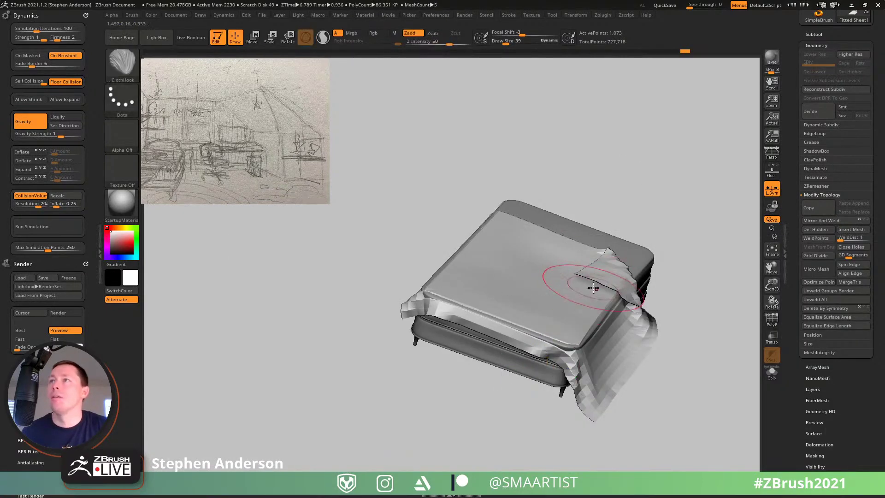
pyautogui.moveTo(592, 287); pyautogui.dragTo(565, 269, button='right')
pyautogui.moveTo(601, 276)
pyautogui.mouseDown()
pyautogui.moveTo(545, 269)
pyautogui.moveTo(548, 249)
pyautogui.mouseUp()
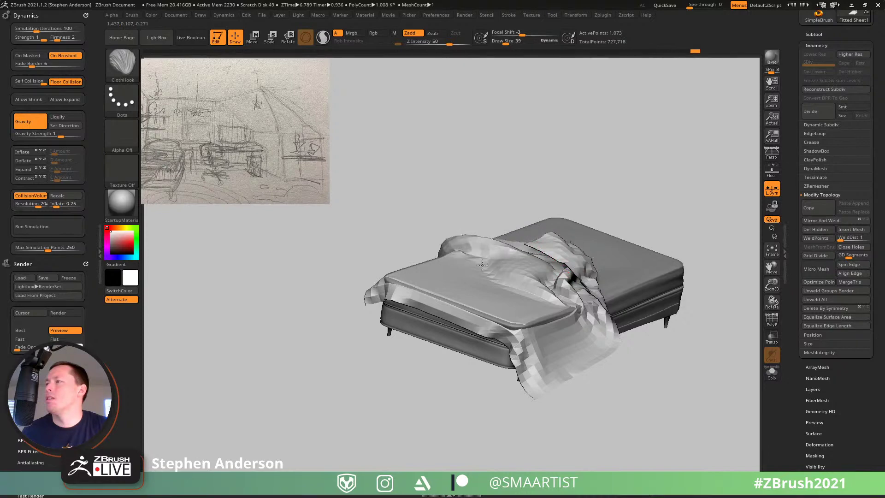
pyautogui.moveTo(510, 270); pyautogui.dragTo(561, 242, button='right')
pyautogui.moveTo(533, 339)
pyautogui.mouseDown()
pyautogui.moveTo(533, 310)
pyautogui.moveTo(547, 312)
pyautogui.mouseUp()
pyautogui.moveTo(572, 196)
pyautogui.mouseDown()
pyautogui.moveTo(568, 206)
pyautogui.moveTo(578, 207)
pyautogui.mouseUp()
pyautogui.moveTo(577, 208); pyautogui.dragTo(544, 203, button='right')
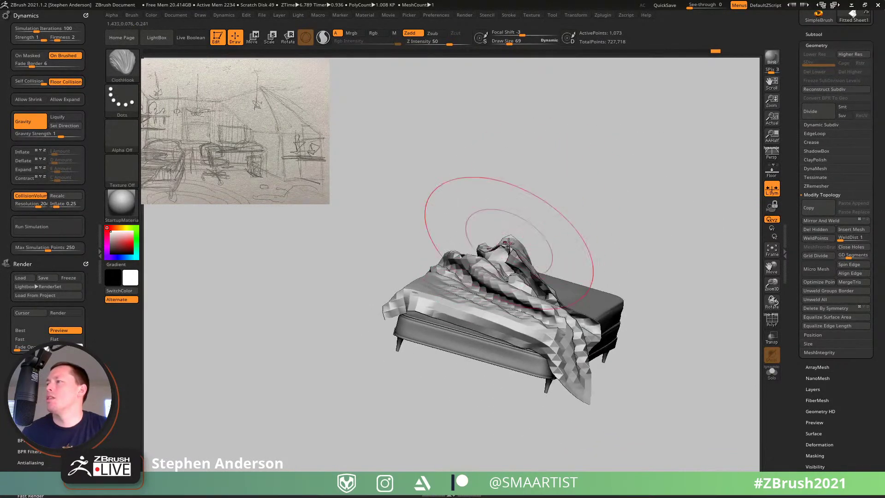
pyautogui.moveTo(499, 247)
pyautogui.mouseDown(button='right')
pyautogui.moveTo(460, 243)
pyautogui.moveTo(480, 292)
pyautogui.moveTo(566, 243)
pyautogui.moveTo(544, 239)
pyautogui.moveTo(561, 245)
pyautogui.moveTo(571, 235)
pyautogui.moveTo(505, 255)
pyautogui.moveTo(490, 275)
pyautogui.moveTo(499, 278)
pyautogui.moveTo(466, 266)
pyautogui.moveTo(436, 271)
pyautogui.mouseUp(button='right')
pyautogui.press('[')
pyautogui.press('[')
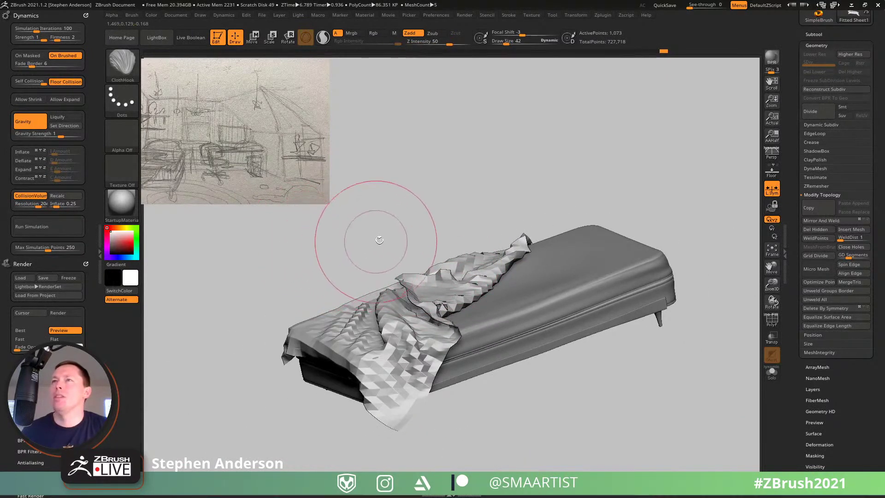
pyautogui.moveTo(339, 233); pyautogui.dragTo(373, 259, button='right')
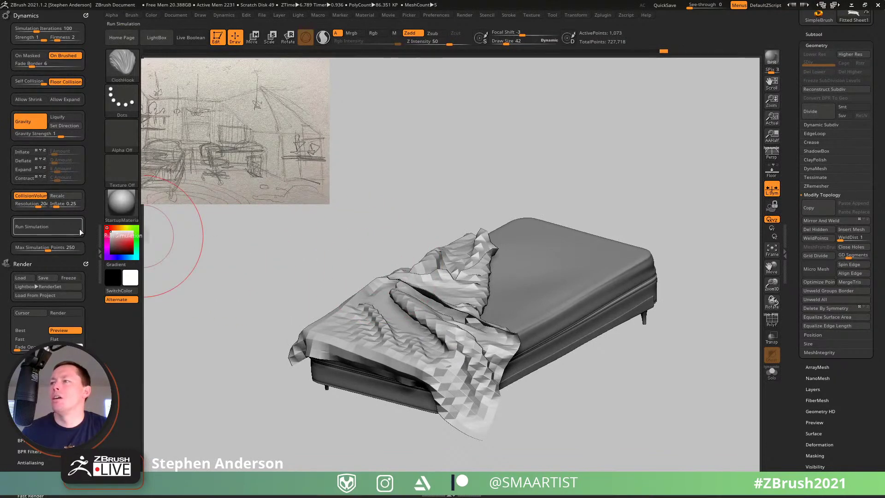
# Step: Lower the bunched sheet slightly with TransposeCloth so it rests closer to the mattress
pyautogui.press('w')
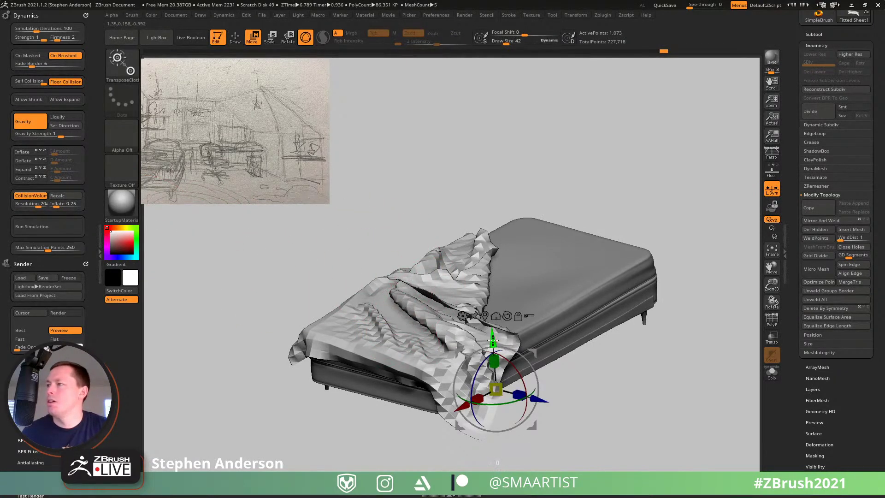
pyautogui.moveTo(493, 341); pyautogui.dragTo(494, 354)
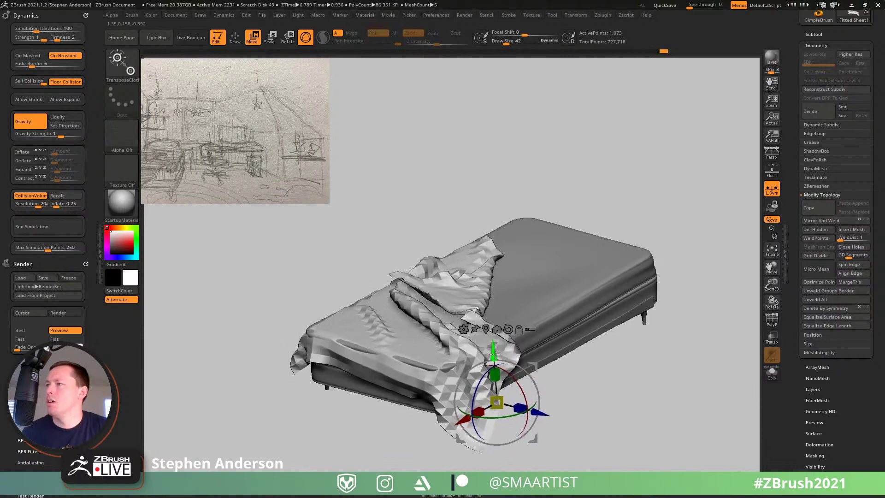
pyautogui.press('q')
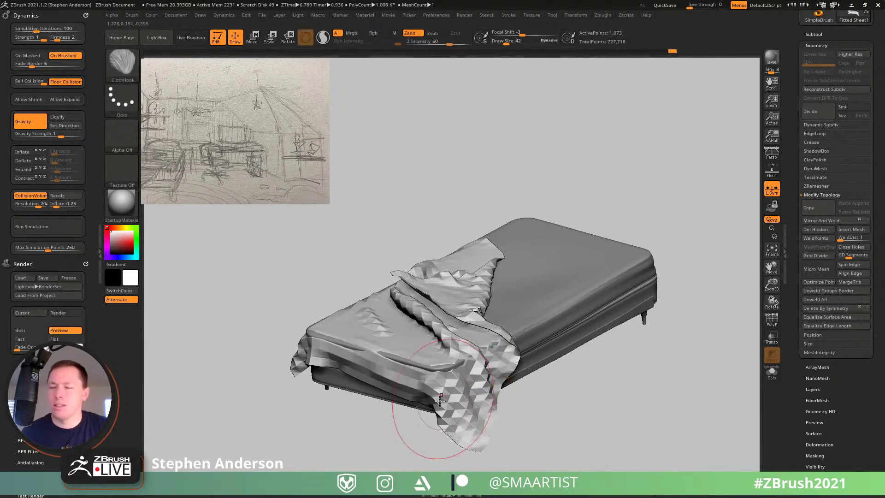
# Step: Reshape the sheet's hanging front corner near the floor with ClothHook, reducing the draw size to 12 and 8 for finer pulls
pyautogui.moveTo(413, 416); pyautogui.dragTo(465, 366)
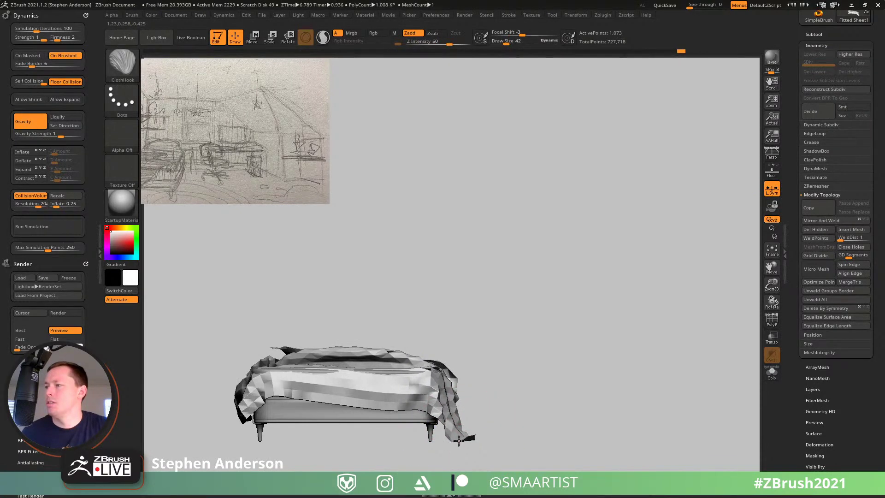
pyautogui.moveTo(459, 441)
pyautogui.mouseDown(button='right')
pyautogui.moveTo(437, 434)
pyautogui.moveTo(525, 467)
pyautogui.moveTo(495, 453)
pyautogui.moveTo(510, 441)
pyautogui.mouseUp(button='right')
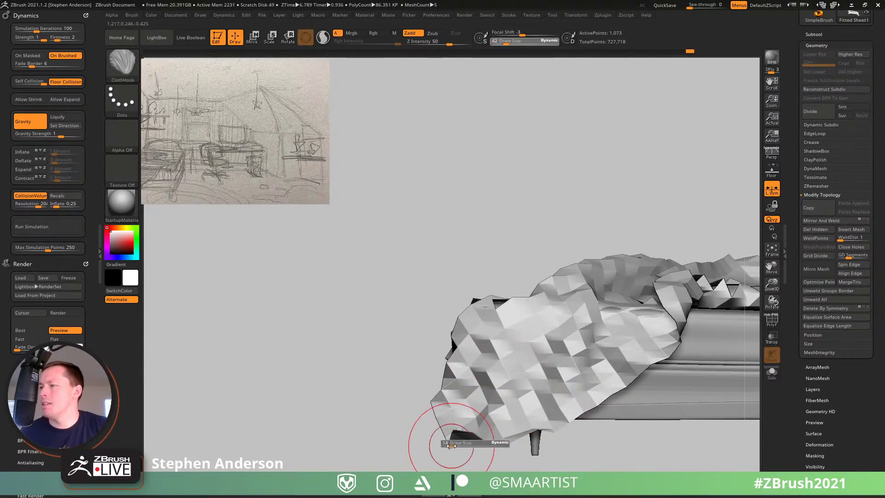
pyautogui.moveTo(450, 442); pyautogui.dragTo(456, 435)
pyautogui.moveTo(460, 430); pyautogui.dragTo(516, 429, button='right')
pyautogui.press('s')
pyautogui.moveTo(428, 431); pyautogui.dragTo(424, 430)
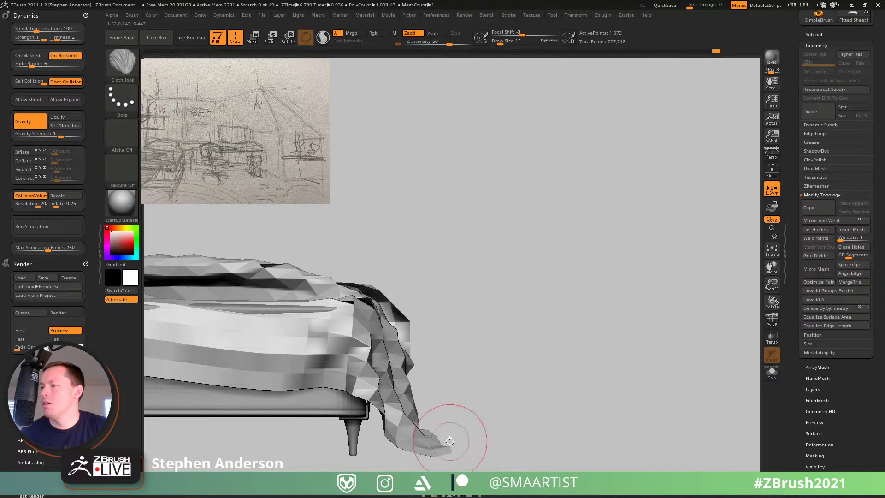
pyautogui.press('s')
pyautogui.moveTo(433, 450); pyautogui.dragTo(430, 451)
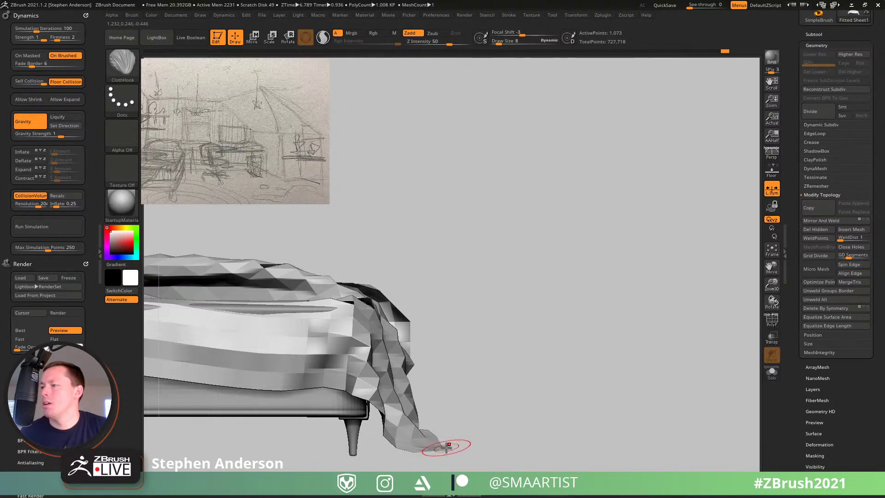
# Step: Pull the blanket's hanging corner outward at floor level with the ClothHook brush
pyautogui.moveTo(436, 442)
pyautogui.keyDown('alt'); pyautogui.mouseDown(button='right')
pyautogui.moveTo(499, 431)
pyautogui.moveTo(443, 445)
pyautogui.mouseUp(button='right'); pyautogui.keyUp('alt')
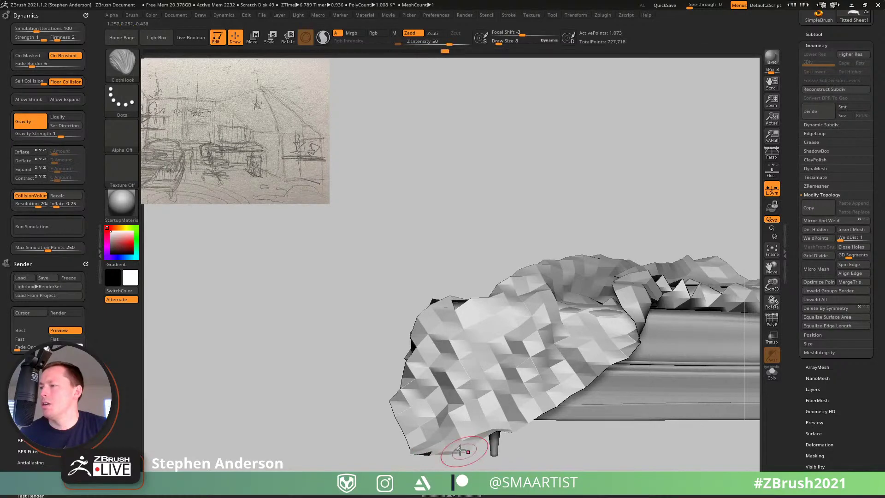
pyautogui.moveTo(460, 450)
pyautogui.mouseDown(button='right')
pyautogui.moveTo(483, 450)
pyautogui.moveTo(472, 453)
pyautogui.mouseUp(button='right')
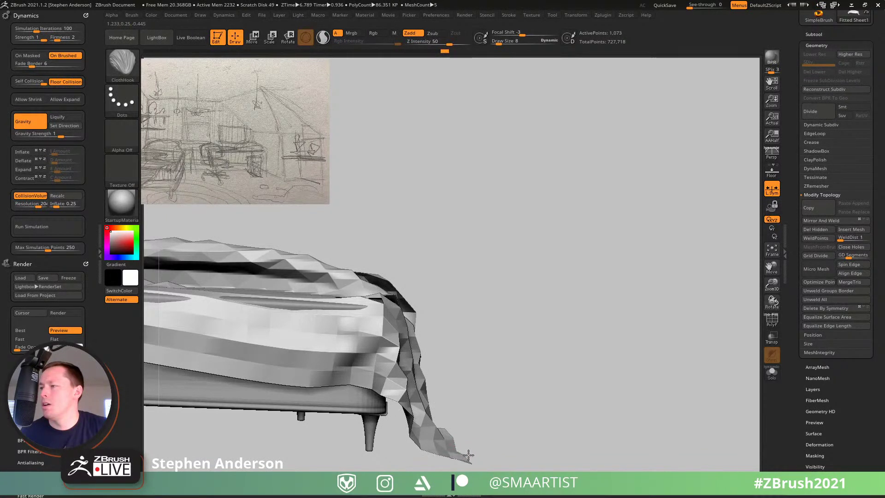
pyautogui.moveTo(468, 453); pyautogui.dragTo(473, 458)
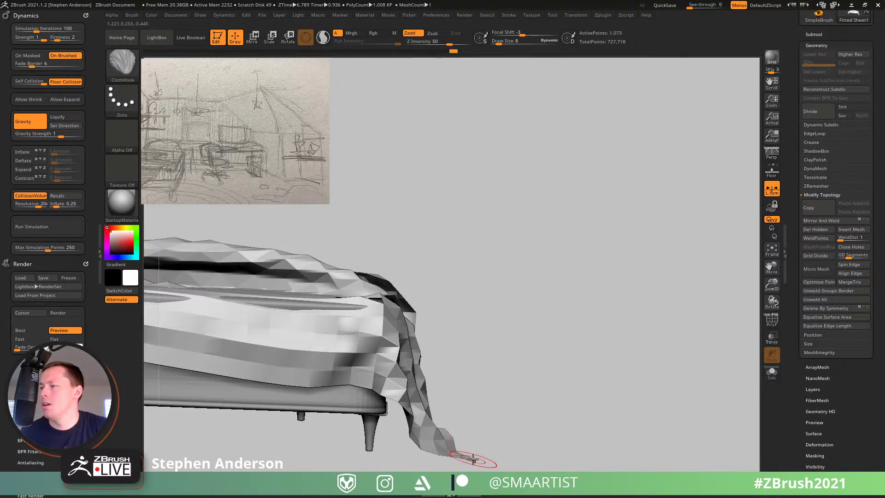
pyautogui.moveTo(472, 456); pyautogui.dragTo(487, 438, button='right')
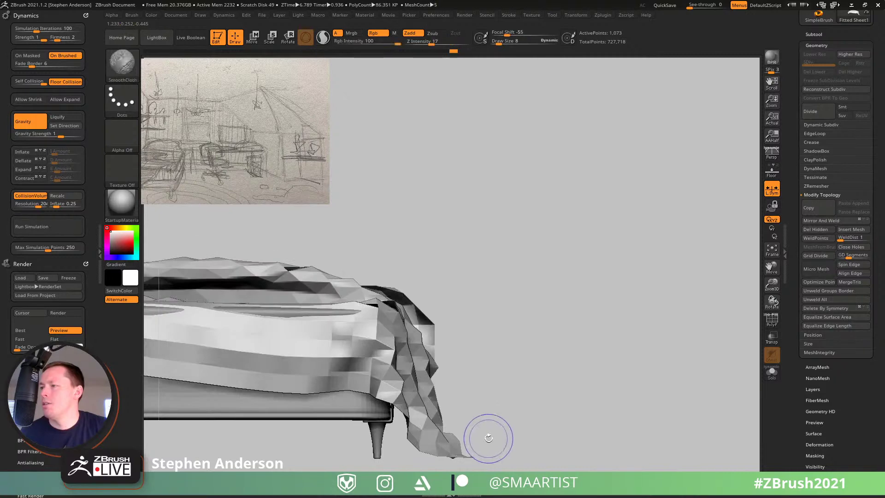
pyautogui.moveTo(487, 439); pyautogui.dragTo(461, 455)
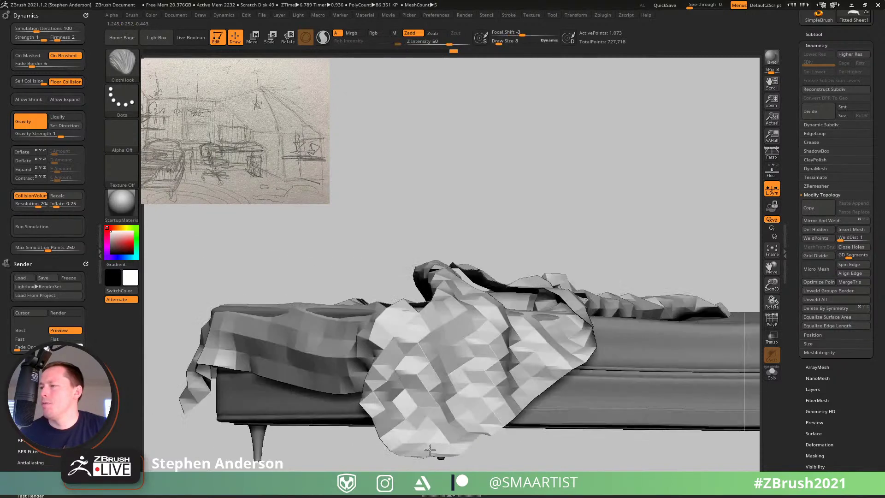
# Step: Collapse the docked Dynamics and Render settings and unhide the folder holding the room, furniture and character
pyautogui.moveTo(430, 450)
pyautogui.mouseDown(button='right')
pyautogui.moveTo(465, 390)
pyautogui.moveTo(463, 369)
pyautogui.moveTo(438, 371)
pyautogui.moveTo(454, 389)
pyautogui.moveTo(423, 326)
pyautogui.mouseUp(button='right')
pyautogui.moveTo(482, 338)
pyautogui.keyDown('ctrl'); pyautogui.mouseDown(button='right')
pyautogui.moveTo(438, 332)
pyautogui.moveTo(400, 306)
pyautogui.moveTo(387, 348)
pyautogui.moveTo(414, 322)
pyautogui.moveTo(438, 325)
pyautogui.moveTo(421, 308)
pyautogui.mouseUp(button='right'); pyautogui.keyUp('ctrl')
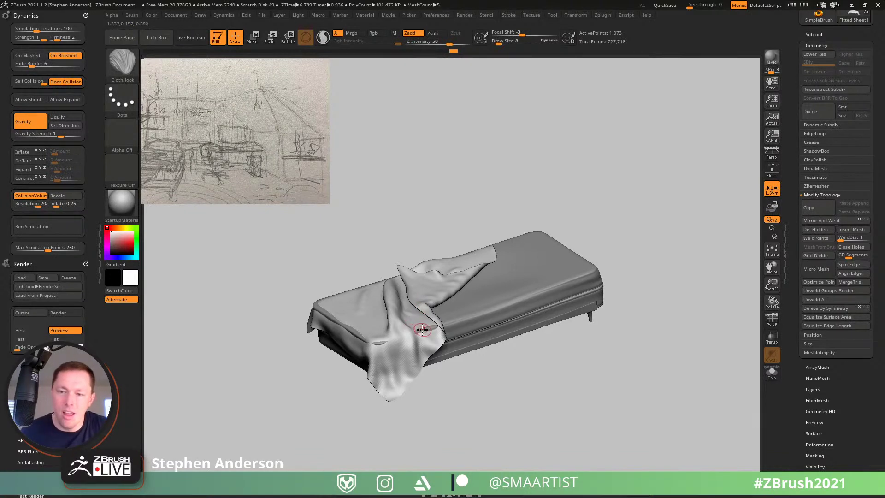
pyautogui.moveTo(457, 325)
pyautogui.keyDown('ctrl'); pyautogui.mouseDown(button='right')
pyautogui.moveTo(449, 318)
pyautogui.moveTo(469, 300)
pyautogui.moveTo(456, 316)
pyautogui.mouseUp(button='right'); pyautogui.keyUp('ctrl')
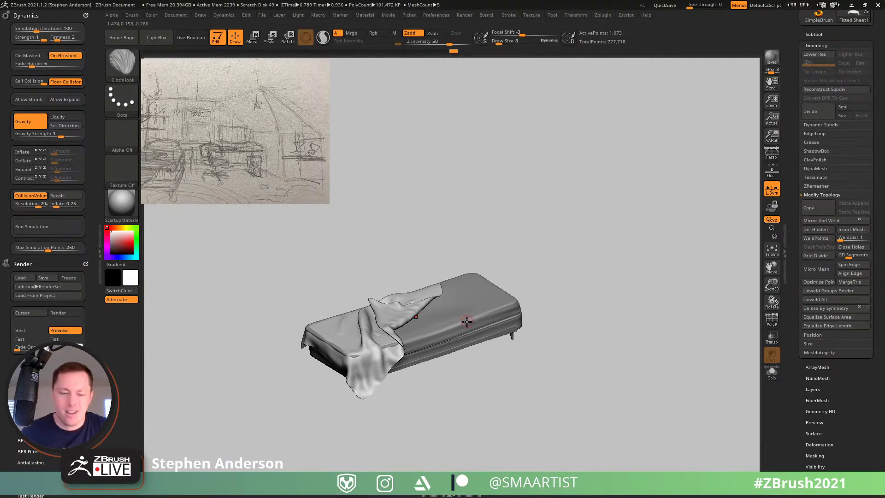
pyautogui.click(99, 253)
pyautogui.moveTo(320, 303); pyautogui.dragTo(678, 369, button='right')
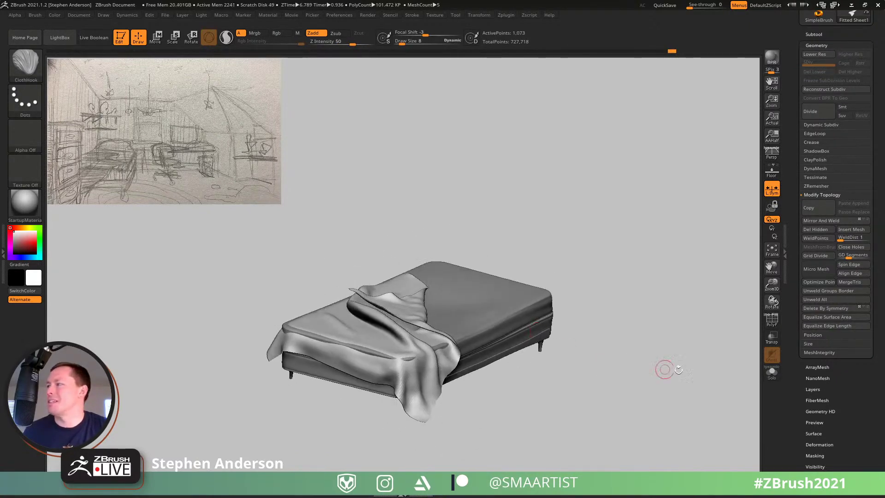
pyautogui.click(814, 35)
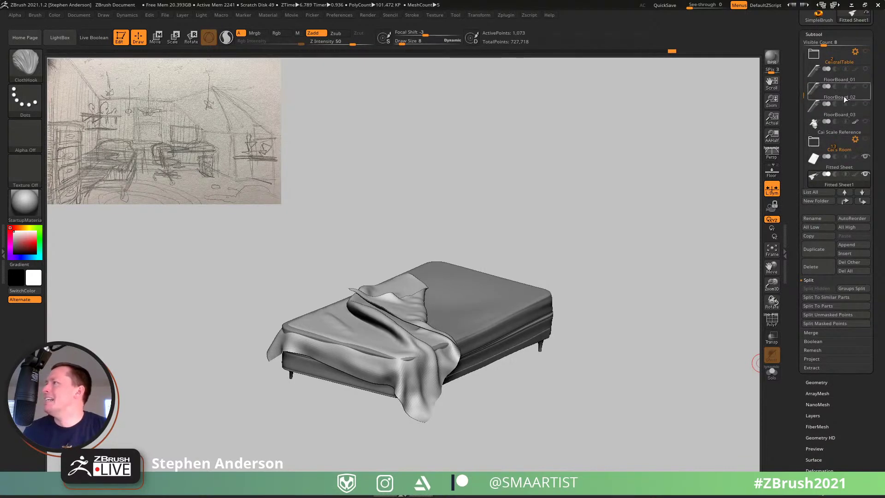
pyautogui.click(864, 139)
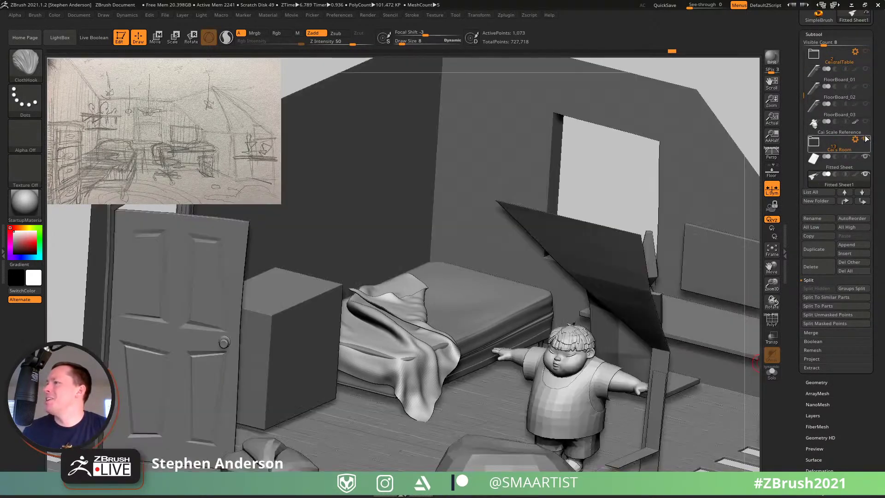
# Step: Lower the blanket's raised corner tip toward the mattress with the ClothHook brush
pyautogui.press('f')
pyautogui.moveTo(409, 332)
pyautogui.keyDown('alt'); pyautogui.mouseDown(button='right')
pyautogui.moveTo(409, 304)
pyautogui.moveTo(414, 318)
pyautogui.moveTo(405, 313)
pyautogui.moveTo(474, 384)
pyautogui.moveTo(415, 350)
pyautogui.moveTo(225, 274)
pyautogui.mouseUp(button='right'); pyautogui.keyUp('alt')
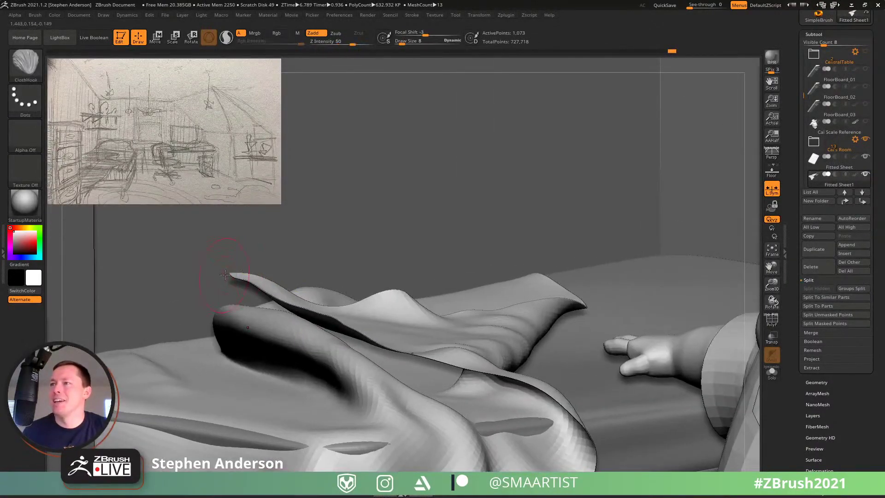
pyautogui.moveTo(230, 275)
pyautogui.mouseDown()
pyautogui.moveTo(215, 315)
pyautogui.moveTo(231, 295)
pyautogui.mouseUp()
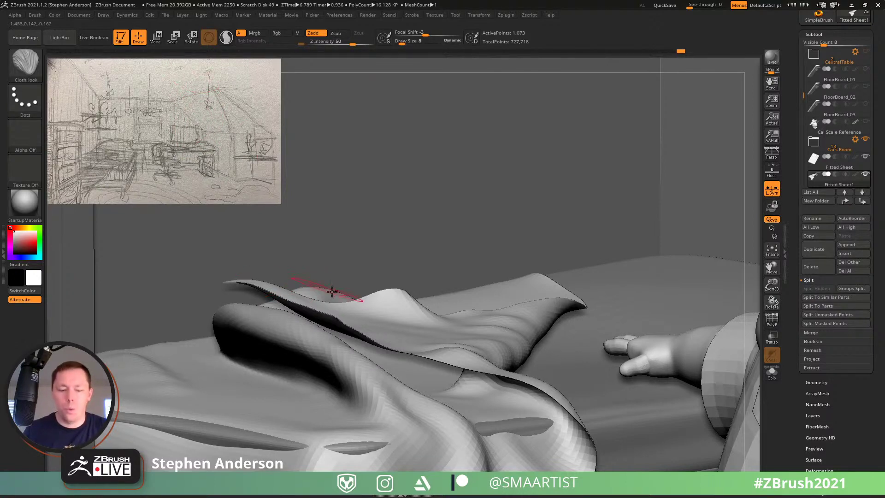
# Step: Switch to the Move Topological brush and settle the blanket's lifted corner closer to the fold beneath it
pyautogui.press('b')
pyautogui.press('m')
pyautogui.press('t')
pyautogui.press('s')
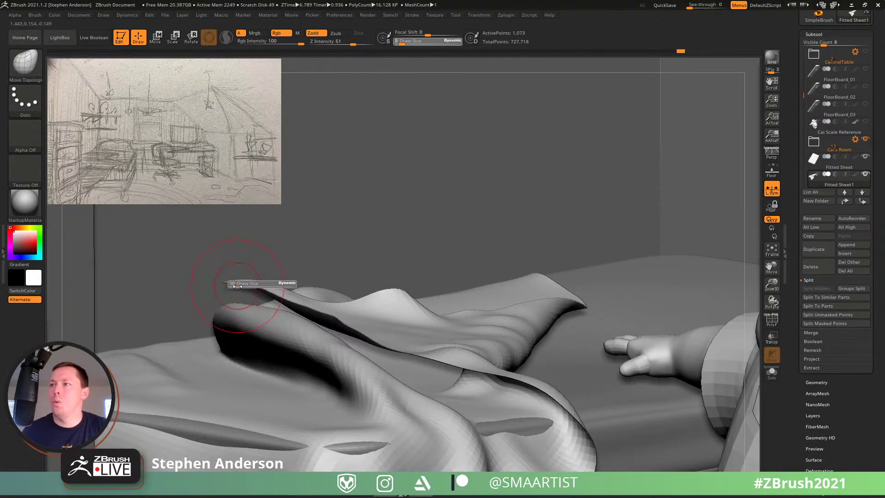
pyautogui.moveTo(237, 286)
pyautogui.mouseDown()
pyautogui.moveTo(247, 282)
pyautogui.moveTo(249, 306)
pyautogui.mouseUp()
pyautogui.moveTo(255, 285)
pyautogui.mouseDown(button='right')
pyautogui.moveTo(272, 308)
pyautogui.moveTo(246, 272)
pyautogui.mouseUp(button='right')
pyautogui.press('s')
pyautogui.moveTo(253, 337); pyautogui.dragTo(247, 336)
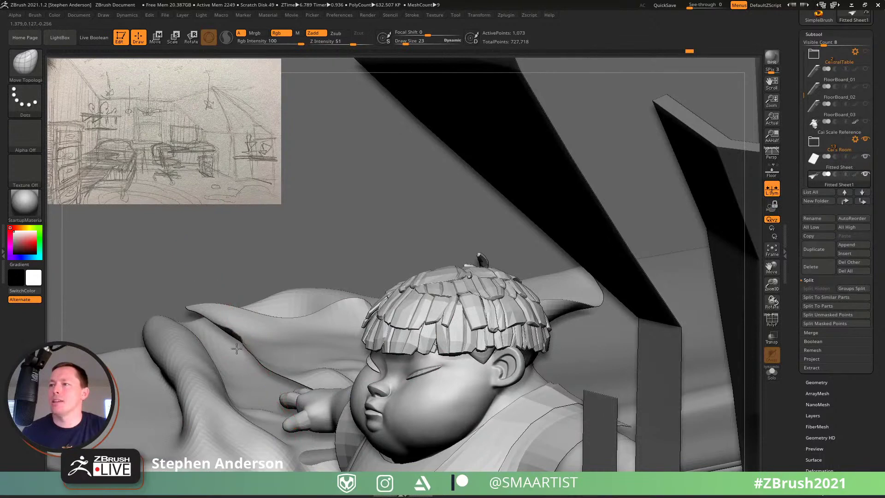
# Step: Try to shift the blanket's folded edge with Move Topological and undo the change
pyautogui.moveTo(234, 371)
pyautogui.mouseDown()
pyautogui.moveTo(248, 345)
pyautogui.moveTo(222, 385)
pyautogui.moveTo(250, 373)
pyautogui.mouseUp()
pyautogui.press('s')
pyautogui.hotkey('ctrl', 'z')
pyautogui.moveTo(250, 371)
pyautogui.mouseDown(button='right')
pyautogui.moveTo(275, 366)
pyautogui.moveTo(323, 387)
pyautogui.mouseUp(button='right')
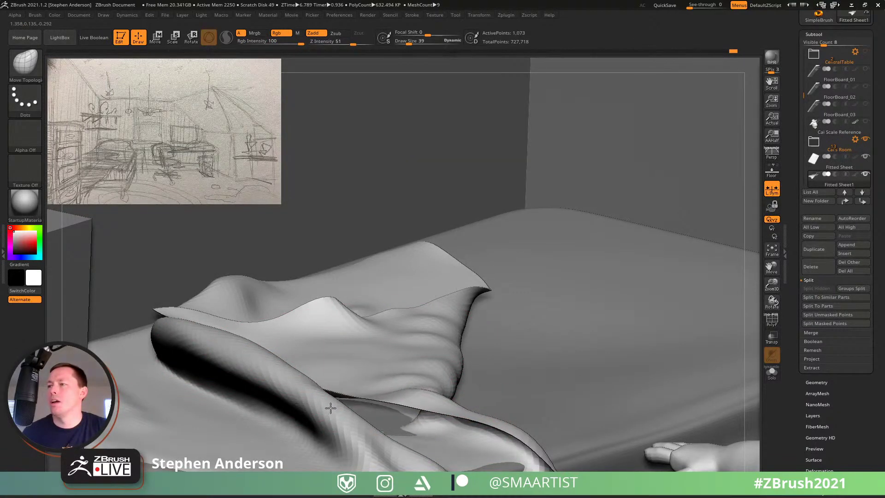
# Step: Show the blanket's polyframe without dynamic subdivision and push its folds down using a draw size of 19
pyautogui.hotkey('shift', 'f')
pyautogui.hotkey('shift', 'd')
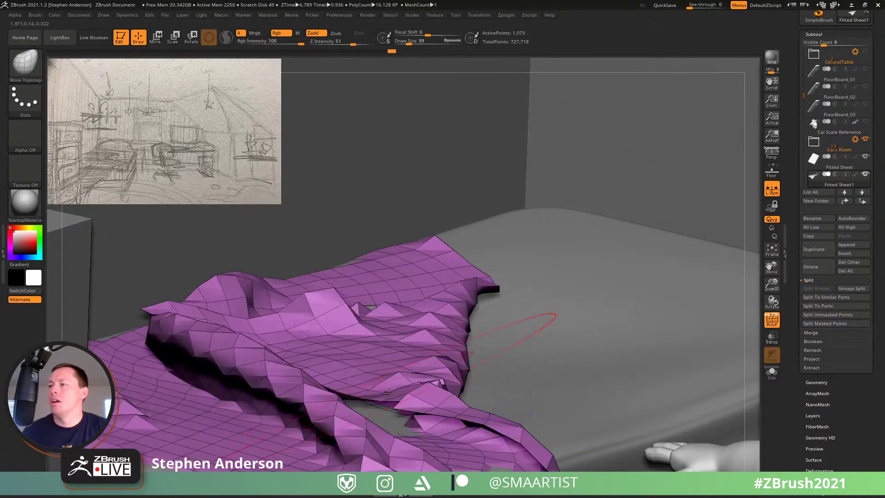
pyautogui.moveTo(429, 383)
pyautogui.mouseDown(button='right')
pyautogui.moveTo(379, 392)
pyautogui.moveTo(376, 421)
pyautogui.moveTo(384, 307)
pyautogui.mouseUp(button='right')
pyautogui.press('s')
pyautogui.moveTo(384, 306); pyautogui.dragTo(385, 358)
pyautogui.moveTo(382, 363); pyautogui.dragTo(365, 337, button='right')
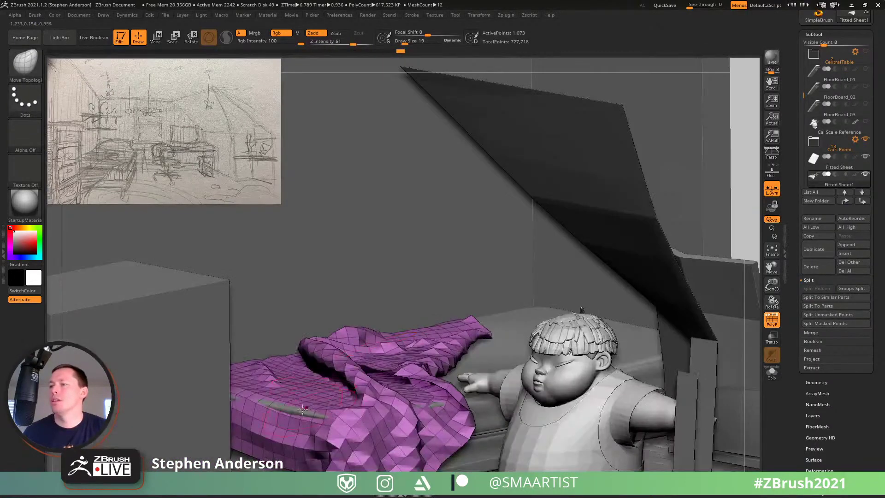
# Step: Pull the blanket over the mattress where it pokes through at the foot of the bed, using a draw size of 21
pyautogui.press('s')
pyautogui.moveTo(289, 409); pyautogui.dragTo(291, 402)
pyautogui.moveTo(291, 402)
pyautogui.mouseDown(button='right')
pyautogui.moveTo(263, 412)
pyautogui.moveTo(253, 405)
pyautogui.mouseUp(button='right')
pyautogui.press('s')
pyautogui.moveTo(291, 417); pyautogui.dragTo(295, 415)
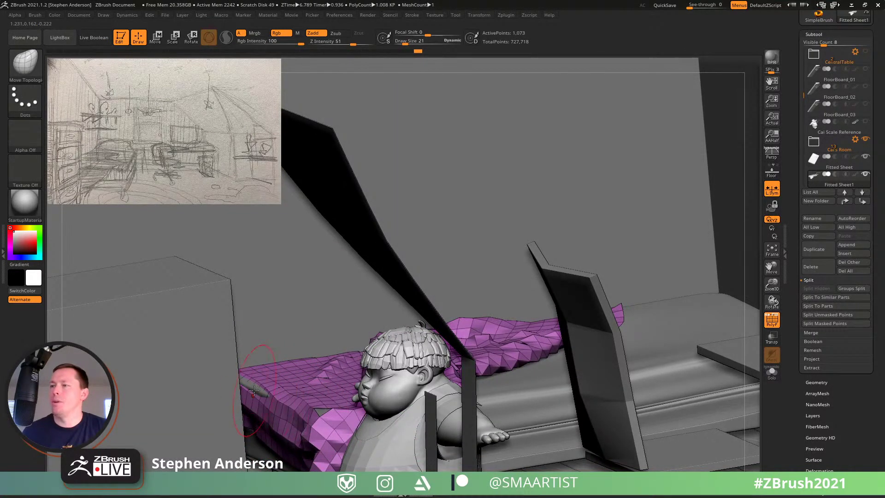
pyautogui.moveTo(254, 391)
pyautogui.mouseDown(button='right')
pyautogui.moveTo(271, 384)
pyautogui.moveTo(256, 375)
pyautogui.mouseUp(button='right')
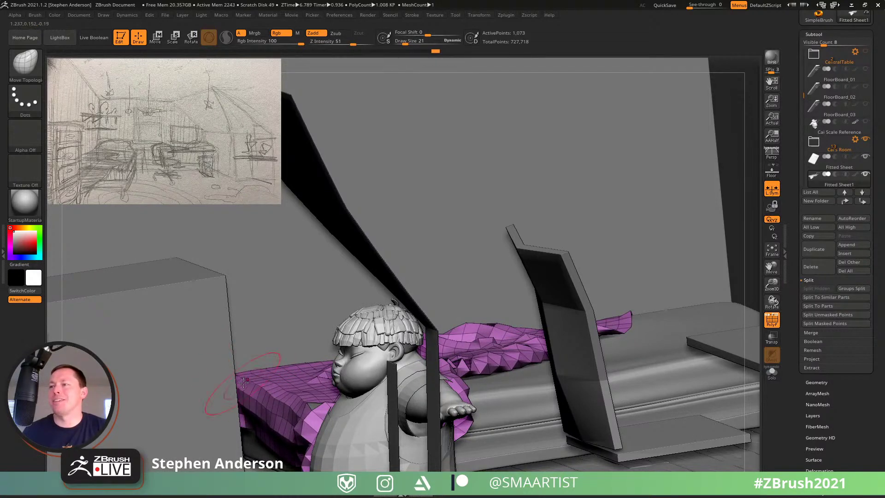
# Step: Move the blanket's wall-side edge over the exposed parts of the mattress
pyautogui.moveTo(243, 381); pyautogui.dragTo(178, 417, button='right')
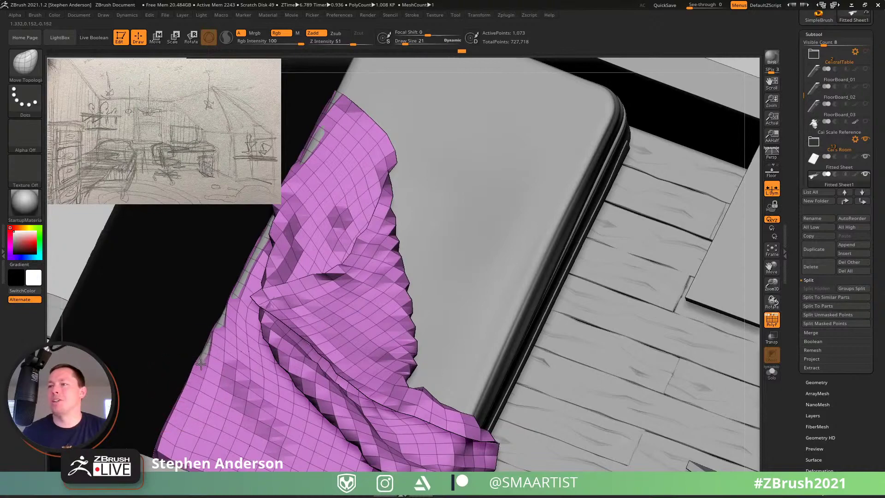
pyautogui.moveTo(252, 295); pyautogui.dragTo(254, 349, button='right')
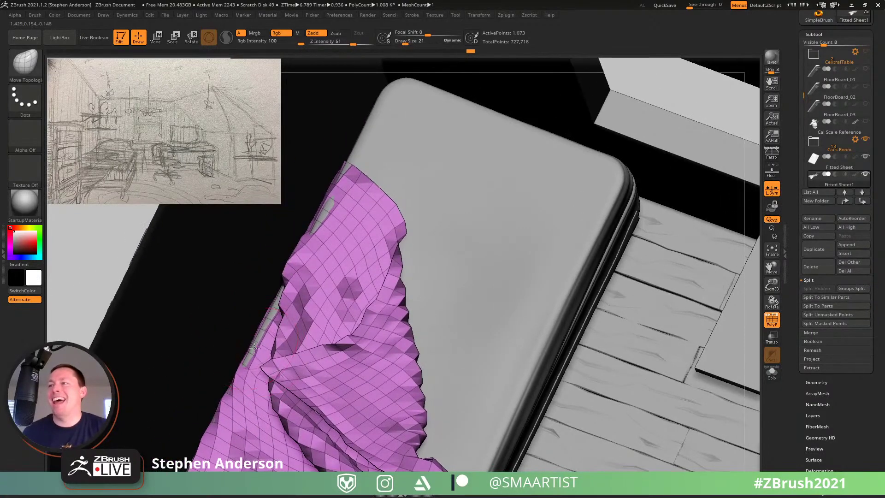
pyautogui.moveTo(287, 301); pyautogui.dragTo(260, 285, button='right')
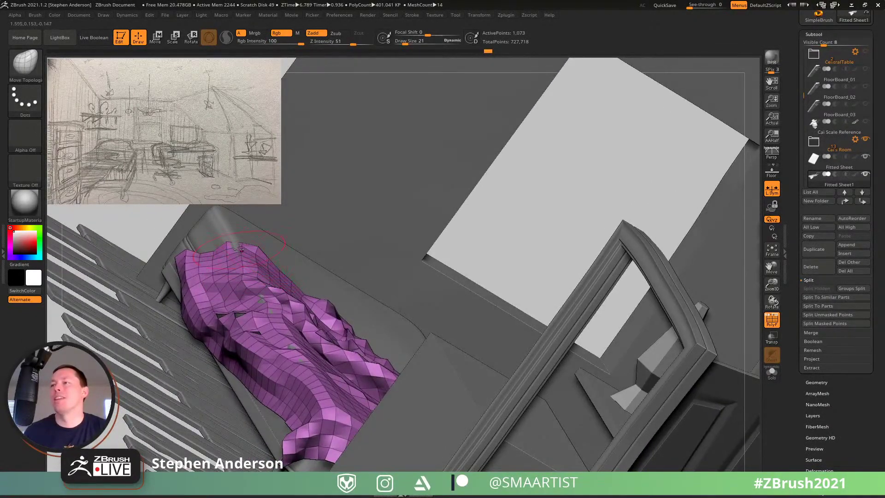
pyautogui.moveTo(235, 243)
pyautogui.mouseDown(button='right')
pyautogui.moveTo(212, 277)
pyautogui.moveTo(228, 280)
pyautogui.moveTo(276, 331)
pyautogui.moveTo(293, 334)
pyautogui.moveTo(312, 300)
pyautogui.moveTo(317, 327)
pyautogui.mouseUp(button='right')
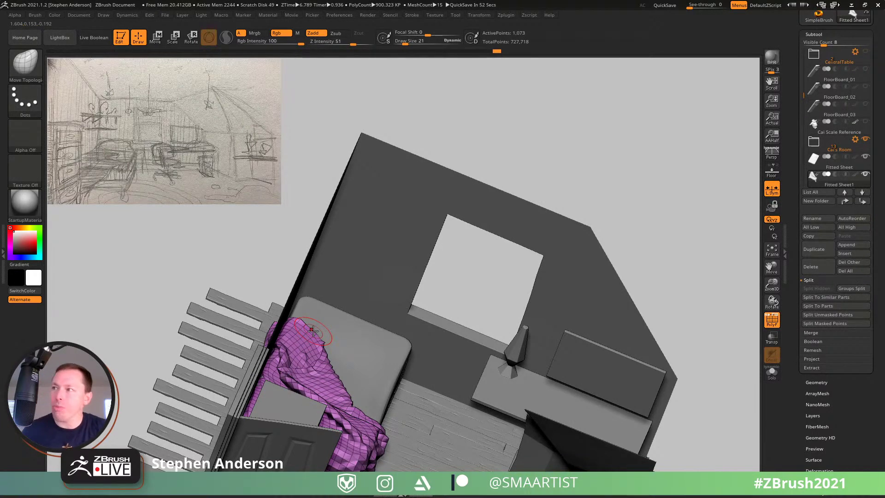
pyautogui.moveTo(485, 288); pyautogui.dragTo(478, 263)
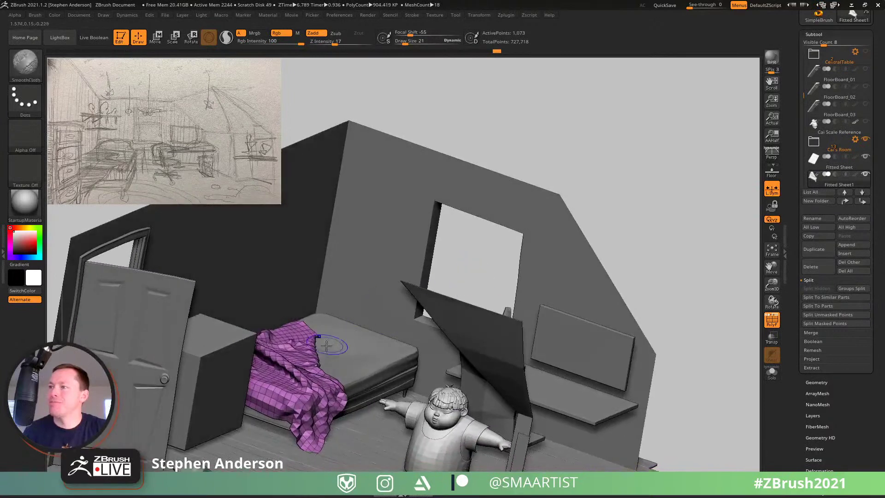
# Step: Hide the polyframe and divide the blanket to subdivision level 2 with Smt enabled
pyautogui.hotkey('shift', 'f')
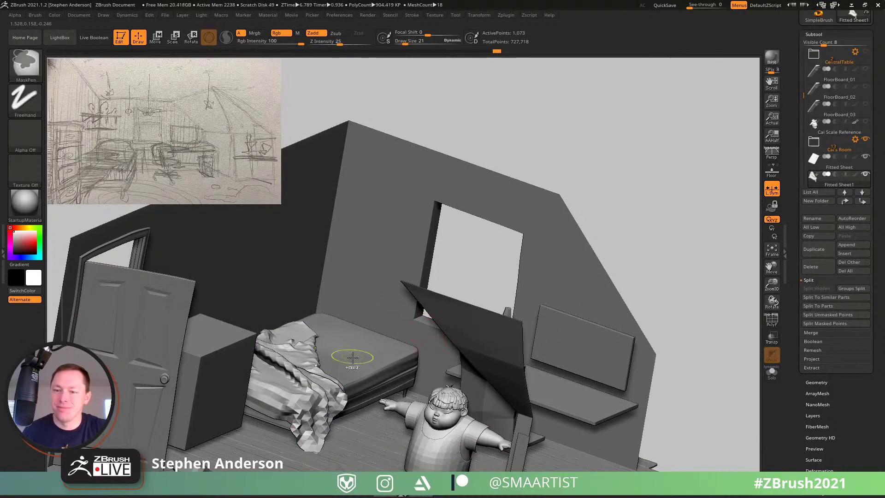
pyautogui.moveTo(353, 357)
pyautogui.keyDown('ctrl'); pyautogui.mouseDown(button='right')
pyautogui.moveTo(359, 376)
pyautogui.moveTo(352, 366)
pyautogui.moveTo(375, 342)
pyautogui.mouseUp(button='right'); pyautogui.keyUp('ctrl')
pyautogui.hotkey('ctrl', 'd')
pyautogui.hotkey('ctrl', 'z')
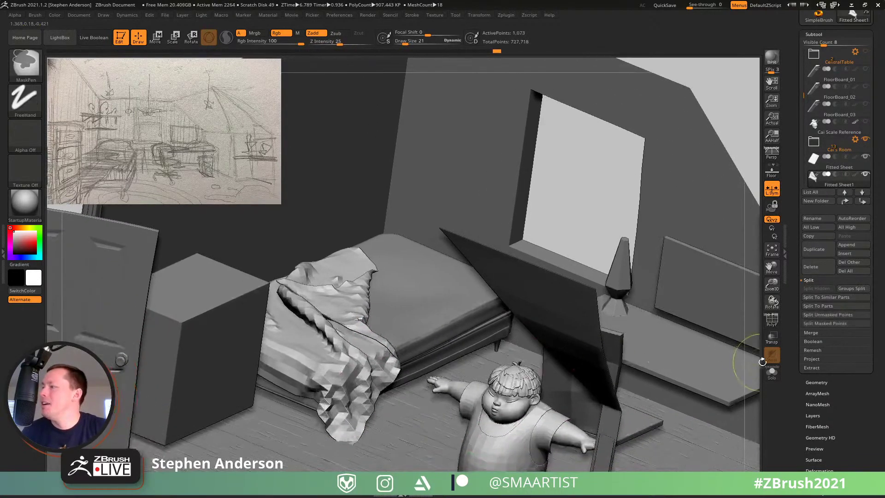
pyautogui.click(816, 382)
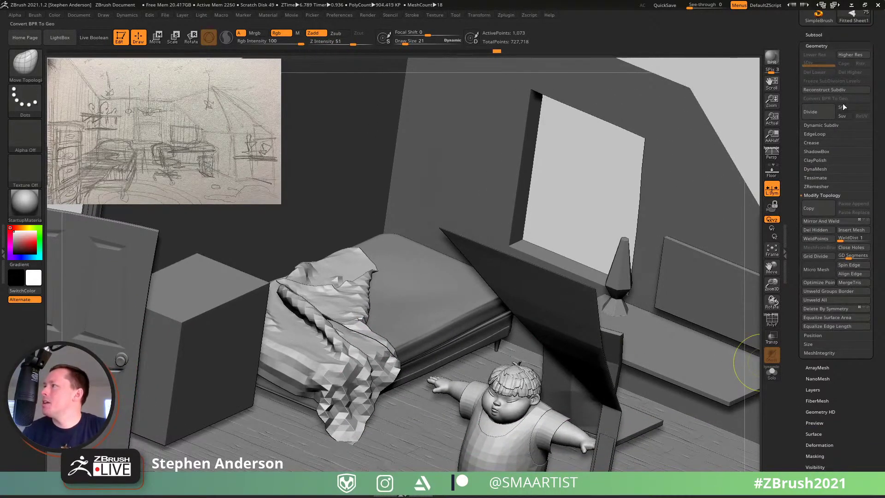
pyautogui.click(859, 109)
pyautogui.click(819, 111)
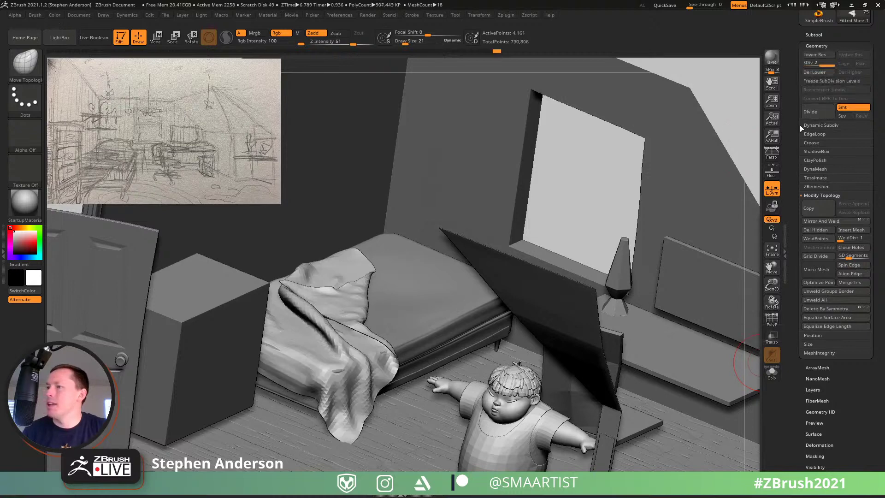
# Step: Adjust the overlapping blanket folds along the bed's side with Move Topological, reducing the draw size to 9
pyautogui.moveTo(403, 354); pyautogui.dragTo(325, 361, button='right')
pyautogui.keyDown('ctrl'); pyautogui.moveTo(326, 330); pyautogui.dragTo(333, 364, button='right'); pyautogui.keyUp('ctrl')
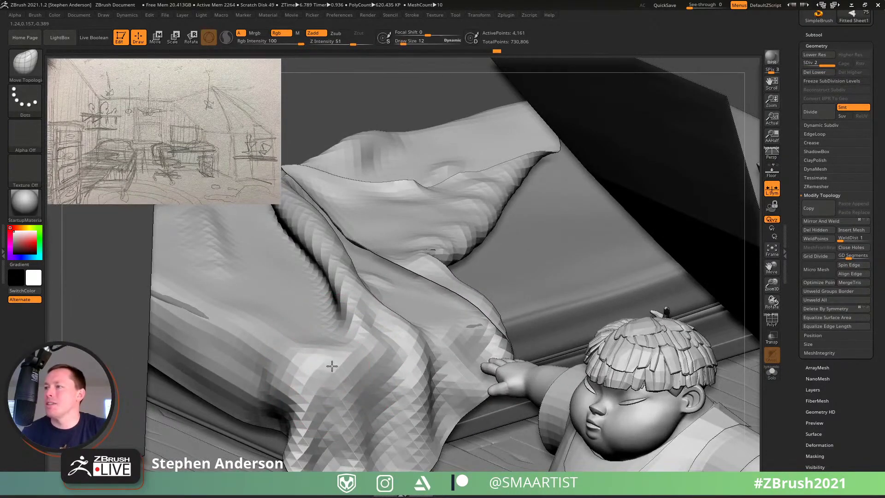
pyautogui.moveTo(292, 337)
pyautogui.mouseDown(button='right')
pyautogui.moveTo(266, 321)
pyautogui.moveTo(255, 290)
pyautogui.moveTo(278, 261)
pyautogui.moveTo(452, 233)
pyautogui.moveTo(407, 255)
pyautogui.moveTo(404, 276)
pyautogui.mouseUp(button='right')
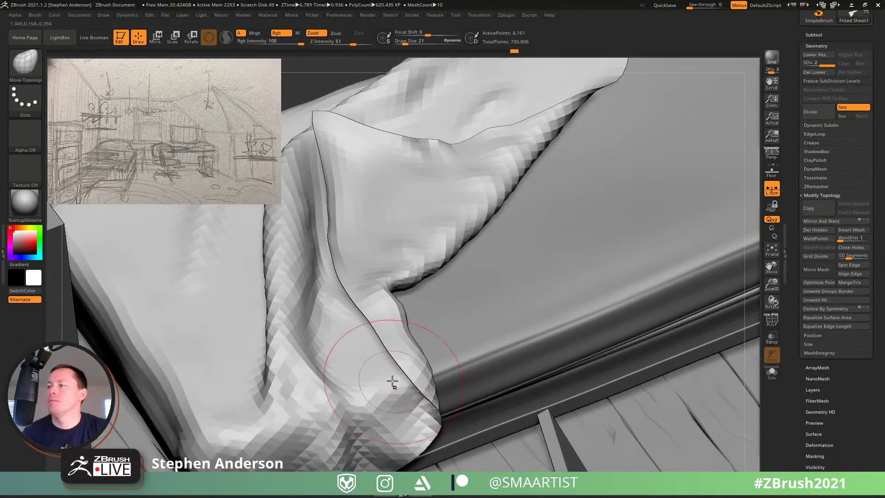
pyautogui.moveTo(392, 381)
pyautogui.mouseDown(button='right')
pyautogui.moveTo(414, 343)
pyautogui.moveTo(396, 351)
pyautogui.moveTo(415, 364)
pyautogui.mouseUp(button='right')
pyautogui.press('s')
pyautogui.moveTo(407, 360); pyautogui.dragTo(404, 360)
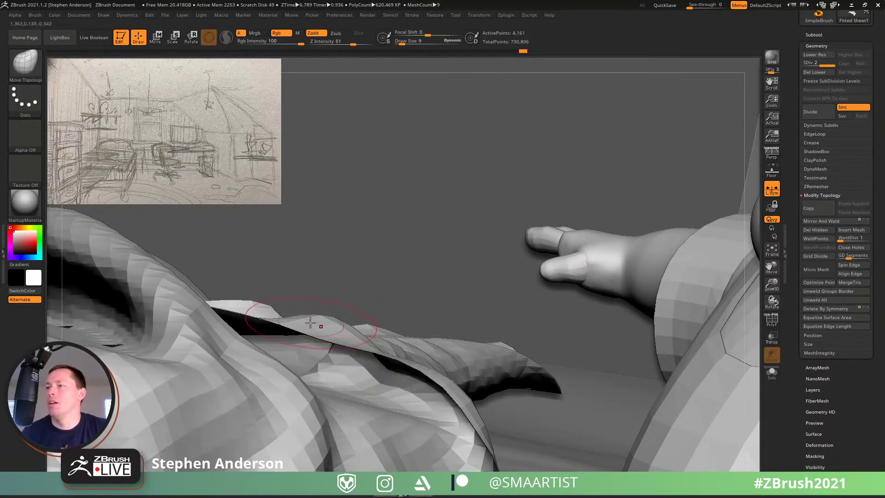
# Step: Close the dark gap under the blanket's upper fold with Move Topological at draw size 14
pyautogui.moveTo(312, 324); pyautogui.dragTo(283, 320, button='right')
pyautogui.moveTo(280, 319); pyautogui.dragTo(280, 321)
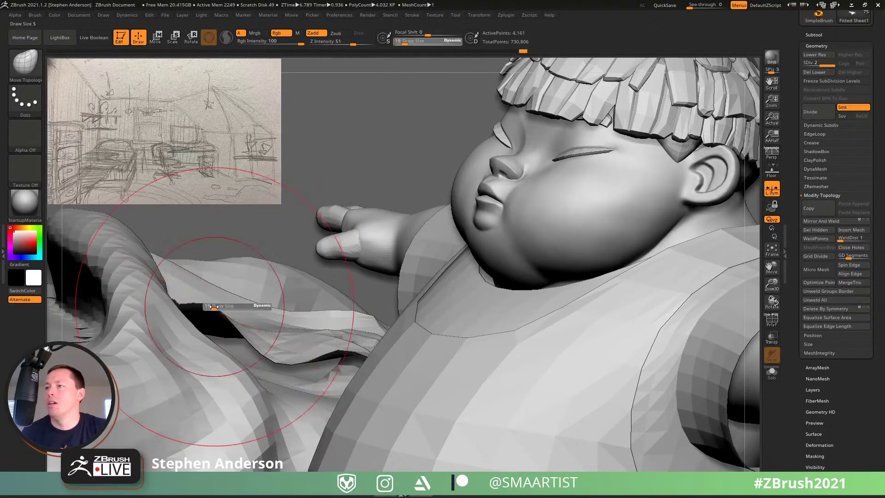
pyautogui.press('s')
pyautogui.click(217, 306)
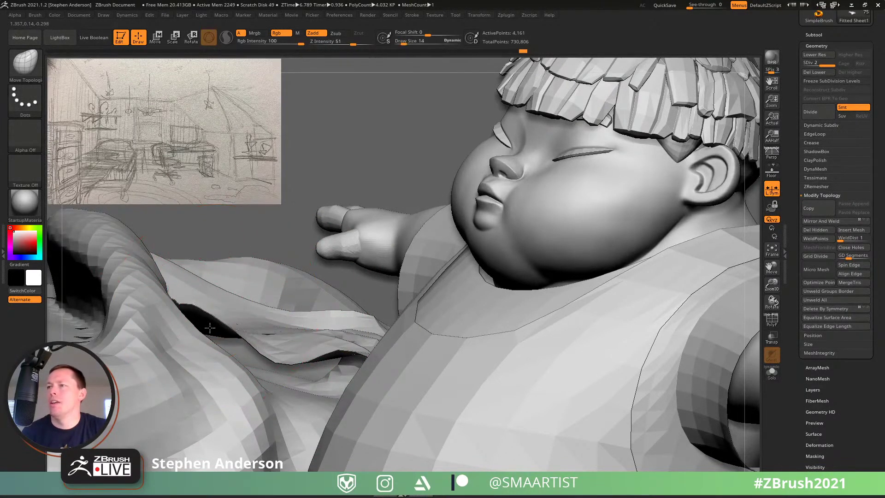
pyautogui.moveTo(210, 352); pyautogui.dragTo(187, 339, button='right')
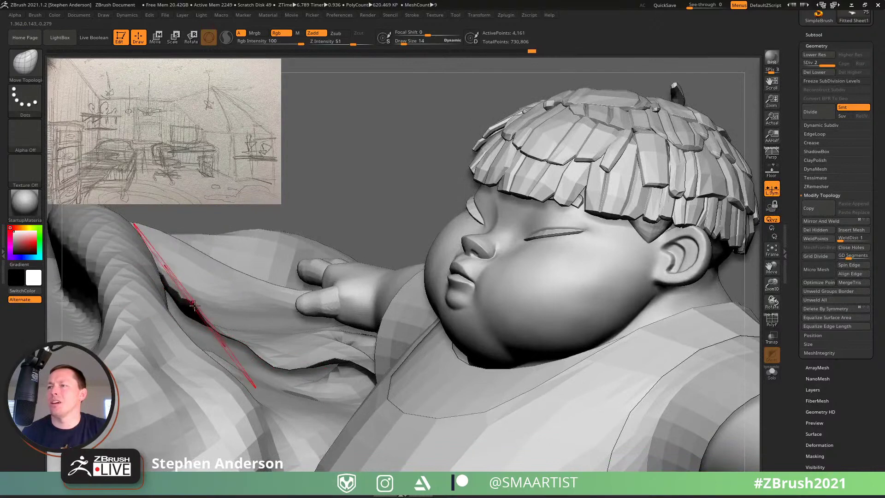
pyautogui.moveTo(248, 345)
pyautogui.mouseDown()
pyautogui.moveTo(336, 371)
pyautogui.moveTo(333, 380)
pyautogui.mouseUp()
# Step: Mask the lower blanket layer beside the mattress edge and pull the fold's edge over the gap with Move Topological at draw size 10
pyautogui.moveTo(324, 387); pyautogui.dragTo(397, 378, button='right')
pyautogui.press('s')
pyautogui.moveTo(397, 379); pyautogui.dragTo(395, 374)
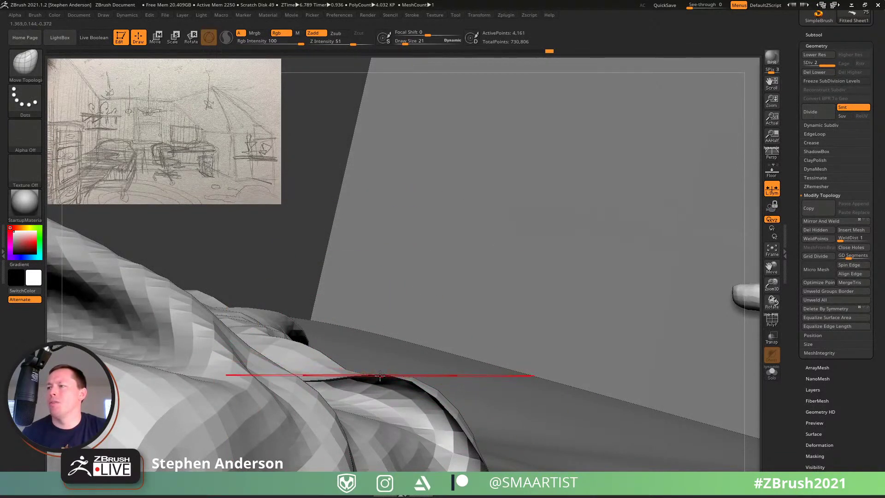
pyautogui.press('s')
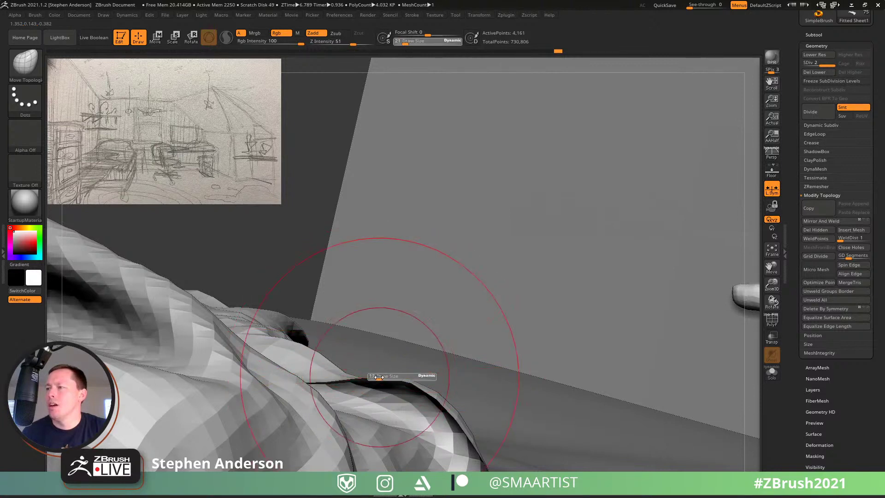
pyautogui.moveTo(380, 375); pyautogui.dragTo(376, 376)
pyautogui.moveTo(400, 417)
pyautogui.keyDown('ctrl'); pyautogui.mouseDown()
pyautogui.moveTo(404, 440)
pyautogui.moveTo(381, 419)
pyautogui.moveTo(409, 447)
pyautogui.moveTo(422, 433)
pyautogui.moveTo(410, 425)
pyautogui.mouseUp(); pyautogui.keyUp('ctrl')
pyautogui.keyDown('ctrl'); pyautogui.click(410, 425); pyautogui.keyUp('ctrl')
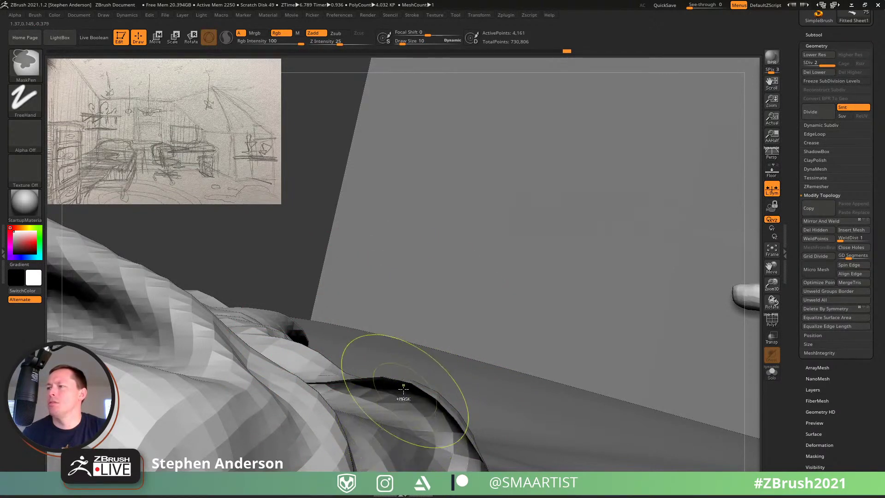
pyautogui.moveTo(390, 386); pyautogui.dragTo(370, 414)
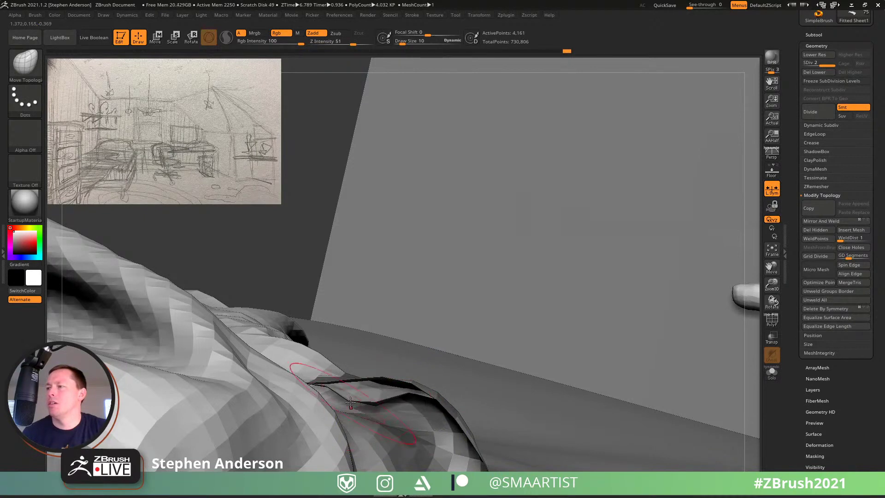
pyautogui.moveTo(330, 384); pyautogui.dragTo(322, 398)
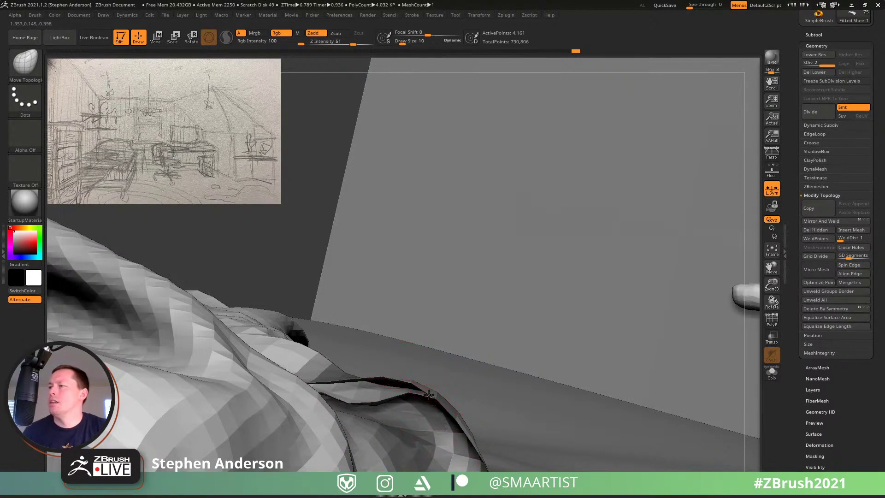
pyautogui.moveTo(428, 395); pyautogui.dragTo(410, 436)
# Step: Mask the outer part of the blanket's side fold and move its upper edge inward with Move Topological
pyautogui.moveTo(445, 447); pyautogui.dragTo(398, 324, button='right')
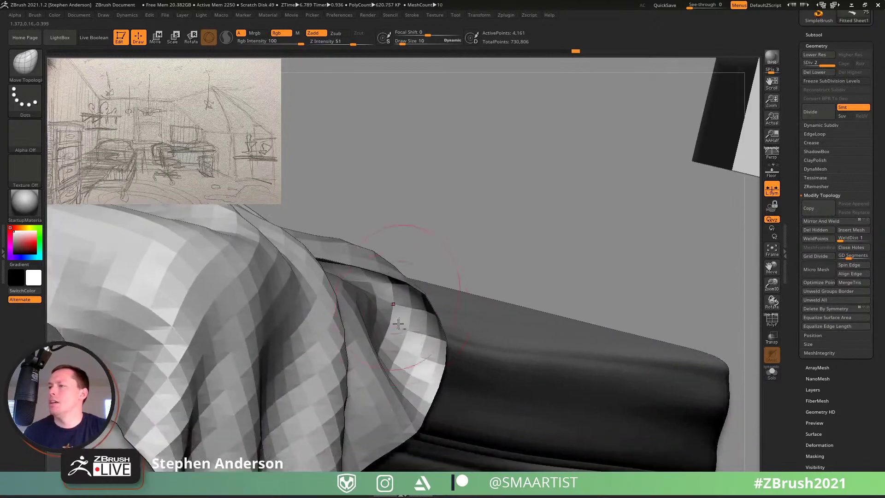
pyautogui.keyDown('ctrl'); pyautogui.moveTo(398, 324); pyautogui.dragTo(377, 349); pyautogui.keyUp('ctrl')
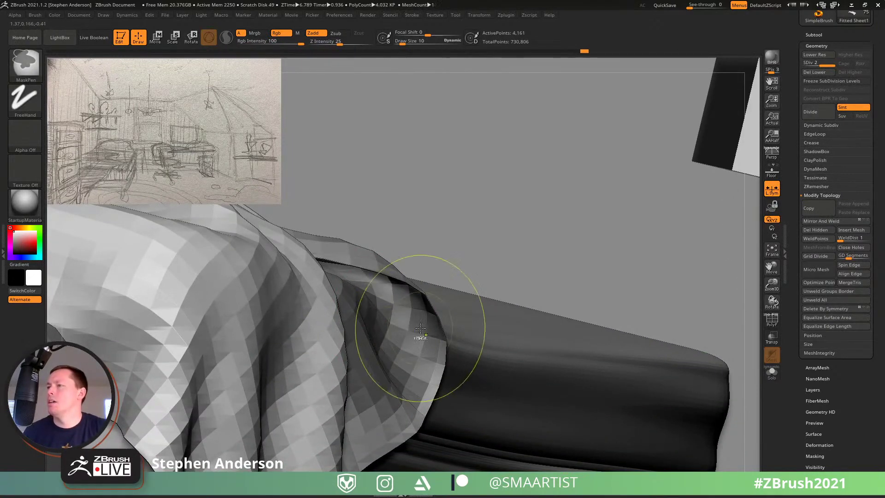
pyautogui.keyDown('ctrl'); pyautogui.moveTo(420, 328); pyautogui.dragTo(354, 287); pyautogui.keyUp('ctrl')
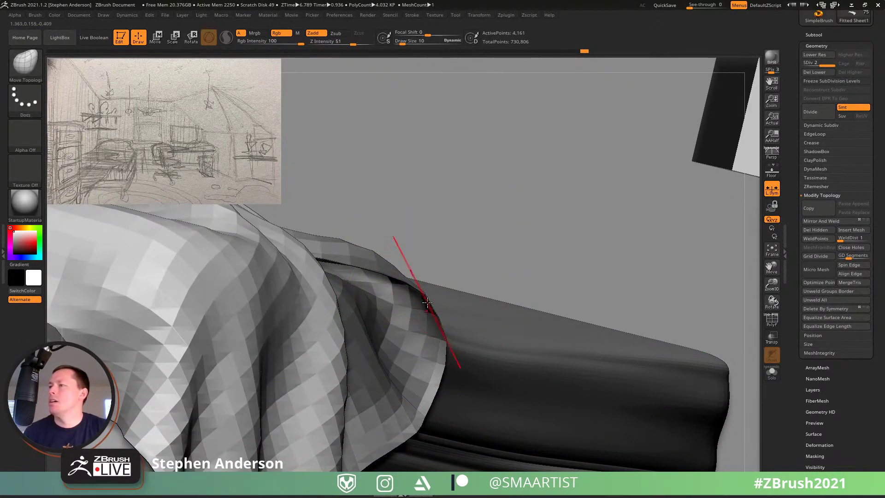
pyautogui.moveTo(427, 303); pyautogui.dragTo(371, 347)
pyautogui.keyDown('ctrl'); pyautogui.click(423, 328); pyautogui.keyUp('ctrl')
# Step: Reshape the inner layer of the side fold with Move Topological at draw size 21
pyautogui.press('s')
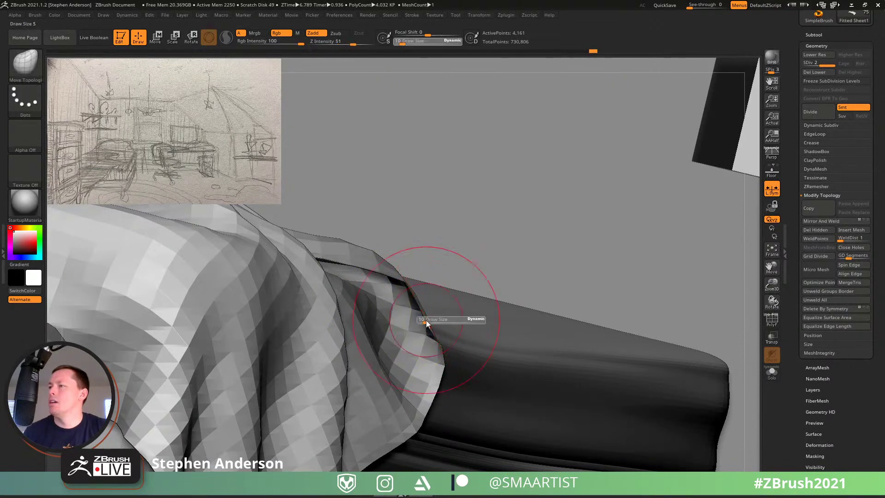
pyautogui.moveTo(422, 321); pyautogui.dragTo(398, 337)
pyautogui.moveTo(394, 287); pyautogui.dragTo(370, 302)
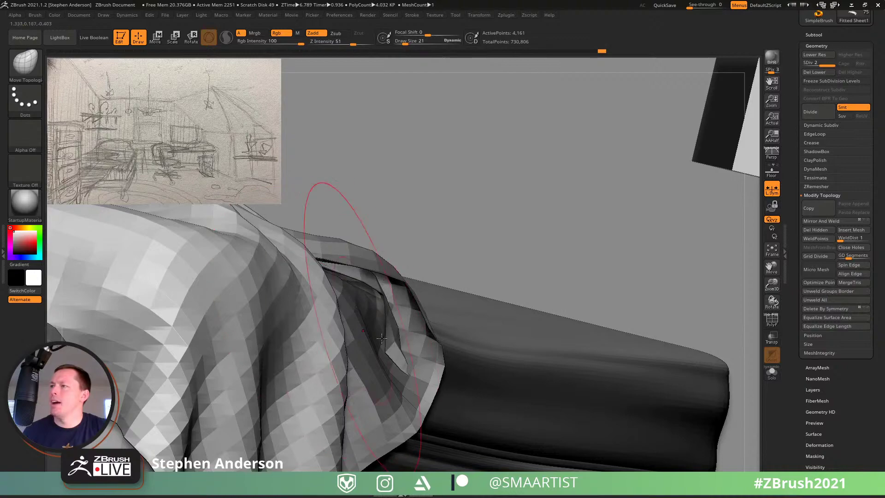
pyautogui.moveTo(417, 377)
pyautogui.mouseDown()
pyautogui.moveTo(355, 405)
pyautogui.moveTo(316, 395)
pyautogui.moveTo(286, 363)
pyautogui.moveTo(375, 422)
pyautogui.moveTo(369, 332)
pyautogui.moveTo(401, 327)
pyautogui.moveTo(375, 366)
pyautogui.moveTo(447, 393)
pyautogui.mouseUp()
# Step: Move the hanging blanket folds against the side of the mattress with Move Topological, reducing the draw size to 19
pyautogui.press('s')
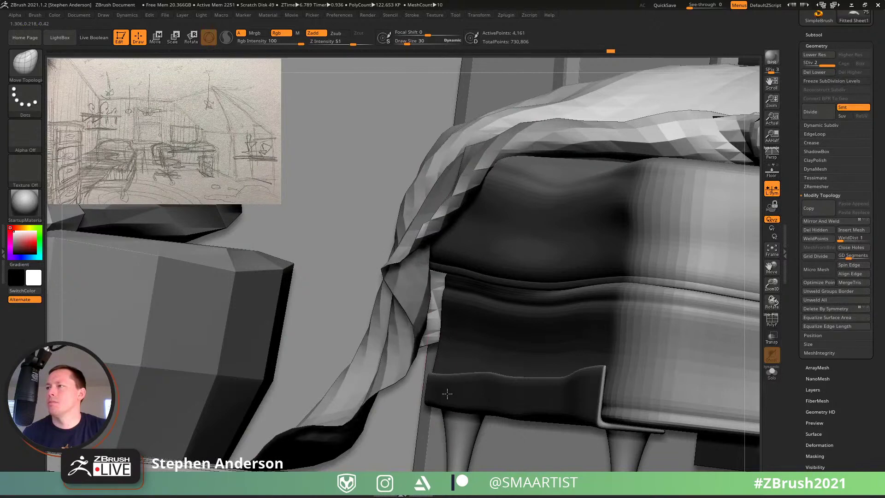
pyautogui.moveTo(409, 312)
pyautogui.mouseDown()
pyautogui.moveTo(389, 252)
pyautogui.moveTo(481, 299)
pyautogui.mouseUp()
pyautogui.press('s')
pyautogui.moveTo(422, 227); pyautogui.dragTo(445, 231)
pyautogui.keyDown('ctrl'); pyautogui.moveTo(377, 152); pyautogui.dragTo(411, 183); pyautogui.keyUp('ctrl')
pyautogui.moveTo(435, 217); pyautogui.dragTo(454, 236)
pyautogui.moveTo(455, 236); pyautogui.dragTo(776, 389, button='right')
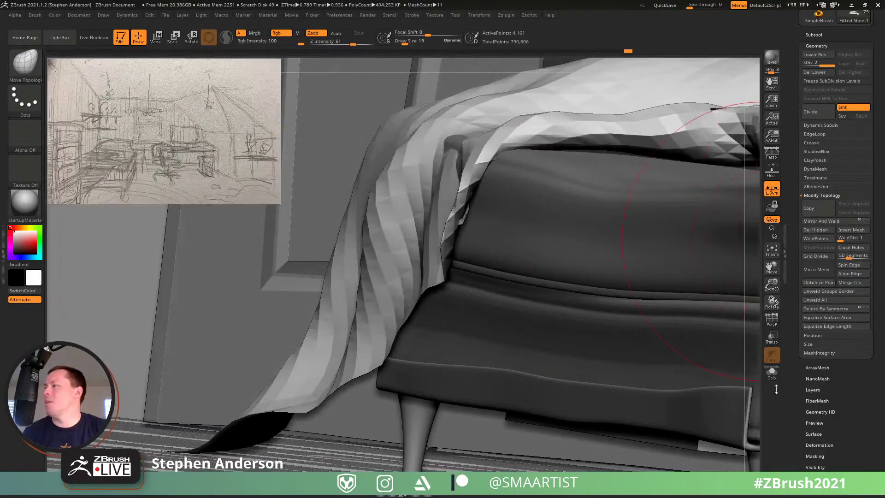
# Step: Show only the mattress and blanket subtools and display the polyframe
pyautogui.click(818, 33)
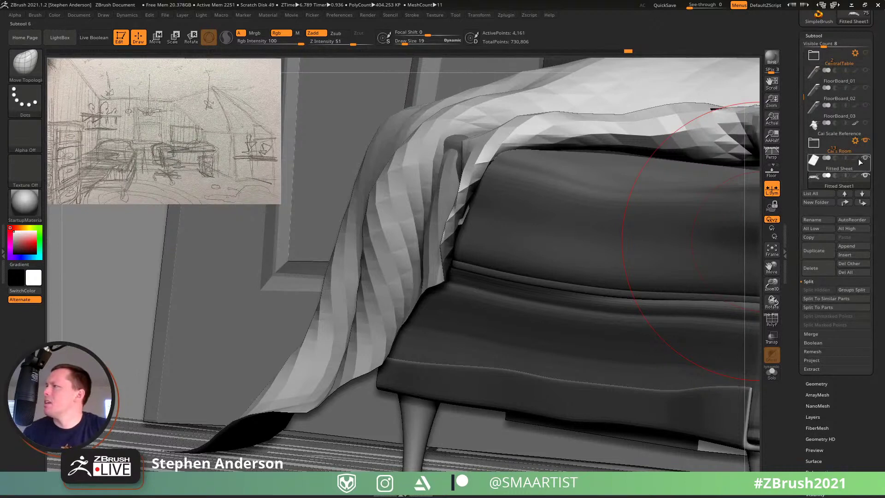
pyautogui.moveTo(691, 295)
pyautogui.mouseDown(button='right')
pyautogui.moveTo(371, 310)
pyautogui.moveTo(327, 343)
pyautogui.mouseUp(button='right')
pyautogui.press('s')
pyautogui.moveTo(317, 351); pyautogui.dragTo(395, 356)
pyautogui.moveTo(494, 272)
pyautogui.mouseDown(button='right')
pyautogui.moveTo(562, 295)
pyautogui.moveTo(613, 332)
pyautogui.moveTo(576, 277)
pyautogui.mouseUp(button='right')
pyautogui.keyDown('ctrl'); pyautogui.moveTo(439, 238); pyautogui.dragTo(411, 297, button='right'); pyautogui.keyUp('ctrl')
pyautogui.write('s12')
pyautogui.press('Return')
pyautogui.hotkey('shift', 'f')
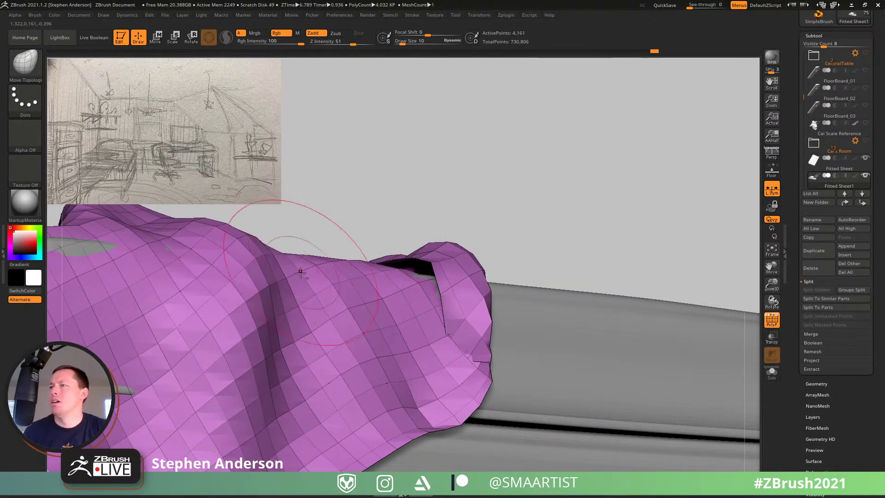
# Step: Delete the blanket's lower subdivision levels
pyautogui.moveTo(300, 273)
pyautogui.mouseDown(button='right')
pyautogui.moveTo(270, 319)
pyautogui.moveTo(386, 366)
pyautogui.mouseUp(button='right')
pyautogui.moveTo(427, 319)
pyautogui.mouseDown(button='right')
pyautogui.moveTo(383, 330)
pyautogui.moveTo(432, 329)
pyautogui.moveTo(551, 264)
pyautogui.moveTo(480, 279)
pyautogui.mouseUp(button='right')
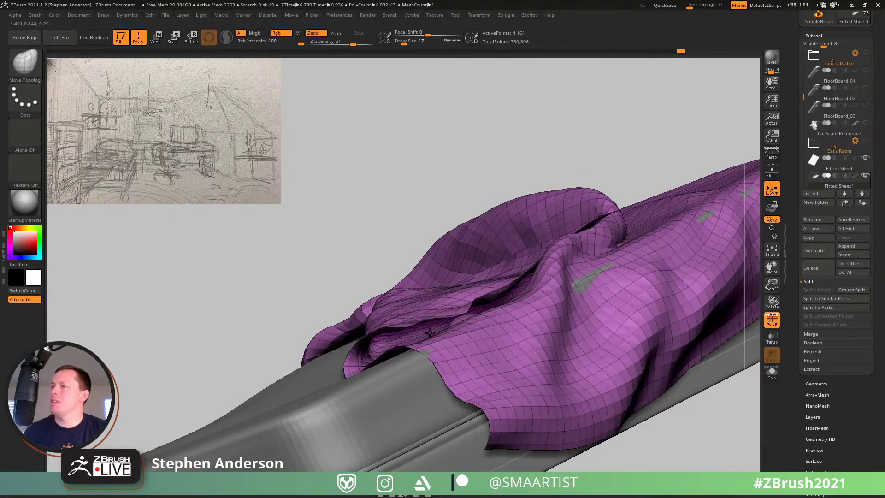
pyautogui.moveTo(429, 332); pyautogui.dragTo(741, 357, button='right')
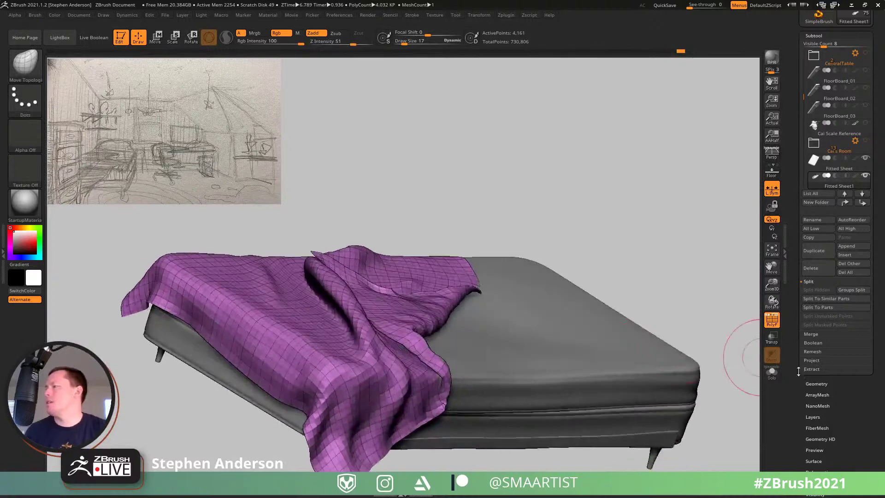
pyautogui.click(816, 383)
pyautogui.click(821, 74)
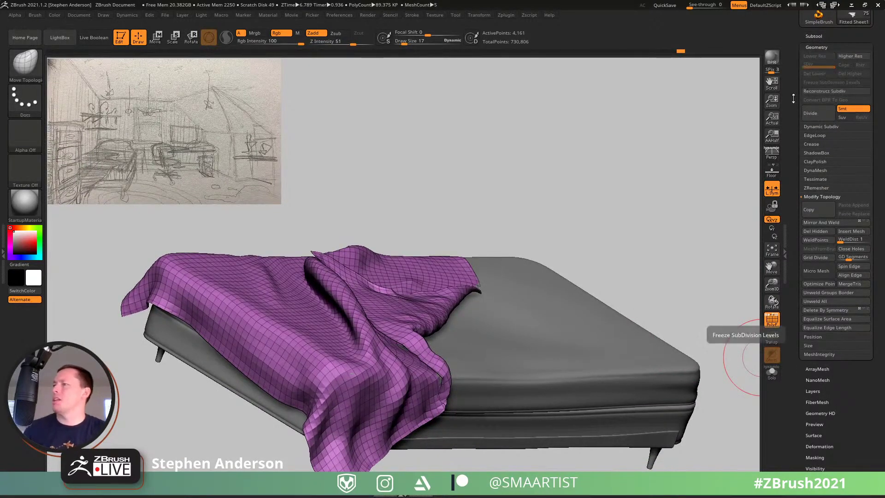
pyautogui.moveTo(545, 237); pyautogui.dragTo(663, 244, button='right')
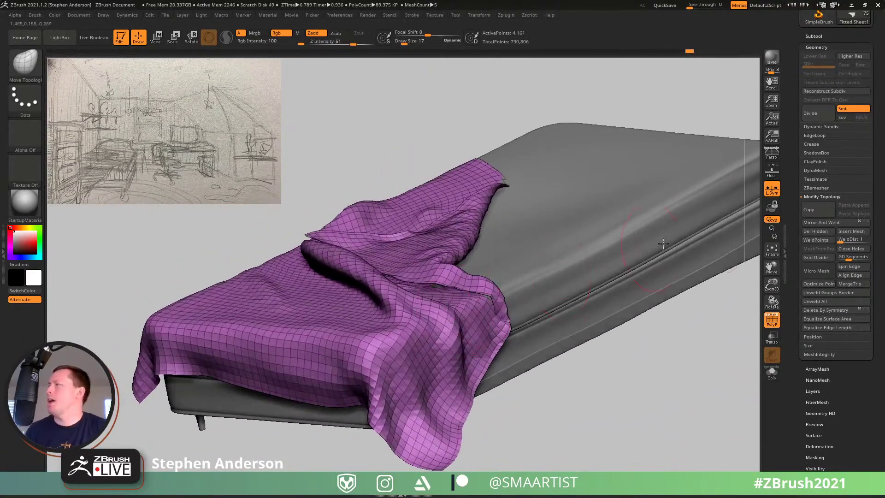
# Step: Enable Dynamic Subdiv on the blanket and give it a thickness of about 0.00367
pyautogui.click(826, 127)
pyautogui.click(812, 135)
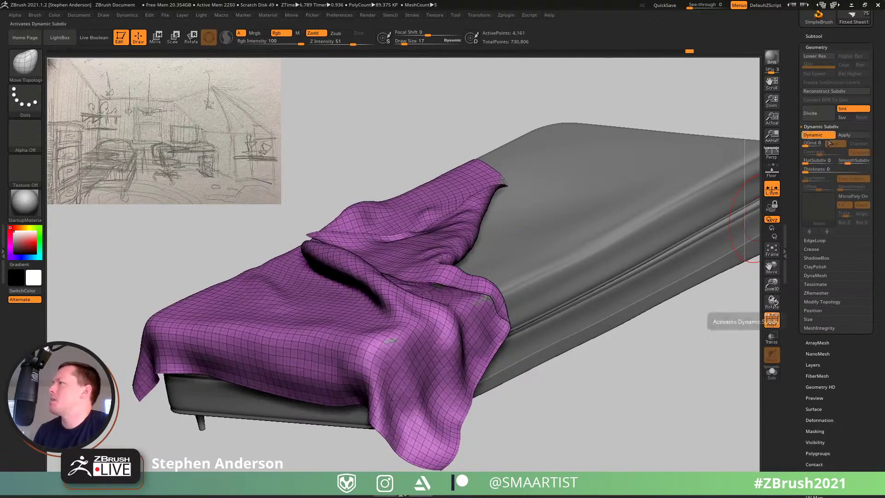
pyautogui.moveTo(806, 170); pyautogui.dragTo(814, 176)
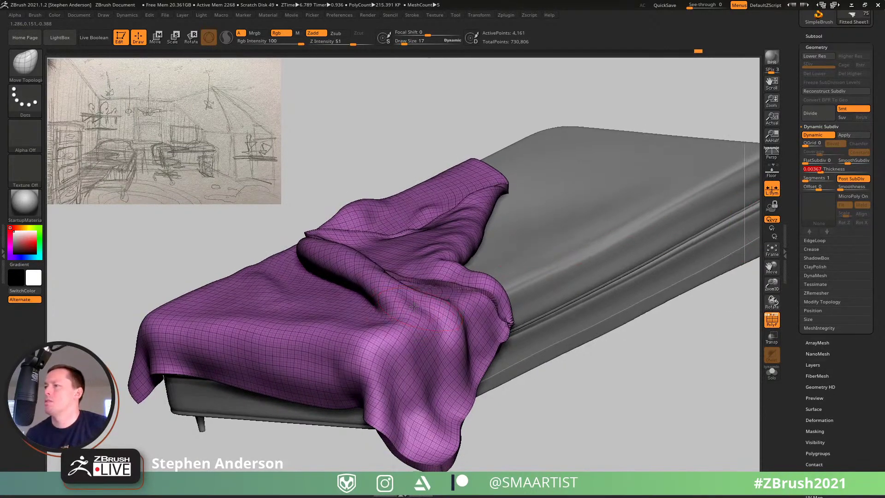
# Step: Hide the polyframe, turn off Post SubDiv and set the blanket's dynamic thickness to 0.00325
pyautogui.moveTo(537, 263)
pyautogui.mouseDown(button='right')
pyautogui.moveTo(424, 312)
pyautogui.moveTo(433, 292)
pyautogui.moveTo(450, 291)
pyautogui.moveTo(490, 319)
pyautogui.moveTo(653, 263)
pyautogui.moveTo(509, 321)
pyautogui.moveTo(514, 328)
pyautogui.mouseUp(button='right')
pyautogui.hotkey('shift', 'f')
pyautogui.click(853, 178)
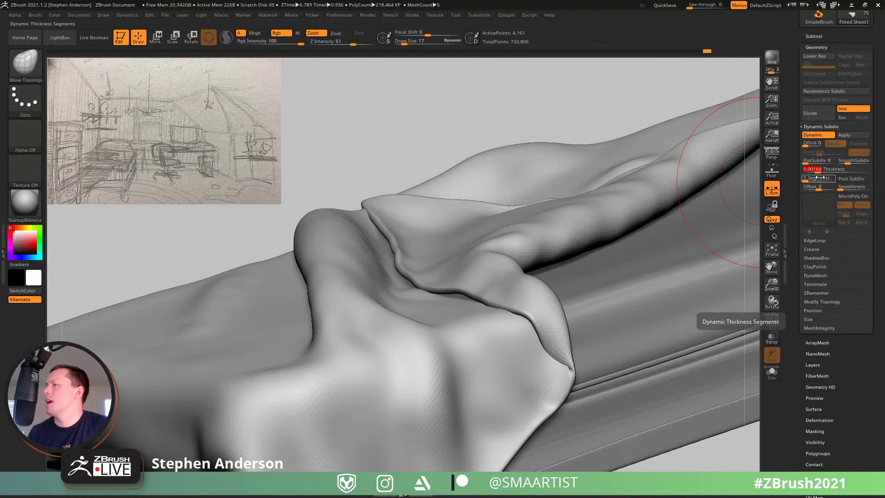
pyautogui.moveTo(817, 171); pyautogui.dragTo(820, 171)
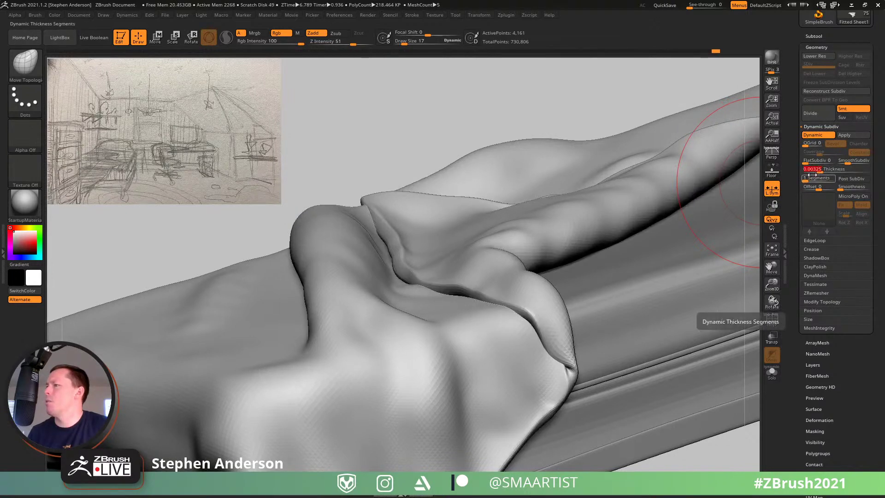
# Step: Select the Move Topological brush for the rolled fold's edge and raise its draw size to 36
pyautogui.moveTo(454, 281); pyautogui.dragTo(496, 268, button='right')
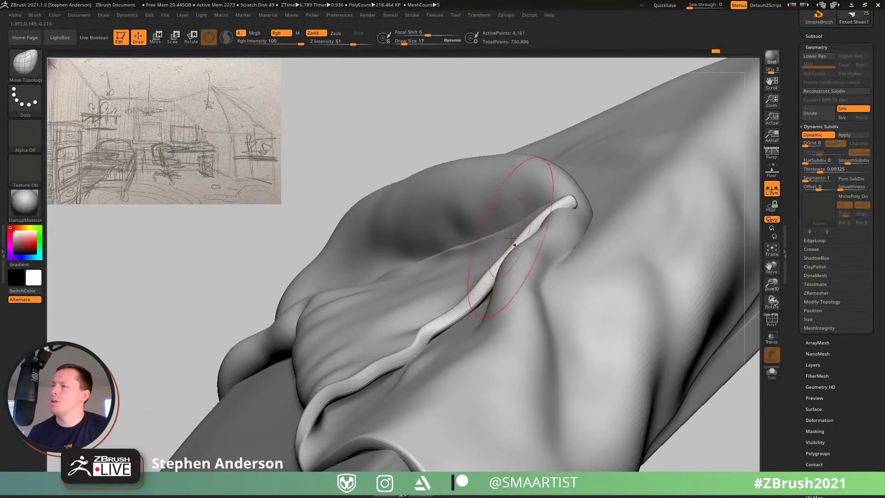
pyautogui.press('b')
pyautogui.press('m')
pyautogui.press('t')
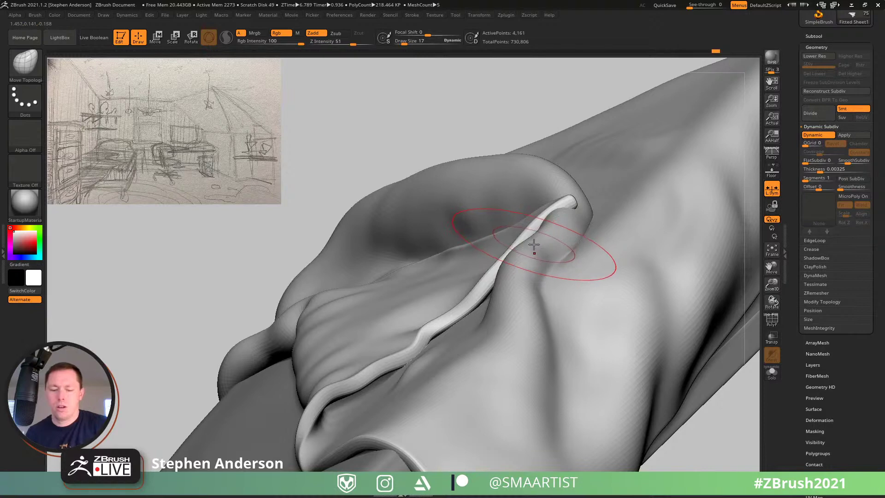
pyautogui.press('b')
pyautogui.press('m')
pyautogui.press('t')
pyautogui.moveTo(557, 224); pyautogui.dragTo(556, 211, button='right')
pyautogui.press('space')
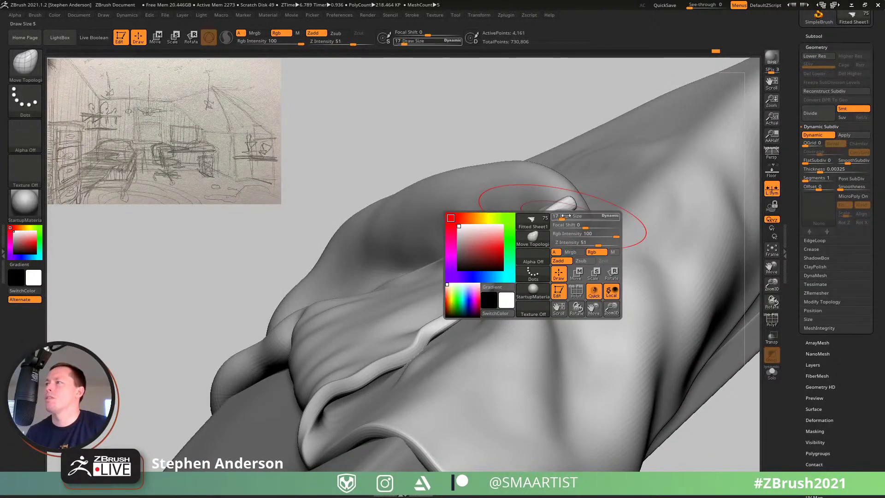
pyautogui.moveTo(565, 216)
pyautogui.mouseDown()
pyautogui.moveTo(573, 216)
pyautogui.moveTo(566, 216)
pyautogui.mouseUp()
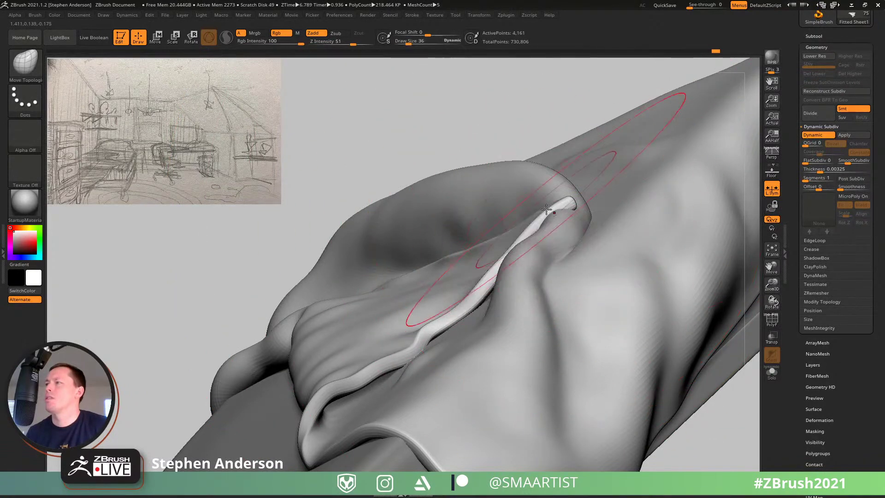
# Step: Show the polyframe with the dynamic subdivision preview off, and reduce the draw size to 14
pyautogui.hotkey('shift', 'f')
pyautogui.hotkey('shift', 'd')
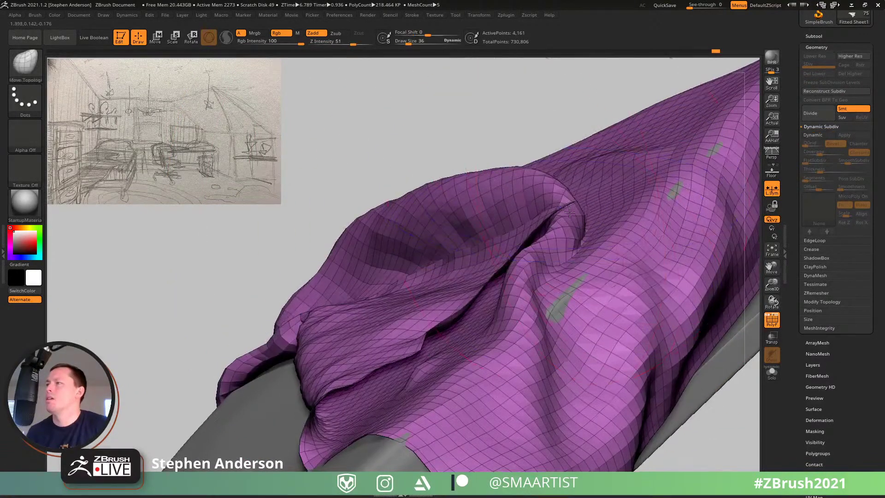
pyautogui.moveTo(570, 211); pyautogui.dragTo(560, 209, button='right')
pyautogui.press('s')
pyautogui.moveTo(560, 208); pyautogui.dragTo(557, 208)
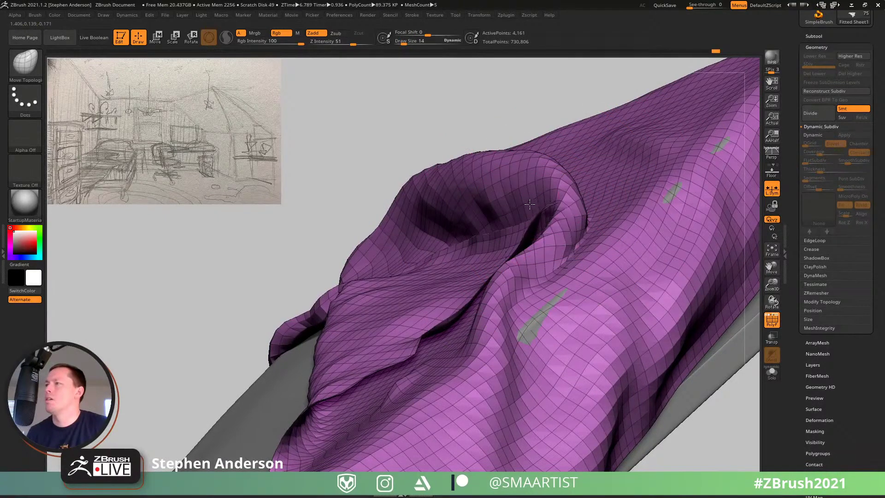
# Step: Turn dynamic subdivision back on and even out the thick edge of the fold with Move Topological, reducing the draw size to 10
pyautogui.press('d')
pyautogui.moveTo(529, 204); pyautogui.dragTo(498, 250, button='right')
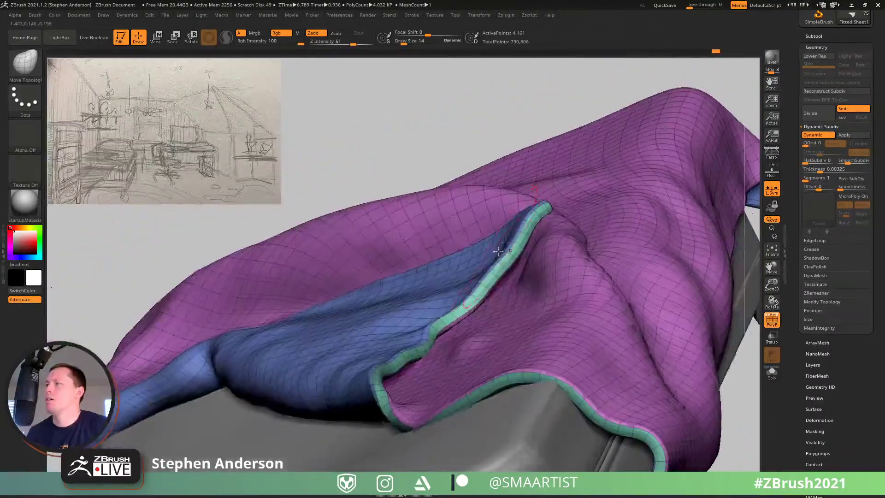
pyautogui.moveTo(499, 267); pyautogui.dragTo(514, 286)
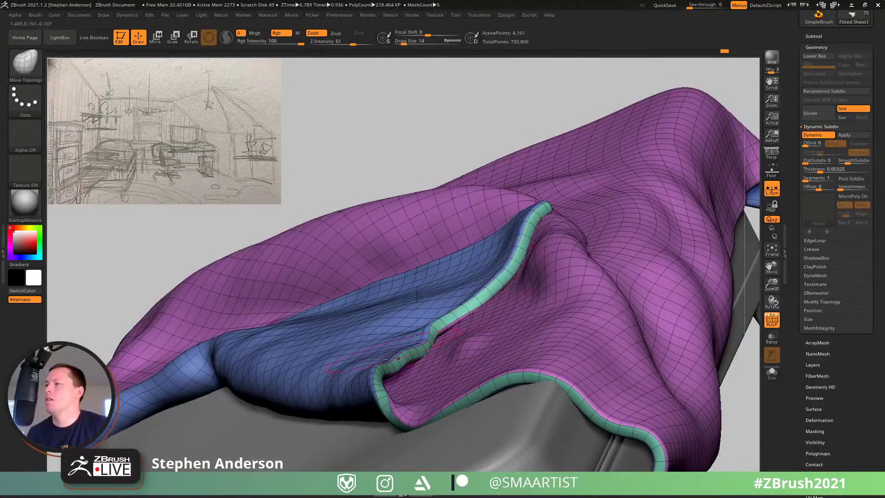
pyautogui.press('s')
pyautogui.moveTo(392, 361); pyautogui.dragTo(390, 361)
pyautogui.moveTo(431, 327); pyautogui.dragTo(443, 326)
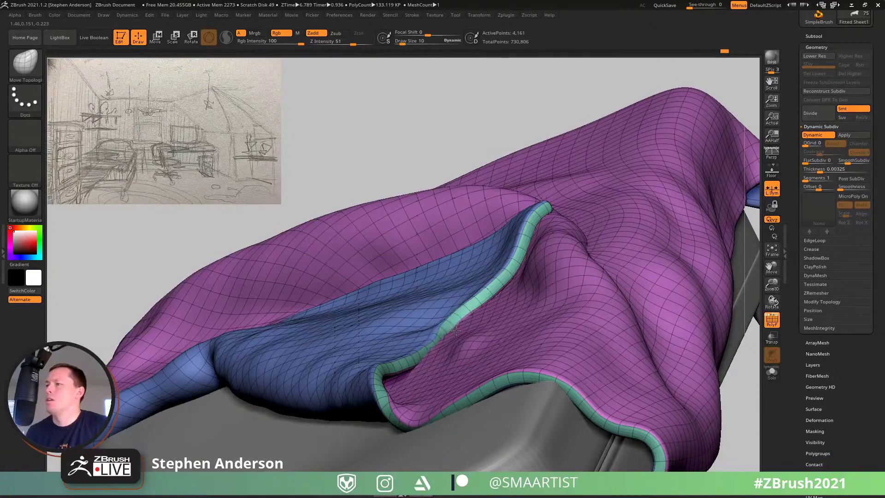
# Step: Raise and sharpen the crease in the folded-over underside above the mattress edge with Move Topological at draw size 10
pyautogui.moveTo(412, 320)
pyautogui.mouseDown(button='right')
pyautogui.moveTo(447, 324)
pyautogui.moveTo(447, 314)
pyautogui.moveTo(361, 315)
pyautogui.moveTo(363, 299)
pyautogui.mouseUp(button='right')
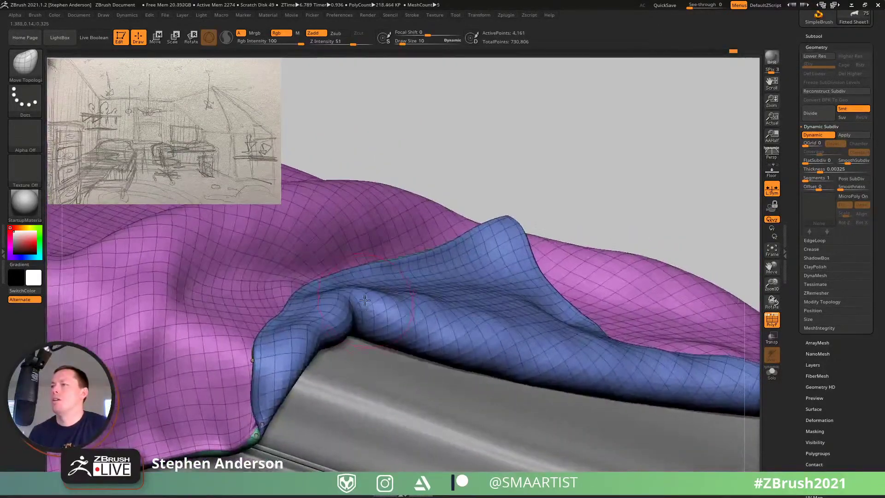
pyautogui.moveTo(392, 241); pyautogui.dragTo(324, 295, button='right')
pyautogui.moveTo(379, 280); pyautogui.dragTo(374, 277)
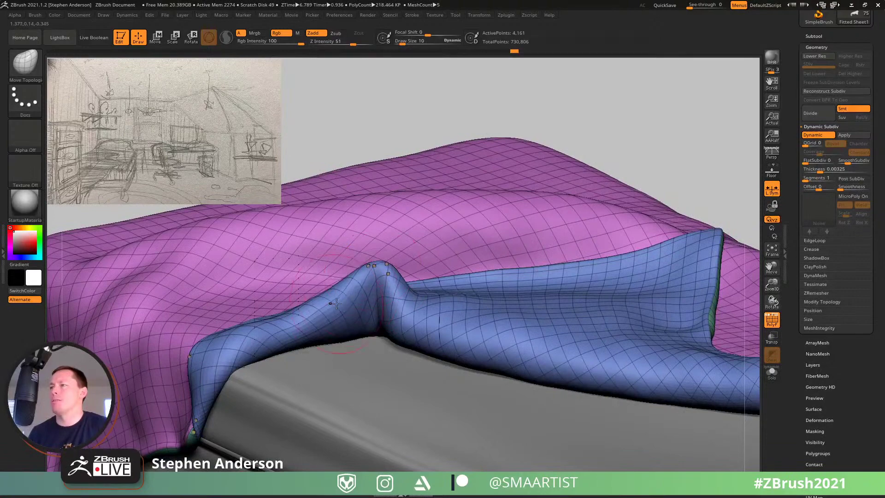
pyautogui.moveTo(329, 302); pyautogui.dragTo(327, 292)
pyautogui.moveTo(327, 288)
pyautogui.mouseDown(button='right')
pyautogui.moveTo(368, 297)
pyautogui.moveTo(379, 279)
pyautogui.moveTo(304, 318)
pyautogui.mouseUp(button='right')
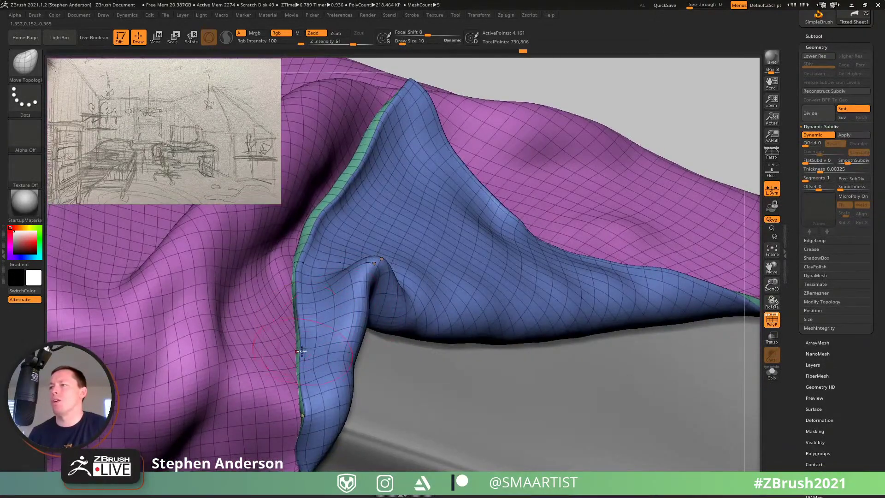
pyautogui.keyDown('ctrl'); pyautogui.moveTo(310, 378); pyautogui.dragTo(304, 251, button='right'); pyautogui.keyUp('ctrl')
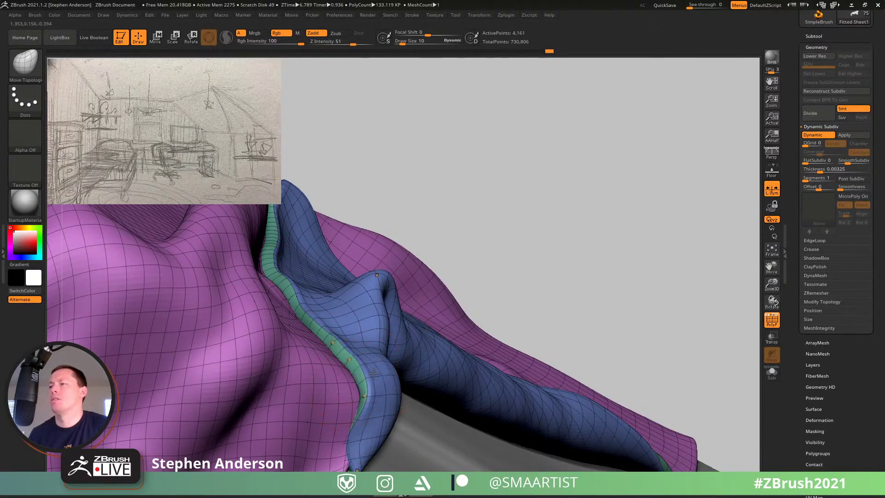
# Step: Push the folded flap's outer edge outward at the mattress side with Move Topological, reducing the draw size to 6
pyautogui.moveTo(356, 423); pyautogui.dragTo(349, 341, button='right')
pyautogui.moveTo(352, 357); pyautogui.dragTo(366, 362, button='right')
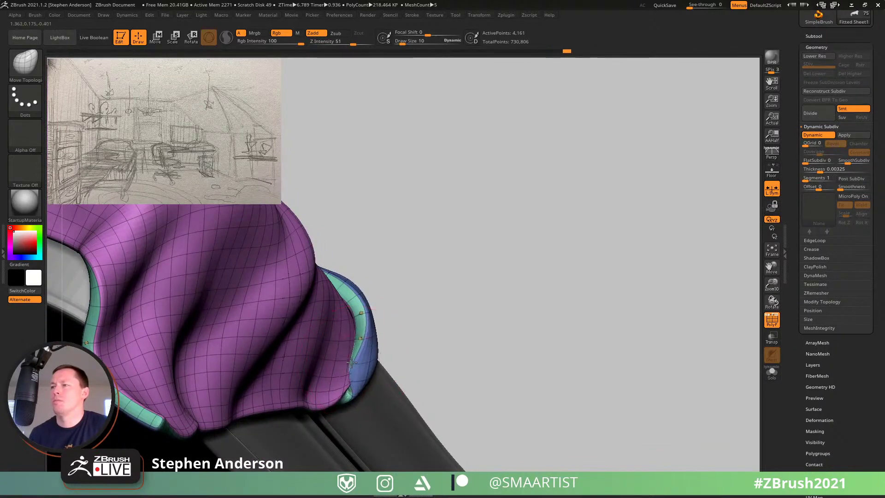
pyautogui.moveTo(351, 362); pyautogui.dragTo(377, 377)
pyautogui.press('s')
pyautogui.click(355, 367)
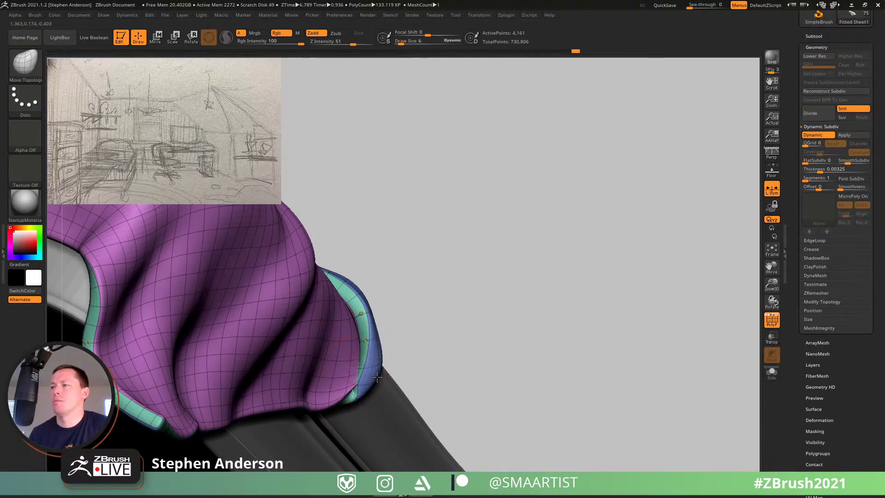
# Step: Hide the polyframe, reduce the draw size to 2, and compare the folded corner with dynamic subdivision off and on
pyautogui.moveTo(364, 371)
pyautogui.mouseDown(button='right')
pyautogui.moveTo(332, 312)
pyautogui.moveTo(366, 374)
pyautogui.moveTo(349, 371)
pyautogui.moveTo(369, 359)
pyautogui.moveTo(379, 407)
pyautogui.moveTo(394, 385)
pyautogui.mouseUp(button='right')
pyautogui.hotkey('shift', 'f')
pyautogui.hotkey('shift', 'd')
pyautogui.press('s')
pyautogui.click(384, 380)
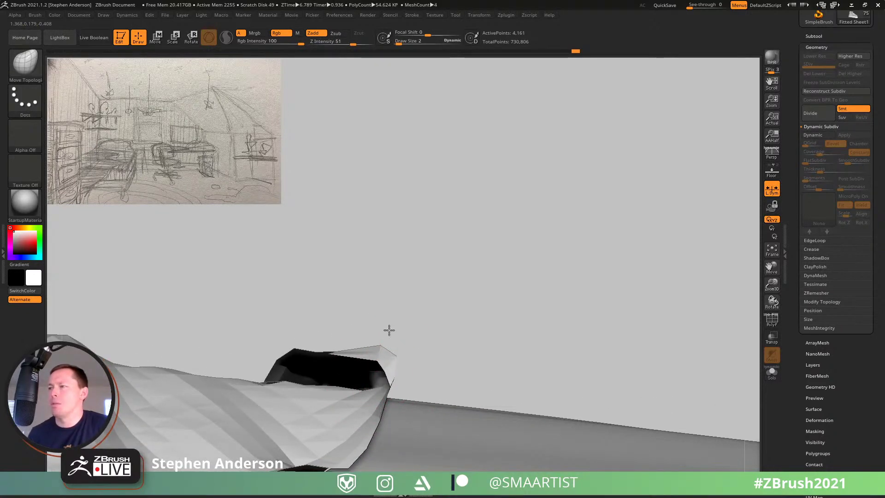
pyautogui.press('d')
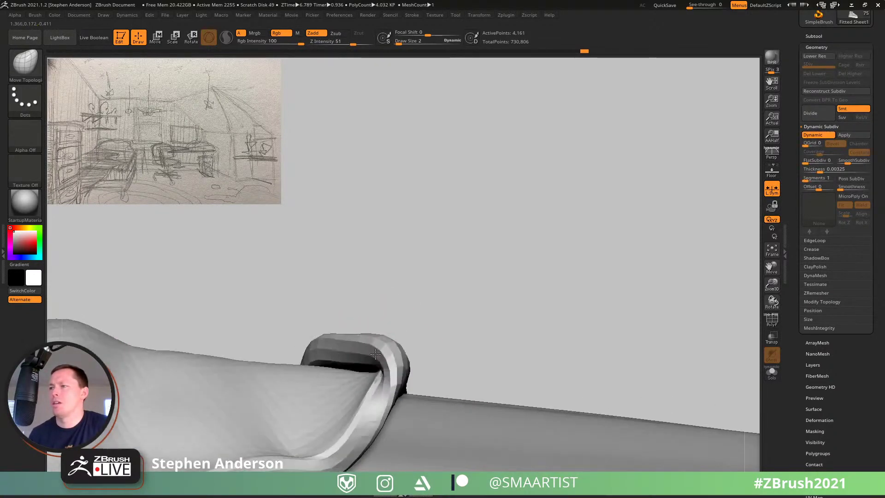
# Step: Pull the folded corner's edge vertices outward at draw size 2 with dynamic subdivision off, and turn the preview back on for the whole blanket
pyautogui.moveTo(361, 326)
pyautogui.mouseDown(button='right')
pyautogui.moveTo(345, 351)
pyautogui.moveTo(397, 348)
pyautogui.moveTo(358, 310)
pyautogui.moveTo(388, 352)
pyautogui.moveTo(366, 372)
pyautogui.moveTo(346, 336)
pyautogui.moveTo(354, 363)
pyautogui.mouseUp(button='right')
pyautogui.hotkey('shift', 'f')
pyautogui.hotkey('shift', 'd')
pyautogui.hotkey('shift', 'f')
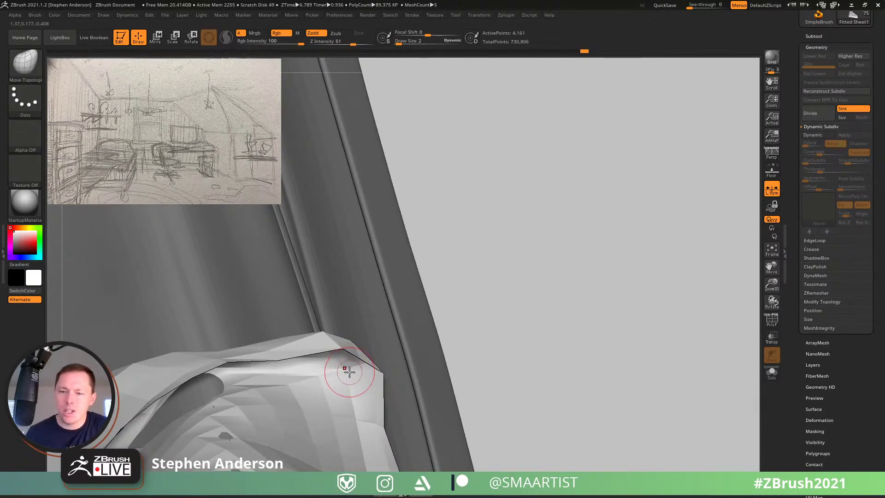
pyautogui.moveTo(351, 358); pyautogui.dragTo(350, 342, button='right')
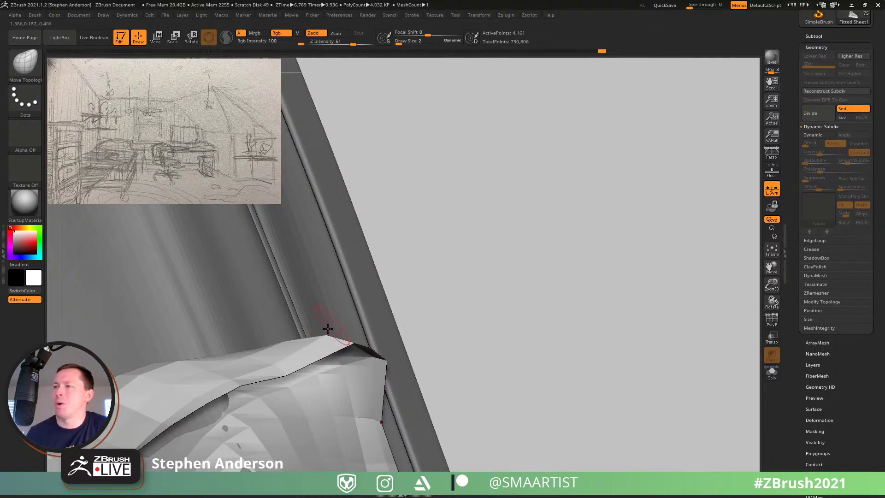
pyautogui.moveTo(352, 363)
pyautogui.mouseDown(button='right')
pyautogui.moveTo(334, 329)
pyautogui.moveTo(322, 336)
pyautogui.moveTo(356, 403)
pyautogui.moveTo(385, 432)
pyautogui.moveTo(363, 415)
pyautogui.mouseUp(button='right')
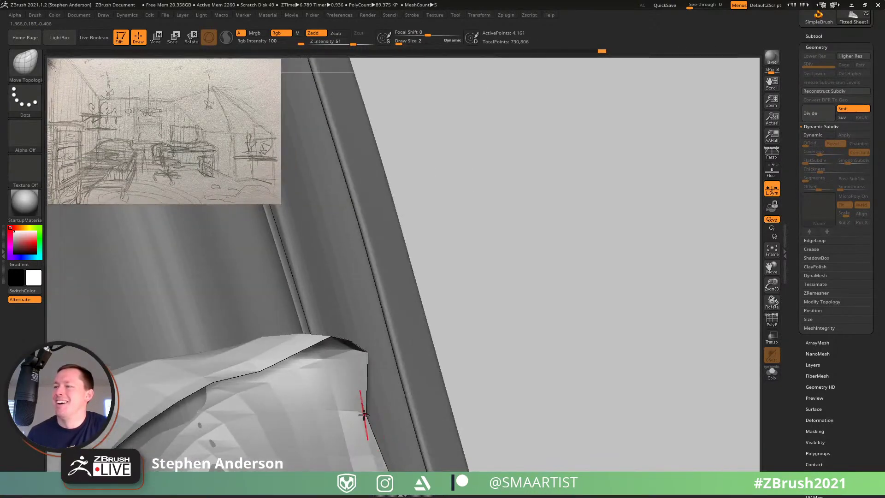
pyautogui.moveTo(375, 411); pyautogui.dragTo(415, 402)
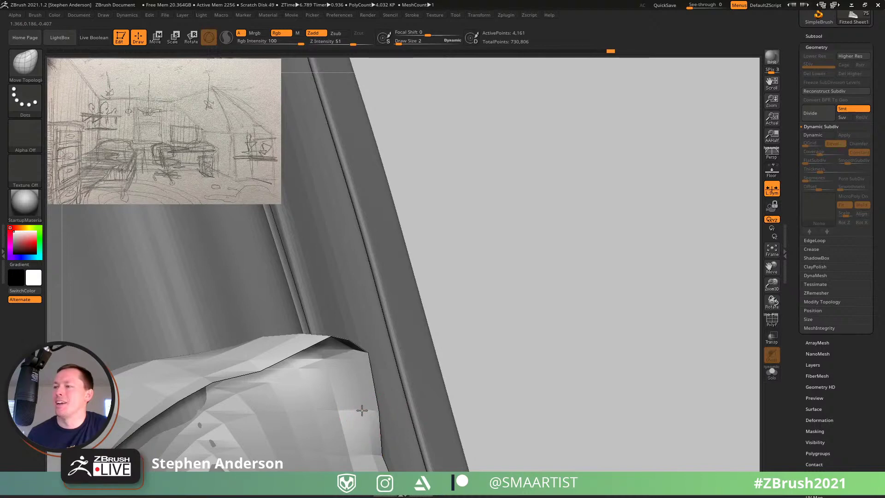
pyautogui.moveTo(375, 431)
pyautogui.mouseDown(button='right')
pyautogui.moveTo(361, 361)
pyautogui.moveTo(355, 375)
pyautogui.moveTo(315, 382)
pyautogui.moveTo(370, 373)
pyautogui.moveTo(380, 367)
pyautogui.moveTo(359, 352)
pyautogui.moveTo(388, 344)
pyautogui.moveTo(408, 351)
pyautogui.moveTo(393, 349)
pyautogui.moveTo(396, 379)
pyautogui.mouseUp(button='right')
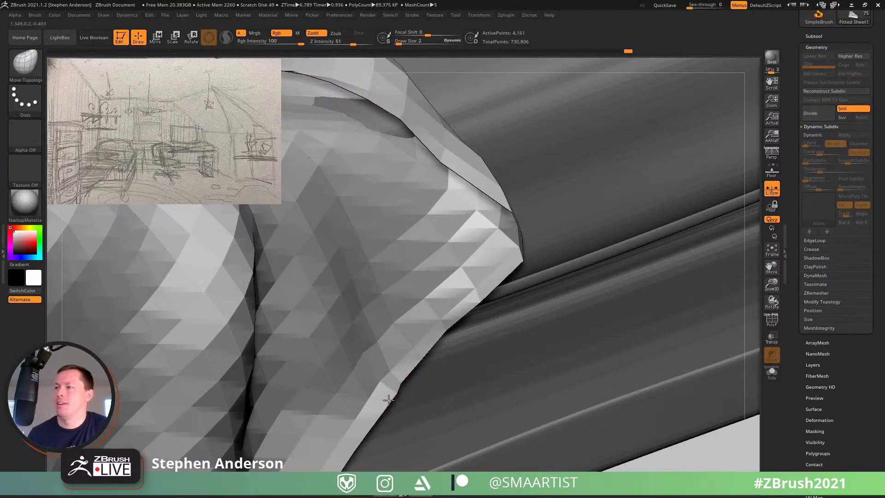
pyautogui.press('d')
pyautogui.keyDown('ctrl'); pyautogui.moveTo(385, 355); pyautogui.dragTo(399, 330, button='right'); pyautogui.keyUp('ctrl')
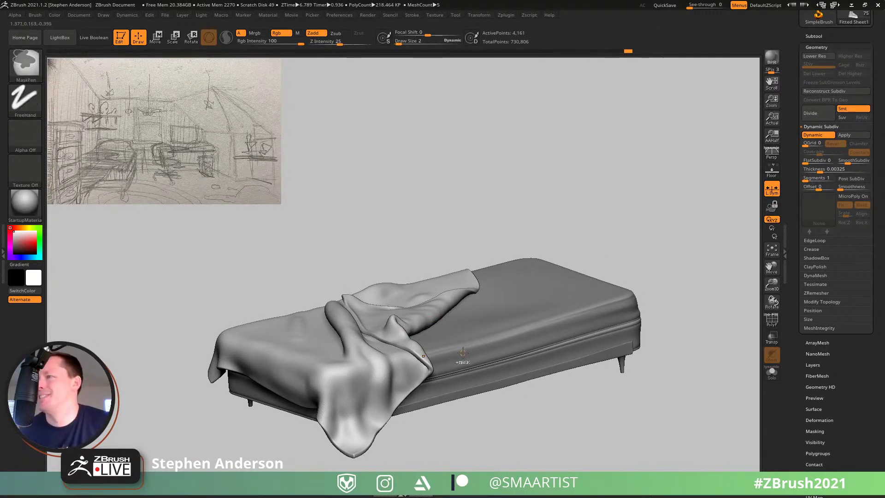
pyautogui.moveTo(463, 360)
pyautogui.keyDown('ctrl'); pyautogui.mouseDown(button='right')
pyautogui.moveTo(450, 335)
pyautogui.moveTo(471, 336)
pyautogui.moveTo(396, 402)
pyautogui.moveTo(405, 361)
pyautogui.moveTo(446, 405)
pyautogui.moveTo(369, 292)
pyautogui.moveTo(374, 341)
pyautogui.moveTo(398, 377)
pyautogui.mouseUp(button='right'); pyautogui.keyUp('ctrl')
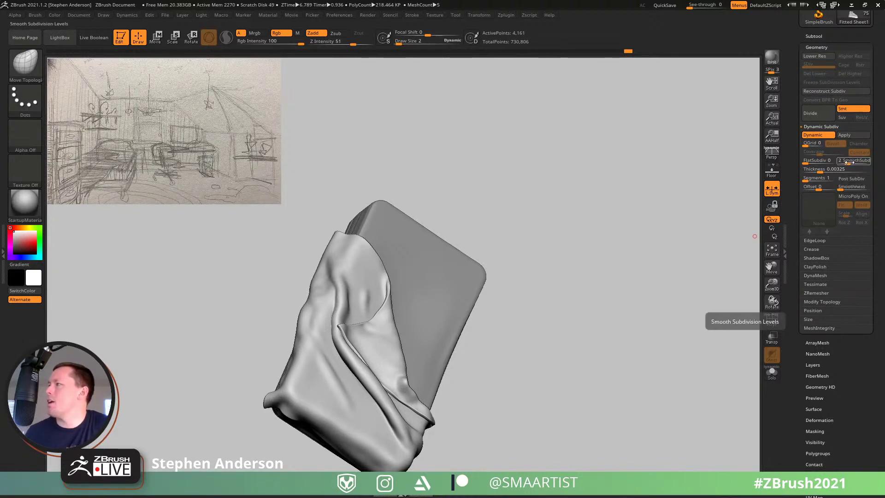
# Step: Lower the blanket's SmoothSubdiv to its minimum, show the polyframe, and apply the dynamic thickness to the mesh
pyautogui.moveTo(833, 163); pyautogui.dragTo(829, 163)
pyautogui.moveTo(577, 245)
pyautogui.mouseDown(button='right')
pyautogui.moveTo(537, 239)
pyautogui.moveTo(460, 329)
pyautogui.moveTo(391, 311)
pyautogui.moveTo(380, 360)
pyautogui.moveTo(369, 353)
pyautogui.moveTo(368, 364)
pyautogui.moveTo(387, 320)
pyautogui.mouseUp(button='right')
pyautogui.hotkey('shift', 'f')
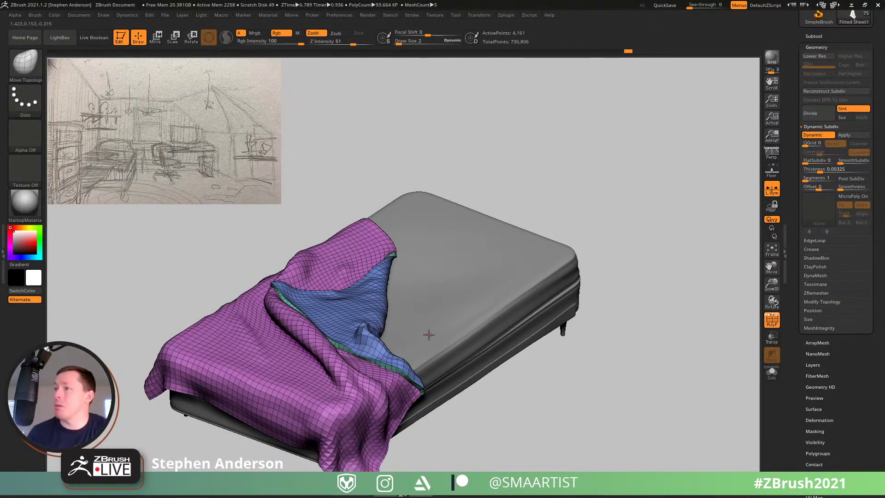
pyautogui.moveTo(409, 349); pyautogui.dragTo(472, 312, button='right')
pyautogui.click(844, 135)
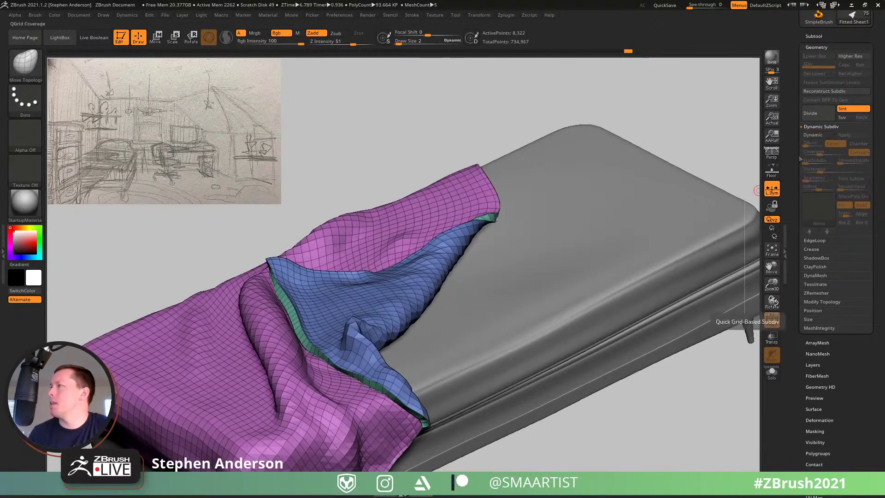
# Step: Turn dynamic subdivision back on with Thickness 0, raise SmoothSubdiv for a smooth preview, and hide the polyframe
pyautogui.moveTo(414, 314); pyautogui.dragTo(363, 373, button='right')
pyautogui.press('d')
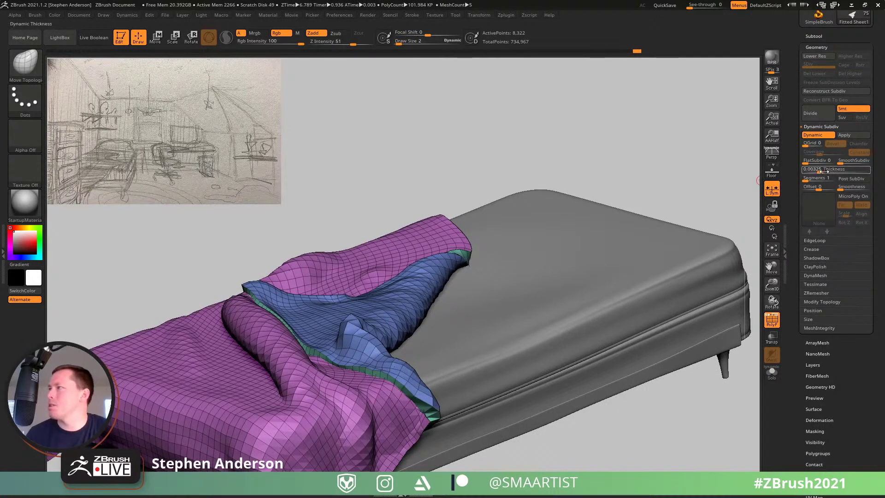
pyautogui.moveTo(819, 171); pyautogui.dragTo(786, 173)
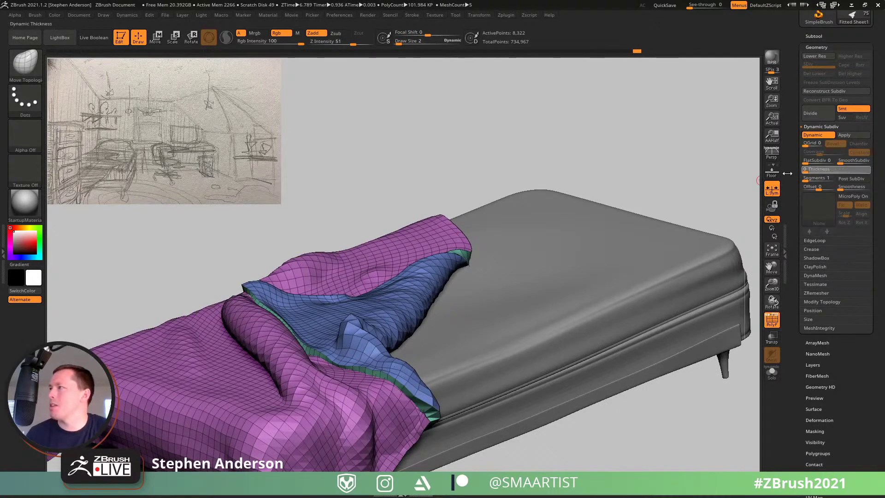
pyautogui.click(846, 163)
pyautogui.hotkey('shift', 'f')
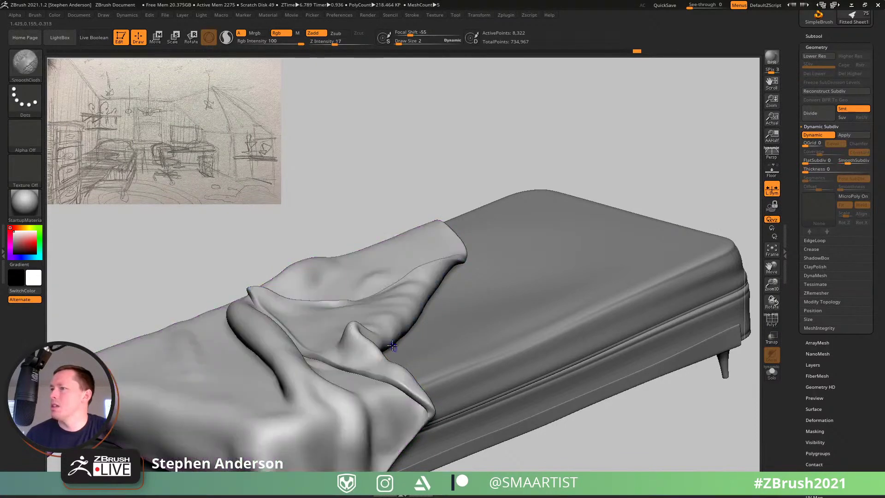
# Step: Select the Move brush for the pinched fold near the mattress edge and set its draw size to 8
pyautogui.moveTo(390, 349); pyautogui.dragTo(366, 379, button='right')
pyautogui.press('s')
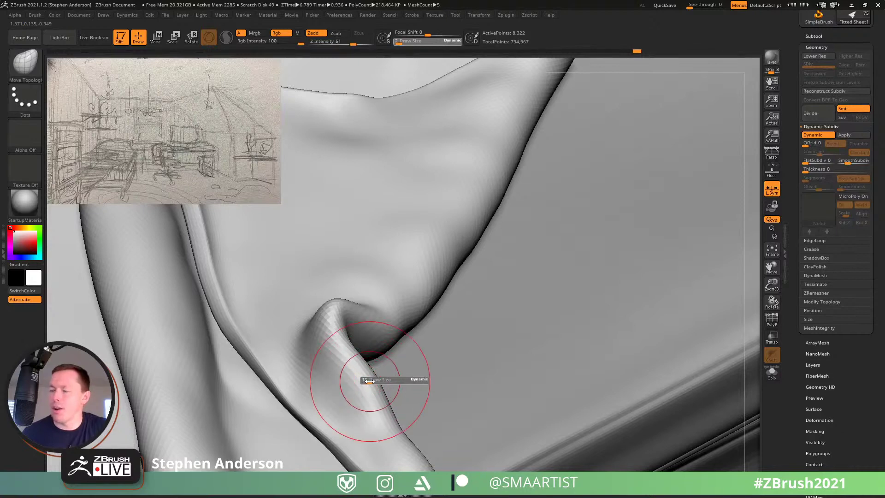
pyautogui.press('b')
pyautogui.press('m')
pyautogui.press('v')
pyautogui.press('s')
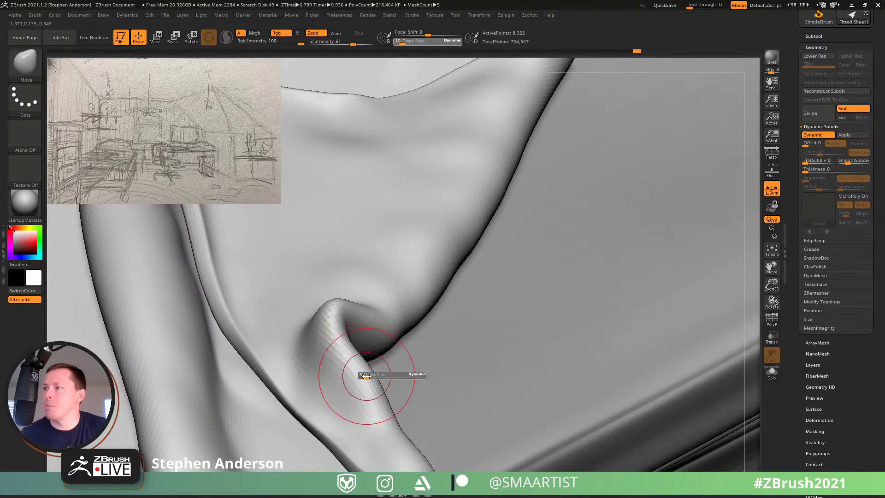
pyautogui.moveTo(366, 375); pyautogui.dragTo(360, 381)
# Step: Undo the last stroke and reshape the inner edge of the pinched fold with the Move brush at draw size 21
pyautogui.moveTo(376, 376)
pyautogui.mouseDown(button='right')
pyautogui.moveTo(373, 391)
pyautogui.moveTo(353, 397)
pyautogui.mouseUp(button='right')
pyautogui.hotkey('ctrl', 'z')
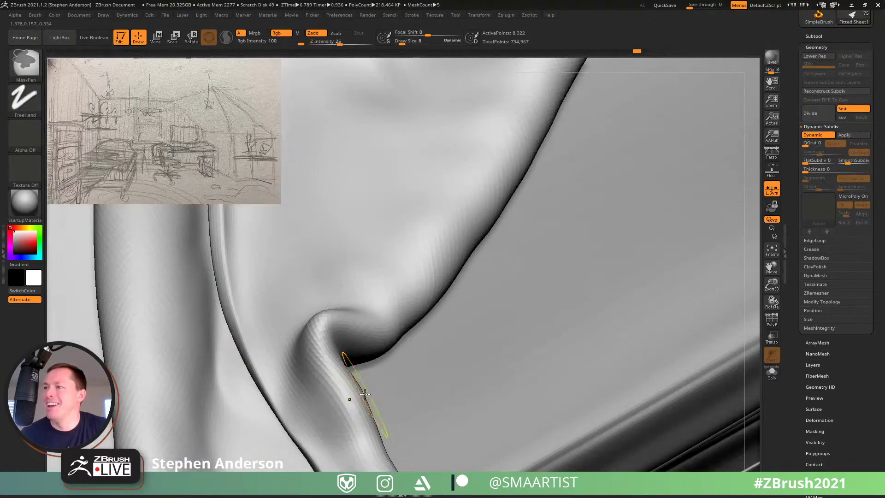
pyautogui.press('s')
pyautogui.moveTo(353, 391)
pyautogui.mouseDown()
pyautogui.moveTo(360, 395)
pyautogui.moveTo(335, 396)
pyautogui.mouseUp()
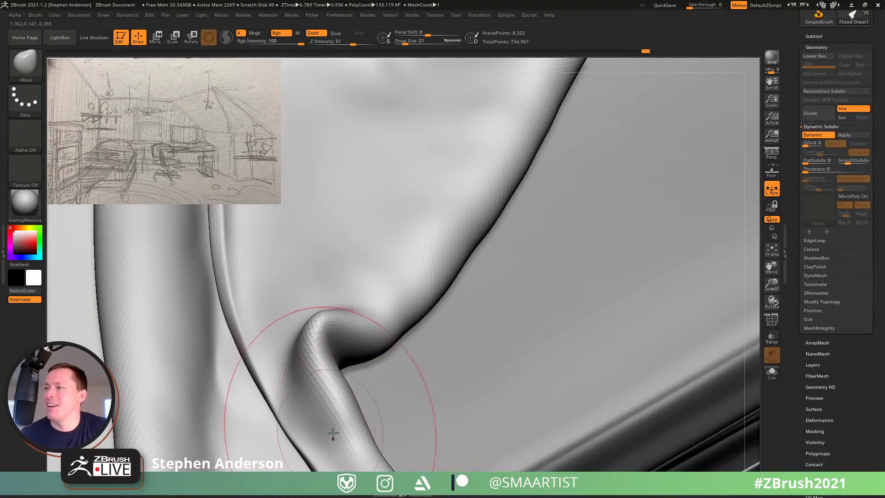
# Step: Reduce the draw size to 10 and pull the folded flap's outer edge outward below the pinch, down to its corner
pyautogui.moveTo(351, 421); pyautogui.dragTo(353, 372, button='right')
pyautogui.press('s')
pyautogui.moveTo(362, 374); pyautogui.dragTo(360, 374)
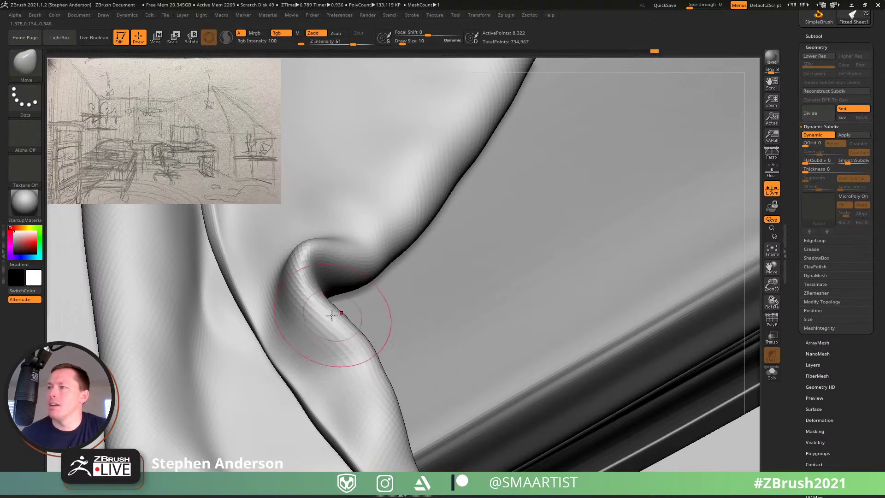
pyautogui.moveTo(383, 358)
pyautogui.mouseDown()
pyautogui.moveTo(394, 410)
pyautogui.moveTo(436, 441)
pyautogui.mouseUp()
pyautogui.moveTo(404, 405); pyautogui.dragTo(371, 315, button='right')
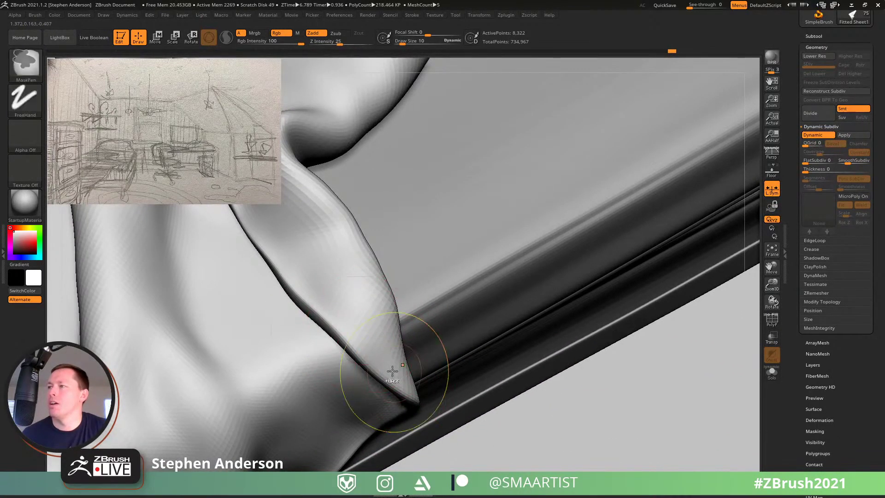
pyautogui.moveTo(402, 360)
pyautogui.mouseDown(button='right')
pyautogui.moveTo(375, 356)
pyautogui.moveTo(375, 320)
pyautogui.mouseUp(button='right')
# Step: Lower the blanket's raised edge onto the mattress top with the Move brush, setting the draw size to 28, then 19
pyautogui.press('f')
pyautogui.moveTo(321, 268)
pyautogui.mouseDown(button='right')
pyautogui.moveTo(405, 331)
pyautogui.moveTo(474, 355)
pyautogui.moveTo(441, 294)
pyautogui.moveTo(464, 302)
pyautogui.moveTo(365, 358)
pyautogui.moveTo(344, 347)
pyautogui.moveTo(344, 308)
pyautogui.moveTo(308, 341)
pyautogui.moveTo(345, 365)
pyautogui.moveTo(316, 339)
pyautogui.moveTo(339, 359)
pyautogui.moveTo(438, 381)
pyautogui.moveTo(361, 356)
pyautogui.mouseUp(button='right')
pyautogui.press(']')
pyautogui.press(']')
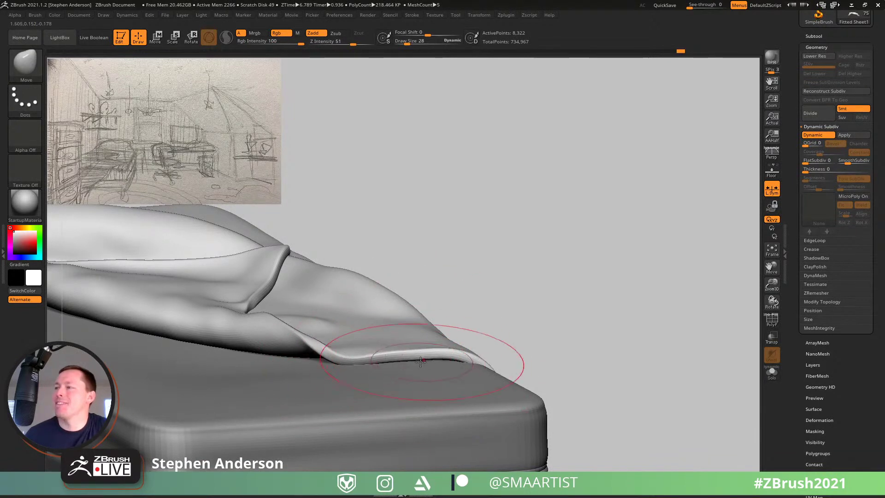
pyautogui.press('[')
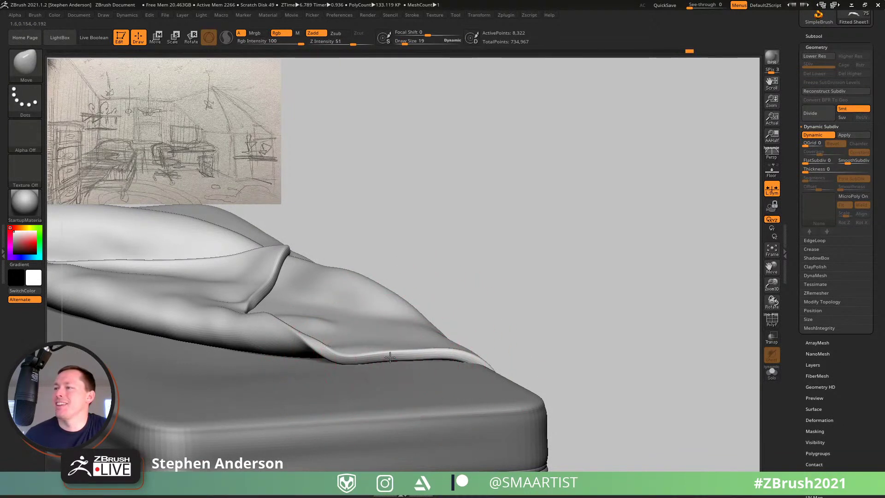
pyautogui.keyDown('alt'); pyautogui.moveTo(447, 359); pyautogui.dragTo(415, 325, button='right'); pyautogui.keyUp('alt')
pyautogui.keyDown('alt'); pyautogui.moveTo(414, 324); pyautogui.dragTo(736, 307, button='right'); pyautogui.keyUp('alt')
# Step: Level the blanket's hanging corner beside the bed leg by moving its tip up with the Move brush at draw size 19
pyautogui.moveTo(261, 346)
pyautogui.mouseDown(button='right')
pyautogui.moveTo(318, 334)
pyautogui.moveTo(295, 207)
pyautogui.moveTo(339, 269)
pyautogui.moveTo(267, 257)
pyautogui.moveTo(434, 284)
pyautogui.moveTo(358, 303)
pyautogui.mouseUp(button='right')
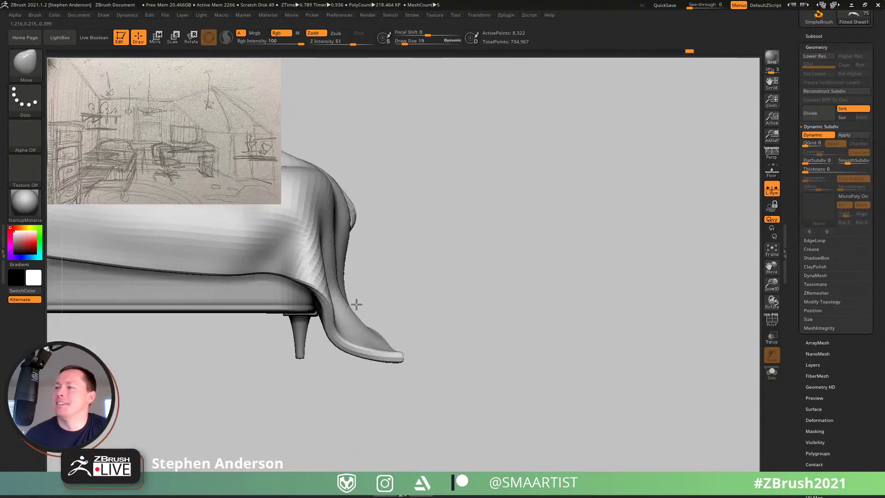
pyautogui.moveTo(402, 359); pyautogui.dragTo(400, 357)
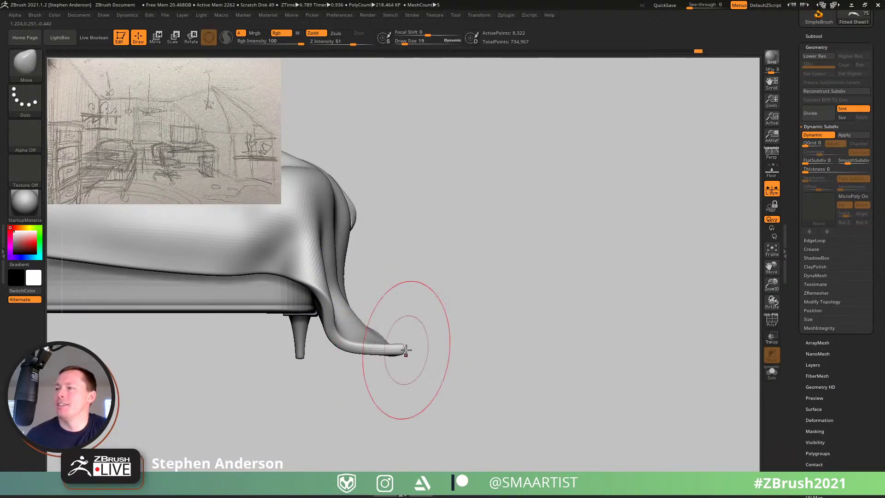
pyautogui.keyDown('shift'); pyautogui.moveTo(418, 347); pyautogui.dragTo(374, 341, button='right'); pyautogui.keyUp('shift')
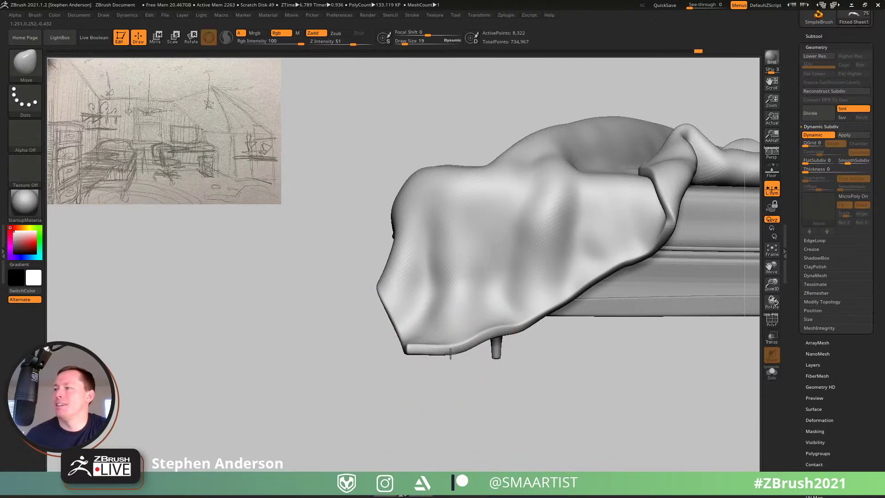
# Step: Show the Cai's Room subtool folder to bring the floor and furniture into view around the hanging blanket
pyautogui.click(772, 372)
pyautogui.click(772, 372)
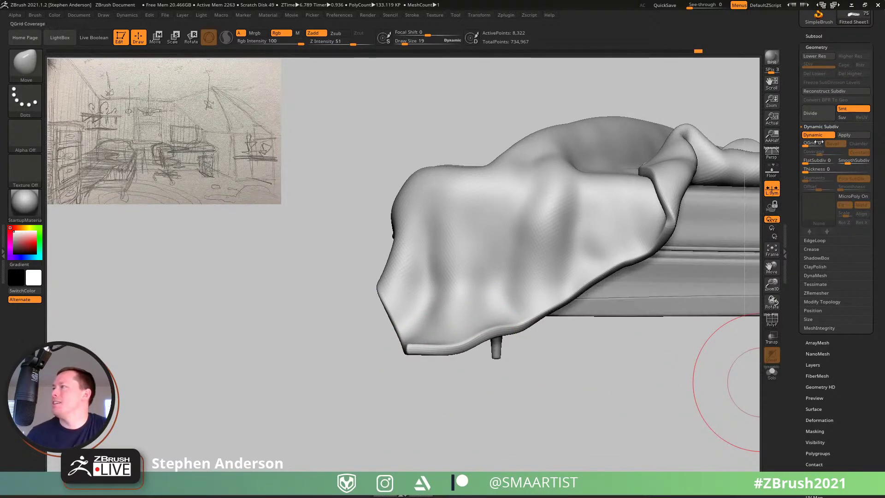
pyautogui.click(813, 35)
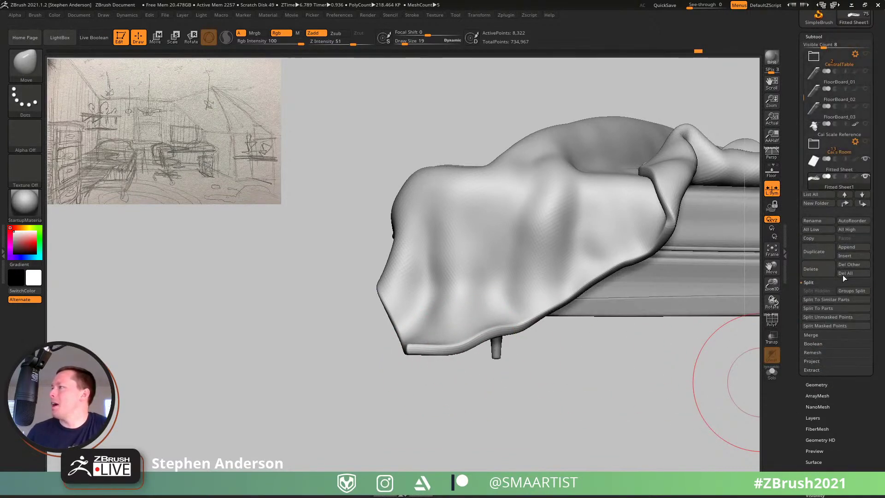
pyautogui.click(866, 143)
pyautogui.moveTo(445, 334)
pyautogui.keyDown('ctrl'); pyautogui.mouseDown(button='right')
pyautogui.moveTo(462, 367)
pyautogui.moveTo(435, 362)
pyautogui.moveTo(530, 364)
pyautogui.moveTo(575, 353)
pyautogui.mouseUp(button='right'); pyautogui.keyUp('ctrl')
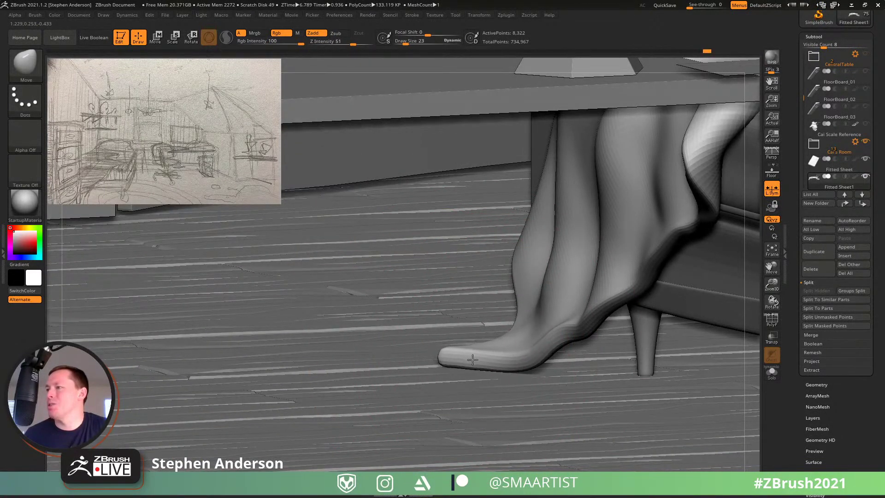
# Step: Reduce the draw size to 12 and shape the blanket's trailing corner to lie along the floorboards with the Move brush
pyautogui.moveTo(476, 356); pyautogui.dragTo(441, 342, button='right')
pyautogui.press('[')
pyautogui.moveTo(400, 338); pyautogui.dragTo(388, 349)
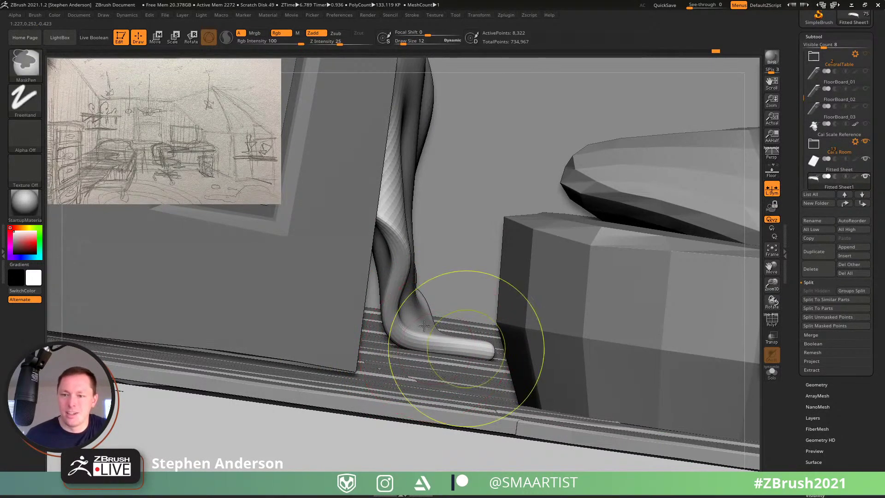
pyautogui.moveTo(466, 345)
pyautogui.keyDown('ctrl'); pyautogui.mouseDown(button='right')
pyautogui.moveTo(466, 304)
pyautogui.moveTo(473, 314)
pyautogui.moveTo(375, 278)
pyautogui.moveTo(497, 359)
pyautogui.mouseUp(button='right'); pyautogui.keyUp('ctrl')
pyautogui.moveTo(408, 327)
pyautogui.keyDown('alt'); pyautogui.mouseDown(button='right')
pyautogui.moveTo(479, 337)
pyautogui.moveTo(414, 343)
pyautogui.moveTo(427, 348)
pyautogui.mouseUp(button='right'); pyautogui.keyUp('alt')
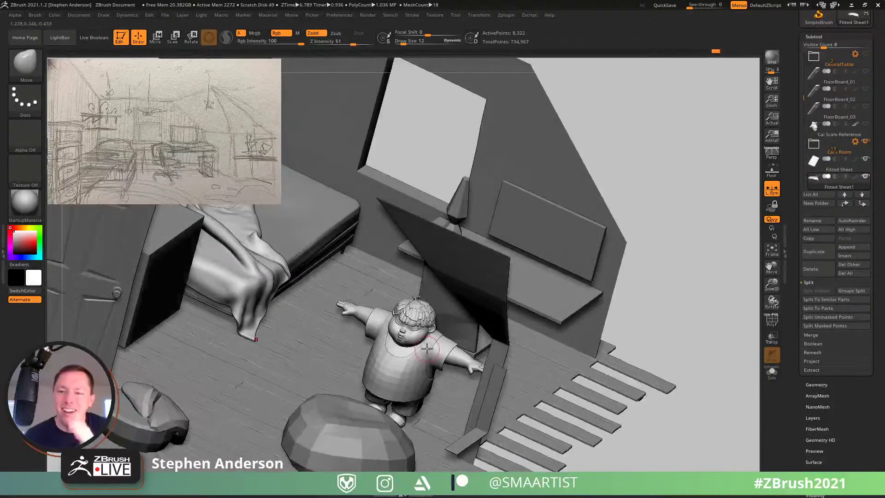
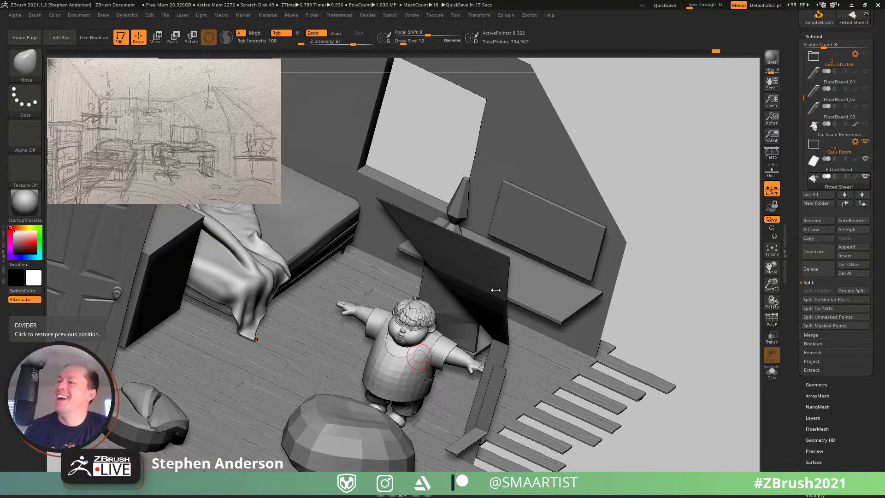
pyautogui.moveTo(479, 276); pyautogui.dragTo(510, 322, button='right')
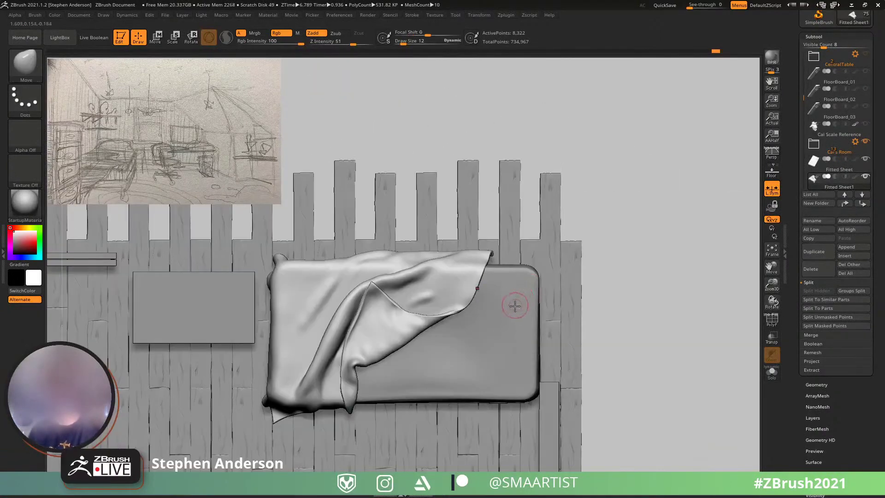
pyautogui.moveTo(634, 281); pyautogui.dragTo(620, 253, button='right')
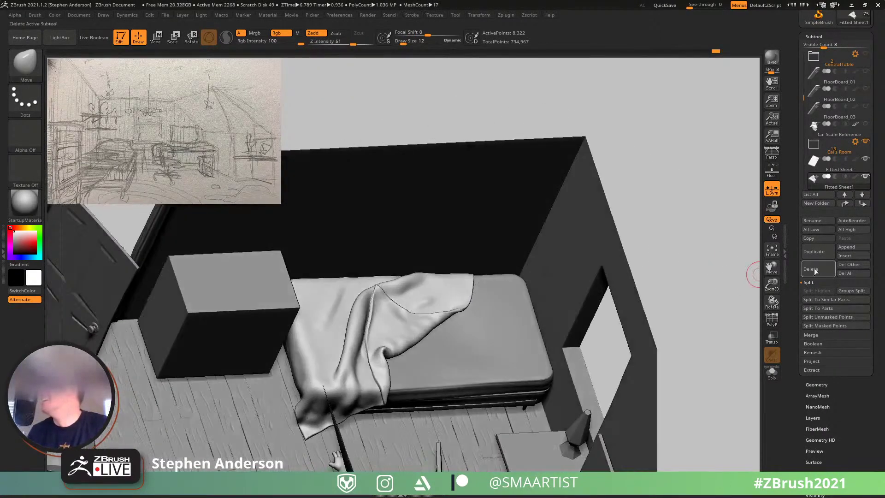
# Step: Rename the Fitted Sheet1 subtool to Blanket and move it above Fitted Sheet in the subtool order
pyautogui.click(816, 220)
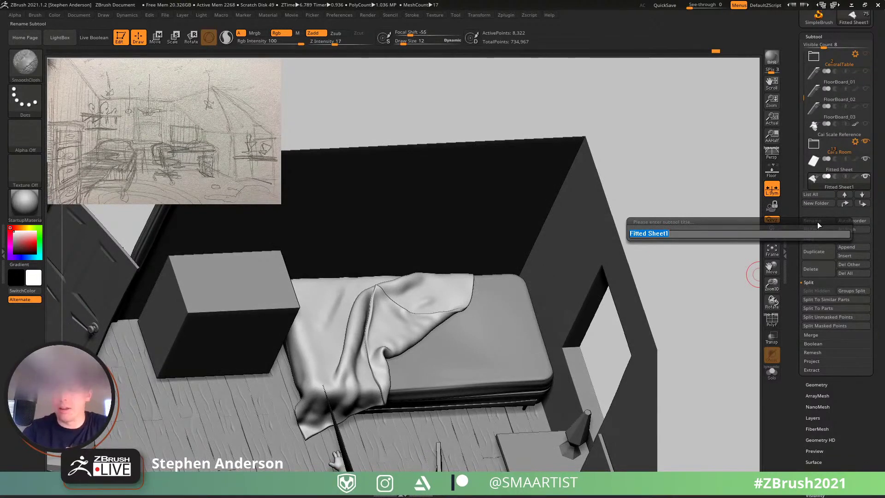
pyautogui.write('Blanket')
pyautogui.press('Return')
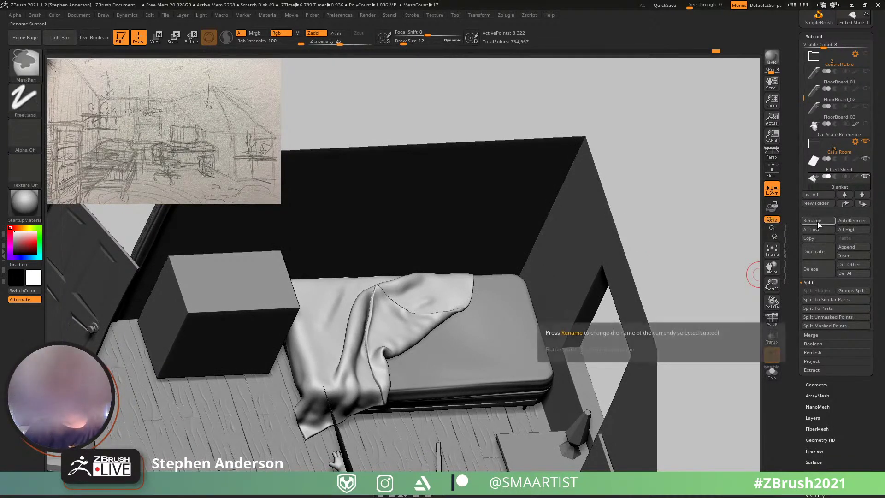
pyautogui.hotkey('ctrl', 'Up')
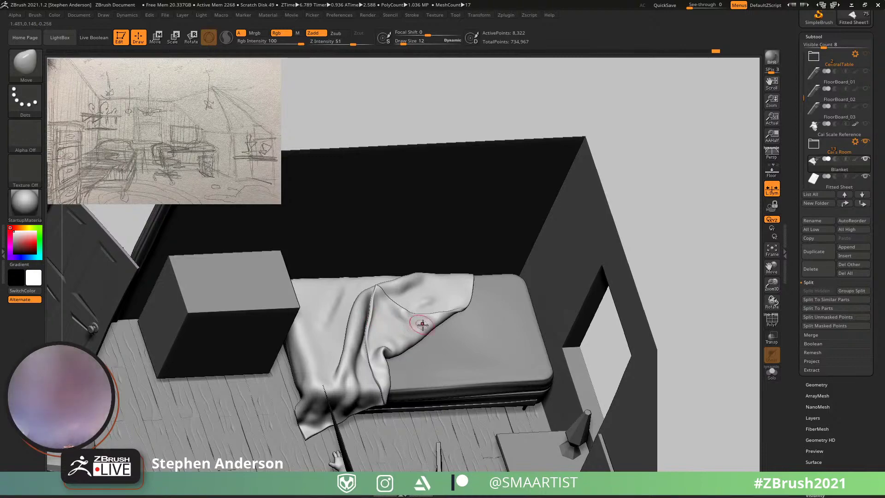
pyautogui.moveTo(424, 319)
pyautogui.mouseDown(button='right')
pyautogui.moveTo(390, 282)
pyautogui.moveTo(395, 359)
pyautogui.moveTo(386, 254)
pyautogui.mouseUp(button='right')
pyautogui.press('w')
pyautogui.click(353, 265)
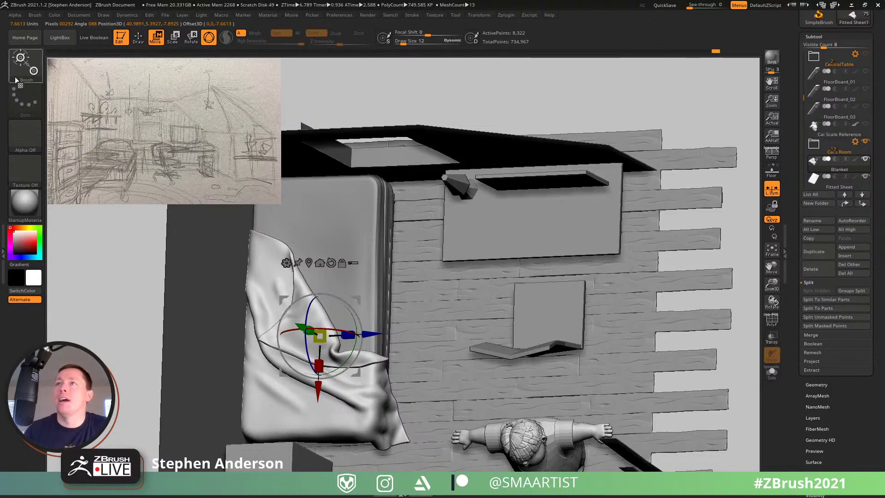
pyautogui.click(25, 67)
pyautogui.click(171, 81)
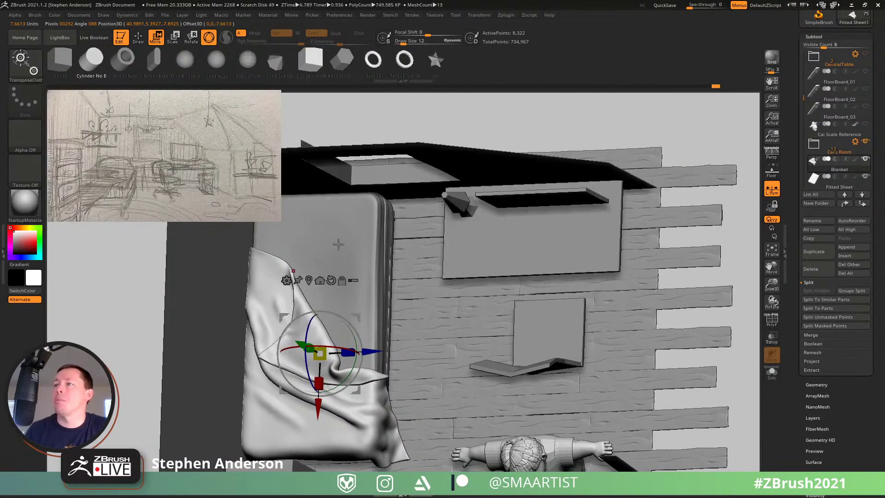
pyautogui.click(251, 68)
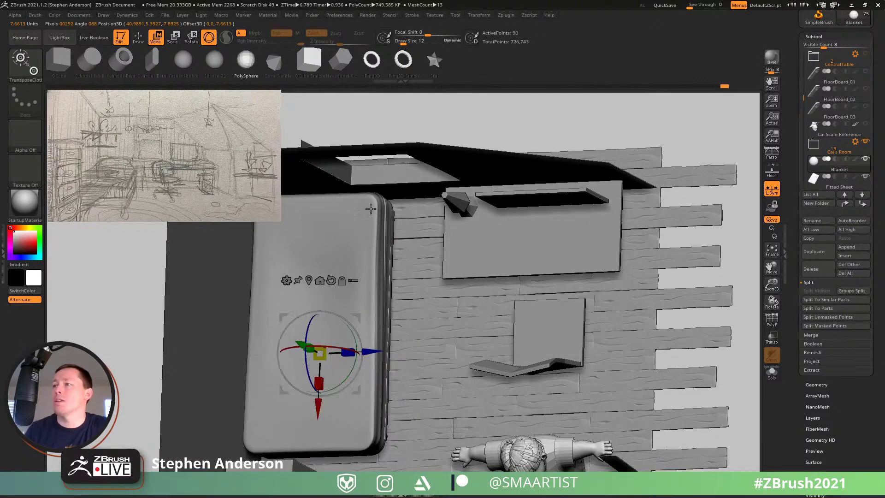
pyautogui.moveTo(354, 277); pyautogui.dragTo(352, 243, button='right')
pyautogui.moveTo(303, 317); pyautogui.dragTo(288, 303)
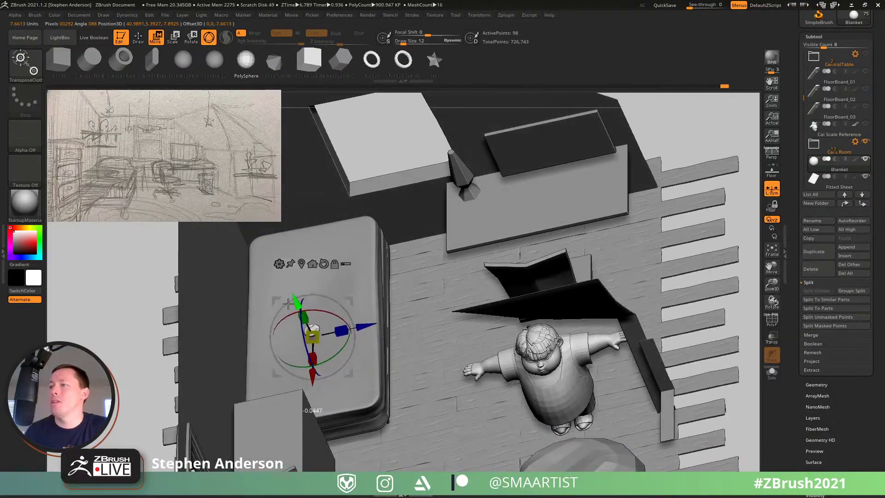
pyautogui.keyDown('ctrl'); pyautogui.moveTo(346, 305); pyautogui.dragTo(511, 429, button='right'); pyautogui.keyUp('ctrl')
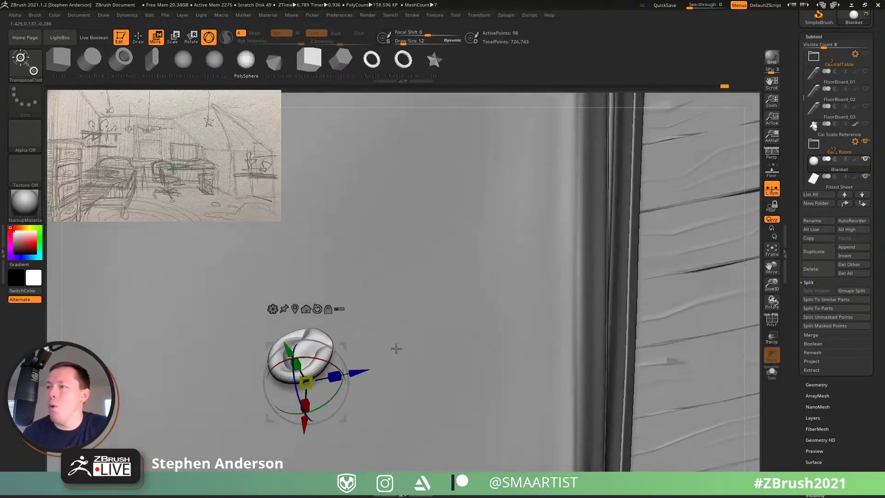
pyautogui.moveTo(395, 347); pyautogui.dragTo(396, 317, button='right')
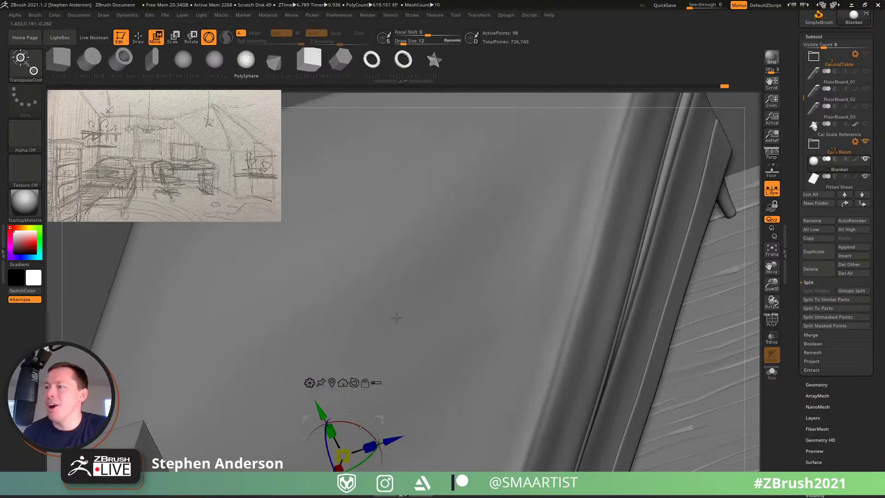
pyautogui.click(771, 342)
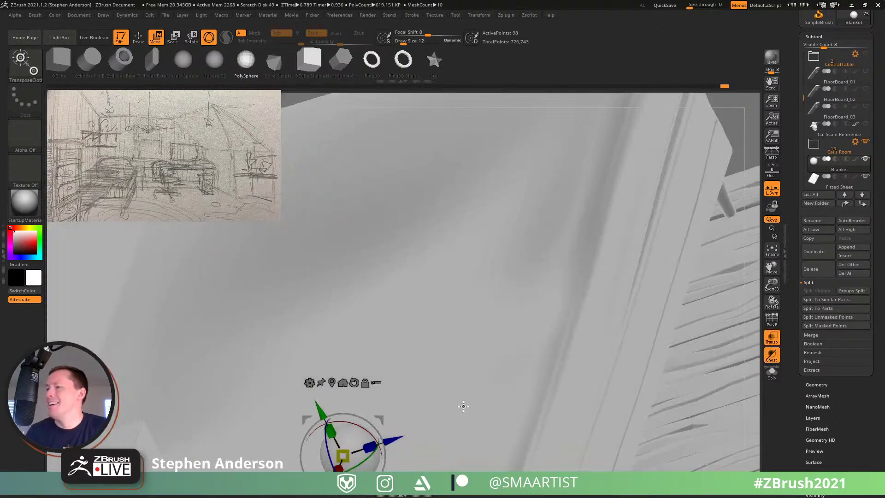
pyautogui.keyDown('alt'); pyautogui.moveTo(401, 405); pyautogui.dragTo(425, 310, button='right'); pyautogui.keyUp('alt')
pyautogui.moveTo(347, 319); pyautogui.dragTo(311, 206)
pyautogui.click(771, 338)
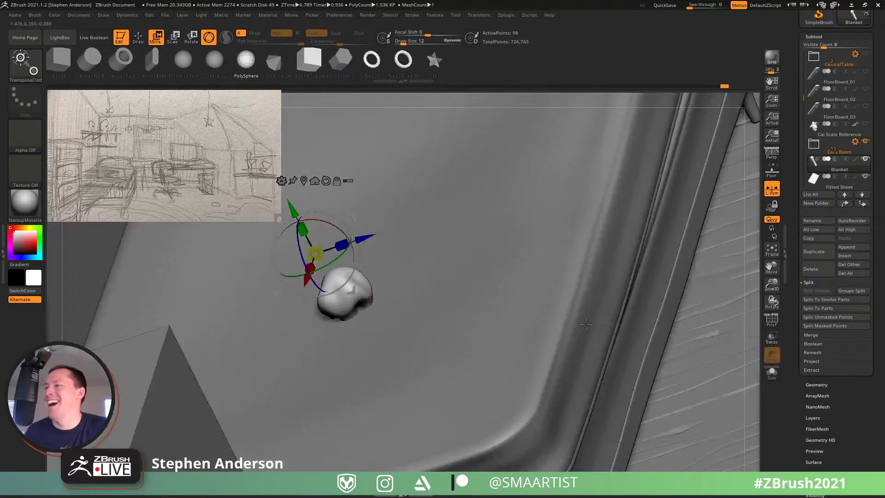
pyautogui.moveTo(418, 321)
pyautogui.mouseDown()
pyautogui.moveTo(419, 351)
pyautogui.moveTo(415, 322)
pyautogui.mouseUp()
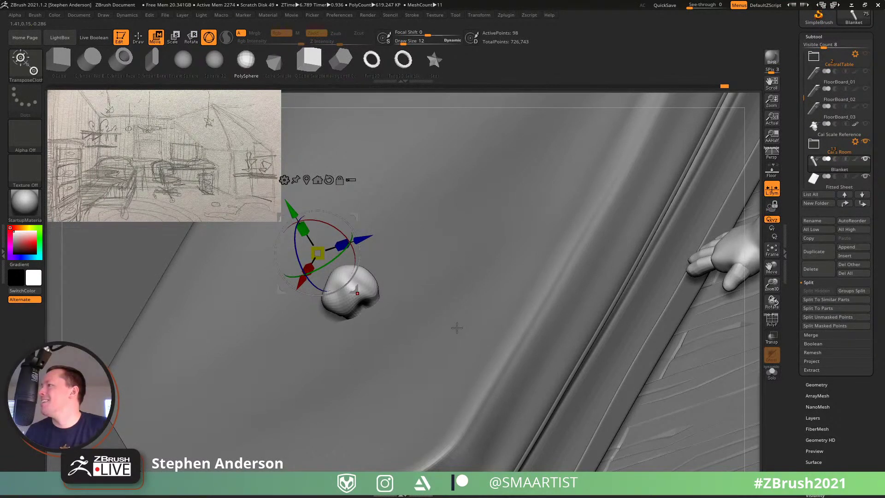
pyautogui.hotkey('ctrl', 'z')
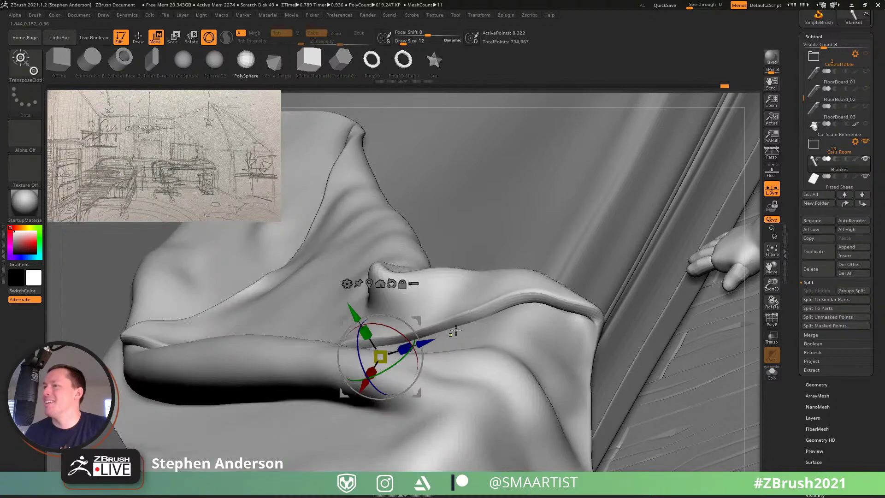
# Step: Duplicate the Blanket subtool, place the copy above the original and rename it Pillow
pyautogui.hotkey('ctrl', 'shift', 'd')
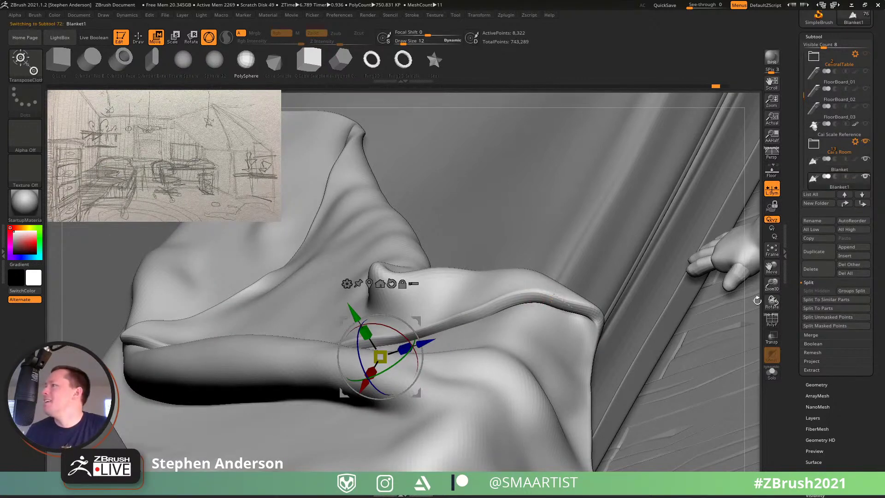
pyautogui.click(844, 204)
pyautogui.click(823, 219)
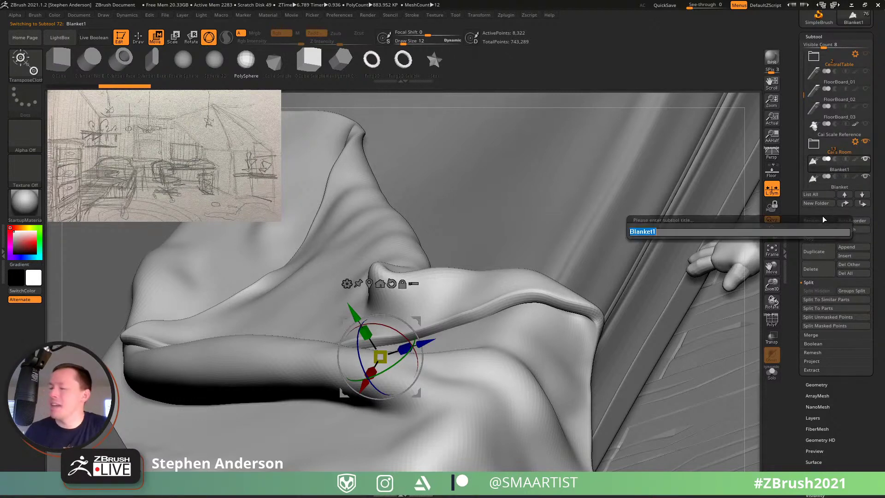
pyautogui.write('Pillow')
pyautogui.press('Return')
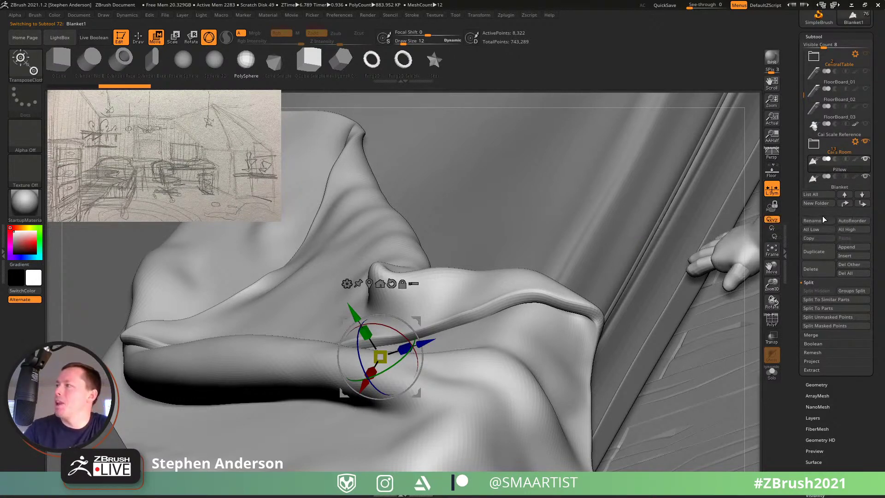
# Step: Replace the Pillow subtool's mesh with a PolySphere, centre the gizmo on it and move it to the head of the mattress
pyautogui.moveTo(362, 380); pyautogui.dragTo(259, 208)
pyautogui.moveTo(259, 209); pyautogui.dragTo(493, 337, button='right')
pyautogui.click(242, 71)
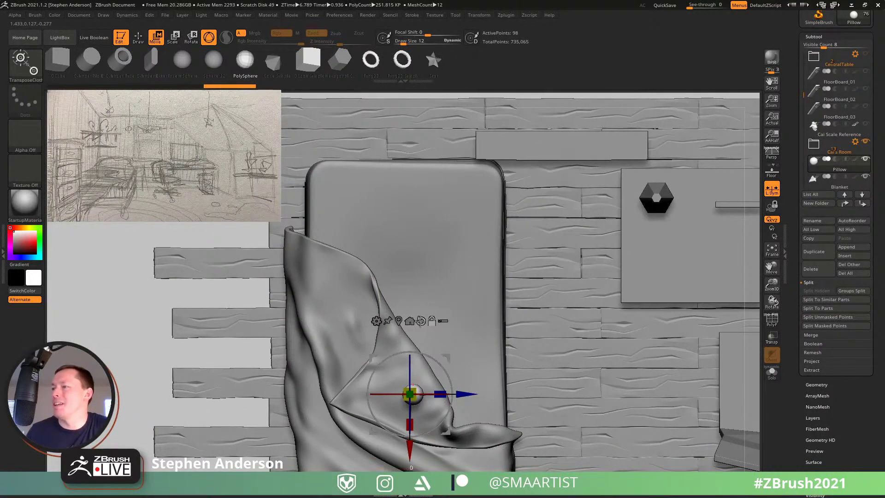
pyautogui.click(399, 321)
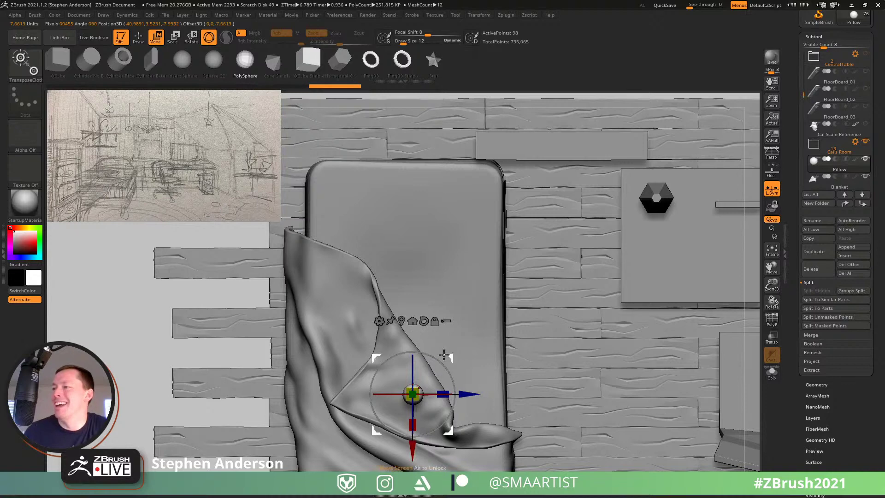
pyautogui.moveTo(409, 454); pyautogui.dragTo(411, 252)
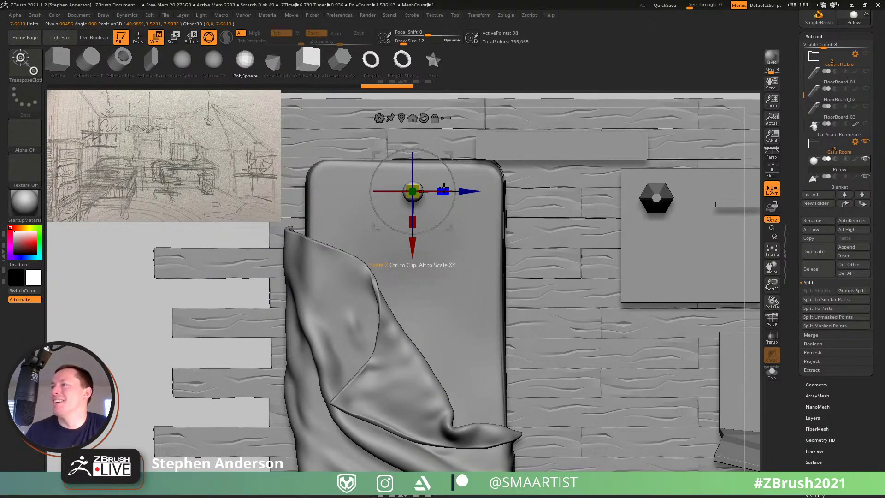
# Step: Square off the pillow sphere's sides with the Flatten deformer and accept the deformation
pyautogui.click(380, 119)
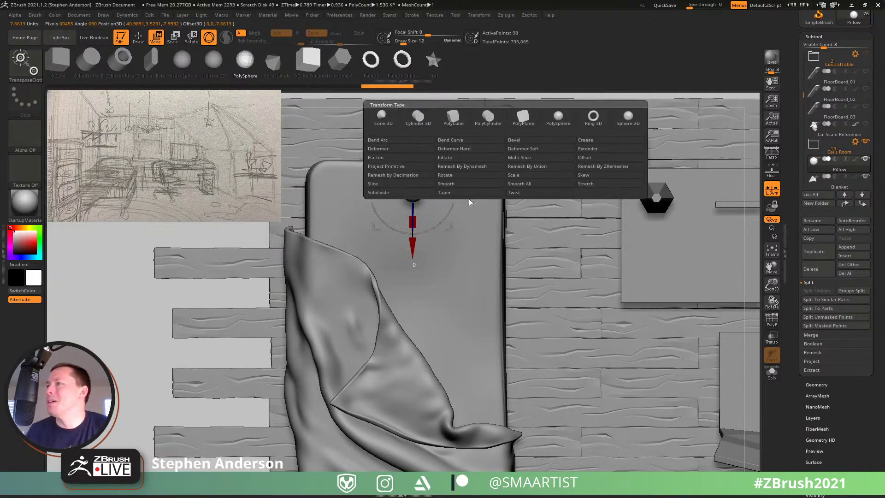
pyautogui.click(383, 157)
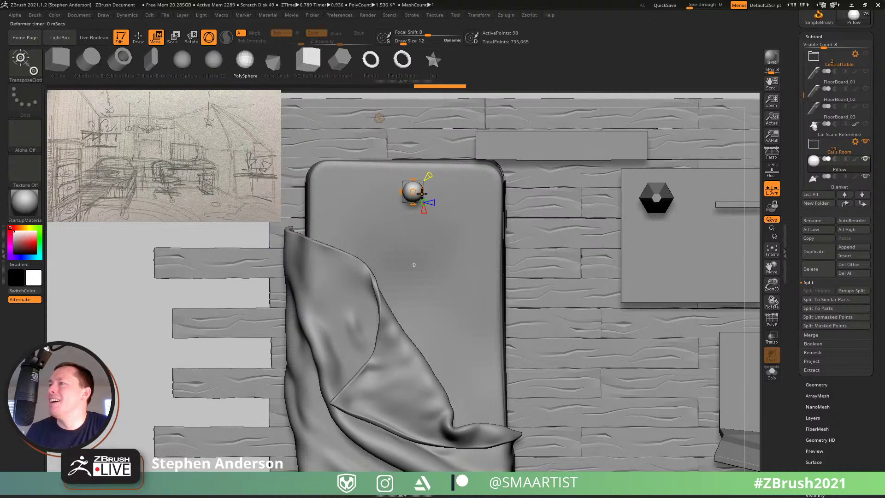
pyautogui.keyDown('ctrl'); pyautogui.moveTo(419, 194); pyautogui.dragTo(449, 184, button='right'); pyautogui.keyUp('ctrl')
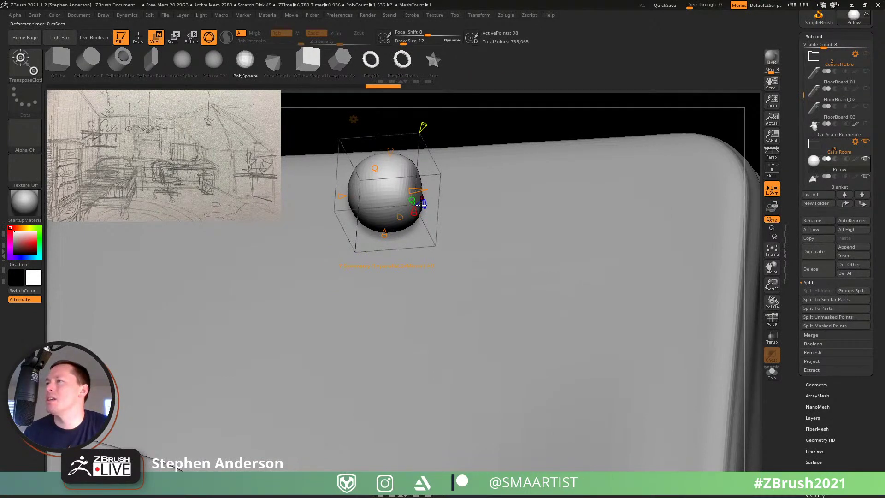
pyautogui.moveTo(421, 204)
pyautogui.mouseDown()
pyautogui.moveTo(442, 204)
pyautogui.moveTo(464, 187)
pyautogui.moveTo(416, 203)
pyautogui.mouseUp()
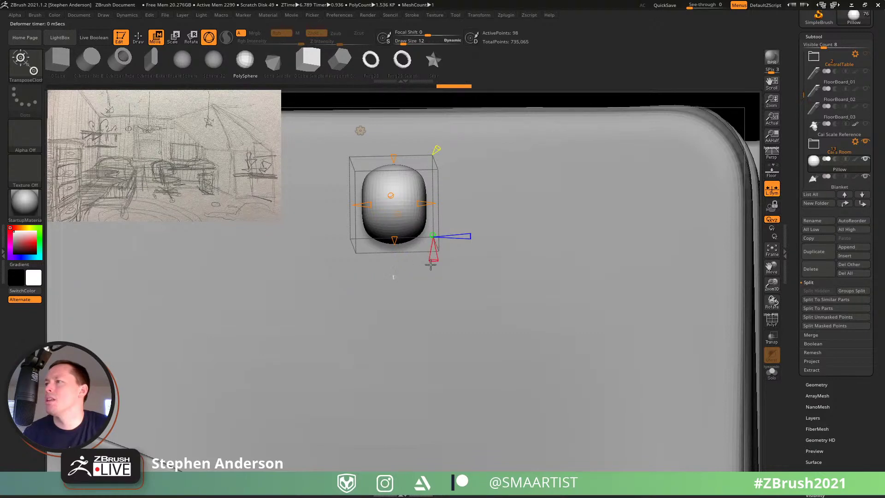
pyautogui.moveTo(396, 237); pyautogui.dragTo(396, 220)
pyautogui.moveTo(410, 223); pyautogui.dragTo(363, 109, button='right')
pyautogui.click(361, 114)
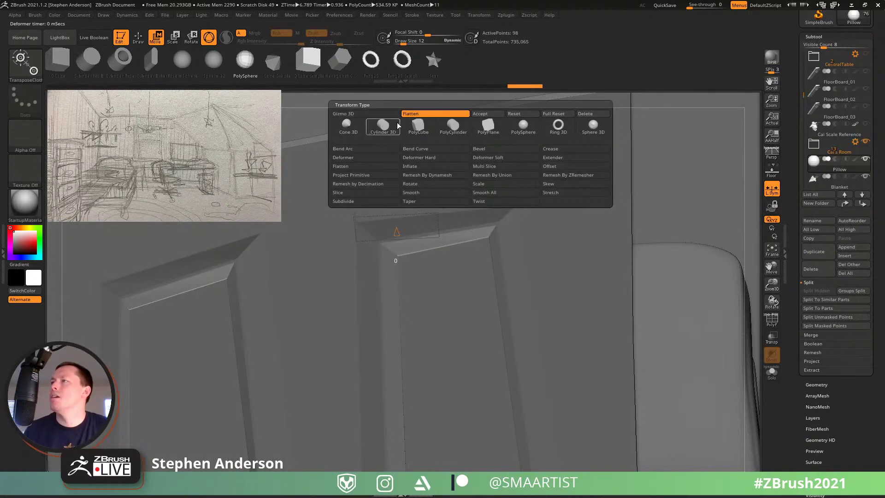
pyautogui.click(489, 124)
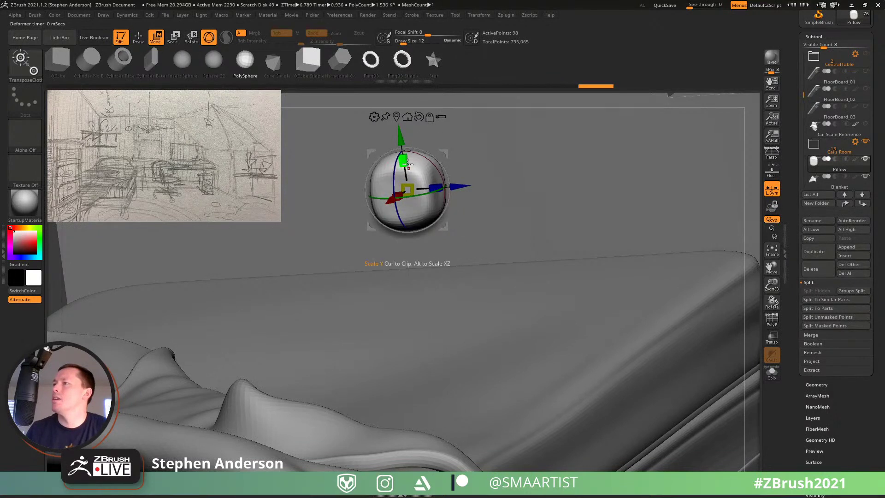
# Step: Activate the Transpose brush and scale the squared sphere into a large, flat, wide pillow shape at the mattress head
pyautogui.moveTo(403, 161); pyautogui.dragTo(403, 176)
pyautogui.moveTo(416, 160)
pyautogui.mouseDown(button='right')
pyautogui.moveTo(406, 204)
pyautogui.moveTo(419, 252)
pyautogui.mouseUp(button='right')
pyautogui.press('q')
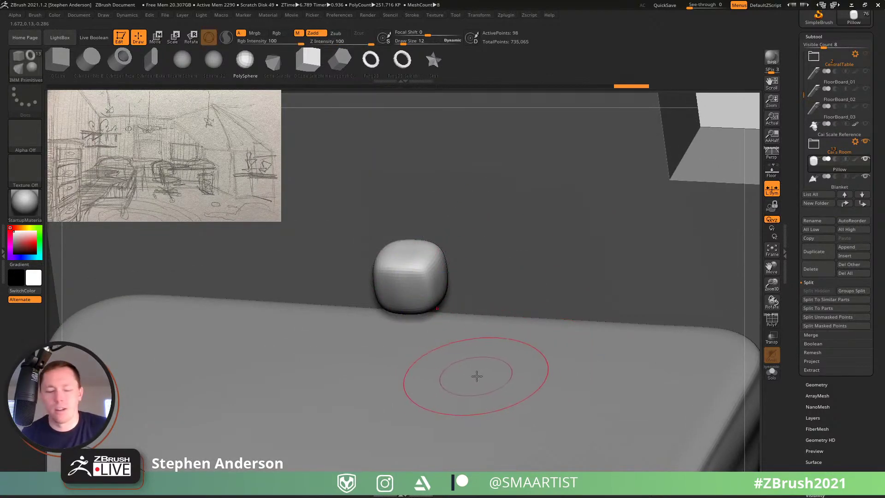
pyautogui.press('w')
pyautogui.press('b')
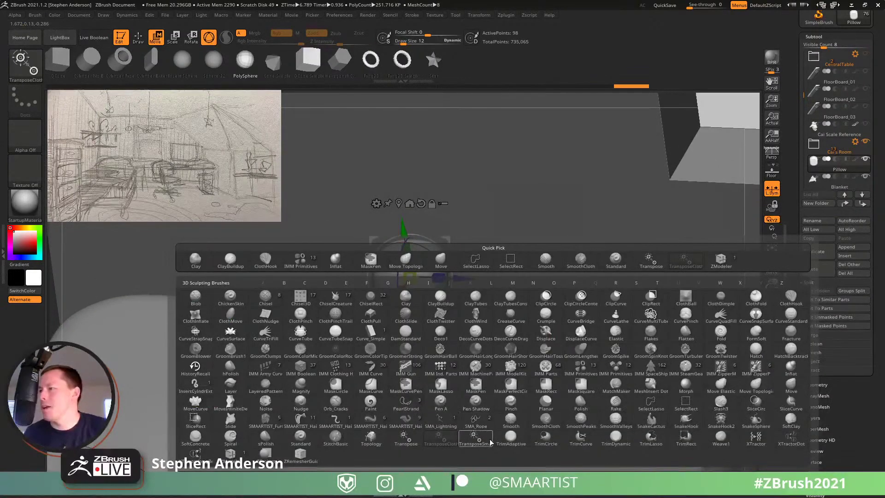
pyautogui.click(407, 437)
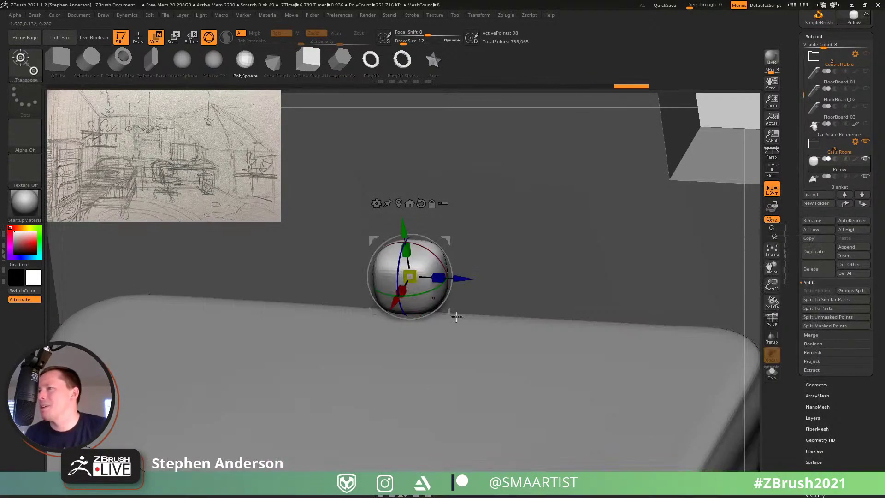
pyautogui.moveTo(405, 250); pyautogui.dragTo(542, 242)
pyautogui.keyDown('ctrl'); pyautogui.moveTo(541, 242); pyautogui.dragTo(484, 278, button='right'); pyautogui.keyUp('ctrl')
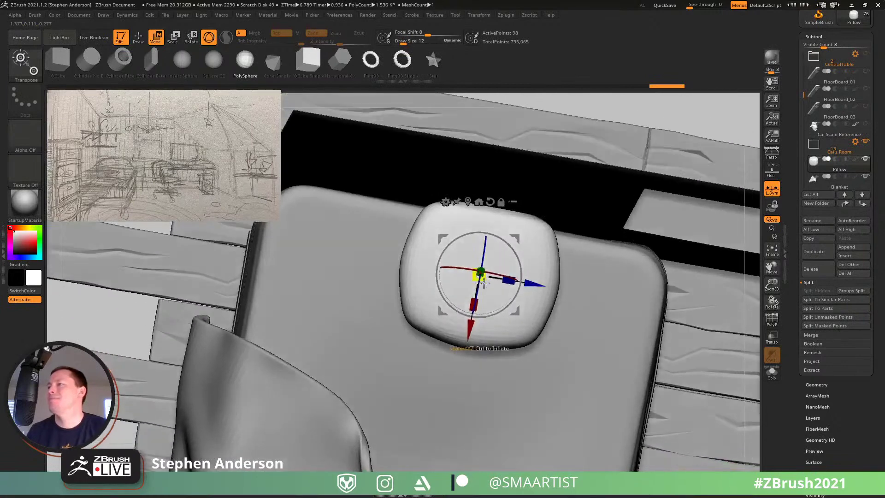
pyautogui.moveTo(504, 284); pyautogui.dragTo(546, 302)
# Step: Turn off the pillow's dynamic subdivision preview and display its polygon edges
pyautogui.press('q')
pyautogui.moveTo(524, 310)
pyautogui.mouseDown(button='right')
pyautogui.moveTo(526, 264)
pyautogui.moveTo(518, 312)
pyautogui.moveTo(509, 306)
pyautogui.moveTo(529, 328)
pyautogui.moveTo(565, 329)
pyautogui.moveTo(560, 318)
pyautogui.moveTo(579, 347)
pyautogui.mouseUp(button='right')
pyautogui.press('b')
pyautogui.press('m')
pyautogui.press('v')
pyautogui.hotkey('shift', 'd')
pyautogui.hotkey('shift', 'f')
# Step: Insert four single edge loops across the pillow's width with the ZModeler brush
pyautogui.press('b')
pyautogui.press('z')
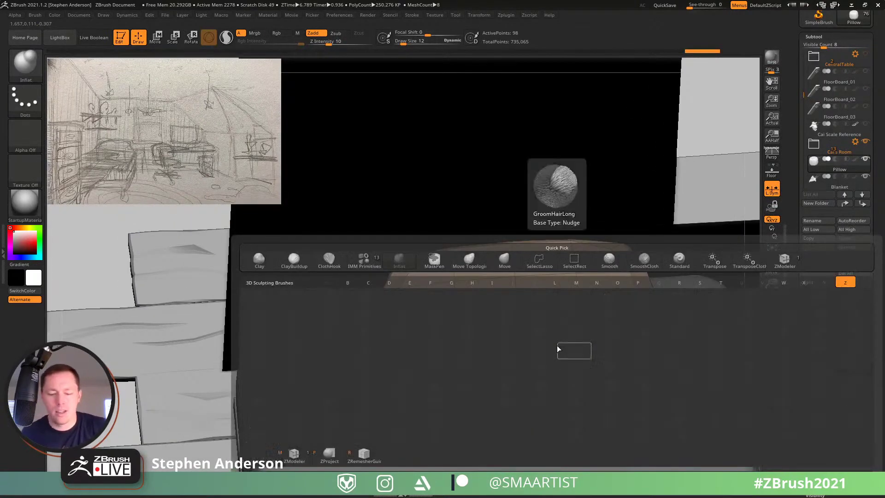
pyautogui.press('m')
pyautogui.click(546, 333)
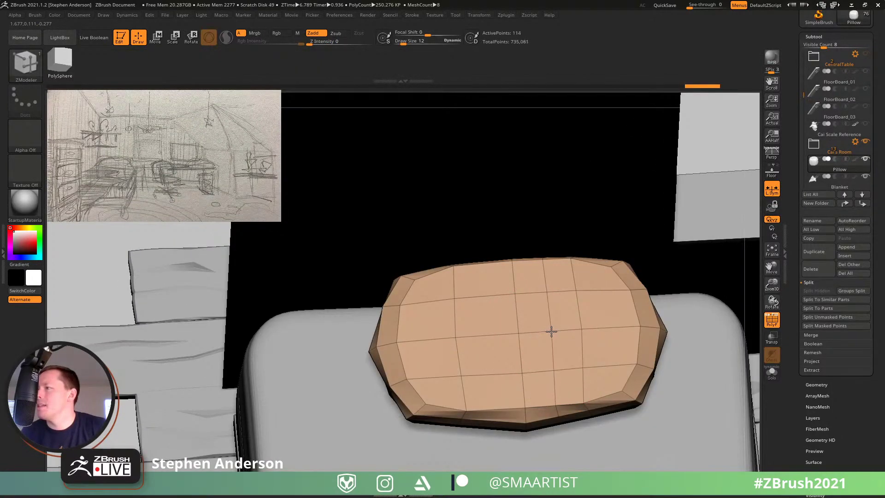
pyautogui.click(485, 336)
pyautogui.click(433, 338)
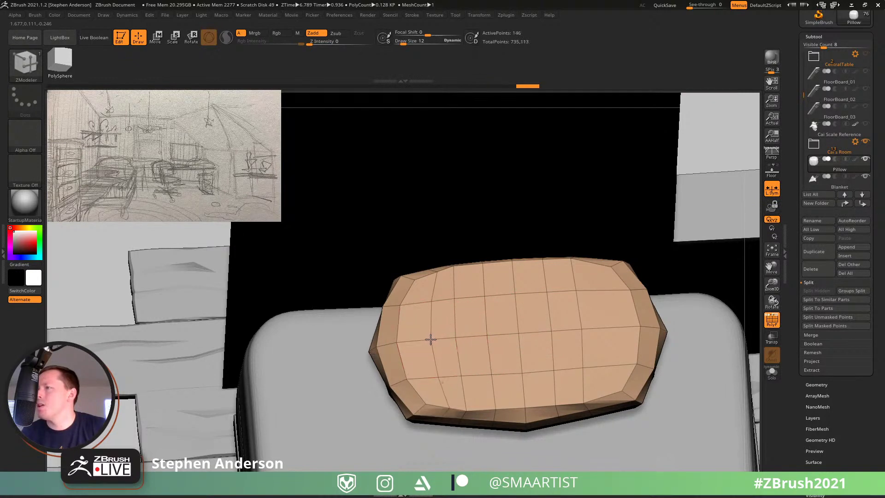
pyautogui.click(611, 324)
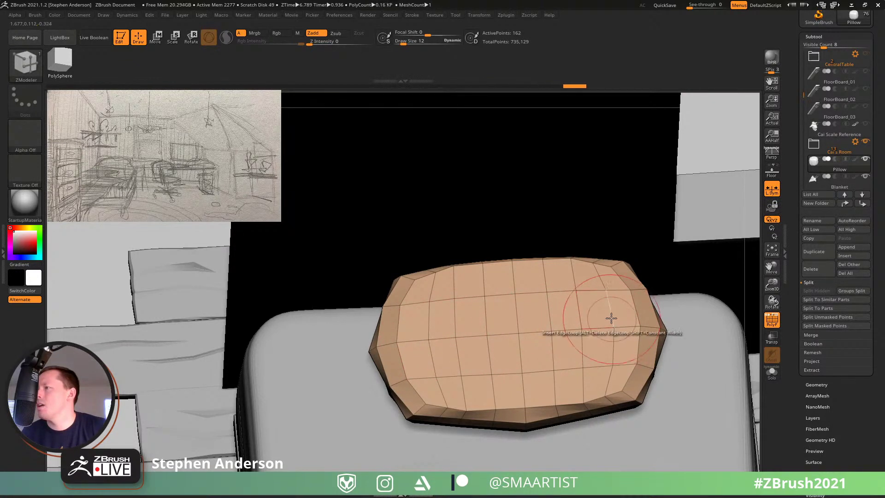
# Step: Bevel the complete edge loop running lengthwise through the middle of the pillow with ZModeler
pyautogui.press('space')
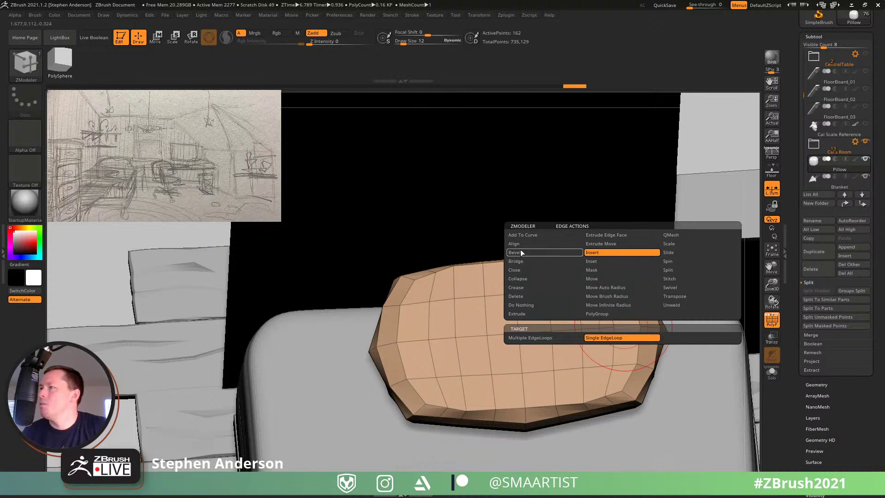
pyautogui.click(521, 252)
pyautogui.click(581, 361)
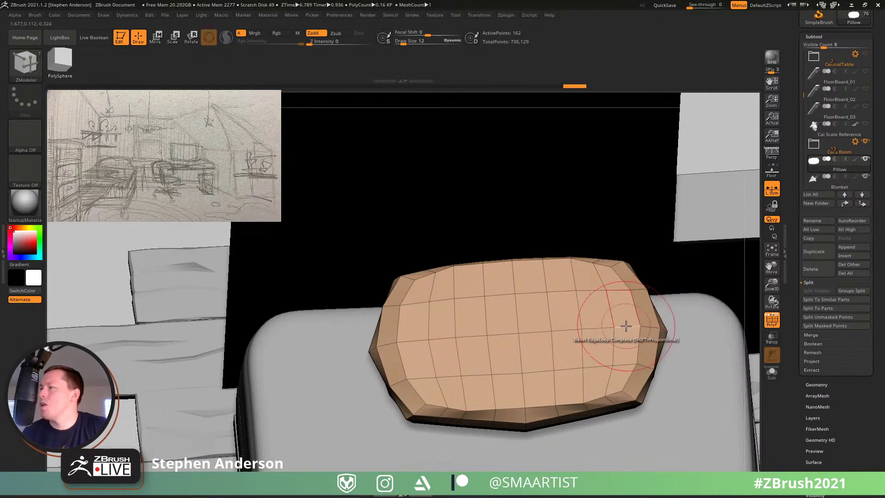
pyautogui.moveTo(626, 326); pyautogui.dragTo(624, 316)
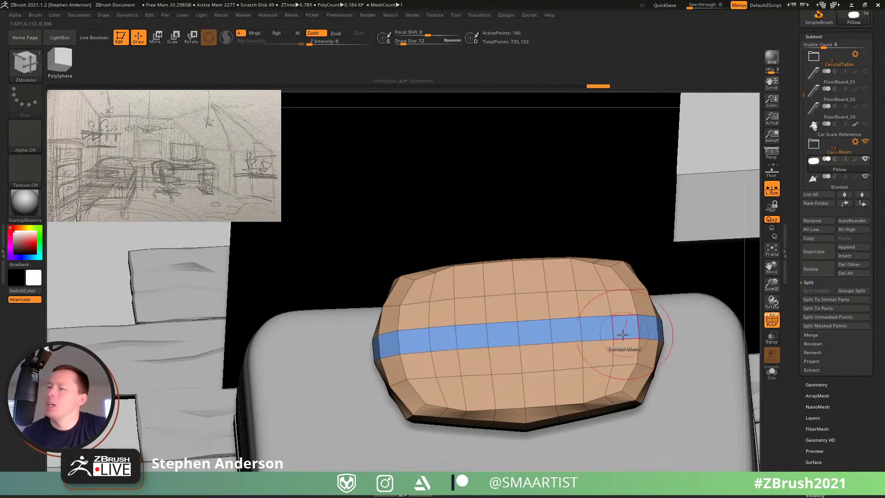
# Step: Merge the whole pillow into a single polygroup and round its outline with the Polish deformer
pyautogui.press('ctrl')
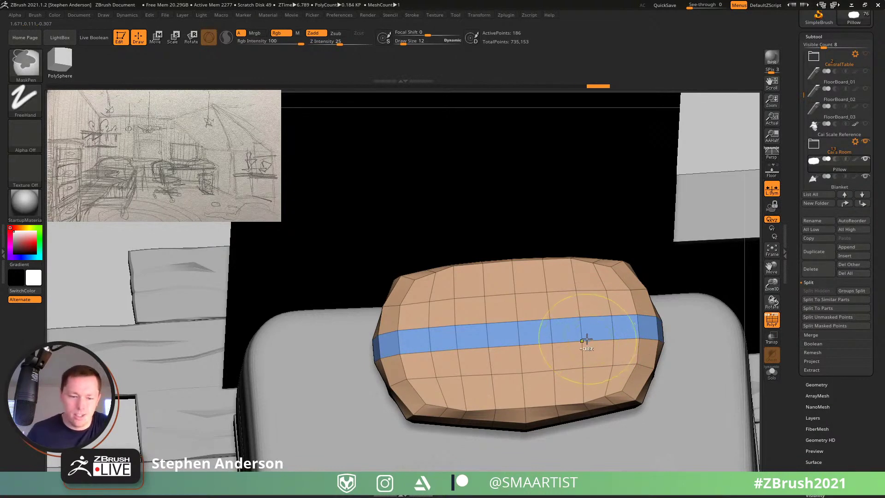
pyautogui.hotkey('ctrl', 'w')
pyautogui.moveTo(515, 338)
pyautogui.mouseDown(button='right')
pyautogui.moveTo(514, 306)
pyautogui.moveTo(524, 313)
pyautogui.moveTo(504, 324)
pyautogui.moveTo(759, 385)
pyautogui.mouseUp(button='right')
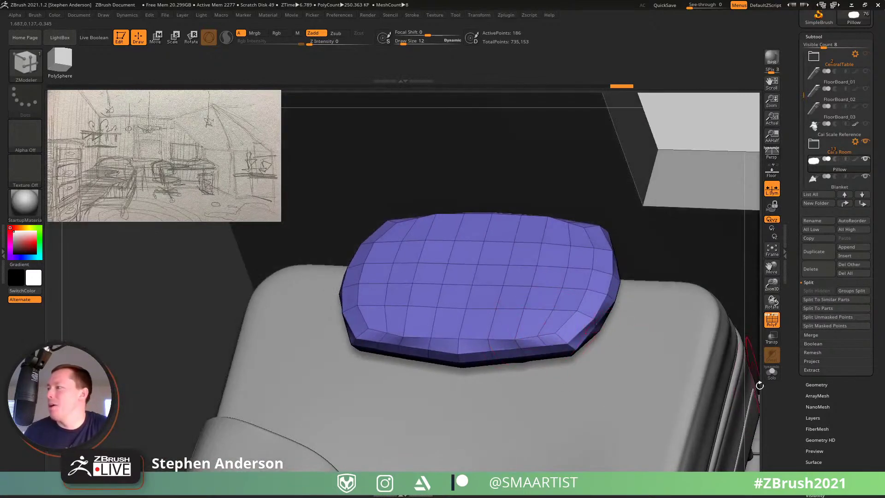
pyautogui.click(827, 470)
pyautogui.moveTo(808, 164); pyautogui.dragTo(810, 167)
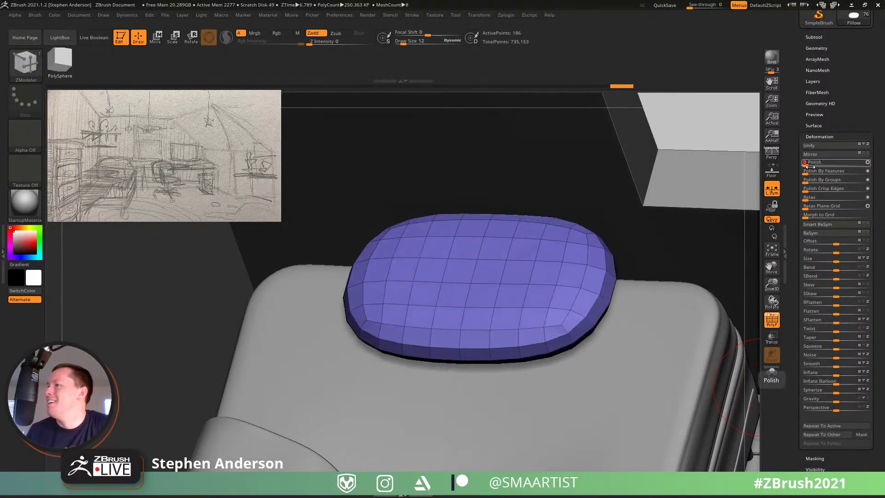
# Step: Puff up the rear part of the pillow's upper surface with an Inflat brush stroke across its width
pyautogui.press('w')
pyautogui.moveTo(499, 264)
pyautogui.mouseDown(button='right')
pyautogui.moveTo(518, 237)
pyautogui.moveTo(504, 259)
pyautogui.moveTo(515, 270)
pyautogui.mouseUp(button='right')
pyautogui.press('b')
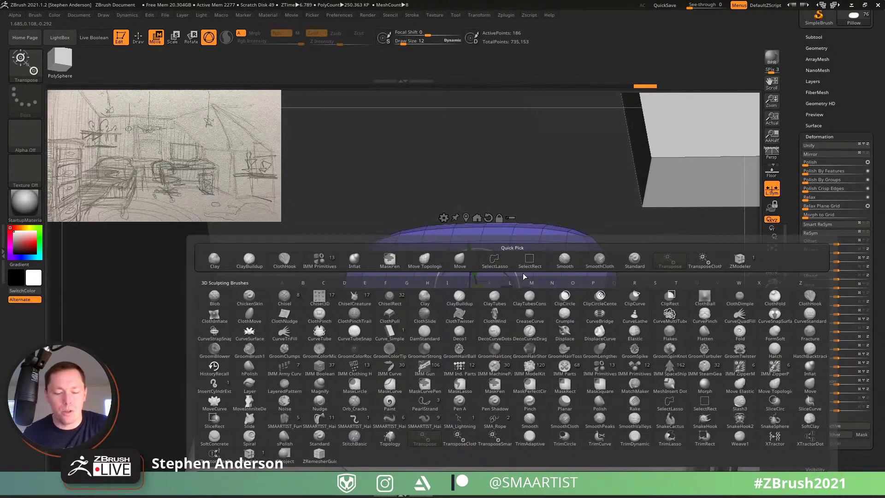
pyautogui.press('i')
pyautogui.press('n')
pyautogui.moveTo(529, 265); pyautogui.dragTo(539, 212, button='right')
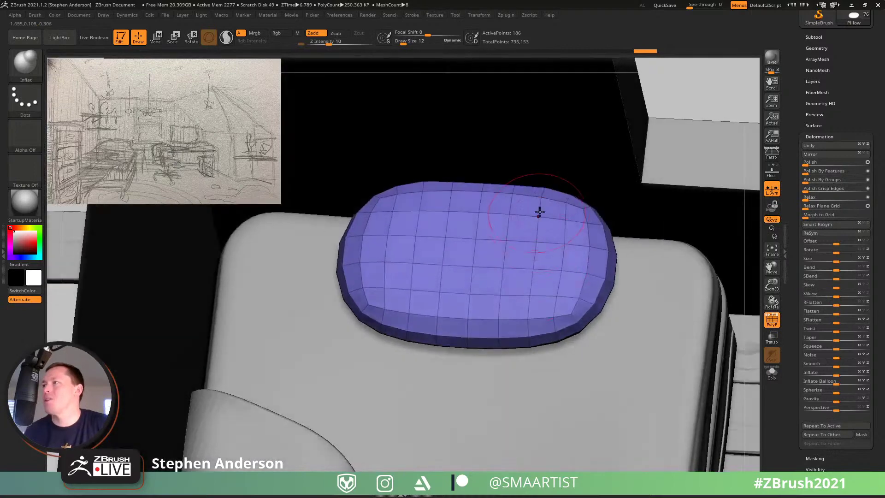
pyautogui.moveTo(555, 214); pyautogui.dragTo(389, 213)
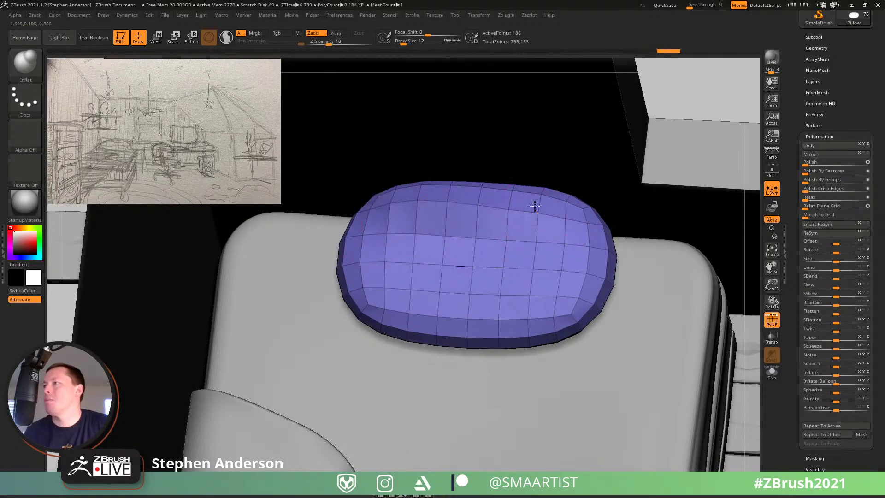
pyautogui.moveTo(456, 255); pyautogui.dragTo(452, 282, button='right')
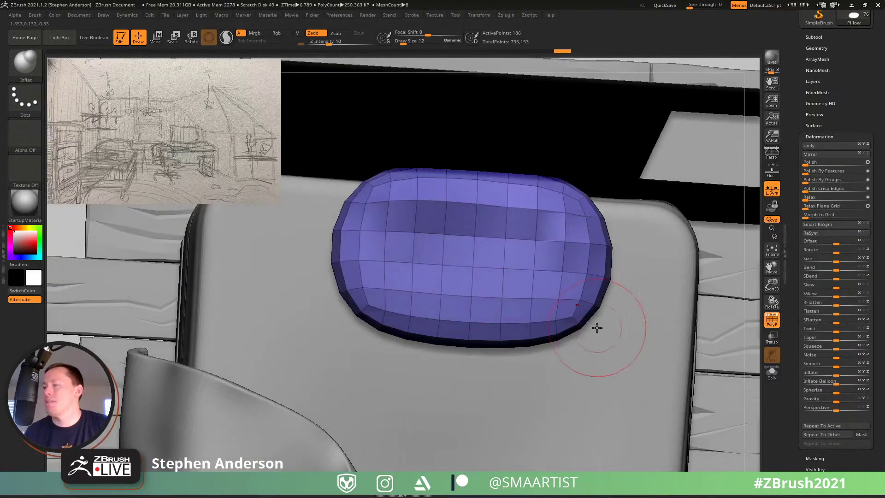
# Step: Pull the pillow's four corners outward with the Move brush to give it a more rectangular outline
pyautogui.press('b')
pyautogui.press('m')
pyautogui.press('v')
pyautogui.moveTo(602, 316); pyautogui.dragTo(594, 323, button='right')
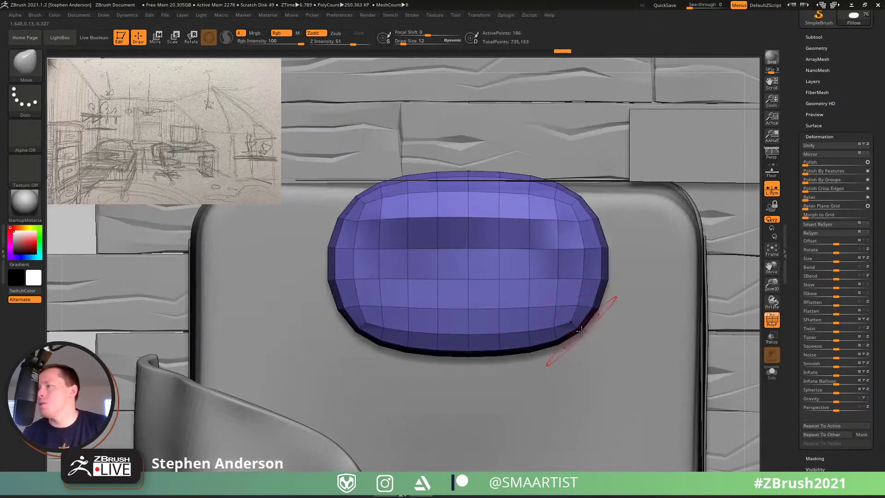
pyautogui.moveTo(592, 340); pyautogui.dragTo(594, 352)
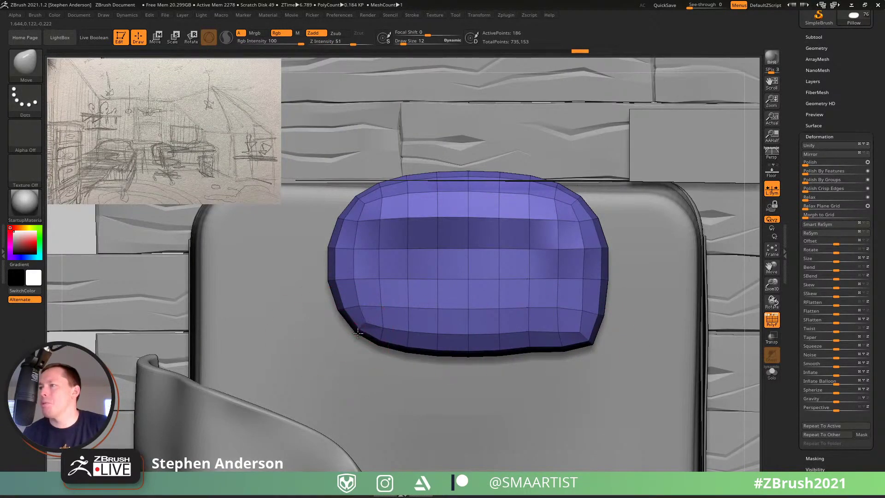
pyautogui.moveTo(358, 332)
pyautogui.mouseDown()
pyautogui.moveTo(333, 363)
pyautogui.moveTo(375, 349)
pyautogui.mouseUp()
pyautogui.press('s')
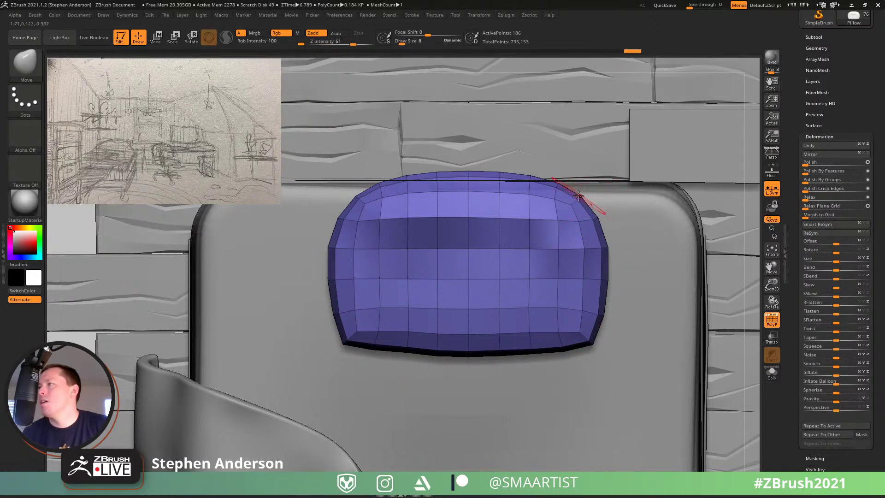
pyautogui.press(']')
pyautogui.press(']')
pyautogui.moveTo(574, 195)
pyautogui.mouseDown()
pyautogui.moveTo(621, 177)
pyautogui.moveTo(602, 179)
pyautogui.mouseUp()
pyautogui.moveTo(361, 199)
pyautogui.mouseDown()
pyautogui.moveTo(327, 197)
pyautogui.moveTo(343, 216)
pyautogui.mouseUp()
pyautogui.press(']')
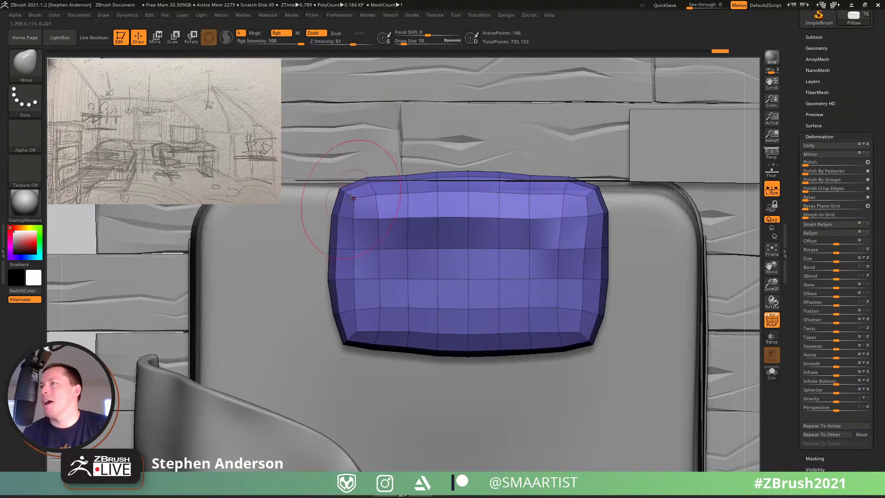
# Step: Raise the pillow's rear edge and widen its rear corners with the Move brush at draw size 26
pyautogui.moveTo(354, 249); pyautogui.dragTo(362, 243)
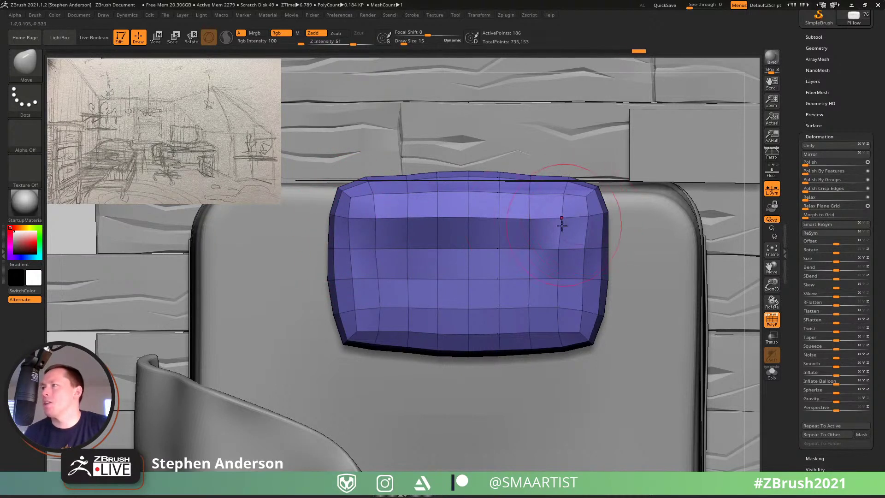
pyautogui.press(']')
pyautogui.press(']')
pyautogui.press(']')
pyautogui.press(']')
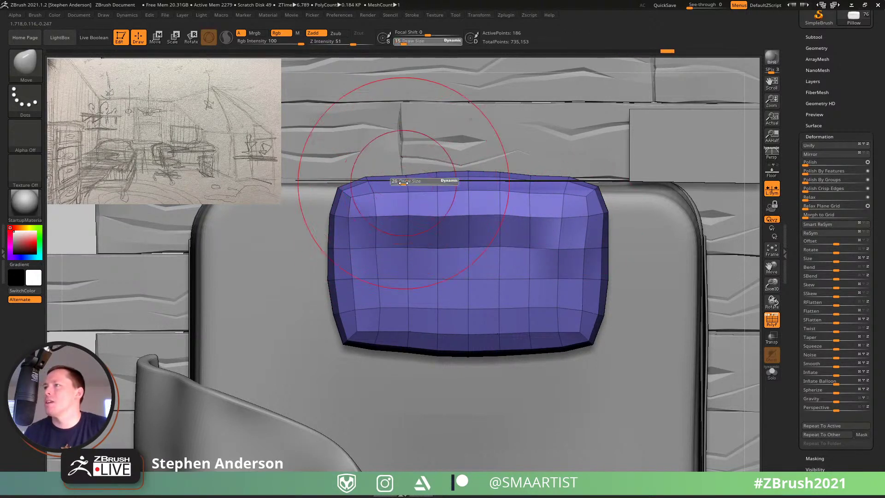
pyautogui.moveTo(401, 182); pyautogui.dragTo(402, 176)
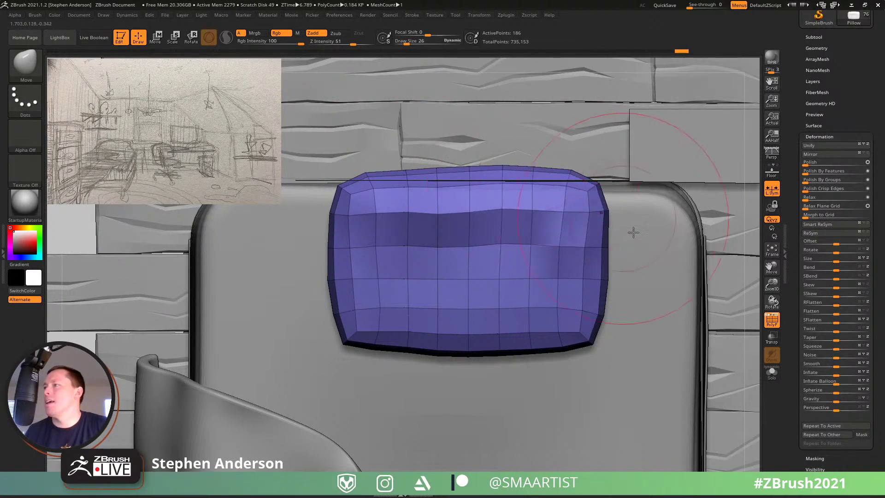
pyautogui.moveTo(586, 215); pyautogui.dragTo(591, 223)
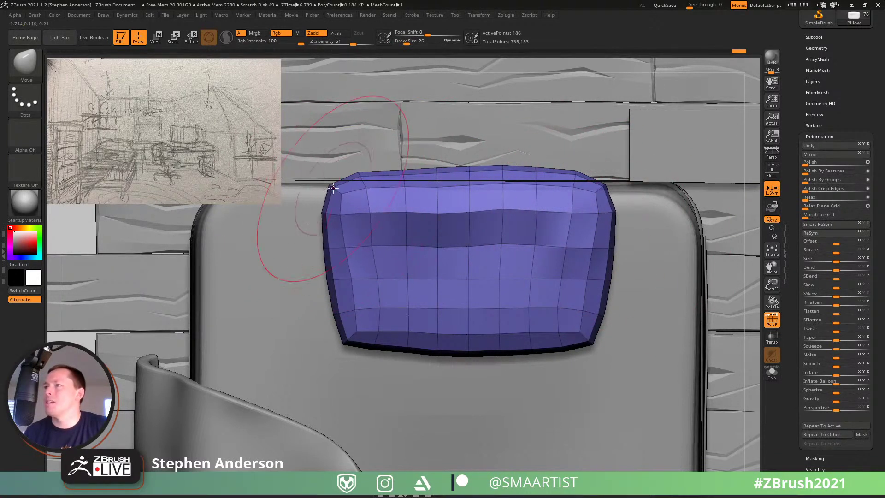
pyautogui.moveTo(335, 192); pyautogui.dragTo(323, 178)
pyautogui.press('s')
pyautogui.press('s')
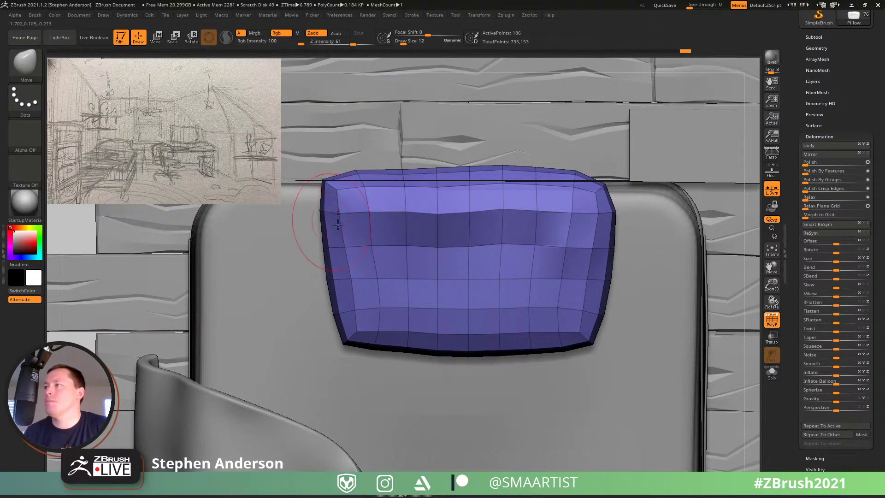
# Step: Smooth the reshaped pillow with the Polish deformer
pyautogui.moveTo(577, 295); pyautogui.dragTo(618, 298, button='right')
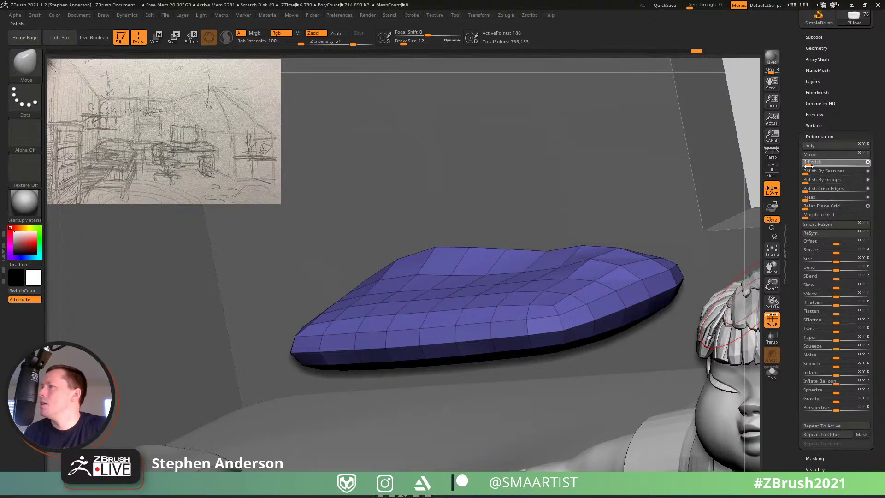
pyautogui.moveTo(808, 165); pyautogui.dragTo(825, 165)
pyautogui.press('w')
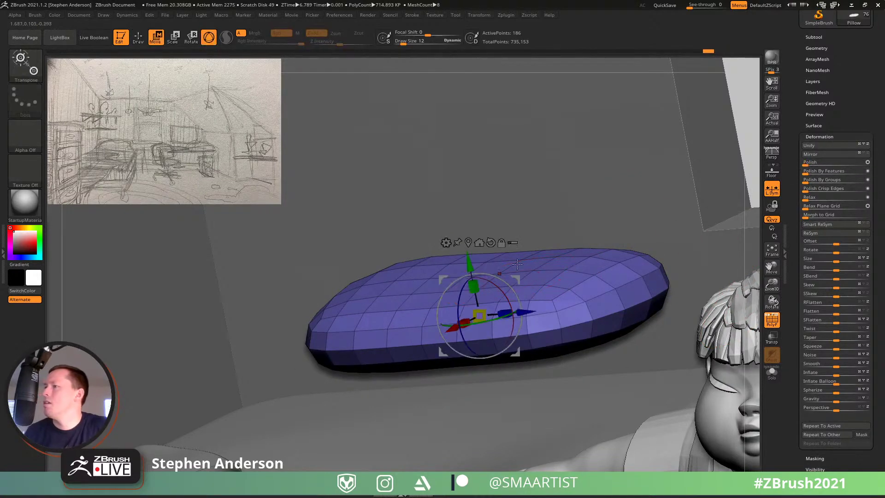
# Step: Lower the pillow against the mattress with the TransposeCloth brush so it deforms like cloth
pyautogui.press('b')
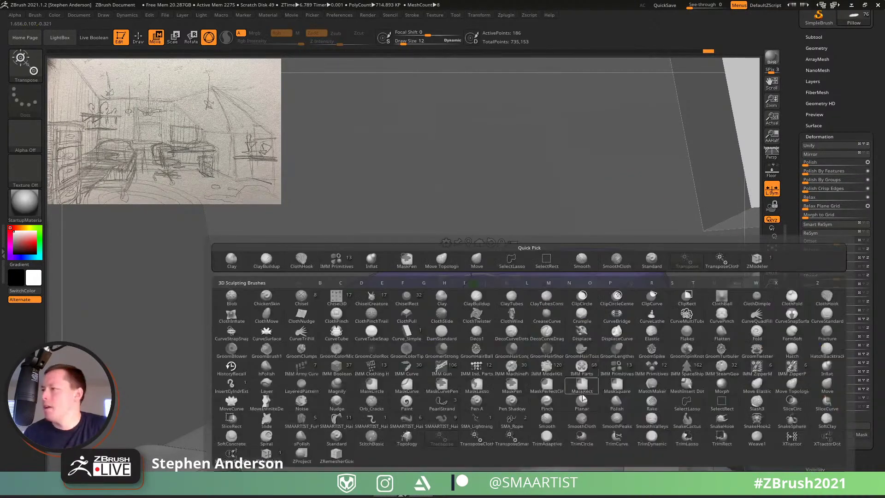
pyautogui.click(488, 447)
pyautogui.moveTo(469, 265); pyautogui.dragTo(479, 325)
pyautogui.moveTo(571, 272); pyautogui.dragTo(562, 346)
pyautogui.moveTo(479, 375); pyautogui.dragTo(480, 393)
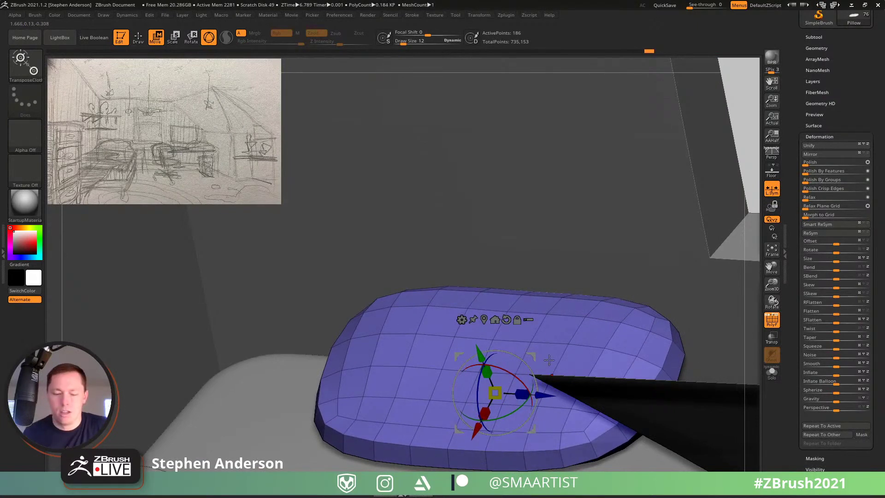
# Step: Activate the ClothPull brush for the pillow
pyautogui.press('b')
pyautogui.press('m')
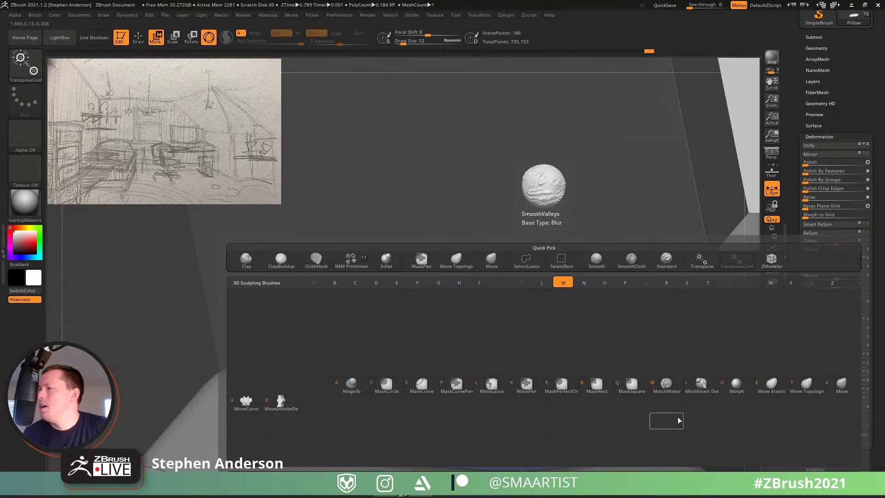
pyautogui.press('b')
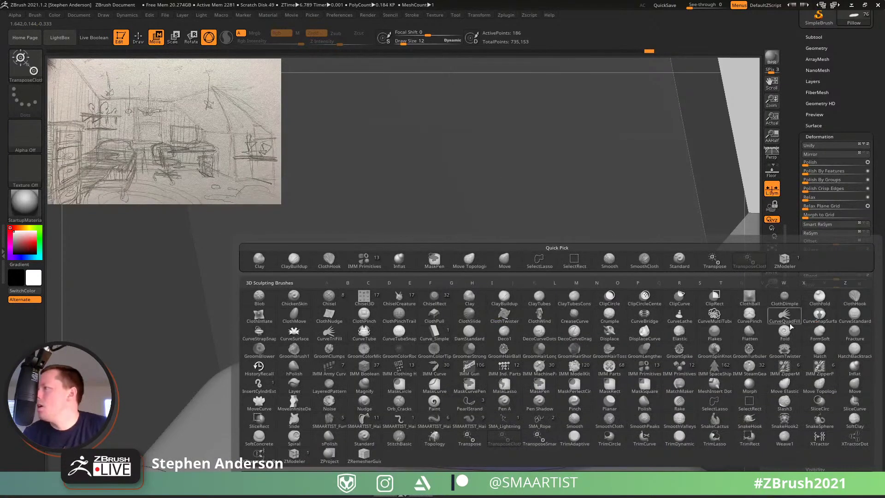
pyautogui.click(434, 314)
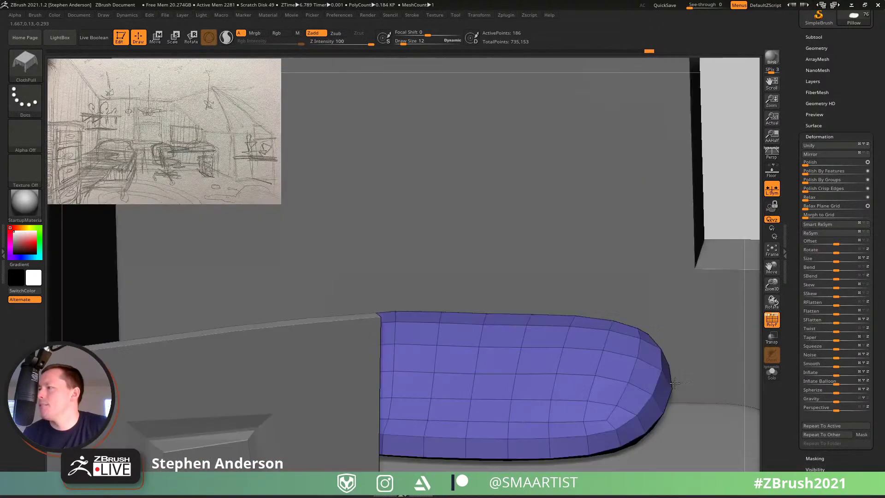
# Step: Hide the bedroom door and its doorknob that block the view, and reselect the pillow
pyautogui.moveTo(674, 382); pyautogui.dragTo(403, 349)
pyautogui.keyDown('alt'); pyautogui.click(412, 352); pyautogui.keyUp('alt')
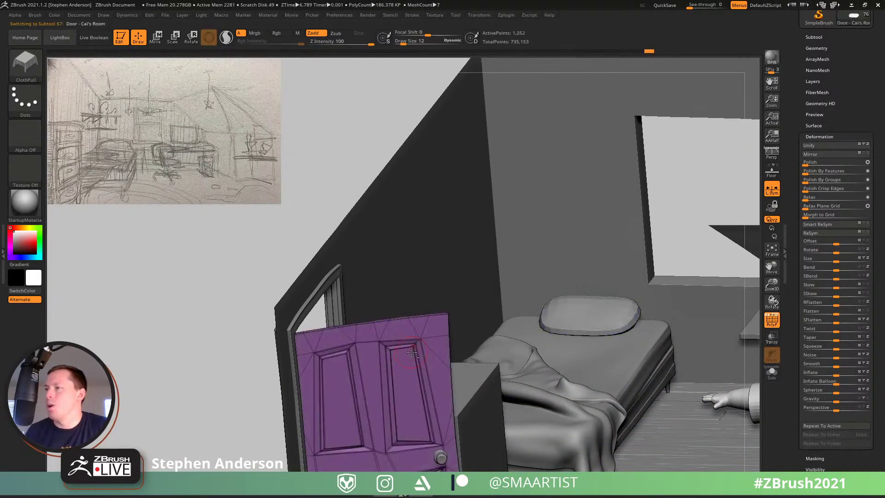
pyautogui.click(814, 37)
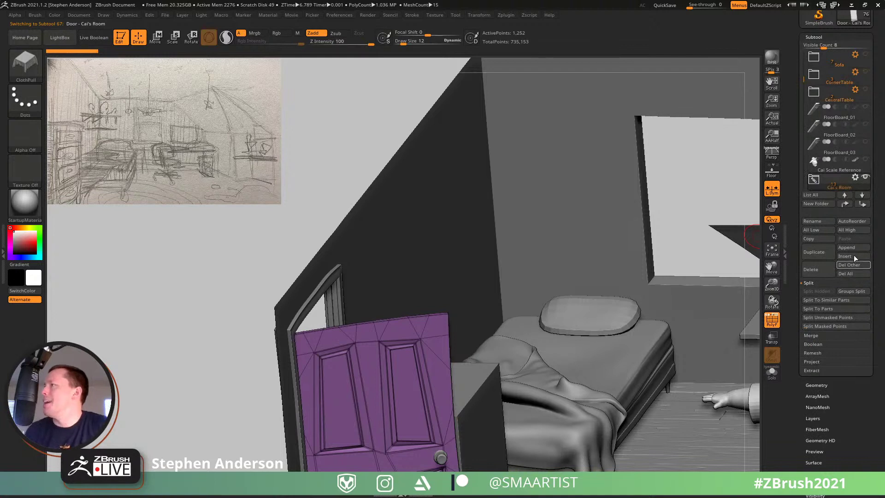
pyautogui.moveTo(802, 67); pyautogui.dragTo(804, 124)
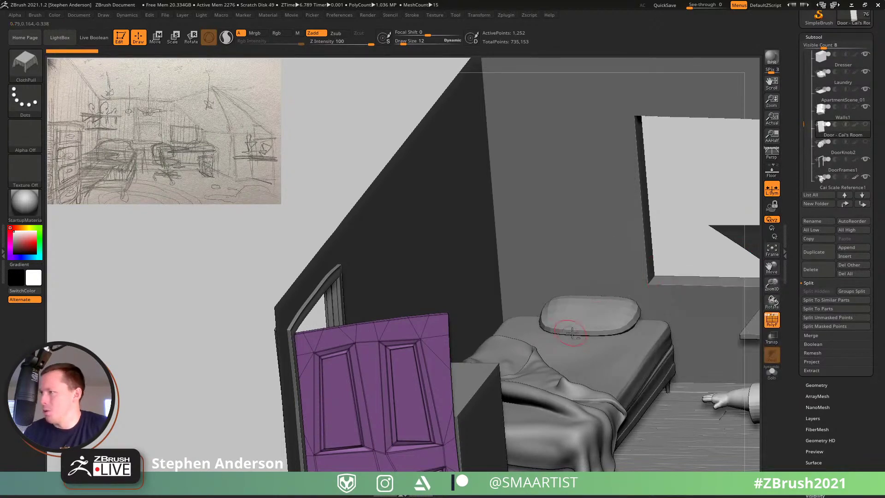
pyautogui.keyDown('alt'); pyautogui.click(586, 320); pyautogui.keyUp('alt')
# Step: Pull one end of the pillow downward toward the mattress with the ClothPull brush at draw size 30
pyautogui.moveTo(600, 343)
pyautogui.keyDown('ctrl'); pyautogui.mouseDown(button='right')
pyautogui.moveTo(628, 358)
pyautogui.moveTo(624, 333)
pyautogui.moveTo(616, 368)
pyautogui.mouseUp(button='right'); pyautogui.keyUp('ctrl')
pyautogui.press('s')
pyautogui.moveTo(591, 355); pyautogui.dragTo(595, 354)
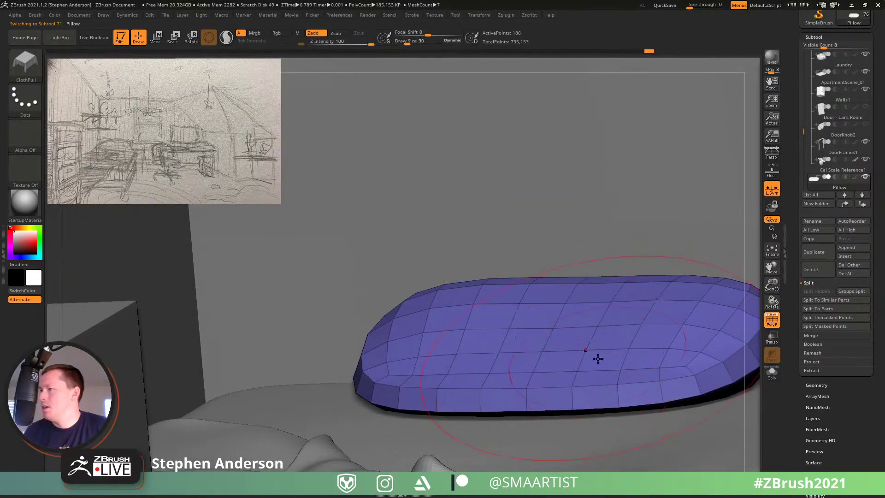
pyautogui.moveTo(585, 350)
pyautogui.mouseDown(button='right')
pyautogui.moveTo(618, 367)
pyautogui.moveTo(634, 358)
pyautogui.moveTo(622, 347)
pyautogui.mouseUp(button='right')
pyautogui.moveTo(404, 355); pyautogui.dragTo(406, 406)
pyautogui.moveTo(407, 408)
pyautogui.mouseDown(button='right')
pyautogui.moveTo(496, 341)
pyautogui.moveTo(435, 351)
pyautogui.moveTo(572, 367)
pyautogui.mouseUp(button='right')
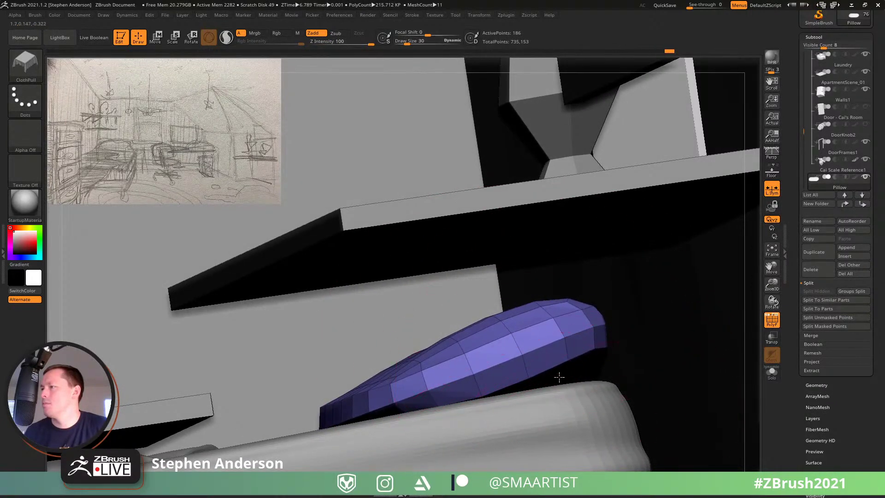
# Step: Pull the pillow's four corners out again with the Move brush at draw size 15
pyautogui.moveTo(566, 416)
pyautogui.mouseDown(button='right')
pyautogui.moveTo(557, 387)
pyautogui.moveTo(375, 306)
pyautogui.moveTo(381, 351)
pyautogui.moveTo(366, 339)
pyautogui.moveTo(395, 395)
pyautogui.moveTo(316, 366)
pyautogui.mouseUp(button='right')
pyautogui.write('s')
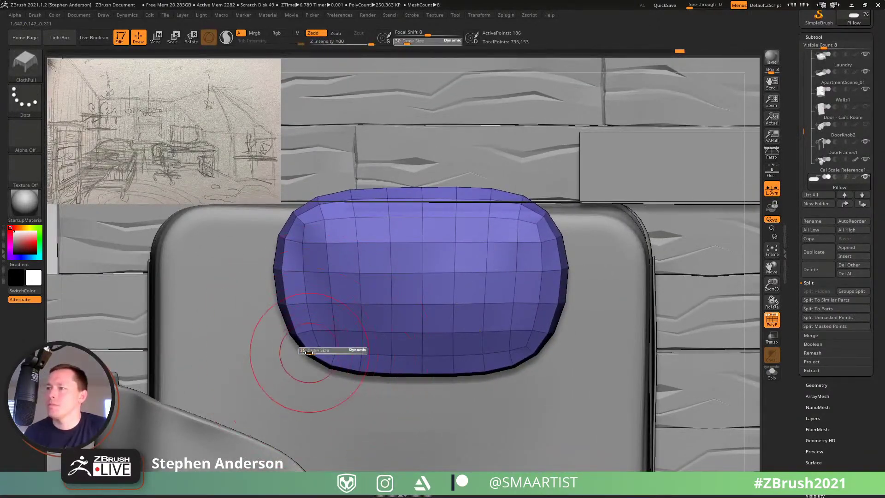
pyautogui.write('5bmv')
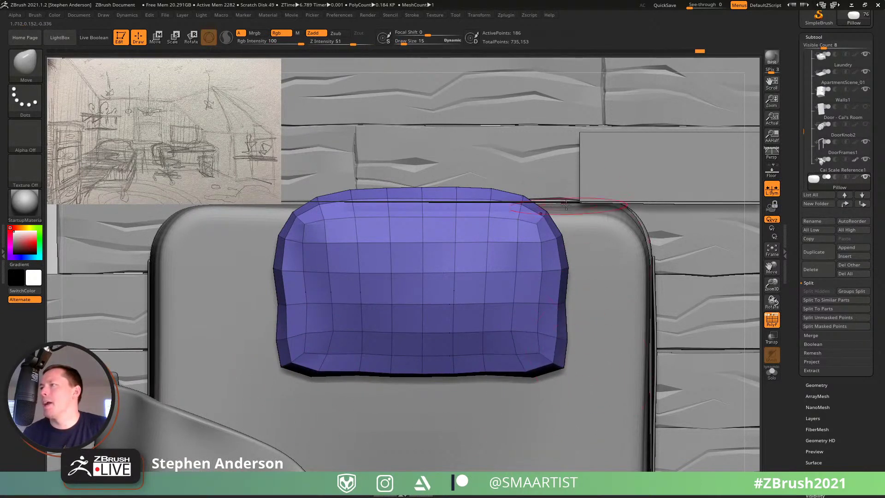
pyautogui.moveTo(545, 213); pyautogui.dragTo(596, 181)
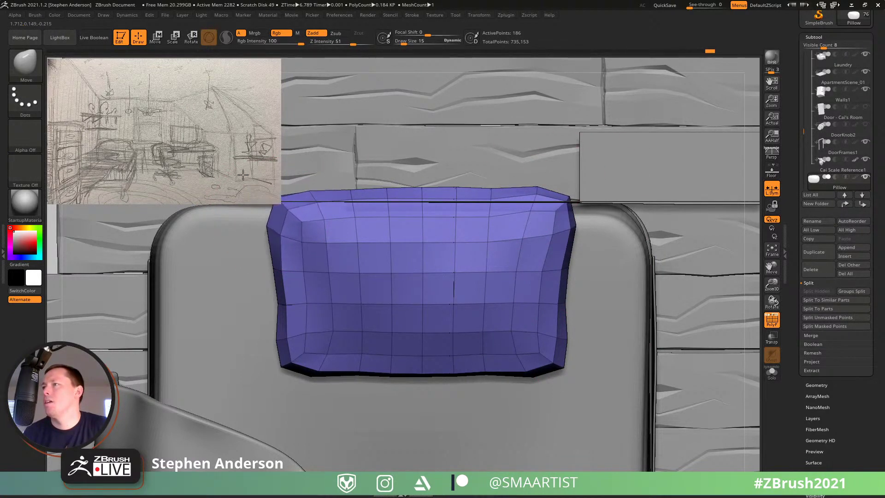
pyautogui.press('w')
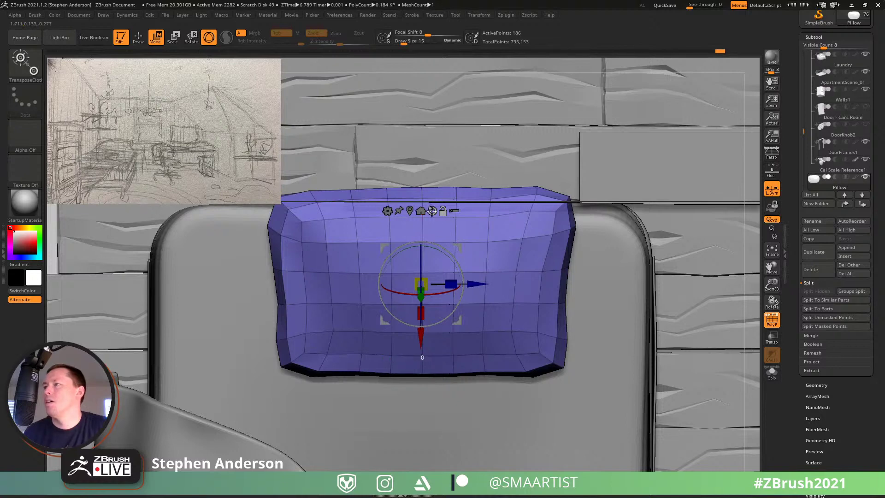
# Step: Move the pillow away from the wall onto the mattress and lower it slightly with the TransposeCloth gizmo
pyautogui.moveTo(416, 341); pyautogui.dragTo(417, 383)
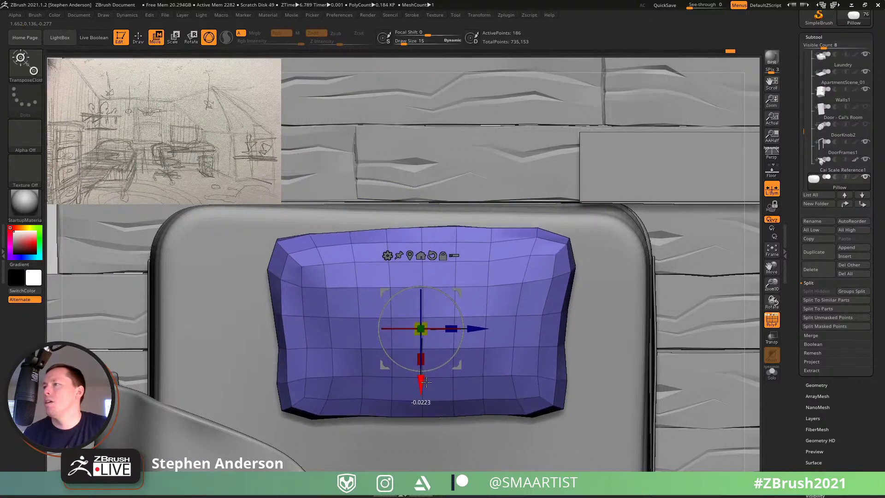
pyautogui.moveTo(542, 378); pyautogui.dragTo(383, 295)
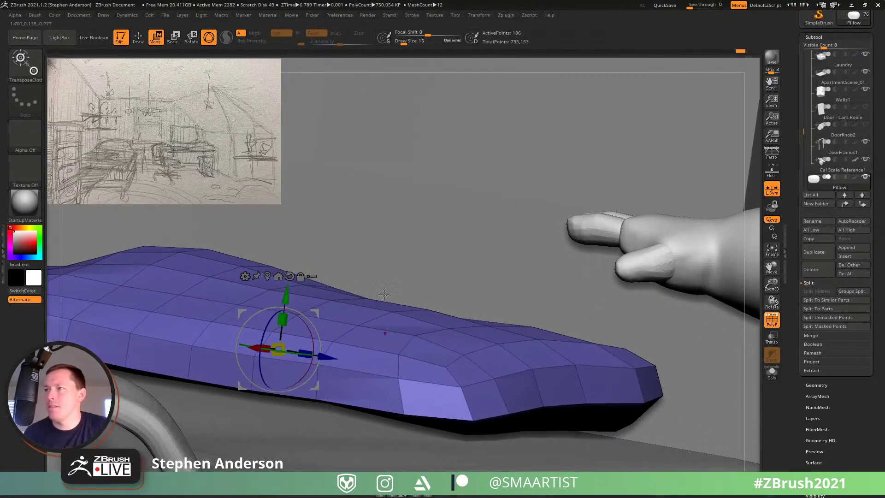
pyautogui.moveTo(286, 293); pyautogui.dragTo(284, 298)
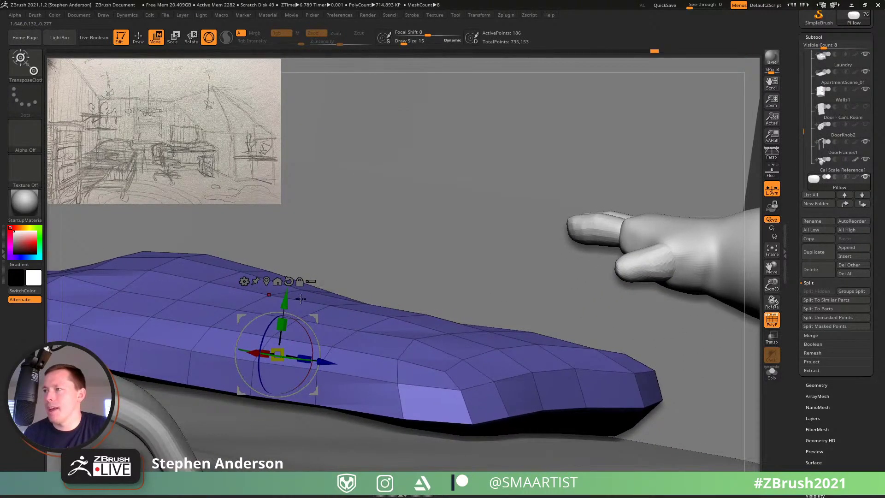
# Step: Replace the cloth gizmo with the regular Transpose gizmo and lower the pillow slightly further toward the mattress
pyautogui.press('b')
pyautogui.press('m')
pyautogui.press('v')
pyautogui.moveTo(392, 316)
pyautogui.mouseDown(button='right')
pyautogui.moveTo(381, 313)
pyautogui.moveTo(369, 366)
pyautogui.moveTo(361, 274)
pyautogui.moveTo(372, 310)
pyautogui.moveTo(386, 300)
pyautogui.mouseUp(button='right')
pyautogui.press('s')
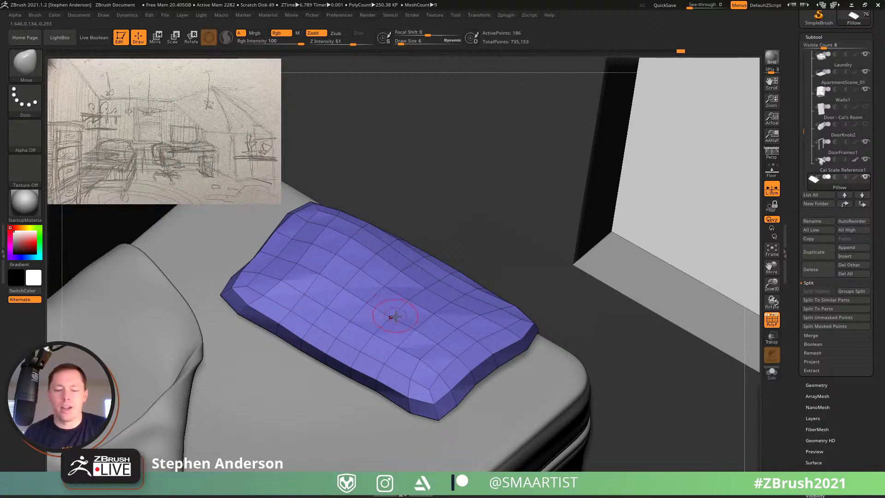
pyautogui.press('w')
pyautogui.press('q')
pyautogui.press('b')
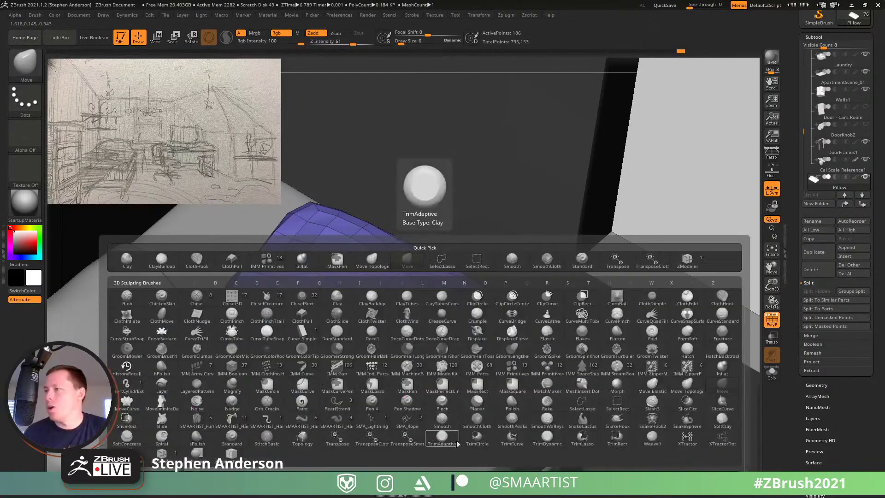
pyautogui.press('Escape')
pyautogui.press('w')
pyautogui.moveTo(406, 285); pyautogui.dragTo(467, 277, button='right')
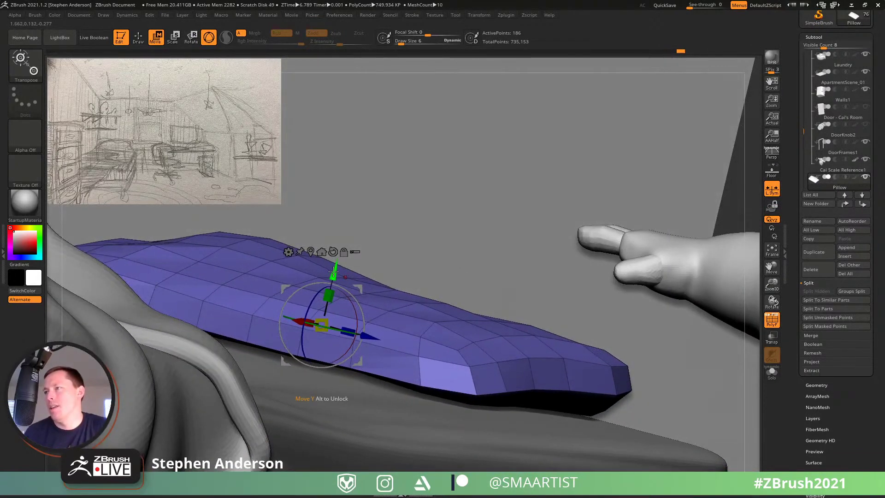
pyautogui.moveTo(334, 271); pyautogui.dragTo(333, 275)
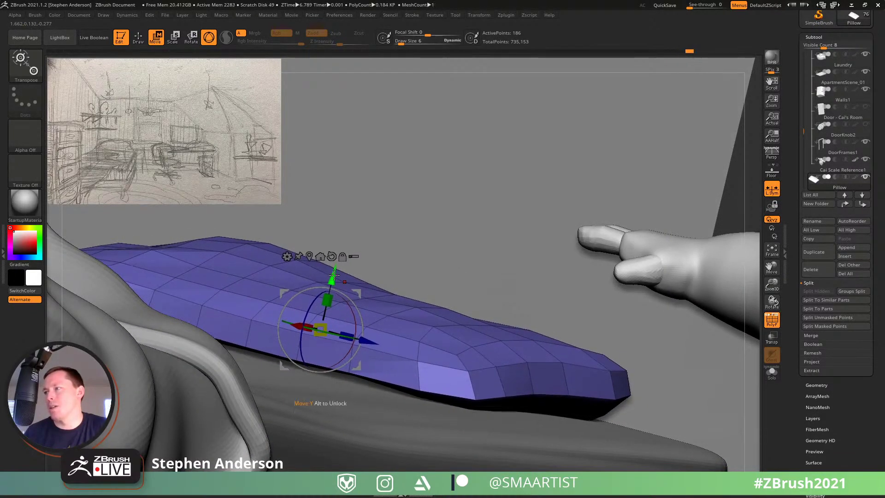
# Step: Turn off the polygon wireframe and rotate the pillow slightly askew at the head of the bed
pyautogui.press('q')
pyautogui.moveTo(435, 312)
pyautogui.mouseDown(button='right')
pyautogui.moveTo(404, 349)
pyautogui.moveTo(375, 310)
pyautogui.moveTo(403, 335)
pyautogui.moveTo(434, 408)
pyautogui.moveTo(356, 296)
pyautogui.moveTo(368, 332)
pyautogui.moveTo(378, 276)
pyautogui.moveTo(435, 306)
pyautogui.moveTo(401, 249)
pyautogui.mouseUp(button='right')
pyautogui.hotkey('shift', 'f')
pyautogui.press('w')
pyautogui.moveTo(391, 233); pyautogui.dragTo(392, 236)
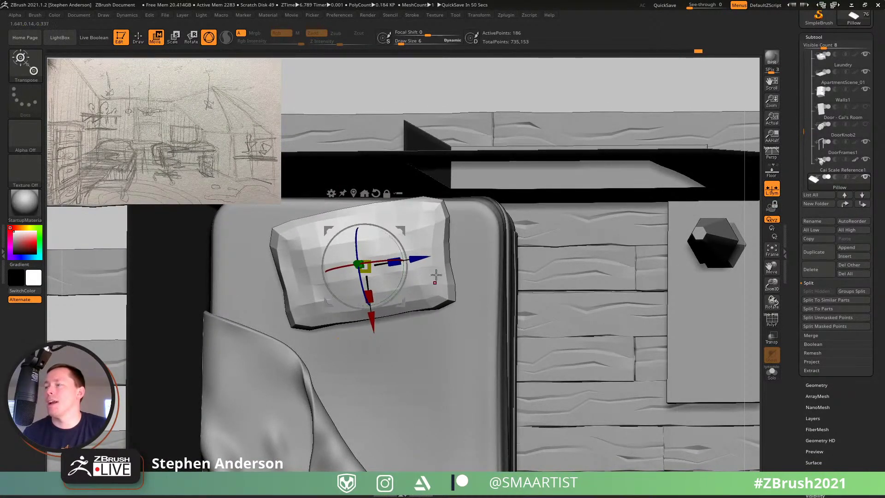
# Step: Push the end of the pillow nearest the blanket down toward the mattress with the Move brush at draw size 19
pyautogui.moveTo(436, 275)
pyautogui.mouseDown(button='right')
pyautogui.moveTo(466, 275)
pyautogui.moveTo(462, 312)
pyautogui.mouseUp(button='right')
pyautogui.press('b')
pyautogui.press('m')
pyautogui.press('v')
pyautogui.moveTo(331, 347)
pyautogui.mouseDown(button='right')
pyautogui.moveTo(203, 406)
pyautogui.moveTo(290, 330)
pyautogui.mouseUp(button='right')
pyautogui.moveTo(294, 337); pyautogui.dragTo(289, 342)
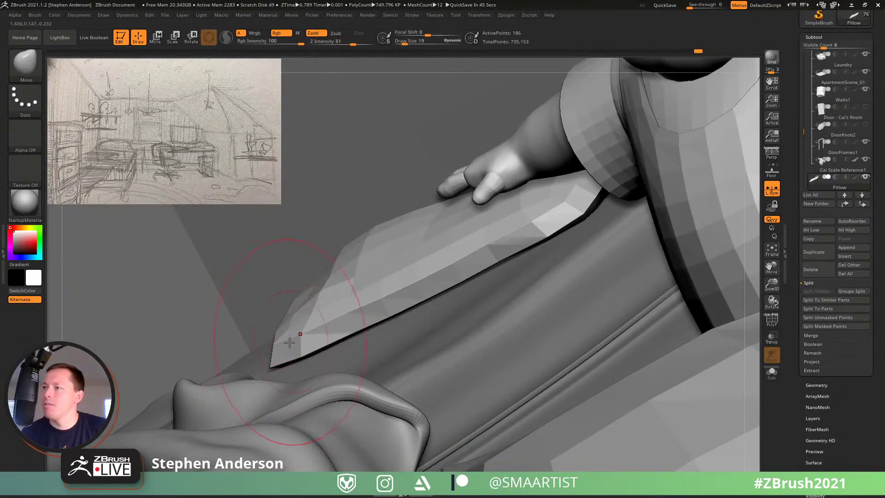
# Step: Pull the pillow's corners outward into sharper points with the Move brush at draw size 7
pyautogui.moveTo(553, 229)
pyautogui.mouseDown(button='right')
pyautogui.moveTo(572, 306)
pyautogui.moveTo(526, 211)
pyautogui.mouseUp(button='right')
pyautogui.press('s')
pyautogui.moveTo(569, 223); pyautogui.dragTo(566, 227)
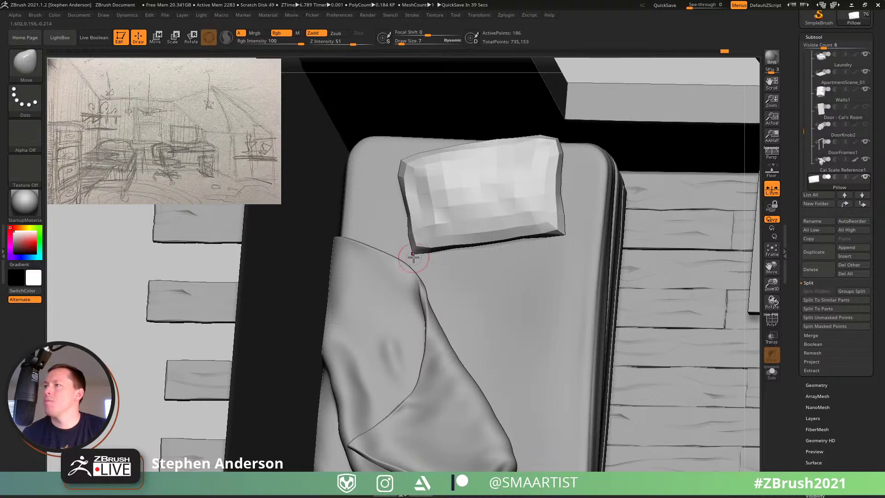
pyautogui.moveTo(405, 170); pyautogui.dragTo(407, 164, button='right')
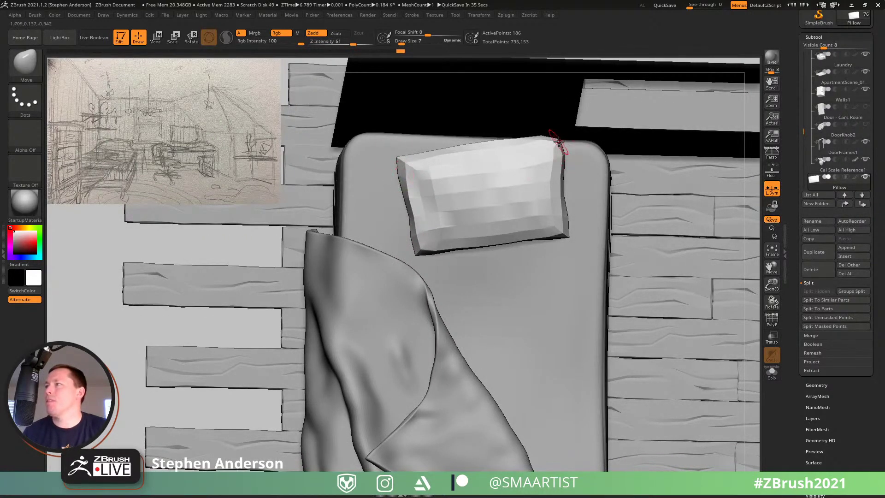
# Step: Shape a soft dent across the pillow's middle with the Move brush at draw size 12, and turn on dynamic subdivision
pyautogui.moveTo(548, 158); pyautogui.dragTo(511, 161, button='right')
pyautogui.press('f')
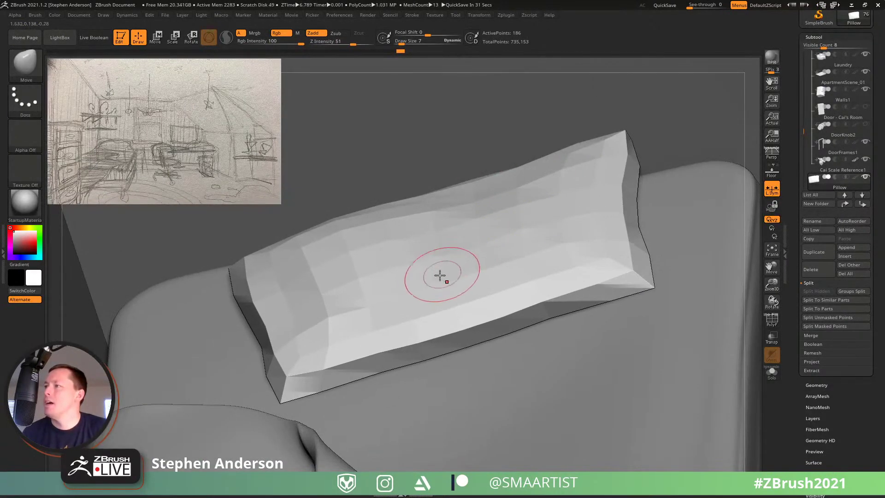
pyautogui.moveTo(428, 297); pyautogui.dragTo(488, 283, button='right')
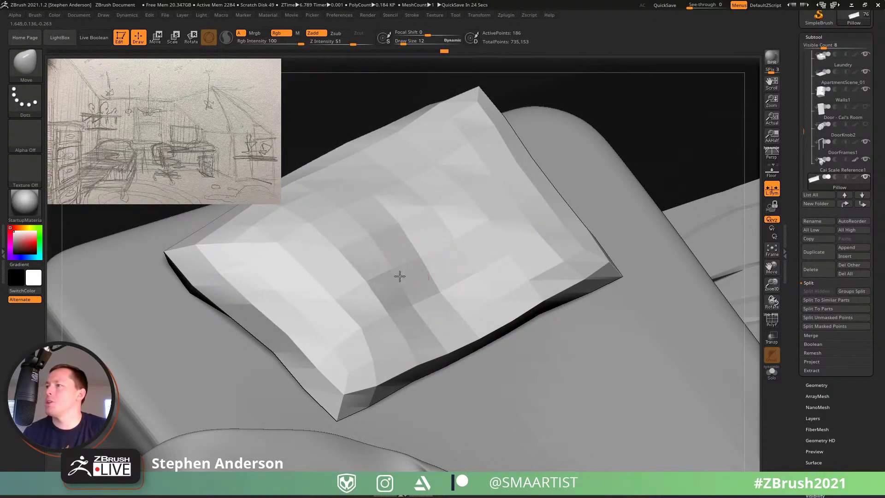
pyautogui.moveTo(432, 331)
pyautogui.keyDown('ctrl'); pyautogui.mouseDown(button='right')
pyautogui.moveTo(387, 188)
pyautogui.moveTo(462, 217)
pyautogui.moveTo(451, 153)
pyautogui.moveTo(457, 282)
pyautogui.moveTo(418, 294)
pyautogui.moveTo(425, 263)
pyautogui.moveTo(421, 300)
pyautogui.moveTo(446, 304)
pyautogui.moveTo(417, 292)
pyautogui.moveTo(435, 264)
pyautogui.moveTo(402, 257)
pyautogui.moveTo(405, 269)
pyautogui.moveTo(407, 240)
pyautogui.moveTo(408, 248)
pyautogui.moveTo(444, 264)
pyautogui.moveTo(468, 310)
pyautogui.moveTo(468, 259)
pyautogui.mouseUp(button='right'); pyautogui.keyUp('ctrl')
pyautogui.press('d')
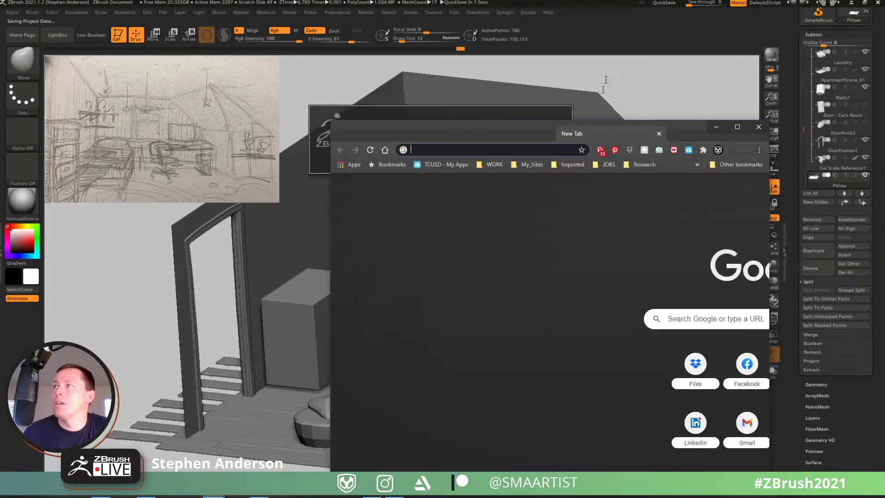
# Step: Switch to Chrome, maximize its window, and open the ZBrush Summit 2020 page from the ZBrush SculptOff bookmarks
pyautogui.moveTo(572, 132); pyautogui.dragTo(591, 16)
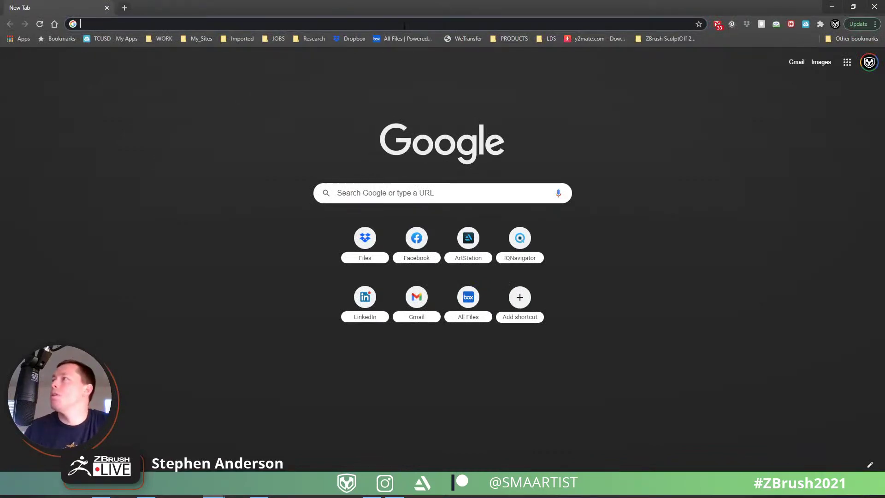
pyautogui.click(646, 39)
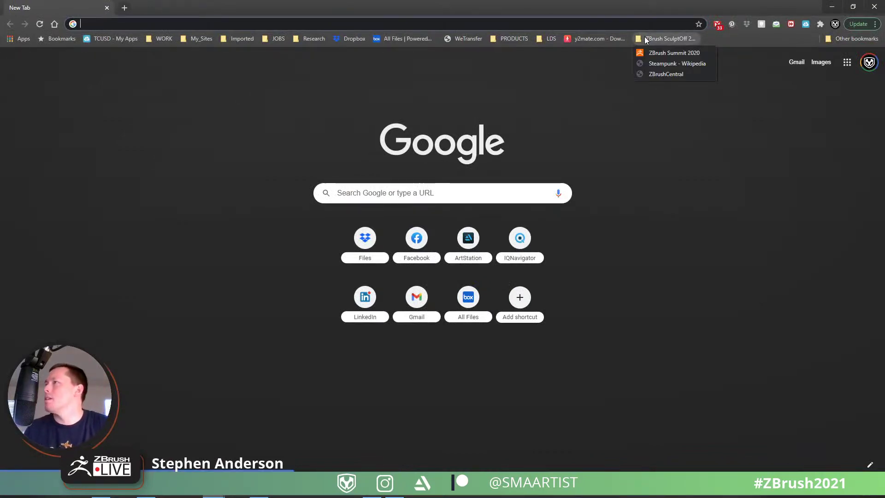
pyautogui.click(675, 53)
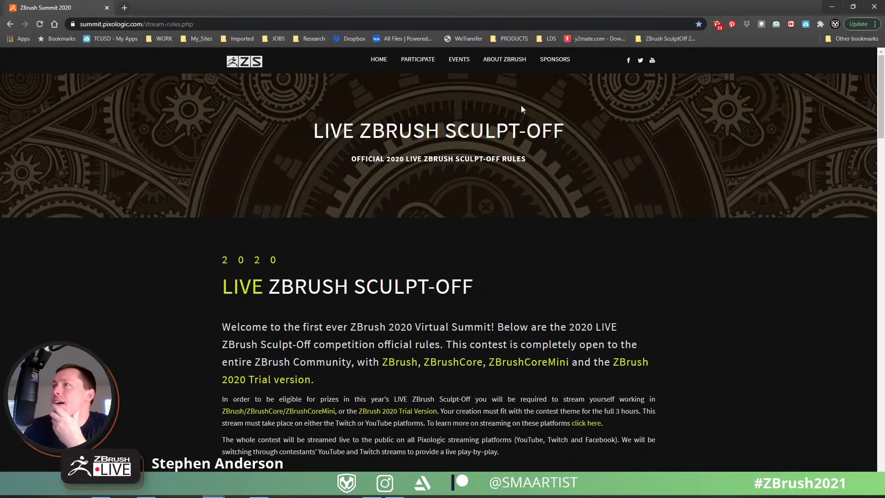
pyautogui.scroll(-2, 584, 168)
pyautogui.scroll(2, 585, 166)
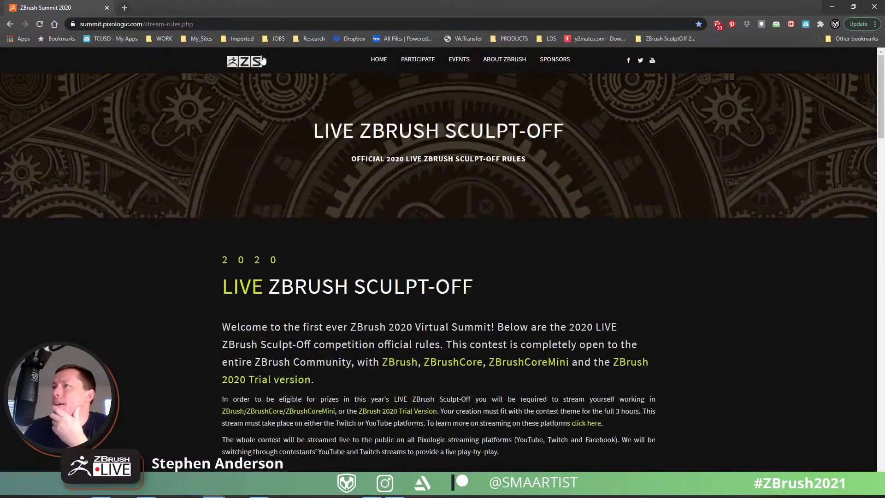
# Step: Go from the Sculpt-Off rules to the ZBrush Summit home page and look over its introduction
pyautogui.click(259, 61)
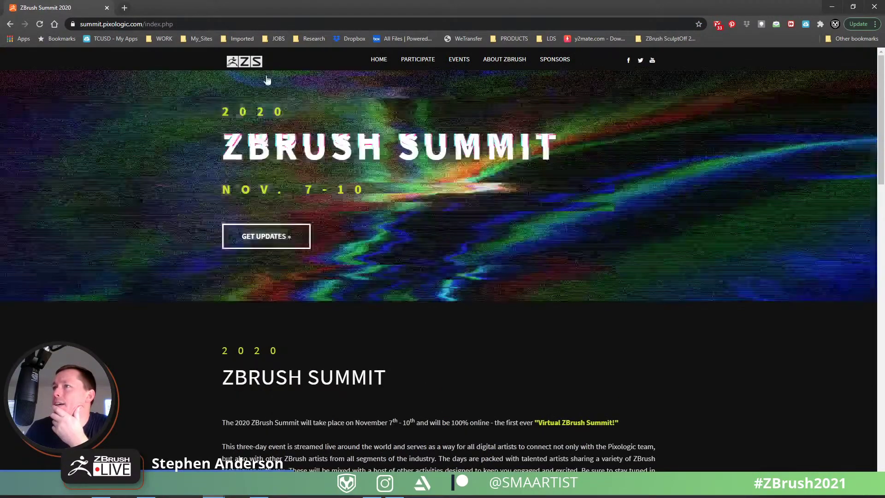
pyautogui.scroll(-1, 716, 424)
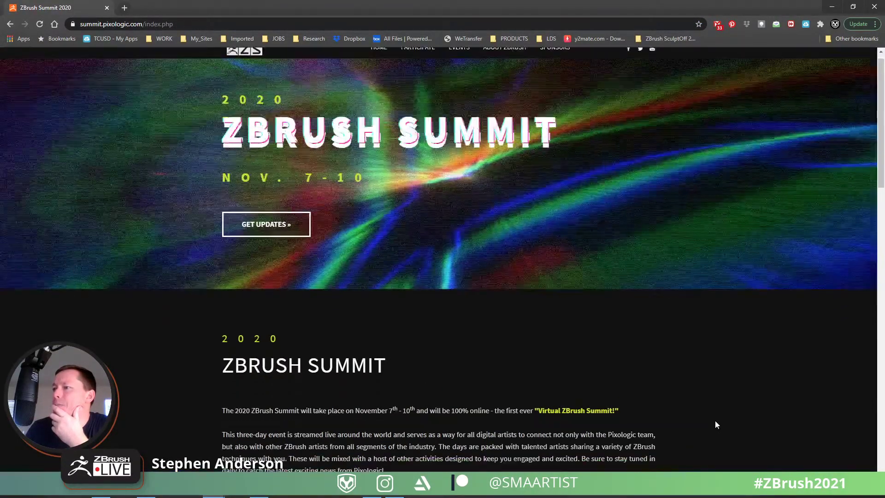
pyautogui.scroll(-4, 716, 422)
pyautogui.scroll(4, 712, 420)
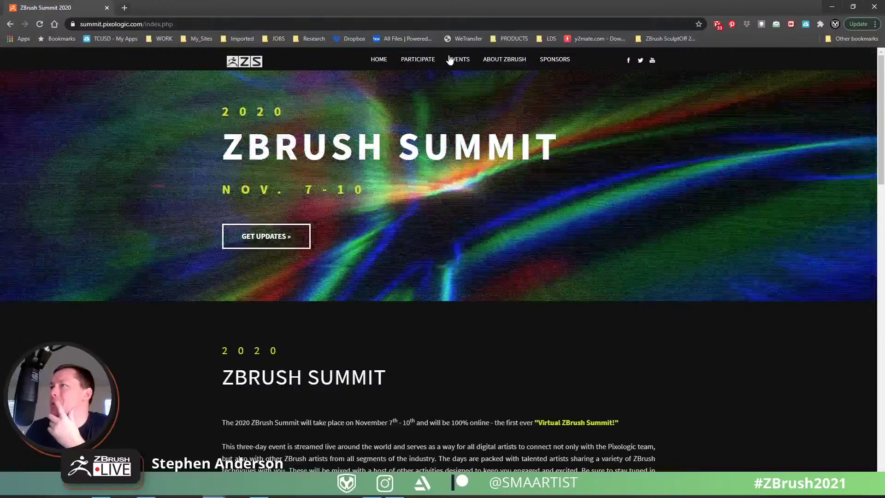
pyautogui.click(420, 24)
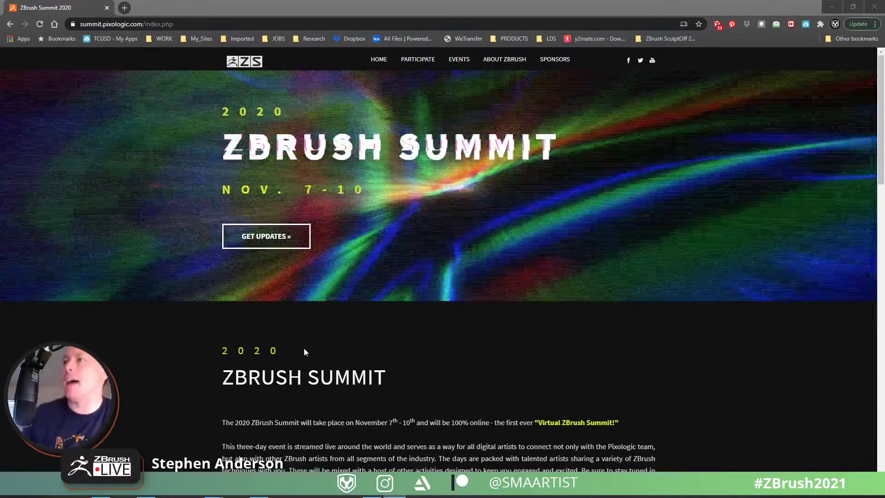
# Step: Open the summit's Events page and read through the presentation schedule from Saturday November 07 to Tuesday November 10
pyautogui.click(456, 64)
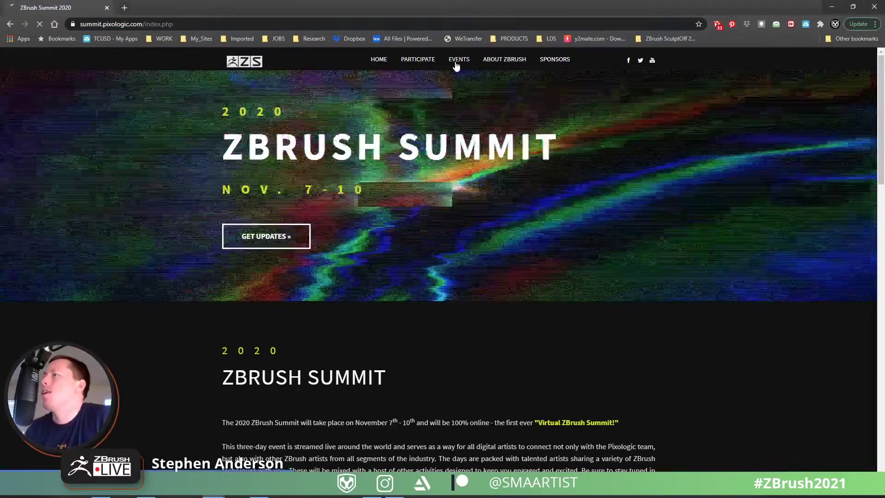
pyautogui.scroll(-2, 678, 286)
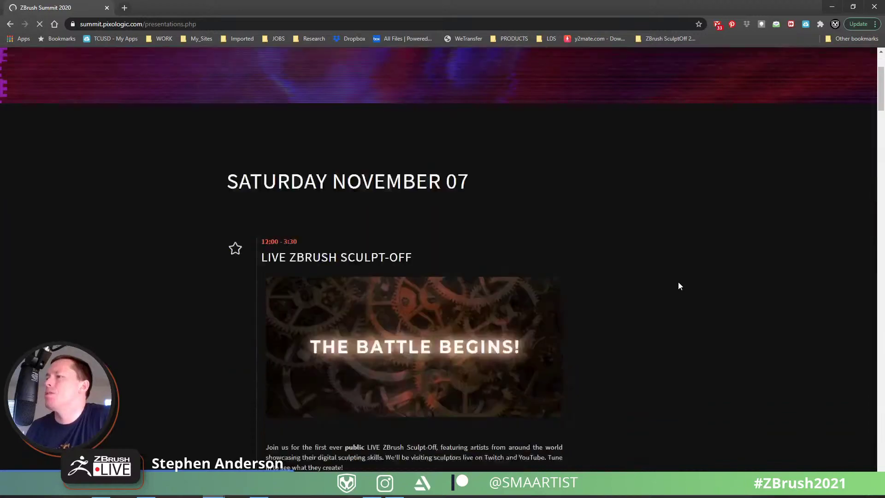
pyautogui.scroll(-3, 679, 286)
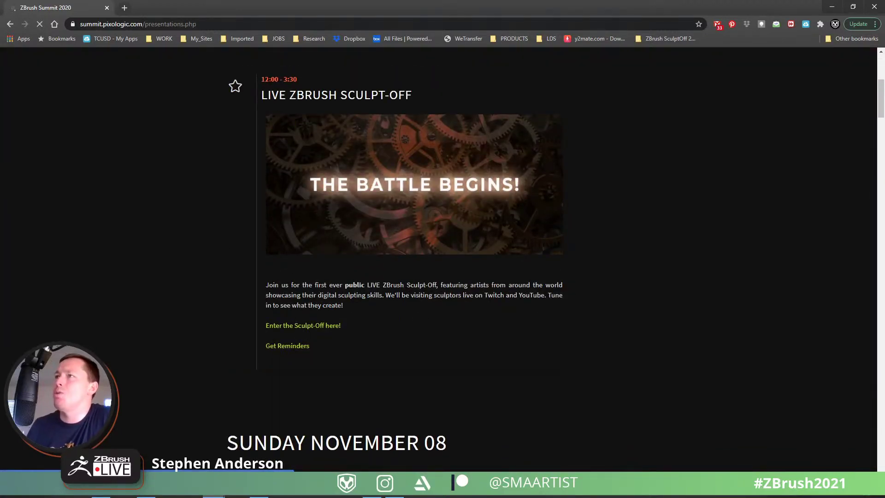
pyautogui.scroll(-5, 682, 161)
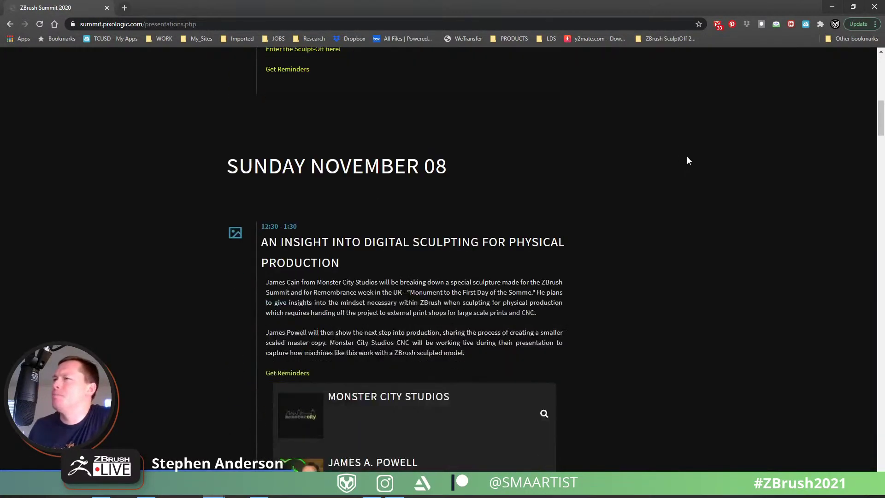
pyautogui.scroll(-6, 686, 157)
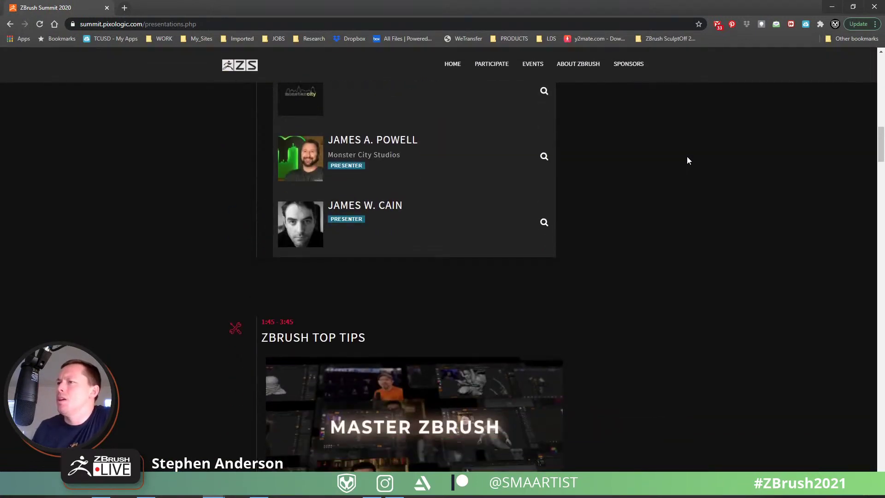
pyautogui.scroll(-9, 687, 158)
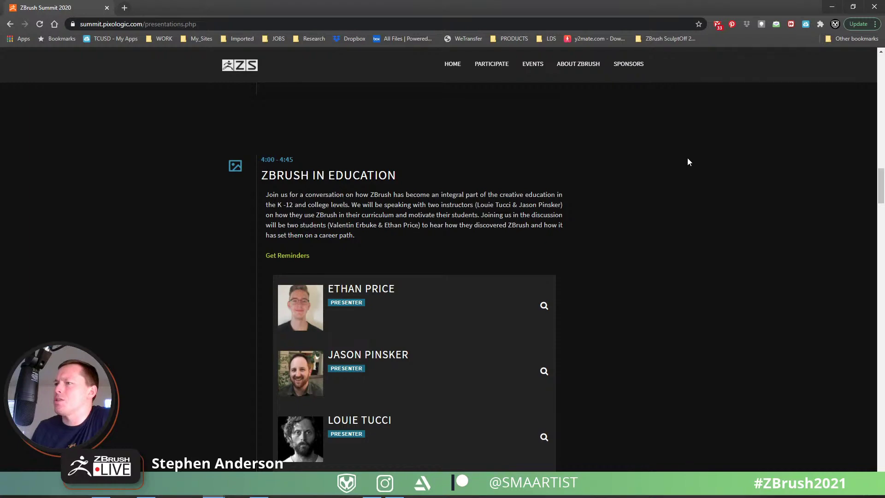
pyautogui.scroll(-9, 687, 161)
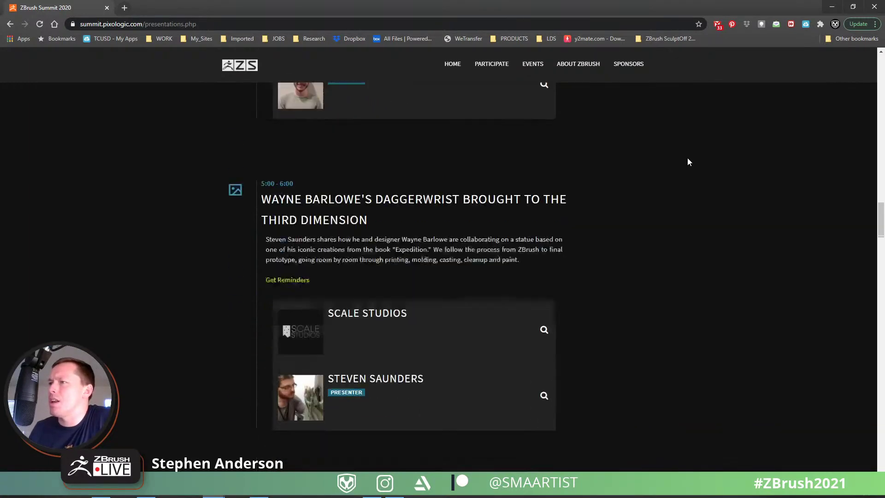
pyautogui.scroll(-12, 687, 162)
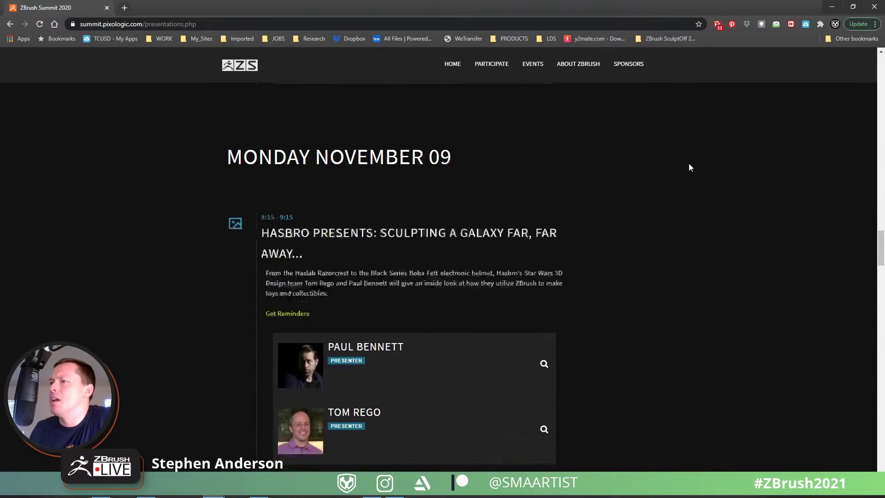
pyautogui.scroll(-8, 690, 167)
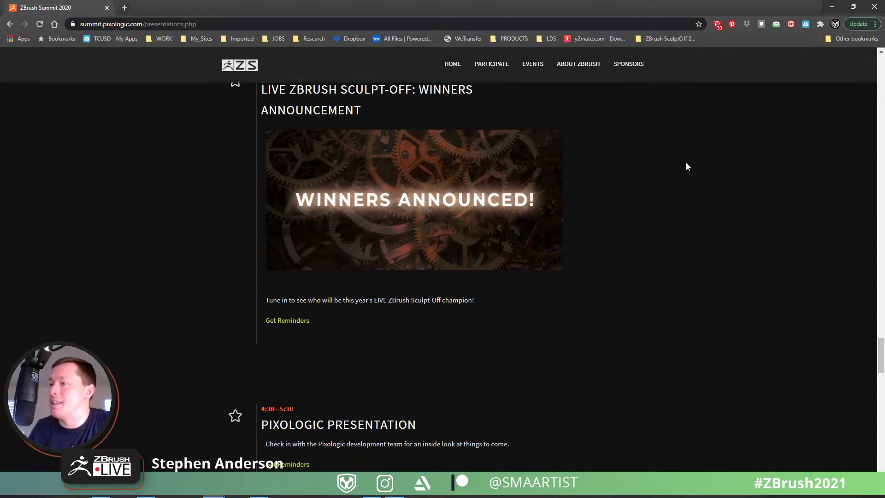
pyautogui.scroll(-4, 686, 166)
pyautogui.scroll(7, 688, 167)
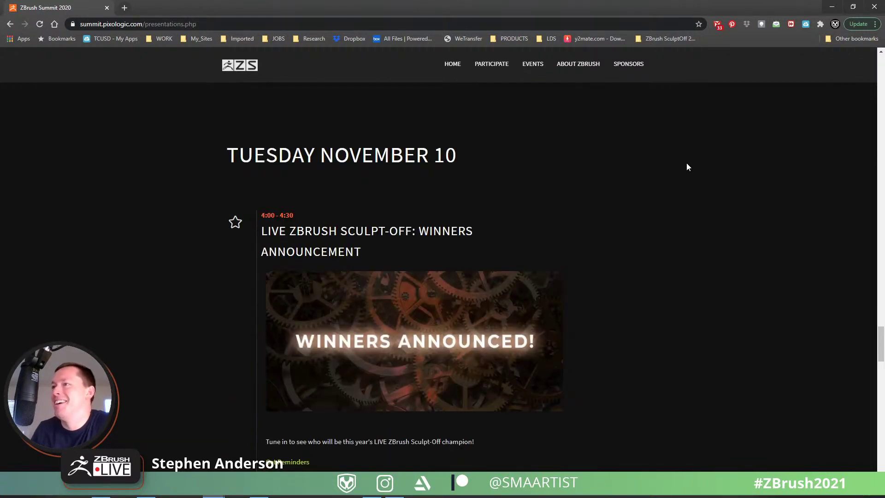
pyautogui.scroll(-6, 686, 166)
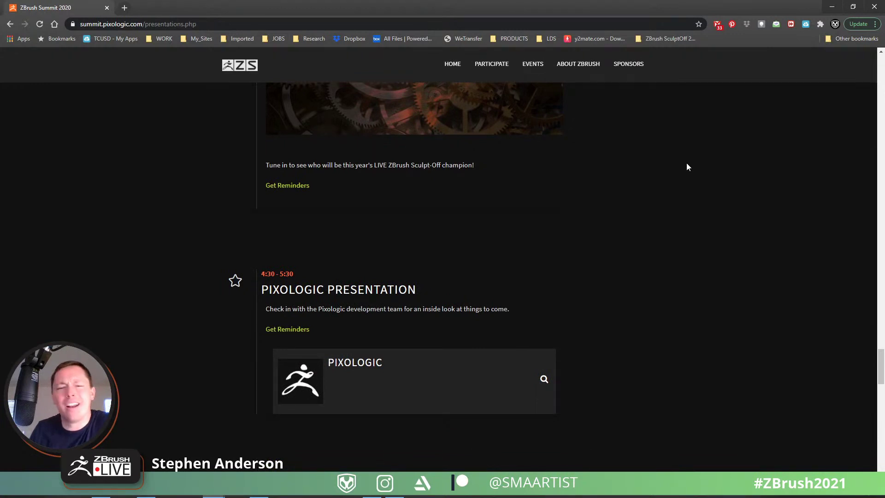
pyautogui.scroll(-5, 687, 164)
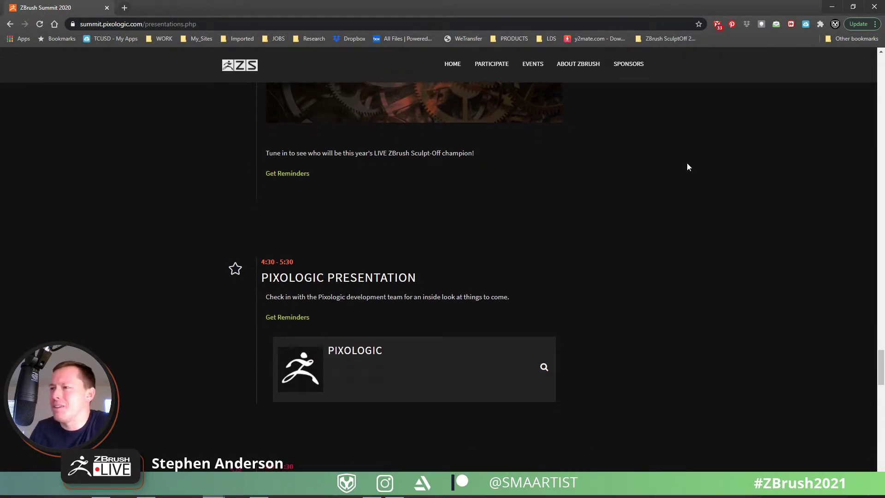
pyautogui.scroll(-17, 688, 167)
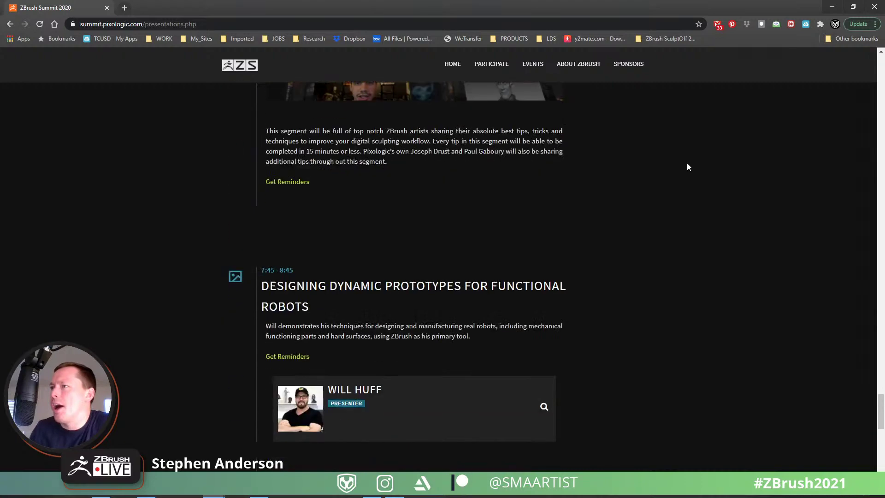
# Step: Look back over the summit schedule from Sculpting for Toys to the ZBrush Top Tips and Pixologic Presentation sessions
pyautogui.scroll(4, 688, 167)
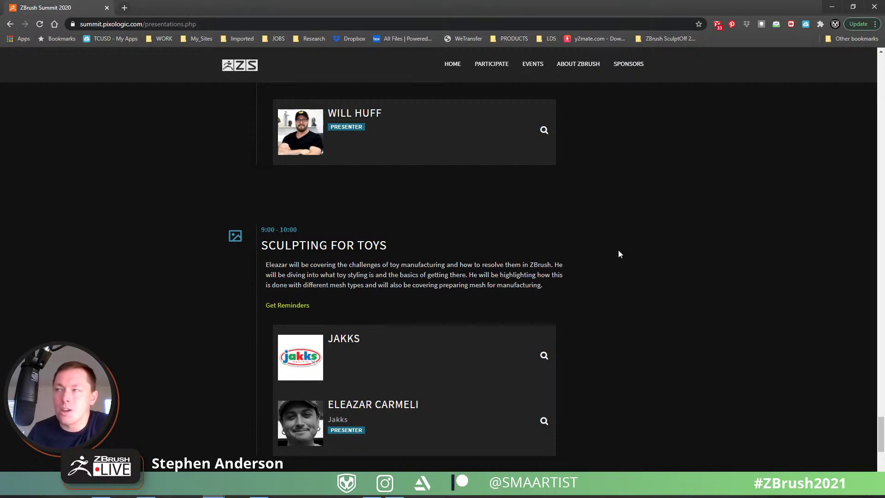
pyautogui.scroll(6, 619, 254)
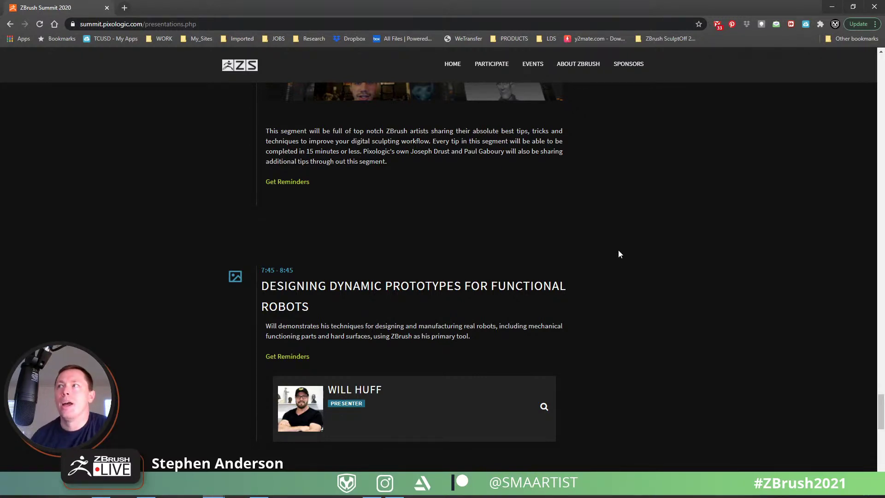
pyautogui.scroll(6, 619, 253)
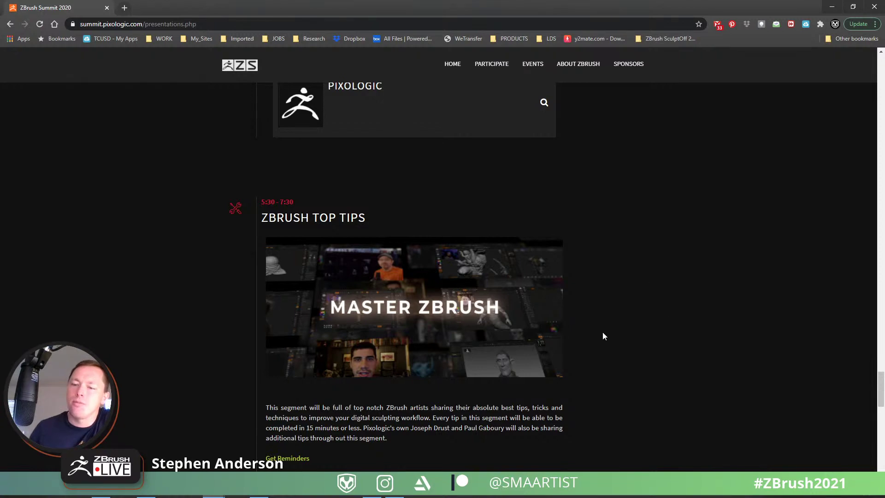
pyautogui.scroll(3, 604, 336)
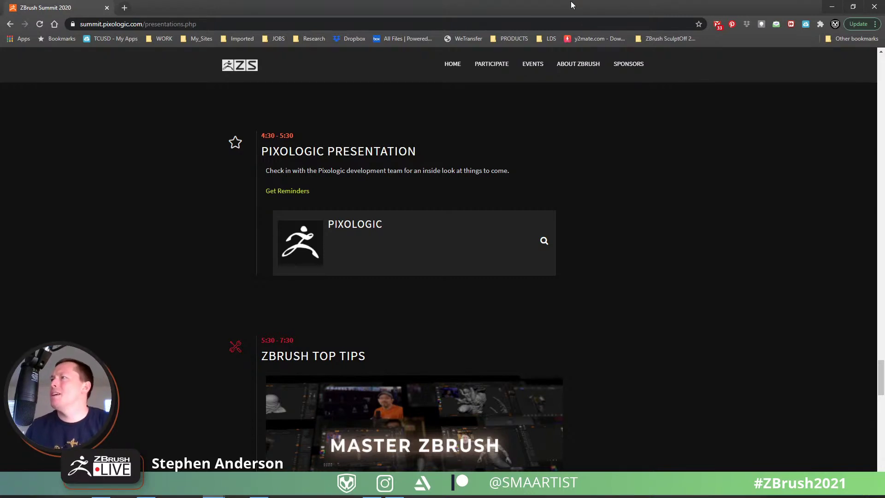
# Step: Open the ZBrushLIVE page from the summit site and look over its streaming calendar's November 2020 agenda
pyautogui.moveTo(568, 69)
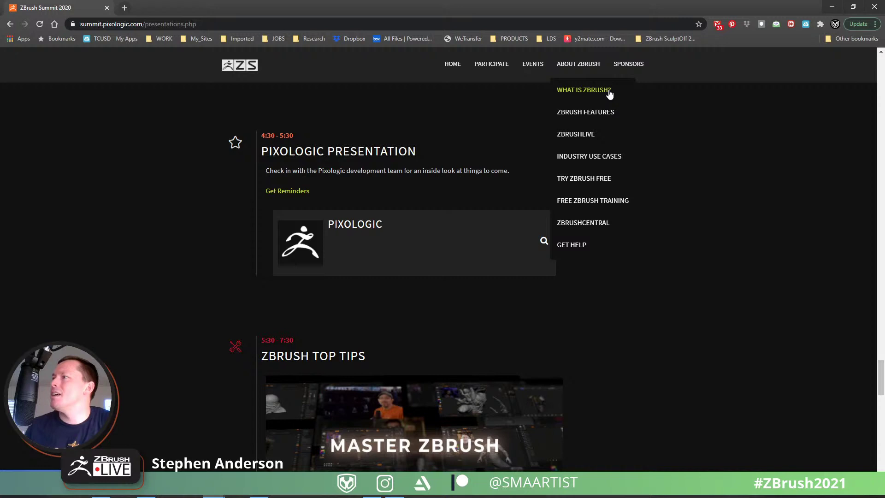
pyautogui.click(589, 138)
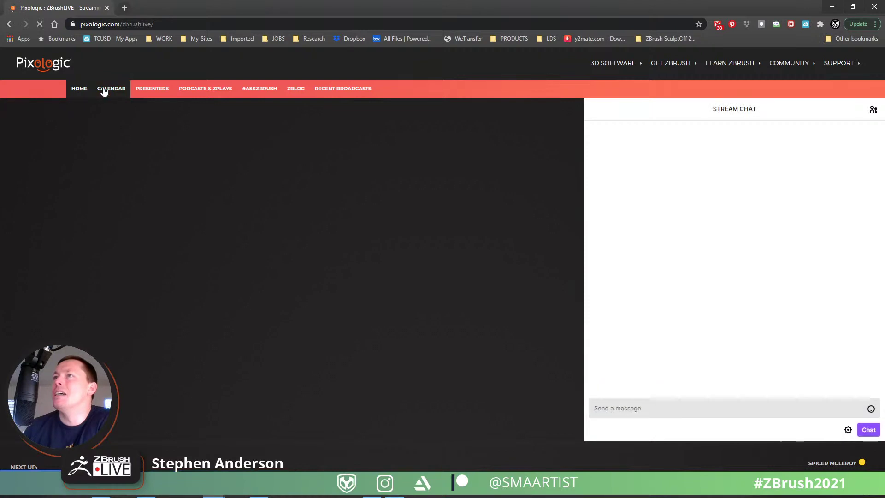
pyautogui.click(109, 89)
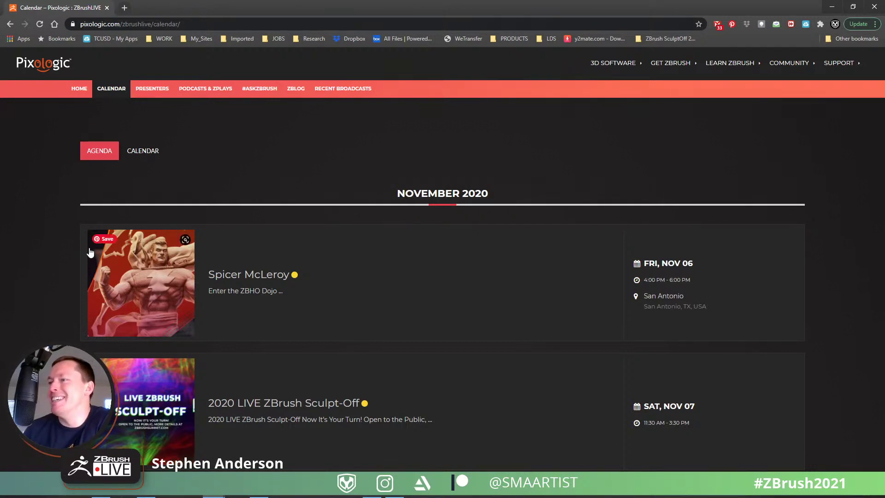
pyautogui.scroll(-2, 73, 262)
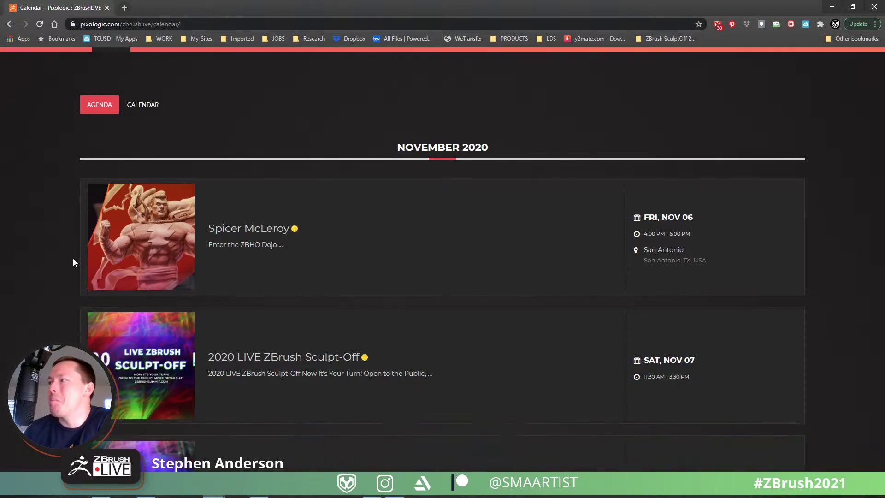
pyautogui.scroll(-1, 73, 262)
pyautogui.scroll(1, 73, 262)
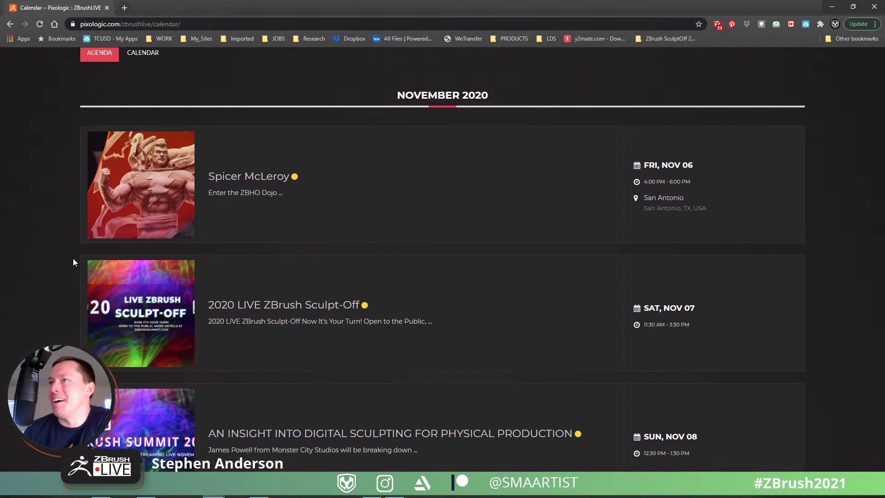
pyautogui.scroll(2, 73, 262)
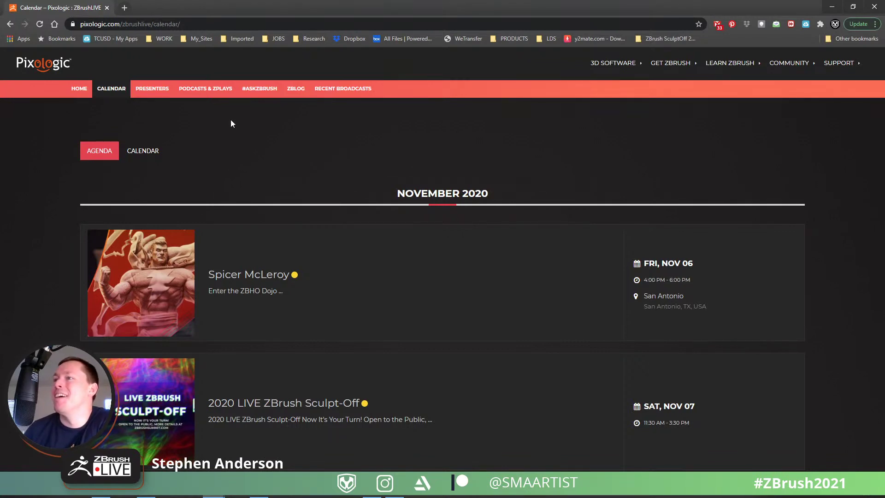
# Step: Switch back to ZBrush and slide the pillow sideways across the head of the bed with the Move gizmo
pyautogui.click(833, 5)
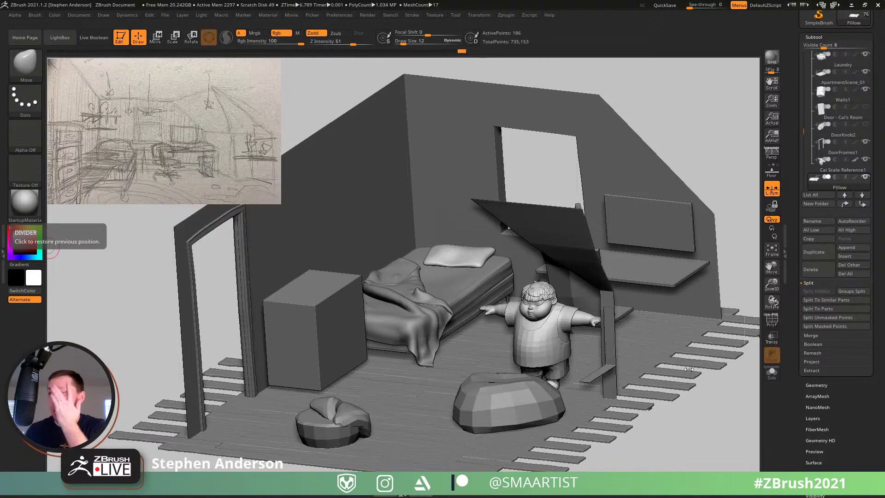
pyautogui.moveTo(659, 426); pyautogui.dragTo(489, 282, button='right')
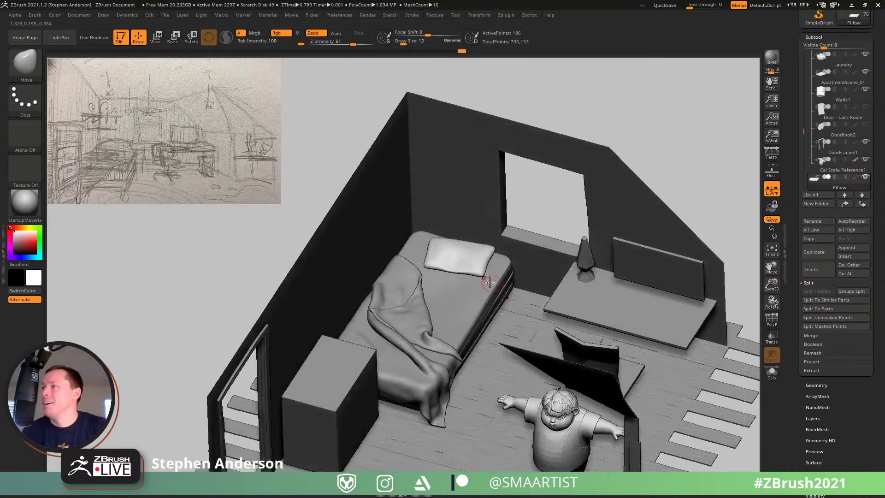
pyautogui.keyDown('ctrl'); pyautogui.moveTo(462, 252); pyautogui.dragTo(537, 323, button='right'); pyautogui.keyUp('ctrl')
pyautogui.press('w')
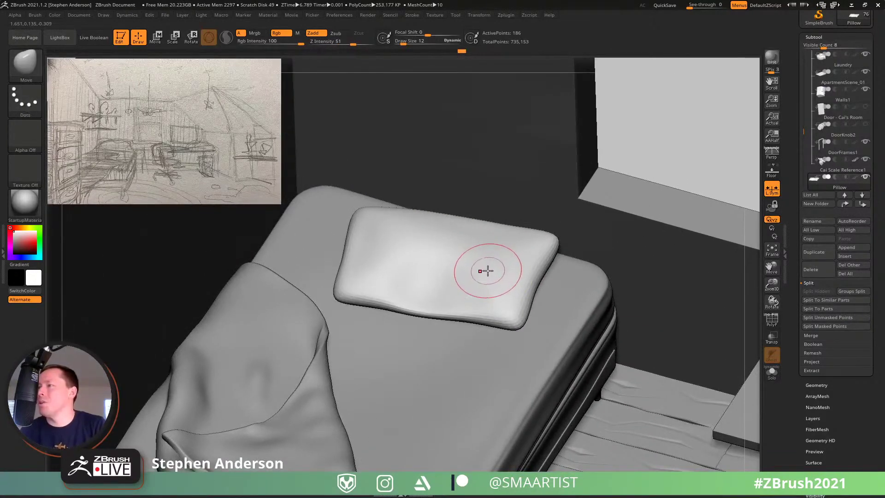
pyautogui.moveTo(442, 268); pyautogui.dragTo(476, 272)
pyautogui.moveTo(482, 264)
pyautogui.mouseDown(button='right')
pyautogui.moveTo(492, 224)
pyautogui.moveTo(490, 250)
pyautogui.mouseUp(button='right')
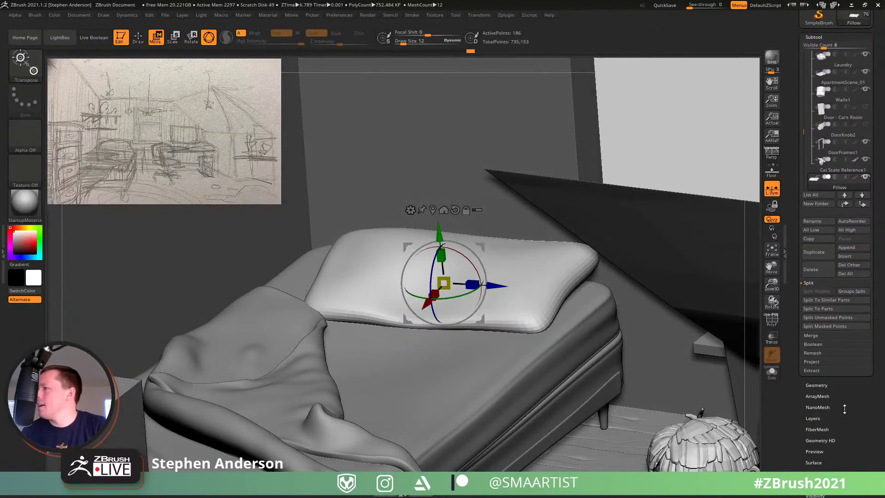
pyautogui.scroll(-3, 844, 408)
pyautogui.scroll(-1, 827, 454)
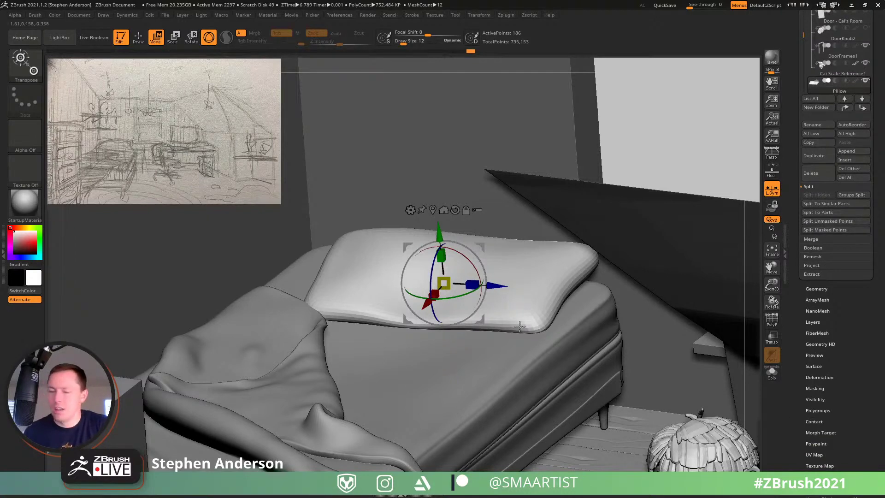
pyautogui.press('q')
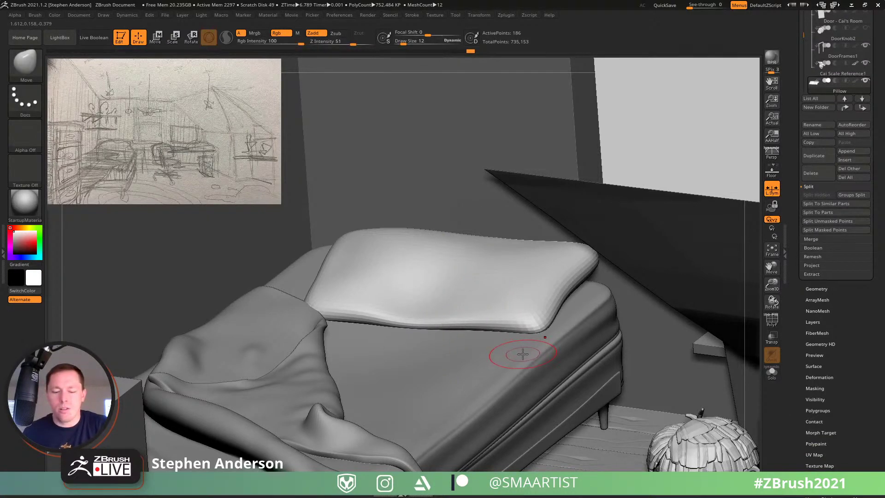
# Step: Puff up the pillow on both sides of its central dent with the Inflat brush at draw size 28
pyautogui.press('b')
pyautogui.press('i')
pyautogui.press('n')
pyautogui.moveTo(442, 305)
pyautogui.mouseDown(button='right')
pyautogui.moveTo(513, 282)
pyautogui.moveTo(498, 254)
pyautogui.mouseUp(button='right')
pyautogui.press('s')
pyautogui.moveTo(498, 253)
pyautogui.mouseDown()
pyautogui.moveTo(509, 257)
pyautogui.moveTo(510, 229)
pyautogui.moveTo(529, 308)
pyautogui.moveTo(401, 212)
pyautogui.moveTo(374, 267)
pyautogui.moveTo(378, 227)
pyautogui.moveTo(434, 267)
pyautogui.mouseUp()
pyautogui.moveTo(435, 267)
pyautogui.mouseDown(button='right')
pyautogui.moveTo(406, 249)
pyautogui.moveTo(413, 233)
pyautogui.moveTo(419, 250)
pyautogui.moveTo(523, 231)
pyautogui.mouseUp(button='right')
pyautogui.press('s')
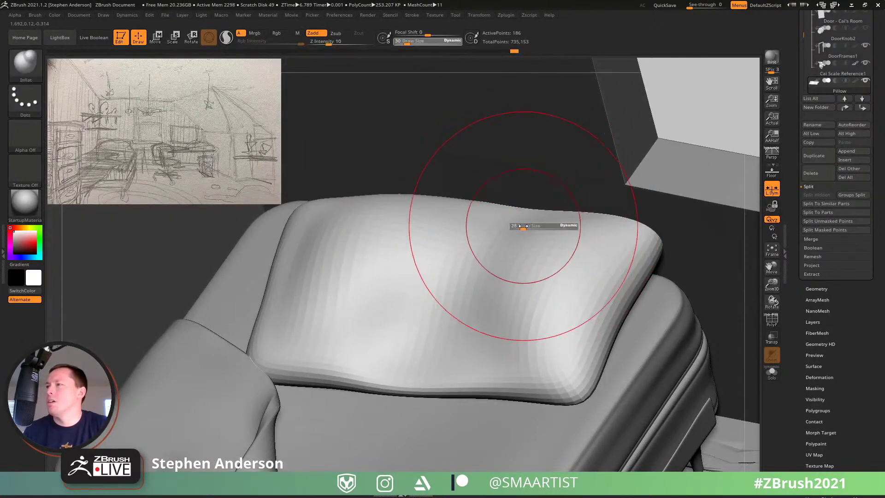
pyautogui.moveTo(524, 227)
pyautogui.mouseDown()
pyautogui.moveTo(519, 216)
pyautogui.moveTo(414, 208)
pyautogui.moveTo(339, 236)
pyautogui.moveTo(335, 265)
pyautogui.mouseUp()
pyautogui.moveTo(367, 271)
pyautogui.mouseDown(button='right')
pyautogui.moveTo(398, 284)
pyautogui.moveTo(460, 281)
pyautogui.moveTo(499, 267)
pyautogui.moveTo(497, 251)
pyautogui.moveTo(488, 275)
pyautogui.mouseUp(button='right')
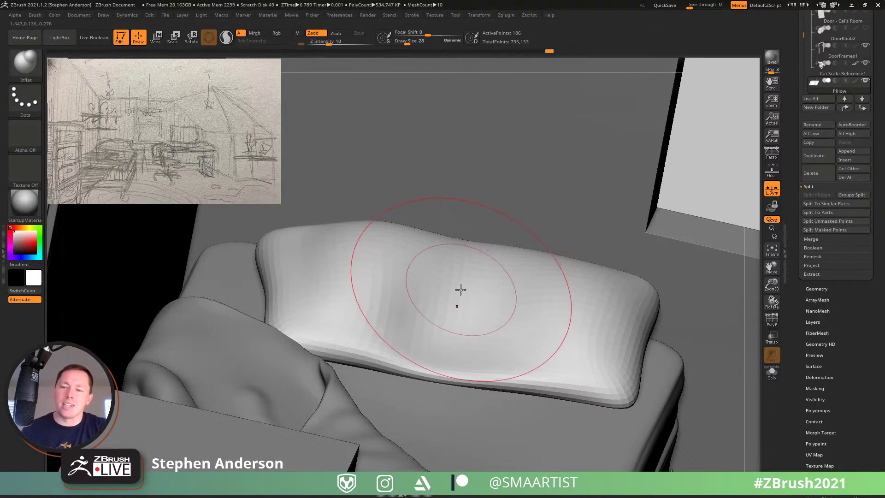
pyautogui.moveTo(477, 287)
pyautogui.mouseDown(button='right')
pyautogui.moveTo(468, 298)
pyautogui.moveTo(492, 325)
pyautogui.mouseUp(button='right')
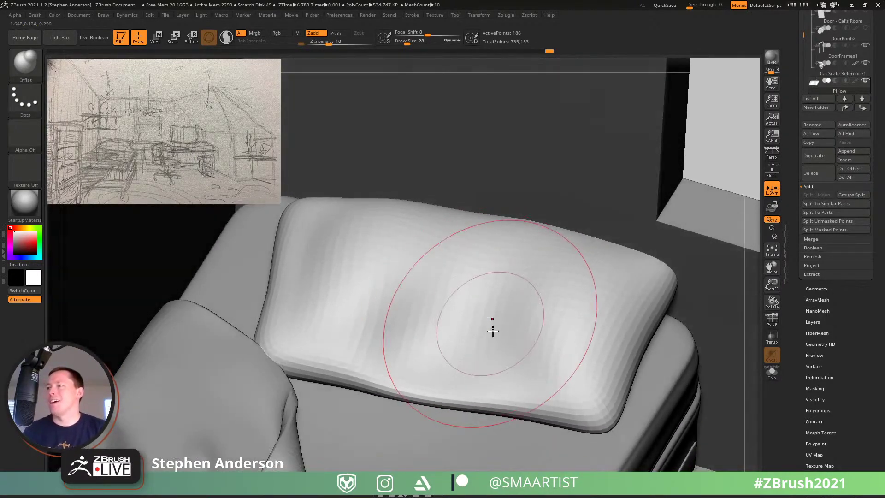
# Step: Refine the pillow's fullness around the dent and front edge with the Inflat brush at draw size 19
pyautogui.press('s')
pyautogui.moveTo(512, 360); pyautogui.dragTo(507, 350)
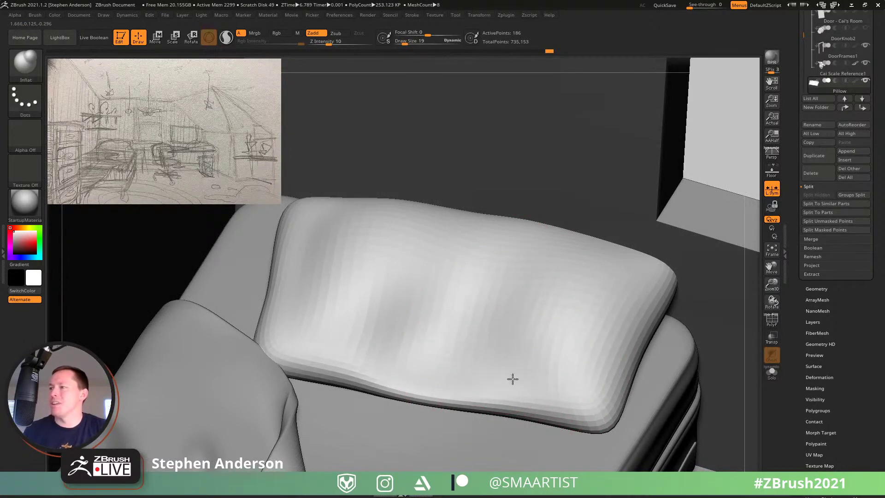
pyautogui.moveTo(505, 316)
pyautogui.mouseDown(button='right')
pyautogui.moveTo(512, 293)
pyautogui.moveTo(392, 331)
pyautogui.mouseUp(button='right')
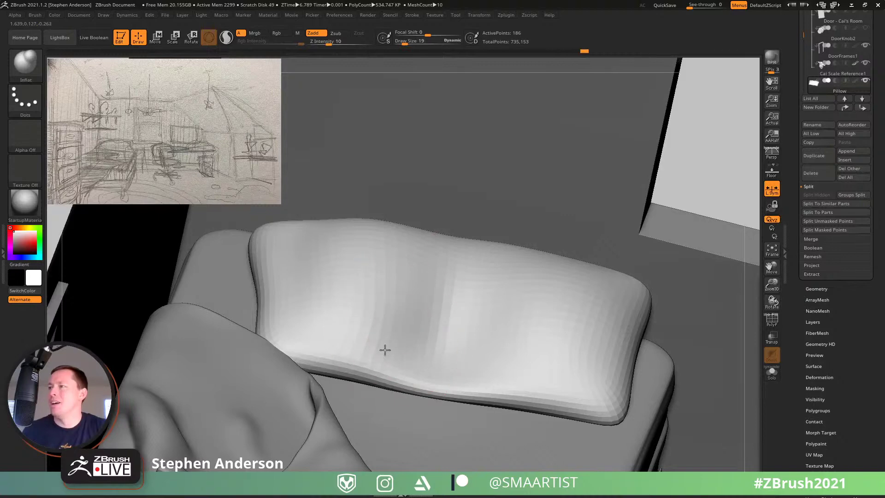
pyautogui.hotkey('shift', 'f')
pyautogui.keyDown('ctrl'); pyautogui.moveTo(490, 350); pyautogui.dragTo(519, 323, button='right'); pyautogui.keyUp('ctrl')
pyautogui.hotkey('shift', 'f')
pyautogui.press('f')
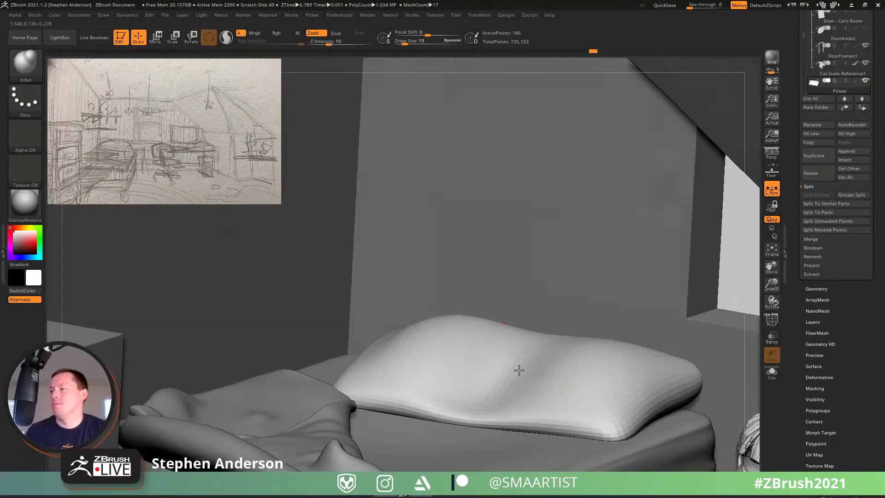
# Step: Move the pillow away from the wall and down the mattress toward the blanket, working from a top view
pyautogui.moveTo(519, 370)
pyautogui.mouseDown(button='right')
pyautogui.moveTo(523, 389)
pyautogui.moveTo(543, 336)
pyautogui.moveTo(542, 362)
pyautogui.moveTo(529, 343)
pyautogui.moveTo(529, 377)
pyautogui.moveTo(530, 364)
pyautogui.mouseUp(button='right')
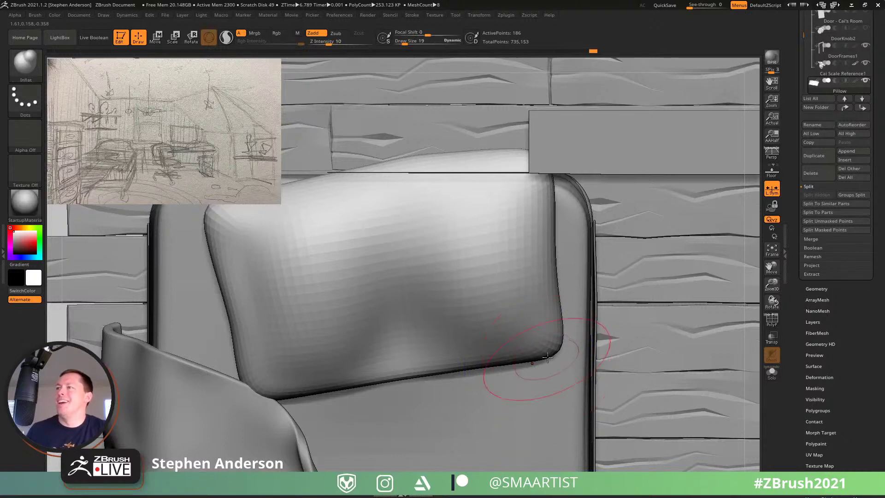
pyautogui.press('w')
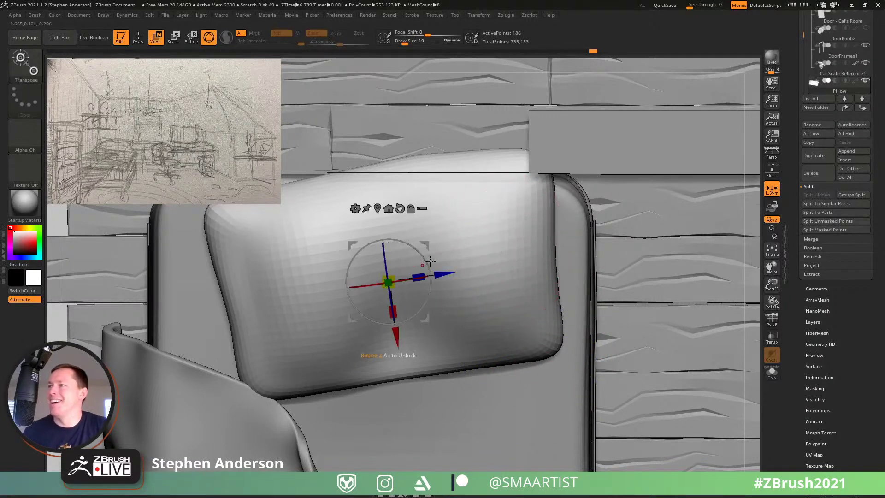
pyautogui.moveTo(423, 246); pyautogui.dragTo(418, 274)
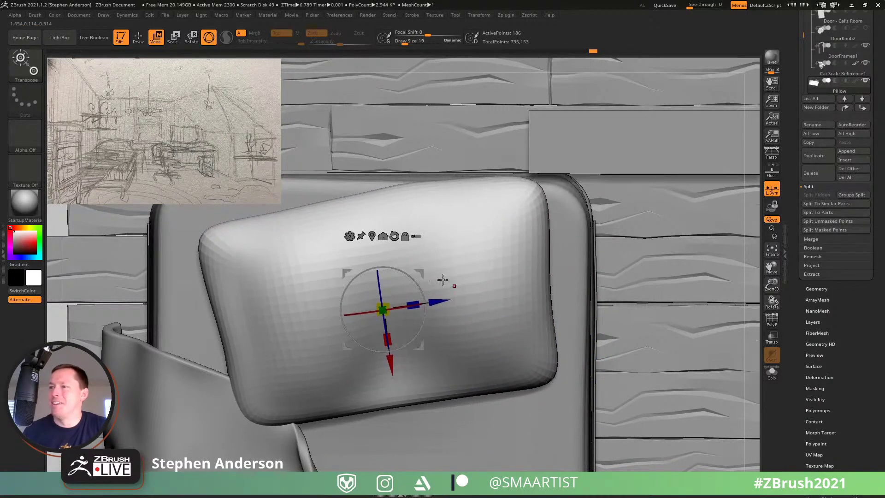
# Step: Hide the Cai's Room subtool folder to clear the objects blocking the view of the bed
pyautogui.moveTo(332, 415); pyautogui.dragTo(637, 293, button='right')
pyautogui.scroll(5, 837, 95)
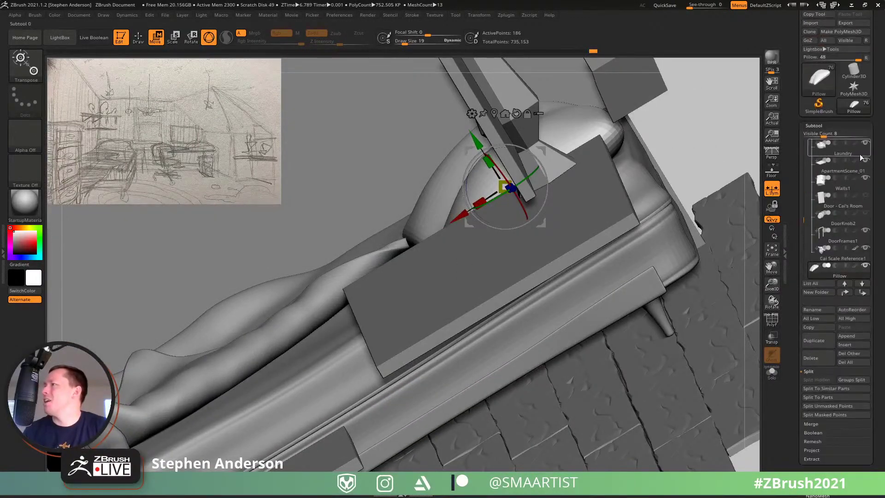
pyautogui.scroll(-4, 825, 207)
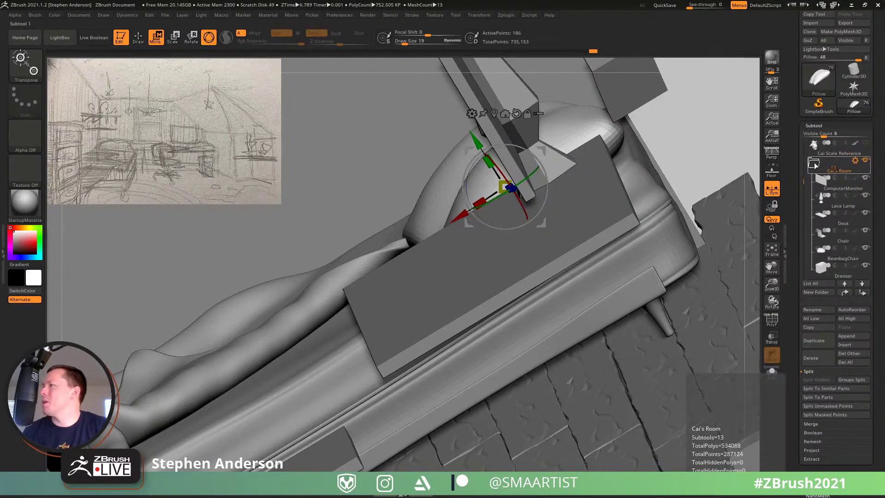
pyautogui.click(866, 160)
# Step: Select the blanket subtool and switch to the Move brush near the blanket's upper edge by the pillow
pyautogui.moveTo(537, 292); pyautogui.dragTo(372, 260, button='right')
pyautogui.keyDown('alt'); pyautogui.click(372, 260); pyautogui.keyUp('alt')
pyautogui.press('b')
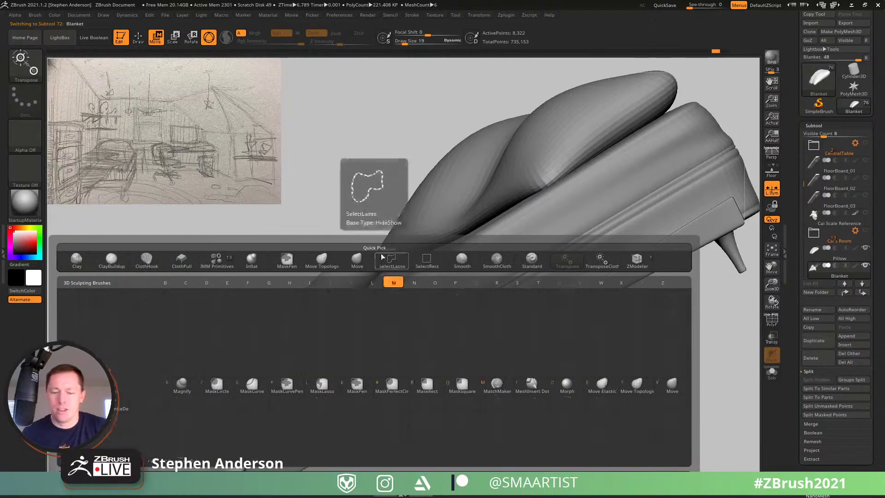
pyautogui.press('m')
pyautogui.press('v')
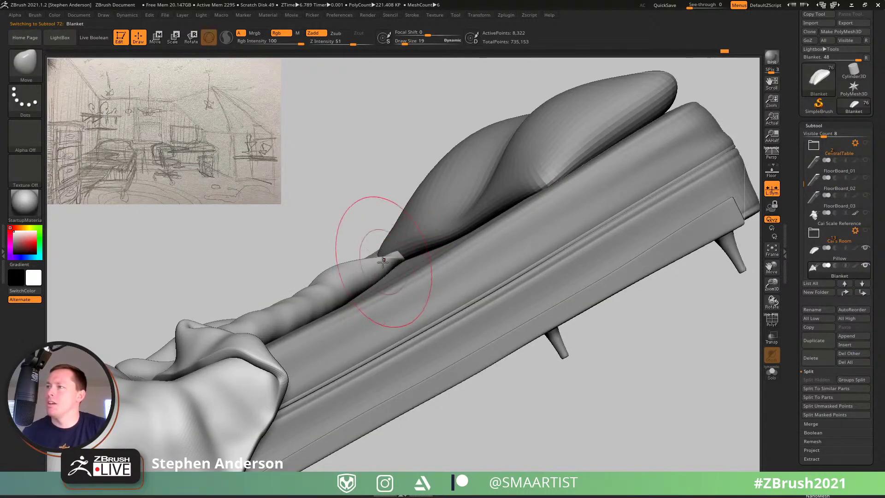
pyautogui.moveTo(383, 262); pyautogui.dragTo(415, 229, button='right')
# Step: Select the pillow and reshape its broad form near the blanket with the Move brush, starting at draw size 51
pyautogui.keyDown('alt'); pyautogui.click(406, 237); pyautogui.keyUp('alt')
pyautogui.press('s')
pyautogui.moveTo(382, 237); pyautogui.dragTo(378, 224)
pyautogui.moveTo(380, 222)
pyautogui.mouseDown(button='right')
pyautogui.moveTo(404, 215)
pyautogui.moveTo(357, 207)
pyautogui.moveTo(395, 257)
pyautogui.moveTo(365, 246)
pyautogui.mouseUp(button='right')
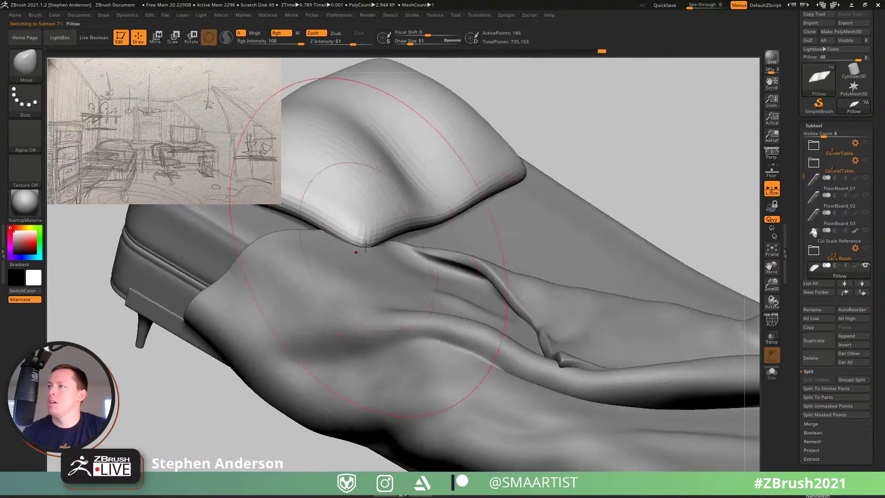
pyautogui.press('s')
pyautogui.moveTo(378, 245); pyautogui.dragTo(366, 244)
pyautogui.moveTo(370, 237); pyautogui.dragTo(489, 257, button='right')
pyautogui.moveTo(499, 263); pyautogui.dragTo(497, 297)
pyautogui.moveTo(481, 254)
pyautogui.mouseDown(button='right')
pyautogui.moveTo(461, 249)
pyautogui.moveTo(509, 233)
pyautogui.moveTo(460, 250)
pyautogui.moveTo(551, 282)
pyautogui.moveTo(564, 278)
pyautogui.moveTo(501, 300)
pyautogui.moveTo(526, 251)
pyautogui.moveTo(474, 277)
pyautogui.mouseUp(button='right')
# Step: Show the pillow's low-poly wireframe without dynamic subdivision and pull a crease into its middle and front edge at draw size 14
pyautogui.press('s')
pyautogui.hotkey('shift', 'f')
pyautogui.hotkey('shift', 'd')
pyautogui.press('s')
pyautogui.moveTo(530, 286)
pyautogui.mouseDown()
pyautogui.moveTo(469, 290)
pyautogui.moveTo(489, 281)
pyautogui.moveTo(480, 267)
pyautogui.mouseUp()
pyautogui.press('s')
pyautogui.moveTo(416, 275); pyautogui.dragTo(414, 257, button='right')
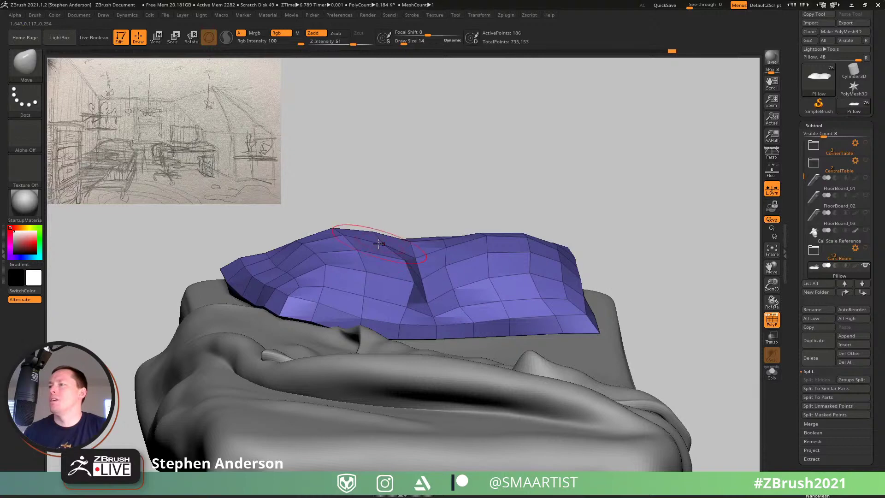
pyautogui.moveTo(428, 300); pyautogui.dragTo(472, 283, button='right')
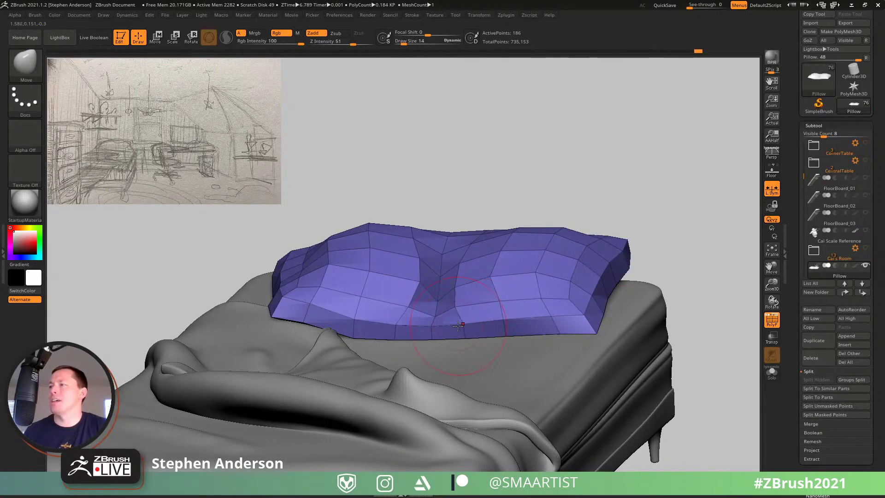
pyautogui.moveTo(458, 325); pyautogui.dragTo(433, 337, button='right')
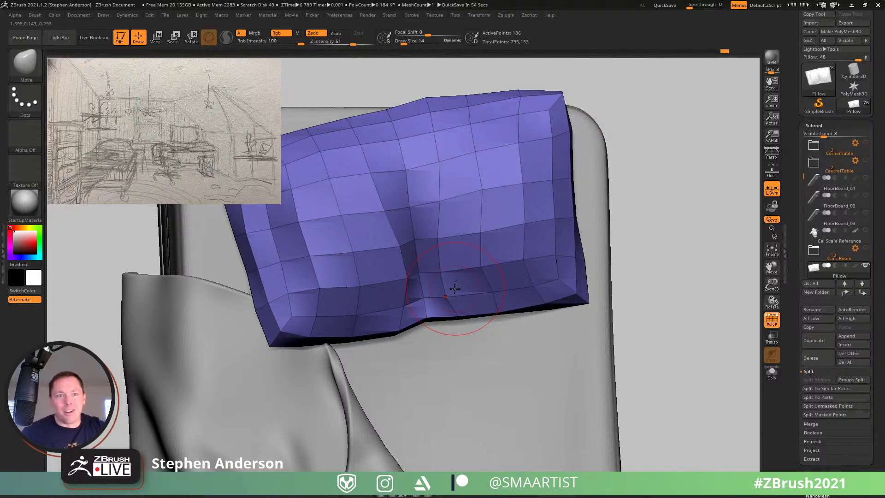
# Step: Move the low-poly pillow's points on the half beside the central crease with the Move brush at draw size 14
pyautogui.moveTo(445, 296); pyautogui.dragTo(486, 151, button='right')
pyautogui.press(']')
pyautogui.press(']')
pyautogui.press(']')
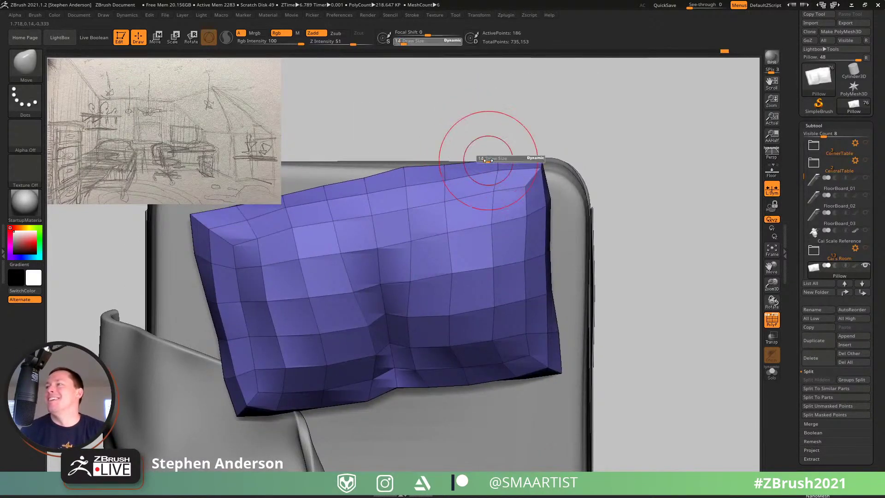
pyautogui.press('s')
pyautogui.click(405, 171)
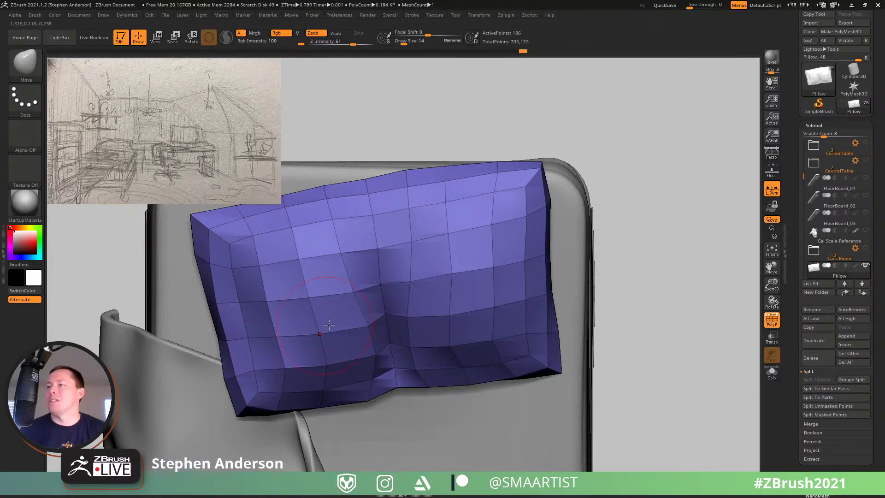
pyautogui.moveTo(493, 227); pyautogui.dragTo(505, 202)
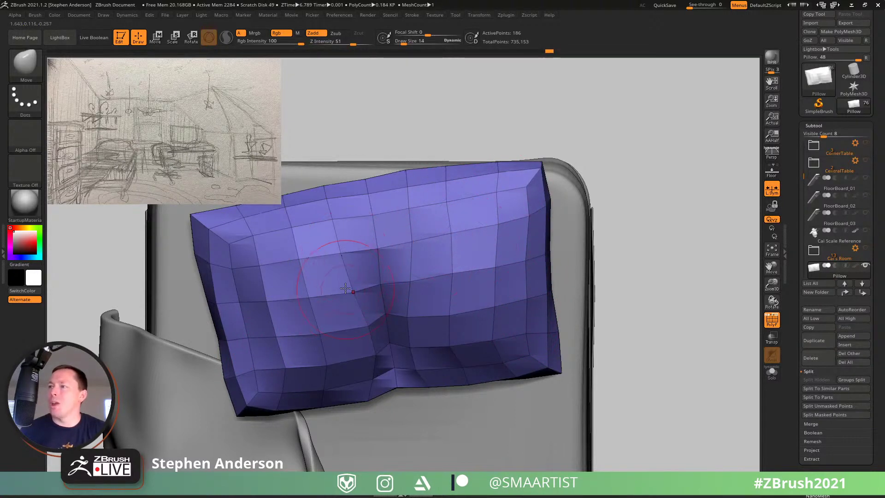
pyautogui.moveTo(413, 281); pyautogui.dragTo(385, 258, button='right')
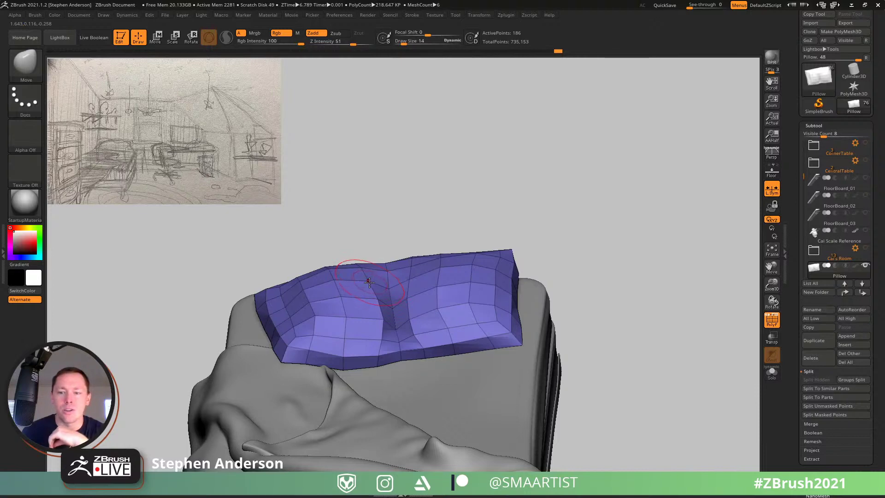
# Step: Add an edge loop around the pillow's border with the ZModeler brush and display the pillow smoothed without its wireframe
pyautogui.moveTo(367, 282); pyautogui.dragTo(420, 364, button='right')
pyautogui.press('d')
pyautogui.hotkey('shift', 'd')
pyautogui.press('b')
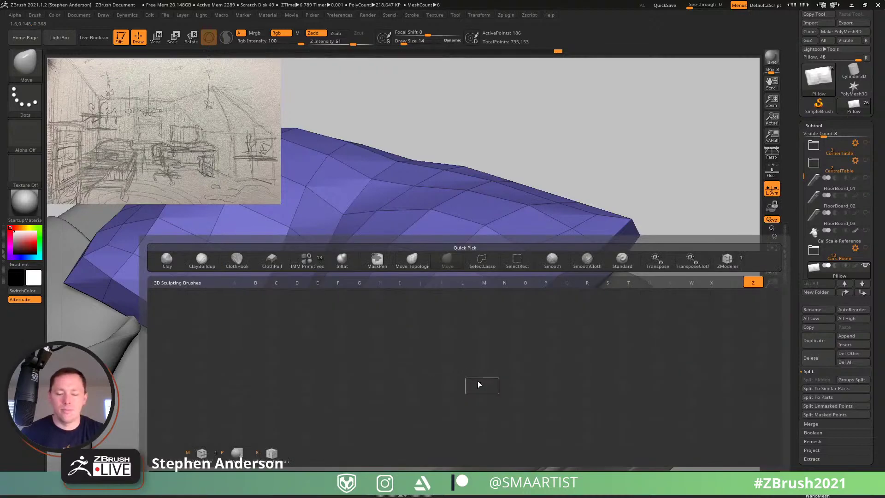
pyautogui.press('z')
pyautogui.press('m')
pyautogui.press('space')
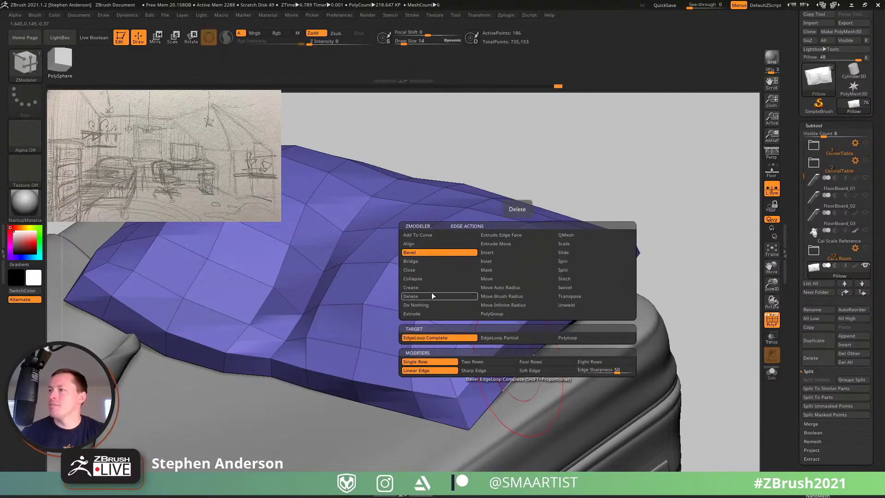
pyautogui.click(514, 373)
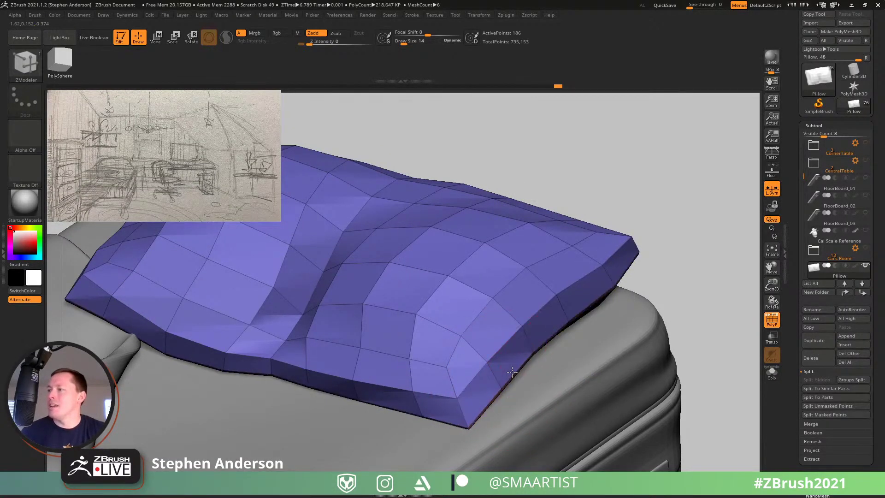
pyautogui.press('d')
pyautogui.keyDown('ctrl'); pyautogui.moveTo(495, 377); pyautogui.dragTo(474, 305, button='right'); pyautogui.keyUp('ctrl')
pyautogui.hotkey('shift', 'f')
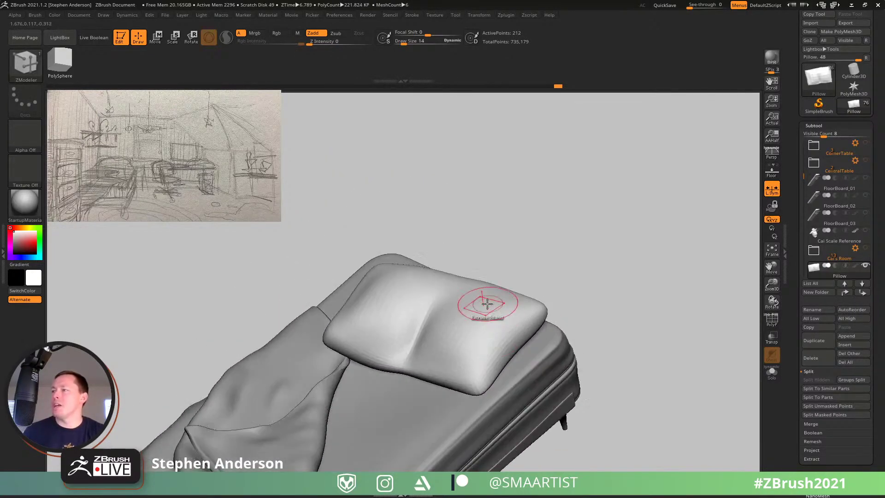
# Step: Soften the pillow's central crease with the SmoothCloth brush
pyautogui.moveTo(695, 397)
pyautogui.mouseDown(button='right')
pyautogui.moveTo(593, 322)
pyautogui.moveTo(591, 274)
pyautogui.mouseUp(button='right')
pyautogui.keyDown('ctrl'); pyautogui.moveTo(484, 311); pyautogui.dragTo(480, 394, button='right'); pyautogui.keyUp('ctrl')
pyautogui.keyDown('shift'); pyautogui.moveTo(481, 387); pyautogui.dragTo(480, 392); pyautogui.keyUp('shift')
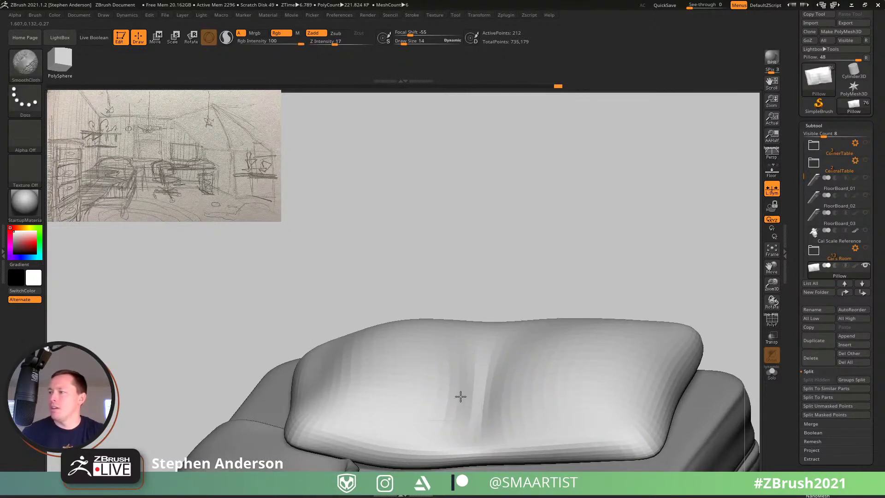
pyautogui.keyDown('ctrl'); pyautogui.moveTo(503, 392); pyautogui.dragTo(505, 348, button='right'); pyautogui.keyUp('ctrl')
pyautogui.keyDown('alt'); pyautogui.moveTo(504, 348); pyautogui.dragTo(486, 301, button='right'); pyautogui.keyUp('alt')
pyautogui.moveTo(486, 301)
pyautogui.keyDown('ctrl'); pyautogui.mouseDown(button='right')
pyautogui.moveTo(491, 341)
pyautogui.moveTo(513, 359)
pyautogui.moveTo(535, 326)
pyautogui.moveTo(528, 364)
pyautogui.mouseUp(button='right'); pyautogui.keyUp('ctrl')
pyautogui.press('shift')
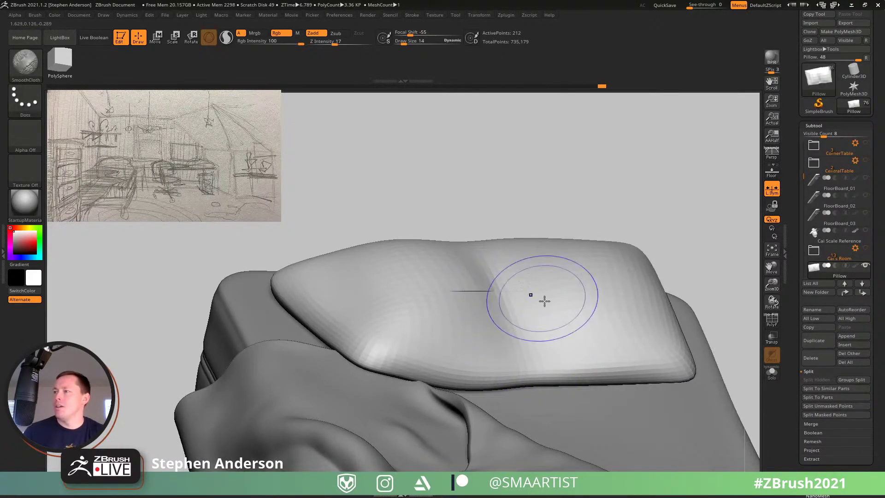
pyautogui.moveTo(544, 301)
pyautogui.keyDown('ctrl'); pyautogui.mouseDown(button='right')
pyautogui.moveTo(525, 300)
pyautogui.moveTo(540, 308)
pyautogui.mouseUp(button='right'); pyautogui.keyUp('ctrl')
pyautogui.keyDown('ctrl'); pyautogui.moveTo(532, 344); pyautogui.dragTo(477, 293, button='right'); pyautogui.keyUp('ctrl')
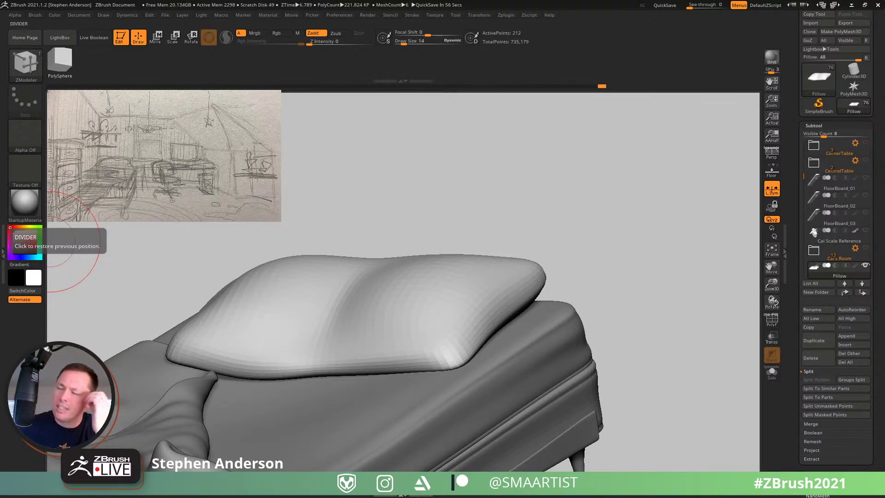
# Step: Switch to the Move brush, lift the pillow's front corner slightly from the mattress and set the draw size to 21
pyautogui.moveTo(455, 356)
pyautogui.mouseDown(button='right')
pyautogui.moveTo(438, 351)
pyautogui.moveTo(451, 356)
pyautogui.mouseUp(button='right')
pyautogui.press('b')
pyautogui.press('m')
pyautogui.press('v')
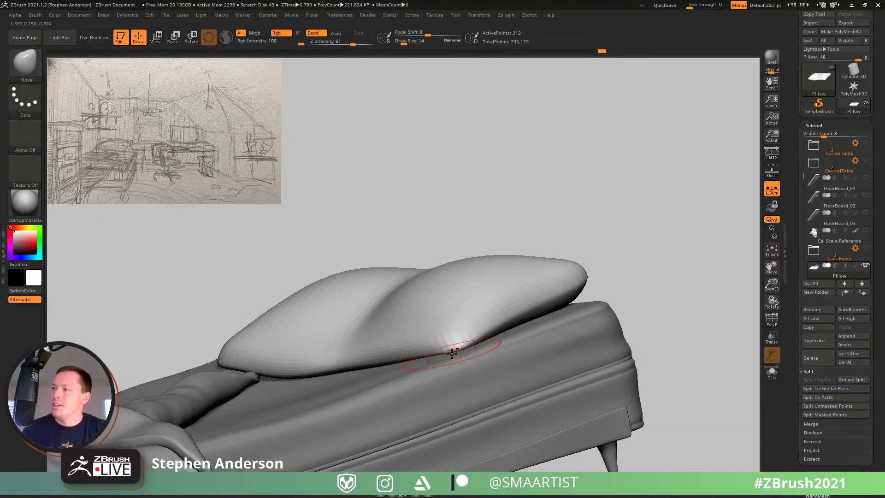
pyautogui.moveTo(447, 350); pyautogui.dragTo(443, 343)
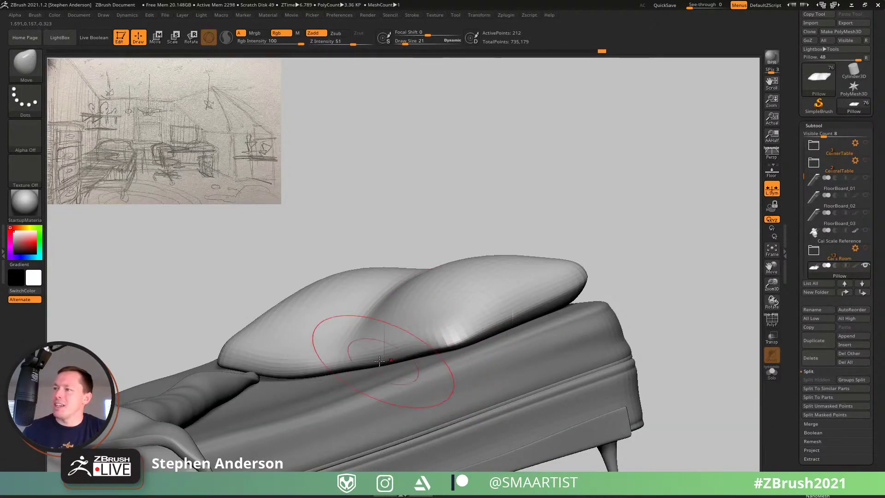
pyautogui.moveTo(389, 354); pyautogui.dragTo(521, 348, button='right')
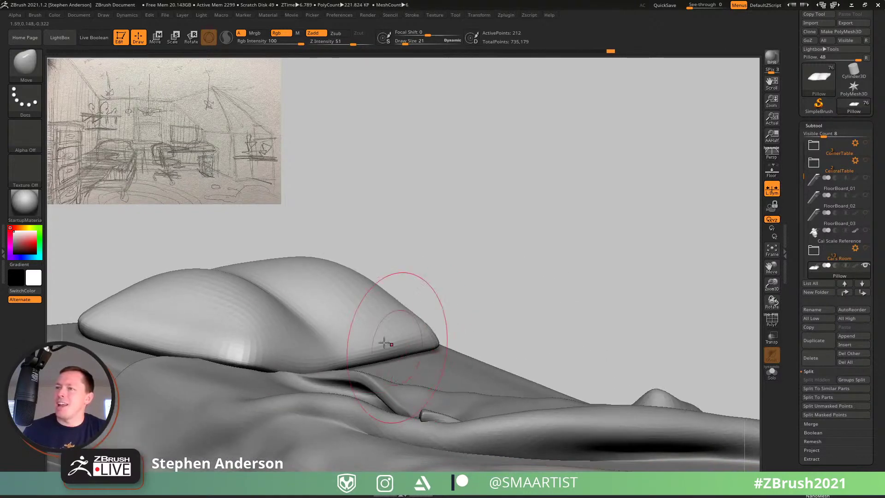
# Step: Make the Cai's Room subtool folder visible again around the bed
pyautogui.moveTo(159, 320); pyautogui.dragTo(496, 365, button='right')
pyautogui.moveTo(657, 394); pyautogui.dragTo(768, 294, button='right')
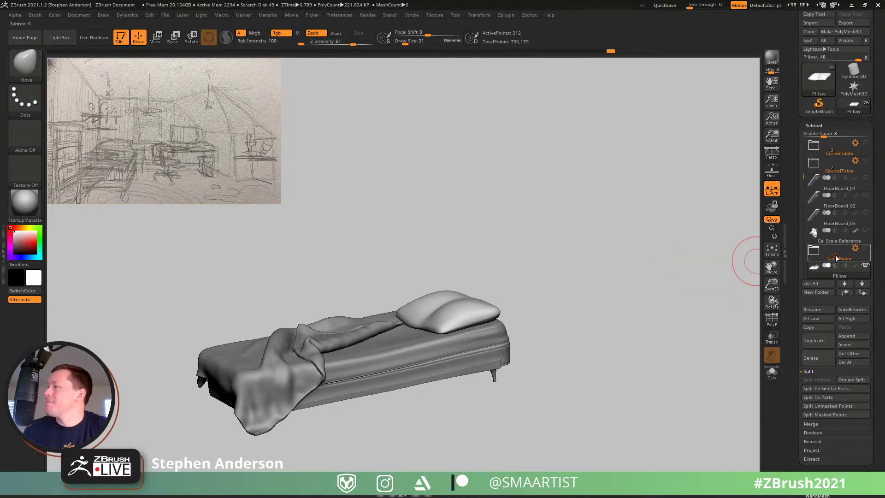
pyautogui.moveTo(566, 292); pyautogui.dragTo(593, 288)
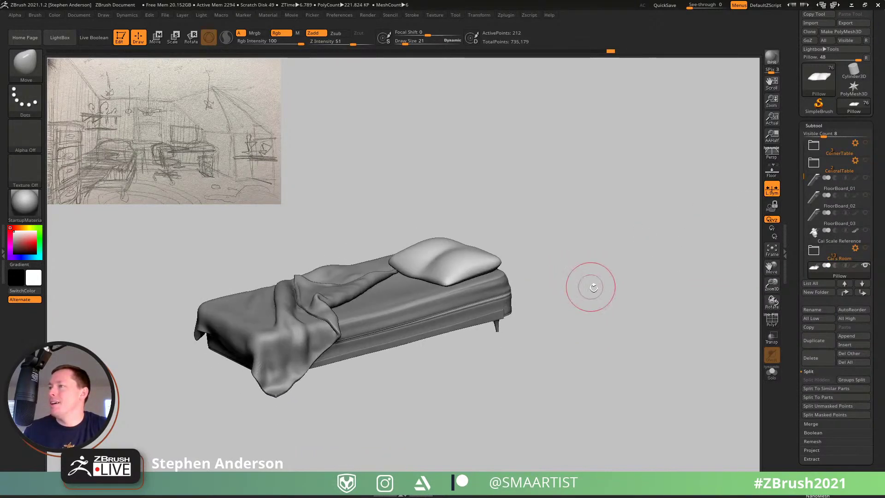
pyautogui.click(864, 249)
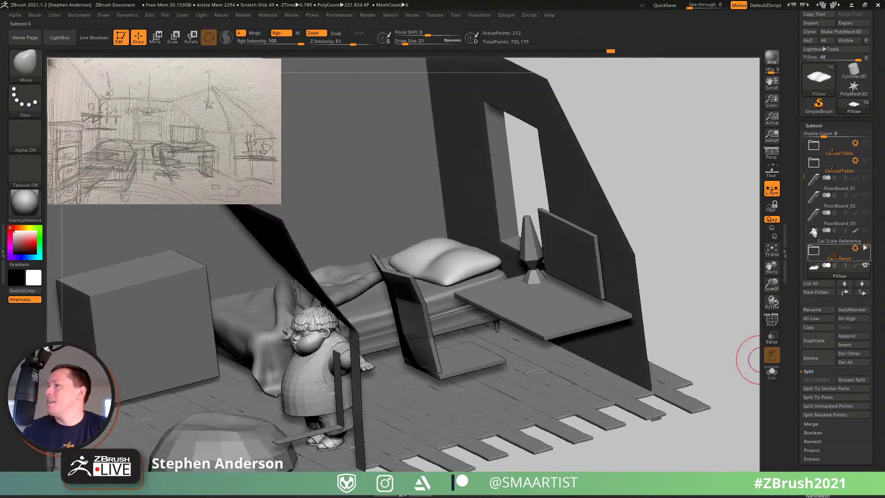
# Step: Examine the pillow and draped blanket within the full room from several angles, including the pillow's wireframe
pyautogui.keyDown('ctrl'); pyautogui.moveTo(454, 295); pyautogui.dragTo(478, 342, button='right'); pyautogui.keyUp('ctrl')
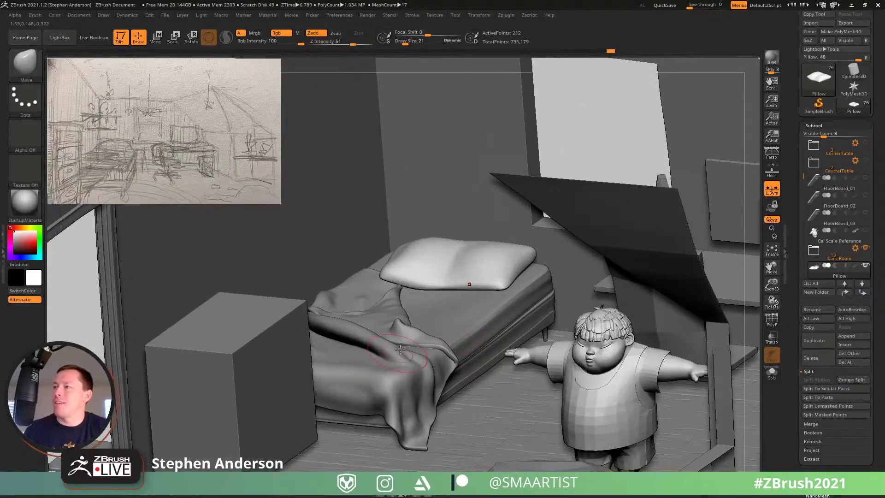
pyautogui.moveTo(400, 349)
pyautogui.mouseDown(button='right')
pyautogui.moveTo(378, 352)
pyautogui.moveTo(403, 343)
pyautogui.mouseUp(button='right')
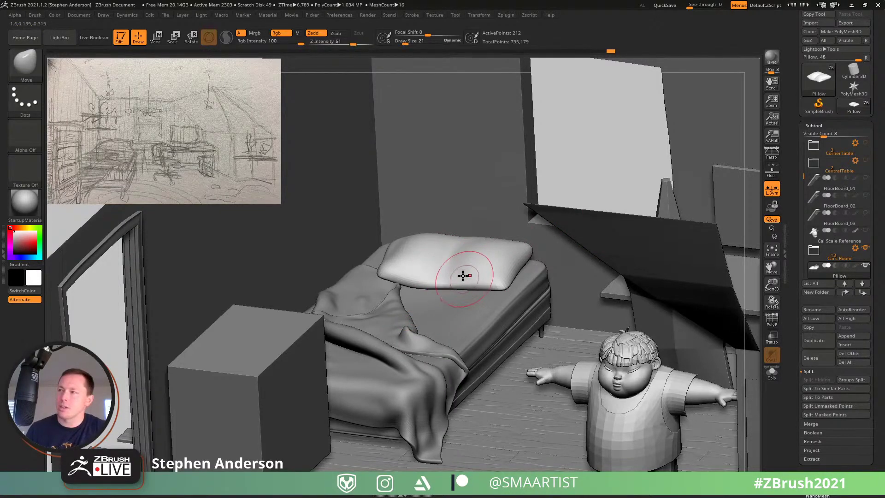
pyautogui.moveTo(460, 269); pyautogui.dragTo(462, 276, button='right')
pyautogui.hotkey('shift', 'f')
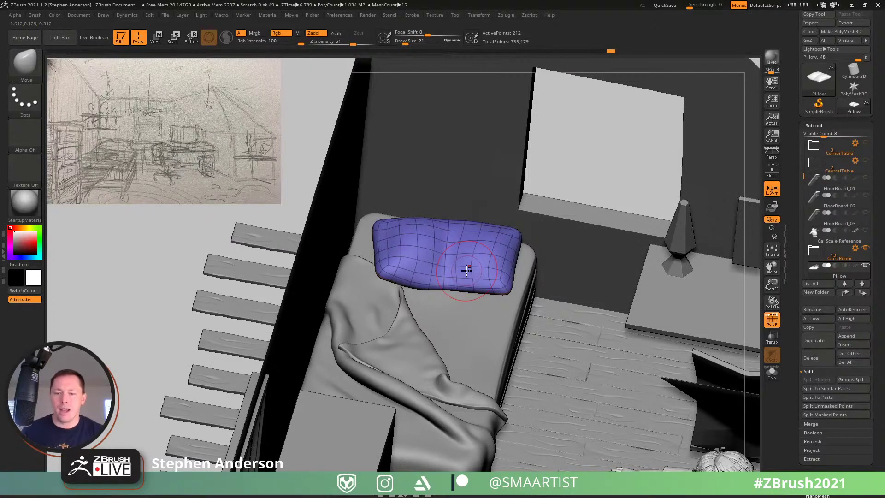
pyautogui.hotkey('shift', 'f')
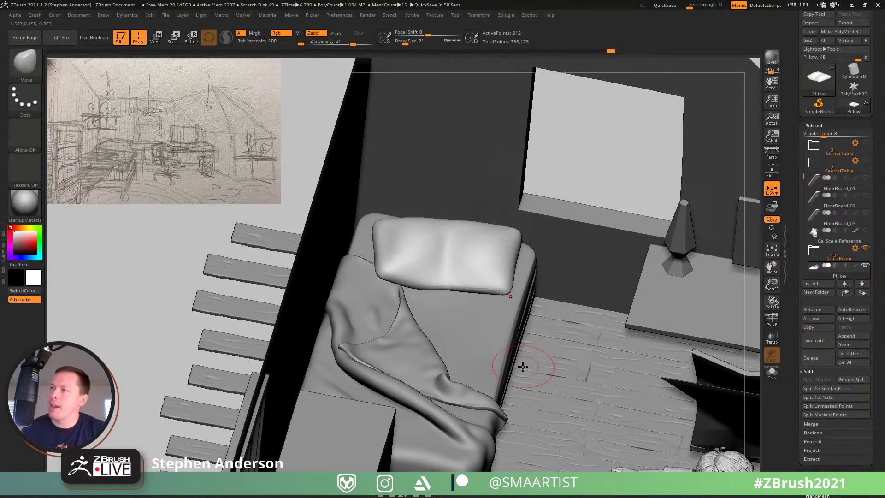
pyautogui.press('f')
pyautogui.moveTo(464, 330)
pyautogui.mouseDown(button='right')
pyautogui.moveTo(460, 340)
pyautogui.moveTo(490, 325)
pyautogui.mouseUp(button='right')
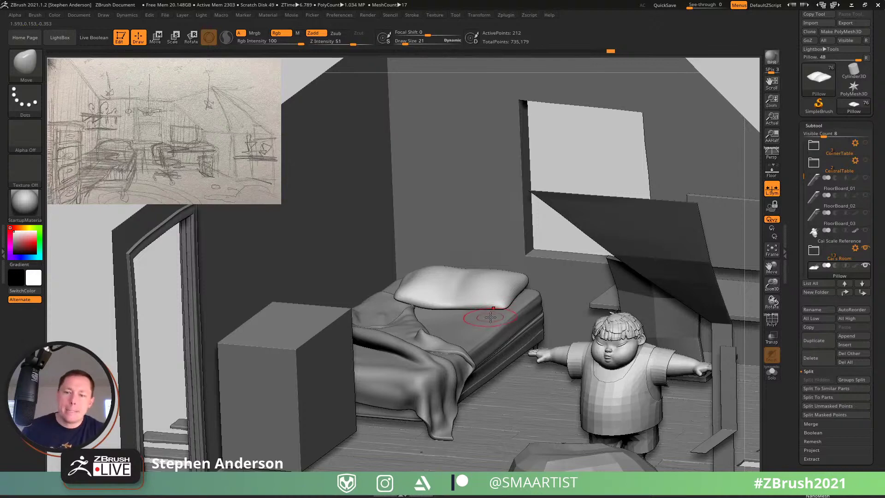
pyautogui.moveTo(494, 320)
pyautogui.mouseDown(button='right')
pyautogui.moveTo(474, 337)
pyautogui.moveTo(506, 312)
pyautogui.mouseUp(button='right')
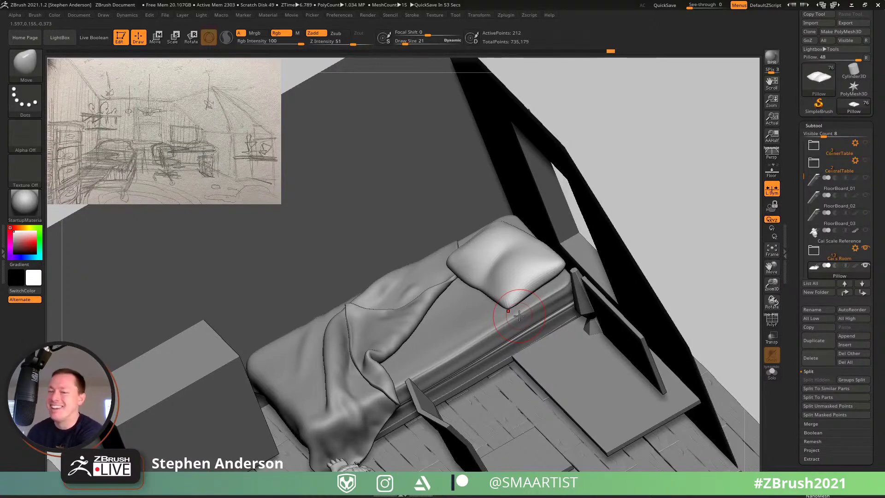
pyautogui.moveTo(483, 330); pyautogui.dragTo(213, 362, button='right')
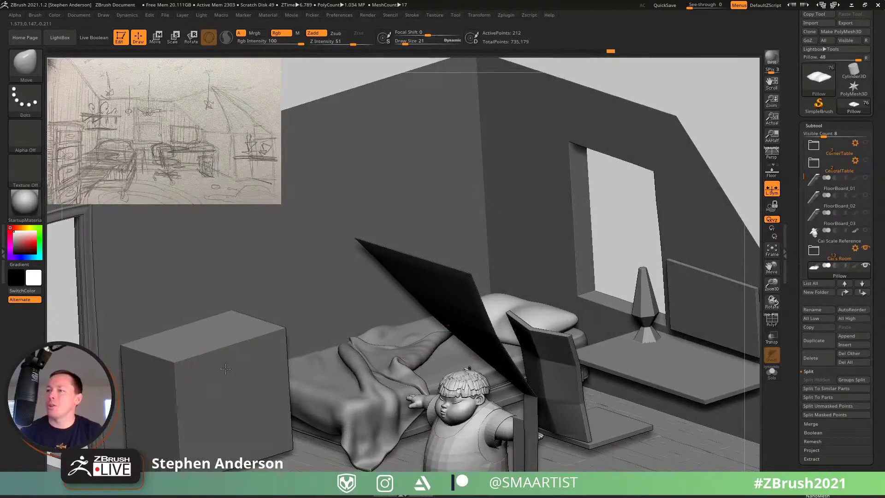
# Step: Duplicate only the dresser subtool, not its folder, and raise the copy above the original
pyautogui.keyDown('alt'); pyautogui.click(225, 368); pyautogui.keyUp('alt')
pyautogui.hotkey('ctrl', 'shift', 'd')
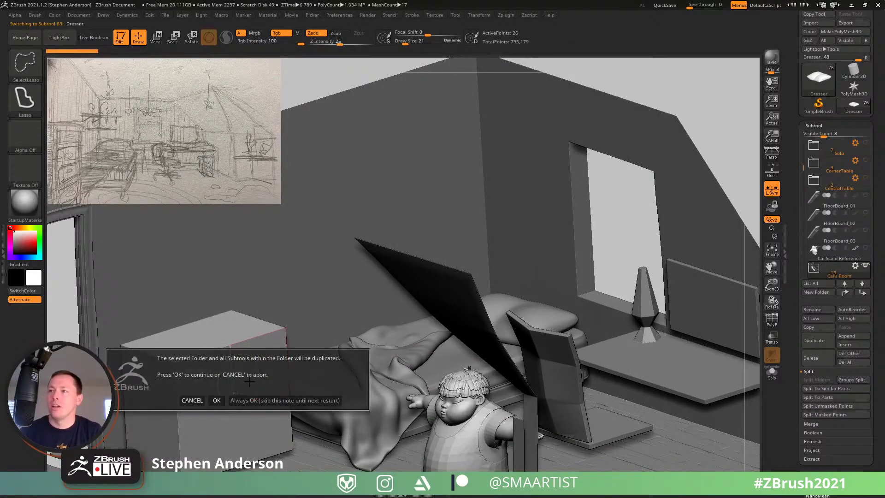
pyautogui.click(216, 400)
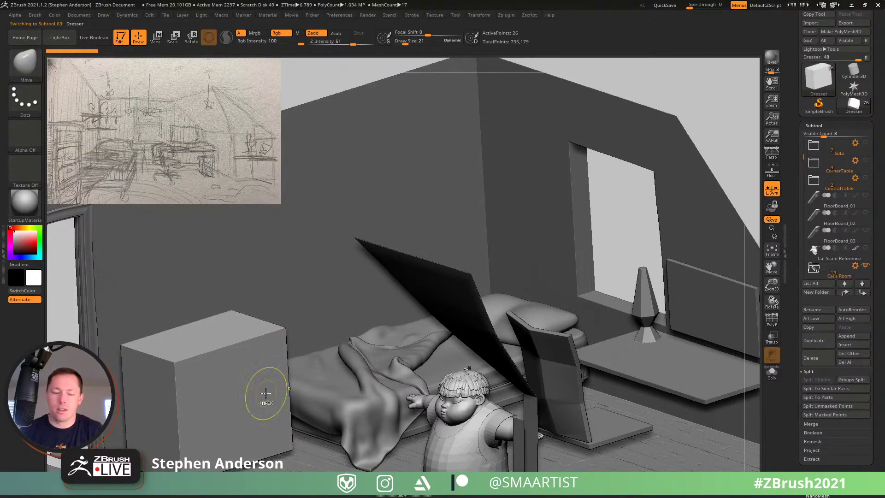
pyautogui.hotkey('ctrl', 'shift', 'd')
pyautogui.press('w')
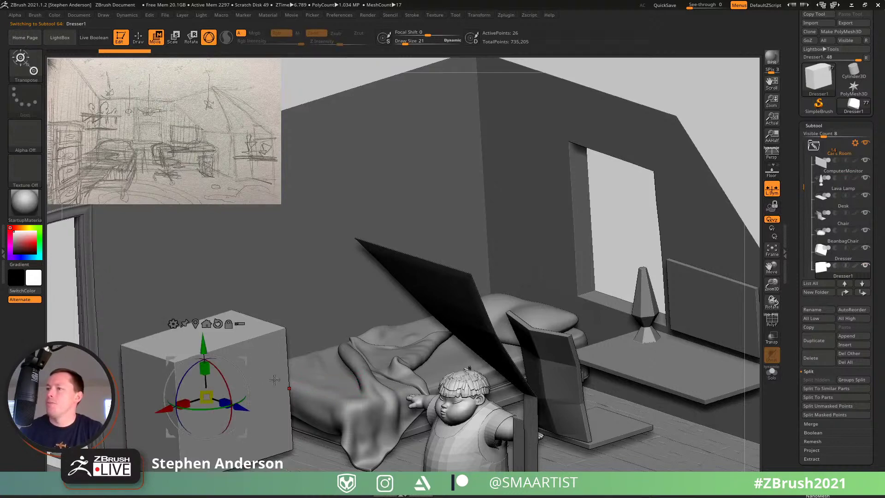
pyautogui.moveTo(203, 345); pyautogui.dragTo(198, 246)
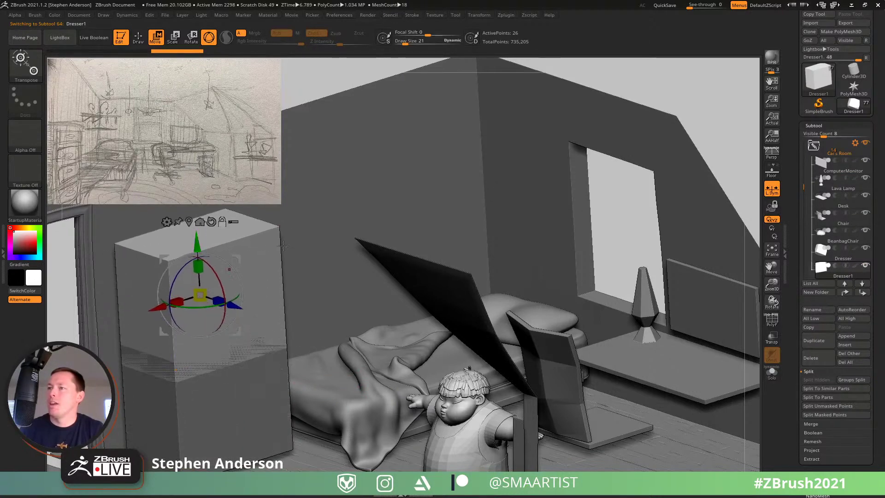
# Step: Move the dresser copy to the room corner above the pillow and flatten it vertically into a thin shelf board
pyautogui.keyDown('alt'); pyautogui.moveTo(291, 221); pyautogui.dragTo(253, 399, button='right'); pyautogui.keyUp('alt')
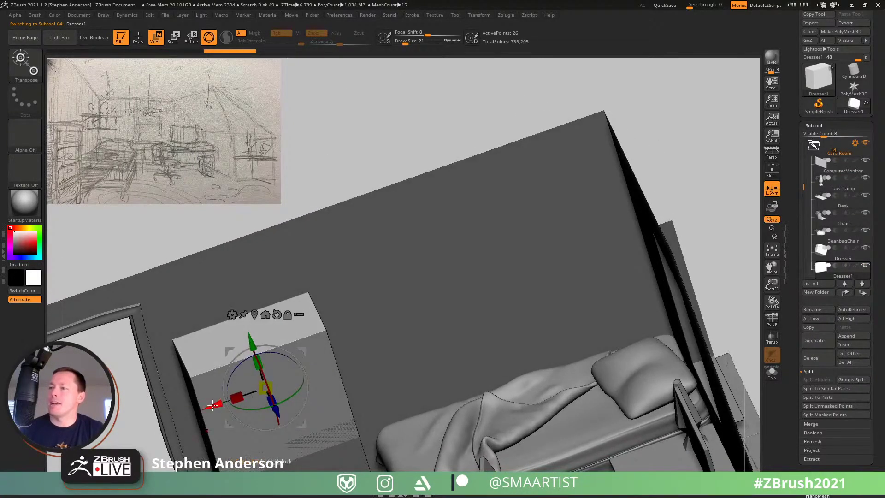
pyautogui.moveTo(212, 404); pyautogui.dragTo(578, 286)
pyautogui.moveTo(578, 285); pyautogui.dragTo(451, 274, button='right')
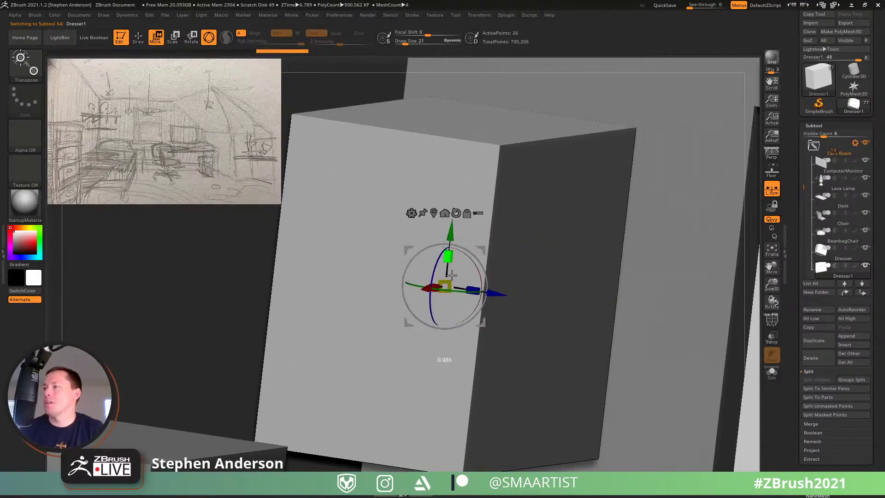
pyautogui.moveTo(451, 276); pyautogui.dragTo(449, 382)
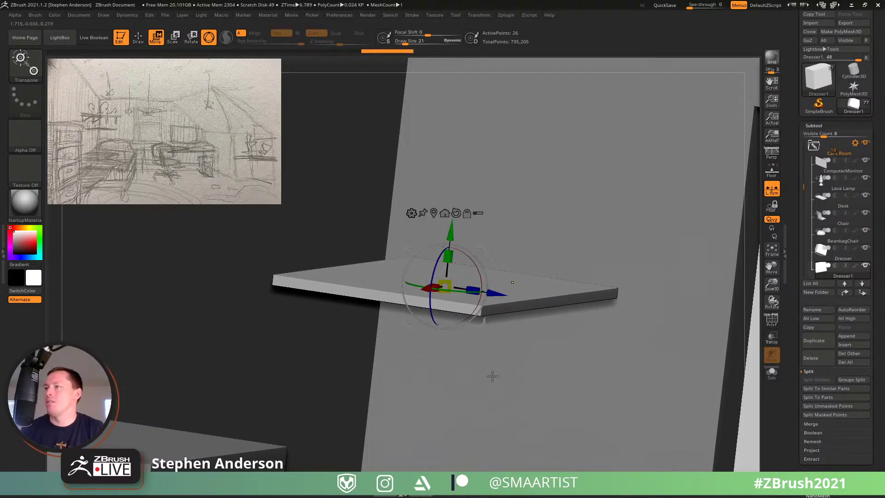
# Step: Show the shelf board's wireframe, shift the board about 0.013 toward the side wall and return to draw mode with it framed
pyautogui.keyDown('ctrl'); pyautogui.moveTo(494, 311); pyautogui.dragTo(507, 271, button='right'); pyautogui.keyUp('ctrl')
pyautogui.moveTo(576, 276); pyautogui.dragTo(576, 311, button='right')
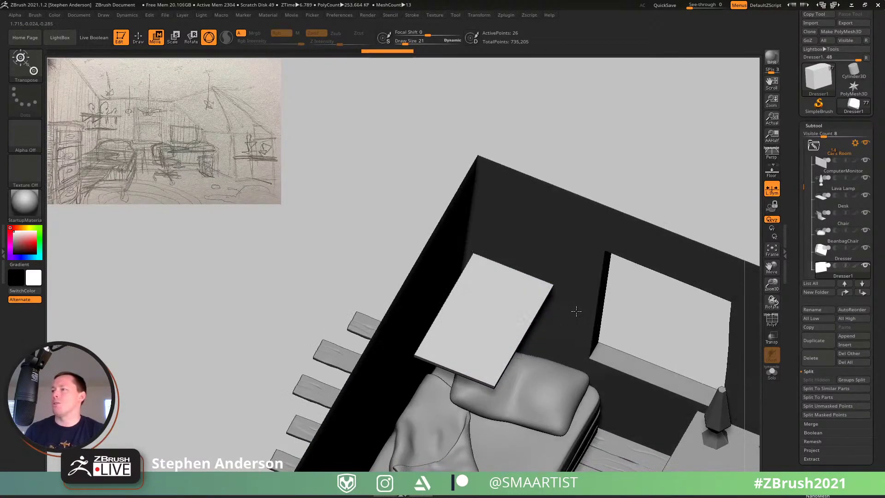
pyautogui.press('f')
pyautogui.hotkey('shift', 'f')
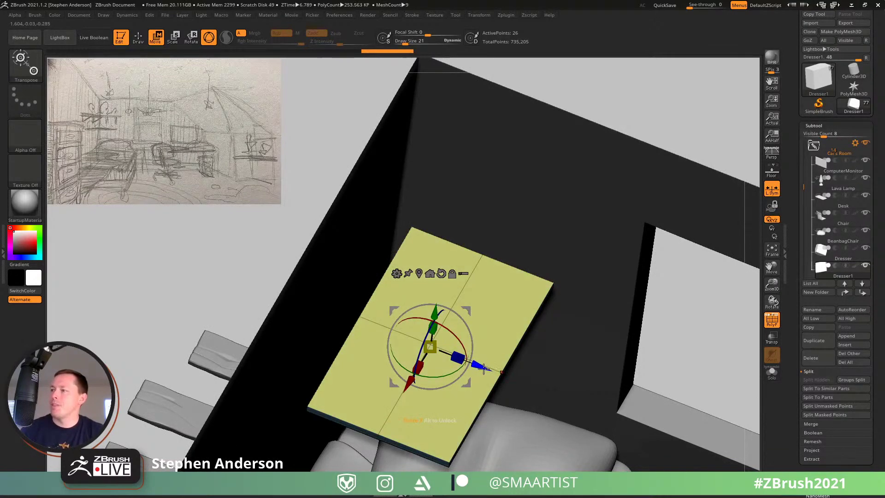
pyautogui.moveTo(483, 367); pyautogui.dragTo(466, 367)
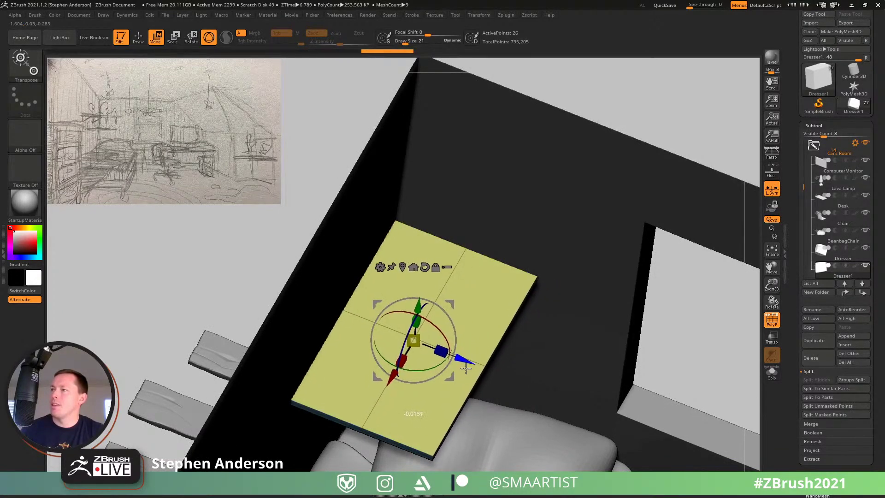
pyautogui.moveTo(466, 367)
pyautogui.mouseDown(button='right')
pyautogui.moveTo(496, 292)
pyautogui.moveTo(484, 322)
pyautogui.mouseUp(button='right')
pyautogui.press('q')
pyautogui.press('f')
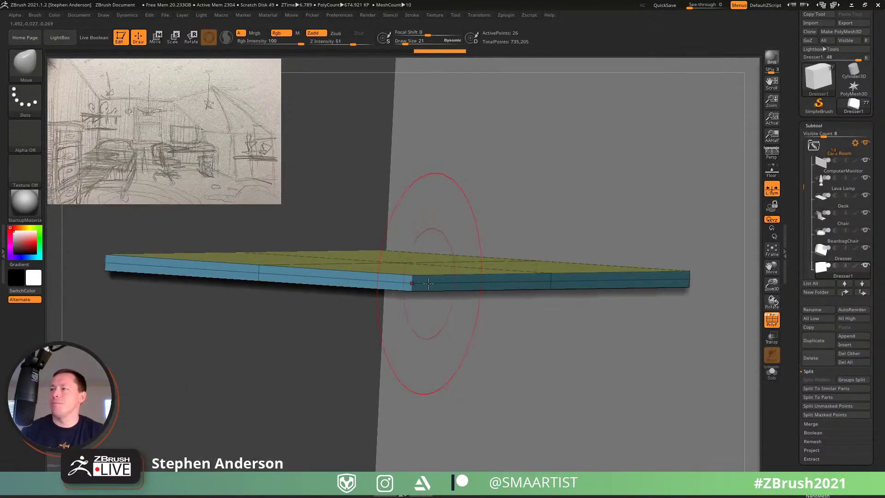
# Step: Use ZModeler's edge loop action to remove the shelf board's surplus edge loops, keeping only the one crossing its middle
pyautogui.press('b')
pyautogui.press('z')
pyautogui.press('m')
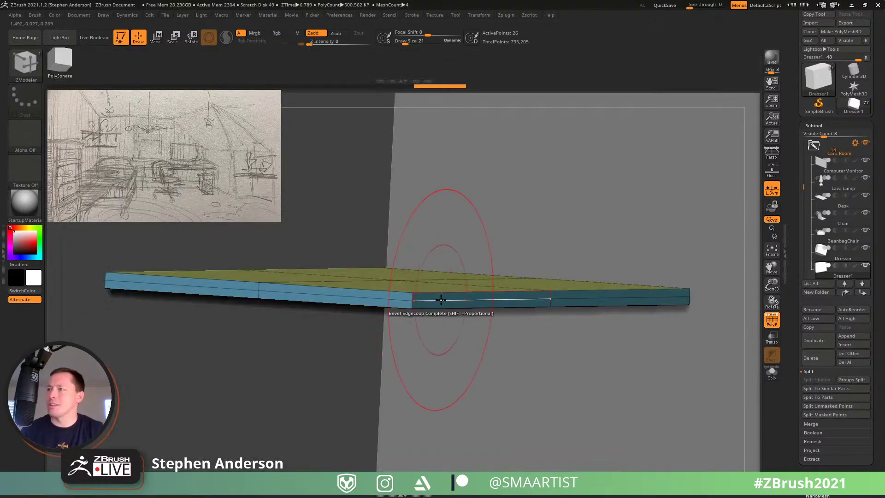
pyautogui.press('space')
pyautogui.click(423, 252)
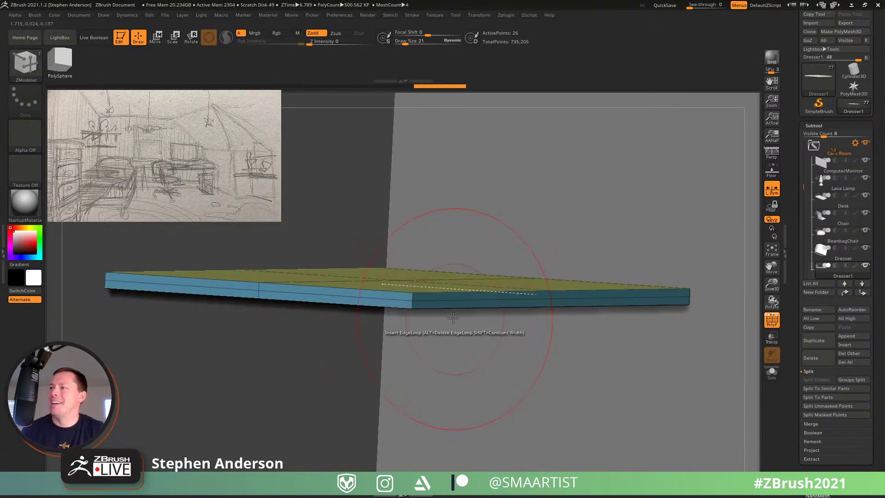
pyautogui.click(446, 301)
pyautogui.moveTo(480, 338)
pyautogui.keyDown('ctrl'); pyautogui.mouseDown(button='right')
pyautogui.moveTo(450, 276)
pyautogui.moveTo(480, 339)
pyautogui.mouseUp(button='right'); pyautogui.keyUp('ctrl')
pyautogui.moveTo(480, 339)
pyautogui.keyDown('ctrl'); pyautogui.mouseDown(button='right')
pyautogui.moveTo(444, 270)
pyautogui.moveTo(456, 361)
pyautogui.moveTo(395, 326)
pyautogui.moveTo(375, 296)
pyautogui.moveTo(392, 341)
pyautogui.mouseUp(button='right'); pyautogui.keyUp('ctrl')
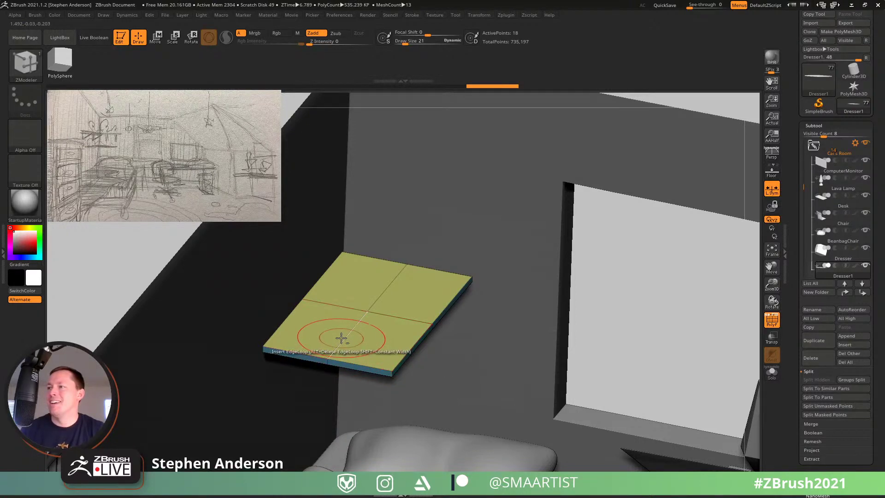
pyautogui.hotkey('ctrl', 'z')
# Step: Narrow the shelf board to about half its depth and move it back against the side wall
pyautogui.press('w')
pyautogui.moveTo(402, 314); pyautogui.dragTo(332, 302)
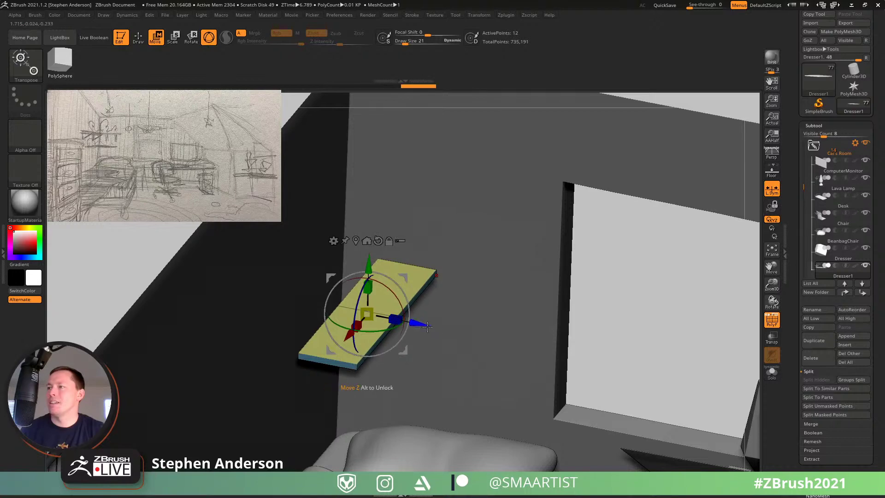
pyautogui.moveTo(417, 323); pyautogui.dragTo(382, 316)
# Step: Mask the board's ends and slide its middle edge loop toward the corner, leaving a short end section beside the back wall
pyautogui.moveTo(484, 318); pyautogui.dragTo(439, 358)
pyautogui.keyDown('alt'); pyautogui.moveTo(458, 290); pyautogui.dragTo(533, 321); pyautogui.keyUp('alt')
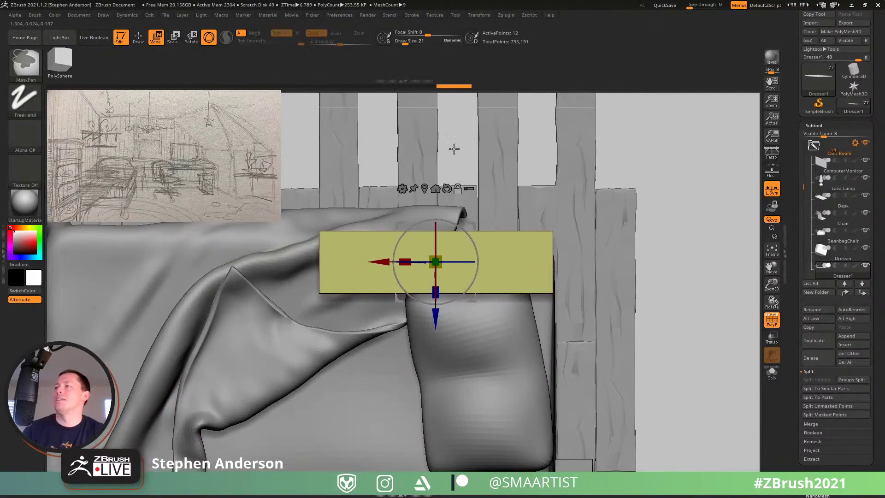
pyautogui.moveTo(448, 142)
pyautogui.keyDown('ctrl'); pyautogui.mouseDown()
pyautogui.moveTo(441, 329)
pyautogui.moveTo(399, 379)
pyautogui.mouseUp(); pyautogui.keyUp('ctrl')
pyautogui.moveTo(384, 262); pyautogui.dragTo(439, 269)
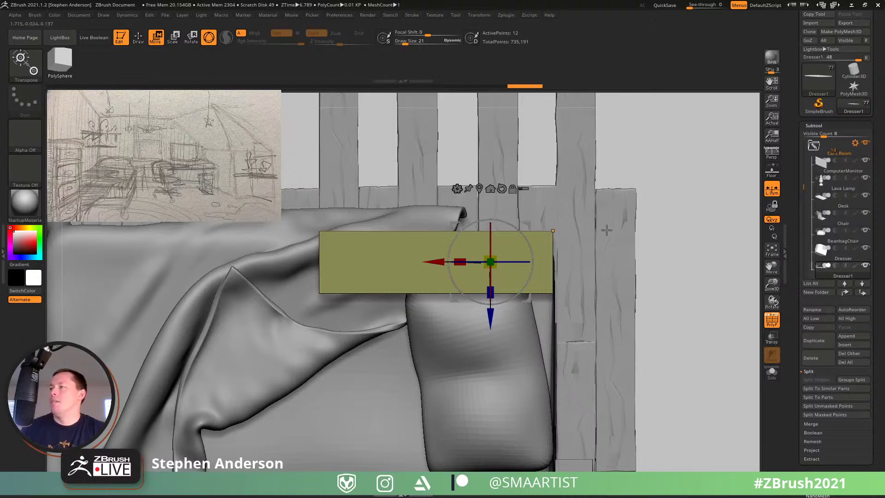
# Step: Extrude the board's short end section as a single poly along the back wall up to the window, forming an L-shaped shelf
pyautogui.keyDown('alt'); pyautogui.moveTo(604, 229); pyautogui.dragTo(598, 324); pyautogui.keyUp('alt')
pyautogui.press('q')
pyautogui.moveTo(567, 282)
pyautogui.mouseDown()
pyautogui.moveTo(541, 284)
pyautogui.moveTo(487, 324)
pyautogui.moveTo(545, 332)
pyautogui.moveTo(451, 312)
pyautogui.moveTo(443, 260)
pyautogui.moveTo(612, 321)
pyautogui.mouseUp()
pyautogui.keyDown('ctrl'); pyautogui.moveTo(500, 351); pyautogui.dragTo(508, 415, button='right'); pyautogui.keyUp('ctrl')
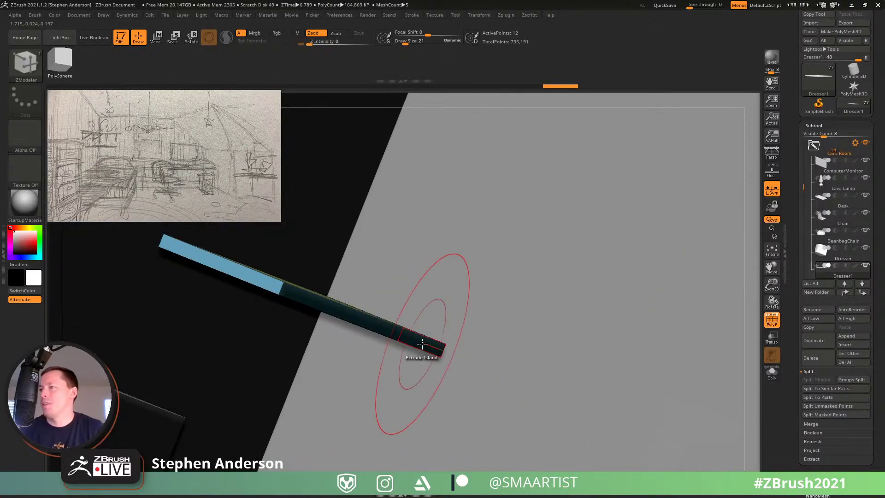
pyautogui.press('space')
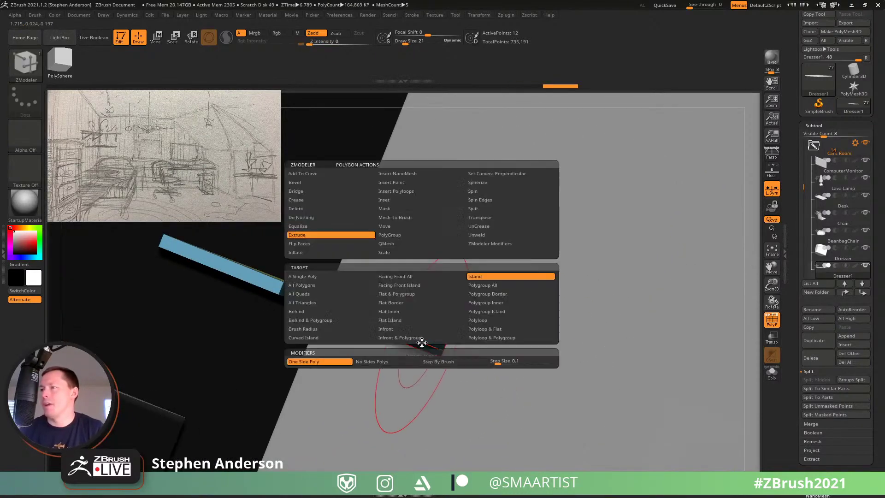
pyautogui.click(313, 276)
pyautogui.moveTo(401, 341); pyautogui.dragTo(728, 466)
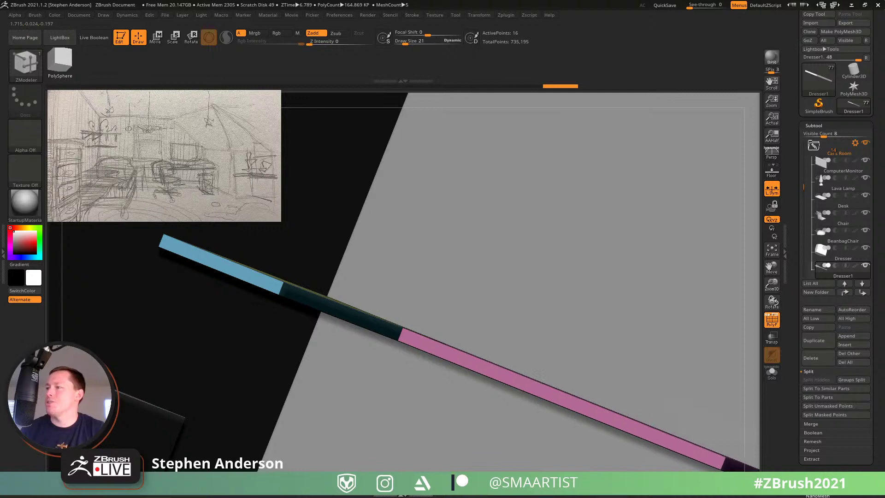
pyautogui.keyDown('ctrl'); pyautogui.moveTo(649, 429); pyautogui.dragTo(480, 212, button='right'); pyautogui.keyUp('ctrl')
pyautogui.hotkey('shift', 'f')
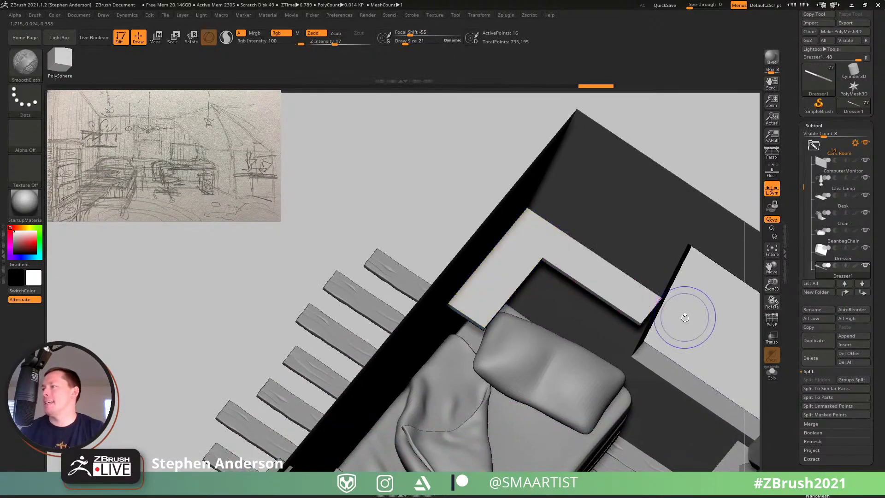
pyautogui.moveTo(685, 318)
pyautogui.mouseDown(button='right')
pyautogui.moveTo(664, 299)
pyautogui.moveTo(651, 267)
pyautogui.moveTo(682, 279)
pyautogui.moveTo(636, 285)
pyautogui.moveTo(615, 317)
pyautogui.mouseUp(button='right')
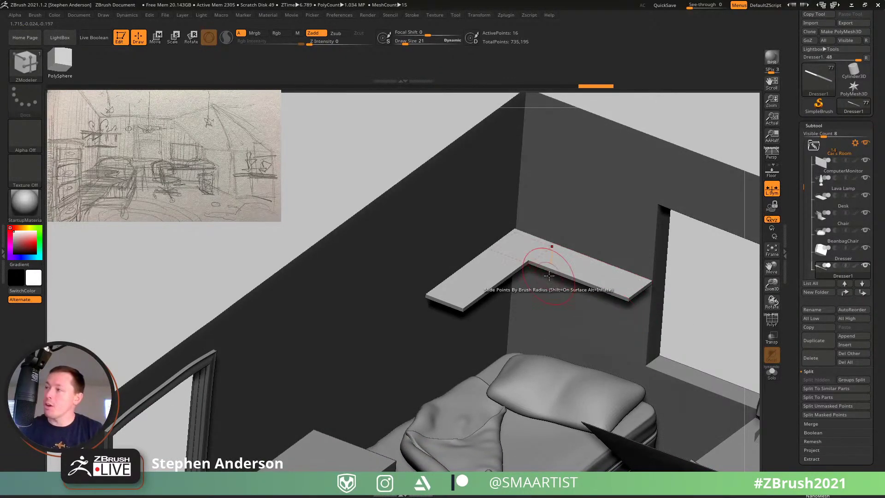
# Step: Duplicate the L-shaped shelf within its subtool and raise the copy above the original as a second shelf
pyautogui.press('w')
pyautogui.moveTo(548, 275); pyautogui.dragTo(544, 240, button='right')
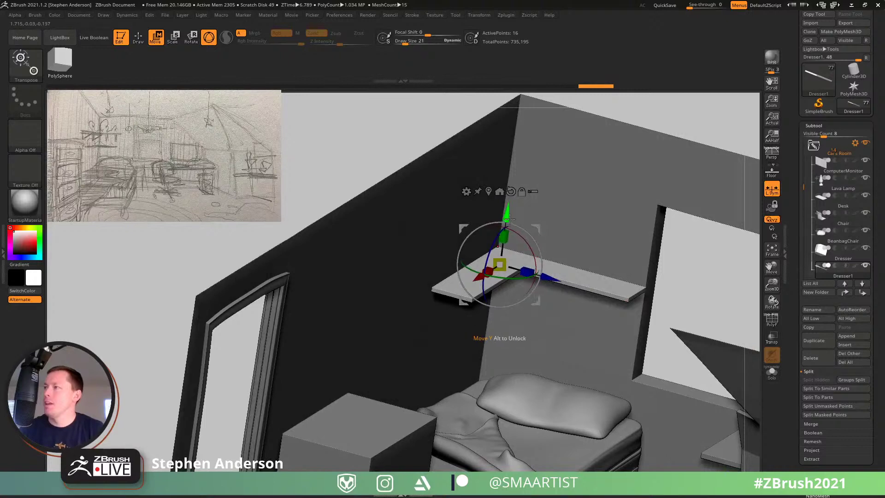
pyautogui.keyDown('ctrl'); pyautogui.moveTo(507, 211); pyautogui.dragTo(507, 155); pyautogui.keyUp('ctrl')
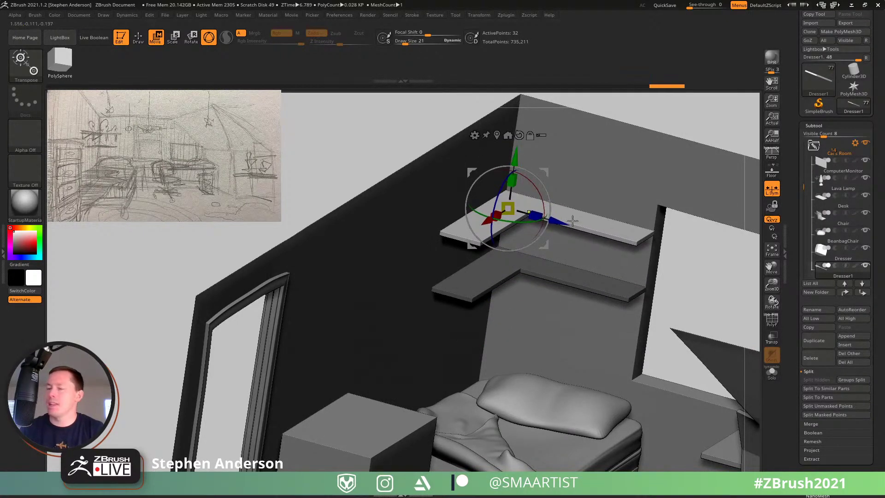
pyautogui.press('q')
# Step: Pull the window-side ends of both shelves back toward the corner, leaving a gap before the window
pyautogui.moveTo(572, 221)
pyautogui.mouseDown(button='right')
pyautogui.moveTo(521, 237)
pyautogui.moveTo(524, 281)
pyautogui.moveTo(559, 294)
pyautogui.mouseUp(button='right')
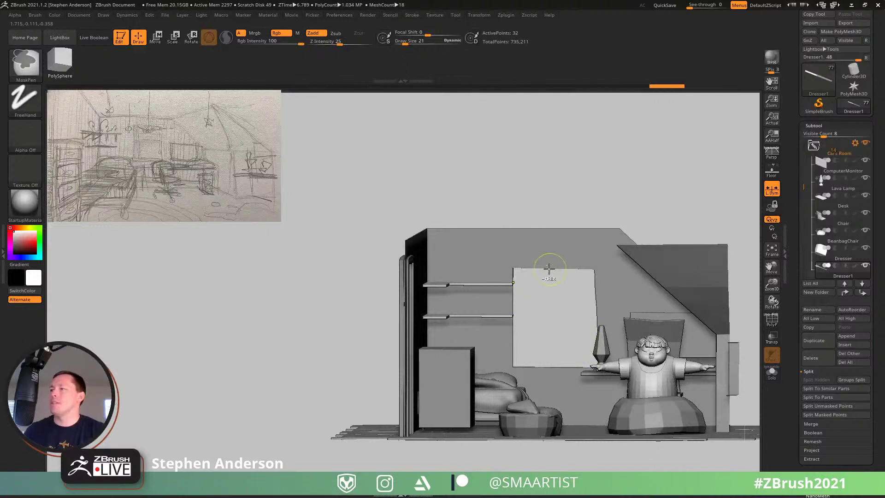
pyautogui.press('w')
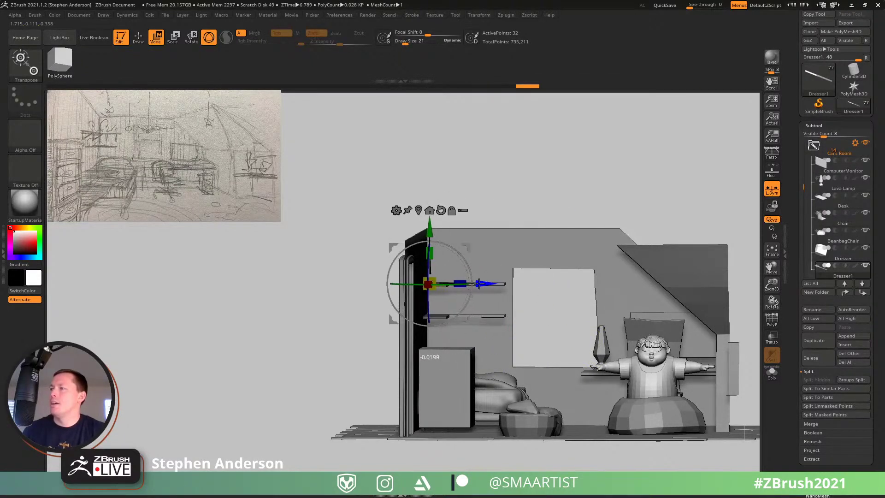
pyautogui.press('q')
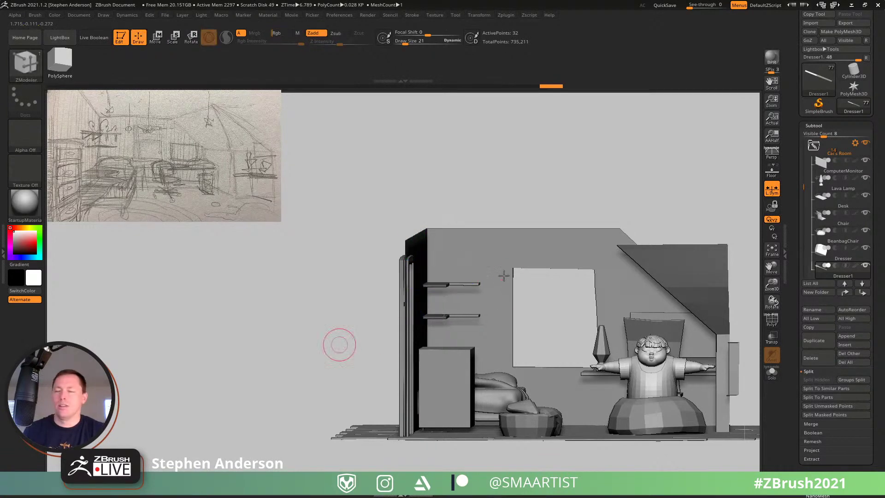
# Step: Isolate the upper shelf's free end along the side wall with a mask and lengthen it slightly past the lower shelf
pyautogui.moveTo(335, 360)
pyautogui.mouseDown()
pyautogui.moveTo(506, 312)
pyautogui.moveTo(543, 187)
pyautogui.moveTo(476, 319)
pyautogui.moveTo(492, 312)
pyautogui.moveTo(460, 276)
pyautogui.moveTo(479, 318)
pyautogui.moveTo(517, 341)
pyautogui.moveTo(515, 364)
pyautogui.mouseUp()
pyautogui.moveTo(349, 347); pyautogui.dragTo(330, 325)
pyautogui.press('ctrl')
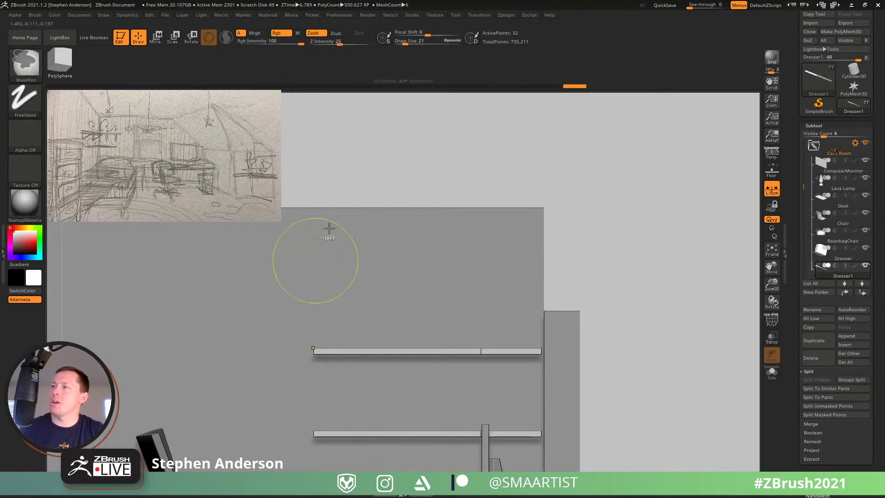
pyautogui.keyDown('ctrl'); pyautogui.moveTo(312, 209); pyautogui.dragTo(349, 366); pyautogui.keyUp('ctrl')
pyautogui.press('w')
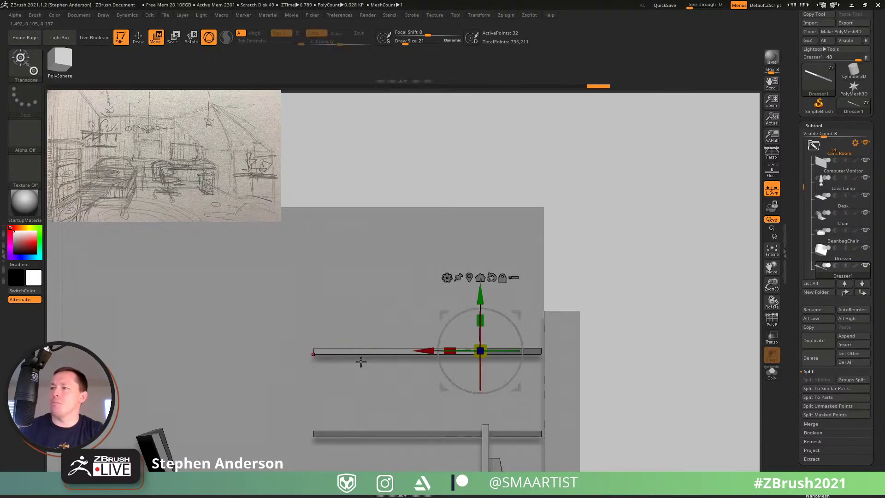
pyautogui.moveTo(427, 350); pyautogui.dragTo(464, 333)
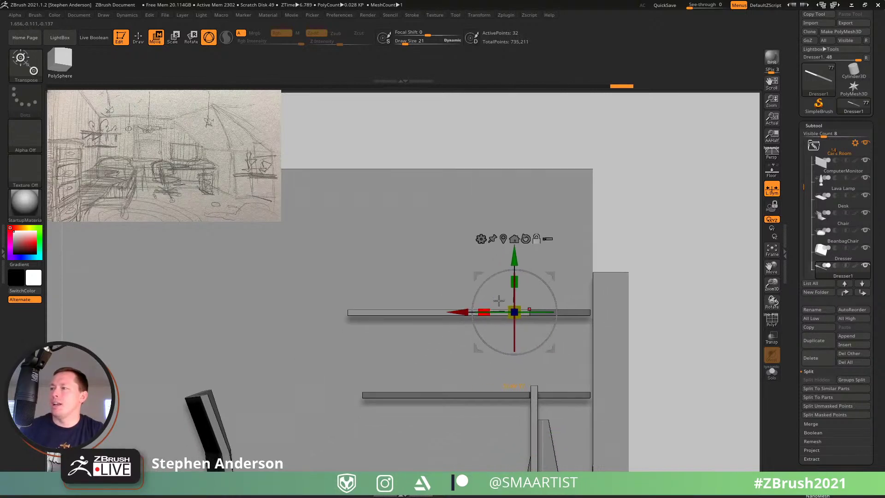
# Step: Shorten the upper shelf's back-wall arm slightly compared with the lower shelf and return to draw mode
pyautogui.moveTo(571, 286); pyautogui.dragTo(554, 304)
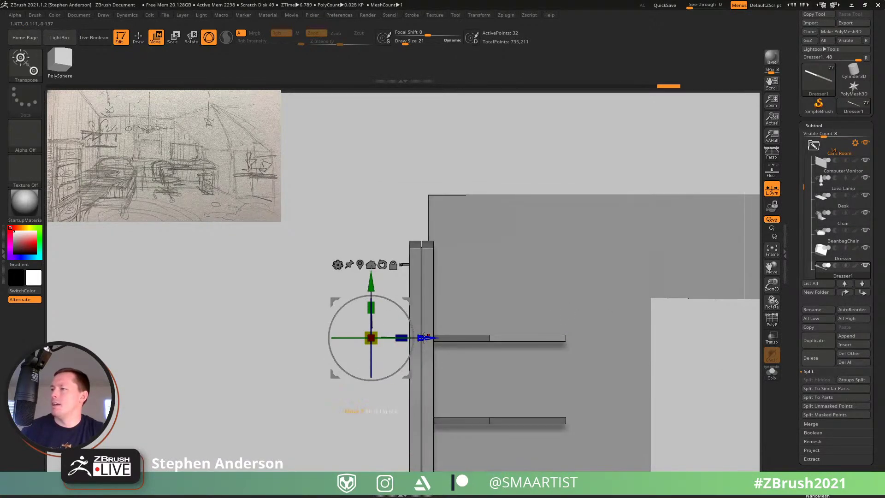
pyautogui.moveTo(423, 338); pyautogui.dragTo(413, 338)
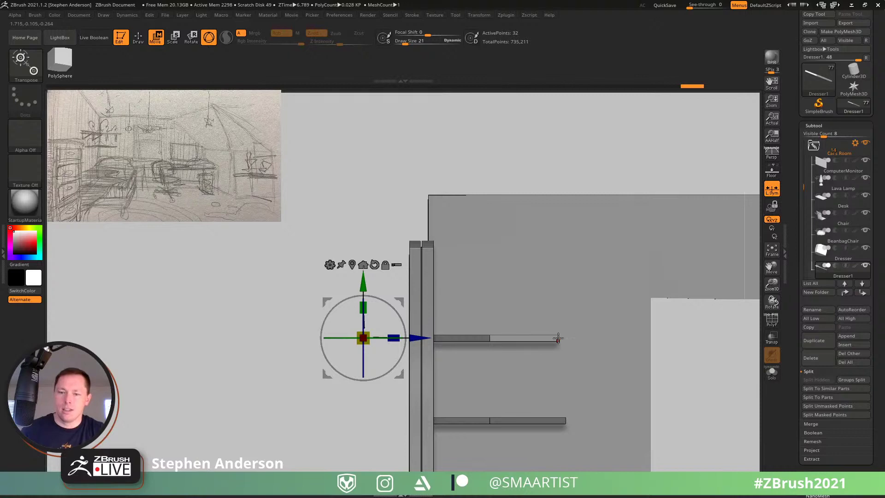
pyautogui.press('q')
pyautogui.moveTo(547, 356); pyautogui.dragTo(437, 265)
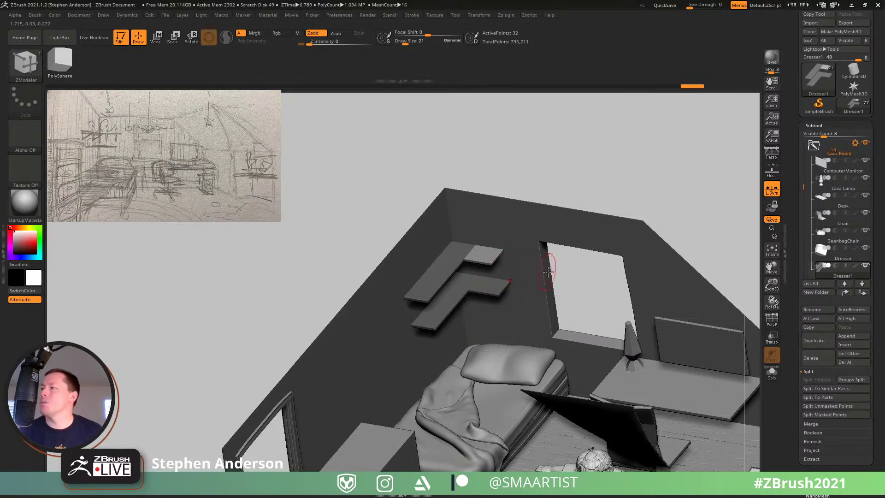
# Step: Turn off Local Symmetry and bring the window and shelves into a close front view
pyautogui.click(772, 190)
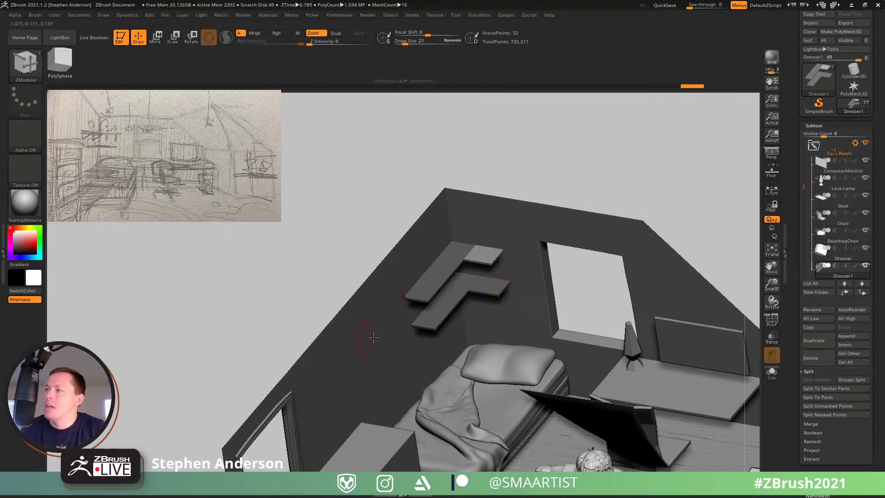
pyautogui.moveTo(375, 336); pyautogui.dragTo(432, 284)
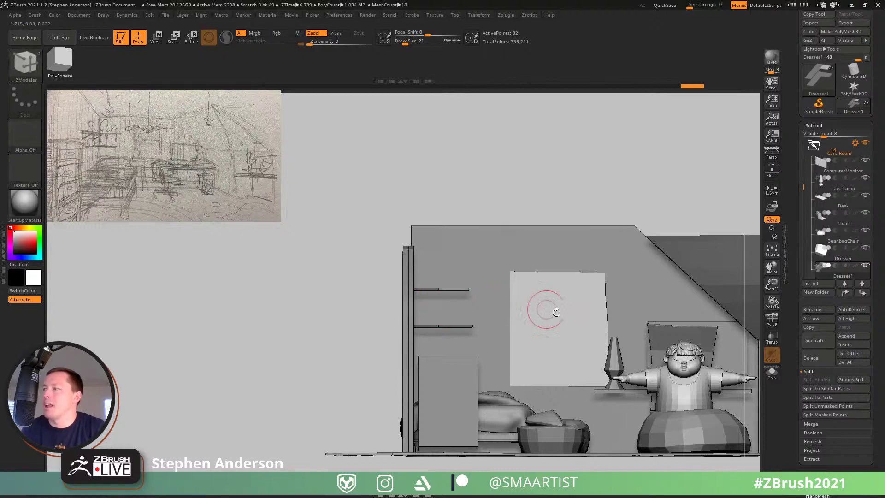
pyautogui.moveTo(543, 306)
pyautogui.keyDown('alt'); pyautogui.mouseDown(button='right')
pyautogui.moveTo(421, 328)
pyautogui.moveTo(339, 309)
pyautogui.mouseUp(button='right'); pyautogui.keyUp('alt')
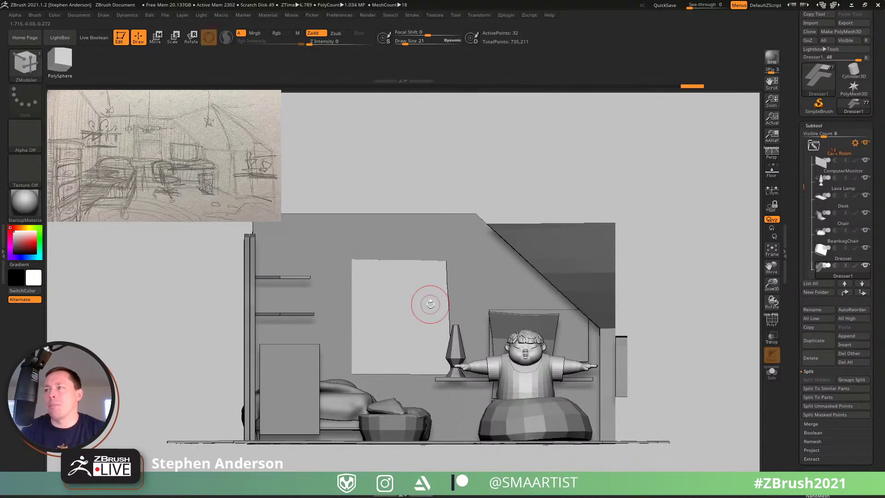
pyautogui.moveTo(463, 286)
pyautogui.mouseDown(button='right')
pyautogui.moveTo(456, 306)
pyautogui.moveTo(449, 289)
pyautogui.moveTo(494, 302)
pyautogui.moveTo(469, 257)
pyautogui.mouseUp(button='right')
# Step: On the Walls1 subtool, widen the window opening's upper corners and straighten its desk-side edge using the Move brush at draw size 48
pyautogui.keyDown('alt'); pyautogui.click(375, 239); pyautogui.keyUp('alt')
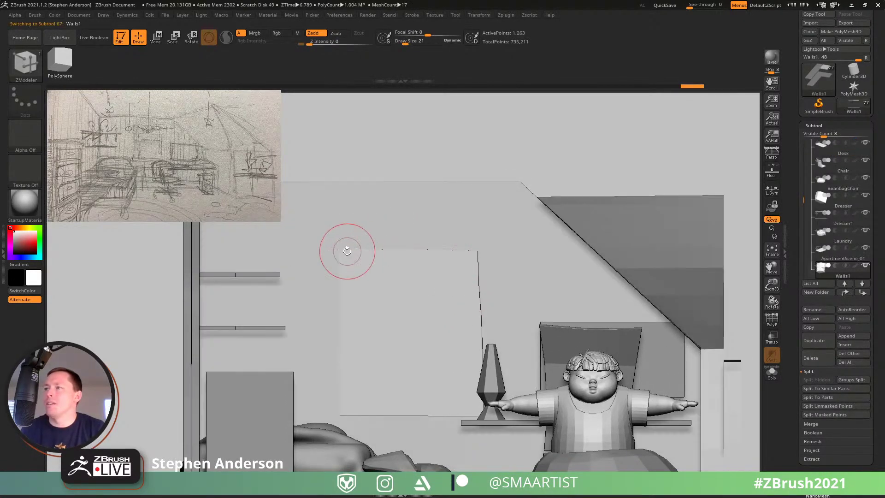
pyautogui.hotkey('shift', 'f')
pyautogui.press('b')
pyautogui.press('m')
pyautogui.press('v')
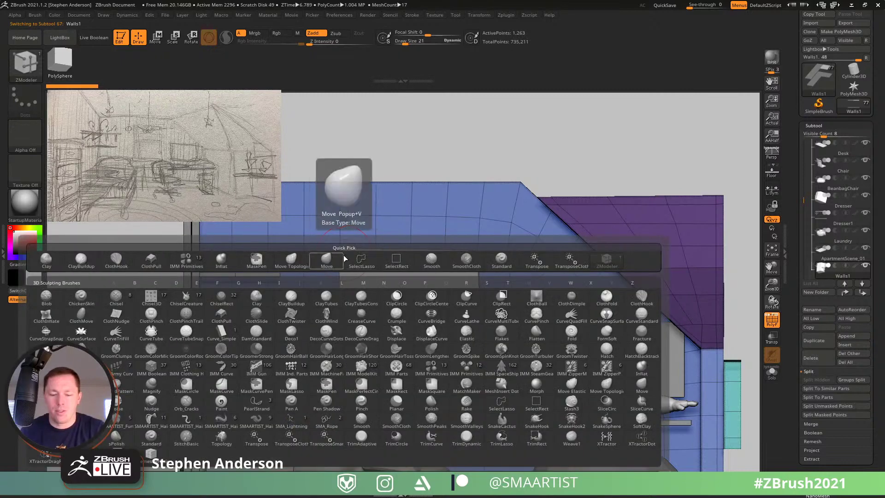
pyautogui.hotkey('ctrl', 'shift')
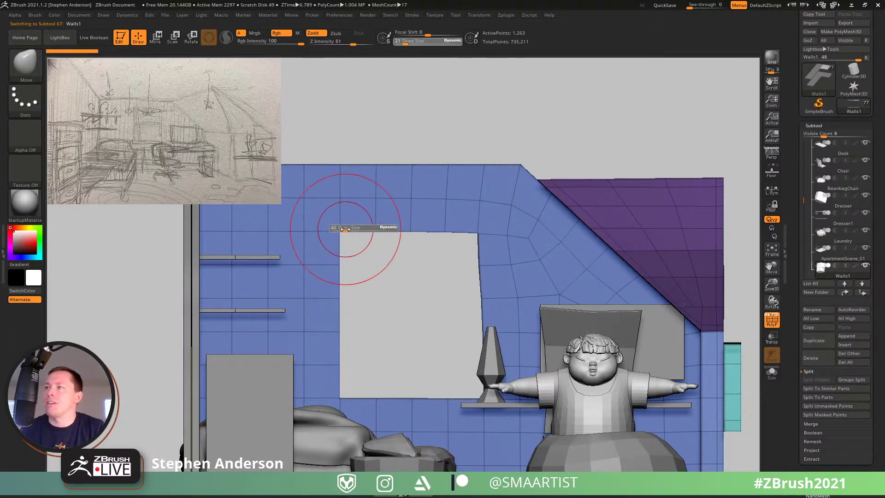
pyautogui.moveTo(338, 230); pyautogui.dragTo(336, 229)
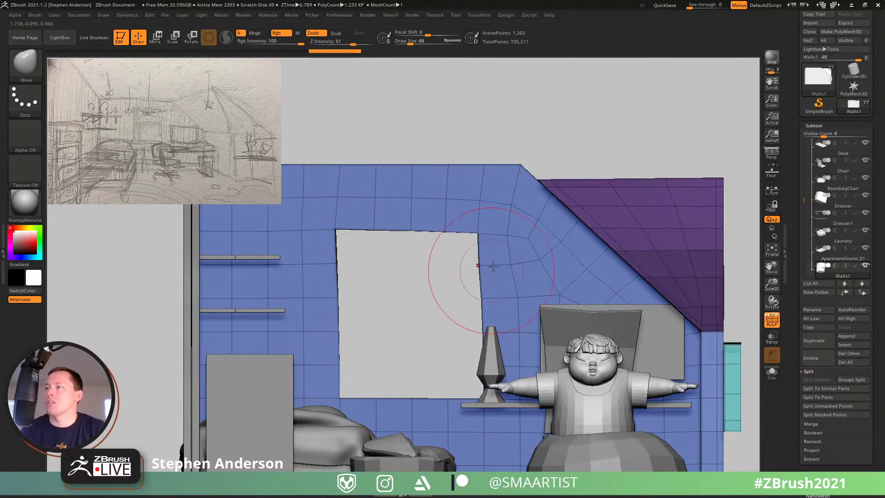
pyautogui.moveTo(479, 236)
pyautogui.mouseDown()
pyautogui.moveTo(475, 292)
pyautogui.moveTo(491, 289)
pyautogui.mouseUp()
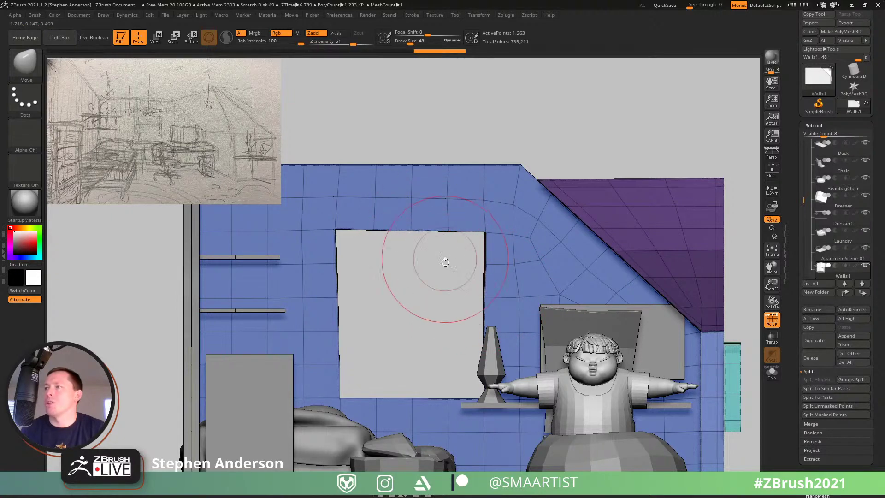
pyautogui.hotkey('shift', 'f')
pyautogui.press('f')
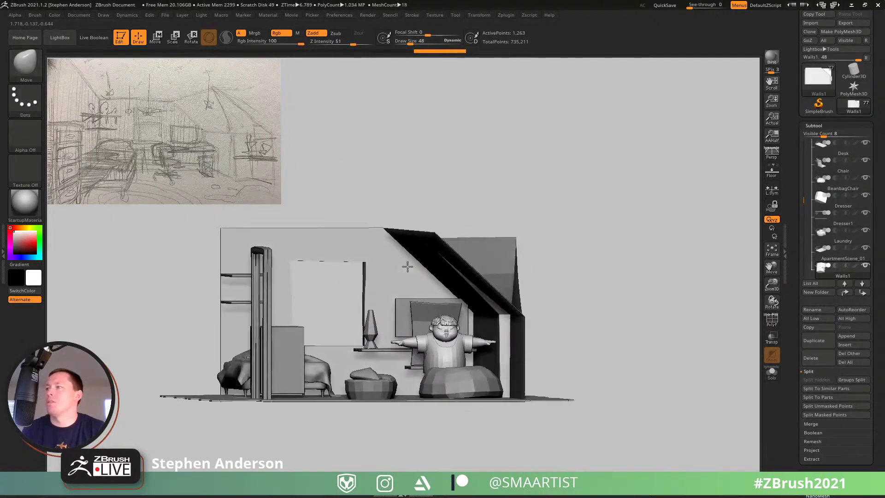
# Step: Examine the room from above, select the plank floor subtool ApartmentScene_01 with its wireframe shown, and frame it
pyautogui.moveTo(408, 267)
pyautogui.mouseDown(button='right')
pyautogui.moveTo(432, 249)
pyautogui.moveTo(360, 272)
pyautogui.moveTo(397, 276)
pyautogui.moveTo(421, 294)
pyautogui.moveTo(464, 297)
pyautogui.moveTo(408, 302)
pyautogui.moveTo(422, 310)
pyautogui.mouseUp(button='right')
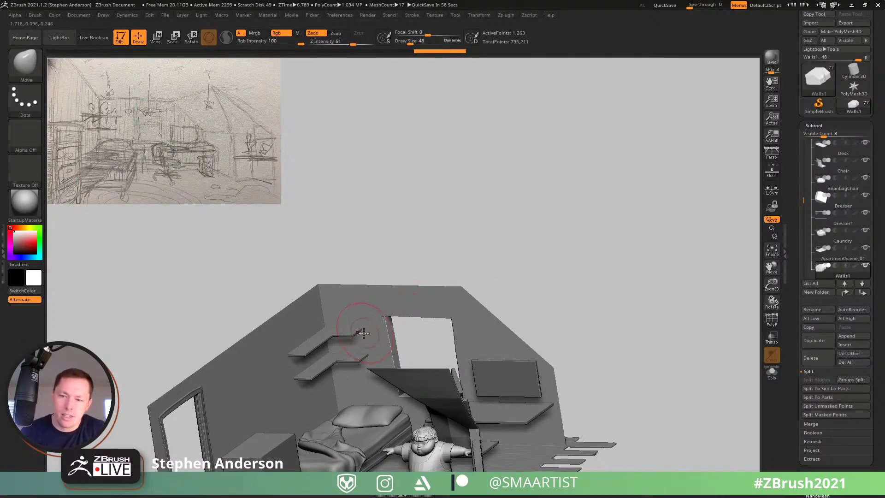
pyautogui.moveTo(350, 339)
pyautogui.mouseDown(button='right')
pyautogui.moveTo(409, 262)
pyautogui.moveTo(465, 242)
pyautogui.moveTo(450, 261)
pyautogui.moveTo(429, 239)
pyautogui.moveTo(375, 275)
pyautogui.moveTo(376, 267)
pyautogui.moveTo(398, 266)
pyautogui.moveTo(359, 306)
pyautogui.mouseUp(button='right')
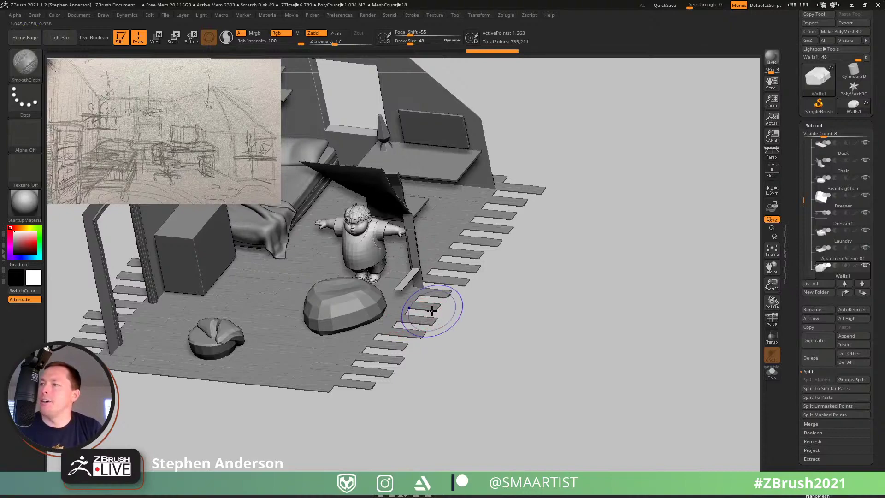
pyautogui.hotkey('shift', 'f')
pyautogui.keyDown('alt'); pyautogui.click(431, 321); pyautogui.keyUp('alt')
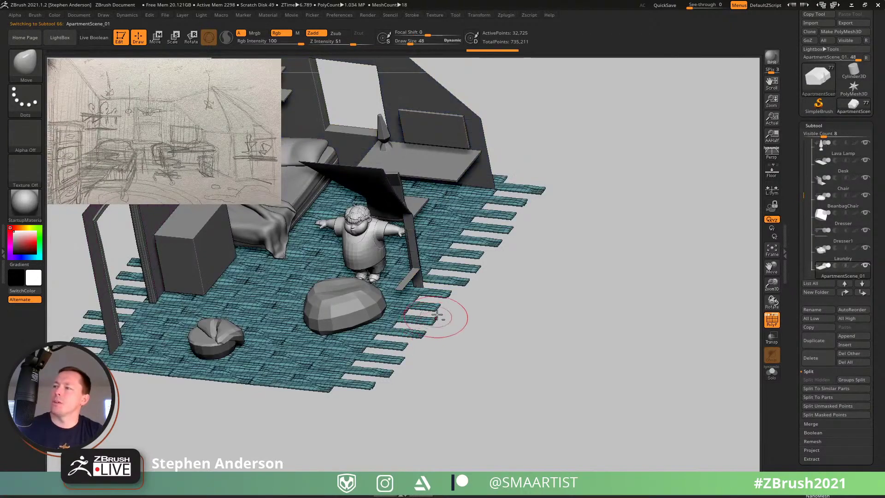
pyautogui.moveTo(446, 311)
pyautogui.mouseDown(button='right')
pyautogui.moveTo(442, 319)
pyautogui.moveTo(441, 286)
pyautogui.mouseUp(button='right')
pyautogui.press('f')
pyautogui.keyDown('alt'); pyautogui.moveTo(327, 288); pyautogui.dragTo(327, 339, button='right'); pyautogui.keyUp('alt')
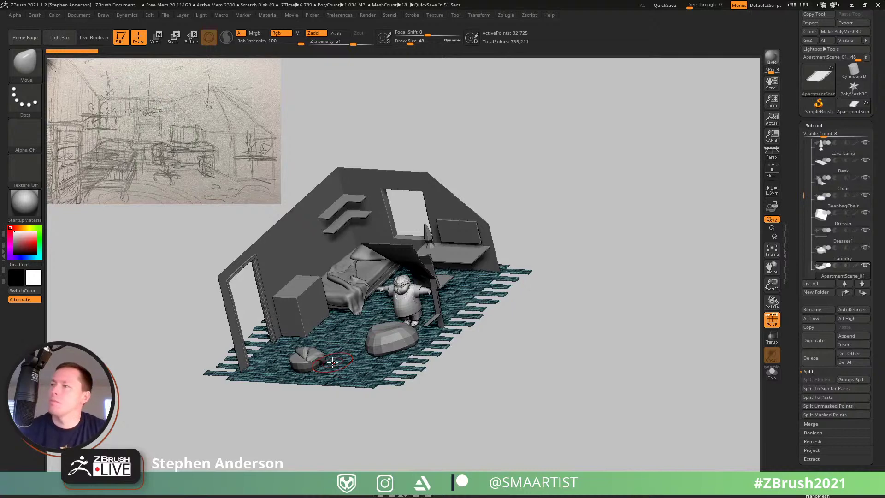
# Step: Duplicate the plank floor subtool and hide the wireframe display on the copy
pyautogui.hotkey('shift', 'f')
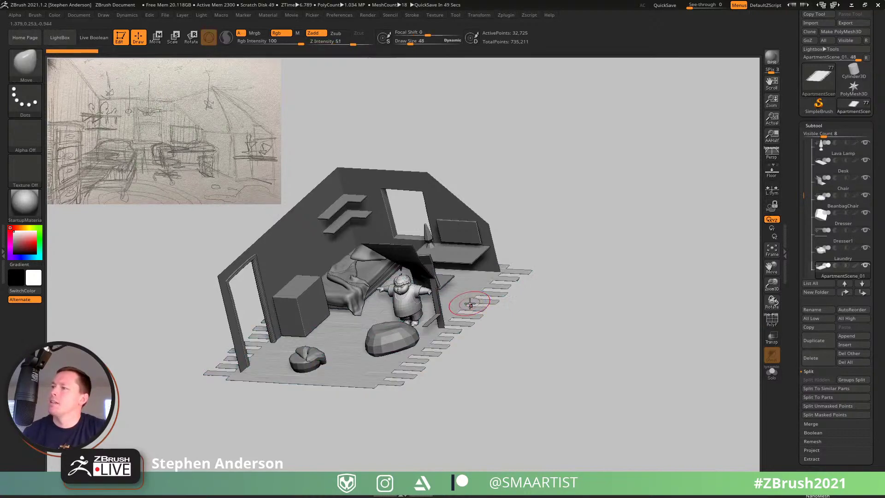
pyautogui.moveTo(469, 303)
pyautogui.mouseDown(button='right')
pyautogui.moveTo(478, 332)
pyautogui.moveTo(460, 315)
pyautogui.moveTo(484, 364)
pyautogui.moveTo(414, 323)
pyautogui.moveTo(428, 381)
pyautogui.moveTo(448, 405)
pyautogui.moveTo(462, 336)
pyautogui.moveTo(454, 348)
pyautogui.mouseUp(button='right')
pyautogui.hotkey('shift', 'f')
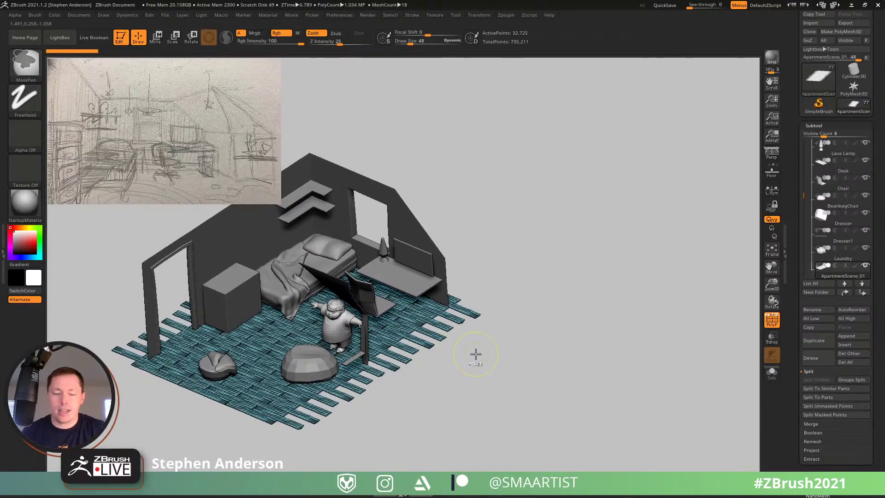
pyautogui.hotkey('ctrl', 'shift', 'd')
pyautogui.moveTo(520, 332); pyautogui.dragTo(461, 325, button='right')
pyautogui.moveTo(461, 325)
pyautogui.keyDown('ctrl'); pyautogui.mouseDown(button='right')
pyautogui.moveTo(462, 361)
pyautogui.moveTo(444, 393)
pyautogui.moveTo(417, 389)
pyautogui.moveTo(422, 383)
pyautogui.moveTo(430, 402)
pyautogui.moveTo(405, 355)
pyautogui.mouseUp(button='right'); pyautogui.keyUp('ctrl')
pyautogui.hotkey('shift', 'f')
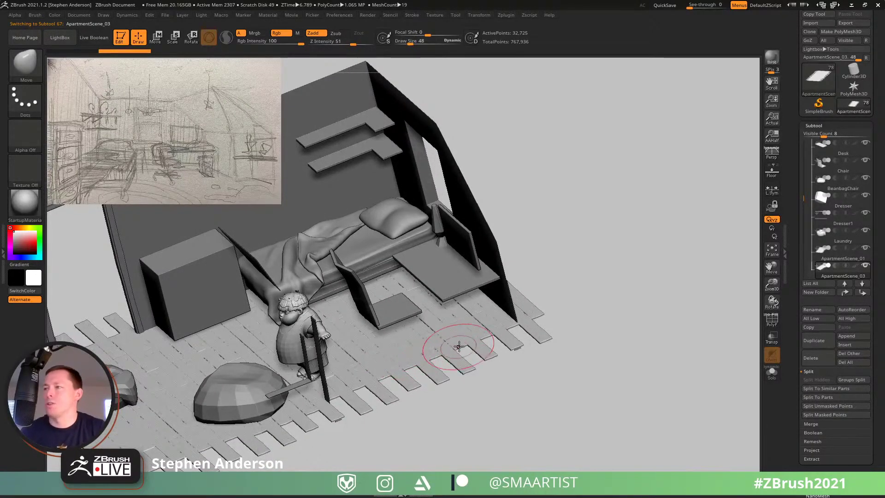
# Step: Centre the transform gizmo on the duplicated floor and rotate the planks upright into a vertical wall plane
pyautogui.press('w')
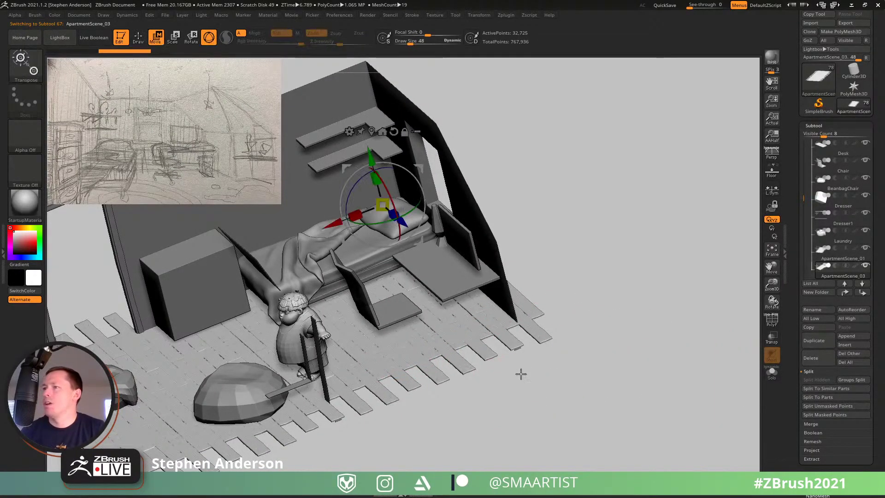
pyautogui.moveTo(521, 374); pyautogui.dragTo(422, 348, button='right')
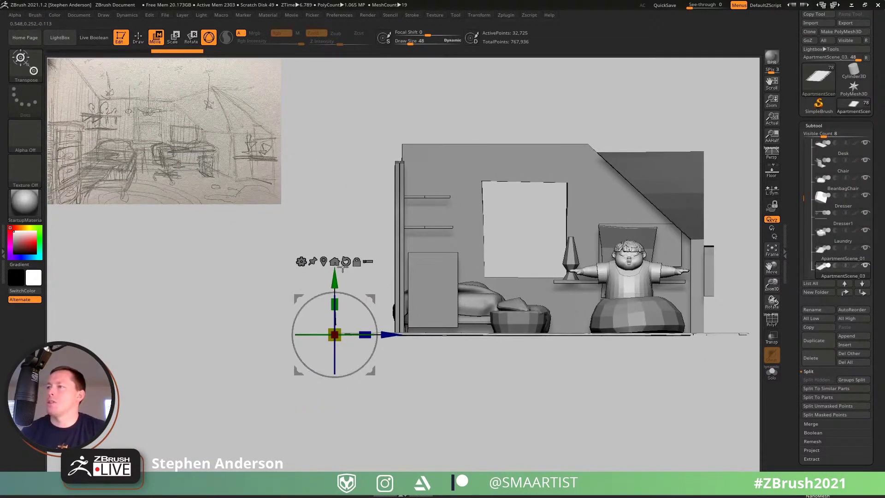
pyautogui.click(324, 261)
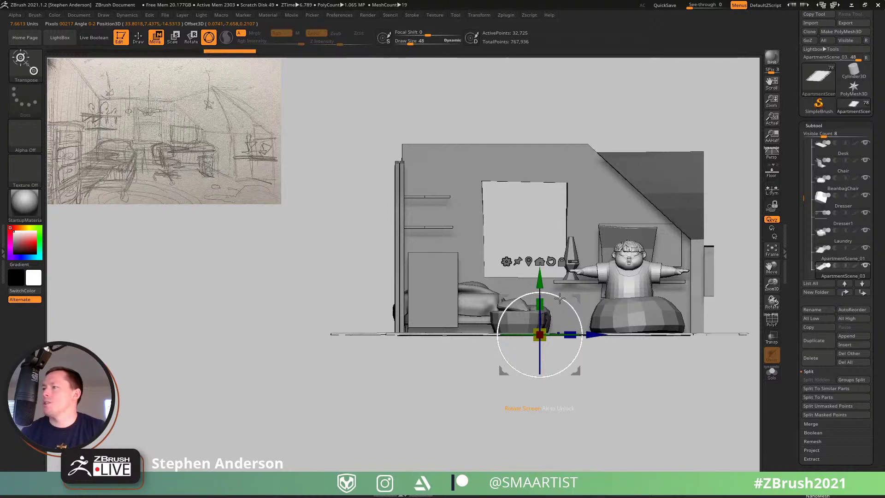
pyautogui.keyDown('alt'); pyautogui.moveTo(559, 298); pyautogui.dragTo(575, 354); pyautogui.keyUp('alt')
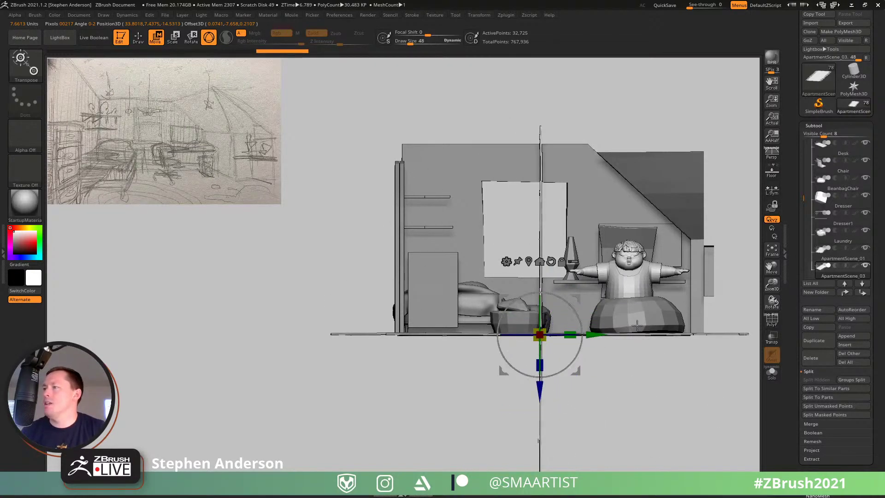
pyautogui.moveTo(637, 325); pyautogui.dragTo(573, 344, button='right')
pyautogui.keyDown('alt'); pyautogui.moveTo(755, 288); pyautogui.dragTo(617, 286, button='right'); pyautogui.keyUp('alt')
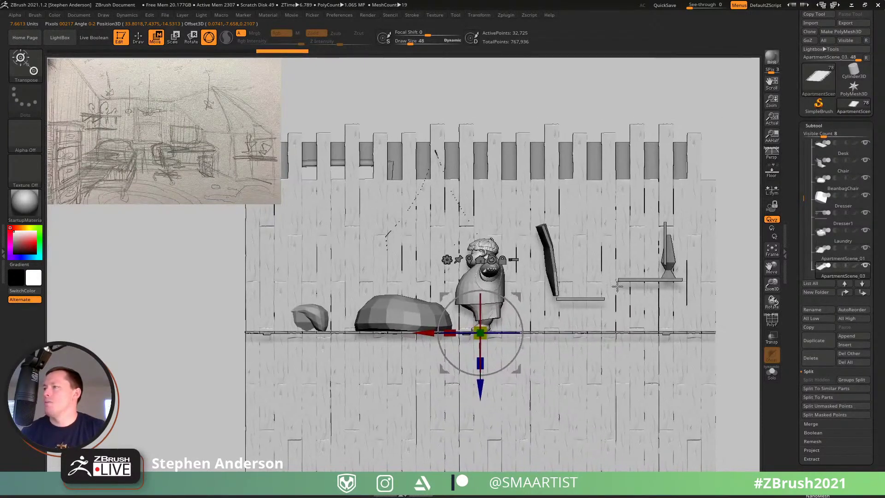
# Step: Isolate the upright plank copy, hide everything except a short band of plank rows, and delete the hidden geometry
pyautogui.click(777, 378)
pyautogui.press('q')
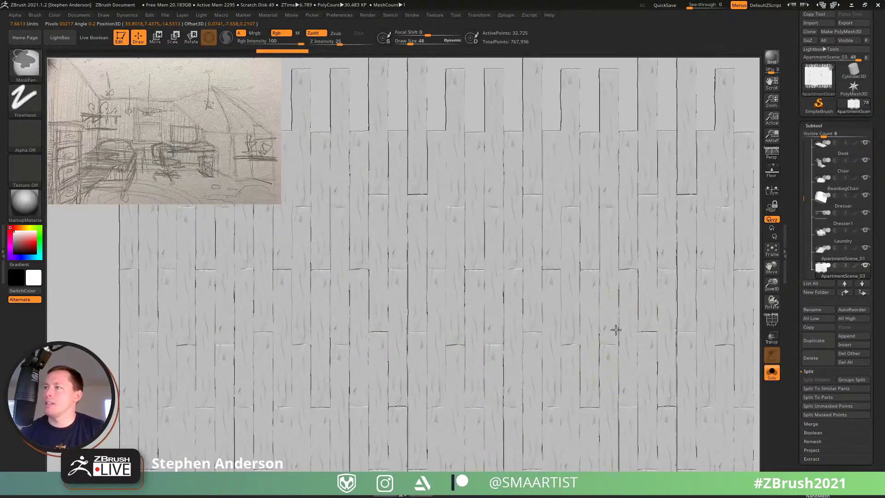
pyautogui.keyDown('ctrl'); pyautogui.moveTo(618, 332); pyautogui.dragTo(697, 348, button='right'); pyautogui.keyUp('ctrl')
pyautogui.moveTo(711, 331)
pyautogui.keyDown('ctrl'); pyautogui.keyDown('shift'); pyautogui.mouseDown()
pyautogui.moveTo(461, 354)
pyautogui.moveTo(366, 337)
pyautogui.moveTo(371, 319)
pyautogui.mouseUp(); pyautogui.keyUp('shift'); pyautogui.keyUp('ctrl')
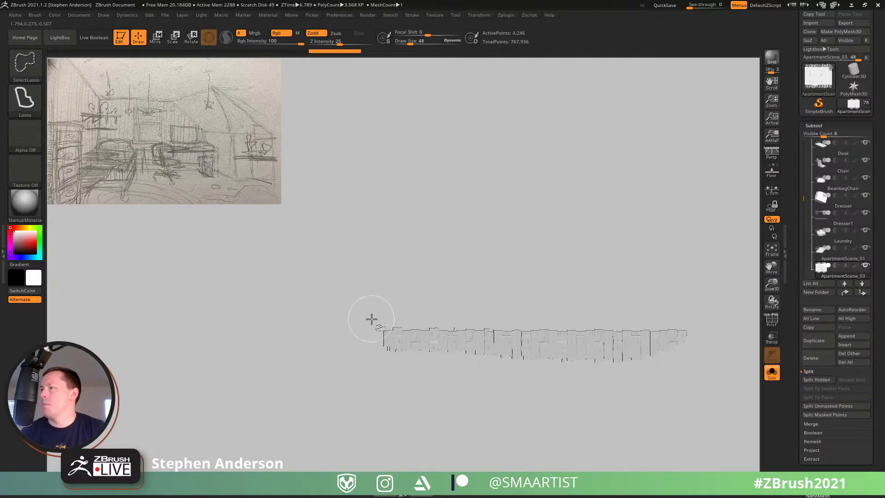
pyautogui.keyDown('ctrl'); pyautogui.keyDown('shift'); pyautogui.click(600, 316); pyautogui.keyUp('shift'); pyautogui.keyUp('ctrl')
pyautogui.press('f')
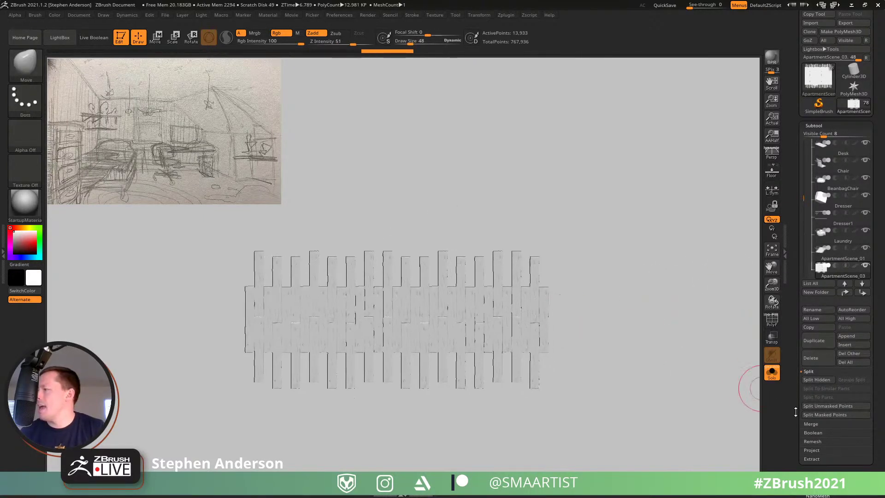
pyautogui.click(816, 420)
pyautogui.click(830, 391)
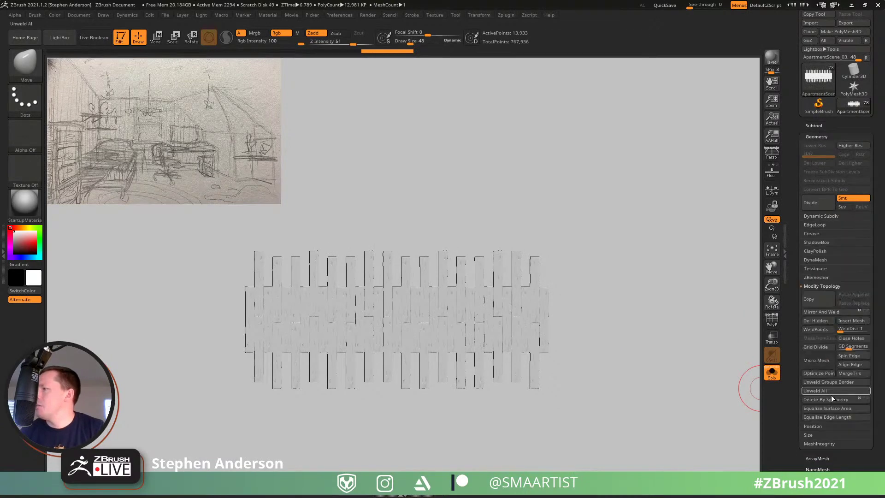
# Step: Lasso-hide the lowest row of planks and delete it, leaving two interlocking rows
pyautogui.keyDown('ctrl'); pyautogui.moveTo(468, 330); pyautogui.dragTo(485, 352, button='right'); pyautogui.keyUp('ctrl')
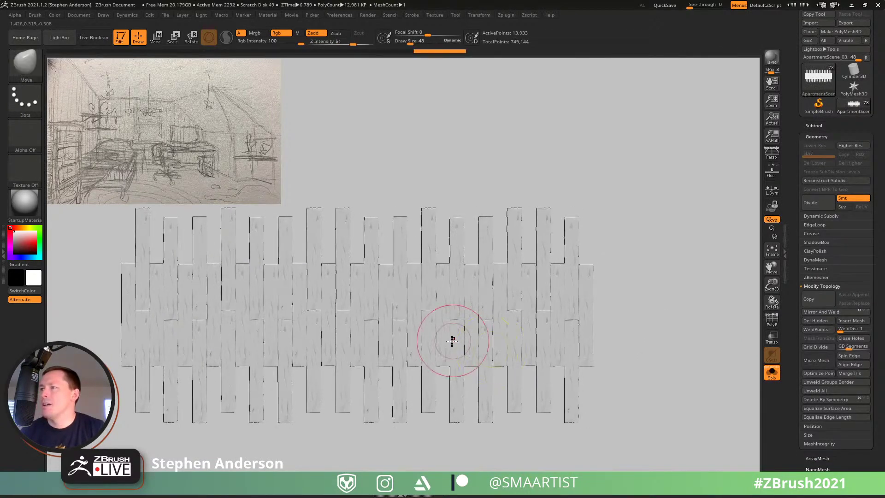
pyautogui.moveTo(654, 425)
pyautogui.keyDown('ctrl'); pyautogui.keyDown('alt'); pyautogui.keyDown('shift'); pyautogui.mouseDown()
pyautogui.moveTo(576, 458)
pyautogui.moveTo(138, 466)
pyautogui.moveTo(129, 406)
pyautogui.moveTo(213, 389)
pyautogui.mouseUp(); pyautogui.keyUp('shift'); pyautogui.keyUp('alt'); pyautogui.keyUp('ctrl')
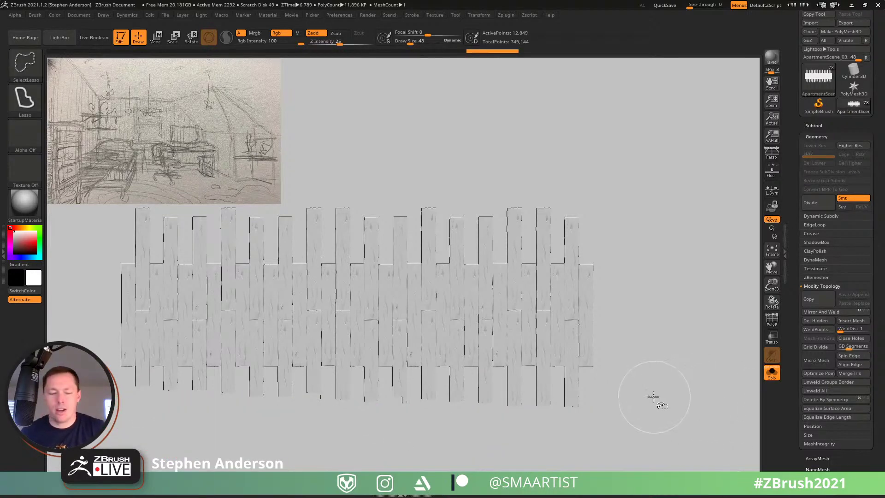
pyautogui.keyDown('ctrl'); pyautogui.keyDown('shift'); pyautogui.moveTo(653, 382); pyautogui.dragTo(710, 430); pyautogui.keyUp('shift'); pyautogui.keyUp('ctrl')
pyautogui.hotkey('ctrl', 'shift', 'a')
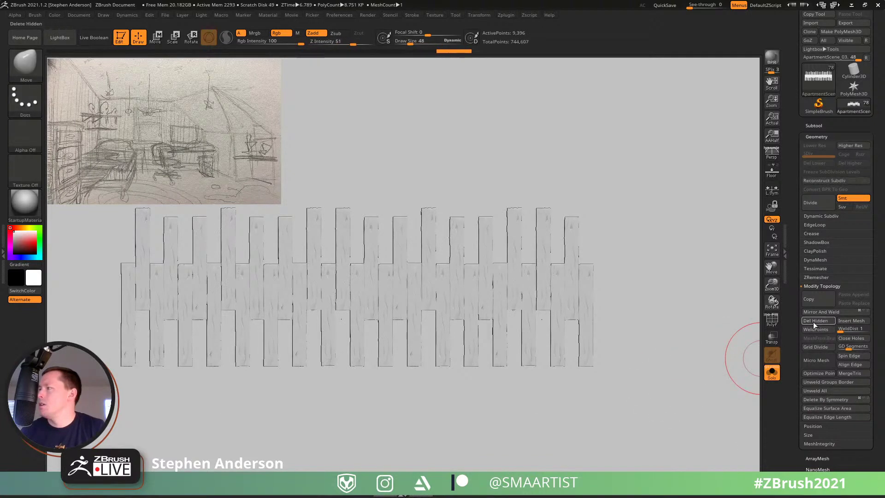
# Step: Mask the upper row of planks and move the lower row up between them to form a single row
pyautogui.moveTo(615, 344)
pyautogui.keyDown('alt'); pyautogui.mouseDown()
pyautogui.moveTo(685, 351)
pyautogui.moveTo(166, 359)
pyautogui.mouseUp(); pyautogui.keyUp('alt')
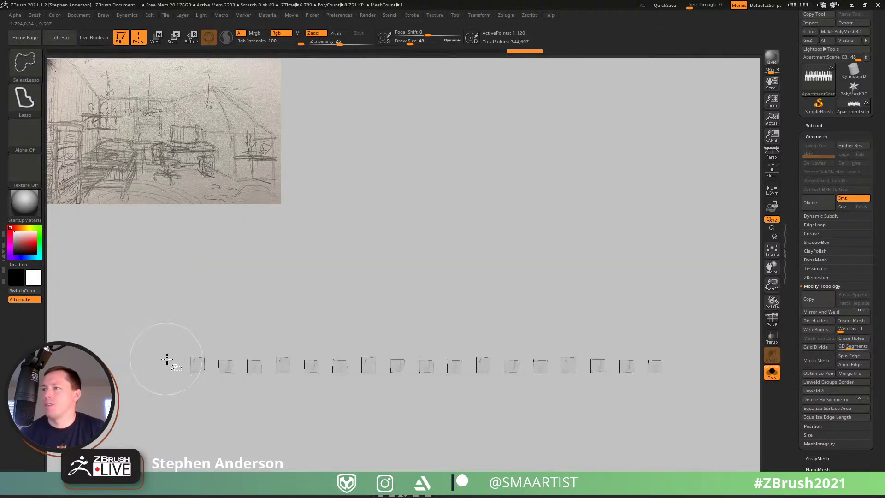
pyautogui.keyDown('ctrl'); pyautogui.keyDown('shift'); pyautogui.click(189, 372); pyautogui.keyUp('shift'); pyautogui.keyUp('ctrl')
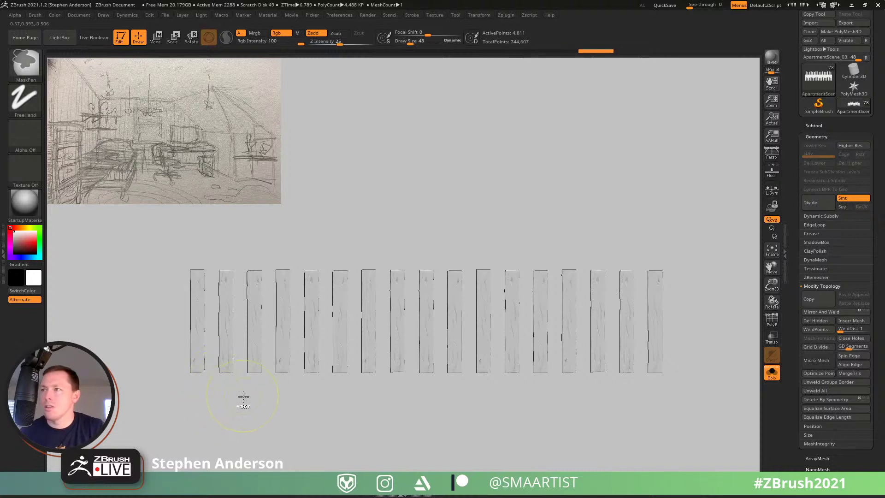
pyautogui.keyDown('ctrl'); pyautogui.keyDown('shift'); pyautogui.click(257, 405); pyautogui.keyUp('shift'); pyautogui.keyUp('ctrl')
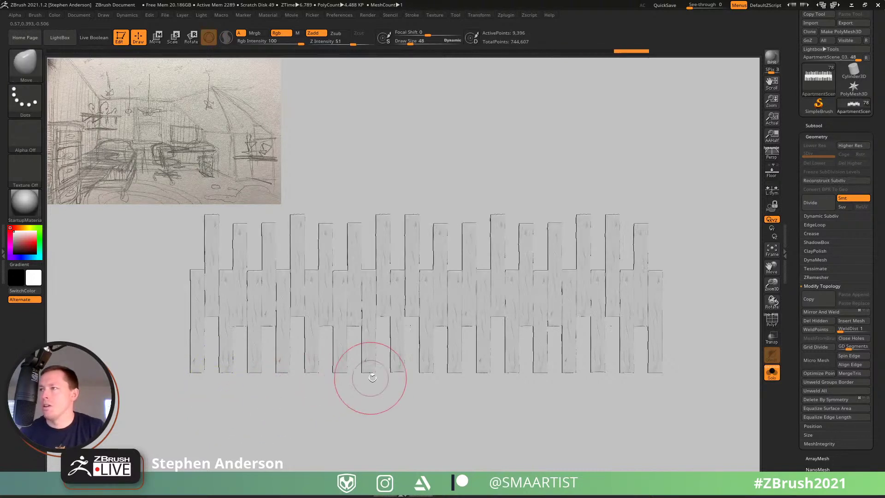
pyautogui.press('w')
pyautogui.keyDown('ctrl'); pyautogui.click(363, 363); pyautogui.keyUp('ctrl')
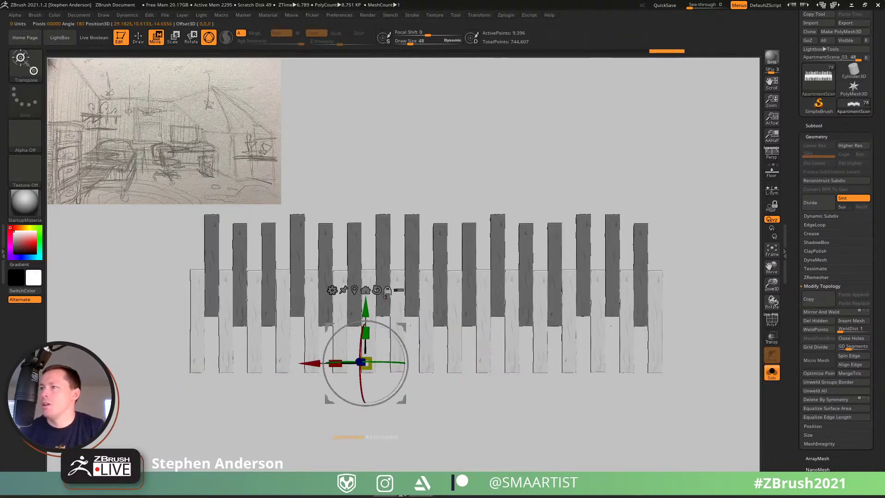
pyautogui.moveTo(365, 311); pyautogui.dragTo(365, 259)
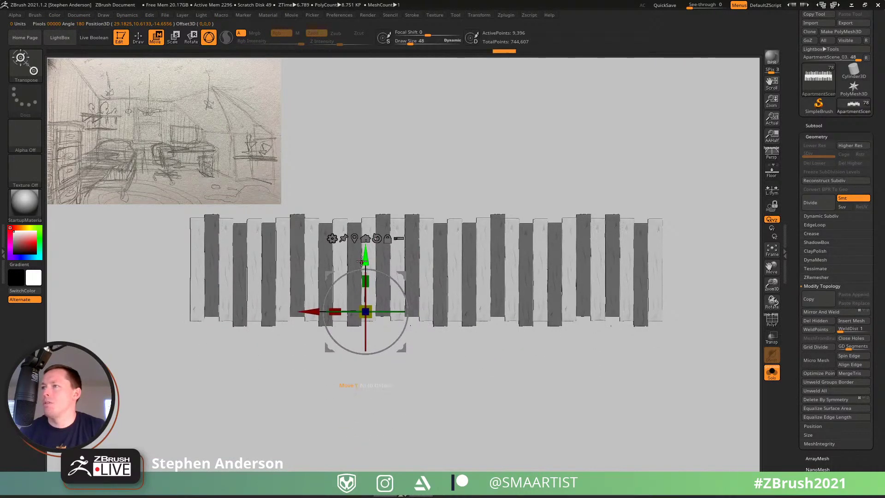
# Step: Centre the gizmo on the unmasked planks, turn them end for end, and reset the gizmo orientation
pyautogui.keyDown('ctrl'); pyautogui.moveTo(323, 267); pyautogui.dragTo(327, 276, button='right'); pyautogui.keyUp('ctrl')
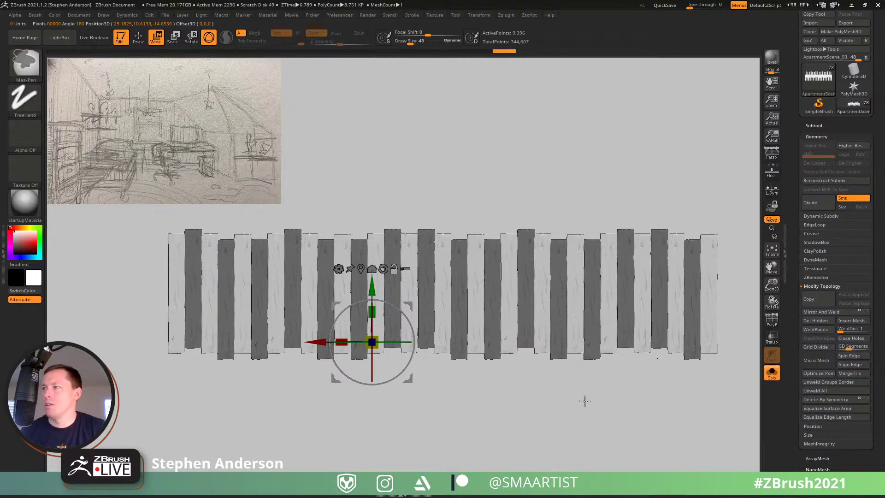
pyautogui.hotkey('shift', 'f')
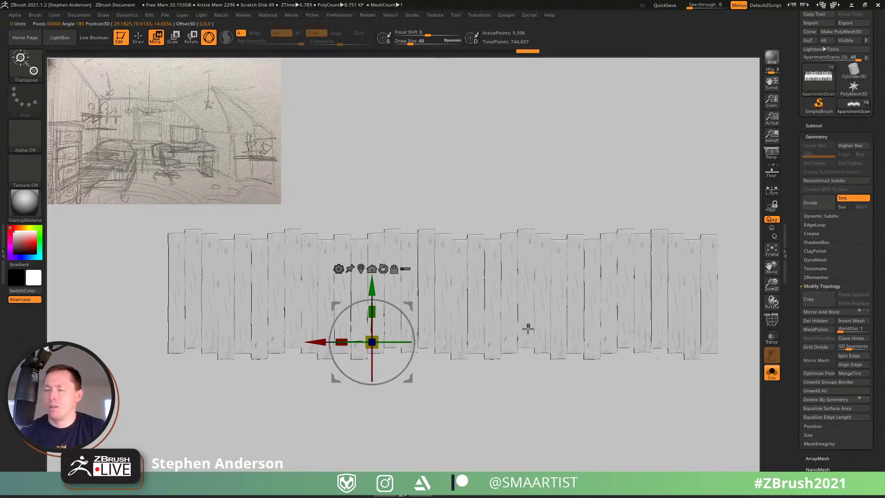
pyautogui.keyDown('alt'); pyautogui.moveTo(600, 292); pyautogui.dragTo(568, 305, button='right'); pyautogui.keyUp('alt')
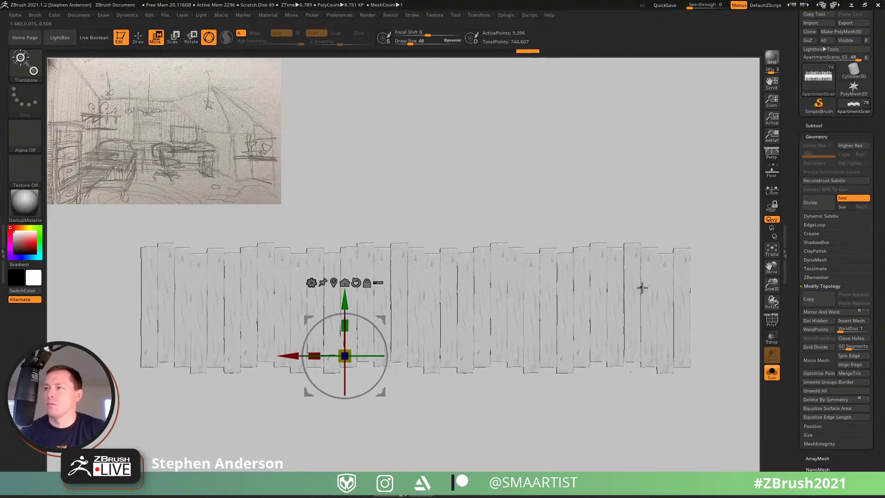
pyautogui.hotkey('shift', 'f')
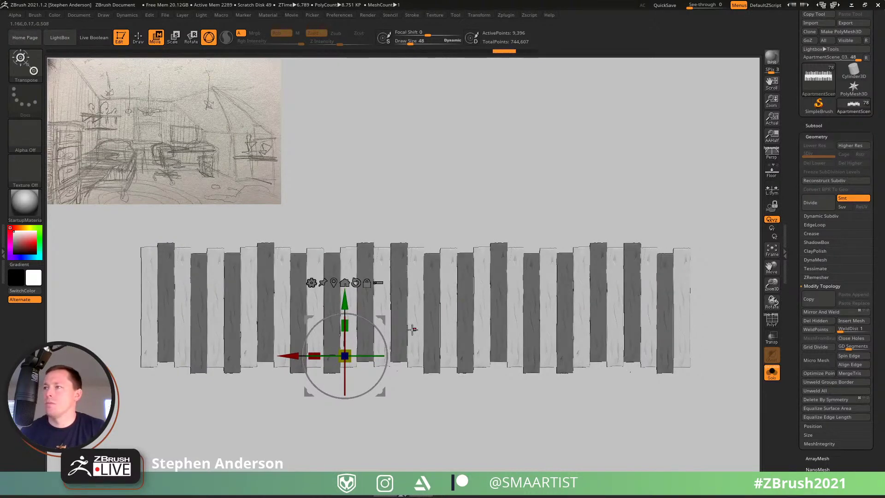
pyautogui.keyDown('alt'); pyautogui.moveTo(332, 282); pyautogui.dragTo(395, 360); pyautogui.keyUp('alt')
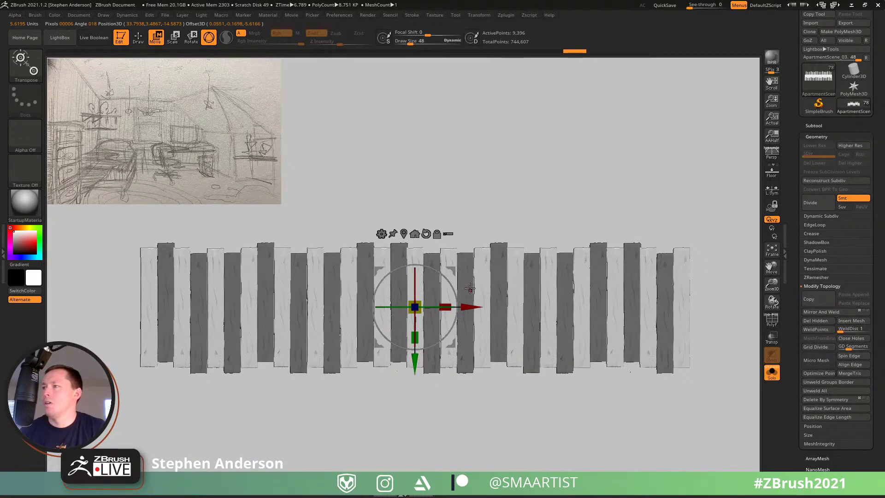
pyautogui.click(426, 233)
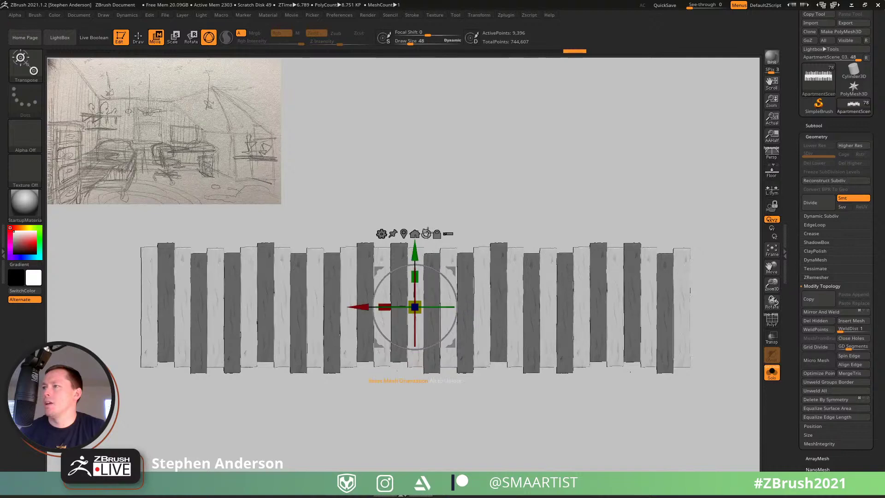
pyautogui.hotkey('ctrl', 'z')
pyautogui.hotkey('ctrl', 'z')
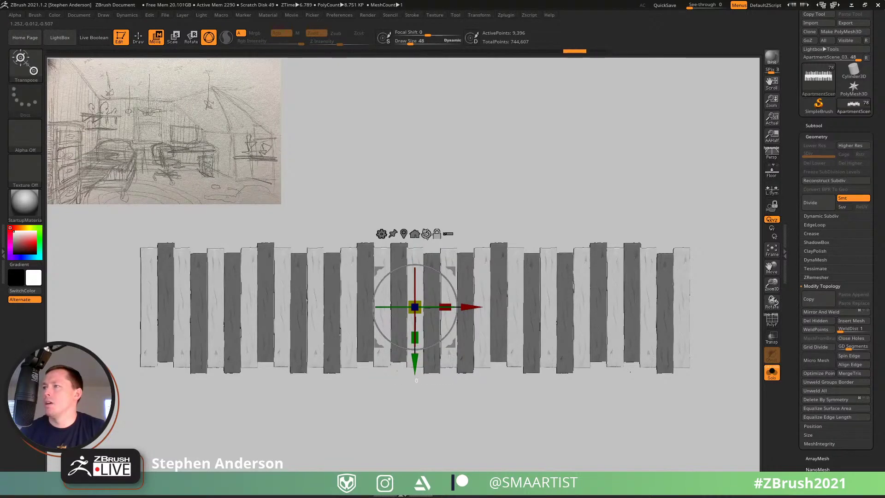
pyautogui.click(426, 235)
pyautogui.press('q')
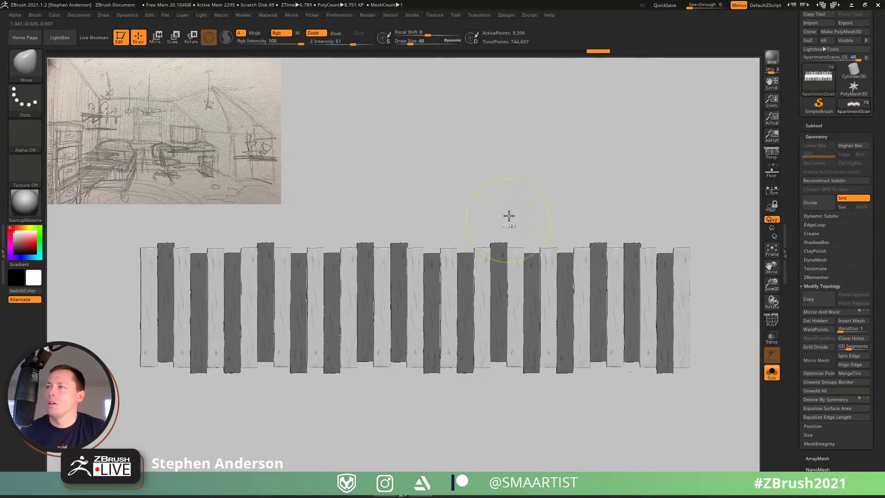
# Step: Clear the mask from the single plank row and show its wireframe with polygroup colours
pyautogui.keyDown('ctrl'); pyautogui.moveTo(507, 215); pyautogui.dragTo(514, 227); pyautogui.keyUp('ctrl')
pyautogui.hotkey('shift', 'f')
pyautogui.hotkey('shift', 'f')
pyautogui.moveTo(516, 335)
pyautogui.mouseDown(button='right')
pyautogui.moveTo(539, 326)
pyautogui.moveTo(519, 327)
pyautogui.mouseUp(button='right')
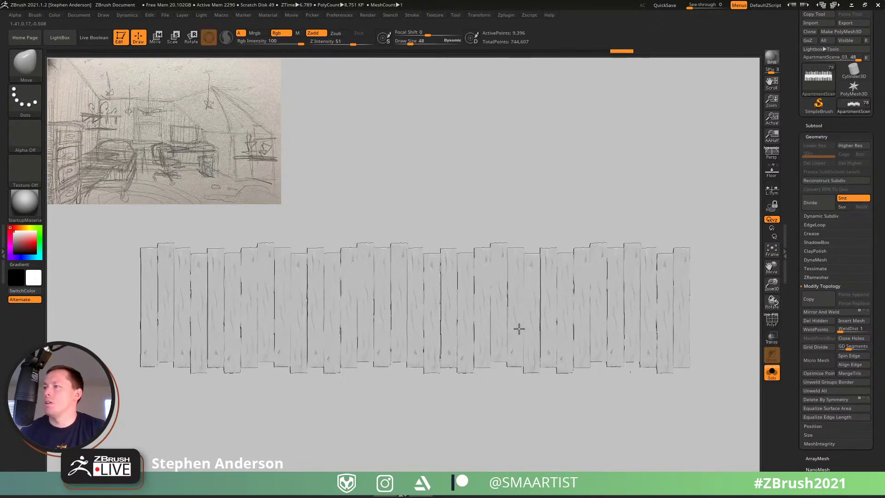
pyautogui.keyDown('ctrl'); pyautogui.click(454, 425); pyautogui.keyUp('ctrl')
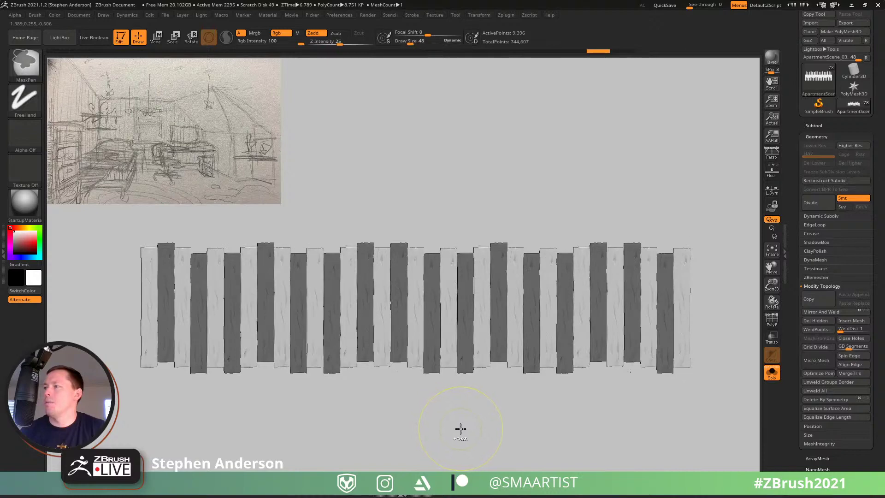
pyautogui.keyDown('ctrl'); pyautogui.moveTo(453, 421); pyautogui.dragTo(500, 444); pyautogui.keyUp('ctrl')
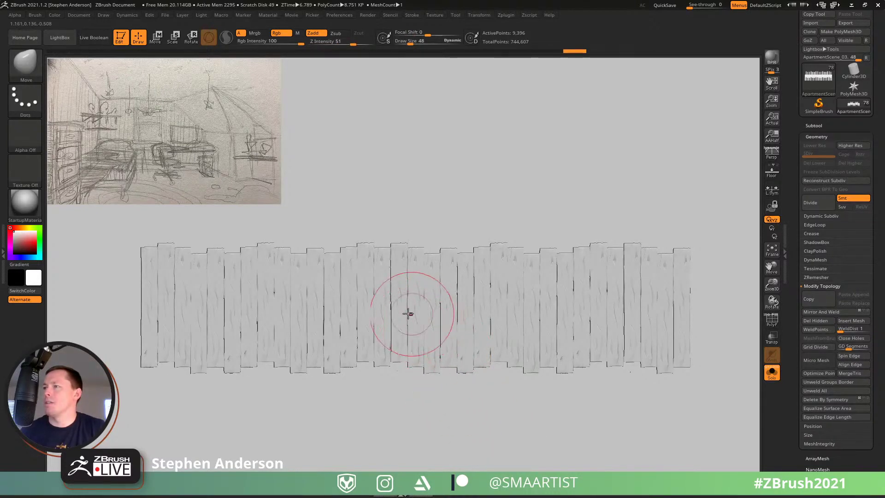
pyautogui.moveTo(421, 322)
pyautogui.mouseDown(button='right')
pyautogui.moveTo(415, 329)
pyautogui.moveTo(436, 330)
pyautogui.mouseUp(button='right')
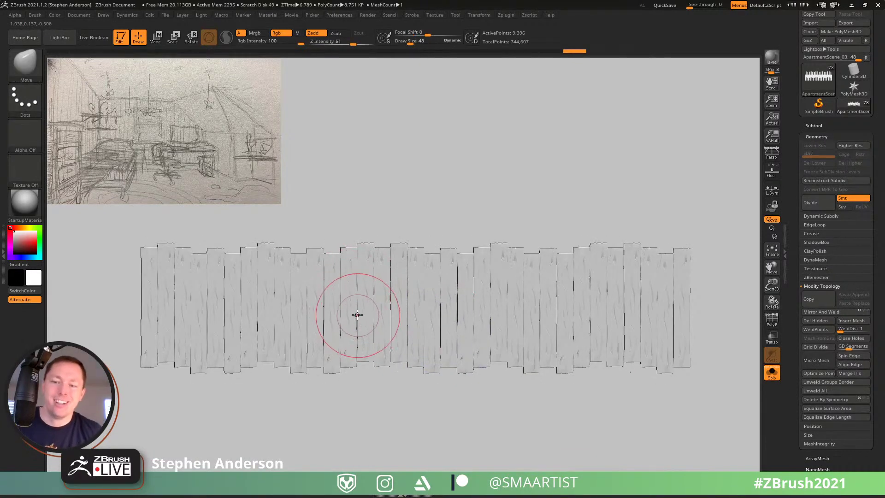
pyautogui.moveTo(356, 311)
pyautogui.keyDown('ctrl'); pyautogui.mouseDown(button='right')
pyautogui.moveTo(368, 325)
pyautogui.moveTo(391, 315)
pyautogui.moveTo(387, 308)
pyautogui.mouseUp(button='right'); pyautogui.keyUp('ctrl')
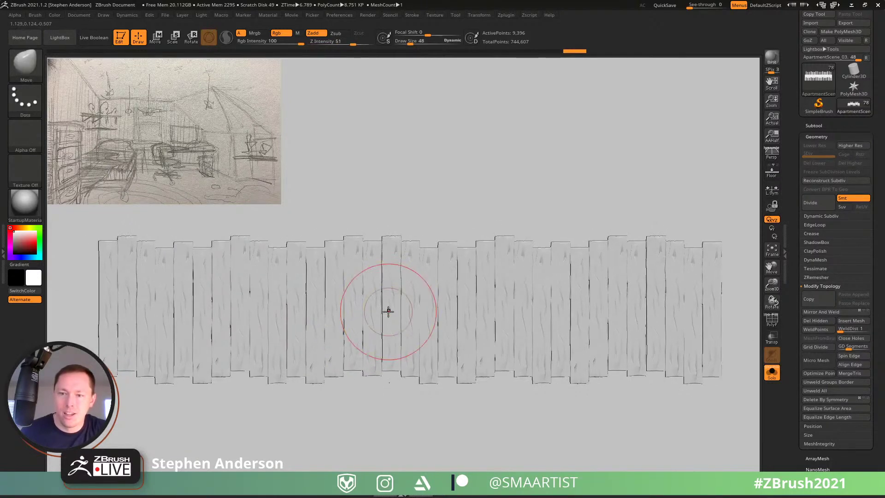
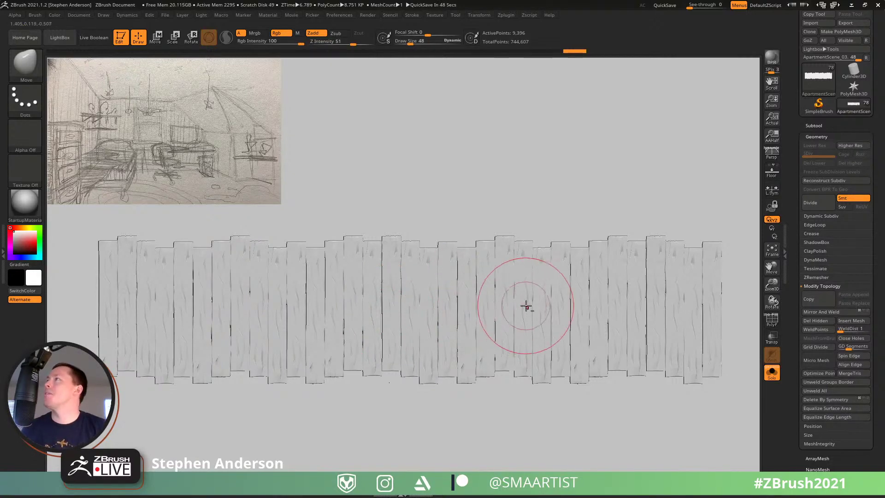
pyautogui.keyDown('alt'); pyautogui.moveTo(527, 305); pyautogui.dragTo(506, 296, button='right'); pyautogui.keyUp('alt')
pyautogui.hotkey('shift', 'f')
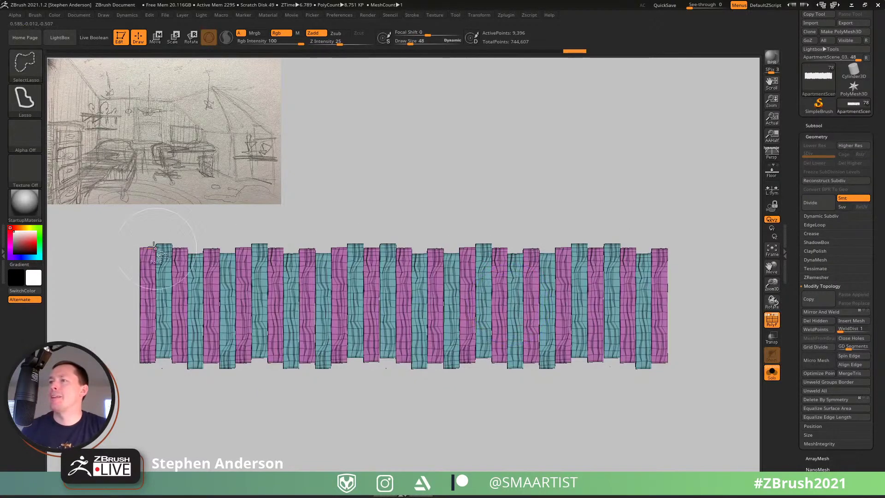
# Step: Try to trim the uneven upper and lower ends of the vertical planks straight with TrimCurve
pyautogui.click(23, 64)
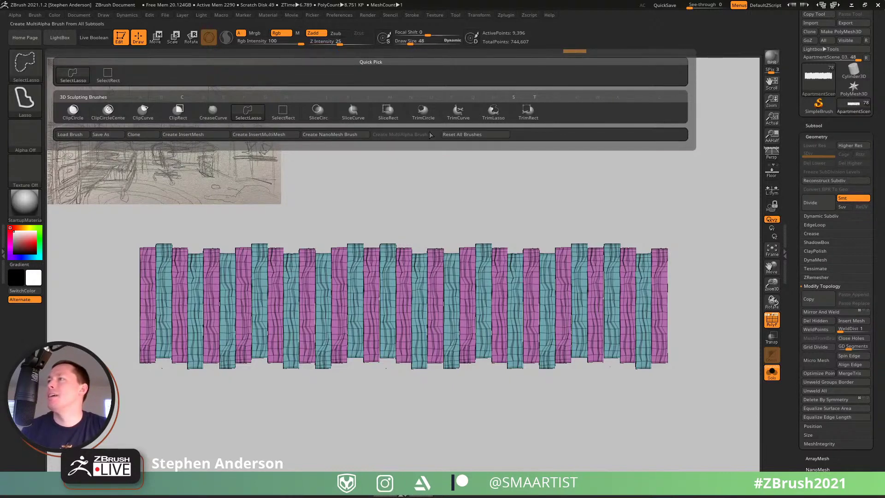
pyautogui.click(459, 113)
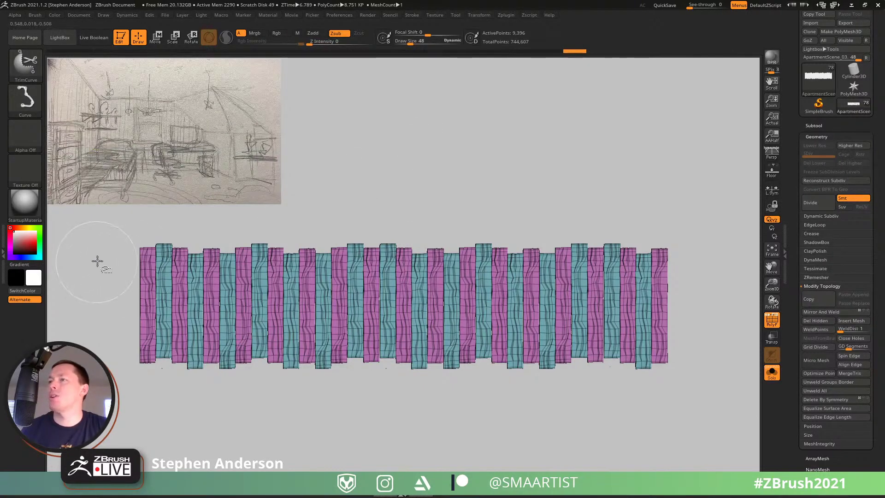
pyautogui.keyDown('ctrl'); pyautogui.keyDown('shift'); pyautogui.moveTo(97, 260); pyautogui.dragTo(742, 255); pyautogui.keyUp('shift'); pyautogui.keyUp('ctrl')
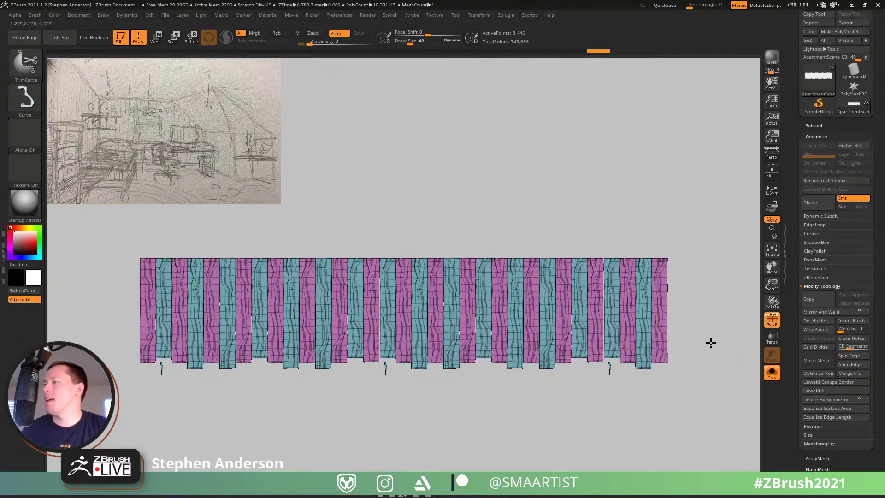
pyautogui.moveTo(710, 341)
pyautogui.keyDown('ctrl'); pyautogui.keyDown('shift'); pyautogui.mouseDown()
pyautogui.moveTo(146, 341)
pyautogui.moveTo(103, 345)
pyautogui.moveTo(106, 354)
pyautogui.mouseUp(); pyautogui.keyUp('shift'); pyautogui.keyUp('ctrl')
pyautogui.moveTo(479, 302)
pyautogui.mouseDown(button='right')
pyautogui.moveTo(525, 328)
pyautogui.moveTo(535, 297)
pyautogui.moveTo(652, 284)
pyautogui.mouseUp(button='right')
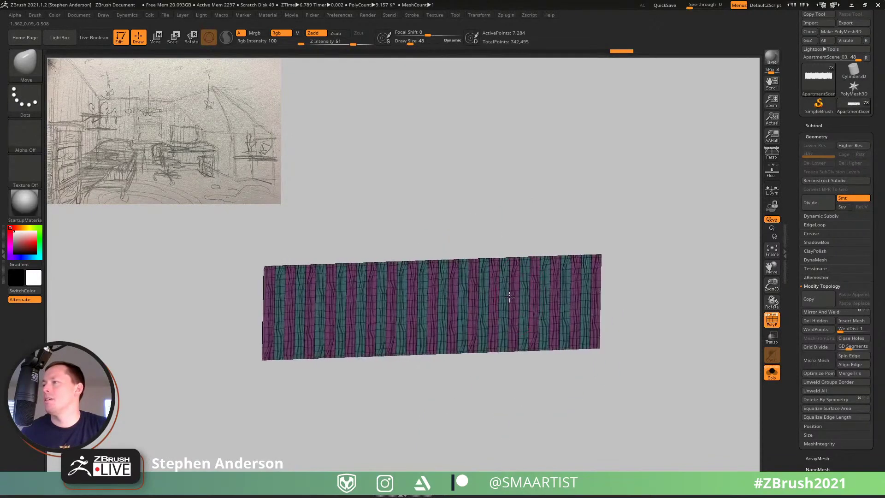
pyautogui.moveTo(466, 306)
pyautogui.mouseDown(button='right')
pyautogui.moveTo(529, 297)
pyautogui.moveTo(474, 302)
pyautogui.moveTo(532, 323)
pyautogui.mouseUp(button='right')
pyautogui.moveTo(467, 325)
pyautogui.mouseDown(button='right')
pyautogui.moveTo(513, 283)
pyautogui.moveTo(379, 310)
pyautogui.mouseUp(button='right')
pyautogui.keyDown('ctrl'); pyautogui.moveTo(379, 309); pyautogui.dragTo(525, 255, button='right'); pyautogui.keyUp('ctrl')
pyautogui.moveTo(525, 254)
pyautogui.keyDown('alt'); pyautogui.mouseDown(button='right')
pyautogui.moveTo(421, 268)
pyautogui.moveTo(474, 257)
pyautogui.moveTo(462, 266)
pyautogui.mouseUp(button='right'); pyautogui.keyUp('alt')
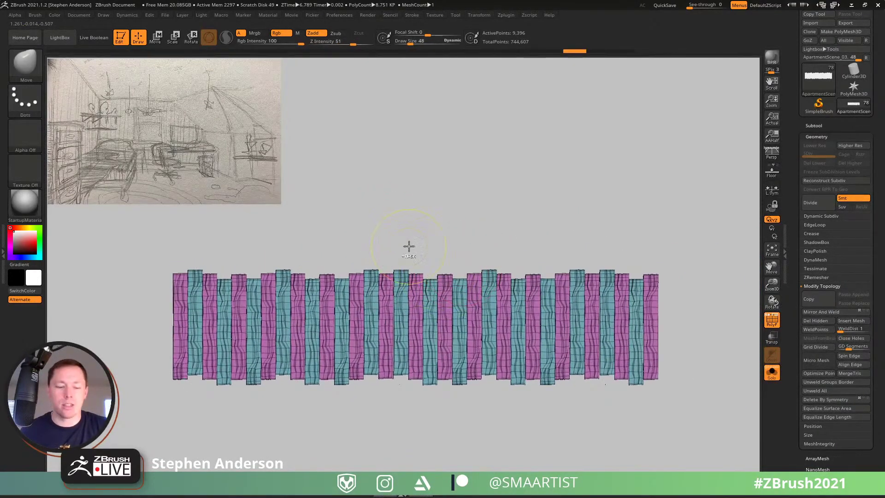
# Step: Slice the plank row straight across near its upper and lower ends with SliceCurve to separate the uneven ends
pyautogui.keyDown('ctrl'); pyautogui.keyDown('shift'); pyautogui.click(26, 64); pyautogui.keyUp('shift'); pyautogui.keyUp('ctrl')
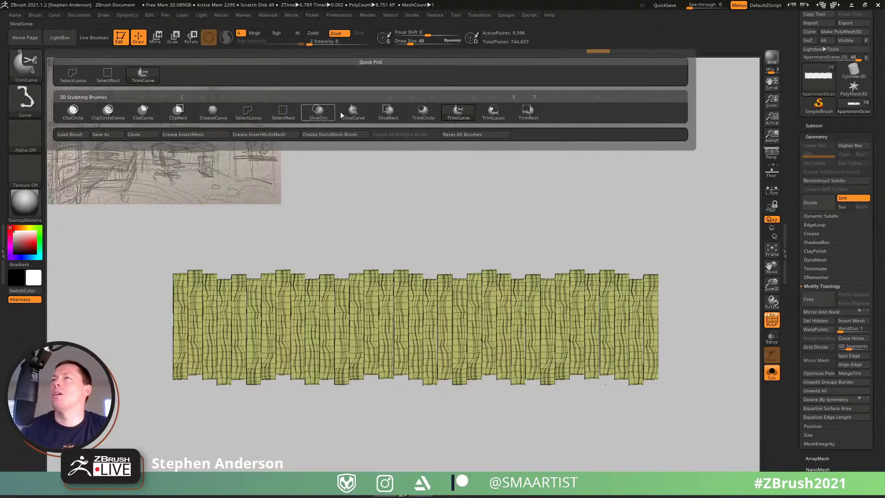
pyautogui.click(354, 118)
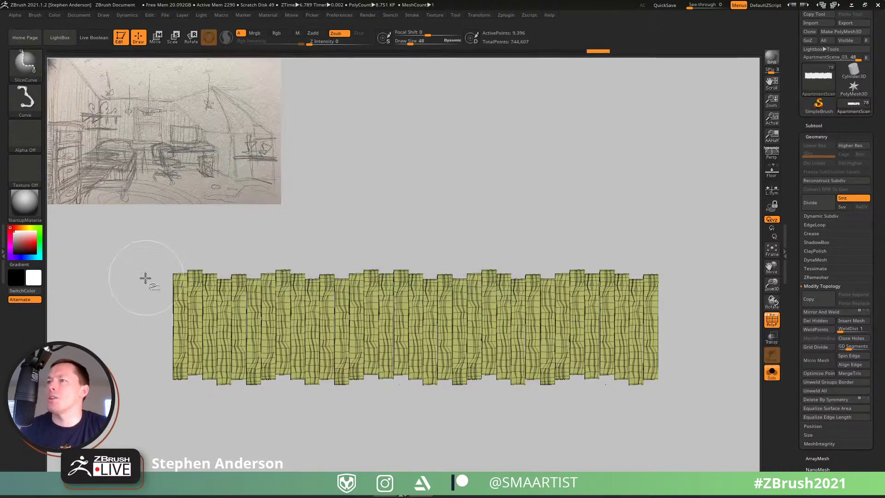
pyautogui.moveTo(112, 282)
pyautogui.keyDown('ctrl'); pyautogui.keyDown('shift'); pyautogui.mouseDown()
pyautogui.moveTo(292, 263)
pyautogui.moveTo(698, 278)
pyautogui.mouseUp(); pyautogui.keyUp('shift'); pyautogui.keyUp('ctrl')
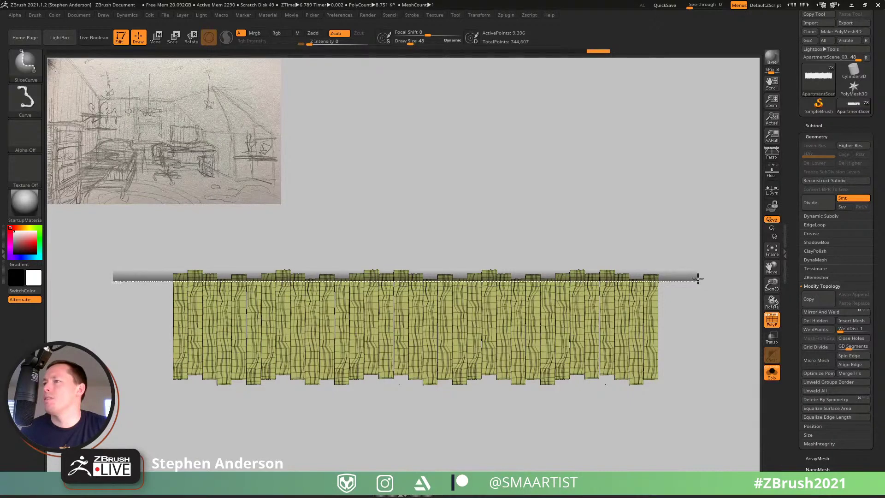
pyautogui.keyDown('ctrl'); pyautogui.keyDown('shift'); pyautogui.moveTo(698, 278); pyautogui.dragTo(697, 279); pyautogui.keyUp('shift'); pyautogui.keyUp('ctrl')
pyautogui.keyDown('ctrl'); pyautogui.keyDown('shift'); pyautogui.moveTo(712, 374); pyautogui.dragTo(127, 377); pyautogui.keyUp('shift'); pyautogui.keyUp('ctrl')
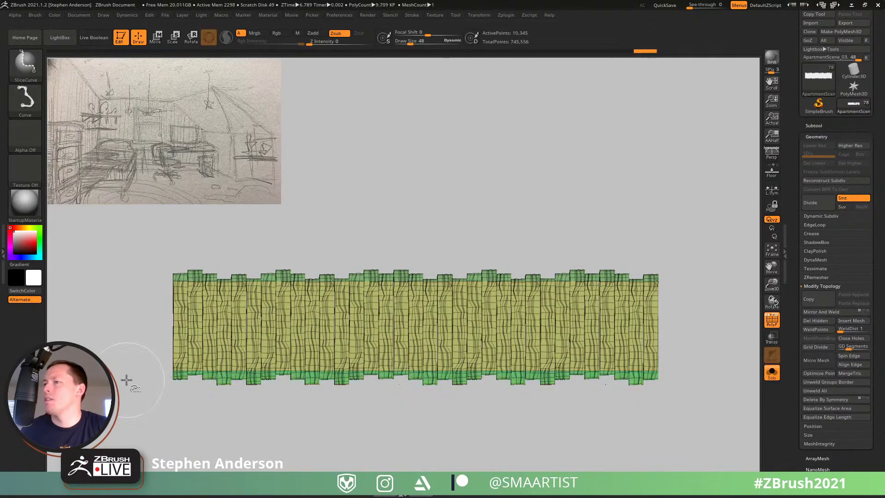
# Step: Isolate the middle polygroup of the planks, turn off the wireframe display, and delete the hidden plank ends
pyautogui.keyDown('ctrl'); pyautogui.keyDown('shift'); pyautogui.click(389, 320); pyautogui.keyUp('shift'); pyautogui.keyUp('ctrl')
pyautogui.moveTo(391, 405)
pyautogui.mouseDown()
pyautogui.moveTo(438, 392)
pyautogui.moveTo(481, 345)
pyautogui.mouseUp()
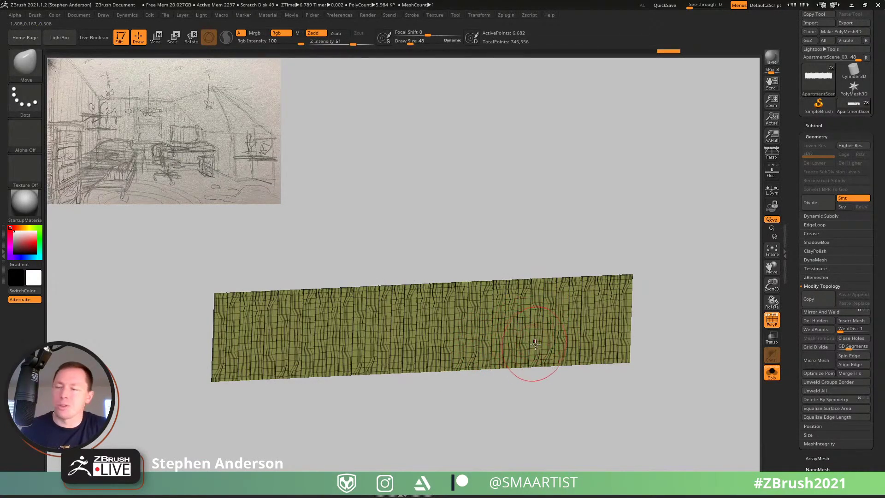
pyautogui.hotkey('shift', 'f')
pyautogui.moveTo(535, 343); pyautogui.dragTo(511, 340)
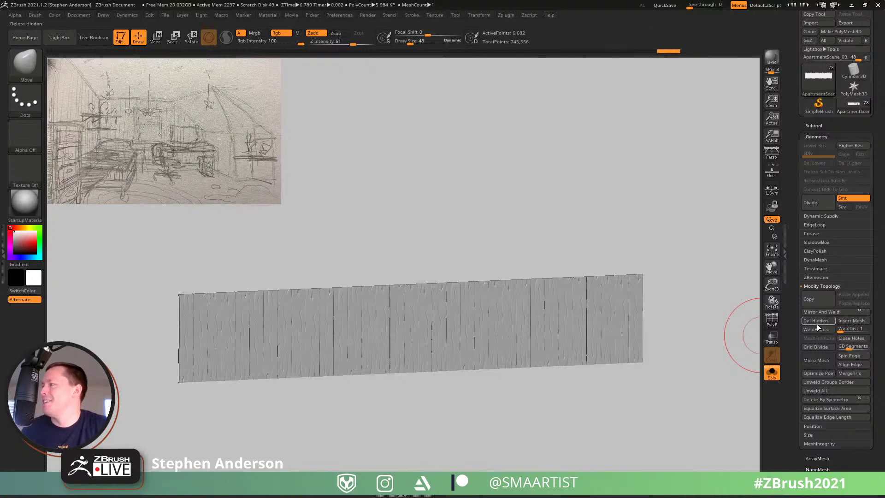
pyautogui.moveTo(719, 318)
pyautogui.keyDown('shift'); pyautogui.mouseDown()
pyautogui.moveTo(513, 306)
pyautogui.moveTo(510, 320)
pyautogui.mouseUp(); pyautogui.keyUp('shift')
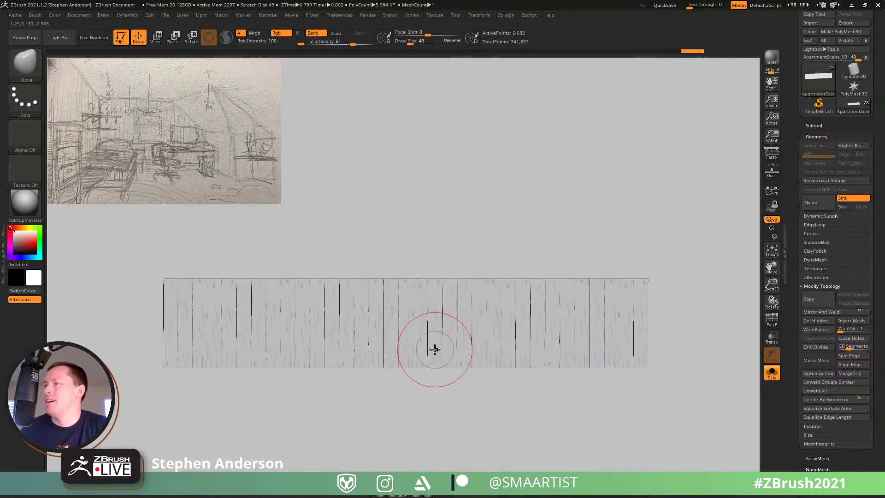
# Step: Show the whole room, scale down the plank panel, and move it toward the wall behind the bed and cabinet
pyautogui.moveTo(435, 335)
pyautogui.mouseDown(button='right')
pyautogui.moveTo(480, 350)
pyautogui.moveTo(538, 348)
pyautogui.moveTo(739, 379)
pyautogui.mouseUp(button='right')
pyautogui.click(771, 374)
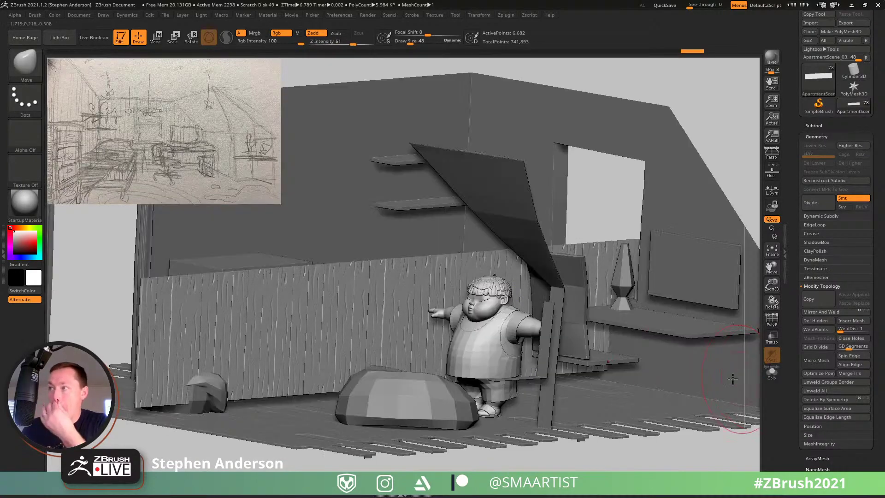
pyautogui.moveTo(374, 318); pyautogui.dragTo(392, 328, button='right')
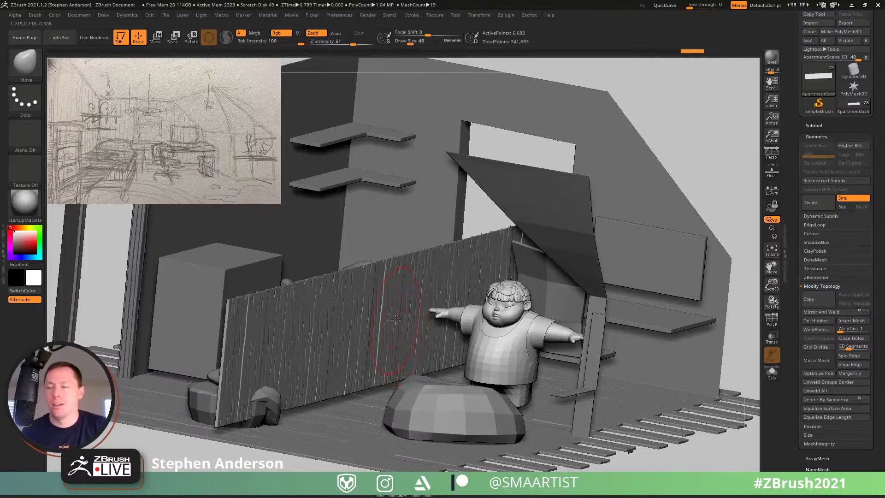
pyautogui.press('r')
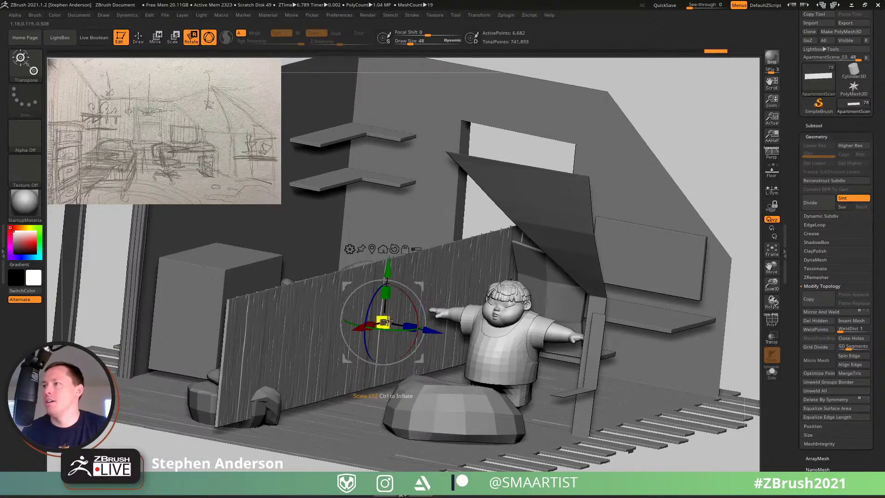
pyautogui.moveTo(385, 321); pyautogui.dragTo(318, 327)
pyautogui.moveTo(318, 327); pyautogui.dragTo(415, 319, button='right')
pyautogui.moveTo(430, 282); pyautogui.dragTo(215, 316)
pyautogui.moveTo(284, 306); pyautogui.dragTo(332, 313, button='right')
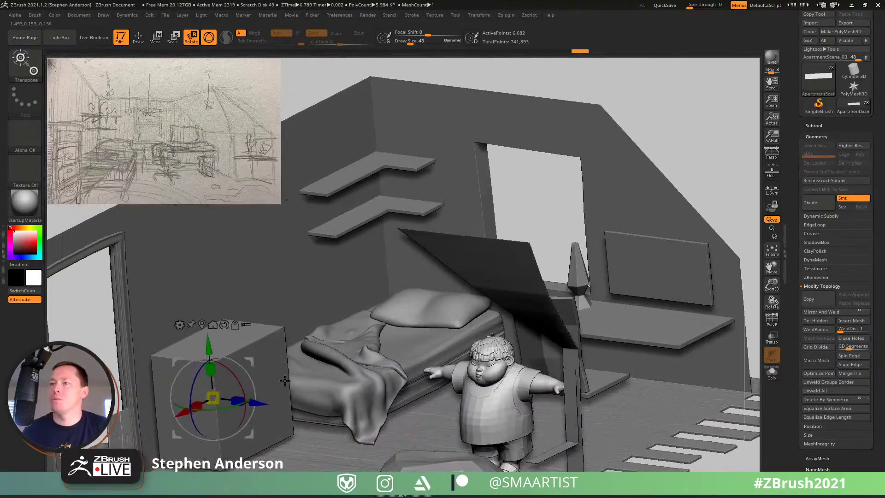
pyautogui.moveTo(255, 406); pyautogui.dragTo(263, 408)
# Step: Slide the plank panel along the wall behind the bed and enlarge it to cover more of the wall
pyautogui.moveTo(263, 408); pyautogui.dragTo(326, 370, button='right')
pyautogui.moveTo(249, 327); pyautogui.dragTo(319, 330)
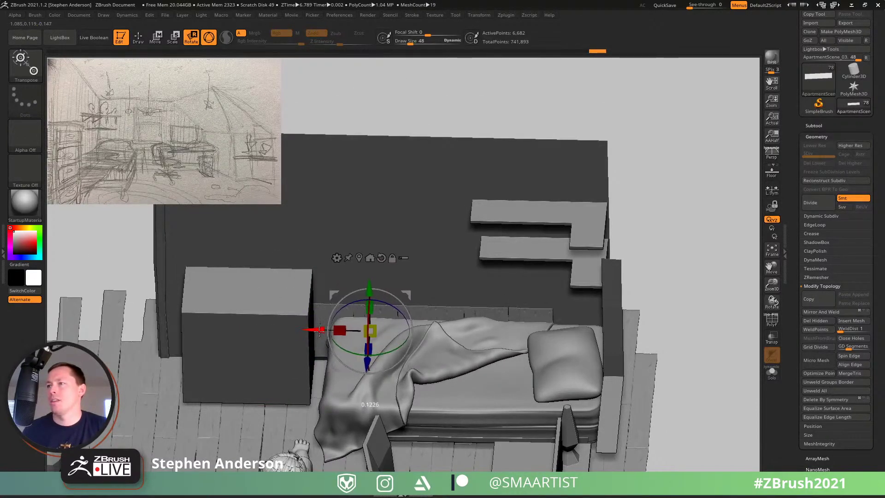
pyautogui.moveTo(383, 329); pyautogui.dragTo(399, 329)
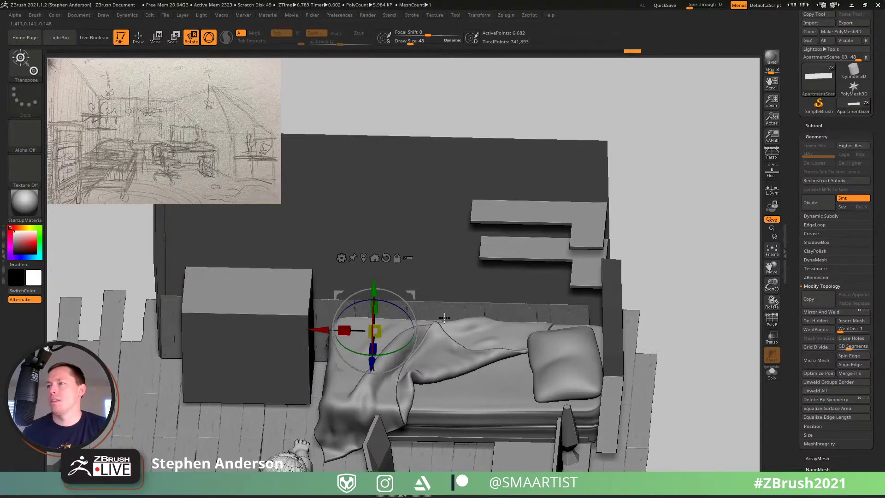
# Step: Nudge the plank panel in depth against the wall and scale it up slightly, about 1.05 times
pyautogui.moveTo(443, 317); pyautogui.dragTo(410, 357, button='right')
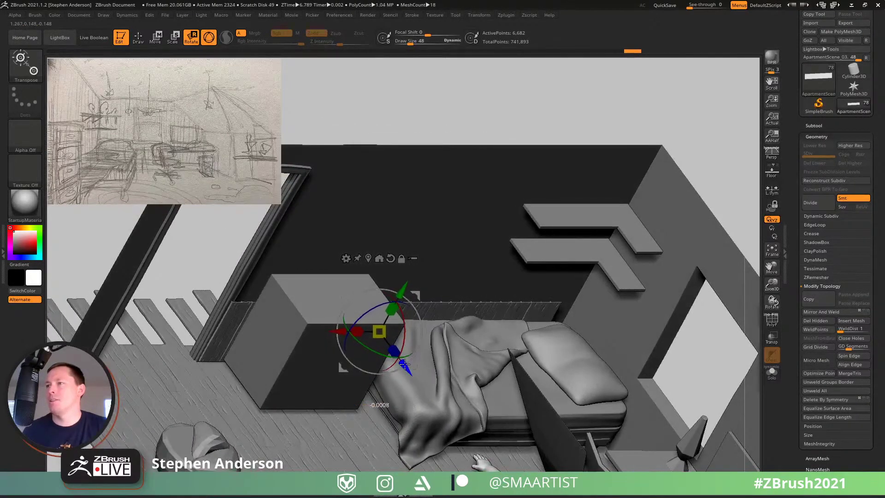
pyautogui.moveTo(403, 364); pyautogui.dragTo(402, 363)
pyautogui.moveTo(402, 363); pyautogui.dragTo(366, 330, button='right')
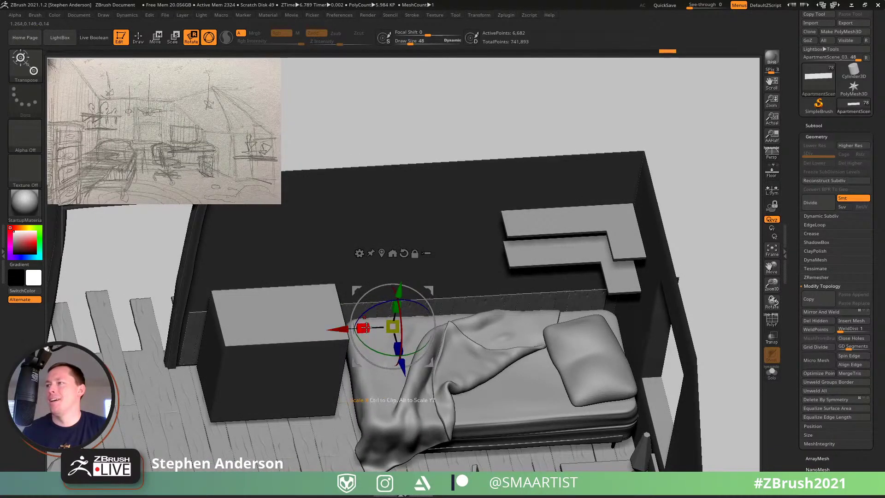
pyautogui.moveTo(390, 328); pyautogui.dragTo(429, 297, button='right')
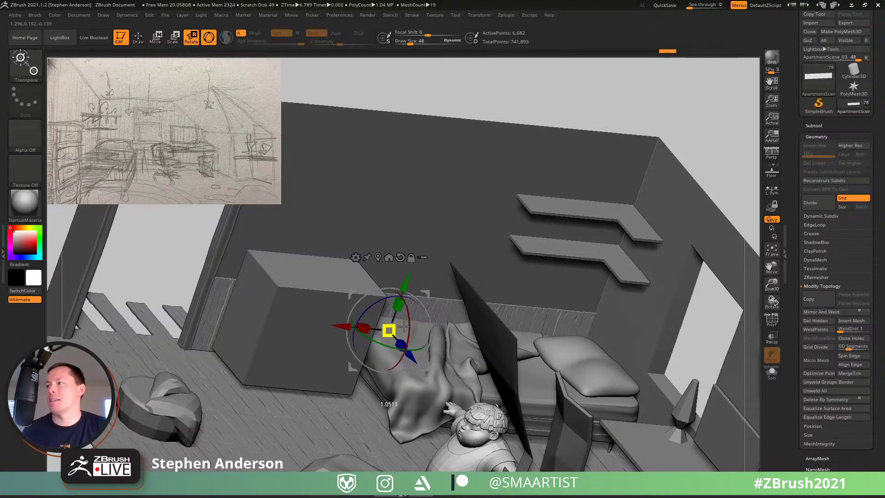
# Step: Isolate the wood panel on the wall behind the bed and choose the Move brush
pyautogui.moveTo(409, 324); pyautogui.dragTo(709, 236, button='right')
pyautogui.click(812, 126)
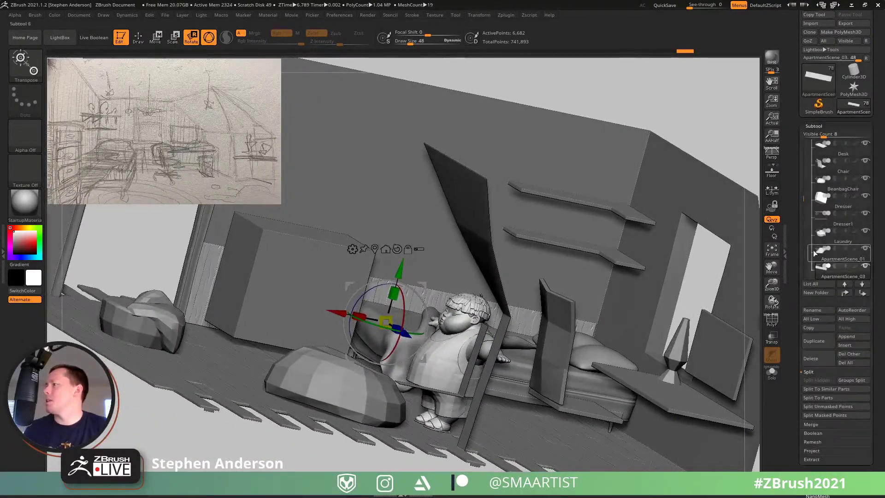
pyautogui.moveTo(804, 195); pyautogui.dragTo(812, 241)
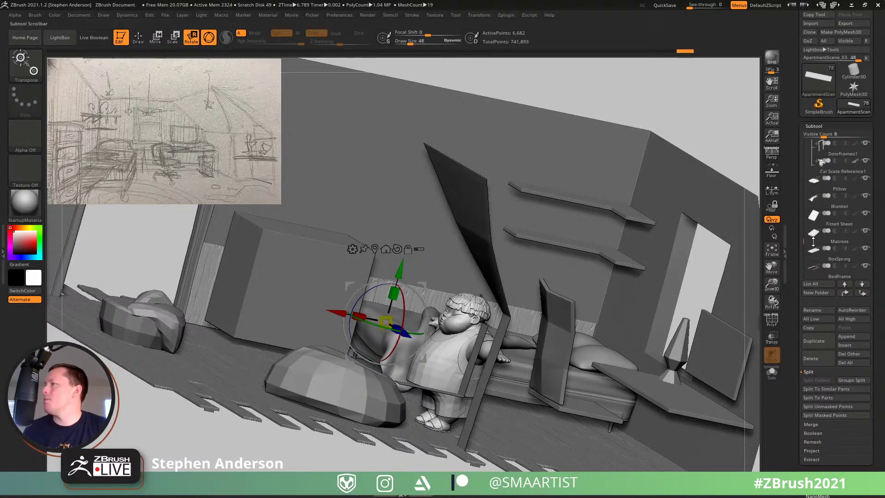
pyautogui.moveTo(614, 298); pyautogui.dragTo(773, 382, button='right')
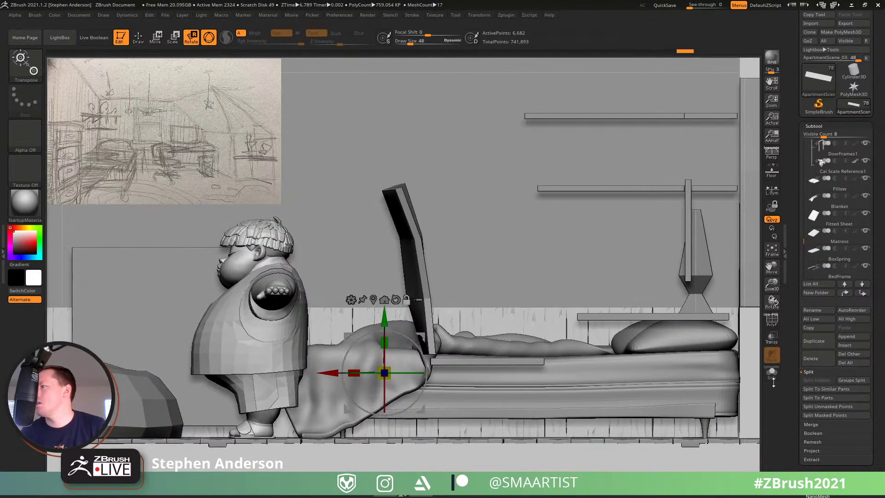
pyautogui.click(773, 376)
pyautogui.press('b')
pyautogui.press('m')
pyautogui.press('v')
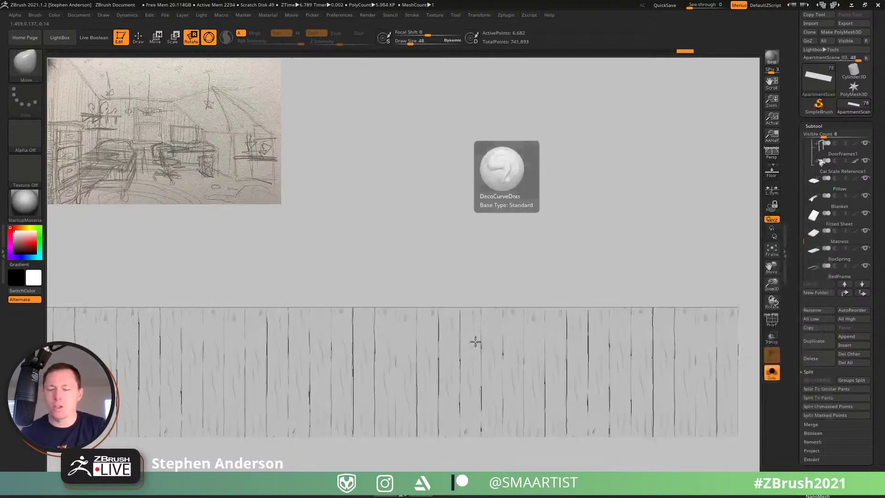
# Step: Bend a plank seam near the middle of the wood panel with the Move brush, reducing Draw Size to 36
pyautogui.press('s')
pyautogui.moveTo(341, 311); pyautogui.dragTo(346, 310)
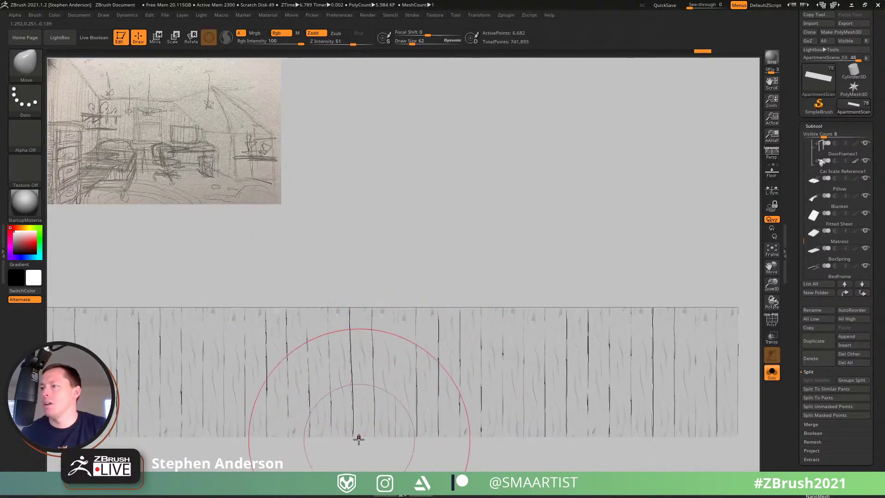
pyautogui.press('s')
pyautogui.moveTo(353, 432); pyautogui.dragTo(350, 431)
pyautogui.moveTo(354, 433); pyautogui.dragTo(363, 434)
pyautogui.hotkey('ctrl', 'z')
pyautogui.moveTo(372, 428); pyautogui.dragTo(377, 342, button='right')
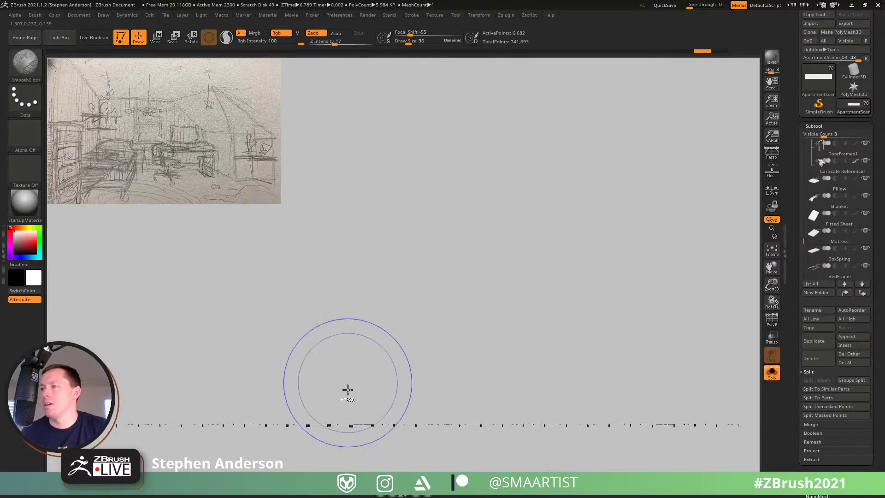
# Step: Shift the planks along the panel's length and at its far end edge-on to make them uneven, using Draw Size 36
pyautogui.moveTo(347, 390)
pyautogui.keyDown('ctrl'); pyautogui.mouseDown(button='right')
pyautogui.moveTo(369, 433)
pyautogui.moveTo(372, 404)
pyautogui.mouseUp(button='right'); pyautogui.keyUp('ctrl')
pyautogui.moveTo(373, 400); pyautogui.dragTo(356, 400)
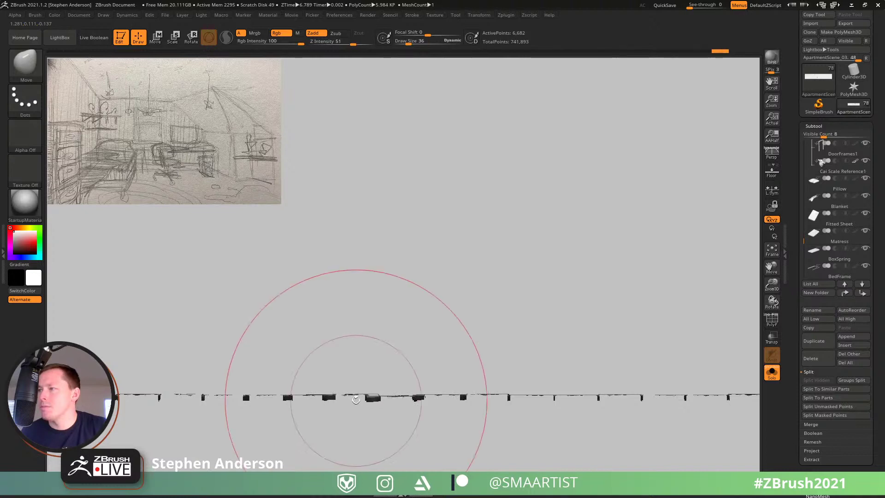
pyautogui.moveTo(256, 400); pyautogui.dragTo(333, 395, button='right')
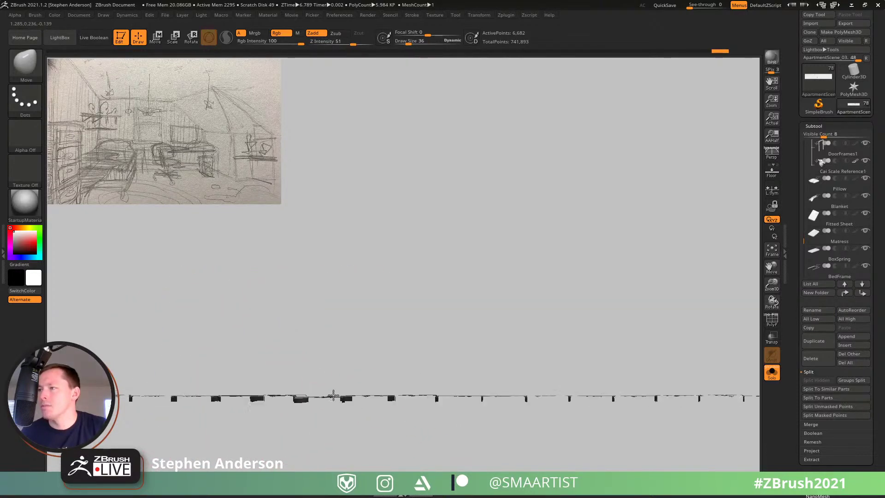
pyautogui.keyDown('alt'); pyautogui.moveTo(456, 384); pyautogui.dragTo(495, 376, button='right'); pyautogui.keyUp('alt')
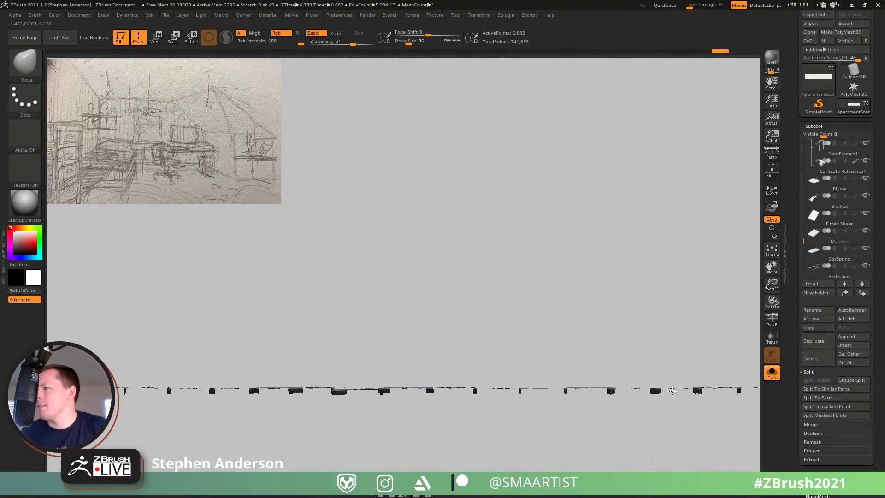
pyautogui.keyDown('alt'); pyautogui.moveTo(235, 374); pyautogui.dragTo(602, 357, button='right'); pyautogui.keyUp('alt')
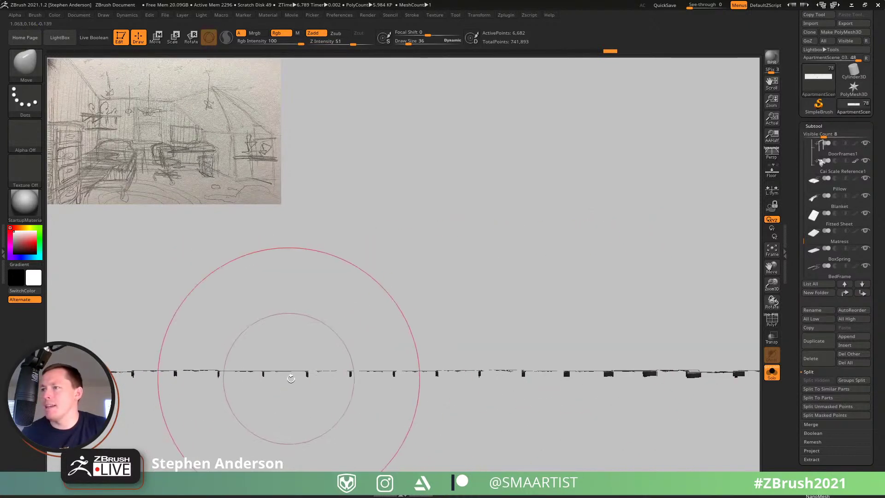
pyautogui.moveTo(306, 375); pyautogui.dragTo(279, 375)
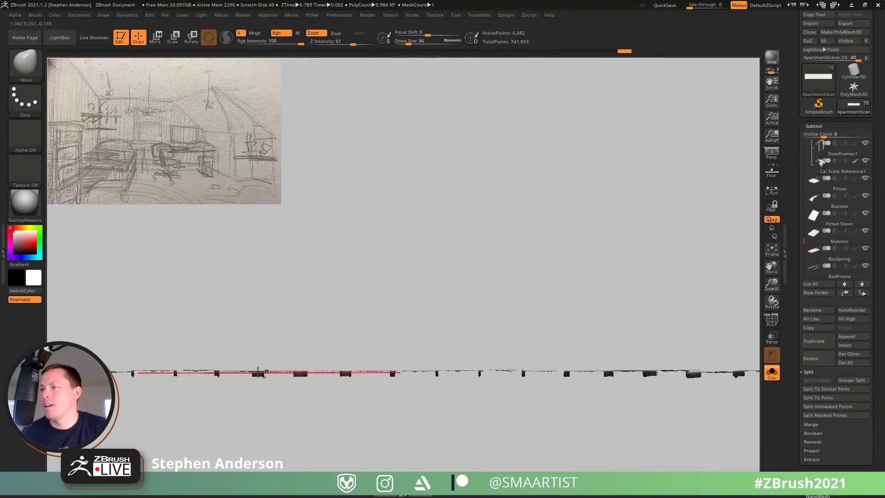
pyautogui.keyDown('alt'); pyautogui.moveTo(258, 372); pyautogui.dragTo(570, 366, button='right'); pyautogui.keyUp('alt')
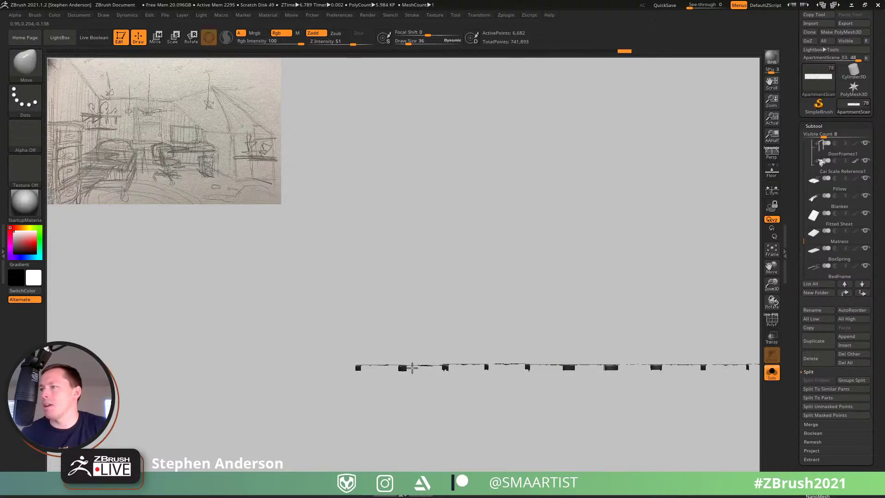
pyautogui.hotkey('ctrl', 'z')
pyautogui.keyDown('ctrl'); pyautogui.moveTo(308, 340); pyautogui.dragTo(366, 405); pyautogui.keyUp('ctrl')
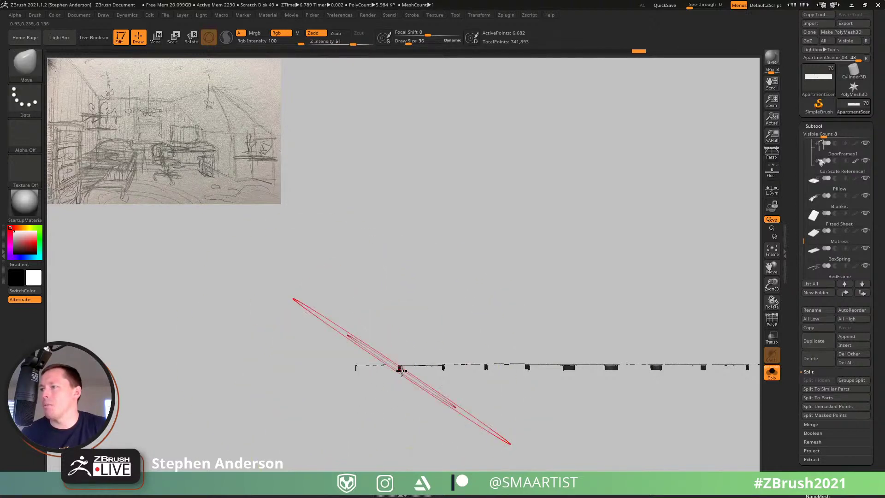
pyautogui.moveTo(425, 368)
pyautogui.mouseDown()
pyautogui.moveTo(467, 463)
pyautogui.moveTo(456, 408)
pyautogui.moveTo(419, 384)
pyautogui.moveTo(428, 418)
pyautogui.mouseUp()
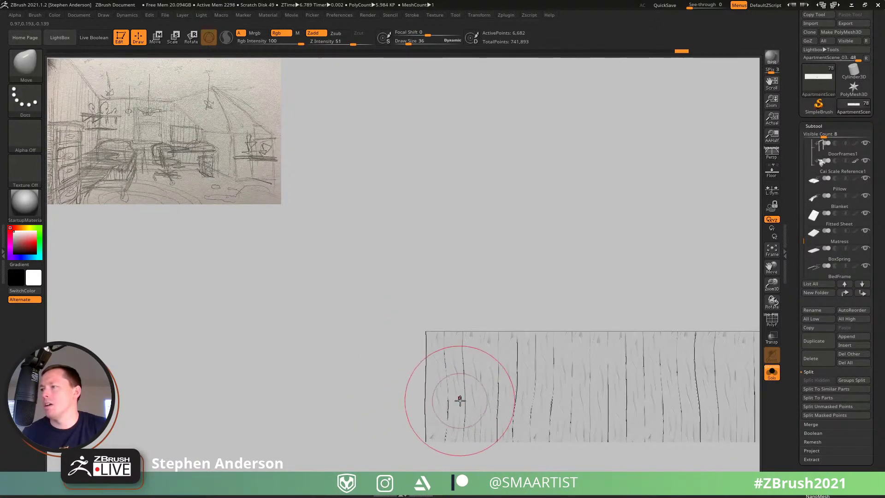
# Step: Set the Move brush's Draw Size to 28 and bend the plank seams at the panel's end and middle
pyautogui.press('s')
pyautogui.moveTo(462, 398); pyautogui.dragTo(460, 399)
pyautogui.moveTo(519, 373)
pyautogui.keyDown('alt'); pyautogui.mouseDown(button='right')
pyautogui.moveTo(371, 366)
pyautogui.moveTo(457, 366)
pyautogui.mouseUp(button='right'); pyautogui.keyUp('alt')
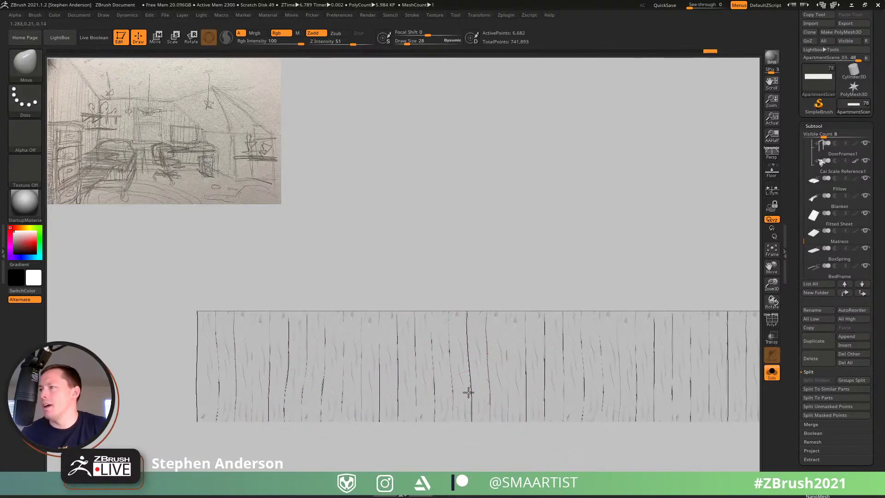
pyautogui.moveTo(468, 392); pyautogui.dragTo(471, 390)
pyautogui.hotkey('shift', 'f')
pyautogui.hotkey('shift', 'f')
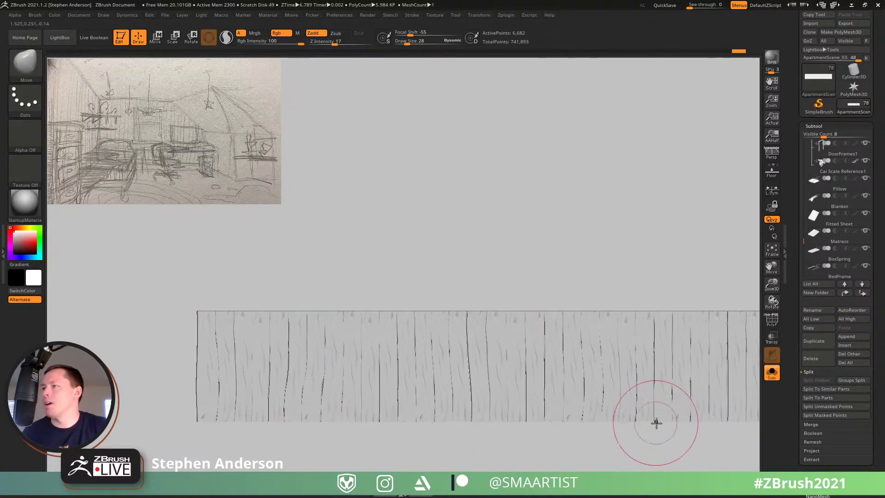
# Step: Undo the last nudge and make the remaining plank seams and the panel's end edge slightly crooked with the Move brush
pyautogui.keyDown('alt'); pyautogui.moveTo(656, 423); pyautogui.dragTo(332, 268, button='right'); pyautogui.keyUp('alt')
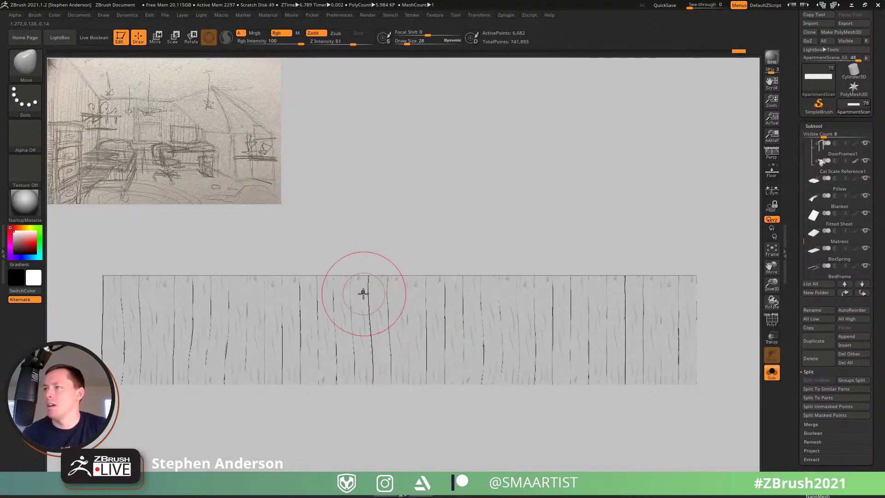
pyautogui.hotkey('ctrl', 'z')
pyautogui.moveTo(391, 319); pyautogui.dragTo(393, 318)
pyautogui.moveTo(426, 317); pyautogui.dragTo(432, 316)
pyautogui.moveTo(488, 350); pyautogui.dragTo(483, 349)
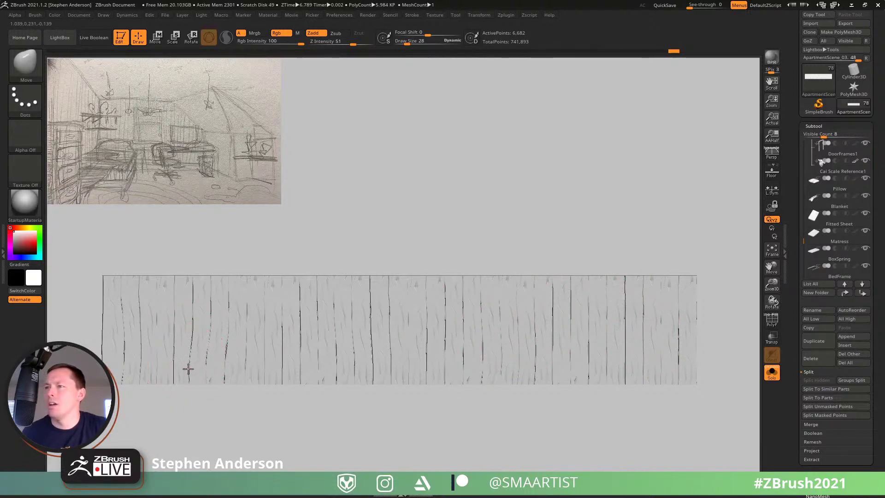
pyautogui.moveTo(190, 368); pyautogui.dragTo(194, 329)
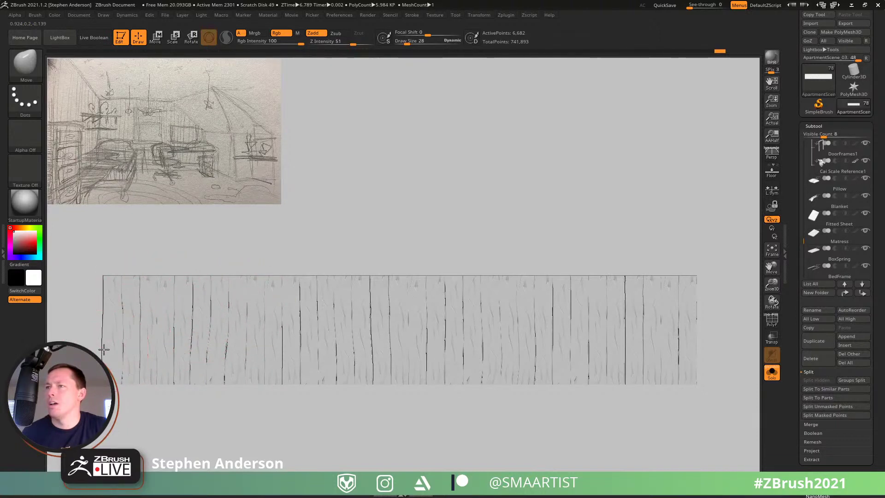
pyautogui.moveTo(105, 349); pyautogui.dragTo(107, 348)
# Step: Show the whole room again and rename the wood panel subtool as "Wall Wood Board"
pyautogui.moveTo(433, 402)
pyautogui.keyDown('ctrl'); pyautogui.mouseDown(button='right')
pyautogui.moveTo(382, 361)
pyautogui.moveTo(540, 372)
pyautogui.mouseUp(button='right'); pyautogui.keyUp('ctrl')
pyautogui.click(768, 376)
pyautogui.moveTo(735, 376)
pyautogui.mouseDown(button='right')
pyautogui.moveTo(496, 368)
pyautogui.moveTo(555, 331)
pyautogui.moveTo(370, 304)
pyautogui.moveTo(344, 345)
pyautogui.mouseUp(button='right')
pyautogui.press('w')
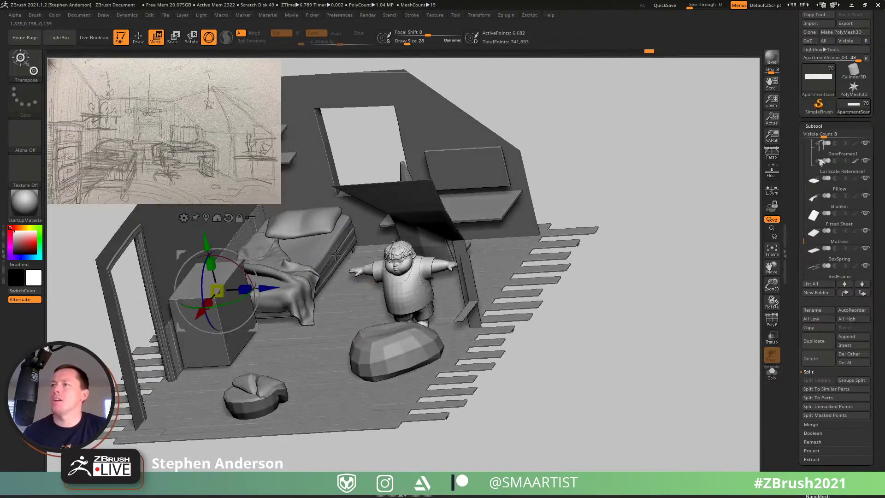
pyautogui.moveTo(249, 286); pyautogui.dragTo(267, 316, button='right')
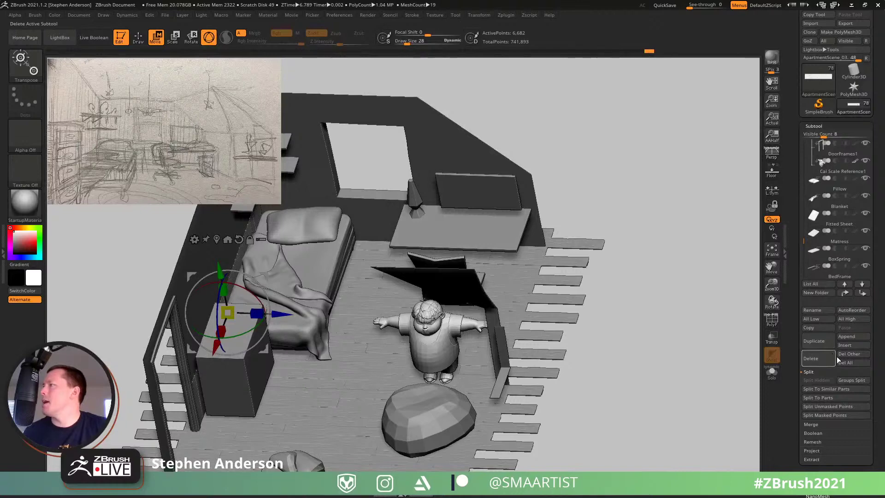
pyautogui.click(819, 308)
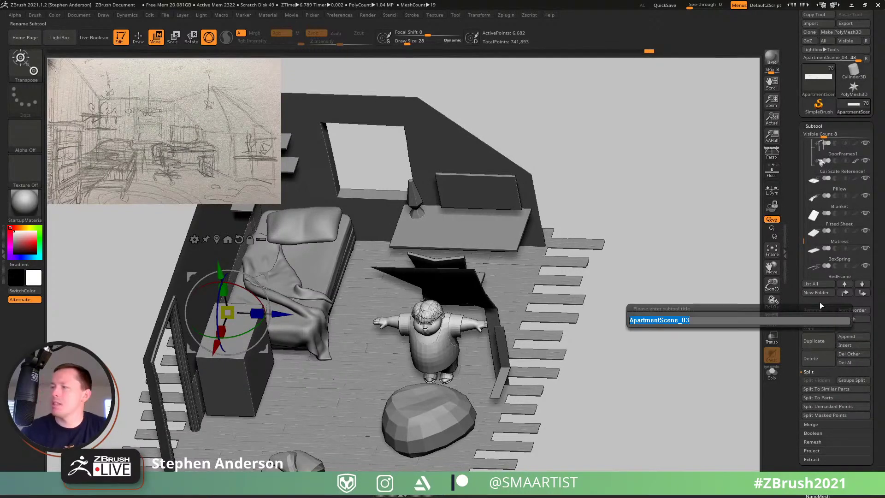
pyautogui.write('Wall')
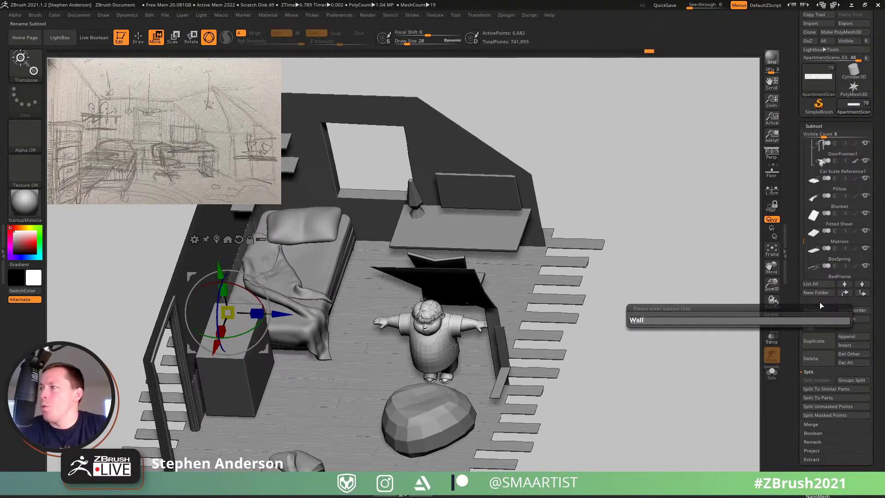
pyautogui.write(' W')
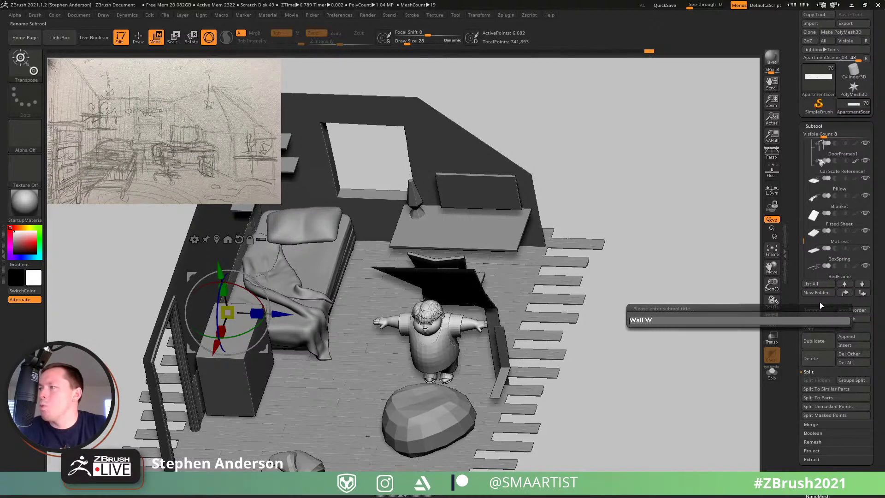
pyautogui.write('ood Bo')
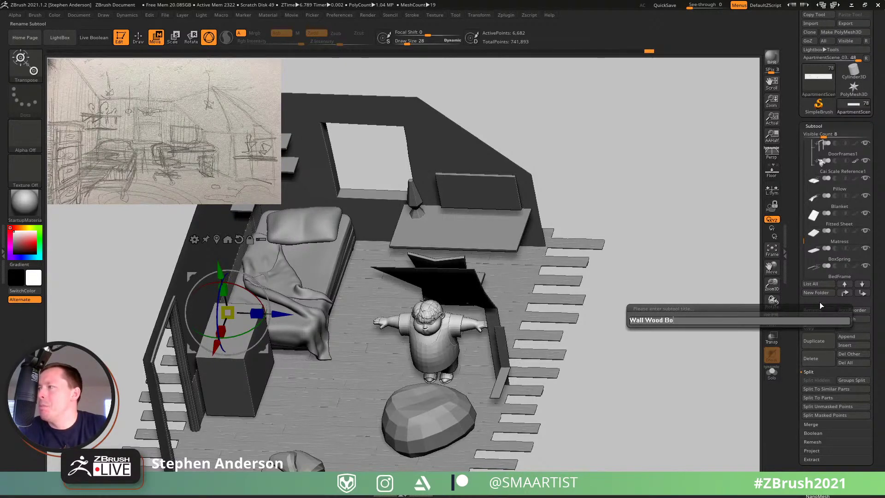
pyautogui.write('ard')
pyautogui.press('Return')
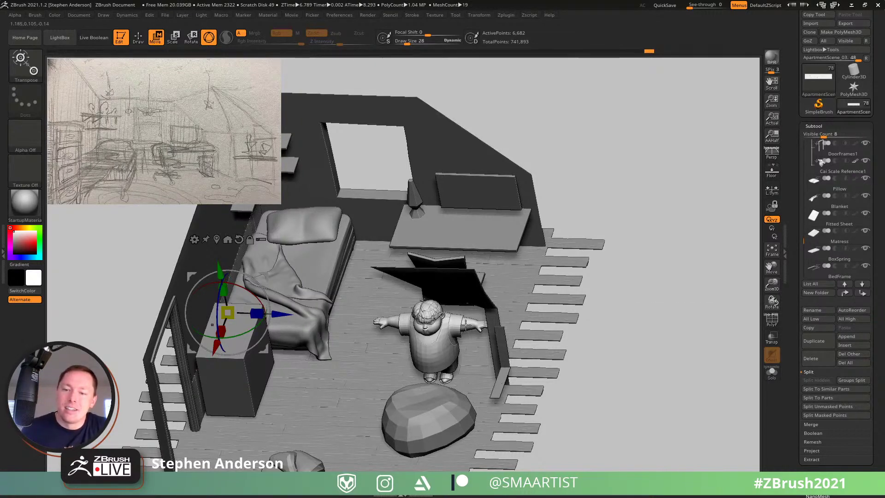
# Step: Copy the wood panel within its subtool, turn the copy perpendicular and place it along the window wall behind the desk
pyautogui.moveTo(516, 272); pyautogui.dragTo(517, 218, button='right')
pyautogui.keyDown('ctrl'); pyautogui.moveTo(517, 218); pyautogui.dragTo(329, 212, button='right'); pyautogui.keyUp('ctrl')
pyautogui.keyDown('alt'); pyautogui.moveTo(385, 219); pyautogui.dragTo(485, 240, button='right'); pyautogui.keyUp('alt')
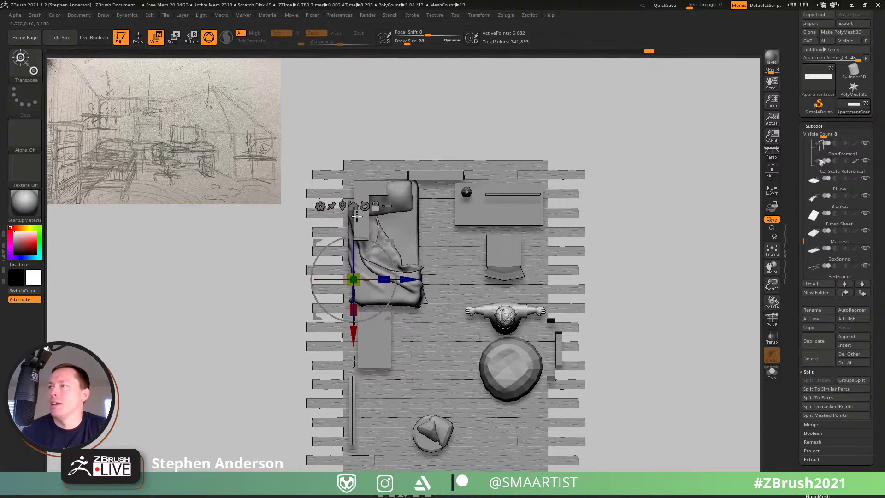
pyautogui.keyDown('alt'); pyautogui.moveTo(405, 290); pyautogui.dragTo(468, 263); pyautogui.keyUp('alt')
pyautogui.keyDown('alt'); pyautogui.moveTo(425, 236); pyautogui.dragTo(472, 300); pyautogui.keyUp('alt')
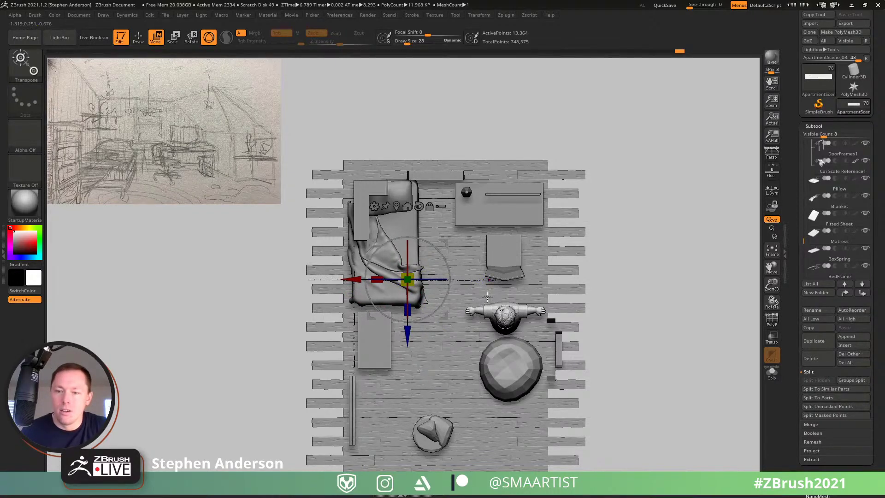
pyautogui.keyDown('alt'); pyautogui.moveTo(449, 243); pyautogui.dragTo(596, 286); pyautogui.keyUp('alt')
pyautogui.moveTo(456, 313); pyautogui.dragTo(458, 289)
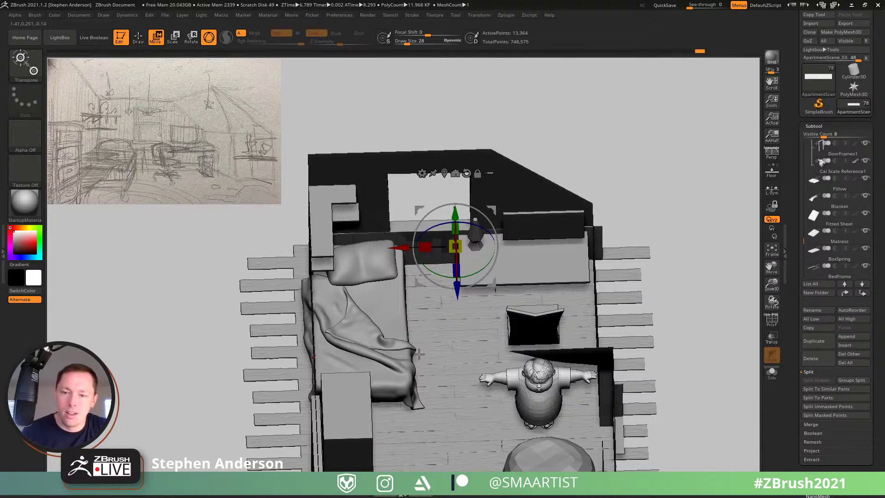
pyautogui.moveTo(398, 329); pyautogui.dragTo(523, 330)
# Step: Pull the copied panel's middle clear of the window wall from above, using the Move brush at Draw Size 73
pyautogui.hotkey('shift', 'f')
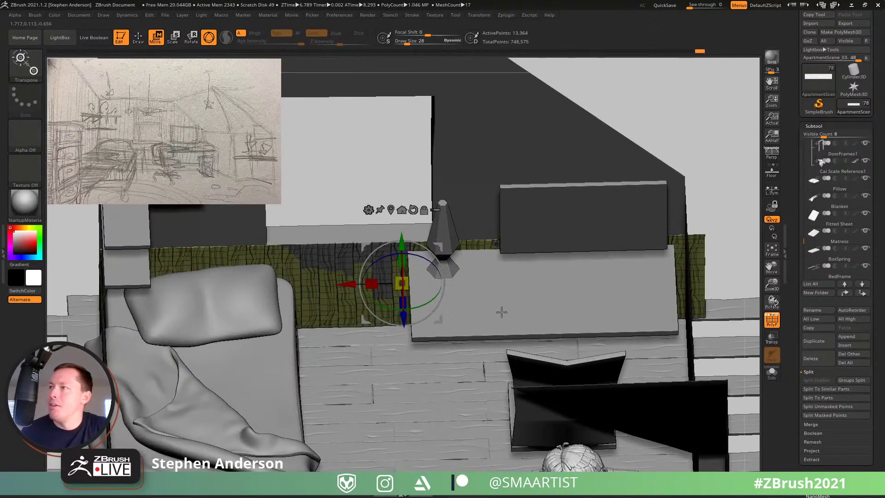
pyautogui.press('q')
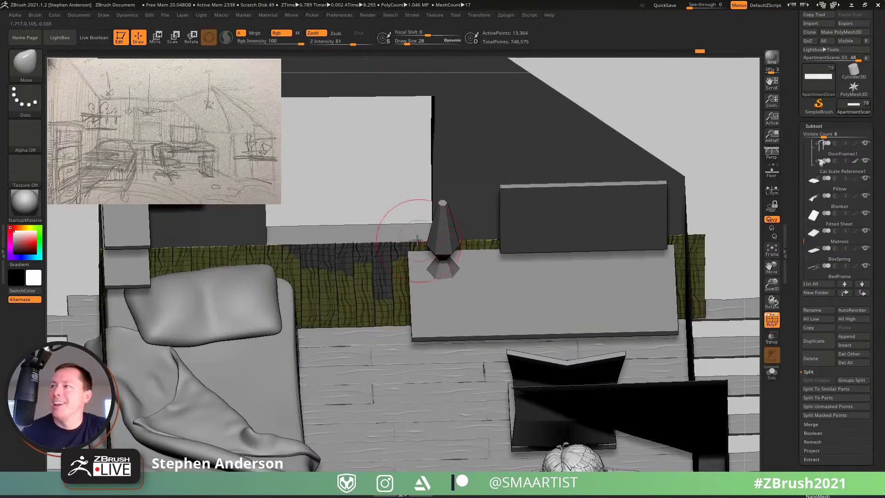
pyautogui.moveTo(417, 240); pyautogui.dragTo(373, 235)
pyautogui.press('s')
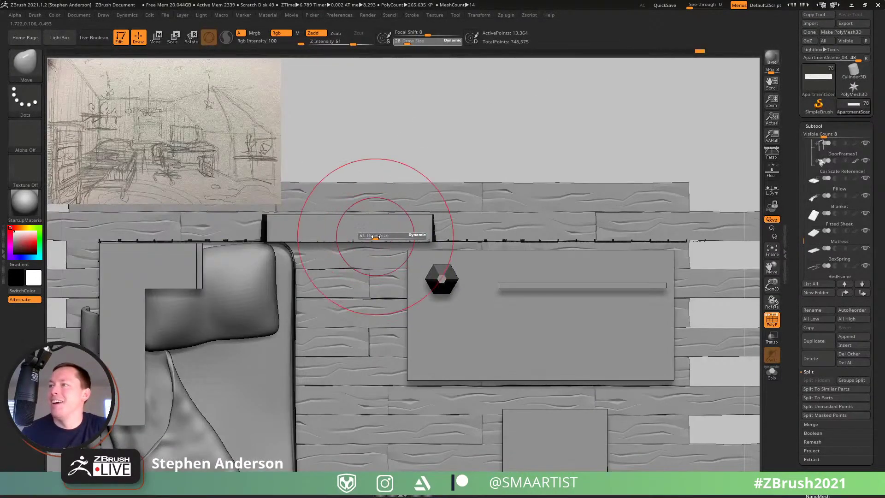
pyautogui.click(376, 236)
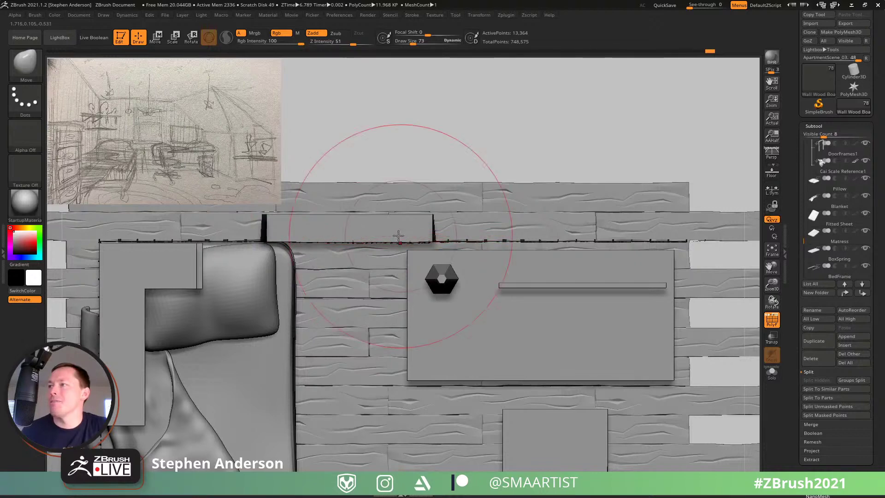
pyautogui.press('f')
pyautogui.moveTo(287, 236)
pyautogui.mouseDown(button='right')
pyautogui.moveTo(332, 198)
pyautogui.moveTo(330, 174)
pyautogui.moveTo(449, 306)
pyautogui.mouseUp(button='right')
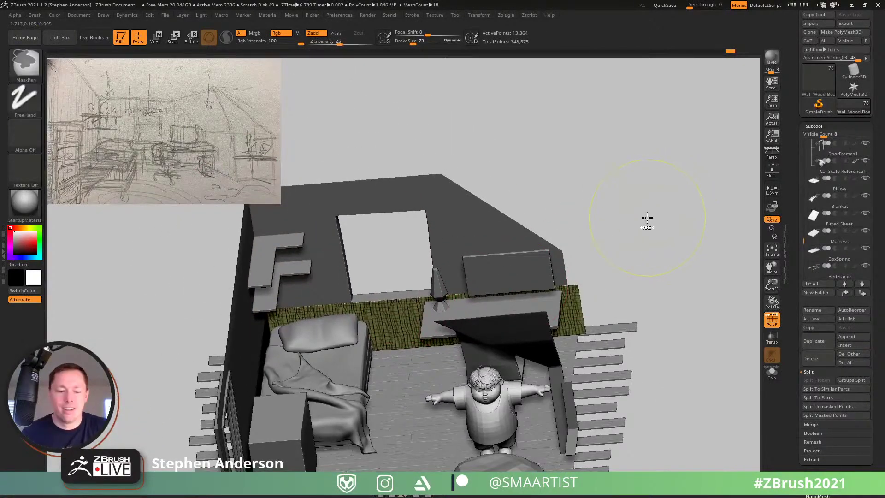
pyautogui.moveTo(482, 258)
pyautogui.mouseDown(button='right')
pyautogui.moveTo(503, 250)
pyautogui.moveTo(479, 266)
pyautogui.mouseUp(button='right')
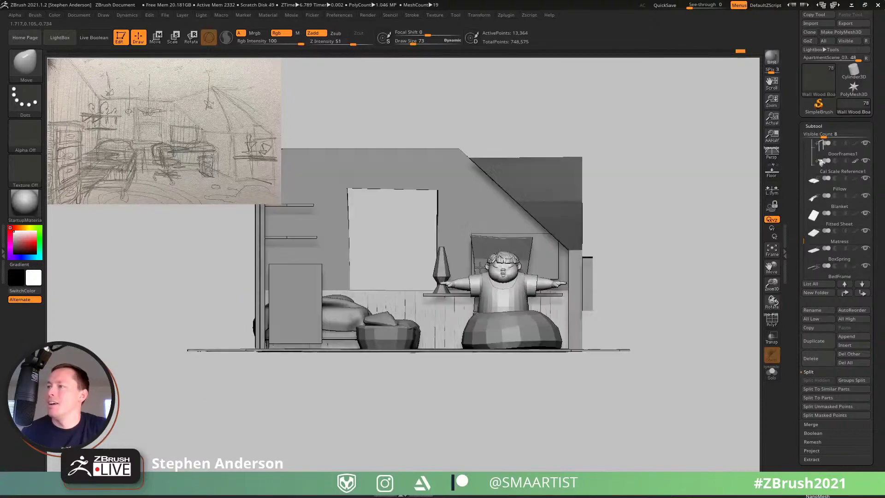
# Step: Copy the bedside wood panel within its subtool across the room to the opposite side wall by the desk
pyautogui.moveTo(430, 282); pyautogui.dragTo(491, 277, button='right')
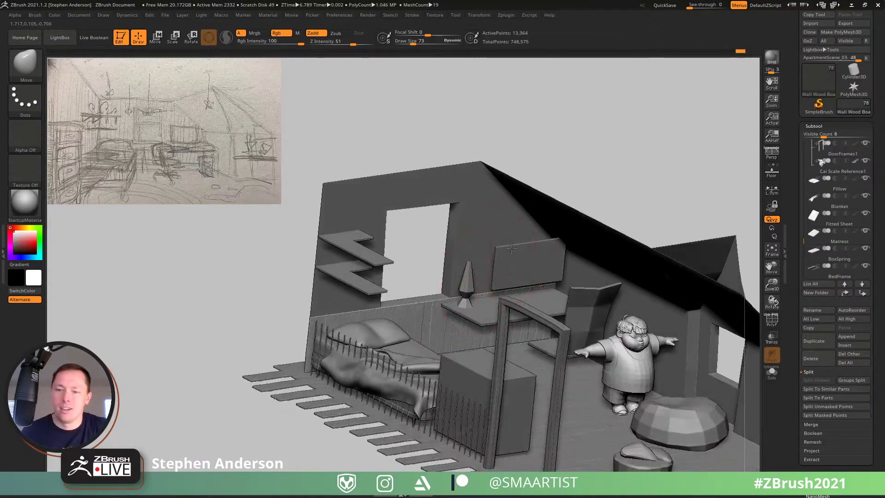
pyautogui.moveTo(512, 249); pyautogui.dragTo(405, 286, button='right')
pyautogui.press('w')
pyautogui.click(261, 322)
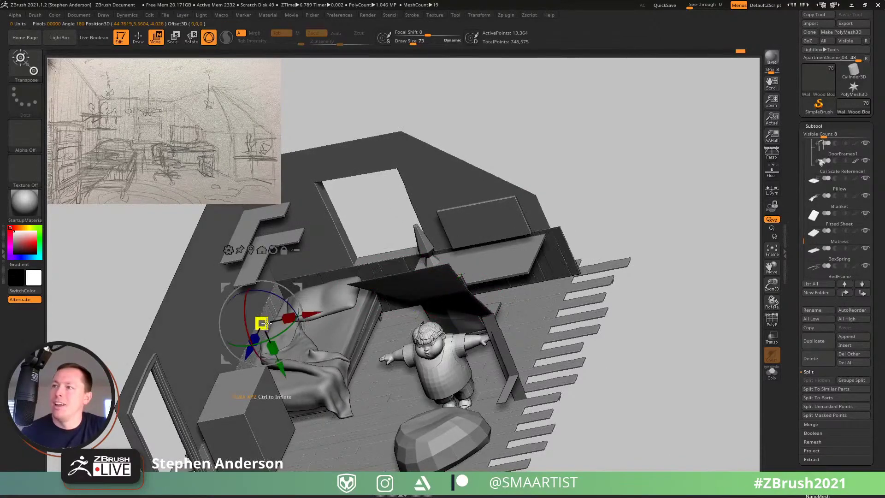
pyautogui.moveTo(338, 258); pyautogui.dragTo(370, 194, button='right')
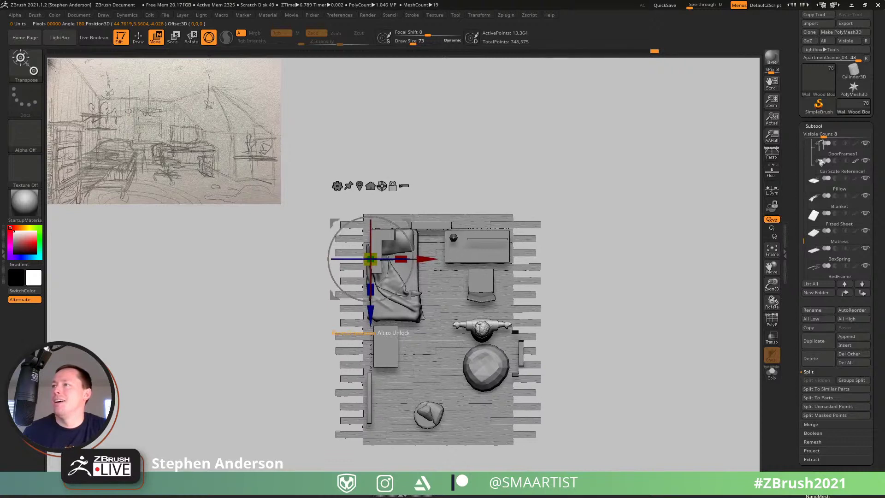
pyautogui.keyDown('alt'); pyautogui.moveTo(424, 260); pyautogui.dragTo(524, 265); pyautogui.keyUp('alt')
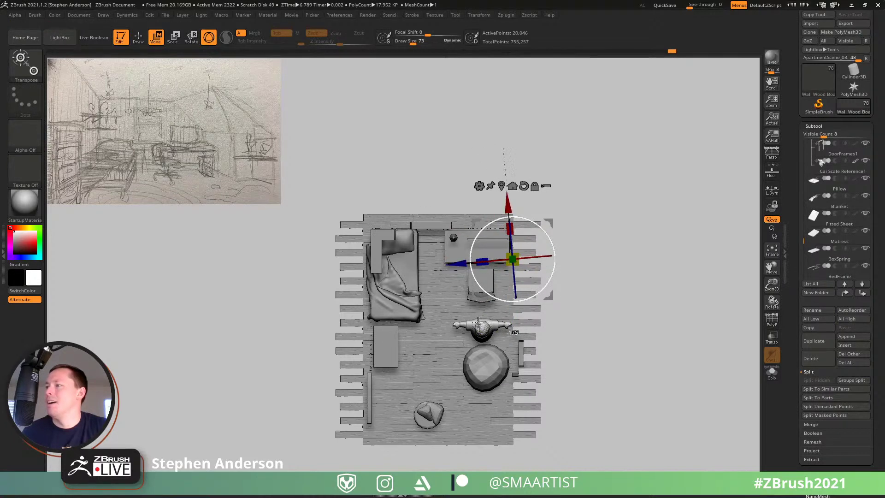
# Step: Align the copied panel flush with the side wall, running from the desk toward the dormer window
pyautogui.moveTo(606, 330); pyautogui.dragTo(449, 279, button='right')
pyautogui.moveTo(420, 282); pyautogui.dragTo(420, 285)
pyautogui.moveTo(376, 237); pyautogui.dragTo(486, 240)
pyautogui.moveTo(617, 245); pyautogui.dragTo(420, 283, button='right')
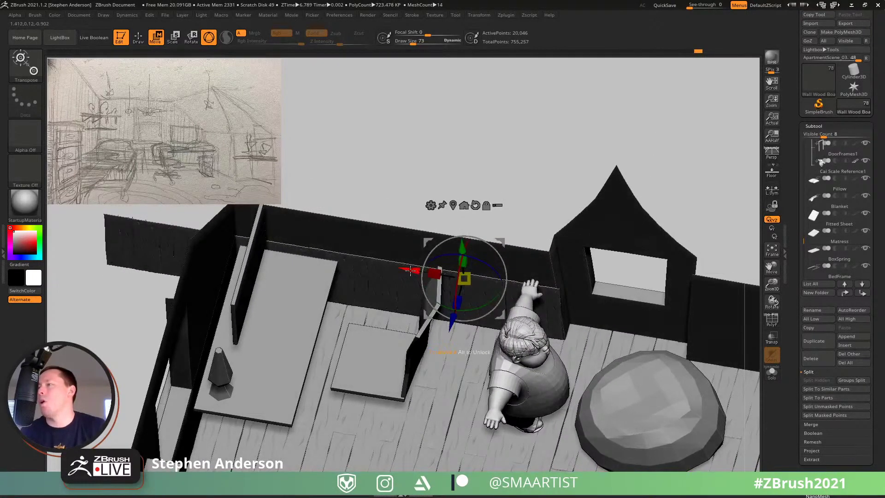
pyautogui.moveTo(410, 270); pyautogui.dragTo(412, 271)
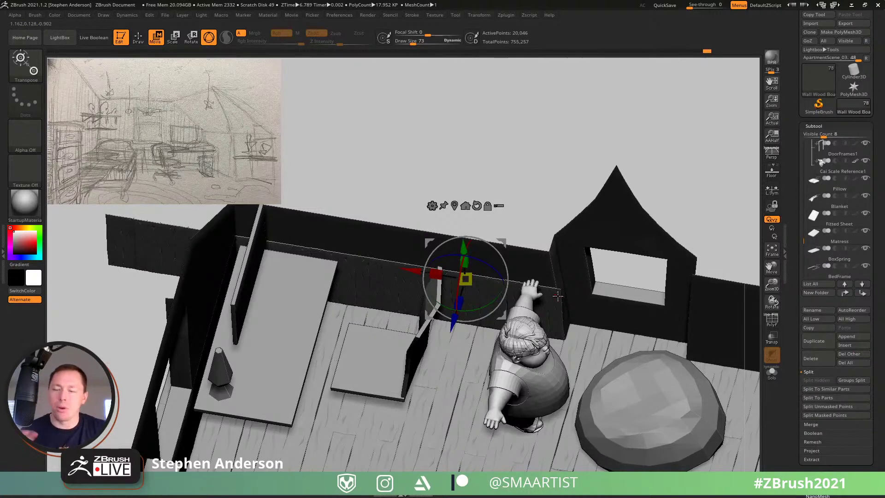
# Step: Copy the side wall's wood panel along the wall to the section beyond the dormer window
pyautogui.keyDown('ctrl'); pyautogui.moveTo(581, 290); pyautogui.dragTo(271, 252, button='right'); pyautogui.keyUp('ctrl')
pyautogui.keyDown('alt'); pyautogui.moveTo(669, 325); pyautogui.dragTo(555, 295, button='right'); pyautogui.keyUp('alt')
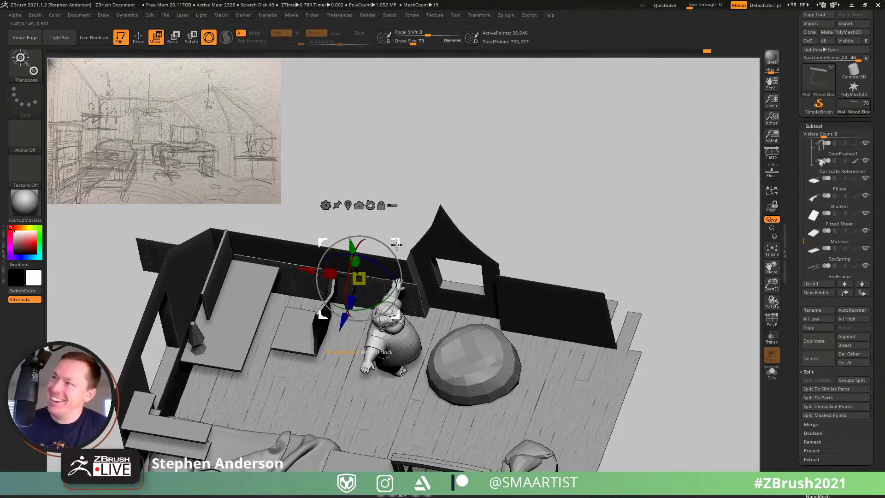
pyautogui.moveTo(326, 265); pyautogui.dragTo(300, 225, button='right')
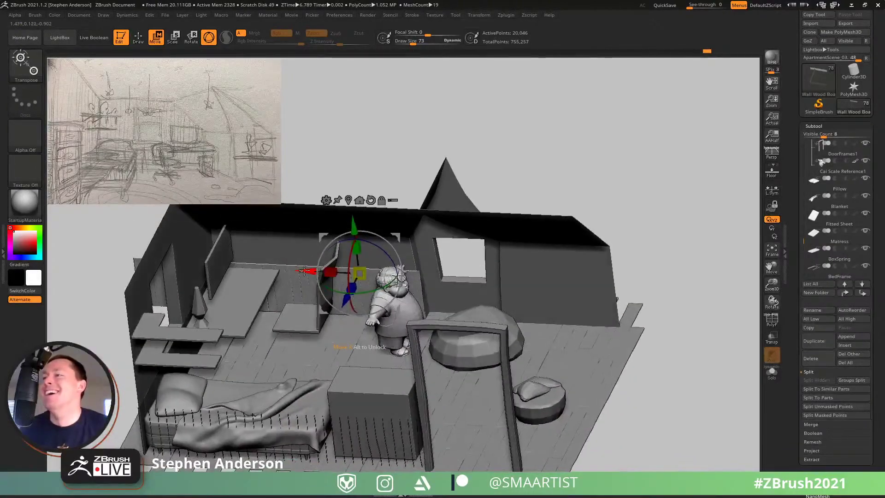
pyautogui.keyDown('ctrl'); pyautogui.moveTo(307, 271); pyautogui.dragTo(672, 299); pyautogui.keyUp('ctrl')
pyautogui.moveTo(672, 299); pyautogui.dragTo(551, 317, button='right')
pyautogui.keyDown('alt'); pyautogui.moveTo(617, 296); pyautogui.dragTo(376, 291); pyautogui.keyUp('alt')
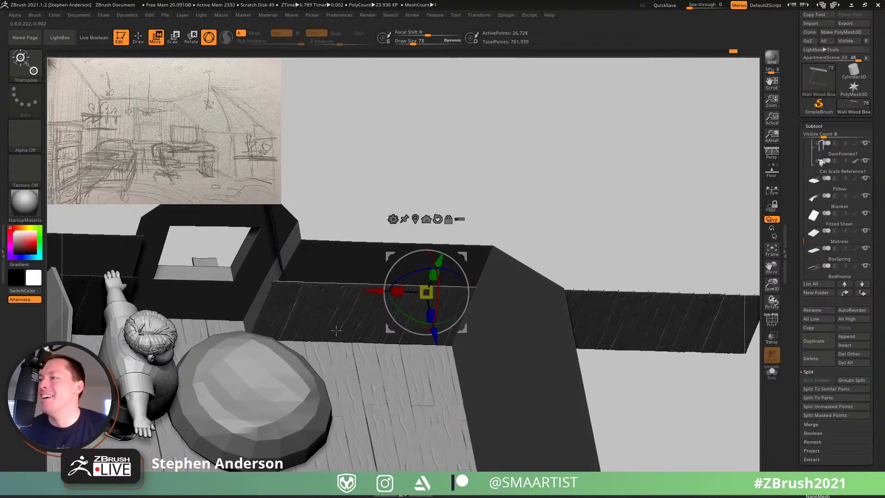
pyautogui.moveTo(371, 351)
pyautogui.mouseDown(button='right')
pyautogui.moveTo(364, 329)
pyautogui.moveTo(355, 353)
pyautogui.mouseUp(button='right')
pyautogui.moveTo(473, 367)
pyautogui.mouseDown(button='right')
pyautogui.moveTo(472, 339)
pyautogui.moveTo(497, 344)
pyautogui.moveTo(497, 372)
pyautogui.moveTo(479, 391)
pyautogui.moveTo(472, 349)
pyautogui.mouseUp(button='right')
# Step: Hide the side panel's planks that stick out past the window wall, using the SelectLasso brush with polyframe shown
pyautogui.press('q')
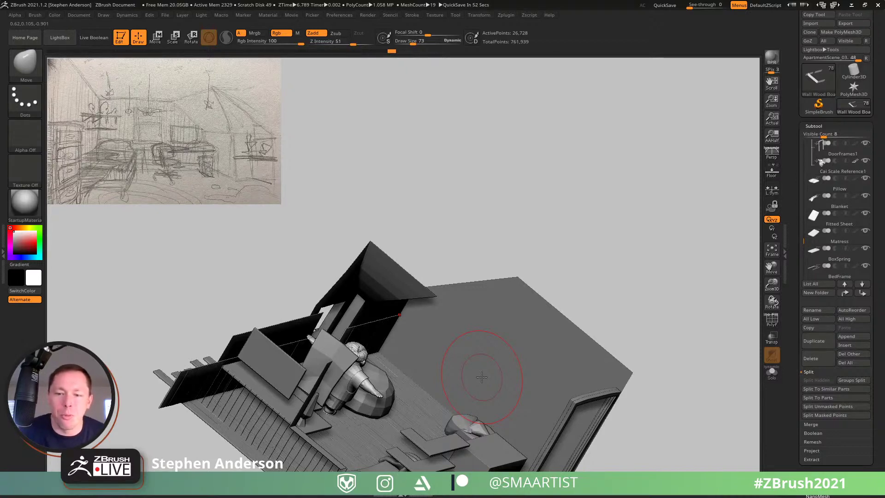
pyautogui.moveTo(654, 262); pyautogui.dragTo(646, 300)
pyautogui.keyDown('alt'); pyautogui.moveTo(646, 300); pyautogui.dragTo(709, 264, button='right'); pyautogui.keyUp('alt')
pyautogui.moveTo(217, 312)
pyautogui.mouseDown(button='right')
pyautogui.moveTo(217, 328)
pyautogui.moveTo(216, 284)
pyautogui.mouseUp(button='right')
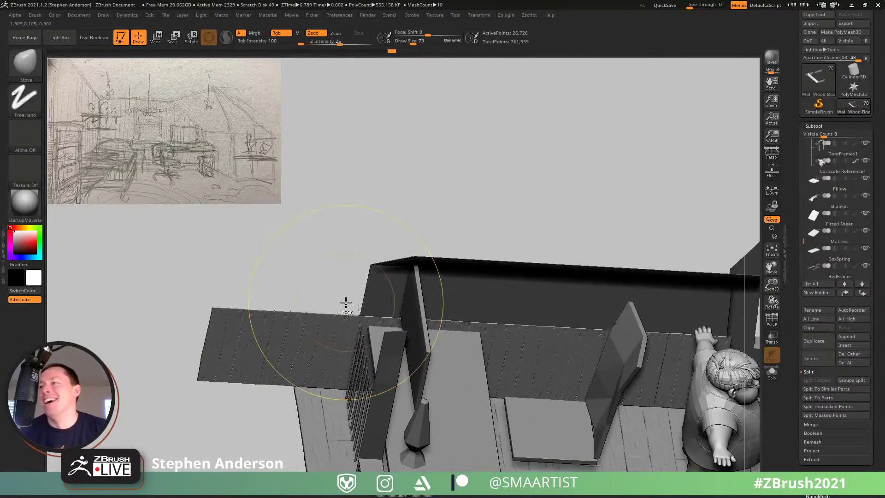
pyautogui.moveTo(349, 303)
pyautogui.keyDown('ctrl'); pyautogui.keyDown('shift'); pyautogui.mouseDown()
pyautogui.moveTo(278, 267)
pyautogui.moveTo(122, 371)
pyautogui.mouseUp(); pyautogui.keyUp('shift'); pyautogui.keyUp('ctrl')
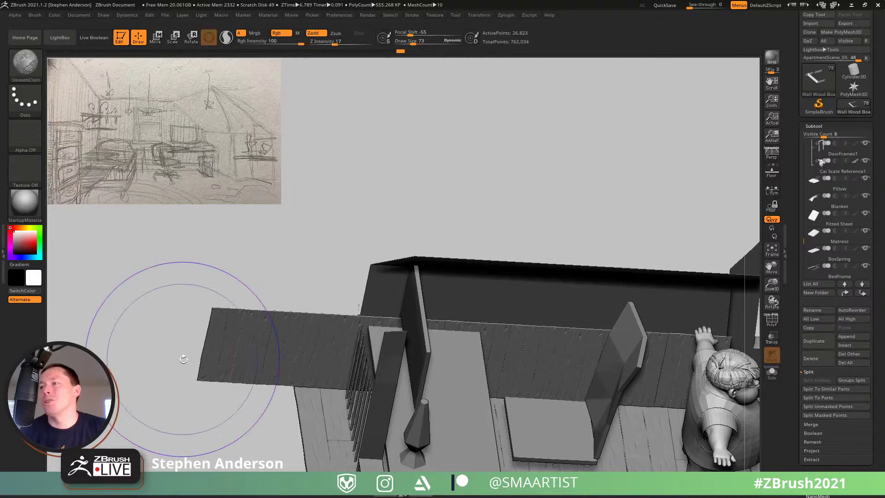
pyautogui.hotkey('shift', 'f')
pyautogui.keyDown('ctrl'); pyautogui.keyDown('shift'); pyautogui.click(26, 63); pyautogui.keyUp('shift'); pyautogui.keyUp('ctrl')
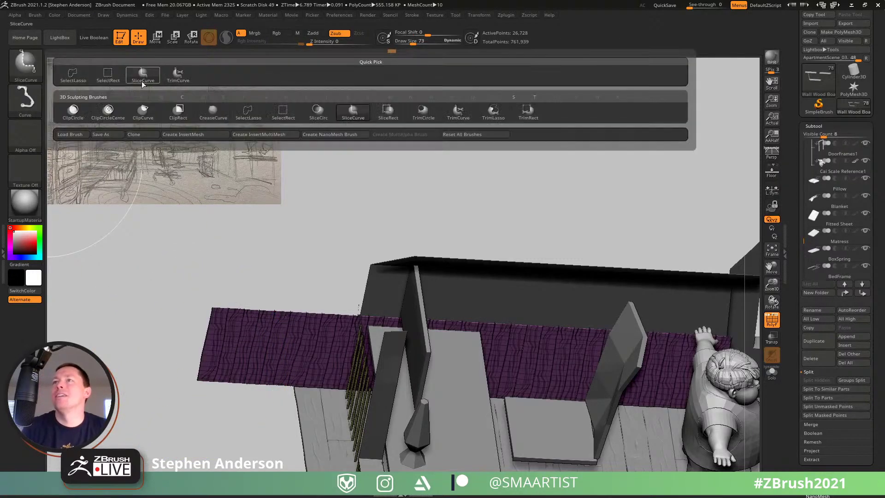
pyautogui.click(69, 76)
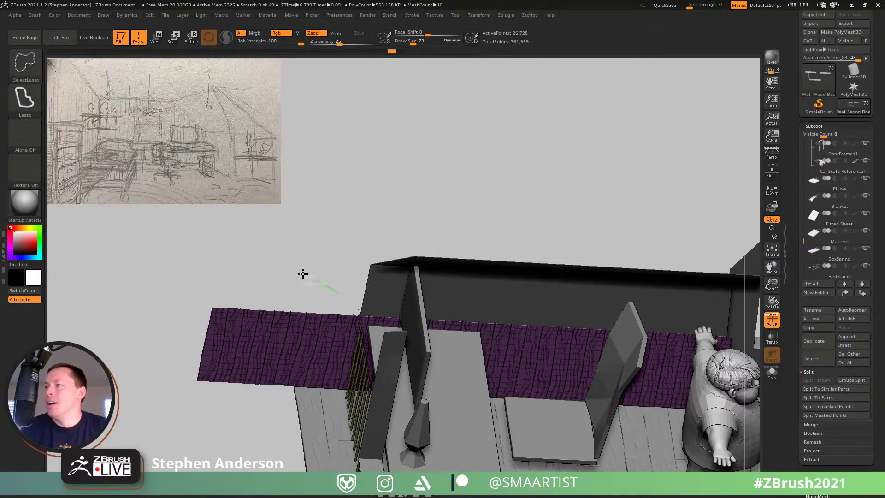
pyautogui.moveTo(349, 302)
pyautogui.keyDown('ctrl'); pyautogui.keyDown('shift'); pyautogui.mouseDown()
pyautogui.moveTo(161, 445)
pyautogui.moveTo(311, 464)
pyautogui.mouseUp(); pyautogui.keyUp('shift'); pyautogui.keyUp('ctrl')
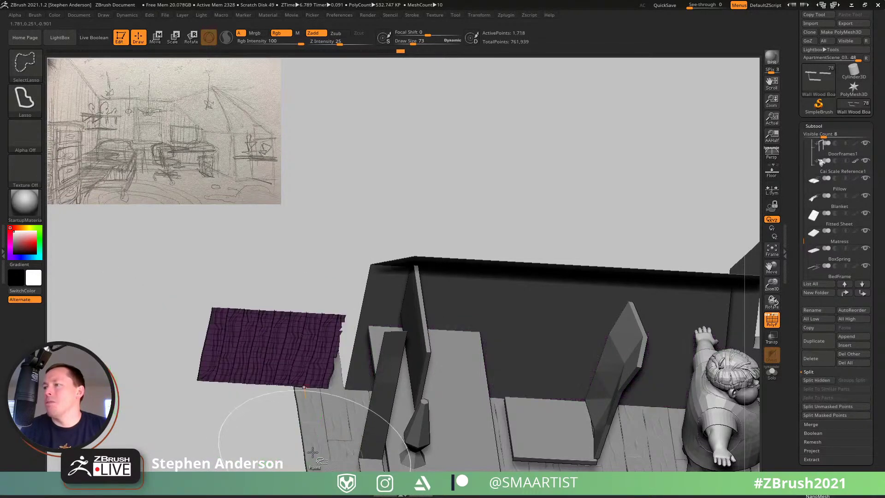
pyautogui.hotkey('ctrl', 'shift', 'a')
# Step: Lasso the planks extending past the side wall's far end and invert the visibility so they are hidden
pyautogui.keyDown('ctrl'); pyautogui.moveTo(284, 438); pyautogui.dragTo(481, 274, button='right'); pyautogui.keyUp('ctrl')
pyautogui.moveTo(481, 273); pyautogui.dragTo(513, 285)
pyautogui.moveTo(467, 271)
pyautogui.keyDown('ctrl'); pyautogui.mouseDown(button='right')
pyautogui.moveTo(602, 316)
pyautogui.moveTo(383, 279)
pyautogui.mouseUp(button='right'); pyautogui.keyUp('ctrl')
pyautogui.keyDown('alt'); pyautogui.moveTo(502, 287); pyautogui.dragTo(418, 282, button='right'); pyautogui.keyUp('alt')
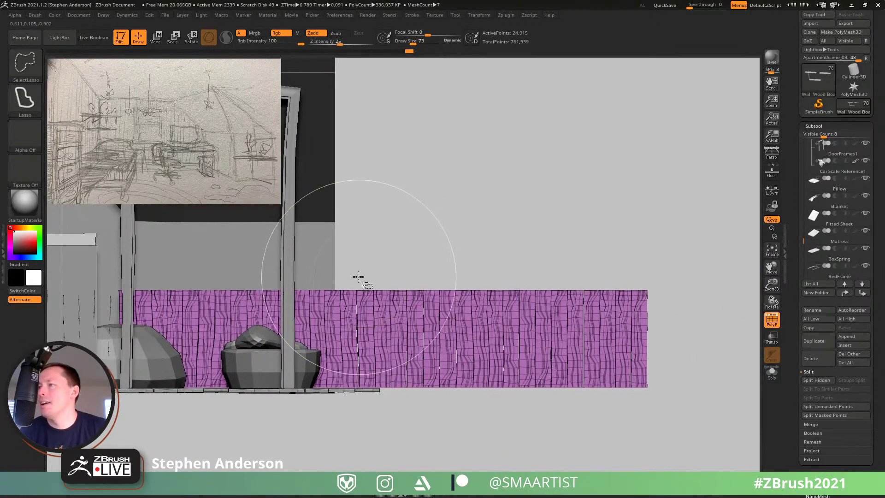
pyautogui.moveTo(350, 273)
pyautogui.keyDown('ctrl'); pyautogui.keyDown('shift'); pyautogui.mouseDown()
pyautogui.moveTo(687, 280)
pyautogui.moveTo(444, 458)
pyautogui.moveTo(352, 465)
pyautogui.moveTo(456, 481)
pyautogui.mouseUp(); pyautogui.keyUp('shift'); pyautogui.keyUp('ctrl')
pyautogui.keyDown('ctrl'); pyautogui.moveTo(430, 464); pyautogui.dragTo(375, 405, button='right'); pyautogui.keyUp('ctrl')
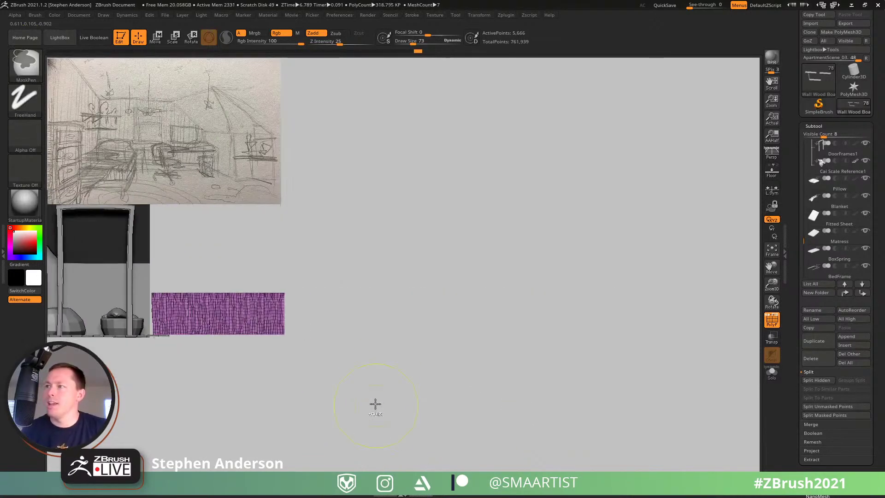
pyautogui.moveTo(286, 294)
pyautogui.keyDown('alt'); pyautogui.mouseDown(button='right')
pyautogui.moveTo(507, 322)
pyautogui.moveTo(460, 340)
pyautogui.mouseUp(button='right'); pyautogui.keyUp('alt')
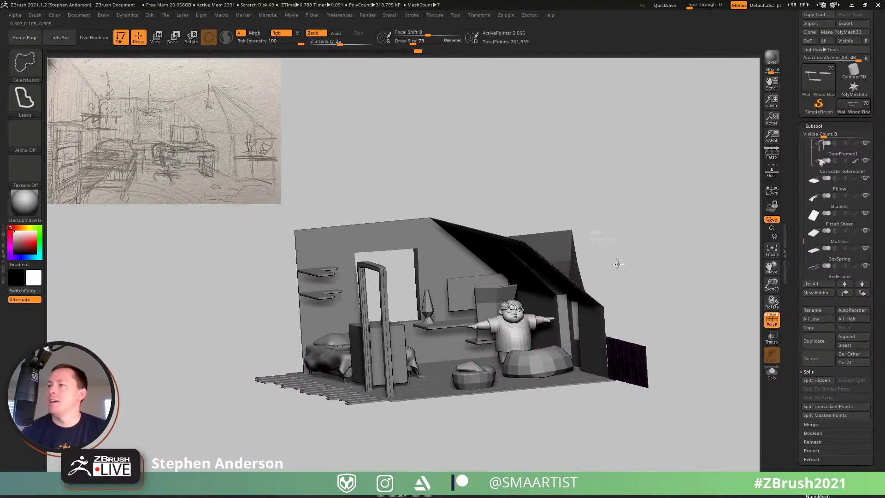
pyautogui.keyDown('ctrl'); pyautogui.keyDown('shift'); pyautogui.click(618, 262); pyautogui.keyUp('shift'); pyautogui.keyUp('ctrl')
# Step: Hide the remaining stray plank pieces of the wall boards with the selection lasso and turn polyframe off
pyautogui.moveTo(247, 312); pyautogui.dragTo(237, 336, button='right')
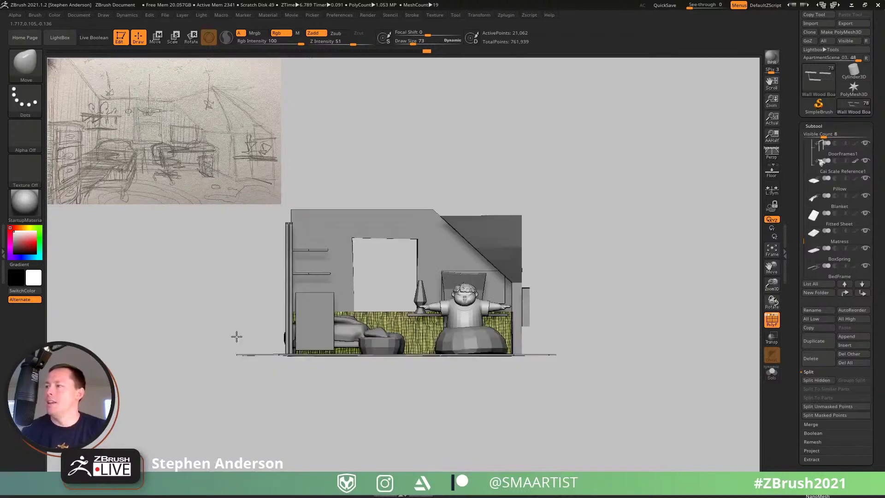
pyautogui.keyDown('alt'); pyautogui.moveTo(585, 335); pyautogui.dragTo(463, 337, button='right'); pyautogui.keyUp('alt')
pyautogui.keyDown('ctrl'); pyautogui.moveTo(463, 337); pyautogui.dragTo(469, 375, button='right'); pyautogui.keyUp('ctrl')
pyautogui.moveTo(555, 344)
pyautogui.mouseDown(button='right')
pyautogui.moveTo(522, 341)
pyautogui.moveTo(498, 313)
pyautogui.mouseUp(button='right')
pyautogui.keyDown('ctrl'); pyautogui.keyDown('shift'); pyautogui.moveTo(538, 293); pyautogui.dragTo(558, 357); pyautogui.keyUp('shift'); pyautogui.keyUp('ctrl')
pyautogui.keyDown('ctrl'); pyautogui.moveTo(500, 339); pyautogui.dragTo(484, 279, button='right'); pyautogui.keyUp('ctrl')
pyautogui.keyDown('ctrl'); pyautogui.keyDown('shift'); pyautogui.moveTo(483, 286); pyautogui.dragTo(489, 312); pyautogui.keyUp('shift'); pyautogui.keyUp('ctrl')
pyautogui.moveTo(489, 312); pyautogui.dragTo(604, 365, button='right')
pyautogui.hotkey('shift', 'f')
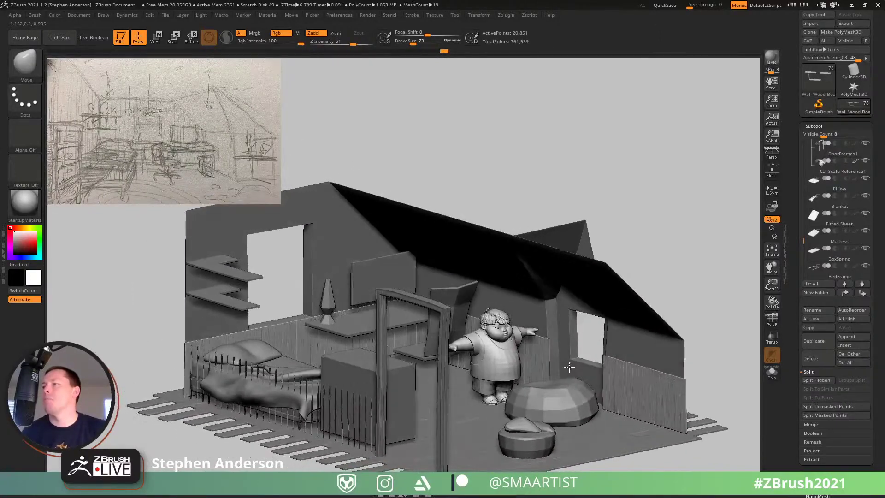
# Step: Delete the hidden portions of the wall wood boards with Del Hidden
pyautogui.click(819, 468)
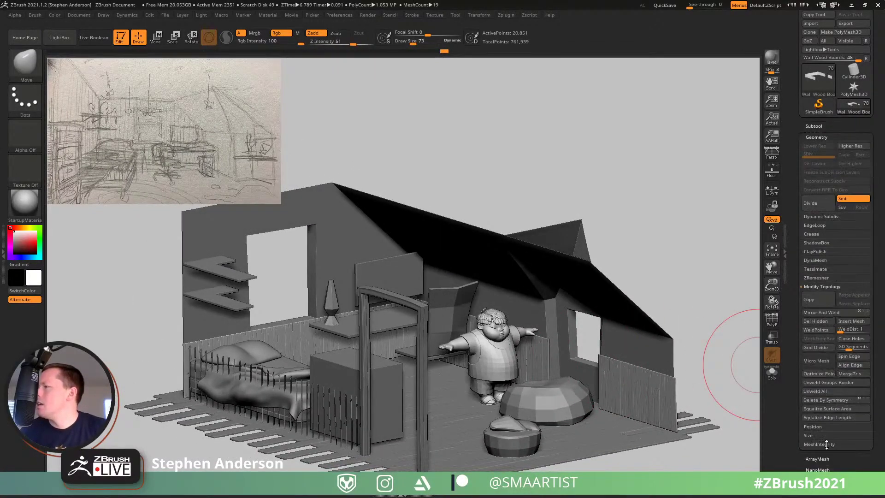
pyautogui.click(819, 321)
pyautogui.moveTo(479, 327)
pyautogui.mouseDown(button='right')
pyautogui.moveTo(487, 322)
pyautogui.moveTo(481, 338)
pyautogui.mouseUp(button='right')
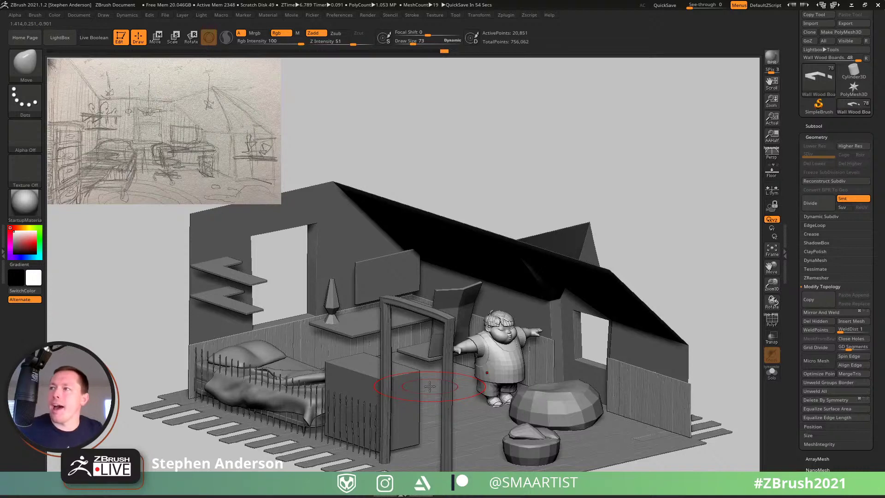
pyautogui.moveTo(337, 272)
pyautogui.mouseDown(button='right')
pyautogui.moveTo(364, 273)
pyautogui.moveTo(308, 236)
pyautogui.moveTo(351, 291)
pyautogui.moveTo(393, 287)
pyautogui.moveTo(395, 310)
pyautogui.mouseUp(button='right')
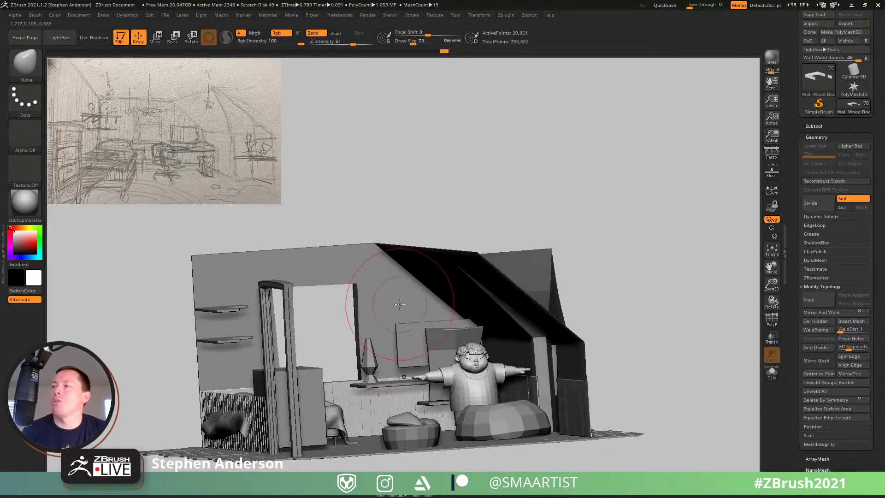
pyautogui.moveTo(402, 345)
pyautogui.mouseDown(button='right')
pyautogui.moveTo(283, 275)
pyautogui.moveTo(376, 279)
pyautogui.moveTo(242, 312)
pyautogui.mouseUp(button='right')
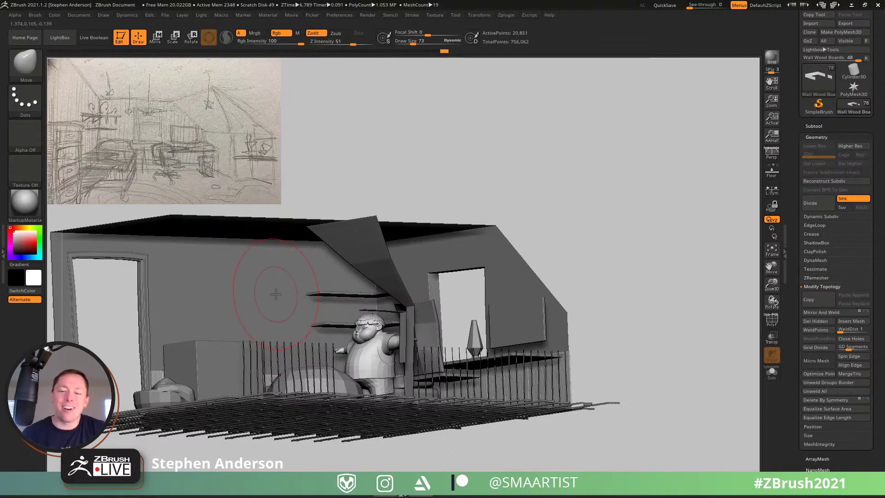
pyautogui.moveTo(285, 300)
pyautogui.mouseDown(button='right')
pyautogui.moveTo(375, 304)
pyautogui.moveTo(335, 277)
pyautogui.moveTo(399, 264)
pyautogui.mouseUp(button='right')
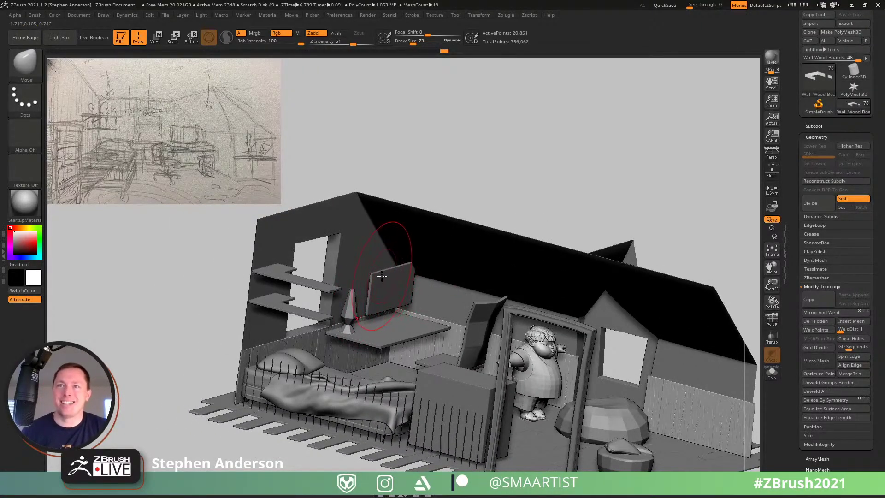
pyautogui.moveTo(392, 270); pyautogui.dragTo(329, 223, button='right')
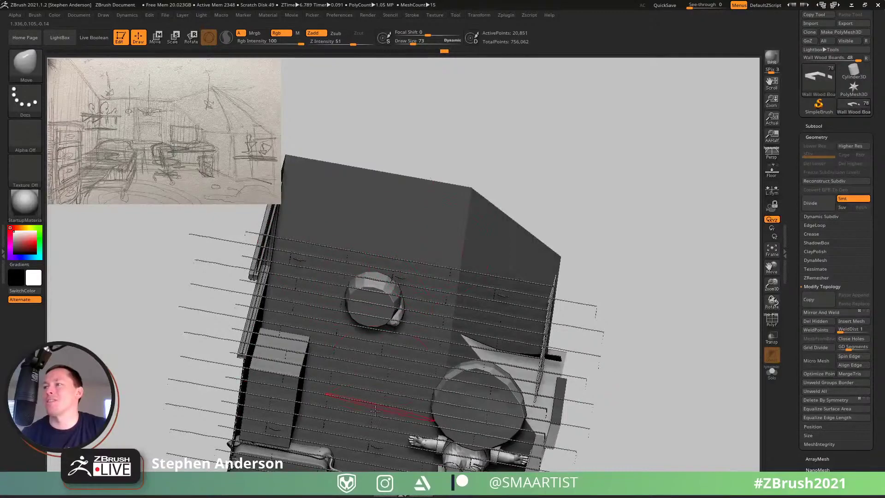
pyautogui.moveTo(375, 410); pyautogui.dragTo(362, 242, button='right')
# Step: Show and expand the Apartment folder, and select its Stars subtool
pyautogui.click(820, 126)
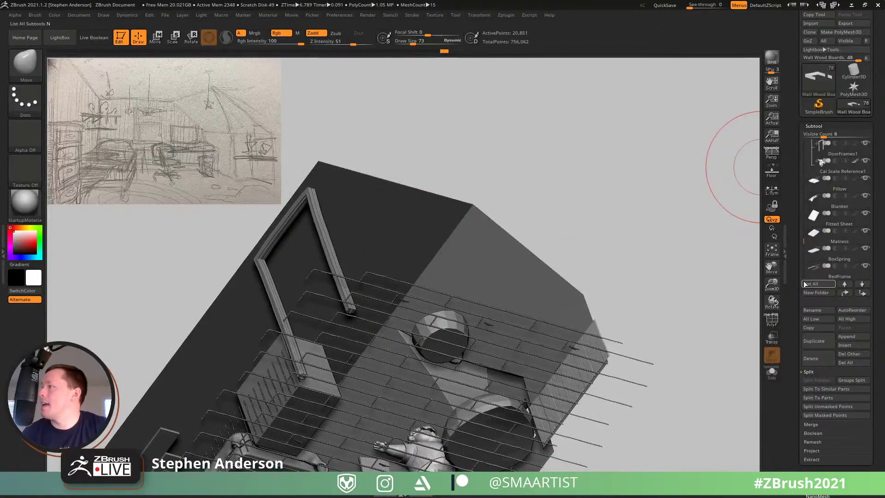
pyautogui.moveTo(802, 242); pyautogui.dragTo(804, 141)
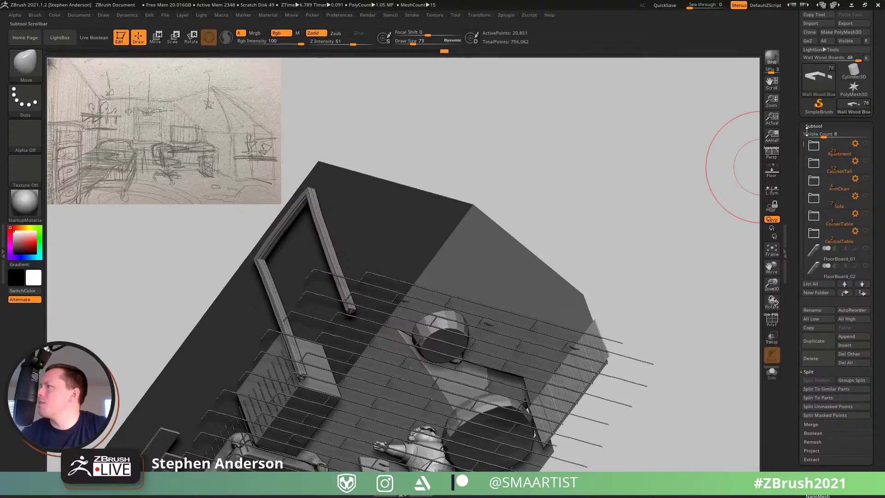
pyautogui.click(865, 143)
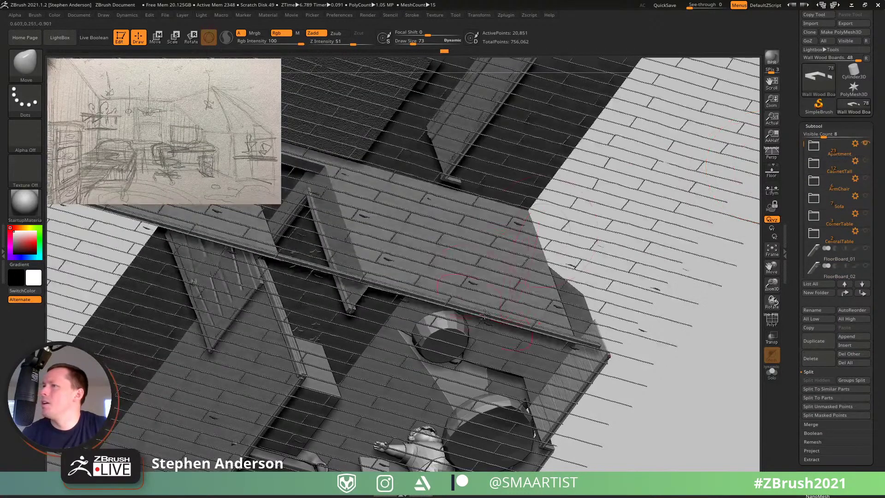
pyautogui.scroll(3, 451, 302)
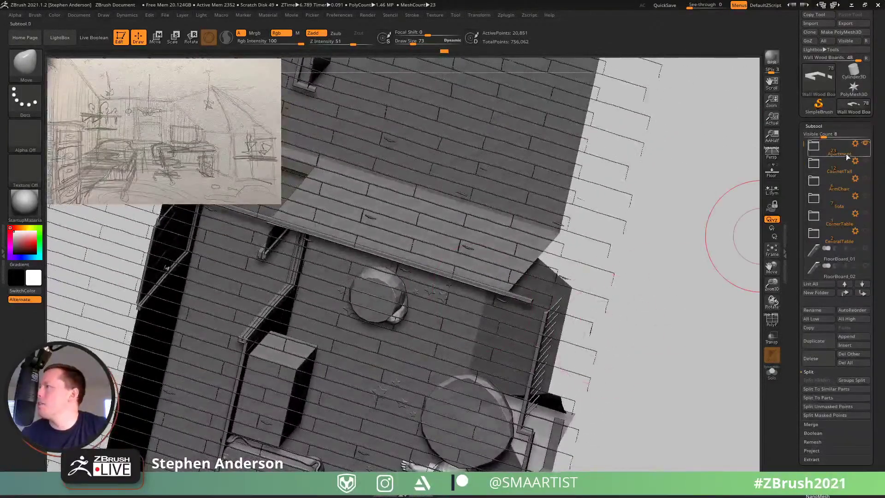
pyautogui.click(814, 145)
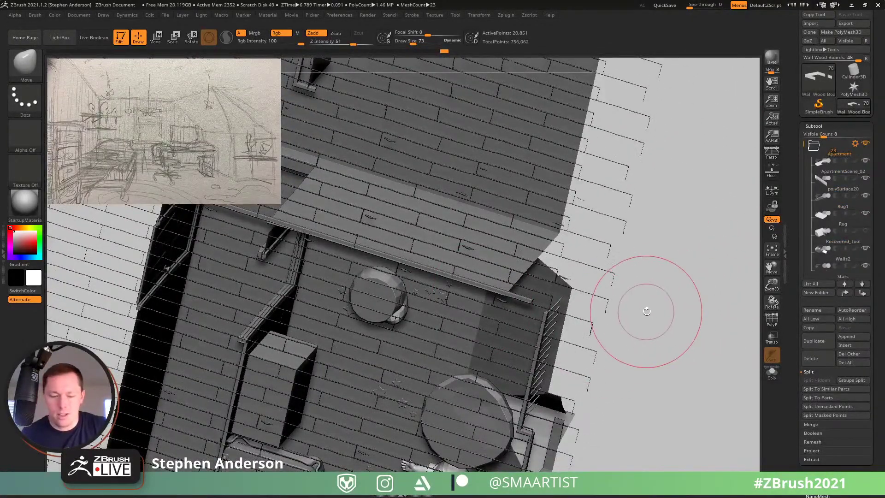
pyautogui.press('n')
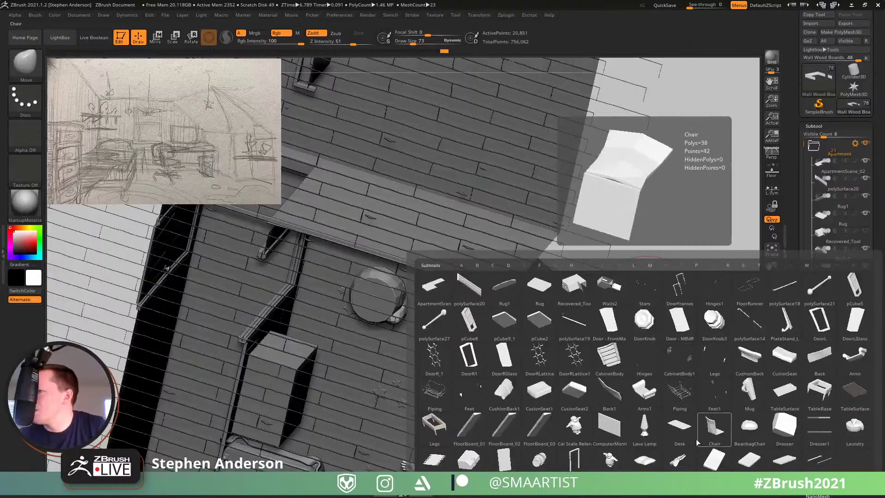
pyautogui.click(647, 291)
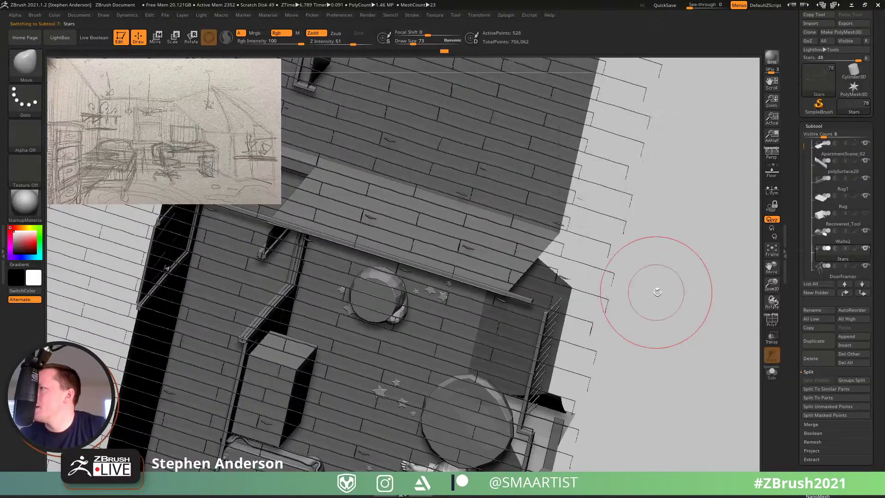
# Step: Move the Stars subtool out of the Apartment folder to the end of the subtool list, and collapse and hide the folder
pyautogui.keyDown('shift'); pyautogui.click(861, 298); pyautogui.keyUp('shift')
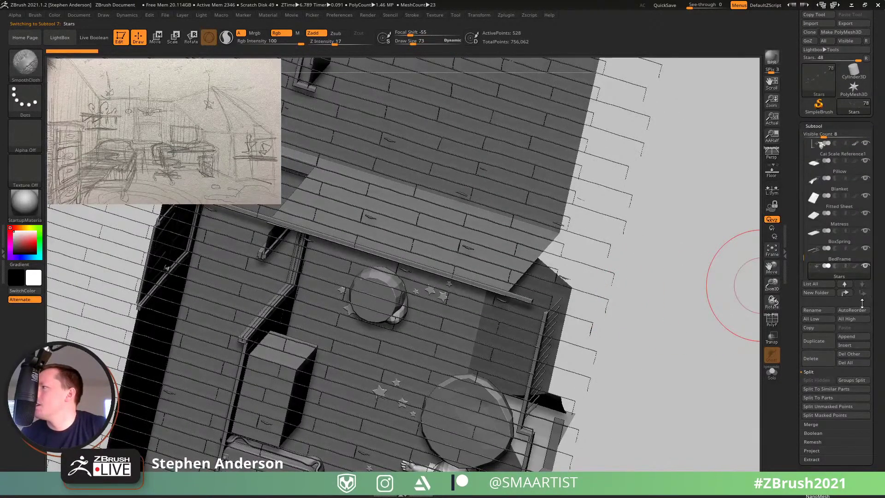
pyautogui.moveTo(802, 259); pyautogui.dragTo(795, 136)
pyautogui.click(813, 147)
pyautogui.click(864, 143)
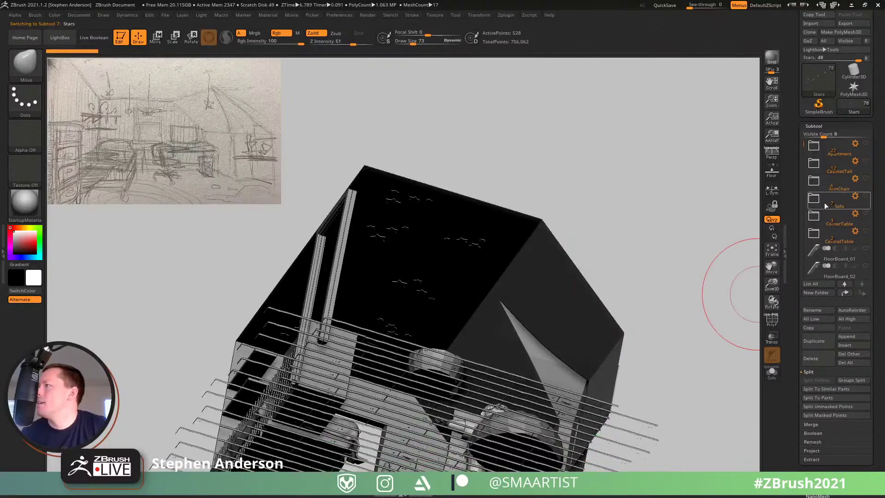
# Step: Move the Stars subtool up the subtool list into the Cai's Room folder, below Cai Scale Reference1
pyautogui.moveTo(803, 147)
pyautogui.mouseDown()
pyautogui.moveTo(794, 256)
pyautogui.moveTo(794, 248)
pyautogui.mouseUp()
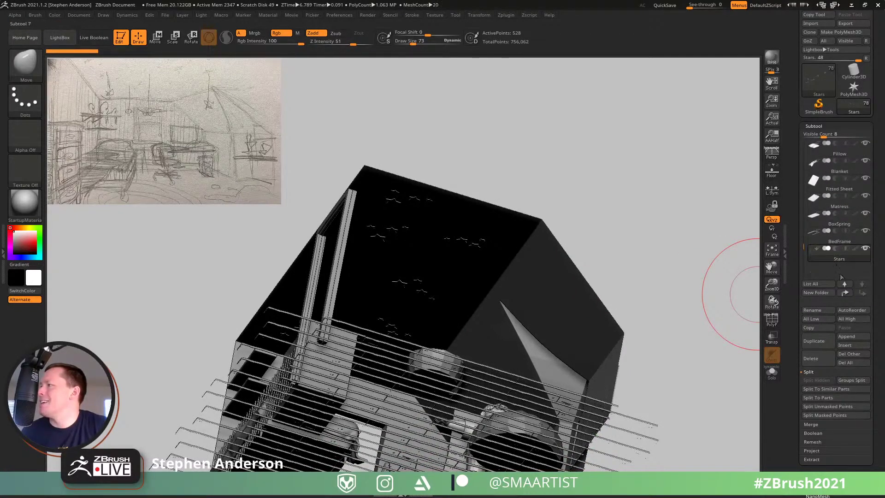
pyautogui.press('shift')
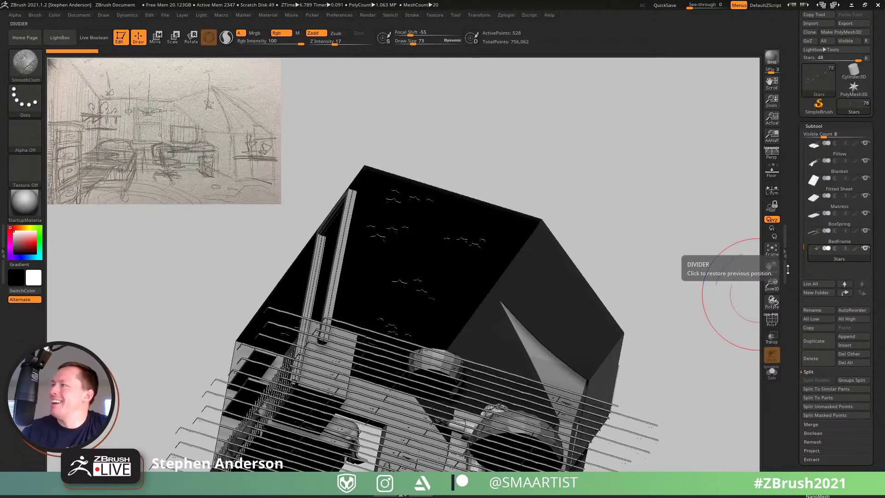
pyautogui.press('ctrl')
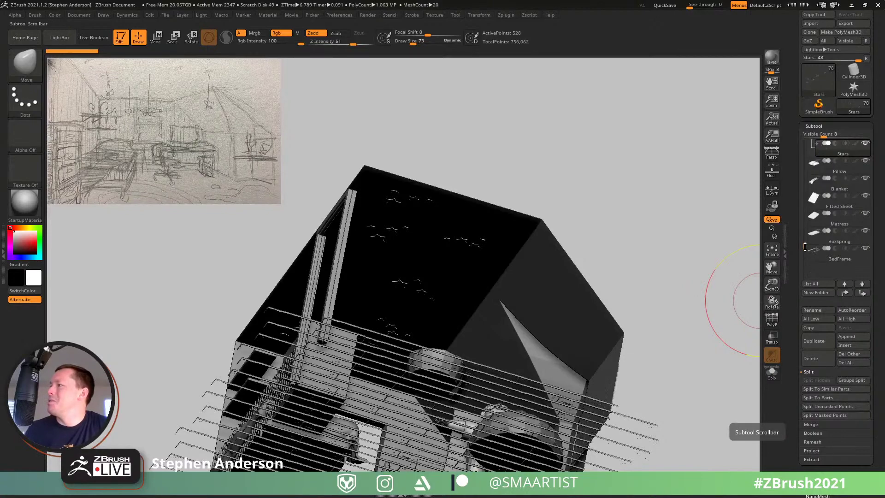
pyautogui.scroll(4, 829, 194)
# Step: Examine the placement of the stars, shelves and furniture in the bedroom from several angles
pyautogui.moveTo(709, 240); pyautogui.dragTo(548, 236)
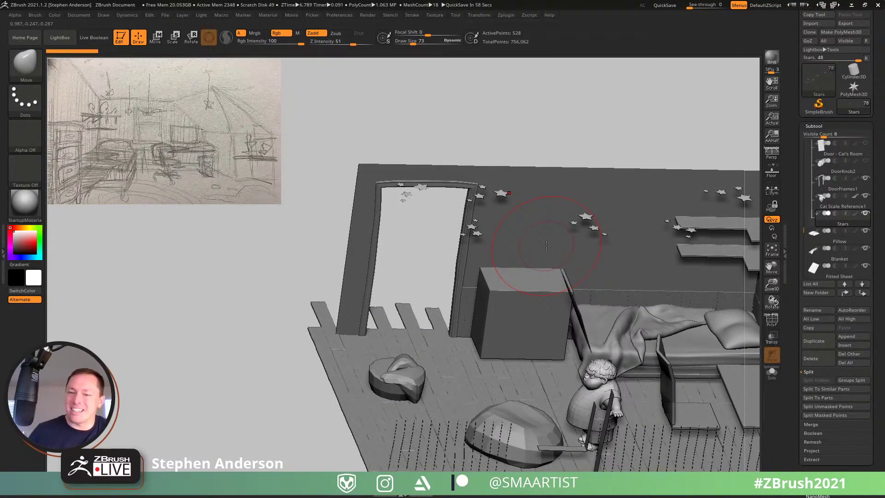
pyautogui.moveTo(420, 341); pyautogui.dragTo(496, 338)
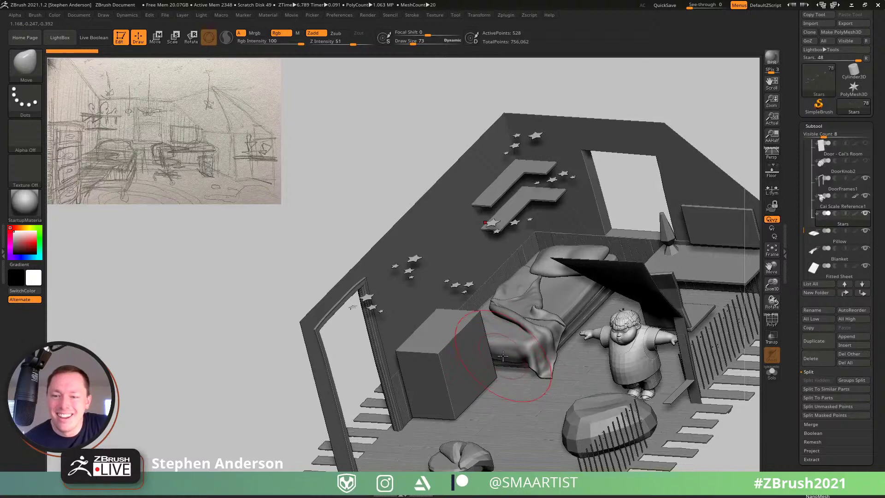
pyautogui.moveTo(510, 354); pyautogui.dragTo(528, 342, button='right')
pyautogui.moveTo(483, 311); pyautogui.dragTo(461, 314, button='right')
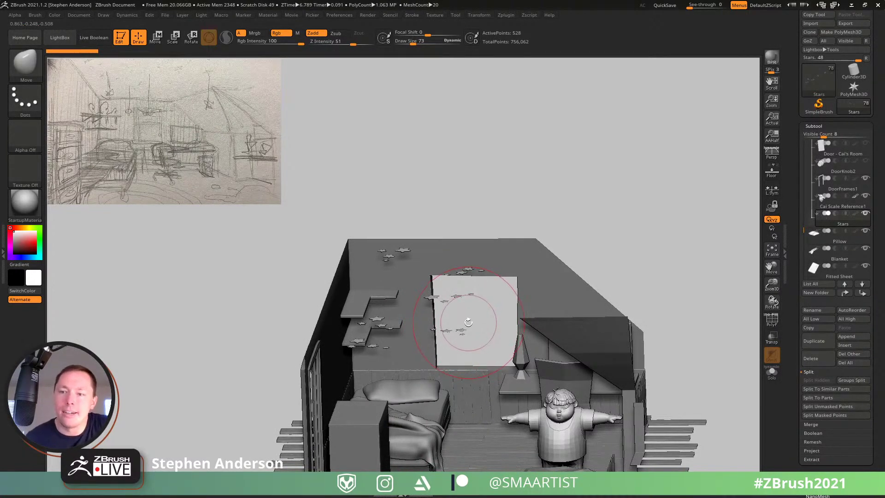
pyautogui.moveTo(463, 317); pyautogui.dragTo(451, 315, button='right')
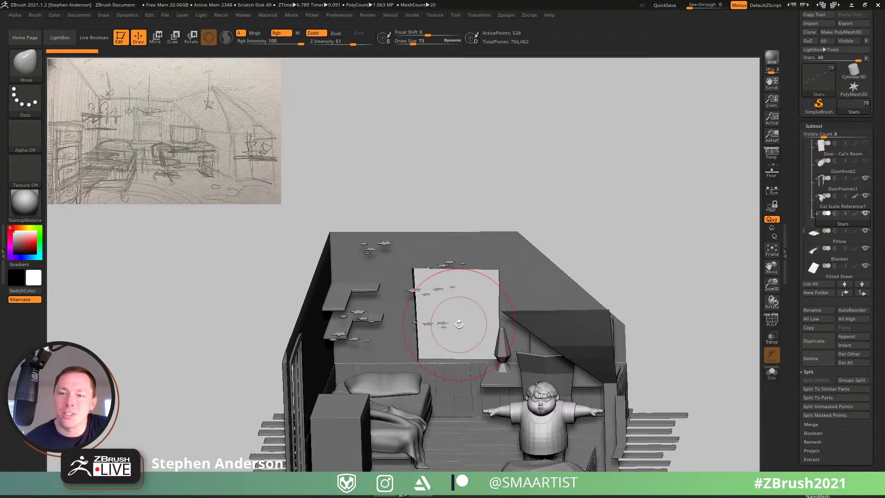
pyautogui.moveTo(460, 324)
pyautogui.mouseDown(button='right')
pyautogui.moveTo(476, 306)
pyautogui.moveTo(424, 282)
pyautogui.moveTo(431, 286)
pyautogui.mouseUp(button='right')
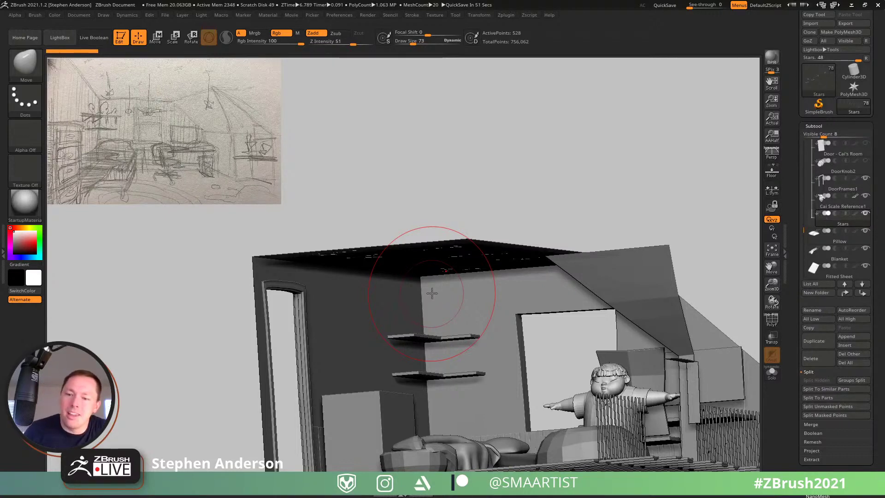
pyautogui.moveTo(389, 201)
pyautogui.mouseDown()
pyautogui.moveTo(434, 211)
pyautogui.moveTo(407, 217)
pyautogui.moveTo(495, 222)
pyautogui.moveTo(429, 271)
pyautogui.mouseUp()
pyautogui.moveTo(423, 262)
pyautogui.keyDown('alt'); pyautogui.mouseDown(button='right')
pyautogui.moveTo(444, 296)
pyautogui.moveTo(406, 398)
pyautogui.moveTo(436, 335)
pyautogui.moveTo(412, 356)
pyautogui.moveTo(399, 389)
pyautogui.moveTo(428, 373)
pyautogui.moveTo(421, 377)
pyautogui.mouseUp(button='right'); pyautogui.keyUp('alt')
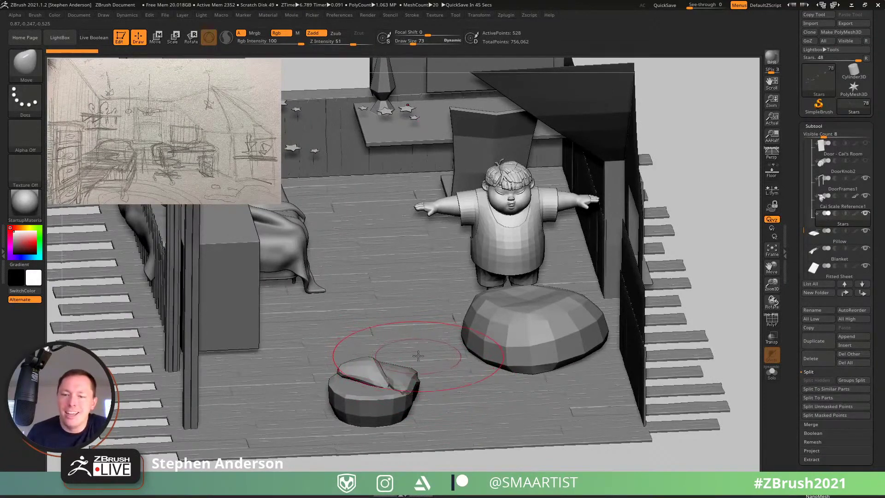
pyautogui.moveTo(420, 324); pyautogui.dragTo(462, 390, button='right')
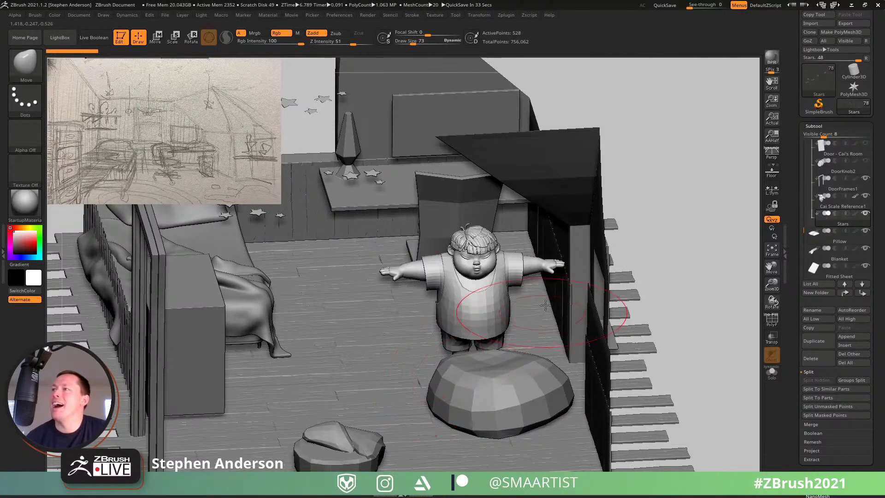
# Step: Select the BeanbagChair subtool and examine the floor layout from above, the window alcove and the sloped ceiling
pyautogui.moveTo(545, 305); pyautogui.dragTo(534, 363, button='right')
pyautogui.moveTo(504, 360); pyautogui.dragTo(542, 249, button='right')
pyautogui.keyDown('alt'); pyautogui.click(505, 261); pyautogui.keyUp('alt')
pyautogui.press('w')
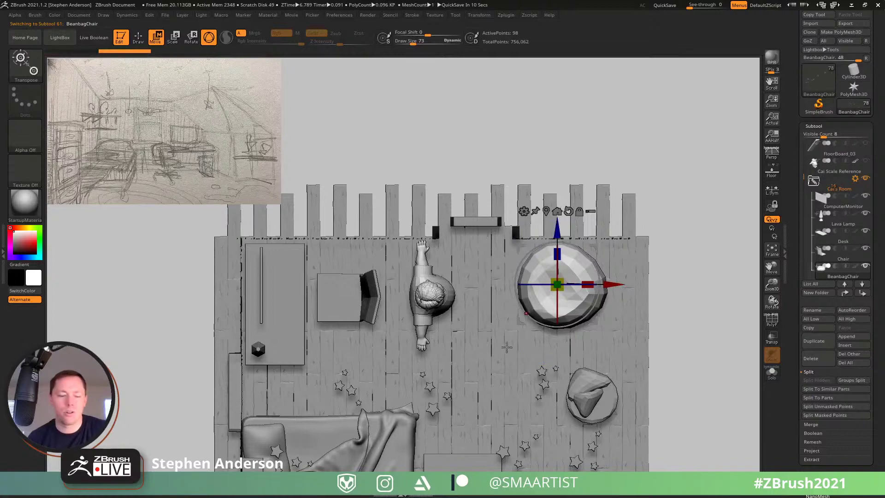
pyautogui.press('q')
pyautogui.moveTo(591, 251)
pyautogui.mouseDown(button='right')
pyautogui.moveTo(486, 283)
pyautogui.moveTo(506, 323)
pyautogui.moveTo(445, 293)
pyautogui.moveTo(389, 310)
pyautogui.mouseUp(button='right')
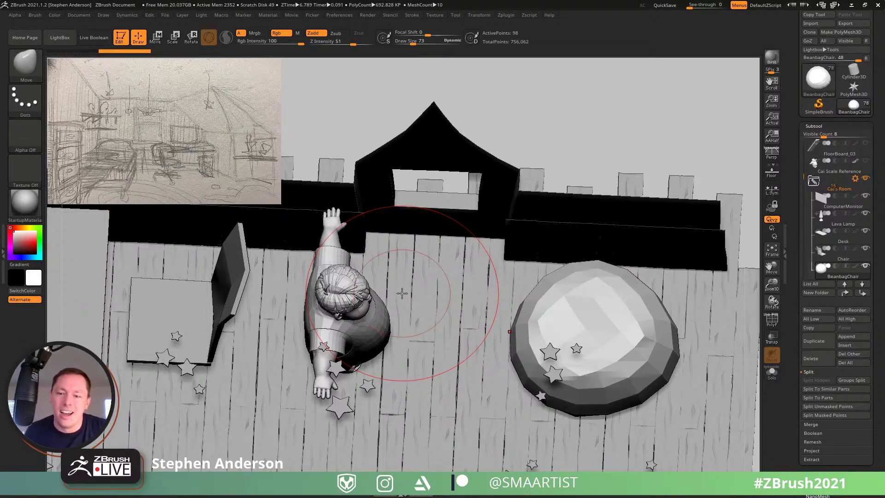
pyautogui.moveTo(325, 296)
pyautogui.mouseDown(button='right')
pyautogui.moveTo(328, 274)
pyautogui.moveTo(323, 282)
pyautogui.mouseUp(button='right')
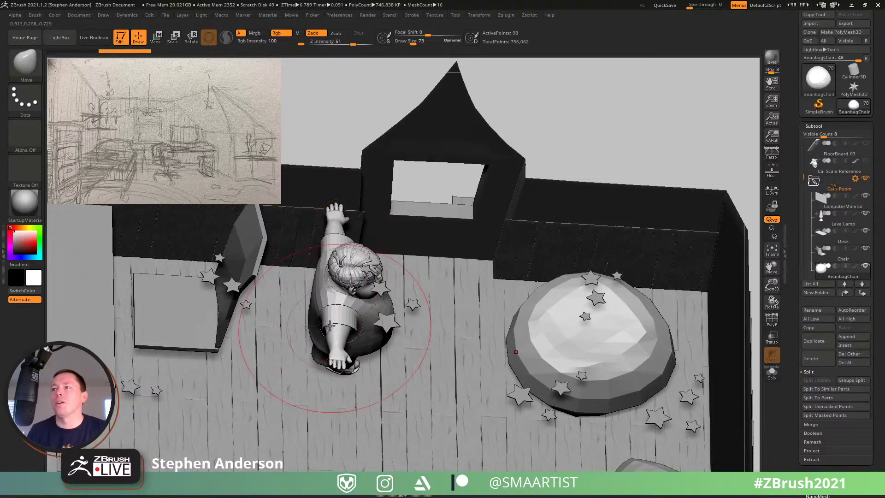
pyautogui.moveTo(323, 282)
pyautogui.mouseDown(button='right')
pyautogui.moveTo(337, 275)
pyautogui.moveTo(353, 301)
pyautogui.moveTo(349, 276)
pyautogui.moveTo(370, 305)
pyautogui.moveTo(387, 270)
pyautogui.moveTo(376, 292)
pyautogui.mouseUp(button='right')
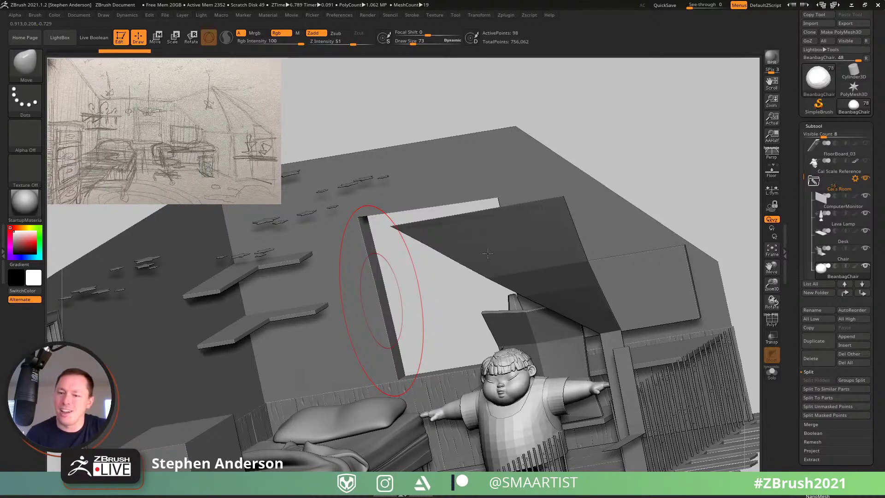
pyautogui.moveTo(466, 282); pyautogui.dragTo(488, 341, button='right')
# Step: Select the Walls1 subtool, show its polyframe, and insert edge loops around the window opening's inner faces with ZModeler
pyautogui.keyDown('alt'); pyautogui.click(291, 314); pyautogui.keyUp('alt')
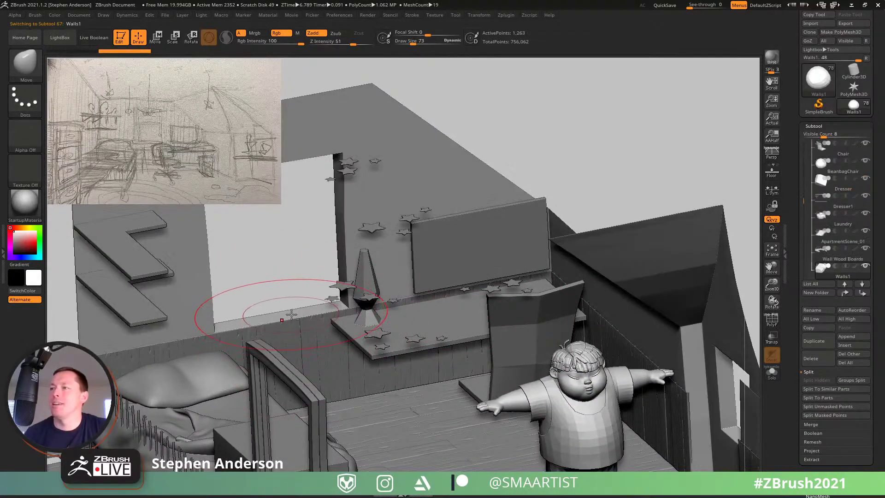
pyautogui.moveTo(295, 310)
pyautogui.keyDown('ctrl'); pyautogui.mouseDown(button='right')
pyautogui.moveTo(402, 330)
pyautogui.moveTo(489, 414)
pyautogui.moveTo(530, 374)
pyautogui.mouseUp(button='right'); pyautogui.keyUp('ctrl')
pyautogui.hotkey('shift', 'f')
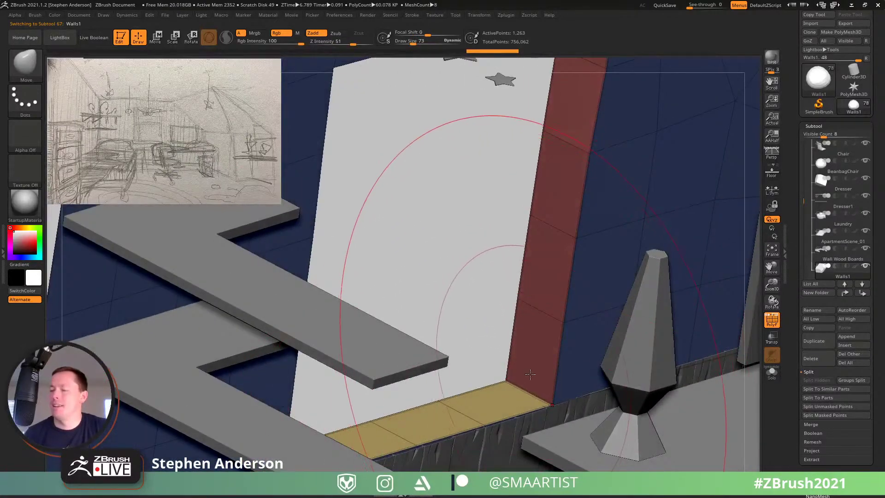
pyautogui.press('b')
pyautogui.press('z')
pyautogui.press('m')
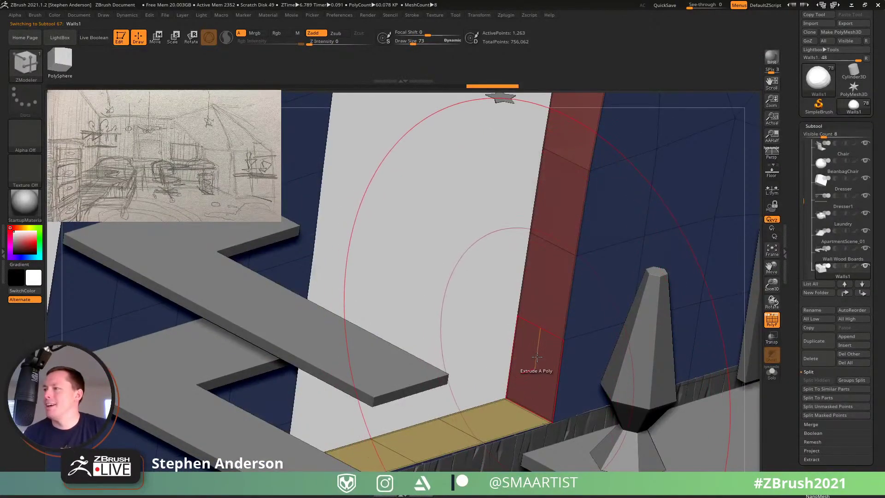
pyautogui.press('space')
pyautogui.click(595, 321)
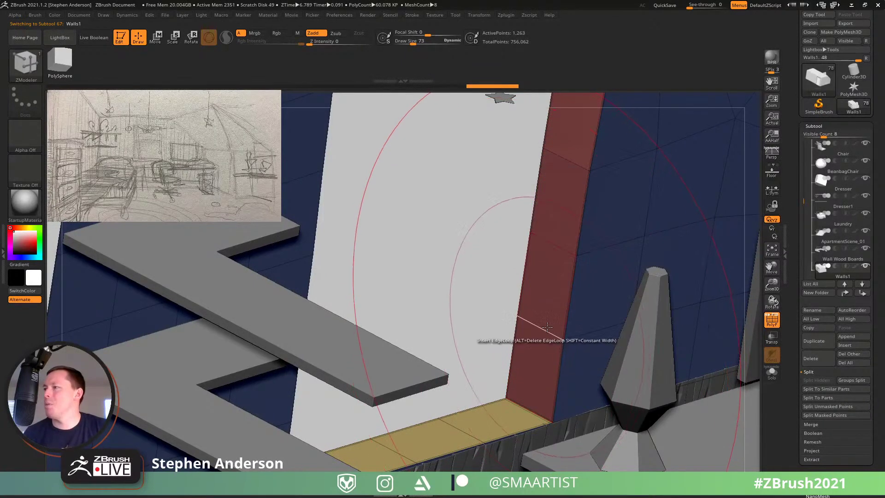
pyautogui.click(530, 350)
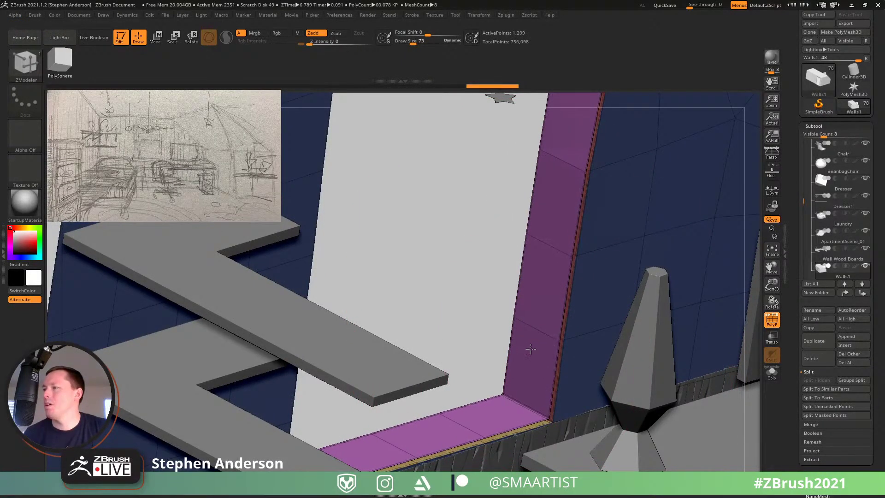
pyautogui.moveTo(531, 349); pyautogui.dragTo(540, 381, button='right')
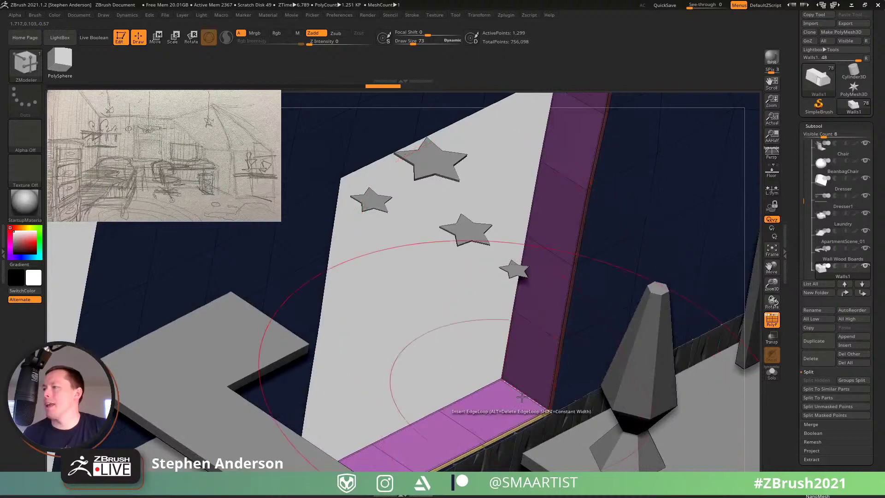
pyautogui.click(522, 395)
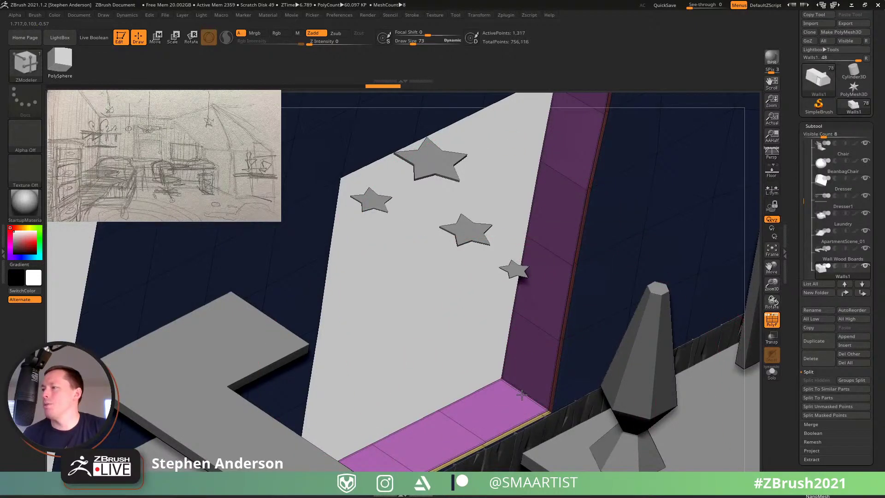
pyautogui.hotkey('ctrl', 'z')
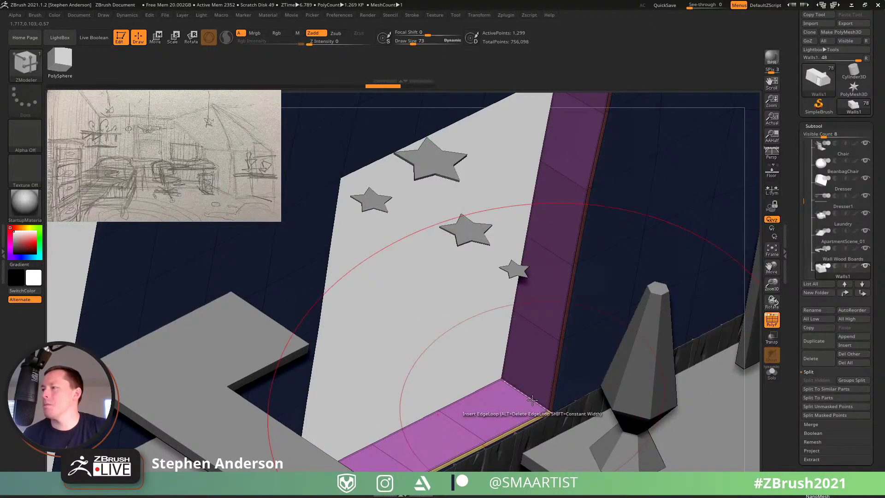
pyautogui.click(508, 383)
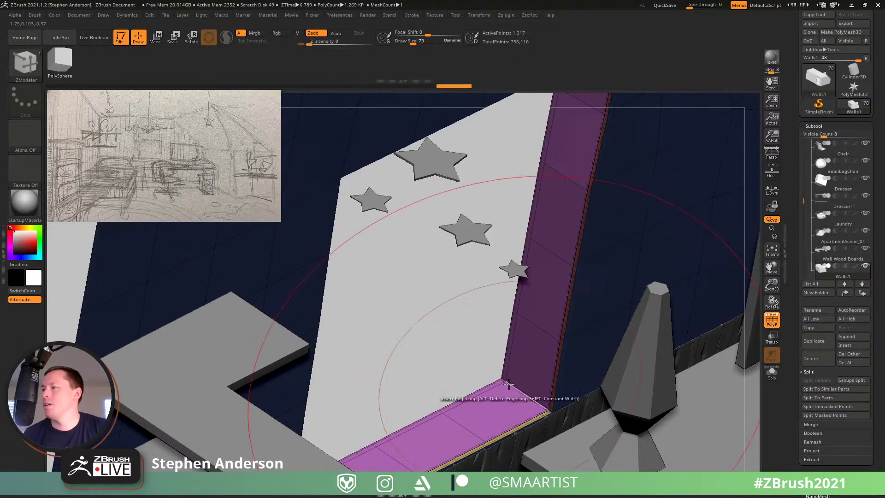
pyautogui.press('ctrl')
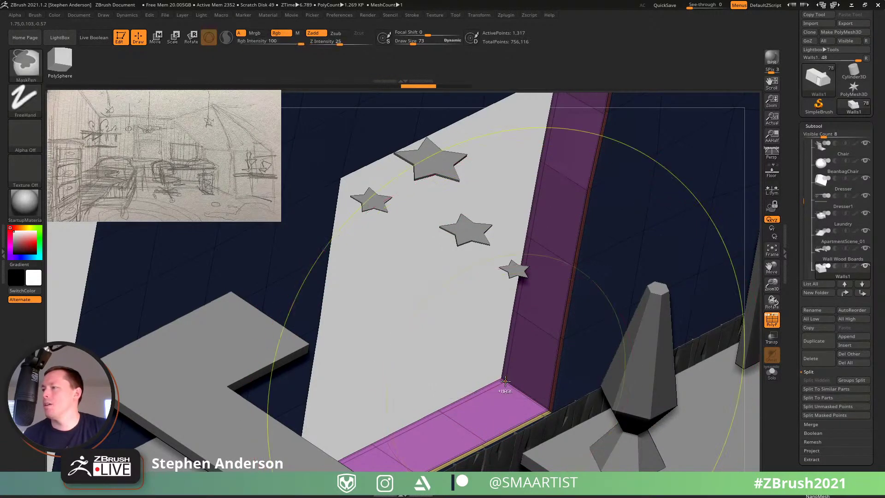
pyautogui.hotkey('ctrl', 'z')
# Step: Insert an edge loop midway across the window recess and delete the extra loop beside the room-side edge
pyautogui.moveTo(508, 383); pyautogui.dragTo(524, 395)
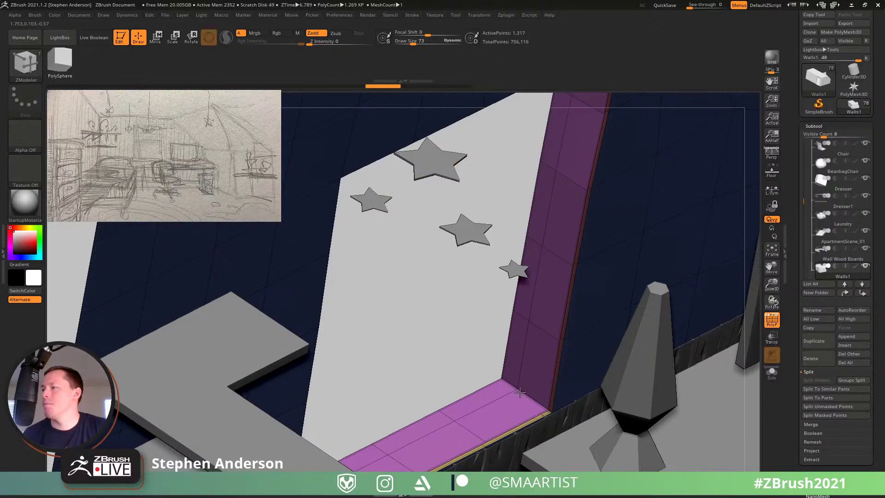
pyautogui.moveTo(520, 392); pyautogui.dragTo(526, 405)
pyautogui.keyDown('alt'); pyautogui.click(525, 418); pyautogui.keyUp('alt')
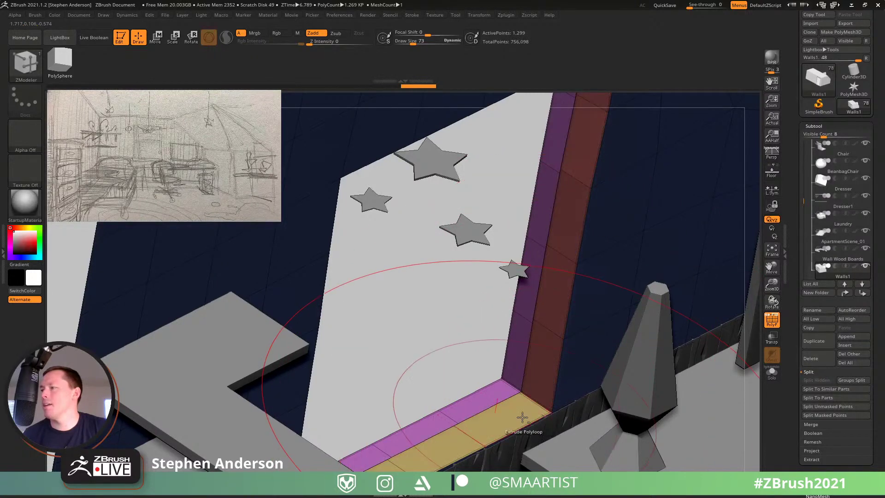
# Step: Isolate the outer polygroup strip of the window recess and separate it from Walls1 with Split Hidden
pyautogui.moveTo(520, 414); pyautogui.dragTo(473, 376, button='right')
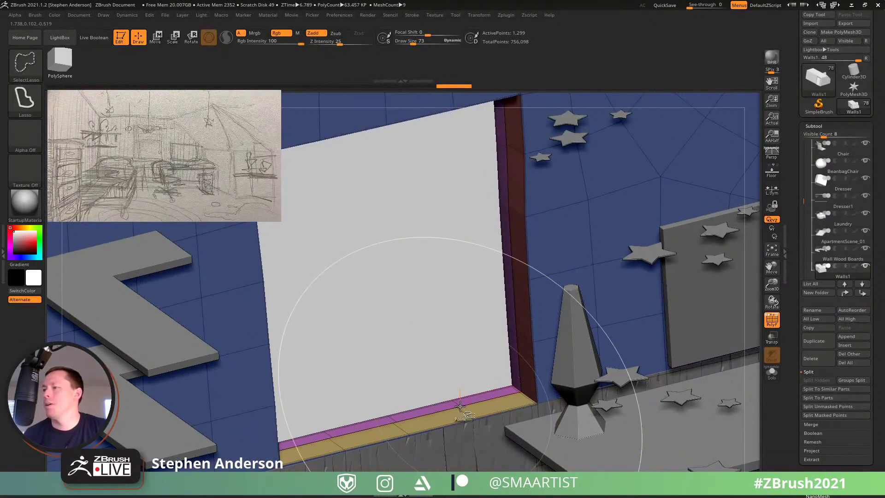
pyautogui.keyDown('ctrl'); pyautogui.keyDown('alt'); pyautogui.keyDown('shift'); pyautogui.click(460, 410); pyautogui.keyUp('shift'); pyautogui.keyUp('alt'); pyautogui.keyUp('ctrl')
pyautogui.keyDown('ctrl'); pyautogui.moveTo(486, 414); pyautogui.dragTo(466, 412, button='right'); pyautogui.keyUp('ctrl')
pyautogui.keyDown('ctrl'); pyautogui.keyDown('shift'); pyautogui.click(454, 383); pyautogui.keyUp('shift'); pyautogui.keyUp('ctrl')
pyautogui.keyDown('ctrl'); pyautogui.keyDown('shift'); pyautogui.click(459, 405); pyautogui.keyUp('shift'); pyautogui.keyUp('ctrl')
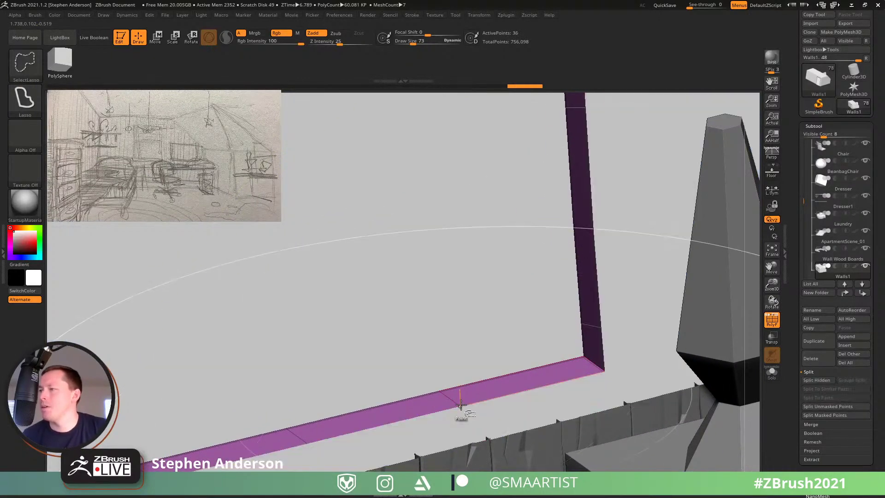
pyautogui.keyDown('ctrl'); pyautogui.moveTo(482, 407); pyautogui.dragTo(394, 278, button='right'); pyautogui.keyUp('ctrl')
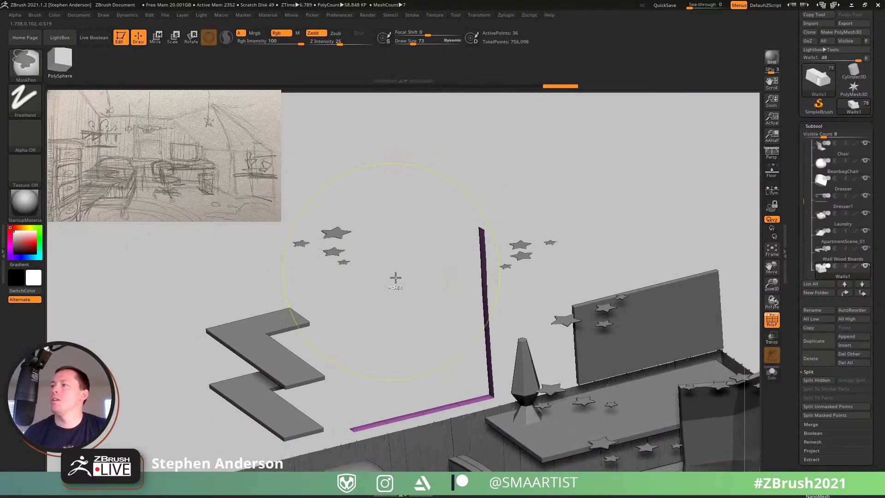
pyautogui.moveTo(407, 328)
pyautogui.mouseDown(button='right')
pyautogui.moveTo(402, 278)
pyautogui.moveTo(412, 325)
pyautogui.moveTo(430, 324)
pyautogui.moveTo(438, 288)
pyautogui.moveTo(369, 308)
pyautogui.mouseUp(button='right')
pyautogui.keyDown('ctrl'); pyautogui.keyDown('shift'); pyautogui.moveTo(664, 269); pyautogui.dragTo(689, 298); pyautogui.keyUp('shift'); pyautogui.keyUp('ctrl')
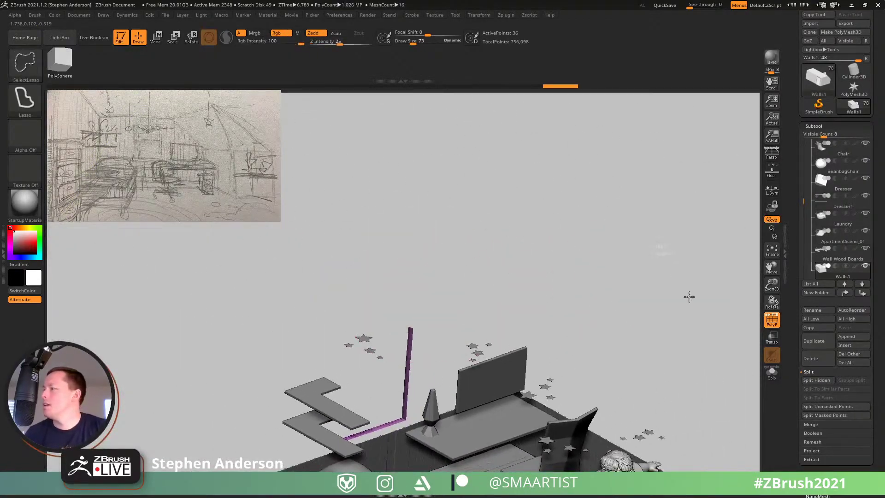
pyautogui.click(826, 381)
# Step: Select the split-off window strip and extrude its polyloop inward to form a solid window frame
pyautogui.moveTo(417, 401)
pyautogui.mouseDown(button='right')
pyautogui.moveTo(383, 395)
pyautogui.moveTo(427, 415)
pyautogui.mouseUp(button='right')
pyautogui.keyDown('alt'); pyautogui.click(403, 366); pyautogui.keyUp('alt')
pyautogui.keyDown('alt'); pyautogui.moveTo(427, 415); pyautogui.dragTo(466, 395, button='right'); pyautogui.keyUp('alt')
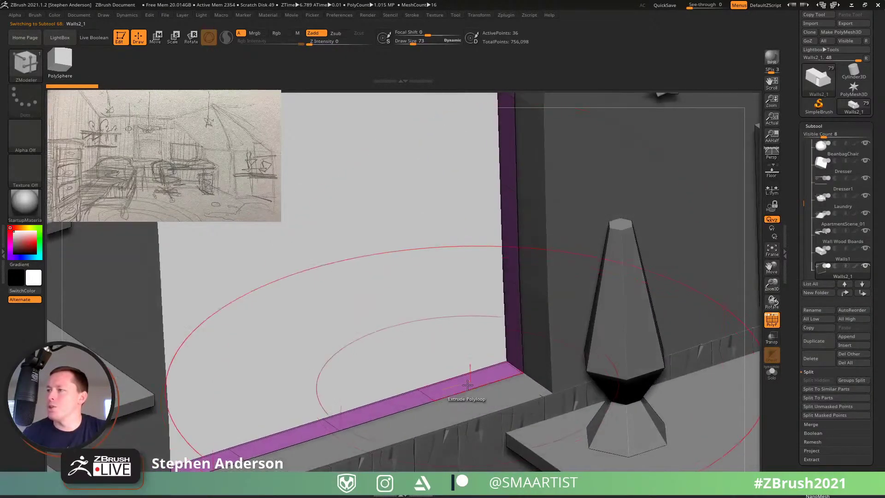
pyautogui.moveTo(464, 381); pyautogui.dragTo(444, 357)
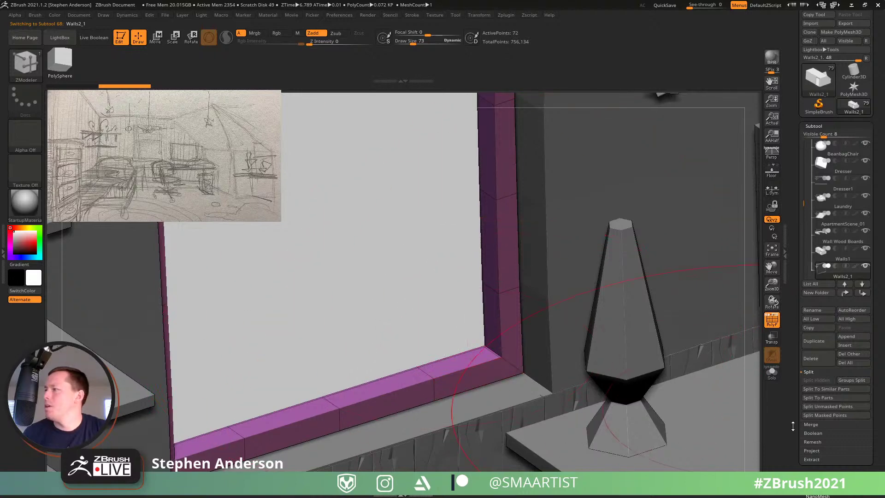
# Step: Solo the window frame and extrude its outer side faces outward to thicken it
pyautogui.click(772, 373)
pyautogui.moveTo(381, 366); pyautogui.dragTo(208, 370, button='right')
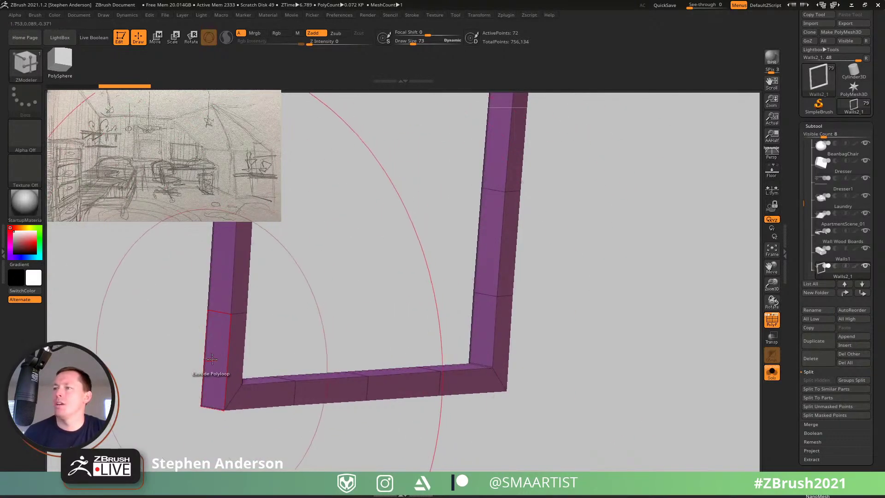
pyautogui.moveTo(216, 342); pyautogui.dragTo(193, 341)
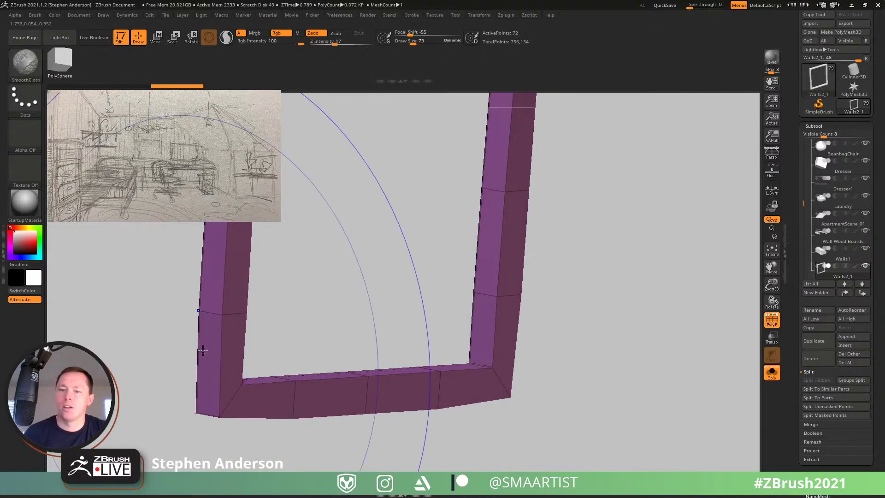
pyautogui.moveTo(281, 392); pyautogui.dragTo(406, 398, button='right')
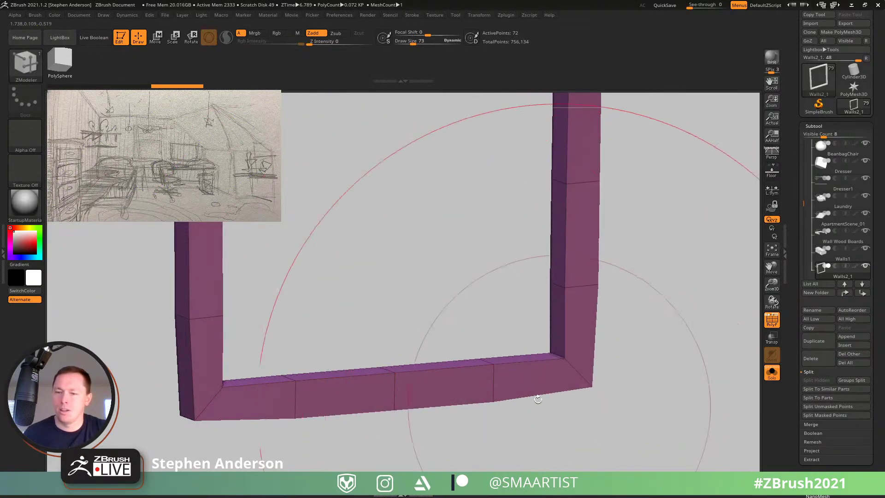
# Step: View the window frame straight from the front and undo its last outward extrusion
pyautogui.moveTo(474, 368); pyautogui.dragTo(624, 419, button='right')
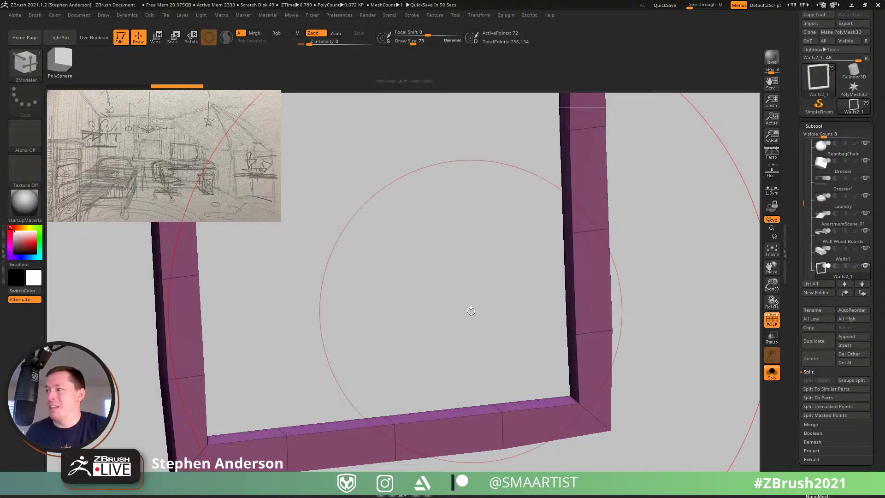
pyautogui.moveTo(471, 311)
pyautogui.mouseDown()
pyautogui.moveTo(657, 401)
pyautogui.moveTo(529, 361)
pyautogui.moveTo(508, 318)
pyautogui.mouseUp()
pyautogui.press('shift')
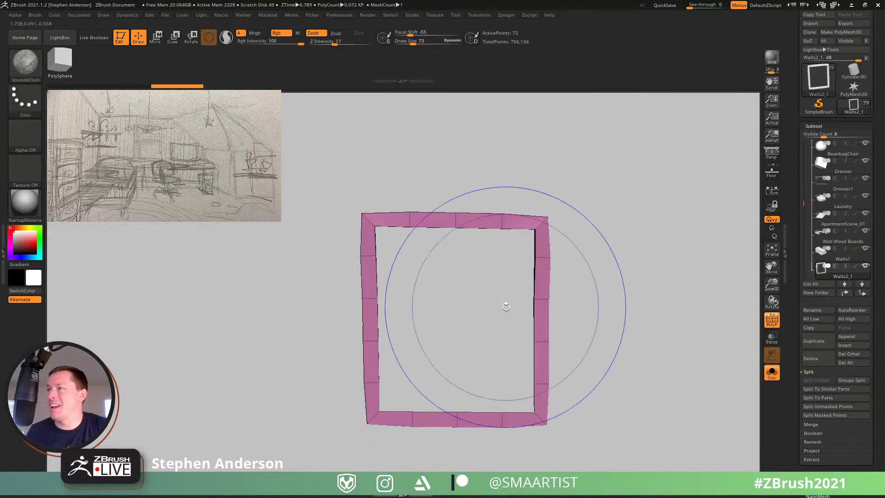
pyautogui.press('ctrl')
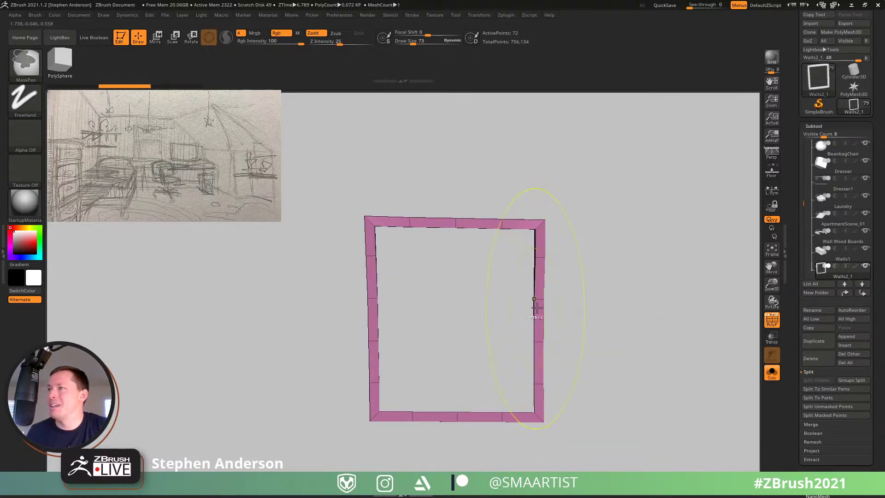
pyautogui.press('b')
pyautogui.press('z')
pyautogui.press('m')
pyautogui.press('f')
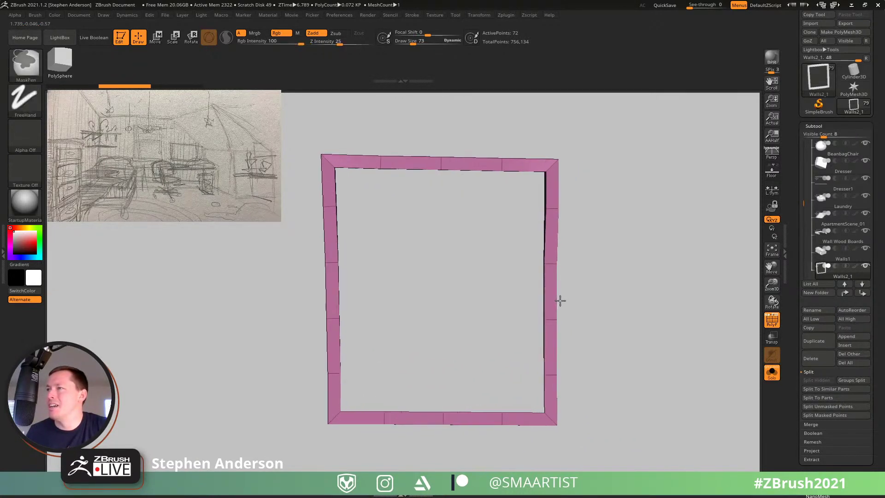
# Step: Check the window frame against the wall opening in the full scene, then isolate it again and mask the whole frame
pyautogui.click(771, 371)
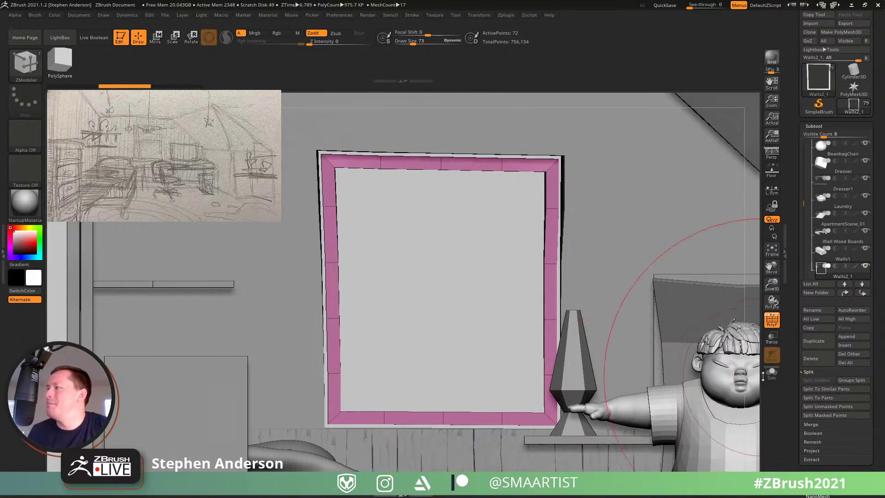
pyautogui.click(772, 374)
pyautogui.press('ctrl')
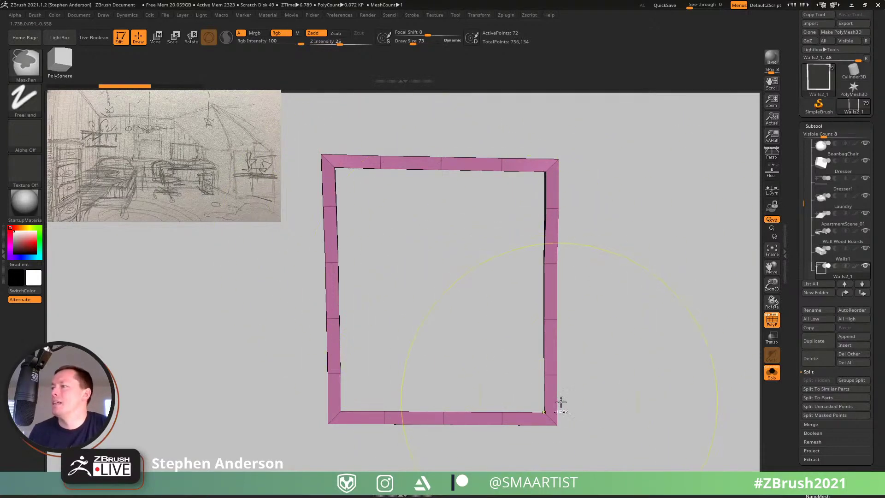
pyautogui.moveTo(564, 413)
pyautogui.keyDown('ctrl'); pyautogui.mouseDown()
pyautogui.moveTo(470, 413)
pyautogui.moveTo(483, 411)
pyautogui.moveTo(270, 330)
pyautogui.moveTo(350, 280)
pyautogui.moveTo(330, 162)
pyautogui.mouseUp(); pyautogui.keyUp('ctrl')
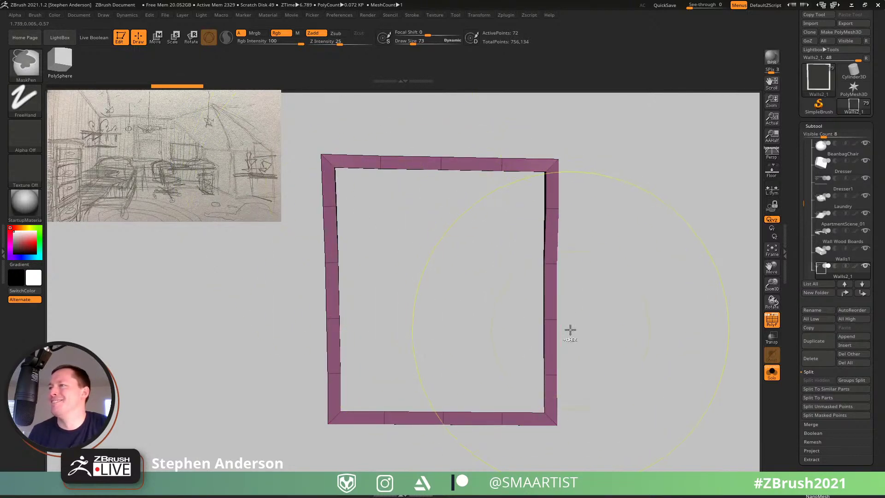
# Step: Centre the transform gizmo on the window frame, adjust the frame's fit in the wall opening, and show the whole room again
pyautogui.press('w')
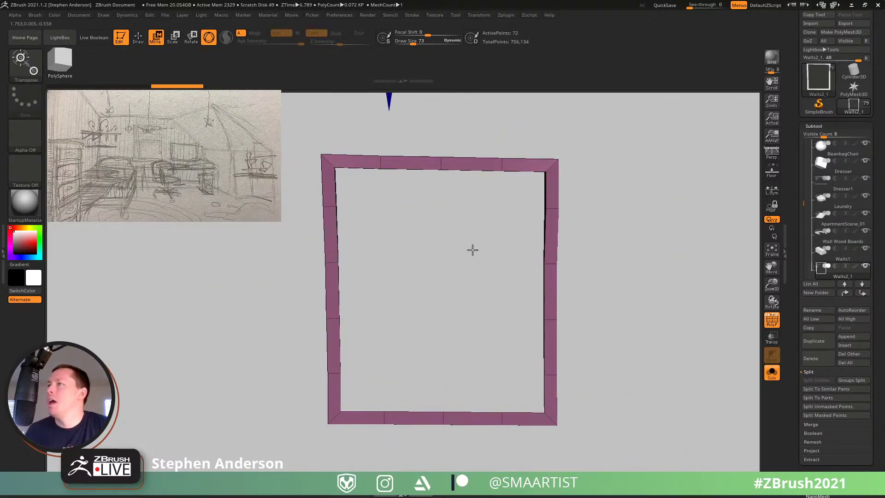
pyautogui.keyDown('alt'); pyautogui.click(443, 166); pyautogui.keyUp('alt')
pyautogui.click(430, 97)
pyautogui.keyDown('alt'); pyautogui.click(451, 236); pyautogui.keyUp('alt')
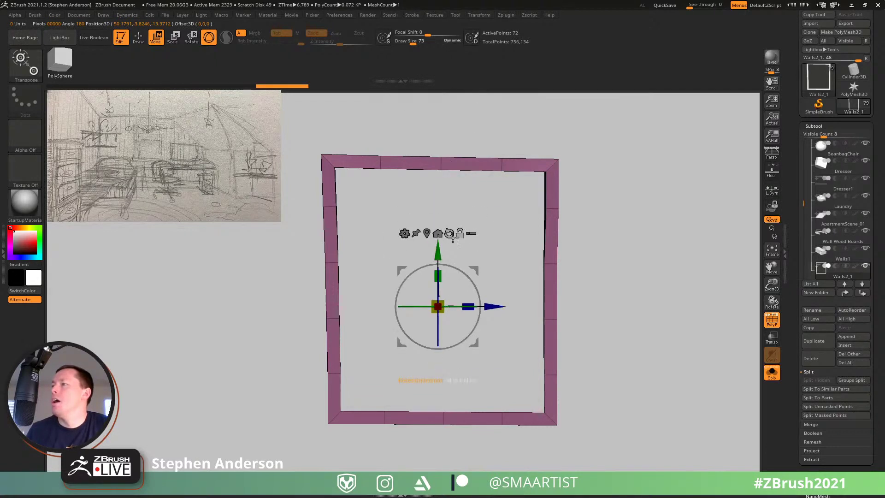
pyautogui.click(427, 233)
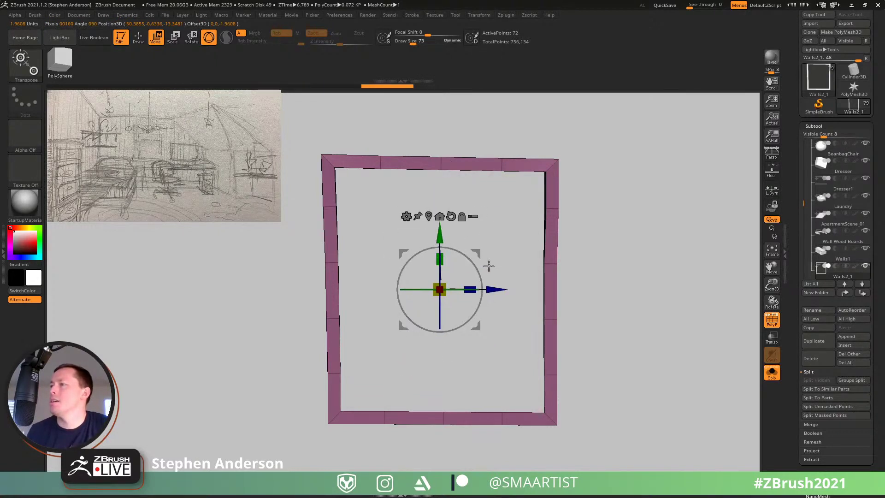
pyautogui.moveTo(488, 266); pyautogui.dragTo(618, 262)
pyautogui.keyDown('alt'); pyautogui.moveTo(461, 292); pyautogui.dragTo(480, 299); pyautogui.keyUp('alt')
pyautogui.click(771, 373)
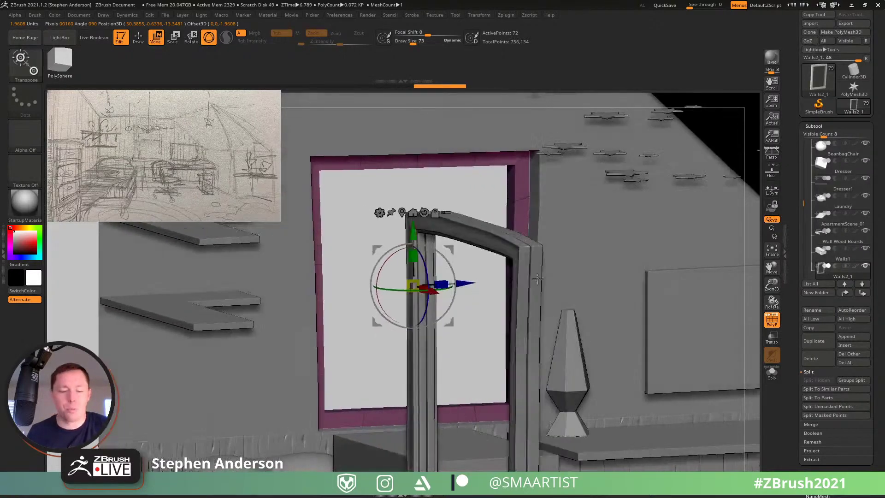
# Step: Turn off the polyframe display and review the window frame within the room from several angles
pyautogui.press('q')
pyautogui.moveTo(535, 289); pyautogui.dragTo(547, 302, button='right')
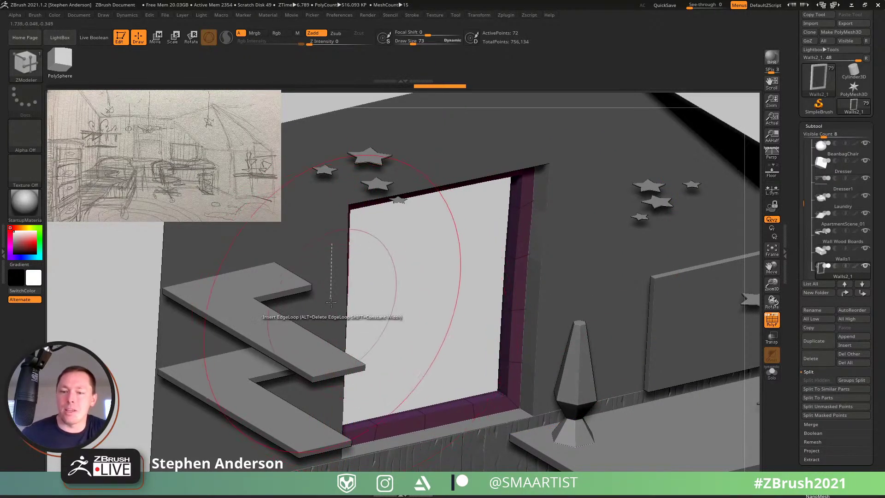
pyautogui.press('shift')
pyautogui.moveTo(535, 366)
pyautogui.keyDown('ctrl'); pyautogui.mouseDown(button='right')
pyautogui.moveTo(510, 346)
pyautogui.moveTo(477, 362)
pyautogui.moveTo(450, 294)
pyautogui.moveTo(455, 317)
pyautogui.mouseUp(button='right'); pyautogui.keyUp('ctrl')
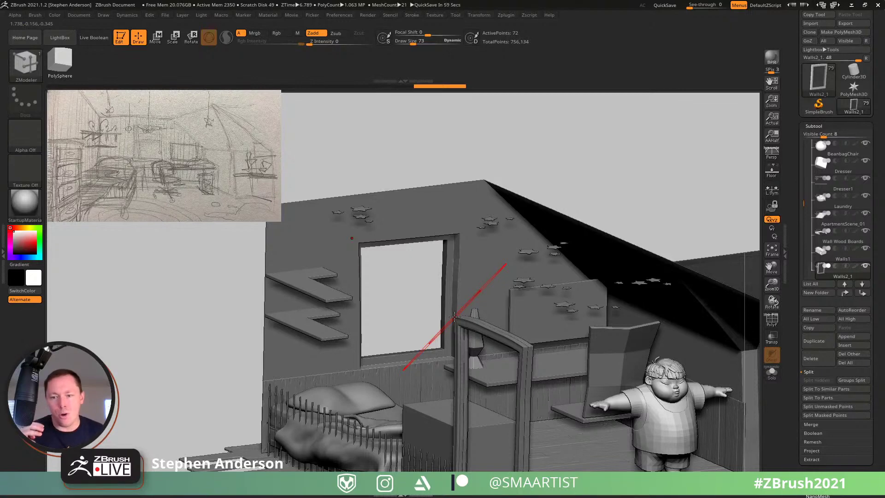
pyautogui.moveTo(454, 316)
pyautogui.mouseDown(button='right')
pyautogui.moveTo(522, 307)
pyautogui.moveTo(493, 324)
pyautogui.moveTo(506, 327)
pyautogui.moveTo(511, 316)
pyautogui.moveTo(474, 283)
pyautogui.moveTo(478, 267)
pyautogui.moveTo(511, 276)
pyautogui.moveTo(485, 275)
pyautogui.moveTo(503, 310)
pyautogui.moveTo(487, 282)
pyautogui.moveTo(504, 352)
pyautogui.moveTo(475, 285)
pyautogui.moveTo(541, 302)
pyautogui.mouseUp(button='right')
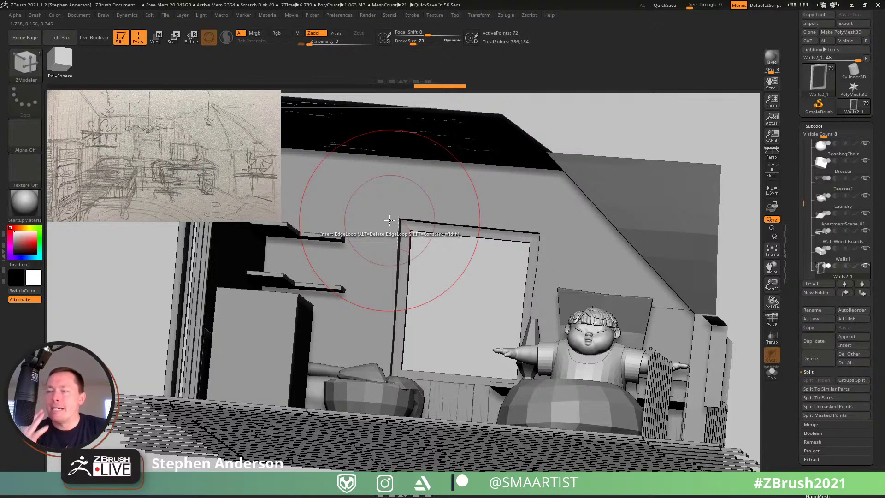
# Step: Select the L-shaped wall shelves from above and skew the end of the long arm with the Move Topological brush at draw size 28
pyautogui.moveTo(360, 251)
pyautogui.mouseDown(button='right')
pyautogui.moveTo(361, 276)
pyautogui.moveTo(351, 279)
pyautogui.moveTo(333, 261)
pyautogui.moveTo(313, 289)
pyautogui.moveTo(350, 341)
pyautogui.moveTo(341, 355)
pyautogui.mouseUp(button='right')
pyautogui.press('ctrl')
pyautogui.press('b')
pyautogui.press('m')
pyautogui.press('t')
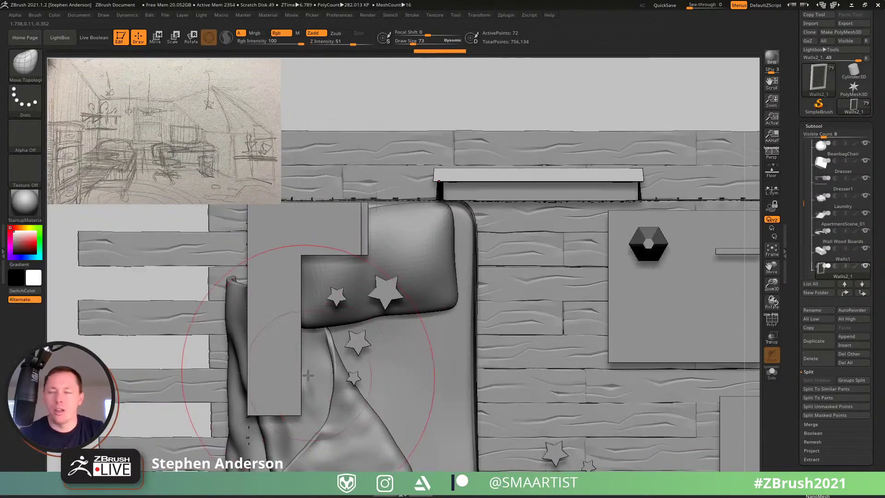
pyautogui.press('s')
pyautogui.moveTo(302, 414); pyautogui.dragTo(297, 414)
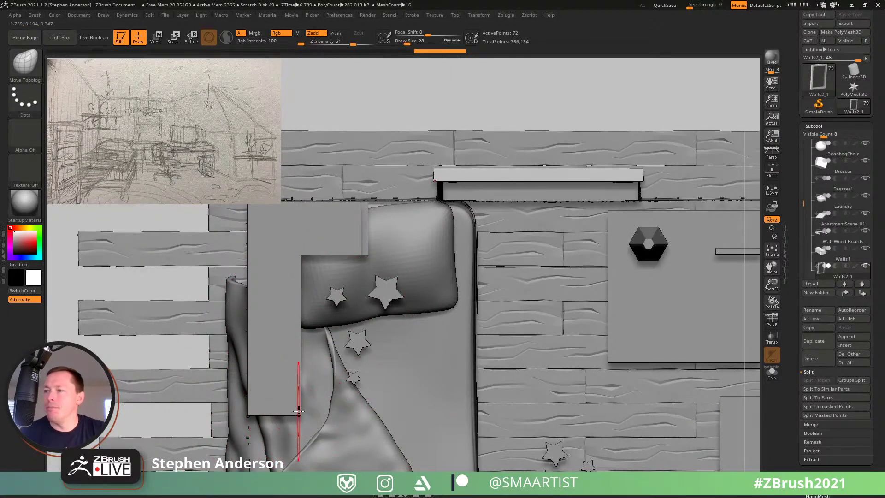
pyautogui.keyDown('alt'); pyautogui.click(297, 410); pyautogui.keyUp('alt')
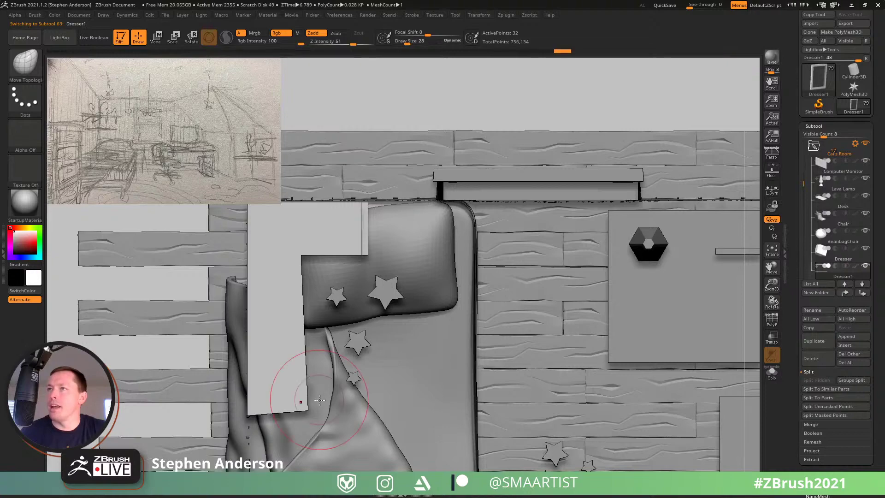
pyautogui.moveTo(298, 406)
pyautogui.mouseDown()
pyautogui.moveTo(284, 365)
pyautogui.moveTo(295, 396)
pyautogui.mouseUp()
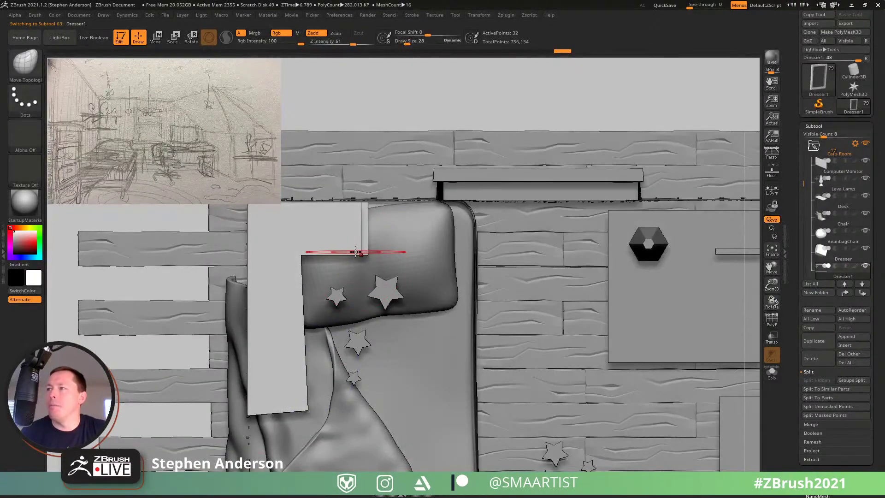
# Step: Push the shelves' inner corners and short-arm end corners slightly out of square for a stylized, uneven outline
pyautogui.moveTo(300, 249); pyautogui.dragTo(304, 245)
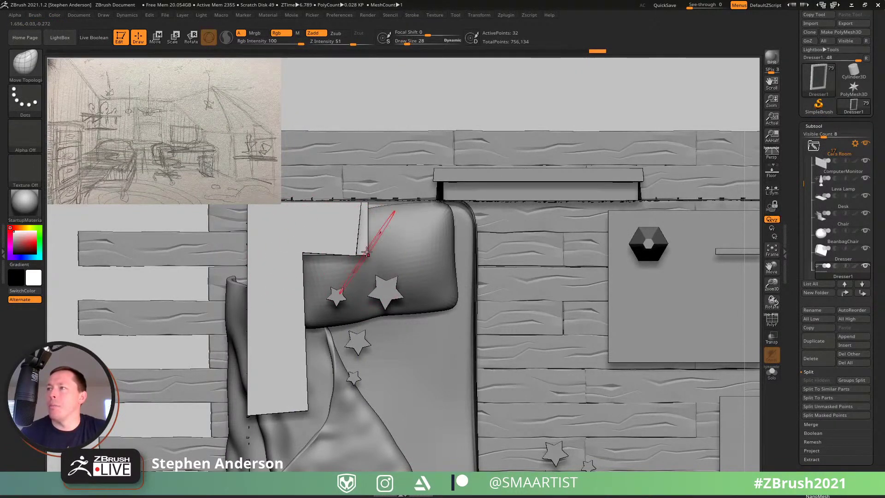
pyautogui.moveTo(367, 251); pyautogui.dragTo(369, 248)
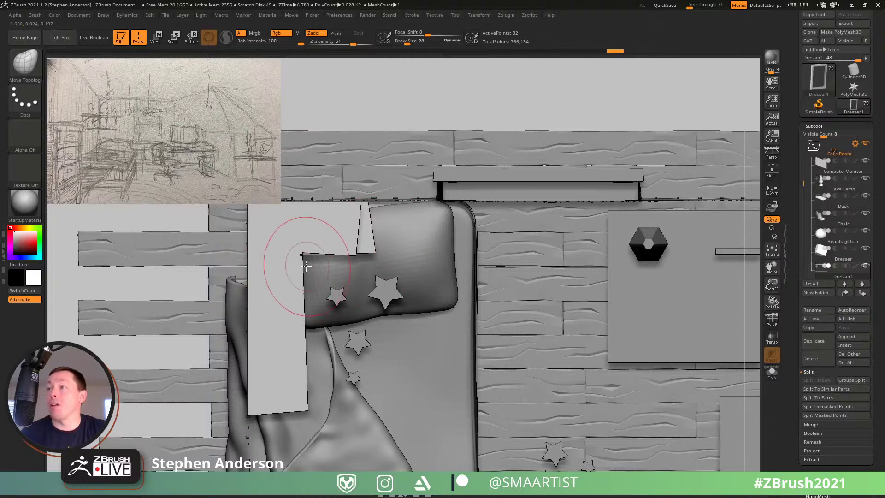
pyautogui.moveTo(301, 254); pyautogui.dragTo(303, 256)
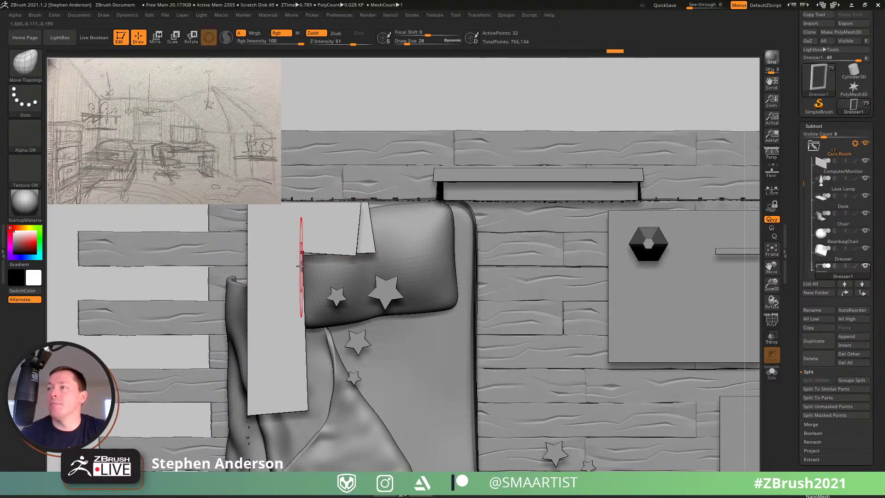
# Step: Skew the shelf corners from below with Transparency turned on, then restore the opaque display
pyautogui.moveTo(272, 298)
pyautogui.mouseDown(button='right')
pyautogui.moveTo(255, 192)
pyautogui.moveTo(261, 147)
pyautogui.moveTo(645, 341)
pyautogui.mouseUp(button='right')
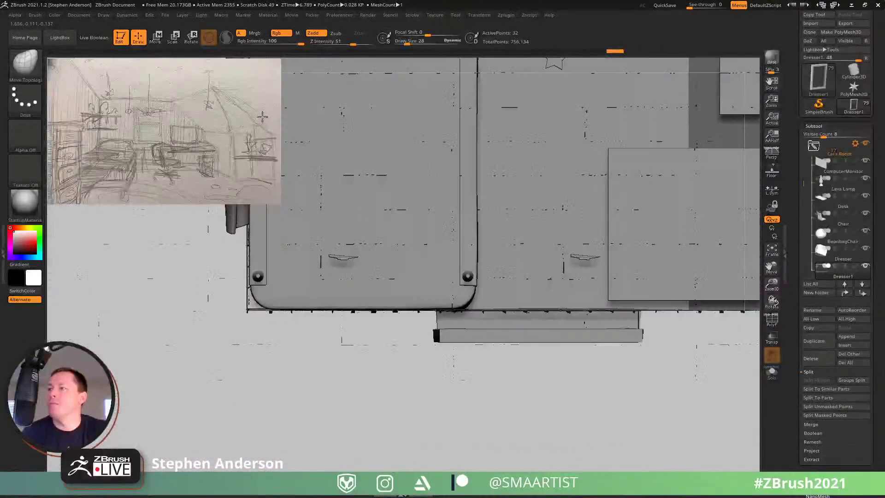
pyautogui.click(777, 340)
pyautogui.keyDown('alt'); pyautogui.moveTo(298, 261); pyautogui.dragTo(346, 318, button='right'); pyautogui.keyUp('alt')
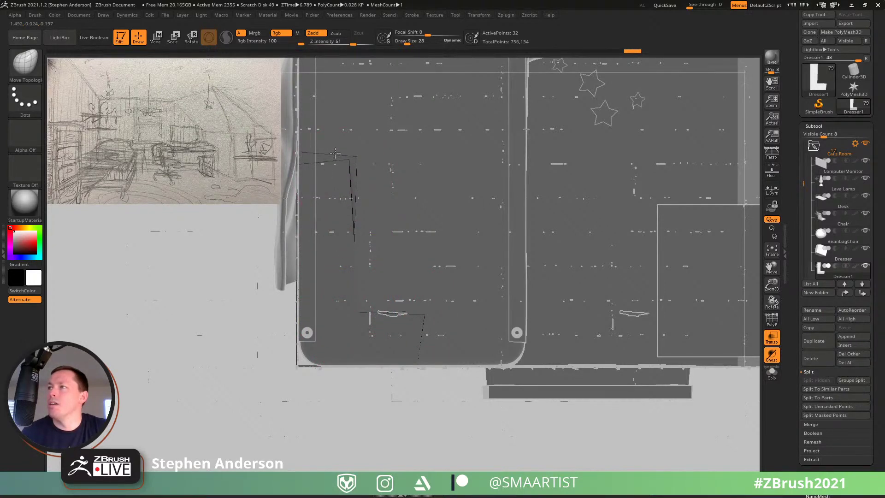
pyautogui.moveTo(409, 309); pyautogui.dragTo(545, 392, button='right')
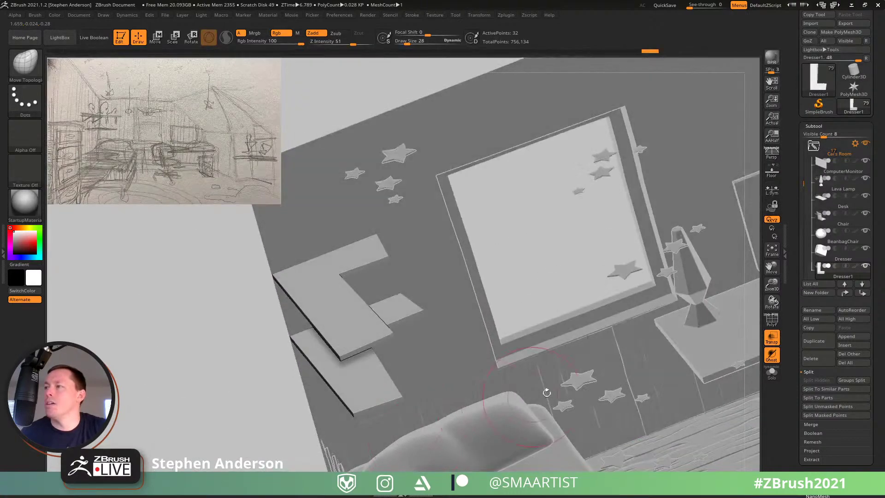
pyautogui.click(772, 339)
# Step: Mask the upper wall shelf, move the lower shelf down to widen the gap between them, and clear the mask
pyautogui.moveTo(507, 346)
pyautogui.mouseDown(button='right')
pyautogui.moveTo(429, 304)
pyautogui.moveTo(405, 280)
pyautogui.moveTo(407, 351)
pyautogui.moveTo(409, 323)
pyautogui.moveTo(409, 330)
pyautogui.moveTo(336, 300)
pyautogui.moveTo(396, 305)
pyautogui.moveTo(414, 370)
pyautogui.moveTo(378, 331)
pyautogui.moveTo(364, 339)
pyautogui.moveTo(395, 386)
pyautogui.moveTo(387, 332)
pyautogui.moveTo(405, 332)
pyautogui.moveTo(389, 316)
pyautogui.moveTo(395, 336)
pyautogui.moveTo(415, 315)
pyautogui.moveTo(326, 257)
pyautogui.mouseUp(button='right')
pyautogui.moveTo(193, 222)
pyautogui.keyDown('ctrl'); pyautogui.mouseDown()
pyautogui.moveTo(407, 365)
pyautogui.moveTo(417, 406)
pyautogui.mouseUp(); pyautogui.keyUp('ctrl')
pyautogui.press('w')
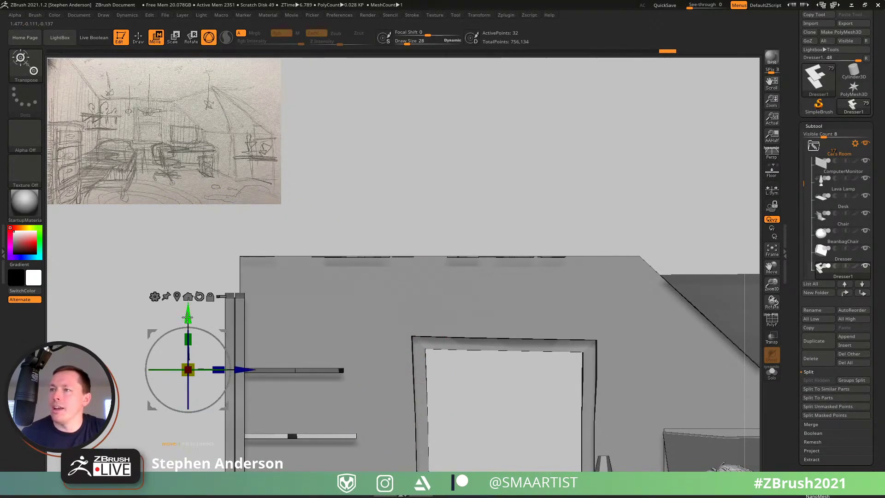
pyautogui.moveTo(187, 317); pyautogui.dragTo(183, 340)
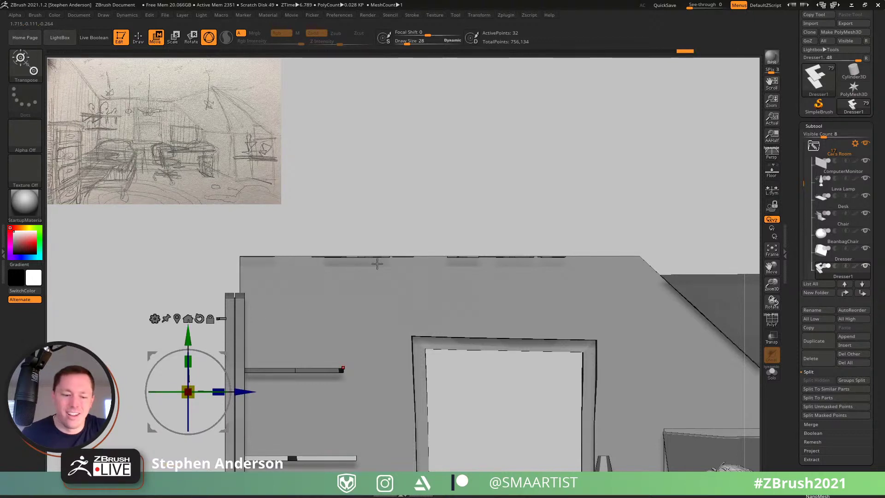
pyautogui.press('q')
pyautogui.press('ctrl')
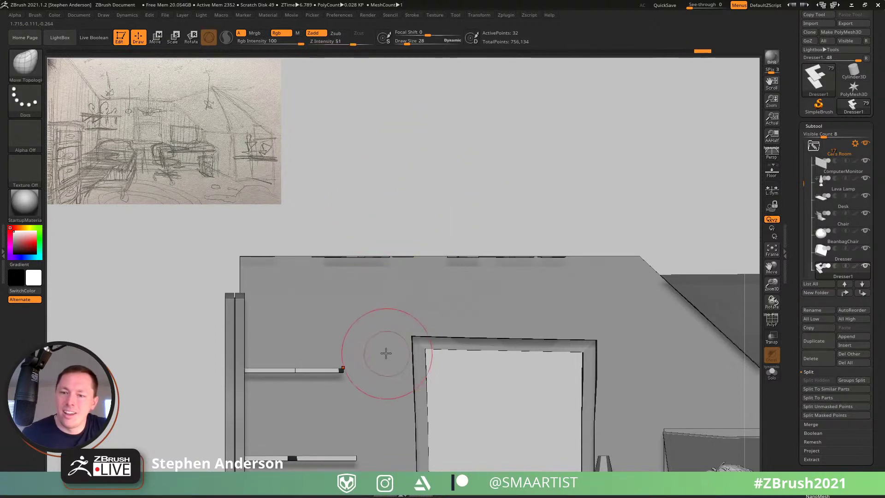
# Step: Zoom out to the whole room and make the bedroom door and DoorKnob2 subtools visible
pyautogui.keyDown('alt'); pyautogui.moveTo(381, 342); pyautogui.dragTo(381, 304, button='right'); pyautogui.keyUp('alt')
pyautogui.moveTo(382, 304)
pyautogui.mouseDown(button='right')
pyautogui.moveTo(322, 346)
pyautogui.moveTo(352, 338)
pyautogui.mouseUp(button='right')
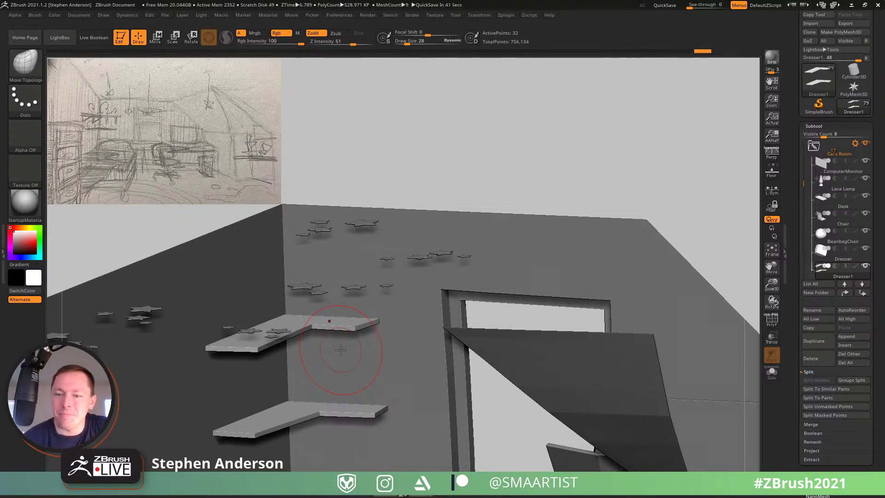
pyautogui.moveTo(515, 133); pyautogui.dragTo(416, 279)
pyautogui.moveTo(418, 278); pyautogui.dragTo(600, 243, button='right')
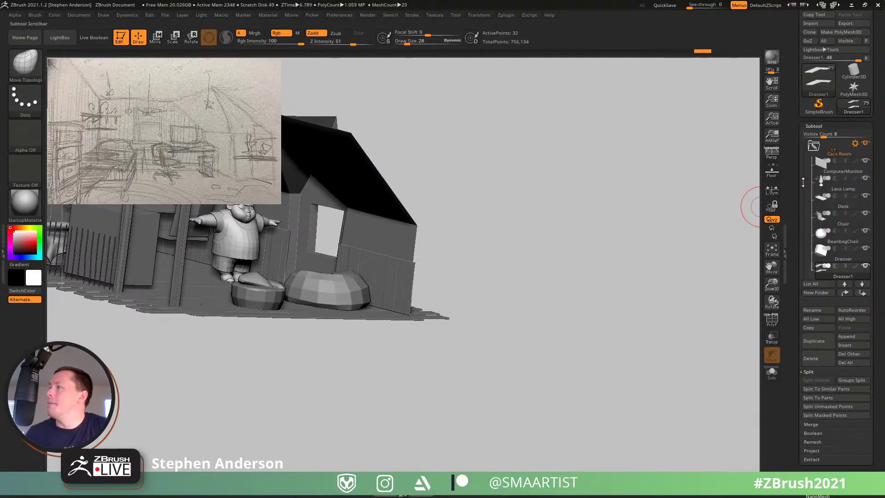
pyautogui.scroll(-7, 803, 182)
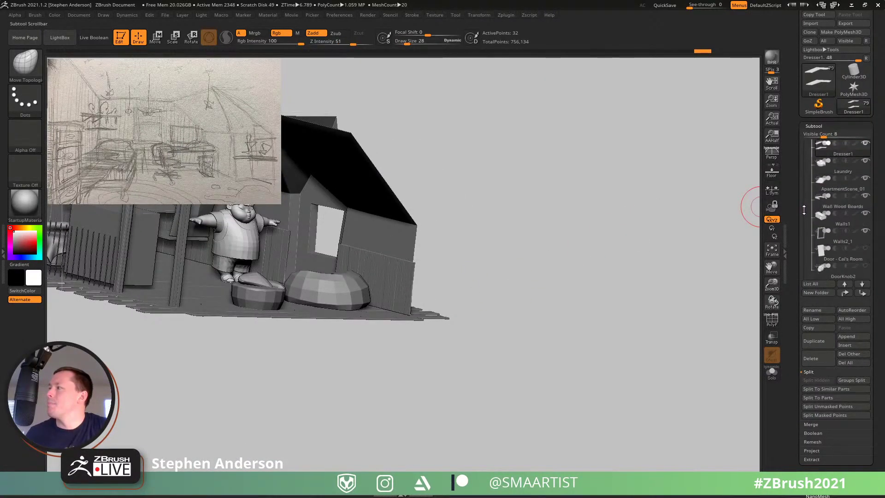
pyautogui.scroll(-1, 803, 211)
pyautogui.scroll(-1, 803, 215)
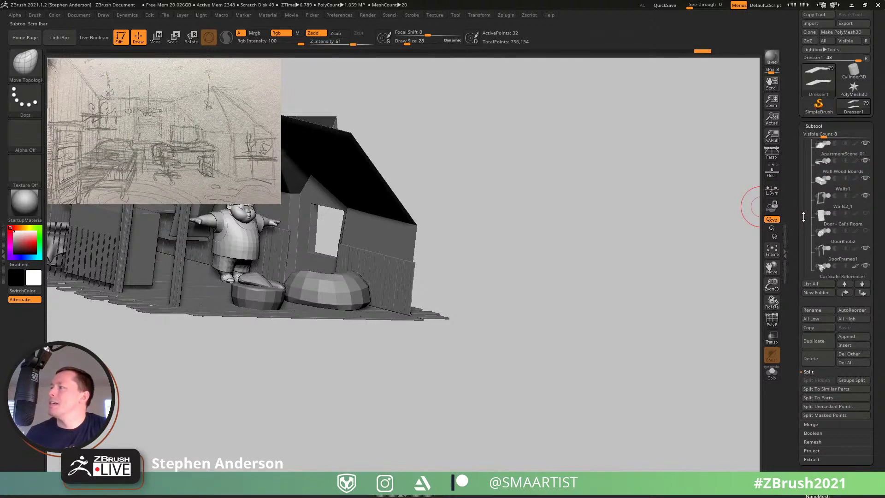
pyautogui.scroll(-2, 803, 219)
pyautogui.moveTo(829, 225)
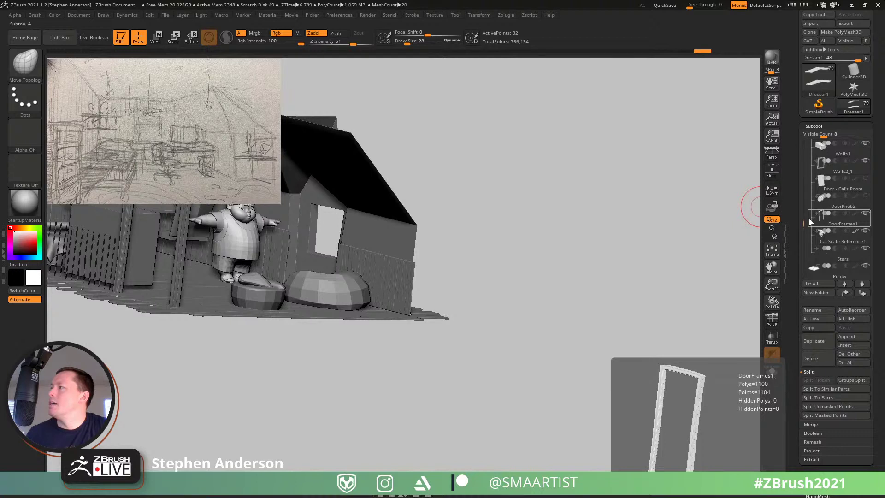
pyautogui.scroll(4, 802, 210)
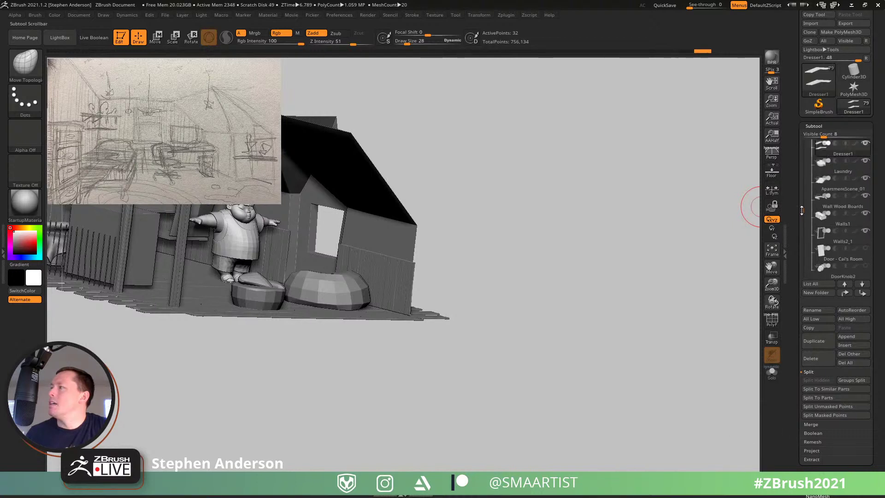
pyautogui.click(866, 247)
pyautogui.moveTo(868, 267)
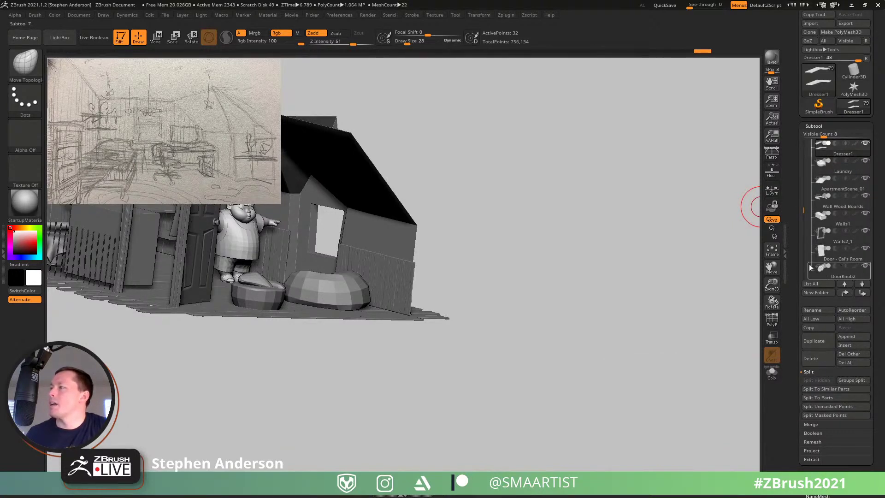
# Step: Make the Apartment subtool folder visible alongside the bedroom
pyautogui.moveTo(803, 208); pyautogui.dragTo(812, 148)
pyautogui.moveTo(815, 146)
pyautogui.click(866, 144)
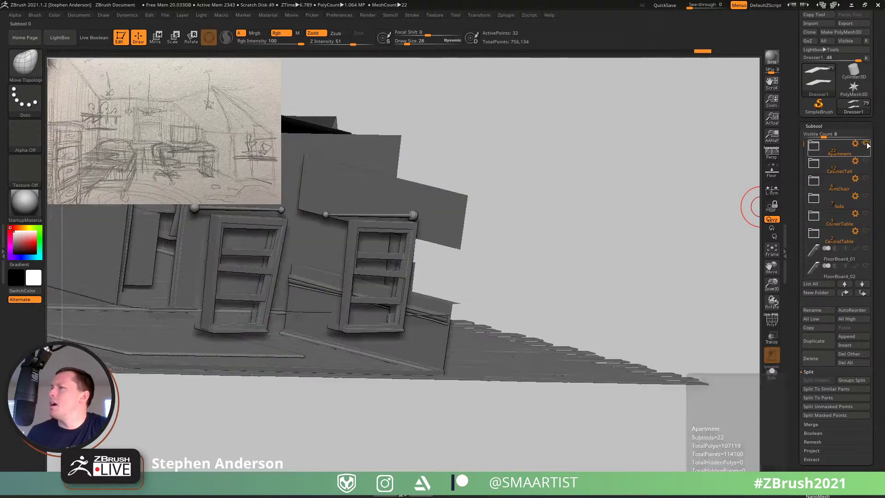
# Step: Isolate the bedroom baseboards of the FloorRunner subtool with a lasso selection from above and split the hidden apartment baseboards into a separate subtool
pyautogui.moveTo(608, 204); pyautogui.dragTo(674, 321)
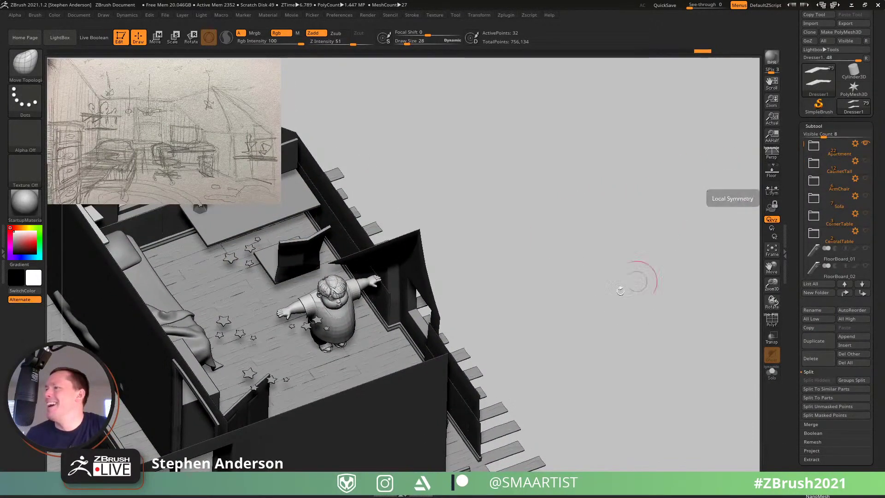
pyautogui.moveTo(468, 428)
pyautogui.keyDown('ctrl'); pyautogui.mouseDown(button='right')
pyautogui.moveTo(553, 352)
pyautogui.moveTo(519, 346)
pyautogui.moveTo(503, 375)
pyautogui.mouseUp(button='right'); pyautogui.keyUp('ctrl')
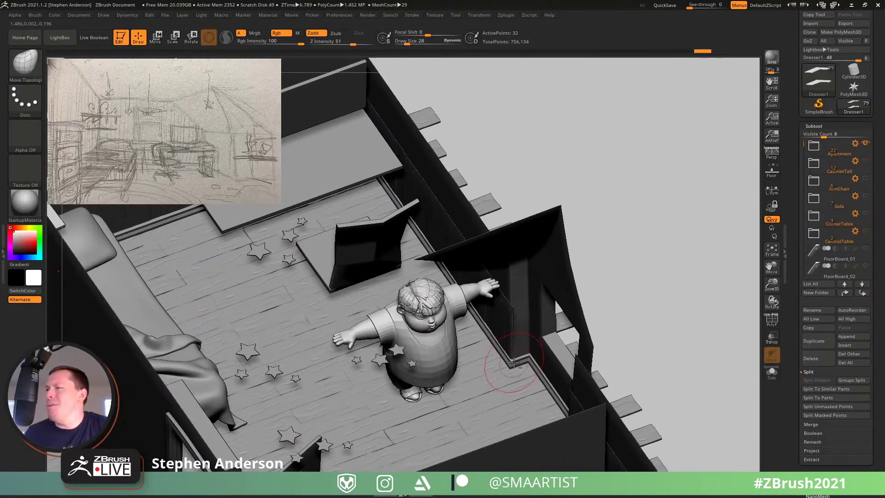
pyautogui.keyDown('alt'); pyautogui.click(504, 375); pyautogui.keyUp('alt')
pyautogui.moveTo(477, 332)
pyautogui.keyDown('ctrl'); pyautogui.mouseDown(button='right')
pyautogui.moveTo(461, 401)
pyautogui.moveTo(442, 285)
pyautogui.moveTo(449, 271)
pyautogui.moveTo(511, 238)
pyautogui.moveTo(511, 281)
pyautogui.moveTo(592, 241)
pyautogui.moveTo(594, 255)
pyautogui.mouseUp(button='right'); pyautogui.keyUp('ctrl')
pyautogui.moveTo(572, 288)
pyautogui.keyDown('ctrl'); pyautogui.keyDown('shift'); pyautogui.mouseDown()
pyautogui.moveTo(348, 92)
pyautogui.moveTo(252, 291)
pyautogui.mouseUp(); pyautogui.keyUp('shift'); pyautogui.keyUp('ctrl')
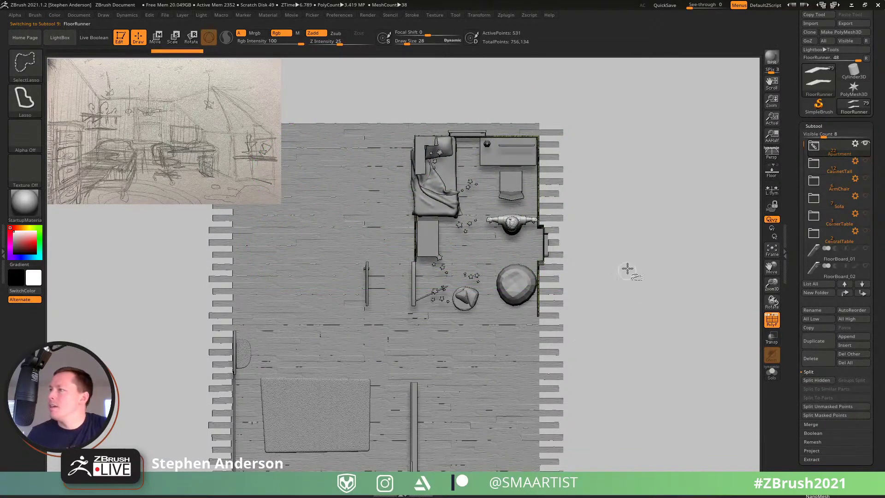
pyautogui.keyDown('ctrl'); pyautogui.keyDown('shift'); pyautogui.moveTo(627, 270); pyautogui.dragTo(635, 342); pyautogui.keyUp('shift'); pyautogui.keyUp('ctrl')
pyautogui.click(823, 381)
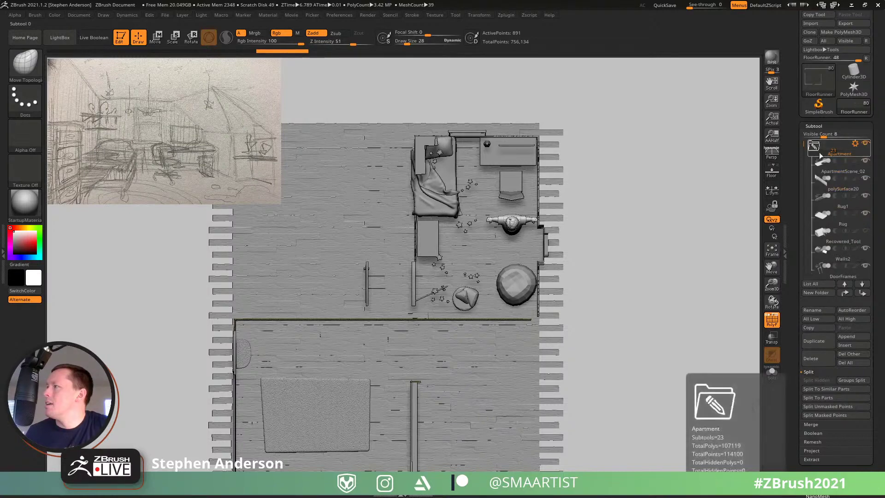
# Step: Move the apartment's FloorRunner subtool out of the Apartment folder to the end of the subtool list and hide the folder
pyautogui.click(851, 312)
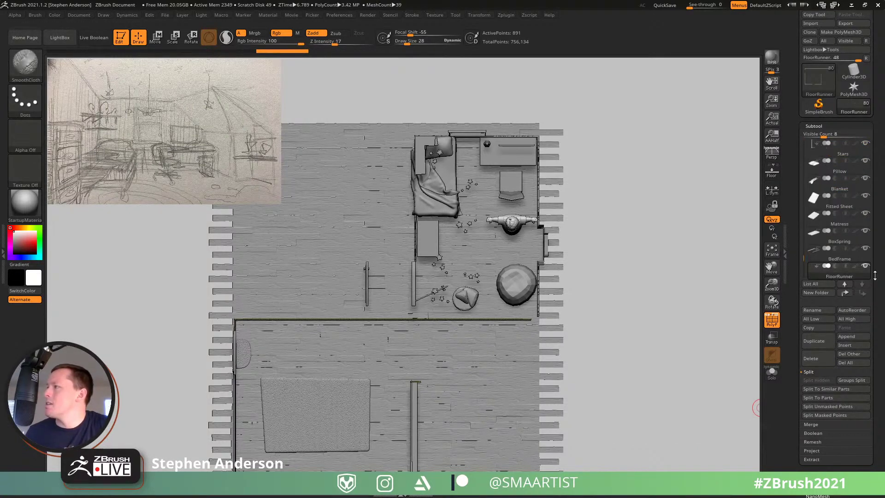
pyautogui.scroll(5, 817, 152)
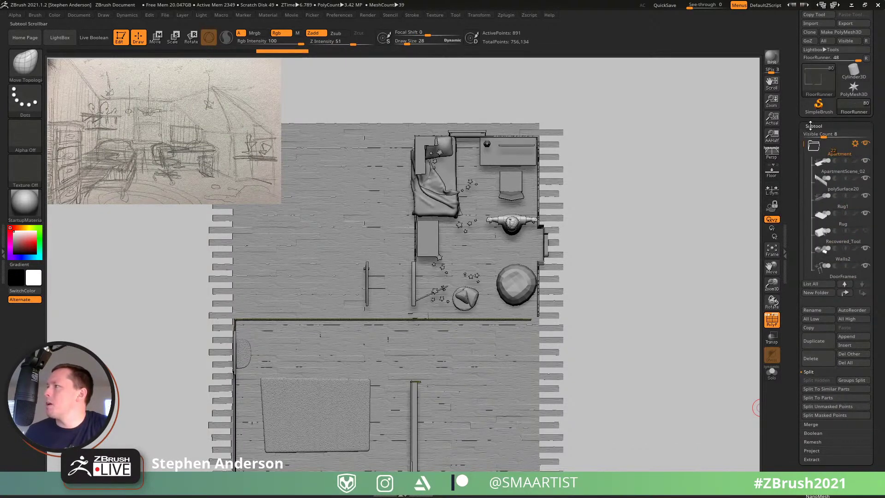
pyautogui.click(865, 144)
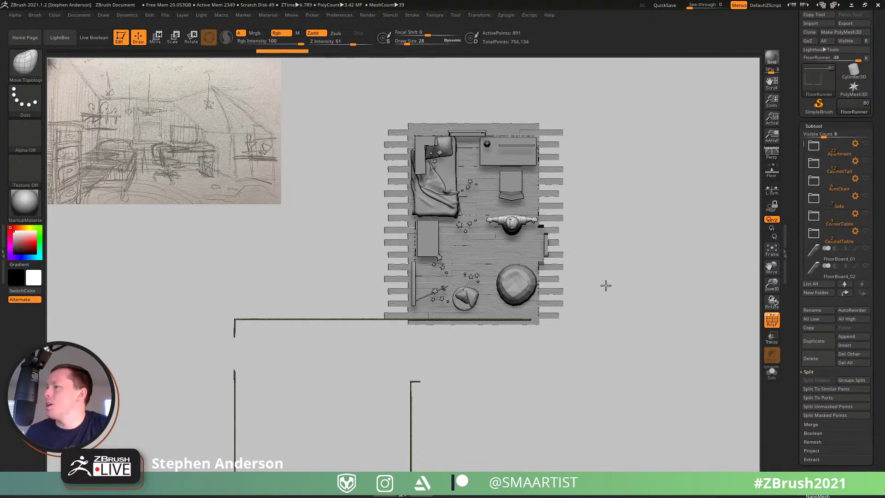
# Step: Move the FloorRunner subtool with the apartment baseboards to the top of the list and back into the Apartment folder
pyautogui.moveTo(605, 285); pyautogui.dragTo(649, 295)
pyautogui.click(844, 293)
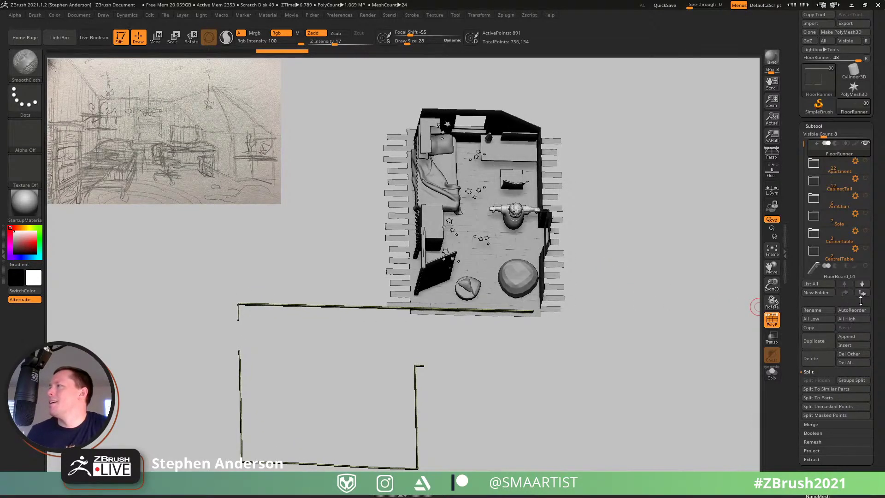
pyautogui.click(863, 293)
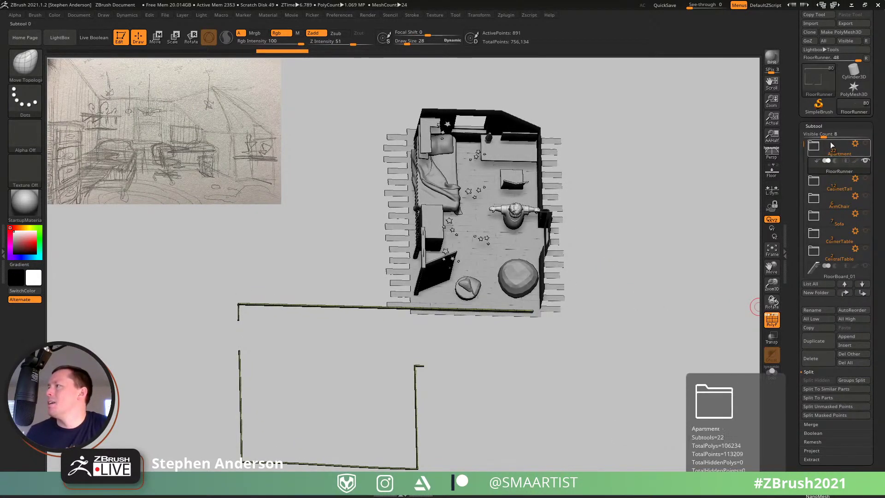
pyautogui.click(846, 293)
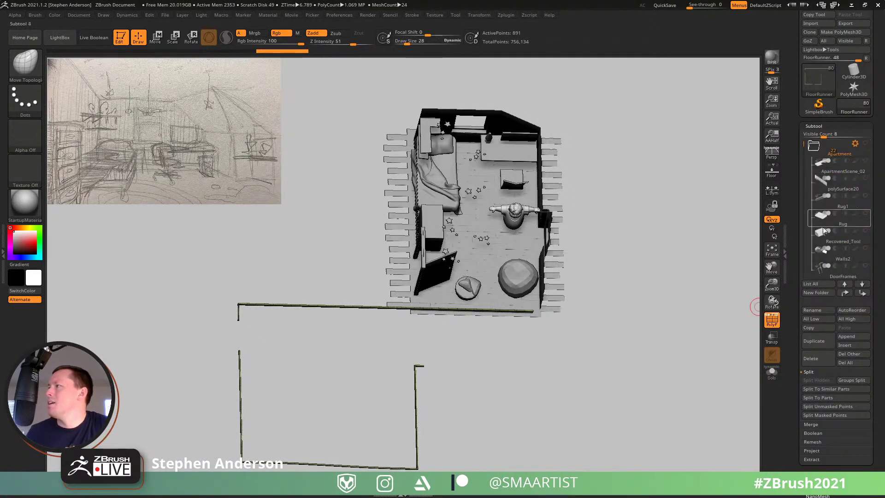
pyautogui.keyDown('ctrl'); pyautogui.click(846, 293); pyautogui.keyUp('ctrl')
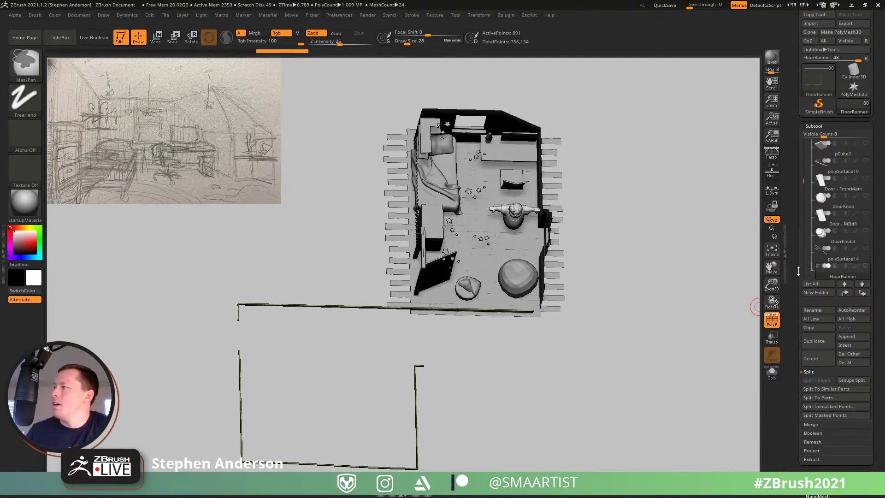
pyautogui.click(844, 261)
# Step: Show the Apartment folder, move the bedroom baseboards FloorRunner1 out of it to the end of the subtool list, and hide the folder again
pyautogui.moveTo(632, 317); pyautogui.dragTo(645, 300)
pyautogui.moveTo(799, 188); pyautogui.dragTo(813, 145)
pyautogui.click(859, 147)
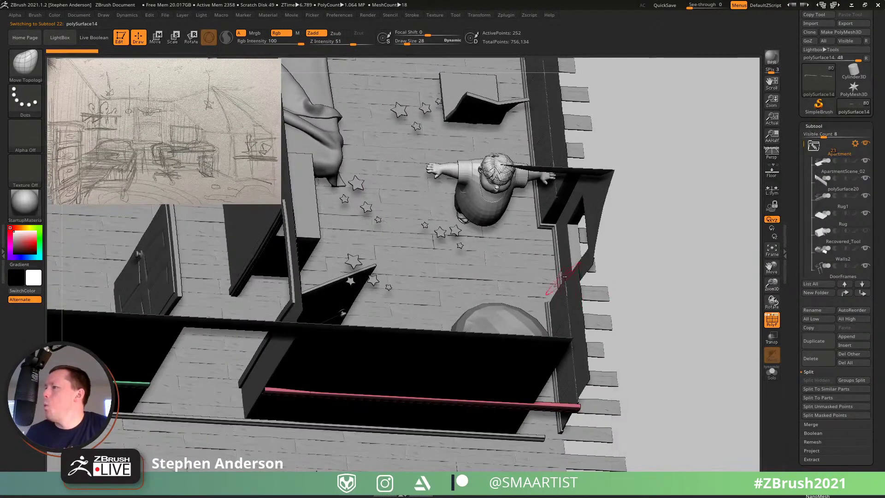
pyautogui.keyDown('alt'); pyautogui.click(545, 229); pyautogui.keyUp('alt')
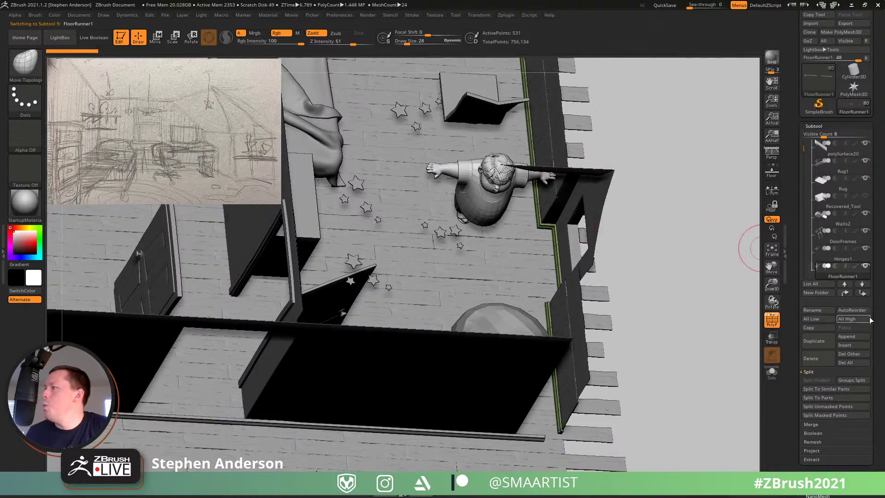
pyautogui.keyDown('shift'); pyautogui.click(865, 295); pyautogui.keyUp('shift')
pyautogui.moveTo(804, 164); pyautogui.dragTo(825, 139)
pyautogui.click(865, 143)
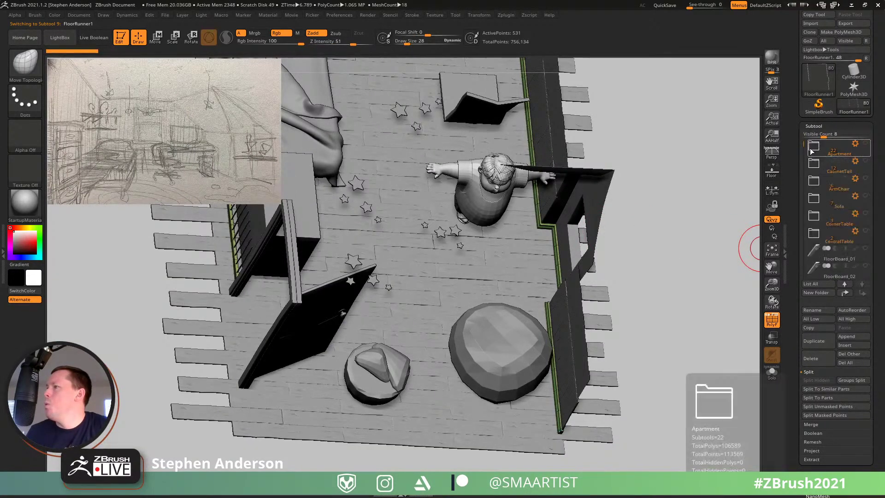
# Step: Move FloorRunner1 up the subtool list into the bedroom folder, directly below Stars
pyautogui.moveTo(628, 302); pyautogui.dragTo(310, 312)
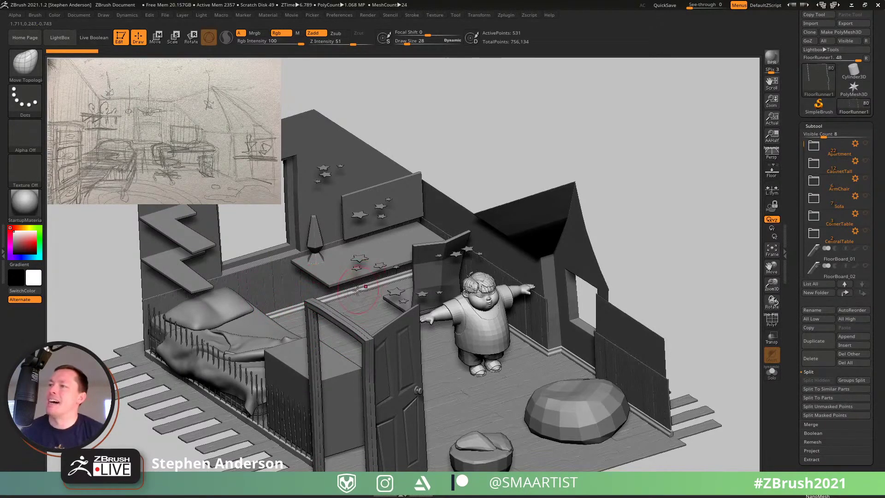
pyautogui.moveTo(359, 291)
pyautogui.mouseDown()
pyautogui.moveTo(349, 301)
pyautogui.moveTo(346, 289)
pyautogui.mouseUp()
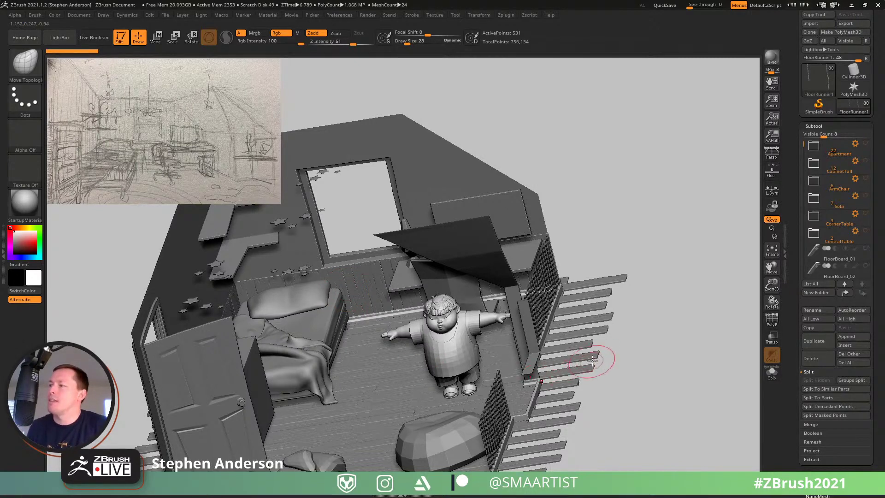
pyautogui.keyDown('shift'); pyautogui.moveTo(591, 361); pyautogui.dragTo(615, 355); pyautogui.keyUp('shift')
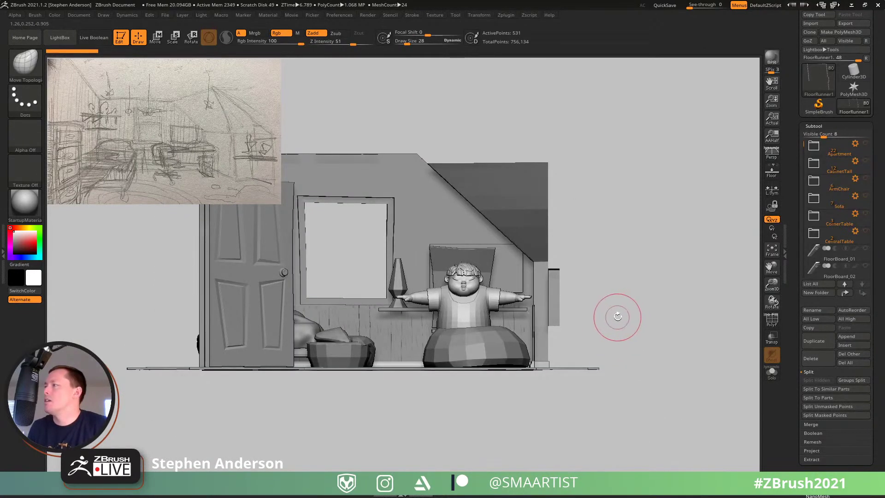
pyautogui.moveTo(803, 144)
pyautogui.mouseDown()
pyautogui.moveTo(789, 257)
pyautogui.moveTo(791, 244)
pyautogui.mouseUp()
pyautogui.press('ctrl')
pyautogui.hotkey('ctrl', 'Up')
pyautogui.hotkey('ctrl', 'Up')
pyautogui.hotkey('ctrl', 'Up')
pyautogui.hotkey('ctrl', 'Up')
pyautogui.hotkey('ctrl', 'Up')
pyautogui.hotkey('ctrl', 'Up')
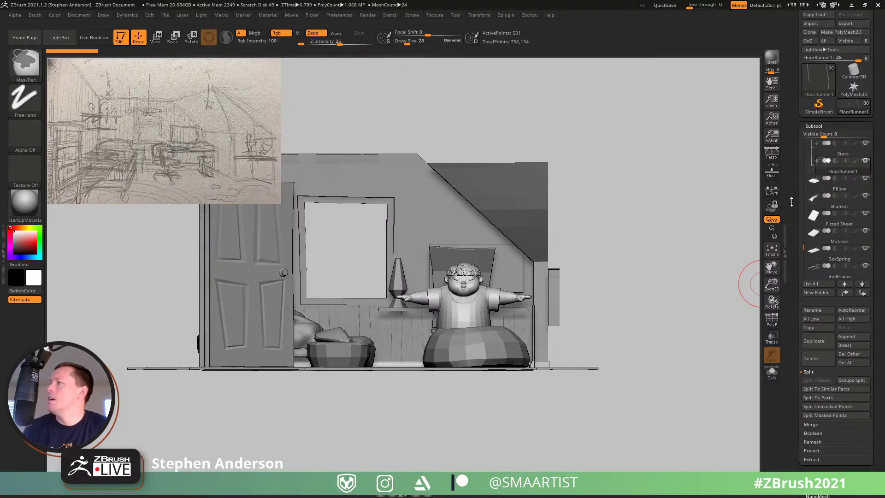
# Step: Move the Pillow and Blanket subtools up into the bedroom folder, above FloorRunner1
pyautogui.moveTo(573, 257); pyautogui.dragTo(657, 249)
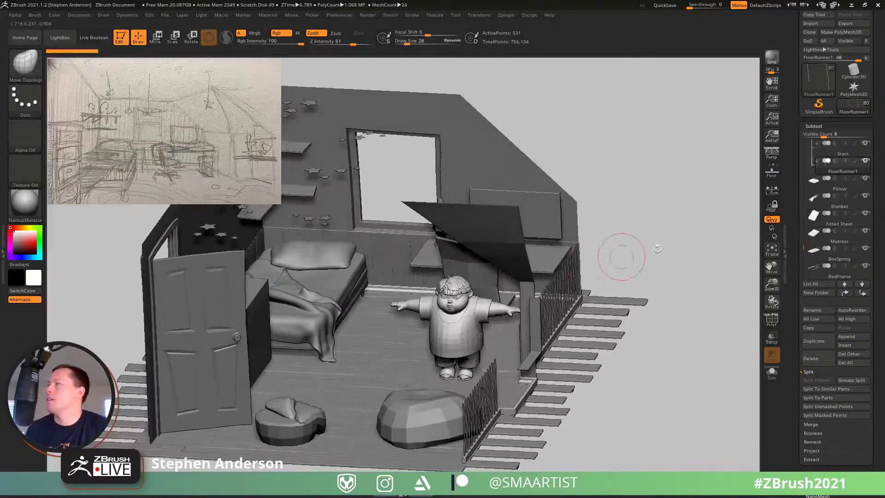
pyautogui.click(836, 190)
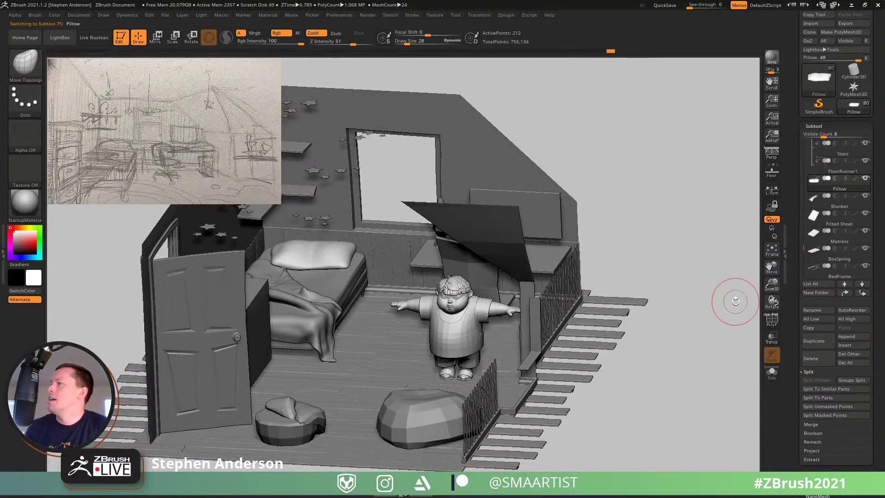
pyautogui.press('ctrl')
pyautogui.hotkey('ctrl', 'Up')
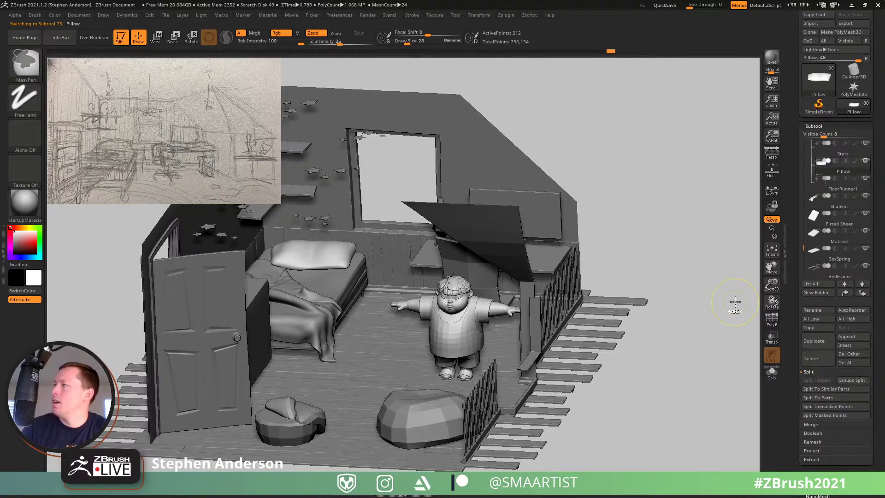
pyautogui.press('Down')
pyautogui.press('Down')
pyautogui.hotkey('ctrl', 'Up')
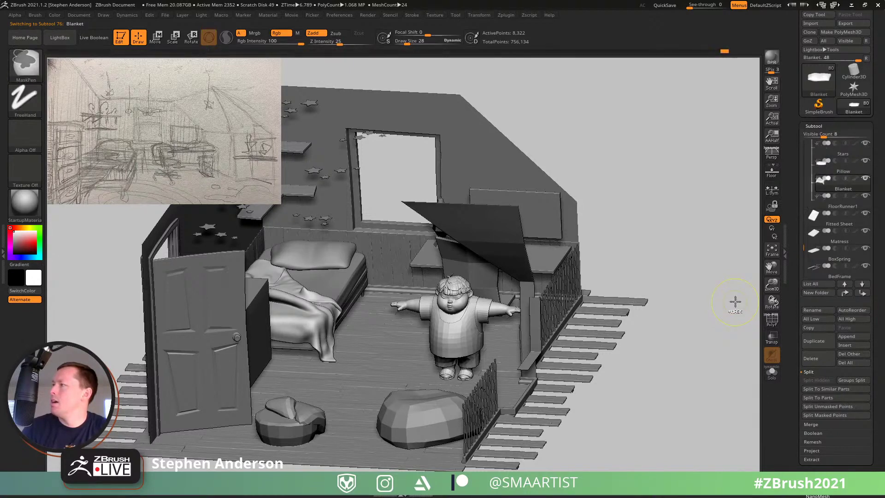
# Step: Move the Fitted Sheet and Matress subtools up into the bedroom folder, below Blanket
pyautogui.press('Down')
pyautogui.press('Down')
pyautogui.hotkey('ctrl', 'Up')
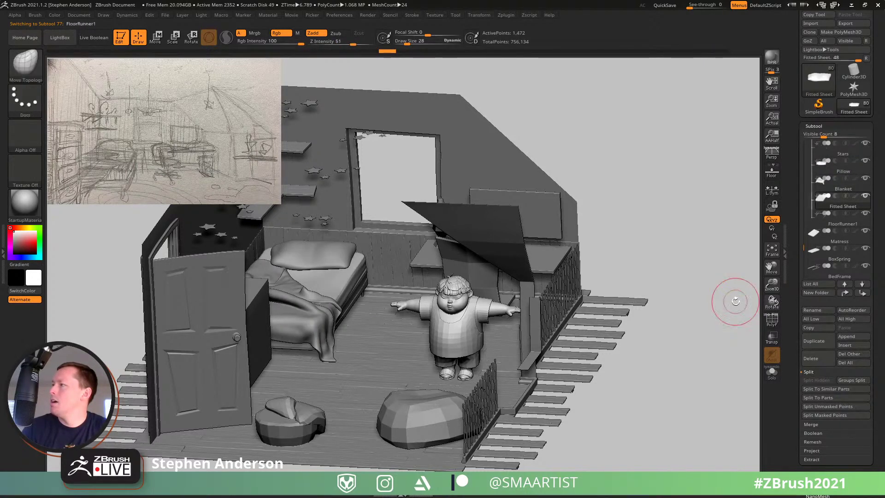
pyautogui.press('Down')
pyautogui.press('Down')
pyautogui.press('ctrl')
pyautogui.hotkey('ctrl', 'Up')
# Step: Move the BoxSpring and BedFrame subtools up into the bedroom folder, above FloorRunner1, and select BoxSpring
pyautogui.press('Down')
pyautogui.press('Down')
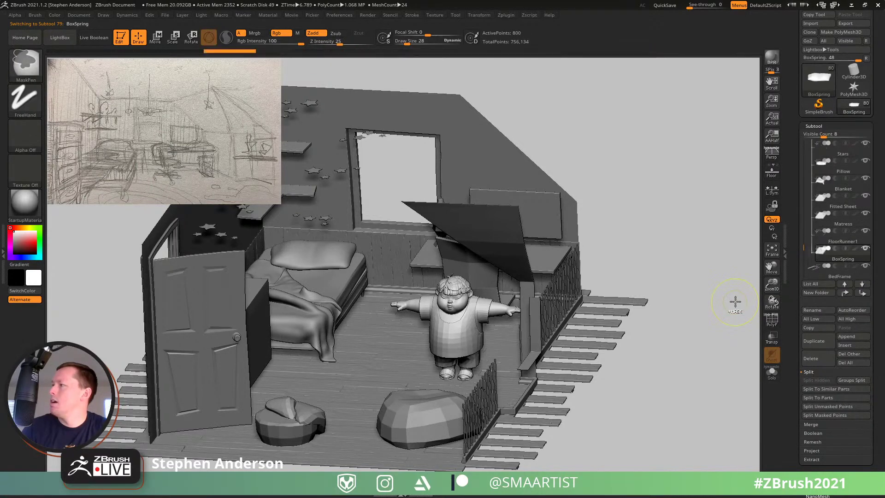
pyautogui.hotkey('ctrl', 'Up')
pyautogui.press('Down')
pyautogui.press('Down')
pyautogui.hotkey('ctrl', 'Up')
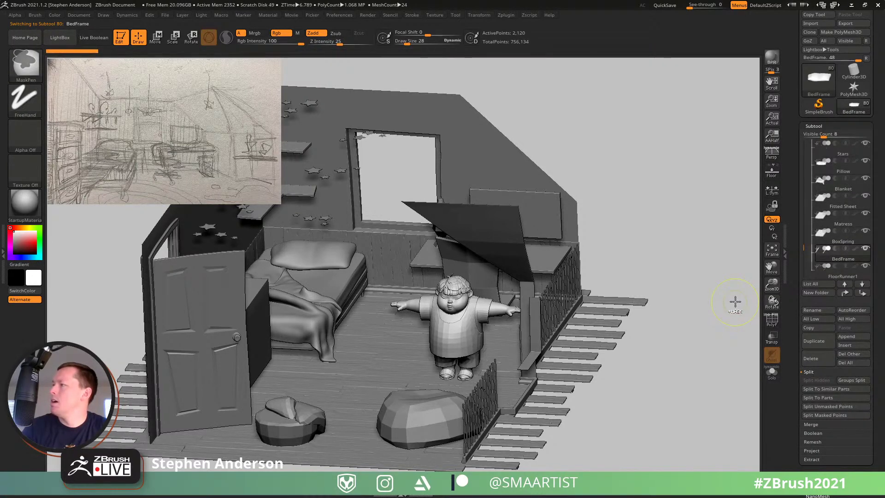
pyautogui.press('Down')
pyautogui.press('Up')
pyautogui.press('Up')
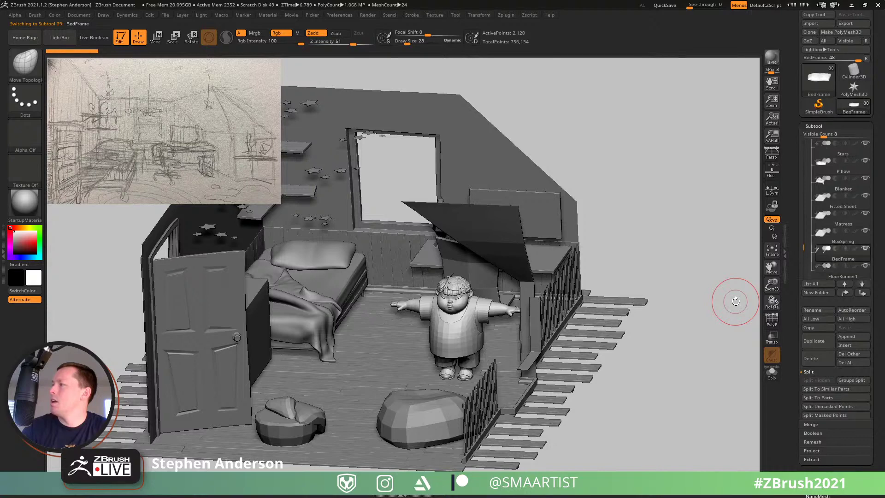
# Step: Preview the bedroom scene in the NormalRGBMat material and restore StartupMaterial
pyautogui.moveTo(326, 270)
pyautogui.mouseDown(button='right')
pyautogui.moveTo(320, 242)
pyautogui.moveTo(306, 276)
pyautogui.moveTo(318, 304)
pyautogui.moveTo(357, 290)
pyautogui.mouseUp(button='right')
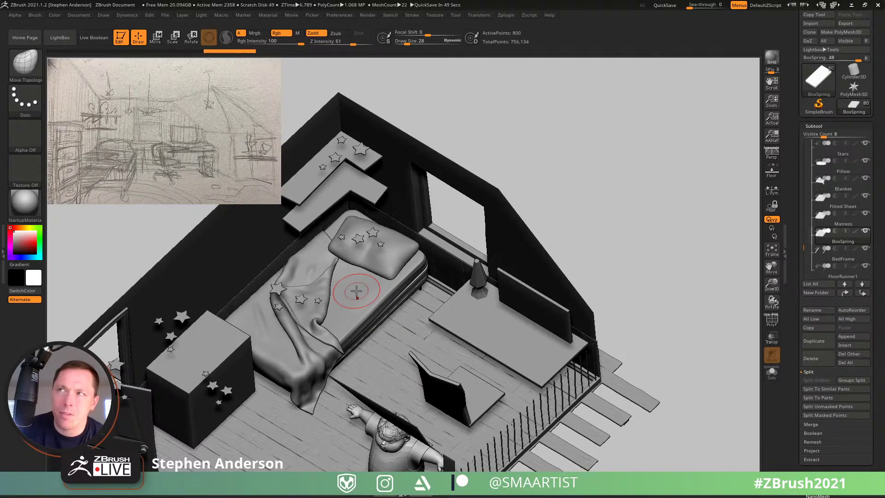
pyautogui.click(25, 202)
pyautogui.click(279, 367)
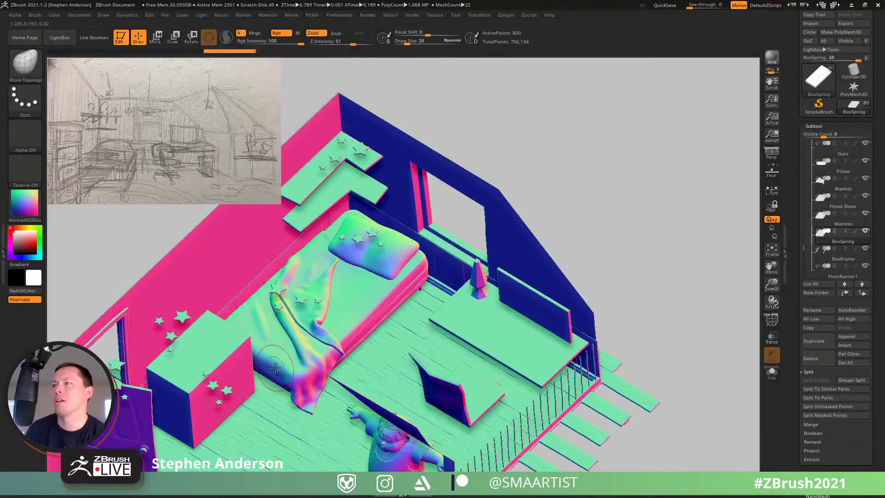
pyautogui.moveTo(264, 356); pyautogui.dragTo(179, 261, button='right')
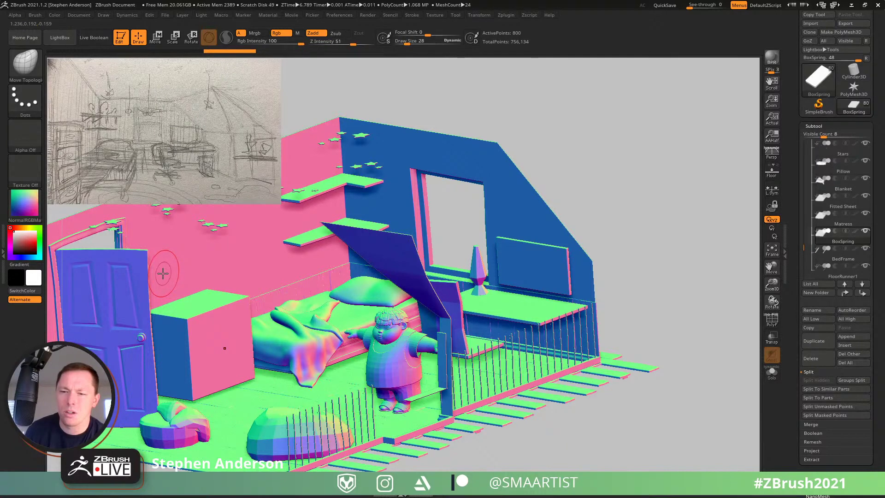
pyautogui.click(25, 203)
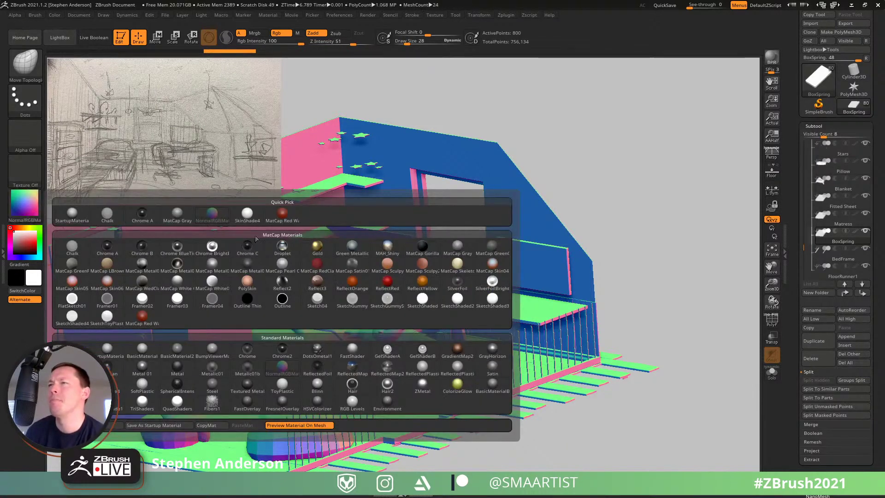
pyautogui.click(72, 215)
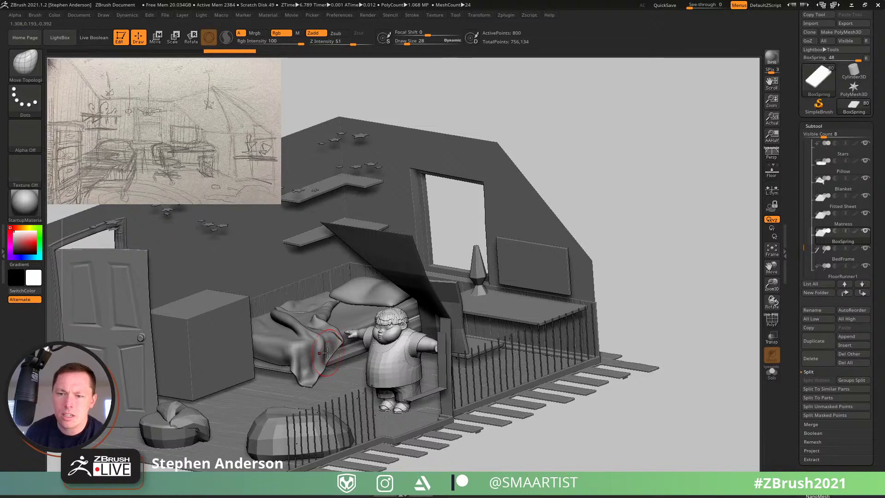
pyautogui.moveTo(329, 351); pyautogui.dragTo(339, 351, button='right')
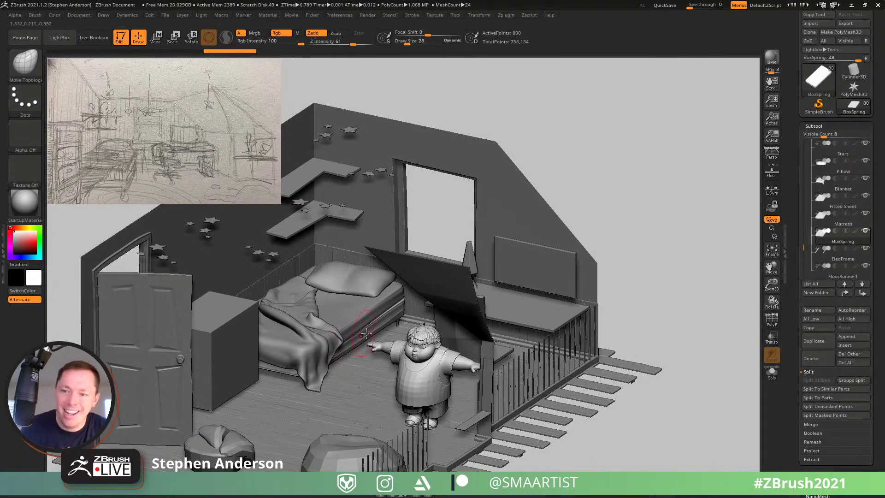
pyautogui.moveTo(362, 345); pyautogui.dragTo(386, 326, button='right')
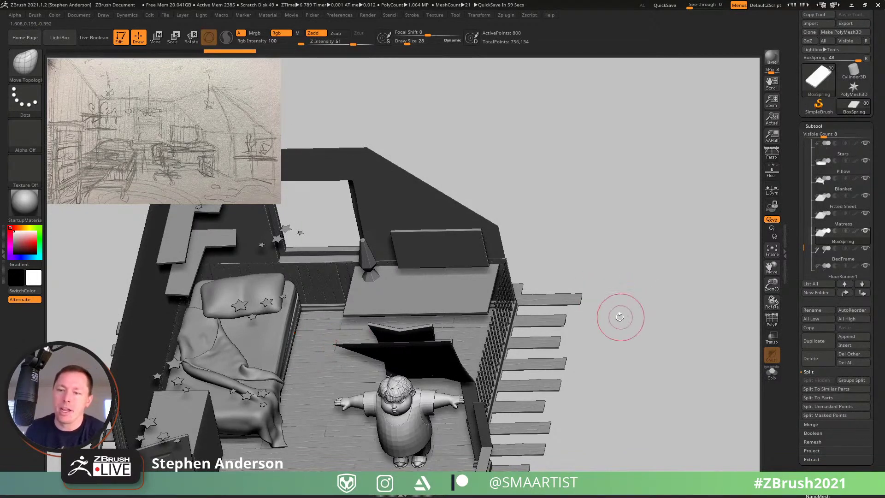
pyautogui.moveTo(562, 316)
pyautogui.mouseDown(button='right')
pyautogui.moveTo(567, 300)
pyautogui.moveTo(578, 306)
pyautogui.moveTo(473, 297)
pyautogui.moveTo(495, 283)
pyautogui.moveTo(498, 298)
pyautogui.mouseUp(button='right')
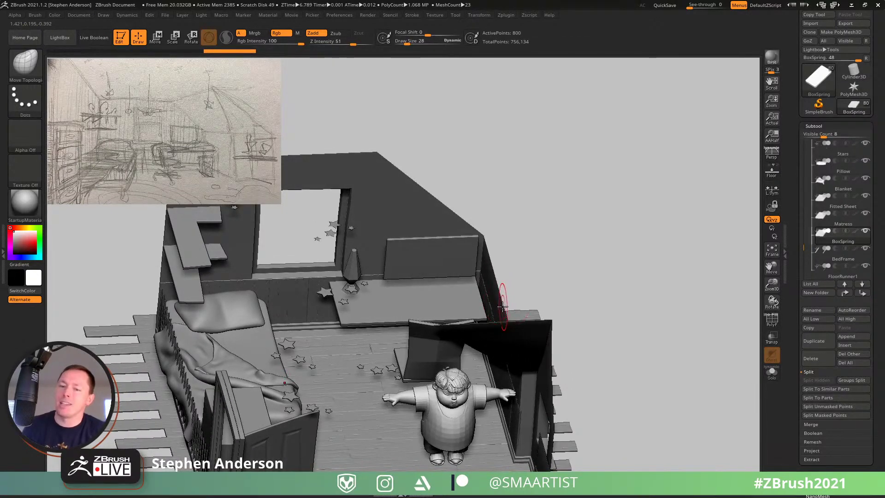
pyautogui.moveTo(501, 283); pyautogui.dragTo(506, 292, button='right')
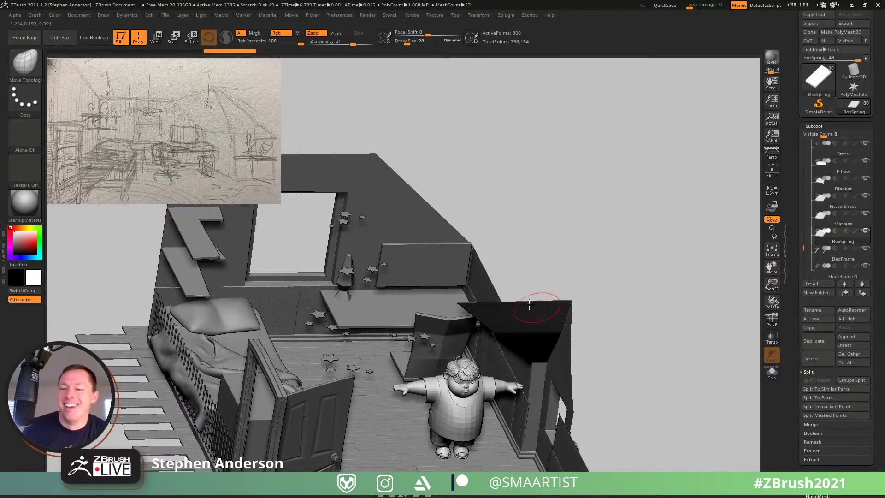
# Step: Show the Apartment, CabinetTall, ArmChair, Sofa, CornerTable and CentralTable folders and examine the bedroom within the whole apartment
pyautogui.moveTo(559, 253); pyautogui.dragTo(578, 255)
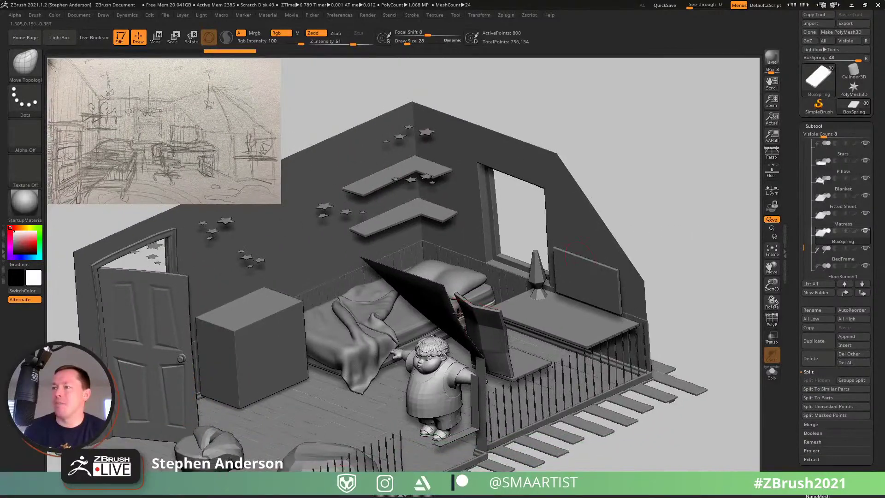
pyautogui.moveTo(457, 314)
pyautogui.mouseDown(button='right')
pyautogui.moveTo(470, 310)
pyautogui.moveTo(489, 251)
pyautogui.mouseUp(button='right')
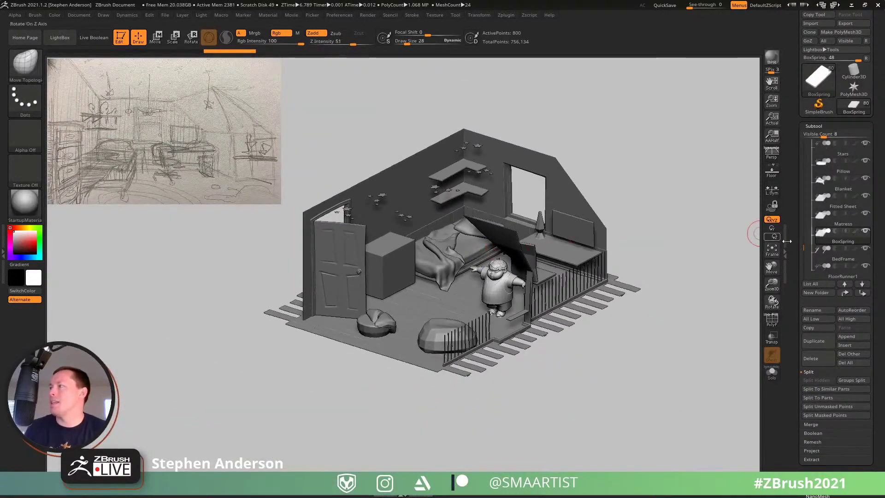
pyautogui.moveTo(804, 246); pyautogui.dragTo(799, 130)
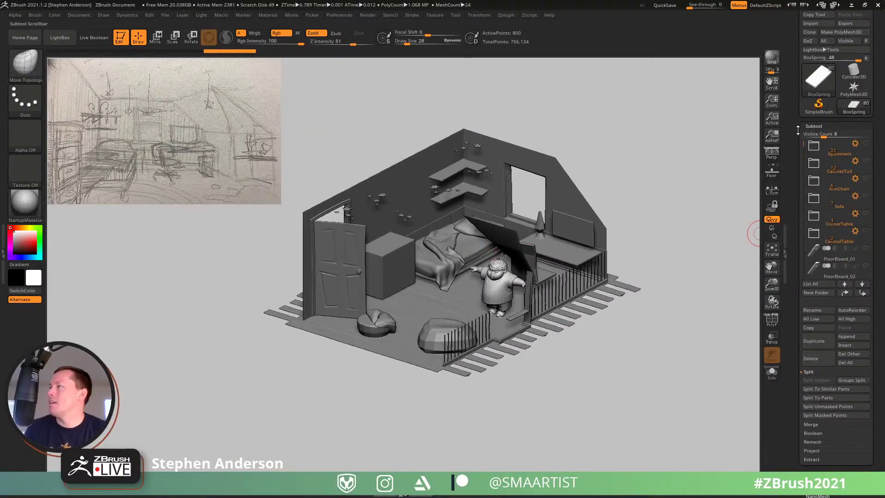
pyautogui.click(866, 144)
pyautogui.moveTo(605, 229); pyautogui.dragTo(531, 352)
pyautogui.moveTo(532, 352); pyautogui.dragTo(483, 319, button='right')
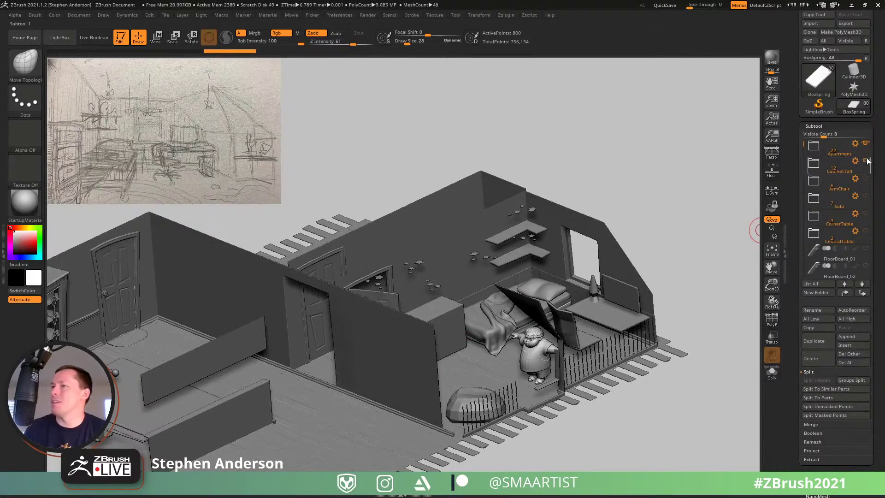
pyautogui.click(867, 198)
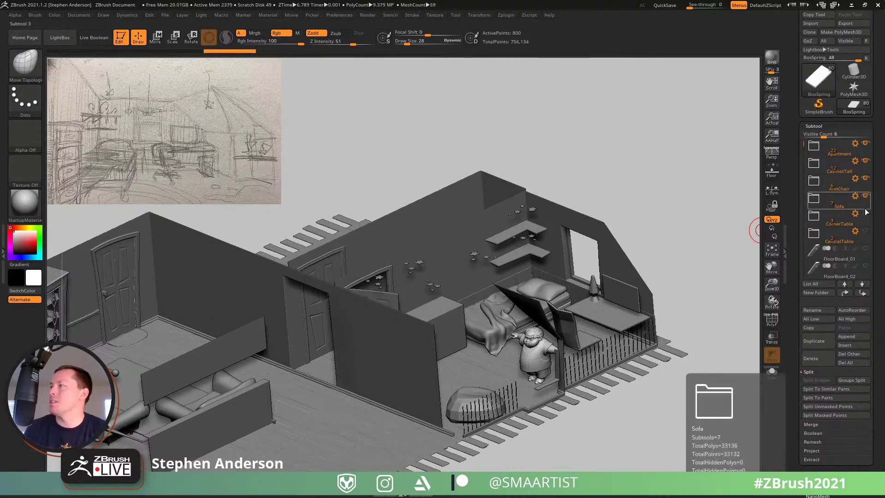
pyautogui.click(866, 215)
pyautogui.click(865, 232)
pyautogui.moveTo(350, 325)
pyautogui.keyDown('alt'); pyautogui.mouseDown(button='right')
pyautogui.moveTo(548, 291)
pyautogui.moveTo(488, 263)
pyautogui.moveTo(479, 352)
pyautogui.moveTo(419, 235)
pyautogui.moveTo(448, 307)
pyautogui.moveTo(170, 286)
pyautogui.moveTo(441, 275)
pyautogui.moveTo(523, 258)
pyautogui.mouseUp(button='right'); pyautogui.keyUp('alt')
pyautogui.press('ctrl')
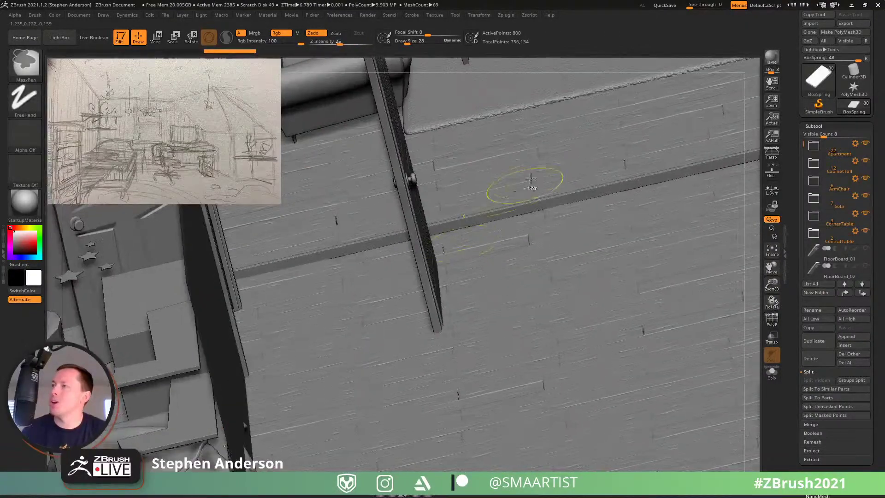
pyautogui.keyDown('alt'); pyautogui.moveTo(524, 186); pyautogui.dragTo(391, 447, button='right'); pyautogui.keyUp('alt')
pyautogui.moveTo(494, 279)
pyautogui.mouseDown(button='right')
pyautogui.moveTo(492, 288)
pyautogui.moveTo(475, 277)
pyautogui.moveTo(550, 250)
pyautogui.moveTo(544, 240)
pyautogui.moveTo(516, 244)
pyautogui.moveTo(476, 291)
pyautogui.mouseUp(button='right')
pyautogui.press('ctrl')
pyautogui.keyDown('alt'); pyautogui.moveTo(546, 335); pyautogui.dragTo(333, 368, button='right'); pyautogui.keyUp('alt')
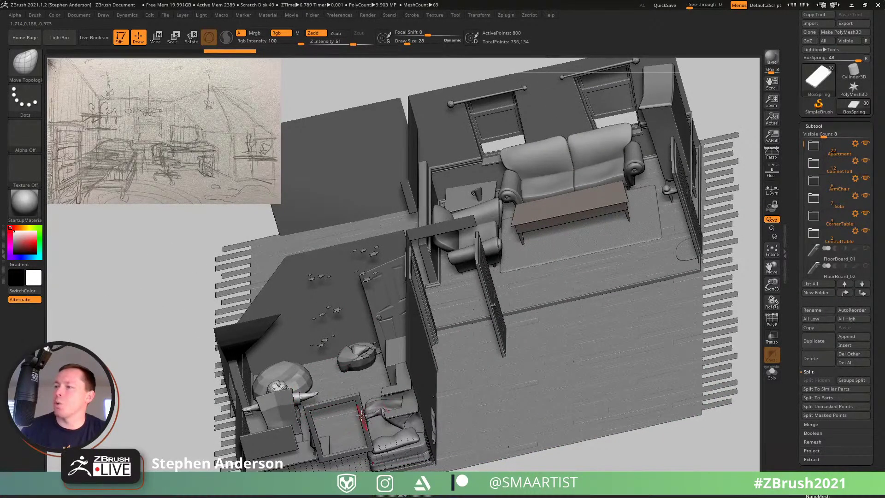
# Step: Hide the Apartment, CabinetTall, ArmChair, Sofa, CornerTable and CentralTable folders so only the bedroom is shown
pyautogui.click(865, 145)
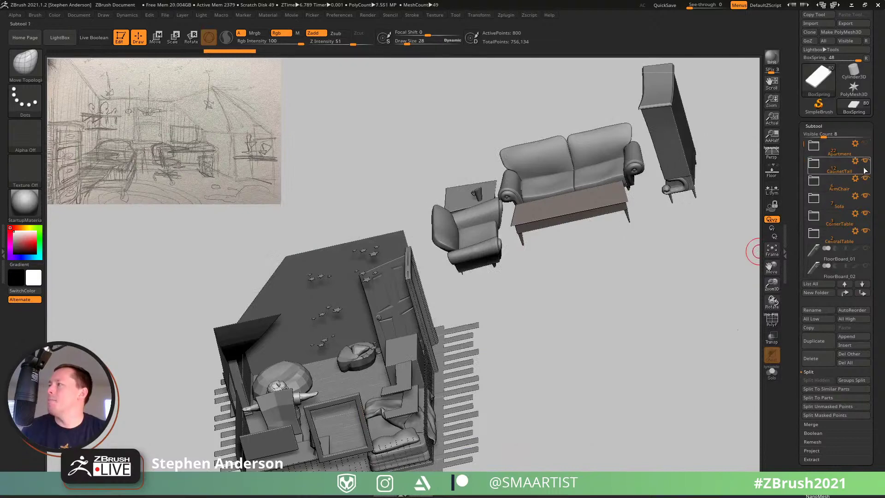
pyautogui.click(865, 161)
pyautogui.click(865, 179)
pyautogui.click(865, 196)
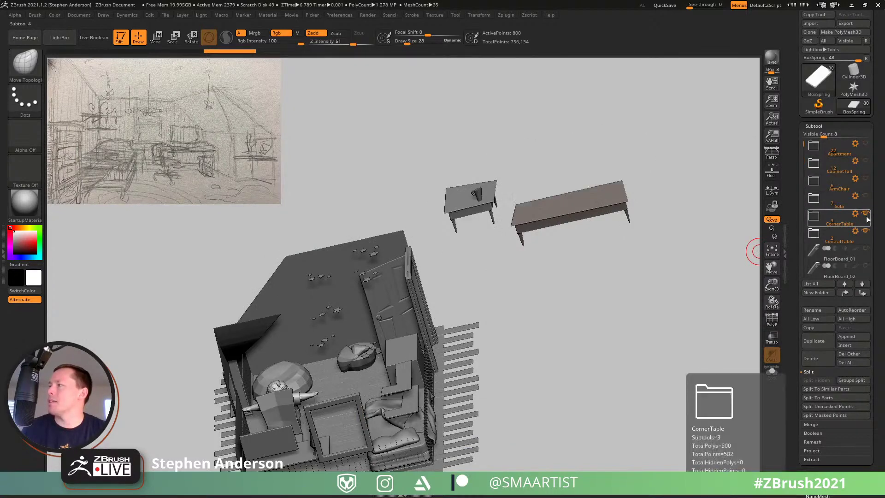
pyautogui.click(865, 213)
pyautogui.click(865, 231)
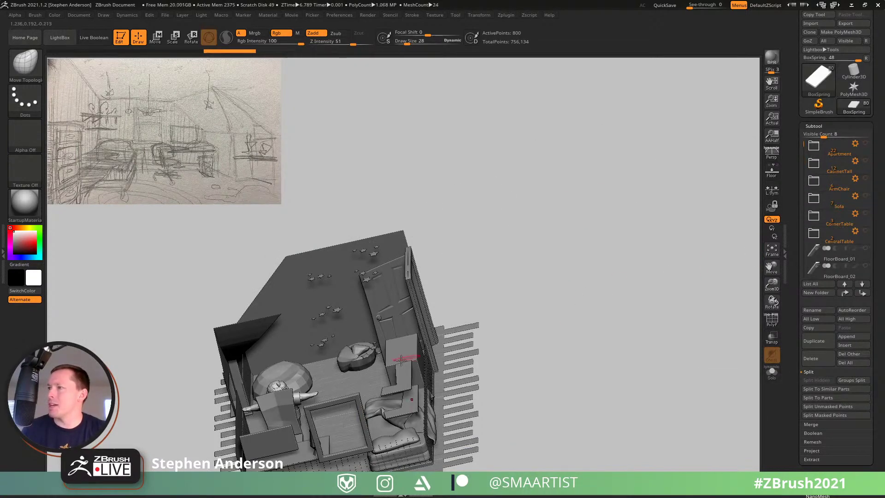
# Step: Select the bedroom's FloorRunner1 baseboard and copy it within the same subtool, moved slightly straight up
pyautogui.moveTo(401, 361)
pyautogui.mouseDown(button='right')
pyautogui.moveTo(413, 301)
pyautogui.moveTo(502, 342)
pyautogui.mouseUp(button='right')
pyautogui.press('ctrl')
pyautogui.moveTo(401, 343); pyautogui.dragTo(402, 361, button='right')
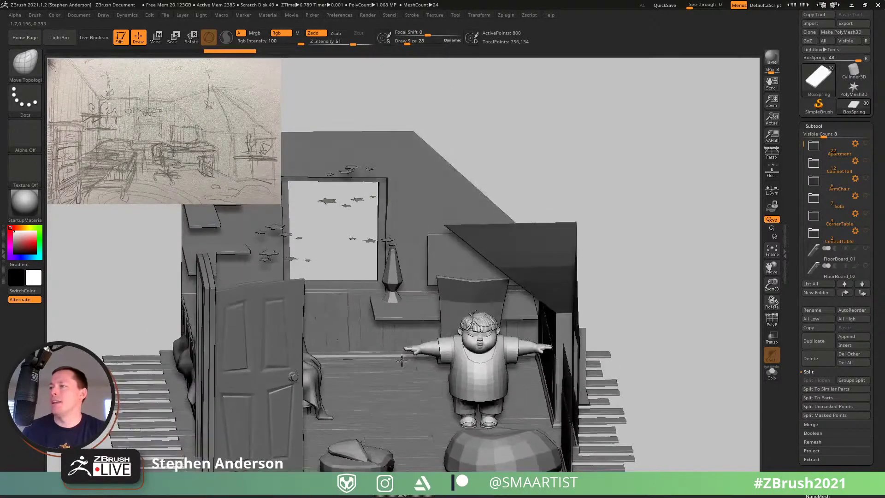
pyautogui.keyDown('alt'); pyautogui.click(382, 355); pyautogui.keyUp('alt')
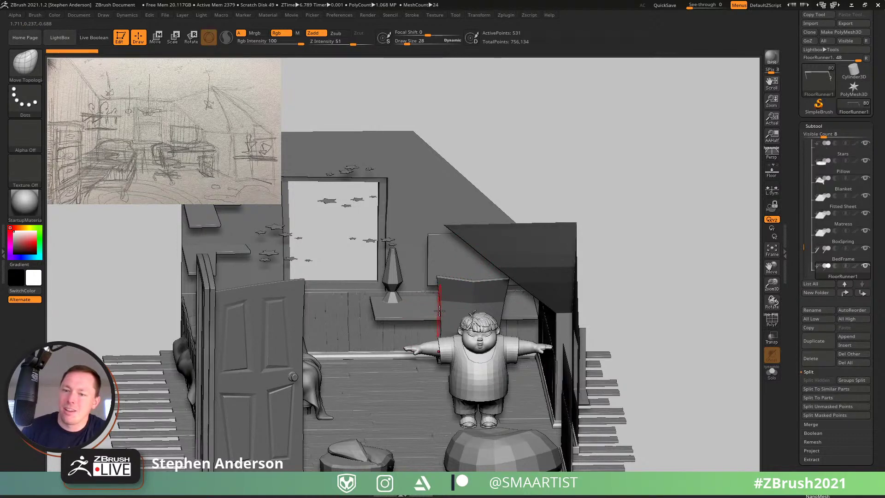
pyautogui.moveTo(450, 302); pyautogui.dragTo(443, 287, button='right')
pyautogui.press('w')
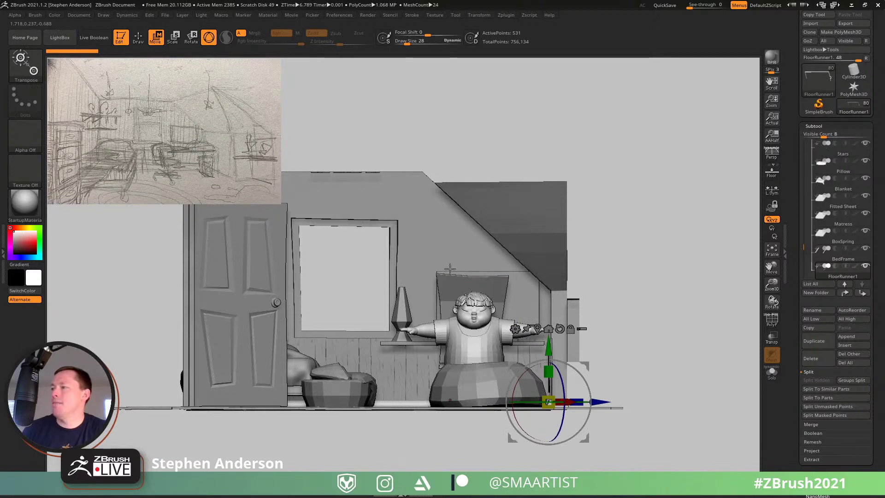
pyautogui.click(560, 328)
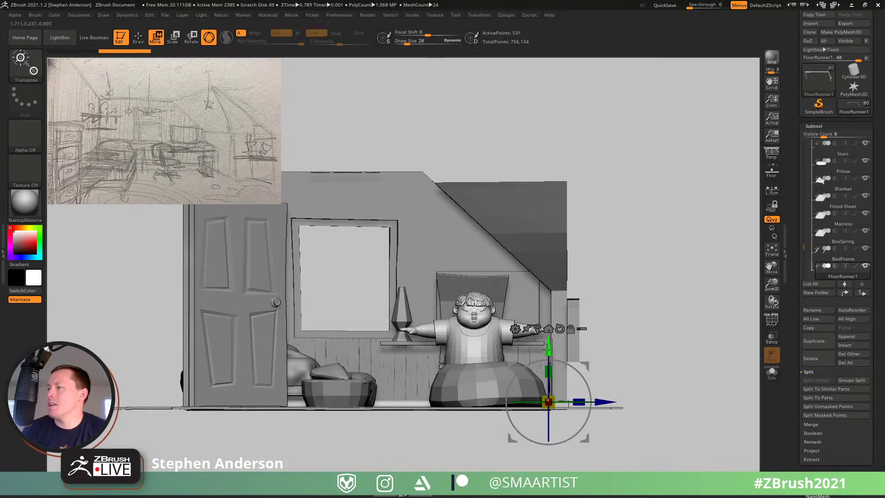
pyautogui.keyDown('ctrl'); pyautogui.moveTo(548, 350); pyautogui.dragTo(548, 342); pyautogui.keyUp('ctrl')
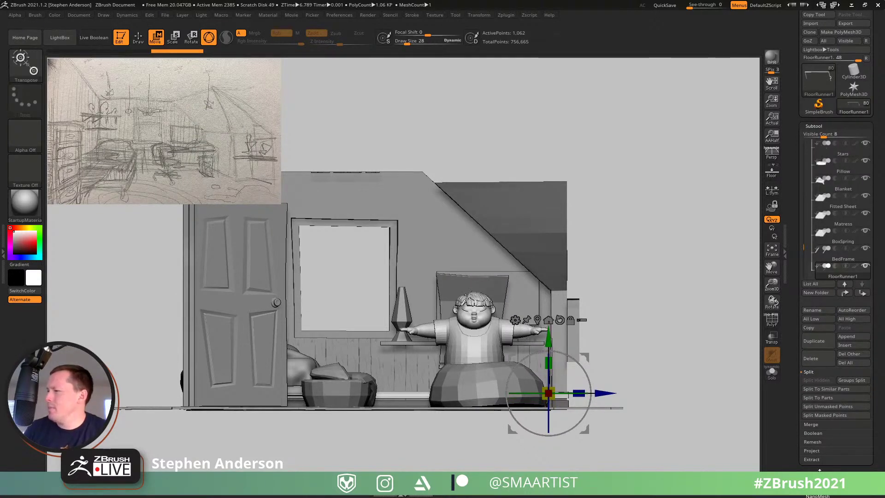
# Step: Flip the copied baseboard vertically with the Mirror deformation on the Y axis
pyautogui.scroll(-5, 819, 470)
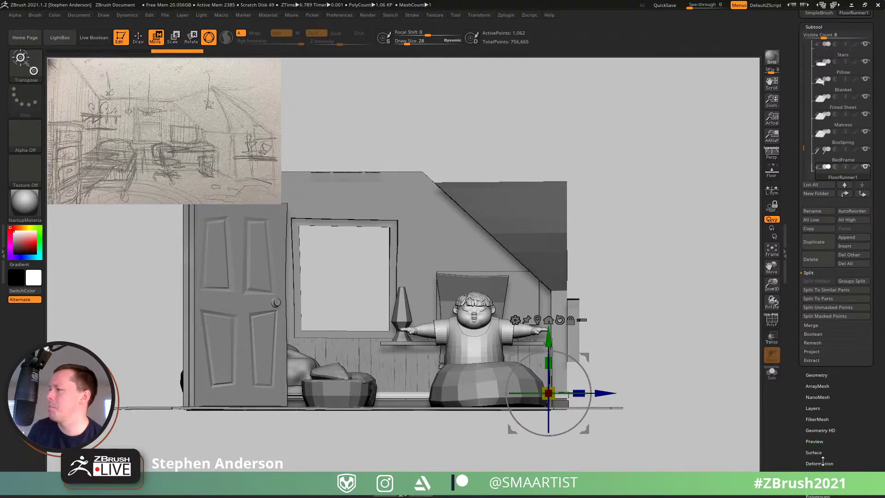
pyautogui.click(821, 462)
pyautogui.click(826, 152)
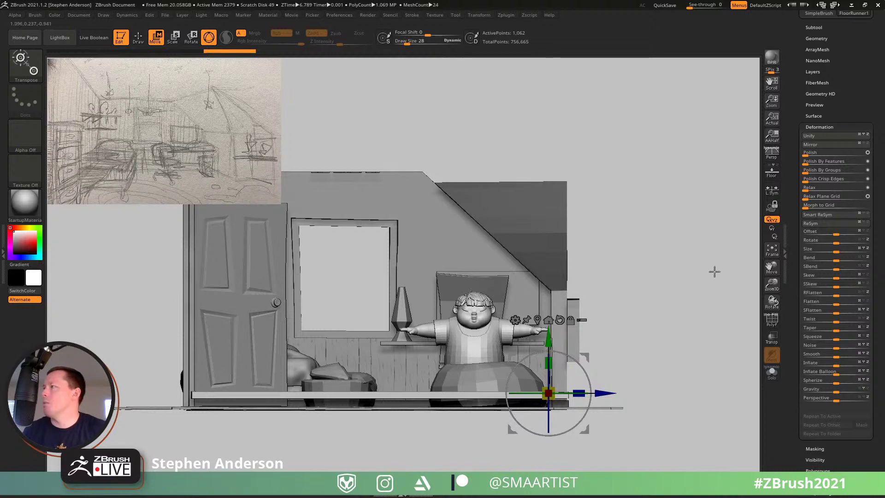
pyautogui.hotkey('ctrl', 'z')
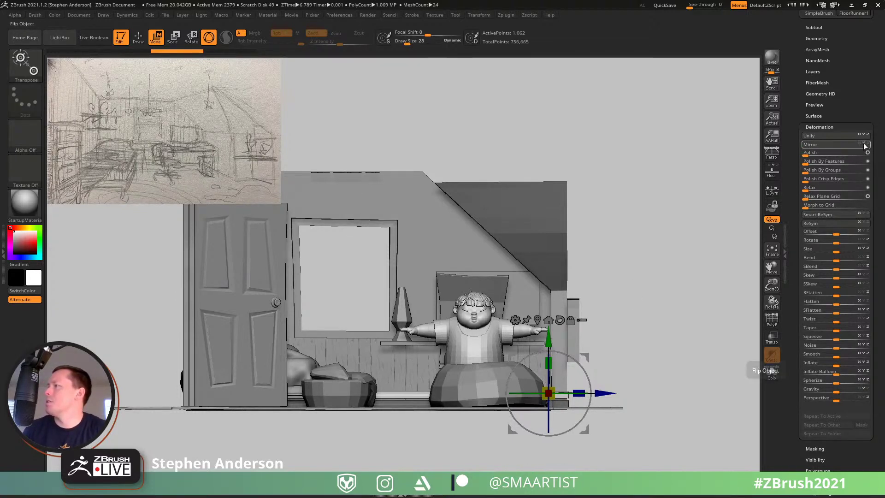
pyautogui.click(865, 144)
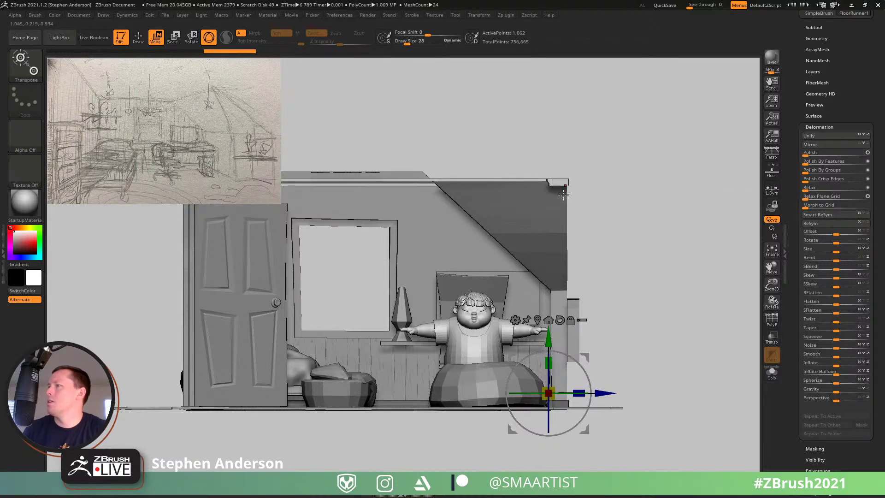
# Step: Lower the flipped trim copy onto the top edge of the wood wall paneling and check its fit around the room
pyautogui.moveTo(550, 339); pyautogui.dragTo(550, 433)
pyautogui.keyDown('alt'); pyautogui.moveTo(634, 285); pyautogui.dragTo(479, 411); pyautogui.keyUp('alt')
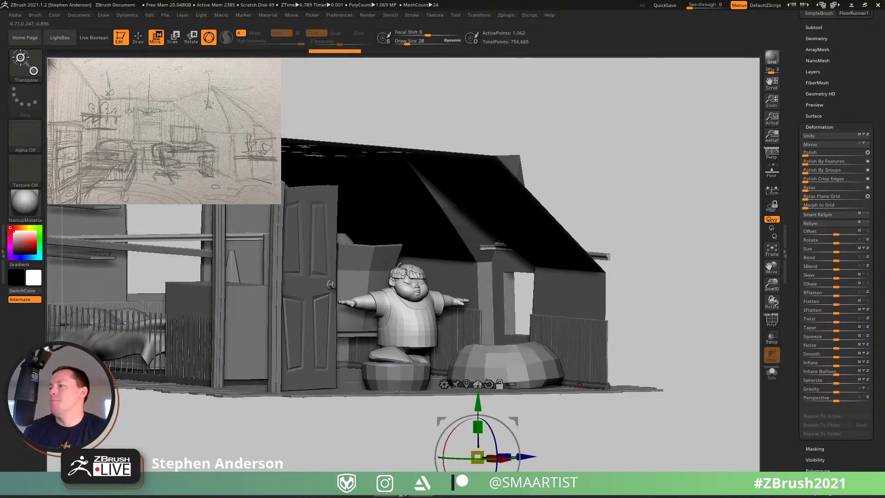
pyautogui.keyDown('alt'); pyautogui.click(308, 205); pyautogui.keyUp('alt')
pyautogui.moveTo(331, 189); pyautogui.dragTo(329, 254)
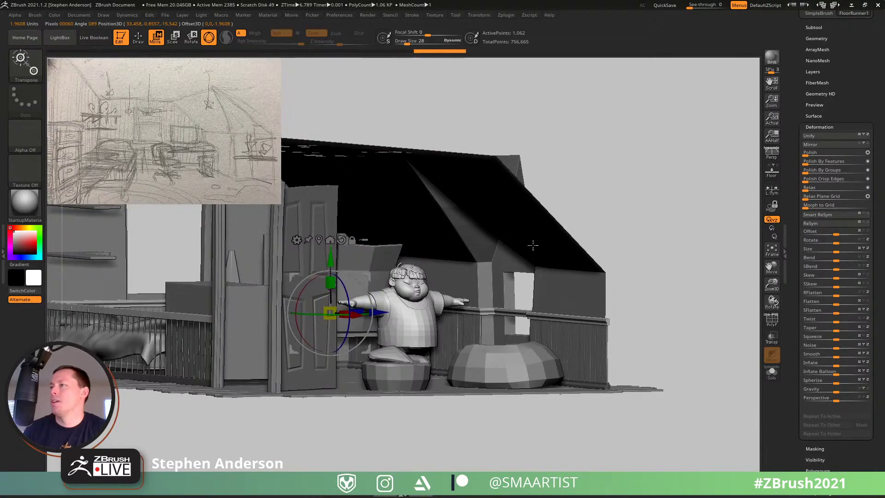
pyautogui.moveTo(529, 243)
pyautogui.mouseDown()
pyautogui.moveTo(536, 274)
pyautogui.moveTo(510, 291)
pyautogui.moveTo(556, 307)
pyautogui.moveTo(223, 308)
pyautogui.moveTo(374, 343)
pyautogui.moveTo(368, 337)
pyautogui.mouseUp()
pyautogui.press('q')
pyautogui.press('ctrl')
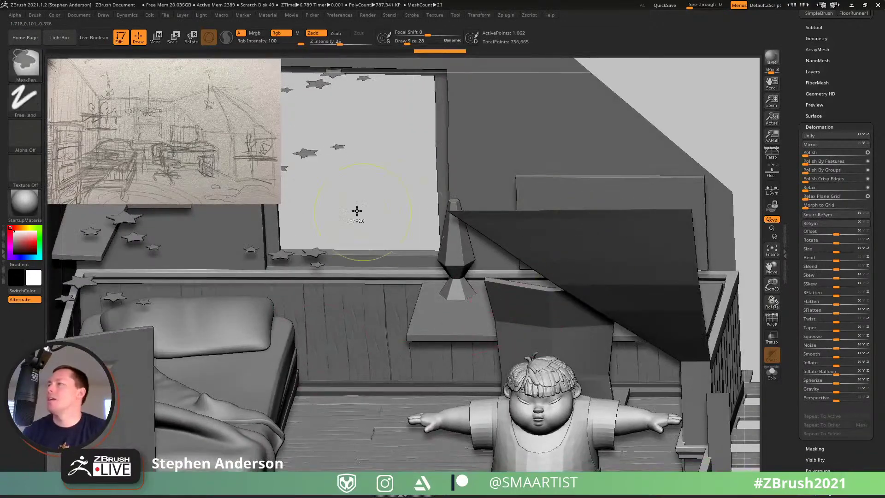
pyautogui.moveTo(365, 199)
pyautogui.mouseDown()
pyautogui.moveTo(395, 211)
pyautogui.moveTo(310, 210)
pyautogui.moveTo(365, 322)
pyautogui.moveTo(487, 394)
pyautogui.moveTo(364, 278)
pyautogui.mouseUp()
pyautogui.moveTo(433, 364)
pyautogui.mouseDown()
pyautogui.moveTo(344, 287)
pyautogui.moveTo(351, 279)
pyautogui.moveTo(390, 279)
pyautogui.mouseUp()
# Step: Turn on polyframe, hide the section of upper trim that crosses the window opening, and delete the hidden geometry
pyautogui.press('ctrl')
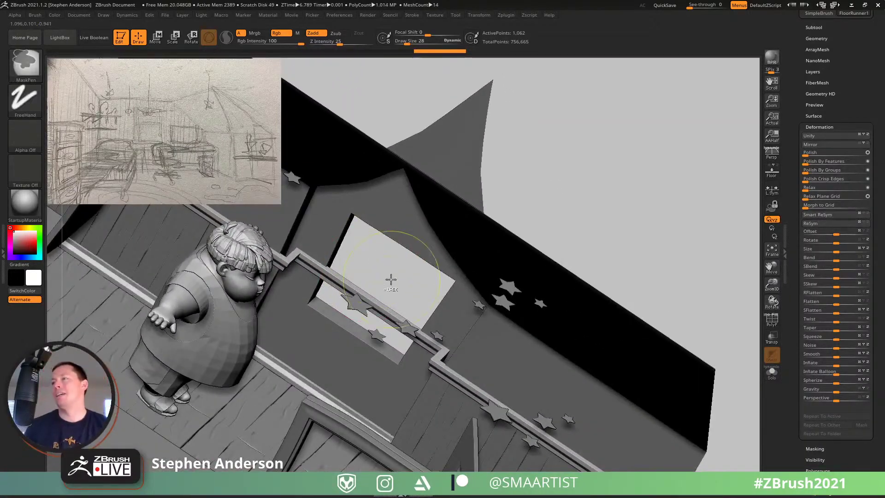
pyautogui.hotkey('shift', 'f')
pyautogui.moveTo(367, 285)
pyautogui.keyDown('ctrl'); pyautogui.mouseDown(button='right')
pyautogui.moveTo(382, 305)
pyautogui.moveTo(382, 292)
pyautogui.moveTo(368, 303)
pyautogui.mouseUp(button='right'); pyautogui.keyUp('ctrl')
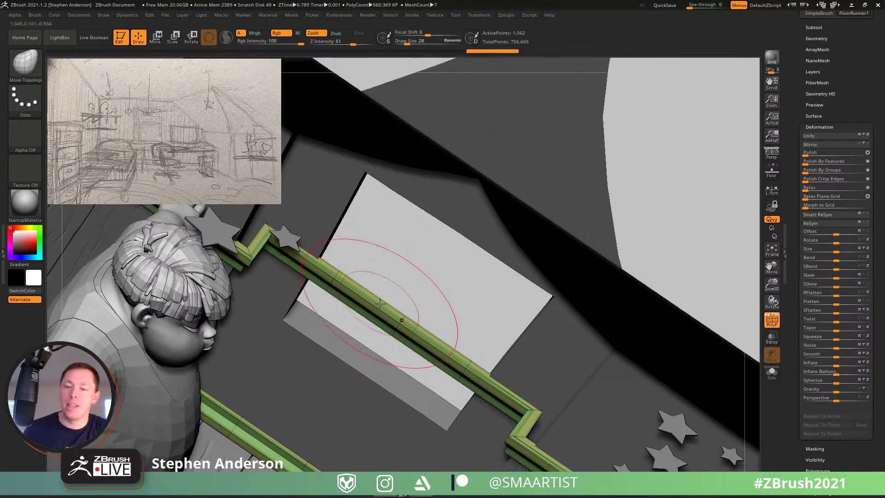
pyautogui.moveTo(390, 298); pyautogui.dragTo(405, 291, button='right')
pyautogui.moveTo(365, 316); pyautogui.dragTo(354, 302, button='right')
pyautogui.hotkey('ctrl', 'shift')
pyautogui.keyDown('ctrl'); pyautogui.keyDown('alt'); pyautogui.keyDown('shift'); pyautogui.moveTo(402, 366); pyautogui.dragTo(380, 269); pyautogui.keyUp('shift'); pyautogui.keyUp('alt'); pyautogui.keyUp('ctrl')
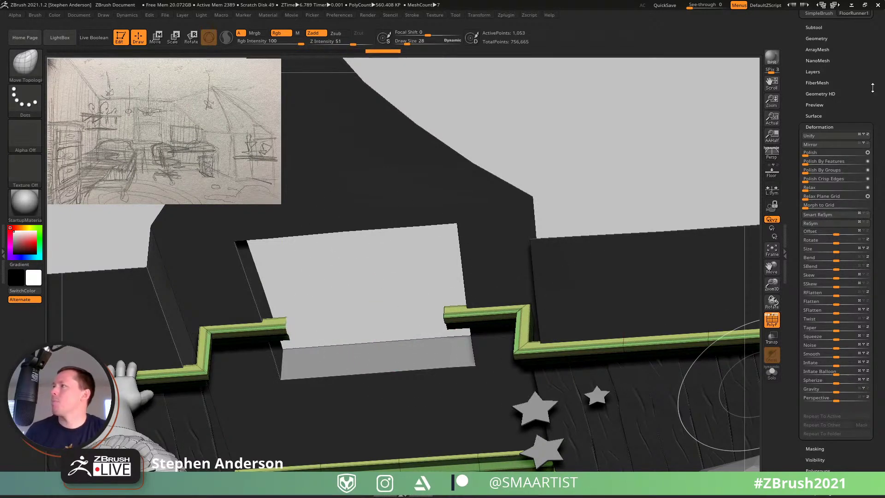
pyautogui.click(816, 38)
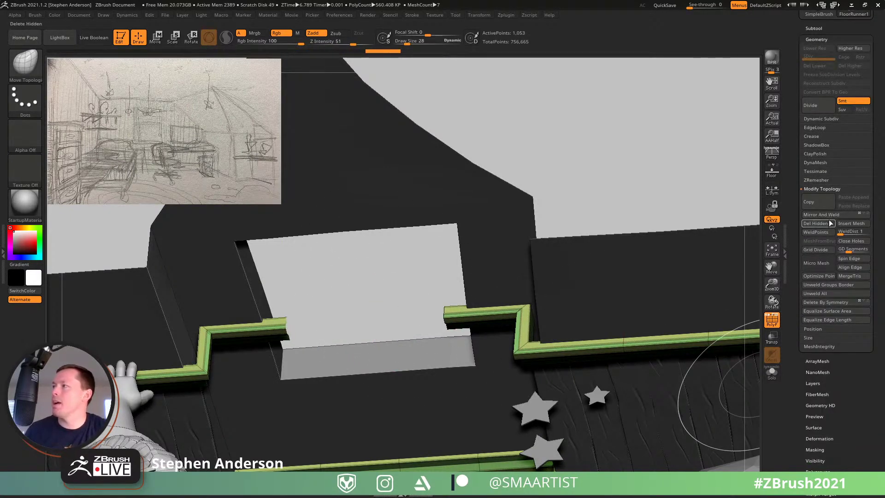
pyautogui.click(829, 223)
# Step: Isolate the trim and use the ZModeler brush's Bridge edge action to start capping its open end beside the window
pyautogui.moveTo(438, 323); pyautogui.dragTo(495, 435, button='right')
pyautogui.moveTo(507, 312); pyautogui.dragTo(466, 297, button='right')
pyautogui.click(771, 372)
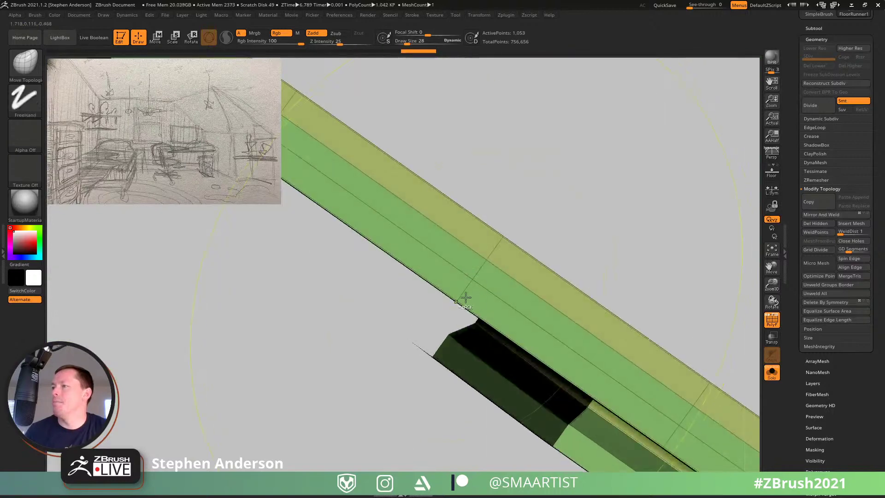
pyautogui.moveTo(463, 347)
pyautogui.keyDown('ctrl'); pyautogui.mouseDown(button='right')
pyautogui.moveTo(480, 383)
pyautogui.moveTo(456, 370)
pyautogui.mouseUp(button='right'); pyautogui.keyUp('ctrl')
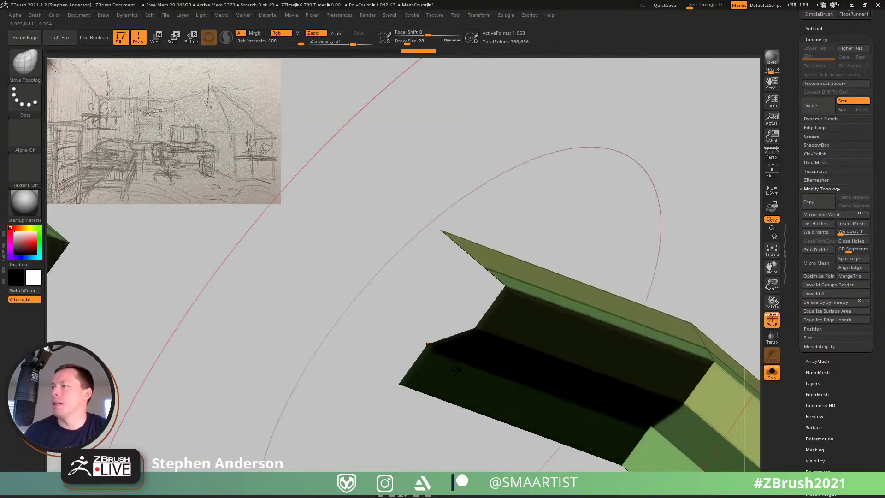
pyautogui.press('b')
pyautogui.press('z')
pyautogui.press('m')
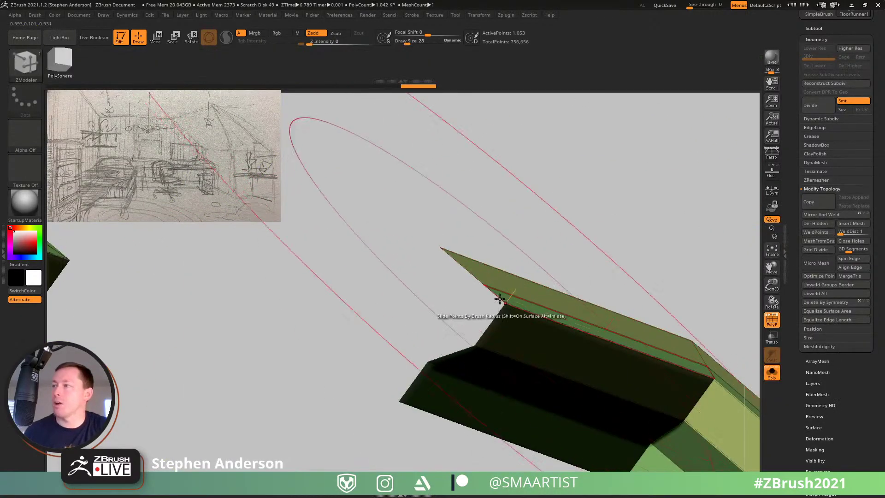
pyautogui.press('space')
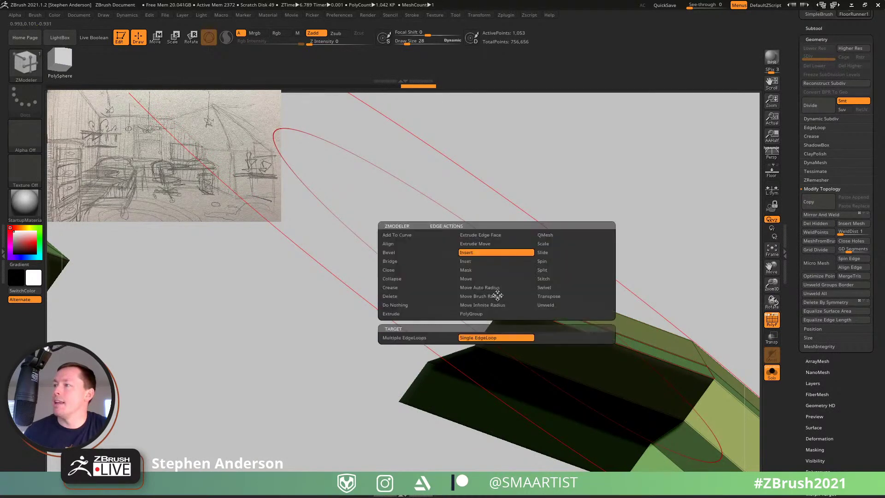
pyautogui.click(402, 261)
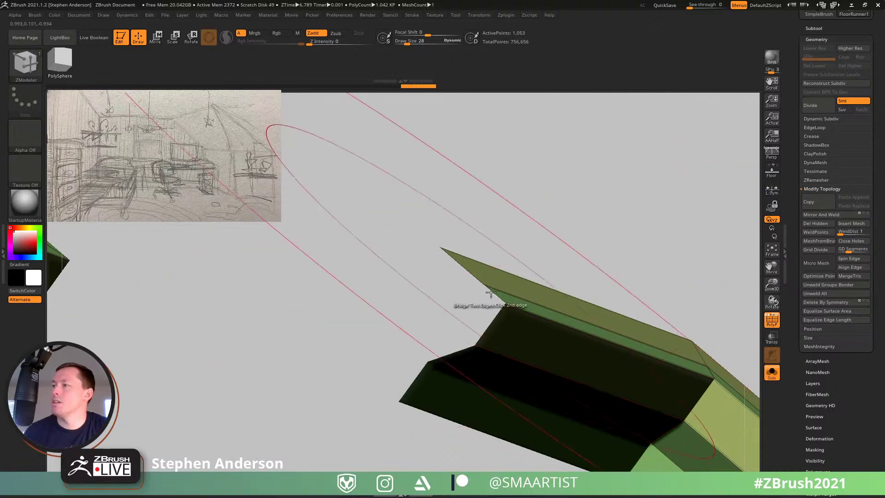
pyautogui.click(496, 293)
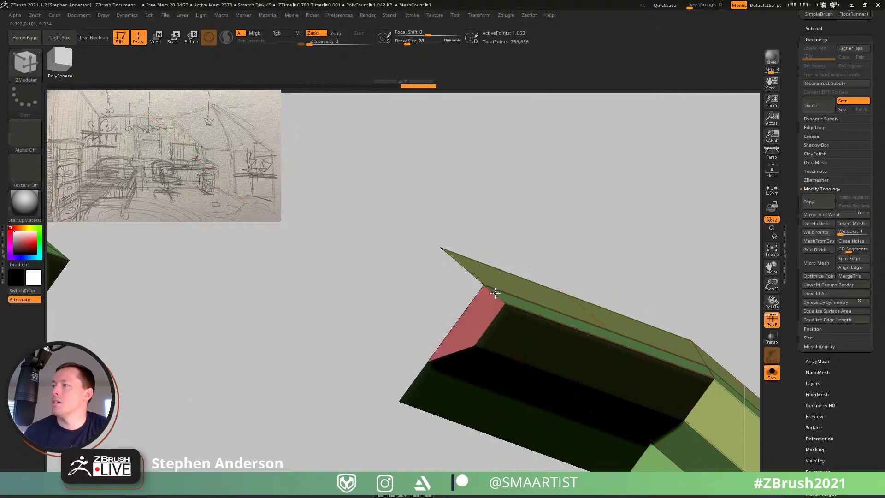
# Step: Set the ZModeler polygon action to Delete with A Single Poly as target and delete a polygon at the trim's cut end
pyautogui.moveTo(452, 194); pyautogui.dragTo(417, 330)
pyautogui.press('space')
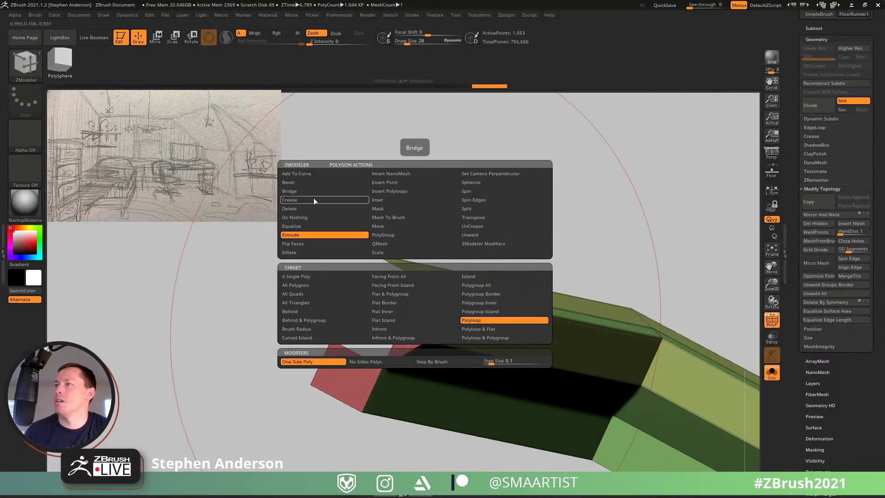
pyautogui.click(290, 190)
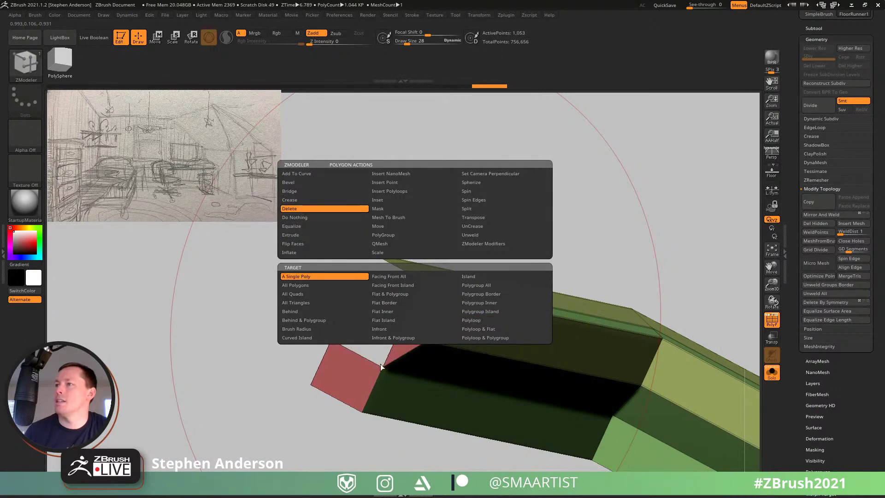
pyautogui.click(401, 334)
pyautogui.moveTo(424, 318)
pyautogui.mouseDown()
pyautogui.moveTo(454, 312)
pyautogui.moveTo(454, 266)
pyautogui.moveTo(452, 281)
pyautogui.moveTo(439, 253)
pyautogui.moveTo(371, 300)
pyautogui.moveTo(452, 290)
pyautogui.moveTo(335, 276)
pyautogui.moveTo(304, 247)
pyautogui.moveTo(263, 295)
pyautogui.moveTo(230, 249)
pyautogui.mouseUp()
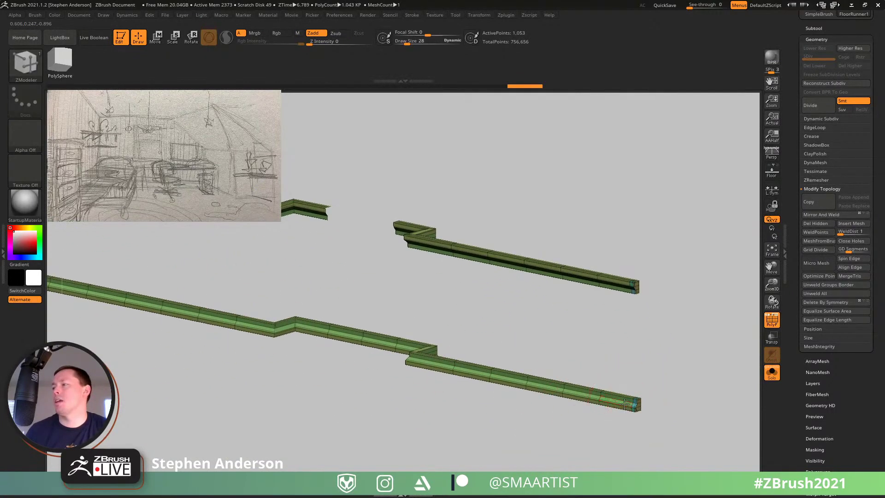
# Step: Set the ZModeler edge action to Collapse with Edge as target and collapse the short edge at the upper trim's cut end beside the window
pyautogui.moveTo(624, 403)
pyautogui.mouseDown()
pyautogui.moveTo(599, 403)
pyautogui.moveTo(620, 393)
pyautogui.moveTo(606, 386)
pyautogui.moveTo(643, 393)
pyautogui.moveTo(612, 404)
pyautogui.mouseUp()
pyautogui.press('ctrl')
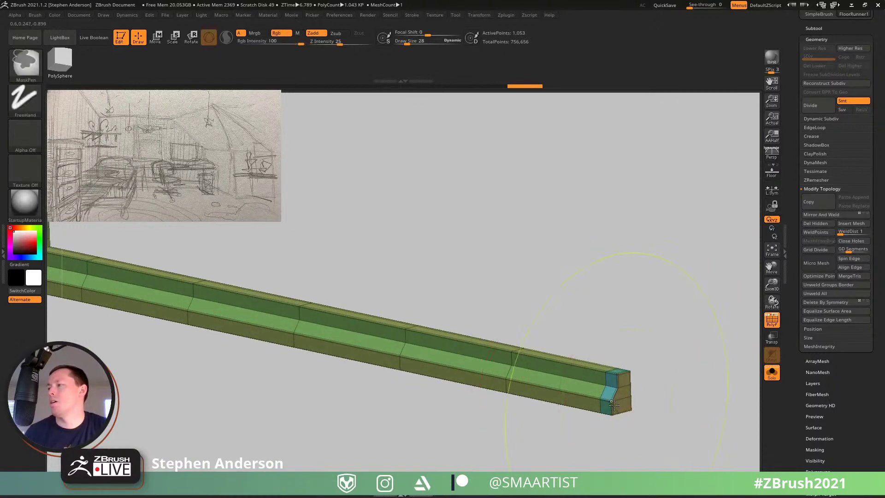
pyautogui.keyDown('ctrl'); pyautogui.moveTo(613, 405); pyautogui.dragTo(555, 346, button='right'); pyautogui.keyUp('ctrl')
pyautogui.keyDown('alt'); pyautogui.moveTo(406, 210); pyautogui.dragTo(503, 351, button='right'); pyautogui.keyUp('alt')
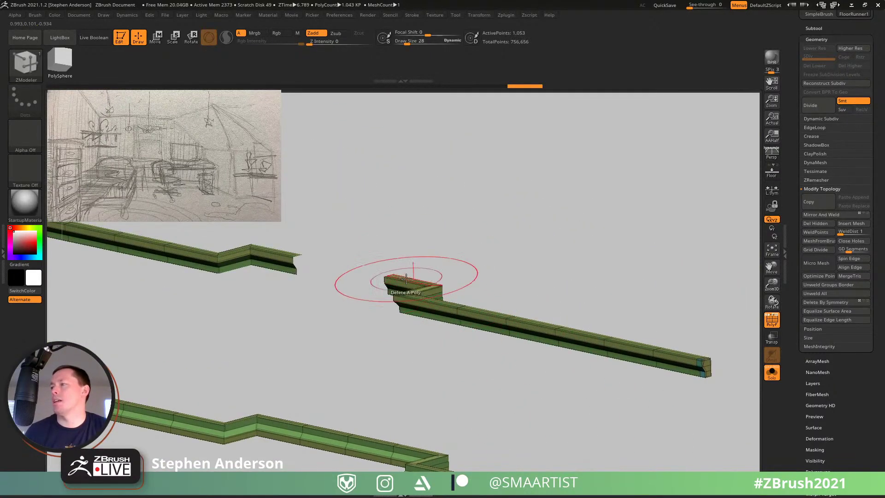
pyautogui.moveTo(406, 279); pyautogui.dragTo(477, 396, button='right')
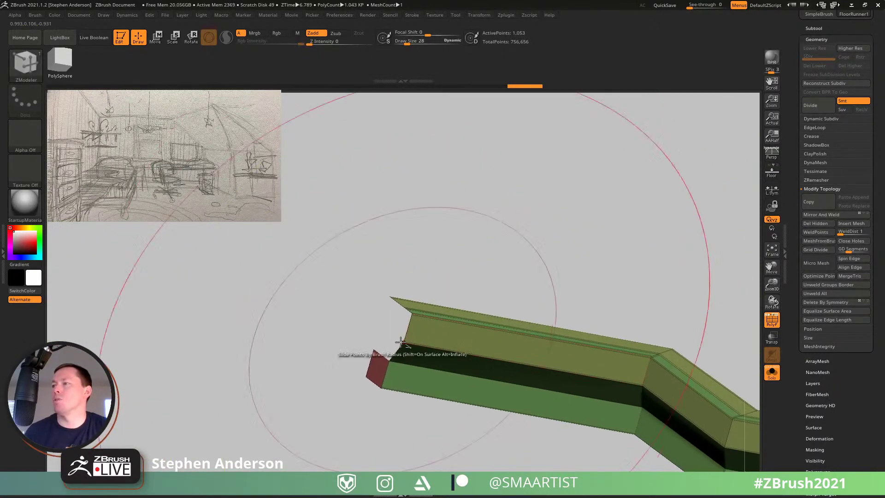
pyautogui.moveTo(401, 342); pyautogui.dragTo(490, 335, button='right')
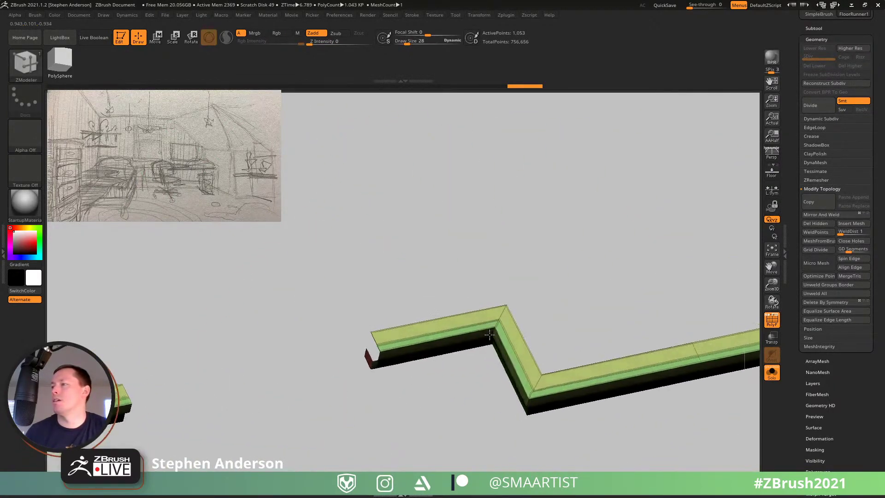
pyautogui.press('space')
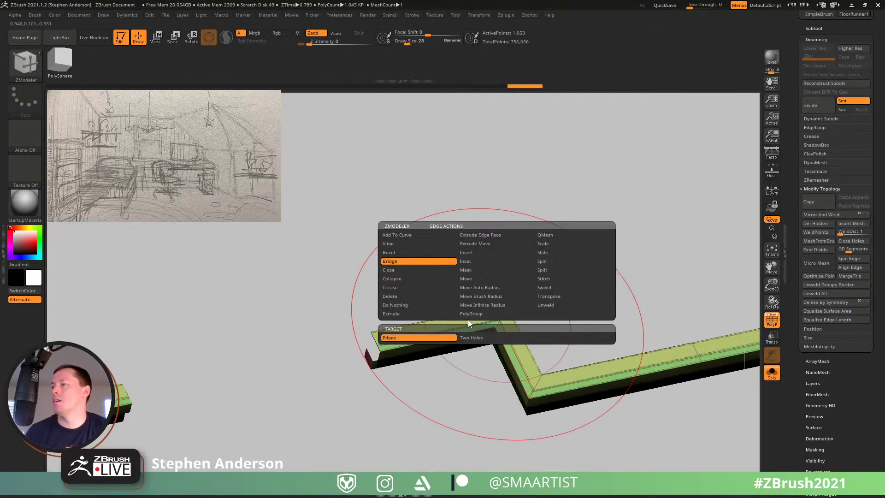
pyautogui.click(405, 277)
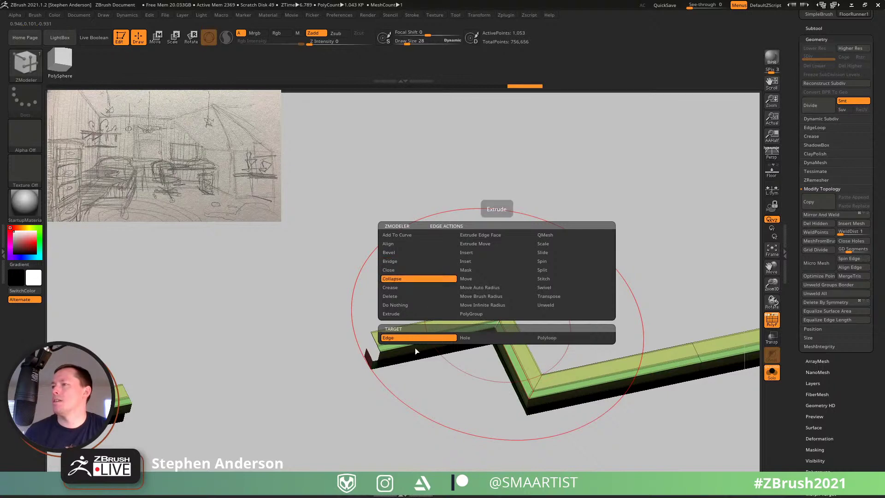
pyautogui.keyDown('ctrl'); pyautogui.moveTo(351, 341); pyautogui.dragTo(316, 371, button='right'); pyautogui.keyUp('ctrl')
pyautogui.keyDown('alt'); pyautogui.moveTo(129, 404); pyautogui.dragTo(372, 344, button='right'); pyautogui.keyUp('alt')
pyautogui.click(359, 346)
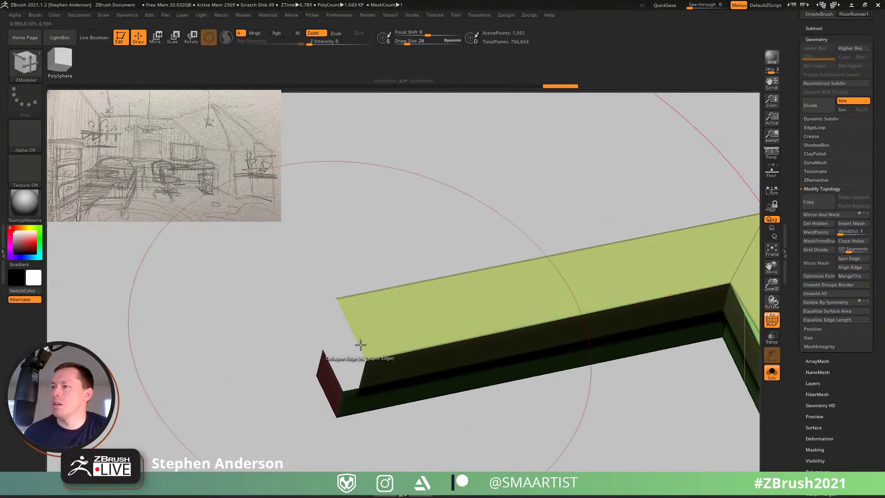
# Step: Collapse the short edges of the narrow top strip from the trim's inner corner onto the straight wall run
pyautogui.keyDown('alt'); pyautogui.moveTo(610, 343); pyautogui.dragTo(210, 249, button='right'); pyautogui.keyUp('alt')
pyautogui.click(453, 399)
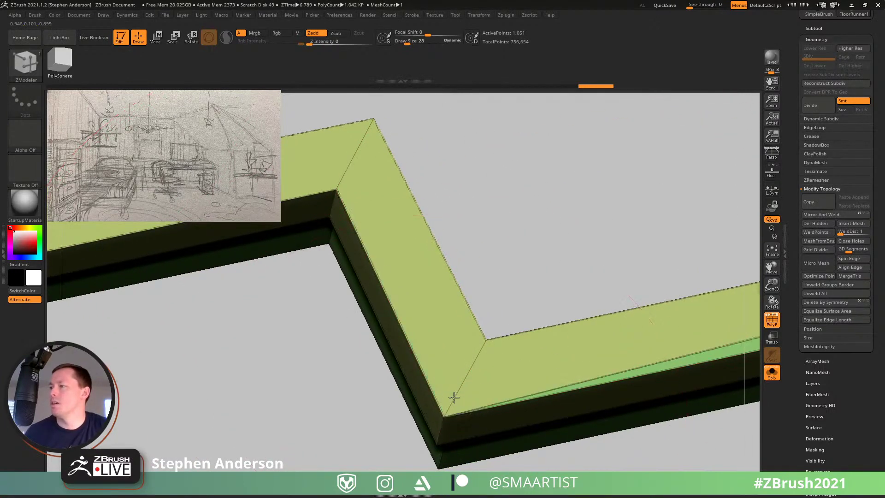
pyautogui.moveTo(452, 396)
pyautogui.keyDown('ctrl'); pyautogui.mouseDown(button='right')
pyautogui.moveTo(622, 333)
pyautogui.moveTo(178, 377)
pyautogui.mouseUp(button='right'); pyautogui.keyUp('ctrl')
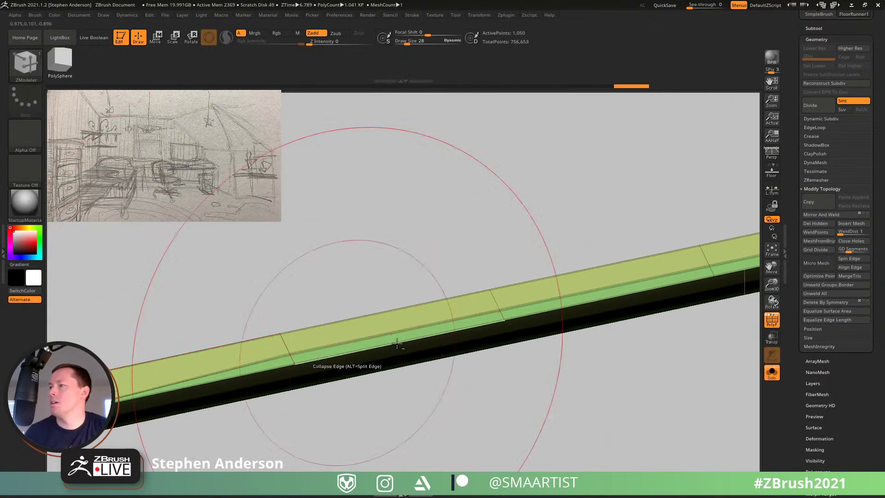
pyautogui.click(293, 355)
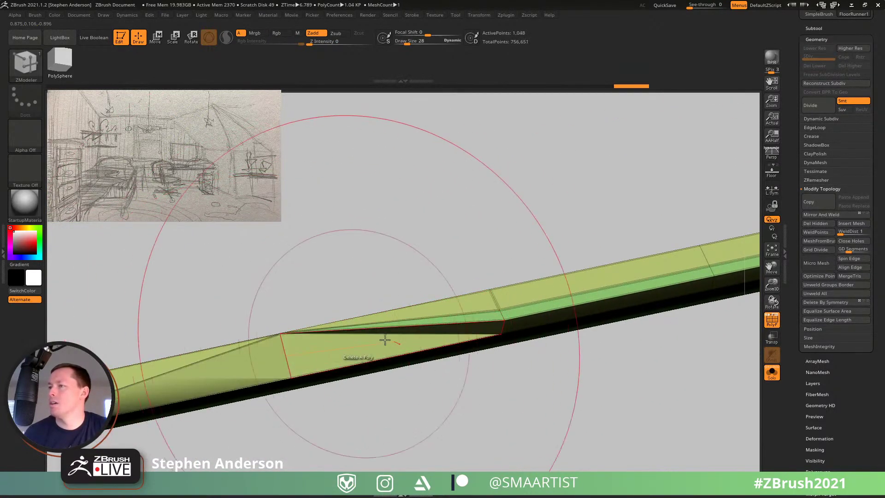
pyautogui.click(503, 314)
pyautogui.keyDown('alt'); pyautogui.moveTo(682, 273); pyautogui.dragTo(463, 333, button='right'); pyautogui.keyUp('alt')
pyautogui.click(493, 329)
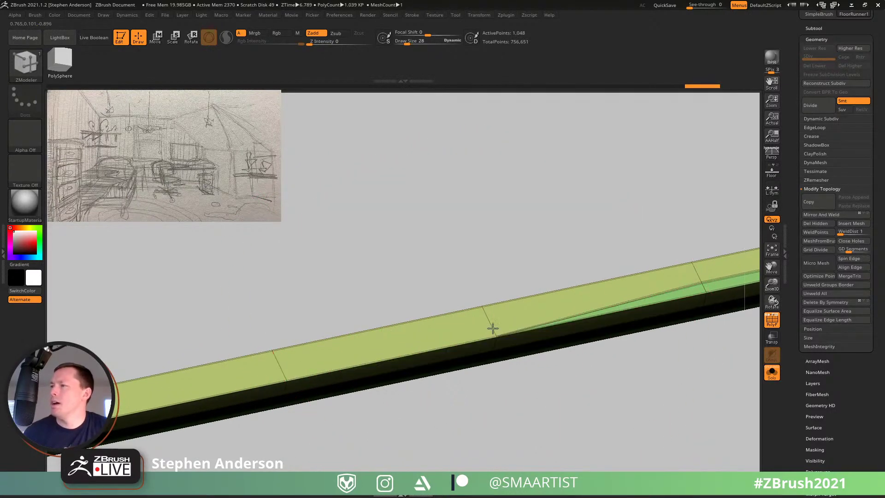
# Step: Continue collapsing the narrow strip's short edges up to the far end of the straight trim run
pyautogui.keyDown('alt'); pyautogui.moveTo(728, 271); pyautogui.dragTo(345, 367, button='right'); pyautogui.keyUp('alt')
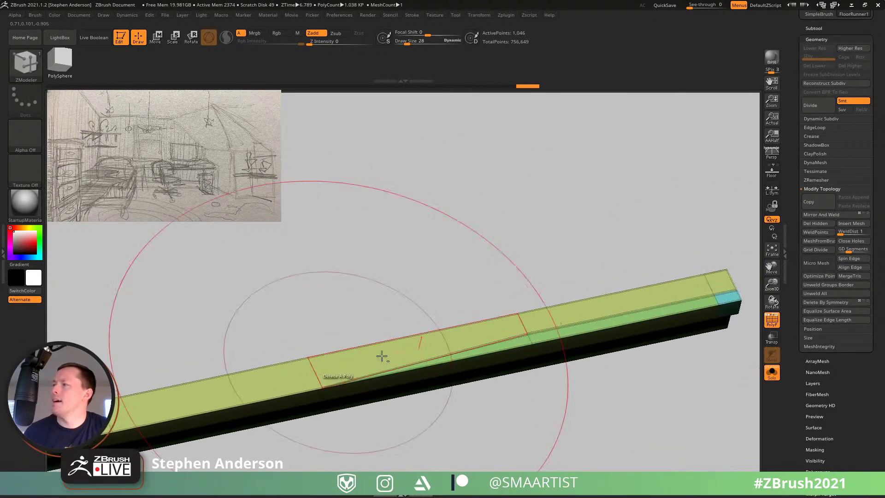
pyautogui.click(526, 337)
pyautogui.keyDown('alt'); pyautogui.moveTo(685, 307); pyautogui.dragTo(468, 349, button='right'); pyautogui.keyUp('alt')
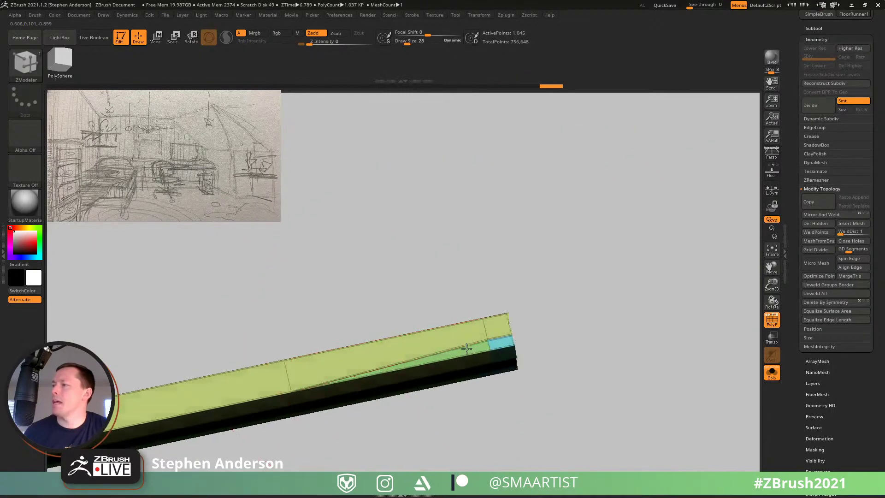
pyautogui.moveTo(558, 396); pyautogui.dragTo(509, 415, button='right')
pyautogui.click(485, 353)
pyautogui.click(484, 351)
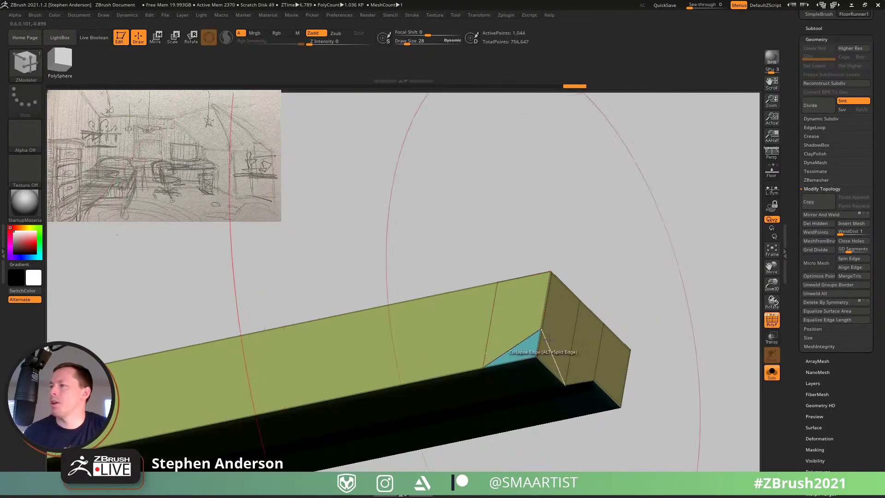
pyautogui.keyDown('ctrl'); pyautogui.moveTo(538, 337); pyautogui.dragTo(510, 335, button='right'); pyautogui.keyUp('ctrl')
pyautogui.keyDown('alt'); pyautogui.moveTo(510, 335); pyautogui.dragTo(693, 290, button='right'); pyautogui.keyUp('alt')
pyautogui.keyDown('ctrl'); pyautogui.moveTo(693, 290); pyautogui.dragTo(396, 334, button='right'); pyautogui.keyUp('ctrl')
# Step: Collapse the narrow strip's short edges around the trim's corner on the window's other side, and undo the last action
pyautogui.keyDown('alt'); pyautogui.moveTo(272, 363); pyautogui.dragTo(495, 323, button='right'); pyautogui.keyUp('alt')
pyautogui.keyDown('ctrl'); pyautogui.moveTo(336, 325); pyautogui.dragTo(346, 345, button='right'); pyautogui.keyUp('ctrl')
pyautogui.moveTo(324, 399); pyautogui.dragTo(398, 338, button='right')
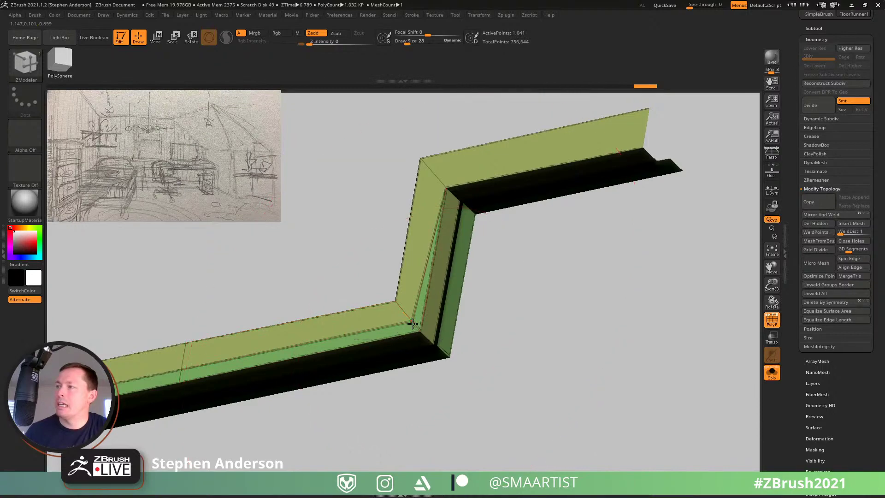
pyautogui.moveTo(411, 324); pyautogui.dragTo(415, 324)
pyautogui.moveTo(264, 350); pyautogui.dragTo(367, 340, button='right')
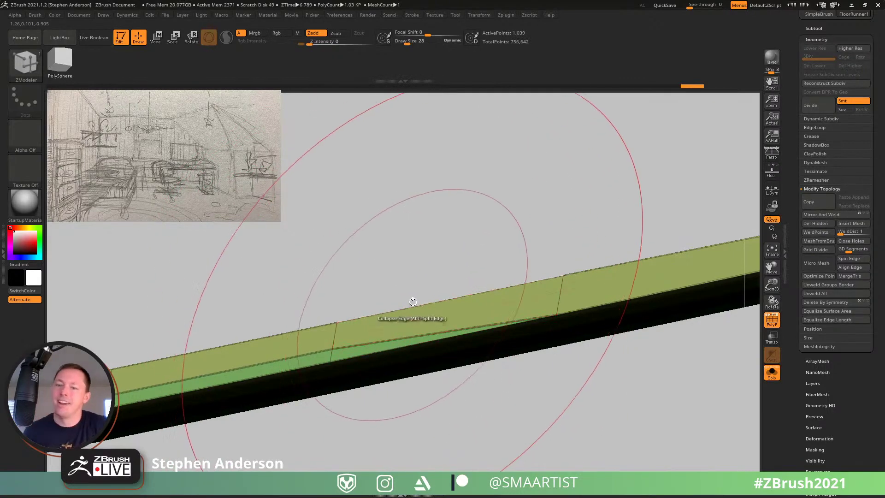
pyautogui.hotkey('ctrl', 'z')
# Step: Set the edge action to Bridge with Edges as target and bridge opposite edges to cap the trim's open ends beside the window
pyautogui.moveTo(413, 306)
pyautogui.keyDown('ctrl'); pyautogui.mouseDown(button='right')
pyautogui.moveTo(435, 281)
pyautogui.moveTo(257, 396)
pyautogui.moveTo(56, 449)
pyautogui.mouseUp(button='right'); pyautogui.keyUp('ctrl')
pyautogui.moveTo(388, 293)
pyautogui.mouseDown(button='right')
pyautogui.moveTo(375, 326)
pyautogui.moveTo(366, 289)
pyautogui.moveTo(411, 346)
pyautogui.mouseUp(button='right')
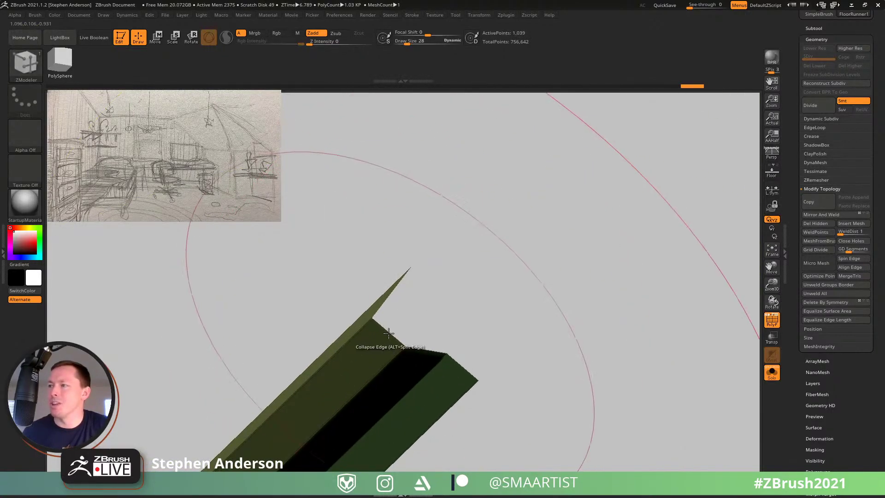
pyautogui.press('space')
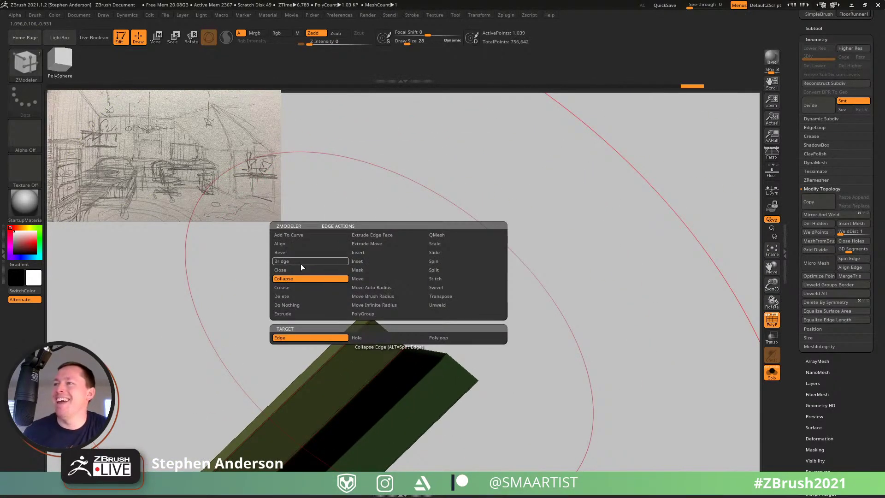
pyautogui.moveTo(324, 307); pyautogui.dragTo(421, 242, button='right')
pyautogui.click(429, 313)
pyautogui.click(435, 265)
pyautogui.click(421, 242)
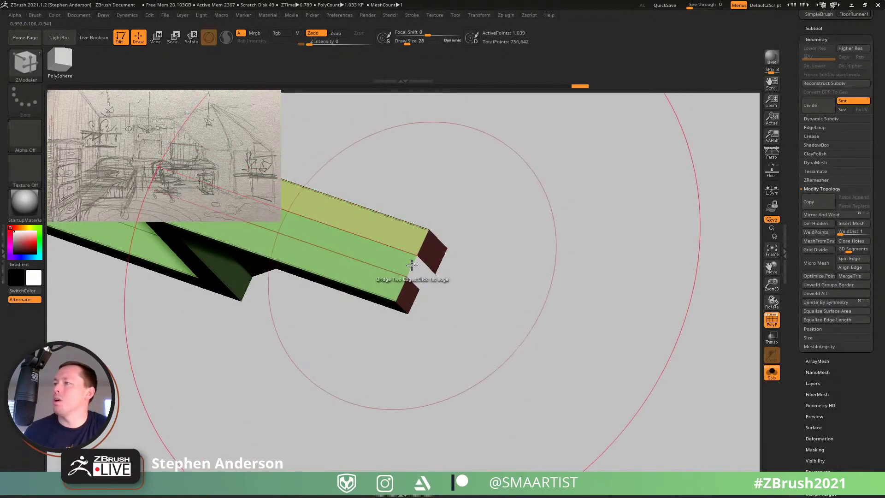
pyautogui.moveTo(422, 275)
pyautogui.mouseDown(button='right')
pyautogui.moveTo(377, 246)
pyautogui.moveTo(414, 292)
pyautogui.moveTo(461, 296)
pyautogui.moveTo(459, 272)
pyautogui.moveTo(460, 300)
pyautogui.moveTo(473, 302)
pyautogui.mouseUp(button='right')
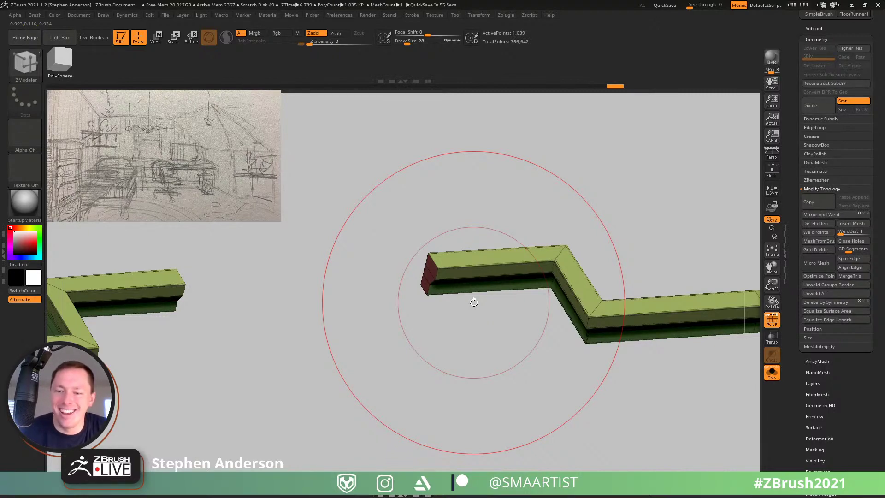
# Step: Isolate the new end cap's polygroup to check it, and crease the polygroup borders with Crease PG
pyautogui.moveTo(550, 324)
pyautogui.mouseDown(button='right')
pyautogui.moveTo(455, 237)
pyautogui.moveTo(446, 272)
pyautogui.moveTo(461, 271)
pyautogui.moveTo(463, 253)
pyautogui.mouseUp(button='right')
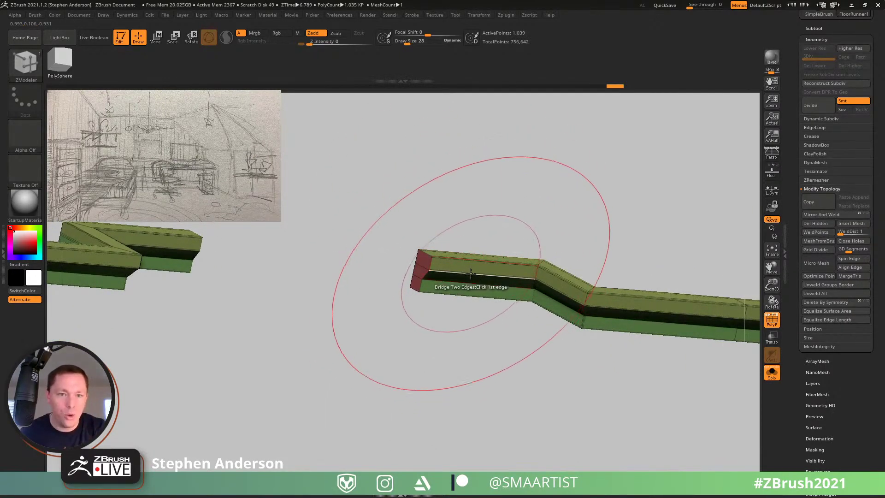
pyautogui.moveTo(443, 258)
pyautogui.mouseDown(button='right')
pyautogui.moveTo(464, 282)
pyautogui.moveTo(429, 277)
pyautogui.mouseUp(button='right')
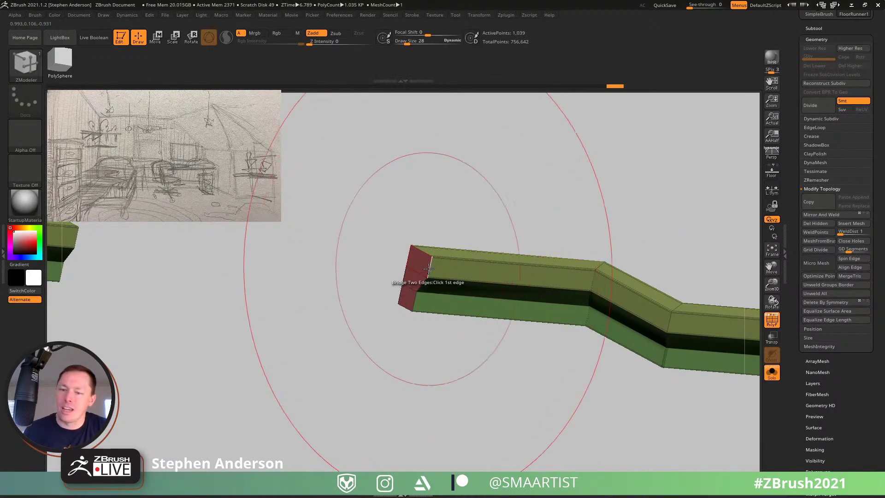
pyautogui.hotkey('ctrl', 'shift')
pyautogui.keyDown('ctrl'); pyautogui.keyDown('shift'); pyautogui.click(433, 256); pyautogui.keyUp('shift'); pyautogui.keyUp('ctrl')
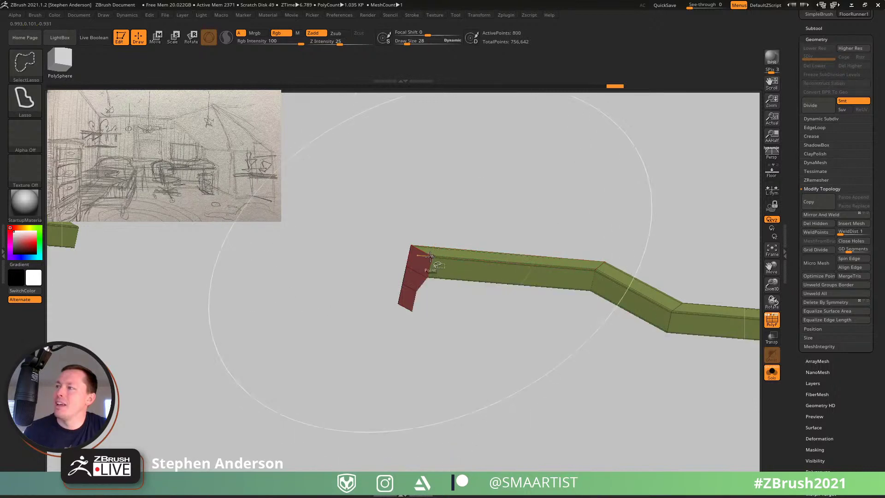
pyautogui.keyDown('ctrl'); pyautogui.keyDown('shift'); pyautogui.click(595, 270); pyautogui.keyUp('shift'); pyautogui.keyUp('ctrl')
pyautogui.moveTo(598, 292); pyautogui.dragTo(476, 286)
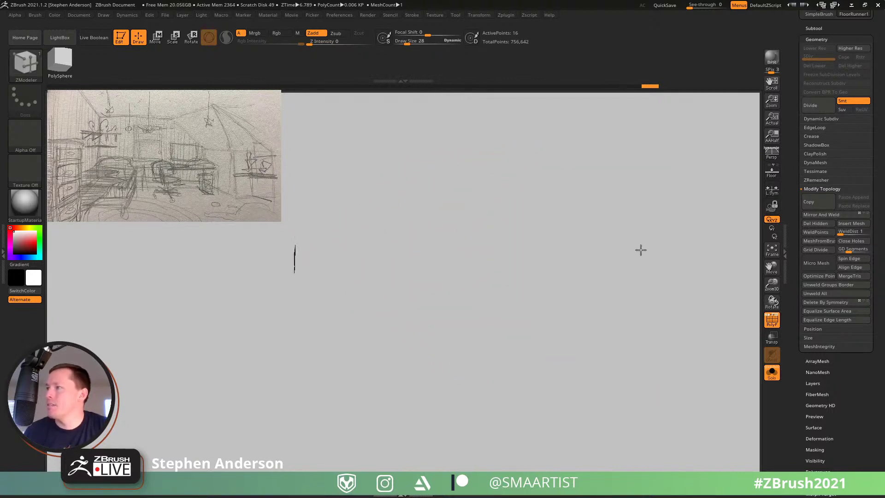
pyautogui.keyDown('ctrl'); pyautogui.moveTo(519, 262); pyautogui.dragTo(581, 333, button='right'); pyautogui.keyUp('ctrl')
pyautogui.keyDown('alt'); pyautogui.moveTo(460, 307); pyautogui.dragTo(643, 324, button='right'); pyautogui.keyUp('alt')
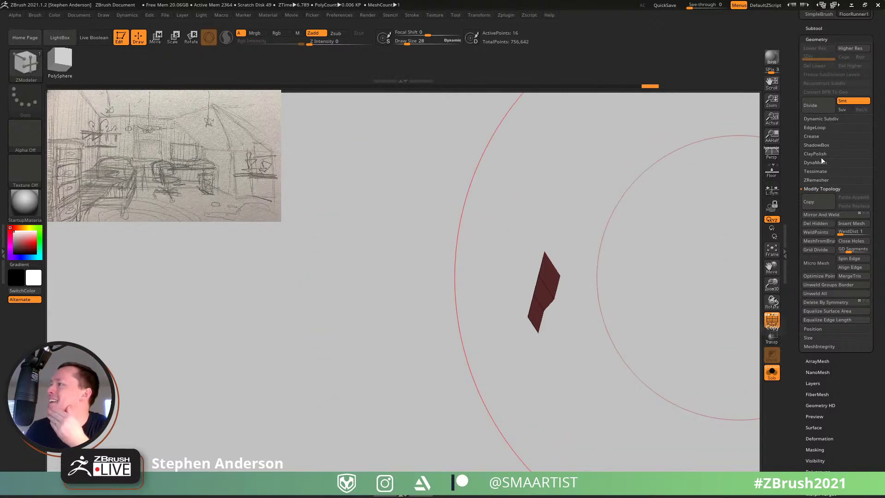
pyautogui.click(817, 136)
pyautogui.click(823, 173)
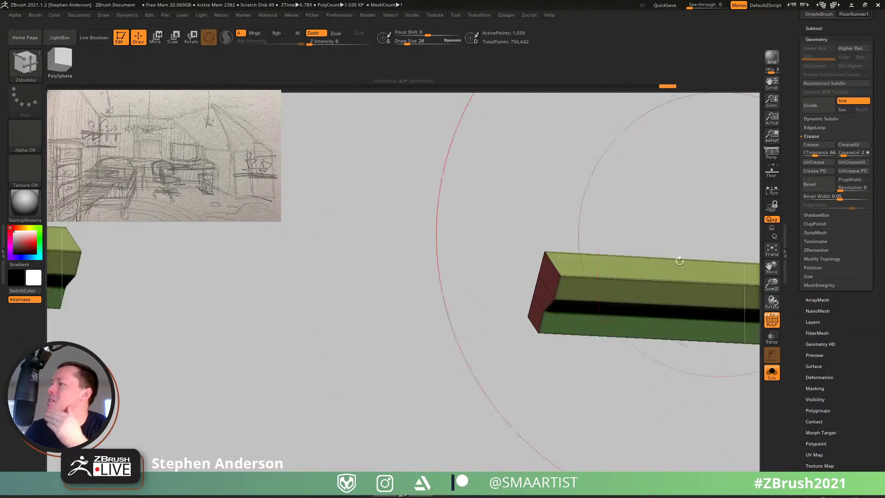
# Step: Preview the creased trim end with dynamic subdivision on, and turn the smoothing preview off again
pyautogui.moveTo(571, 310); pyautogui.dragTo(563, 302, button='right')
pyautogui.press('d')
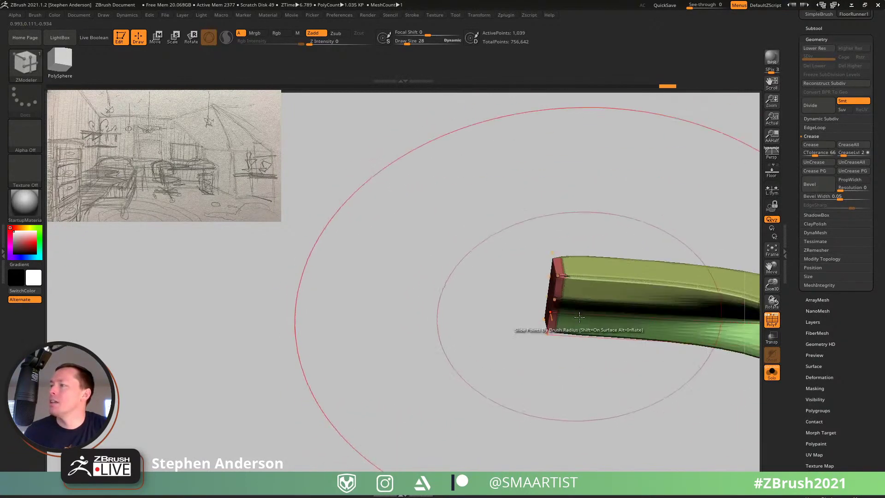
pyautogui.keyDown('ctrl'); pyautogui.moveTo(603, 349); pyautogui.dragTo(569, 292, button='right'); pyautogui.keyUp('ctrl')
pyautogui.keyDown('alt'); pyautogui.moveTo(633, 310); pyautogui.dragTo(522, 291, button='right'); pyautogui.keyUp('alt')
pyautogui.hotkey('shift', 'd')
# Step: Set the edge action to Crease with EdgeLoop Partial as target and crease the trim's corner edges on both sides of the window
pyautogui.press('space')
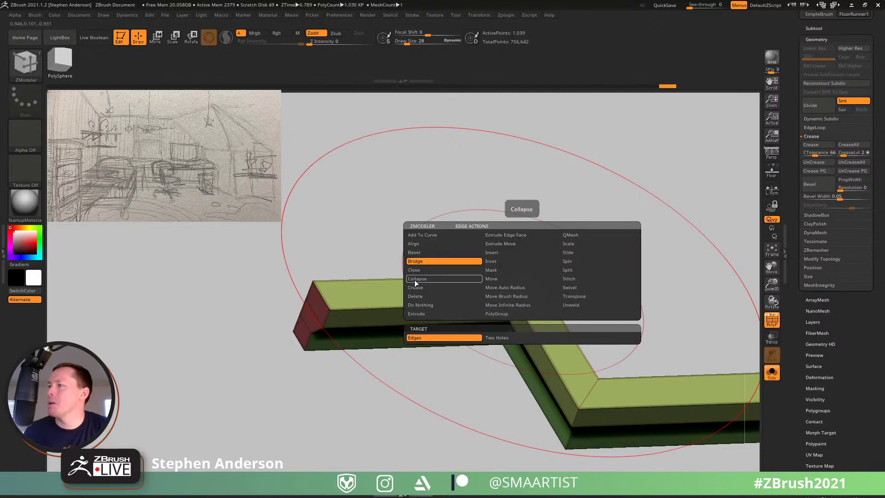
pyautogui.click(514, 337)
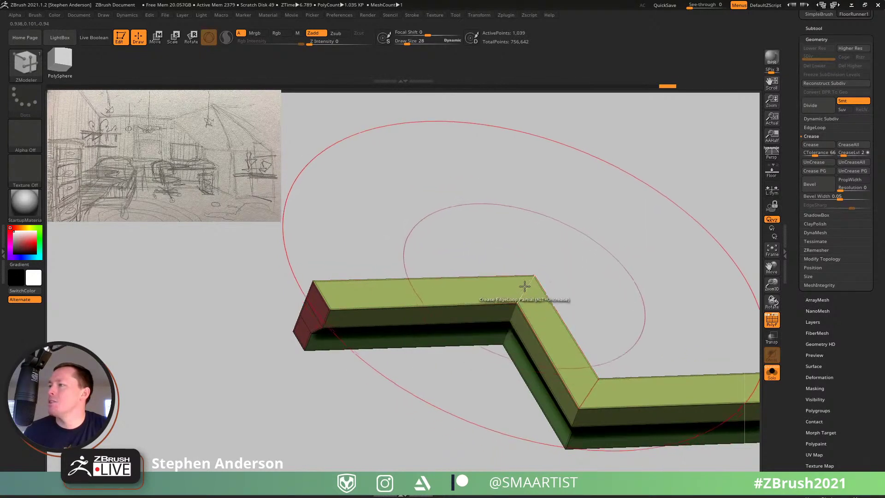
pyautogui.keyDown('ctrl'); pyautogui.moveTo(590, 393); pyautogui.dragTo(480, 344, button='right'); pyautogui.keyUp('ctrl')
pyautogui.keyDown('alt'); pyautogui.moveTo(330, 371); pyautogui.dragTo(312, 339, button='right'); pyautogui.keyUp('alt')
pyautogui.keyDown('alt'); pyautogui.moveTo(93, 314); pyautogui.dragTo(259, 316, button='right'); pyautogui.keyUp('alt')
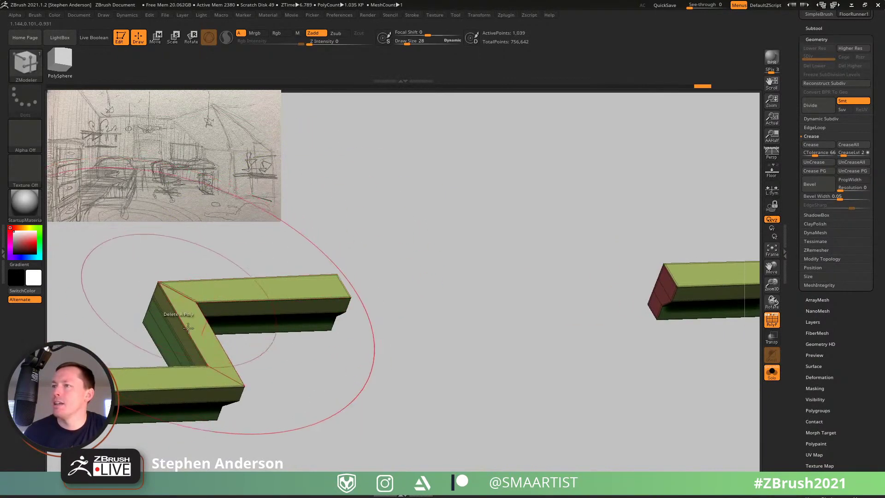
pyautogui.keyDown('ctrl'); pyautogui.moveTo(245, 400); pyautogui.dragTo(358, 351, button='right'); pyautogui.keyUp('ctrl')
pyautogui.keyDown('alt'); pyautogui.moveTo(525, 356); pyautogui.dragTo(337, 308, button='right'); pyautogui.keyUp('alt')
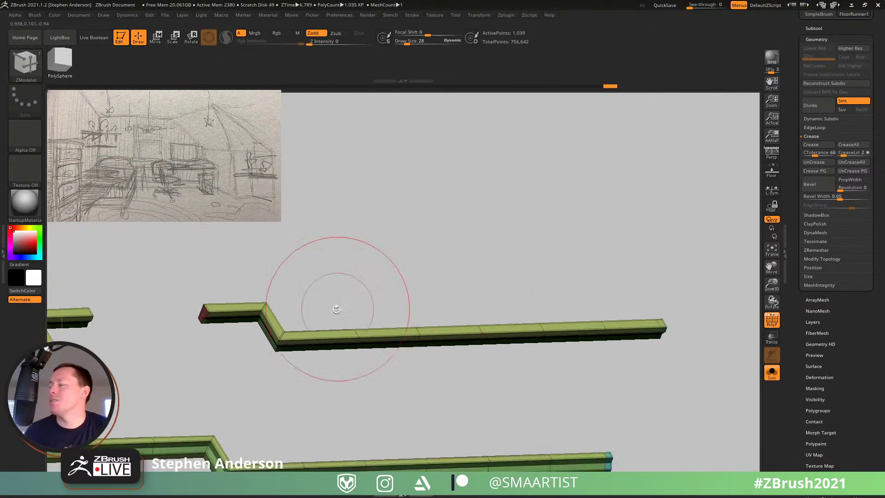
# Step: Crease the remaining corner edge loops of the upper trim around the room and check them from several angles
pyautogui.keyDown('alt'); pyautogui.moveTo(590, 334); pyautogui.dragTo(733, 254, button='right'); pyautogui.keyUp('alt')
pyautogui.keyDown('alt'); pyautogui.moveTo(417, 349); pyautogui.dragTo(852, 309, button='right'); pyautogui.keyUp('alt')
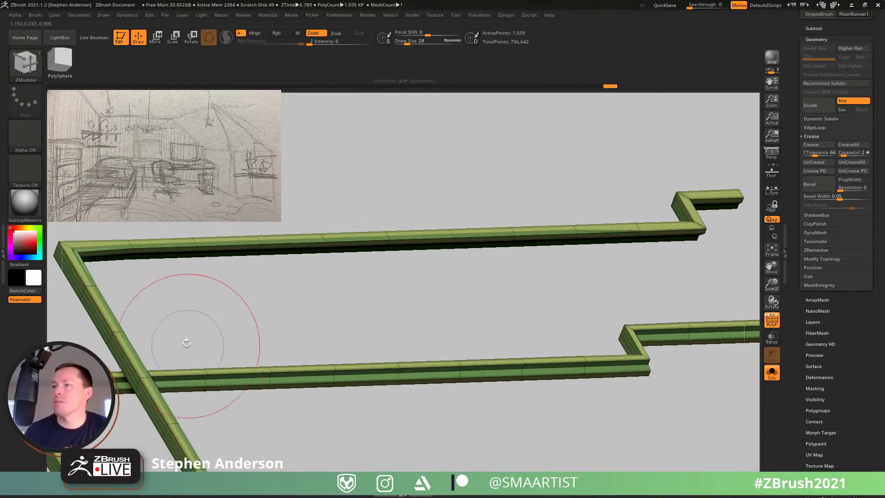
pyautogui.keyDown('alt'); pyautogui.moveTo(187, 343); pyautogui.dragTo(478, 362, button='right'); pyautogui.keyUp('alt')
pyautogui.keyDown('ctrl'); pyautogui.moveTo(329, 258); pyautogui.dragTo(364, 269, button='right'); pyautogui.keyUp('ctrl')
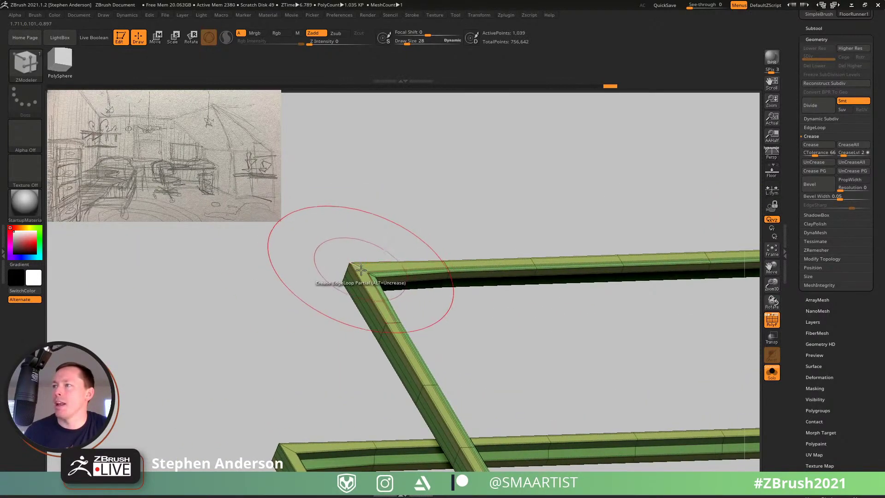
pyautogui.keyDown('alt'); pyautogui.moveTo(354, 315); pyautogui.dragTo(395, 207, button='right'); pyautogui.keyUp('alt')
pyautogui.moveTo(330, 340); pyautogui.dragTo(343, 345, button='right')
pyautogui.keyDown('ctrl'); pyautogui.moveTo(345, 218); pyautogui.dragTo(432, 210, button='right'); pyautogui.keyUp('ctrl')
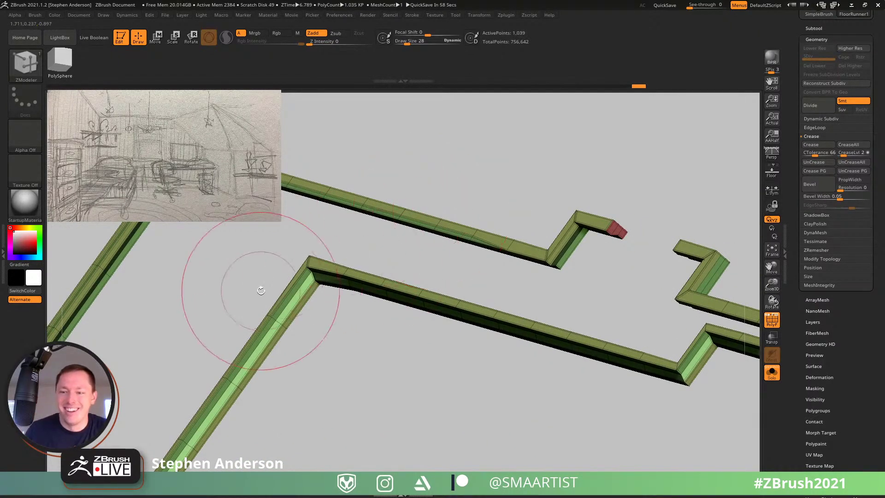
pyautogui.moveTo(339, 294)
pyautogui.mouseDown(button='right')
pyautogui.moveTo(468, 251)
pyautogui.moveTo(386, 279)
pyautogui.mouseUp(button='right')
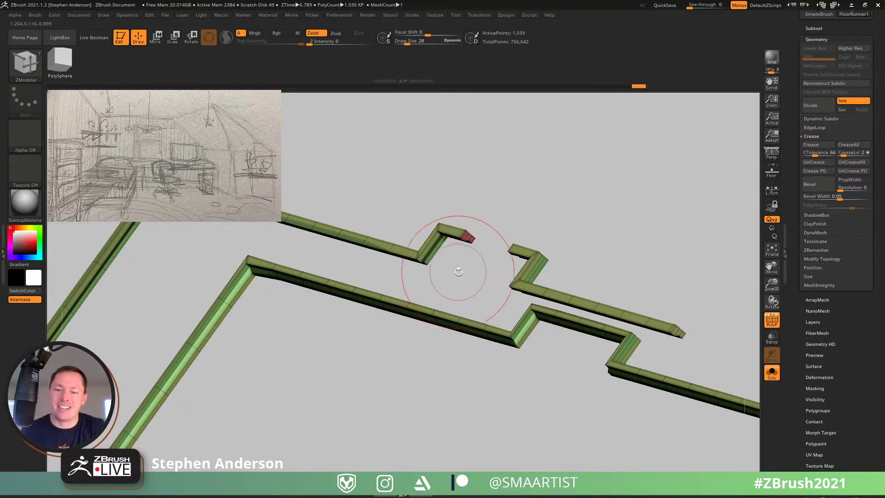
# Step: Show the full room again and shift the upper trim's masked-off corner step beside the window to align with the wall corner
pyautogui.moveTo(491, 266)
pyautogui.mouseDown(button='right')
pyautogui.moveTo(521, 249)
pyautogui.moveTo(637, 233)
pyautogui.moveTo(553, 272)
pyautogui.moveTo(578, 292)
pyautogui.moveTo(383, 248)
pyautogui.moveTo(491, 249)
pyautogui.moveTo(397, 272)
pyautogui.mouseUp(button='right')
pyautogui.click(772, 373)
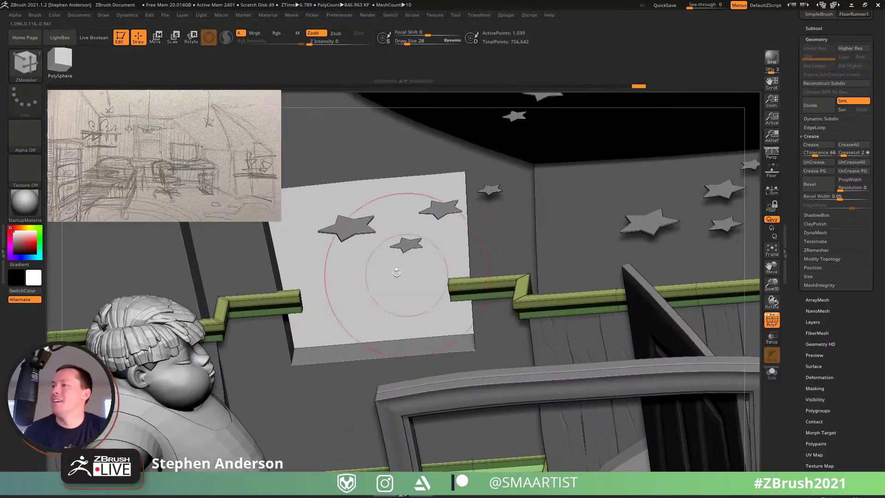
pyautogui.keyDown('ctrl'); pyautogui.keyDown('shift'); pyautogui.moveTo(578, 347); pyautogui.dragTo(578, 347); pyautogui.keyUp('shift'); pyautogui.keyUp('ctrl')
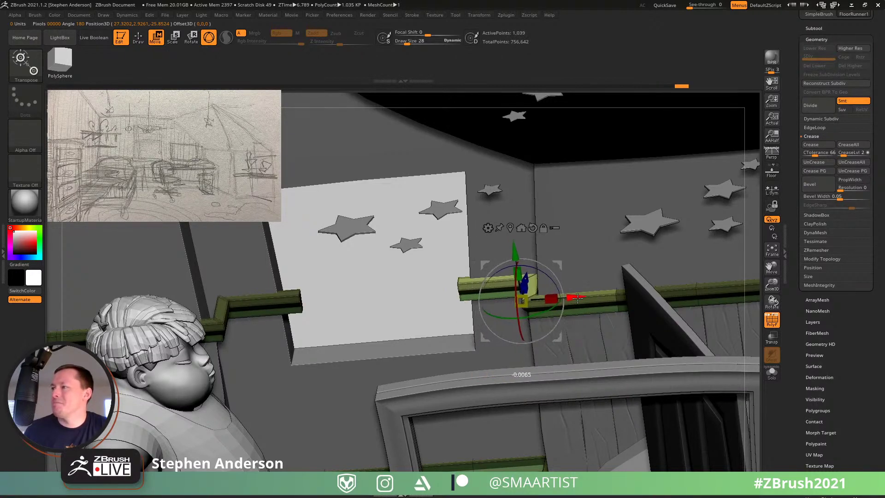
pyautogui.moveTo(603, 291); pyautogui.dragTo(503, 315, button='right')
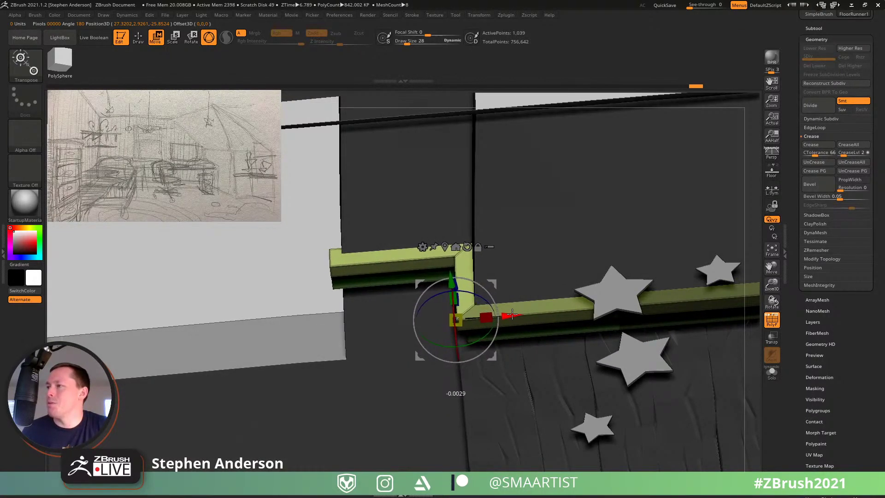
pyautogui.moveTo(404, 273)
pyautogui.mouseDown(button='right')
pyautogui.moveTo(393, 290)
pyautogui.moveTo(398, 277)
pyautogui.mouseUp(button='right')
pyautogui.keyDown('ctrl'); pyautogui.moveTo(658, 119); pyautogui.dragTo(413, 410); pyautogui.keyUp('ctrl')
pyautogui.moveTo(511, 338); pyautogui.dragTo(524, 336)
# Step: Mask off the upper trim's corner step at the window's other side and slide it along the wall toward the wall corner
pyautogui.keyDown('alt'); pyautogui.moveTo(528, 345); pyautogui.dragTo(440, 302, button='right'); pyautogui.keyUp('alt')
pyautogui.moveTo(312, 185)
pyautogui.keyDown('ctrl'); pyautogui.mouseDown()
pyautogui.moveTo(298, 226)
pyautogui.moveTo(365, 351)
pyautogui.moveTo(398, 370)
pyautogui.mouseUp(); pyautogui.keyUp('ctrl')
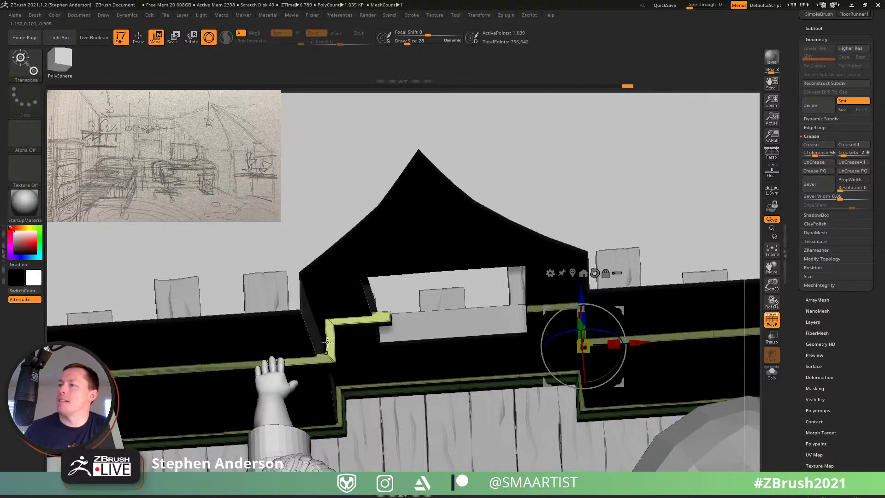
pyautogui.click(334, 359)
pyautogui.keyDown('alt'); pyautogui.moveTo(334, 360); pyautogui.dragTo(517, 332, button='right'); pyautogui.keyUp('alt')
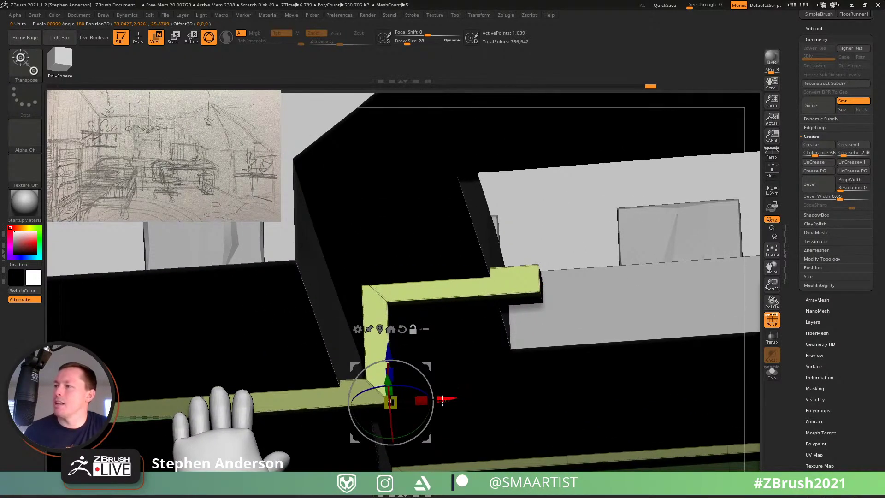
pyautogui.moveTo(441, 401); pyautogui.dragTo(410, 400)
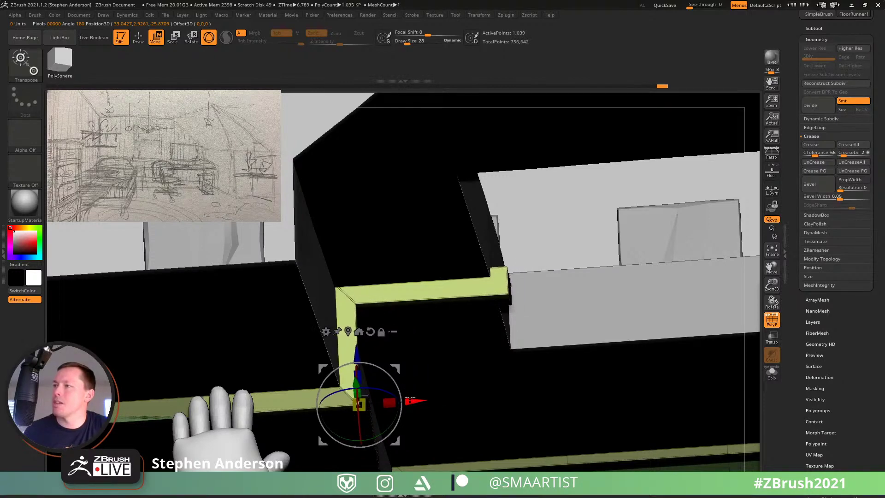
# Step: Redo the mask around that corner step and nudge the trim slightly sideways against the wall corner
pyautogui.keyDown('alt'); pyautogui.moveTo(350, 269); pyautogui.dragTo(331, 220, button='right'); pyautogui.keyUp('alt')
pyautogui.keyDown('ctrl'); pyautogui.moveTo(301, 161); pyautogui.dragTo(345, 203); pyautogui.keyUp('ctrl')
pyautogui.moveTo(324, 264)
pyautogui.keyDown('ctrl'); pyautogui.mouseDown()
pyautogui.moveTo(367, 307)
pyautogui.moveTo(403, 389)
pyautogui.moveTo(450, 436)
pyautogui.mouseUp(); pyautogui.keyUp('ctrl')
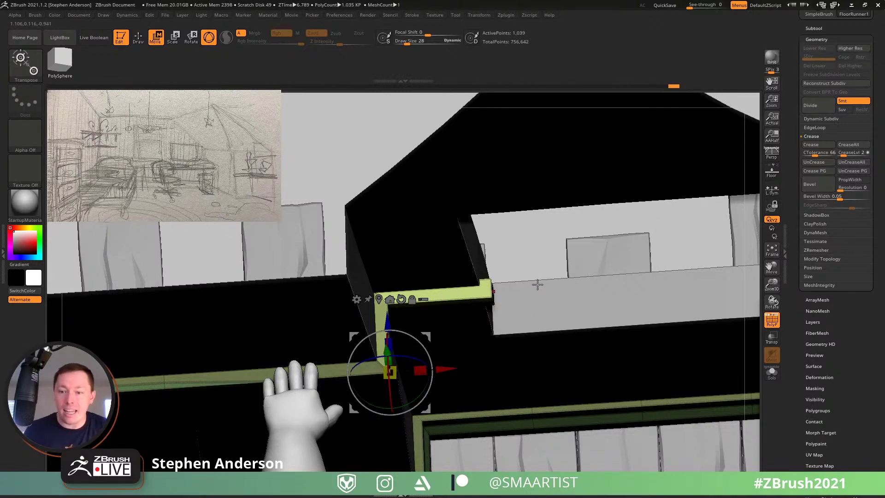
pyautogui.moveTo(527, 286); pyautogui.dragTo(501, 323, button='right')
pyautogui.moveTo(445, 367)
pyautogui.mouseDown()
pyautogui.moveTo(425, 366)
pyautogui.moveTo(443, 368)
pyautogui.mouseUp()
# Step: Mask and shift the trim's corner step once more, clear the mask and turn off the polyframe display
pyautogui.keyDown('alt'); pyautogui.moveTo(450, 306); pyautogui.dragTo(458, 394, button='right'); pyautogui.keyUp('alt')
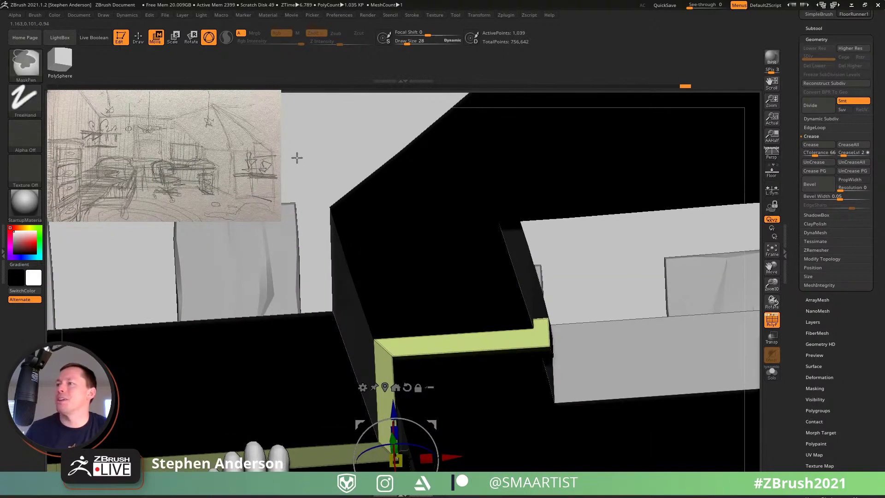
pyautogui.moveTo(310, 179)
pyautogui.keyDown('ctrl'); pyautogui.mouseDown()
pyautogui.moveTo(409, 385)
pyautogui.moveTo(424, 391)
pyautogui.mouseUp(); pyautogui.keyUp('ctrl')
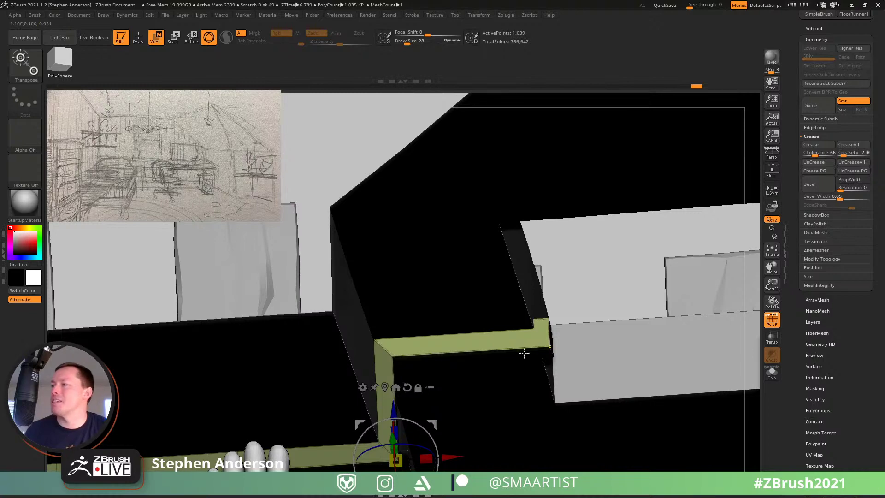
pyautogui.moveTo(444, 451); pyautogui.dragTo(427, 455)
pyautogui.press('q')
pyautogui.moveTo(427, 454)
pyautogui.mouseDown(button='right')
pyautogui.moveTo(483, 352)
pyautogui.moveTo(406, 225)
pyautogui.mouseUp(button='right')
pyautogui.keyDown('ctrl'); pyautogui.moveTo(406, 225); pyautogui.dragTo(426, 251); pyautogui.keyUp('ctrl')
pyautogui.hotkey('shift', 'f')
pyautogui.keyDown('ctrl'); pyautogui.moveTo(535, 404); pyautogui.dragTo(544, 347, button='right'); pyautogui.keyUp('ctrl')
# Step: Select the Wall Boards and adjust their end edge below the trim's corner beside the window using the Move brush at draw size 23
pyautogui.keyDown('alt'); pyautogui.click(633, 331); pyautogui.keyUp('alt')
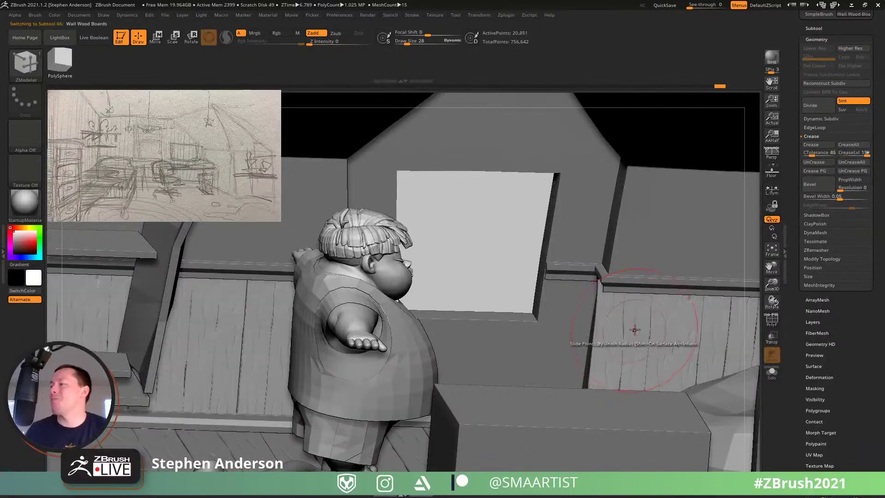
pyautogui.moveTo(634, 330); pyautogui.dragTo(624, 325, button='right')
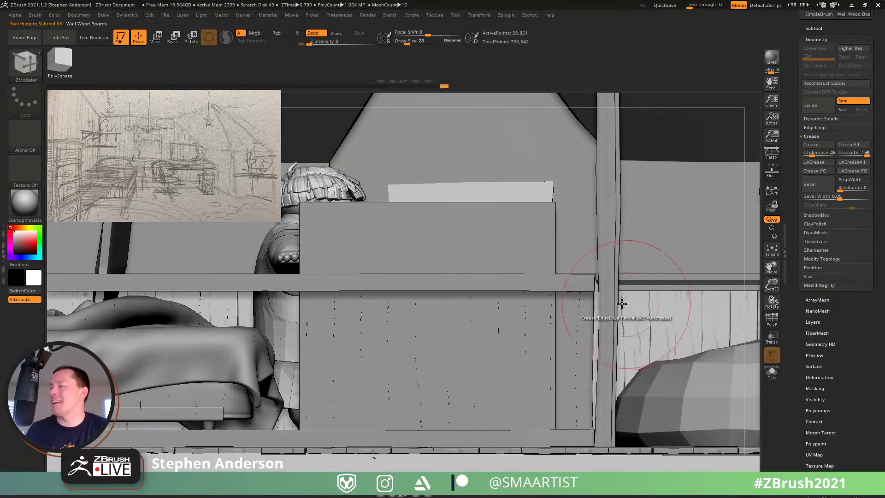
pyautogui.press('b')
pyautogui.press('m')
pyautogui.press('v')
pyautogui.moveTo(612, 263)
pyautogui.keyDown('ctrl'); pyautogui.mouseDown(button='right')
pyautogui.moveTo(652, 292)
pyautogui.moveTo(541, 285)
pyautogui.mouseUp(button='right'); pyautogui.keyUp('ctrl')
pyautogui.press('s')
pyautogui.moveTo(525, 265); pyautogui.dragTo(531, 265)
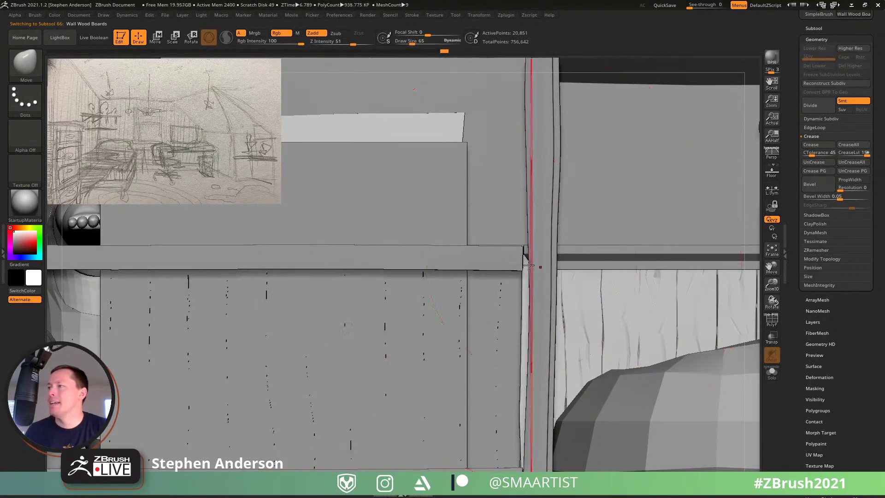
pyautogui.moveTo(531, 261); pyautogui.dragTo(578, 257, button='right')
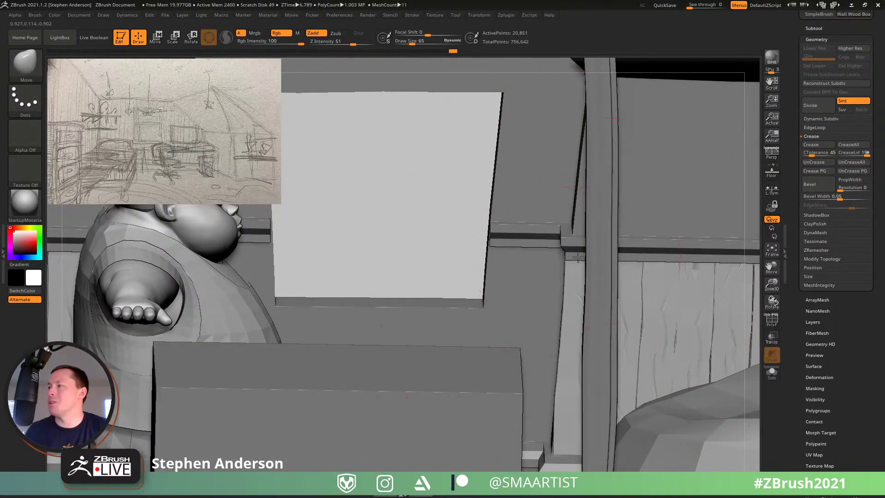
pyautogui.press('s')
pyautogui.moveTo(561, 383); pyautogui.dragTo(554, 382)
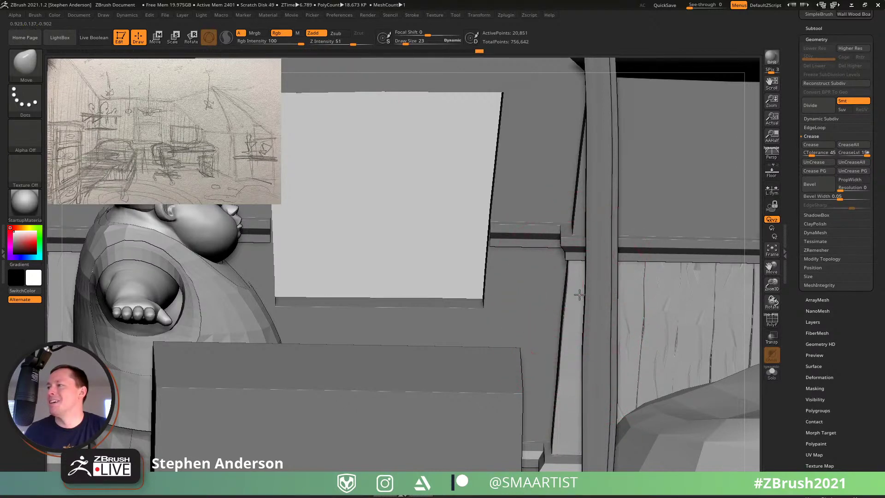
pyautogui.moveTo(575, 291)
pyautogui.mouseDown(button='right')
pyautogui.moveTo(657, 290)
pyautogui.moveTo(582, 281)
pyautogui.mouseUp(button='right')
# Step: Pull the wall boards' end edge into line with the wall corner behind the character, using draw sizes 42 and 23
pyautogui.moveTo(394, 298)
pyautogui.mouseDown(button='right')
pyautogui.moveTo(443, 319)
pyautogui.moveTo(476, 309)
pyautogui.mouseUp(button='right')
pyautogui.write('s42')
pyautogui.press('Return')
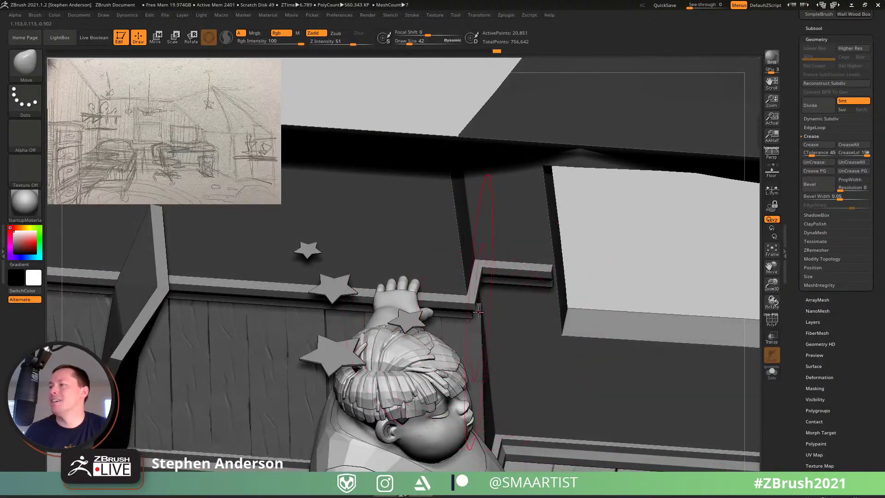
pyautogui.keyDown('alt'); pyautogui.click(479, 389); pyautogui.keyUp('alt')
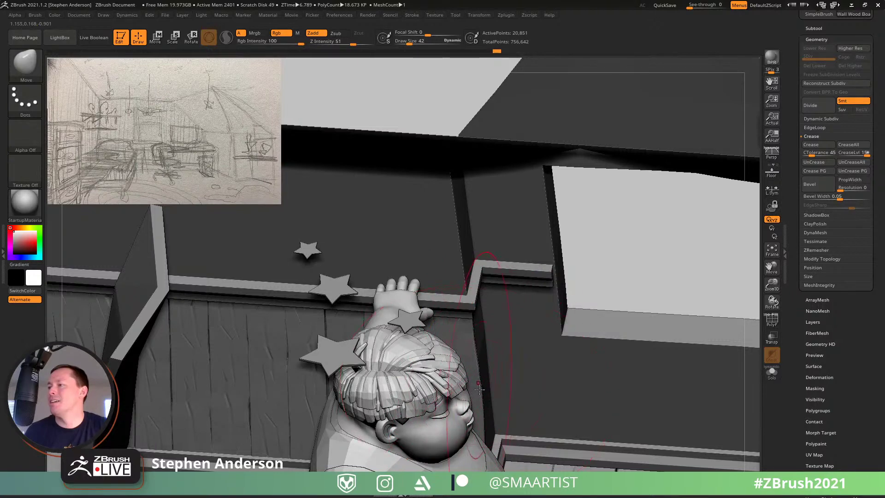
pyautogui.write('s23')
pyautogui.press('Return')
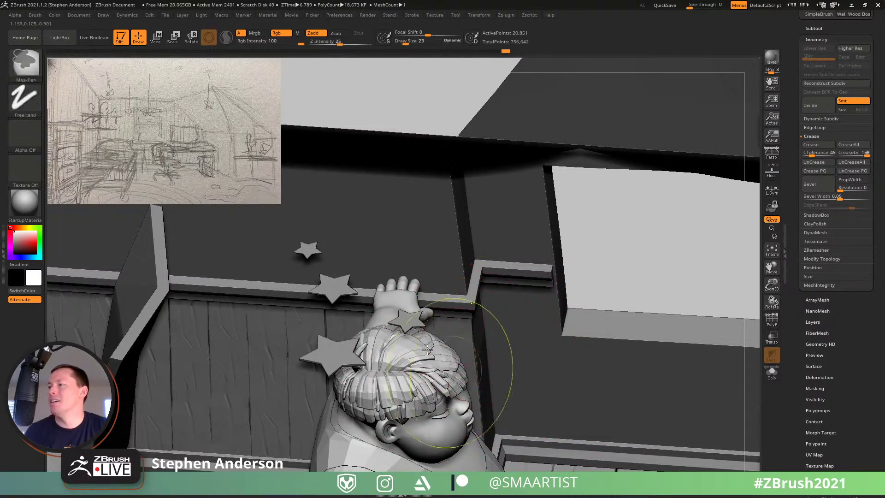
pyautogui.moveTo(461, 357)
pyautogui.keyDown('ctrl'); pyautogui.mouseDown(button='right')
pyautogui.moveTo(463, 401)
pyautogui.moveTo(509, 310)
pyautogui.moveTo(483, 284)
pyautogui.moveTo(484, 235)
pyautogui.moveTo(510, 317)
pyautogui.moveTo(495, 297)
pyautogui.moveTo(512, 290)
pyautogui.moveTo(510, 331)
pyautogui.mouseUp(button='right'); pyautogui.keyUp('ctrl')
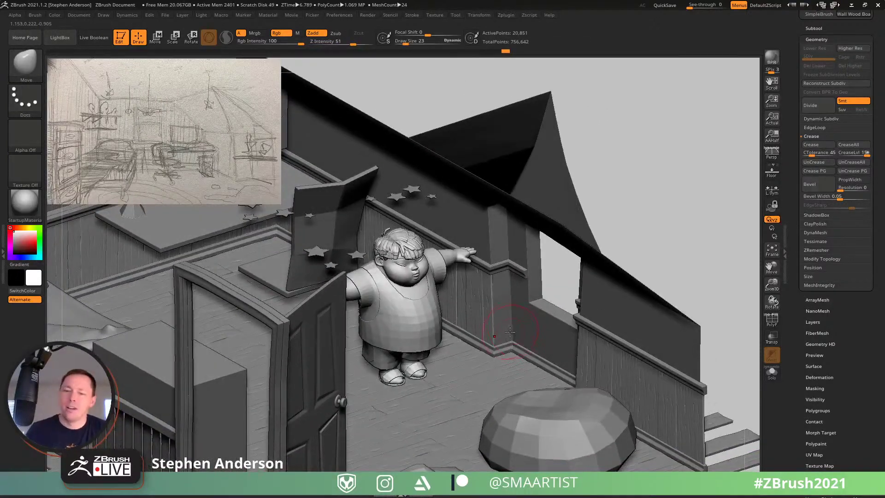
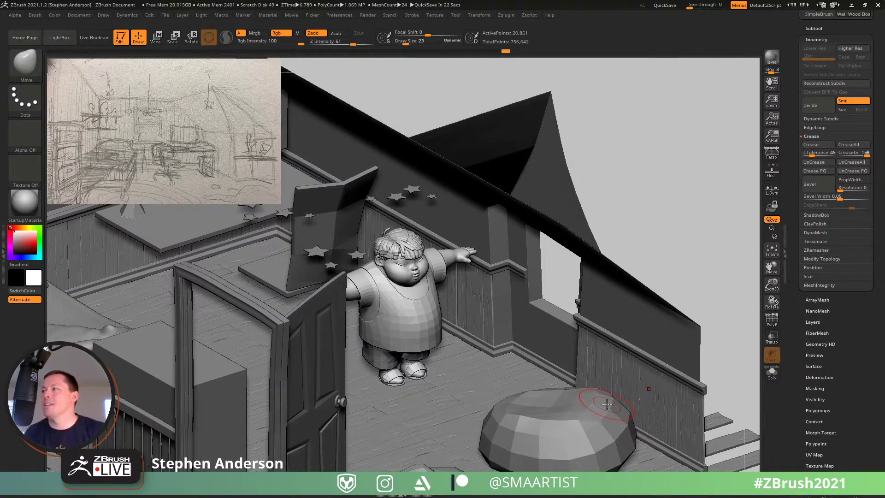
# Step: Mask the wall boards beside the window and duplicate a section of them across the wall below the window
pyautogui.moveTo(490, 294)
pyautogui.mouseDown(button='right')
pyautogui.moveTo(525, 316)
pyautogui.moveTo(557, 306)
pyautogui.moveTo(541, 322)
pyautogui.moveTo(533, 314)
pyautogui.moveTo(556, 319)
pyautogui.moveTo(631, 260)
pyautogui.mouseUp(button='right')
pyautogui.press('ctrl')
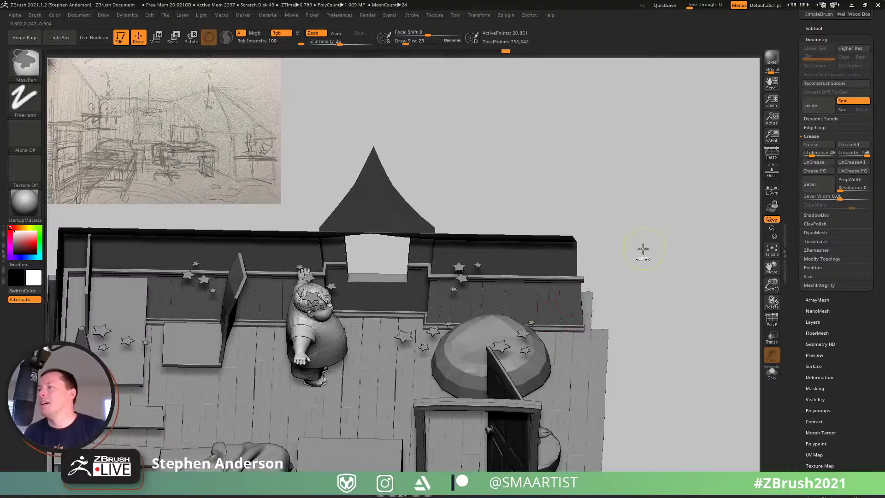
pyautogui.keyDown('ctrl'); pyautogui.moveTo(655, 244); pyautogui.dragTo(389, 350); pyautogui.keyUp('ctrl')
pyautogui.press('w')
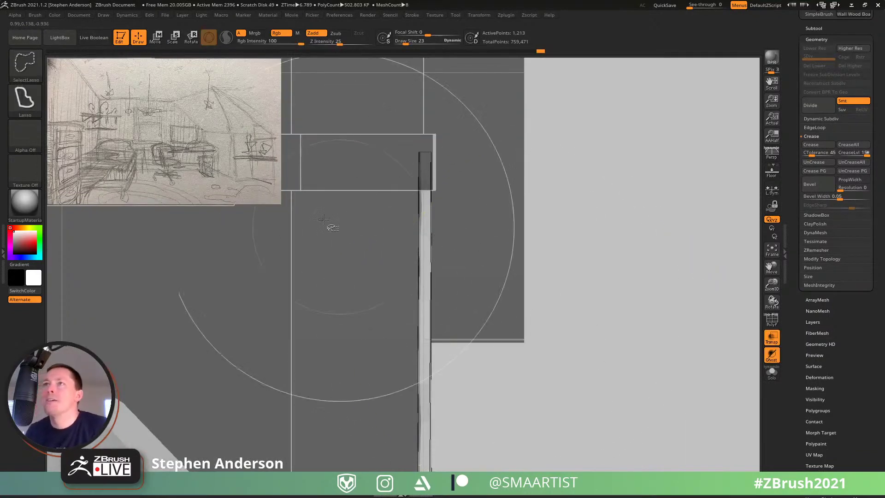
# Step: Slice the duplicated boards horizontally at the window sill's height with the SliceCurve brush
pyautogui.click(21, 62)
pyautogui.click(182, 79)
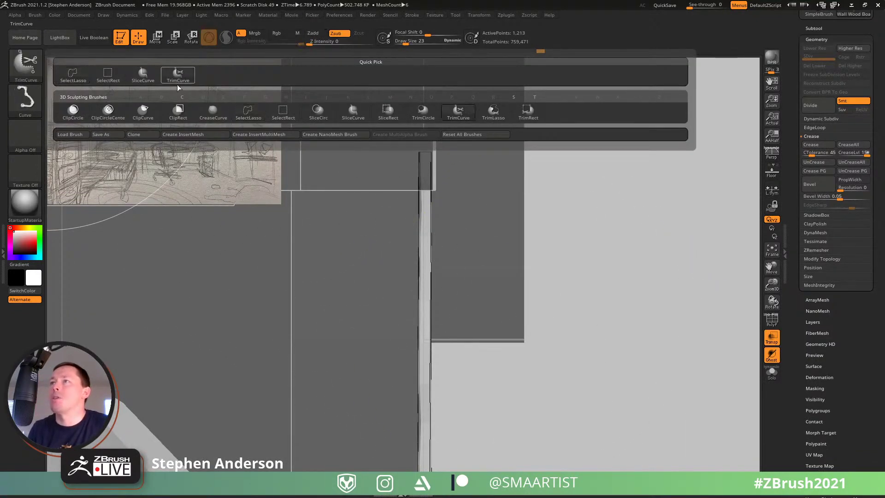
pyautogui.click(21, 62)
pyautogui.click(142, 79)
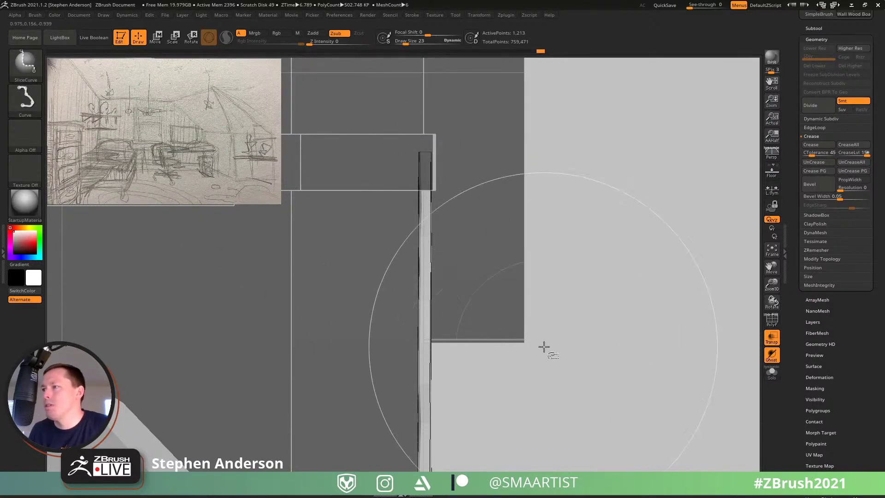
pyautogui.moveTo(545, 349); pyautogui.dragTo(376, 339)
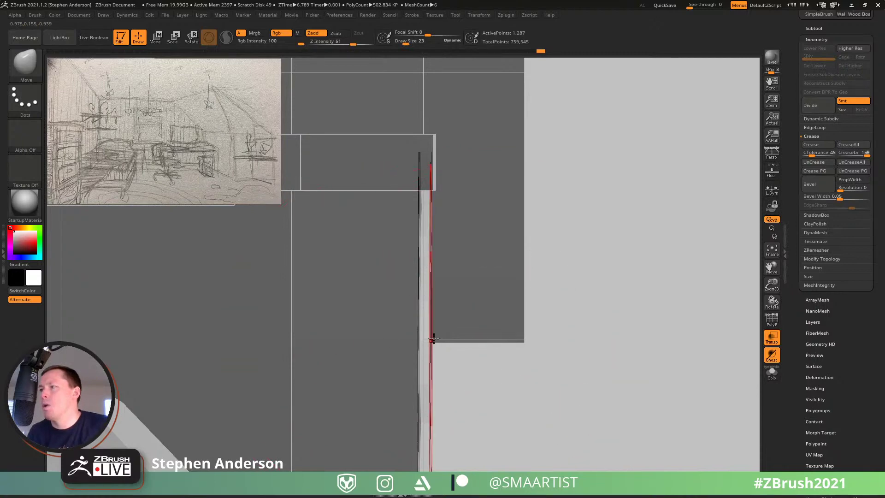
# Step: Turn on polyframes, isolate the sliced boards' lower polygroup below the sill and change the selection brush to SelectRect
pyautogui.moveTo(434, 338)
pyautogui.mouseDown(button='right')
pyautogui.moveTo(495, 318)
pyautogui.moveTo(462, 345)
pyautogui.moveTo(418, 287)
pyautogui.moveTo(448, 305)
pyautogui.moveTo(433, 296)
pyautogui.moveTo(427, 390)
pyautogui.moveTo(461, 303)
pyautogui.mouseUp(button='right')
pyautogui.hotkey('shift', 'f')
pyautogui.keyDown('ctrl'); pyautogui.keyDown('shift'); pyautogui.click(485, 208); pyautogui.keyUp('shift'); pyautogui.keyUp('ctrl')
pyautogui.keyDown('ctrl'); pyautogui.keyDown('shift'); pyautogui.click(414, 391); pyautogui.keyUp('shift'); pyautogui.keyUp('ctrl')
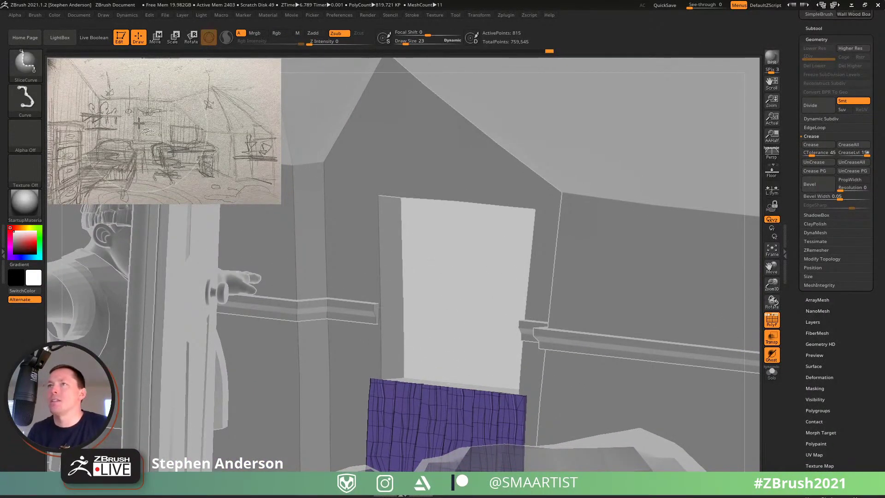
pyautogui.keyDown('ctrl'); pyautogui.keyDown('shift'); pyautogui.click(25, 65); pyautogui.keyUp('shift'); pyautogui.keyUp('ctrl')
pyautogui.click(107, 75)
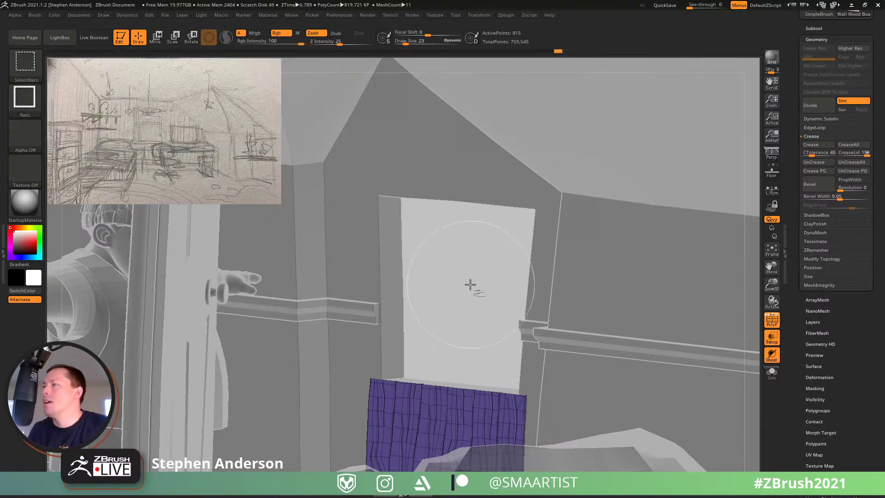
# Step: Isolate the board polygroup covering the window opening, invert the visibility and remove that piece with Del Hidden
pyautogui.keyDown('ctrl'); pyautogui.keyDown('shift'); pyautogui.click(470, 284); pyautogui.keyUp('shift'); pyautogui.keyUp('ctrl')
pyautogui.press('ctrl')
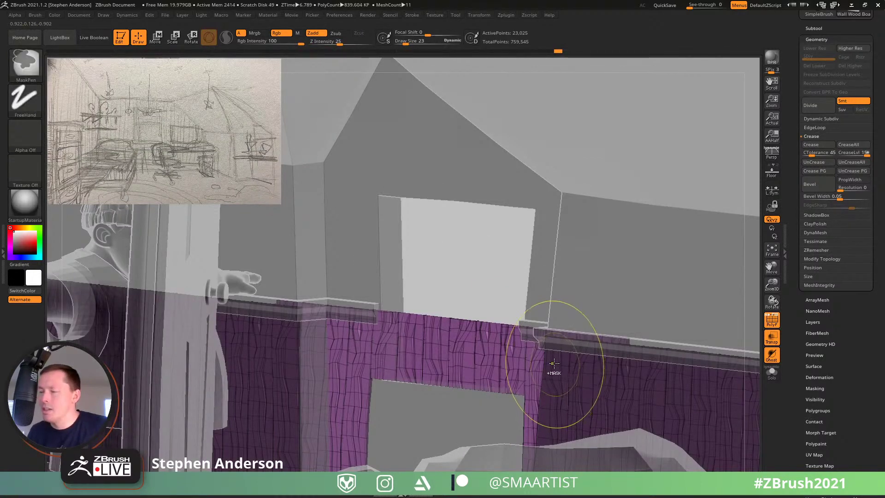
pyautogui.keyDown('ctrl'); pyautogui.keyDown('shift'); pyautogui.click(550, 361); pyautogui.keyUp('shift'); pyautogui.keyUp('ctrl')
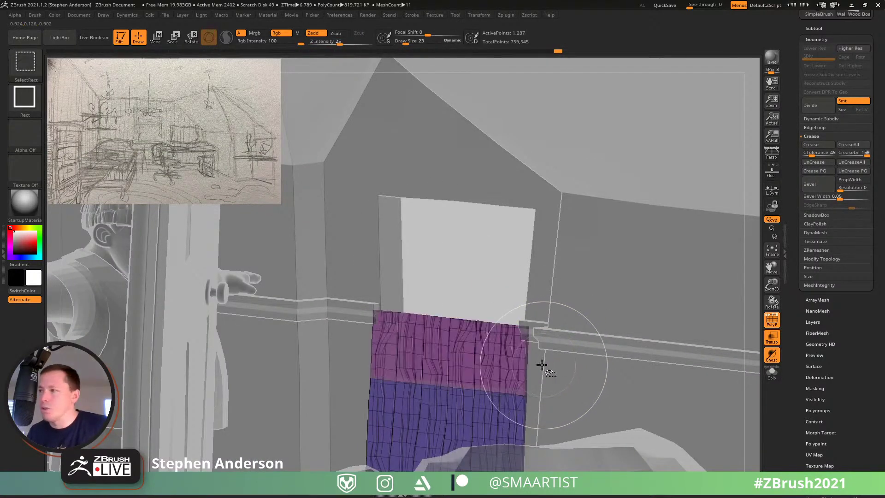
pyautogui.keyDown('ctrl'); pyautogui.keyDown('alt'); pyautogui.keyDown('shift'); pyautogui.click(452, 408); pyautogui.keyUp('shift'); pyautogui.keyUp('alt'); pyautogui.keyUp('ctrl')
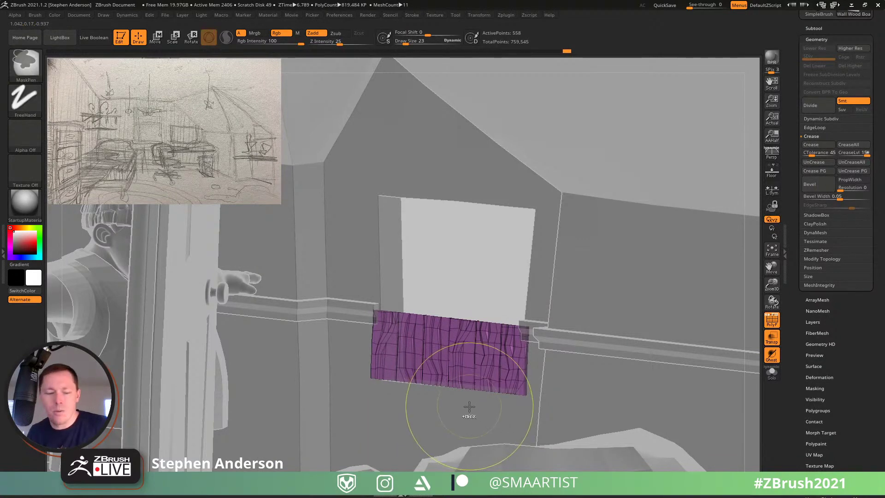
pyautogui.keyDown('ctrl'); pyautogui.keyDown('shift'); pyautogui.moveTo(460, 247); pyautogui.dragTo(491, 273); pyautogui.keyUp('shift'); pyautogui.keyUp('ctrl')
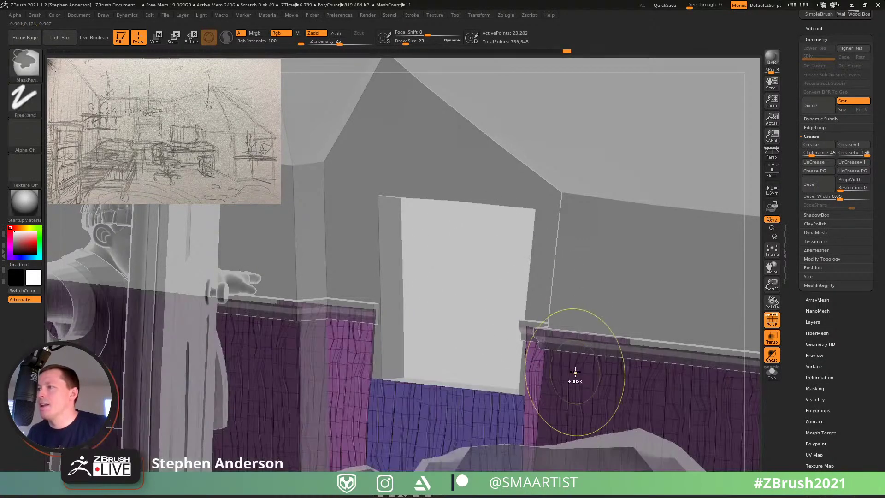
pyautogui.hotkey('shift', 'f')
pyautogui.moveTo(613, 386)
pyautogui.keyDown('ctrl'); pyautogui.mouseDown(button='right')
pyautogui.moveTo(548, 344)
pyautogui.moveTo(479, 274)
pyautogui.moveTo(470, 318)
pyautogui.moveTo(499, 317)
pyautogui.moveTo(485, 300)
pyautogui.moveTo(495, 295)
pyautogui.moveTo(505, 392)
pyautogui.mouseUp(button='right'); pyautogui.keyUp('ctrl')
pyautogui.moveTo(375, 324)
pyautogui.keyDown('alt'); pyautogui.mouseDown(button='right')
pyautogui.moveTo(470, 364)
pyautogui.moveTo(432, 364)
pyautogui.moveTo(452, 351)
pyautogui.moveTo(324, 373)
pyautogui.moveTo(345, 273)
pyautogui.mouseUp(button='right'); pyautogui.keyUp('alt')
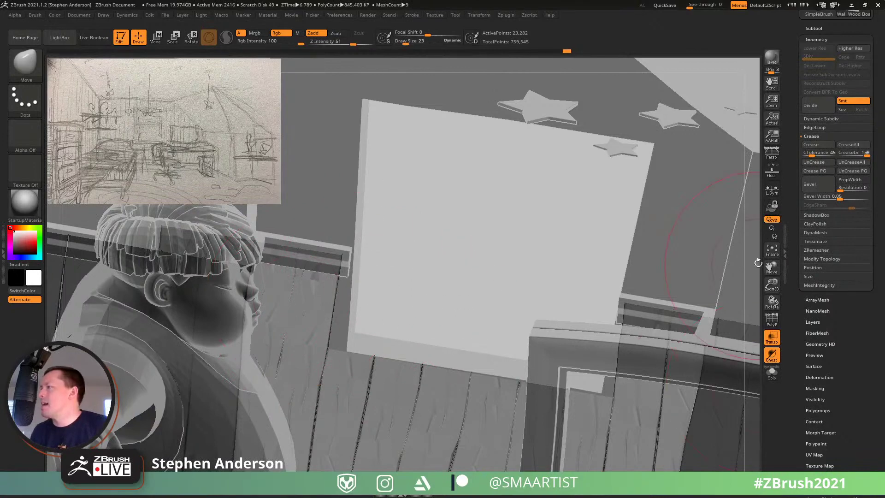
pyautogui.click(824, 259)
pyautogui.click(817, 223)
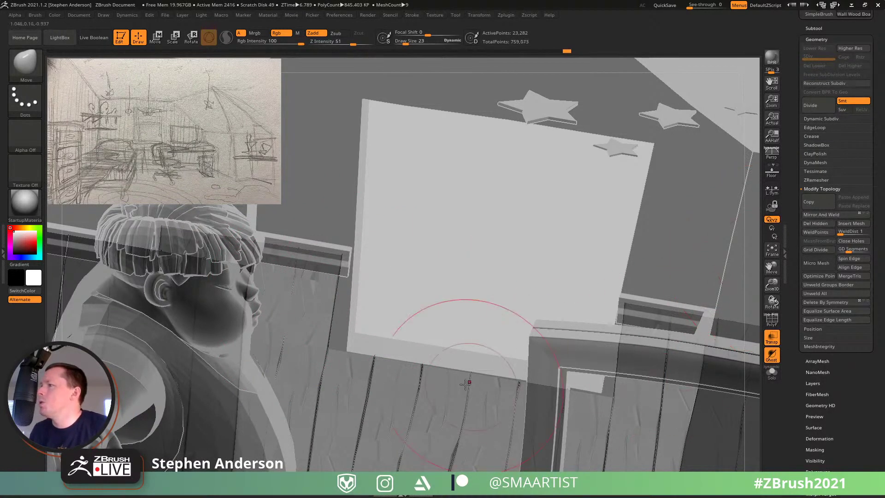
# Step: Set the Move brush size to 10 and pull the wall board edges snug against the window frame's left side and lower corner
pyautogui.moveTo(359, 261)
pyautogui.mouseDown(button='right')
pyautogui.moveTo(335, 256)
pyautogui.moveTo(346, 264)
pyautogui.mouseUp(button='right')
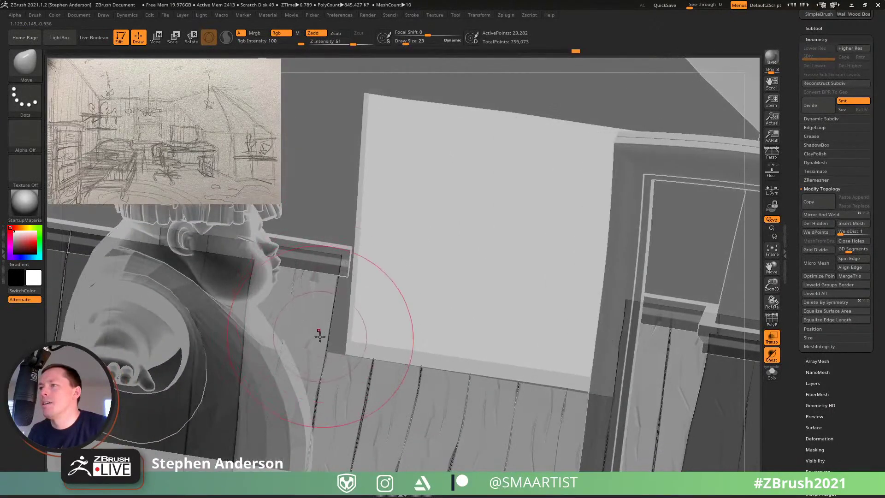
pyautogui.press('s')
pyautogui.moveTo(334, 355); pyautogui.dragTo(327, 353)
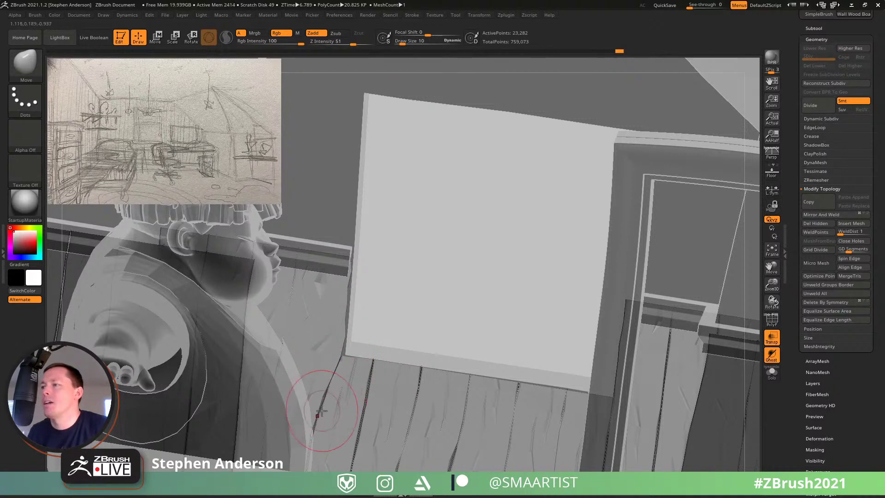
pyautogui.keyDown('alt'); pyautogui.moveTo(472, 391); pyautogui.dragTo(279, 360, button='right'); pyautogui.keyUp('alt')
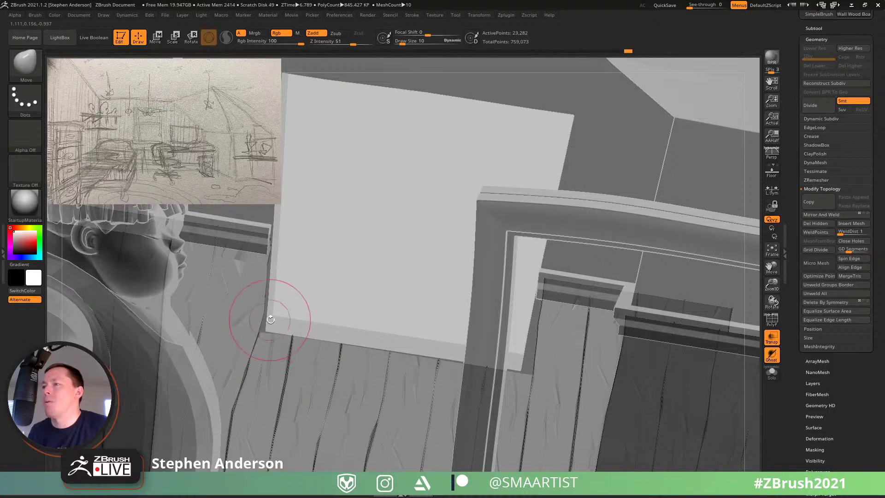
pyautogui.moveTo(263, 278); pyautogui.dragTo(266, 259)
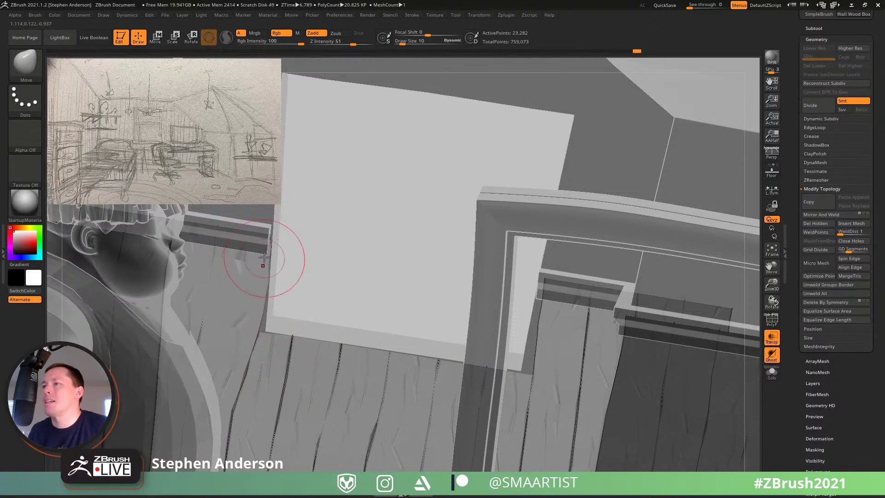
pyautogui.keyDown('alt'); pyautogui.moveTo(398, 325); pyautogui.dragTo(403, 320, button='right'); pyautogui.keyUp('alt')
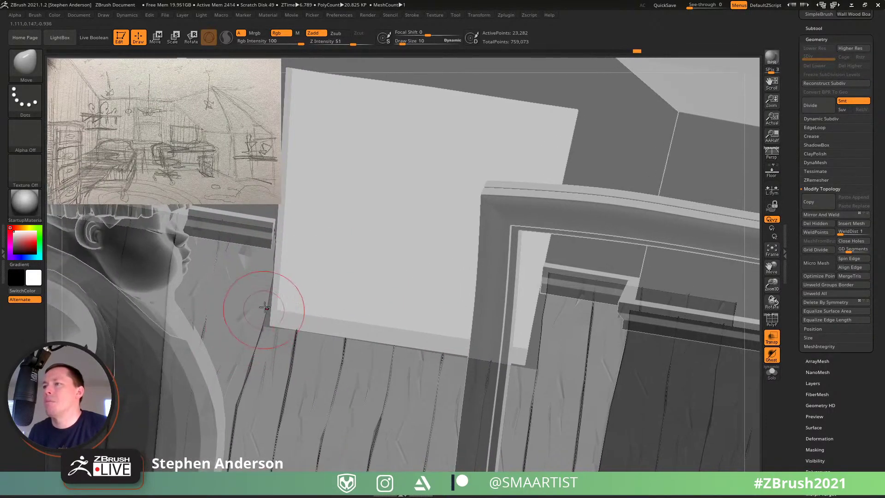
pyautogui.moveTo(264, 293); pyautogui.dragTo(270, 293)
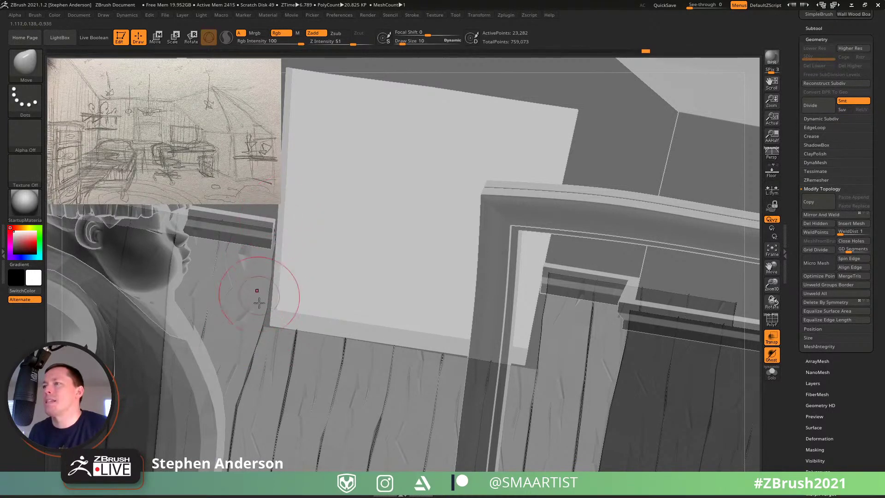
# Step: Fit the wall board edges against the window frame's right side with the Move brush
pyautogui.keyDown('alt'); pyautogui.moveTo(386, 336); pyautogui.dragTo(321, 332, button='right'); pyautogui.keyUp('alt')
pyautogui.moveTo(475, 367); pyautogui.dragTo(468, 363)
pyautogui.moveTo(480, 329); pyautogui.dragTo(474, 334)
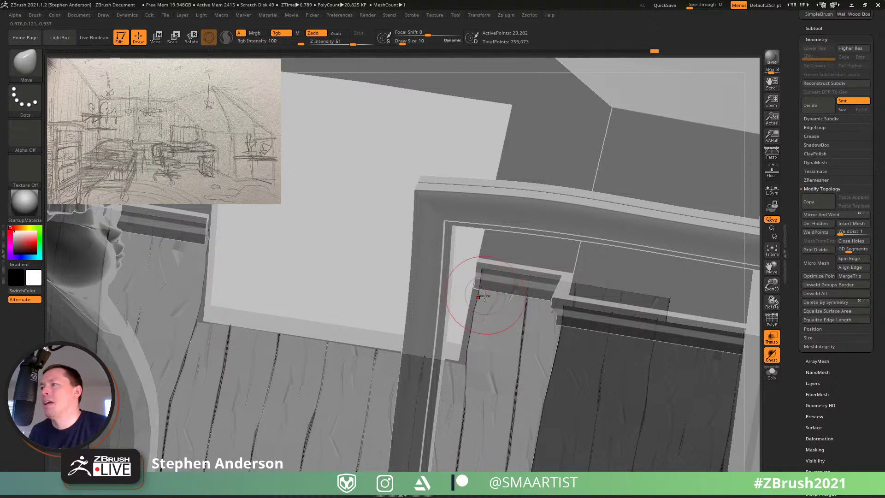
pyautogui.moveTo(463, 403); pyautogui.dragTo(461, 405)
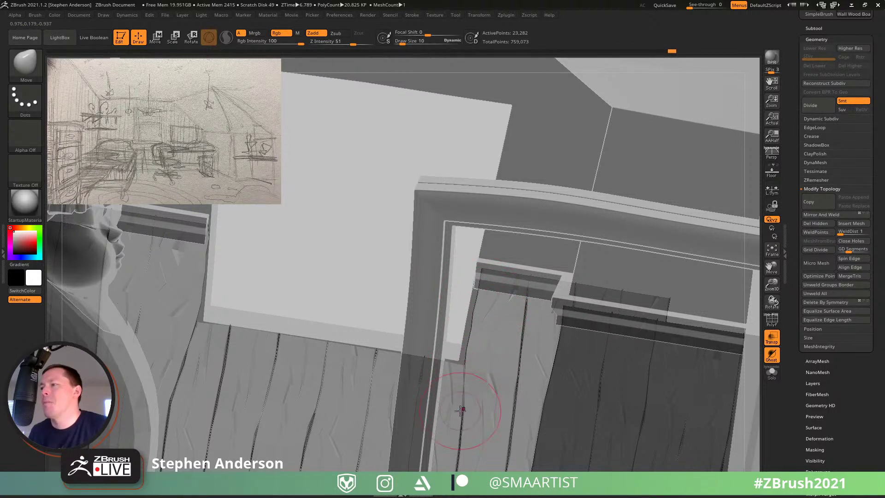
# Step: Refine the board seams and upper edges on the window's left side, and turn off the transparent display
pyautogui.moveTo(168, 400); pyautogui.dragTo(175, 418)
pyautogui.keyDown('alt'); pyautogui.moveTo(162, 305); pyautogui.dragTo(273, 355, button='right'); pyautogui.keyUp('alt')
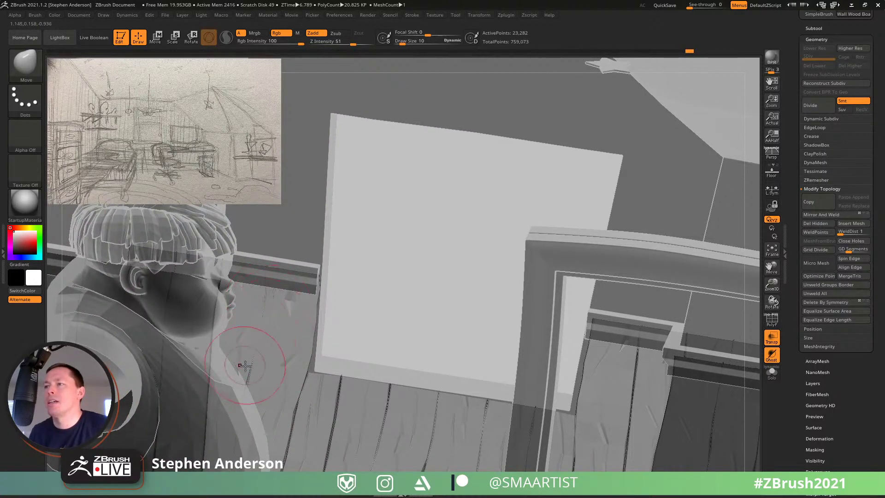
pyautogui.moveTo(245, 365); pyautogui.dragTo(257, 344)
pyautogui.moveTo(260, 288); pyautogui.dragTo(261, 290)
pyautogui.moveTo(262, 300)
pyautogui.mouseDown(button='right')
pyautogui.moveTo(271, 410)
pyautogui.moveTo(242, 323)
pyautogui.moveTo(286, 346)
pyautogui.moveTo(287, 361)
pyautogui.mouseUp(button='right')
pyautogui.moveTo(288, 362)
pyautogui.keyDown('ctrl'); pyautogui.mouseDown(button='right')
pyautogui.moveTo(295, 322)
pyautogui.moveTo(323, 384)
pyautogui.moveTo(341, 396)
pyautogui.mouseUp(button='right'); pyautogui.keyUp('ctrl')
pyautogui.click(771, 340)
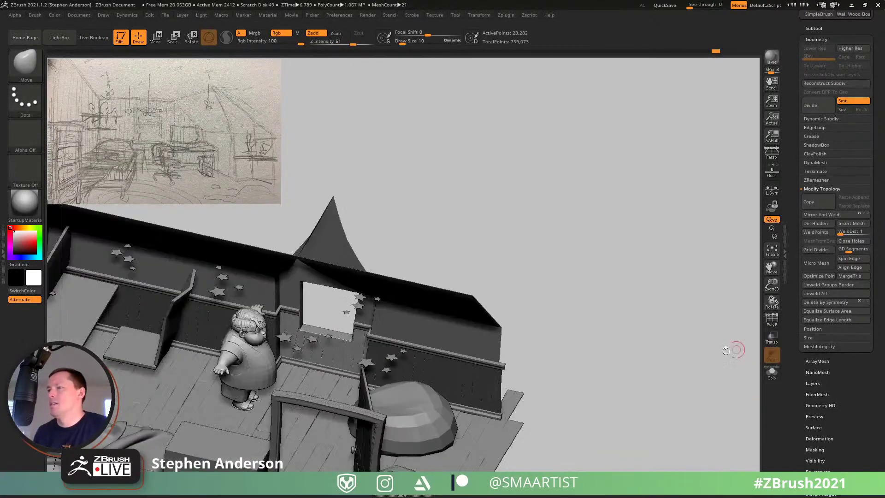
# Step: Select the small separate board piece behind the window wall corner, show polyframes and activate the Move gizmo
pyautogui.moveTo(325, 343)
pyautogui.mouseDown(button='right')
pyautogui.moveTo(343, 369)
pyautogui.moveTo(331, 378)
pyautogui.moveTo(317, 350)
pyautogui.moveTo(290, 359)
pyautogui.moveTo(288, 418)
pyautogui.moveTo(344, 342)
pyautogui.moveTo(378, 335)
pyautogui.moveTo(363, 281)
pyautogui.mouseUp(button='right')
pyautogui.hotkey('ctrl', 'shift')
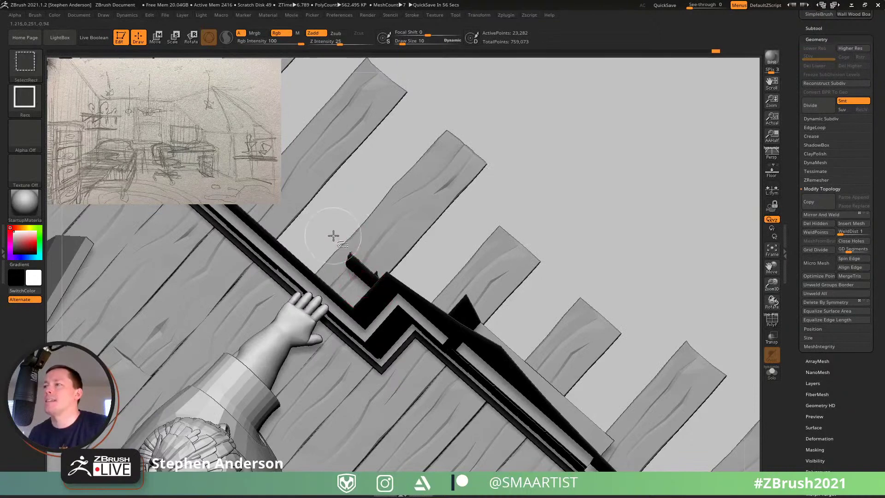
pyautogui.keyDown('ctrl'); pyautogui.keyDown('shift'); pyautogui.moveTo(377, 259); pyautogui.dragTo(377, 260); pyautogui.keyUp('shift'); pyautogui.keyUp('ctrl')
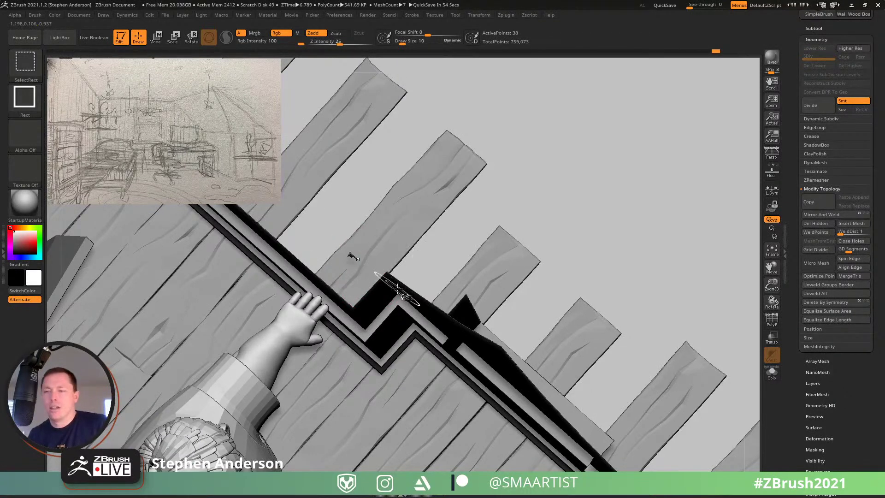
pyautogui.press('ctrl')
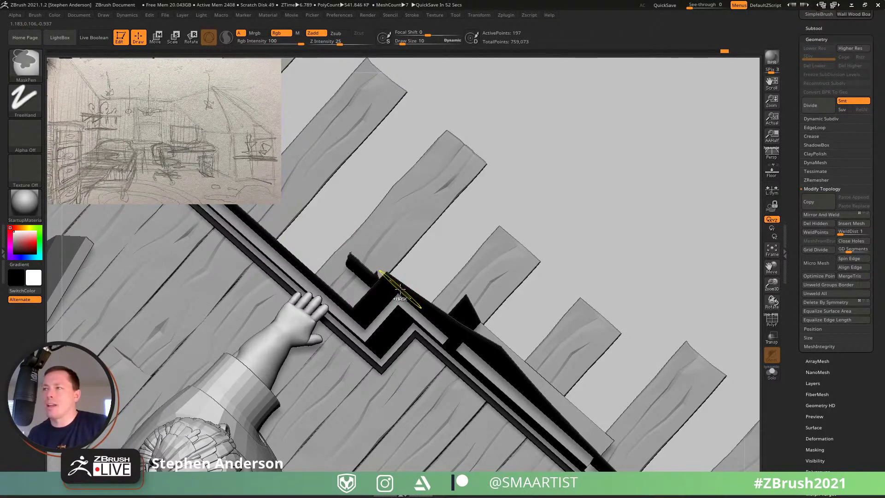
pyautogui.hotkey('shift', 'f')
pyautogui.moveTo(342, 279)
pyautogui.mouseDown()
pyautogui.moveTo(392, 263)
pyautogui.moveTo(351, 272)
pyautogui.mouseUp()
pyautogui.press('w')
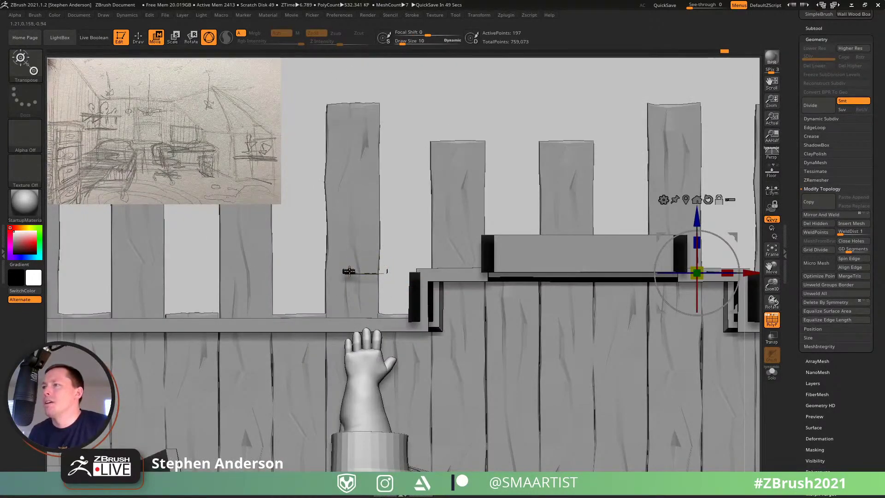
# Step: Centre the gizmo on the separate board, rotate it a quarter turn and place it on the short side wall of the window recess
pyautogui.keyDown('alt'); pyautogui.click(350, 272); pyautogui.keyUp('alt')
pyautogui.keyDown('alt'); pyautogui.click(362, 200); pyautogui.keyUp('alt')
pyautogui.moveTo(377, 239); pyautogui.dragTo(351, 223)
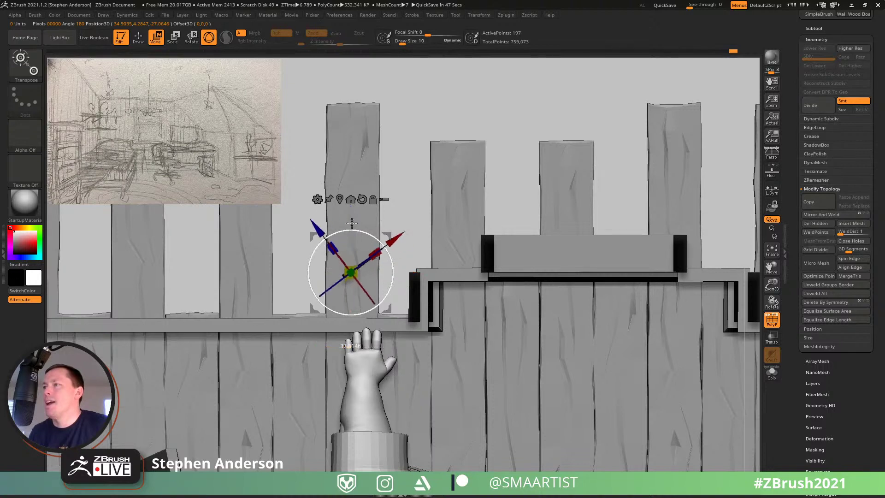
pyautogui.hotkey('ctrl', 'z')
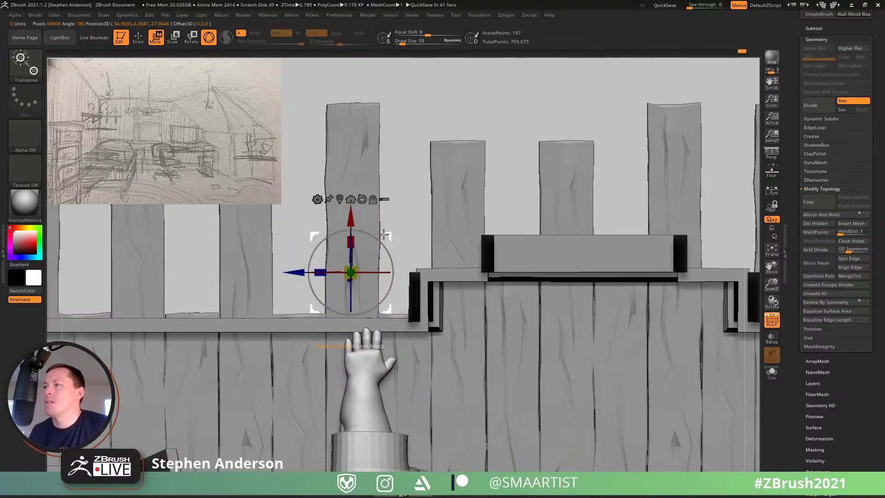
pyautogui.keyDown('alt'); pyautogui.click(438, 302); pyautogui.keyUp('alt')
pyautogui.moveTo(475, 263); pyautogui.dragTo(420, 245, button='right')
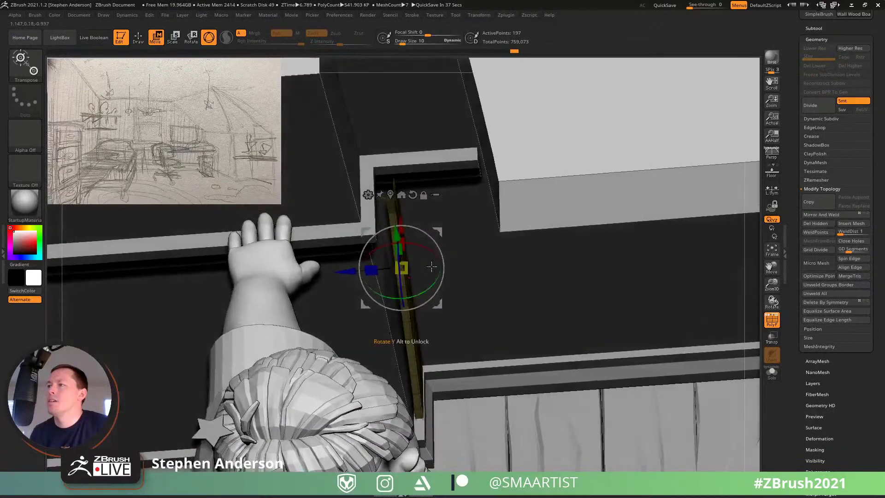
pyautogui.moveTo(420, 245); pyautogui.dragTo(421, 244)
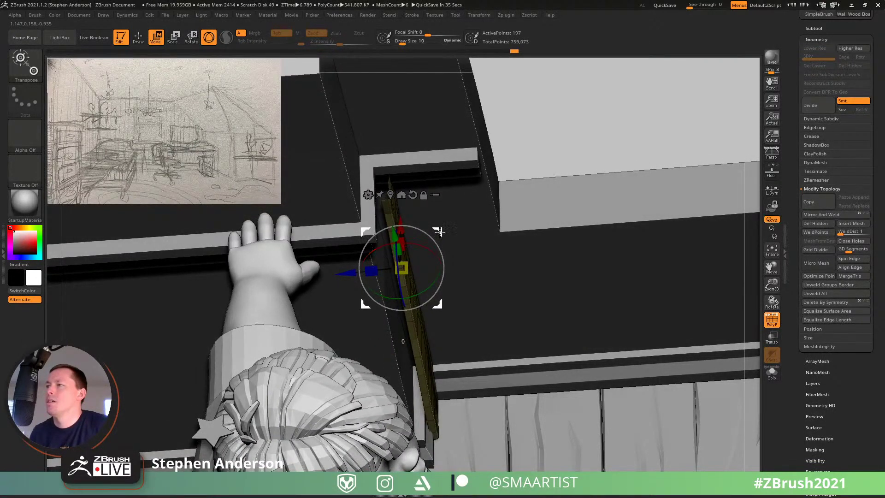
pyautogui.hotkey('ctrl', 'z')
pyautogui.hotkey('ctrl', 'z')
# Step: Position the board between the recess trims, and pull its lower end against the bottom trim with the Move brush
pyautogui.moveTo(436, 237); pyautogui.dragTo(406, 244, button='right')
pyautogui.moveTo(369, 240)
pyautogui.mouseDown()
pyautogui.moveTo(314, 274)
pyautogui.moveTo(354, 258)
pyautogui.moveTo(361, 241)
pyautogui.moveTo(369, 254)
pyautogui.mouseUp()
pyautogui.press('b')
pyautogui.press('m')
pyautogui.press('v')
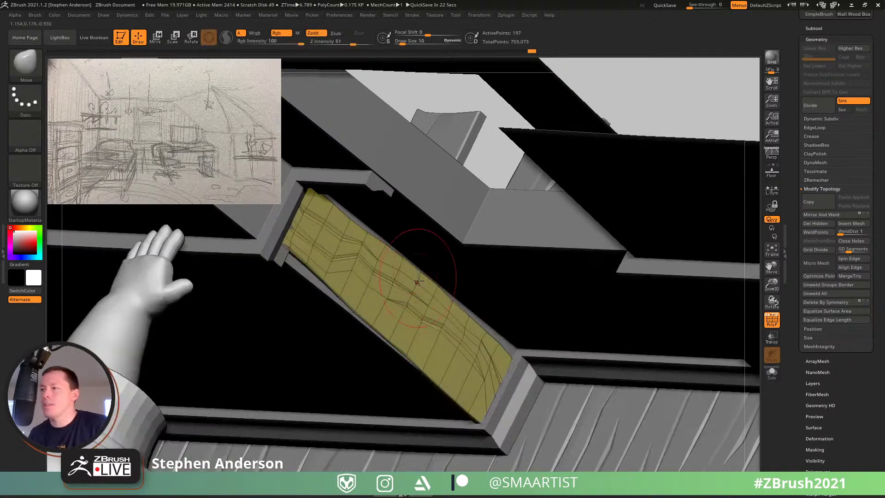
pyautogui.press('s')
pyautogui.moveTo(506, 358); pyautogui.dragTo(524, 337)
pyautogui.press('s')
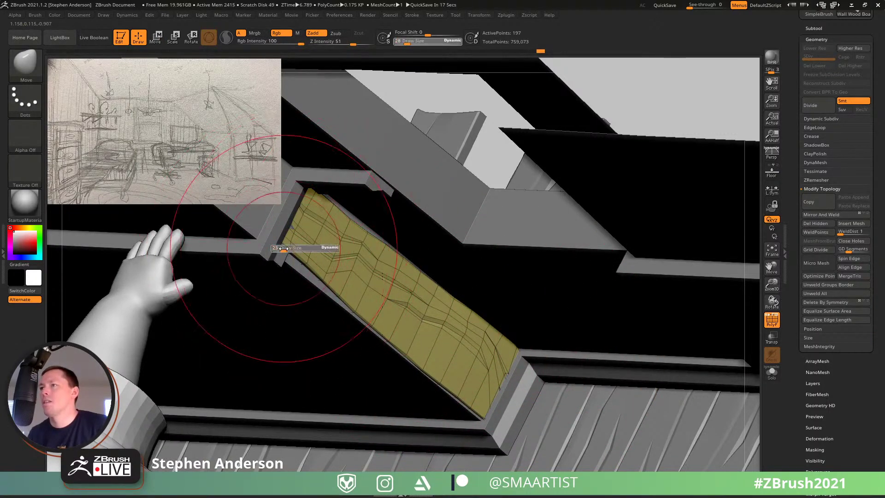
# Step: Set the Move brush size to 15 and pull the side board's upper end and long edges out to fill the recess
pyautogui.moveTo(284, 248); pyautogui.dragTo(281, 248)
pyautogui.moveTo(275, 253); pyautogui.dragTo(282, 263)
pyautogui.moveTo(337, 280); pyautogui.dragTo(335, 284)
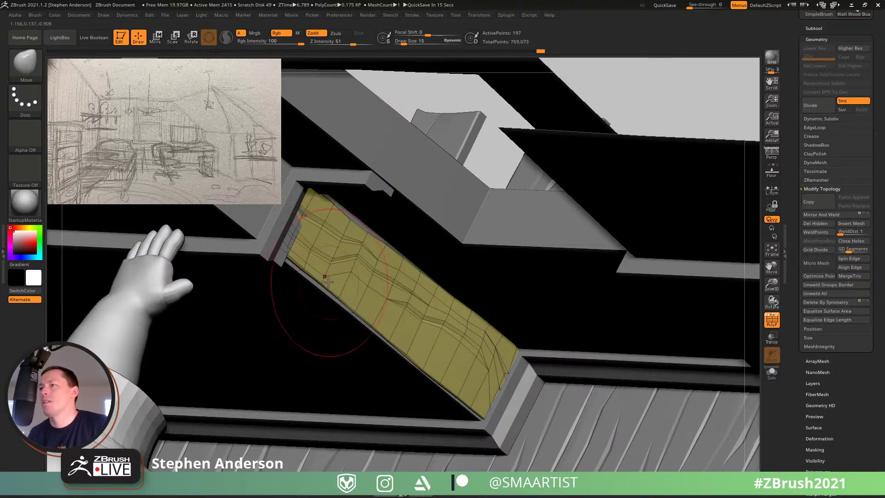
pyautogui.moveTo(324, 195); pyautogui.dragTo(325, 188)
pyautogui.moveTo(364, 237); pyautogui.dragTo(369, 230)
pyautogui.moveTo(338, 302); pyautogui.dragTo(340, 305)
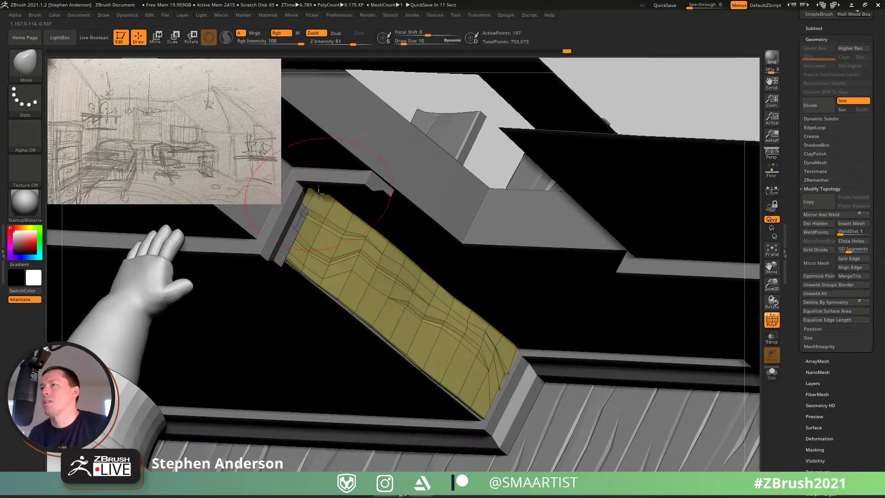
pyautogui.moveTo(322, 195); pyautogui.dragTo(336, 198)
pyautogui.moveTo(361, 244); pyautogui.dragTo(340, 188, button='right')
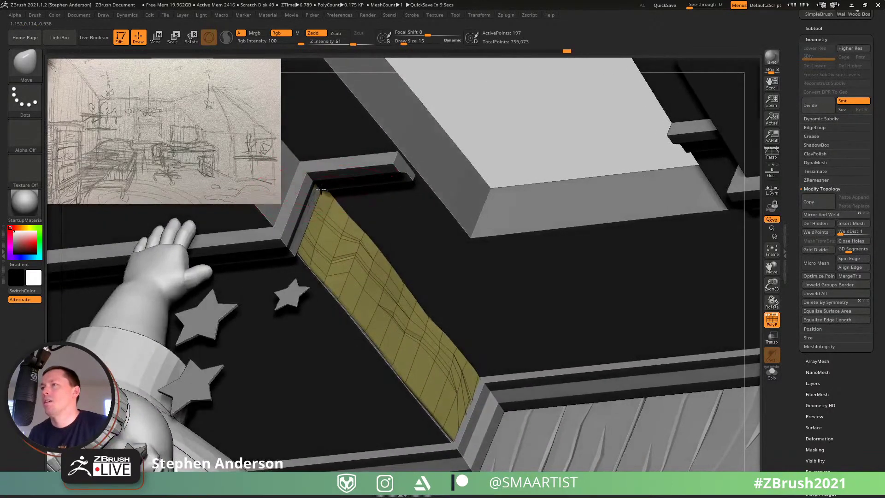
pyautogui.moveTo(377, 256); pyautogui.dragTo(375, 253)
# Step: Reselect the main wall boards, turn off polyframes and check the boards around the window recess
pyautogui.moveTo(375, 252); pyautogui.dragTo(492, 386, button='right')
pyautogui.moveTo(465, 360)
pyautogui.mouseDown(button='right')
pyautogui.moveTo(468, 325)
pyautogui.moveTo(474, 330)
pyautogui.moveTo(454, 191)
pyautogui.moveTo(431, 168)
pyautogui.mouseUp(button='right')
pyautogui.keyDown('alt'); pyautogui.click(372, 207); pyautogui.keyUp('alt')
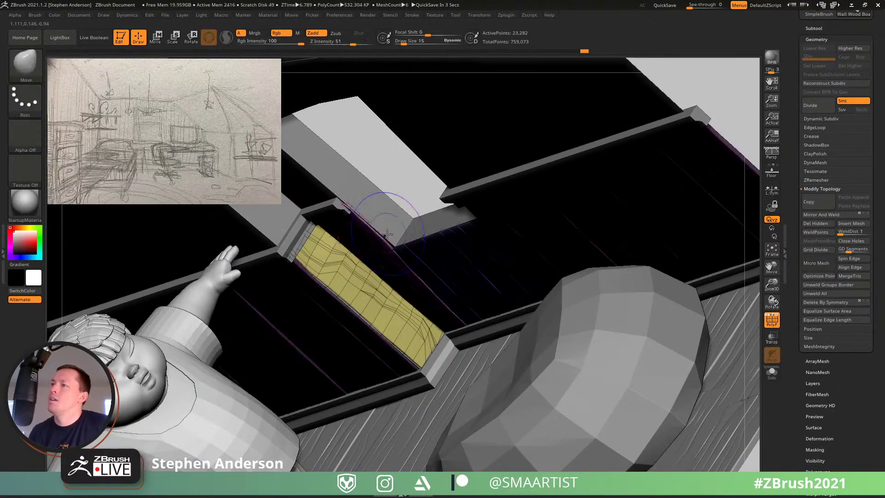
pyautogui.hotkey('shift', 'f')
pyautogui.moveTo(375, 260)
pyautogui.mouseDown(button='right')
pyautogui.moveTo(385, 266)
pyautogui.moveTo(361, 263)
pyautogui.mouseUp(button='right')
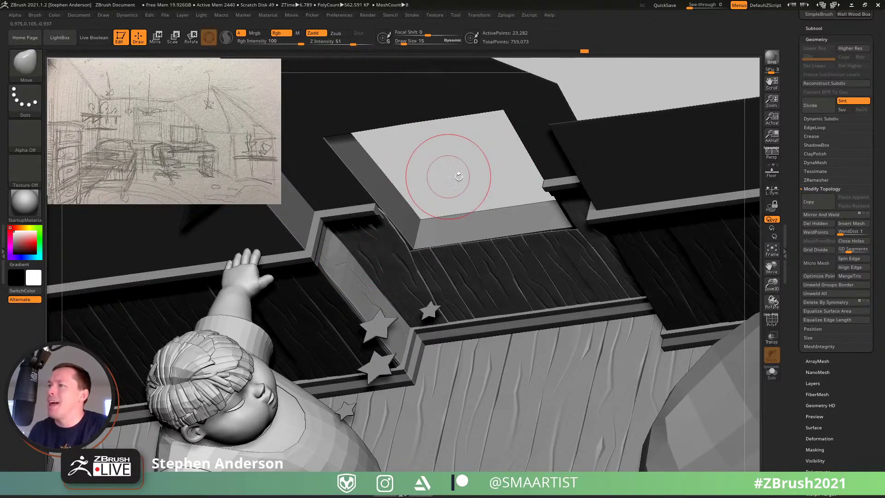
pyautogui.moveTo(442, 174); pyautogui.dragTo(469, 177, button='right')
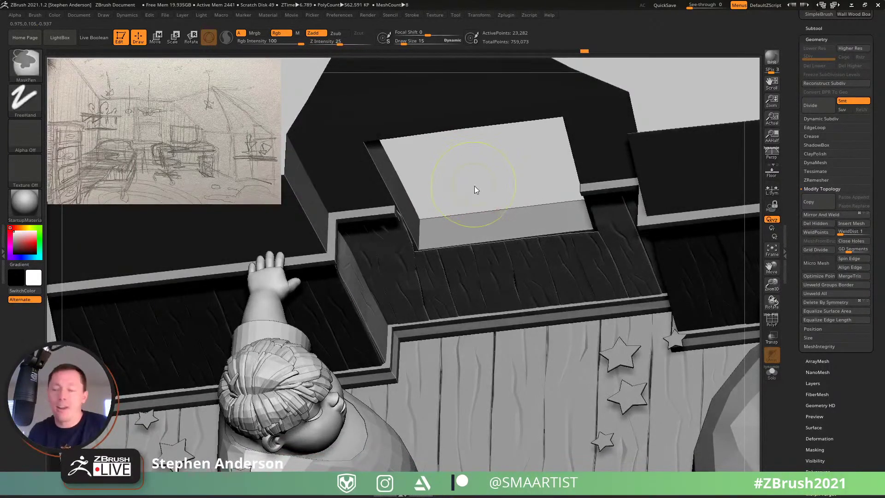
# Step: Save the scene as ApartmentScene_02, replacing the existing file
pyautogui.hotkey('ctrl', 's')
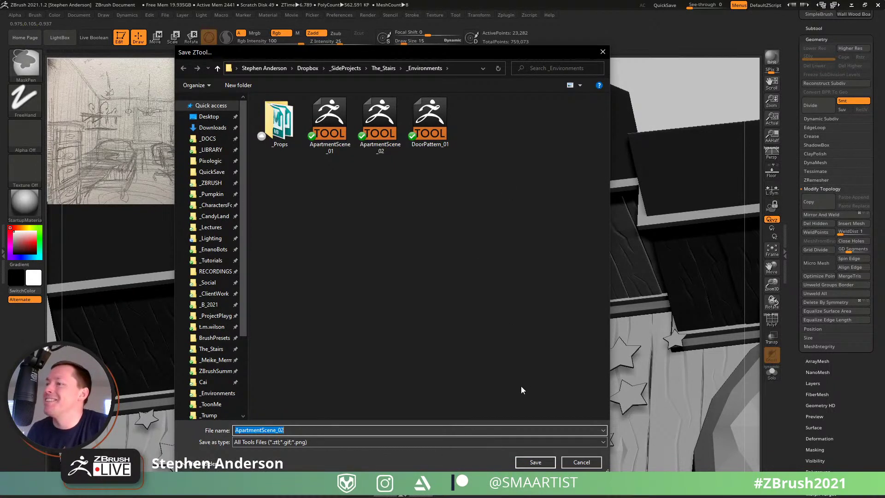
pyautogui.click(535, 462)
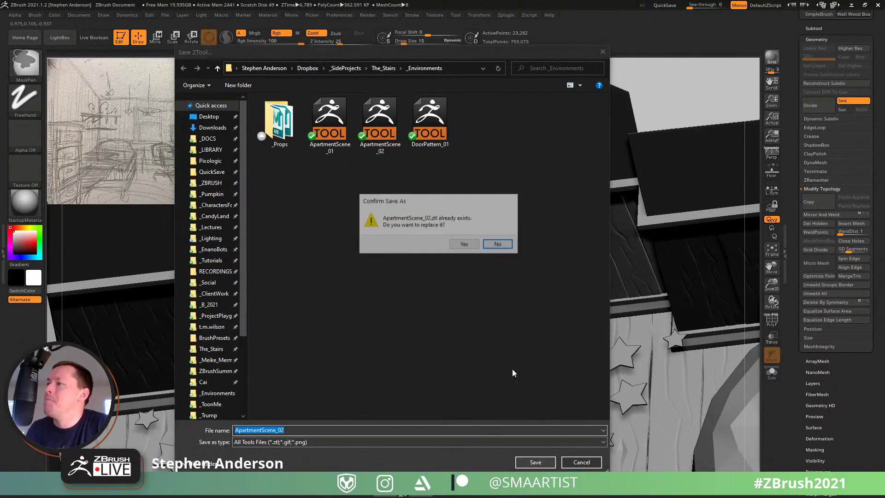
pyautogui.click(466, 244)
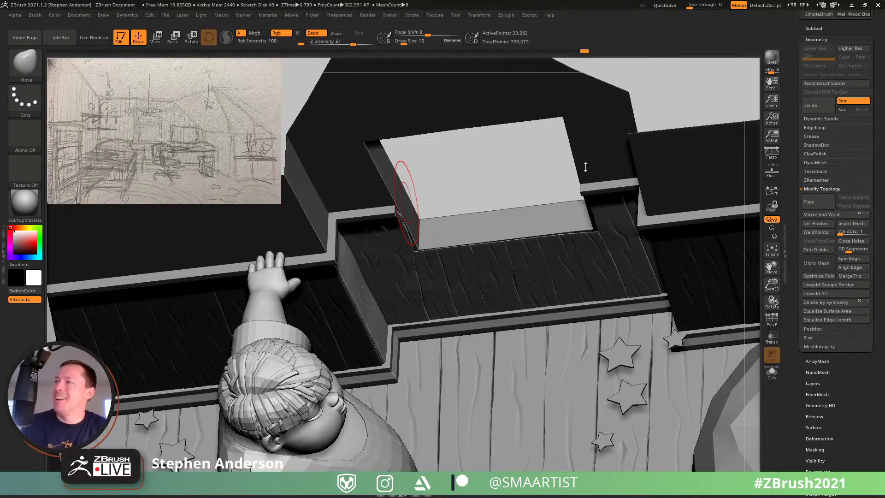
# Step: Show polyframes on the wall boards and remove the leftmost board below the window with ZModeler's Delete Island action
pyautogui.moveTo(519, 181); pyautogui.dragTo(514, 274, button='right')
pyautogui.moveTo(360, 345)
pyautogui.mouseDown(button='right')
pyautogui.moveTo(365, 381)
pyautogui.moveTo(394, 344)
pyautogui.mouseUp(button='right')
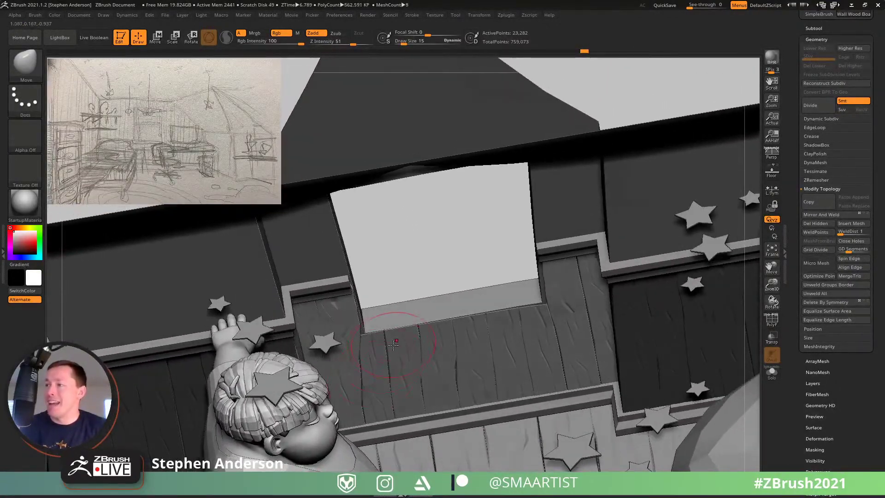
pyautogui.hotkey('shift', 'f')
pyautogui.press('b')
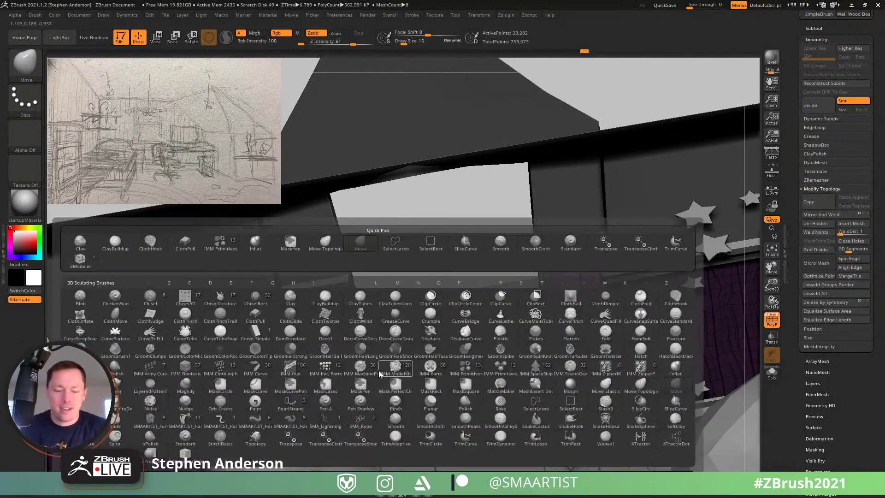
pyautogui.press('z')
pyautogui.press('m')
pyautogui.press('space')
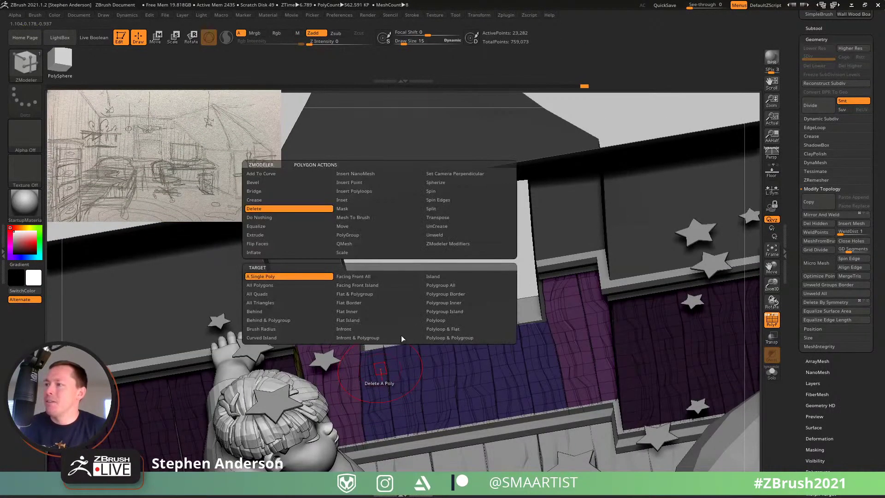
pyautogui.click(433, 276)
pyautogui.click(396, 364)
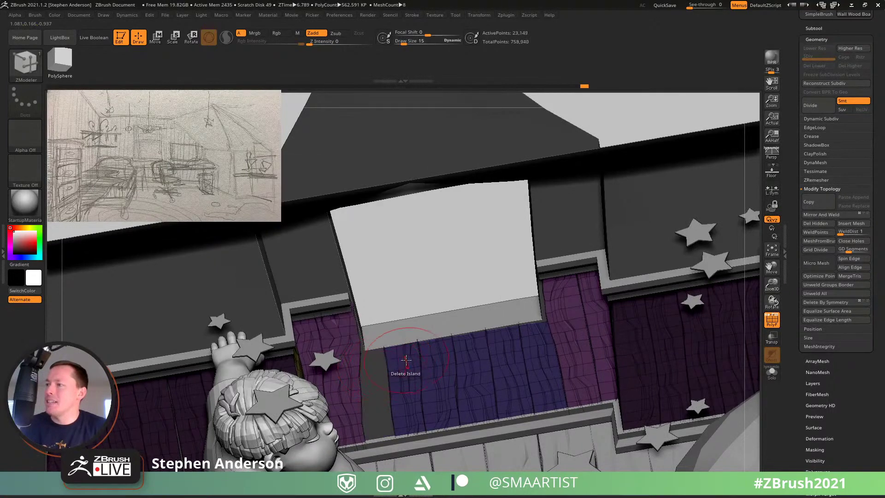
# Step: Mask everything except the boards below the window and widen those boards along X to fill the gap beside them
pyautogui.press('w')
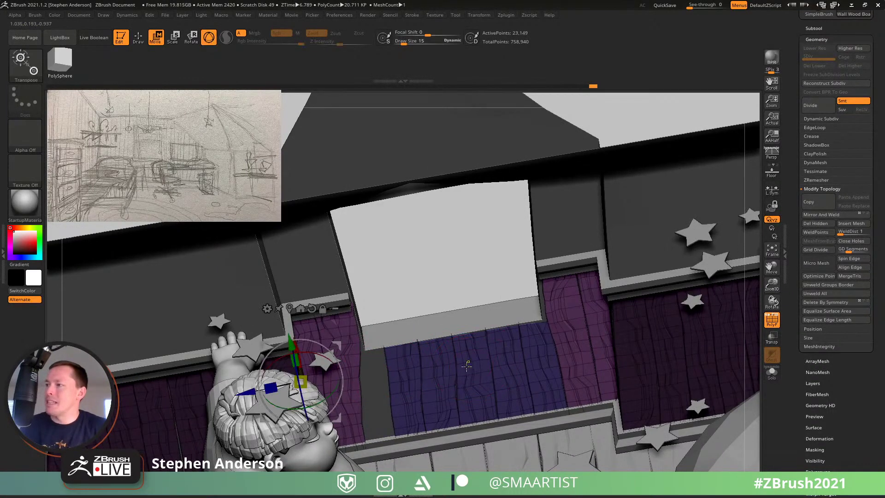
pyautogui.keyDown('ctrl'); pyautogui.click(468, 358); pyautogui.keyUp('ctrl')
pyautogui.click(476, 288)
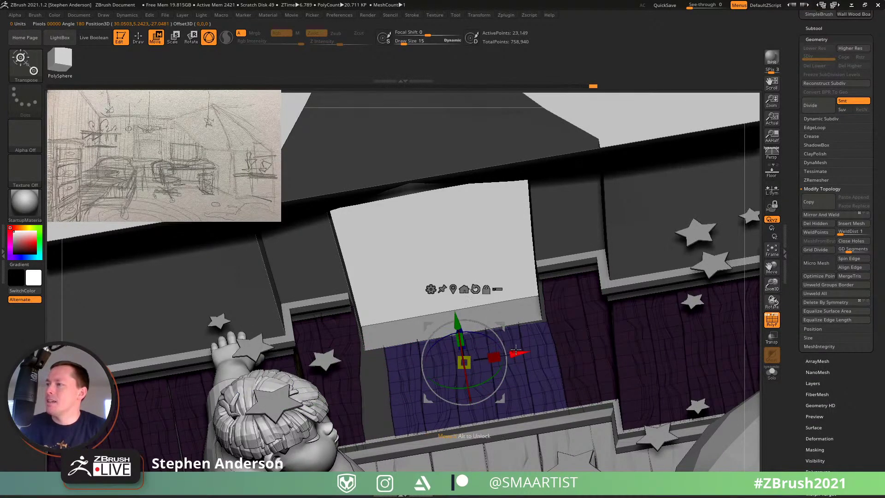
pyautogui.moveTo(516, 352); pyautogui.dragTo(491, 357)
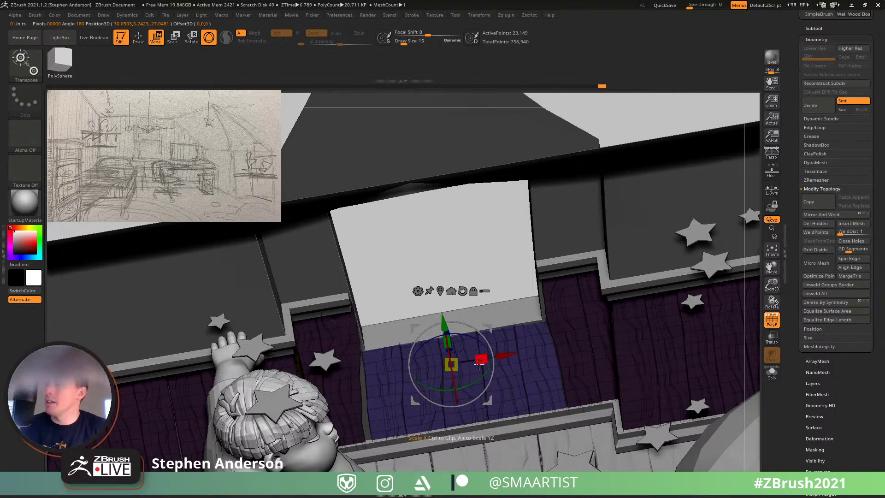
# Step: Set the Move brush size to 14, invert the mask and fit the neighbouring board edges along the seam below the window's left corner
pyautogui.press('b')
pyautogui.press('m')
pyautogui.press('v')
pyautogui.moveTo(367, 387); pyautogui.dragTo(369, 397, button='right')
pyautogui.press('s')
pyautogui.moveTo(369, 385); pyautogui.dragTo(372, 384)
pyautogui.moveTo(362, 380); pyautogui.dragTo(396, 295, button='right')
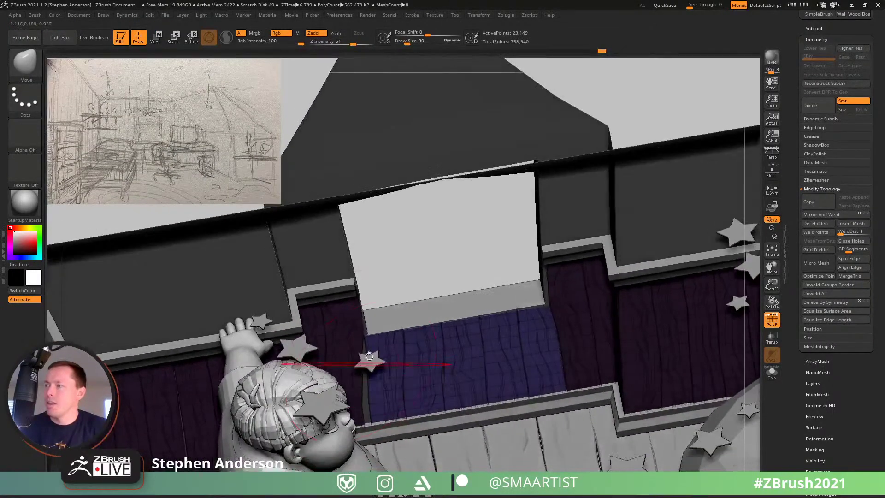
pyautogui.press('s')
pyautogui.moveTo(371, 413); pyautogui.dragTo(363, 417)
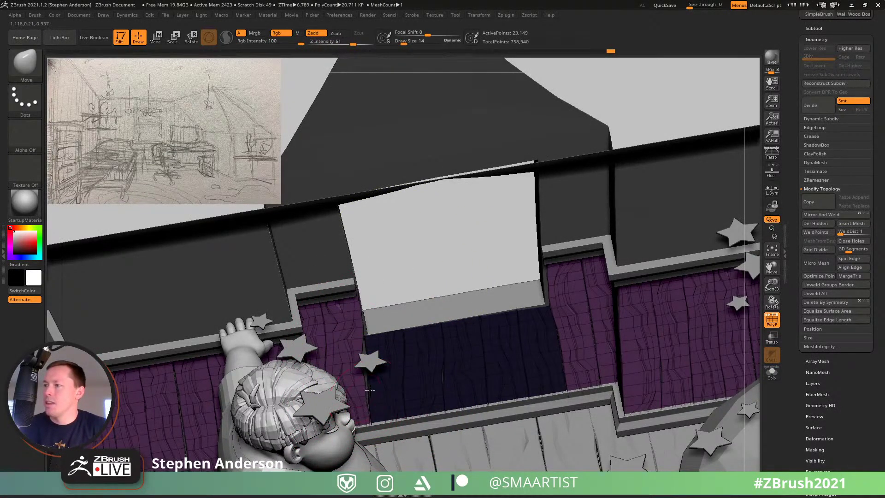
pyautogui.moveTo(375, 316); pyautogui.dragTo(366, 365, button='right')
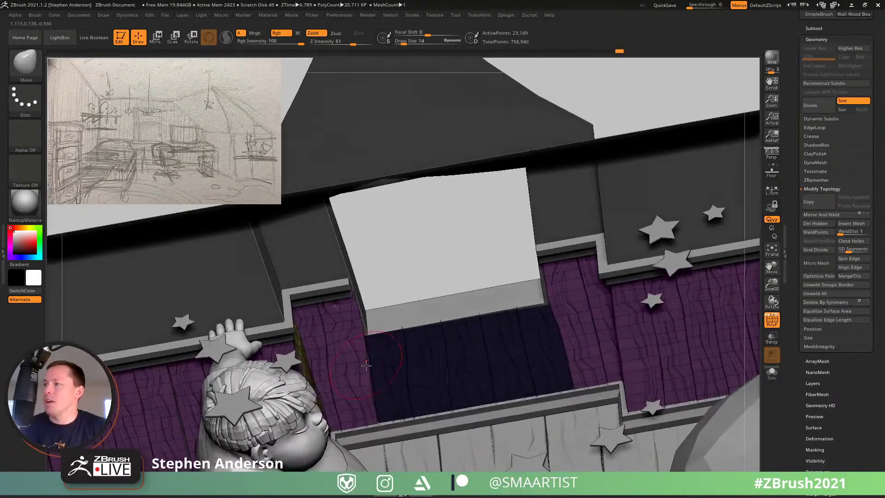
# Step: Clear the mask on the wall boards and turn off polyframes
pyautogui.keyDown('ctrl'); pyautogui.moveTo(444, 251); pyautogui.dragTo(457, 264); pyautogui.keyUp('ctrl')
pyautogui.hotkey('shift', 'f')
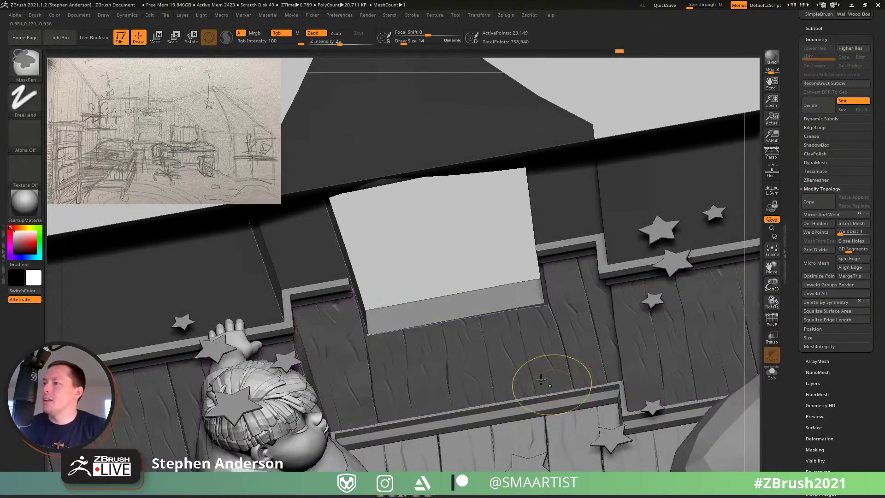
pyautogui.keyDown('ctrl'); pyautogui.moveTo(552, 378); pyautogui.dragTo(514, 319, button='right'); pyautogui.keyUp('ctrl')
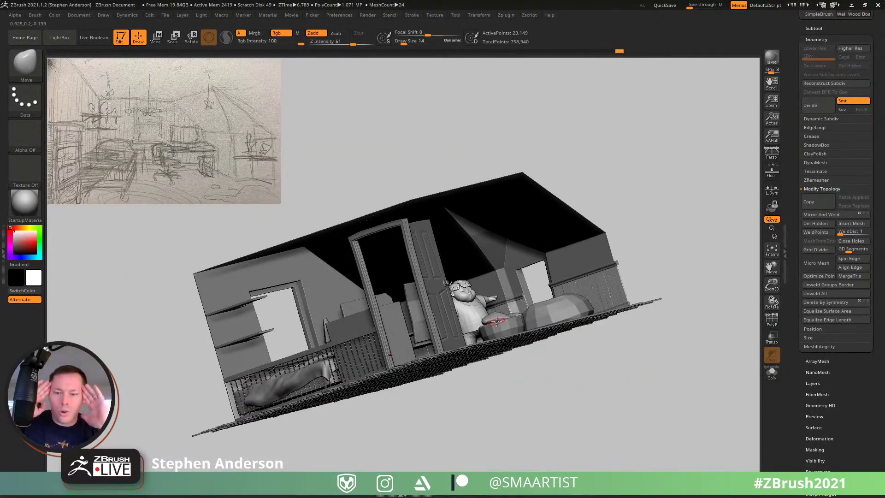
# Step: Insert a QCube Simple from the IMM Primitives brush on the long wall between the door and the shelves
pyautogui.moveTo(496, 321)
pyautogui.mouseDown(button='right')
pyautogui.moveTo(420, 321)
pyautogui.moveTo(397, 357)
pyautogui.moveTo(365, 302)
pyautogui.moveTo(378, 308)
pyautogui.moveTo(396, 364)
pyautogui.mouseUp(button='right')
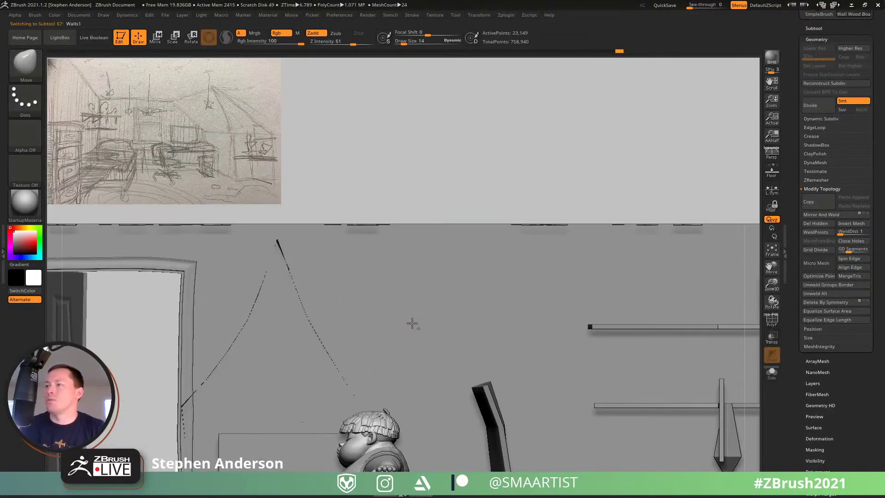
pyautogui.press('b')
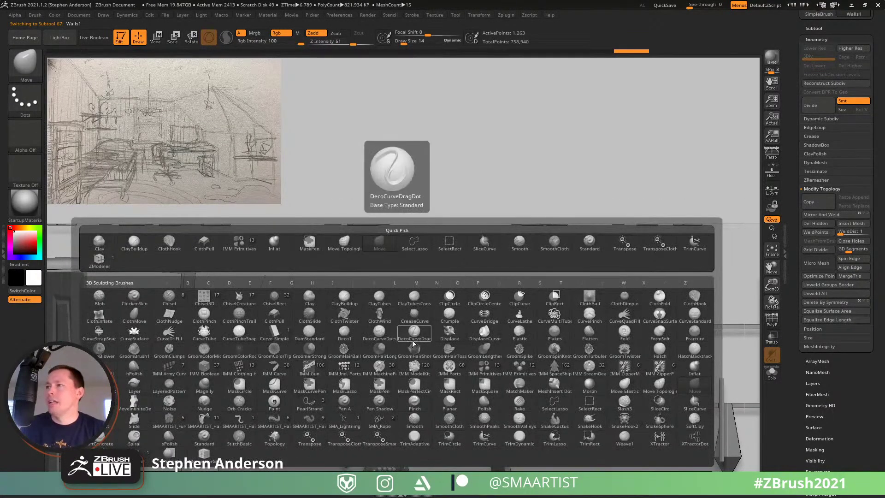
pyautogui.click(239, 241)
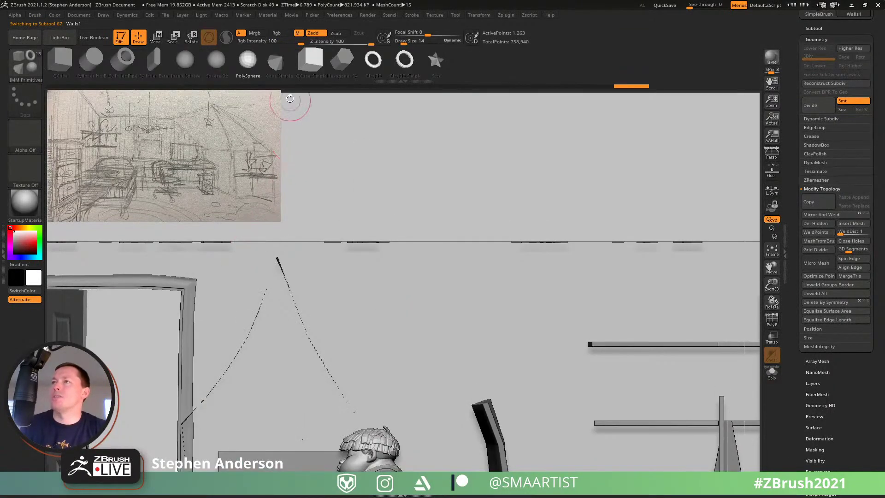
pyautogui.click(324, 69)
pyautogui.moveTo(289, 351); pyautogui.dragTo(310, 308)
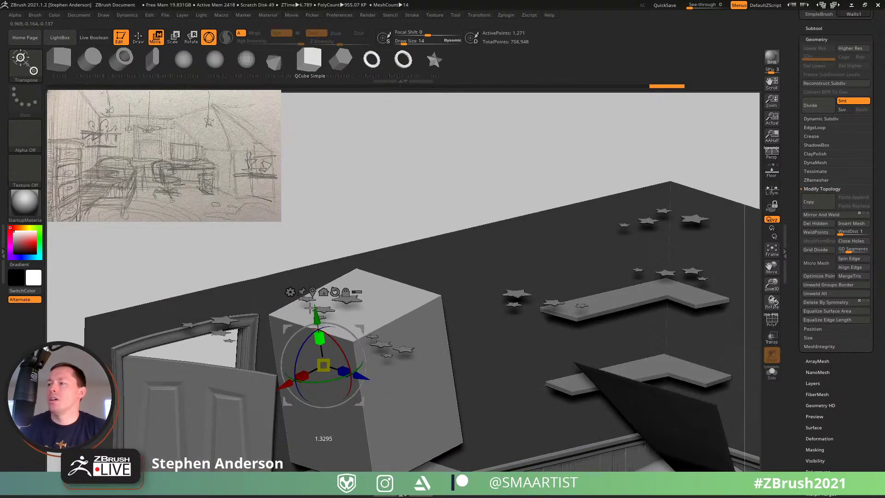
# Step: Flatten the inserted cube into a thin tilted panel and duplicate it along the wall towards the shelves at a different tilt
pyautogui.moveTo(301, 376); pyautogui.dragTo(239, 331)
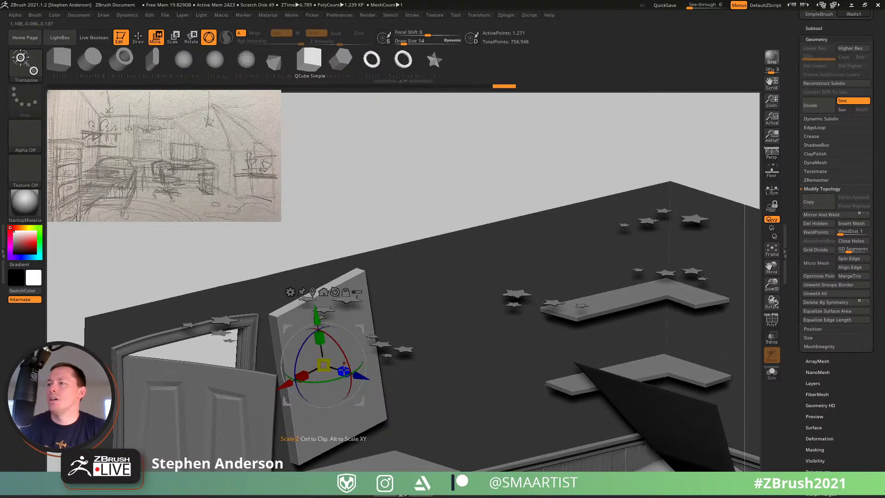
pyautogui.moveTo(336, 365); pyautogui.dragTo(259, 335)
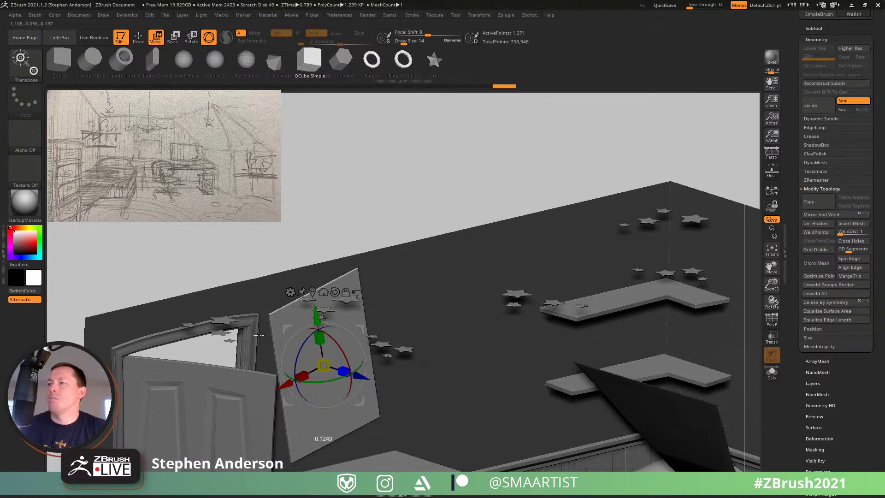
pyautogui.keyDown('shift'); pyautogui.moveTo(258, 335); pyautogui.dragTo(264, 289, button='right'); pyautogui.keyUp('shift')
pyautogui.keyDown('ctrl'); pyautogui.moveTo(264, 289); pyautogui.dragTo(418, 288); pyautogui.keyUp('ctrl')
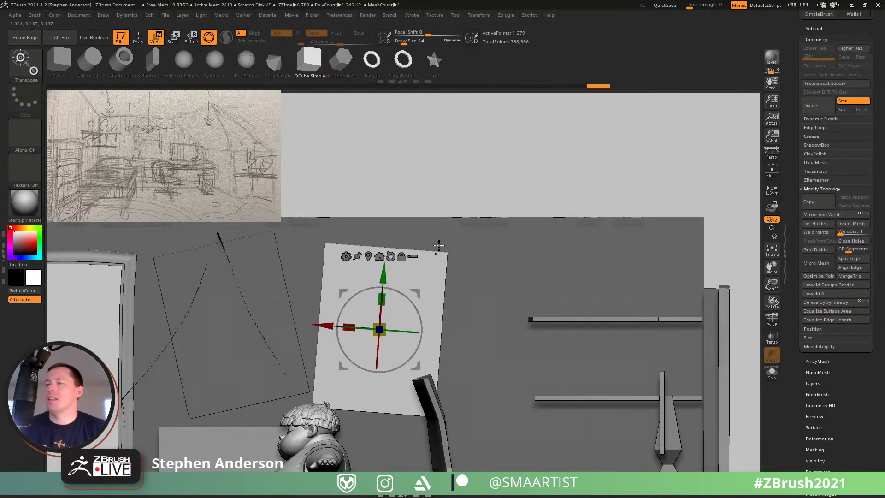
pyautogui.press('q')
pyautogui.press('f')
# Step: Examine the room with the two wall panels from above, from the door side and from the open front
pyautogui.moveTo(411, 223); pyautogui.dragTo(445, 321, button='right')
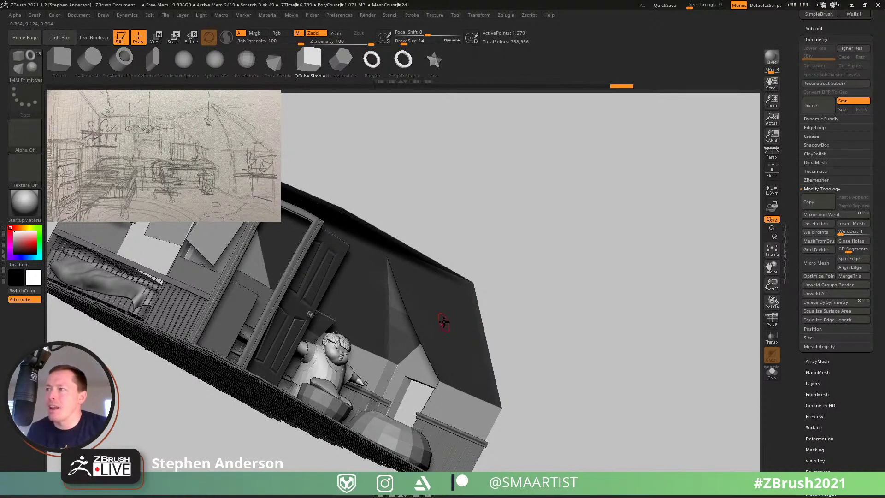
pyautogui.moveTo(443, 321); pyautogui.dragTo(435, 305, button='right')
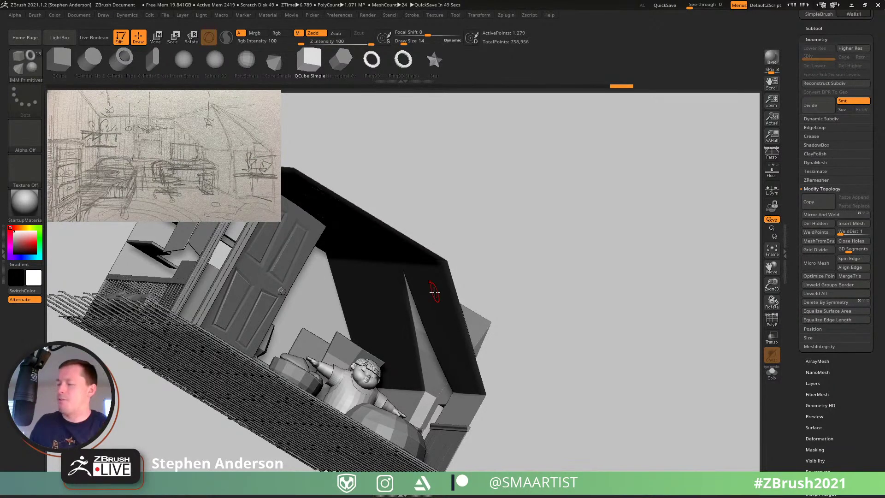
pyautogui.moveTo(332, 267); pyautogui.dragTo(440, 275, button='right')
pyautogui.keyDown('alt'); pyautogui.moveTo(387, 323); pyautogui.dragTo(423, 382, button='right'); pyautogui.keyUp('alt')
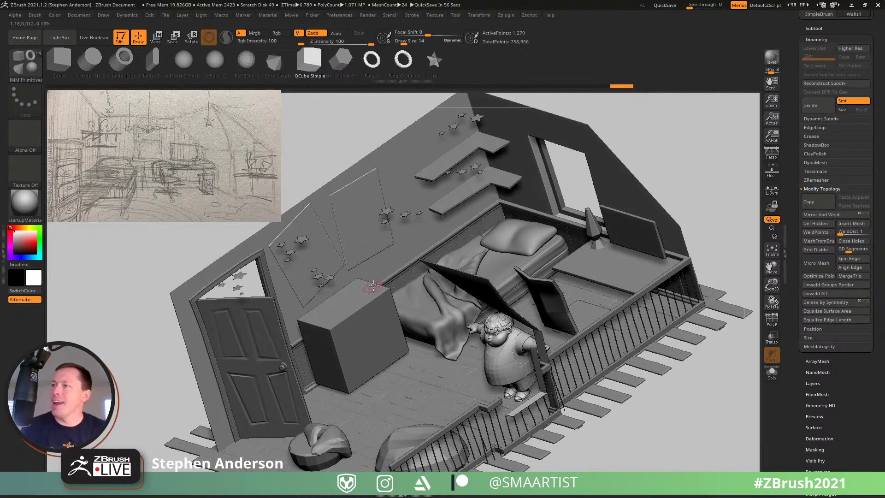
pyautogui.moveTo(374, 286); pyautogui.dragTo(474, 295, button='right')
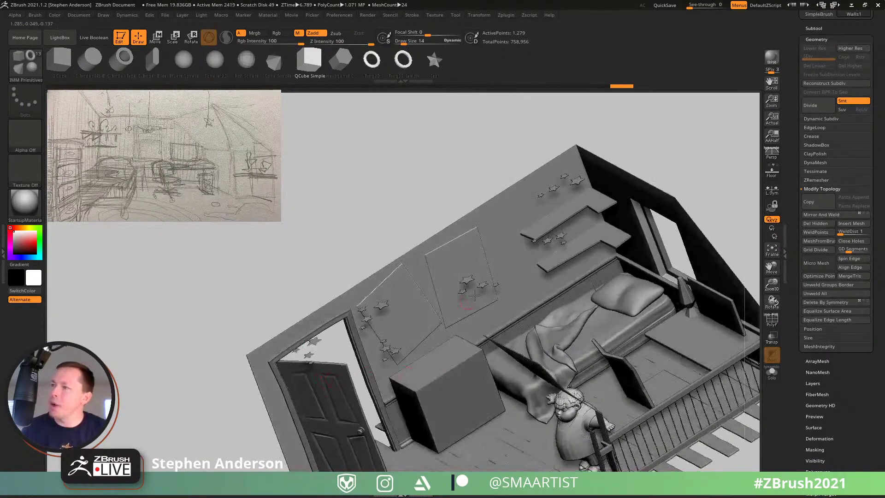
pyautogui.moveTo(420, 305); pyautogui.dragTo(342, 324, button='right')
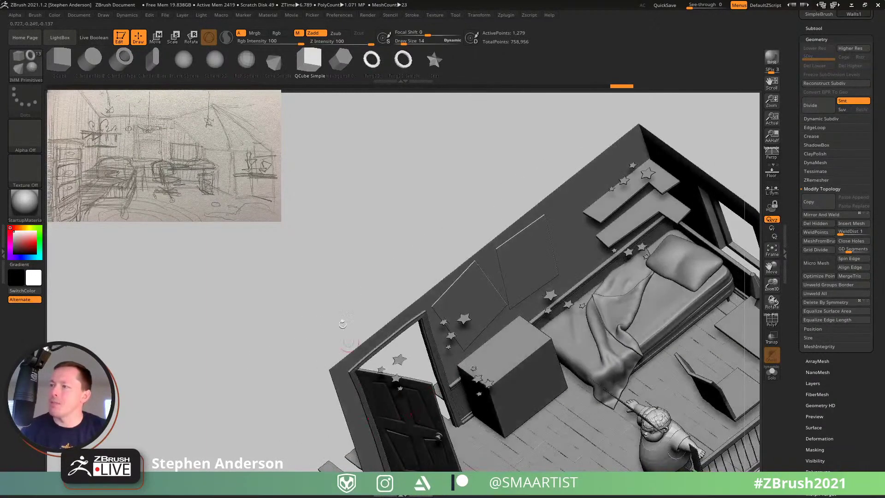
pyautogui.moveTo(354, 292); pyautogui.dragTo(444, 350, button='right')
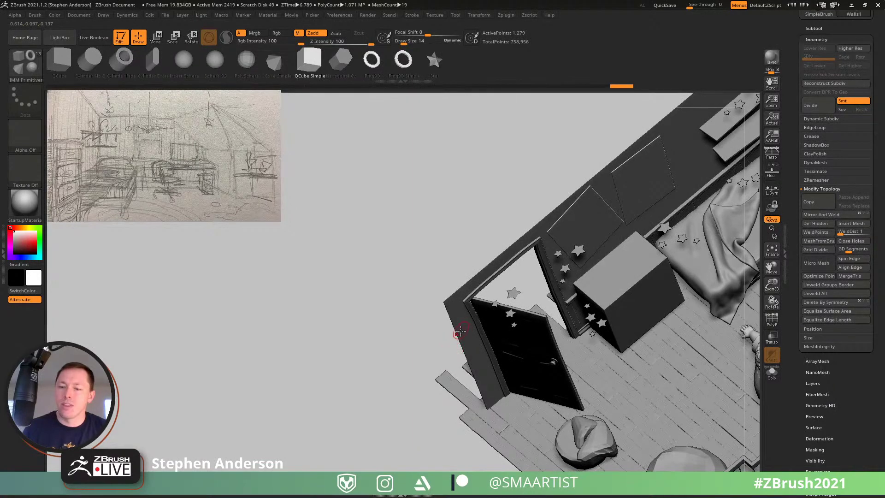
pyautogui.moveTo(442, 324); pyautogui.dragTo(332, 313, button='right')
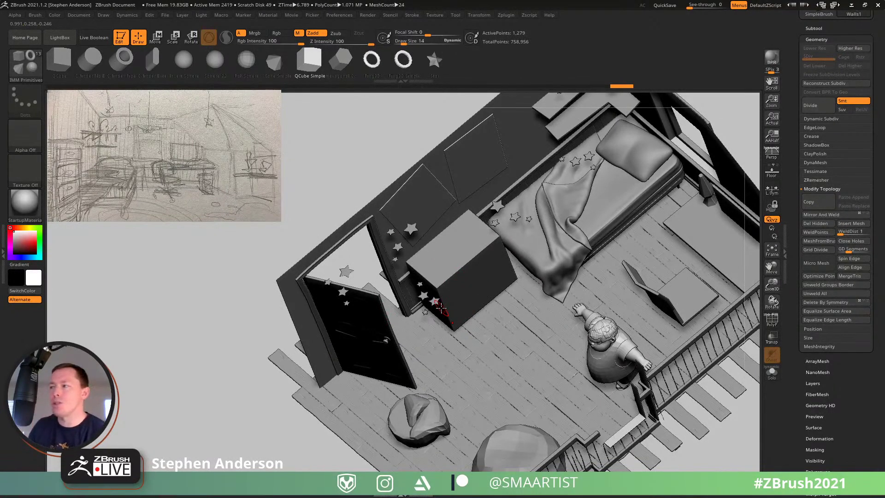
pyautogui.moveTo(468, 359); pyautogui.dragTo(416, 312, button='right')
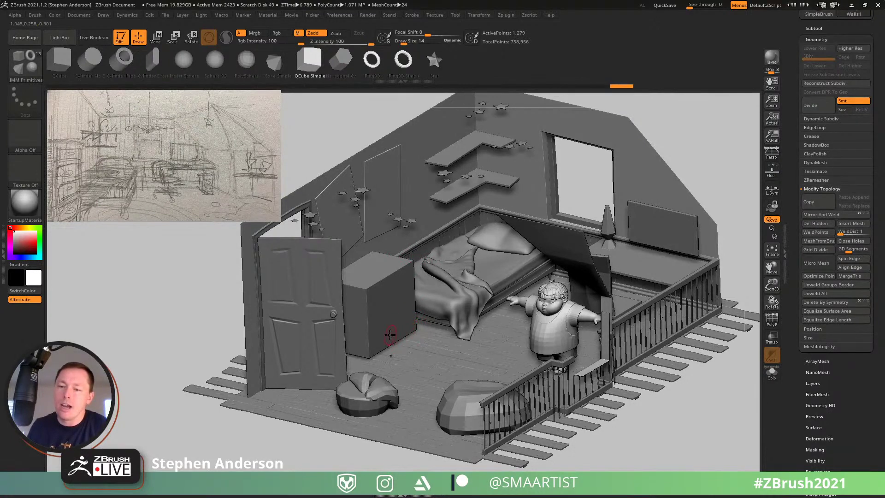
pyautogui.moveTo(389, 335); pyautogui.dragTo(433, 346, button='right')
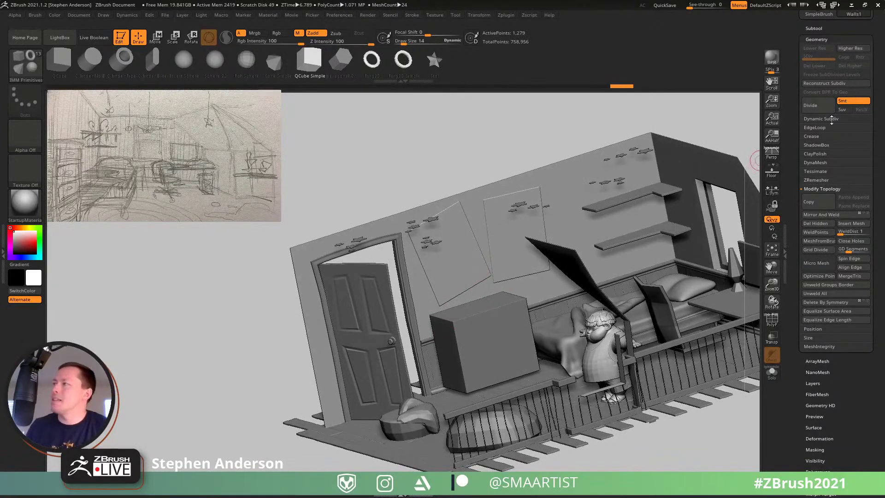
# Step: Separate the two thin panels from the wall mesh by hiding them and applying Split Hidden
pyautogui.hotkey('shift', 'f')
pyautogui.hotkey('shift', 'f')
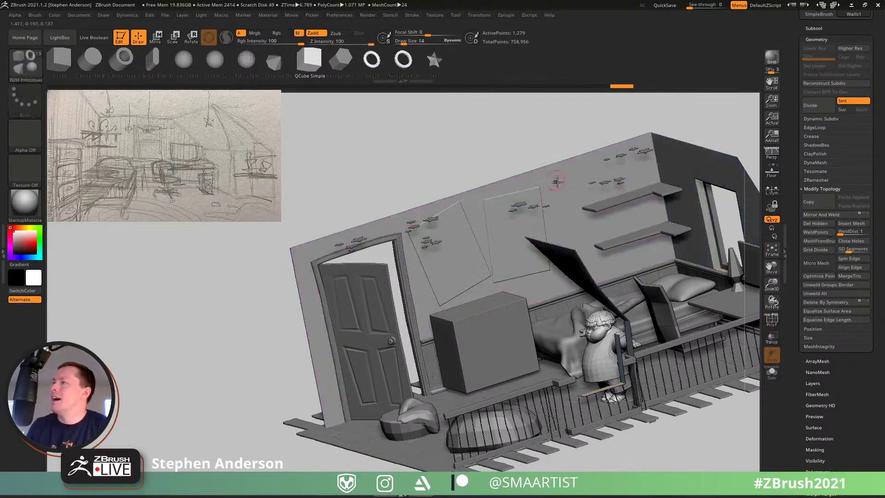
pyautogui.keyDown('ctrl'); pyautogui.moveTo(555, 181); pyautogui.dragTo(580, 221, button='right'); pyautogui.keyUp('ctrl')
pyautogui.keyDown('ctrl'); pyautogui.keyDown('shift'); pyautogui.click(436, 225); pyautogui.keyUp('shift'); pyautogui.keyUp('ctrl')
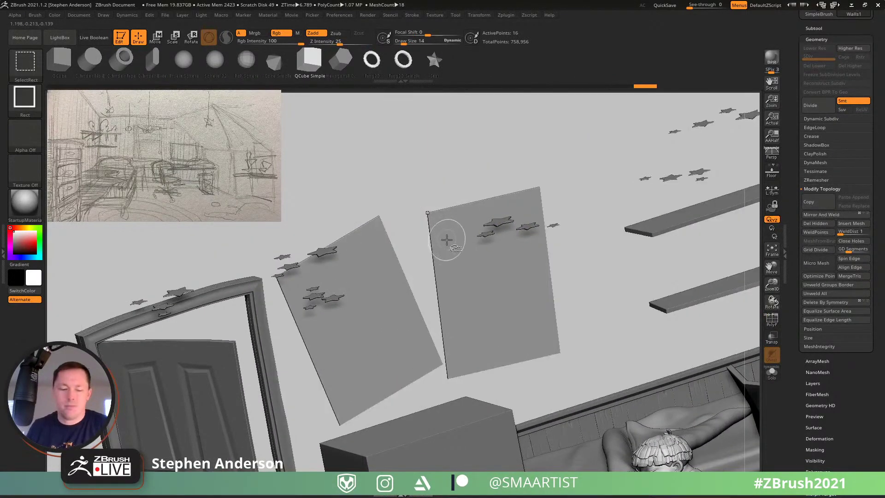
pyautogui.keyDown('ctrl'); pyautogui.keyDown('shift'); pyautogui.moveTo(375, 152); pyautogui.dragTo(412, 174); pyautogui.keyUp('shift'); pyautogui.keyUp('ctrl')
pyautogui.click(813, 29)
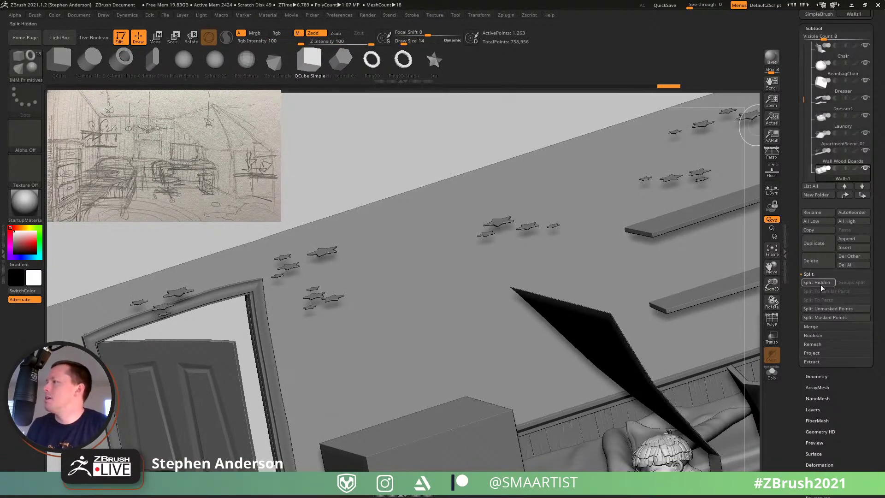
pyautogui.click(819, 283)
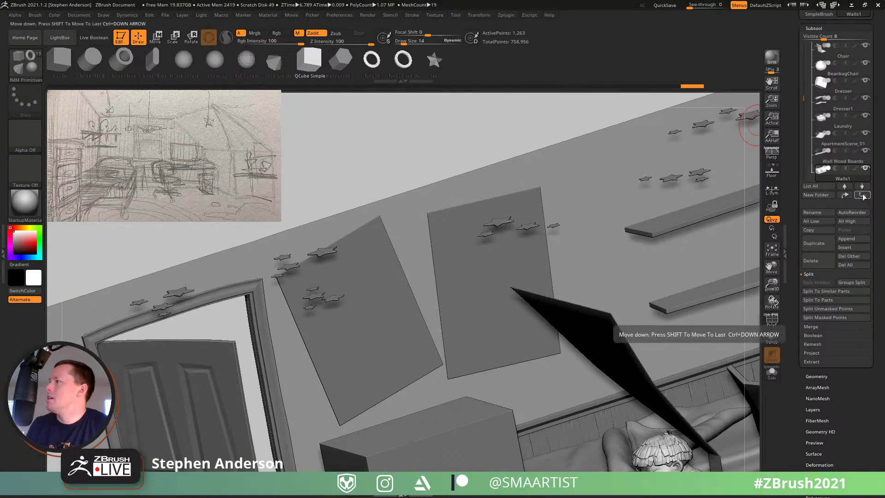
# Step: Move the Walls1 subtool above Wall Wood Boards in the subtool list and keep its name as Walls1
pyautogui.click(846, 195)
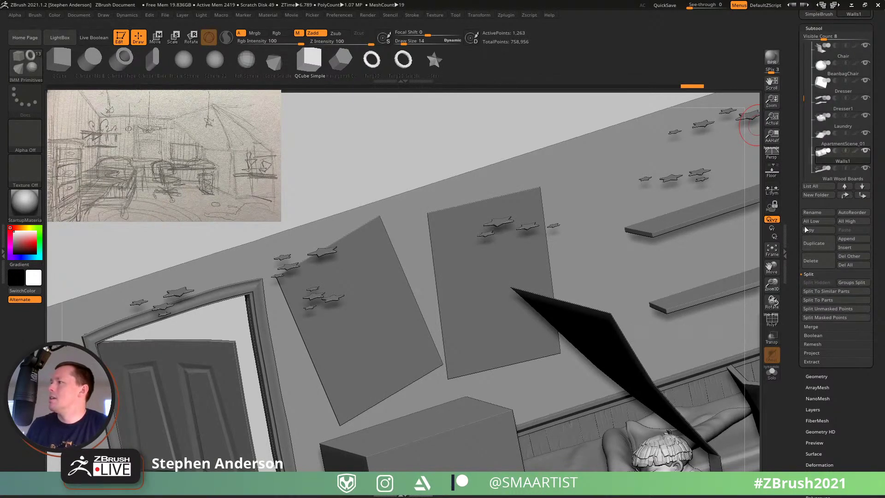
pyautogui.click(829, 212)
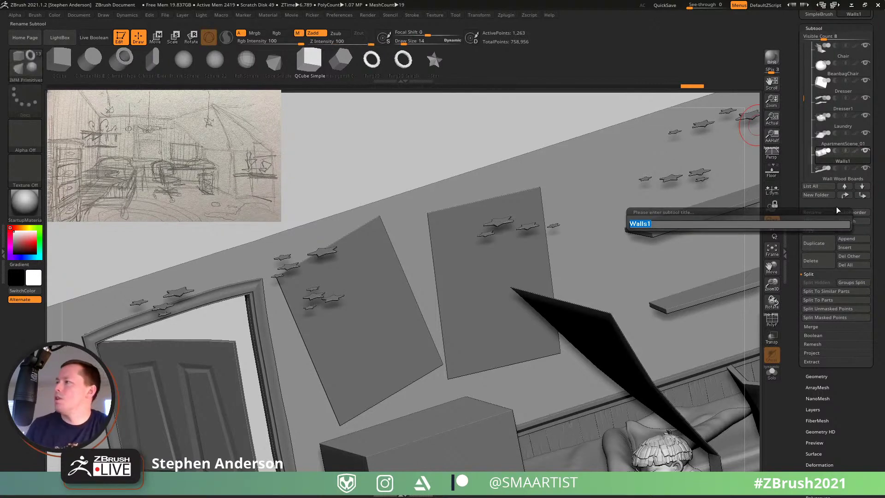
pyautogui.press('Return')
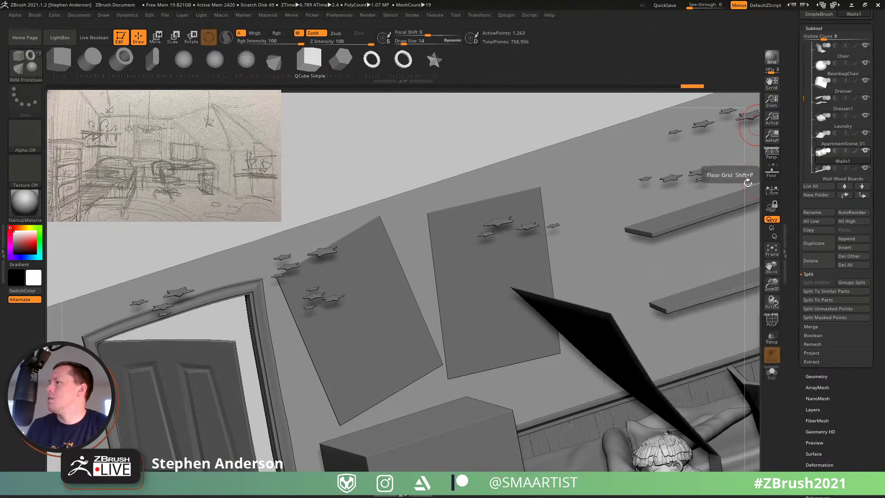
# Step: Select the split-off panels' subtool and move it above Walls1 in the subtool list
pyautogui.hotkey('shift', 'f')
pyautogui.hotkey('shift', 'f')
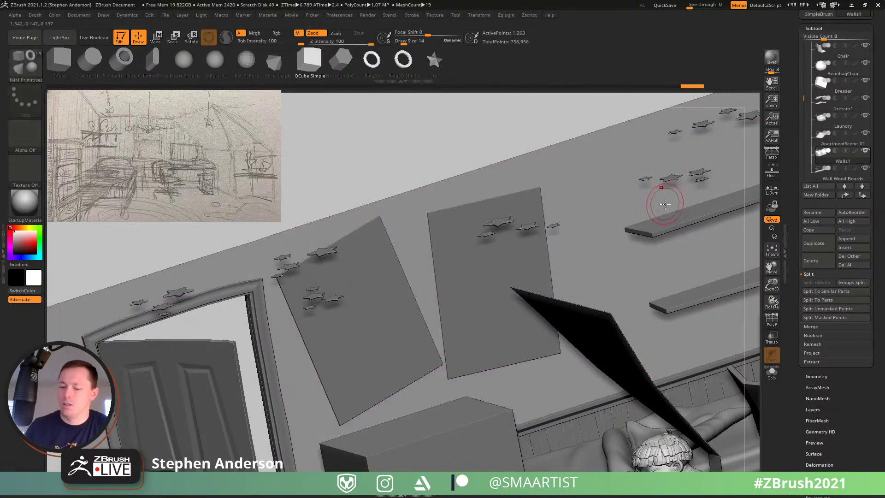
pyautogui.keyDown('alt'); pyautogui.click(665, 204); pyautogui.keyUp('alt')
pyautogui.hotkey('shift', 'f')
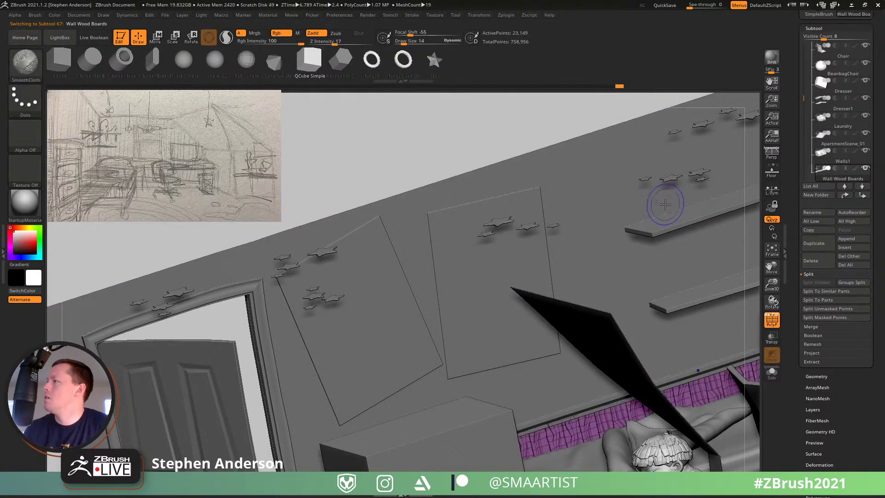
pyautogui.hotkey('shift', 'f')
pyautogui.press('Down')
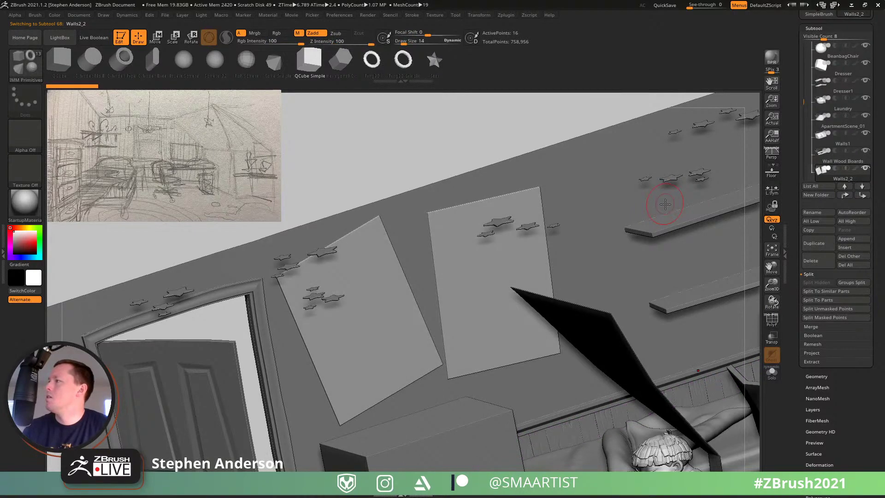
pyautogui.press('ctrl')
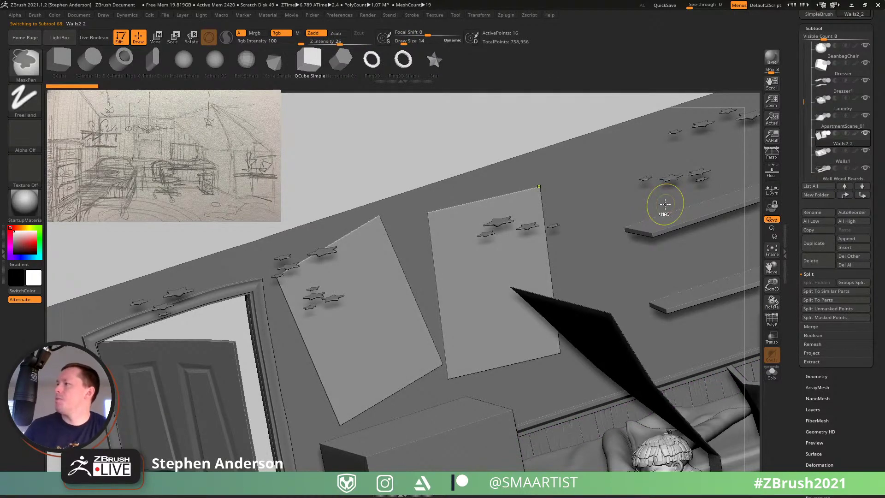
# Step: Rename the subtool holding the two split-off wall panels to Posters
pyautogui.press('Down')
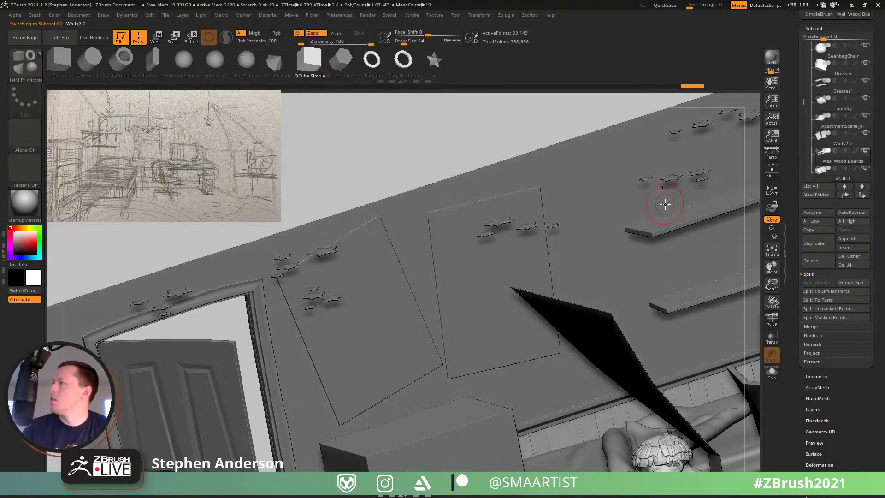
pyautogui.press('Up')
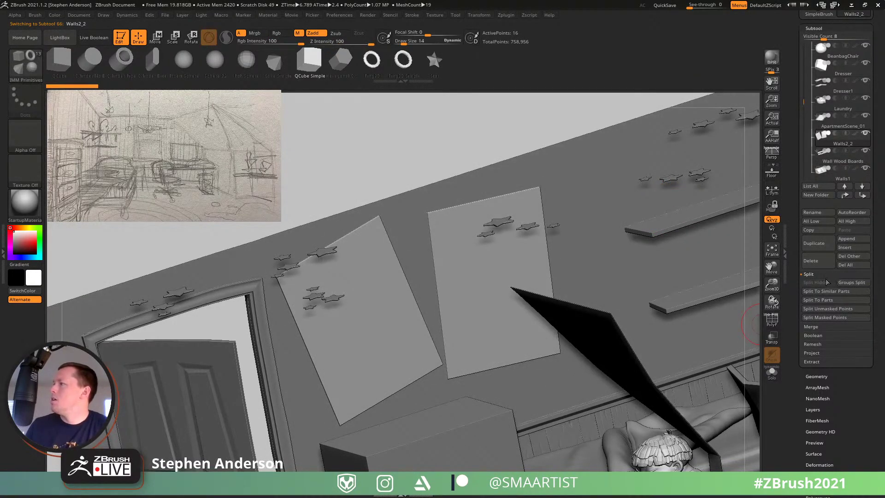
pyautogui.click(825, 212)
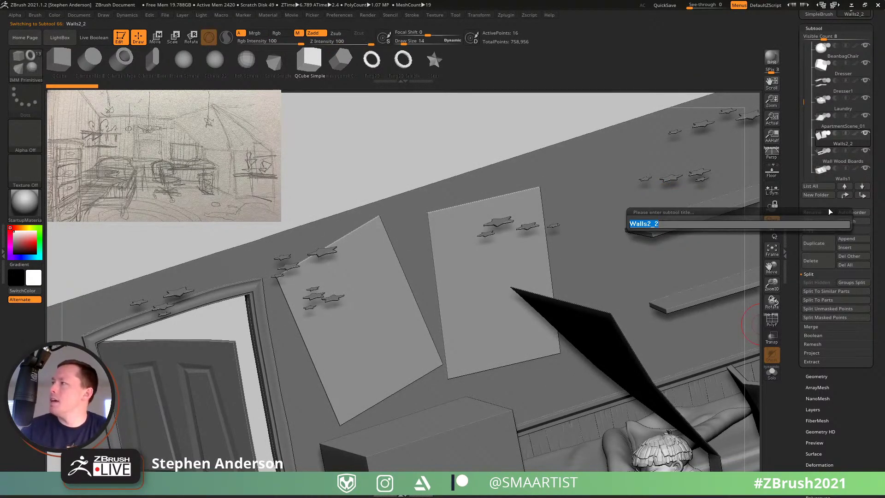
pyautogui.write('Posters')
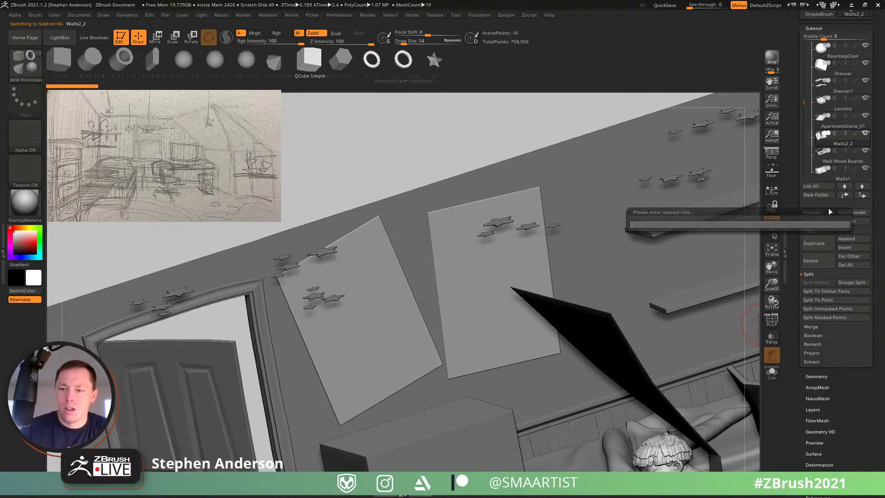
pyautogui.press('Return')
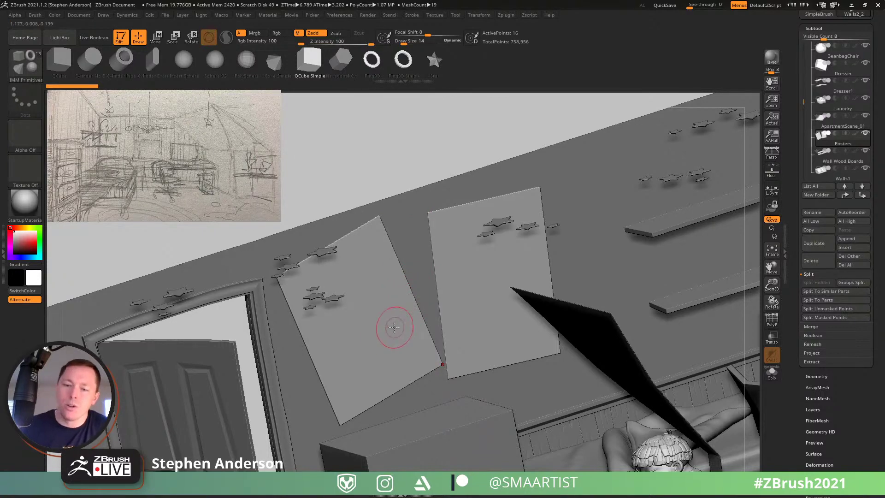
# Step: Examine the two posters from inside the room and from above, and check their polygroups with the wireframe display
pyautogui.moveTo(464, 291); pyautogui.dragTo(544, 350, button='right')
pyautogui.keyDown('alt'); pyautogui.moveTo(663, 460); pyautogui.dragTo(556, 351, button='right'); pyautogui.keyUp('alt')
pyautogui.keyDown('ctrl'); pyautogui.moveTo(550, 343); pyautogui.dragTo(556, 378, button='right'); pyautogui.keyUp('ctrl')
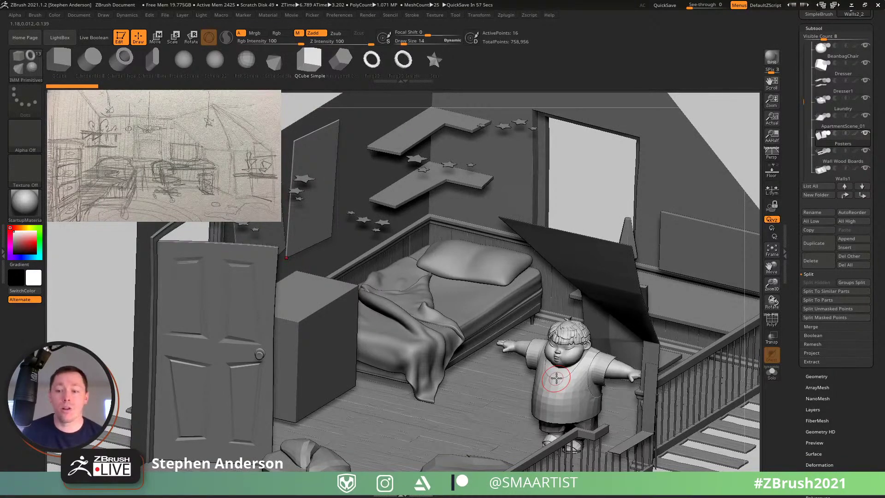
pyautogui.moveTo(558, 352); pyautogui.dragTo(596, 388, button='right')
pyautogui.moveTo(553, 363); pyautogui.dragTo(468, 382, button='right')
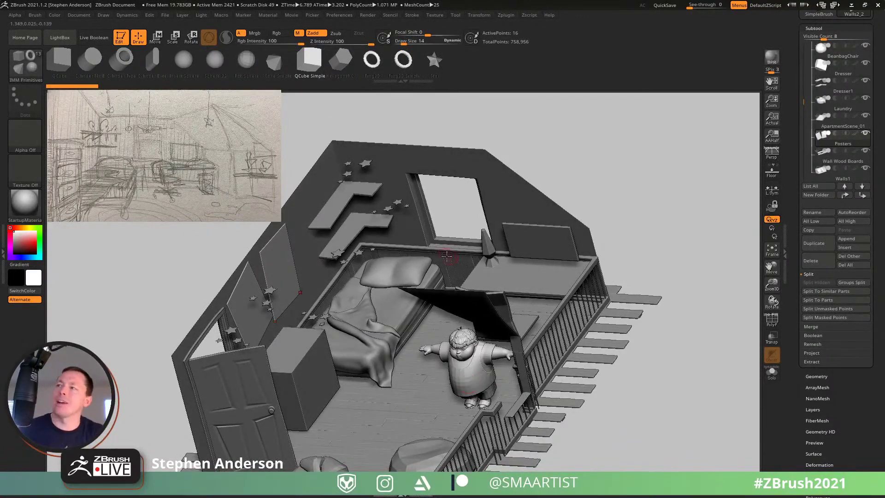
pyautogui.moveTo(404, 297); pyautogui.dragTo(372, 323, button='right')
pyautogui.keyDown('ctrl'); pyautogui.moveTo(373, 323); pyautogui.dragTo(407, 325, button='right'); pyautogui.keyUp('ctrl')
pyautogui.hotkey('shift', 'f')
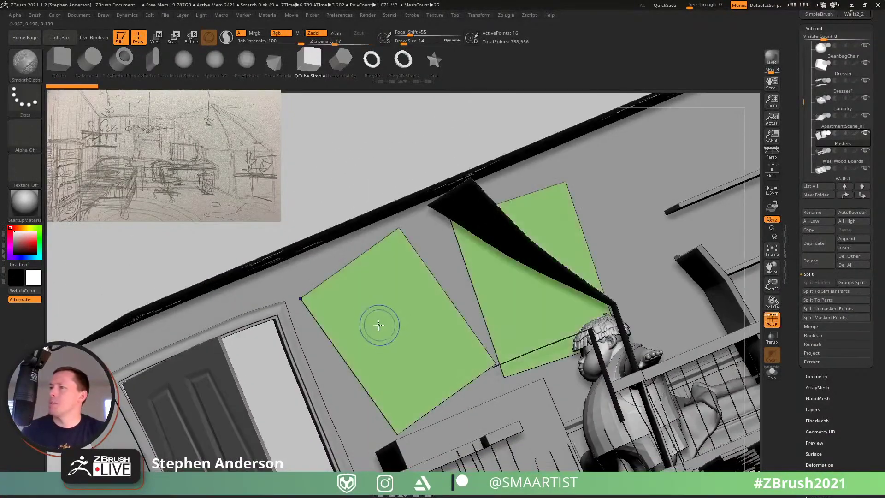
pyautogui.hotkey('shift', 'f')
# Step: Insert a small Cylinder No 8 pin at each corner of the poster nearest the door, using draw size 2
pyautogui.keyDown('ctrl'); pyautogui.moveTo(356, 314); pyautogui.dragTo(394, 317, button='right'); pyautogui.keyUp('ctrl')
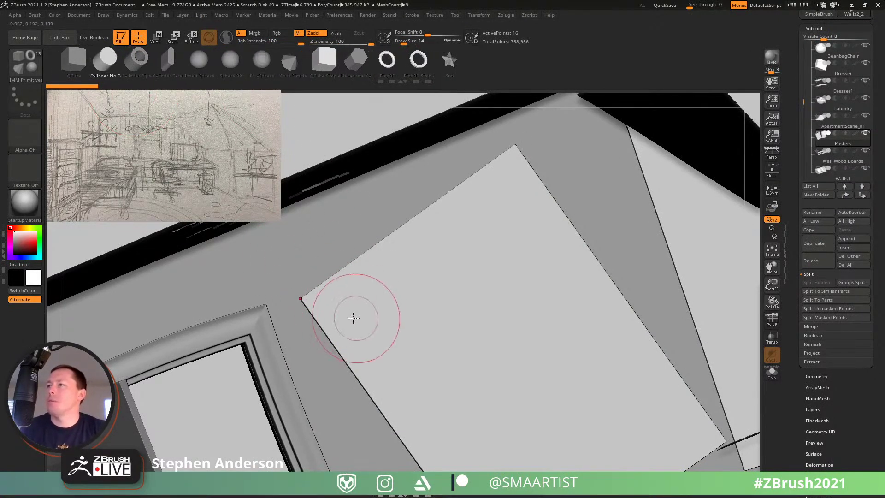
pyautogui.press('s')
pyautogui.click(322, 296)
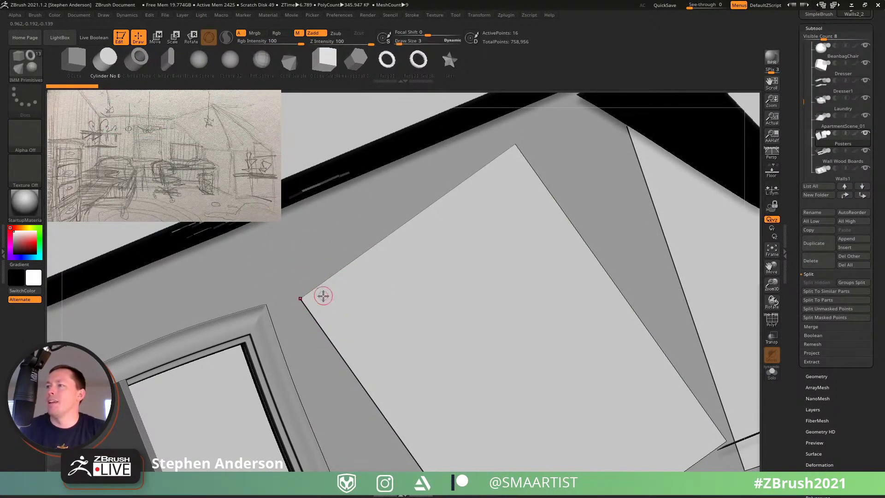
pyautogui.press('s')
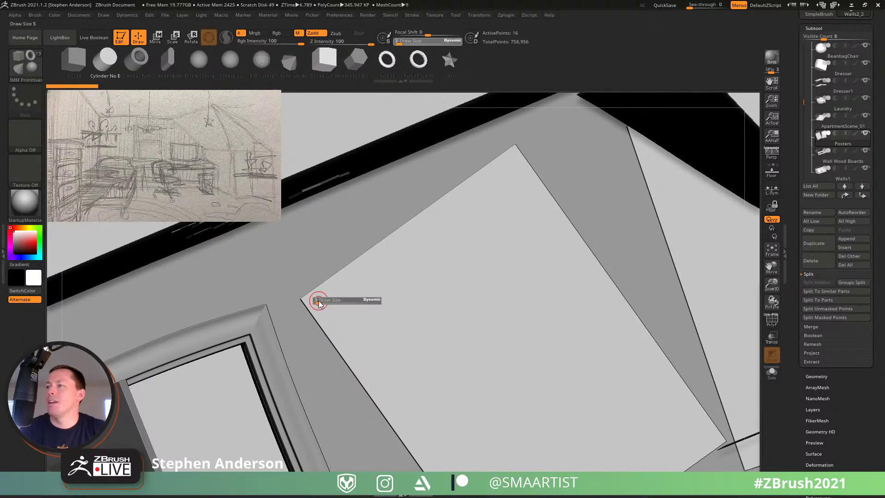
pyautogui.click(318, 300)
pyautogui.click(316, 300)
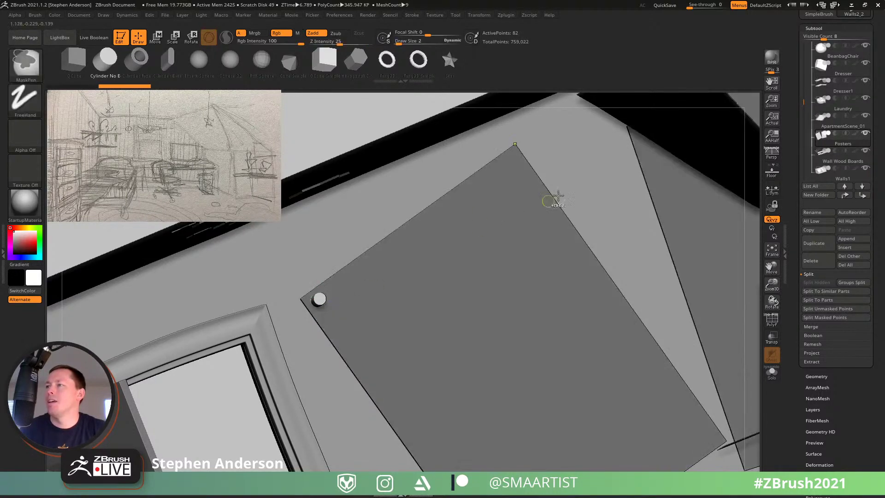
pyautogui.click(516, 157)
pyautogui.moveTo(588, 418); pyautogui.dragTo(632, 292, button='right')
pyautogui.click(628, 287)
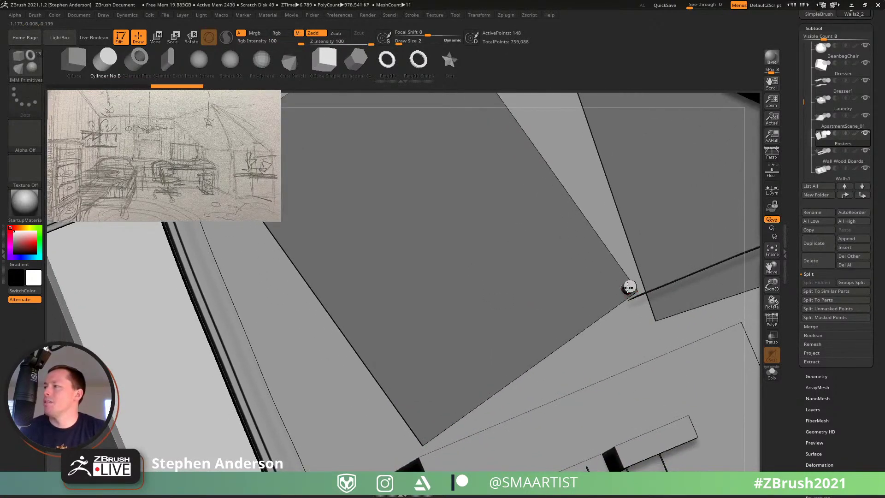
pyautogui.click(426, 429)
# Step: Insert matching cylinder pins at the corners of the poster farther from the door and clear the mask
pyautogui.click(664, 312)
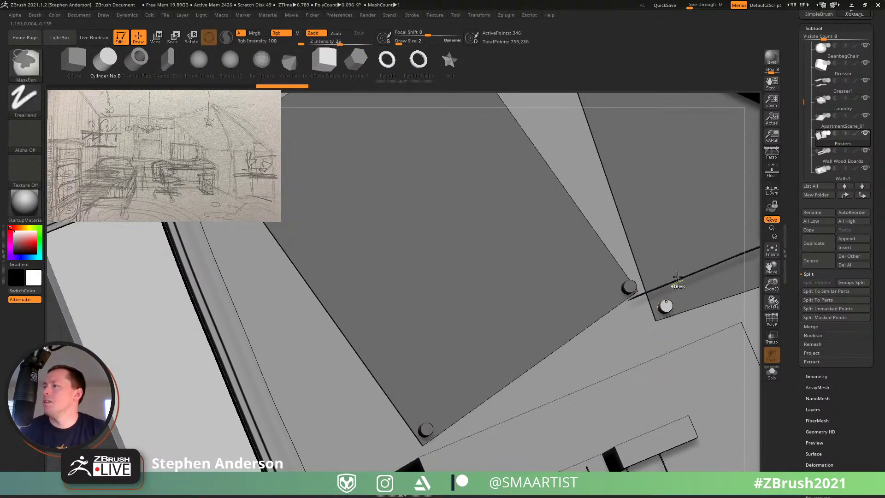
pyautogui.moveTo(664, 312); pyautogui.dragTo(590, 424, button='right')
pyautogui.click(716, 109)
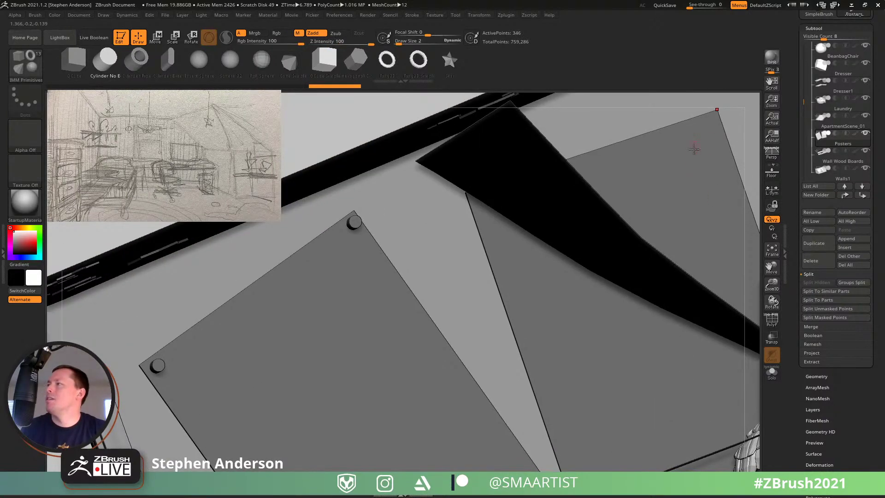
pyautogui.click(711, 123)
pyautogui.moveTo(557, 296); pyautogui.dragTo(477, 195, button='right')
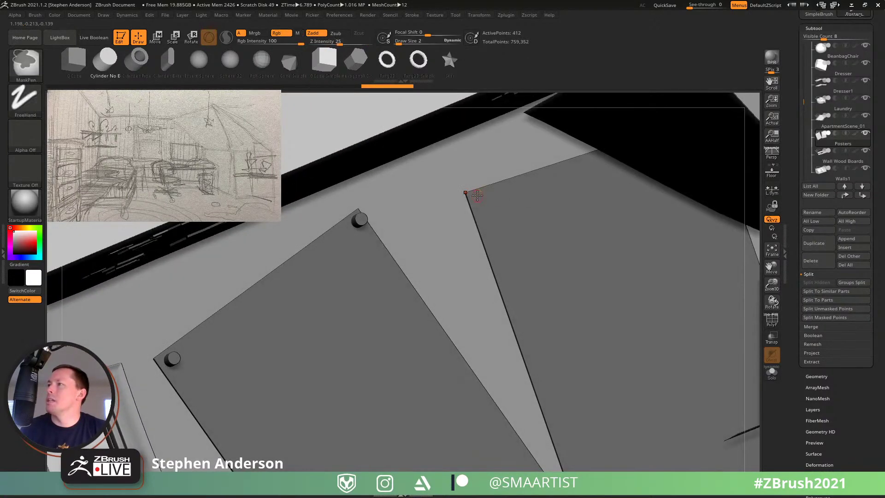
pyautogui.click(476, 194)
pyautogui.moveTo(529, 249); pyautogui.dragTo(547, 316, button='right')
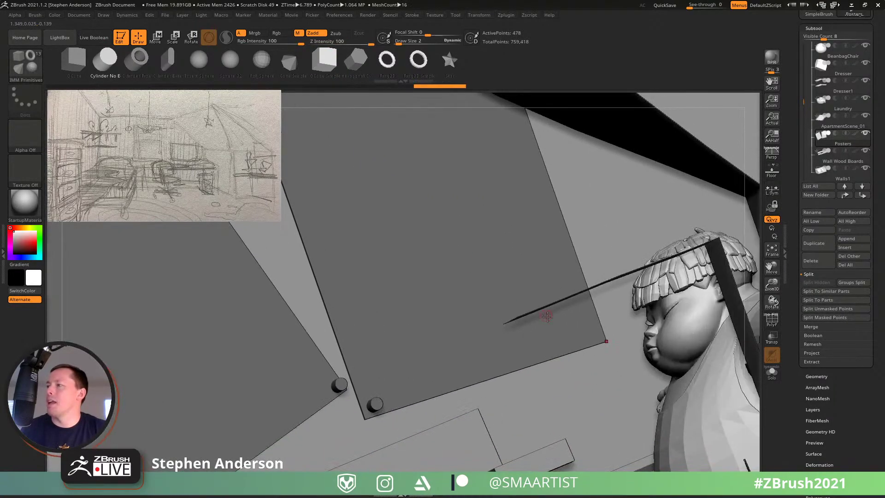
pyautogui.moveTo(573, 351); pyautogui.dragTo(517, 289, button='right')
pyautogui.click(491, 261)
pyautogui.moveTo(491, 261); pyautogui.dragTo(403, 173, button='right')
pyautogui.keyDown('ctrl'); pyautogui.moveTo(404, 173); pyautogui.dragTo(417, 184); pyautogui.keyUp('ctrl')
# Step: Undo all the cylinder pins inserted on both posters
pyautogui.moveTo(417, 185)
pyautogui.mouseDown(button='right')
pyautogui.moveTo(544, 221)
pyautogui.moveTo(585, 244)
pyautogui.moveTo(568, 326)
pyautogui.moveTo(588, 358)
pyautogui.mouseUp(button='right')
pyautogui.hotkey('ctrl', 'z')
pyautogui.hotkey('ctrl', 'z')
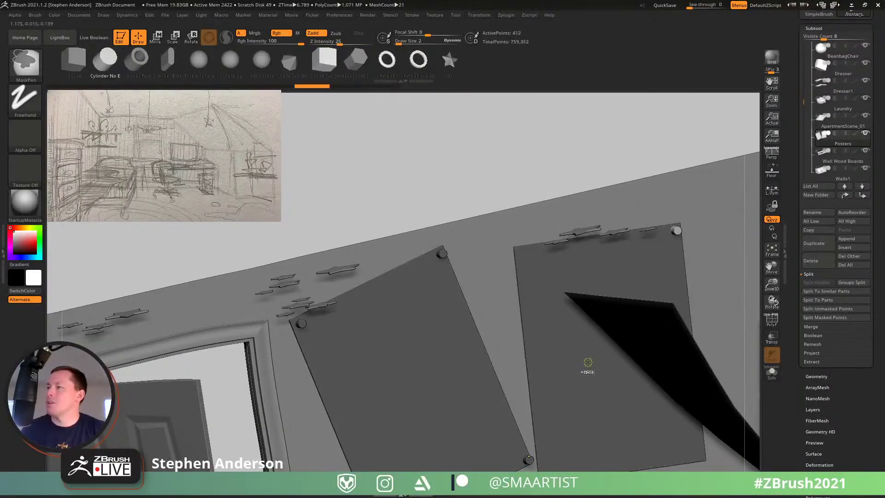
pyautogui.hotkey('ctrl', 'z')
pyautogui.hotkey('ctrl', 'z')
pyautogui.hotkey('ctrl', 'z')
pyautogui.hotkey('ctrl', 'z')
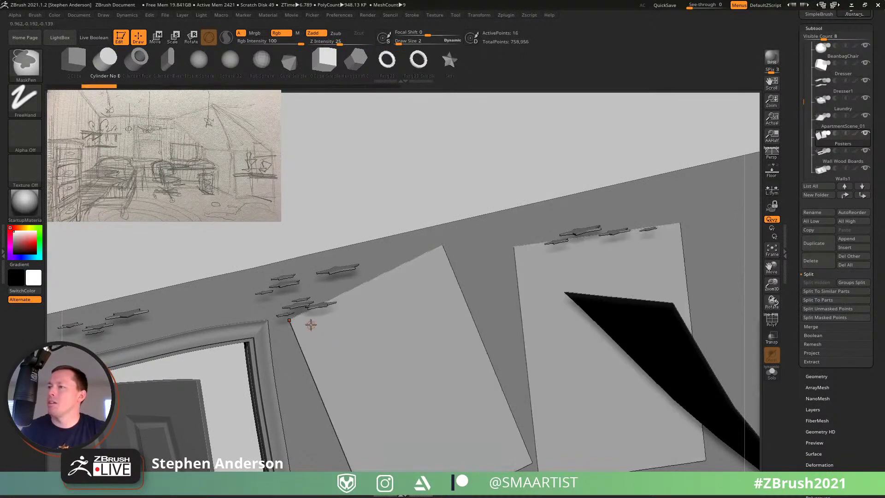
# Step: Switch the insert primitive to PolySphere and set the draw size to 1 for the poster pins
pyautogui.press('s')
pyautogui.hotkey('ctrl', 'z')
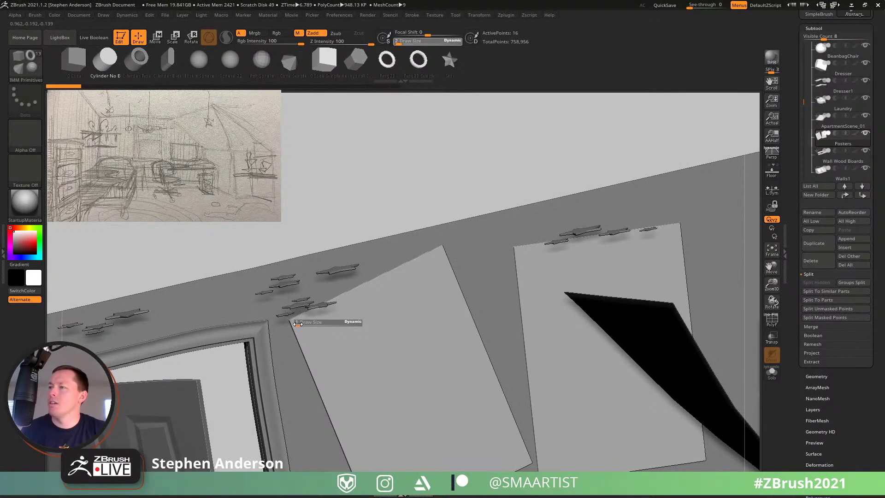
pyautogui.click(297, 324)
pyautogui.click(261, 74)
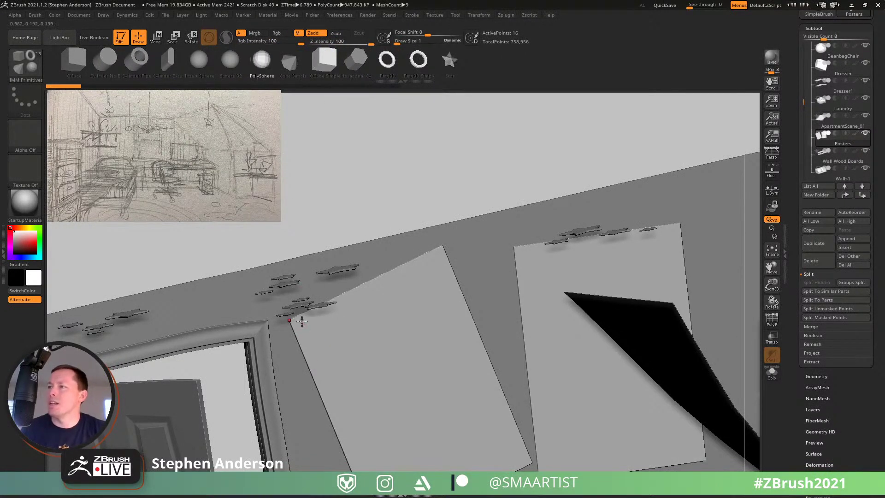
pyautogui.click(441, 245)
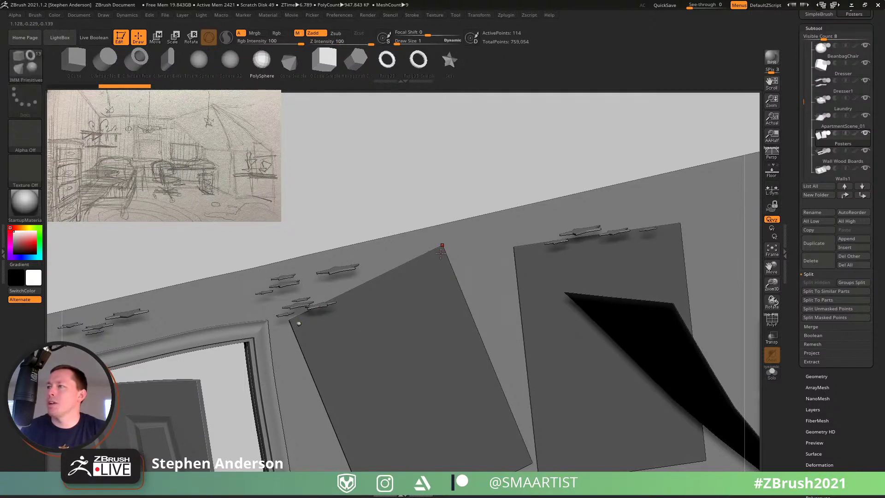
pyautogui.keyDown('alt'); pyautogui.moveTo(445, 258); pyautogui.dragTo(434, 110, button='right'); pyautogui.keyUp('alt')
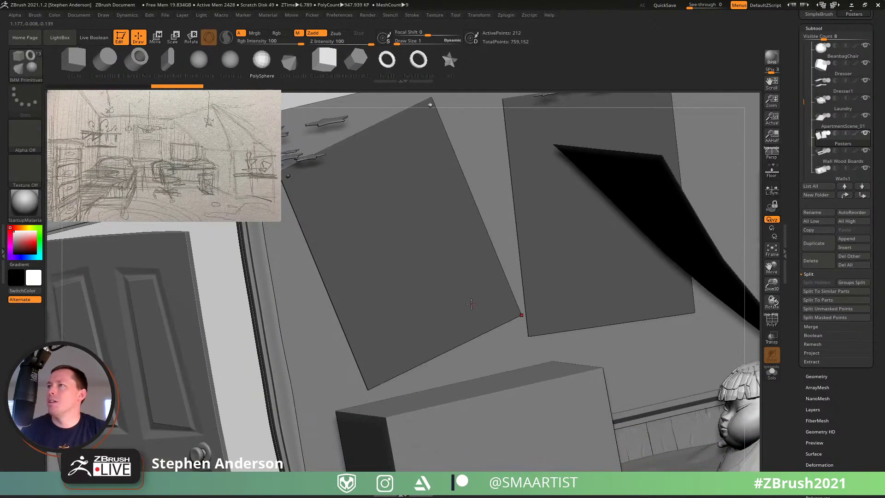
pyautogui.hotkey('ctrl', 'z')
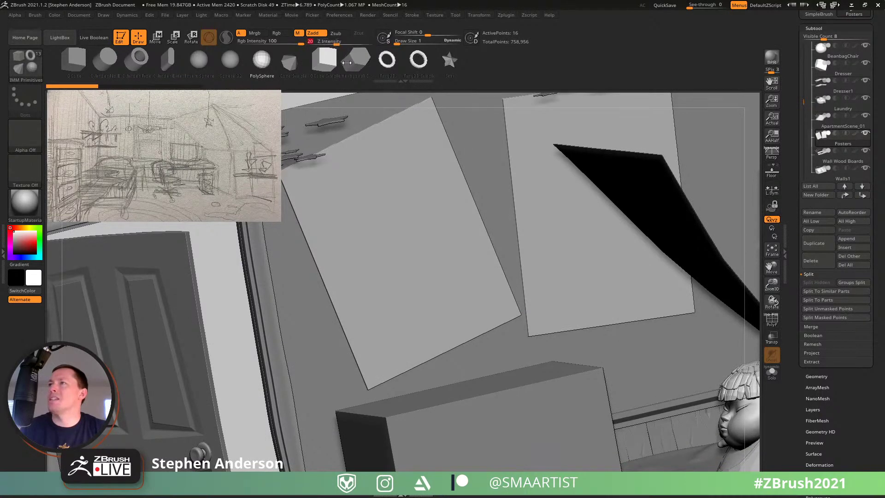
# Step: Set the Z intensity to 30 and insert small sphere pins at the two upper corners of the tilted poster
pyautogui.keyDown('alt'); pyautogui.moveTo(346, 221); pyautogui.dragTo(507, 323, button='right'); pyautogui.keyUp('alt')
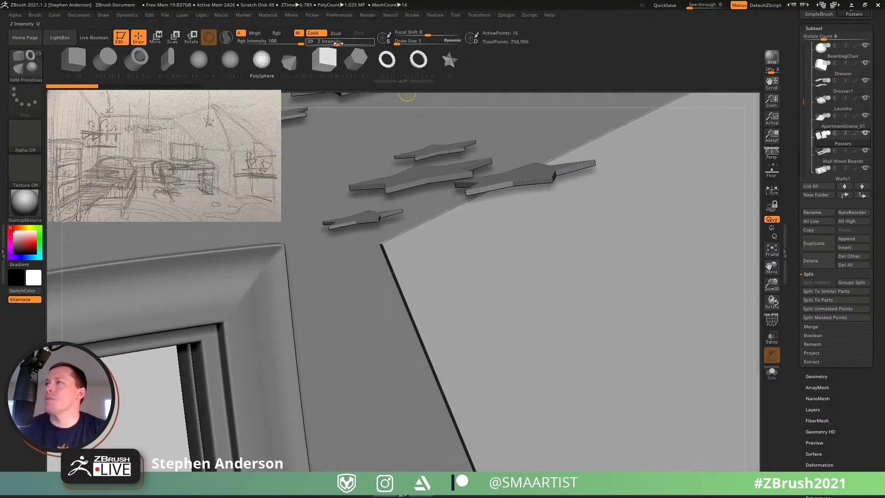
pyautogui.moveTo(335, 44); pyautogui.dragTo(343, 43)
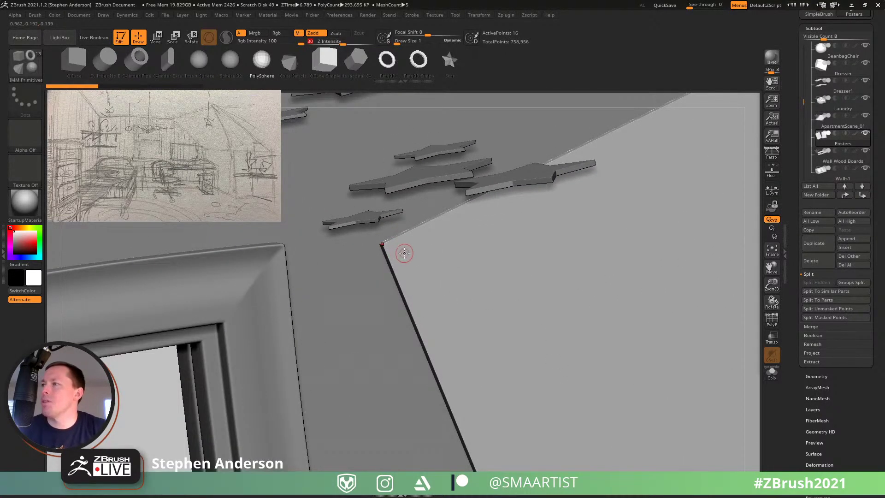
pyautogui.moveTo(403, 250); pyautogui.dragTo(413, 255)
pyautogui.moveTo(472, 287); pyautogui.dragTo(467, 222, button='right')
pyautogui.moveTo(468, 222); pyautogui.dragTo(472, 224)
# Step: Insert matching sphere pins at the upper corners and the lower-right corner of the neighbouring upright poster
pyautogui.moveTo(501, 299); pyautogui.dragTo(382, 273, button='right')
pyautogui.moveTo(346, 210); pyautogui.dragTo(349, 212)
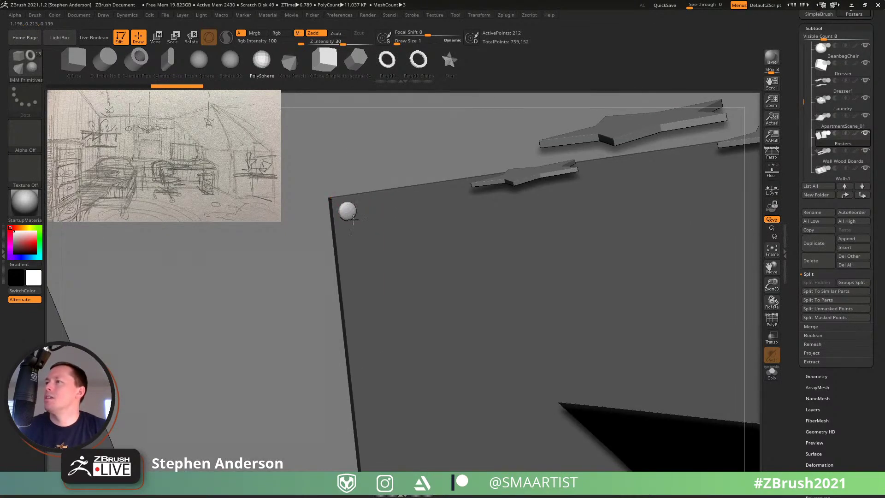
pyautogui.moveTo(349, 213); pyautogui.dragTo(454, 274, button='right')
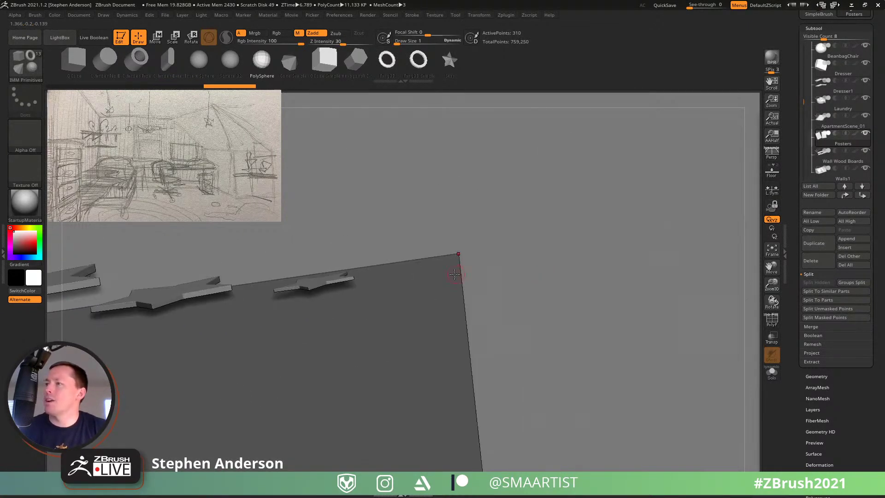
pyautogui.moveTo(447, 270); pyautogui.dragTo(449, 272)
pyautogui.moveTo(449, 271); pyautogui.dragTo(516, 371, button='right')
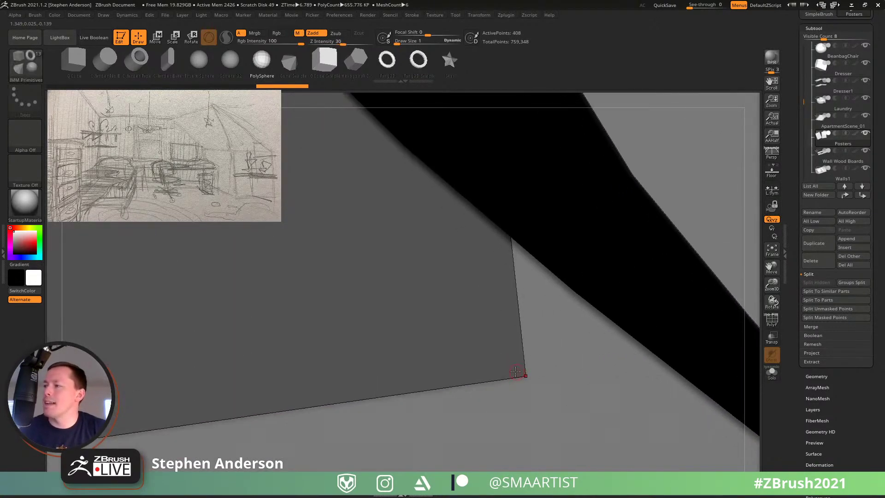
pyautogui.moveTo(510, 363); pyautogui.dragTo(510, 366)
# Step: Insert sphere pins at the remaining lower corners of both posters and clear the mask
pyautogui.moveTo(511, 366); pyautogui.dragTo(205, 435, button='right')
pyautogui.click(239, 411)
pyautogui.click(364, 347)
pyautogui.click(207, 432)
pyautogui.moveTo(265, 346)
pyautogui.keyDown('ctrl'); pyautogui.mouseDown(button='right')
pyautogui.moveTo(227, 316)
pyautogui.moveTo(265, 268)
pyautogui.mouseUp(button='right'); pyautogui.keyUp('ctrl')
pyautogui.keyDown('ctrl'); pyautogui.moveTo(377, 203); pyautogui.dragTo(400, 222); pyautogui.keyUp('ctrl')
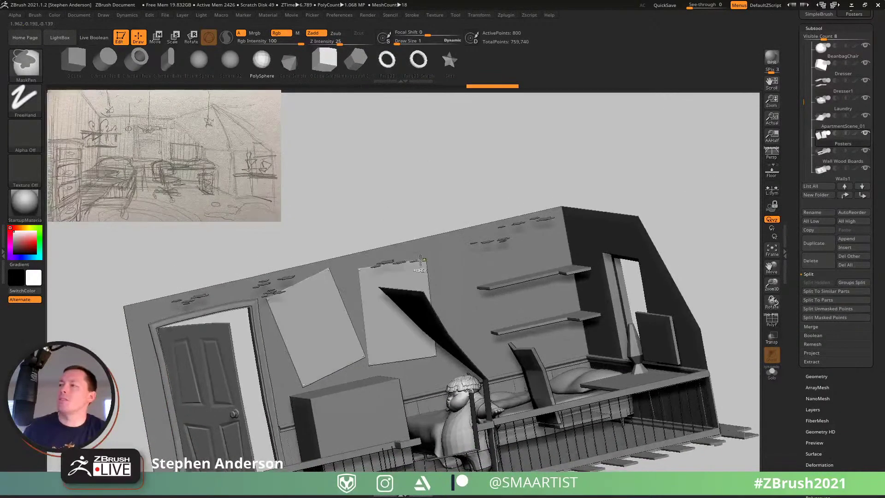
# Step: Make the window frame Walls2_1 the active subtool, display its polyframe and switch to the Move gizmo
pyautogui.moveTo(408, 258)
pyautogui.mouseDown(button='right')
pyautogui.moveTo(410, 311)
pyautogui.moveTo(426, 316)
pyautogui.moveTo(415, 326)
pyautogui.mouseUp(button='right')
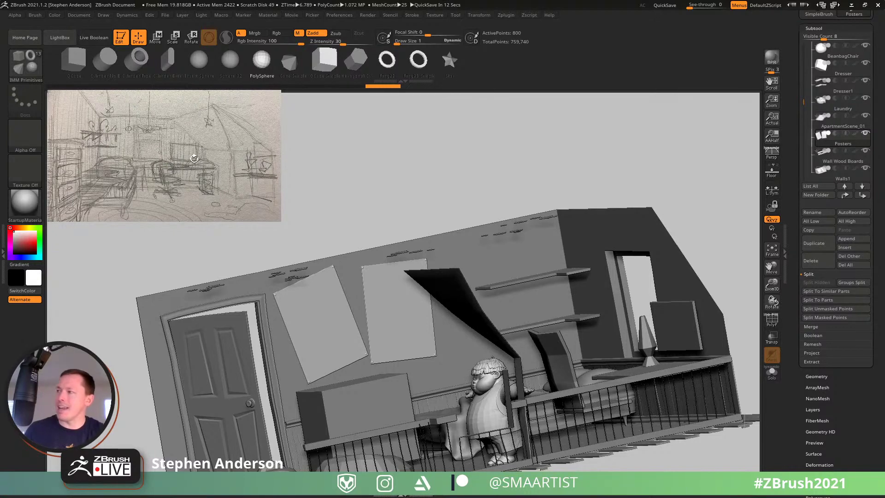
pyautogui.moveTo(484, 115); pyautogui.dragTo(511, 368)
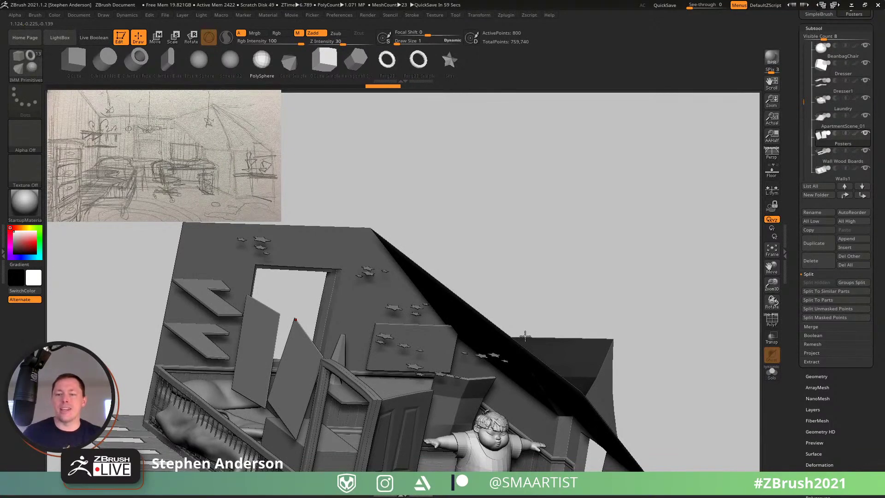
pyautogui.moveTo(525, 336); pyautogui.dragTo(448, 328)
pyautogui.keyDown('alt'); pyautogui.click(397, 268); pyautogui.keyUp('alt')
pyautogui.hotkey('shift', 'f')
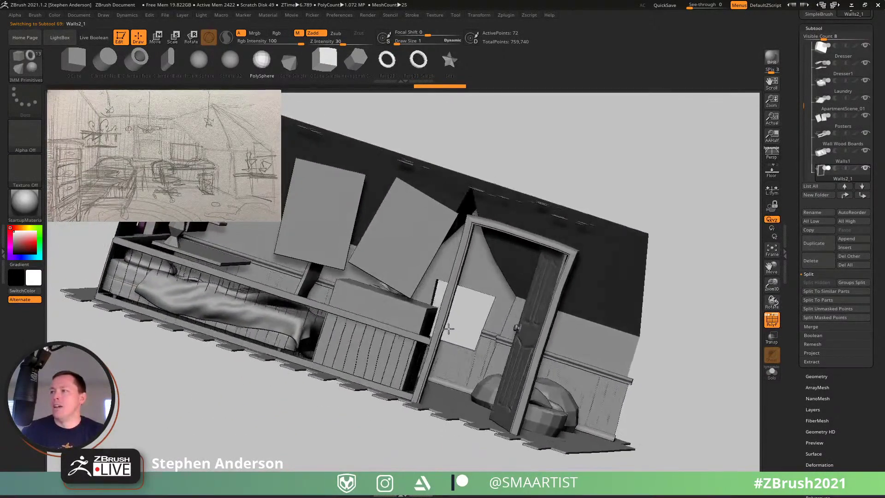
pyautogui.moveTo(448, 328)
pyautogui.mouseDown(button='right')
pyautogui.moveTo(394, 303)
pyautogui.moveTo(593, 385)
pyautogui.moveTo(276, 283)
pyautogui.moveTo(249, 323)
pyautogui.mouseUp(button='right')
pyautogui.hotkey('ctrl', 'shift')
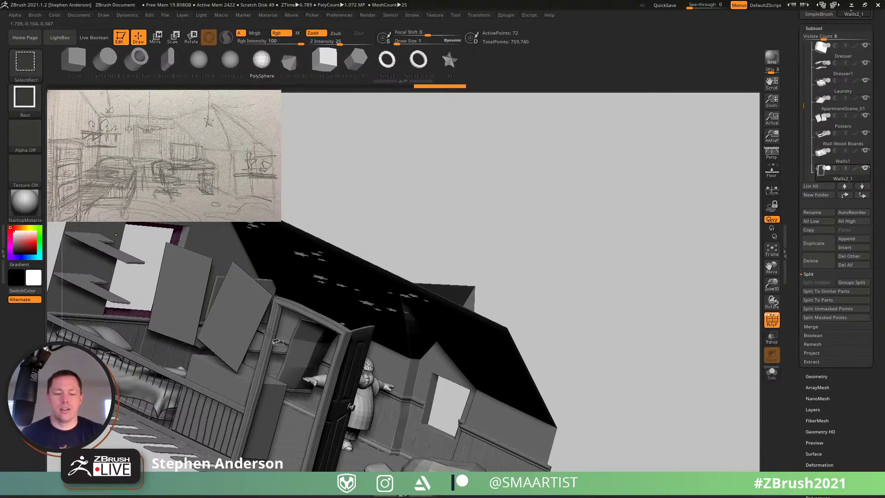
pyautogui.press('w')
pyautogui.moveTo(270, 336)
pyautogui.mouseDown(button='right')
pyautogui.moveTo(288, 339)
pyautogui.moveTo(249, 318)
pyautogui.moveTo(237, 340)
pyautogui.moveTo(251, 372)
pyautogui.mouseUp(button='right')
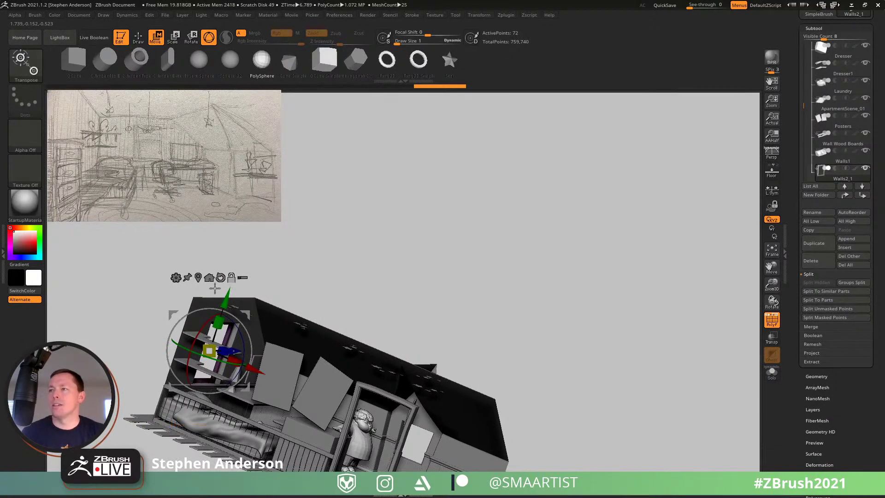
# Step: Duplicate the window frame within its subtool and move the copy across the room towards the unframed window opening
pyautogui.moveTo(251, 372); pyautogui.dragTo(507, 440)
pyautogui.hotkey('ctrl', 'z')
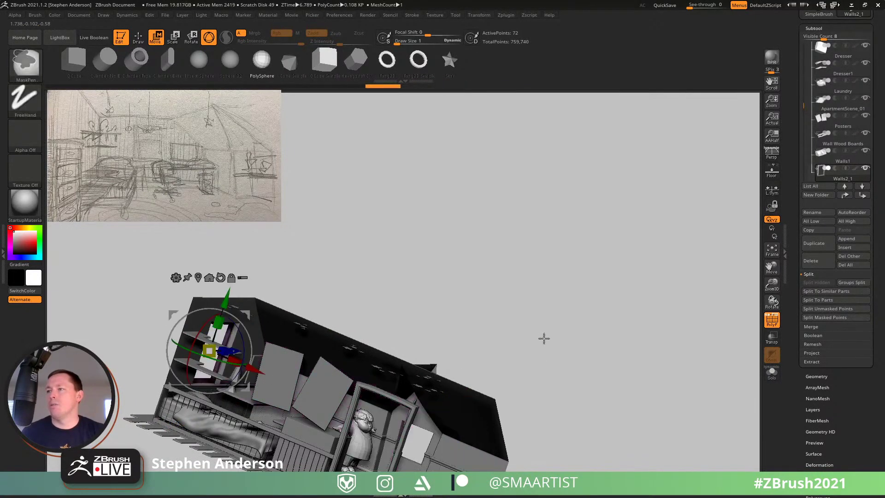
pyautogui.keyDown('ctrl'); pyautogui.moveTo(253, 370); pyautogui.dragTo(437, 447); pyautogui.keyUp('ctrl')
pyautogui.moveTo(435, 428); pyautogui.dragTo(340, 318, button='right')
pyautogui.moveTo(354, 316); pyautogui.dragTo(463, 336)
pyautogui.moveTo(489, 335); pyautogui.dragTo(400, 336, button='right')
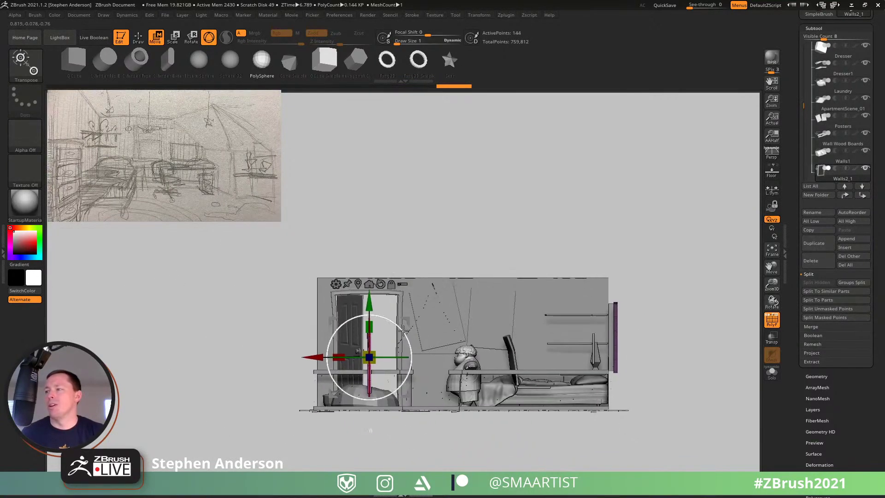
pyautogui.moveTo(403, 319); pyautogui.dragTo(472, 332)
pyautogui.moveTo(472, 331); pyautogui.dragTo(446, 325, button='right')
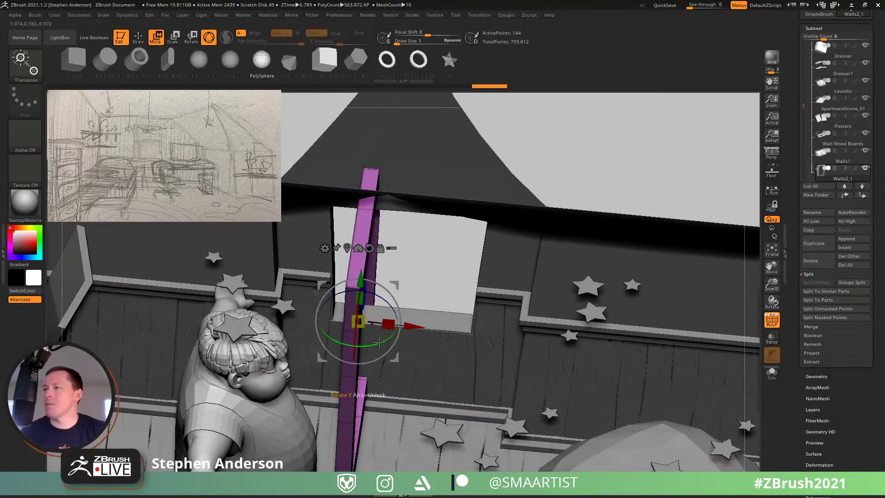
# Step: Rotate the copied window frame 90° about the vertical axis and raise it to the height of the opening
pyautogui.moveTo(342, 345); pyautogui.dragTo(295, 323)
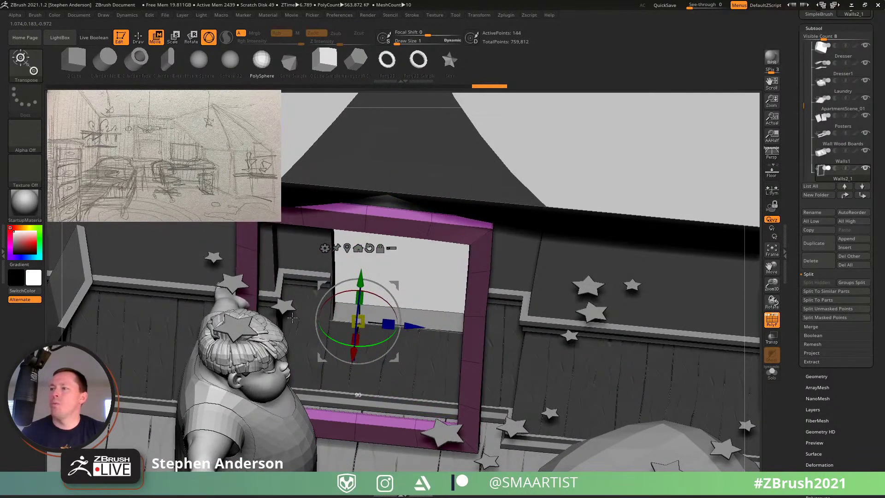
pyautogui.moveTo(391, 288); pyautogui.dragTo(433, 207)
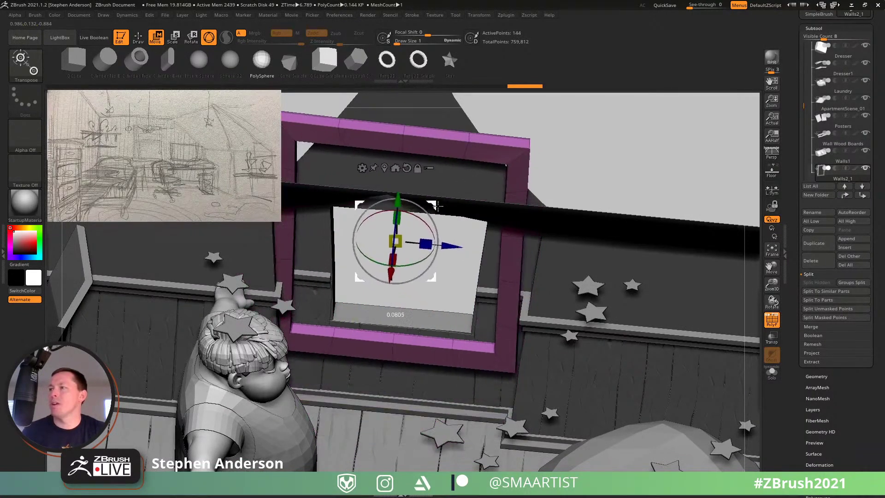
pyautogui.moveTo(489, 290); pyautogui.dragTo(385, 350, button='right')
# Step: Fit the copied frame into the unframed window opening, seating it in the thickness of the wall
pyautogui.moveTo(304, 322); pyautogui.dragTo(275, 330)
pyautogui.moveTo(369, 314); pyautogui.dragTo(397, 203, button='right')
pyautogui.moveTo(377, 174); pyautogui.dragTo(397, 243)
pyautogui.moveTo(397, 244); pyautogui.dragTo(358, 295, button='right')
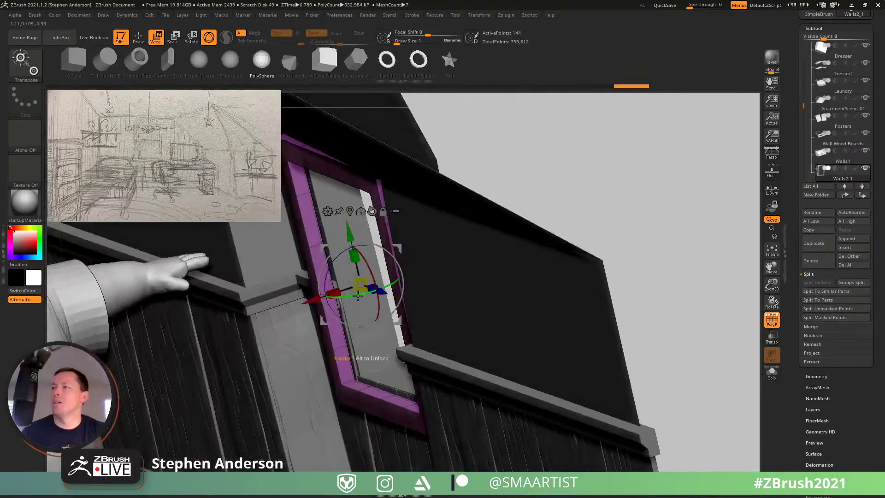
pyautogui.moveTo(348, 285); pyautogui.dragTo(367, 278)
pyautogui.moveTo(359, 280); pyautogui.dragTo(378, 311, button='right')
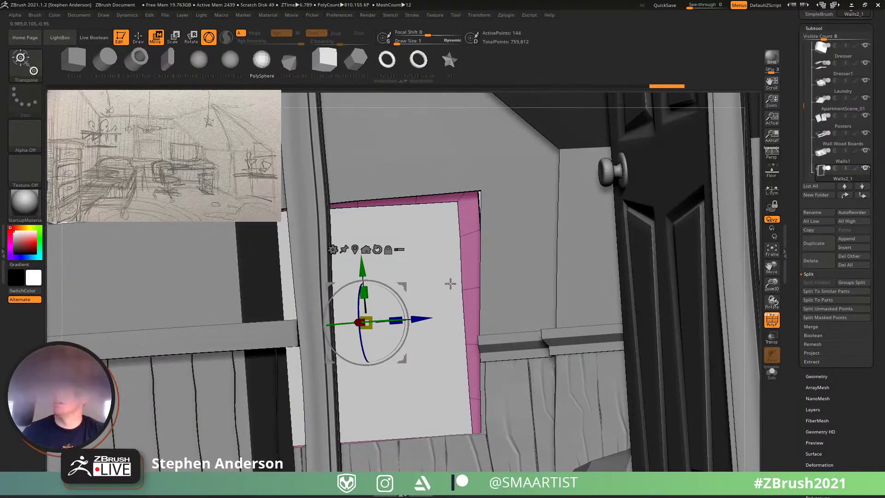
# Step: Activate the Move brush and hide the dresser that blocks the copied window frame
pyautogui.press('q')
pyautogui.press('b')
pyautogui.press('m')
pyautogui.press('v')
pyautogui.moveTo(448, 203)
pyautogui.mouseDown(button='right')
pyautogui.moveTo(460, 190)
pyautogui.moveTo(451, 197)
pyautogui.mouseUp(button='right')
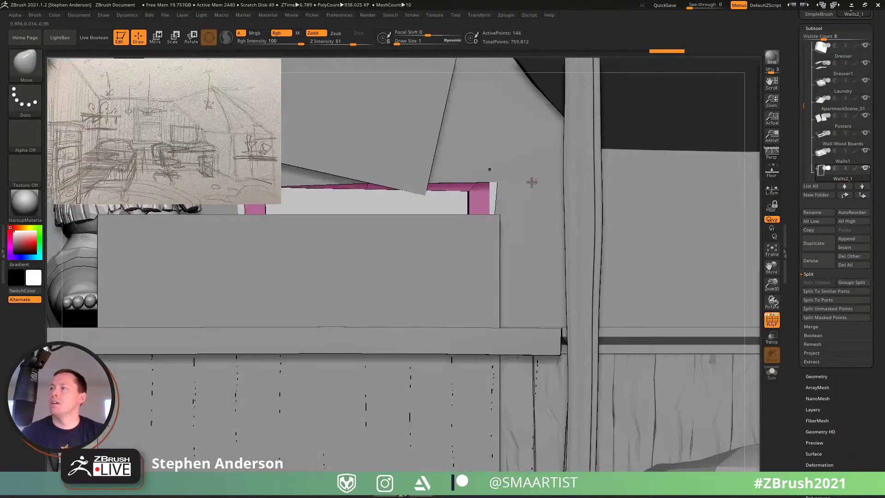
pyautogui.moveTo(531, 182); pyautogui.dragTo(442, 204, button='right')
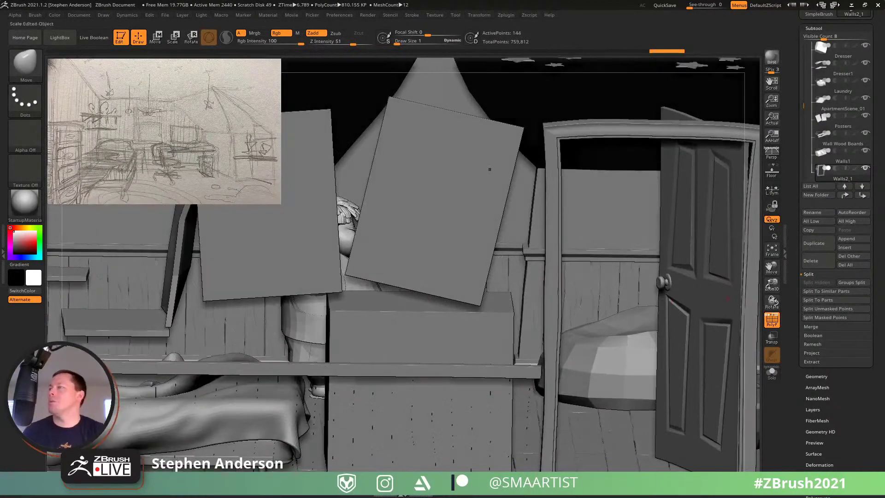
pyautogui.keyDown('alt'); pyautogui.click(512, 318); pyautogui.keyUp('alt')
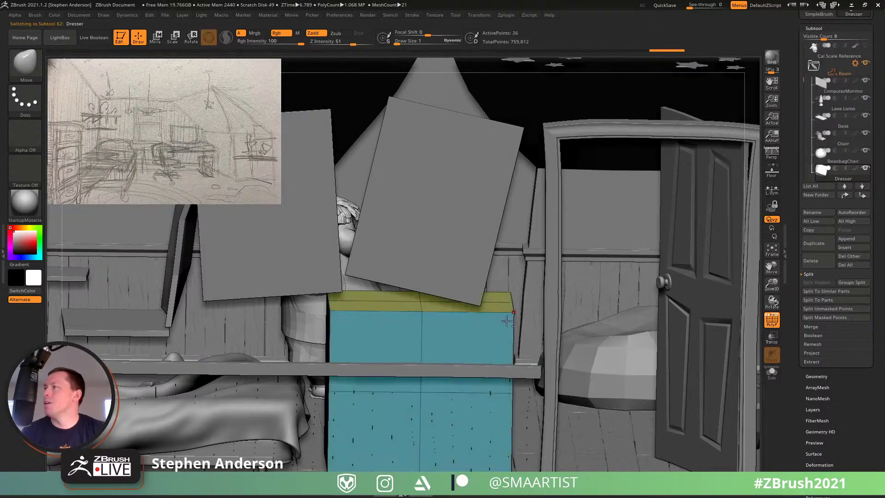
pyautogui.moveTo(576, 302); pyautogui.dragTo(579, 275, button='right')
pyautogui.moveTo(452, 332)
pyautogui.keyDown('ctrl'); pyautogui.mouseDown(button='right')
pyautogui.moveTo(479, 386)
pyautogui.moveTo(426, 306)
pyautogui.mouseUp(button='right'); pyautogui.keyUp('ctrl')
# Step: With the Move brush at draw size 99, pull the frame's upper-left corner outward to match the slanted window opening
pyautogui.press('b')
pyautogui.press('m')
pyautogui.press('v')
pyautogui.press('s')
pyautogui.moveTo(389, 400); pyautogui.dragTo(367, 384)
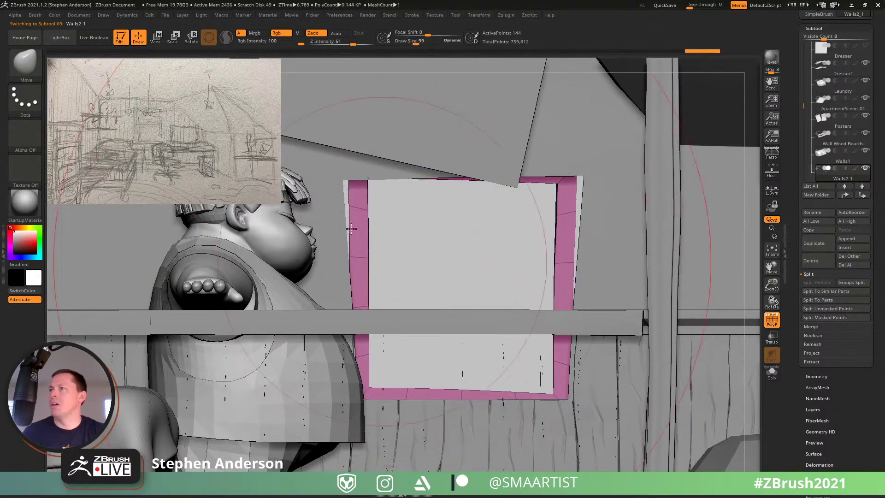
pyautogui.moveTo(354, 179); pyautogui.dragTo(326, 184)
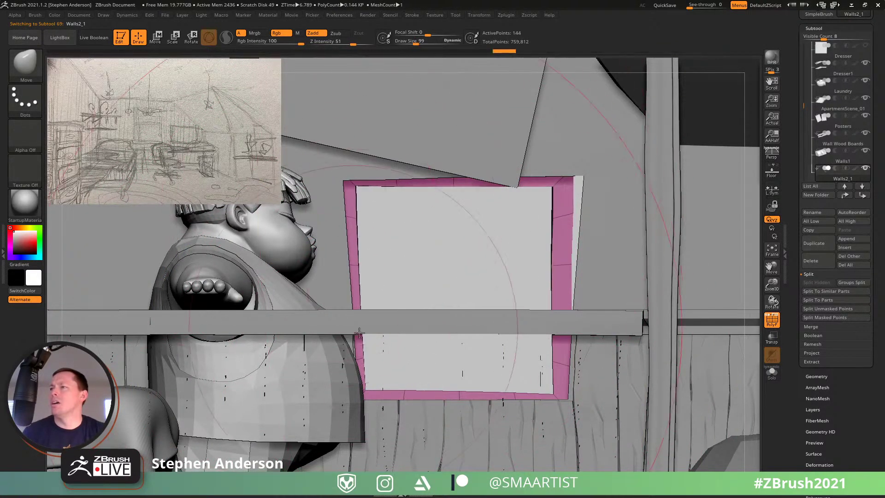
# Step: Reduce the draw size to 69, level the frame's lower edge and pull its upper-right corner out to the opening
pyautogui.press('s')
pyautogui.moveTo(361, 328); pyautogui.dragTo(370, 333)
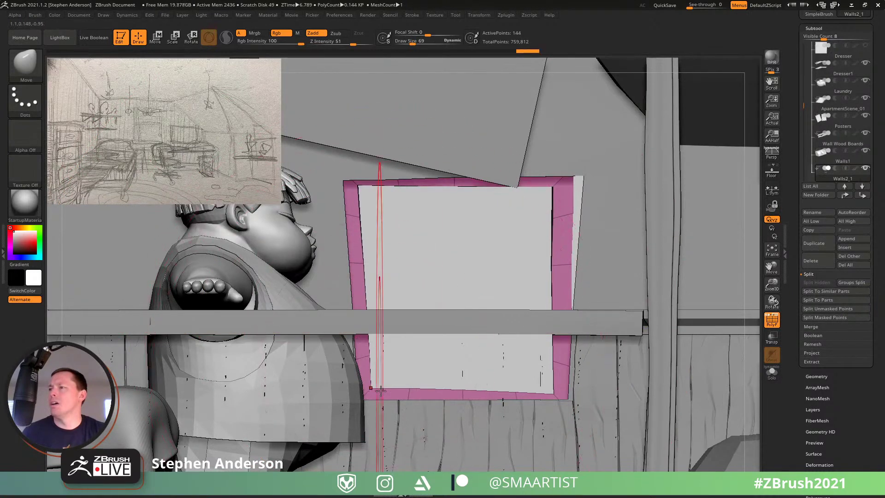
pyautogui.moveTo(573, 391); pyautogui.dragTo(573, 381)
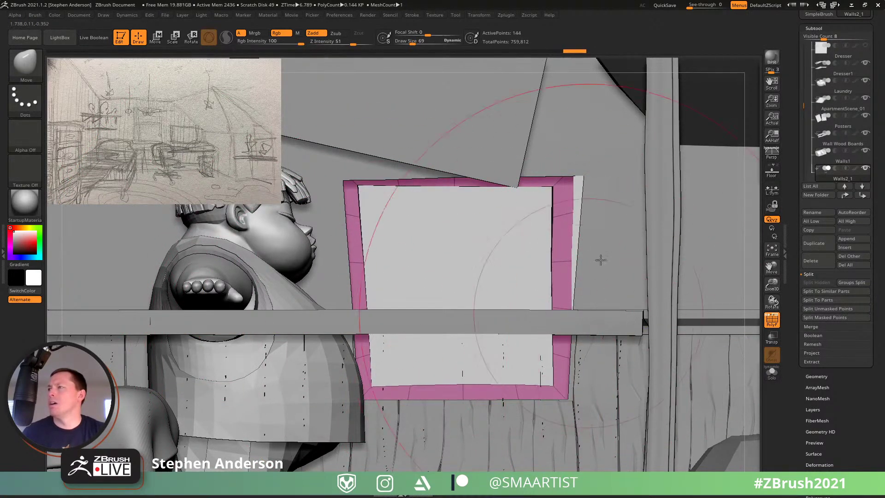
pyautogui.moveTo(572, 173); pyautogui.dragTo(597, 168)
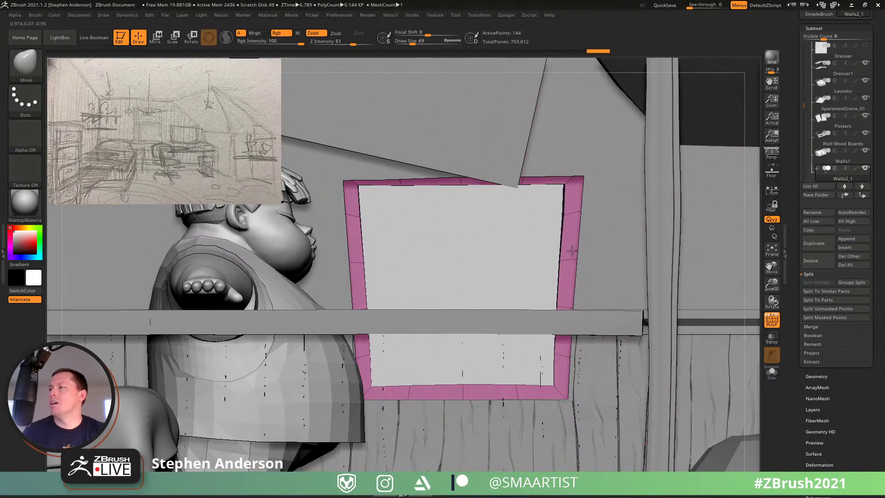
# Step: Even out the frame's top edge, reduce the draw size to 42 and turn off the polyframe display
pyautogui.moveTo(520, 179); pyautogui.dragTo(518, 180)
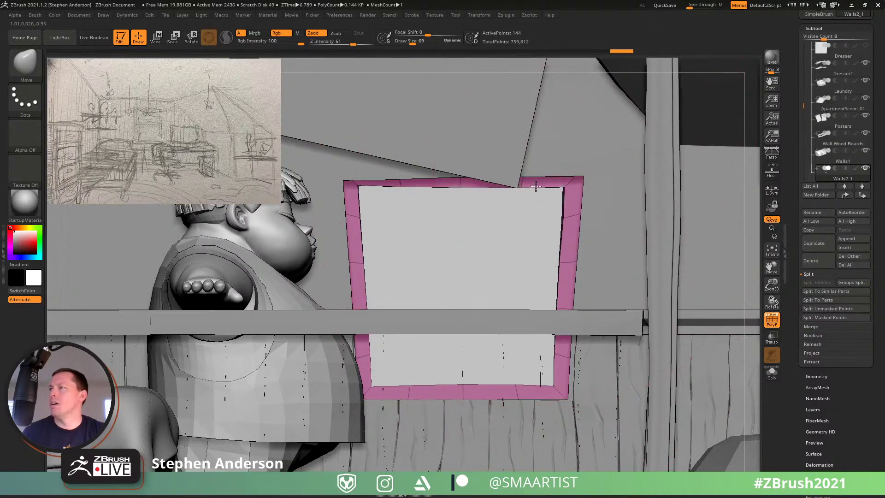
pyautogui.moveTo(347, 189); pyautogui.dragTo(347, 196)
pyautogui.press('s')
pyautogui.moveTo(429, 186); pyautogui.dragTo(440, 188)
pyautogui.keyDown('ctrl'); pyautogui.moveTo(384, 194); pyautogui.dragTo(386, 145, button='right'); pyautogui.keyUp('ctrl')
pyautogui.moveTo(511, 182); pyautogui.dragTo(388, 192, button='right')
pyautogui.hotkey('shift', 'f')
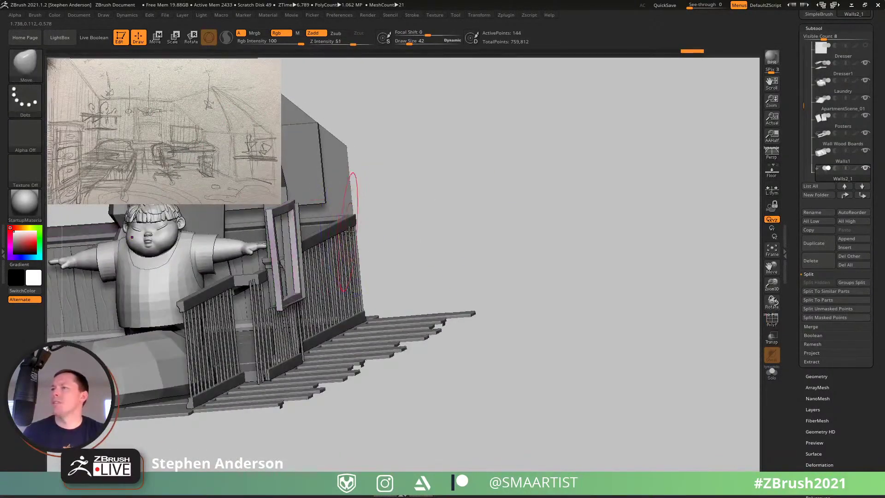
pyautogui.moveTo(349, 230); pyautogui.dragTo(542, 328, button='right')
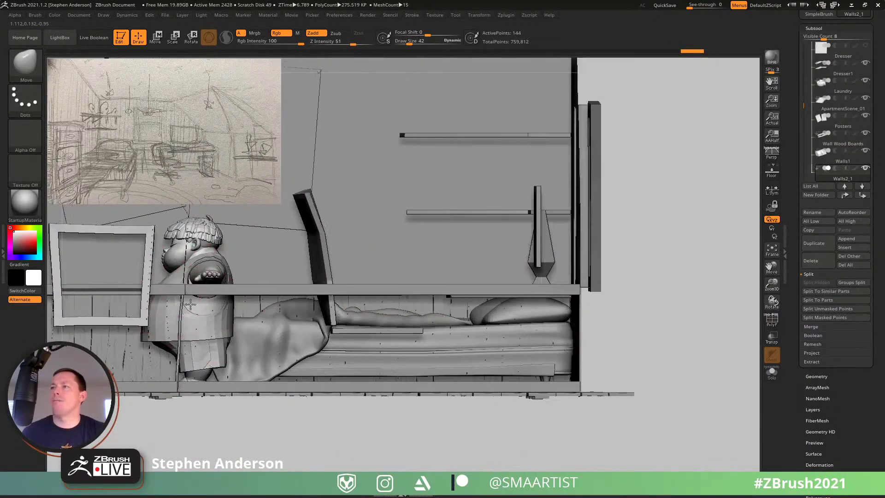
pyautogui.moveTo(191, 304)
pyautogui.mouseDown(button='right')
pyautogui.moveTo(496, 340)
pyautogui.moveTo(489, 342)
pyautogui.moveTo(526, 325)
pyautogui.mouseUp(button='right')
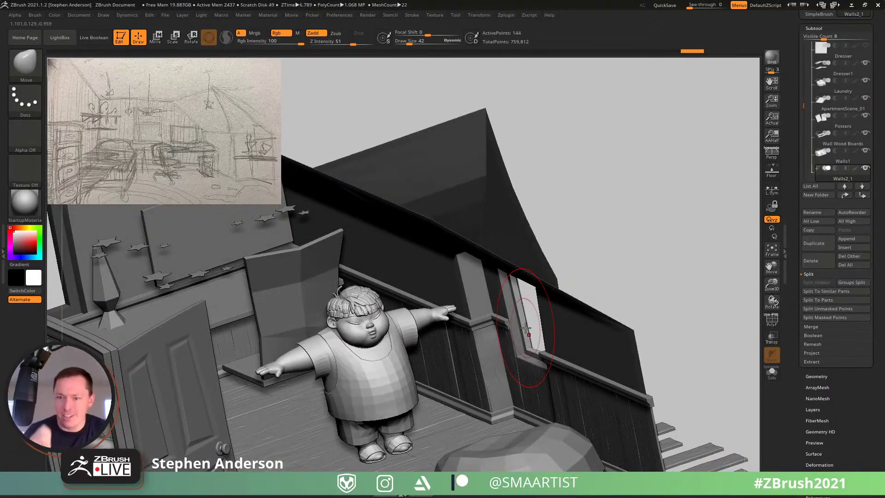
pyautogui.moveTo(510, 324)
pyautogui.mouseDown(button='right')
pyautogui.moveTo(519, 340)
pyautogui.moveTo(451, 276)
pyautogui.moveTo(575, 336)
pyautogui.moveTo(497, 306)
pyautogui.moveTo(429, 336)
pyautogui.moveTo(490, 357)
pyautogui.mouseUp(button='right')
pyautogui.press('ctrl')
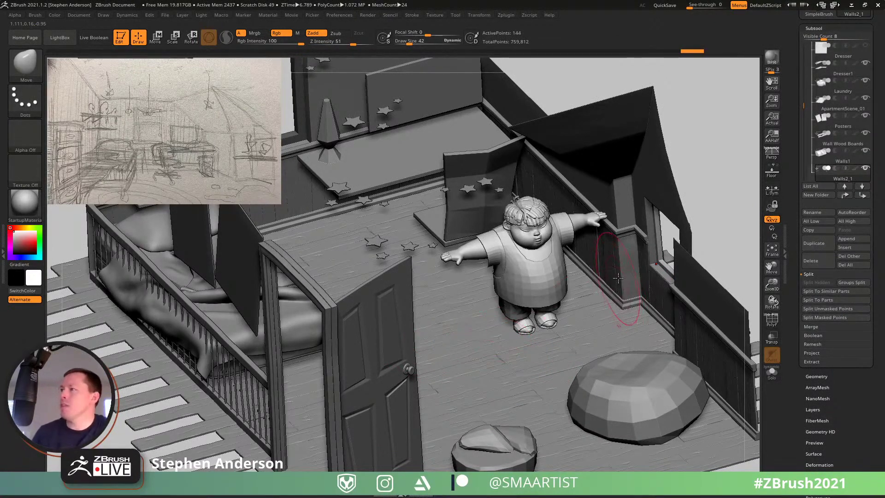
pyautogui.moveTo(617, 274); pyautogui.dragTo(603, 290, button='right')
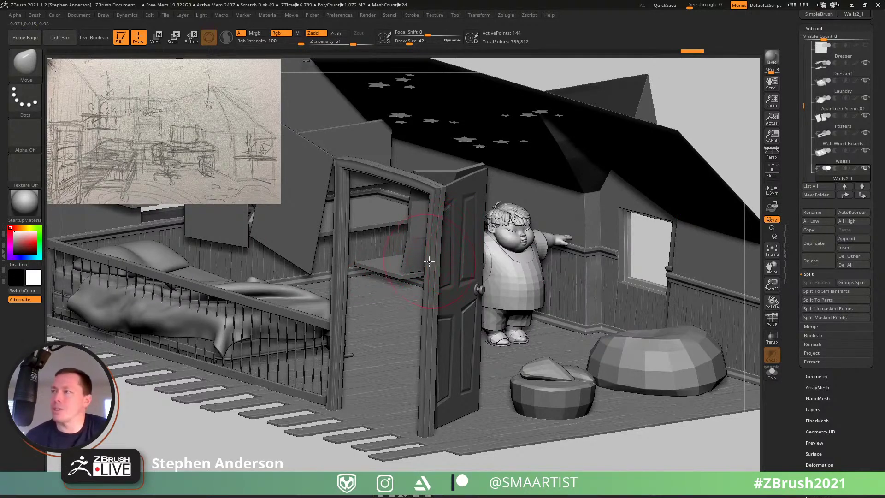
# Step: Examine the whole room from several angles and from above, checking the furniture layout and the empty floor areas
pyautogui.moveTo(429, 261)
pyautogui.mouseDown(button='right')
pyautogui.moveTo(294, 263)
pyautogui.moveTo(432, 331)
pyautogui.moveTo(434, 320)
pyautogui.moveTo(484, 314)
pyautogui.moveTo(420, 342)
pyautogui.moveTo(467, 288)
pyautogui.moveTo(399, 222)
pyautogui.mouseUp(button='right')
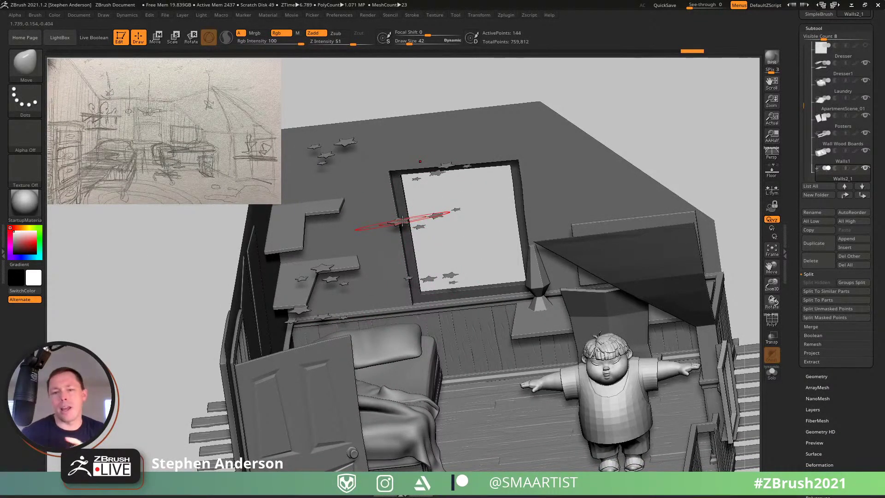
pyautogui.moveTo(607, 358); pyautogui.dragTo(415, 238, button='right')
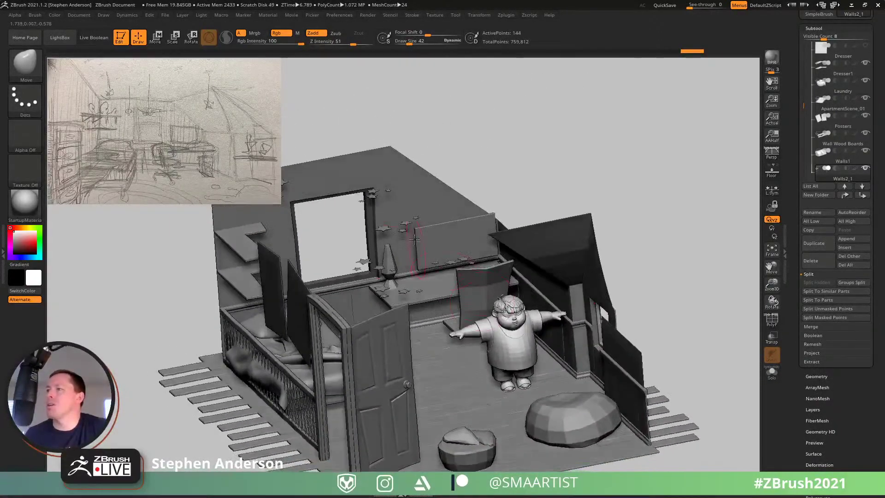
pyautogui.moveTo(445, 288); pyautogui.dragTo(481, 329, button='right')
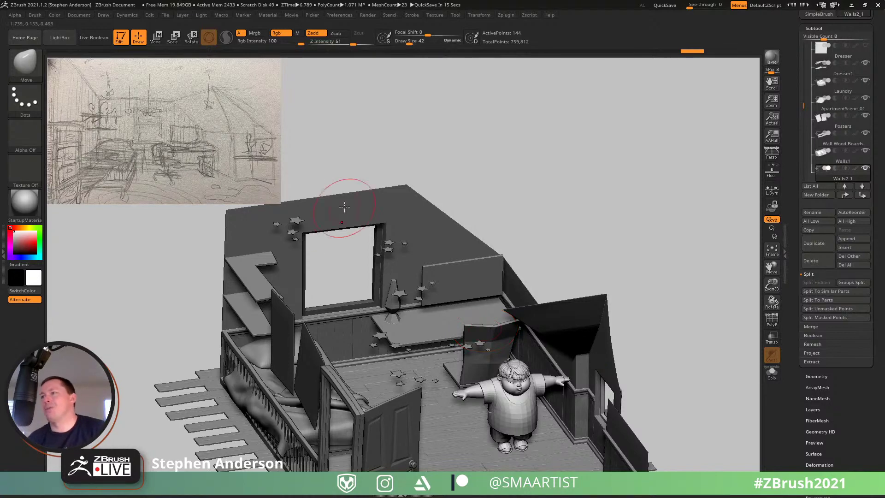
pyautogui.moveTo(393, 310)
pyautogui.mouseDown(button='right')
pyautogui.moveTo(367, 289)
pyautogui.moveTo(391, 305)
pyautogui.mouseUp(button='right')
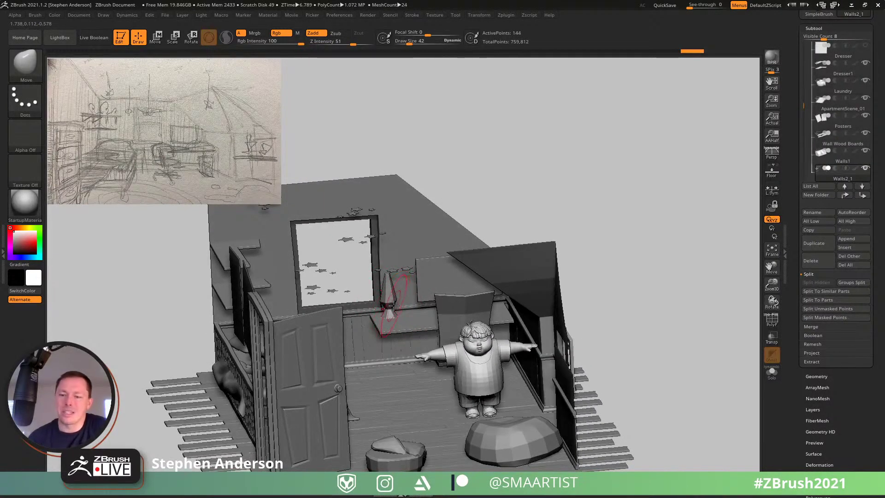
pyautogui.moveTo(404, 312); pyautogui.dragTo(360, 425, button='right')
pyautogui.moveTo(483, 334)
pyautogui.mouseDown(button='right')
pyautogui.moveTo(488, 318)
pyautogui.moveTo(484, 337)
pyautogui.mouseUp(button='right')
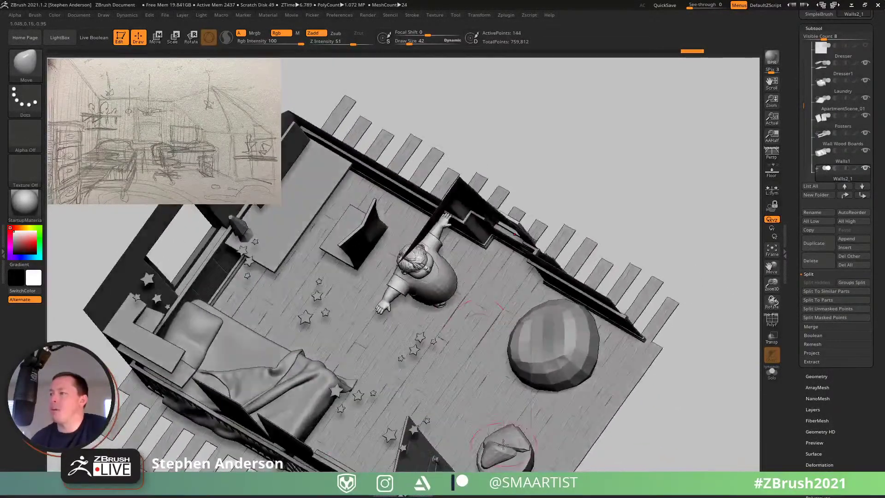
pyautogui.moveTo(510, 426); pyautogui.dragTo(504, 377, button='right')
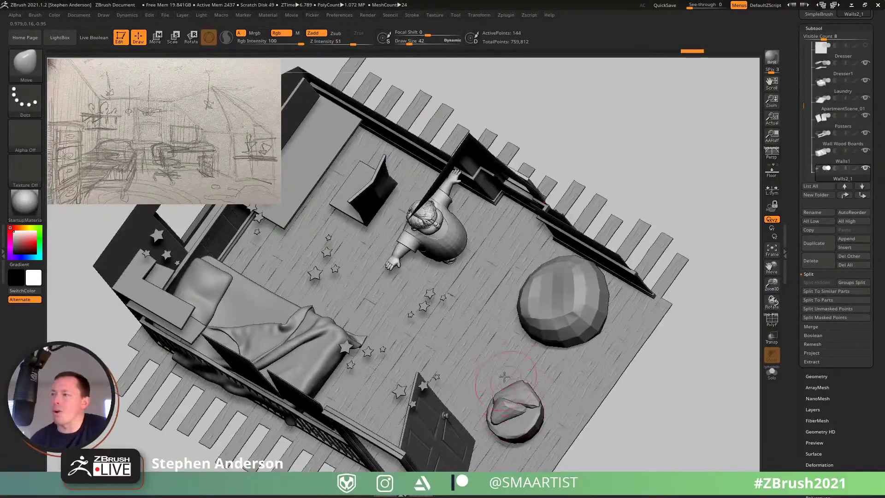
pyautogui.moveTo(484, 326)
pyautogui.mouseDown(button='right')
pyautogui.moveTo(477, 299)
pyautogui.moveTo(521, 266)
pyautogui.moveTo(479, 320)
pyautogui.mouseUp(button='right')
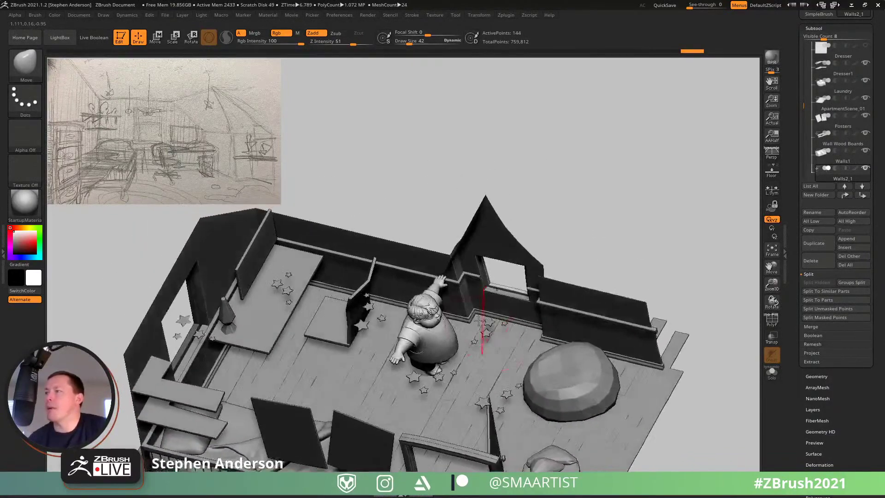
pyautogui.moveTo(418, 393); pyautogui.dragTo(438, 323, button='right')
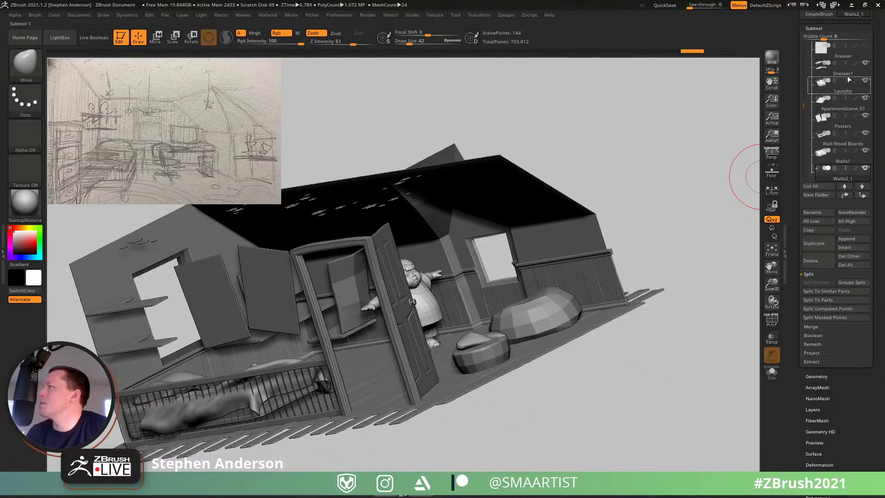
# Step: Show the dresser again and rename the Dresser1 subtool with the shelves as Wall Shelves
pyautogui.moveTo(868, 48)
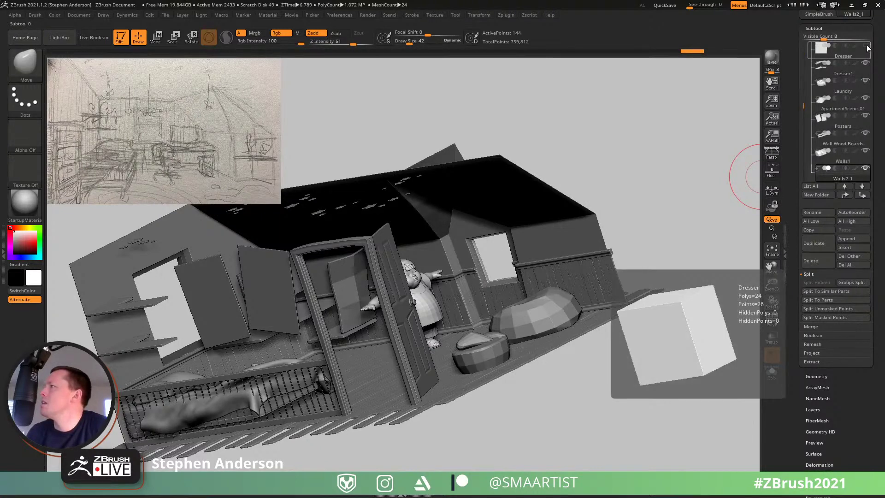
pyautogui.click(848, 74)
pyautogui.click(820, 212)
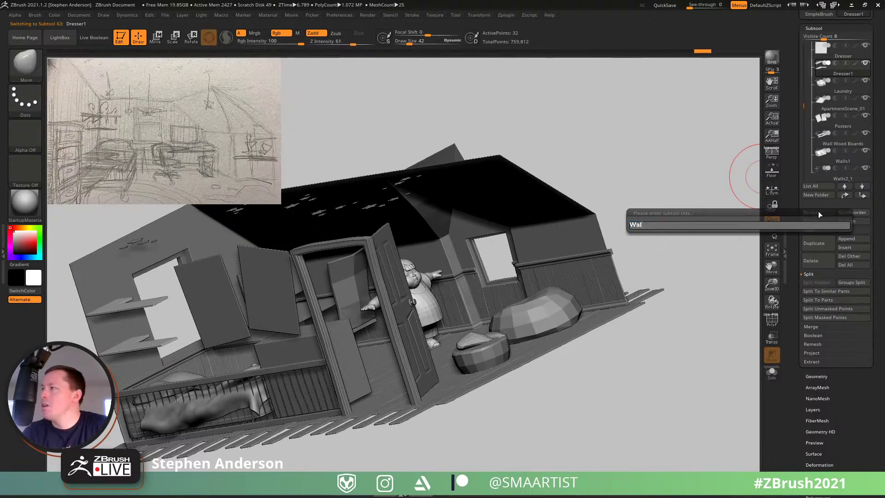
pyautogui.write('Wall Shel')
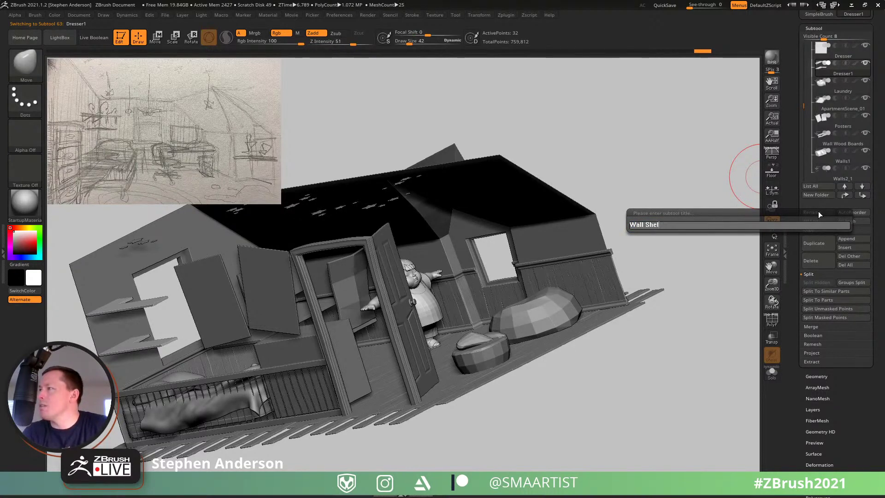
pyautogui.write('ves')
pyautogui.press('Return')
# Step: Try to move and rotate the beanbag chair on the floor between the figure and the bed
pyautogui.moveTo(648, 224); pyautogui.dragTo(576, 300)
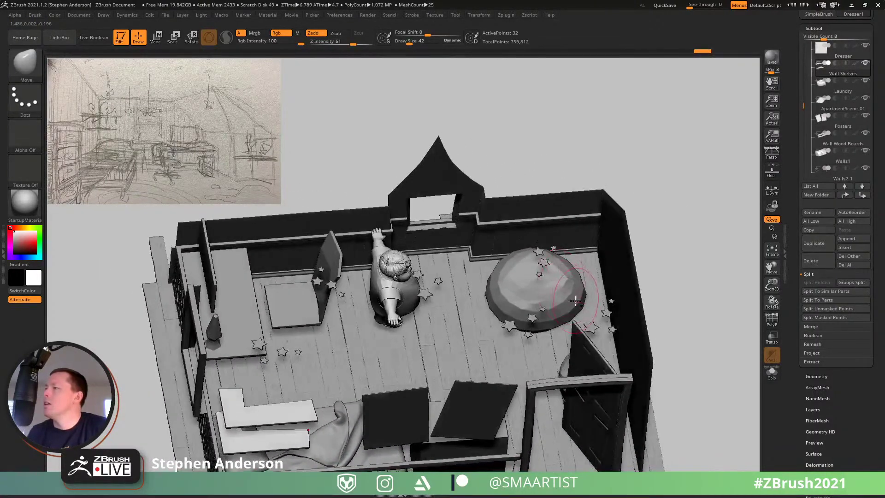
pyautogui.keyDown('alt'); pyautogui.click(576, 300); pyautogui.keyUp('alt')
pyautogui.moveTo(576, 300); pyautogui.dragTo(579, 294, button='right')
pyautogui.press('w')
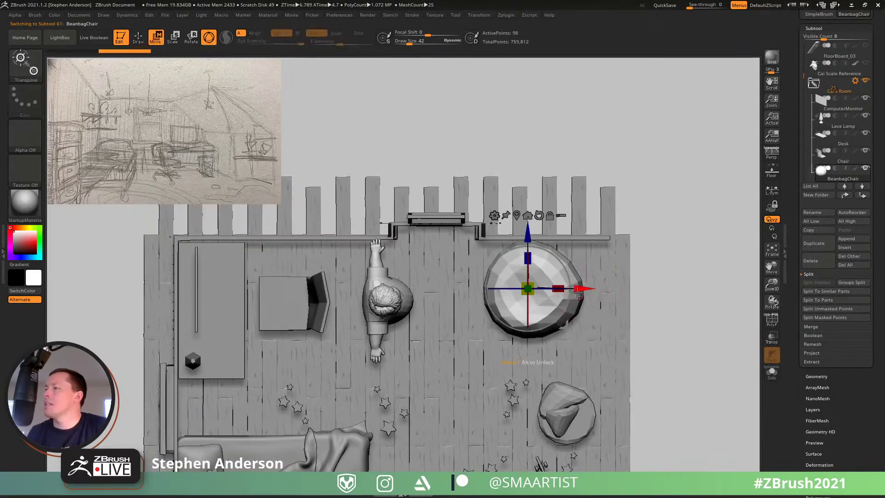
pyautogui.moveTo(579, 294); pyautogui.dragTo(406, 340)
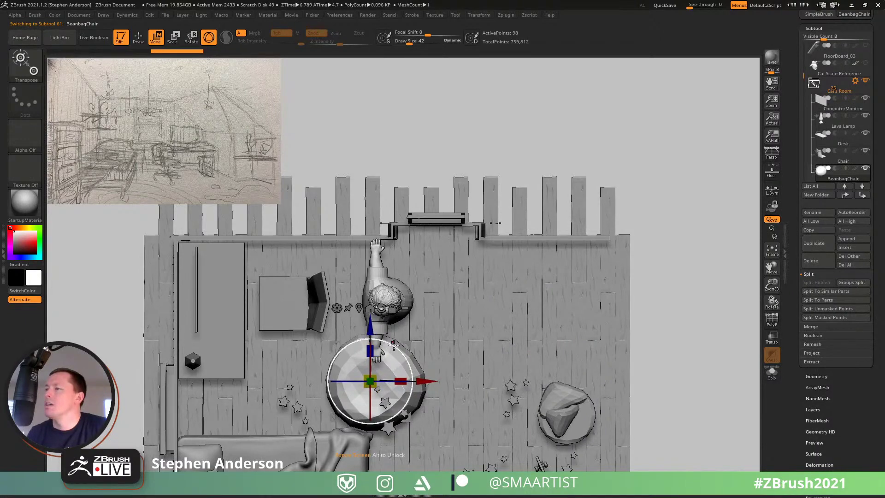
pyautogui.moveTo(357, 435); pyautogui.dragTo(445, 354, button='right')
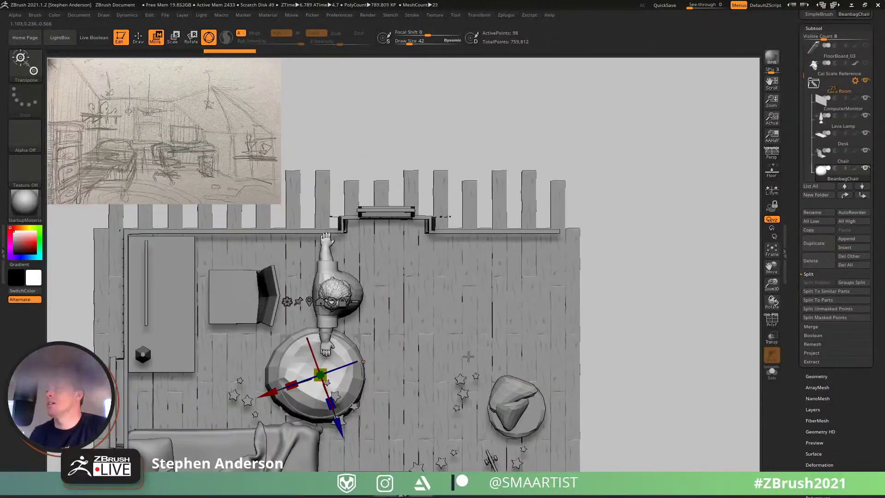
pyautogui.hotkey('ctrl', 'z')
pyautogui.hotkey('ctrl', 'z')
pyautogui.moveTo(515, 241); pyautogui.dragTo(494, 261)
pyautogui.press('q')
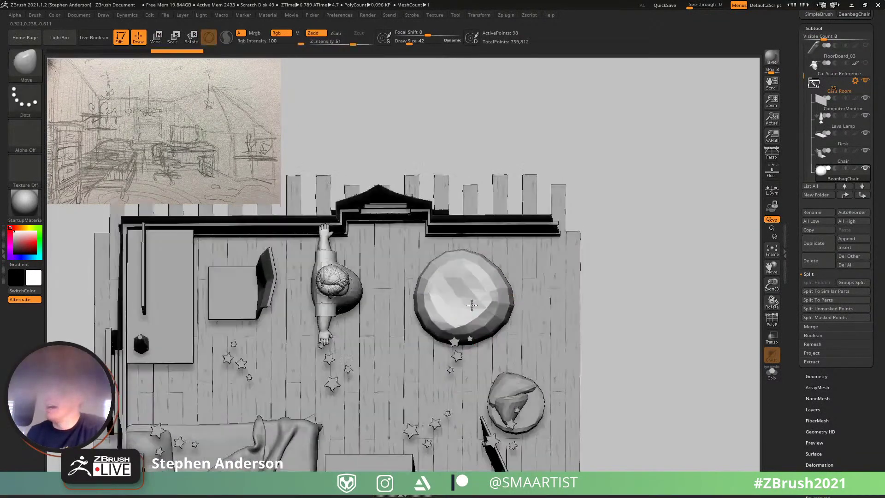
# Step: Duplicate the dresser, place the copy above the original in the subtool list and rename it Table
pyautogui.moveTo(562, 314); pyautogui.dragTo(639, 263)
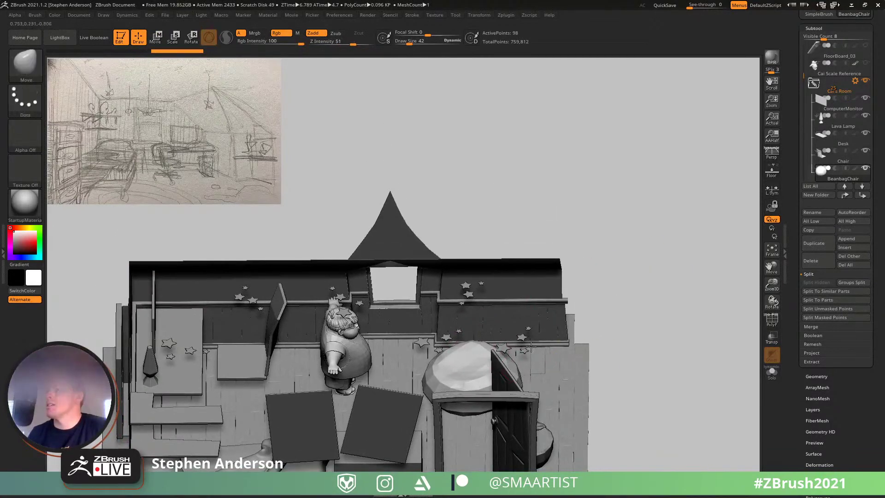
pyautogui.keyDown('alt'); pyautogui.moveTo(406, 471); pyautogui.dragTo(444, 371, button='right'); pyautogui.keyUp('alt')
pyautogui.keyDown('alt'); pyautogui.click(455, 367); pyautogui.keyUp('alt')
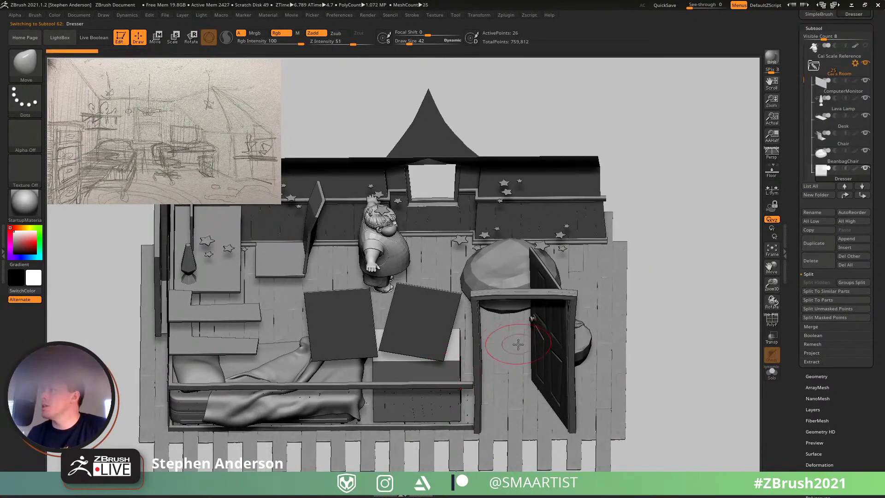
pyautogui.hotkey('ctrl', 'shift', 'd')
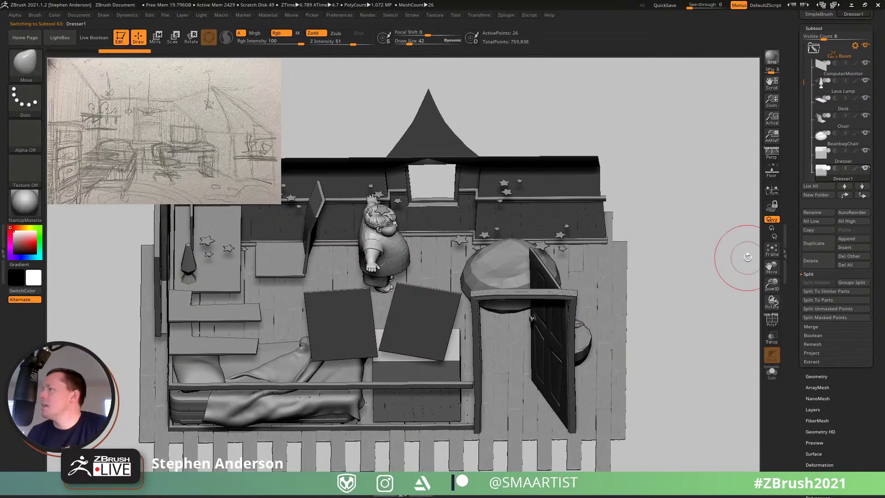
pyautogui.press('ctrl')
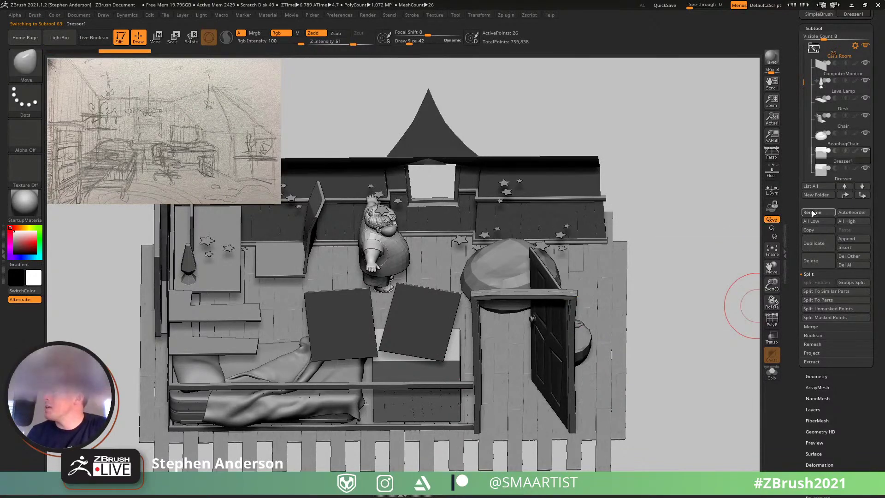
pyautogui.click(811, 212)
pyautogui.write('Tab')
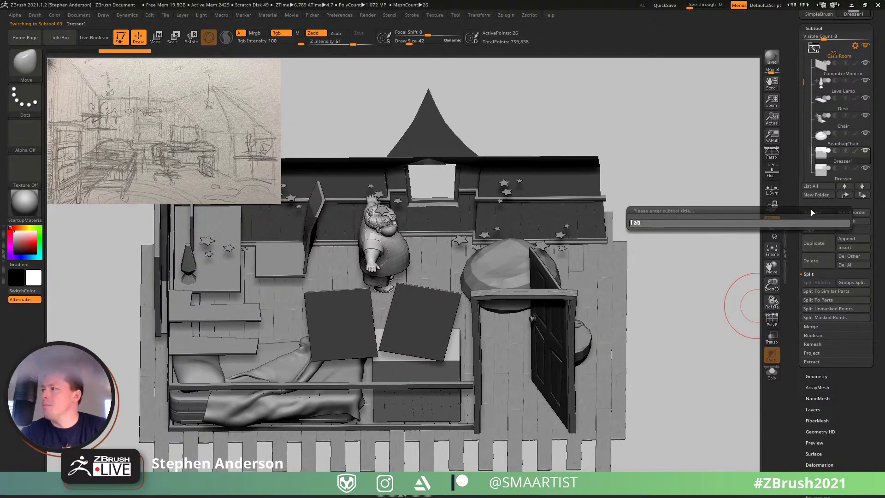
pyautogui.write('le')
pyautogui.press('Return')
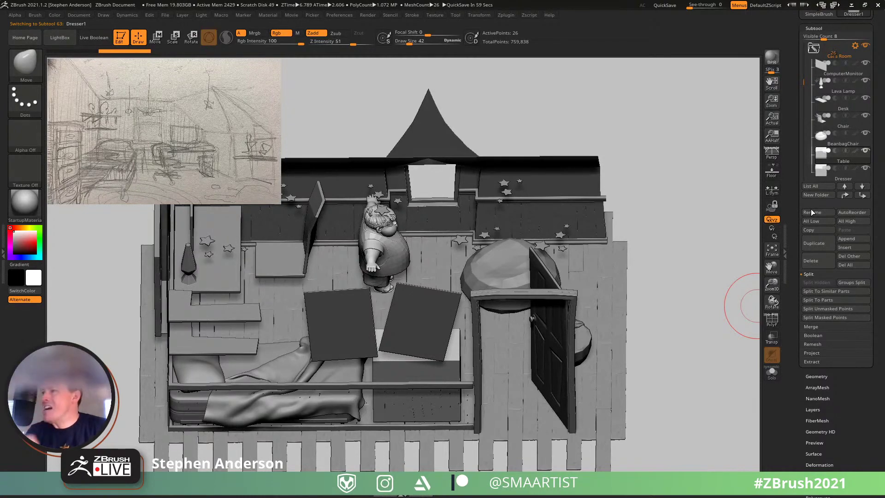
# Step: Move the table straight across the room to the floor area in front of the small window alcove
pyautogui.press('w')
pyautogui.moveTo(539, 279); pyautogui.dragTo(527, 357, button='right')
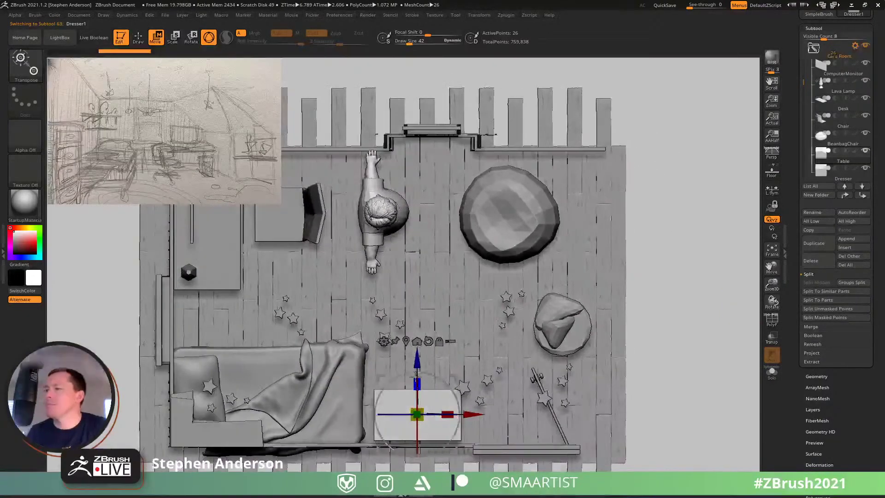
pyautogui.moveTo(422, 364); pyautogui.dragTo(421, 162)
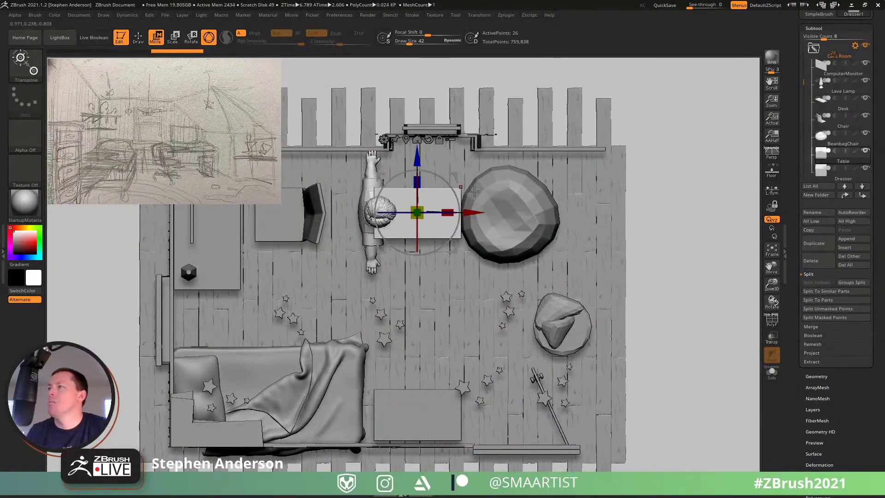
pyautogui.moveTo(502, 208); pyautogui.dragTo(490, 192, button='right')
# Step: Flatten the table block into a raised slab and widen it toward a square tabletop
pyautogui.moveTo(536, 235); pyautogui.dragTo(465, 265, button='right')
pyautogui.moveTo(467, 249); pyautogui.dragTo(506, 331)
pyautogui.moveTo(506, 331); pyautogui.dragTo(499, 183, button='right')
pyautogui.moveTo(460, 199); pyautogui.dragTo(537, 186)
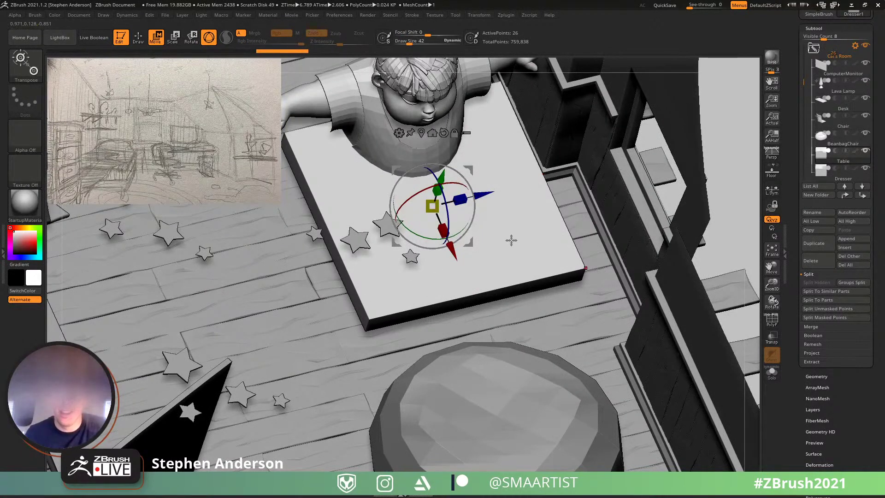
pyautogui.moveTo(503, 279)
pyautogui.keyDown('ctrl'); pyautogui.mouseDown(button='right')
pyautogui.moveTo(463, 249)
pyautogui.moveTo(475, 274)
pyautogui.moveTo(454, 280)
pyautogui.mouseUp(button='right'); pyautogui.keyUp('ctrl')
pyautogui.press('q')
pyautogui.moveTo(454, 280)
pyautogui.keyDown('alt'); pyautogui.mouseDown(button='right')
pyautogui.moveTo(521, 270)
pyautogui.moveTo(473, 272)
pyautogui.mouseUp(button='right'); pyautogui.keyUp('alt')
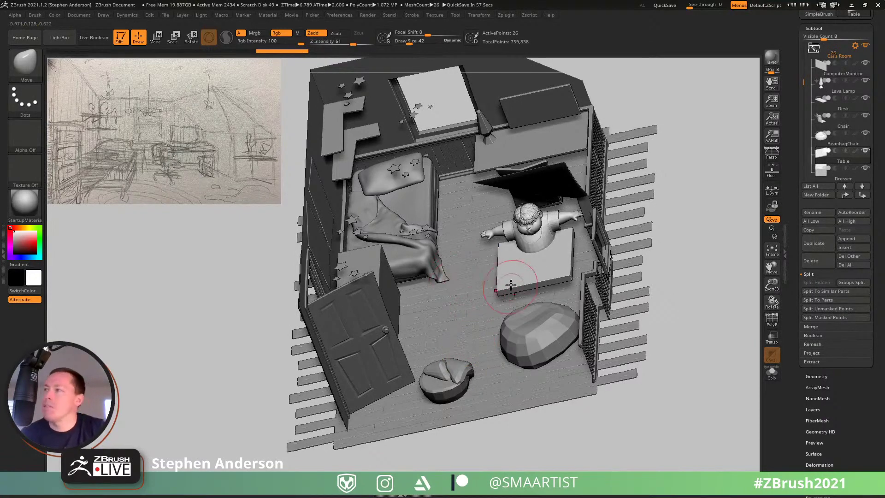
# Step: Scale the tabletop thinner and lower it by about 0.0228
pyautogui.moveTo(510, 285); pyautogui.dragTo(528, 304, button='right')
pyautogui.press('w')
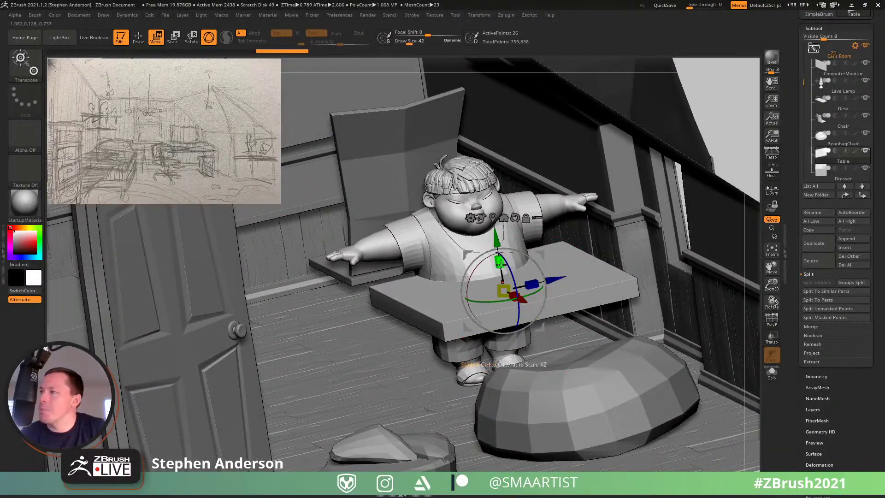
pyautogui.moveTo(506, 280); pyautogui.dragTo(511, 349)
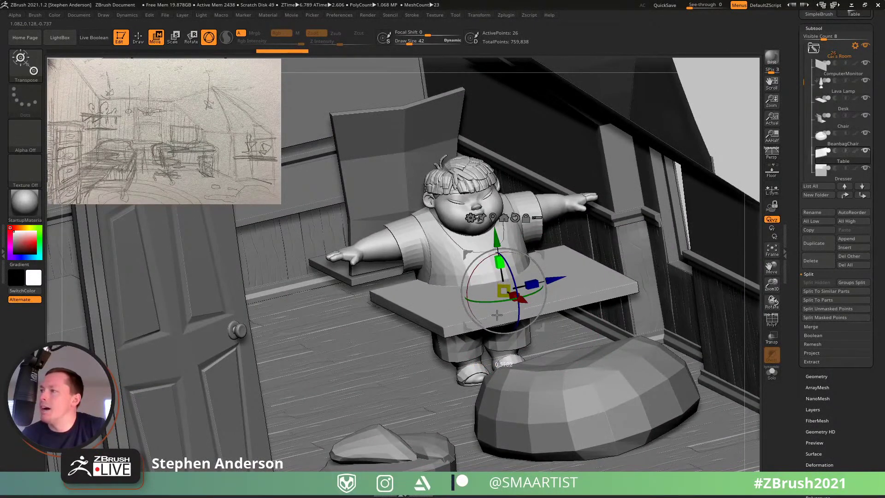
pyautogui.moveTo(560, 300); pyautogui.dragTo(530, 283, button='right')
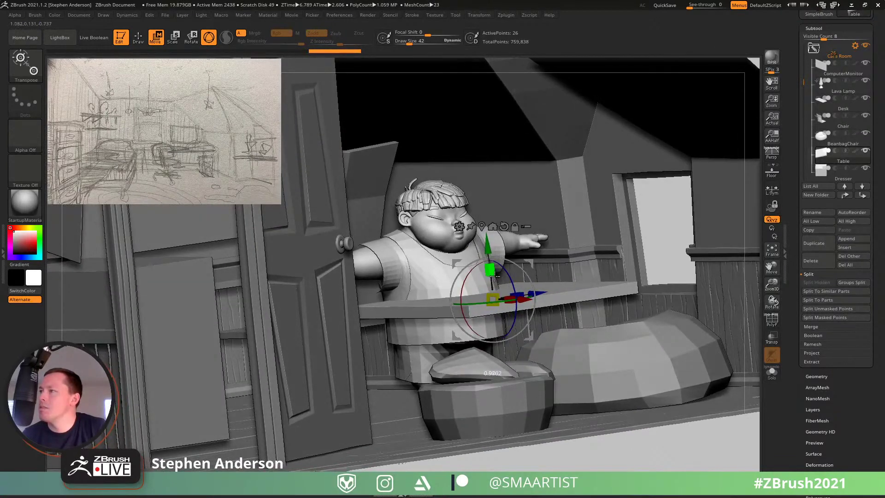
pyautogui.moveTo(494, 275); pyautogui.dragTo(491, 294)
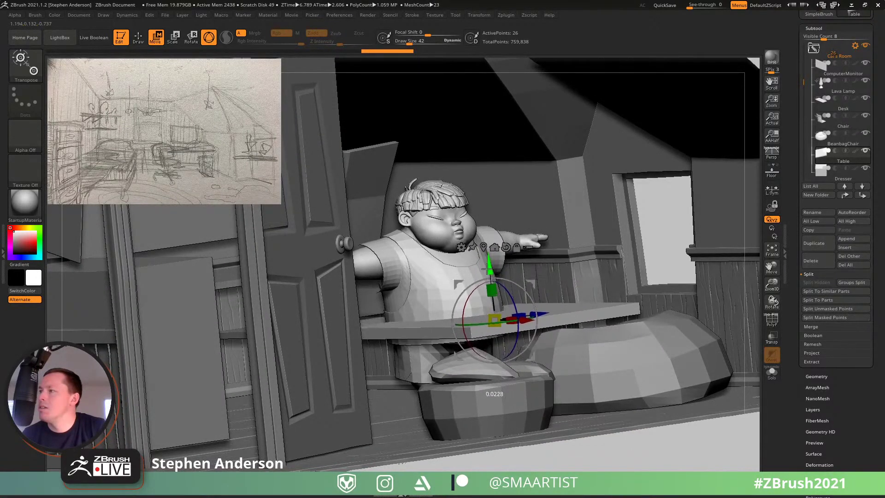
pyautogui.moveTo(487, 267); pyautogui.dragTo(507, 304, button='right')
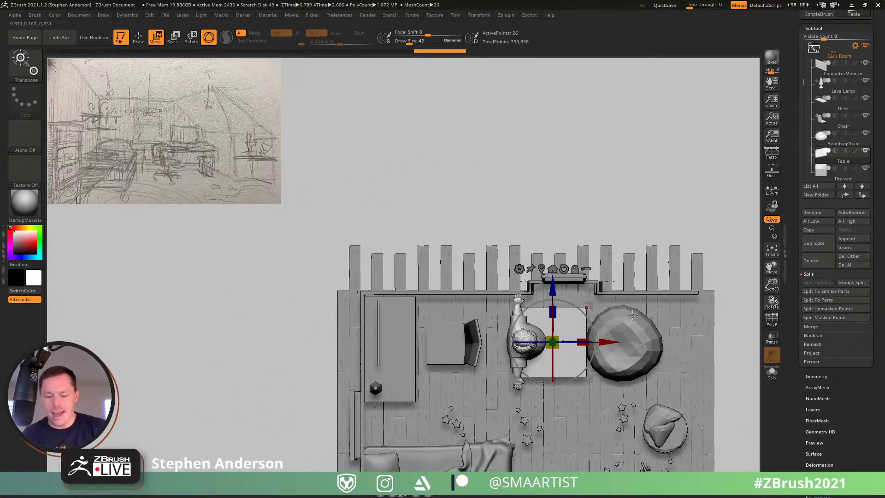
# Step: With the Move brush at draw size 73, pull the tabletop's corners into a slightly irregular outline
pyautogui.press('b')
pyautogui.press('m')
pyautogui.press('v')
pyautogui.keyDown('alt'); pyautogui.moveTo(575, 302); pyautogui.dragTo(584, 314, button='right'); pyautogui.keyUp('alt')
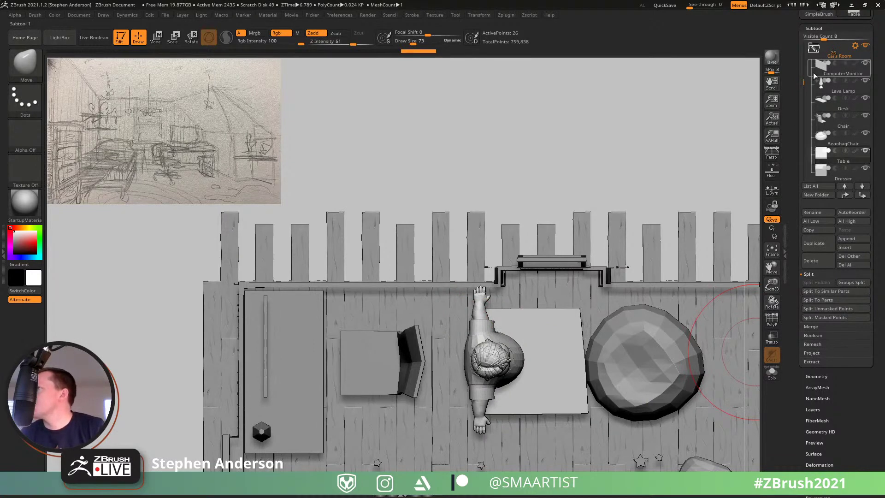
# Step: Hide the character scale reference that overlaps the tabletop
pyautogui.moveTo(803, 82); pyautogui.dragTo(799, 129)
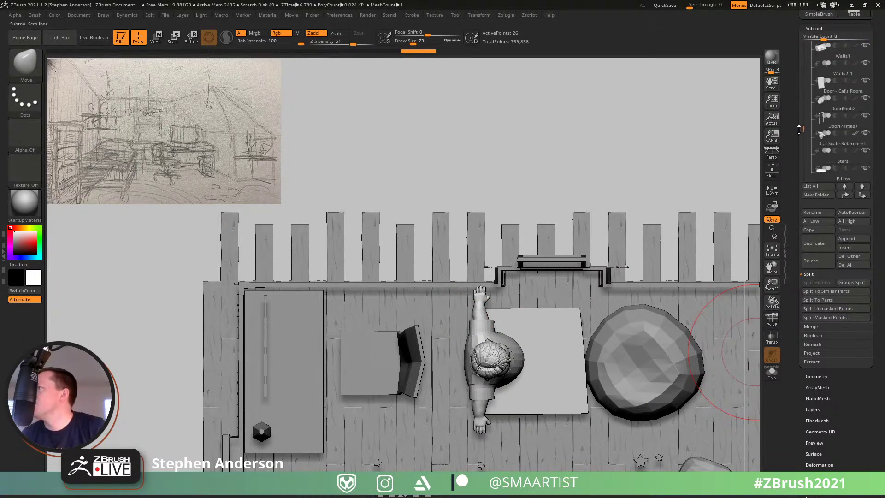
pyautogui.click(865, 116)
pyautogui.keyDown('alt'); pyautogui.moveTo(493, 360); pyautogui.dragTo(395, 286, button='right'); pyautogui.keyUp('alt')
pyautogui.moveTo(395, 286)
pyautogui.keyDown('ctrl'); pyautogui.mouseDown(button='right')
pyautogui.moveTo(430, 264)
pyautogui.moveTo(422, 278)
pyautogui.moveTo(404, 276)
pyautogui.mouseUp(button='right'); pyautogui.keyUp('ctrl')
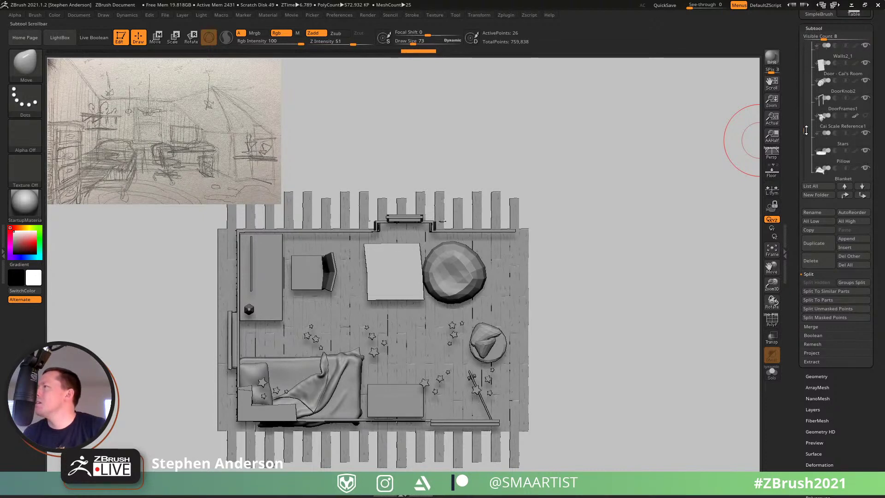
pyautogui.moveTo(805, 131); pyautogui.dragTo(802, 143)
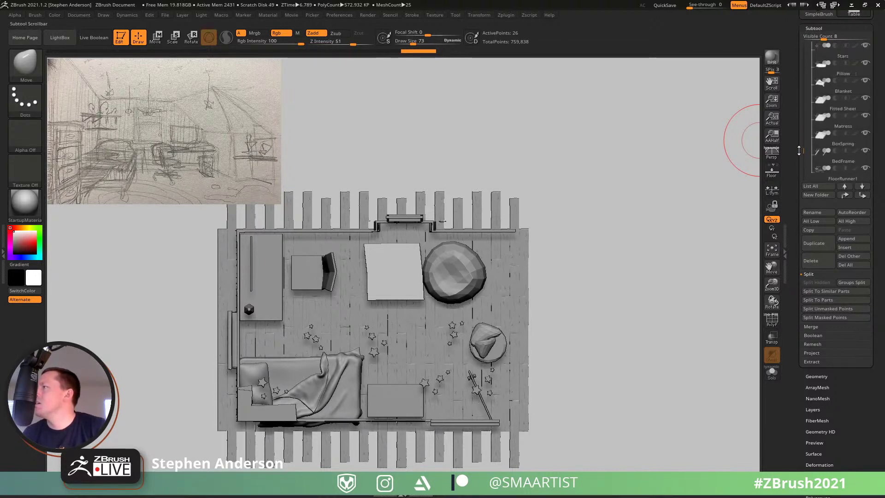
# Step: Show the hidden character scale reference and rotate and move it away from the table onto the floor between desk and bed
pyautogui.moveTo(796, 137); pyautogui.dragTo(800, 134)
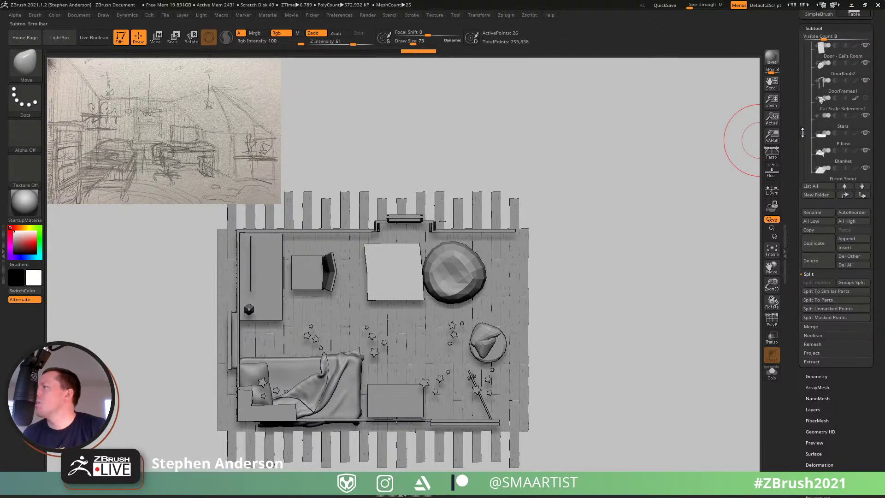
pyautogui.click(847, 106)
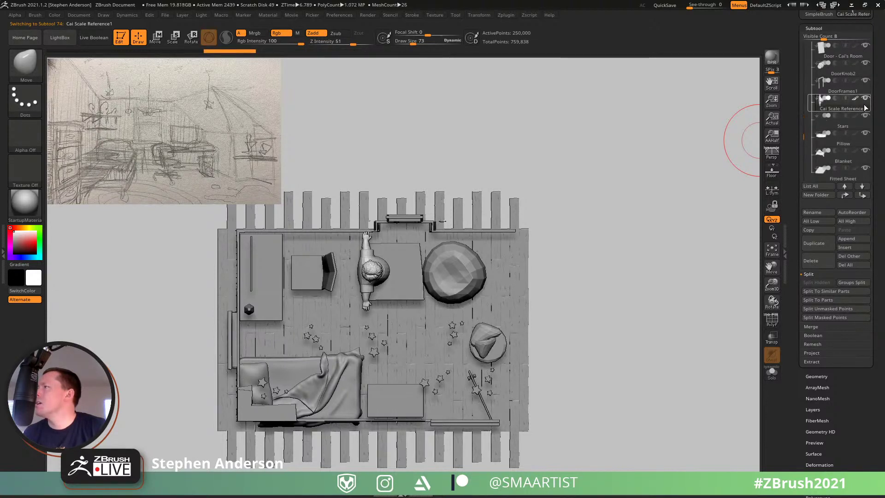
pyautogui.press('w')
pyautogui.moveTo(400, 232); pyautogui.dragTo(388, 303)
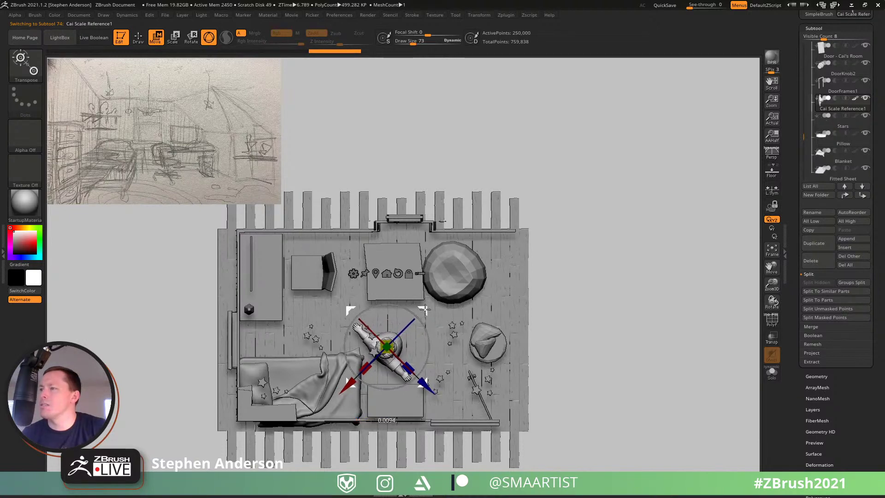
pyautogui.press('q')
pyautogui.moveTo(448, 340)
pyautogui.mouseDown(button='right')
pyautogui.moveTo(425, 266)
pyautogui.moveTo(385, 356)
pyautogui.moveTo(386, 333)
pyautogui.mouseUp(button='right')
pyautogui.press('w')
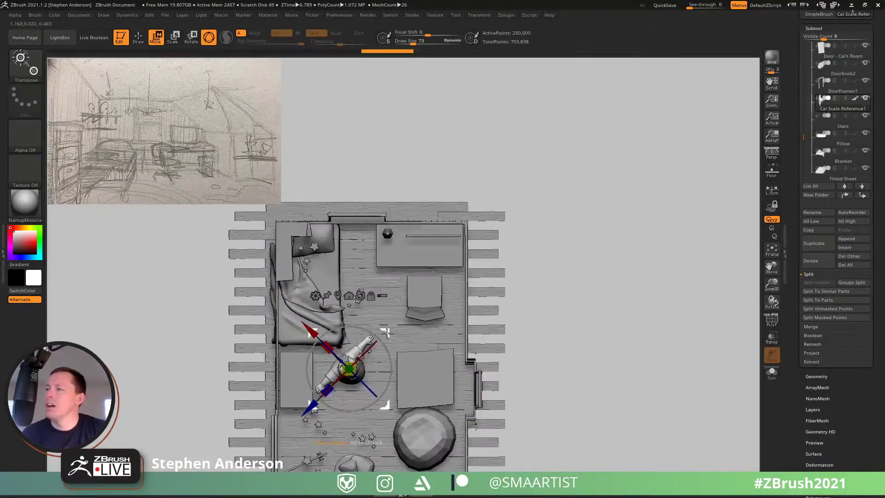
pyautogui.moveTo(416, 260)
pyautogui.mouseDown(button='right')
pyautogui.moveTo(436, 221)
pyautogui.moveTo(443, 251)
pyautogui.moveTo(405, 280)
pyautogui.moveTo(449, 325)
pyautogui.moveTo(393, 360)
pyautogui.moveTo(395, 324)
pyautogui.moveTo(396, 345)
pyautogui.moveTo(480, 253)
pyautogui.moveTo(457, 276)
pyautogui.moveTo(406, 289)
pyautogui.mouseUp(button='right')
pyautogui.press('q')
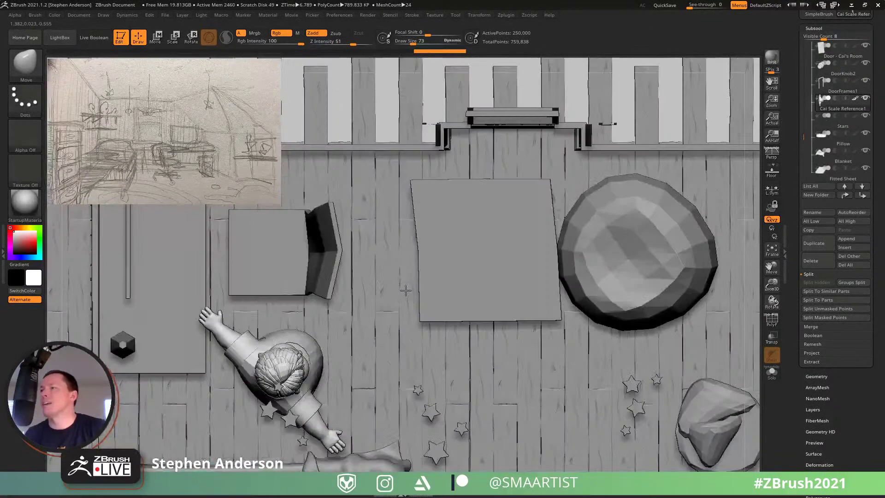
# Step: Isolate the table and delete the edge loop running around the tabletop's side faces with the ZModeler brush
pyautogui.keyDown('alt'); pyautogui.click(453, 302); pyautogui.keyUp('alt')
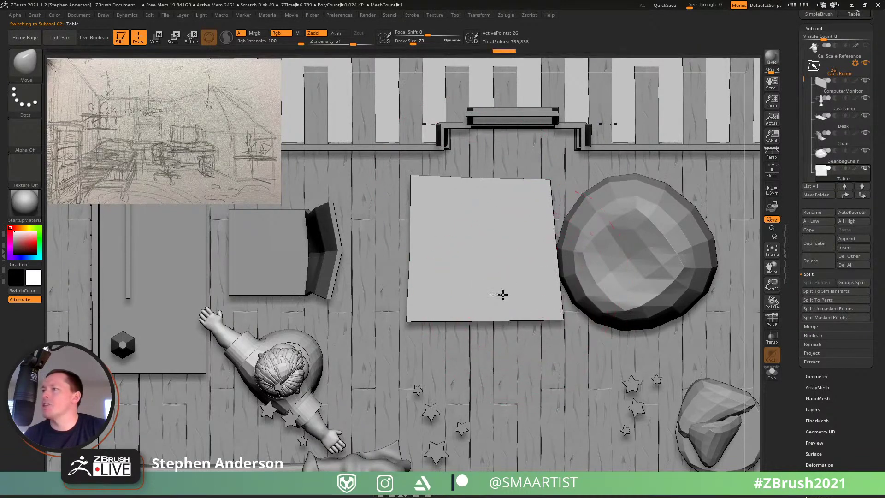
pyautogui.moveTo(490, 253)
pyautogui.mouseDown(button='right')
pyautogui.moveTo(485, 241)
pyautogui.moveTo(523, 238)
pyautogui.mouseUp(button='right')
pyautogui.click(774, 380)
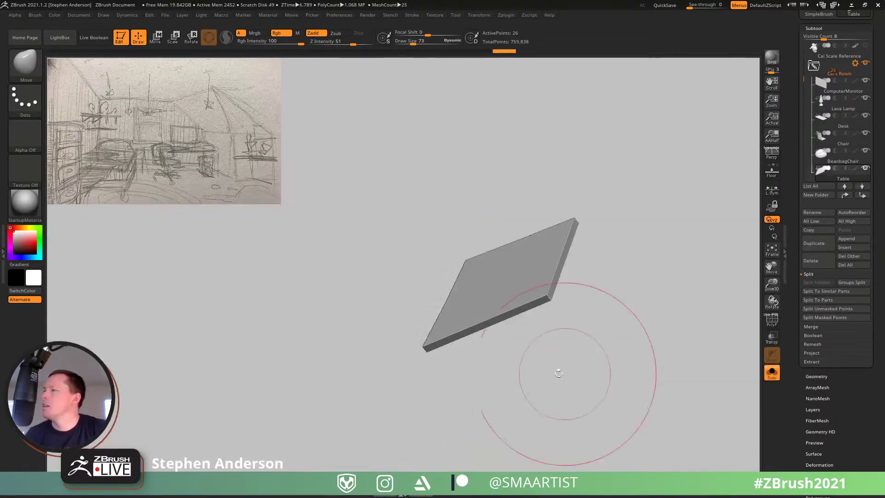
pyautogui.moveTo(558, 372); pyautogui.dragTo(526, 284, button='right')
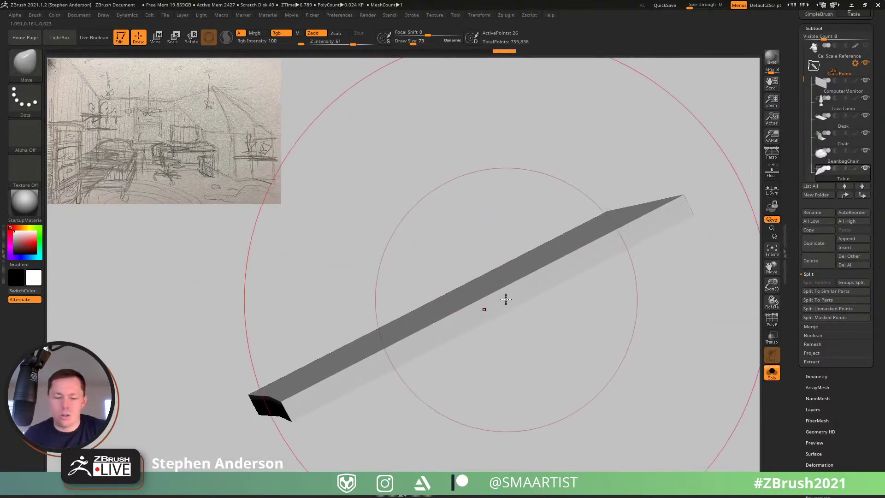
pyautogui.press('b')
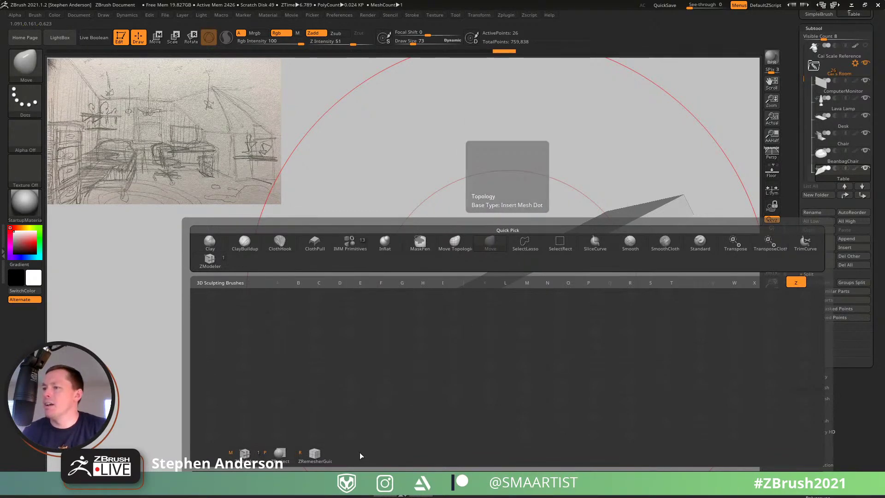
pyautogui.hotkey('shift', 'f')
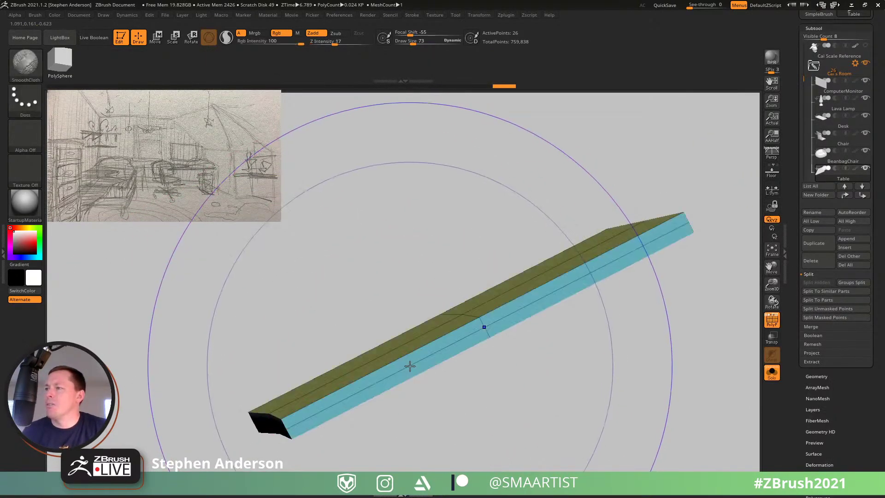
pyautogui.press('space')
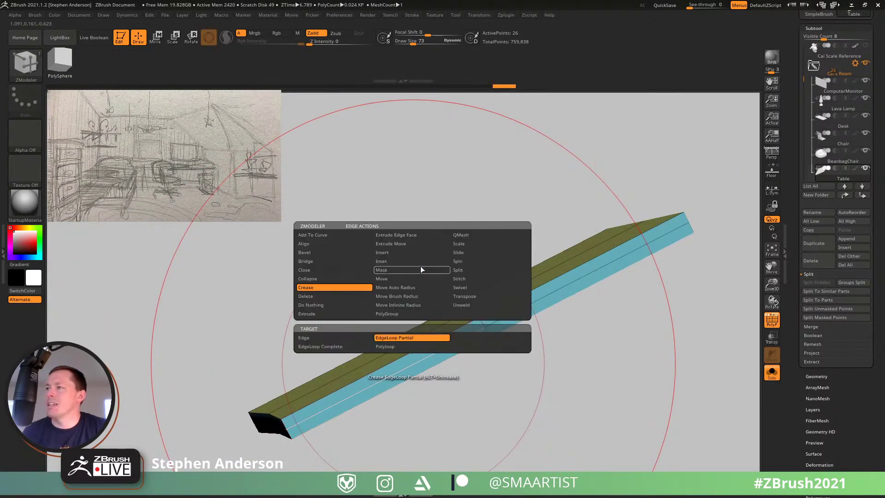
pyautogui.keyDown('alt'); pyautogui.click(393, 372); pyautogui.keyUp('alt')
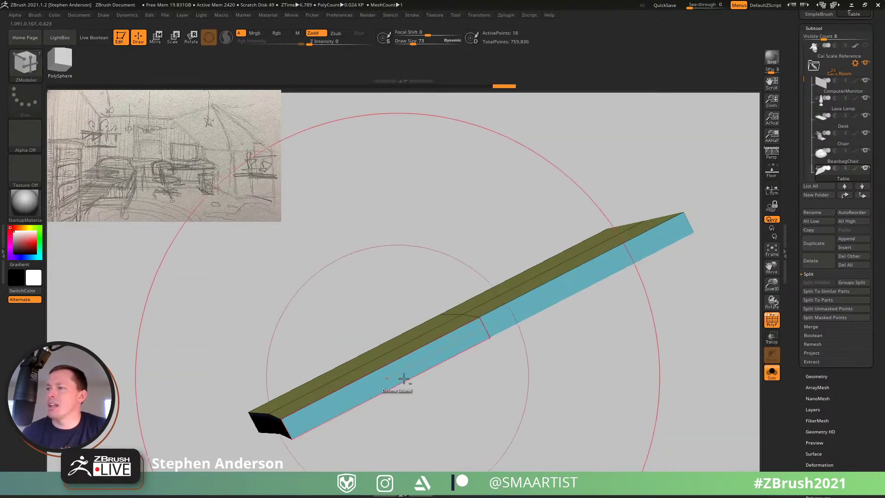
pyautogui.keyDown('ctrl'); pyautogui.moveTo(403, 379); pyautogui.dragTo(502, 292, button='right'); pyautogui.keyUp('ctrl')
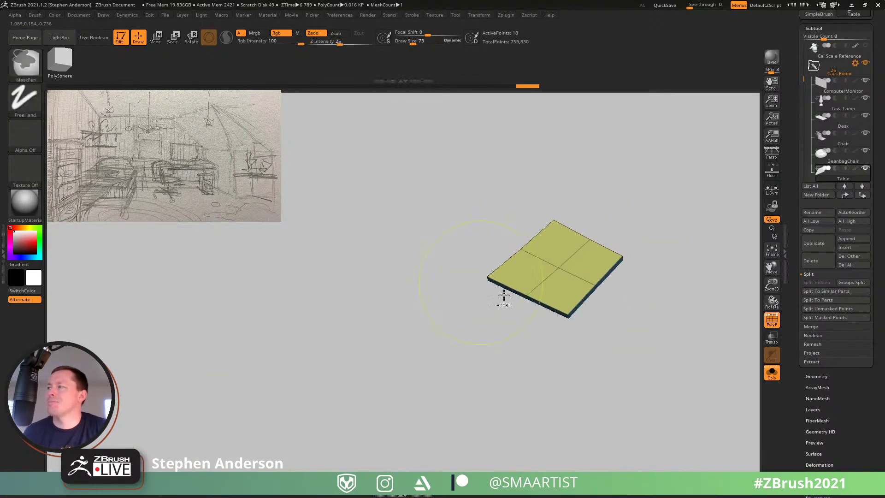
# Step: Bring back the full room and examine the tabletop's height and placement against the window, beanbag chair and surrounding furniture
pyautogui.click(771, 373)
pyautogui.moveTo(610, 343); pyautogui.dragTo(544, 318, button='right')
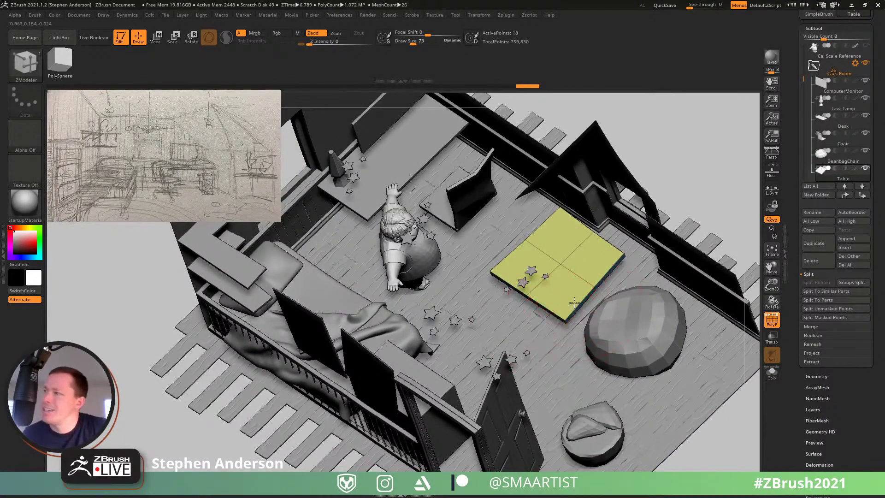
pyautogui.moveTo(574, 303); pyautogui.dragTo(583, 364, button='right')
pyautogui.keyDown('ctrl'); pyautogui.moveTo(583, 364); pyautogui.dragTo(484, 350, button='right'); pyautogui.keyUp('ctrl')
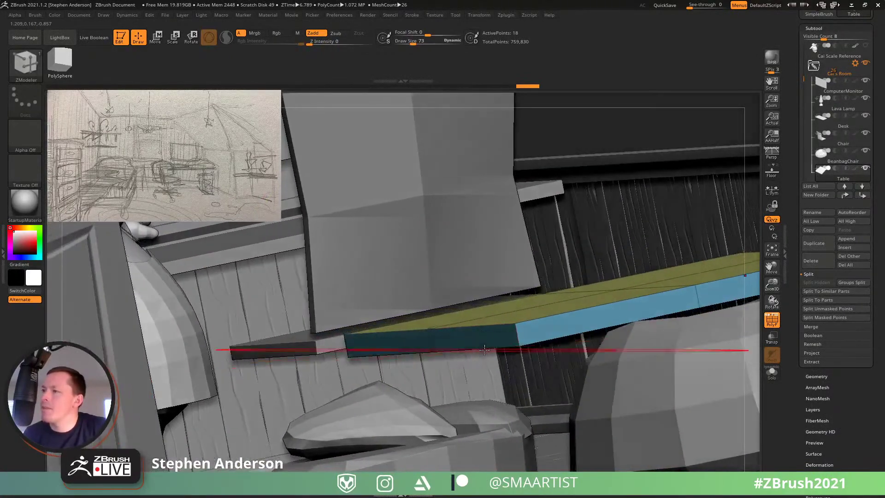
pyautogui.keyDown('ctrl'); pyautogui.moveTo(549, 331); pyautogui.dragTo(504, 276, button='right'); pyautogui.keyUp('ctrl')
pyautogui.press('w')
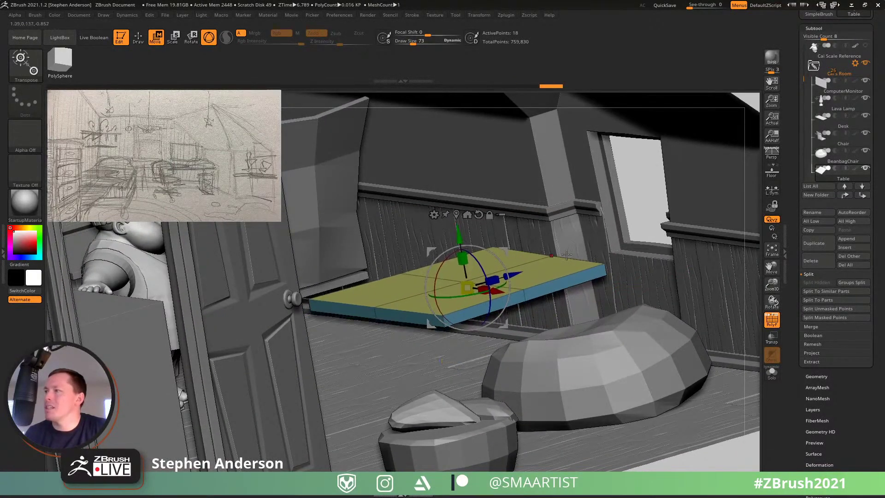
pyautogui.moveTo(566, 255)
pyautogui.mouseDown(button='right')
pyautogui.moveTo(552, 258)
pyautogui.moveTo(564, 249)
pyautogui.moveTo(548, 235)
pyautogui.moveTo(516, 308)
pyautogui.mouseUp(button='right')
pyautogui.press('q')
# Step: Turn off the wireframe display, rotate the tabletop about 177.5 degrees and shift it about 0.034 toward the small window
pyautogui.hotkey('shift', 'f')
pyautogui.moveTo(476, 324); pyautogui.dragTo(505, 383, button='right')
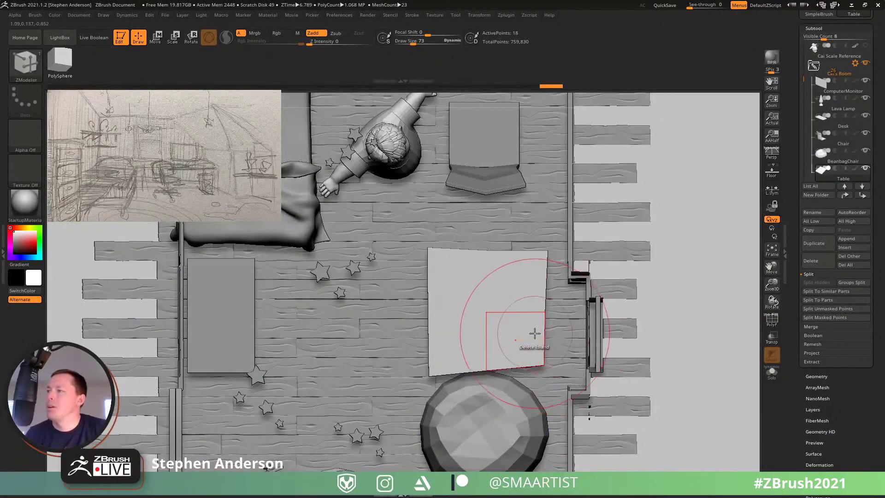
pyautogui.press('e')
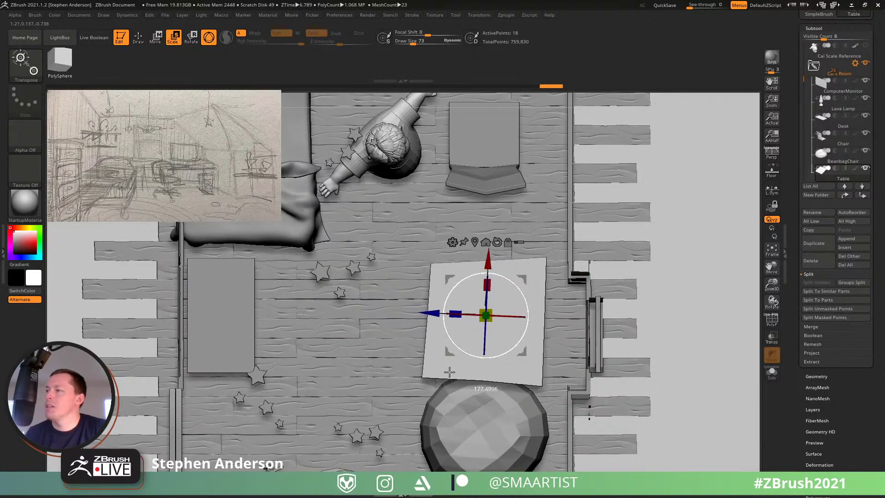
pyautogui.press('q')
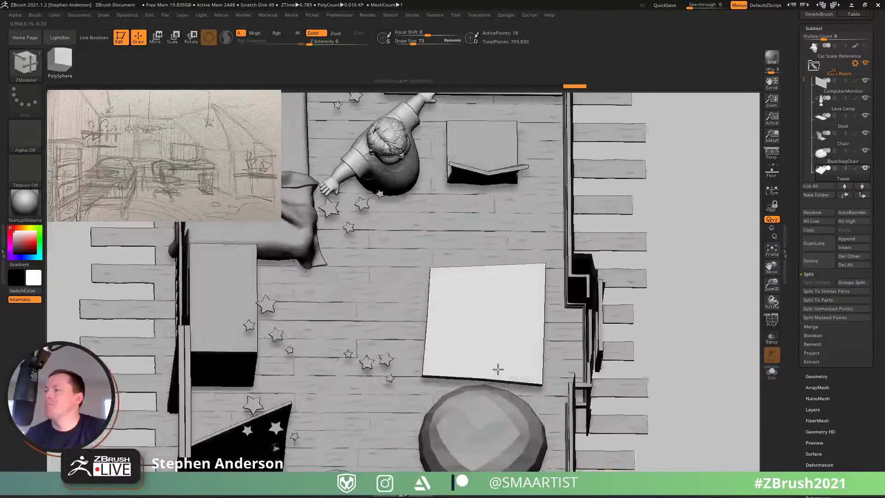
pyautogui.press('w')
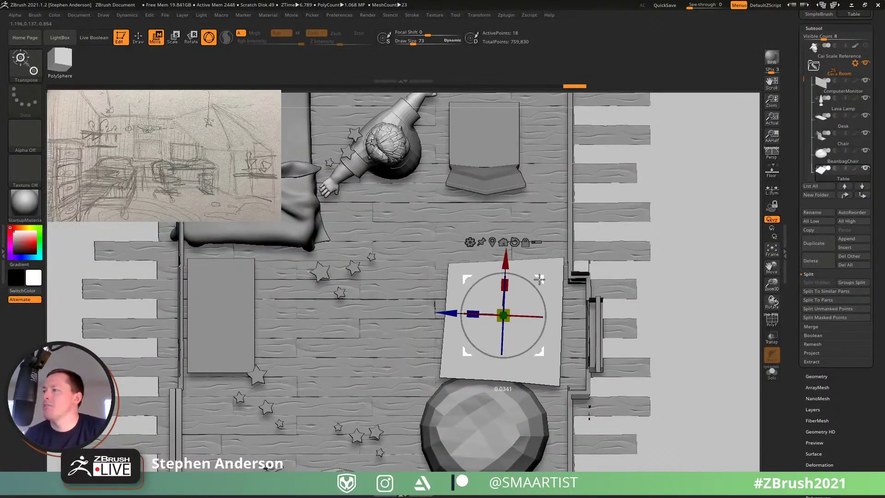
# Step: Isolate the table, duplicate the slab below the tabletop and scale the copy into a narrow central leg
pyautogui.moveTo(561, 285)
pyautogui.mouseDown(button='right')
pyautogui.moveTo(553, 308)
pyautogui.moveTo(565, 267)
pyautogui.moveTo(746, 388)
pyautogui.moveTo(685, 339)
pyautogui.moveTo(712, 293)
pyautogui.mouseUp(button='right')
pyautogui.click(772, 372)
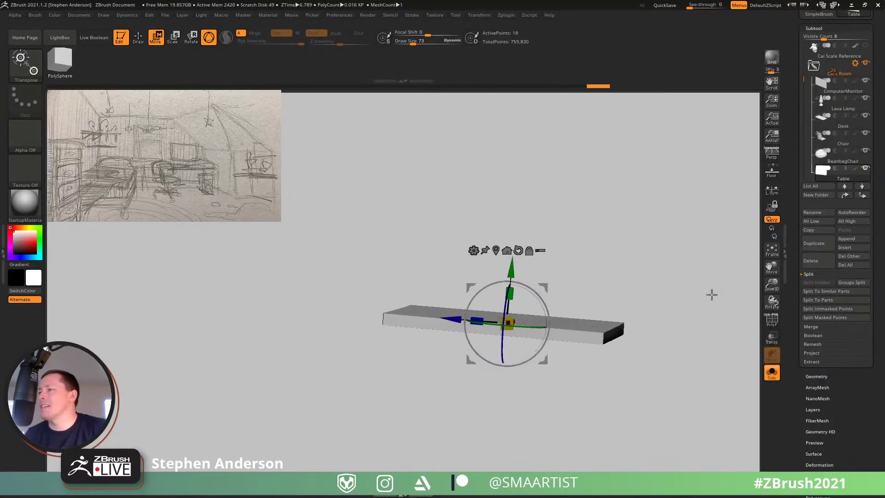
pyautogui.keyDown('ctrl'); pyautogui.moveTo(505, 269); pyautogui.dragTo(501, 350); pyautogui.keyUp('ctrl')
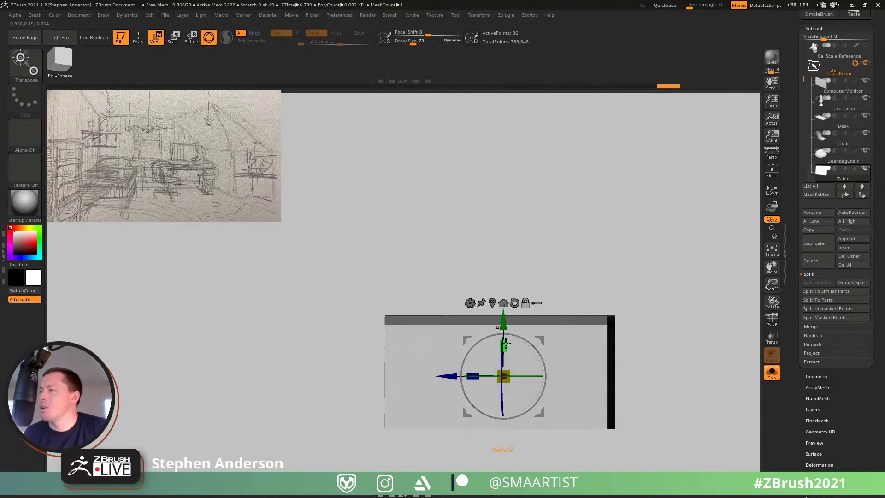
pyautogui.moveTo(506, 345); pyautogui.dragTo(494, 450)
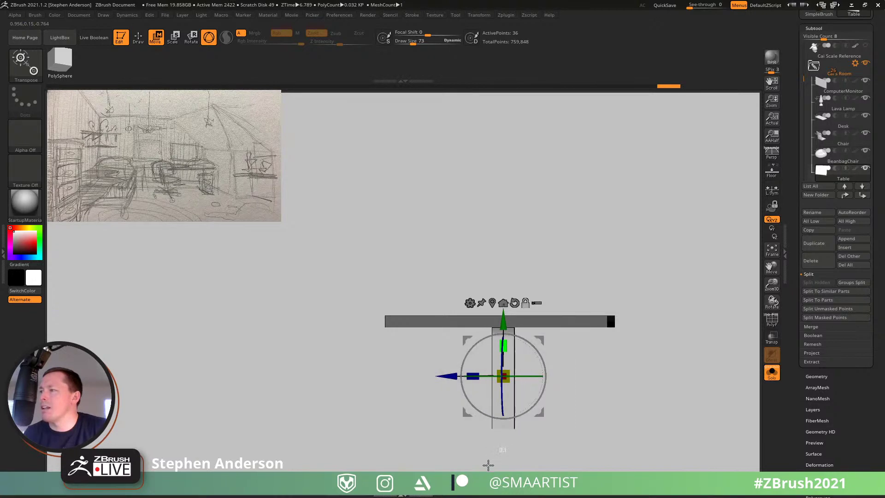
pyautogui.moveTo(590, 350); pyautogui.dragTo(508, 341)
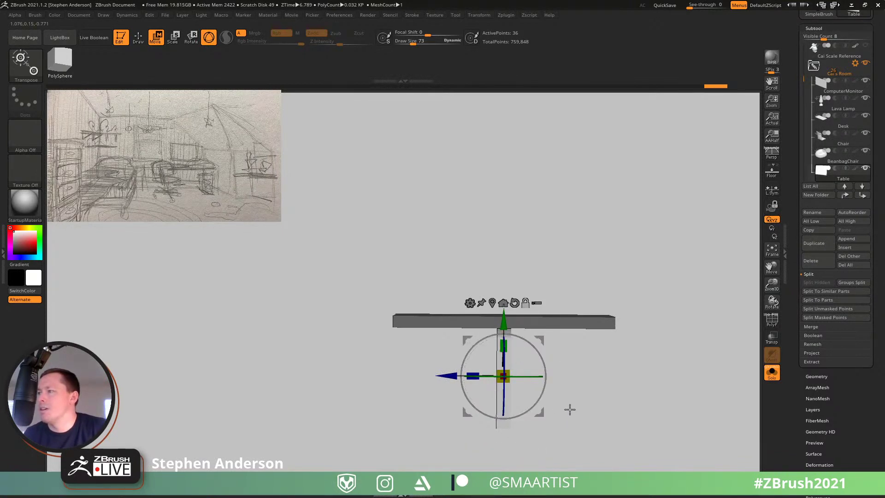
# Step: Mask the leg's lower end and widen the upper part so the leg tapers toward the floor
pyautogui.keyDown('ctrl'); pyautogui.moveTo(582, 453); pyautogui.dragTo(431, 396); pyautogui.keyUp('ctrl')
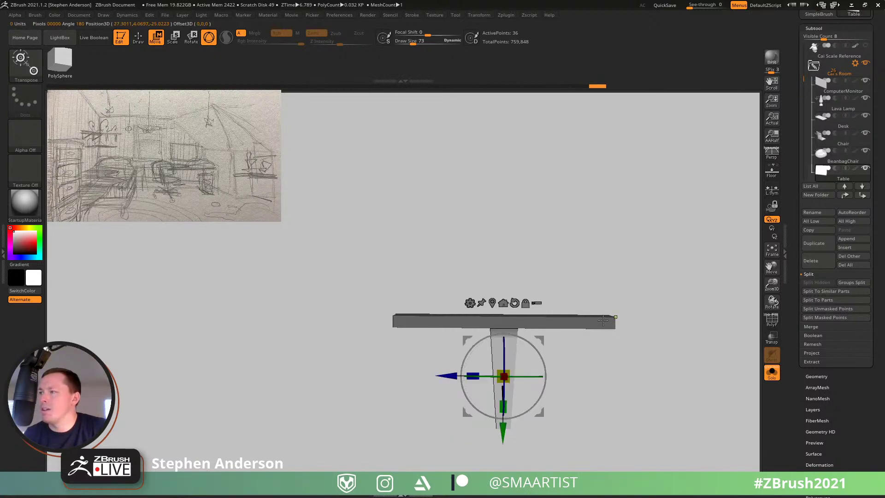
pyautogui.moveTo(616, 320); pyautogui.dragTo(502, 340)
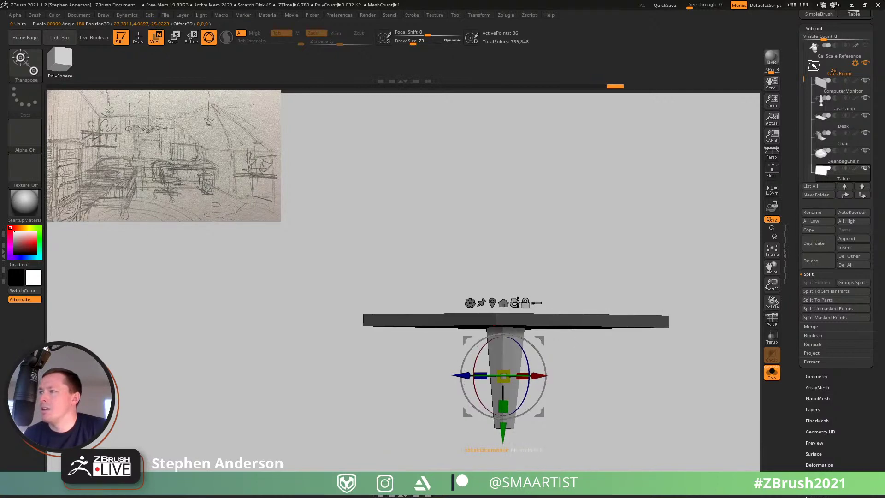
pyautogui.moveTo(590, 326); pyautogui.dragTo(616, 341)
# Step: Show the full room again and move the leg from the table's center to the edge beside the beanbag chair
pyautogui.click(772, 374)
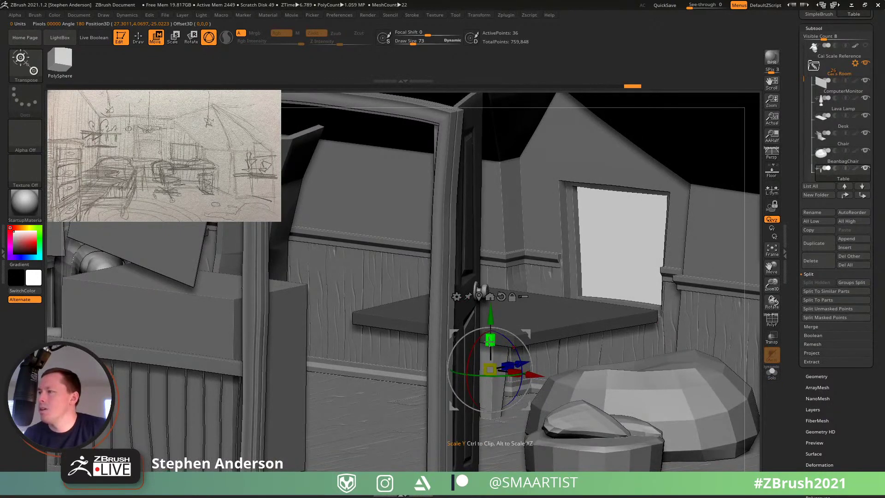
pyautogui.moveTo(490, 358); pyautogui.dragTo(490, 358)
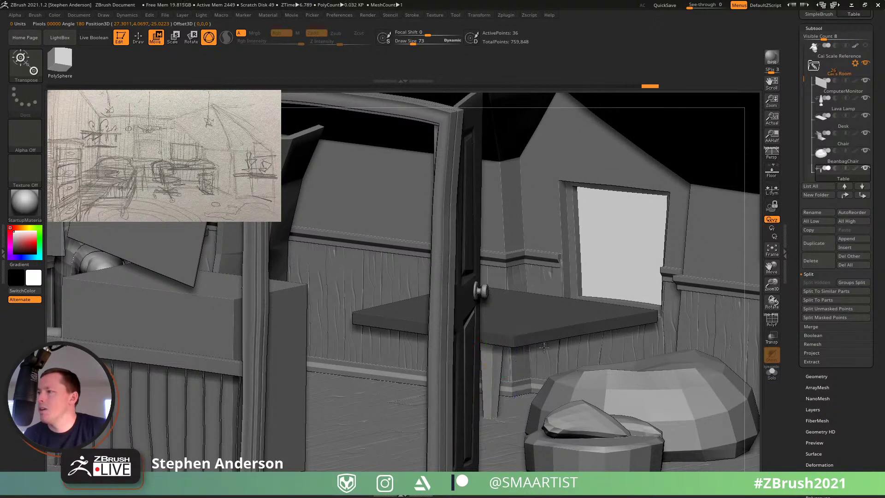
pyautogui.moveTo(491, 359); pyautogui.dragTo(490, 404, button='right')
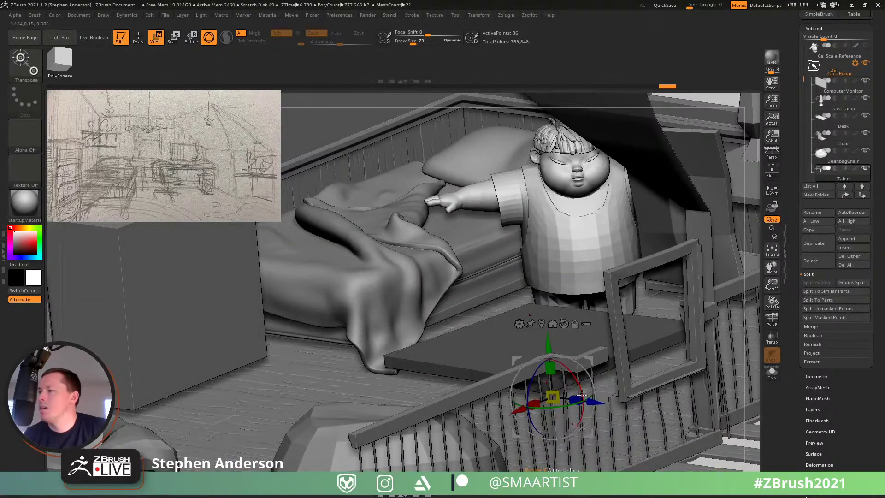
pyautogui.moveTo(583, 392); pyautogui.dragTo(565, 438, button='right')
pyautogui.moveTo(487, 378); pyautogui.dragTo(451, 409)
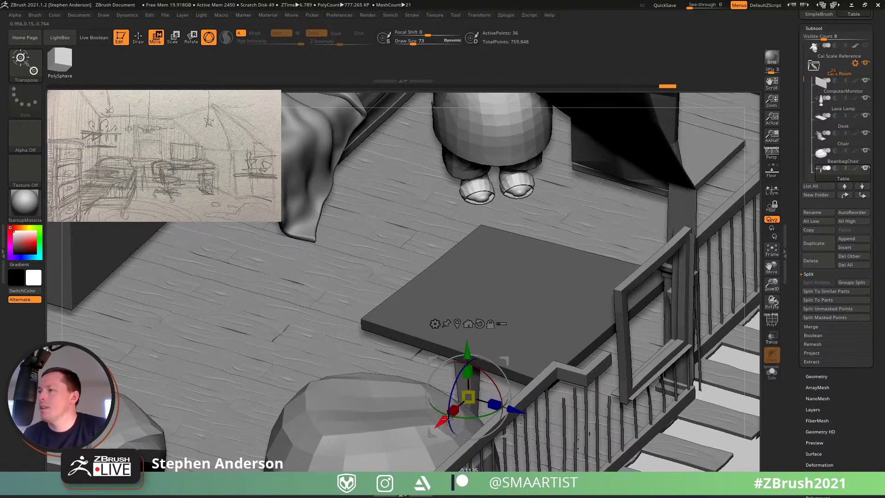
pyautogui.moveTo(461, 369); pyautogui.dragTo(482, 404, button='right')
# Step: Move the leg under the tabletop corner facing the door, next to the beanbag chair, and fine-tune its position
pyautogui.moveTo(477, 388); pyautogui.dragTo(324, 379)
pyautogui.moveTo(384, 359); pyautogui.dragTo(385, 359)
pyautogui.moveTo(392, 362); pyautogui.dragTo(369, 368, button='right')
pyautogui.moveTo(367, 370); pyautogui.dragTo(368, 372)
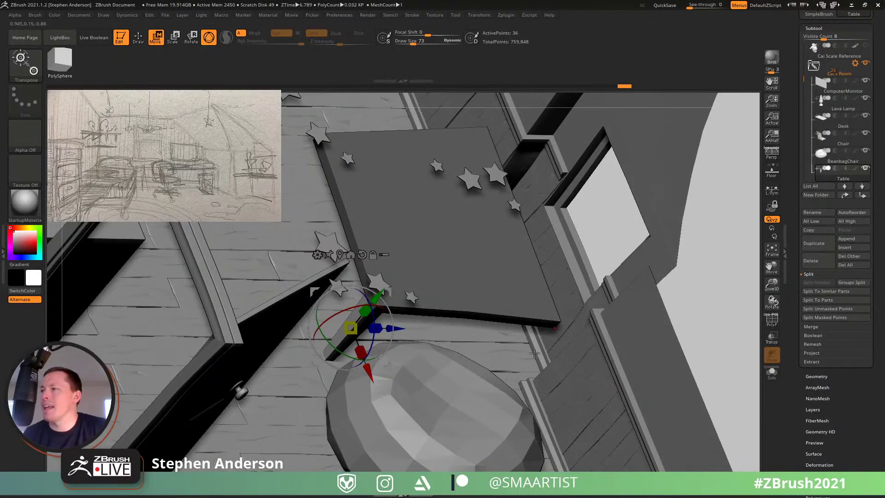
pyautogui.moveTo(534, 352); pyautogui.dragTo(368, 336, button='right')
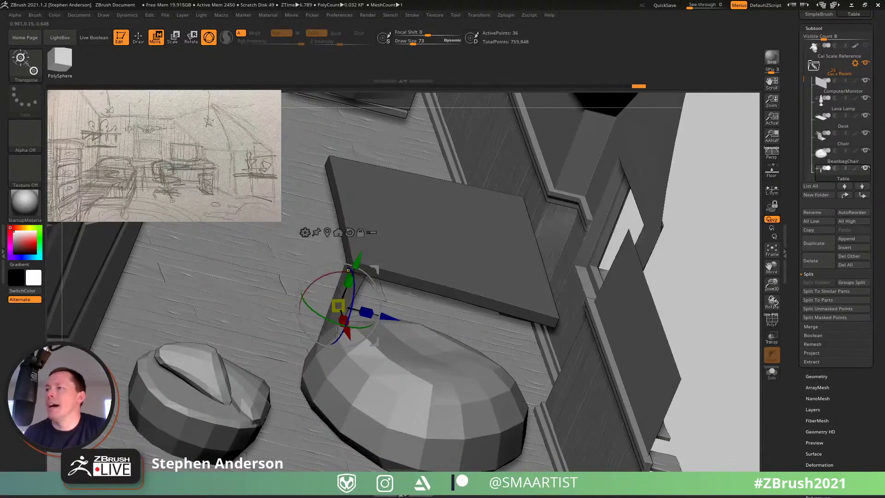
pyautogui.moveTo(387, 318); pyautogui.dragTo(220, 294, button='right')
pyautogui.moveTo(252, 270); pyautogui.dragTo(254, 271)
pyautogui.press('q')
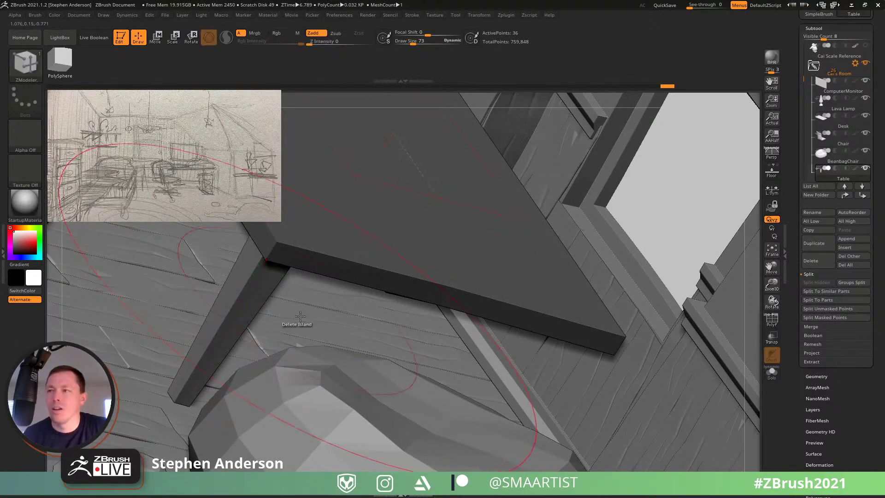
pyautogui.moveTo(261, 278); pyautogui.dragTo(387, 352, button='right')
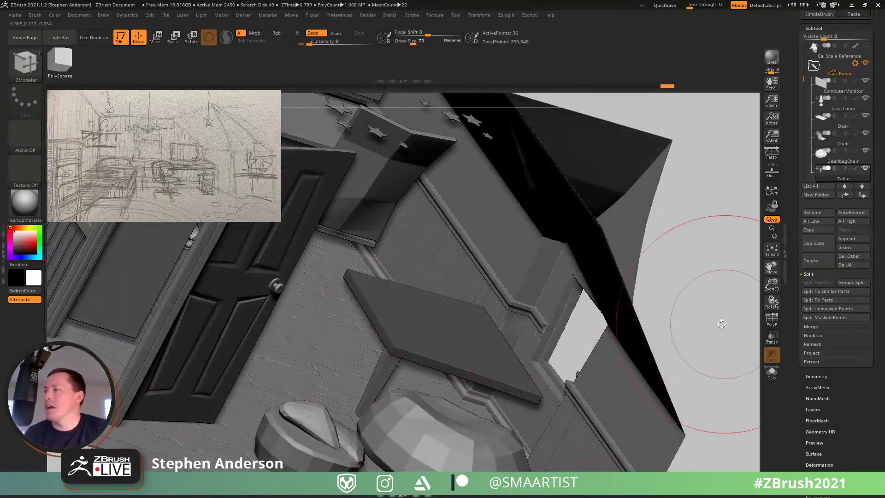
pyautogui.press('ctrl')
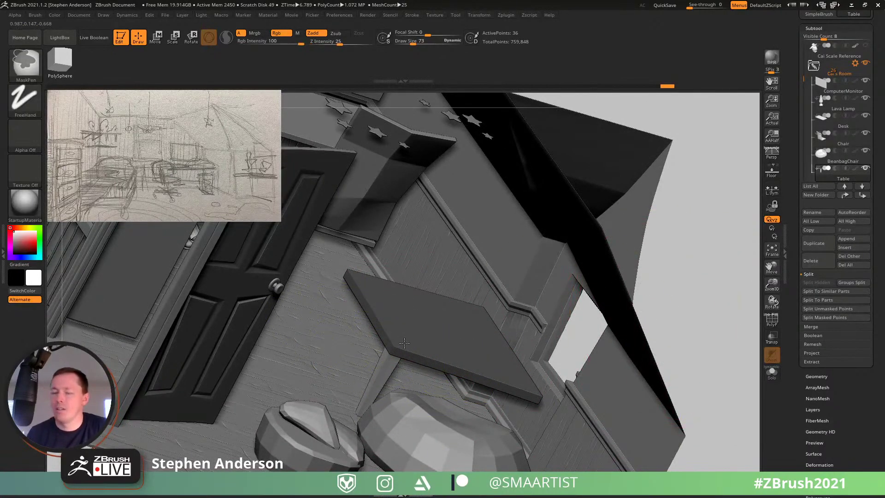
# Step: Duplicate the tapered leg to the tabletop's three remaining corners so the table stands on four legs
pyautogui.press('w')
pyautogui.moveTo(403, 342); pyautogui.dragTo(420, 376, button='right')
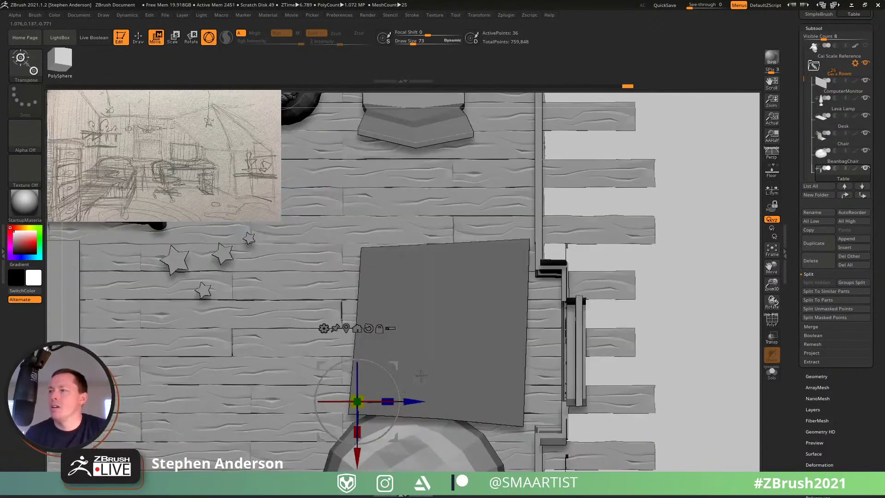
pyautogui.moveTo(395, 363); pyautogui.dragTo(574, 380)
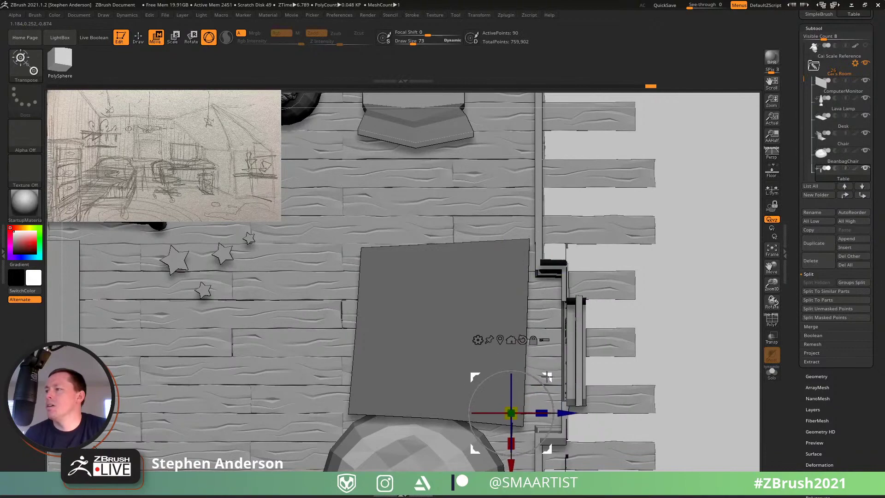
pyautogui.moveTo(631, 359); pyautogui.dragTo(629, 294)
# Step: From below the table, nudge the individual legs into better corner positions with the Move Topological brush
pyautogui.press('q')
pyautogui.press('b')
pyautogui.press('z')
pyautogui.press('m')
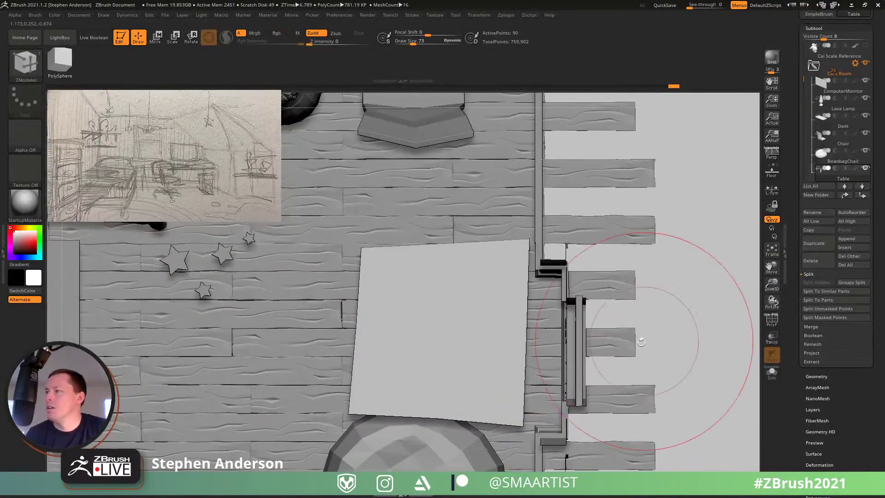
pyautogui.moveTo(652, 366)
pyautogui.mouseDown()
pyautogui.moveTo(587, 353)
pyautogui.moveTo(575, 294)
pyautogui.moveTo(540, 267)
pyautogui.moveTo(539, 254)
pyautogui.mouseUp()
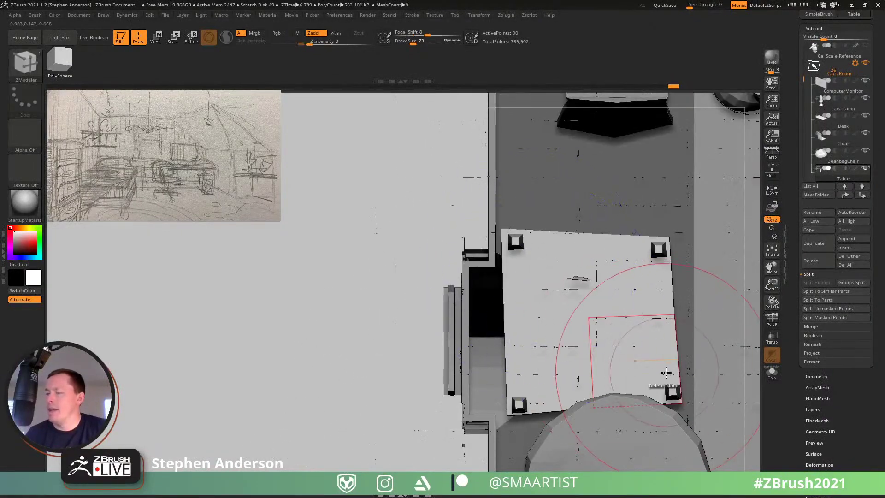
pyautogui.press('b')
pyautogui.press('m')
pyautogui.press('t')
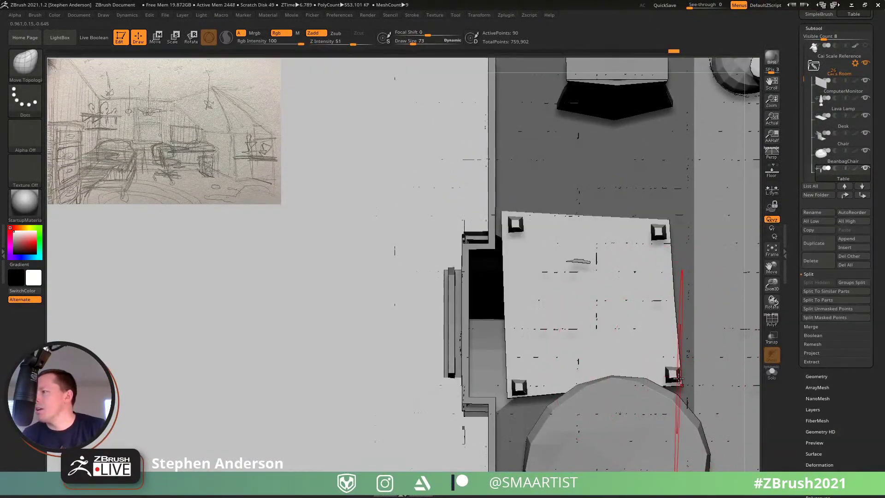
pyautogui.moveTo(660, 367); pyautogui.dragTo(651, 367)
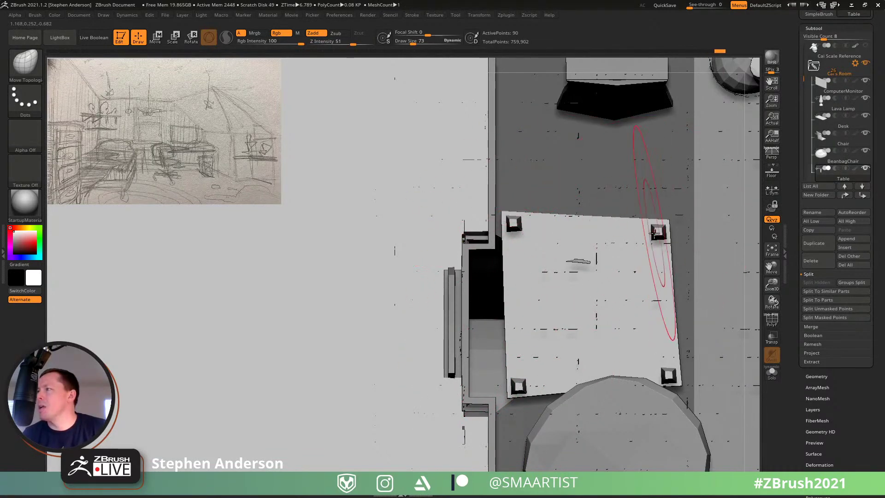
# Step: Select the beanbag chair next to the table and move it slightly away from the table's edge
pyautogui.moveTo(651, 232)
pyautogui.mouseDown(button='right')
pyautogui.moveTo(612, 336)
pyautogui.moveTo(464, 339)
pyautogui.moveTo(532, 353)
pyautogui.moveTo(501, 430)
pyautogui.moveTo(472, 386)
pyautogui.moveTo(523, 382)
pyautogui.moveTo(535, 400)
pyautogui.mouseUp(button='right')
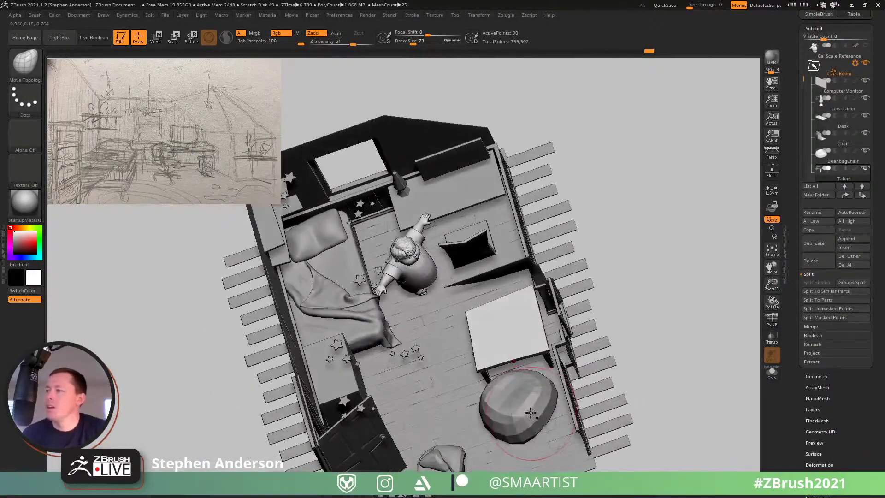
pyautogui.keyDown('alt'); pyautogui.click(537, 404); pyautogui.keyUp('alt')
pyautogui.press('w')
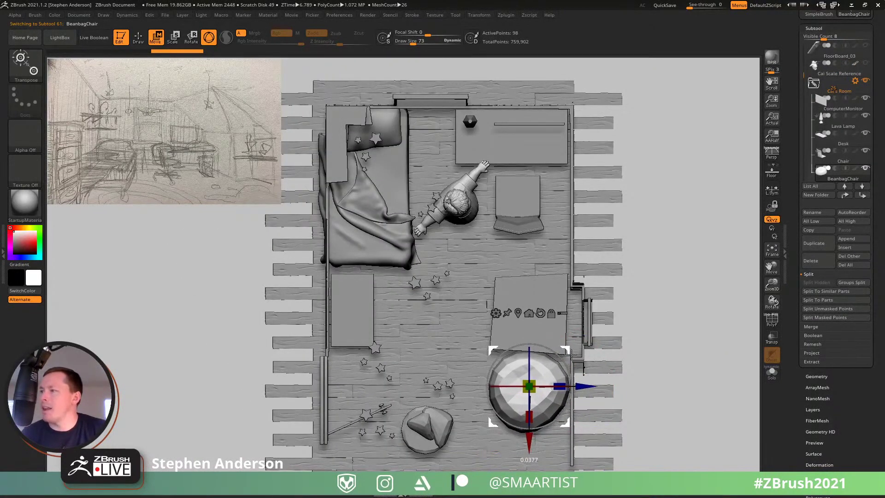
pyautogui.press('q')
pyautogui.moveTo(571, 359)
pyautogui.mouseDown(button='right')
pyautogui.moveTo(493, 346)
pyautogui.moveTo(521, 336)
pyautogui.moveTo(517, 345)
pyautogui.moveTo(469, 306)
pyautogui.moveTo(470, 272)
pyautogui.moveTo(456, 277)
pyautogui.moveTo(498, 386)
pyautogui.moveTo(454, 328)
pyautogui.moveTo(454, 357)
pyautogui.mouseUp(button='right')
# Step: Duplicate the table subtool and rename the copy ChessBoard
pyautogui.keyDown('alt'); pyautogui.click(469, 308); pyautogui.keyUp('alt')
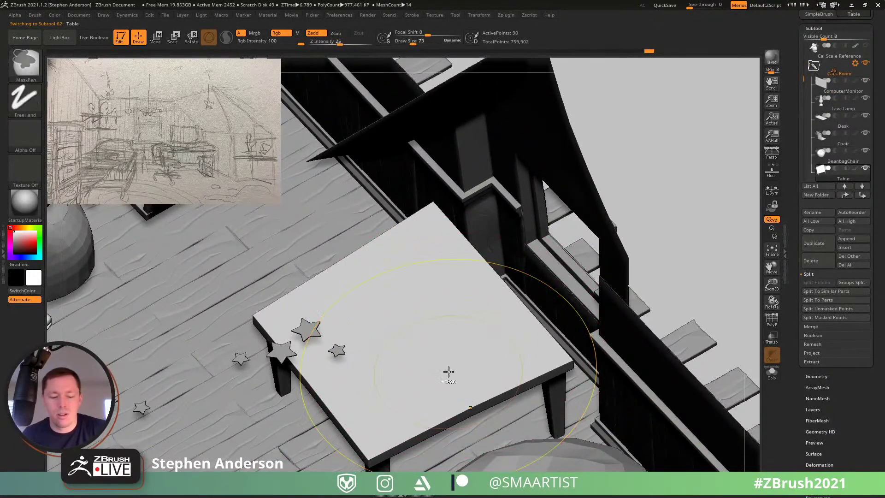
pyautogui.hotkey('ctrl', 'shift', 'd')
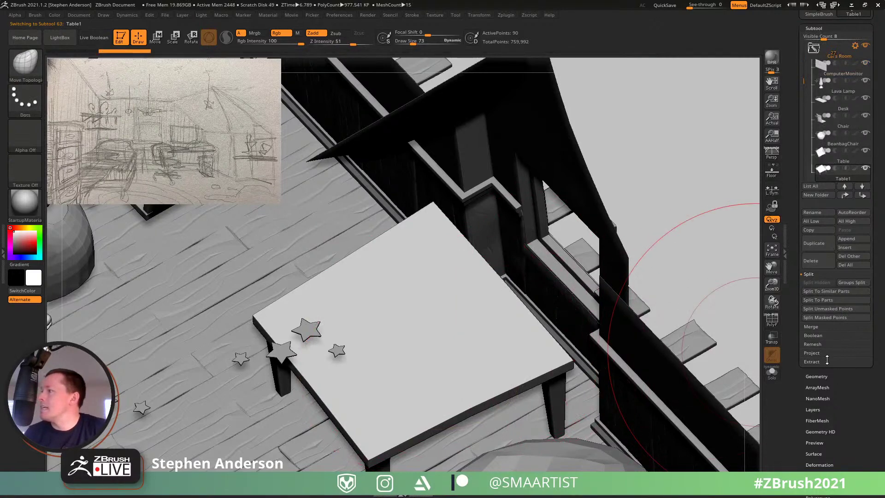
pyautogui.click(820, 213)
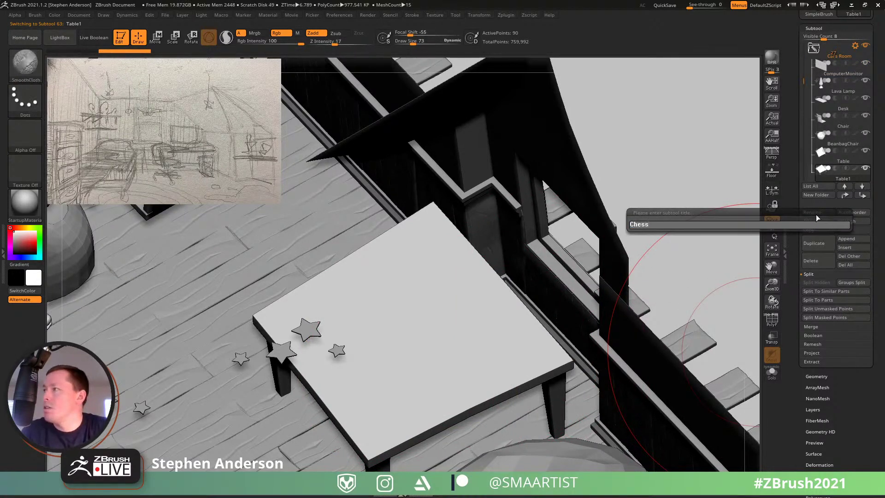
pyautogui.write('ChessBoard')
pyautogui.press('Return')
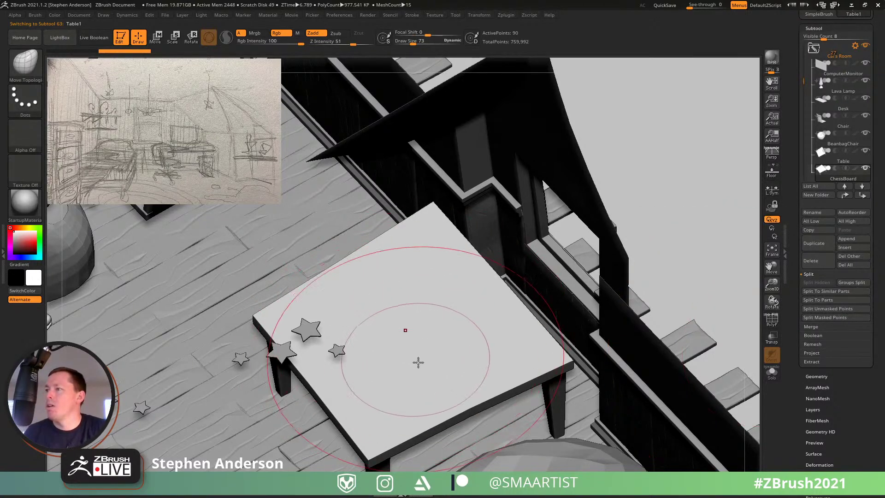
# Step: Isolate the top slab of the ChessBoard copy and delete its hidden legs
pyautogui.moveTo(416, 361)
pyautogui.mouseDown(button='right')
pyautogui.moveTo(436, 352)
pyautogui.moveTo(467, 408)
pyautogui.mouseUp(button='right')
pyautogui.hotkey('shift', 'f')
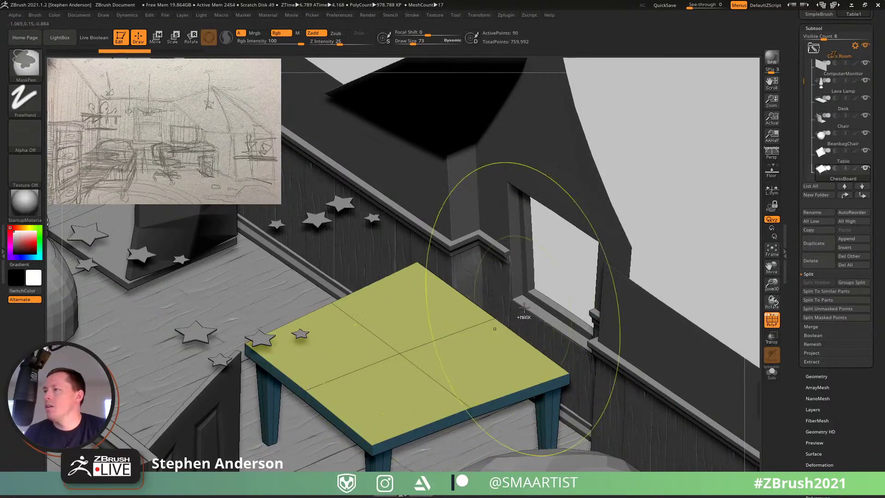
pyautogui.keyDown('ctrl'); pyautogui.keyDown('shift'); pyautogui.moveTo(562, 278); pyautogui.dragTo(484, 331); pyautogui.keyUp('shift'); pyautogui.keyUp('ctrl')
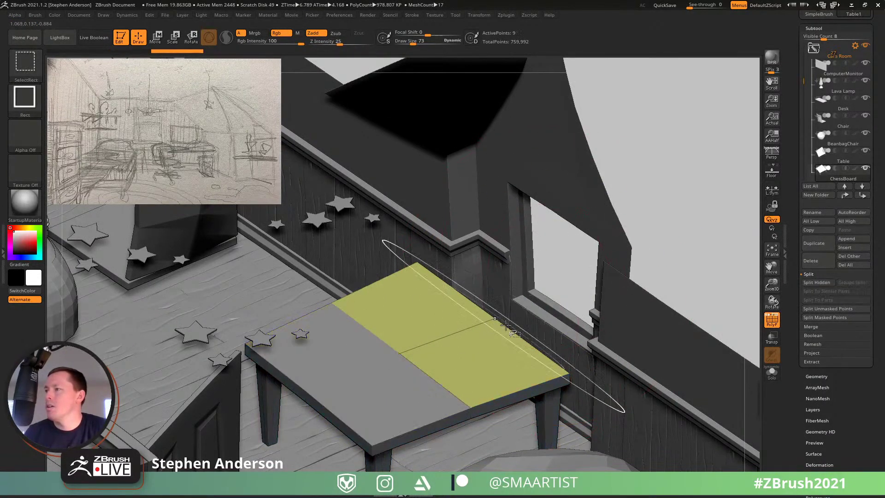
pyautogui.keyDown('ctrl'); pyautogui.keyDown('shift'); pyautogui.click(524, 323); pyautogui.keyUp('shift'); pyautogui.keyUp('ctrl')
pyautogui.click(817, 376)
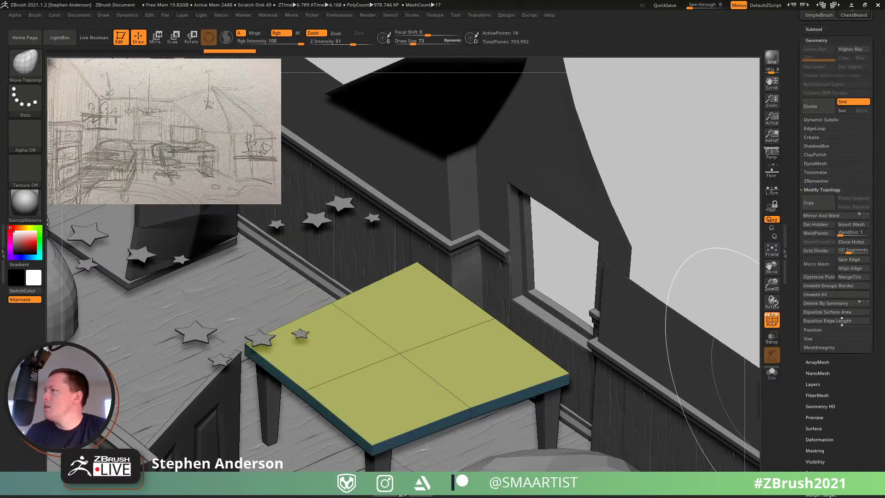
pyautogui.click(823, 227)
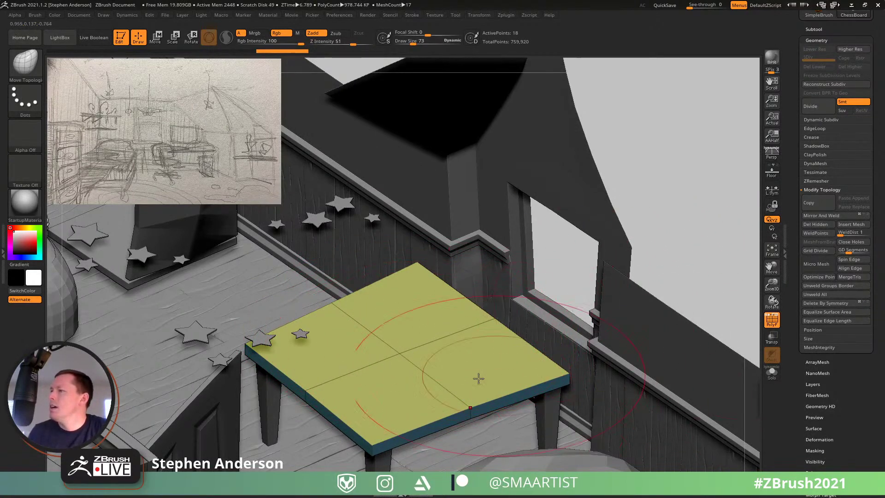
# Step: Center the gizmo on the ChessBoard slab and scale it into a thin board that leaves a border of tabletop around it
pyautogui.moveTo(420, 366); pyautogui.dragTo(394, 362, button='right')
pyautogui.press('w')
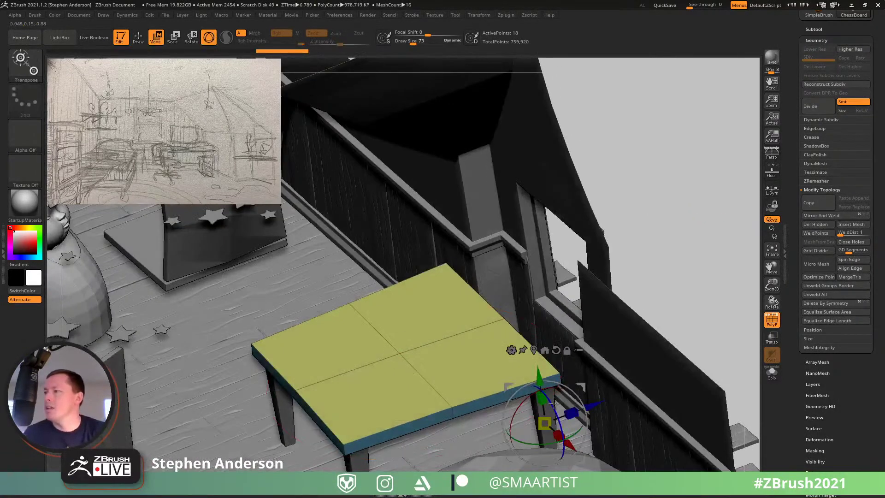
pyautogui.click(545, 350)
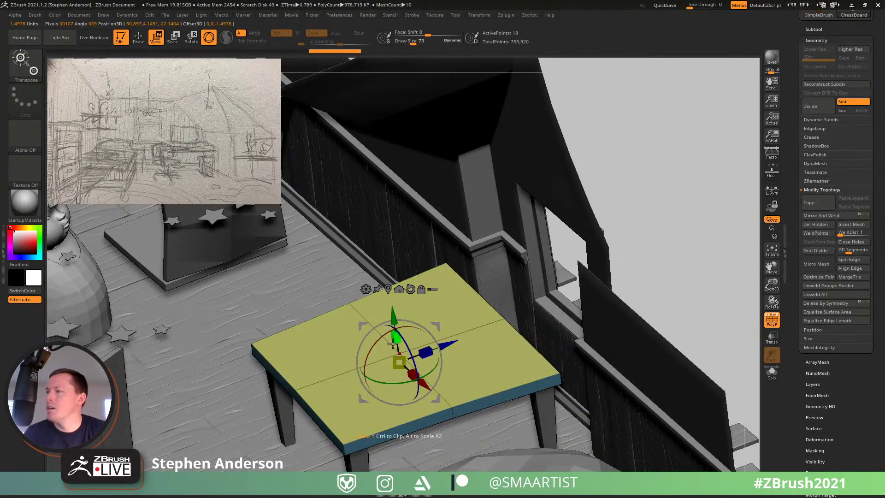
pyautogui.moveTo(393, 343); pyautogui.dragTo(408, 394)
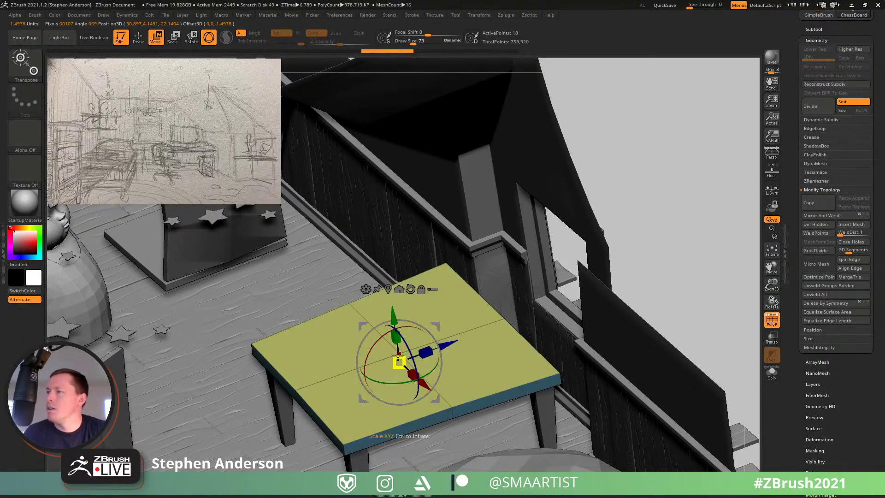
pyautogui.moveTo(398, 358); pyautogui.dragTo(388, 363)
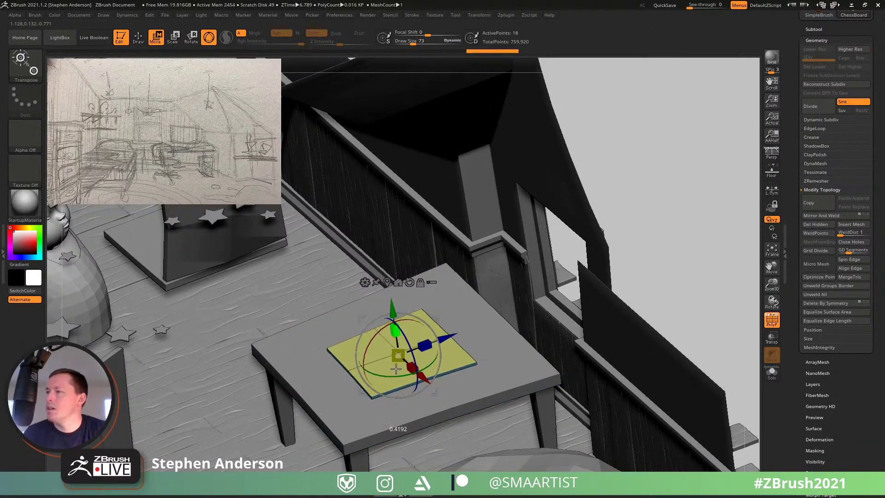
pyautogui.moveTo(393, 317); pyautogui.dragTo(388, 301)
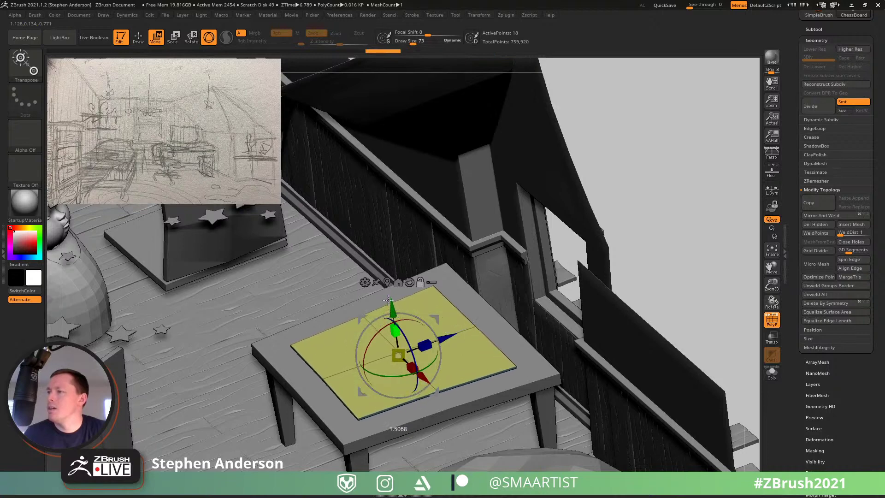
# Step: Rotate the chess board 90 degrees and adjust its height so it rests on the tabletop
pyautogui.moveTo(432, 361); pyautogui.dragTo(353, 393)
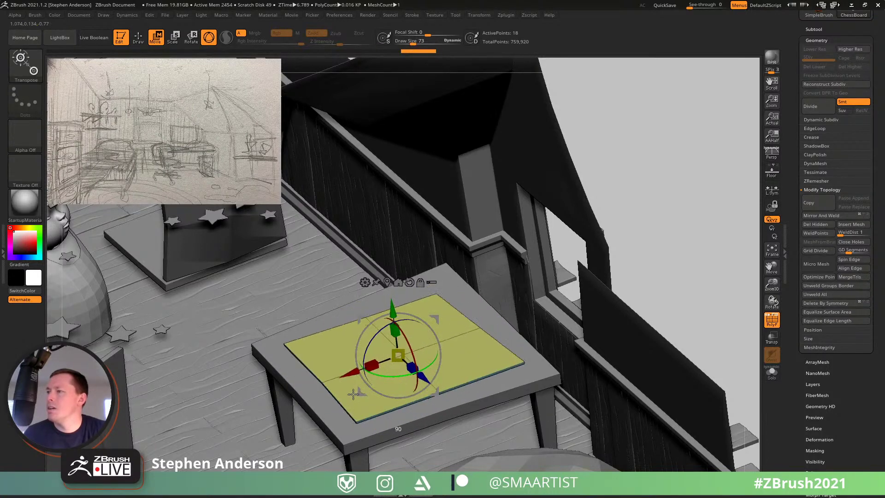
pyautogui.moveTo(513, 329); pyautogui.dragTo(605, 337, button='right')
pyautogui.moveTo(422, 277); pyautogui.dragTo(422, 278)
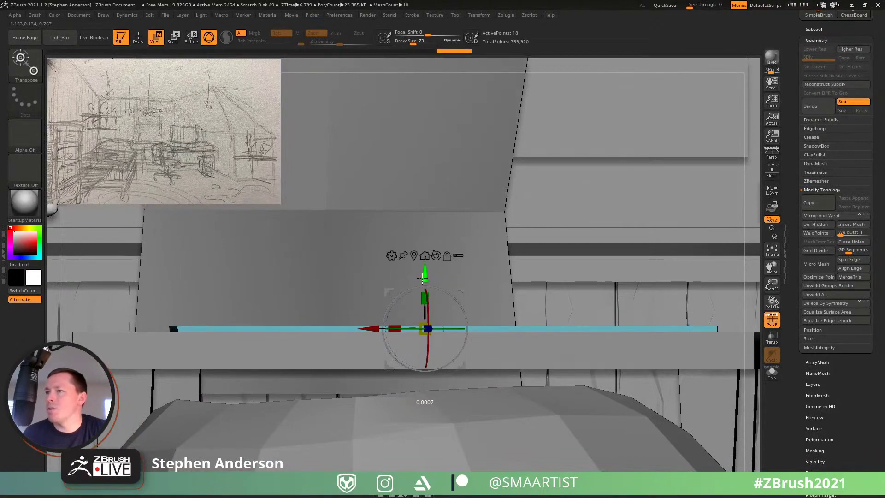
# Step: Inspect the chess board's placement on the table from above and review the whole room from several angles
pyautogui.press('q')
pyautogui.moveTo(529, 305)
pyautogui.mouseDown(button='right')
pyautogui.moveTo(527, 358)
pyautogui.moveTo(466, 318)
pyautogui.moveTo(448, 385)
pyautogui.mouseUp(button='right')
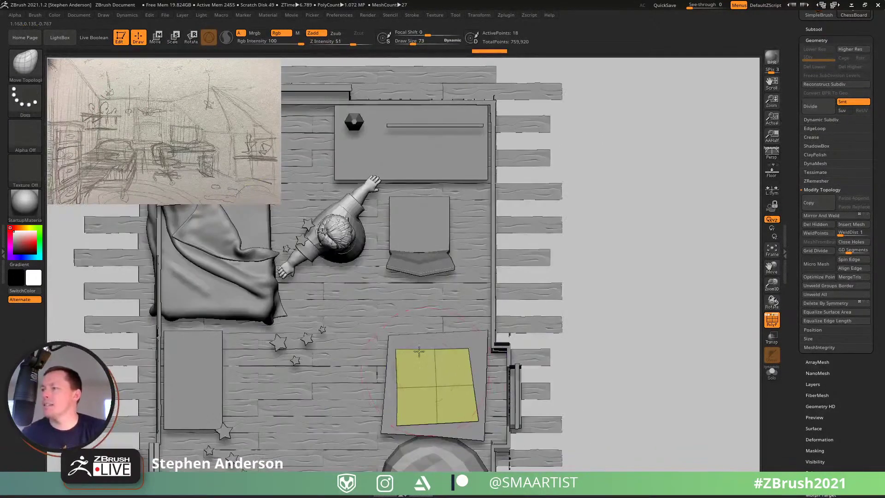
pyautogui.keyDown('alt'); pyautogui.moveTo(419, 351); pyautogui.dragTo(392, 358, button='right'); pyautogui.keyUp('alt')
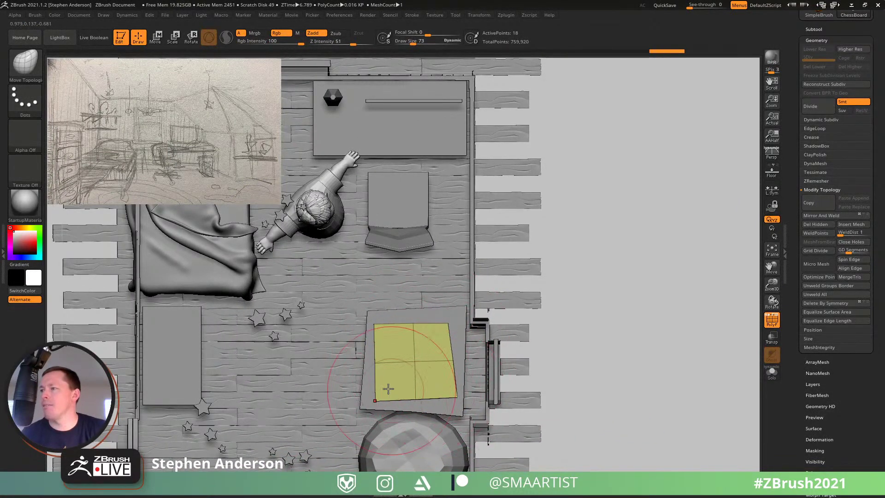
pyautogui.hotkey('shift', 'f')
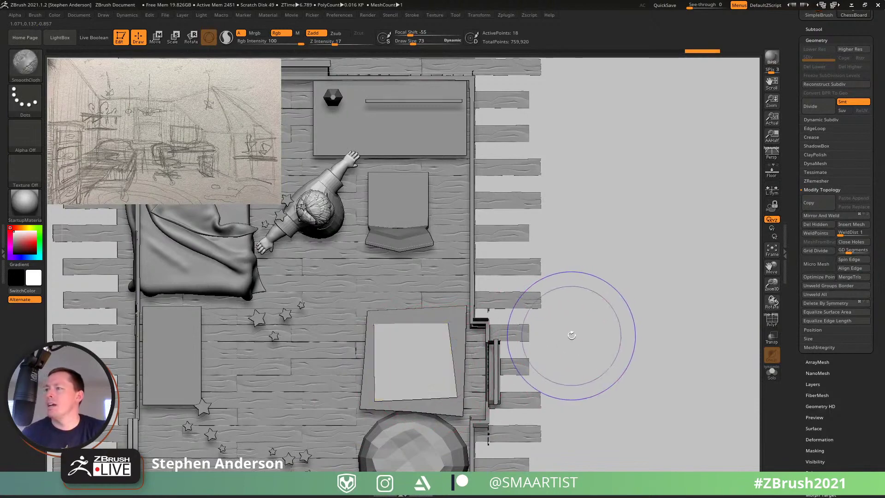
pyautogui.moveTo(569, 336)
pyautogui.keyDown('ctrl'); pyautogui.mouseDown(button='right')
pyautogui.moveTo(509, 326)
pyautogui.moveTo(420, 333)
pyautogui.moveTo(492, 411)
pyautogui.mouseUp(button='right'); pyautogui.keyUp('ctrl')
pyautogui.press('ctrl')
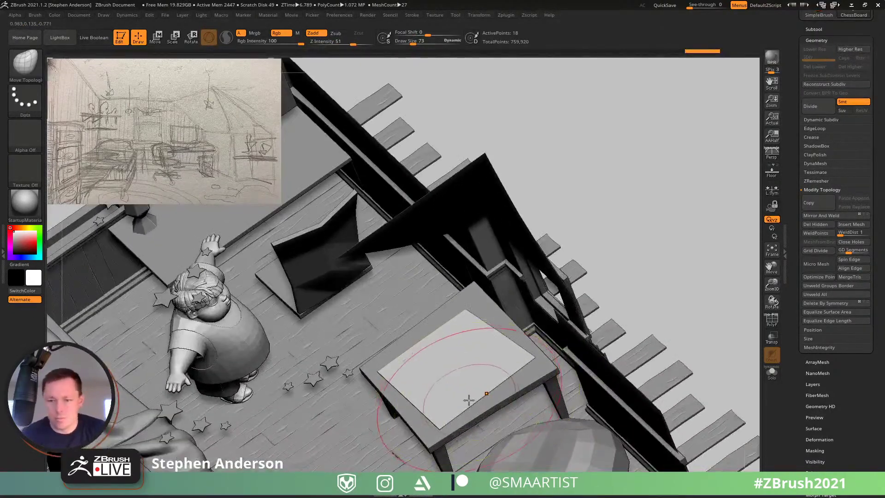
pyautogui.moveTo(468, 400)
pyautogui.mouseDown(button='right')
pyautogui.moveTo(474, 408)
pyautogui.moveTo(452, 375)
pyautogui.moveTo(473, 373)
pyautogui.moveTo(458, 341)
pyautogui.moveTo(449, 375)
pyautogui.mouseUp(button='right')
pyautogui.press('ctrl')
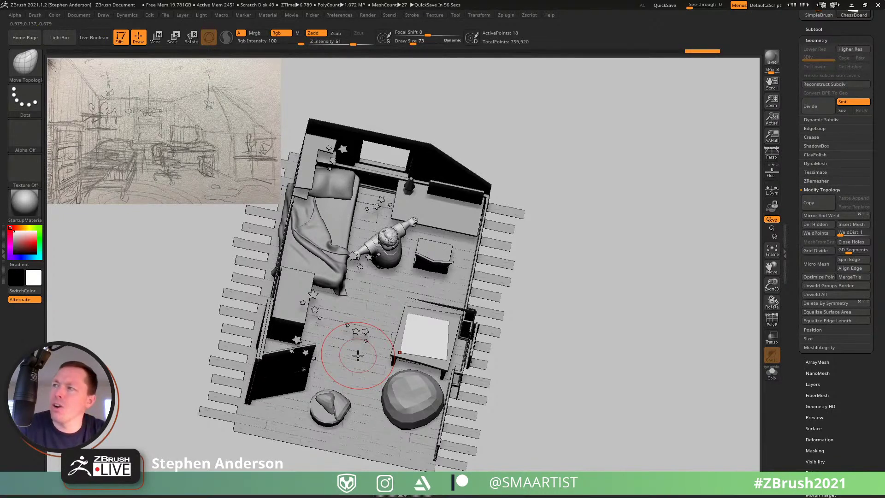
pyautogui.moveTo(504, 336); pyautogui.dragTo(562, 239)
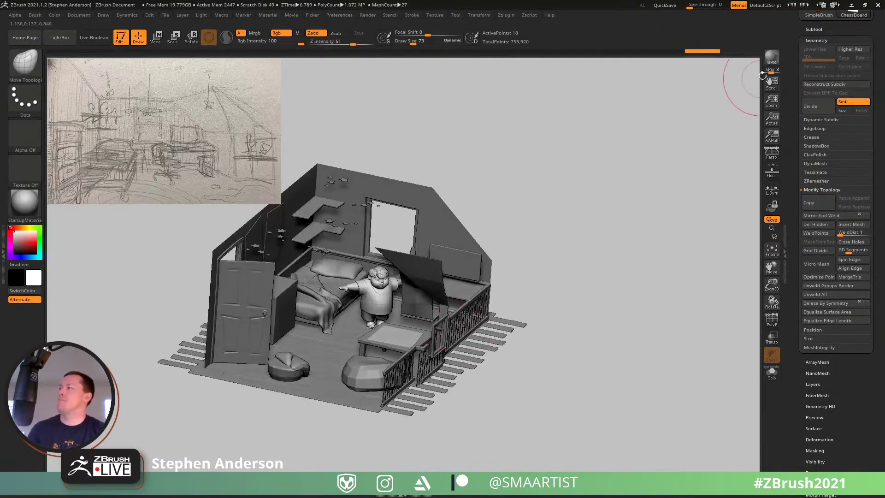
pyautogui.click(820, 29)
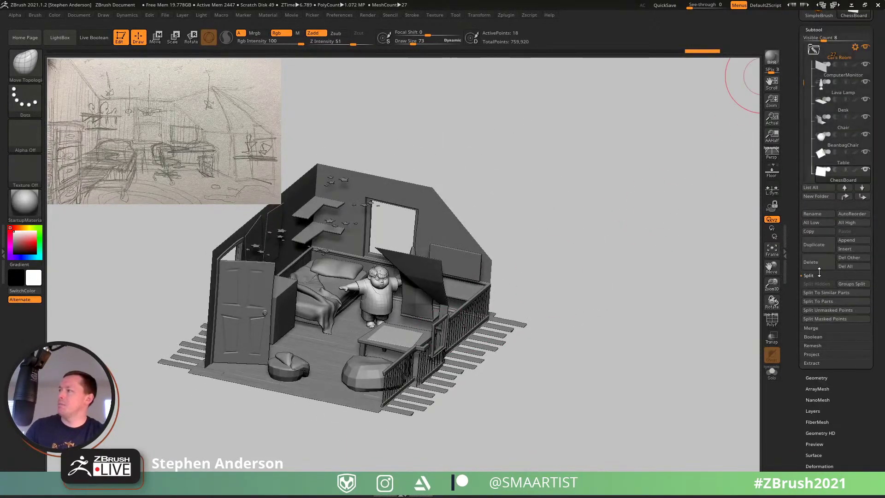
pyautogui.moveTo(523, 221); pyautogui.dragTo(424, 314)
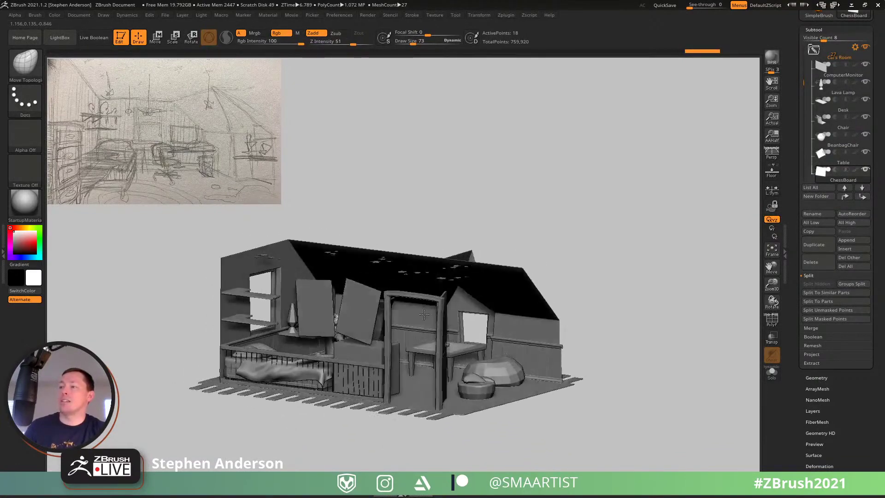
pyautogui.moveTo(424, 314); pyautogui.dragTo(378, 337, button='right')
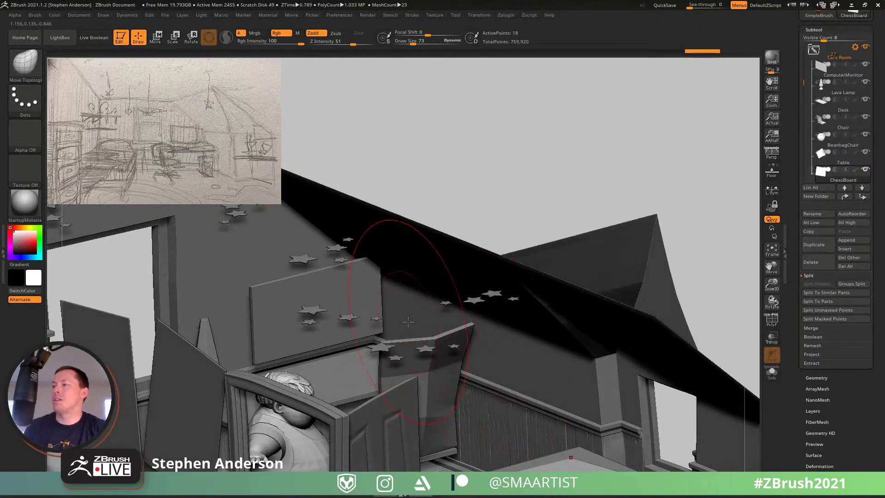
# Step: Select the Posters subtool on the wall beside the shelves and mask one of its two posters
pyautogui.moveTo(422, 322)
pyautogui.mouseDown(button='right')
pyautogui.moveTo(517, 359)
pyautogui.moveTo(416, 342)
pyautogui.moveTo(480, 368)
pyautogui.moveTo(454, 276)
pyautogui.moveTo(482, 316)
pyautogui.moveTo(470, 286)
pyautogui.moveTo(492, 229)
pyautogui.mouseUp(button='right')
pyautogui.keyDown('alt'); pyautogui.click(460, 254); pyautogui.keyUp('alt')
pyautogui.keyDown('ctrl'); pyautogui.moveTo(539, 155); pyautogui.dragTo(357, 275); pyautogui.keyUp('ctrl')
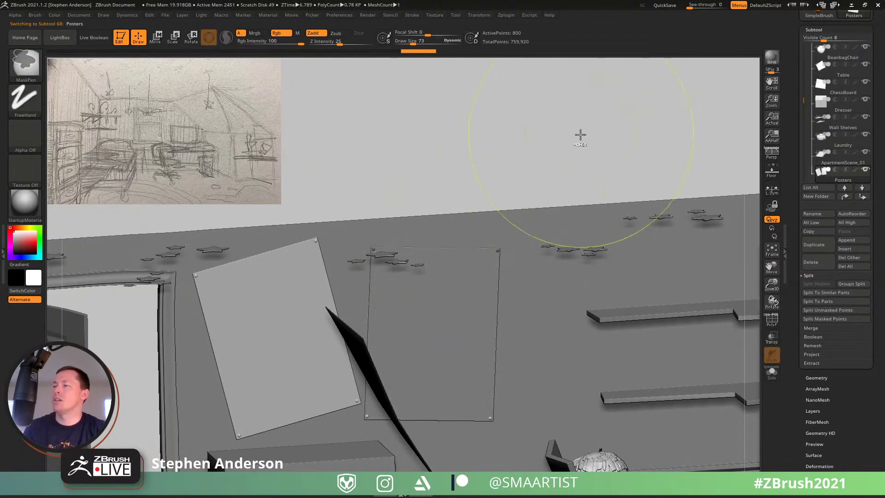
pyautogui.keyDown('ctrl'); pyautogui.moveTo(538, 275); pyautogui.dragTo(545, 327); pyautogui.keyUp('ctrl')
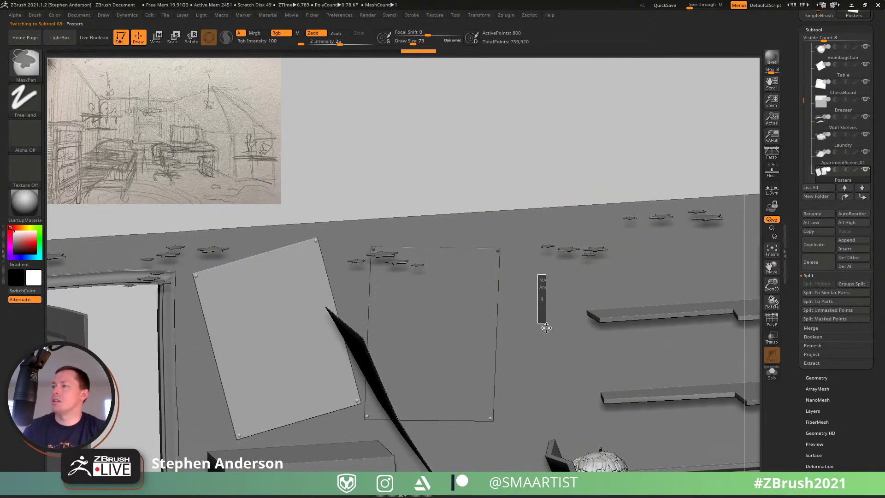
pyautogui.keyDown('ctrl'); pyautogui.moveTo(527, 453); pyautogui.dragTo(350, 469); pyautogui.keyUp('ctrl')
# Step: Duplicate the unmasked poster along the wall as an additional poster in the Posters subtool
pyautogui.keyDown('ctrl'); pyautogui.moveTo(494, 354); pyautogui.dragTo(537, 336, button='right'); pyautogui.keyUp('ctrl')
pyautogui.press('w')
pyautogui.keyDown('ctrl'); pyautogui.moveTo(575, 355); pyautogui.dragTo(730, 380); pyautogui.keyUp('ctrl')
pyautogui.keyDown('alt'); pyautogui.moveTo(700, 364); pyautogui.dragTo(518, 337, button='right'); pyautogui.keyUp('alt')
# Step: Turn the duplicated poster to face into the room and place it against the low wall under the sloped ceiling
pyautogui.keyDown('alt'); pyautogui.click(286, 299); pyautogui.keyUp('alt')
pyautogui.moveTo(376, 287)
pyautogui.mouseDown(button='right')
pyautogui.moveTo(401, 284)
pyautogui.moveTo(377, 285)
pyautogui.mouseUp(button='right')
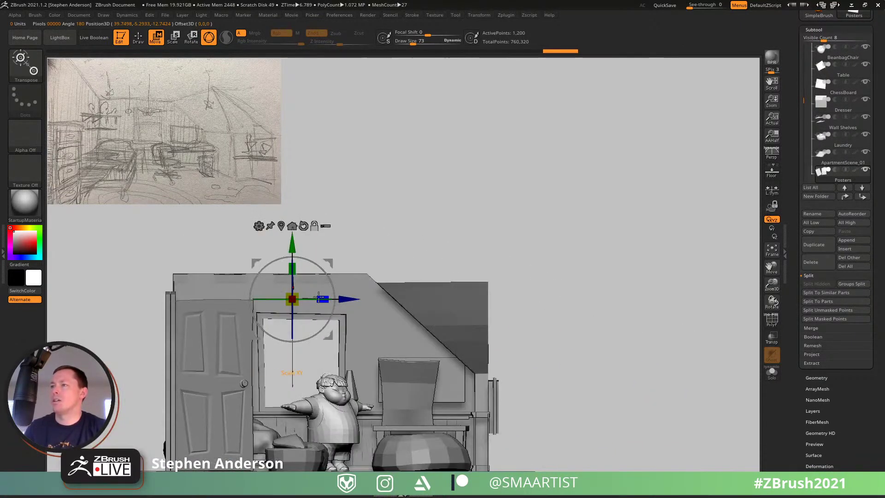
pyautogui.moveTo(306, 299); pyautogui.dragTo(176, 291)
pyautogui.moveTo(330, 262); pyautogui.dragTo(480, 240)
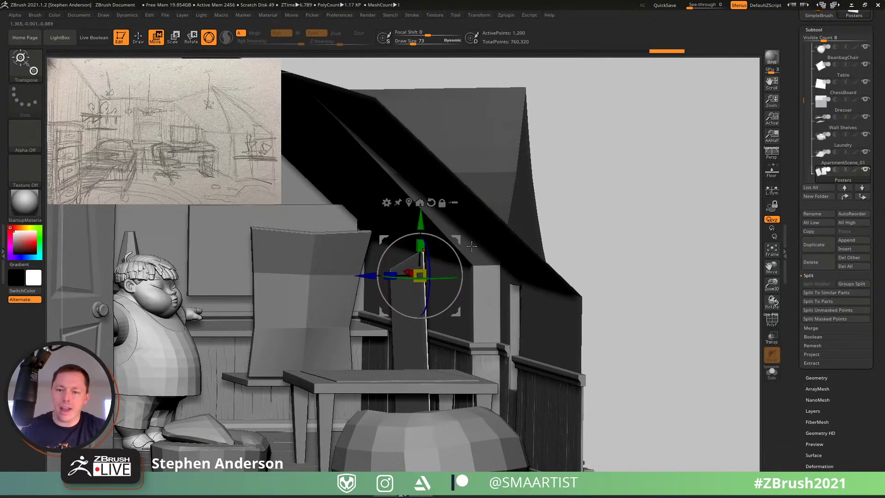
pyautogui.moveTo(474, 244); pyautogui.dragTo(559, 330)
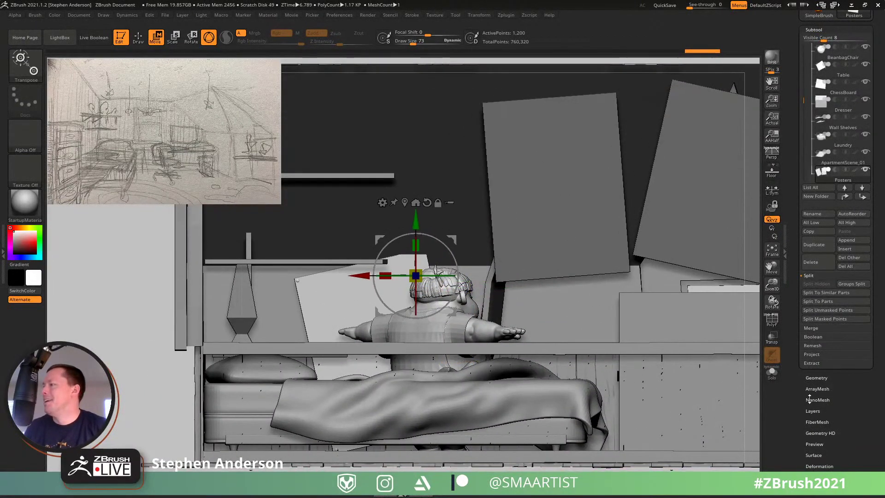
# Step: Turn on transparency, mask around each upper corner of the new poster in turn and move both corners inward
pyautogui.click(772, 340)
pyautogui.moveTo(516, 313)
pyautogui.keyDown('ctrl'); pyautogui.mouseDown(button='right')
pyautogui.moveTo(526, 280)
pyautogui.moveTo(405, 234)
pyautogui.moveTo(408, 246)
pyautogui.mouseUp(button='right'); pyautogui.keyUp('ctrl')
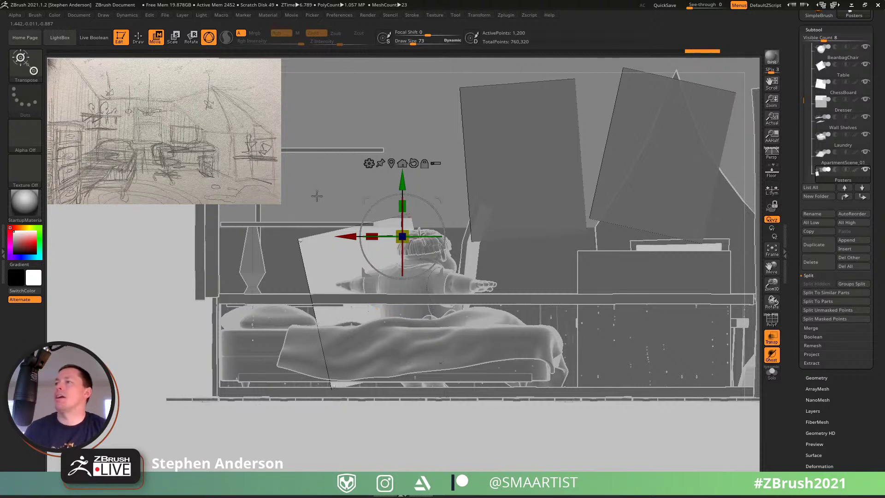
pyautogui.press('ctrl')
pyautogui.moveTo(265, 223)
pyautogui.keyDown('ctrl'); pyautogui.mouseDown()
pyautogui.moveTo(405, 386)
pyautogui.moveTo(512, 461)
pyautogui.mouseUp(); pyautogui.keyUp('ctrl')
pyautogui.moveTo(442, 199); pyautogui.dragTo(428, 215)
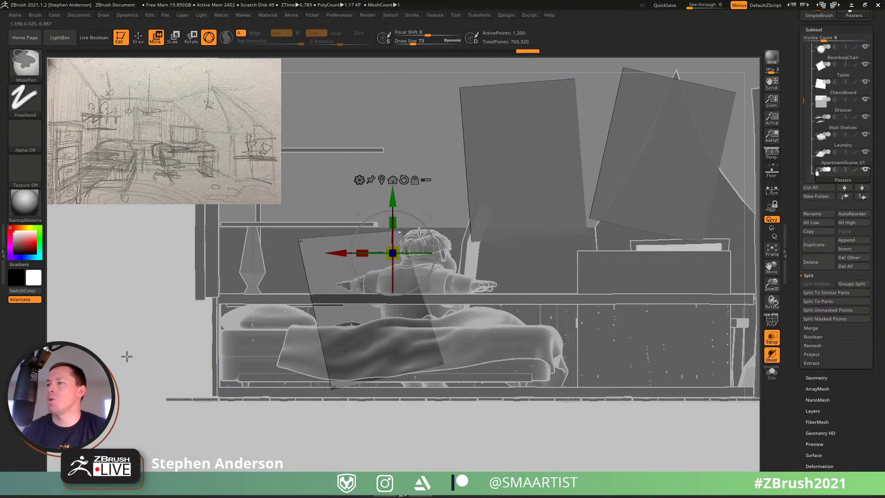
pyautogui.keyDown('ctrl'); pyautogui.moveTo(74, 208); pyautogui.dragTo(477, 383); pyautogui.keyUp('ctrl')
pyautogui.keyDown('ctrl'); pyautogui.moveTo(141, 213); pyautogui.dragTo(333, 299); pyautogui.keyUp('ctrl')
pyautogui.moveTo(433, 216); pyautogui.dragTo(472, 211)
# Step: Mask around each lower corner of the new poster in turn and move both corners upward to shorten it
pyautogui.press('ctrl')
pyautogui.keyDown('ctrl'); pyautogui.moveTo(399, 463); pyautogui.dragTo(279, 352); pyautogui.keyUp('ctrl')
pyautogui.keyDown('ctrl'); pyautogui.moveTo(134, 216); pyautogui.dragTo(441, 386); pyautogui.keyUp('ctrl')
pyautogui.moveTo(470, 210); pyautogui.dragTo(477, 110)
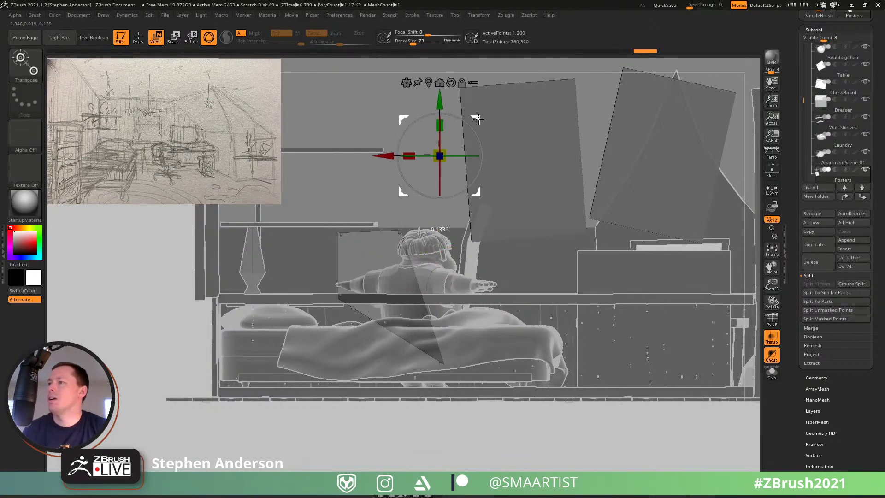
pyautogui.press('ctrl')
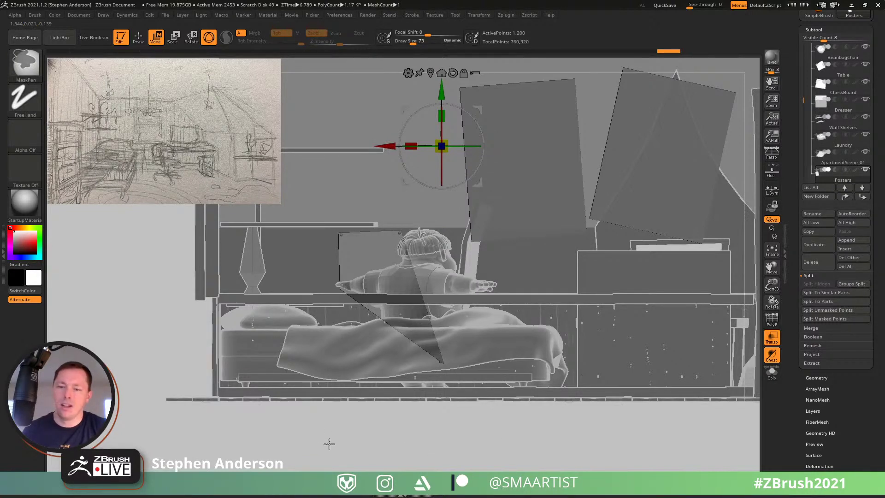
pyautogui.moveTo(515, 456)
pyautogui.keyDown('ctrl'); pyautogui.mouseDown()
pyautogui.moveTo(415, 352)
pyautogui.moveTo(470, 351)
pyautogui.mouseUp(); pyautogui.keyUp('ctrl')
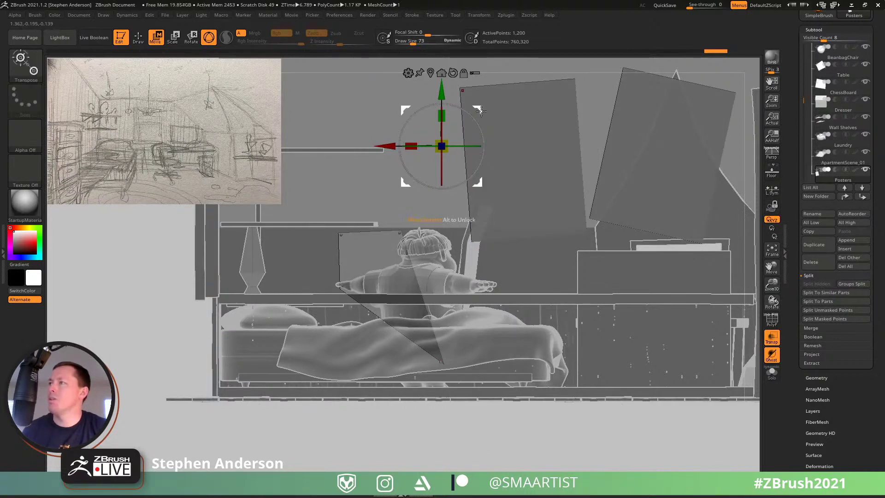
pyautogui.click(434, 226)
pyautogui.moveTo(433, 227); pyautogui.dragTo(396, 210)
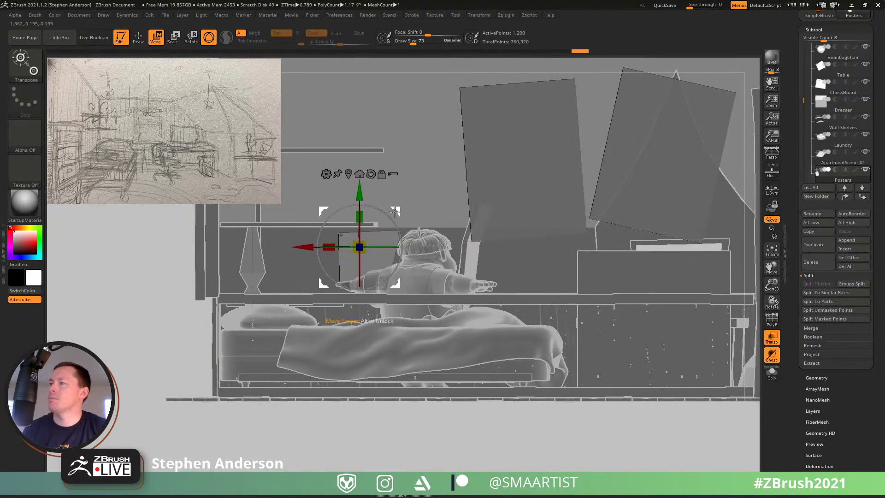
# Step: Narrow the shortened poster by moving its side edge nearest the boy inward, and clear the mask
pyautogui.keyDown('ctrl'); pyautogui.moveTo(405, 447); pyautogui.dragTo(457, 459); pyautogui.keyUp('ctrl')
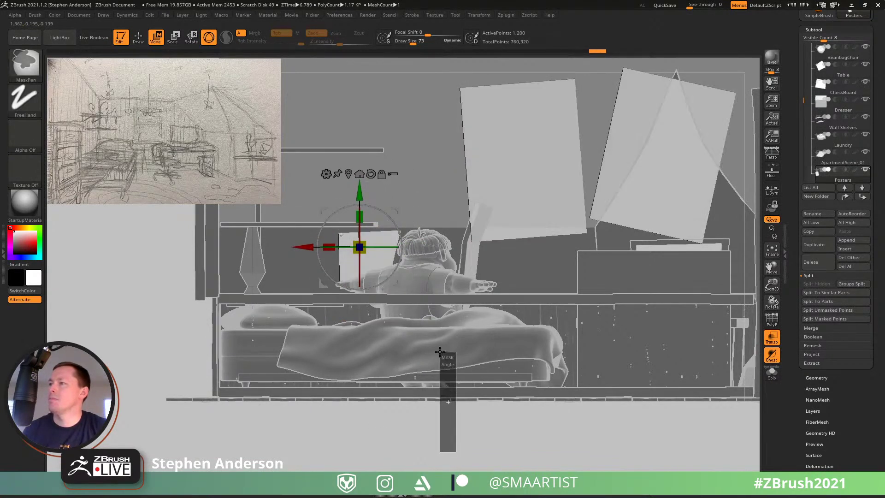
pyautogui.keyDown('ctrl'); pyautogui.click(366, 160); pyautogui.keyUp('ctrl')
pyautogui.moveTo(390, 210)
pyautogui.mouseDown()
pyautogui.moveTo(366, 211)
pyautogui.moveTo(374, 210)
pyautogui.mouseUp()
pyautogui.press('q')
pyautogui.moveTo(359, 166)
pyautogui.mouseDown(button='right')
pyautogui.moveTo(405, 255)
pyautogui.moveTo(433, 211)
pyautogui.mouseUp(button='right')
pyautogui.keyDown('ctrl'); pyautogui.click(77, 373); pyautogui.keyUp('ctrl')
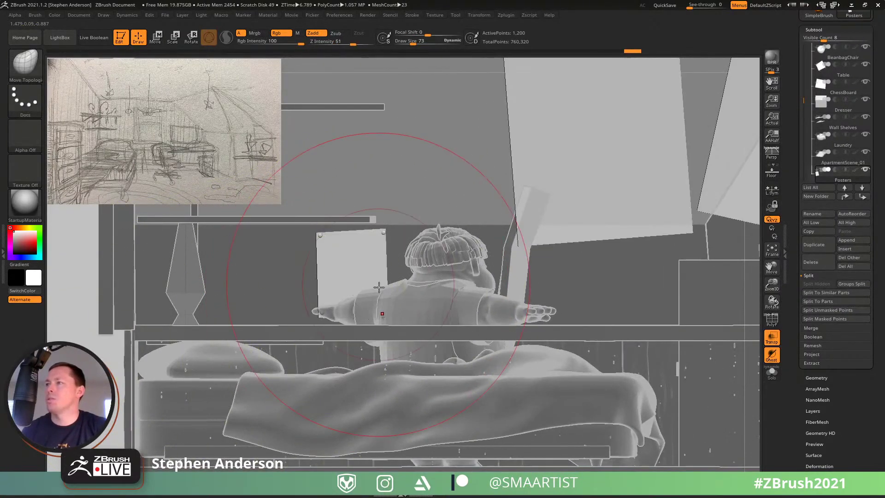
# Step: Isolate the small poster with a mask, tilt it slightly and duplicate it beside the original toward the lamp
pyautogui.keyDown('ctrl'); pyautogui.moveTo(58, 210); pyautogui.dragTo(449, 374); pyautogui.keyUp('ctrl')
pyautogui.press('w')
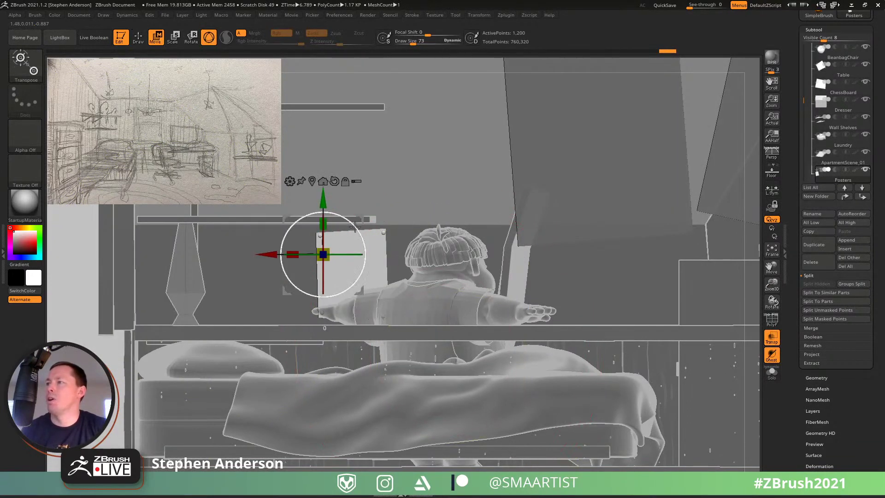
pyautogui.moveTo(398, 216); pyautogui.dragTo(404, 235)
pyautogui.press('q')
pyautogui.keyDown('ctrl'); pyautogui.moveTo(404, 236); pyautogui.dragTo(457, 294, button='right'); pyautogui.keyUp('ctrl')
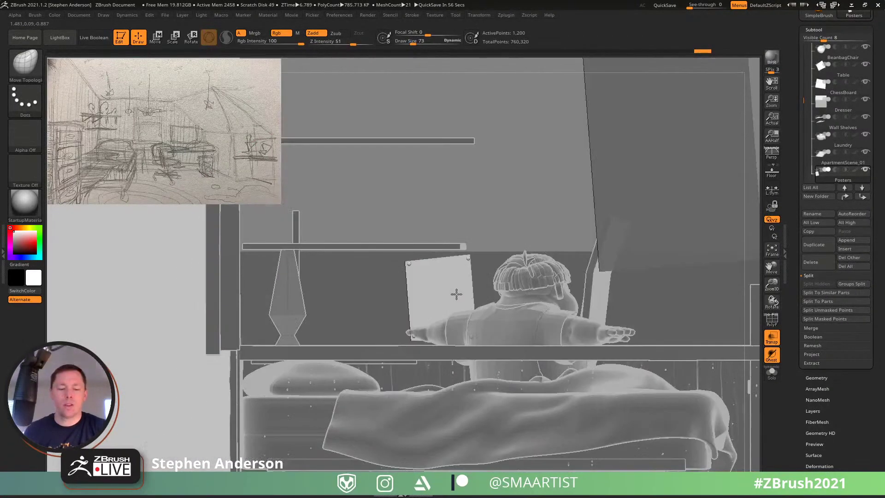
pyautogui.press('w')
pyautogui.moveTo(450, 244)
pyautogui.keyDown('ctrl'); pyautogui.mouseDown()
pyautogui.moveTo(396, 245)
pyautogui.moveTo(399, 266)
pyautogui.moveTo(390, 241)
pyautogui.mouseUp(); pyautogui.keyUp('ctrl')
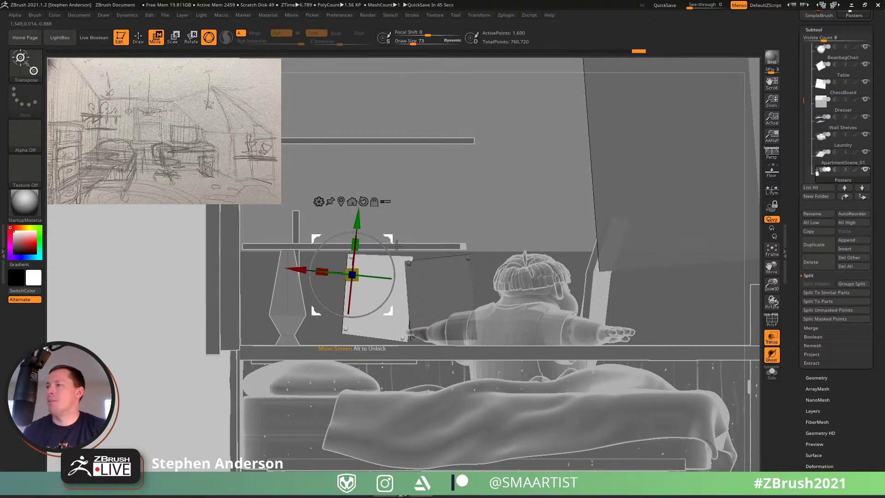
# Step: Adjust the lower corners and tacks of the duplicated small poster with Move Topological, reducing Draw Size to 21
pyautogui.keyDown('ctrl'); pyautogui.moveTo(426, 244); pyautogui.dragTo(475, 296, button='right'); pyautogui.keyUp('ctrl')
pyautogui.press('q')
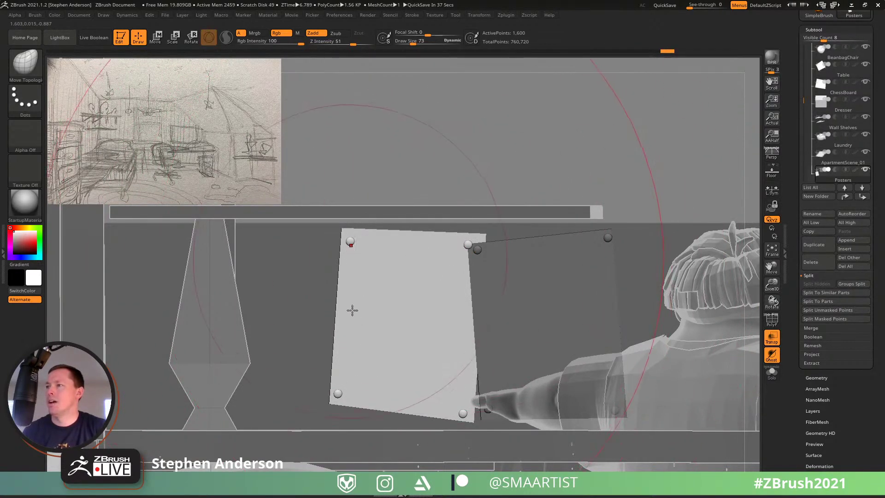
pyautogui.moveTo(337, 393); pyautogui.dragTo(364, 385)
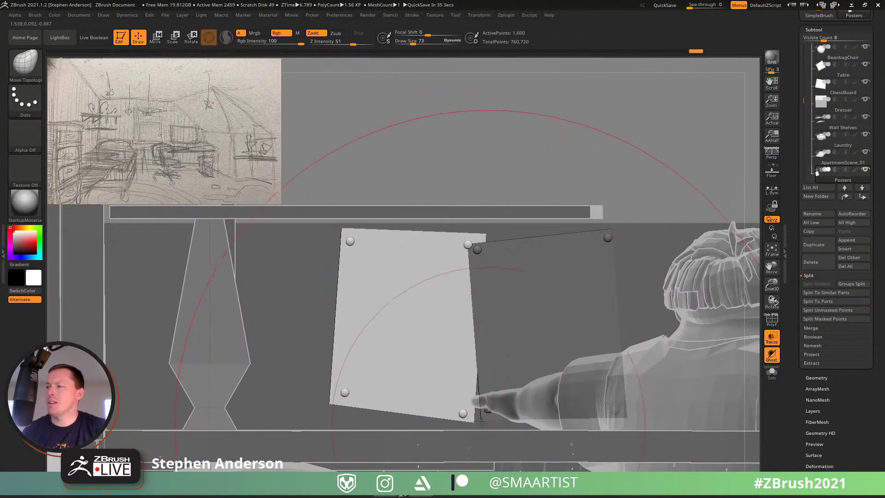
pyautogui.moveTo(471, 412)
pyautogui.mouseDown()
pyautogui.moveTo(474, 419)
pyautogui.moveTo(465, 412)
pyautogui.mouseUp()
pyautogui.press('s')
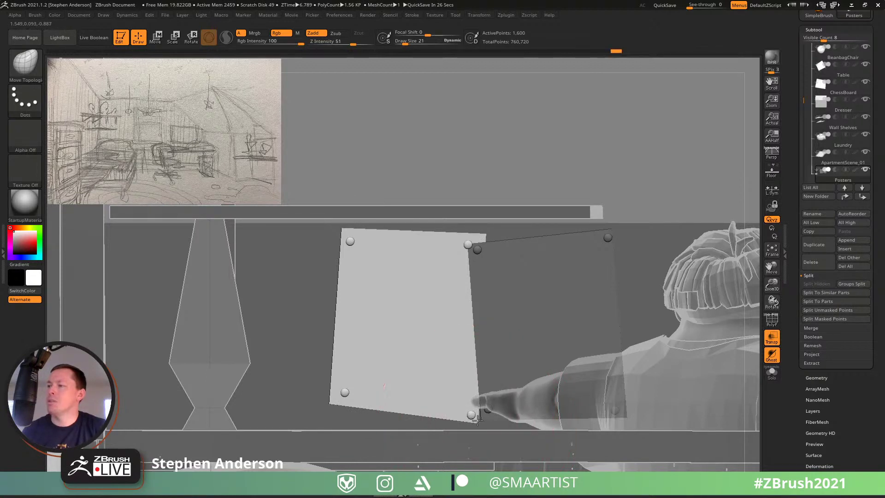
pyautogui.moveTo(327, 403)
pyautogui.mouseDown()
pyautogui.moveTo(297, 427)
pyautogui.moveTo(325, 409)
pyautogui.mouseUp()
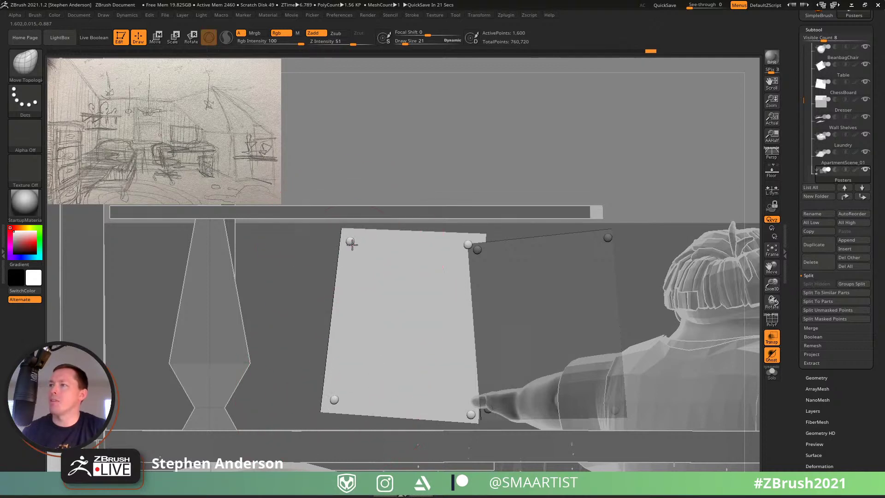
# Step: Examine the small posters' distance from the wall from above and from the side, with PolyFrame on and transparency off
pyautogui.keyDown('ctrl'); pyautogui.moveTo(503, 233); pyautogui.dragTo(458, 155, button='right'); pyautogui.keyUp('ctrl')
pyautogui.moveTo(133, 285); pyautogui.dragTo(382, 283)
pyautogui.moveTo(381, 285); pyautogui.dragTo(381, 233, button='right')
pyautogui.keyDown('ctrl'); pyautogui.moveTo(381, 233); pyautogui.dragTo(386, 330, button='right'); pyautogui.keyUp('ctrl')
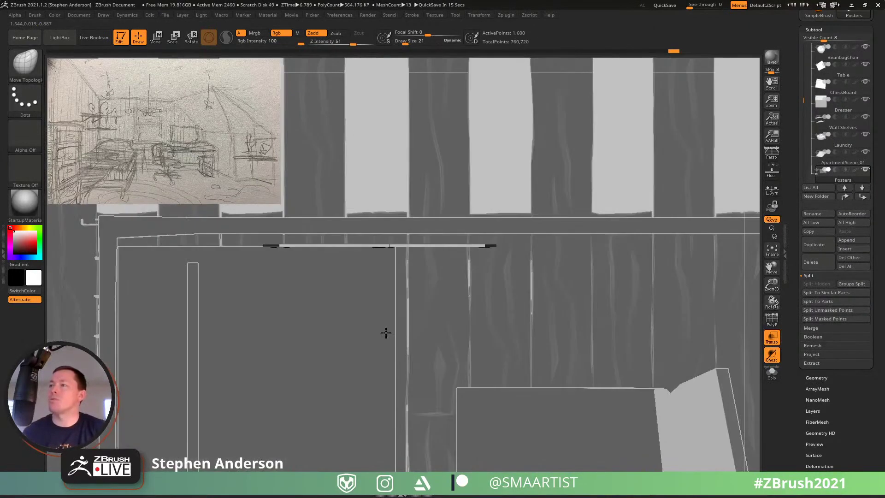
pyautogui.hotkey('shift', 'f')
pyautogui.moveTo(380, 290)
pyautogui.mouseDown(button='right')
pyautogui.moveTo(387, 245)
pyautogui.moveTo(339, 255)
pyautogui.moveTo(361, 267)
pyautogui.moveTo(346, 276)
pyautogui.moveTo(276, 277)
pyautogui.moveTo(317, 310)
pyautogui.moveTo(379, 292)
pyautogui.moveTo(486, 411)
pyautogui.moveTo(451, 286)
pyautogui.moveTo(551, 344)
pyautogui.moveTo(469, 341)
pyautogui.moveTo(539, 350)
pyautogui.mouseUp(button='right')
pyautogui.click(772, 338)
pyautogui.press('ctrl')
pyautogui.keyDown('alt'); pyautogui.moveTo(152, 359); pyautogui.dragTo(416, 348, button='right'); pyautogui.keyUp('alt')
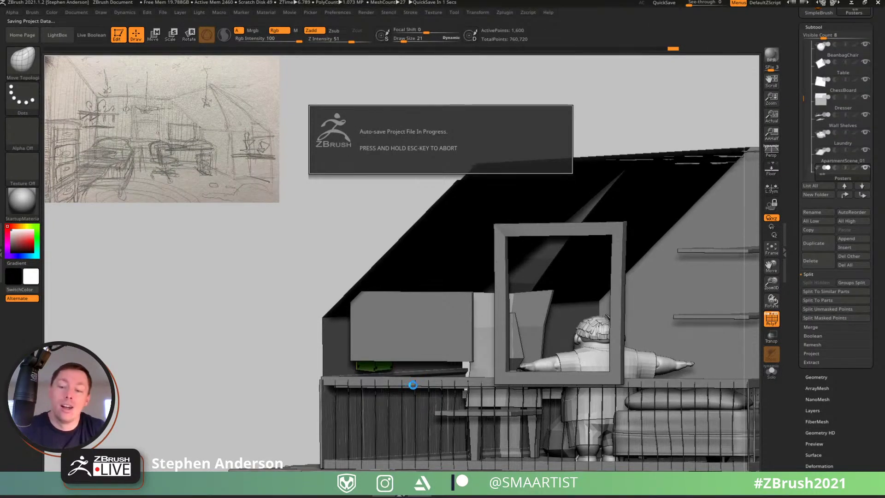
# Step: Isolate the two small posters with a mask, reset the gizmo orientation and move them toward the low wall
pyautogui.rightClick(412, 385)
pyautogui.moveTo(233, 302); pyautogui.dragTo(251, 322)
pyautogui.moveTo(278, 260)
pyautogui.keyDown('ctrl'); pyautogui.mouseDown()
pyautogui.moveTo(423, 401)
pyautogui.moveTo(417, 413)
pyautogui.mouseUp(); pyautogui.keyUp('ctrl')
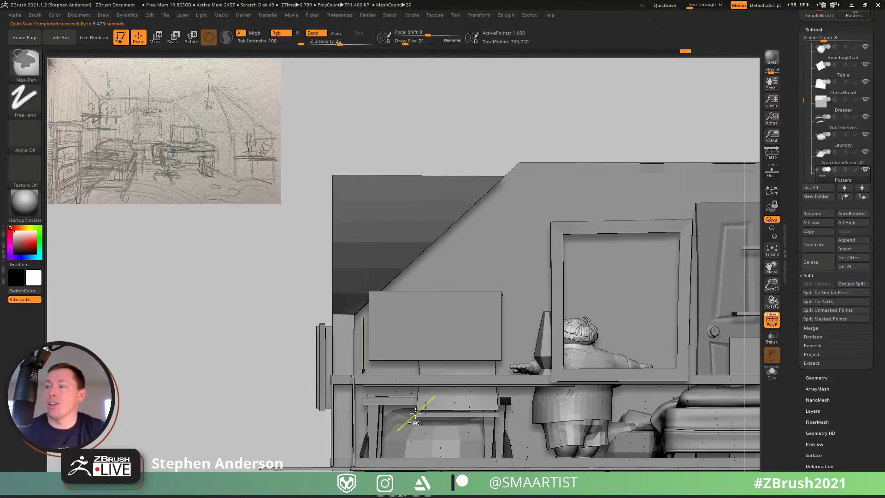
pyautogui.press('w')
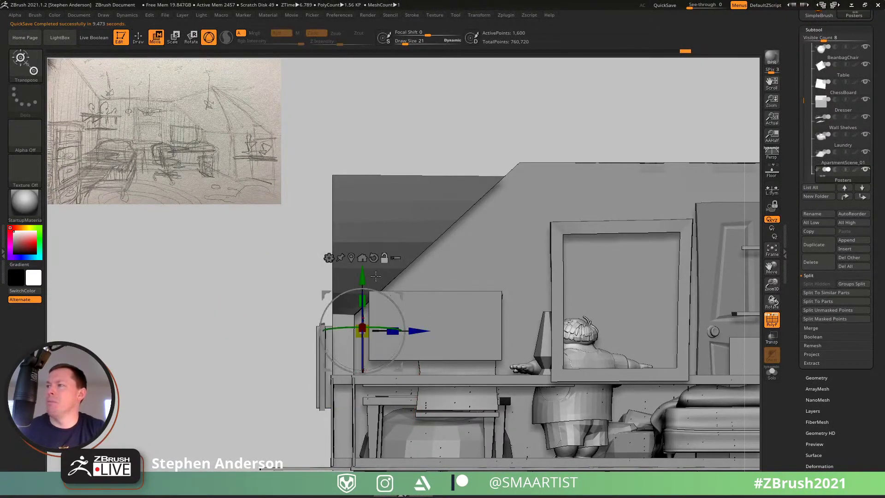
pyautogui.keyDown('alt'); pyautogui.click(373, 258); pyautogui.keyUp('alt')
pyautogui.moveTo(304, 331); pyautogui.dragTo(298, 330)
pyautogui.keyDown('ctrl'); pyautogui.moveTo(478, 325); pyautogui.dragTo(503, 411, button='right'); pyautogui.keyUp('ctrl')
pyautogui.moveTo(296, 363); pyautogui.dragTo(288, 362)
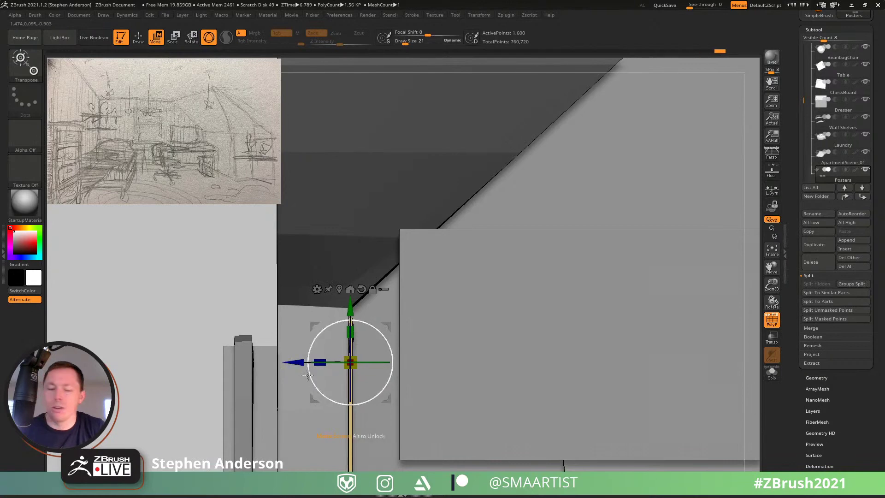
pyautogui.press('q')
pyautogui.moveTo(336, 390)
pyautogui.keyDown('ctrl'); pyautogui.mouseDown(button='right')
pyautogui.moveTo(283, 361)
pyautogui.moveTo(313, 320)
pyautogui.moveTo(298, 325)
pyautogui.moveTo(304, 335)
pyautogui.mouseUp(button='right'); pyautogui.keyUp('ctrl')
# Step: Turn off PolyFrame, isolate the small poster nearest the boy with SelectLasso, mask it and show the whole subtool again
pyautogui.hotkey('shift', 'f')
pyautogui.moveTo(322, 368)
pyautogui.mouseDown(button='right')
pyautogui.moveTo(300, 370)
pyautogui.moveTo(310, 363)
pyautogui.mouseUp(button='right')
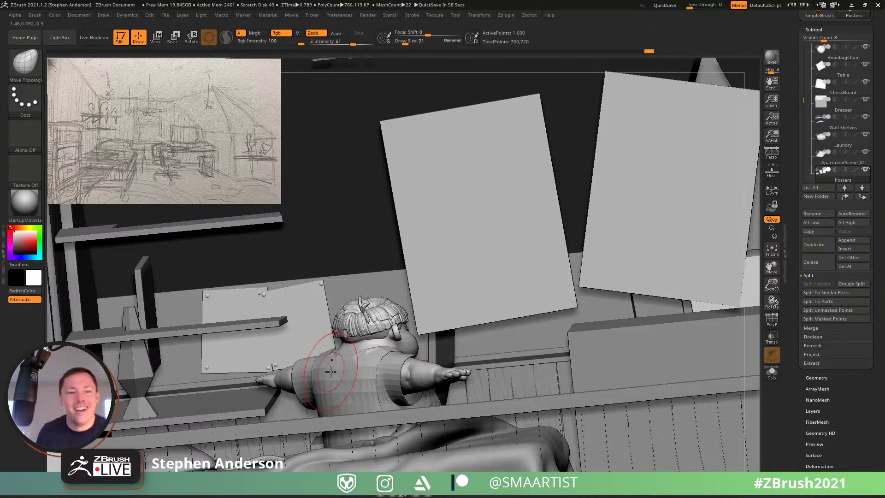
pyautogui.moveTo(247, 306)
pyautogui.mouseDown(button='right')
pyautogui.moveTo(290, 296)
pyautogui.moveTo(286, 308)
pyautogui.moveTo(257, 292)
pyautogui.moveTo(296, 306)
pyautogui.moveTo(295, 296)
pyautogui.mouseUp(button='right')
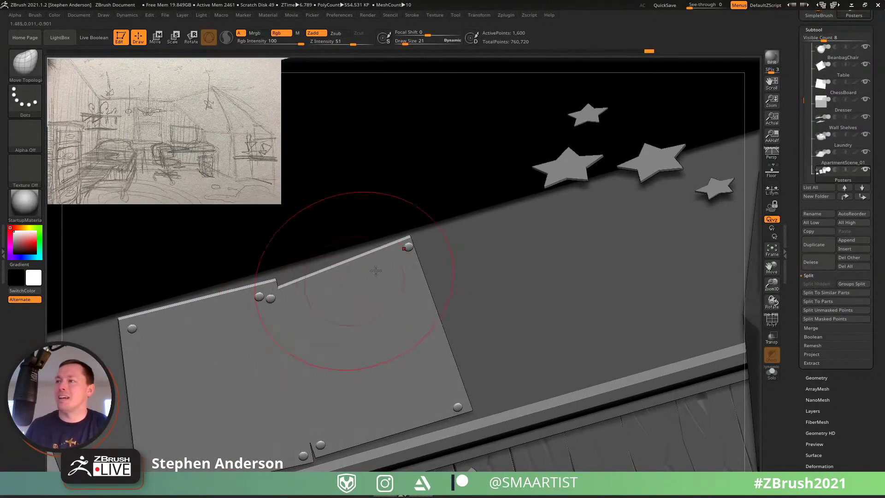
pyautogui.click(25, 65)
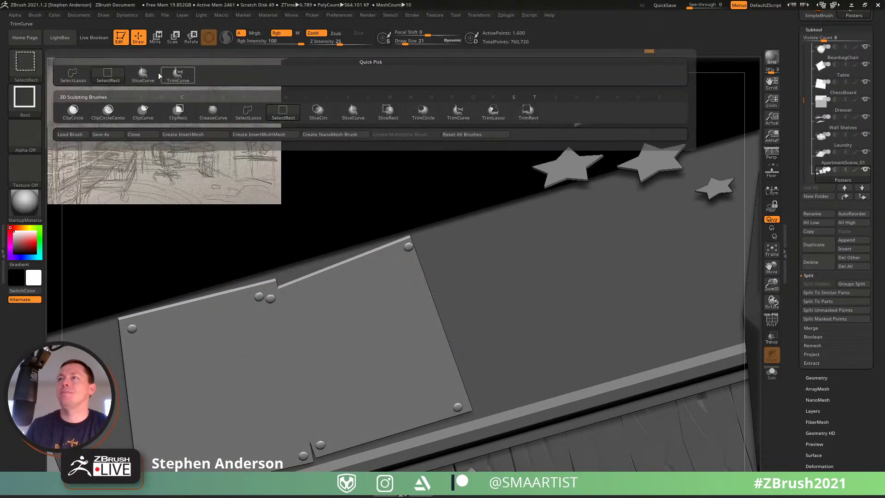
pyautogui.click(144, 76)
pyautogui.click(72, 75)
pyautogui.moveTo(443, 242)
pyautogui.keyDown('ctrl'); pyautogui.keyDown('shift'); pyautogui.mouseDown()
pyautogui.moveTo(395, 224)
pyautogui.moveTo(272, 291)
pyautogui.moveTo(262, 385)
pyautogui.moveTo(286, 434)
pyautogui.moveTo(332, 466)
pyautogui.moveTo(477, 428)
pyautogui.moveTo(523, 374)
pyautogui.moveTo(525, 277)
pyautogui.mouseUp(); pyautogui.keyUp('shift'); pyautogui.keyUp('ctrl')
pyautogui.keyDown('ctrl'); pyautogui.keyDown('shift'); pyautogui.click(516, 346); pyautogui.keyUp('shift'); pyautogui.keyUp('ctrl')
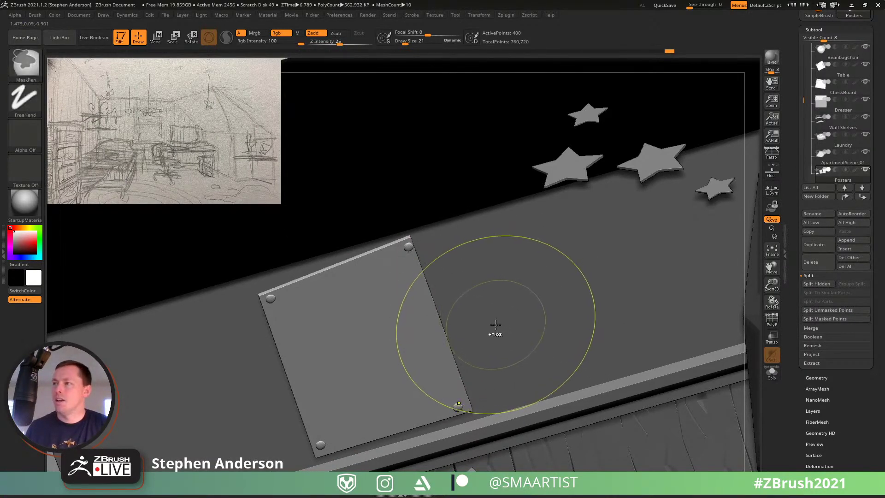
pyautogui.keyDown('ctrl'); pyautogui.click(498, 324); pyautogui.keyUp('ctrl')
pyautogui.moveTo(508, 325)
pyautogui.keyDown('ctrl'); pyautogui.mouseDown(button='right')
pyautogui.moveTo(442, 230)
pyautogui.moveTo(391, 191)
pyautogui.mouseUp(button='right'); pyautogui.keyUp('ctrl')
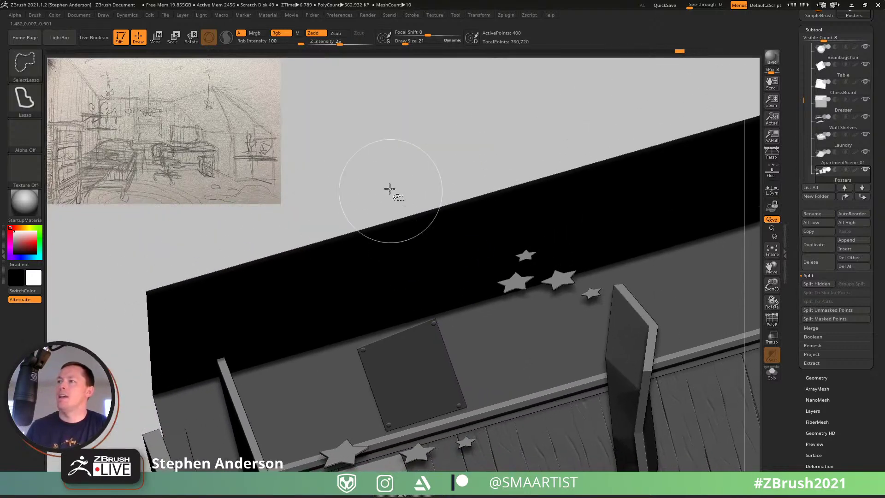
pyautogui.keyDown('ctrl'); pyautogui.keyDown('shift'); pyautogui.click(389, 190); pyautogui.keyUp('shift'); pyautogui.keyUp('ctrl')
# Step: Select the Move brush and examine up close how the two small posters overlap on the low wall
pyautogui.press('b')
pyautogui.press('m')
pyautogui.press('t')
pyautogui.moveTo(365, 349)
pyautogui.mouseDown(button='right')
pyautogui.moveTo(406, 322)
pyautogui.moveTo(394, 309)
pyautogui.mouseUp(button='right')
pyautogui.moveTo(383, 232); pyautogui.dragTo(364, 351, button='right')
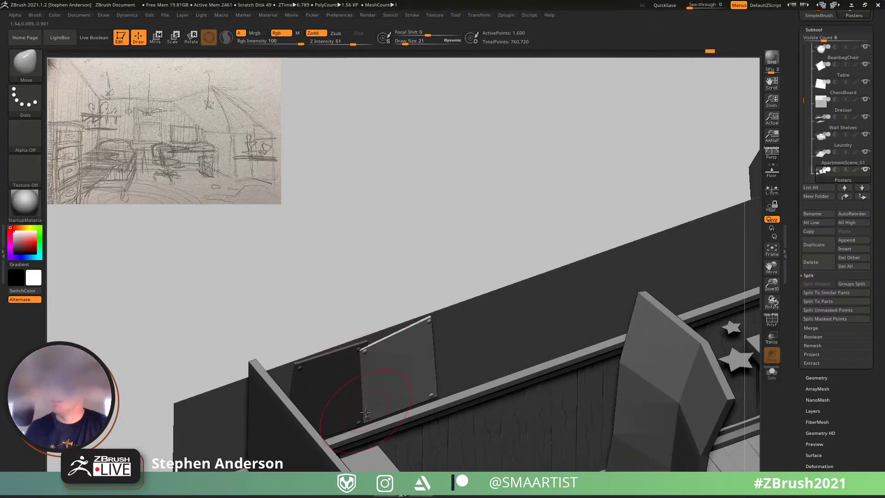
pyautogui.moveTo(367, 424); pyautogui.dragTo(332, 205, button='right')
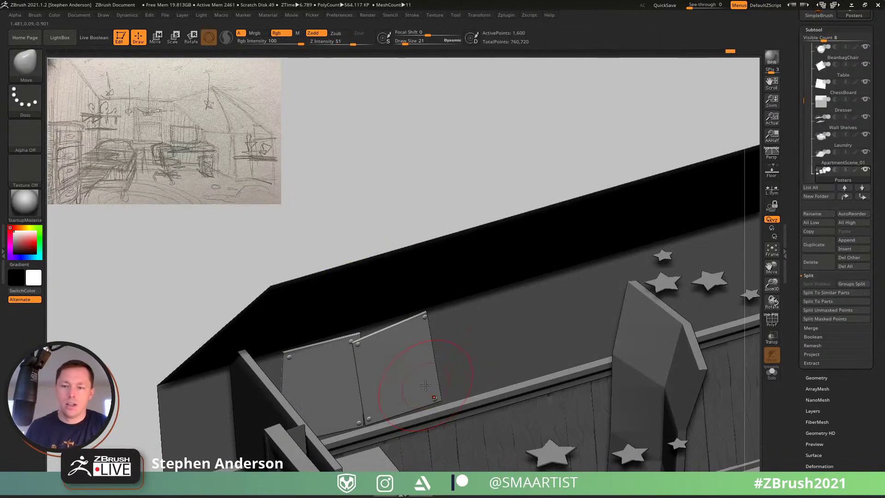
pyautogui.moveTo(428, 369)
pyautogui.mouseDown(button='right')
pyautogui.moveTo(406, 327)
pyautogui.moveTo(450, 396)
pyautogui.moveTo(453, 388)
pyautogui.moveTo(449, 410)
pyautogui.moveTo(409, 382)
pyautogui.moveTo(399, 419)
pyautogui.moveTo(405, 405)
pyautogui.mouseUp(button='right')
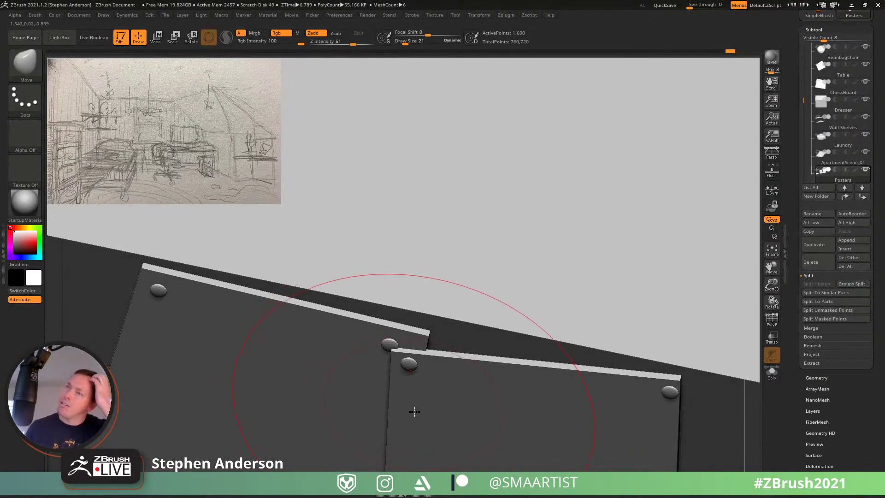
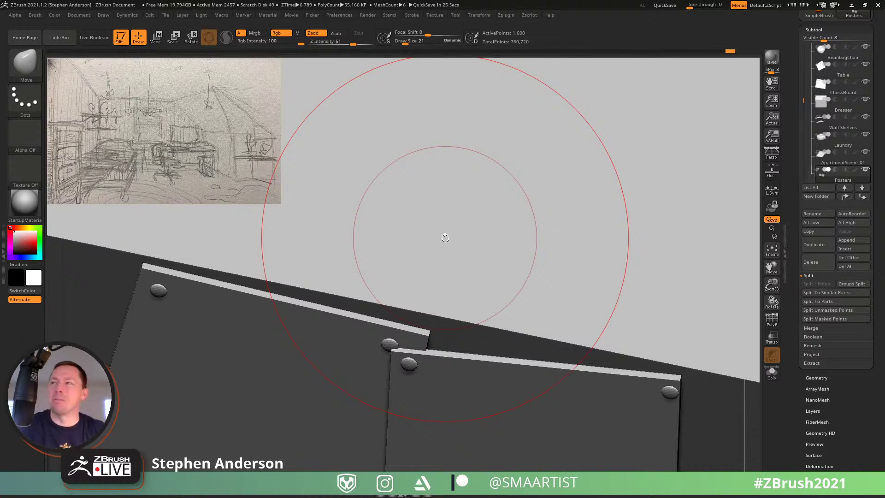
# Step: Turn on PolyFrame, leave only the small poster nearest the boy unmasked and place the gizmo on it
pyautogui.moveTo(438, 239); pyautogui.dragTo(440, 203)
pyautogui.press('ctrl')
pyautogui.moveTo(518, 364); pyautogui.dragTo(445, 280)
pyautogui.moveTo(445, 280)
pyautogui.mouseDown(button='right')
pyautogui.moveTo(550, 261)
pyautogui.moveTo(505, 290)
pyautogui.mouseUp(button='right')
pyautogui.hotkey('shift', 'f')
pyautogui.press('ctrl')
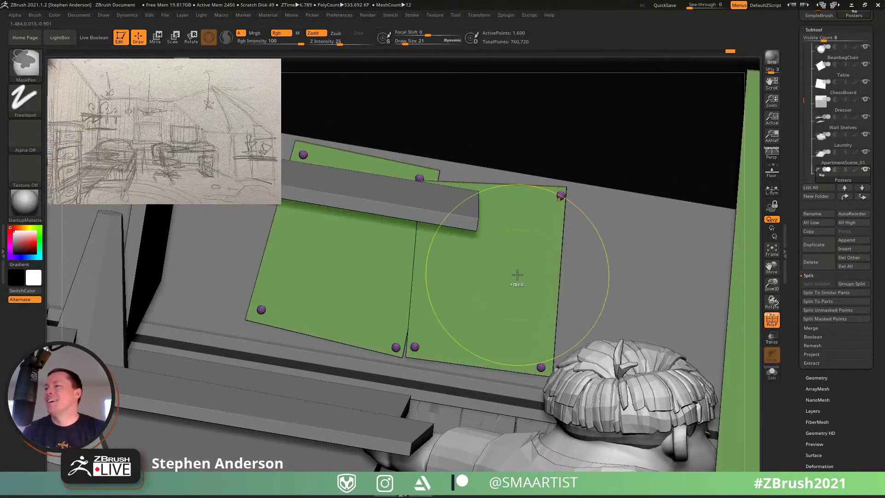
pyautogui.keyDown('ctrl'); pyautogui.click(517, 275); pyautogui.keyUp('ctrl')
pyautogui.press('w')
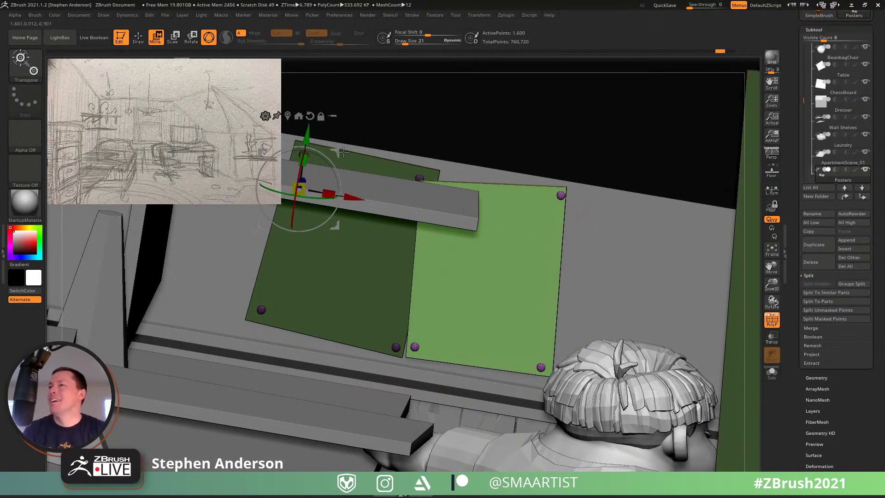
pyautogui.click(462, 268)
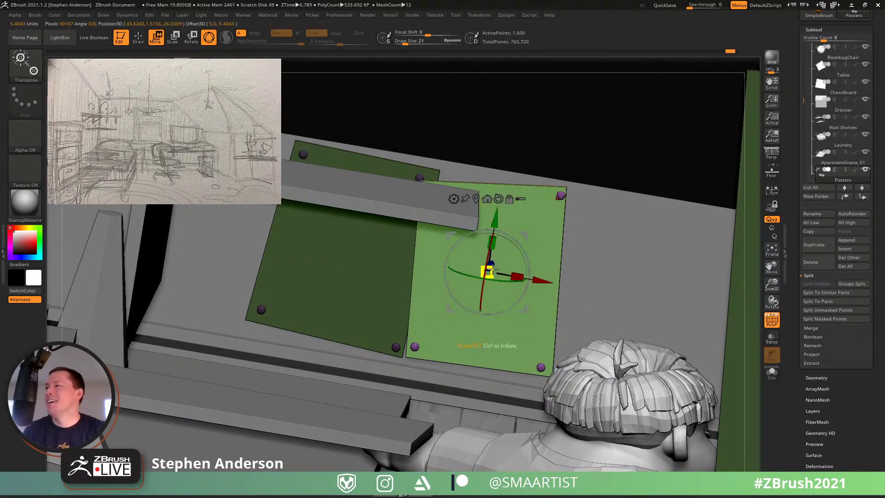
# Step: Turn on transparency, mask the poster's edge next to the larger poster and narrow it by moving the outer edge inward
pyautogui.moveTo(550, 236); pyautogui.dragTo(409, 141, button='right')
pyautogui.press('q')
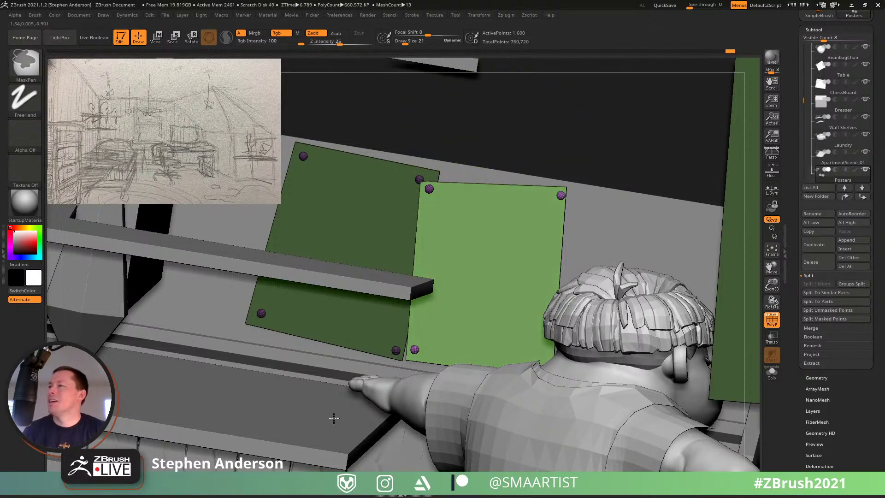
pyautogui.click(772, 336)
pyautogui.keyDown('ctrl'); pyautogui.moveTo(399, 120); pyautogui.dragTo(454, 428); pyautogui.keyUp('ctrl')
pyautogui.keyDown('shift'); pyautogui.moveTo(462, 341); pyautogui.dragTo(465, 325, button='right'); pyautogui.keyUp('shift')
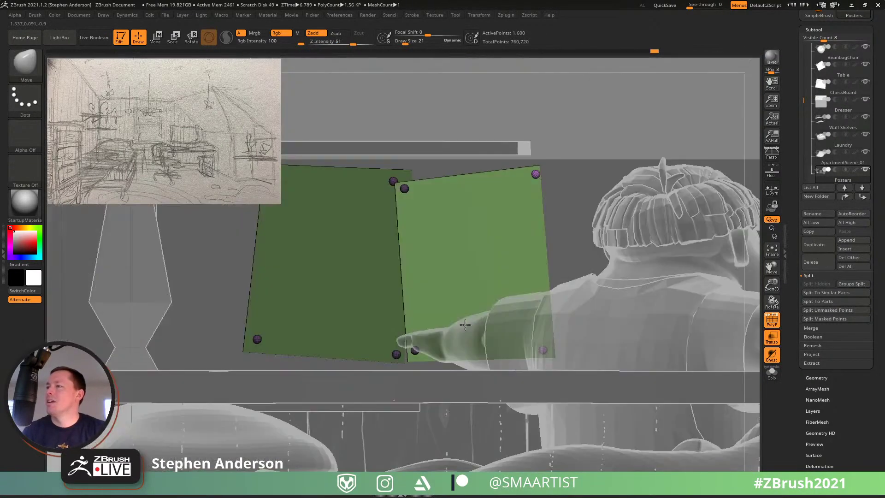
pyautogui.press('w')
pyautogui.moveTo(514, 232); pyautogui.dragTo(476, 233)
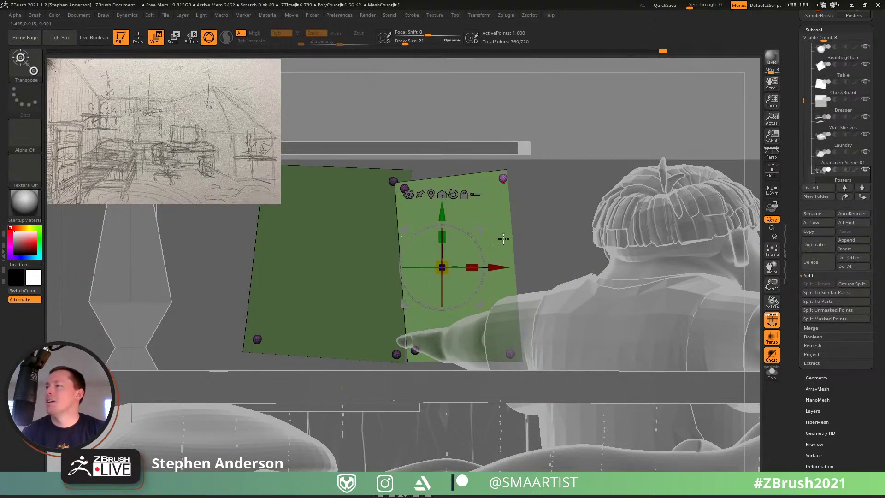
# Step: Shorten the poster nearest the boy by moving its lower edge and pins upward, and clear the mask
pyautogui.press('ctrl')
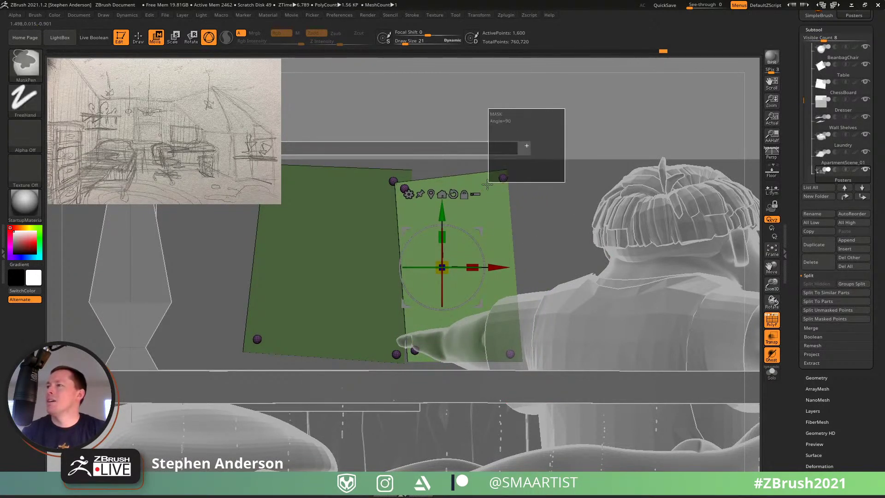
pyautogui.keyDown('ctrl'); pyautogui.moveTo(557, 397); pyautogui.dragTo(469, 310); pyautogui.keyUp('ctrl')
pyautogui.hotkey('ctrl', 'z')
pyautogui.keyDown('ctrl'); pyautogui.moveTo(456, 393); pyautogui.dragTo(486, 415, button='right'); pyautogui.keyUp('ctrl')
pyautogui.moveTo(420, 437)
pyautogui.keyDown('alt'); pyautogui.mouseDown(button='right')
pyautogui.moveTo(481, 384)
pyautogui.moveTo(462, 392)
pyautogui.mouseUp(button='right'); pyautogui.keyUp('alt')
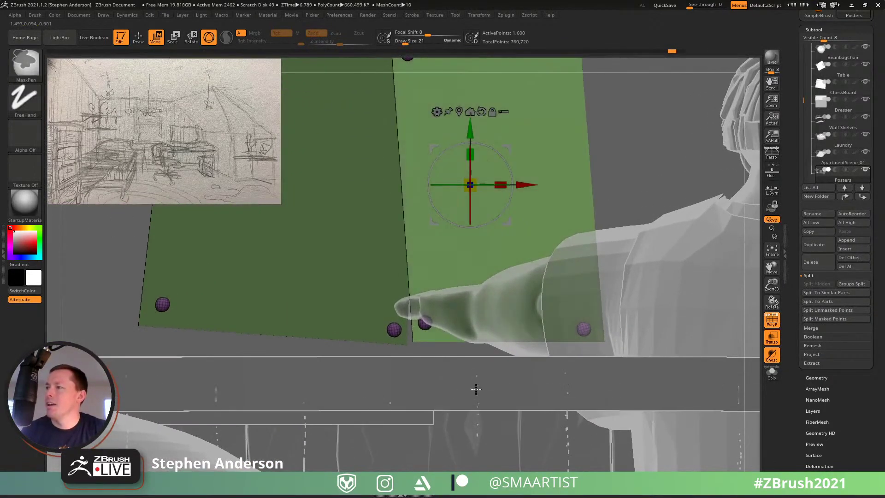
pyautogui.keyDown('ctrl'); pyautogui.moveTo(475, 382); pyautogui.dragTo(410, 283); pyautogui.keyUp('ctrl')
pyautogui.moveTo(506, 136); pyautogui.dragTo(503, 83)
pyautogui.keyDown('alt'); pyautogui.moveTo(519, 183); pyautogui.dragTo(505, 319, button='right'); pyautogui.keyUp('alt')
pyautogui.moveTo(489, 221); pyautogui.dragTo(490, 225)
pyautogui.keyDown('alt'); pyautogui.moveTo(521, 232); pyautogui.dragTo(575, 133, button='right'); pyautogui.keyUp('alt')
pyautogui.keyDown('ctrl'); pyautogui.moveTo(607, 109); pyautogui.dragTo(640, 133); pyautogui.keyUp('ctrl')
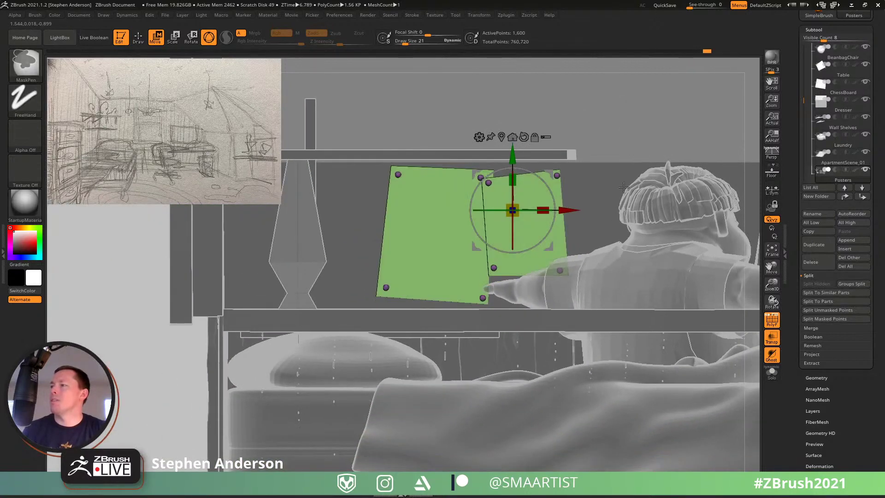
# Step: Examine the two overlapping posters within the whole room with PolyFrame off
pyautogui.press('q')
pyautogui.hotkey('shift', 'f')
pyautogui.keyDown('ctrl'); pyautogui.moveTo(488, 277); pyautogui.dragTo(489, 217, button='right'); pyautogui.keyUp('ctrl')
pyautogui.moveTo(490, 217)
pyautogui.mouseDown(button='right')
pyautogui.moveTo(510, 227)
pyautogui.moveTo(507, 252)
pyautogui.moveTo(502, 239)
pyautogui.moveTo(521, 230)
pyautogui.mouseUp(button='right')
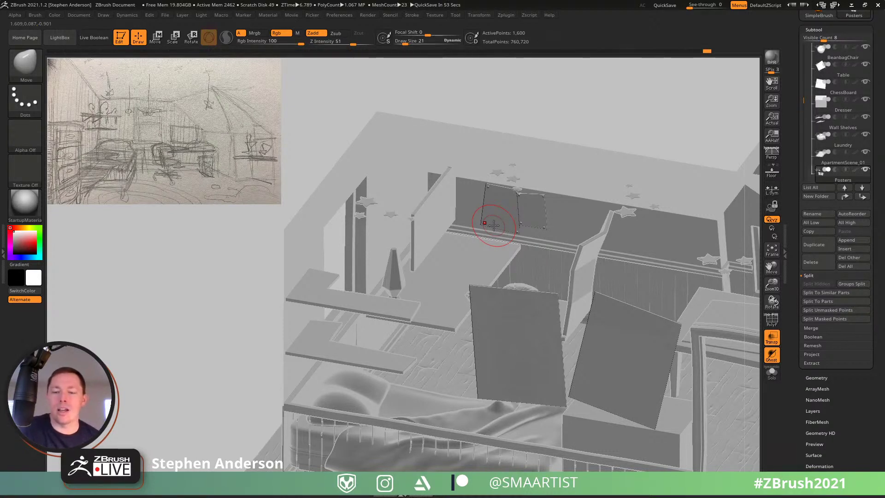
pyautogui.moveTo(541, 225); pyautogui.dragTo(589, 270, button='right')
pyautogui.hotkey('shift', 'f')
# Step: Undo the mask clearing and refine the mask so only the poster nearest the boy and its pins are unmasked
pyautogui.hotkey('ctrl', 'z')
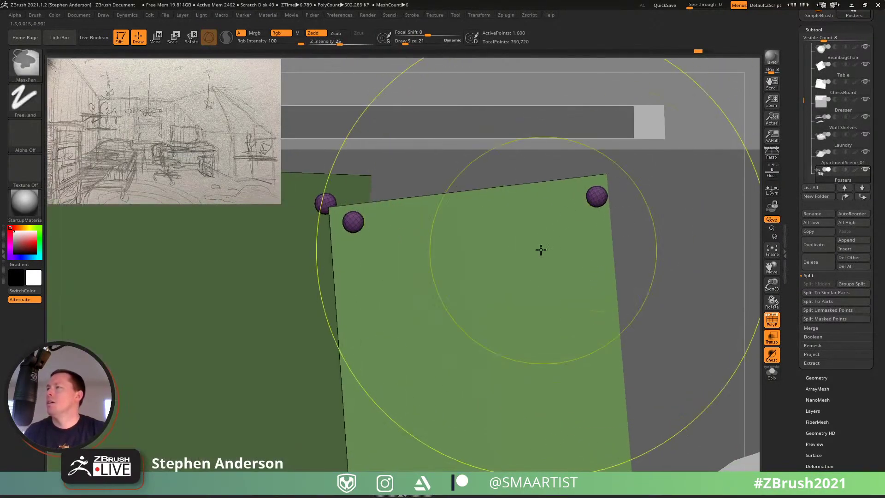
pyautogui.keyDown('ctrl'); pyautogui.keyDown('alt'); pyautogui.click(541, 250); pyautogui.keyUp('alt'); pyautogui.keyUp('ctrl')
pyautogui.keyDown('ctrl'); pyautogui.keyDown('alt'); pyautogui.moveTo(668, 170); pyautogui.dragTo(557, 232); pyautogui.keyUp('alt'); pyautogui.keyUp('ctrl')
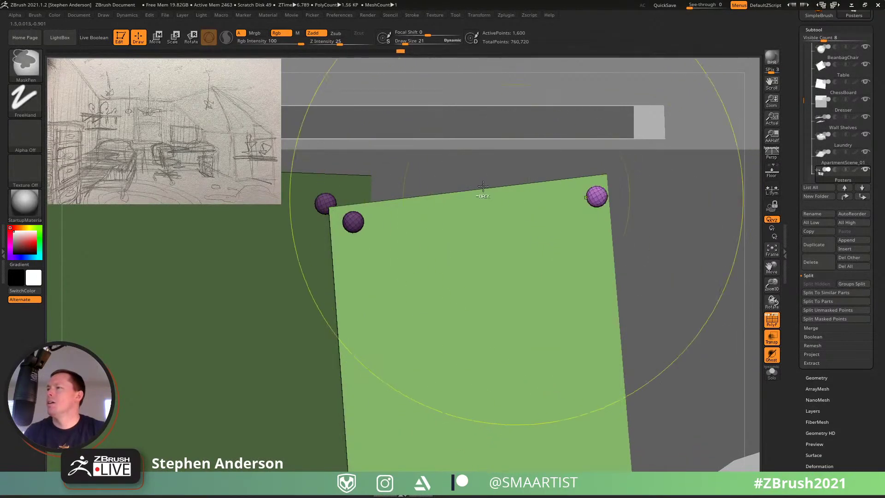
pyautogui.keyDown('ctrl'); pyautogui.moveTo(423, 163); pyautogui.dragTo(337, 250); pyautogui.keyUp('ctrl')
pyautogui.keyDown('ctrl'); pyautogui.moveTo(394, 263); pyautogui.dragTo(372, 206, button='right'); pyautogui.keyUp('ctrl')
pyautogui.keyDown('ctrl'); pyautogui.moveTo(414, 140); pyautogui.dragTo(346, 218); pyautogui.keyUp('ctrl')
# Step: Duplicate the poster to the other side of the larger one, reposition and tilt the copy, and clear the mask
pyautogui.press('w')
pyautogui.keyDown('ctrl'); pyautogui.moveTo(481, 227); pyautogui.dragTo(515, 193, button='right'); pyautogui.keyUp('ctrl')
pyautogui.keyDown('ctrl'); pyautogui.moveTo(481, 228); pyautogui.dragTo(293, 238); pyautogui.keyUp('ctrl')
pyautogui.keyDown('alt'); pyautogui.moveTo(288, 240); pyautogui.dragTo(384, 238, button='right'); pyautogui.keyUp('alt')
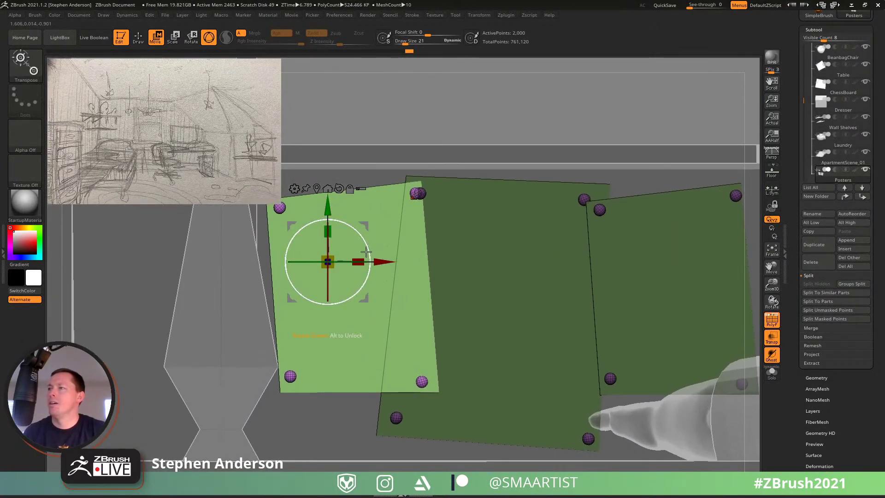
pyautogui.moveTo(359, 226); pyautogui.dragTo(335, 245)
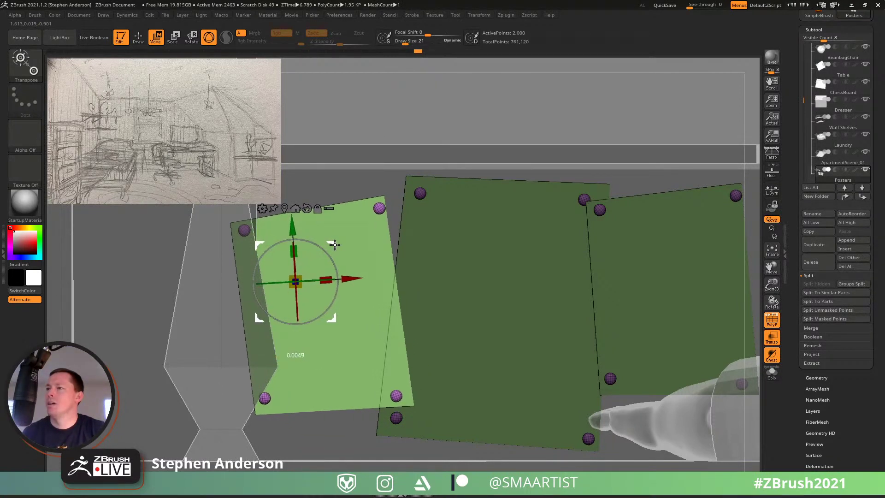
pyautogui.moveTo(388, 245); pyautogui.dragTo(428, 217, button='right')
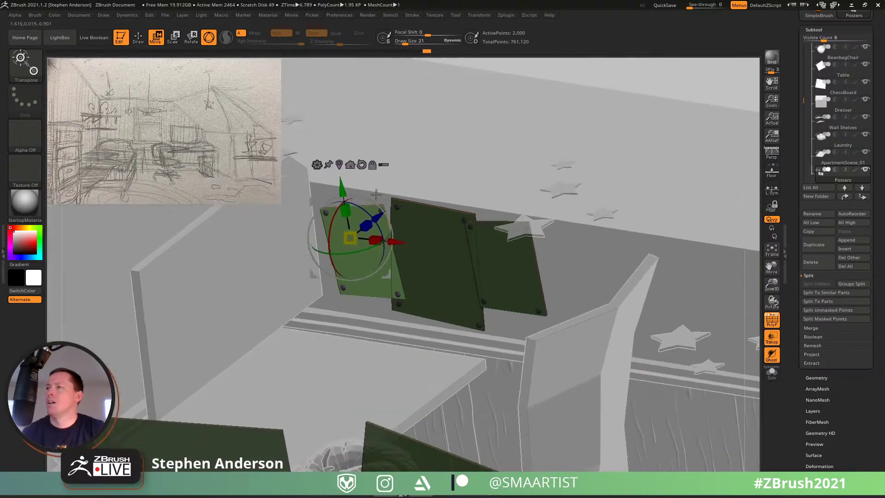
pyautogui.keyDown('ctrl'); pyautogui.moveTo(457, 178); pyautogui.dragTo(471, 190); pyautogui.keyUp('ctrl')
# Step: Turn off PolyFrame, select the Move brush with draw size 39 and examine the three overlapping posters from several angles
pyautogui.hotkey('shift', 'f')
pyautogui.keyDown('ctrl'); pyautogui.click(463, 244); pyautogui.keyUp('ctrl')
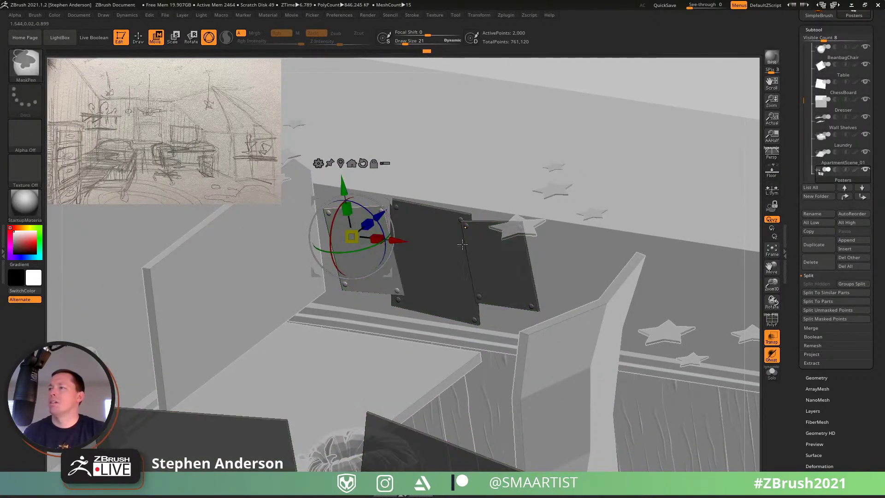
pyautogui.press('b')
pyautogui.press('m')
pyautogui.press('v')
pyautogui.moveTo(443, 291); pyautogui.dragTo(406, 289, button='right')
pyautogui.press('s')
pyautogui.moveTo(405, 289); pyautogui.dragTo(402, 290)
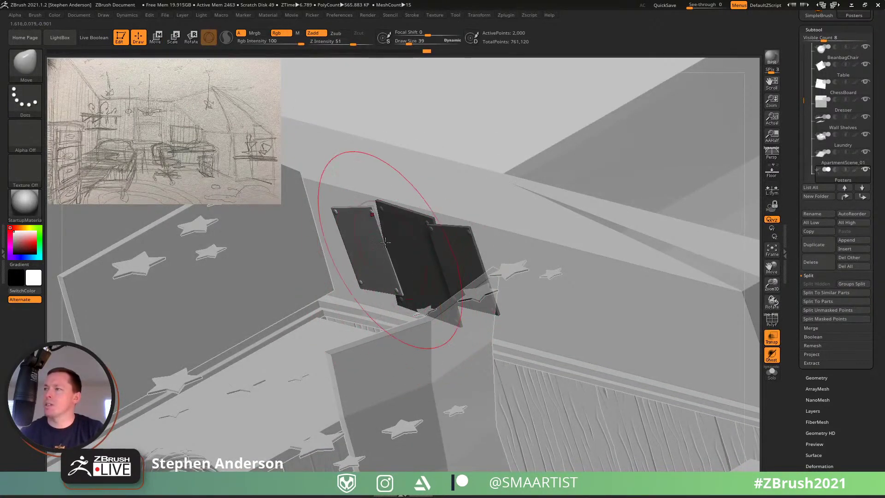
pyautogui.moveTo(389, 254); pyautogui.dragTo(422, 234, button='right')
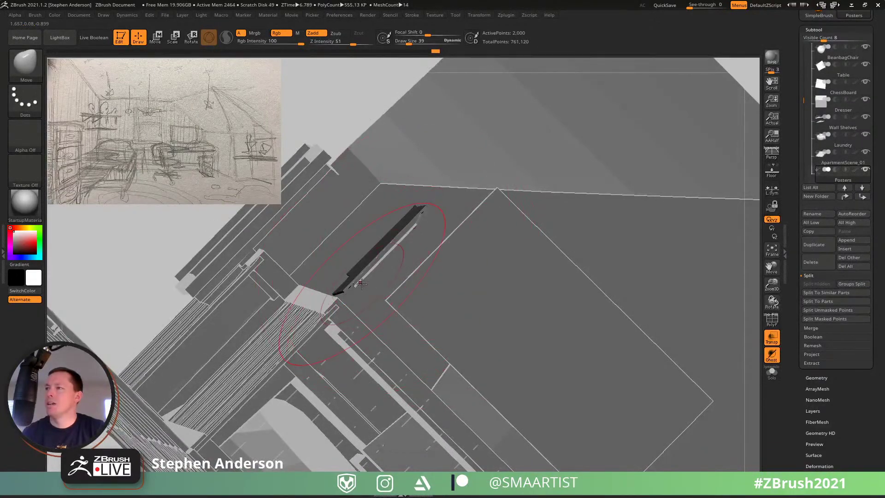
pyautogui.moveTo(364, 275)
pyautogui.mouseDown(button='right')
pyautogui.moveTo(316, 257)
pyautogui.moveTo(412, 258)
pyautogui.mouseUp(button='right')
pyautogui.moveTo(201, 316)
pyautogui.mouseDown(button='right')
pyautogui.moveTo(414, 269)
pyautogui.moveTo(347, 326)
pyautogui.moveTo(367, 277)
pyautogui.moveTo(491, 298)
pyautogui.moveTo(461, 318)
pyautogui.moveTo(438, 282)
pyautogui.mouseUp(button='right')
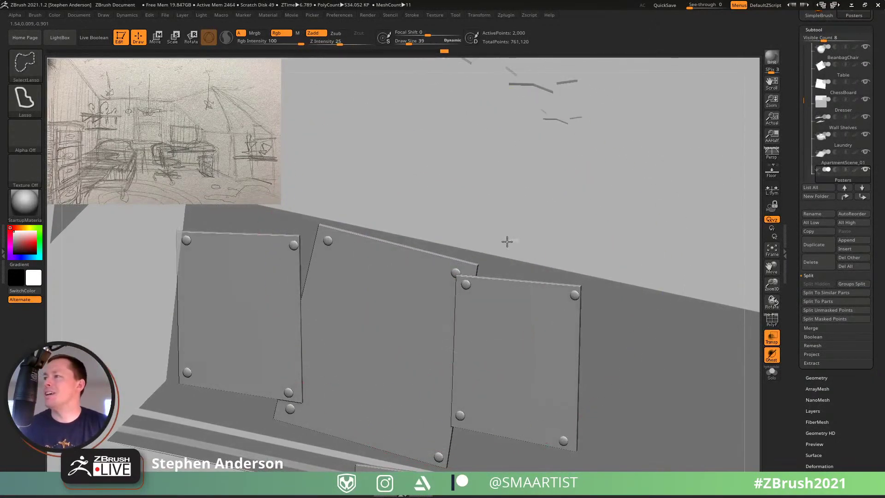
# Step: Isolate the middle poster and its pins with SelectLasso, mask it and show the whole subtool again
pyautogui.moveTo(425, 271)
pyautogui.keyDown('ctrl'); pyautogui.keyDown('shift'); pyautogui.mouseDown()
pyautogui.moveTo(367, 256)
pyautogui.moveTo(325, 193)
pyautogui.mouseUp(); pyautogui.keyUp('shift'); pyautogui.keyUp('ctrl')
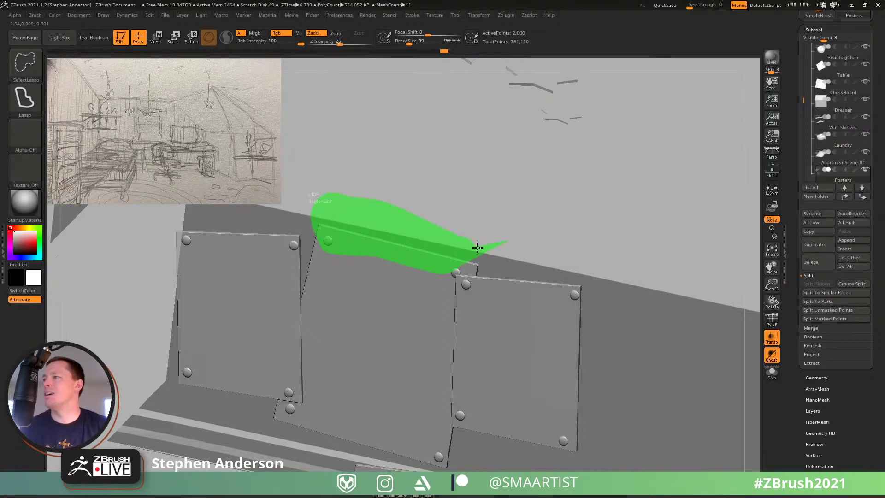
pyautogui.moveTo(396, 360)
pyautogui.keyDown('ctrl'); pyautogui.keyDown('shift'); pyautogui.mouseDown()
pyautogui.moveTo(445, 447)
pyautogui.moveTo(369, 461)
pyautogui.moveTo(270, 418)
pyautogui.mouseUp(); pyautogui.keyUp('shift'); pyautogui.keyUp('ctrl')
pyautogui.moveTo(348, 371)
pyautogui.keyDown('ctrl'); pyautogui.keyDown('shift'); pyautogui.mouseDown()
pyautogui.moveTo(405, 281)
pyautogui.moveTo(424, 272)
pyautogui.mouseUp(); pyautogui.keyUp('shift'); pyautogui.keyUp('ctrl')
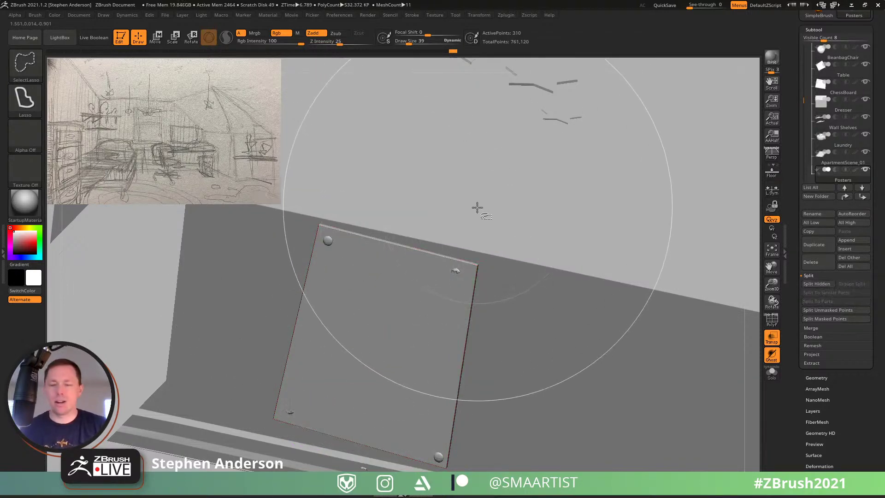
pyautogui.hotkey('ctrl', 'shift', 'a')
pyautogui.moveTo(466, 259)
pyautogui.keyDown('ctrl'); pyautogui.mouseDown(button='right')
pyautogui.moveTo(430, 231)
pyautogui.moveTo(317, 433)
pyautogui.moveTo(434, 331)
pyautogui.moveTo(375, 306)
pyautogui.moveTo(410, 378)
pyautogui.mouseUp(button='right'); pyautogui.keyUp('ctrl')
pyautogui.keyDown('ctrl'); pyautogui.keyDown('alt'); pyautogui.keyDown('shift'); pyautogui.moveTo(409, 379); pyautogui.dragTo(303, 396); pyautogui.keyUp('shift'); pyautogui.keyUp('alt'); pyautogui.keyUp('ctrl')
pyautogui.keyDown('ctrl'); pyautogui.moveTo(498, 227); pyautogui.dragTo(525, 207, button='right'); pyautogui.keyUp('ctrl')
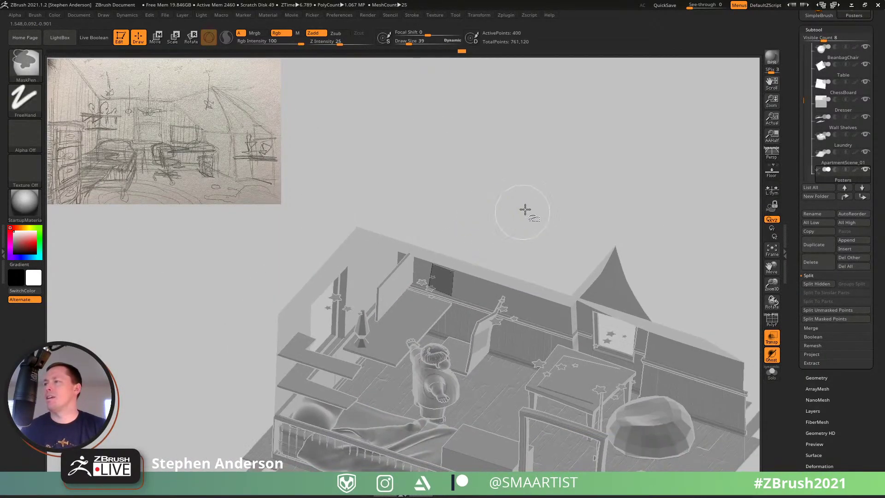
pyautogui.keyDown('ctrl'); pyautogui.keyDown('shift'); pyautogui.click(529, 186); pyautogui.keyUp('shift'); pyautogui.keyUp('ctrl')
# Step: Turn on PolyFrame and duplicate the middle poster out toward the wall with the door
pyautogui.hotkey('shift', 'f')
pyautogui.keyDown('ctrl'); pyautogui.moveTo(487, 244); pyautogui.dragTo(468, 309, button='right'); pyautogui.keyUp('ctrl')
pyautogui.moveTo(468, 308); pyautogui.dragTo(484, 198, button='right')
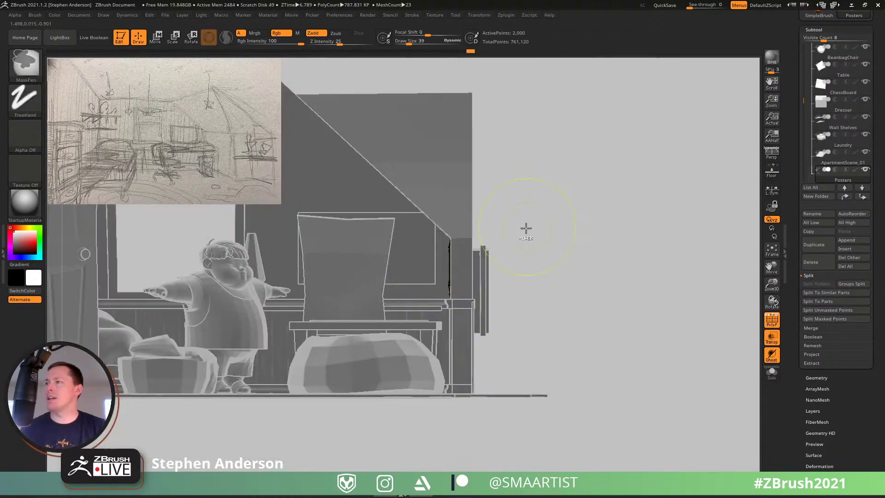
pyautogui.press('w')
pyautogui.keyDown('ctrl'); pyautogui.moveTo(487, 228); pyautogui.dragTo(342, 174); pyautogui.keyUp('ctrl')
pyautogui.moveTo(342, 174); pyautogui.dragTo(523, 314, button='right')
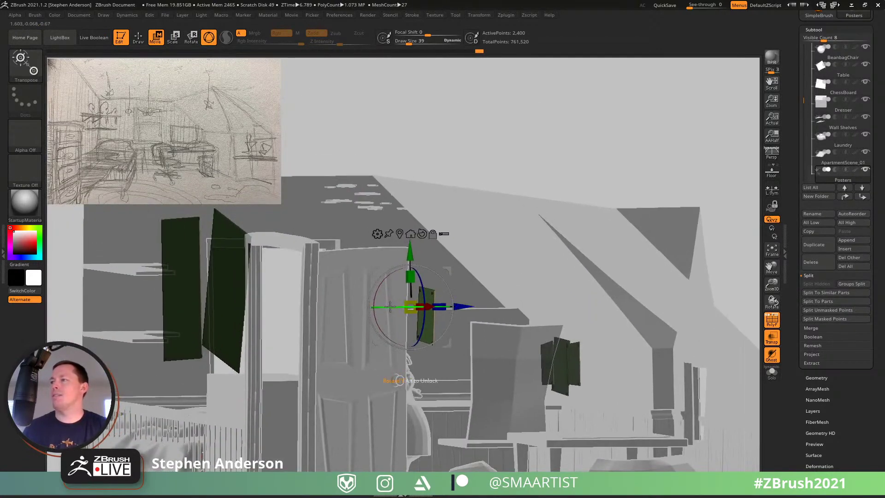
# Step: Rotate the copied poster parallel to the door wall and move it up against that wall
pyautogui.moveTo(391, 308); pyautogui.dragTo(458, 315)
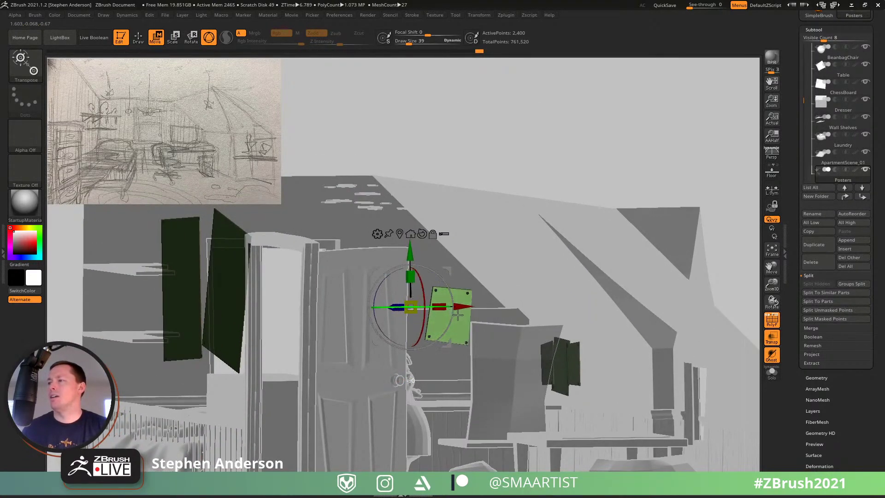
pyautogui.moveTo(449, 270); pyautogui.dragTo(380, 220)
pyautogui.moveTo(383, 223); pyautogui.dragTo(483, 289, button='right')
pyautogui.moveTo(420, 248); pyautogui.dragTo(385, 223)
# Step: Check the copied poster's lean from the side and rotate it so it lies flat against the door wall
pyautogui.press('b')
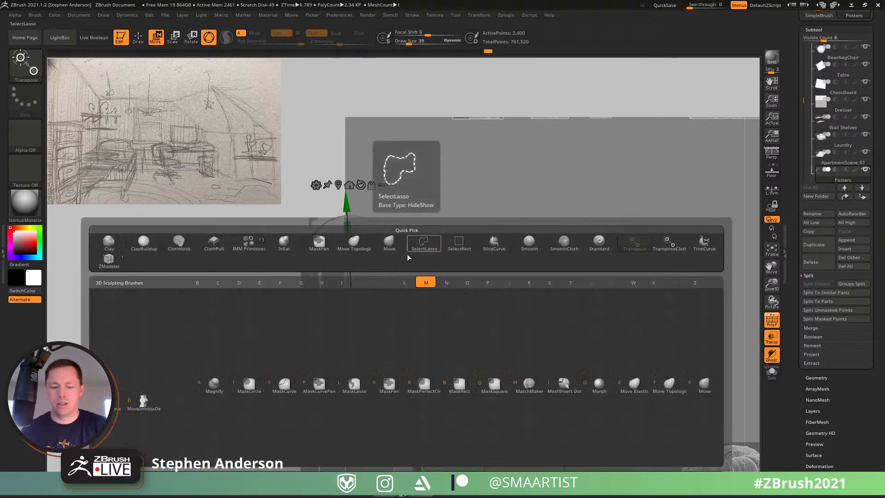
pyautogui.press('m')
pyautogui.press('v')
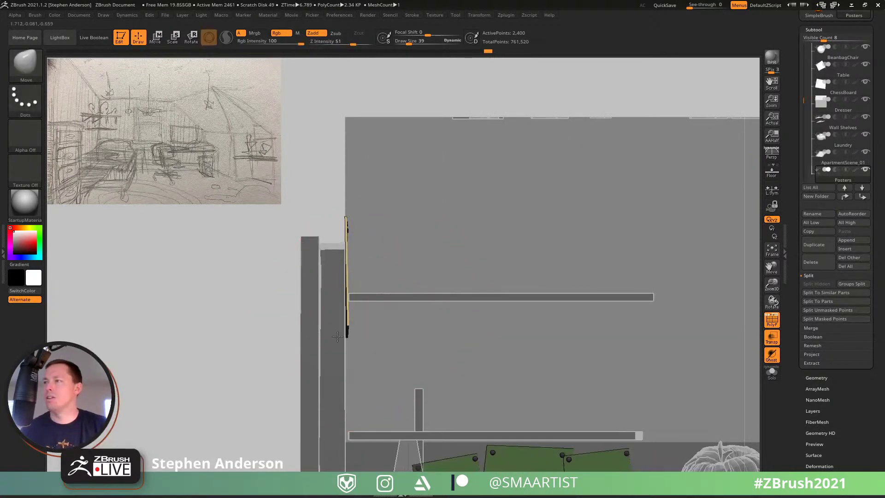
pyautogui.moveTo(353, 316)
pyautogui.mouseDown(button='right')
pyautogui.moveTo(300, 316)
pyautogui.moveTo(332, 311)
pyautogui.moveTo(417, 241)
pyautogui.mouseUp(button='right')
pyautogui.moveTo(487, 173)
pyautogui.mouseDown(button='right')
pyautogui.moveTo(487, 197)
pyautogui.moveTo(474, 193)
pyautogui.mouseUp(button='right')
pyautogui.moveTo(435, 233)
pyautogui.mouseDown(button='right')
pyautogui.moveTo(464, 266)
pyautogui.moveTo(490, 259)
pyautogui.moveTo(501, 241)
pyautogui.mouseUp(button='right')
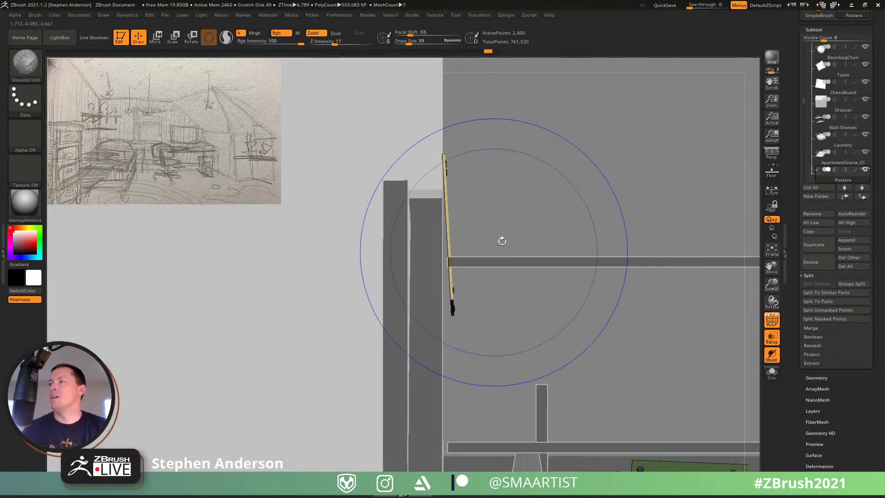
pyautogui.keyDown('ctrl'); pyautogui.moveTo(528, 134); pyautogui.dragTo(364, 219); pyautogui.keyUp('ctrl')
pyautogui.press('w')
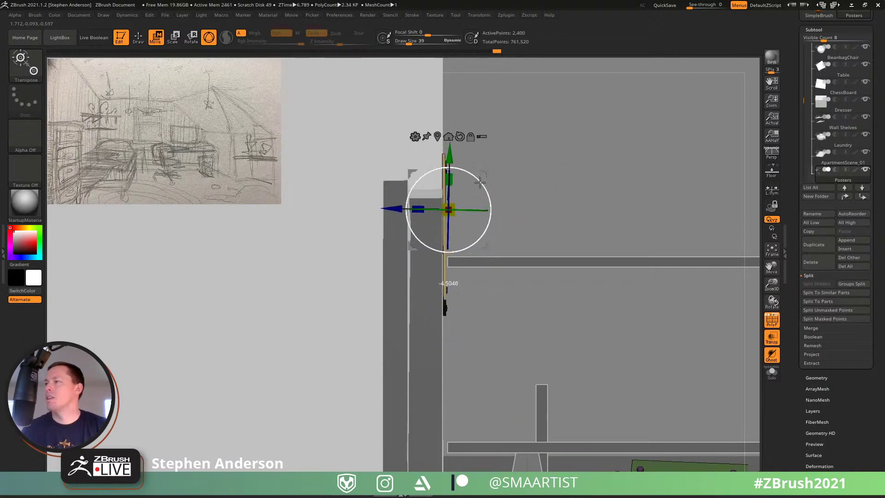
pyautogui.press('q')
# Step: Turn off PolyFrame and pull the copied poster's upper corner nearest the window frame outward using a mask and the gizmo
pyautogui.moveTo(527, 241)
pyautogui.mouseDown(button='right')
pyautogui.moveTo(489, 244)
pyautogui.moveTo(405, 208)
pyautogui.mouseUp(button='right')
pyautogui.hotkey('shift', 'f')
pyautogui.keyDown('ctrl'); pyautogui.moveTo(437, 289); pyautogui.dragTo(445, 318, button='right'); pyautogui.keyUp('ctrl')
pyautogui.keyDown('alt'); pyautogui.moveTo(409, 202); pyautogui.dragTo(450, 222, button='right'); pyautogui.keyUp('alt')
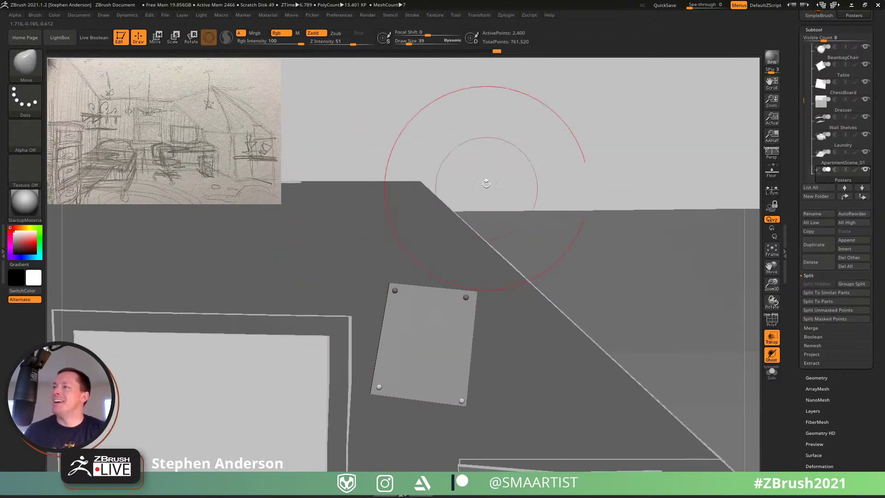
pyautogui.keyDown('ctrl'); pyautogui.moveTo(485, 182); pyautogui.dragTo(485, 259); pyautogui.keyUp('ctrl')
pyautogui.keyDown('alt'); pyautogui.moveTo(523, 286); pyautogui.dragTo(424, 142, button='right'); pyautogui.keyUp('alt')
pyautogui.keyDown('ctrl'); pyautogui.moveTo(424, 143); pyautogui.dragTo(465, 276); pyautogui.keyUp('ctrl')
pyautogui.press('w')
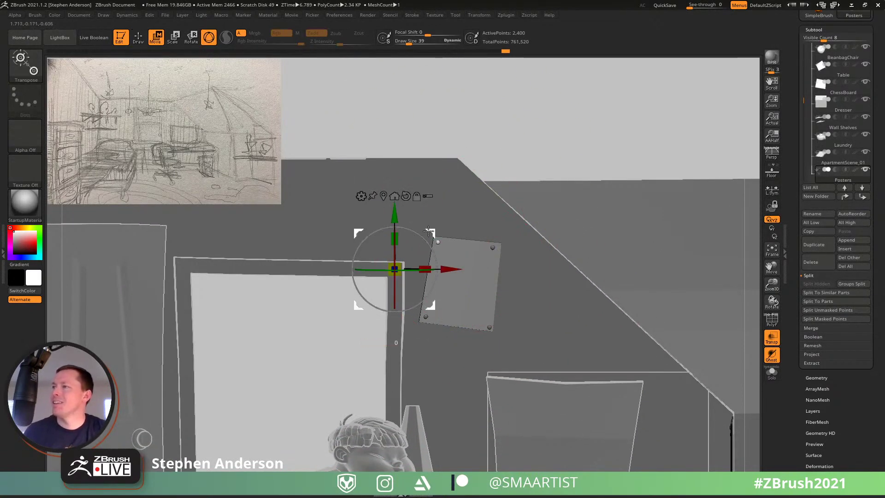
pyautogui.moveTo(428, 230); pyautogui.dragTo(410, 223)
# Step: Mask the rest of the poster and pull its upper corner beside the sloped ceiling up and outward
pyautogui.keyDown('ctrl'); pyautogui.moveTo(524, 136); pyautogui.dragTo(467, 273); pyautogui.keyUp('ctrl')
pyautogui.keyDown('ctrl'); pyautogui.moveTo(446, 99); pyautogui.dragTo(383, 274); pyautogui.keyUp('ctrl')
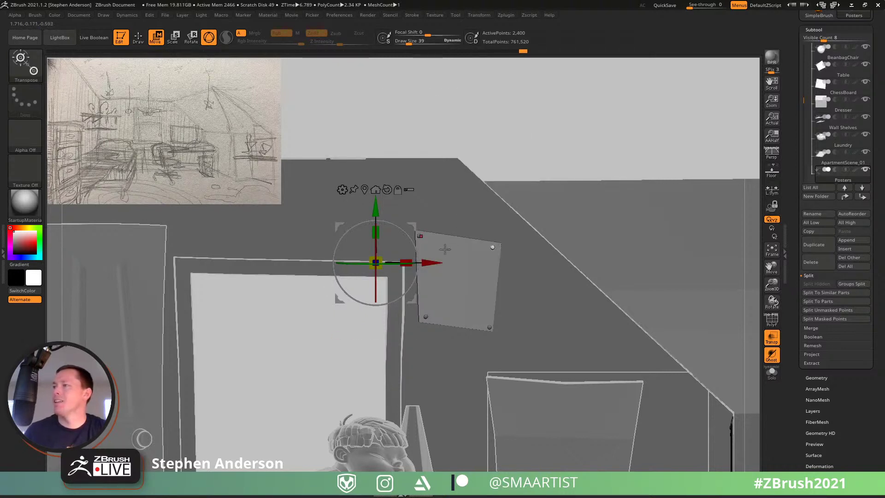
pyautogui.moveTo(410, 223); pyautogui.dragTo(421, 208)
pyautogui.keyDown('alt'); pyautogui.moveTo(526, 241); pyautogui.dragTo(538, 195); pyautogui.keyUp('alt')
# Step: Enlarge the poster downward by masking around each lower corner in turn and moving both corners down and outward
pyautogui.keyDown('ctrl'); pyautogui.moveTo(612, 94); pyautogui.dragTo(566, 130); pyautogui.keyUp('ctrl')
pyautogui.keyDown('ctrl'); pyautogui.moveTo(633, 119); pyautogui.dragTo(479, 334); pyautogui.keyUp('ctrl')
pyautogui.keyDown('ctrl'); pyautogui.click(490, 309); pyautogui.keyUp('ctrl')
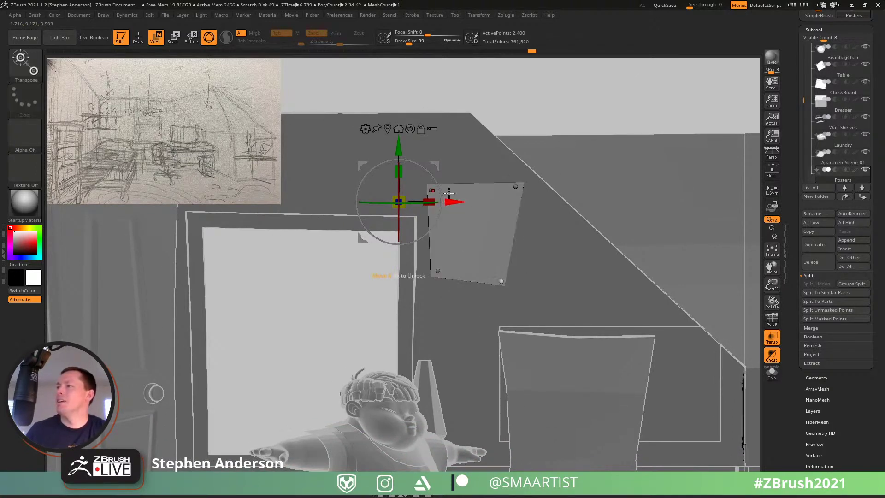
pyautogui.moveTo(436, 166); pyautogui.dragTo(460, 195)
pyautogui.keyDown('ctrl'); pyautogui.moveTo(551, 79); pyautogui.dragTo(589, 96); pyautogui.keyUp('ctrl')
pyautogui.moveTo(547, 89)
pyautogui.keyDown('ctrl'); pyautogui.mouseDown()
pyautogui.moveTo(560, 96)
pyautogui.moveTo(420, 315)
pyautogui.mouseUp(); pyautogui.keyUp('ctrl')
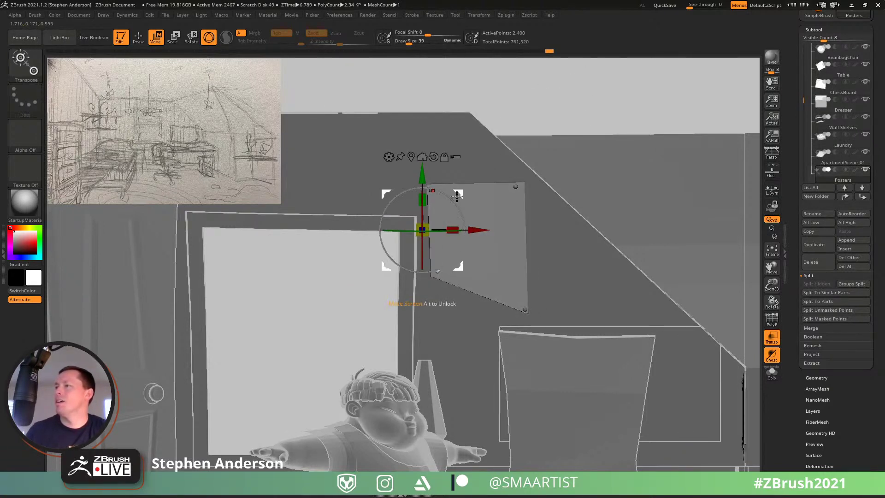
pyautogui.moveTo(456, 195); pyautogui.dragTo(444, 214)
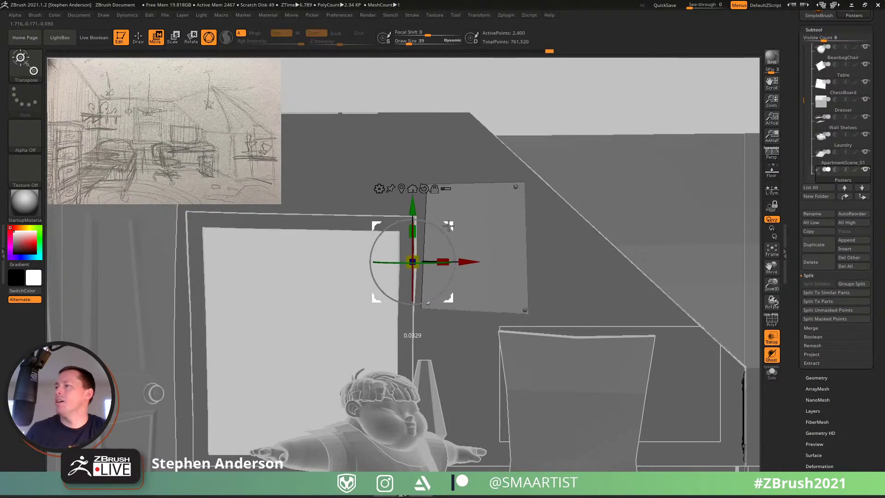
# Step: Clear the mask on the posters and turn off subtool transparency to check the copied poster against the whole room
pyautogui.press('q')
pyautogui.keyDown('ctrl'); pyautogui.moveTo(558, 89); pyautogui.dragTo(571, 102); pyautogui.keyUp('ctrl')
pyautogui.keyDown('ctrl'); pyautogui.moveTo(553, 115); pyautogui.dragTo(510, 242, button='right'); pyautogui.keyUp('ctrl')
pyautogui.moveTo(444, 197)
pyautogui.mouseDown(button='right')
pyautogui.moveTo(483, 242)
pyautogui.moveTo(658, 292)
pyautogui.mouseUp(button='right')
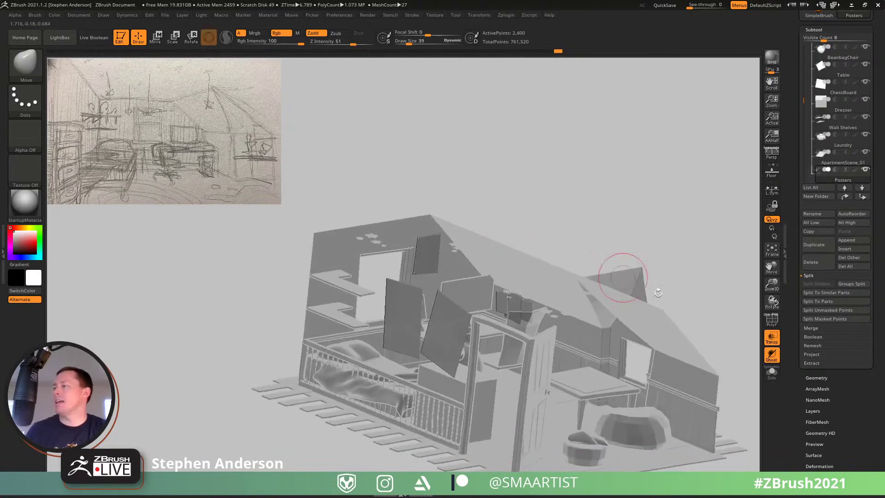
pyautogui.click(777, 341)
pyautogui.moveTo(723, 318); pyautogui.dragTo(463, 272, button='right')
pyautogui.moveTo(463, 272)
pyautogui.keyDown('ctrl'); pyautogui.mouseDown(button='right')
pyautogui.moveTo(465, 322)
pyautogui.moveTo(428, 306)
pyautogui.moveTo(519, 277)
pyautogui.moveTo(610, 281)
pyautogui.mouseUp(button='right'); pyautogui.keyUp('ctrl')
pyautogui.moveTo(415, 231)
pyautogui.mouseDown(button='right')
pyautogui.moveTo(537, 299)
pyautogui.moveTo(540, 267)
pyautogui.moveTo(442, 266)
pyautogui.moveTo(414, 276)
pyautogui.moveTo(320, 215)
pyautogui.moveTo(351, 247)
pyautogui.moveTo(385, 227)
pyautogui.moveTo(426, 167)
pyautogui.mouseUp(button='right')
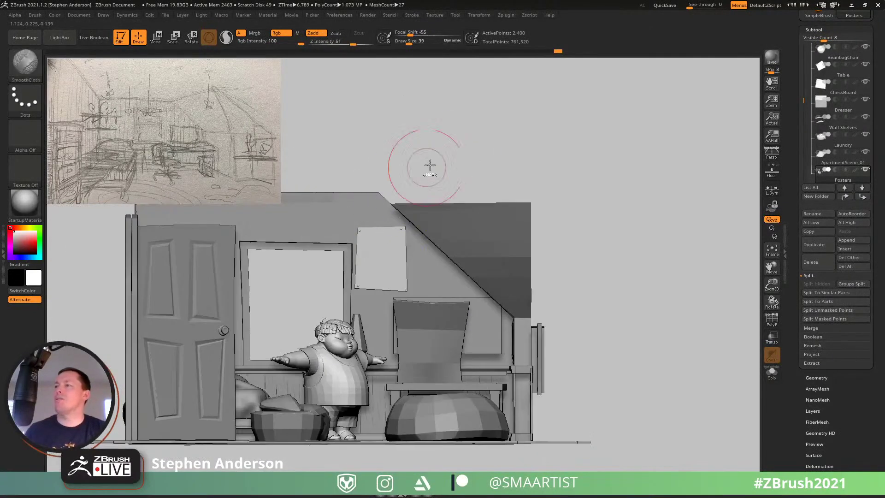
# Step: Isolate the reshaped poster with a mask and move it slightly away from the window toward the sloped ceiling
pyautogui.press('ctrl')
pyautogui.moveTo(342, 158)
pyautogui.keyDown('ctrl'); pyautogui.mouseDown()
pyautogui.moveTo(434, 300)
pyautogui.moveTo(428, 313)
pyautogui.mouseUp(); pyautogui.keyUp('ctrl')
pyautogui.press('w')
pyautogui.moveTo(386, 227); pyautogui.dragTo(396, 230)
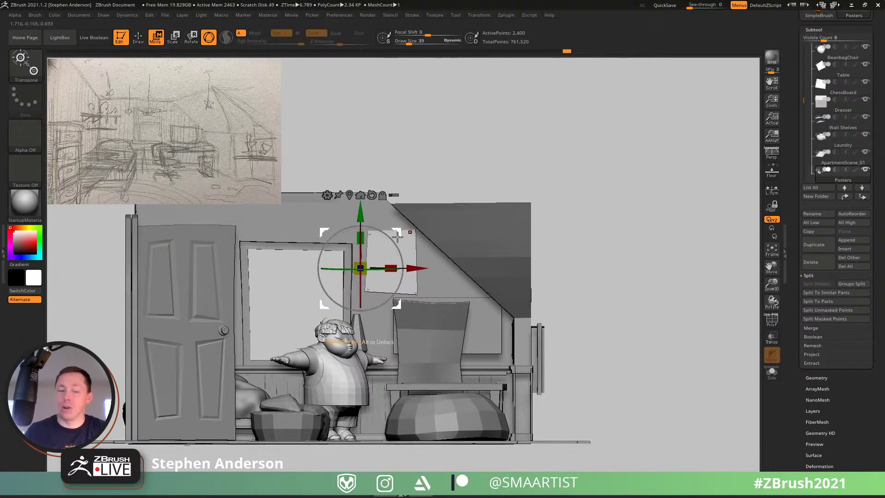
pyautogui.press('q')
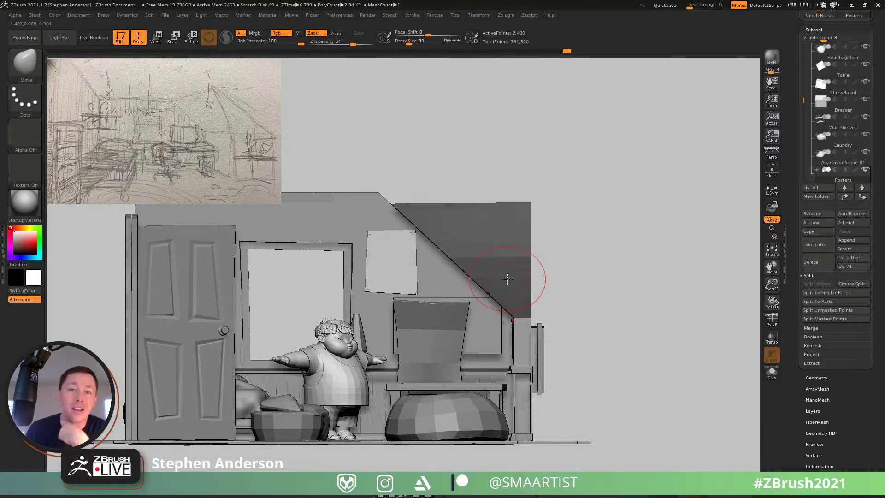
pyautogui.moveTo(454, 306)
pyautogui.mouseDown(button='right')
pyautogui.moveTo(472, 322)
pyautogui.moveTo(456, 321)
pyautogui.moveTo(434, 278)
pyautogui.mouseUp(button='right')
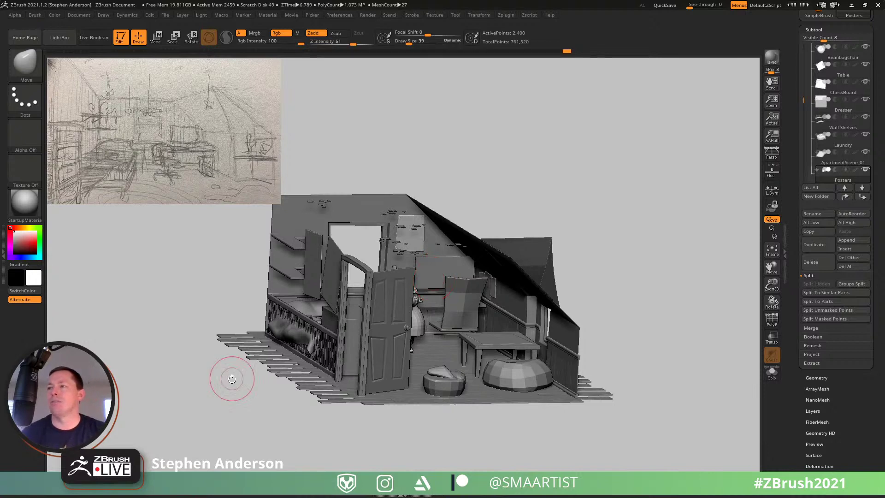
# Step: Select the blanket and, from the side, mask it so only the part hanging over the end of the bed stays editable
pyautogui.keyDown('alt'); pyautogui.click(288, 331); pyautogui.keyUp('alt')
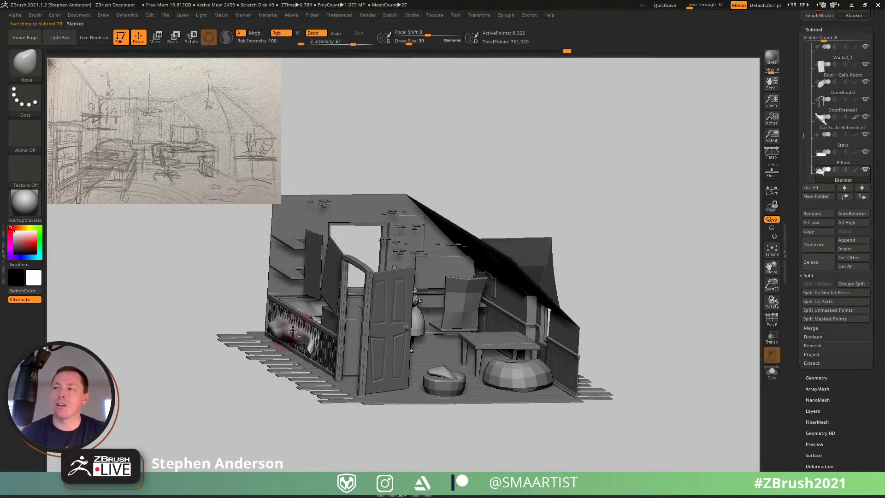
pyautogui.moveTo(297, 335)
pyautogui.keyDown('shift'); pyautogui.mouseDown(button='right')
pyautogui.moveTo(286, 337)
pyautogui.moveTo(296, 346)
pyautogui.moveTo(368, 345)
pyautogui.moveTo(349, 334)
pyautogui.moveTo(361, 358)
pyautogui.mouseUp(button='right'); pyautogui.keyUp('shift')
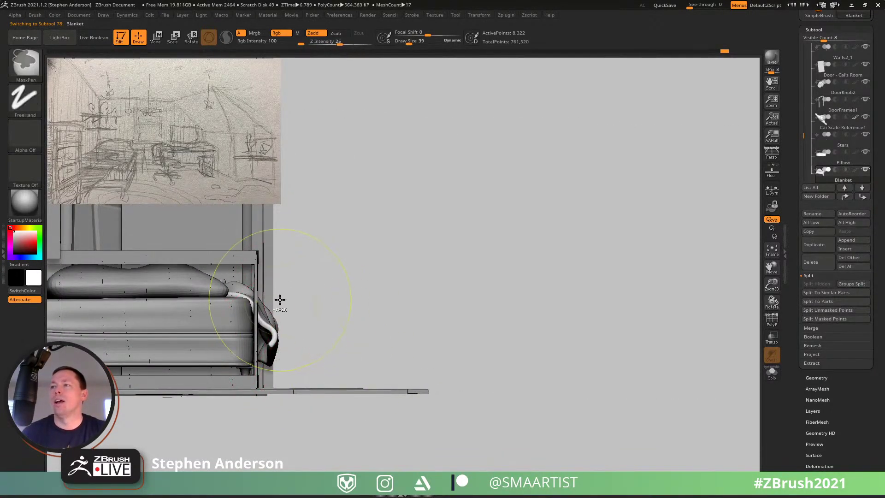
pyautogui.keyDown('ctrl'); pyautogui.moveTo(356, 249); pyautogui.dragTo(253, 376); pyautogui.keyUp('ctrl')
pyautogui.moveTo(359, 382)
pyautogui.keyDown('ctrl'); pyautogui.mouseDown()
pyautogui.moveTo(230, 330)
pyautogui.moveTo(232, 301)
pyautogui.mouseUp(); pyautogui.keyUp('ctrl')
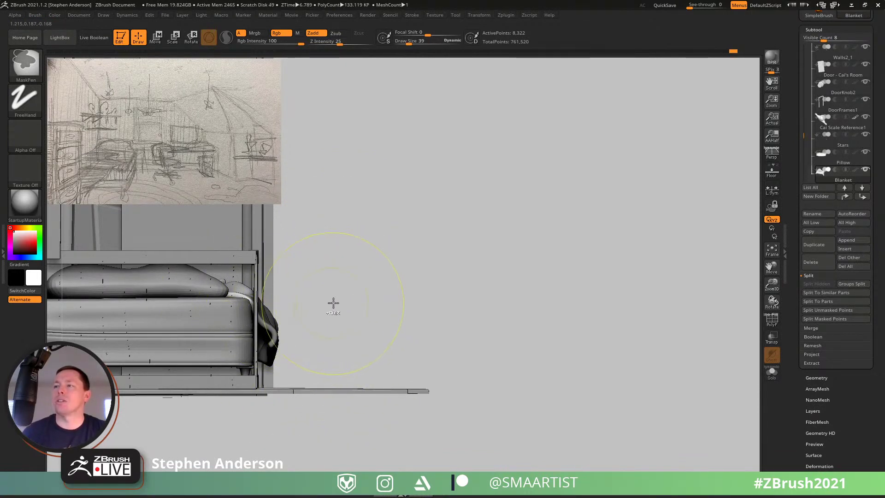
pyautogui.keyDown('ctrl'); pyautogui.click(265, 317); pyautogui.keyUp('ctrl')
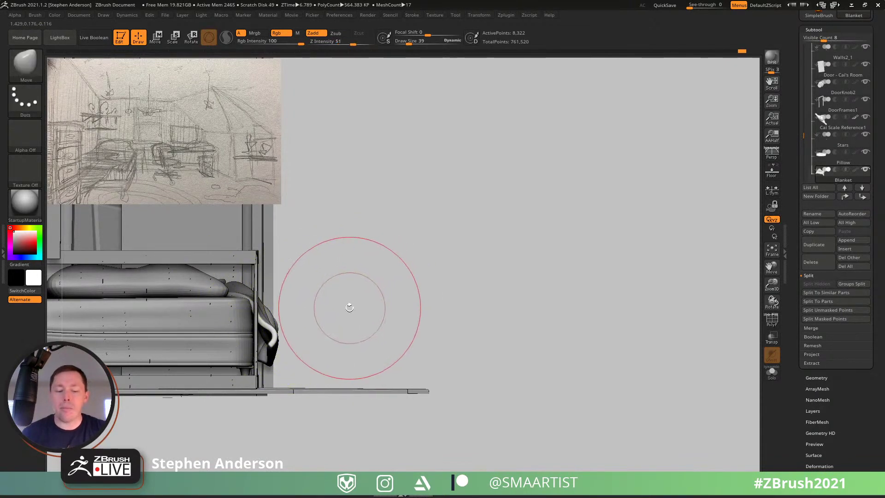
# Step: Shift and rotate the blanket's hanging end closer to the bed railing with the gizmo
pyautogui.press('w')
pyautogui.click(267, 315)
pyautogui.hotkey('ctrl', 'z')
pyautogui.hotkey('ctrl', 'z')
pyautogui.hotkey('ctrl', 'z')
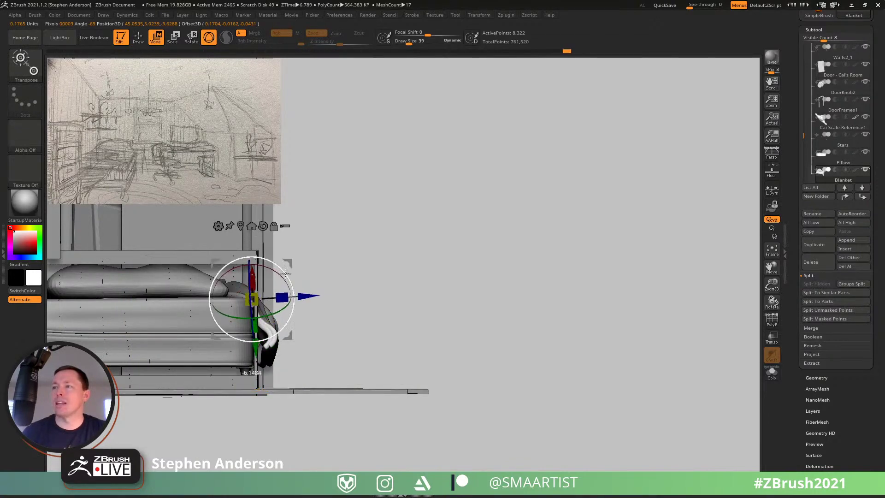
pyautogui.hotkey('ctrl', 'shift', 'z')
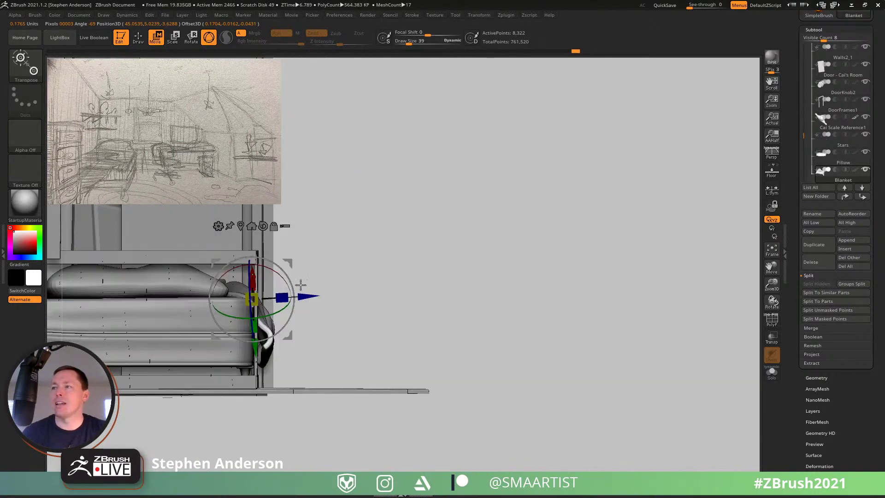
pyautogui.moveTo(297, 283); pyautogui.dragTo(300, 295)
# Step: Switch to the Move brush and push the blanket's hanging folds and edge in against the bed railing
pyautogui.press('b')
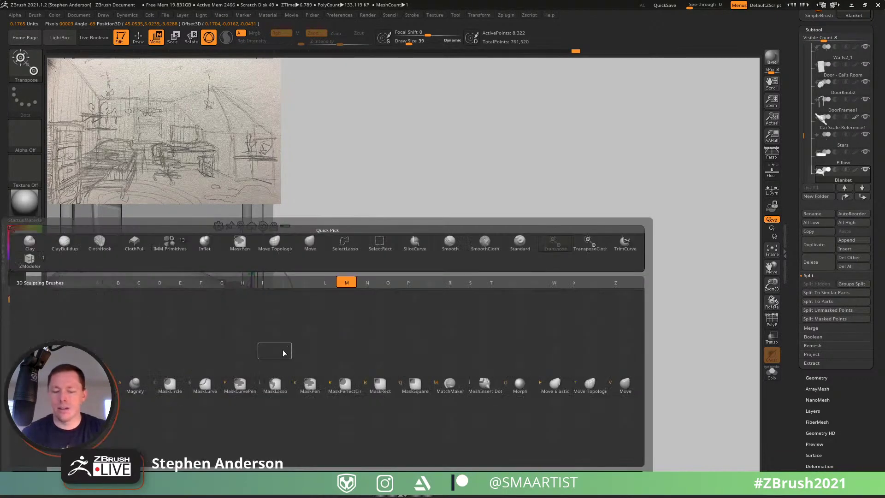
pyautogui.press('m')
pyautogui.press('v')
pyautogui.moveTo(308, 337); pyautogui.dragTo(275, 312)
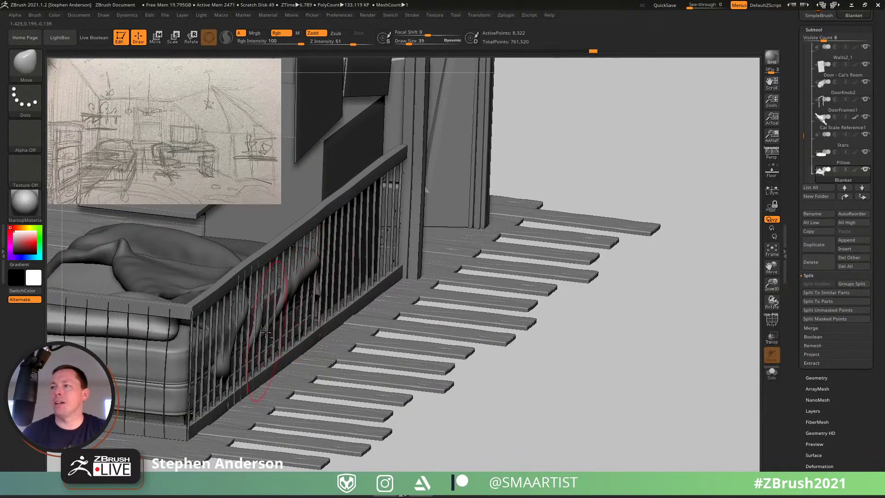
pyautogui.moveTo(233, 357)
pyautogui.mouseDown()
pyautogui.moveTo(276, 389)
pyautogui.moveTo(518, 324)
pyautogui.mouseUp()
pyautogui.press('ctrl')
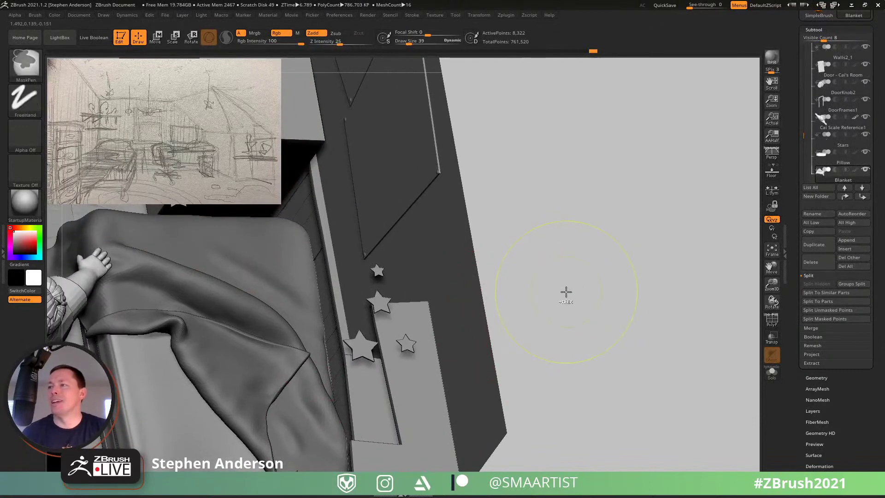
pyautogui.moveTo(311, 357); pyautogui.dragTo(344, 357)
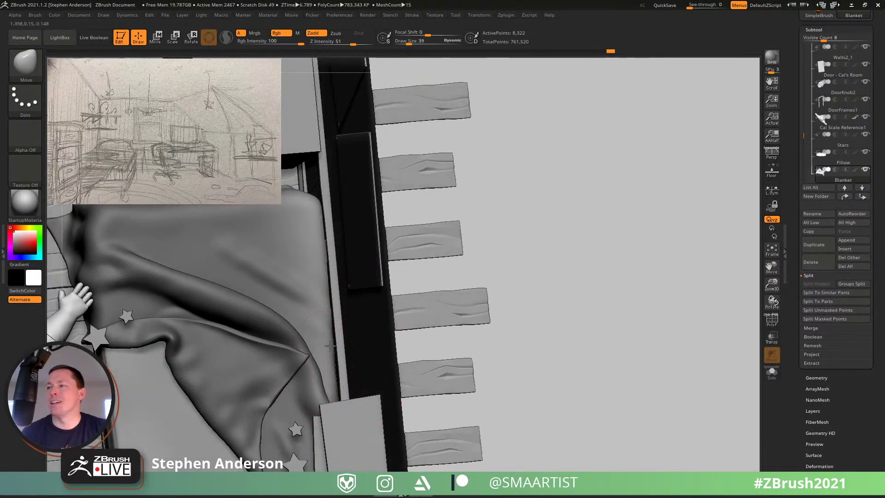
pyautogui.moveTo(306, 215)
pyautogui.mouseDown()
pyautogui.moveTo(336, 216)
pyautogui.moveTo(313, 208)
pyautogui.mouseUp()
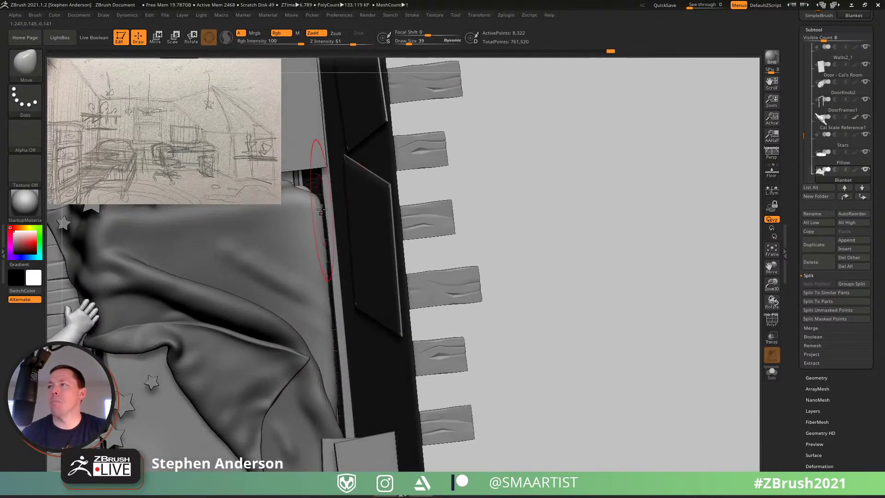
# Step: Reduce the draw size to 21 and reshape the blanket's folds between the railing bars
pyautogui.moveTo(313, 208); pyautogui.dragTo(291, 381, button='right')
pyautogui.press('[')
pyautogui.press('[')
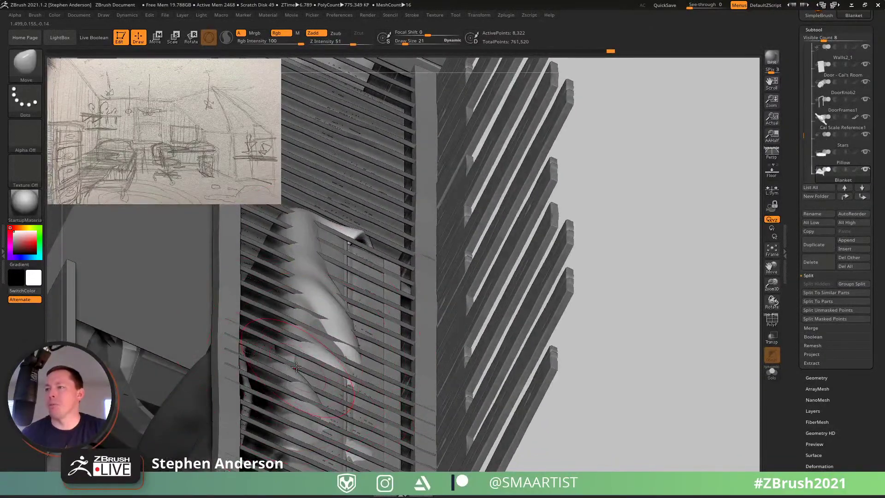
pyautogui.moveTo(295, 357)
pyautogui.mouseDown(button='right')
pyautogui.moveTo(308, 368)
pyautogui.moveTo(283, 365)
pyautogui.moveTo(312, 355)
pyautogui.moveTo(325, 304)
pyautogui.mouseUp(button='right')
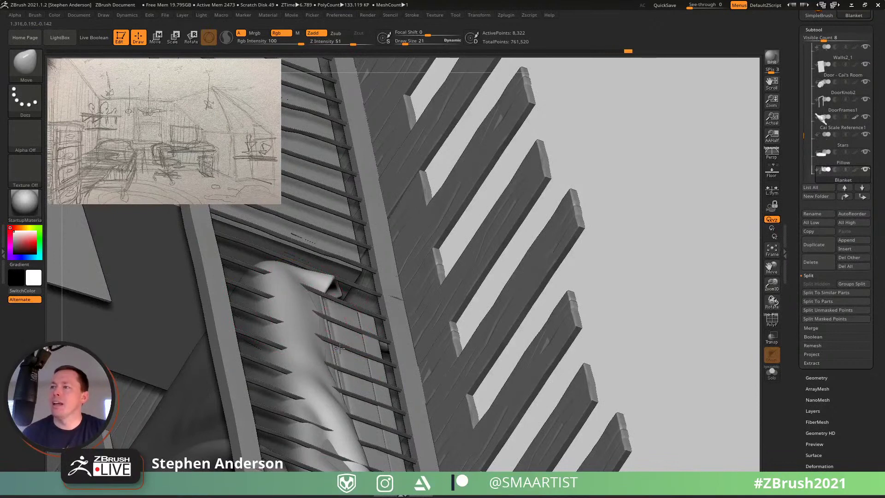
pyautogui.moveTo(337, 345)
pyautogui.mouseDown(button='right')
pyautogui.moveTo(315, 312)
pyautogui.moveTo(325, 350)
pyautogui.moveTo(348, 315)
pyautogui.mouseUp(button='right')
pyautogui.moveTo(348, 315); pyautogui.dragTo(349, 338)
# Step: Set the draw size to 19, nudge the blanket's upper fold along the railing, and clear the mask
pyautogui.moveTo(353, 319)
pyautogui.mouseDown(button='right')
pyautogui.moveTo(364, 333)
pyautogui.moveTo(357, 330)
pyautogui.mouseUp(button='right')
pyautogui.press(']')
pyautogui.press('[')
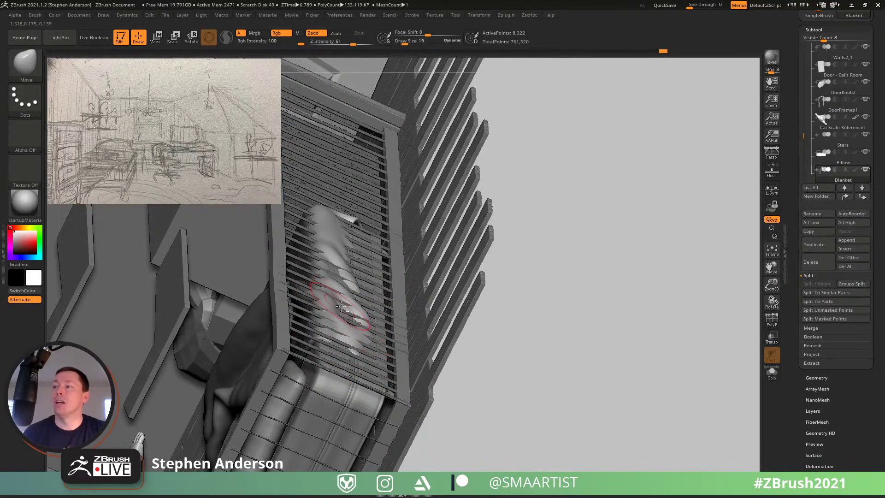
pyautogui.moveTo(326, 276); pyautogui.dragTo(328, 227)
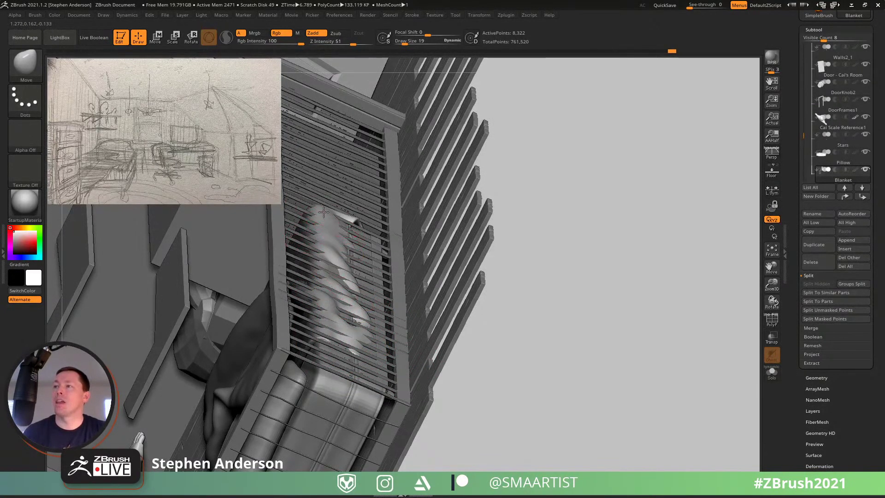
pyautogui.moveTo(328, 228); pyautogui.dragTo(357, 265, button='right')
pyautogui.keyDown('ctrl'); pyautogui.moveTo(534, 162); pyautogui.dragTo(560, 191); pyautogui.keyUp('ctrl')
pyautogui.keyDown('ctrl'); pyautogui.moveTo(530, 223); pyautogui.dragTo(250, 391, button='right'); pyautogui.keyUp('ctrl')
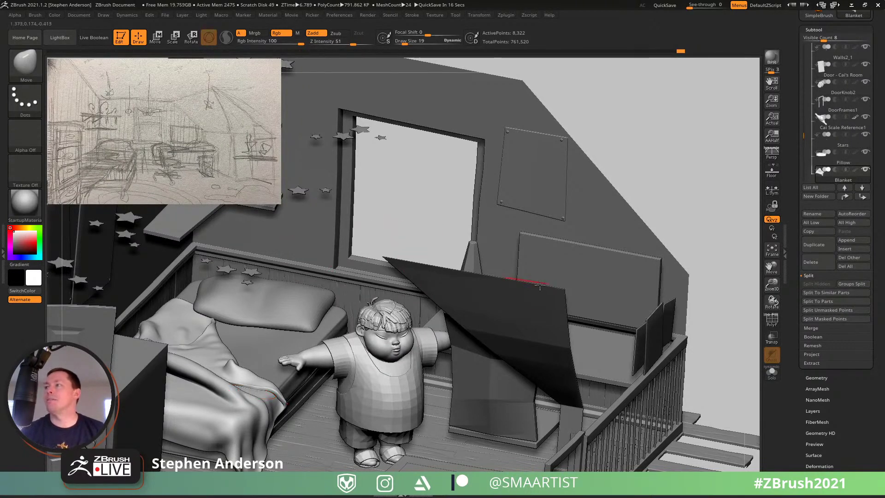
# Step: Turn on perspective and select the character scale reference to review the room layout from several angles
pyautogui.moveTo(675, 182); pyautogui.dragTo(705, 190)
pyautogui.click(777, 156)
pyautogui.moveTo(621, 221); pyautogui.dragTo(477, 339)
pyautogui.keyDown('alt'); pyautogui.click(483, 302); pyautogui.keyUp('alt')
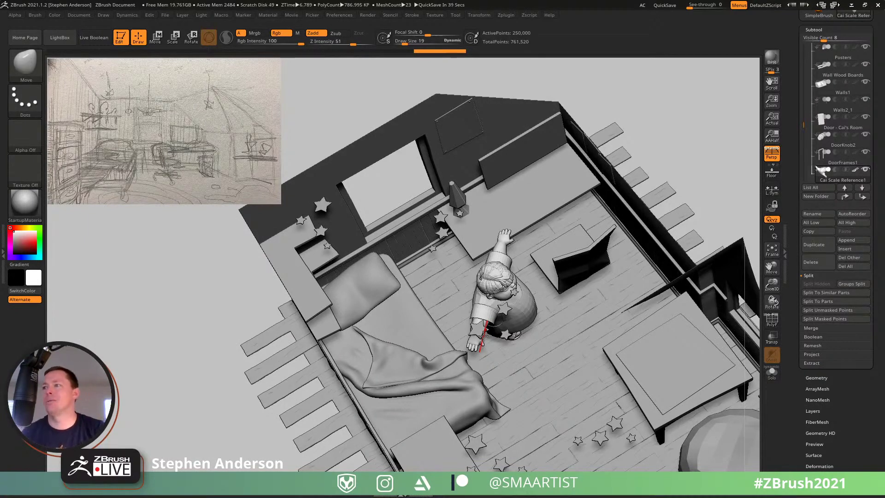
pyautogui.moveTo(306, 339); pyautogui.dragTo(378, 248, button='right')
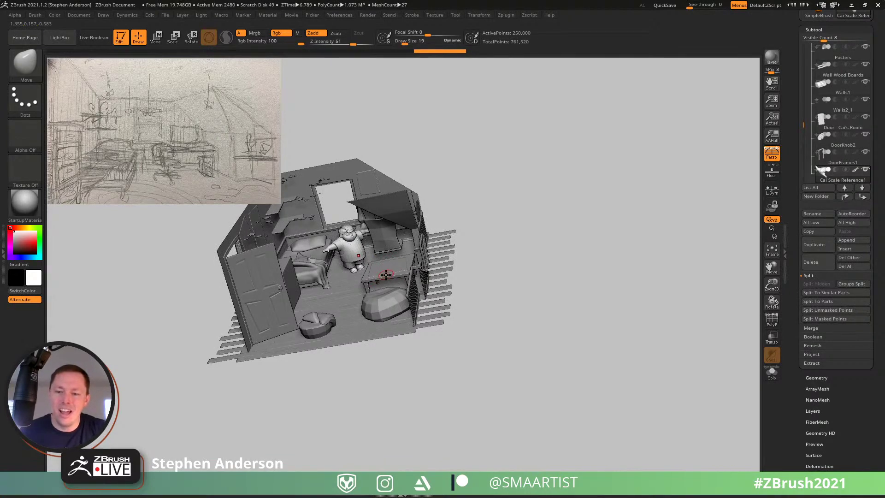
pyautogui.moveTo(387, 273)
pyautogui.mouseDown(button='right')
pyautogui.moveTo(415, 307)
pyautogui.moveTo(413, 259)
pyautogui.moveTo(440, 319)
pyautogui.moveTo(376, 312)
pyautogui.moveTo(505, 289)
pyautogui.moveTo(426, 302)
pyautogui.moveTo(410, 277)
pyautogui.moveTo(396, 281)
pyautogui.moveTo(406, 345)
pyautogui.moveTo(418, 350)
pyautogui.mouseUp(button='right')
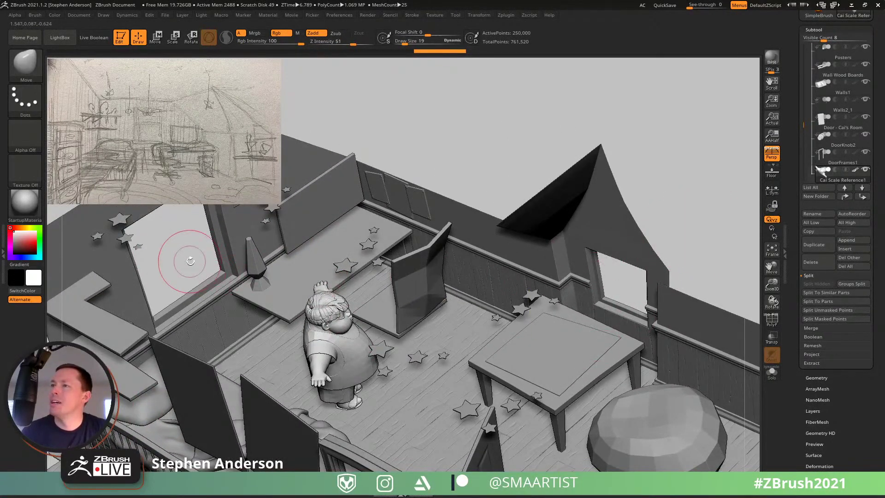
# Step: Select the wall containing the window and choose QCube Simple from the IMM Primitives brush
pyautogui.keyDown('alt'); pyautogui.click(227, 267); pyautogui.keyUp('alt')
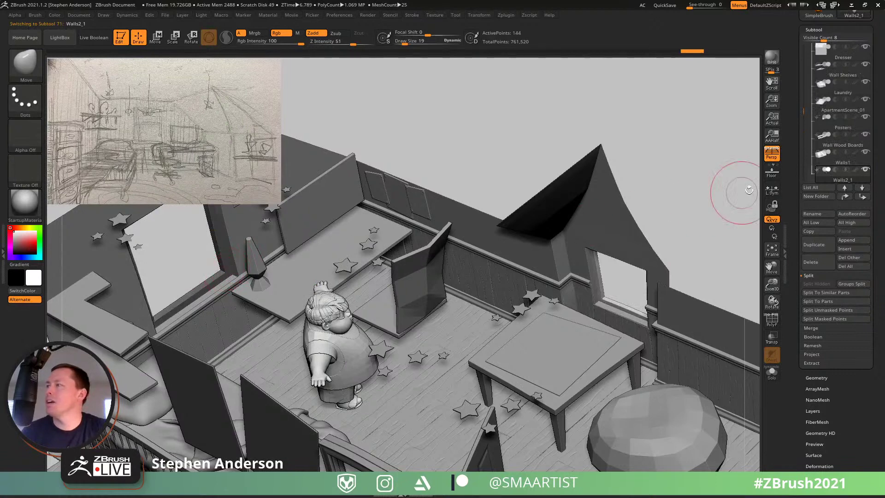
pyautogui.press('ctrl')
pyautogui.press('b')
pyautogui.press('i')
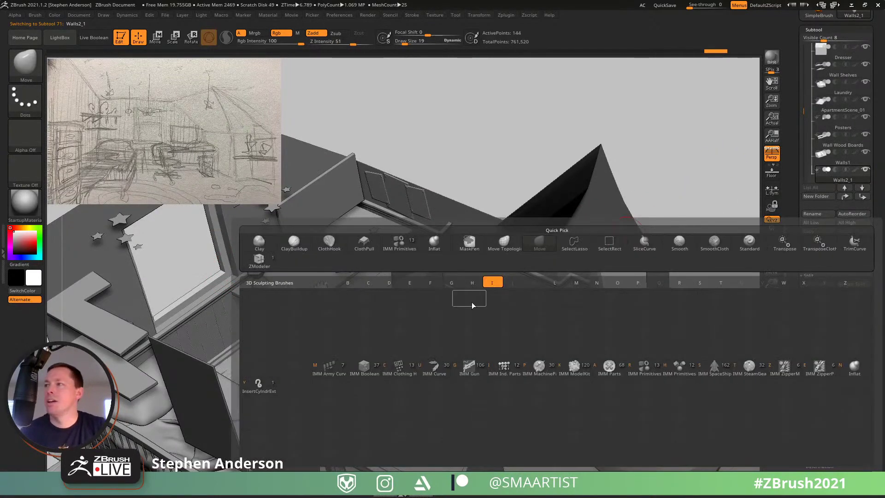
pyautogui.click(399, 243)
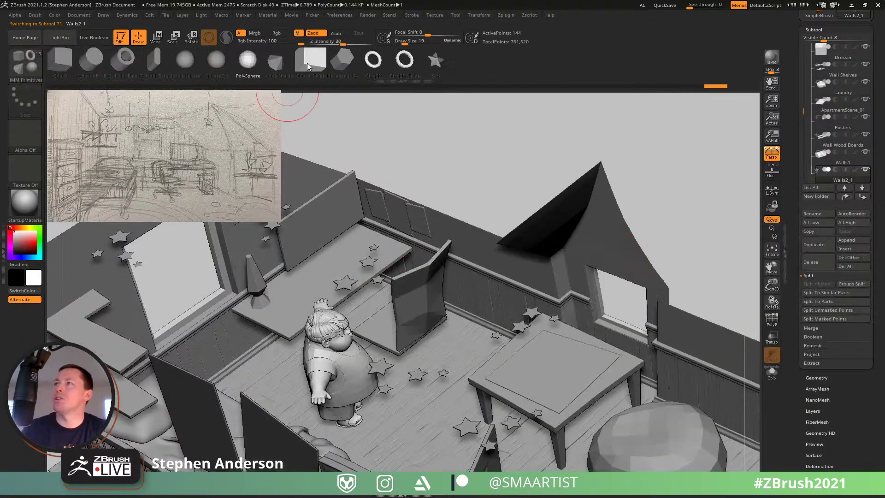
pyautogui.moveTo(275, 328); pyautogui.dragTo(526, 308, button='right')
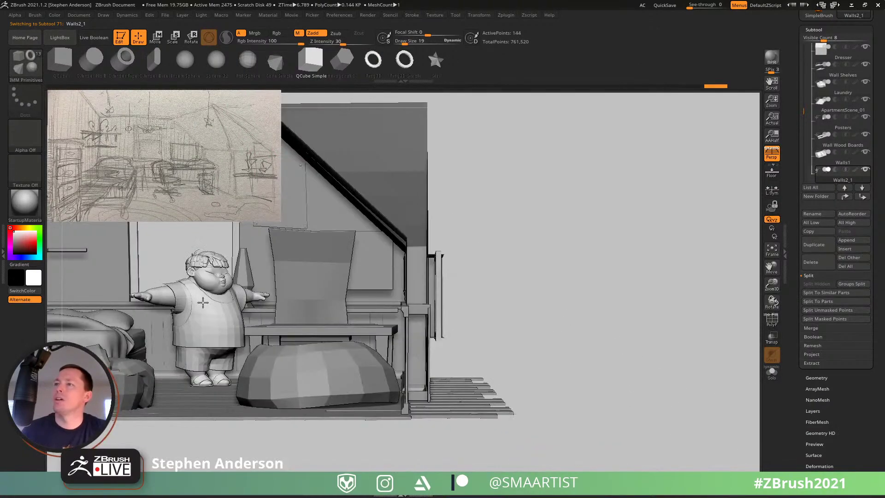
pyautogui.keyDown('alt'); pyautogui.moveTo(636, 371); pyautogui.dragTo(742, 310, button='right'); pyautogui.keyUp('alt')
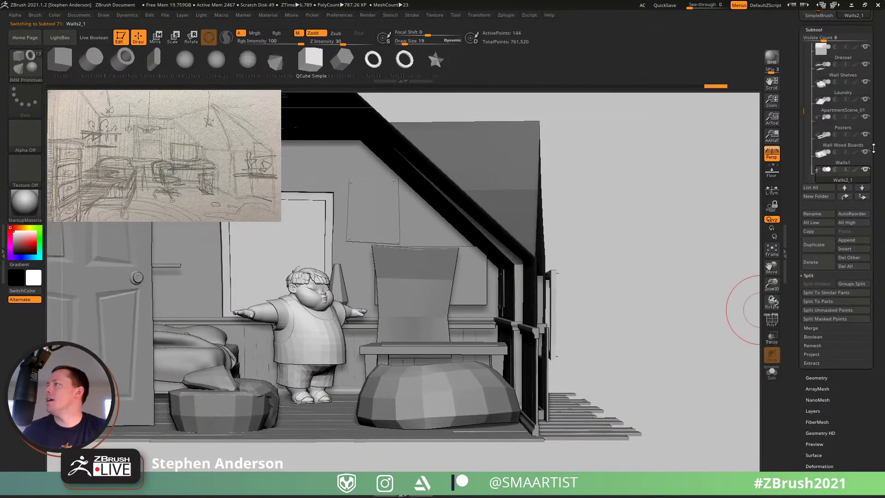
# Step: Hide the Cai Scale Reference1 subtool and get a close view of the window's lower edge
pyautogui.scroll(10, 830, 115)
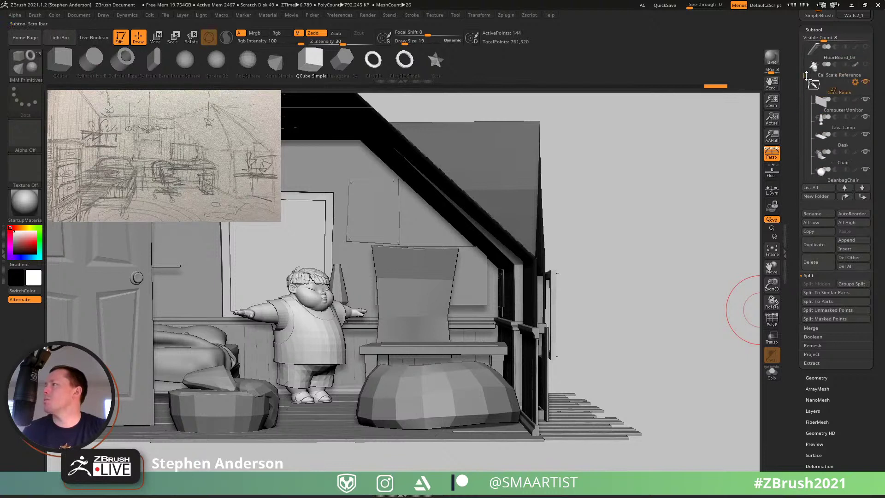
pyautogui.moveTo(804, 79); pyautogui.dragTo(801, 129)
pyautogui.click(865, 134)
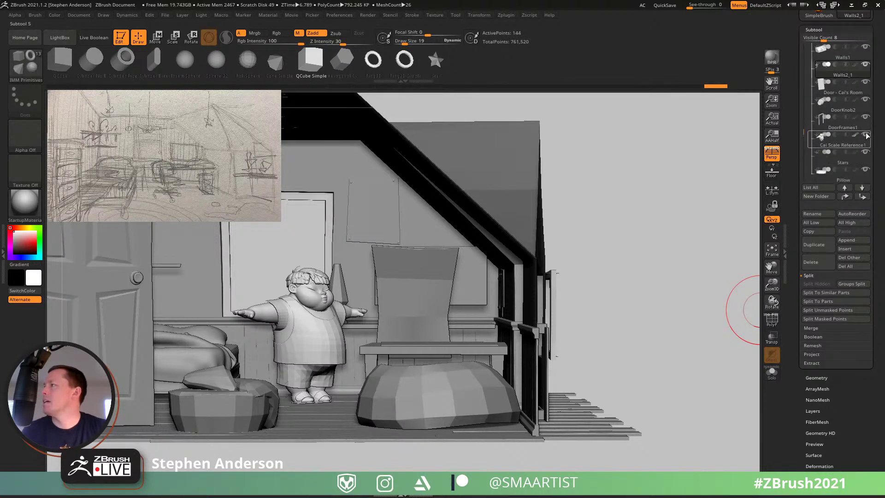
pyautogui.moveTo(265, 308)
pyautogui.keyDown('ctrl'); pyautogui.mouseDown(button='right')
pyautogui.moveTo(312, 351)
pyautogui.moveTo(343, 361)
pyautogui.mouseUp(button='right'); pyautogui.keyUp('ctrl')
pyautogui.hotkey('shift', 'f')
pyautogui.hotkey('shift', 'f')
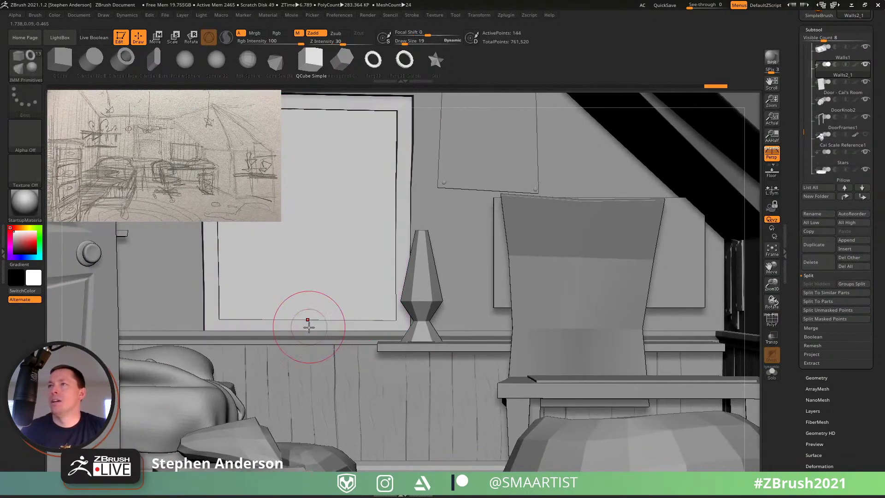
# Step: Insert a small cube at the middle of the window's lower edge and ready it for scaling with the gizmo
pyautogui.press('w')
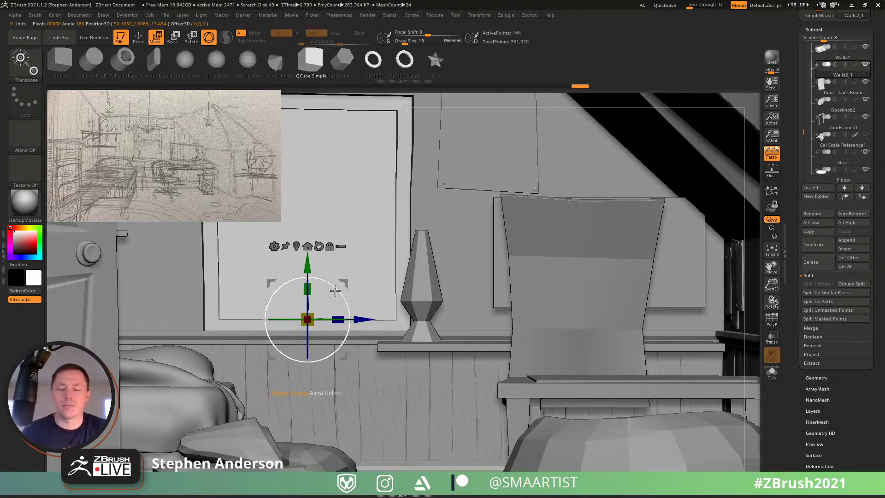
pyautogui.press('q')
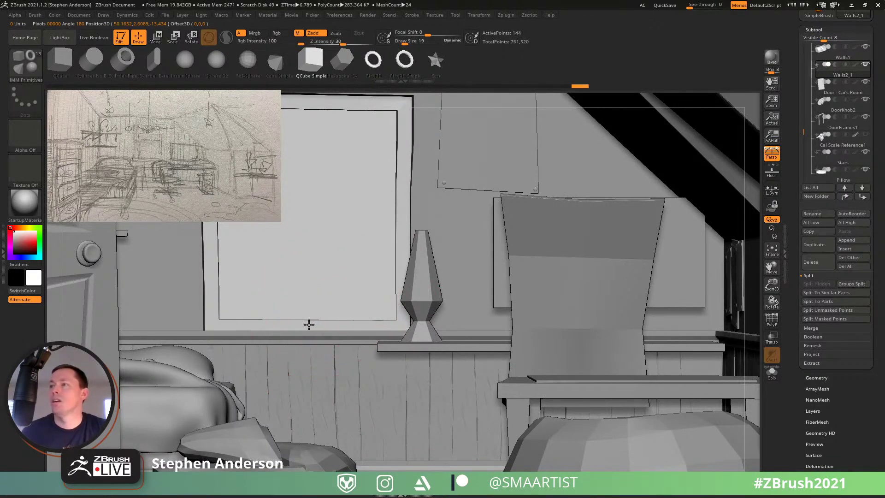
pyautogui.moveTo(310, 334); pyautogui.dragTo(312, 348)
pyautogui.moveTo(330, 315)
pyautogui.mouseDown(button='right')
pyautogui.moveTo(332, 355)
pyautogui.moveTo(322, 323)
pyautogui.mouseUp(button='right')
pyautogui.press('w')
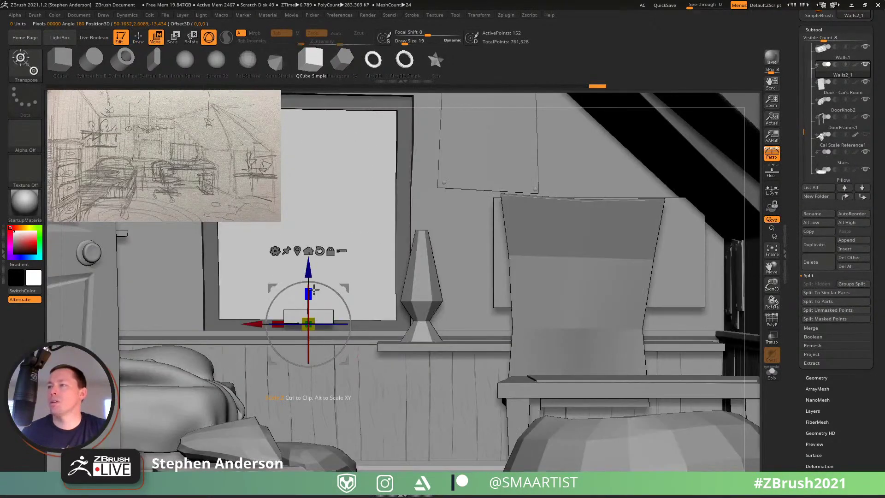
# Step: Stretch the inserted cube into a long, thin sill spanning the window's lower edge and seat it against the opening
pyautogui.moveTo(365, 286); pyautogui.dragTo(361, 354, button='right')
pyautogui.moveTo(278, 325); pyautogui.dragTo(128, 318)
pyautogui.moveTo(253, 326); pyautogui.dragTo(249, 327)
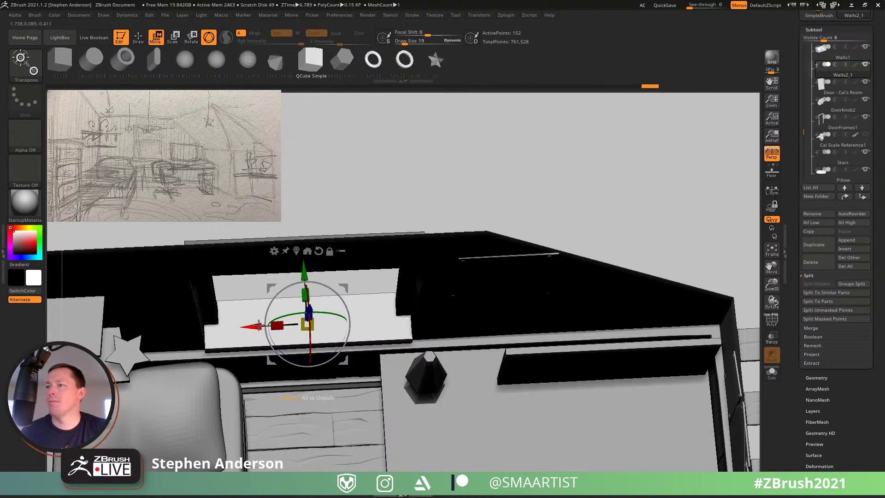
pyautogui.moveTo(256, 364); pyautogui.dragTo(243, 288)
pyautogui.moveTo(308, 261); pyautogui.dragTo(372, 352)
pyautogui.moveTo(306, 272); pyautogui.dragTo(312, 290)
pyautogui.moveTo(366, 292)
pyautogui.mouseDown()
pyautogui.moveTo(387, 246)
pyautogui.moveTo(404, 339)
pyautogui.moveTo(400, 285)
pyautogui.moveTo(400, 355)
pyautogui.moveTo(309, 402)
pyautogui.mouseUp()
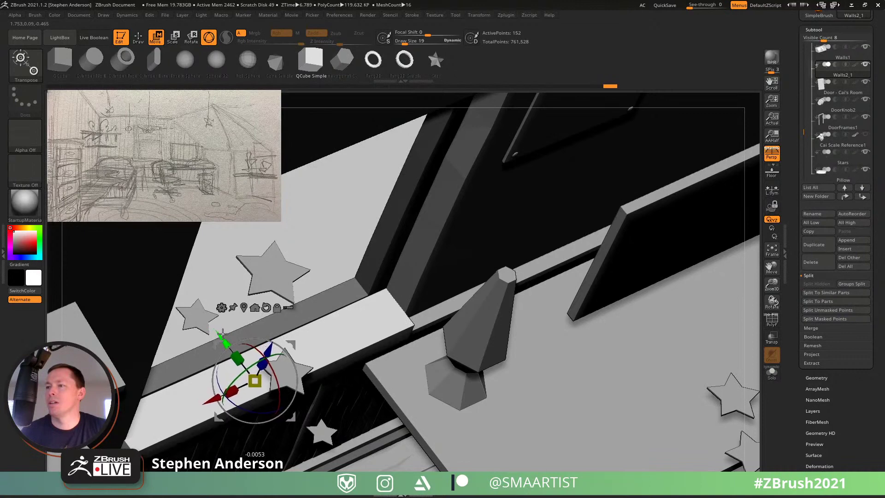
pyautogui.moveTo(146, 457); pyautogui.dragTo(328, 417)
pyautogui.moveTo(420, 339); pyautogui.dragTo(332, 391)
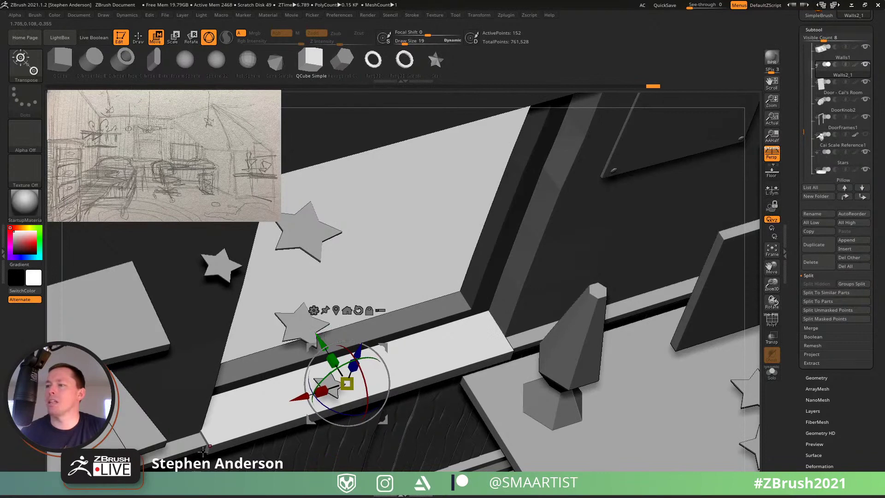
# Step: Turn off perspective and duplicate the finished sill over to the smaller window on the side wall, turned parallel to that wall
pyautogui.keyDown('ctrl'); pyautogui.moveTo(199, 430); pyautogui.dragTo(199, 371, button='right'); pyautogui.keyUp('ctrl')
pyautogui.press('q')
pyautogui.moveTo(318, 438)
pyautogui.keyDown('ctrl'); pyautogui.mouseDown(button='right')
pyautogui.moveTo(302, 421)
pyautogui.moveTo(298, 382)
pyautogui.mouseUp(button='right'); pyautogui.keyUp('ctrl')
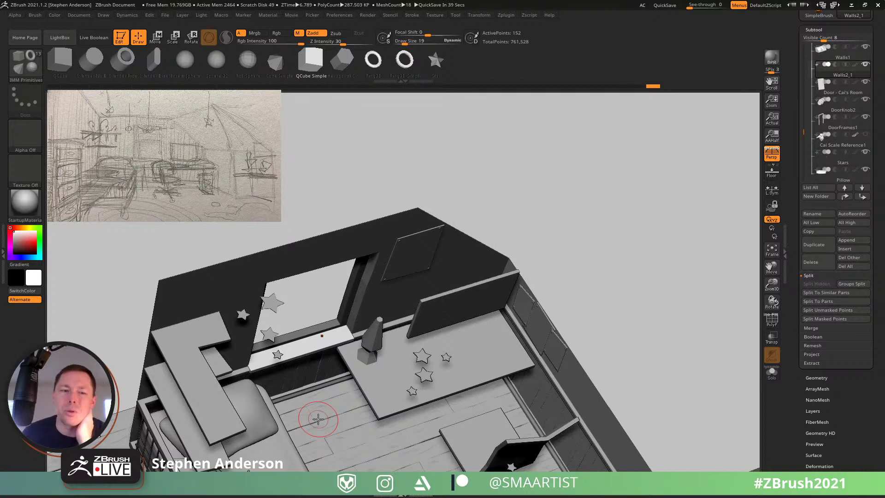
pyautogui.moveTo(318, 419); pyautogui.dragTo(329, 338, button='right')
pyautogui.keyDown('shift'); pyautogui.moveTo(324, 303); pyautogui.dragTo(330, 308, button='right'); pyautogui.keyUp('shift')
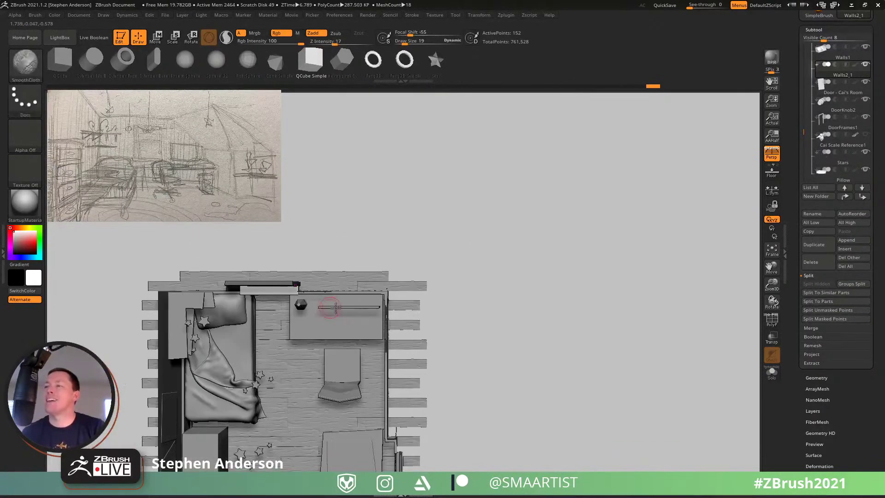
pyautogui.click(772, 157)
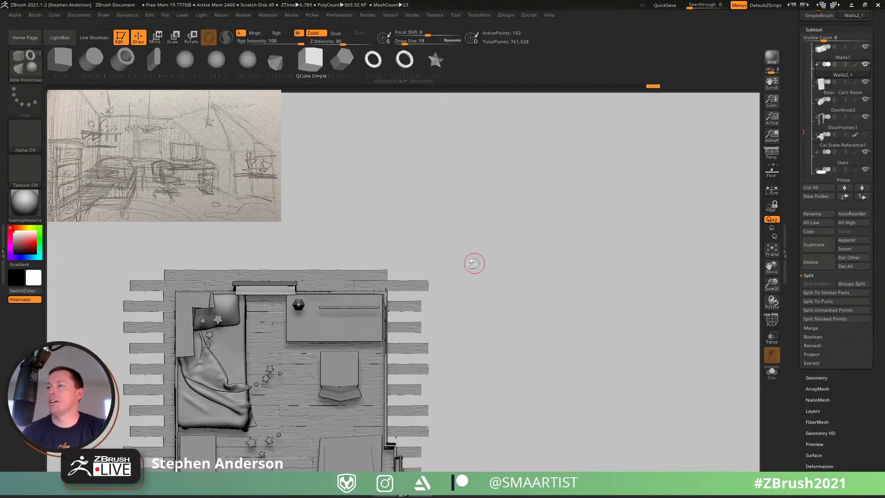
pyautogui.press('w')
pyautogui.keyDown('alt'); pyautogui.moveTo(446, 296); pyautogui.dragTo(582, 203, button='right'); pyautogui.keyUp('alt')
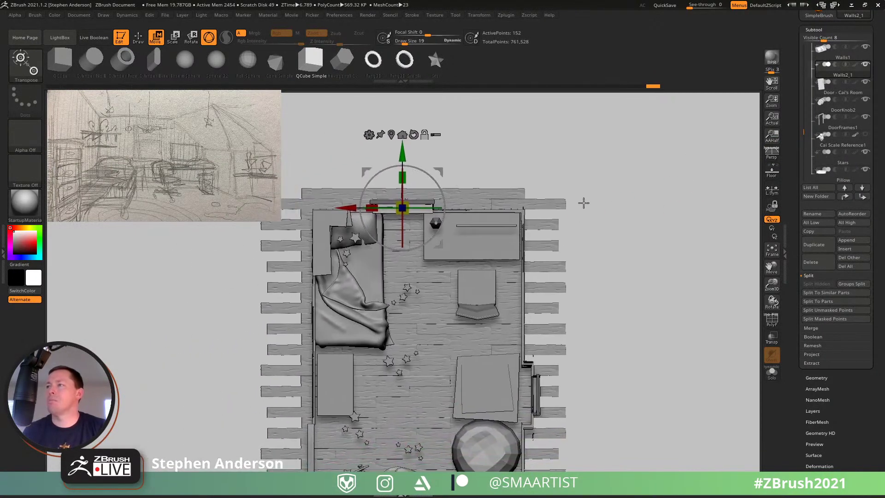
pyautogui.keyDown('ctrl'); pyautogui.moveTo(444, 169); pyautogui.dragTo(564, 354); pyautogui.keyUp('ctrl')
pyautogui.keyDown('alt'); pyautogui.moveTo(588, 342); pyautogui.dragTo(634, 389, button='right'); pyautogui.keyUp('alt')
pyautogui.keyDown('alt'); pyautogui.moveTo(636, 320); pyautogui.dragTo(522, 309, button='right'); pyautogui.keyUp('alt')
pyautogui.moveTo(381, 288); pyautogui.dragTo(395, 353)
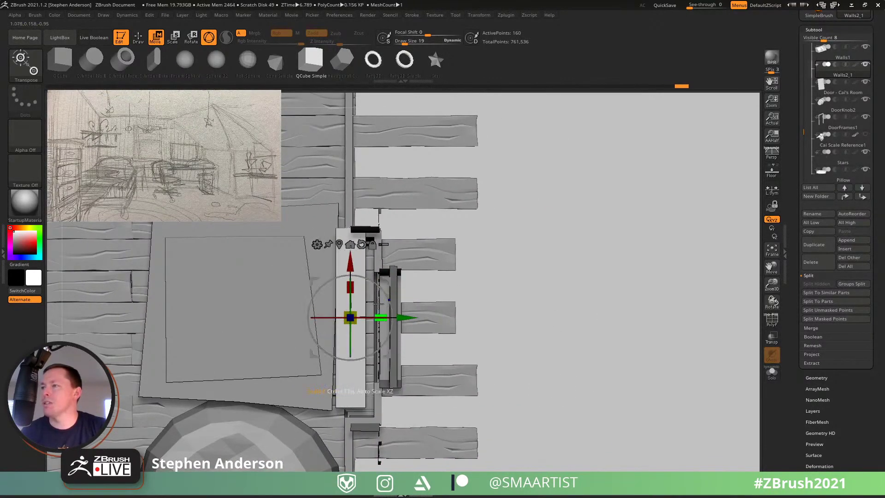
# Step: Shorten the duplicated sill to the smaller window's width and nudge it into place along the opening's lower edge
pyautogui.moveTo(386, 277); pyautogui.dragTo(420, 290)
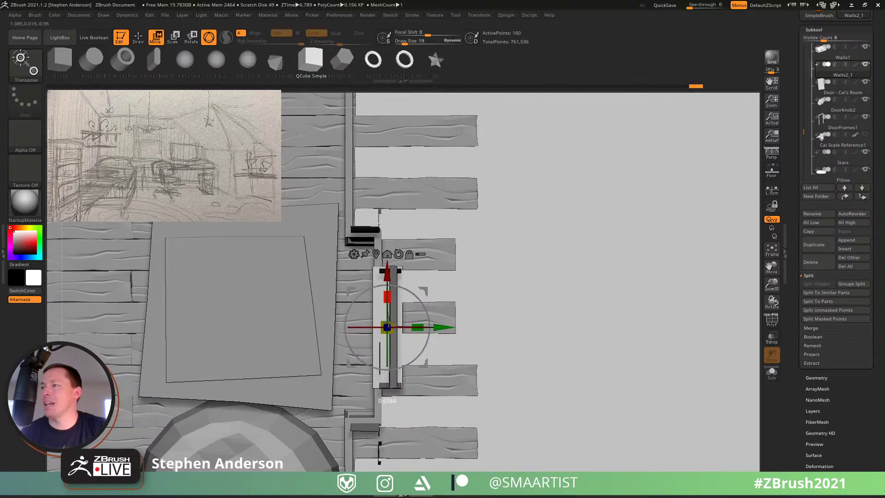
pyautogui.moveTo(502, 266); pyautogui.dragTo(441, 355)
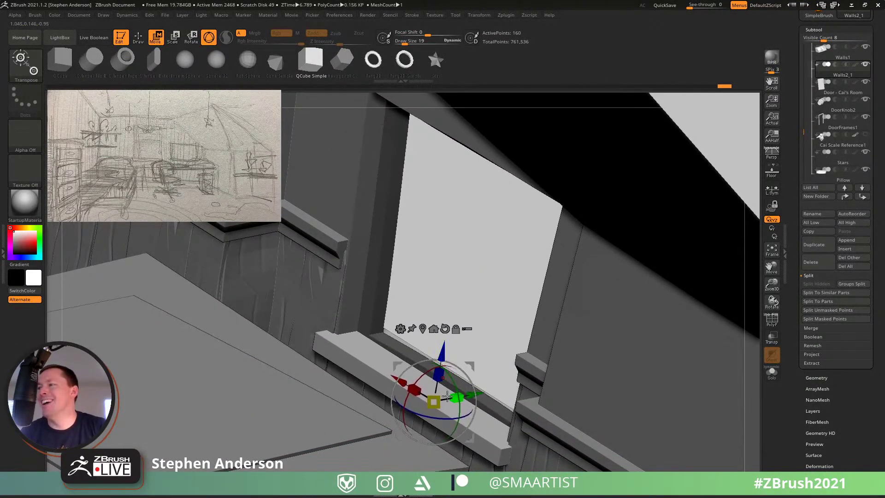
pyautogui.moveTo(417, 388); pyautogui.dragTo(427, 397)
pyautogui.moveTo(358, 346); pyautogui.dragTo(367, 360, button='right')
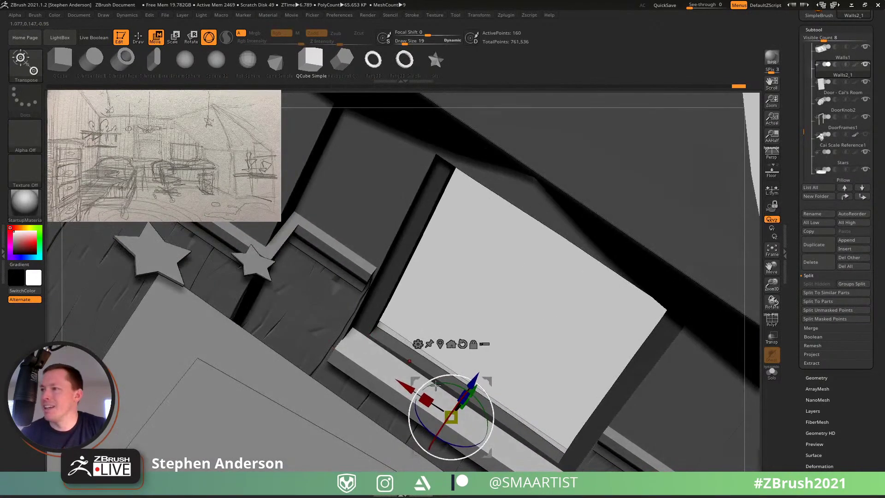
pyautogui.moveTo(559, 395); pyautogui.dragTo(537, 390, button='right')
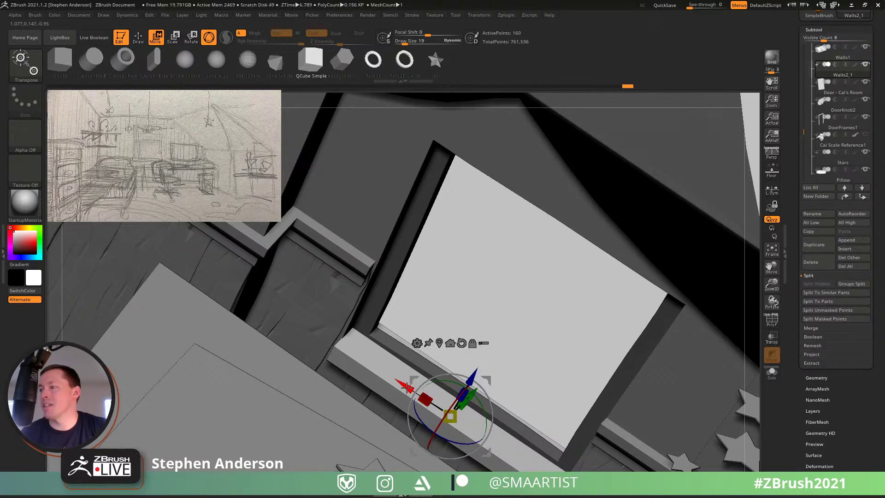
pyautogui.moveTo(407, 387); pyautogui.dragTo(461, 372, button='right')
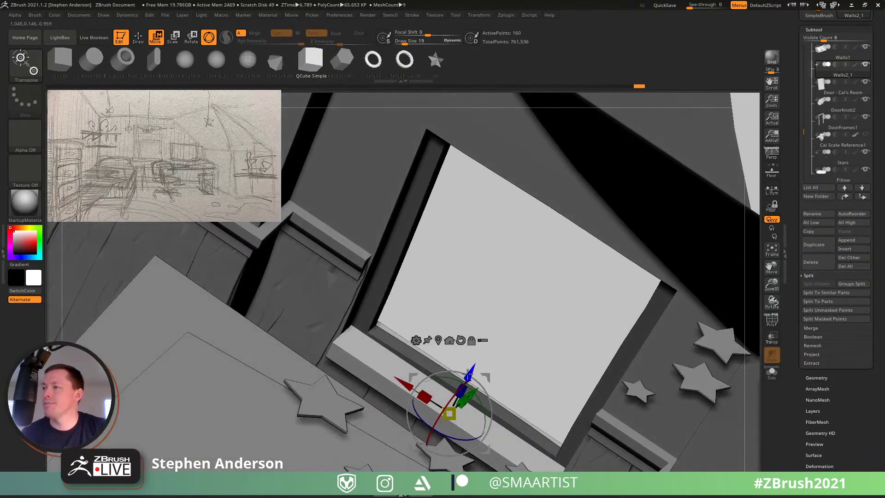
pyautogui.moveTo(468, 372); pyautogui.dragTo(462, 378)
pyautogui.moveTo(461, 377); pyautogui.dragTo(488, 342, button='right')
pyautogui.moveTo(546, 327)
pyautogui.mouseDown(button='right')
pyautogui.moveTo(568, 324)
pyautogui.moveTo(547, 338)
pyautogui.mouseUp(button='right')
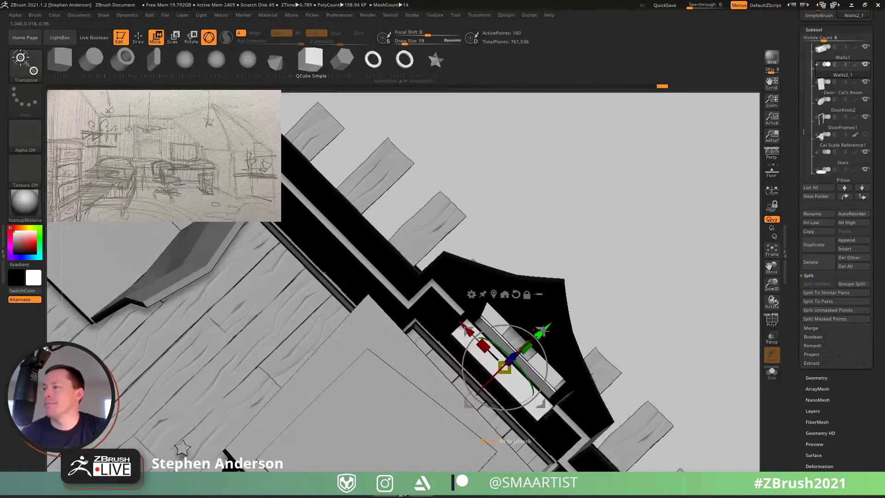
pyautogui.keyDown('ctrl'); pyautogui.moveTo(571, 305); pyautogui.dragTo(594, 339, button='right'); pyautogui.keyUp('ctrl')
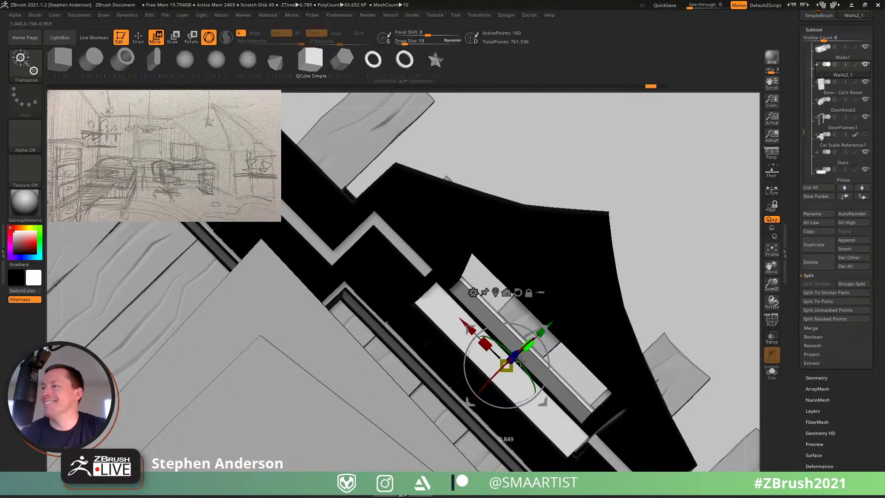
pyautogui.moveTo(518, 363); pyautogui.dragTo(540, 353, button='right')
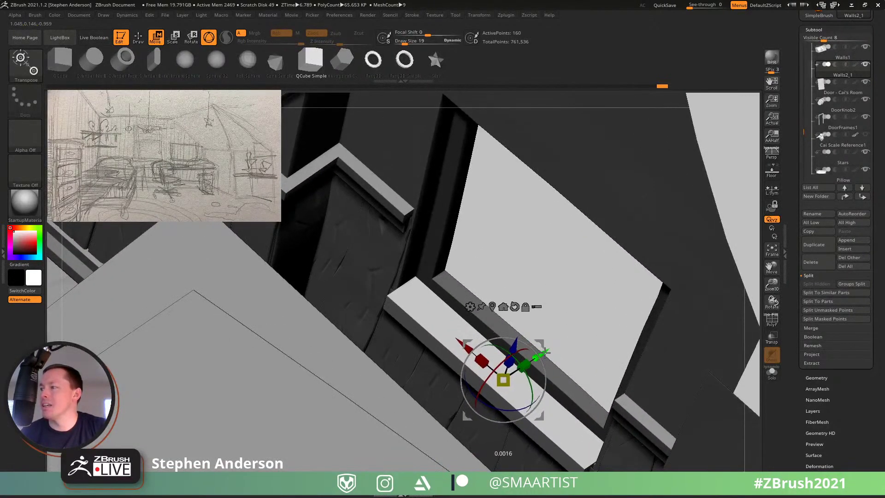
# Step: Select the Wall Shelves subtool and isolate it with Solo to see the shelves' underside
pyautogui.press('q')
pyautogui.moveTo(533, 355)
pyautogui.mouseDown(button='right')
pyautogui.moveTo(501, 349)
pyautogui.moveTo(454, 292)
pyautogui.moveTo(609, 402)
pyautogui.moveTo(604, 253)
pyautogui.mouseUp(button='right')
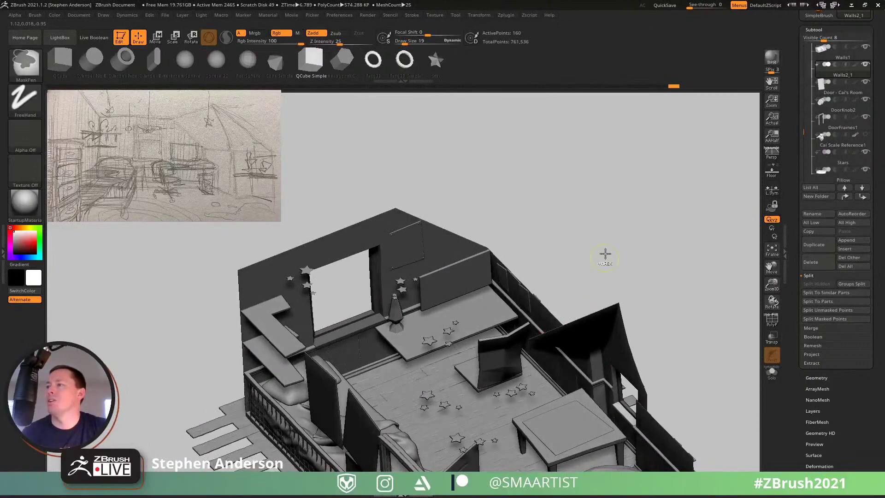
pyautogui.moveTo(657, 310); pyautogui.dragTo(536, 325, button='right')
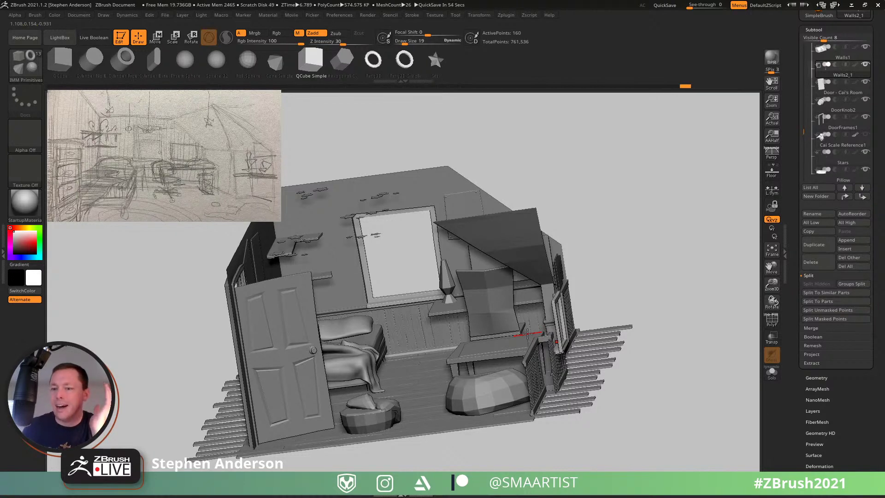
pyautogui.moveTo(496, 328); pyautogui.dragTo(527, 346, button='right')
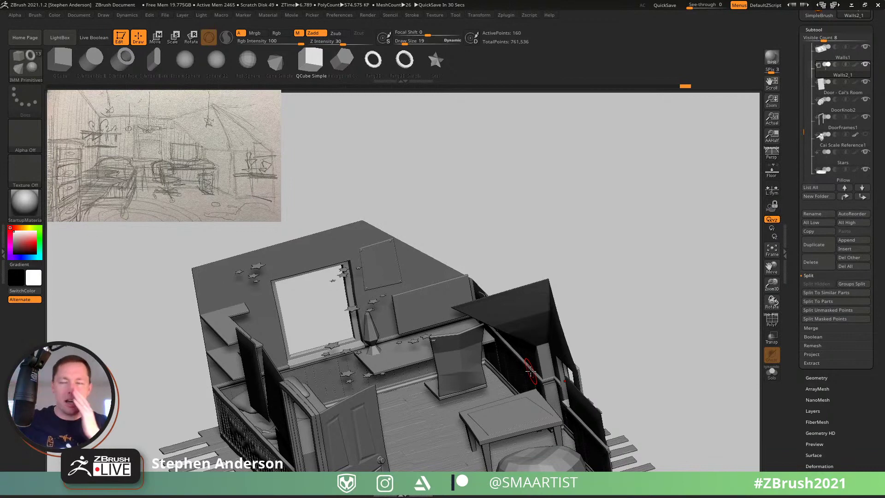
pyautogui.moveTo(628, 253); pyautogui.dragTo(373, 283)
pyautogui.keyDown('alt'); pyautogui.click(363, 258); pyautogui.keyUp('alt')
pyautogui.moveTo(395, 279); pyautogui.dragTo(562, 295, button='right')
pyautogui.click(769, 377)
pyautogui.moveTo(422, 283)
pyautogui.mouseDown(button='right')
pyautogui.moveTo(599, 298)
pyautogui.moveTo(493, 330)
pyautogui.moveTo(479, 322)
pyautogui.mouseUp(button='right')
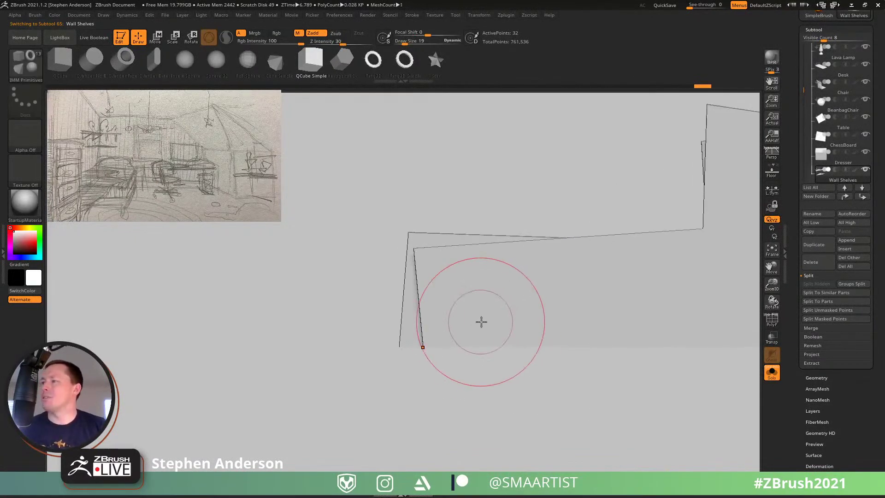
pyautogui.moveTo(491, 336); pyautogui.dragTo(488, 342)
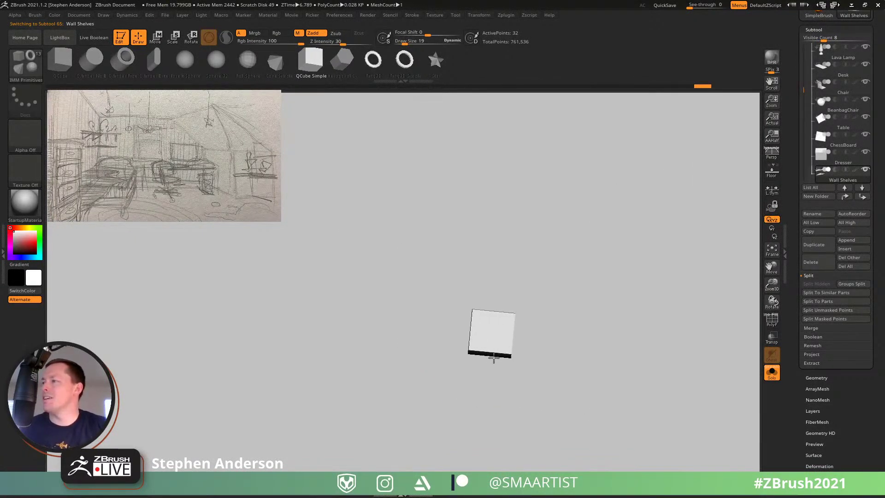
pyautogui.keyDown('ctrl'); pyautogui.click(513, 361); pyautogui.keyUp('ctrl')
pyautogui.press('w')
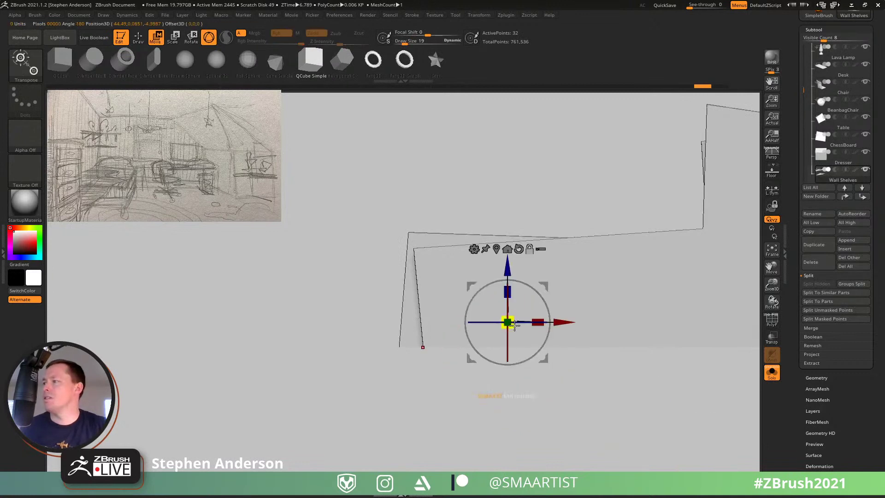
pyautogui.press('q')
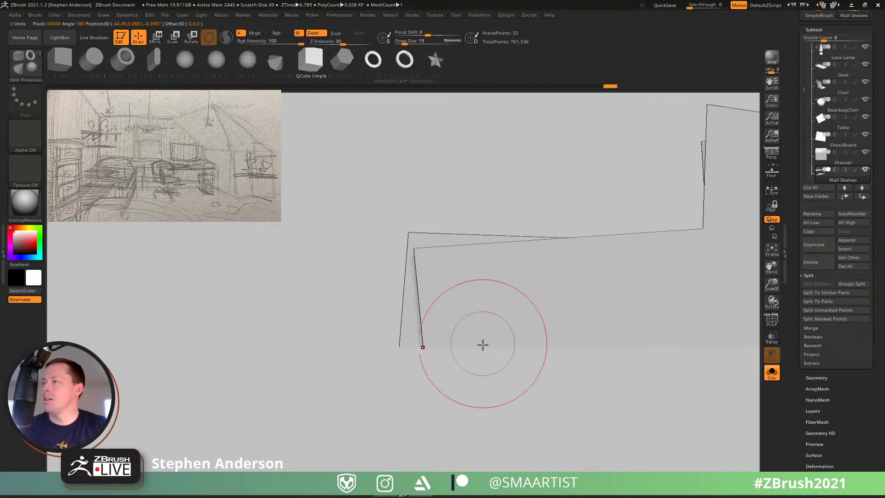
# Step: Reduce Draw Size to 4, insert a small QCube near the end of one shelf, and shift it against the shelf's underside
pyautogui.press('s')
pyautogui.moveTo(479, 341); pyautogui.dragTo(479, 351)
pyautogui.press('s')
pyautogui.press('s')
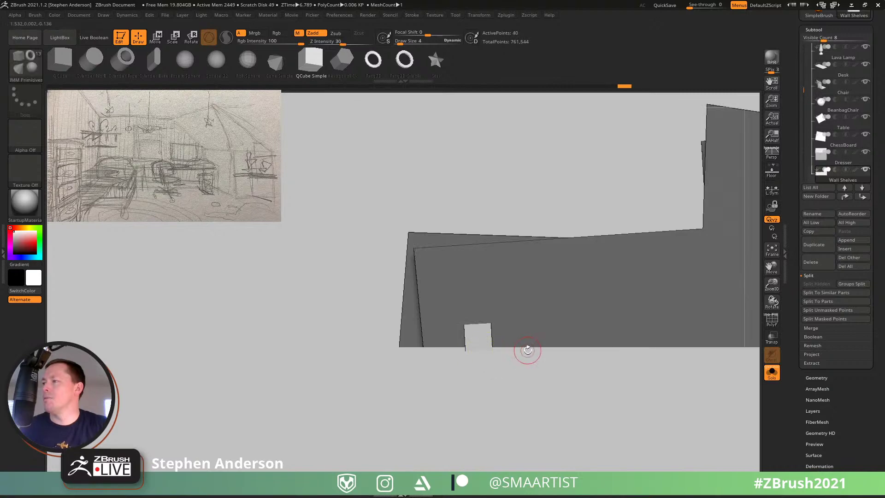
pyautogui.press('w')
pyautogui.click(490, 263)
pyautogui.moveTo(549, 301)
pyautogui.mouseDown(button='right')
pyautogui.moveTo(591, 319)
pyautogui.moveTo(491, 313)
pyautogui.moveTo(592, 310)
pyautogui.moveTo(551, 310)
pyautogui.mouseUp(button='right')
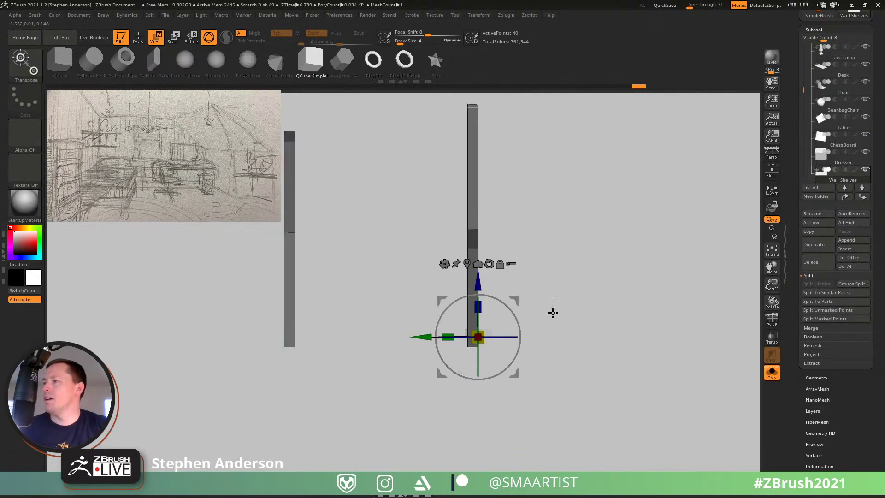
pyautogui.moveTo(421, 337); pyautogui.dragTo(436, 339)
pyautogui.keyDown('ctrl'); pyautogui.moveTo(581, 303); pyautogui.dragTo(623, 335, button='right'); pyautogui.keyUp('ctrl')
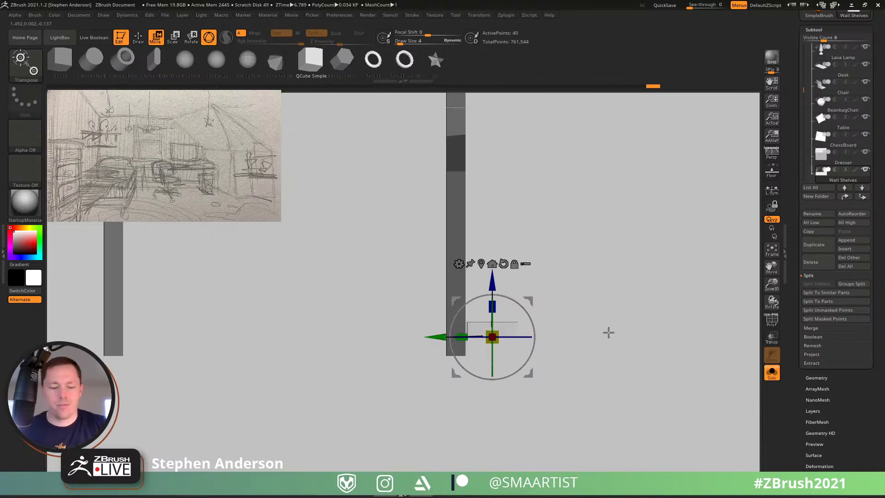
# Step: Switch to ZModeler and delete single polygons from the small cube, keeping only two adjoining faces as an L-shaped bracket
pyautogui.press('q')
pyautogui.press('b')
pyautogui.press('z')
pyautogui.press('m')
pyautogui.moveTo(501, 332)
pyautogui.mouseDown(button='right')
pyautogui.moveTo(499, 359)
pyautogui.moveTo(494, 332)
pyautogui.mouseUp(button='right')
pyautogui.click(493, 332)
pyautogui.hotkey('ctrl', 'z')
pyautogui.press('space')
pyautogui.click(394, 275)
pyautogui.click(508, 330)
pyautogui.moveTo(517, 306)
pyautogui.mouseDown(button='right')
pyautogui.moveTo(534, 306)
pyautogui.moveTo(539, 355)
pyautogui.moveTo(580, 355)
pyautogui.moveTo(451, 355)
pyautogui.moveTo(472, 371)
pyautogui.moveTo(486, 366)
pyautogui.moveTo(478, 387)
pyautogui.moveTo(452, 373)
pyautogui.moveTo(456, 329)
pyautogui.moveTo(458, 365)
pyautogui.mouseUp(button='right')
pyautogui.click(521, 321)
pyautogui.click(439, 363)
pyautogui.click(452, 373)
pyautogui.press('ctrl')
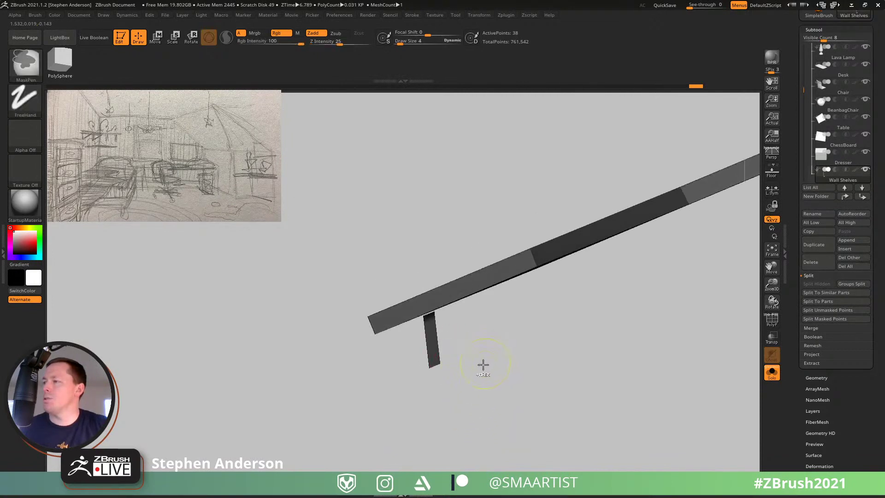
# Step: Move the L-shaped bracket up against the shelf's underside and adjust its proportions
pyautogui.press('w')
pyautogui.moveTo(403, 290); pyautogui.dragTo(394, 273)
pyautogui.moveTo(545, 366)
pyautogui.mouseDown()
pyautogui.moveTo(493, 306)
pyautogui.moveTo(534, 390)
pyautogui.moveTo(438, 406)
pyautogui.moveTo(472, 364)
pyautogui.moveTo(502, 424)
pyautogui.mouseUp()
pyautogui.moveTo(487, 378); pyautogui.dragTo(471, 339)
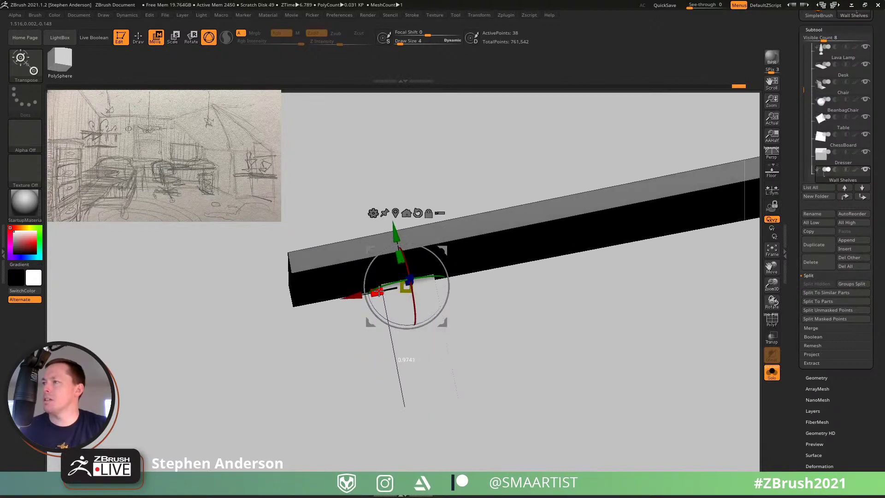
pyautogui.moveTo(513, 428)
pyautogui.mouseDown()
pyautogui.moveTo(469, 399)
pyautogui.moveTo(482, 401)
pyautogui.moveTo(446, 397)
pyautogui.moveTo(480, 338)
pyautogui.mouseUp()
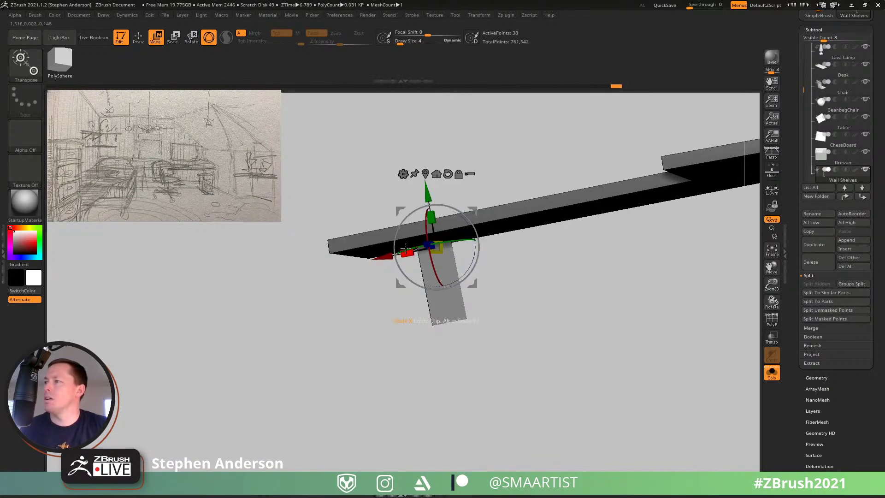
# Step: Narrow the L-shaped bracket into a slim strip beneath the shelf
pyautogui.moveTo(465, 295); pyautogui.dragTo(530, 269)
pyautogui.keyDown('ctrl'); pyautogui.click(538, 330); pyautogui.keyUp('ctrl')
pyautogui.moveTo(295, 166)
pyautogui.keyDown('ctrl'); pyautogui.keyDown('alt'); pyautogui.mouseDown()
pyautogui.moveTo(446, 224)
pyautogui.moveTo(510, 229)
pyautogui.moveTo(564, 278)
pyautogui.moveTo(561, 254)
pyautogui.moveTo(506, 219)
pyautogui.moveTo(509, 192)
pyautogui.moveTo(577, 147)
pyautogui.moveTo(547, 162)
pyautogui.moveTo(533, 207)
pyautogui.moveTo(506, 240)
pyautogui.moveTo(547, 227)
pyautogui.moveTo(478, 224)
pyautogui.moveTo(504, 183)
pyautogui.moveTo(414, 258)
pyautogui.moveTo(346, 292)
pyautogui.moveTo(375, 285)
pyautogui.mouseUp(); pyautogui.keyUp('alt'); pyautogui.keyUp('ctrl')
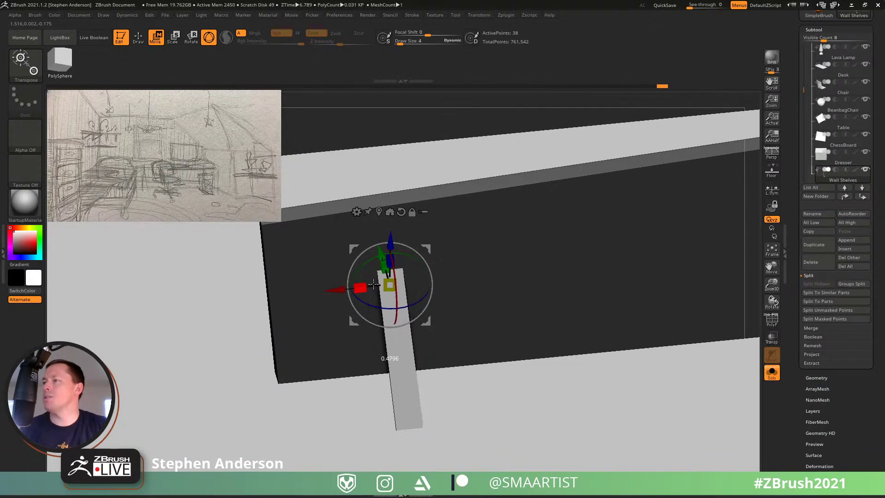
pyautogui.moveTo(368, 284); pyautogui.dragTo(368, 284)
pyautogui.moveTo(402, 318); pyautogui.dragTo(425, 383, button='right')
pyautogui.moveTo(489, 409)
pyautogui.keyDown('alt'); pyautogui.mouseDown(button='right')
pyautogui.moveTo(490, 370)
pyautogui.moveTo(458, 350)
pyautogui.moveTo(458, 338)
pyautogui.mouseUp(button='right'); pyautogui.keyUp('alt')
pyautogui.moveTo(325, 366); pyautogui.dragTo(402, 381, button='right')
# Step: Insert edge loops along the bracket's length to form a narrow centre strip, and turn on PolyFrame
pyautogui.press('q')
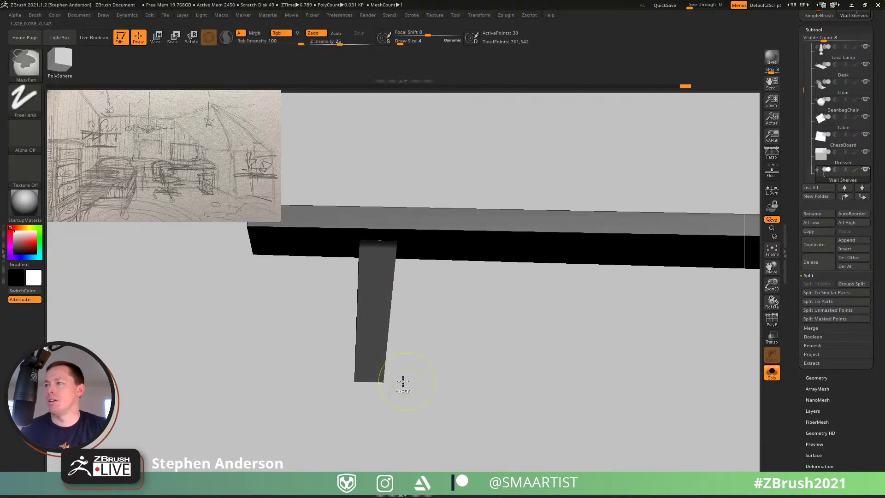
pyautogui.click(369, 379)
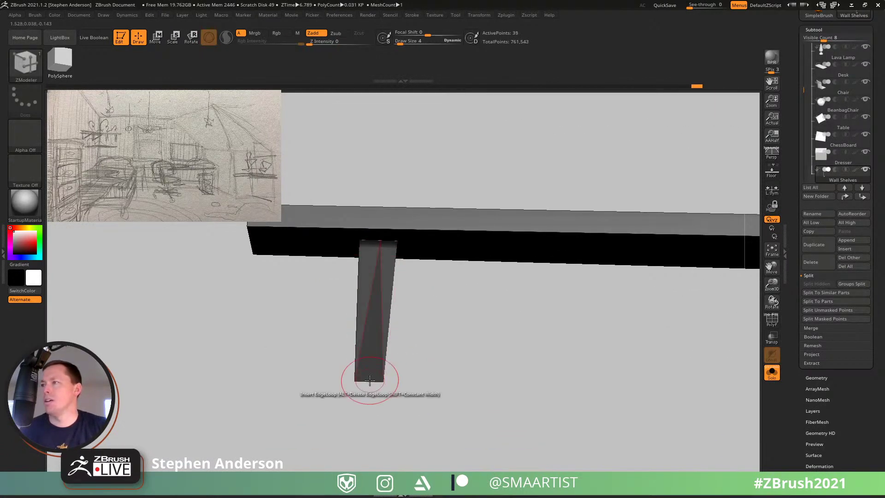
pyautogui.hotkey('ctrl', 'z')
pyautogui.click(369, 379)
pyautogui.hotkey('shift', 'f')
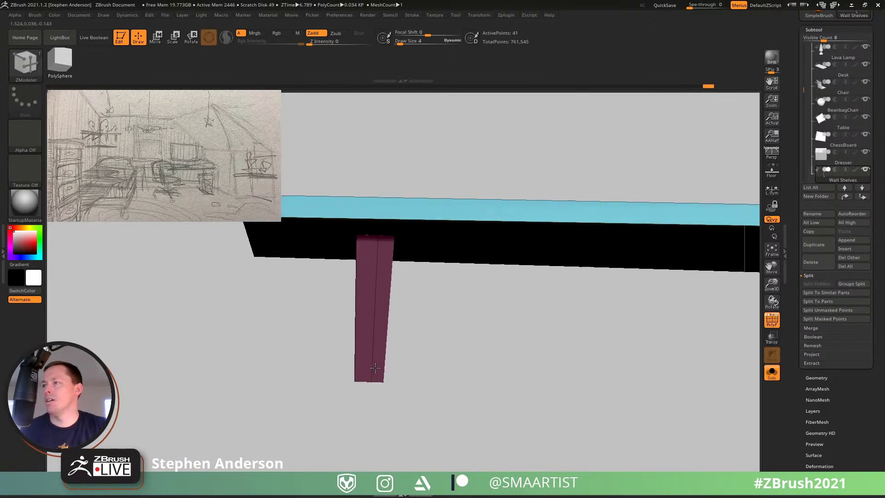
pyautogui.keyDown('ctrl'); pyautogui.moveTo(374, 379); pyautogui.dragTo(404, 407, button='right'); pyautogui.keyUp('ctrl')
# Step: Extrude the bracket's centre strip into a raised ridge using ZModeler's Extrude action with the Polyloop target
pyautogui.press('space')
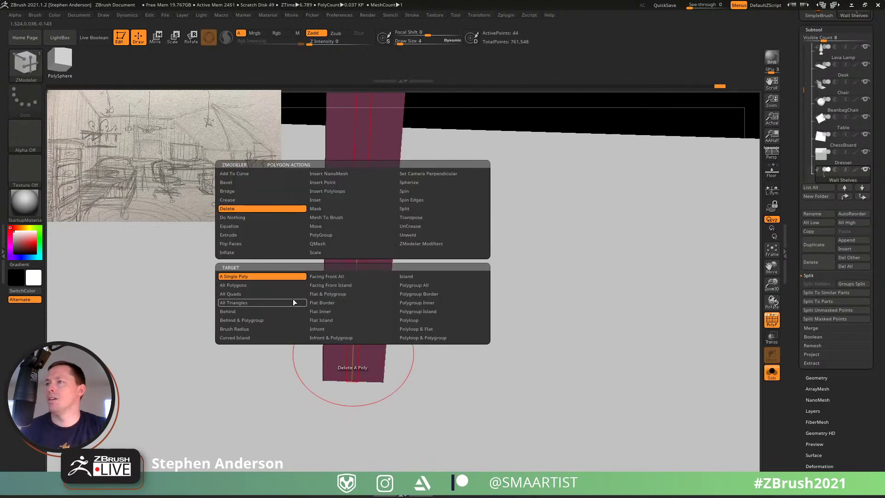
pyautogui.click(244, 234)
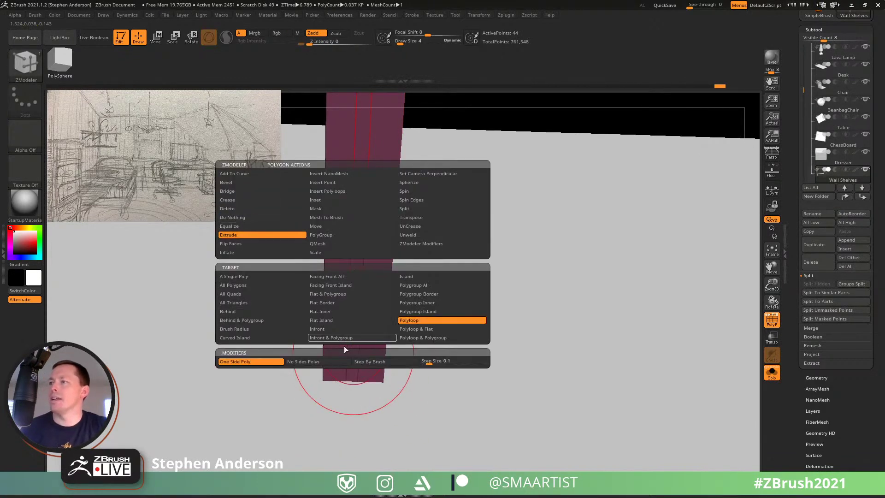
pyautogui.click(444, 318)
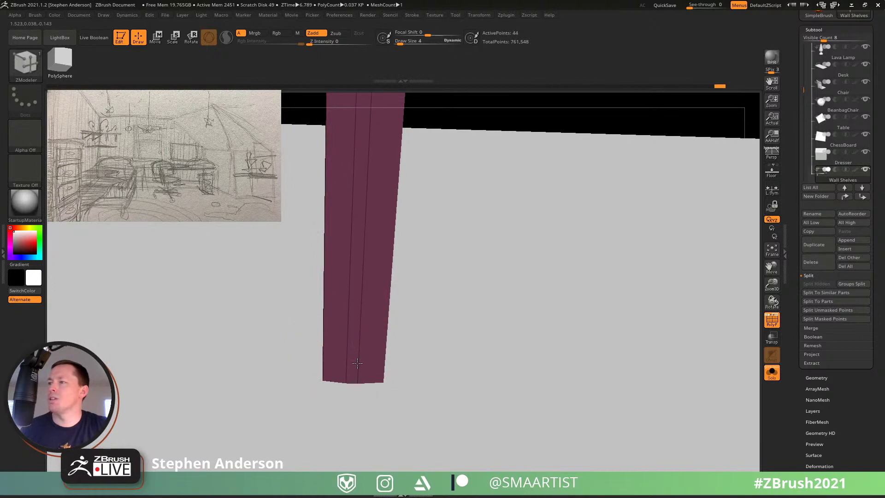
pyautogui.moveTo(355, 361); pyautogui.dragTo(394, 387)
pyautogui.press('ctrl')
pyautogui.moveTo(394, 352)
pyautogui.mouseDown()
pyautogui.moveTo(401, 348)
pyautogui.moveTo(414, 375)
pyautogui.moveTo(408, 345)
pyautogui.moveTo(365, 351)
pyautogui.moveTo(325, 300)
pyautogui.moveTo(361, 364)
pyautogui.moveTo(360, 310)
pyautogui.moveTo(395, 296)
pyautogui.moveTo(419, 273)
pyautogui.moveTo(450, 283)
pyautogui.moveTo(399, 275)
pyautogui.moveTo(386, 316)
pyautogui.moveTo(331, 266)
pyautogui.moveTo(361, 345)
pyautogui.moveTo(383, 368)
pyautogui.moveTo(429, 368)
pyautogui.moveTo(378, 387)
pyautogui.mouseUp()
pyautogui.click(378, 387)
pyautogui.click(385, 386)
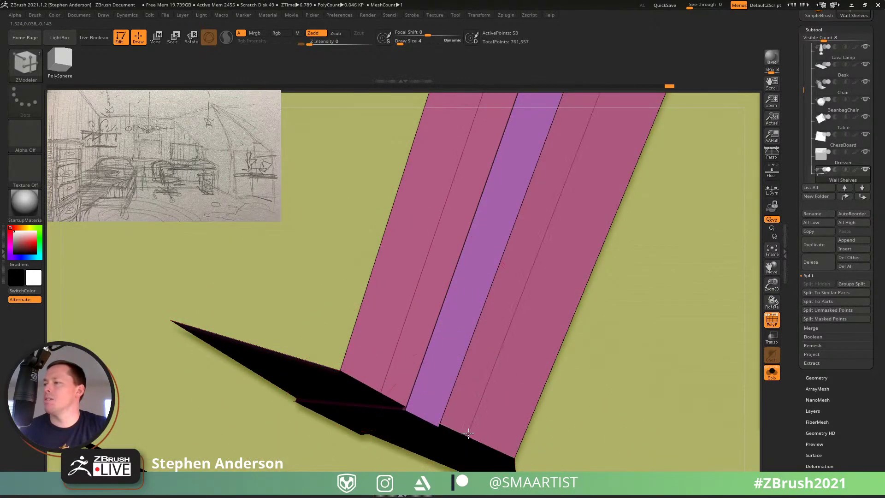
# Step: Delete the surplus edge loop beside the bracket's raised ridge and turn off PolyFrame
pyautogui.keyDown('alt'); pyautogui.click(423, 360); pyautogui.keyUp('alt')
pyautogui.moveTo(427, 360); pyautogui.dragTo(471, 378, button='right')
pyautogui.click(425, 387)
pyautogui.keyDown('alt'); pyautogui.click(423, 388); pyautogui.keyUp('alt')
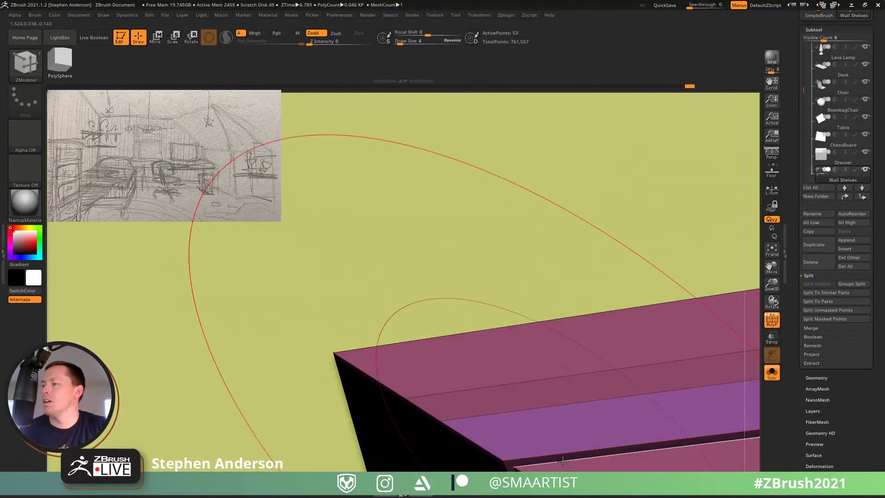
pyautogui.moveTo(557, 461)
pyautogui.keyDown('ctrl'); pyautogui.mouseDown(button='right')
pyautogui.moveTo(560, 435)
pyautogui.moveTo(530, 346)
pyautogui.moveTo(474, 327)
pyautogui.moveTo(507, 344)
pyautogui.moveTo(435, 391)
pyautogui.moveTo(339, 314)
pyautogui.moveTo(357, 324)
pyautogui.moveTo(357, 367)
pyautogui.moveTo(494, 415)
pyautogui.moveTo(510, 413)
pyautogui.moveTo(443, 359)
pyautogui.moveTo(421, 359)
pyautogui.moveTo(406, 375)
pyautogui.moveTo(427, 315)
pyautogui.moveTo(405, 322)
pyautogui.mouseUp(button='right'); pyautogui.keyUp('ctrl')
pyautogui.keyDown('alt'); pyautogui.click(530, 335); pyautogui.keyUp('alt')
pyautogui.hotkey('shift', 'f')
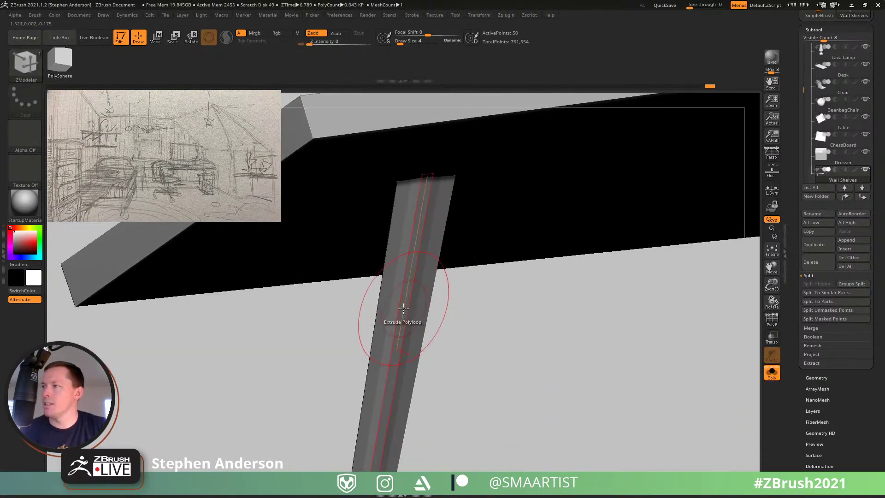
# Step: Set ZModeler's polygon Extrude target to A Single Poly and turn PolyFrame back on
pyautogui.press('space')
pyautogui.click(293, 276)
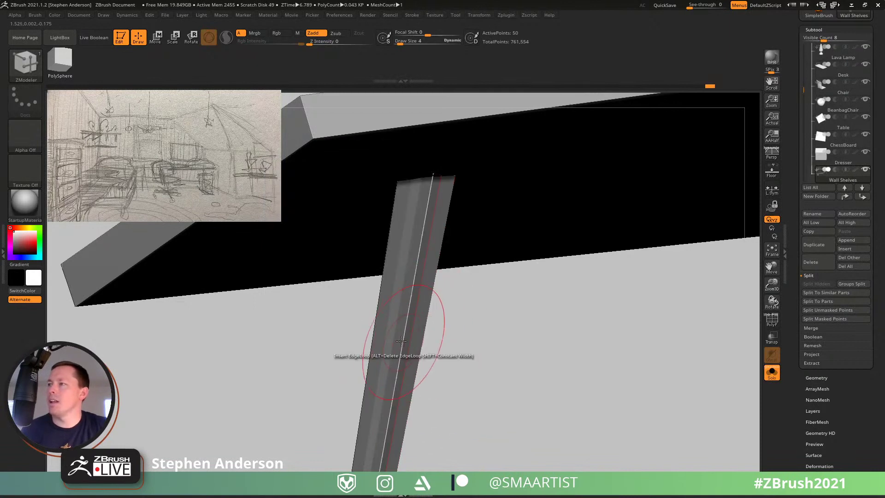
pyautogui.keyDown('ctrl'); pyautogui.moveTo(403, 339); pyautogui.dragTo(446, 359, button='right'); pyautogui.keyUp('ctrl')
pyautogui.press('space')
pyautogui.moveTo(274, 359)
pyautogui.mouseDown(button='right')
pyautogui.moveTo(341, 301)
pyautogui.moveTo(339, 264)
pyautogui.moveTo(326, 247)
pyautogui.moveTo(326, 308)
pyautogui.mouseUp(button='right')
pyautogui.hotkey('shift', 'f')
pyautogui.moveTo(386, 322); pyautogui.dragTo(371, 291, button='right')
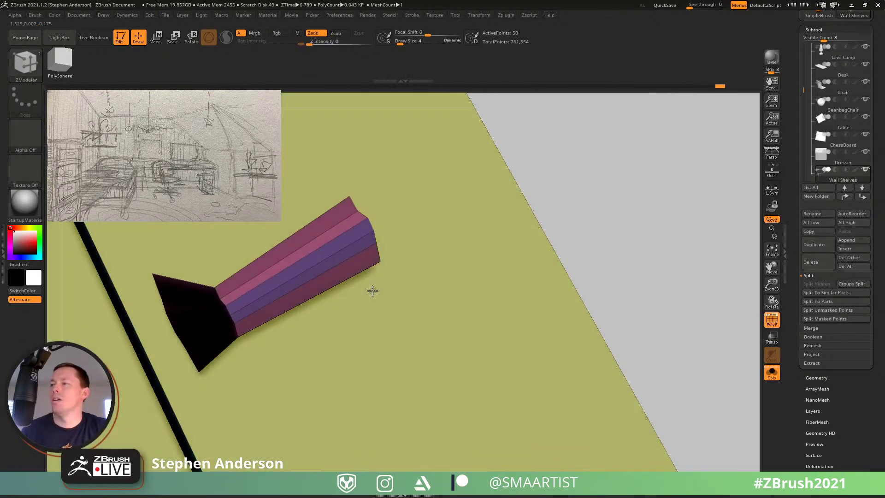
# Step: Isolate the bracket, merge its polygroups into a single one, and unhide the shelves
pyautogui.keyDown('ctrl'); pyautogui.keyDown('shift'); pyautogui.click(219, 304); pyautogui.keyUp('shift'); pyautogui.keyUp('ctrl')
pyautogui.keyDown('ctrl'); pyautogui.moveTo(219, 304); pyautogui.dragTo(257, 247, button='right'); pyautogui.keyUp('ctrl')
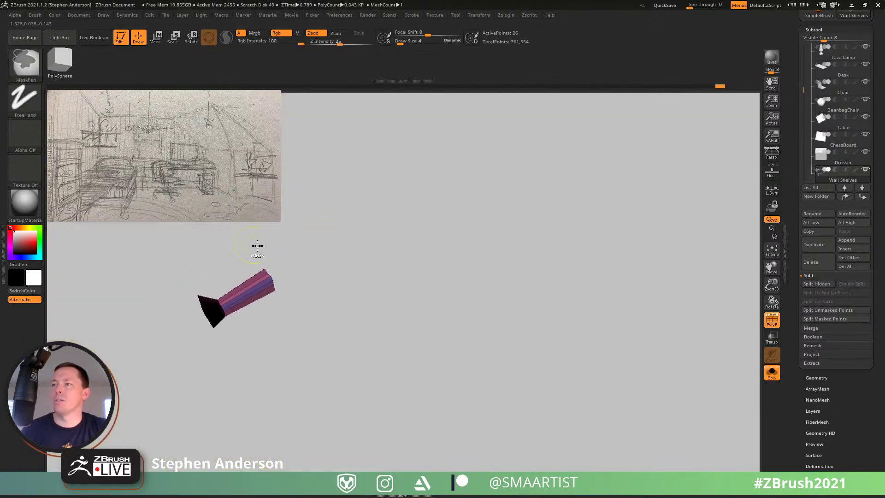
pyautogui.hotkey('ctrl', 'shift')
pyautogui.keyDown('ctrl'); pyautogui.keyDown('shift'); pyautogui.click(345, 288); pyautogui.keyUp('shift'); pyautogui.keyUp('ctrl')
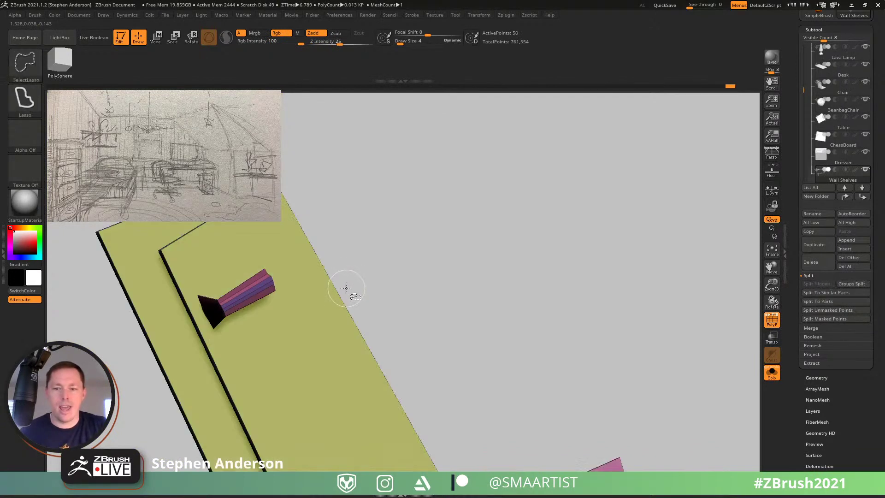
pyautogui.hotkey('ctrl', 'z')
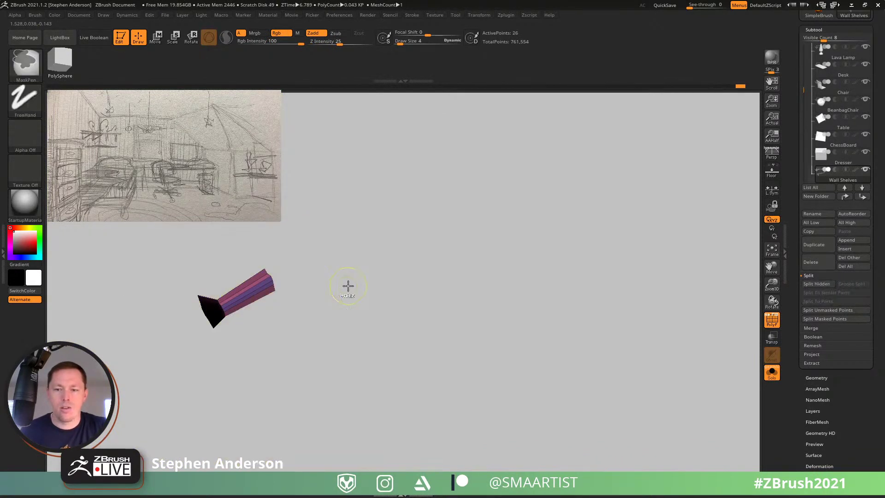
pyautogui.keyDown('ctrl'); pyautogui.keyDown('shift'); pyautogui.click(381, 251); pyautogui.keyUp('shift'); pyautogui.keyUp('ctrl')
pyautogui.keyDown('ctrl'); pyautogui.keyDown('shift'); pyautogui.click(260, 289); pyautogui.keyUp('shift'); pyautogui.keyUp('ctrl')
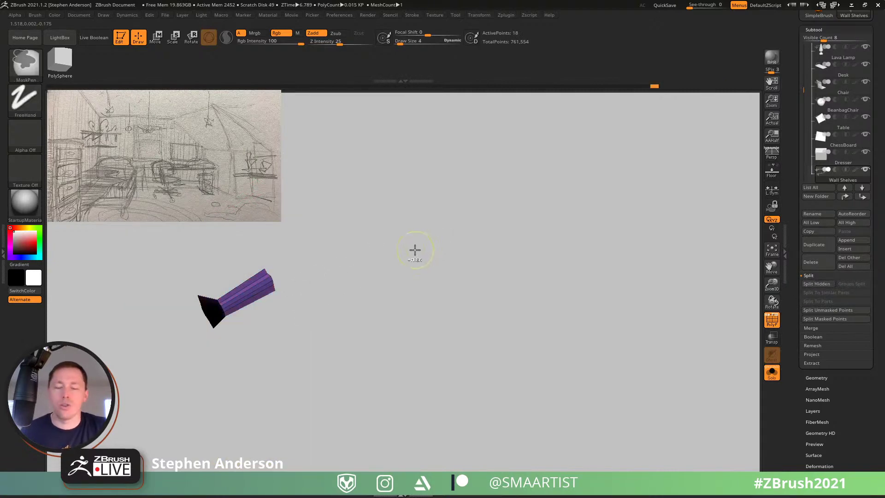
pyautogui.keyDown('ctrl'); pyautogui.keyDown('shift'); pyautogui.click(363, 257); pyautogui.keyUp('shift'); pyautogui.keyUp('ctrl')
# Step: Clear the mask and isolate the bracket so that only its triangular strip is shown
pyautogui.moveTo(323, 295); pyautogui.dragTo(260, 321, button='right')
pyautogui.keyDown('ctrl'); pyautogui.moveTo(155, 271); pyautogui.dragTo(276, 388); pyautogui.keyUp('ctrl')
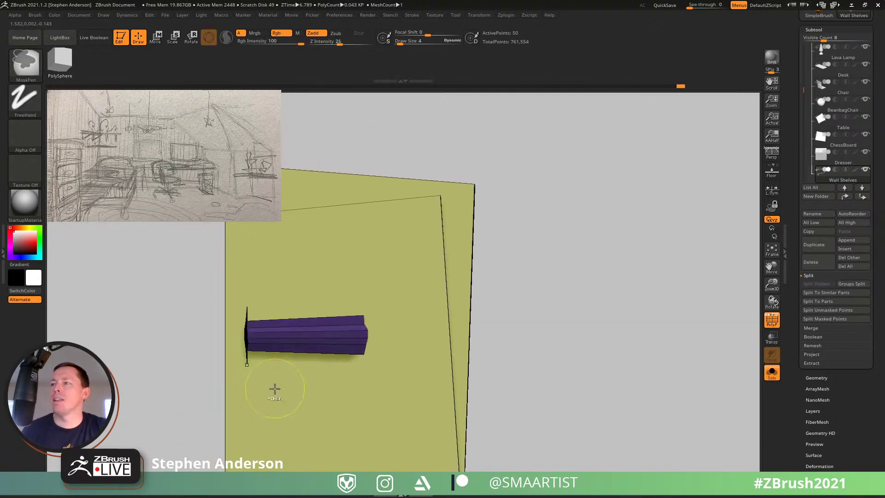
pyautogui.keyDown('ctrl'); pyautogui.click(432, 379); pyautogui.keyUp('ctrl')
pyautogui.moveTo(433, 378)
pyautogui.mouseDown(button='right')
pyautogui.moveTo(367, 395)
pyautogui.moveTo(376, 415)
pyautogui.moveTo(367, 401)
pyautogui.moveTo(249, 426)
pyautogui.mouseUp(button='right')
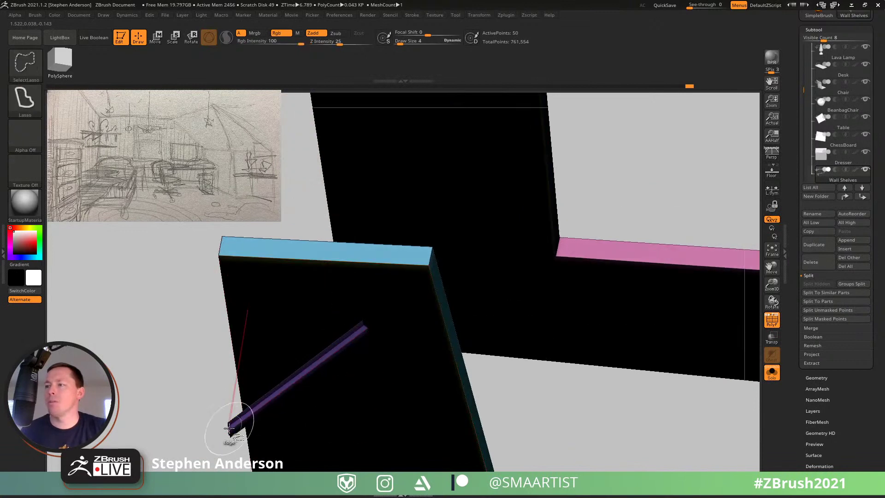
pyautogui.keyDown('ctrl'); pyautogui.keyDown('shift'); pyautogui.click(230, 425); pyautogui.keyUp('shift'); pyautogui.keyUp('ctrl')
pyautogui.keyDown('ctrl'); pyautogui.keyDown('shift'); pyautogui.click(149, 420); pyautogui.keyUp('shift'); pyautogui.keyUp('ctrl')
pyautogui.moveTo(158, 414); pyautogui.dragTo(300, 355, button='right')
pyautogui.moveTo(378, 317)
pyautogui.keyDown('ctrl'); pyautogui.mouseDown()
pyautogui.moveTo(158, 272)
pyautogui.moveTo(157, 256)
pyautogui.mouseUp(); pyautogui.keyUp('ctrl')
pyautogui.moveTo(326, 332)
pyautogui.mouseDown(button='right')
pyautogui.moveTo(316, 332)
pyautogui.moveTo(341, 373)
pyautogui.moveTo(317, 328)
pyautogui.moveTo(350, 342)
pyautogui.mouseUp(button='right')
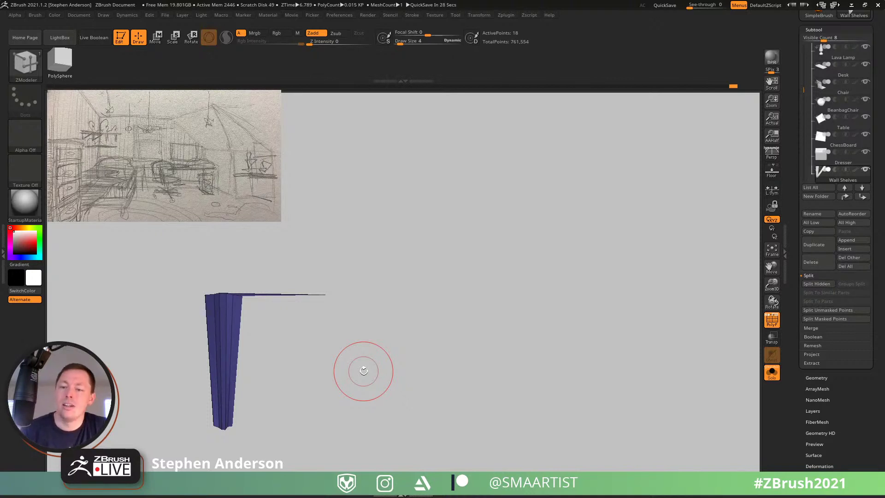
# Step: Flatten the bracket's wall side vertically and its top side horizontally with the Move transpose line
pyautogui.moveTo(285, 345); pyautogui.dragTo(264, 340)
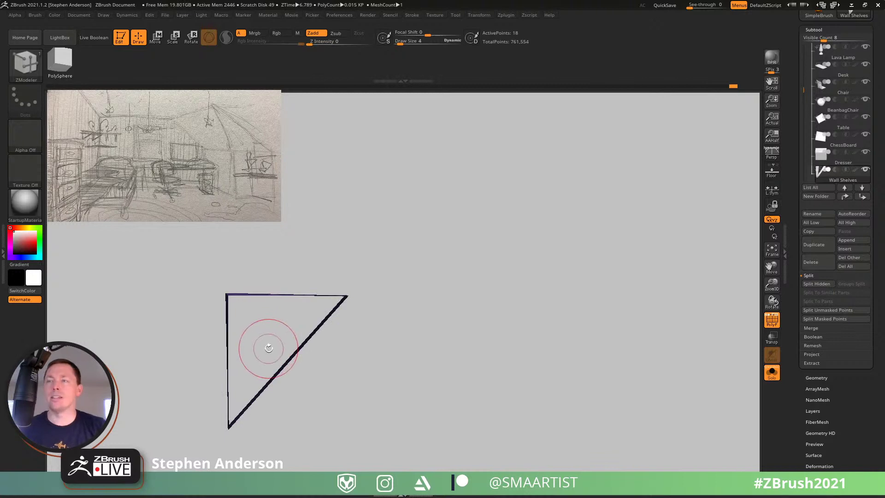
pyautogui.press('w')
pyautogui.press('y')
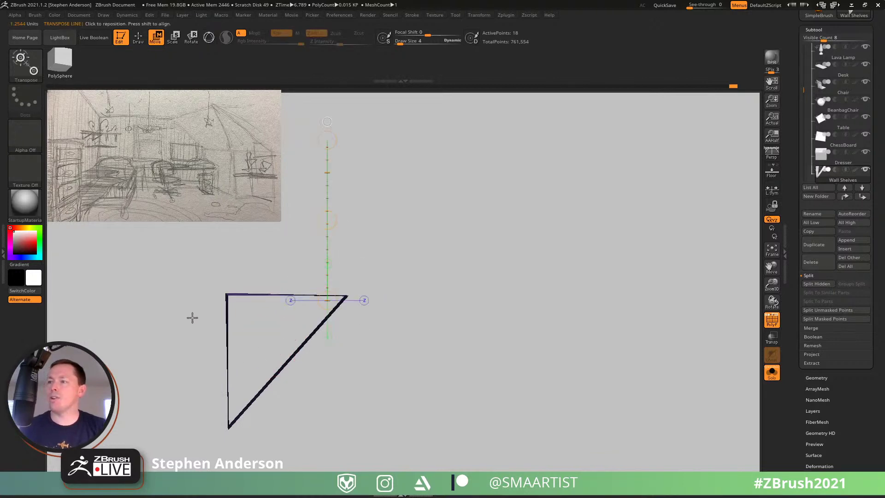
pyautogui.moveTo(232, 295); pyautogui.dragTo(235, 295)
pyautogui.moveTo(347, 295); pyautogui.dragTo(247, 296)
pyautogui.moveTo(347, 297); pyautogui.dragTo(209, 305)
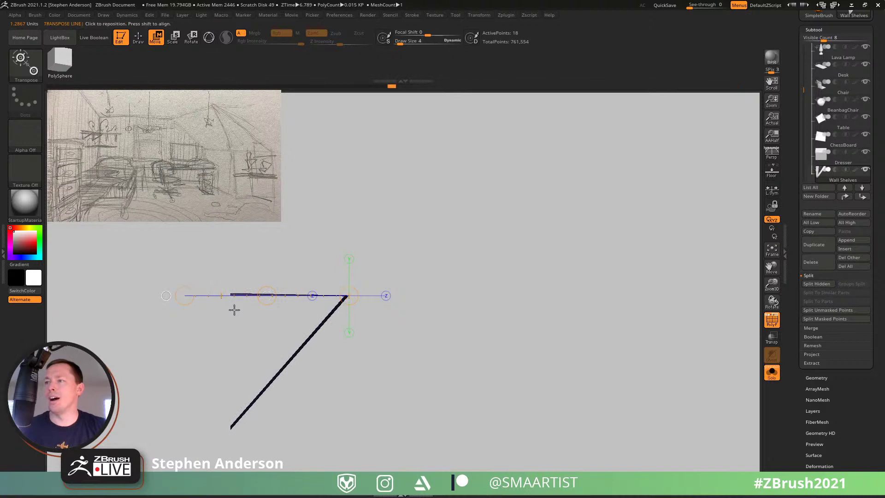
pyautogui.press('q')
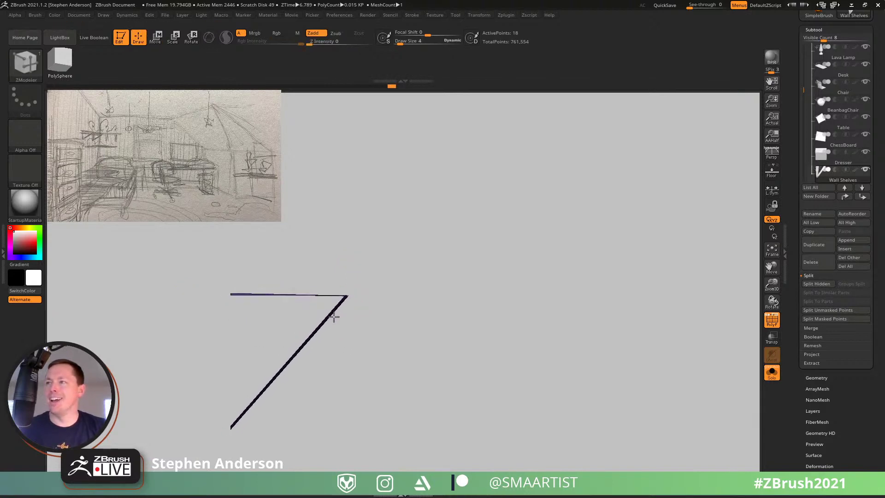
pyautogui.press('w')
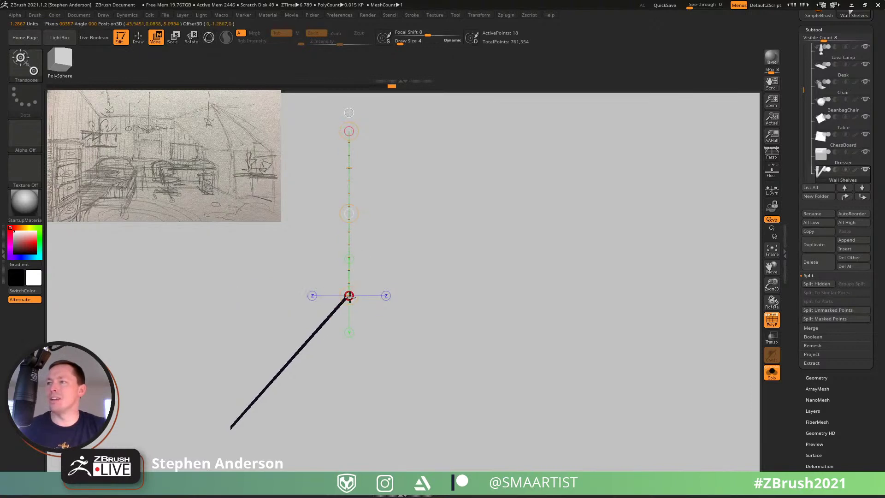
pyautogui.press('q')
# Step: Unhide the shelves and thicken the whole bracket using ZModeler's Extrude action with the Island target
pyautogui.moveTo(350, 300)
pyautogui.mouseDown(button='right')
pyautogui.moveTo(308, 290)
pyautogui.moveTo(373, 308)
pyautogui.moveTo(389, 347)
pyautogui.moveTo(311, 314)
pyautogui.moveTo(304, 300)
pyautogui.moveTo(336, 291)
pyautogui.moveTo(336, 303)
pyautogui.mouseUp(button='right')
pyautogui.hotkey('shift', 'f')
pyautogui.press('space')
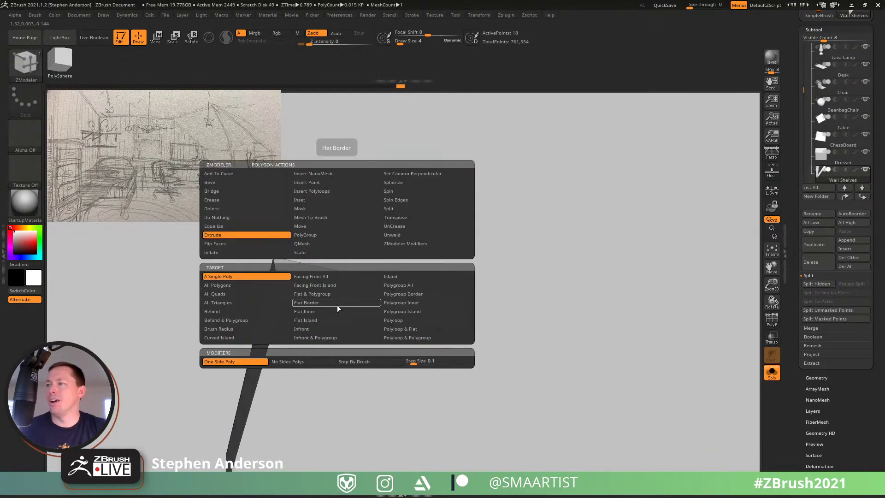
pyautogui.click(391, 277)
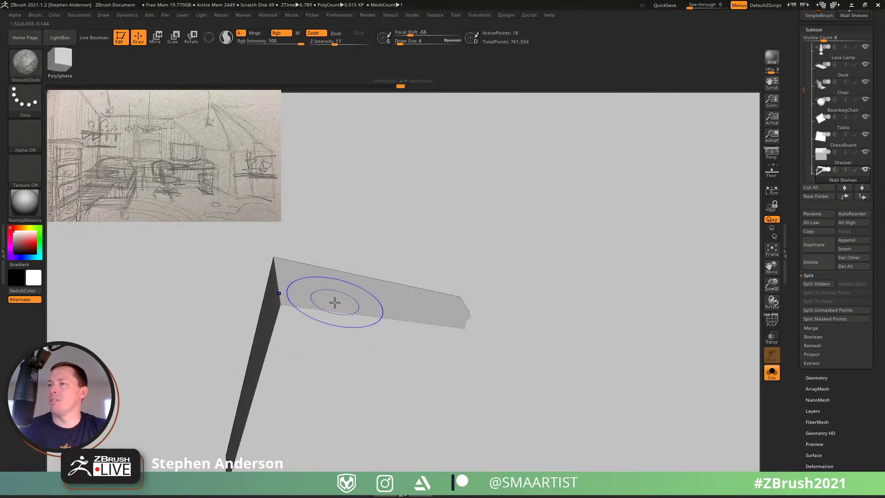
pyautogui.keyDown('ctrl'); pyautogui.keyDown('shift'); pyautogui.click(351, 328); pyautogui.keyUp('shift'); pyautogui.keyUp('ctrl')
pyautogui.moveTo(346, 338)
pyautogui.mouseDown(button='right')
pyautogui.moveTo(319, 284)
pyautogui.moveTo(294, 184)
pyautogui.moveTo(325, 252)
pyautogui.moveTo(349, 262)
pyautogui.moveTo(375, 258)
pyautogui.moveTo(344, 274)
pyautogui.moveTo(358, 313)
pyautogui.mouseUp(button='right')
pyautogui.moveTo(341, 288); pyautogui.dragTo(349, 282, button='right')
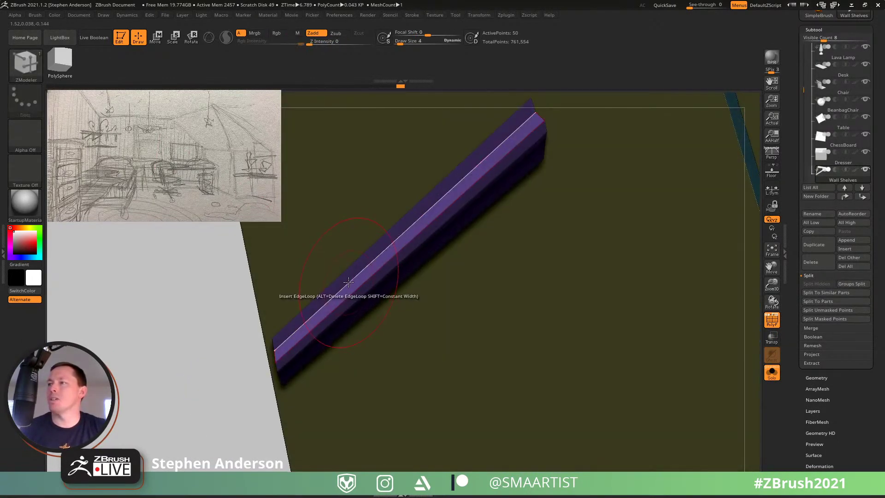
pyautogui.moveTo(346, 276); pyautogui.dragTo(352, 279)
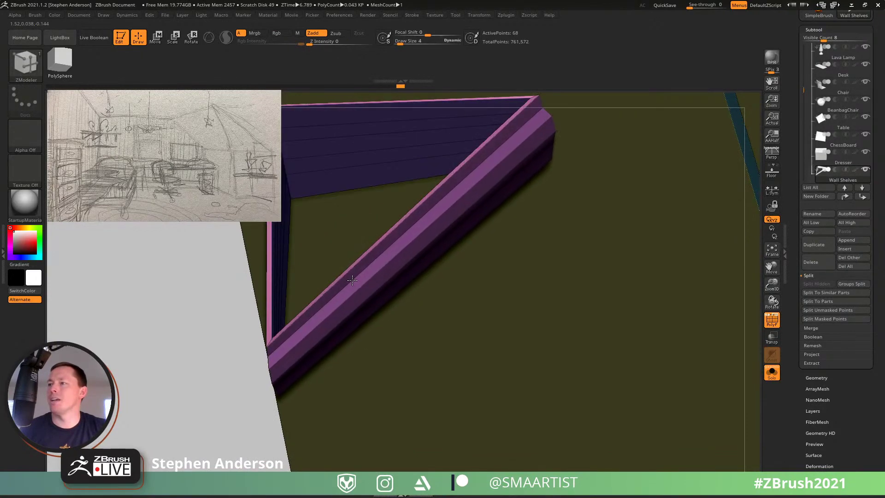
# Step: Exit Solo mode and mask the wall shelves while leaving the bracket beneath the lower shelf unmasked
pyautogui.moveTo(352, 280)
pyautogui.mouseDown(button='right')
pyautogui.moveTo(332, 257)
pyautogui.moveTo(381, 258)
pyautogui.moveTo(380, 309)
pyautogui.moveTo(357, 320)
pyautogui.moveTo(369, 340)
pyautogui.moveTo(235, 363)
pyautogui.moveTo(245, 317)
pyautogui.mouseUp(button='right')
pyautogui.click(772, 374)
pyautogui.moveTo(425, 225)
pyautogui.mouseDown(button='right')
pyautogui.moveTo(466, 221)
pyautogui.moveTo(479, 205)
pyautogui.moveTo(465, 336)
pyautogui.moveTo(393, 410)
pyautogui.moveTo(435, 357)
pyautogui.moveTo(434, 427)
pyautogui.mouseUp(button='right')
pyautogui.press('w')
pyautogui.keyDown('ctrl'); pyautogui.click(447, 426); pyautogui.keyUp('ctrl')
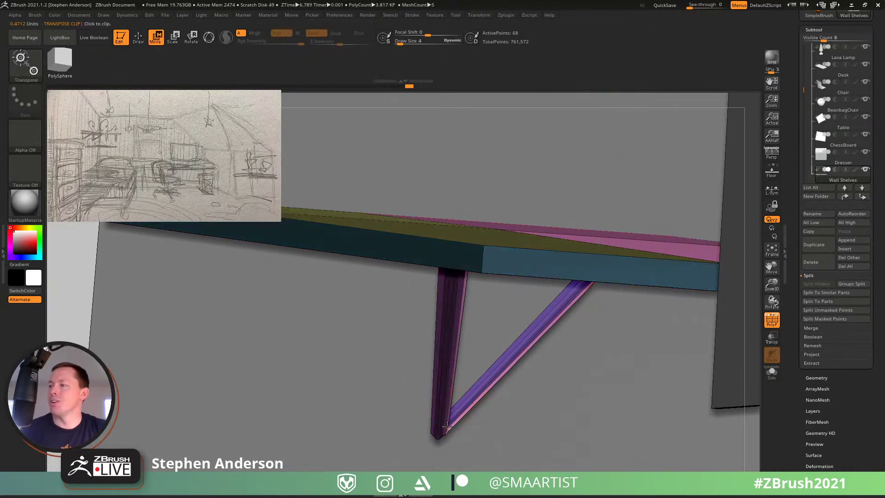
pyautogui.press('q')
pyautogui.keyDown('ctrl'); pyautogui.moveTo(459, 386); pyautogui.dragTo(452, 397); pyautogui.keyUp('ctrl')
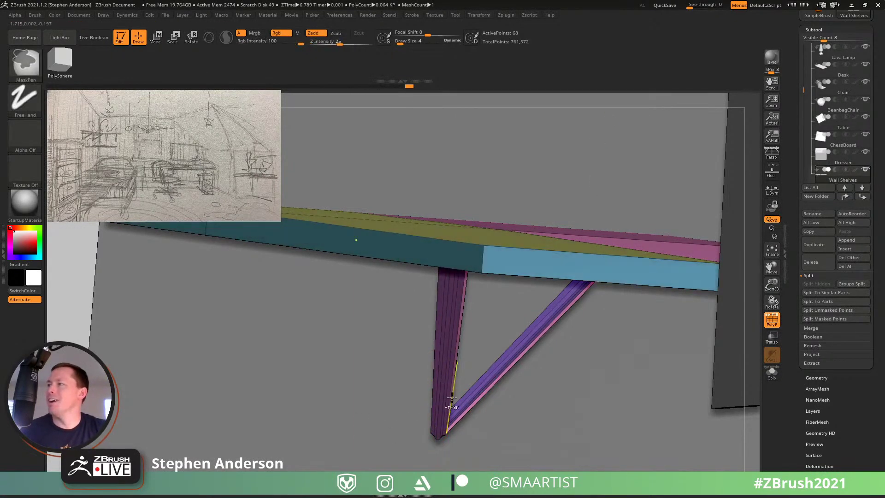
pyautogui.keyDown('ctrl'); pyautogui.moveTo(466, 418); pyautogui.dragTo(352, 369, button='right'); pyautogui.keyUp('ctrl')
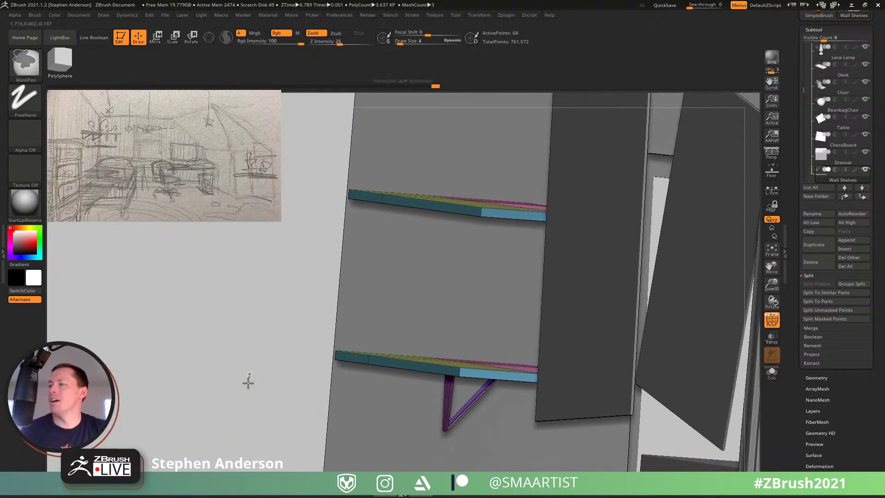
pyautogui.keyDown('ctrl'); pyautogui.keyDown('alt'); pyautogui.moveTo(297, 393); pyautogui.dragTo(478, 474); pyautogui.keyUp('alt'); pyautogui.keyUp('ctrl')
# Step: Move the bracket back against the wall using transparency as a guide, and turn off transparency and PolyFrame
pyautogui.keyDown('alt'); pyautogui.moveTo(478, 416); pyautogui.dragTo(471, 361, button='right'); pyautogui.keyUp('alt')
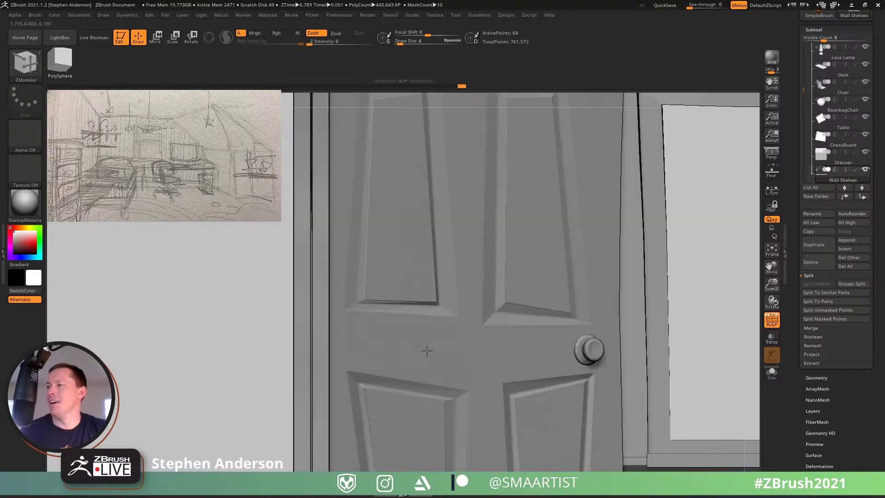
pyautogui.click(771, 339)
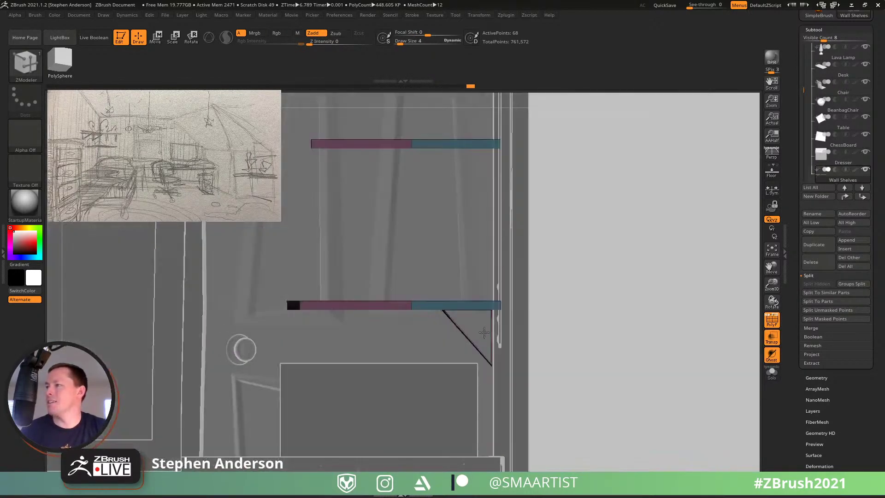
pyautogui.keyDown('ctrl'); pyautogui.moveTo(502, 309); pyautogui.dragTo(621, 399, button='right'); pyautogui.keyUp('ctrl')
pyautogui.keyDown('alt'); pyautogui.moveTo(600, 364); pyautogui.dragTo(543, 231, button='right'); pyautogui.keyUp('alt')
pyautogui.press('w')
pyautogui.moveTo(354, 242)
pyautogui.keyDown('alt'); pyautogui.mouseDown(button='right')
pyautogui.moveTo(448, 289)
pyautogui.moveTo(475, 315)
pyautogui.mouseUp(button='right'); pyautogui.keyUp('alt')
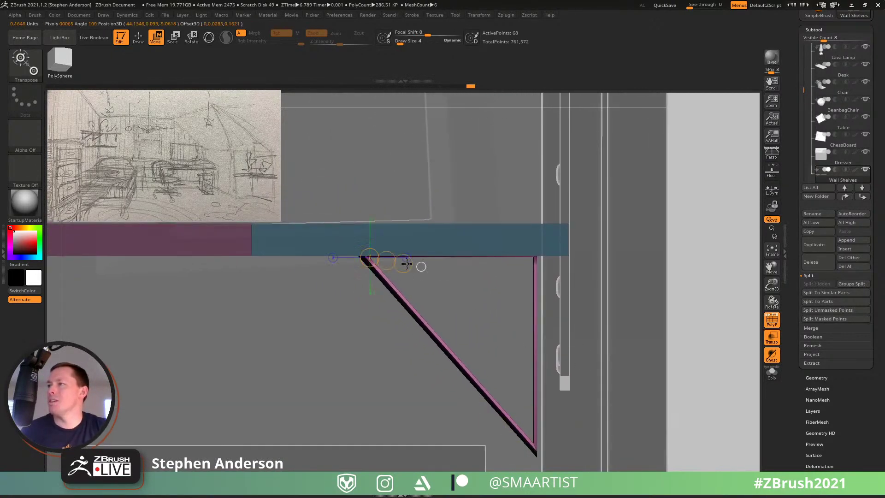
pyautogui.moveTo(520, 258); pyautogui.dragTo(550, 257)
pyautogui.moveTo(561, 370); pyautogui.dragTo(509, 427, button='right')
pyautogui.click(773, 340)
pyautogui.hotkey('shift', 'f')
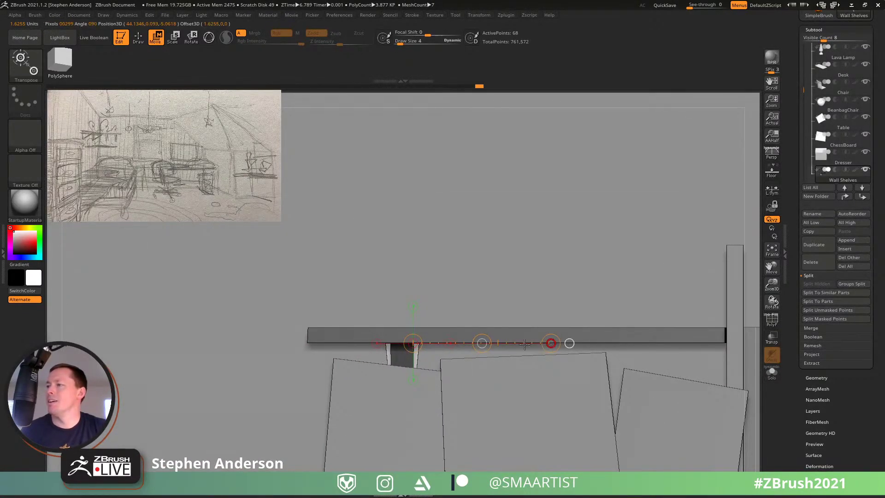
# Step: Shorten the bracket's height beneath the lower shelf with the Move transpose line
pyautogui.moveTo(487, 388); pyautogui.dragTo(449, 349, button='right')
pyautogui.moveTo(465, 378); pyautogui.dragTo(564, 308, button='right')
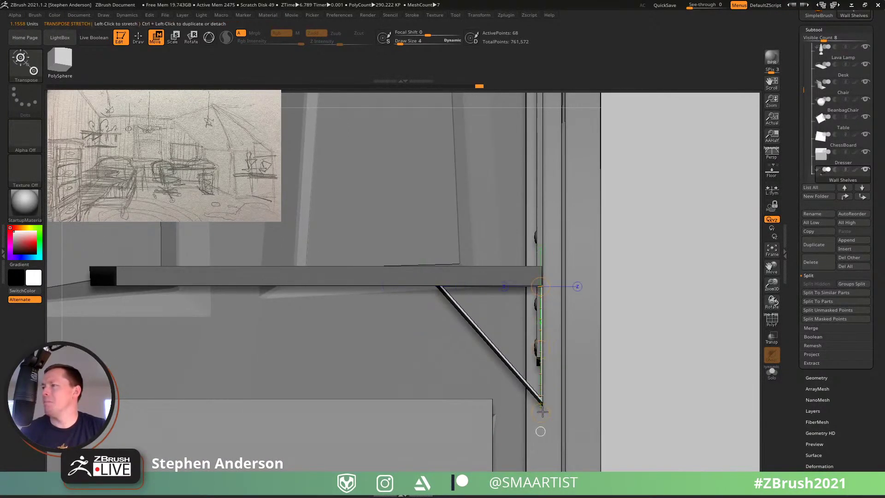
pyautogui.moveTo(540, 413); pyautogui.dragTo(538, 369)
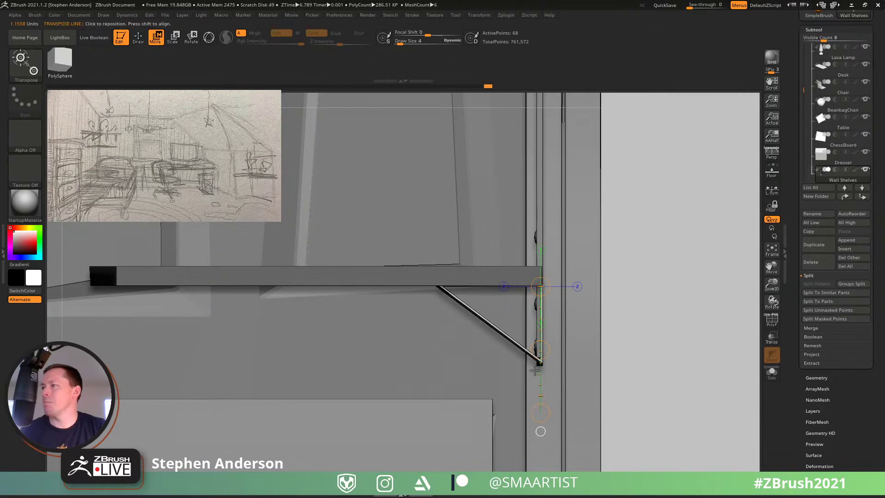
pyautogui.press('q')
# Step: Add two small sphere screw heads to the bracket's wall plate using the IMM Primitives PolySphere, scaling the lower one down slightly
pyautogui.moveTo(551, 383)
pyautogui.mouseDown(button='right')
pyautogui.moveTo(566, 344)
pyautogui.moveTo(527, 333)
pyautogui.mouseUp(button='right')
pyautogui.moveTo(463, 312)
pyautogui.keyDown('ctrl'); pyautogui.mouseDown(button='right')
pyautogui.moveTo(493, 363)
pyautogui.moveTo(497, 396)
pyautogui.mouseUp(button='right'); pyautogui.keyUp('ctrl')
pyautogui.moveTo(456, 299); pyautogui.dragTo(457, 302, button='right')
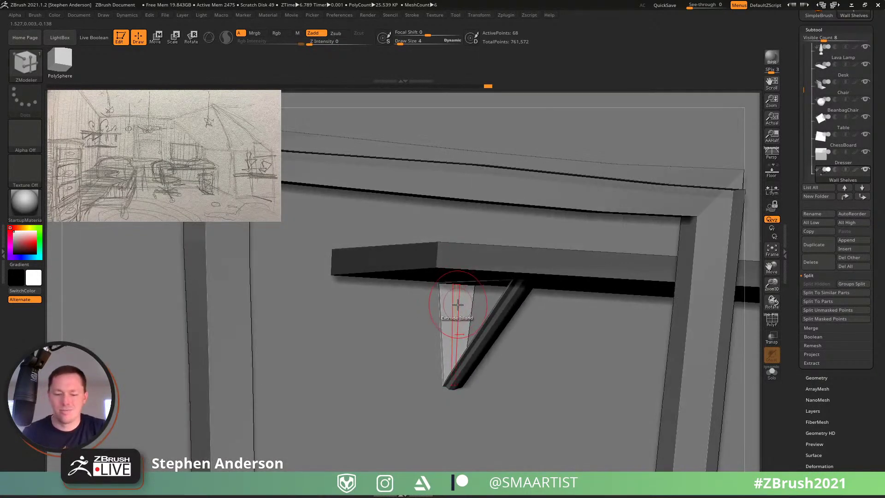
pyautogui.press('b')
pyautogui.click(300, 243)
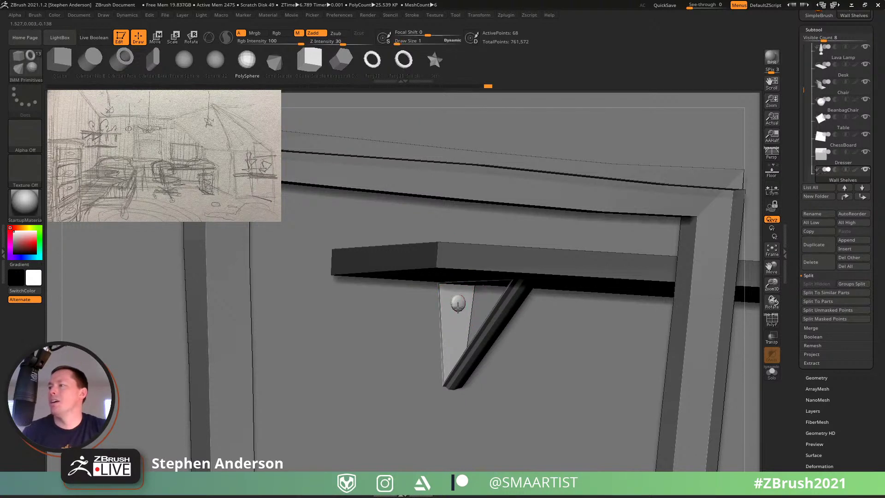
pyautogui.moveTo(457, 306); pyautogui.dragTo(458, 306)
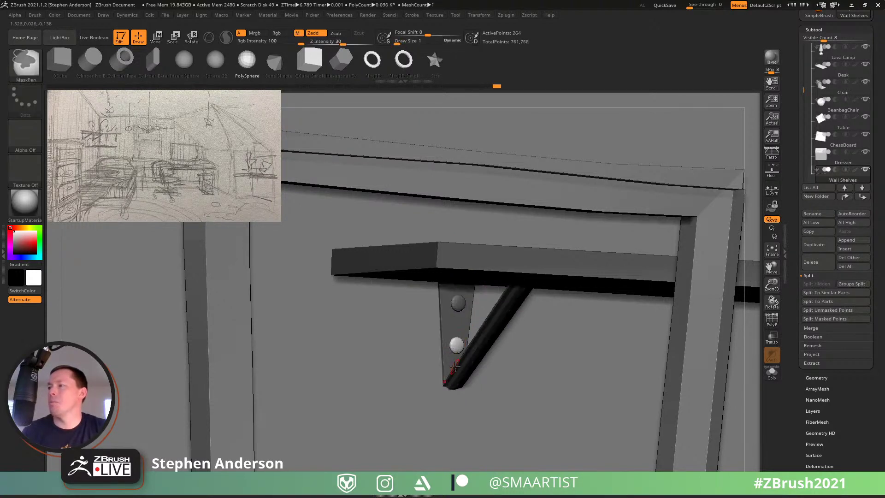
pyautogui.press('w')
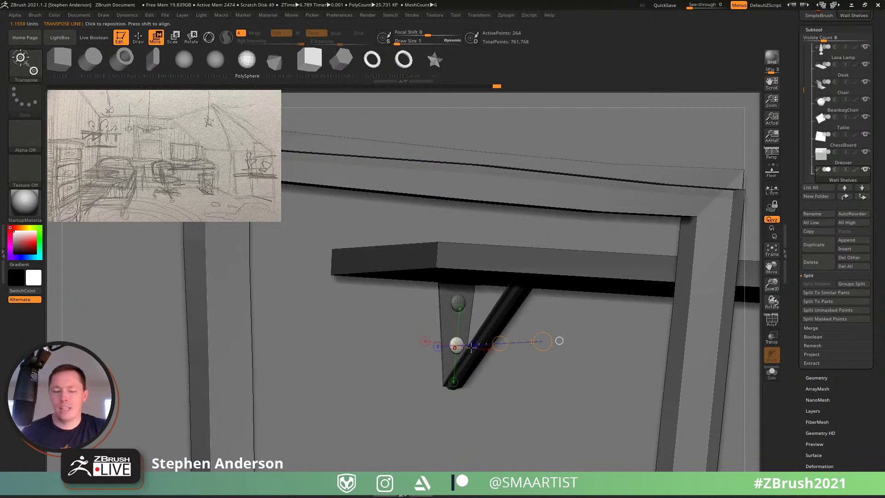
pyautogui.press('y')
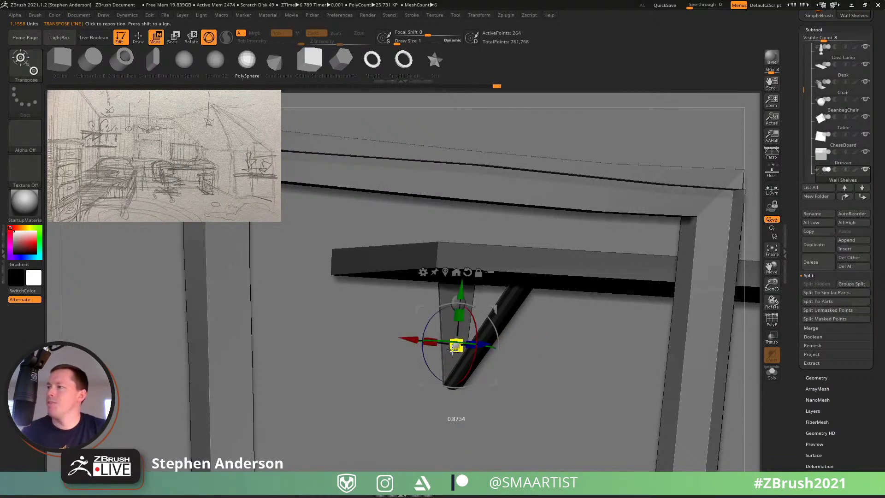
pyautogui.press('q')
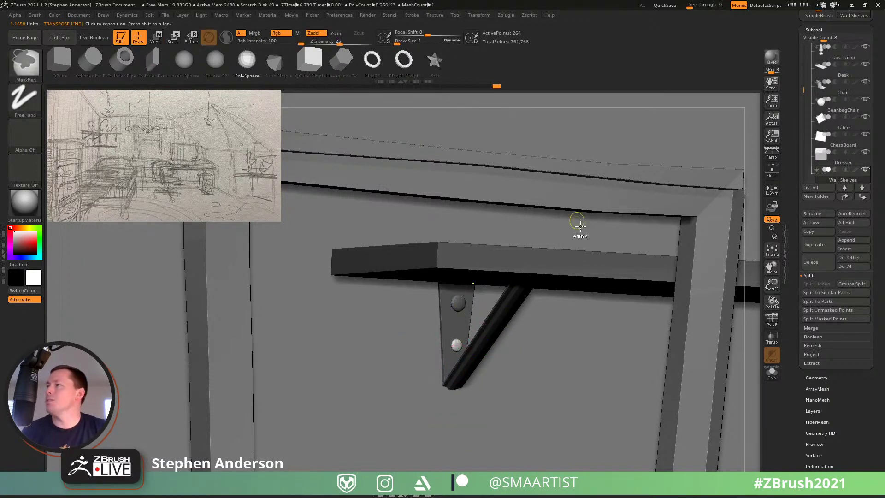
# Step: Solo the wall shelves, isolate the bracket with its screws, and mask the shelves so only the bracket assembly stays unmasked
pyautogui.click(772, 375)
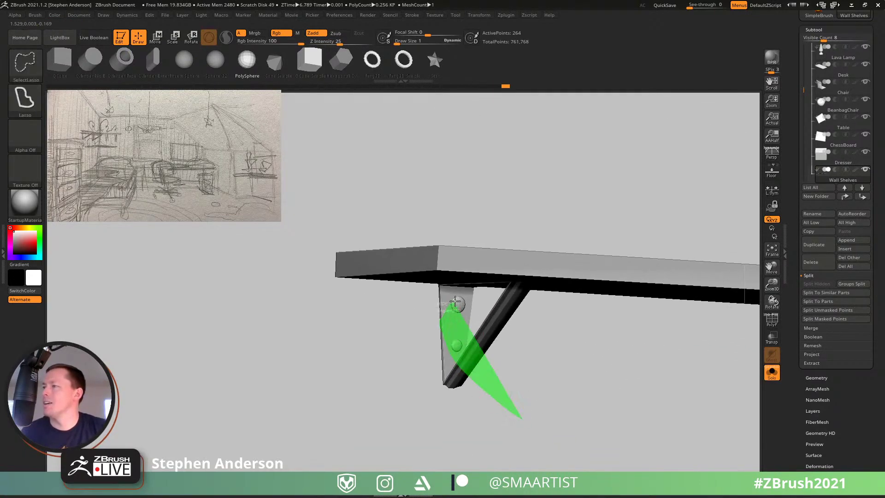
pyautogui.keyDown('ctrl'); pyautogui.keyDown('shift'); pyautogui.click(473, 300); pyautogui.keyUp('shift'); pyautogui.keyUp('ctrl')
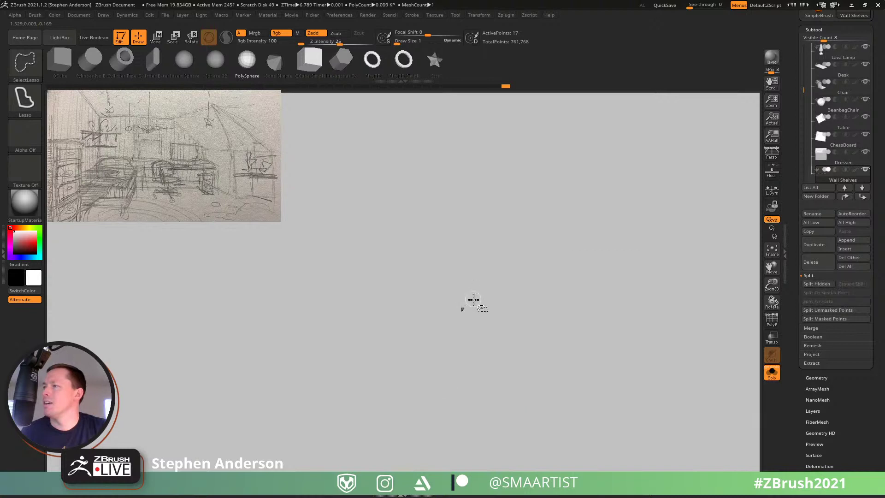
pyautogui.keyDown('ctrl'); pyautogui.keyDown('shift'); pyautogui.click(530, 412); pyautogui.keyUp('shift'); pyautogui.keyUp('ctrl')
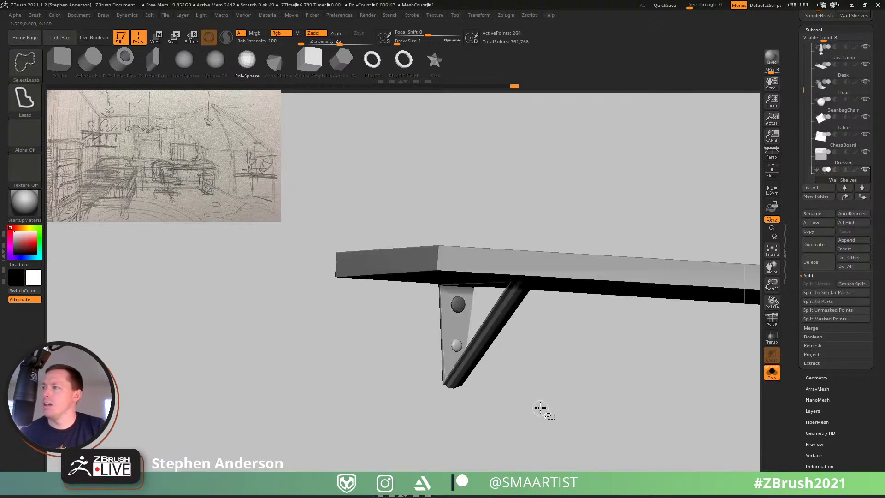
pyautogui.press('w')
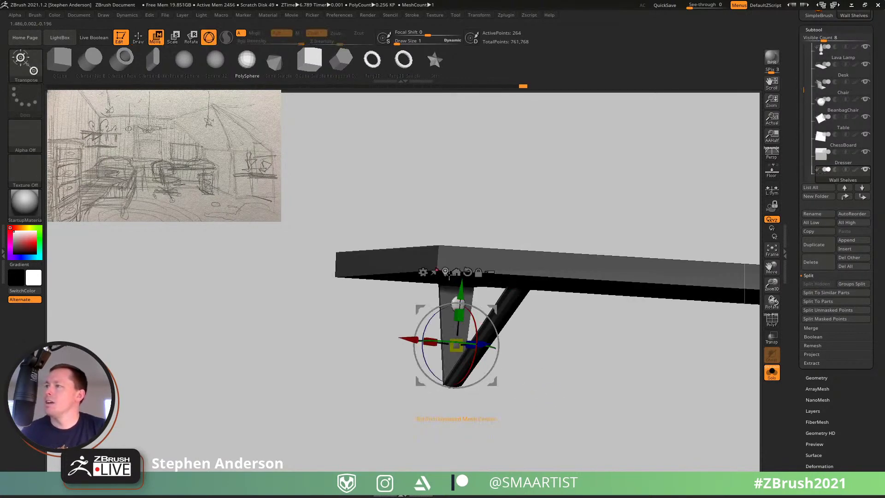
pyautogui.keyDown('alt'); pyautogui.click(459, 303); pyautogui.keyUp('alt')
pyautogui.press('q')
pyautogui.moveTo(482, 321)
pyautogui.mouseDown()
pyautogui.moveTo(542, 400)
pyautogui.moveTo(487, 364)
pyautogui.moveTo(484, 348)
pyautogui.moveTo(508, 391)
pyautogui.moveTo(419, 291)
pyautogui.moveTo(551, 288)
pyautogui.moveTo(552, 358)
pyautogui.mouseUp()
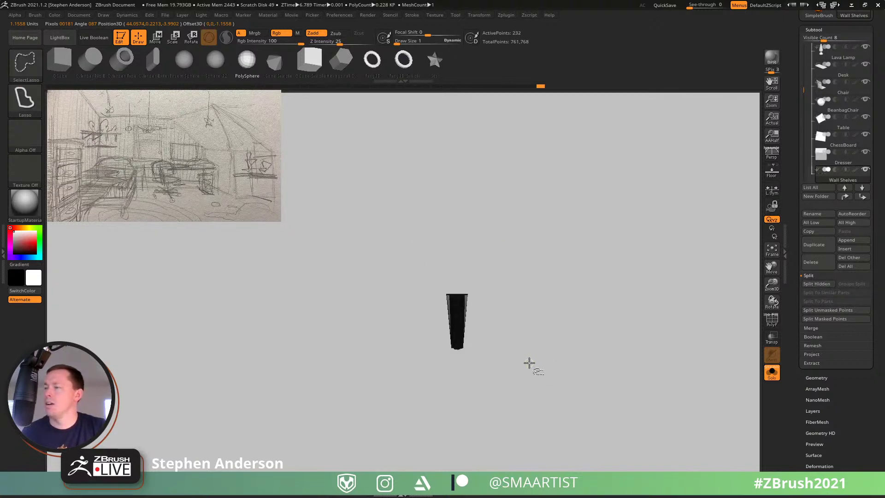
pyautogui.moveTo(452, 340)
pyautogui.mouseDown(button='right')
pyautogui.moveTo(526, 339)
pyautogui.moveTo(527, 347)
pyautogui.moveTo(510, 341)
pyautogui.mouseUp(button='right')
pyautogui.press('w')
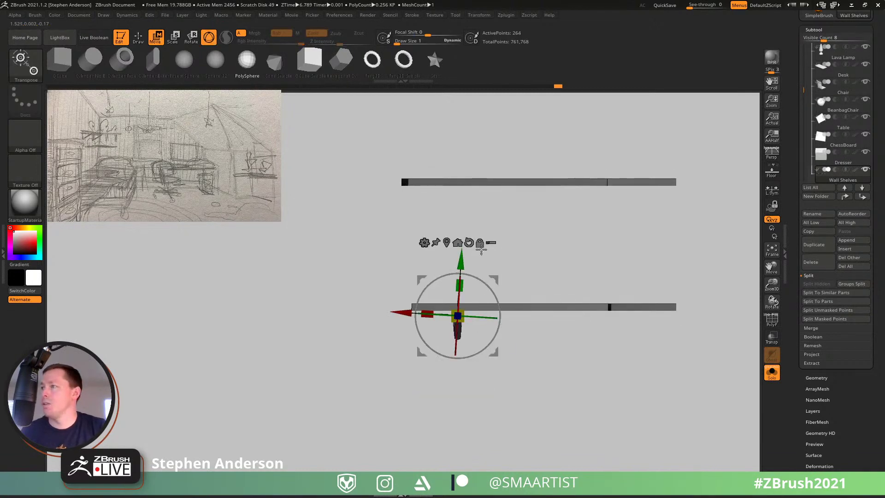
# Step: Duplicate the bracket with its screws along the lower shelf and lengthen the copy slightly downward
pyautogui.keyDown('ctrl'); pyautogui.moveTo(412, 316); pyautogui.dragTo(531, 313); pyautogui.keyUp('ctrl')
pyautogui.keyDown('ctrl'); pyautogui.moveTo(645, 364); pyautogui.dragTo(674, 402, button='right'); pyautogui.keyUp('ctrl')
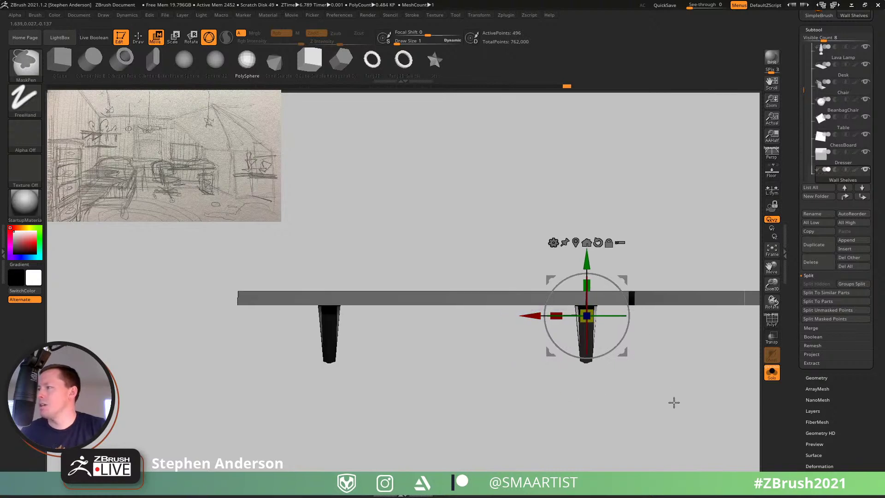
pyautogui.moveTo(624, 385); pyautogui.dragTo(652, 365, button='right')
pyautogui.keyDown('alt'); pyautogui.moveTo(652, 366); pyautogui.dragTo(417, 370, button='right'); pyautogui.keyUp('alt')
pyautogui.moveTo(416, 370)
pyautogui.keyDown('ctrl'); pyautogui.mouseDown(button='right')
pyautogui.moveTo(502, 345)
pyautogui.moveTo(459, 348)
pyautogui.moveTo(446, 375)
pyautogui.moveTo(523, 371)
pyautogui.moveTo(486, 400)
pyautogui.moveTo(498, 408)
pyautogui.mouseUp(button='right'); pyautogui.keyUp('ctrl')
pyautogui.moveTo(527, 436)
pyautogui.keyDown('ctrl'); pyautogui.mouseDown()
pyautogui.moveTo(379, 352)
pyautogui.moveTo(387, 235)
pyautogui.mouseUp(); pyautogui.keyUp('ctrl')
pyautogui.moveTo(436, 275); pyautogui.dragTo(431, 282)
pyautogui.moveTo(529, 361)
pyautogui.keyDown('ctrl'); pyautogui.mouseDown(button='right')
pyautogui.moveTo(527, 342)
pyautogui.moveTo(493, 336)
pyautogui.moveTo(513, 365)
pyautogui.mouseUp(button='right'); pyautogui.keyUp('ctrl')
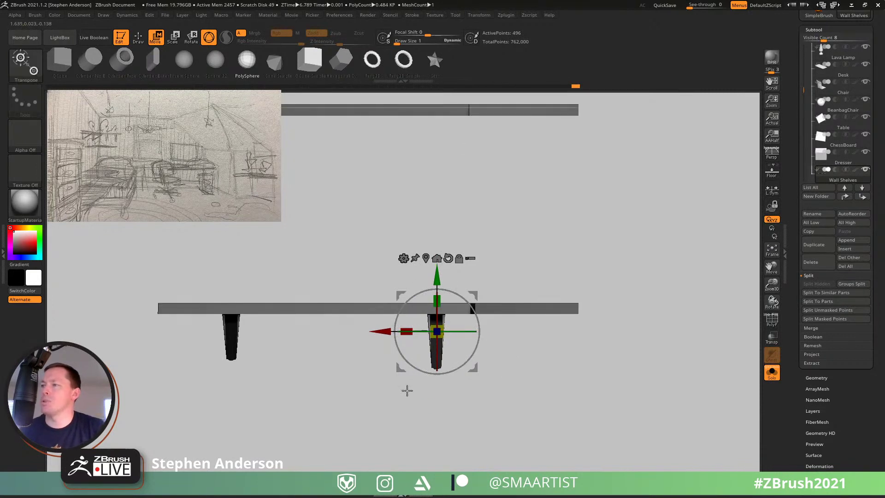
# Step: Clear the mask and hide the screw heads of both brackets with lasso visibility selections
pyautogui.press('q')
pyautogui.moveTo(401, 440)
pyautogui.mouseDown(button='right')
pyautogui.moveTo(484, 433)
pyautogui.moveTo(420, 379)
pyautogui.mouseUp(button='right')
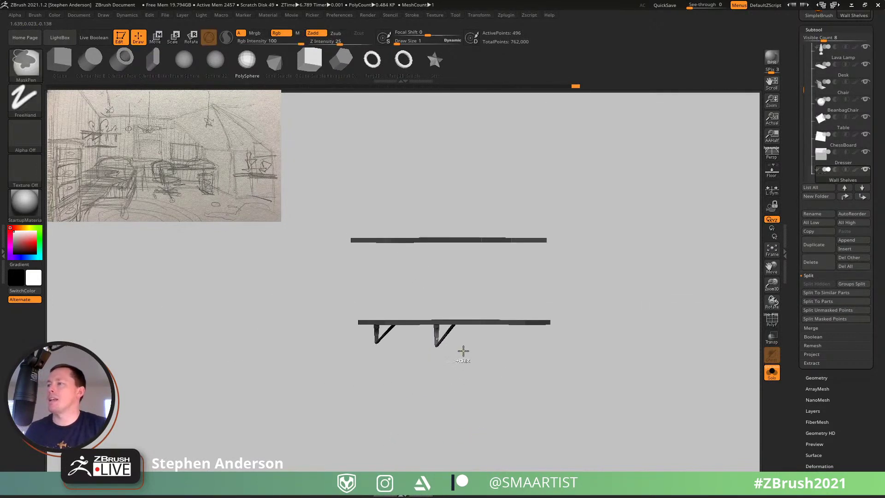
pyautogui.keyDown('ctrl'); pyautogui.moveTo(462, 351); pyautogui.dragTo(505, 429, button='right'); pyautogui.keyUp('ctrl')
pyautogui.keyDown('ctrl'); pyautogui.moveTo(492, 397); pyautogui.dragTo(521, 450); pyautogui.keyUp('ctrl')
pyautogui.keyDown('shift'); pyautogui.moveTo(447, 416); pyautogui.dragTo(551, 421, button='right'); pyautogui.keyUp('shift')
pyautogui.moveTo(581, 438)
pyautogui.keyDown('ctrl'); pyautogui.keyDown('shift'); pyautogui.mouseDown()
pyautogui.moveTo(258, 349)
pyautogui.moveTo(259, 379)
pyautogui.mouseUp(); pyautogui.keyUp('shift'); pyautogui.keyUp('ctrl')
pyautogui.keyDown('ctrl'); pyautogui.keyDown('shift'); pyautogui.click(600, 355); pyautogui.keyUp('shift'); pyautogui.keyUp('ctrl')
pyautogui.moveTo(577, 333)
pyautogui.keyDown('ctrl'); pyautogui.keyDown('shift'); pyautogui.mouseDown()
pyautogui.moveTo(330, 424)
pyautogui.moveTo(252, 329)
pyautogui.mouseUp(); pyautogui.keyUp('shift'); pyautogui.keyUp('ctrl')
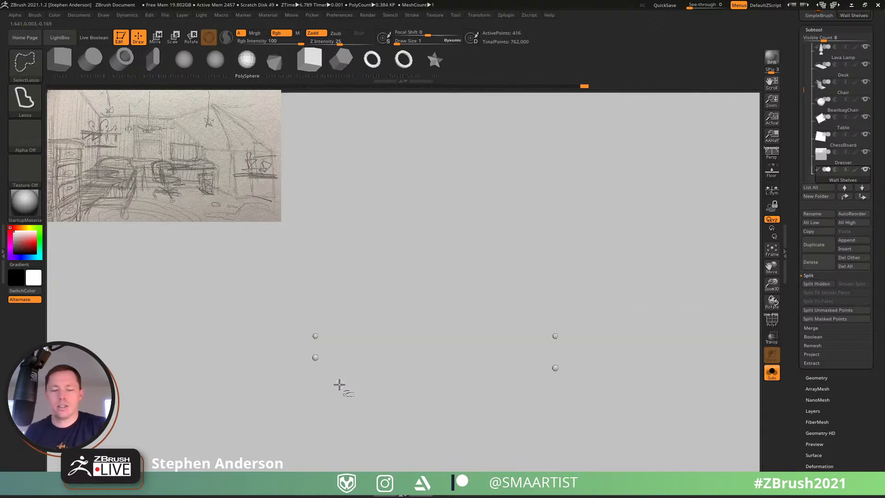
pyautogui.keyDown('ctrl'); pyautogui.keyDown('shift'); pyautogui.moveTo(332, 365); pyautogui.dragTo(342, 387); pyautogui.keyUp('shift'); pyautogui.keyUp('ctrl')
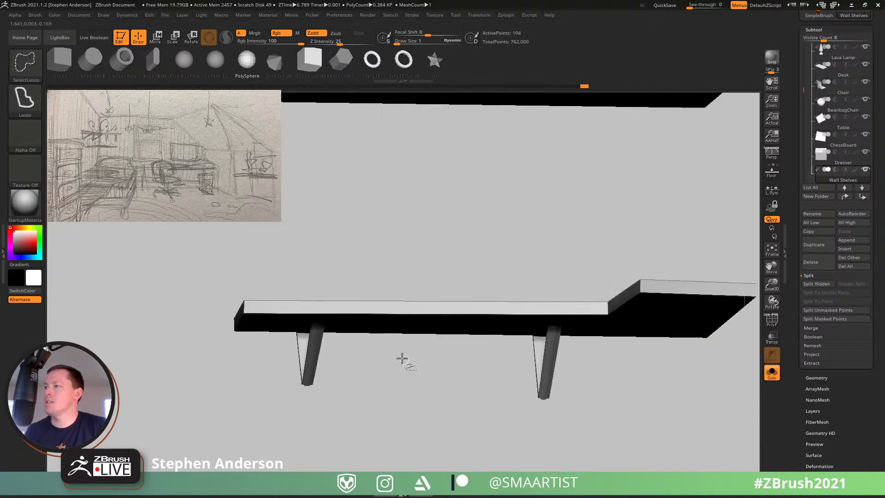
# Step: Isolate both brackets with their screws, put them in one polygroup, and reveal the shelves again with PolyFrame on
pyautogui.moveTo(324, 279)
pyautogui.keyDown('ctrl'); pyautogui.keyDown('alt'); pyautogui.keyDown('shift'); pyautogui.mouseDown()
pyautogui.moveTo(298, 419)
pyautogui.moveTo(418, 414)
pyautogui.moveTo(559, 438)
pyautogui.moveTo(569, 293)
pyautogui.moveTo(513, 275)
pyautogui.moveTo(495, 284)
pyautogui.mouseUp(); pyautogui.keyUp('shift'); pyautogui.keyUp('alt'); pyautogui.keyUp('ctrl')
pyautogui.moveTo(470, 327)
pyautogui.mouseDown()
pyautogui.moveTo(523, 341)
pyautogui.moveTo(483, 332)
pyautogui.mouseUp()
pyautogui.keyDown('ctrl'); pyautogui.keyDown('shift'); pyautogui.moveTo(433, 425); pyautogui.dragTo(483, 452); pyautogui.keyUp('shift'); pyautogui.keyUp('ctrl')
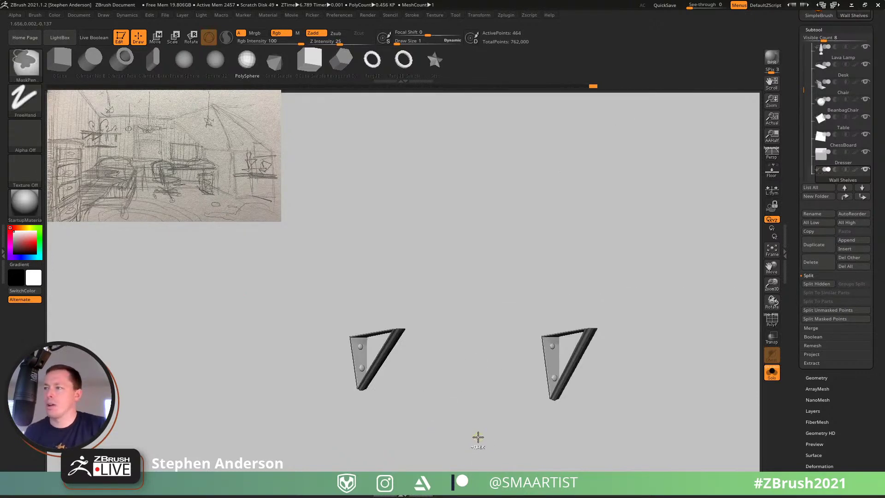
pyautogui.hotkey('shift', 'f')
pyautogui.keyDown('ctrl'); pyautogui.keyDown('shift'); pyautogui.click(460, 389); pyautogui.keyUp('shift'); pyautogui.keyUp('ctrl')
# Step: Mask the shelves, duplicate the bracket pair, and rotate the copy to face the lower shelf's other leg
pyautogui.moveTo(444, 385); pyautogui.dragTo(477, 354)
pyautogui.keyDown('shift'); pyautogui.moveTo(477, 354); pyautogui.dragTo(401, 347, button='right'); pyautogui.keyUp('shift')
pyautogui.keyDown('ctrl'); pyautogui.moveTo(401, 346); pyautogui.dragTo(385, 377, button='right'); pyautogui.keyUp('ctrl')
pyautogui.press('w')
pyautogui.click(272, 362)
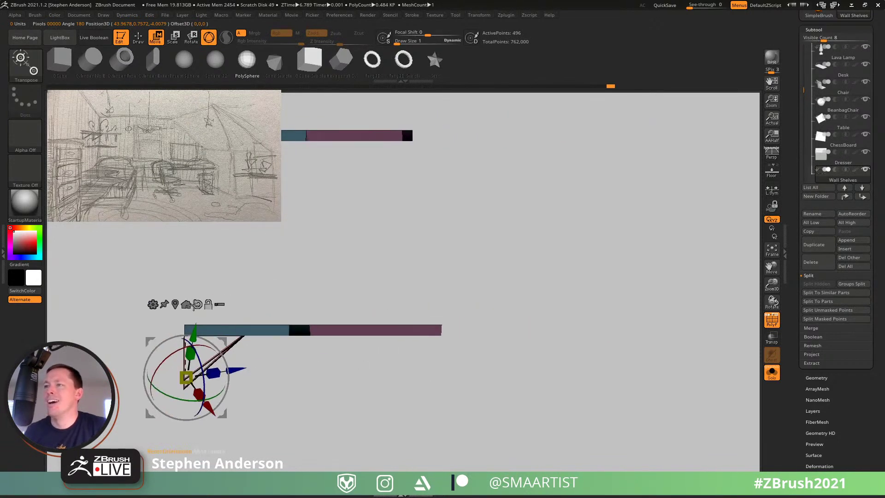
pyautogui.keyDown('alt'); pyautogui.click(196, 304); pyautogui.keyUp('alt')
pyautogui.keyDown('ctrl'); pyautogui.moveTo(223, 342); pyautogui.dragTo(354, 347); pyautogui.keyUp('ctrl')
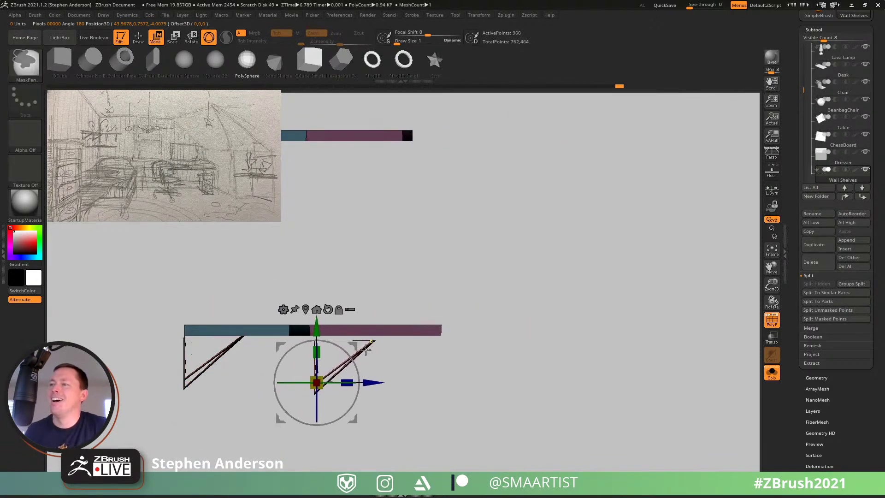
pyautogui.hotkey('ctrl', 'z')
pyautogui.moveTo(237, 377); pyautogui.dragTo(258, 379)
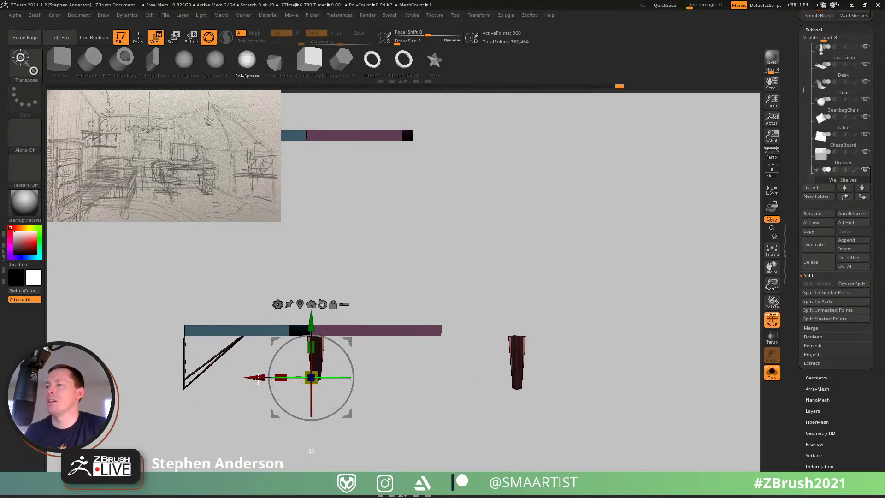
# Step: Move the copied bracket pair back until it sits flush with the rear edge of the shelf's other leg
pyautogui.moveTo(399, 321); pyautogui.dragTo(445, 318, button='right')
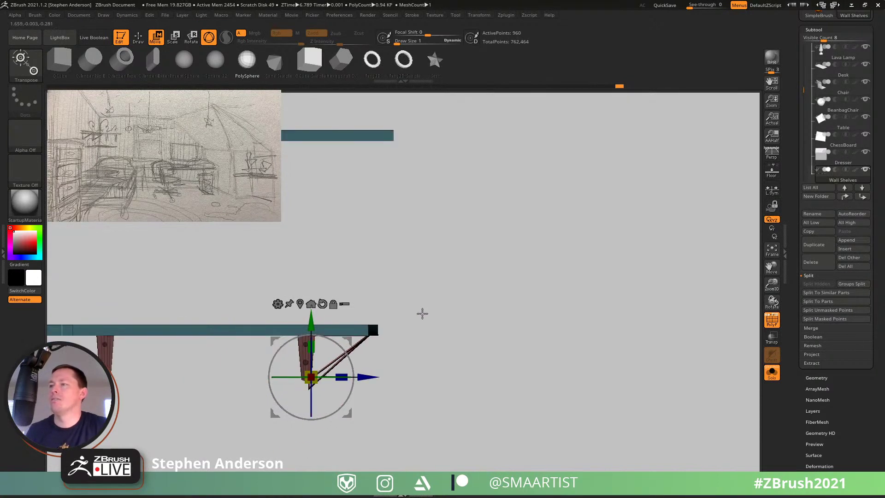
pyautogui.keyDown('alt'); pyautogui.moveTo(342, 334); pyautogui.dragTo(502, 337, button='right'); pyautogui.keyUp('alt')
pyautogui.moveTo(523, 378); pyautogui.dragTo(182, 378)
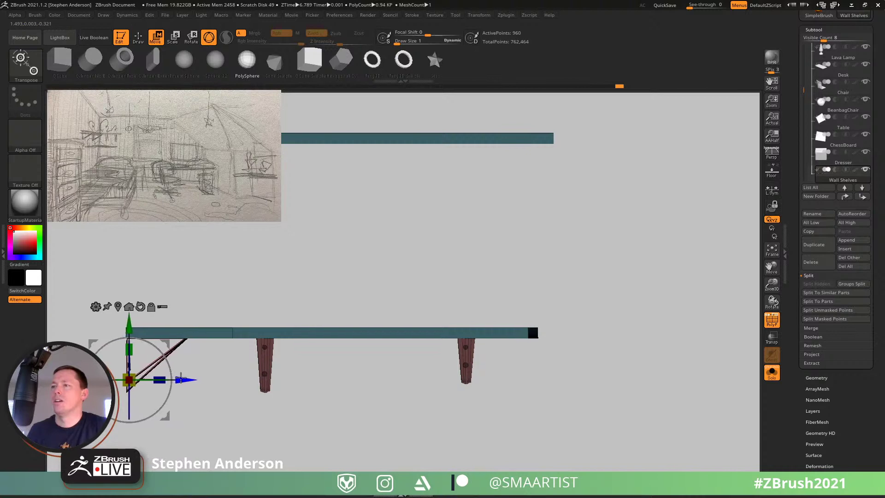
pyautogui.keyDown('ctrl'); pyautogui.moveTo(212, 359); pyautogui.dragTo(384, 392, button='right'); pyautogui.keyUp('ctrl')
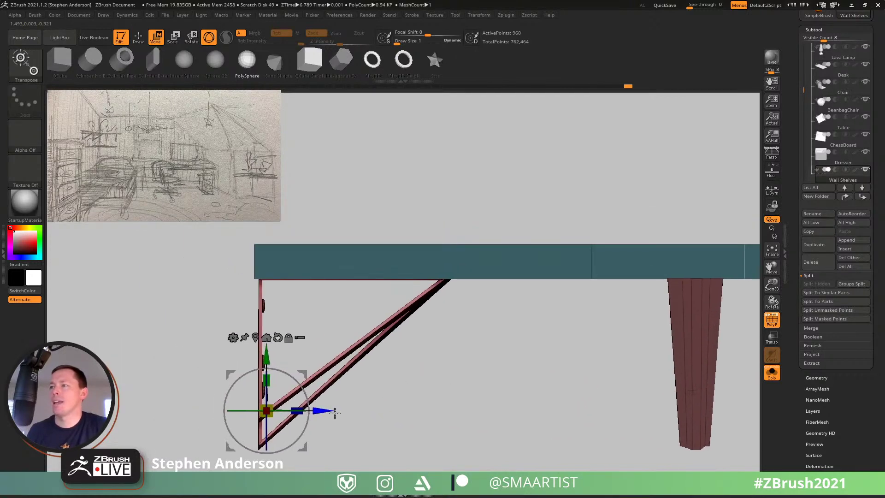
pyautogui.moveTo(411, 340); pyautogui.dragTo(430, 295, button='right')
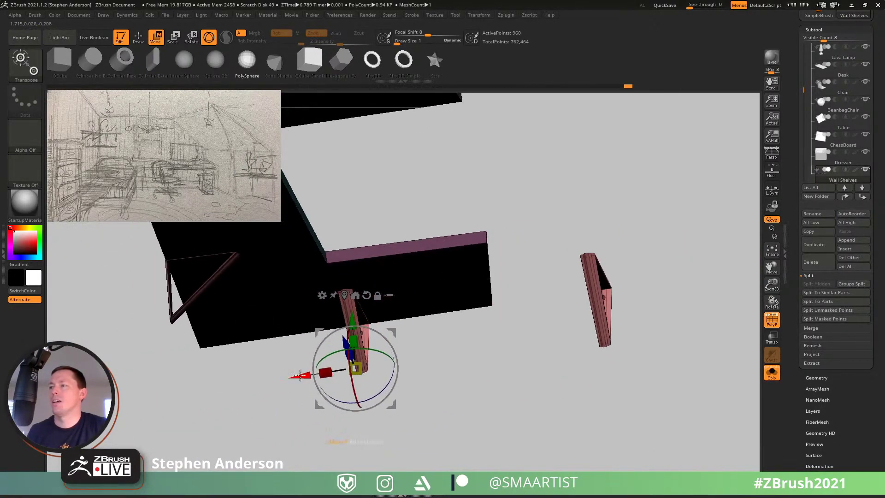
# Step: Slide the copied pair along its shelf leg, mask one bracket, and move the other inward beneath the shelf
pyautogui.moveTo(301, 378); pyautogui.dragTo(269, 381)
pyautogui.keyDown('ctrl'); pyautogui.moveTo(415, 458); pyautogui.dragTo(247, 251); pyautogui.keyUp('ctrl')
pyautogui.moveTo(270, 381); pyautogui.dragTo(163, 386)
pyautogui.moveTo(331, 362); pyautogui.dragTo(334, 385, button='right')
# Step: Nudge the lower end of the outer copied bracket upward with the Move brush
pyautogui.press('b')
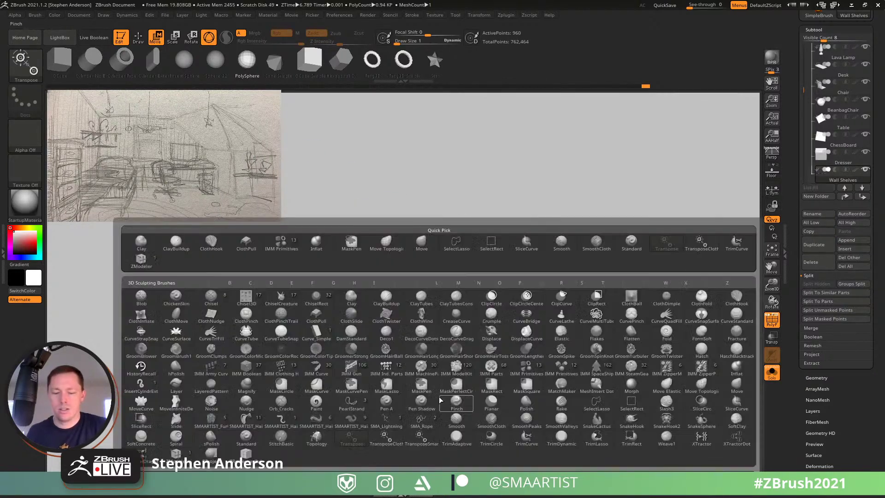
pyautogui.press('m')
pyautogui.press('v')
pyautogui.press('s')
pyautogui.moveTo(469, 374); pyautogui.dragTo(463, 370)
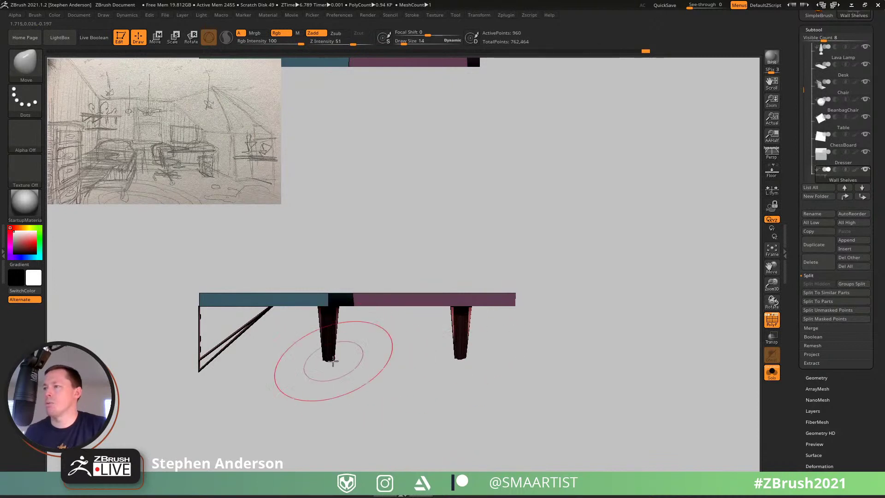
pyautogui.moveTo(393, 411); pyautogui.dragTo(330, 363, button='right')
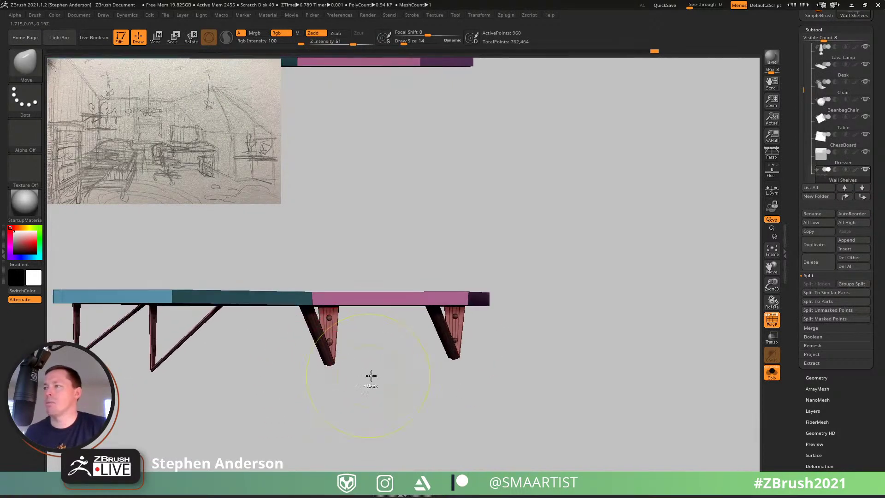
pyautogui.keyDown('ctrl'); pyautogui.moveTo(371, 376); pyautogui.dragTo(409, 349, button='right'); pyautogui.keyUp('ctrl')
# Step: Turn off PolyFrame and Solo mode, and examine the bracketed lower shelf within the full room
pyautogui.hotkey('shift', 'f')
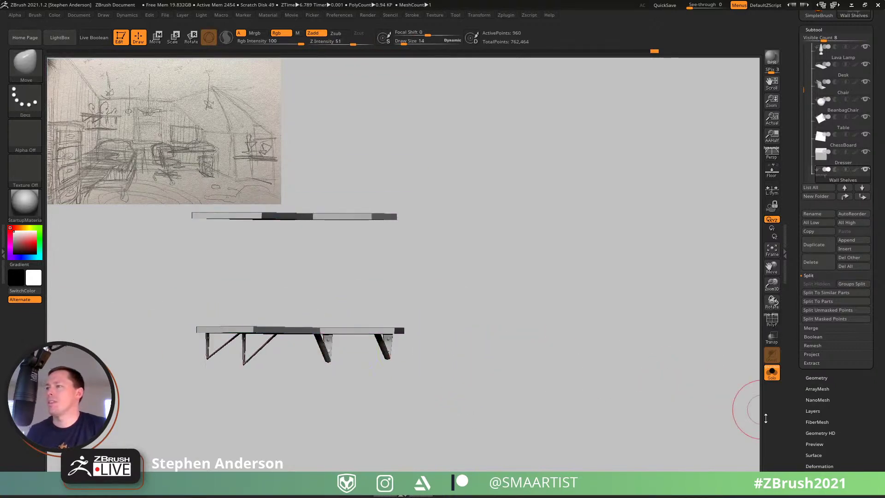
pyautogui.click(771, 372)
pyautogui.moveTo(503, 352); pyautogui.dragTo(396, 343, button='right')
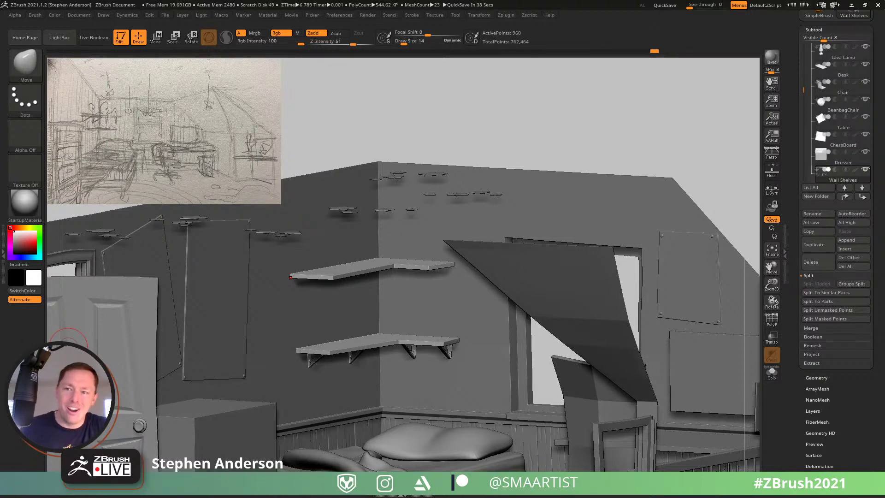
pyautogui.moveTo(577, 157)
pyautogui.mouseDown(button='right')
pyautogui.moveTo(583, 150)
pyautogui.moveTo(476, 317)
pyautogui.moveTo(465, 202)
pyautogui.moveTo(398, 249)
pyautogui.moveTo(392, 221)
pyautogui.moveTo(381, 303)
pyautogui.moveTo(466, 316)
pyautogui.mouseUp(button='right')
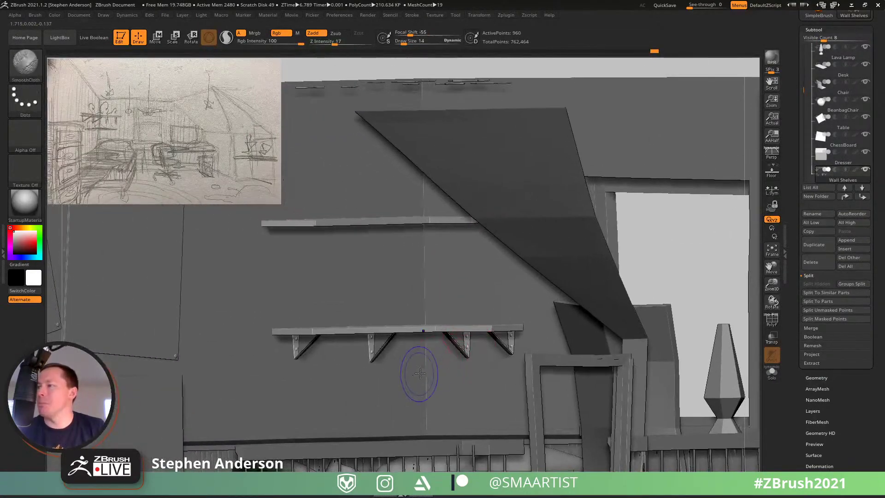
# Step: Turn on PolyFrame, mask everything except the bracket polygroup, and duplicate the four brackets upward to meet the upper shelf's underside
pyautogui.hotkey('shift', 'f')
pyautogui.press('w')
pyautogui.keyDown('ctrl'); pyautogui.click(511, 351); pyautogui.keyUp('ctrl')
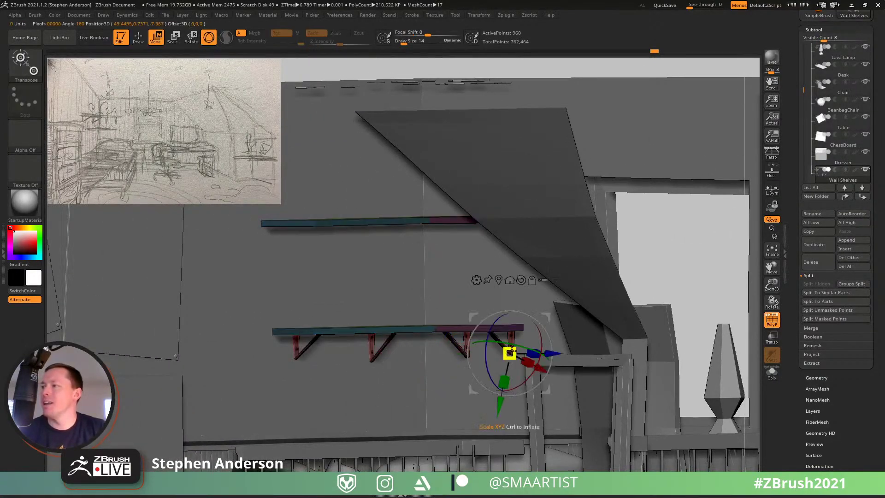
pyautogui.click(521, 280)
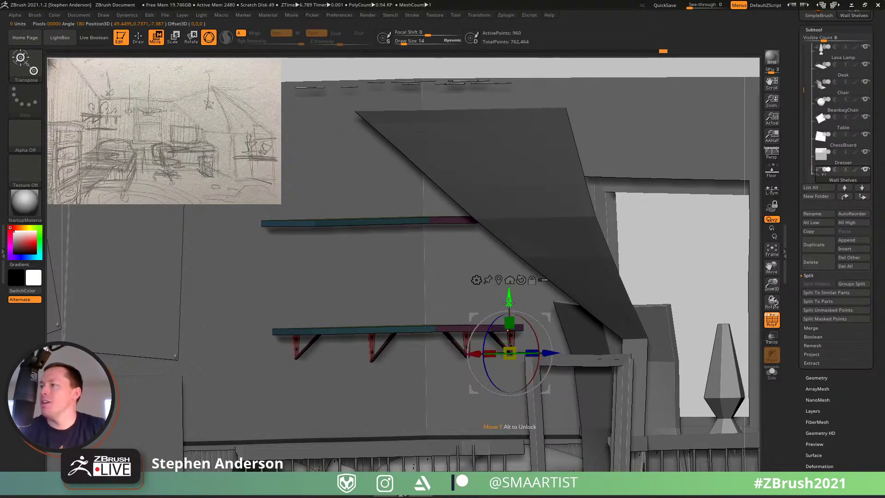
pyautogui.keyDown('ctrl'); pyautogui.moveTo(509, 301); pyautogui.dragTo(507, 193); pyautogui.keyUp('ctrl')
pyautogui.keyDown('ctrl'); pyautogui.moveTo(291, 231); pyautogui.dragTo(386, 245, button='right'); pyautogui.keyUp('ctrl')
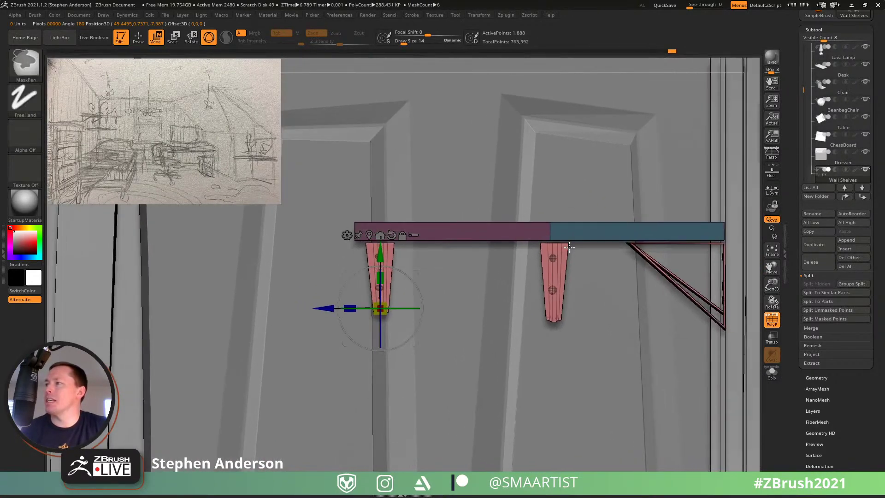
pyautogui.moveTo(379, 253); pyautogui.dragTo(378, 250)
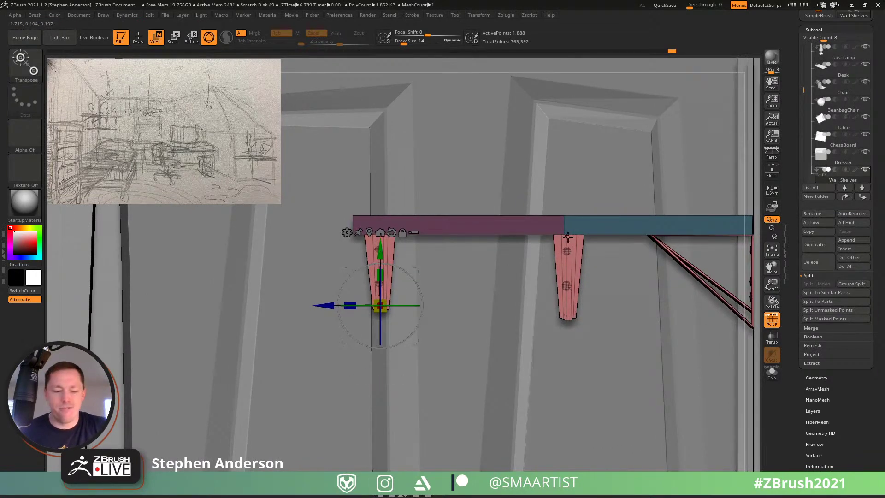
# Step: Turn off PolyFrame and reposition brackets along both legs of the upper shelf using the Move brush at draw size 51
pyautogui.press('q')
pyautogui.moveTo(561, 247)
pyautogui.keyDown('ctrl'); pyautogui.mouseDown(button='right')
pyautogui.moveTo(545, 219)
pyautogui.moveTo(399, 249)
pyautogui.moveTo(432, 277)
pyautogui.mouseUp(button='right'); pyautogui.keyUp('ctrl')
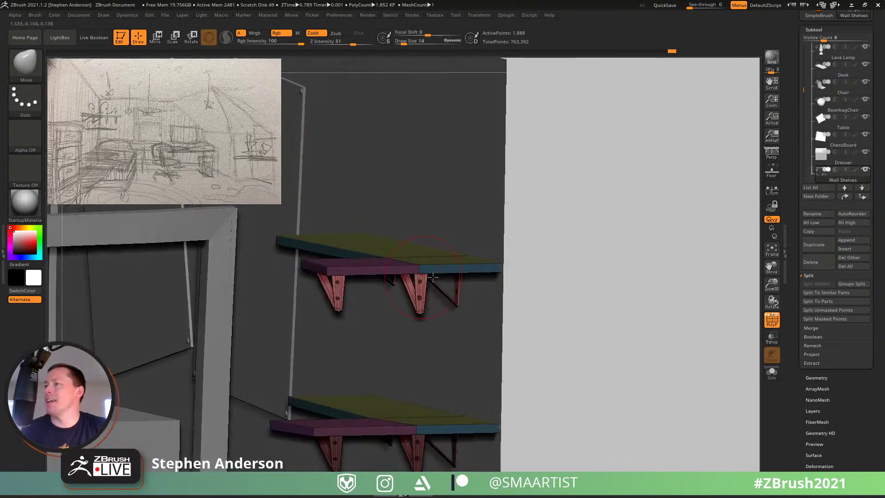
pyautogui.hotkey('shift', 'f')
pyautogui.moveTo(571, 269); pyautogui.dragTo(297, 276, button='right')
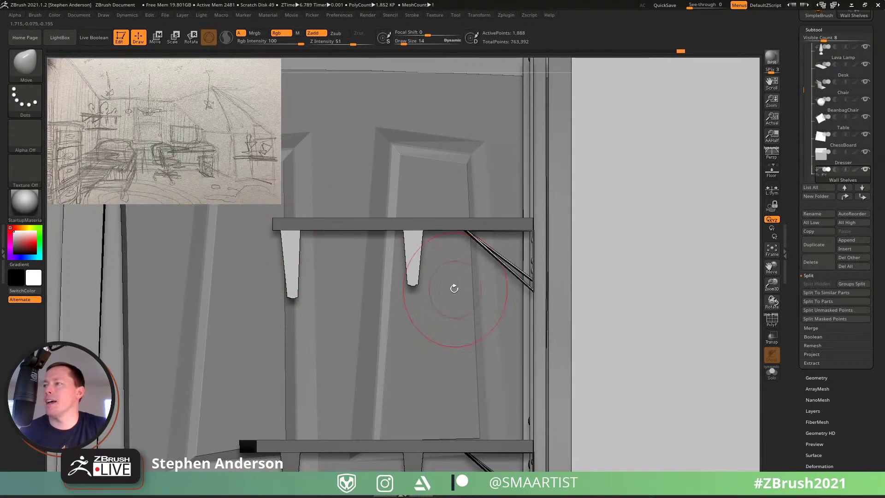
pyautogui.moveTo(413, 285); pyautogui.dragTo(417, 287)
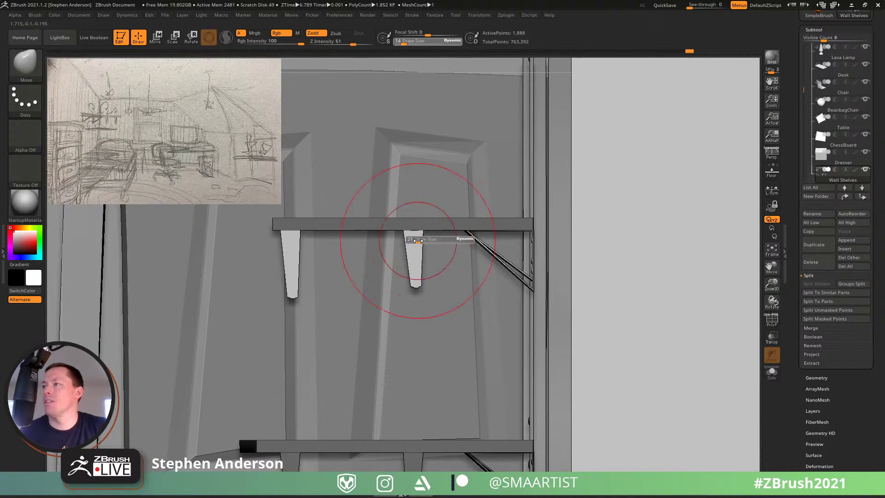
pyautogui.moveTo(420, 238); pyautogui.dragTo(441, 238)
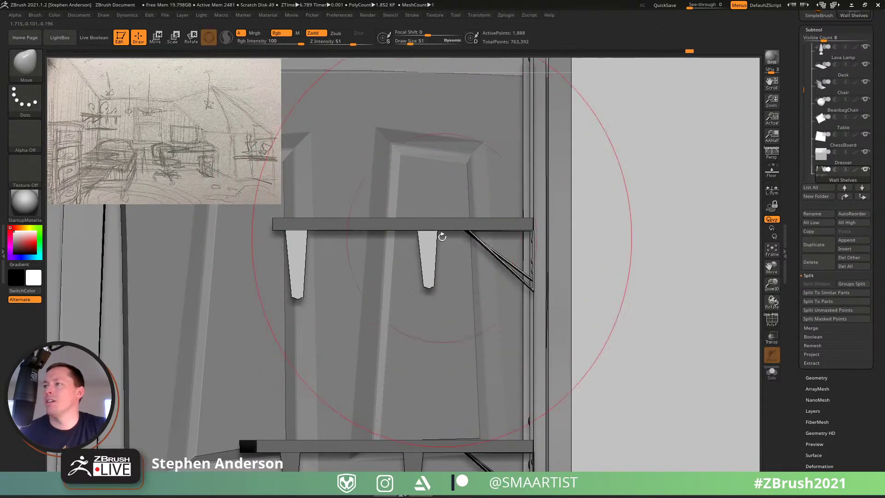
pyautogui.moveTo(529, 251)
pyautogui.keyDown('shift'); pyautogui.mouseDown()
pyautogui.moveTo(479, 259)
pyautogui.moveTo(631, 261)
pyautogui.mouseUp(); pyautogui.keyUp('shift')
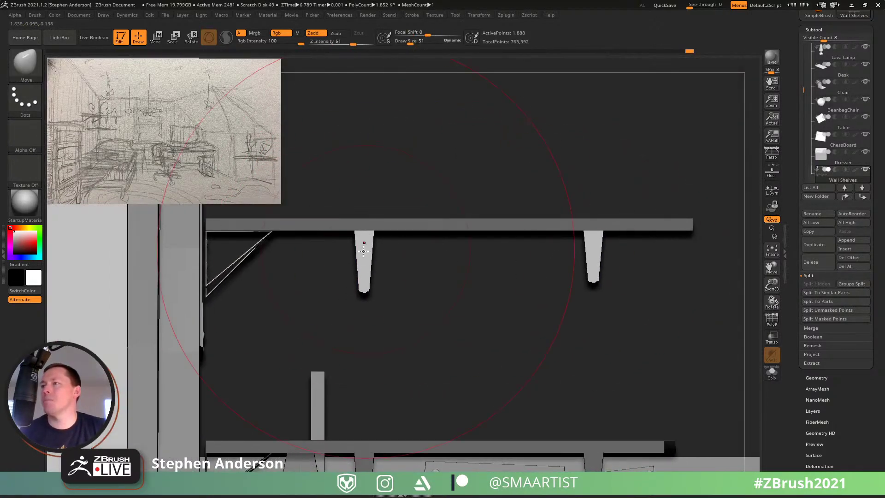
pyautogui.moveTo(364, 250); pyautogui.dragTo(324, 250)
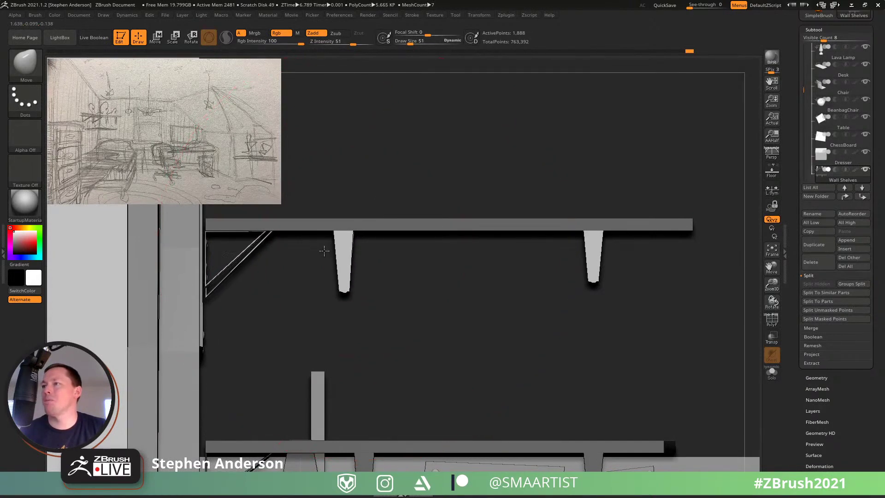
# Step: Set the draw size to 15, then lengthen the upper shelf's outer bracket and shorten the inner one on the leg along the window wall
pyautogui.press('s')
pyautogui.click(589, 279)
pyautogui.moveTo(592, 282); pyautogui.dragTo(596, 324)
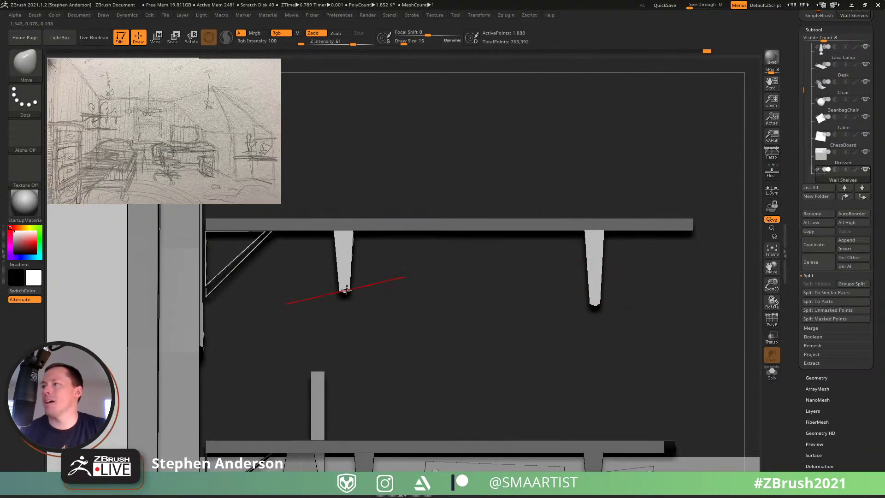
pyautogui.moveTo(337, 297); pyautogui.dragTo(347, 282)
# Step: Enlarge the brush to draw size 65, shift the outer bracket toward the upper shelf's free end, and examine both shelves within the full room
pyautogui.moveTo(479, 360)
pyautogui.keyDown('alt'); pyautogui.mouseDown()
pyautogui.moveTo(454, 291)
pyautogui.moveTo(416, 264)
pyautogui.mouseUp(); pyautogui.keyUp('alt')
pyautogui.press('s')
pyautogui.moveTo(452, 186); pyautogui.dragTo(486, 191)
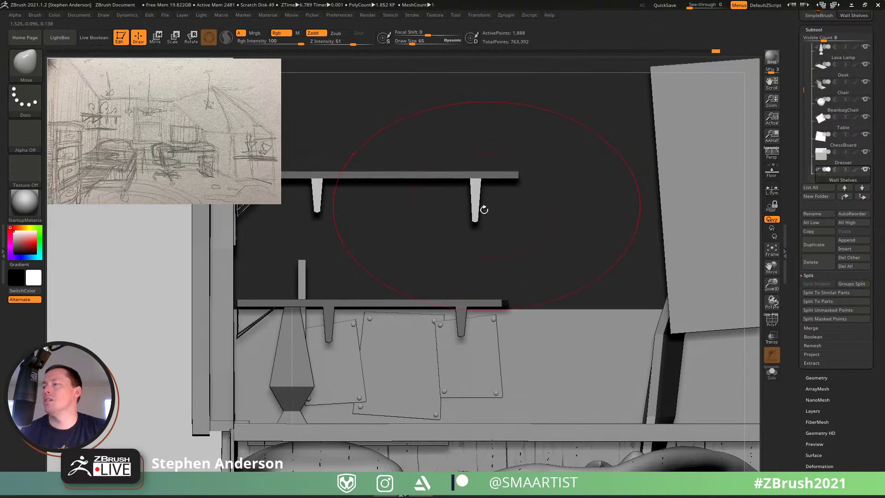
pyautogui.moveTo(395, 292)
pyautogui.keyDown('ctrl'); pyautogui.mouseDown(button='right')
pyautogui.moveTo(418, 254)
pyautogui.moveTo(502, 253)
pyautogui.moveTo(481, 259)
pyautogui.moveTo(483, 270)
pyautogui.mouseUp(button='right'); pyautogui.keyUp('ctrl')
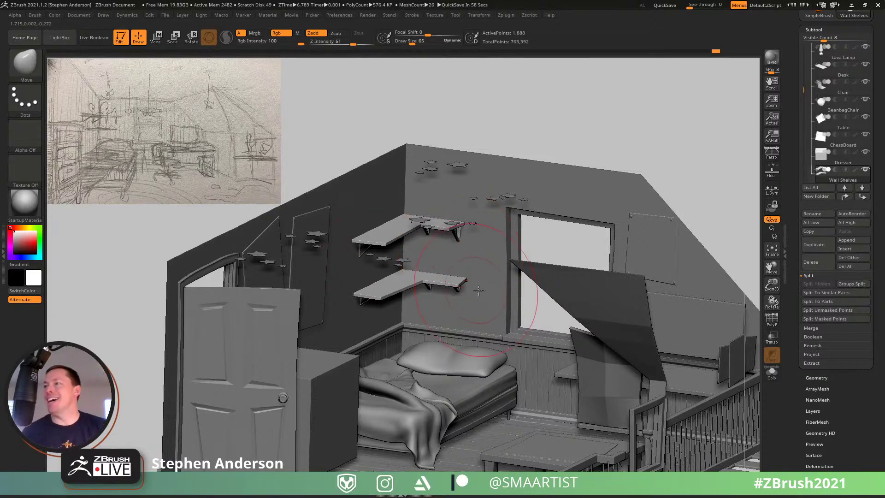
pyautogui.moveTo(437, 274)
pyautogui.mouseDown(button='right')
pyautogui.moveTo(476, 279)
pyautogui.moveTo(455, 281)
pyautogui.moveTo(465, 275)
pyautogui.moveTo(456, 256)
pyautogui.moveTo(393, 327)
pyautogui.moveTo(390, 311)
pyautogui.mouseUp(button='right')
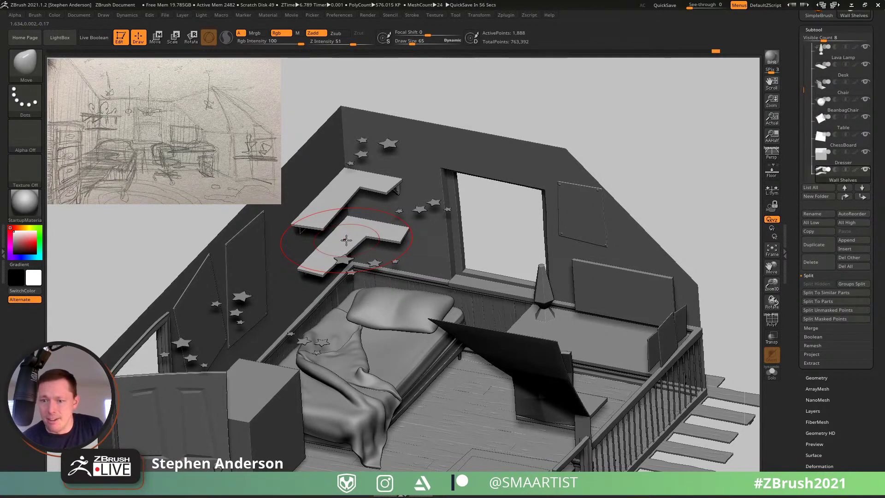
pyautogui.moveTo(313, 288); pyautogui.dragTo(417, 306, button='right')
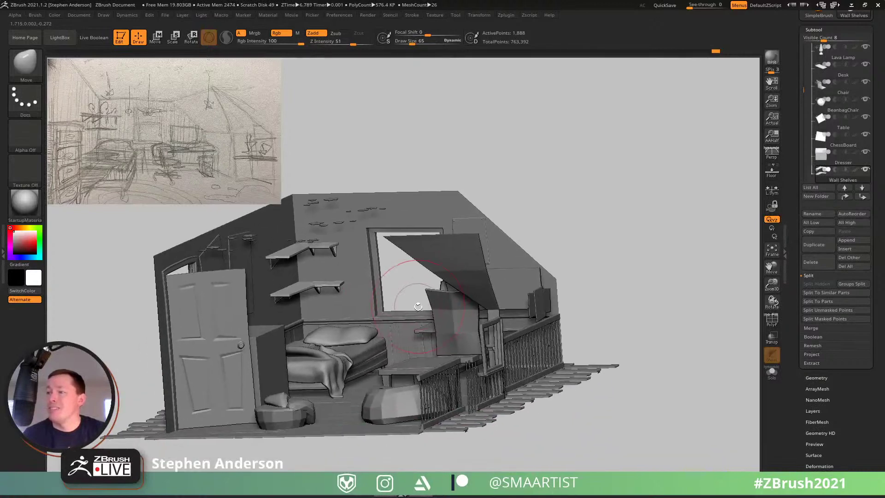
# Step: Save the scene over the existing ApartmentScene_02 tool file
pyautogui.hotkey('ctrl', 's')
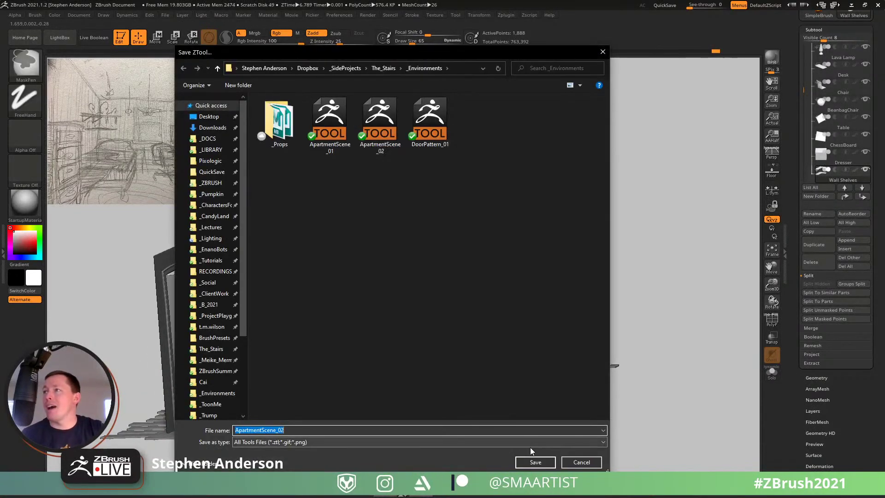
pyautogui.click(536, 461)
pyautogui.click(463, 245)
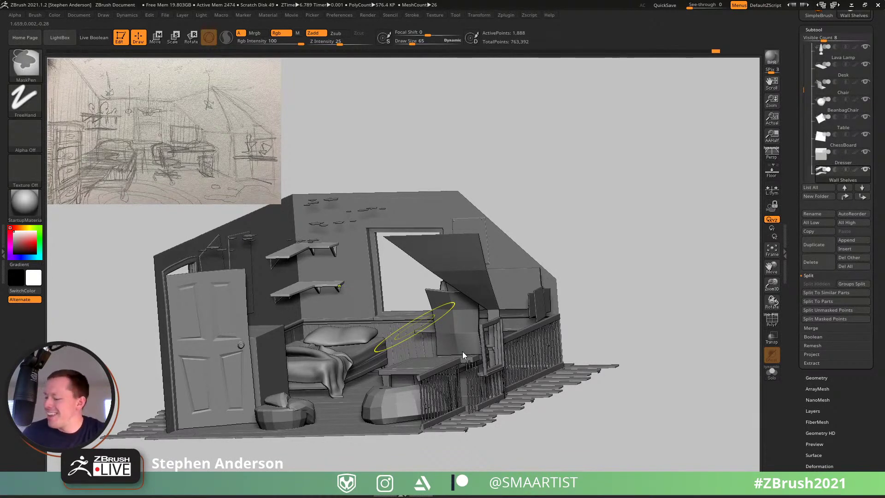
pyautogui.hotkey('ctrl', 's')
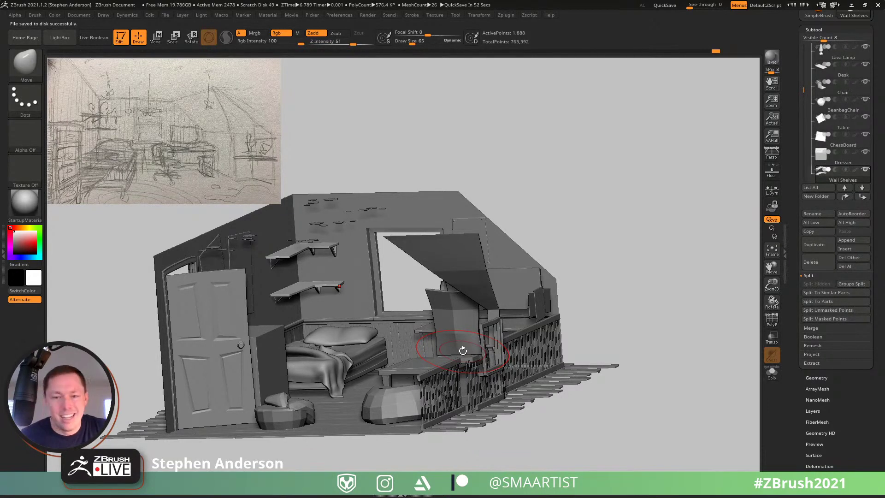
# Step: Make the Cai Scale Reference1 subtool visible, select it, and move it to the end of the subtool list
pyautogui.moveTo(702, 290); pyautogui.dragTo(742, 254)
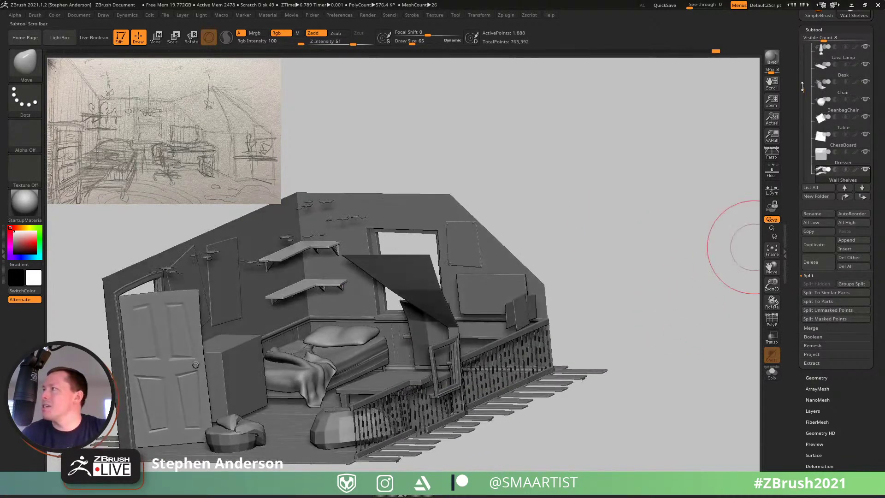
pyautogui.moveTo(804, 89); pyautogui.dragTo(809, 133)
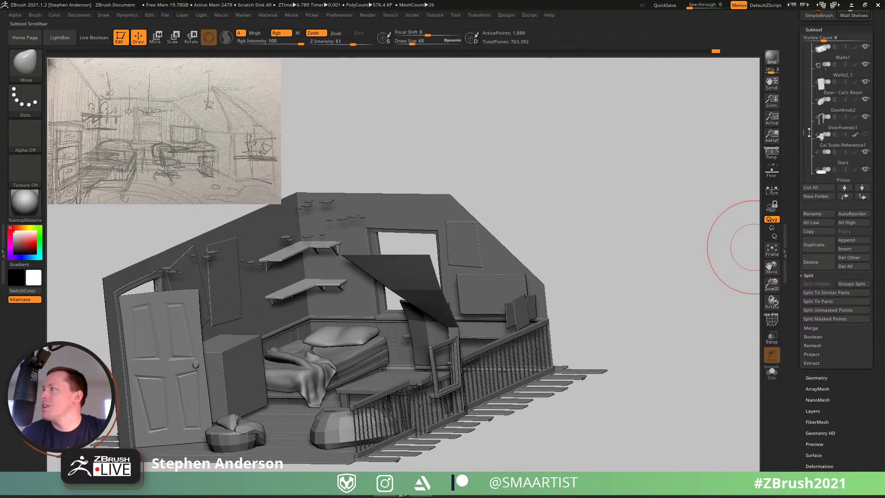
pyautogui.click(863, 135)
pyautogui.click(850, 150)
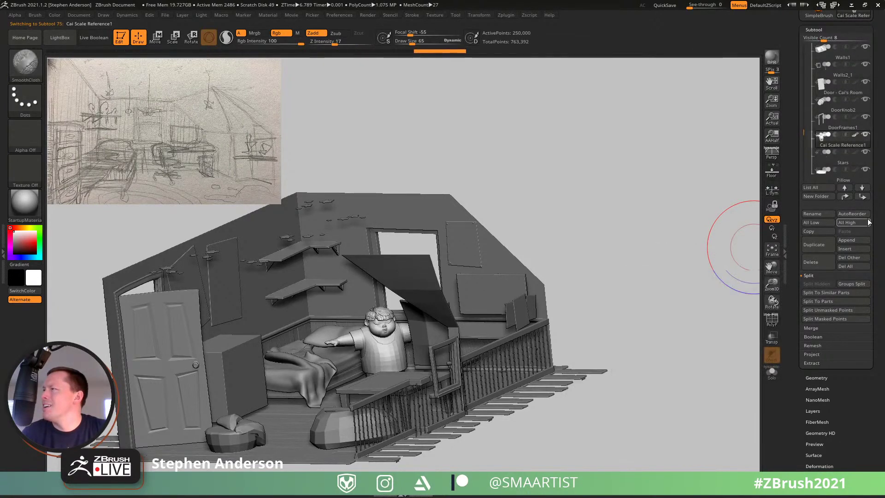
pyautogui.keyDown('shift'); pyautogui.click(862, 197); pyautogui.keyUp('shift')
# Step: Turn on perspective and view the whole room with the scale reference character from the open front corner
pyautogui.moveTo(641, 258)
pyautogui.mouseDown()
pyautogui.moveTo(632, 308)
pyautogui.moveTo(657, 260)
pyautogui.moveTo(645, 241)
pyautogui.moveTo(637, 261)
pyautogui.moveTo(642, 242)
pyautogui.moveTo(655, 240)
pyautogui.moveTo(654, 252)
pyautogui.moveTo(640, 237)
pyautogui.moveTo(625, 256)
pyautogui.moveTo(553, 290)
pyautogui.moveTo(601, 290)
pyautogui.moveTo(669, 164)
pyautogui.moveTo(642, 126)
pyautogui.moveTo(633, 129)
pyautogui.moveTo(630, 109)
pyautogui.moveTo(608, 95)
pyautogui.moveTo(627, 91)
pyautogui.moveTo(657, 119)
pyautogui.moveTo(638, 114)
pyautogui.moveTo(654, 120)
pyautogui.moveTo(651, 154)
pyautogui.mouseUp()
pyautogui.press('shift')
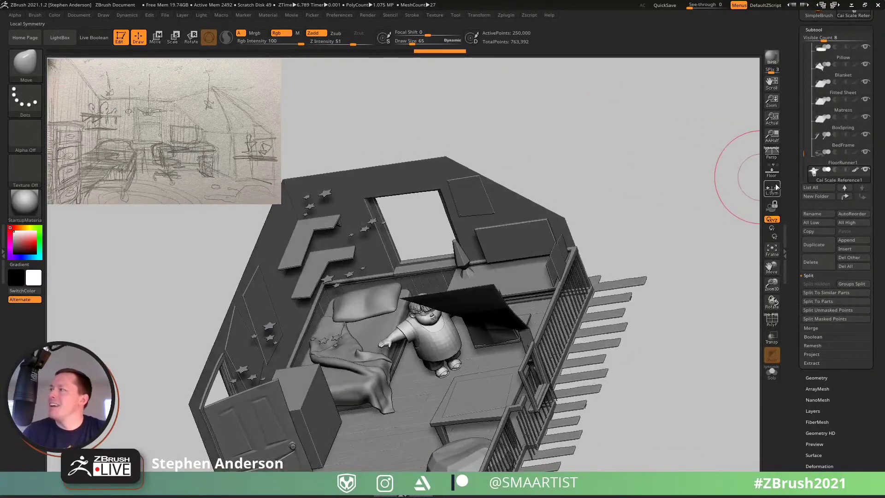
pyautogui.click(771, 152)
pyautogui.moveTo(580, 230); pyautogui.dragTo(476, 140)
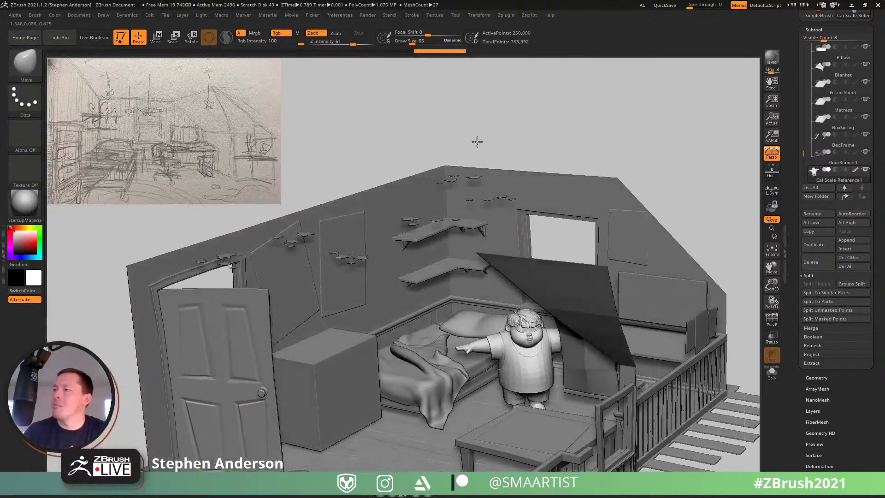
pyautogui.moveTo(474, 109)
pyautogui.mouseDown()
pyautogui.moveTo(522, 127)
pyautogui.moveTo(571, 123)
pyautogui.moveTo(645, 138)
pyautogui.mouseUp()
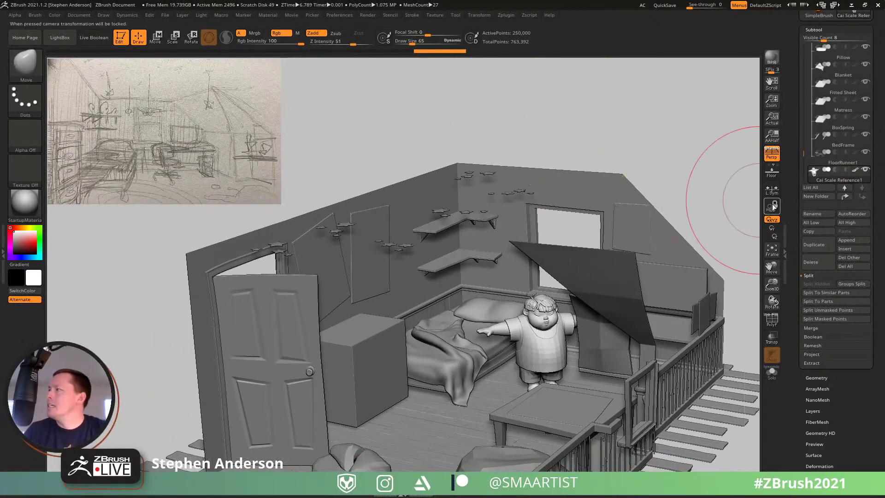
# Step: Move the scale reference character away from the bed to stand in front of the dresser, and frame the whole room
pyautogui.press('w')
pyautogui.moveTo(533, 331); pyautogui.dragTo(376, 371)
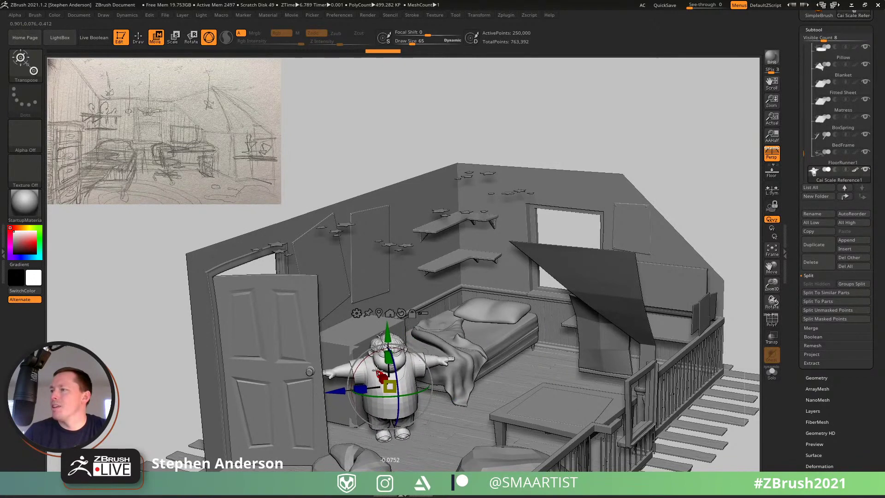
pyautogui.press('q')
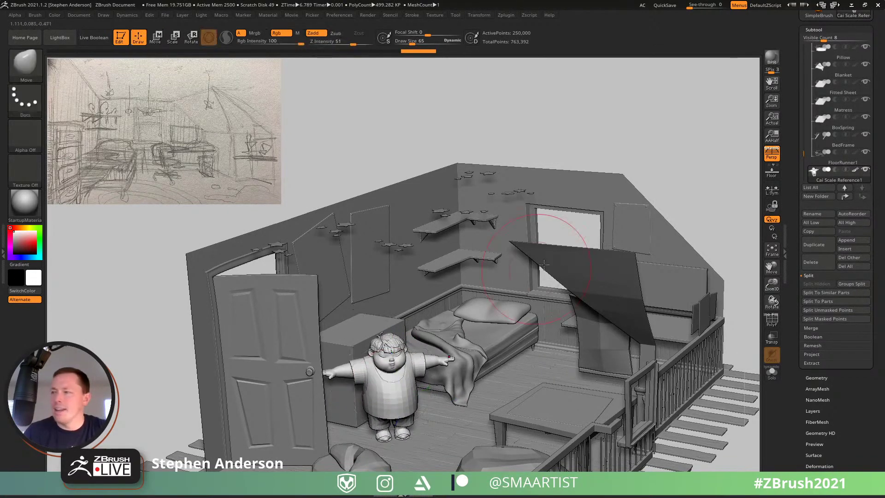
pyautogui.moveTo(703, 148); pyautogui.dragTo(715, 93)
pyautogui.keyDown('ctrl'); pyautogui.moveTo(711, 114); pyautogui.dragTo(697, 130, button='right'); pyautogui.keyUp('ctrl')
pyautogui.moveTo(697, 127)
pyautogui.keyDown('shift'); pyautogui.mouseDown()
pyautogui.moveTo(711, 166)
pyautogui.moveTo(685, 157)
pyautogui.mouseUp(); pyautogui.keyUp('shift')
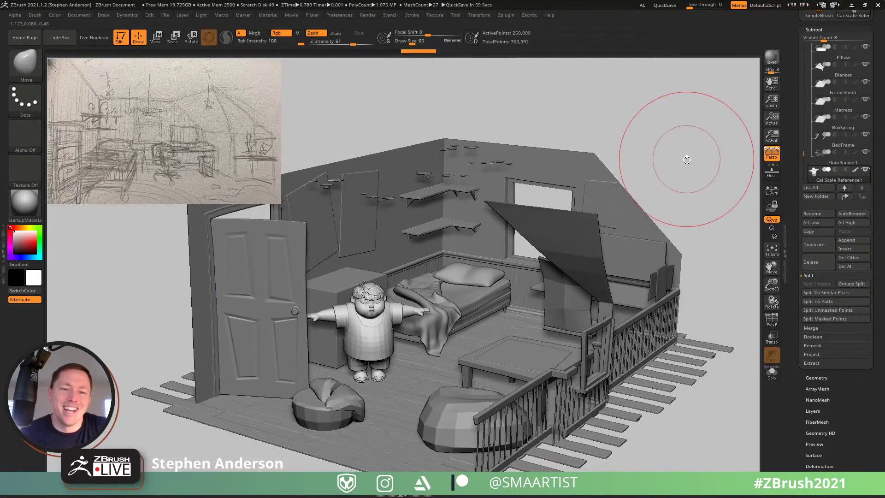
pyautogui.keyDown('alt'); pyautogui.moveTo(681, 192); pyautogui.dragTo(703, 165); pyautogui.keyUp('alt')
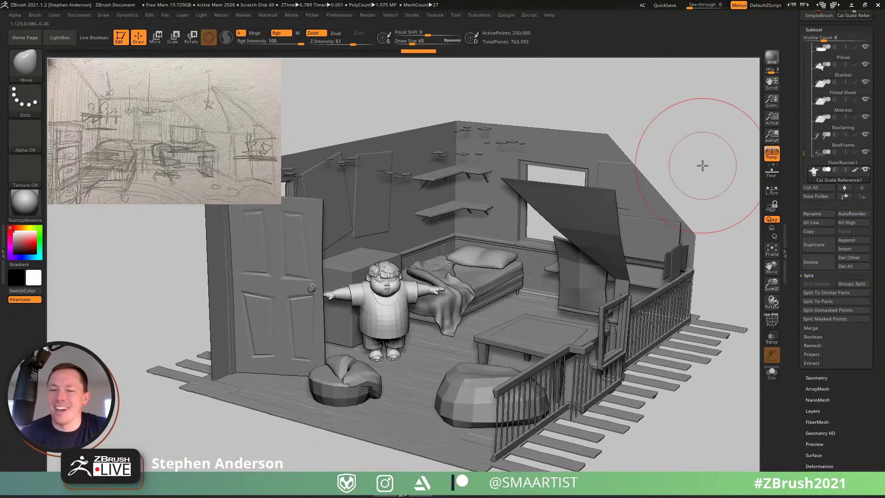